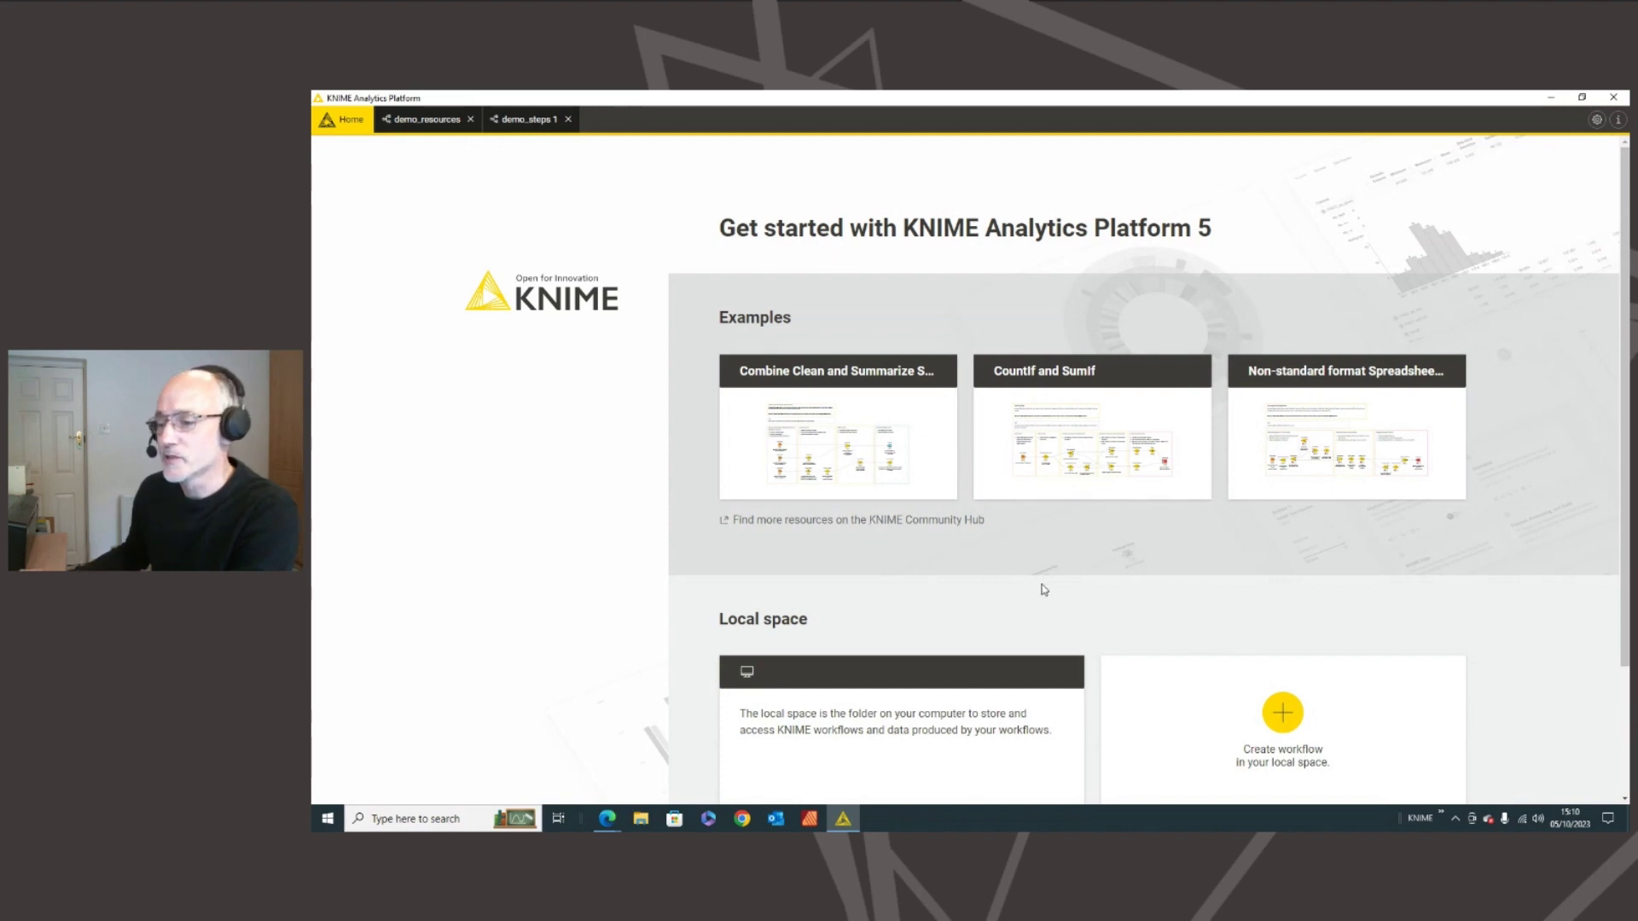
# - Create a new workflow named Demo 1005 in the local space
pyautogui.click(1283, 713)
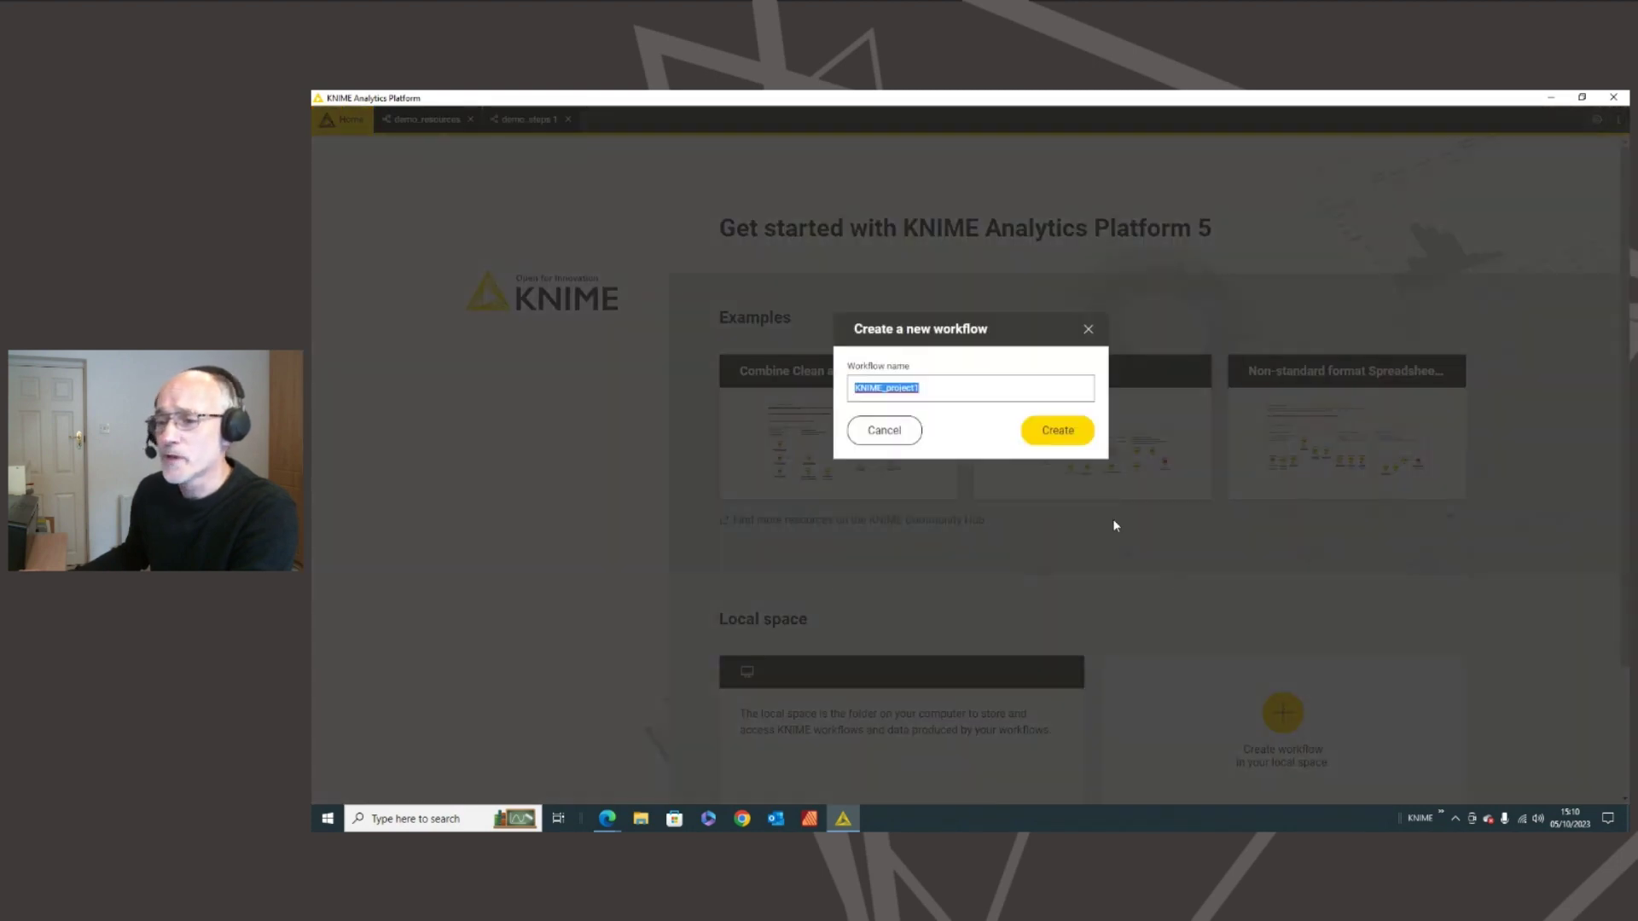
pyautogui.write('De')
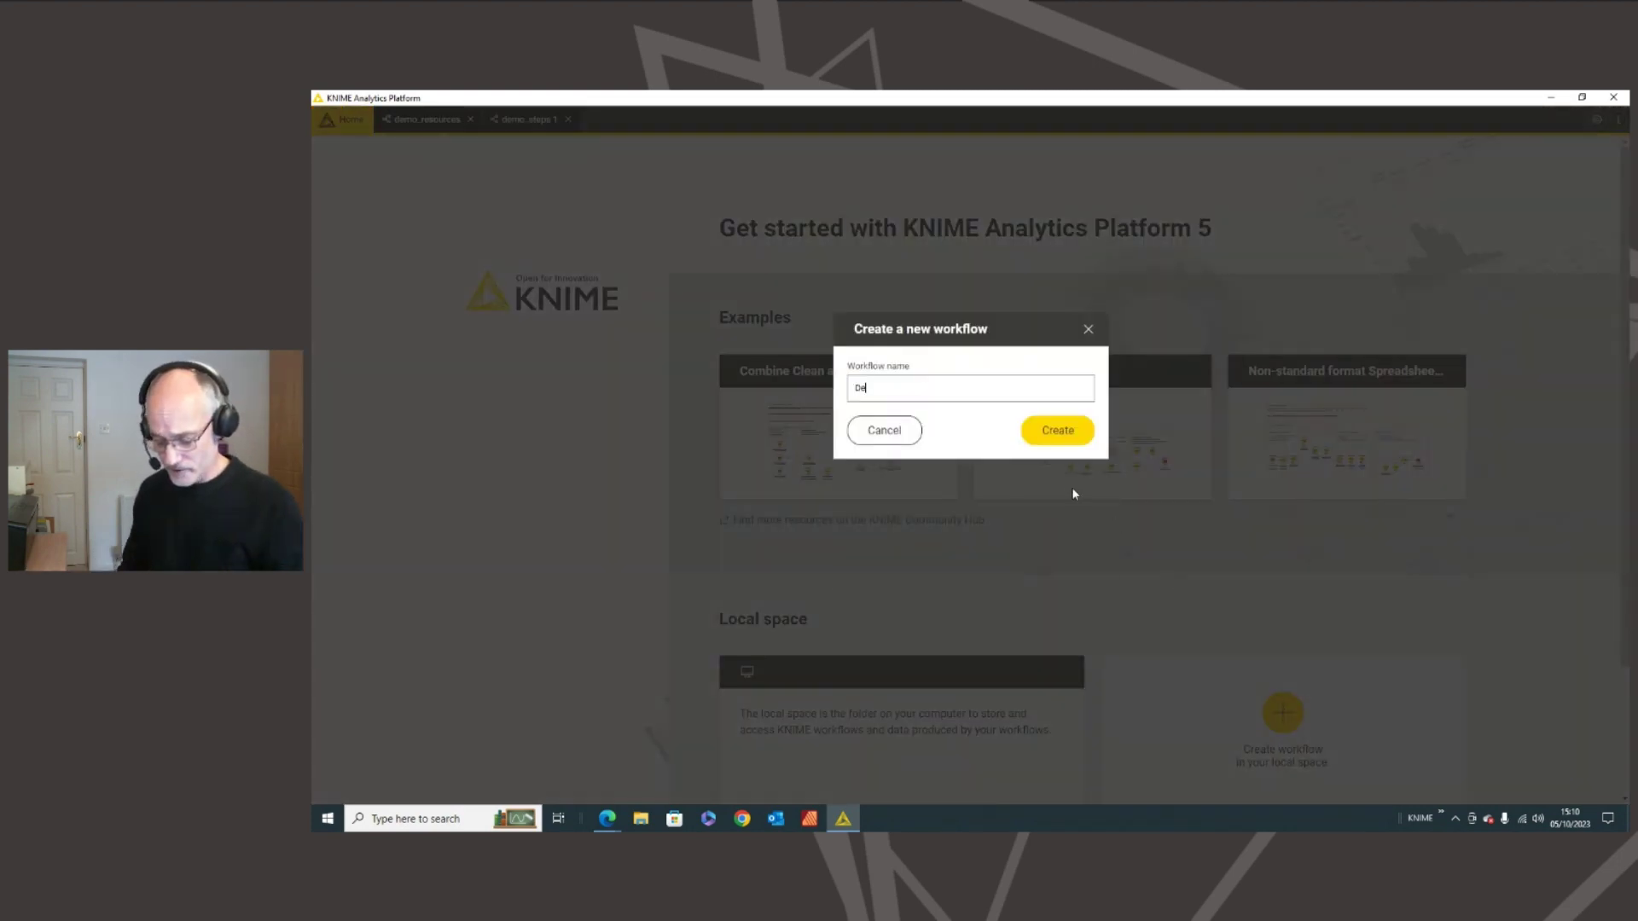
pyautogui.write('mo 1005')
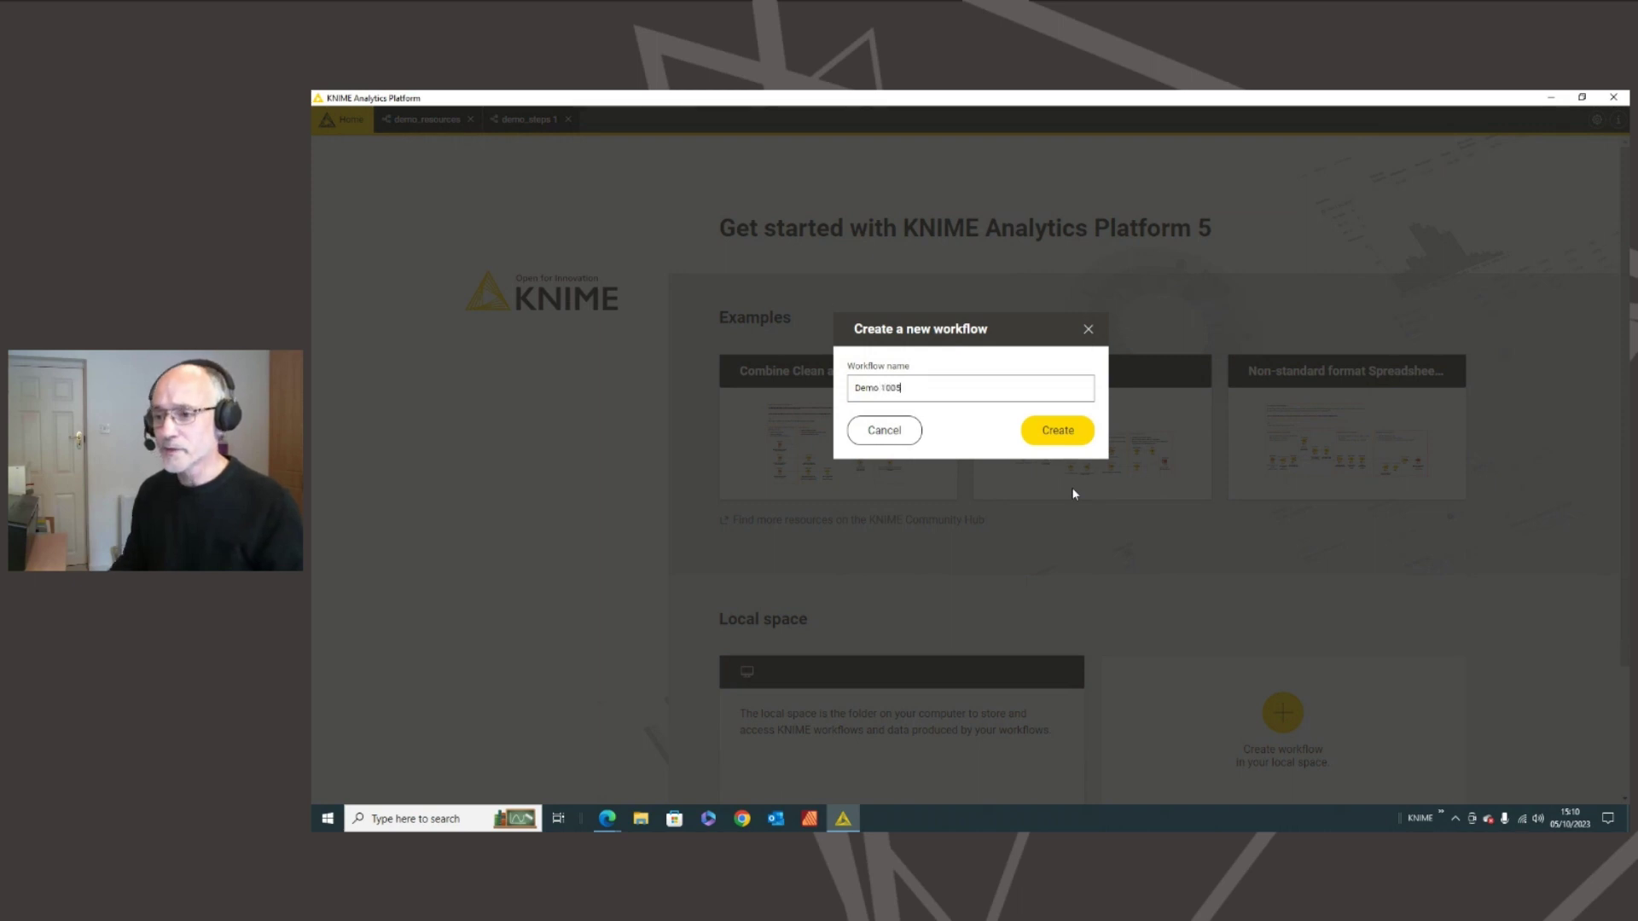
pyautogui.click(1058, 434)
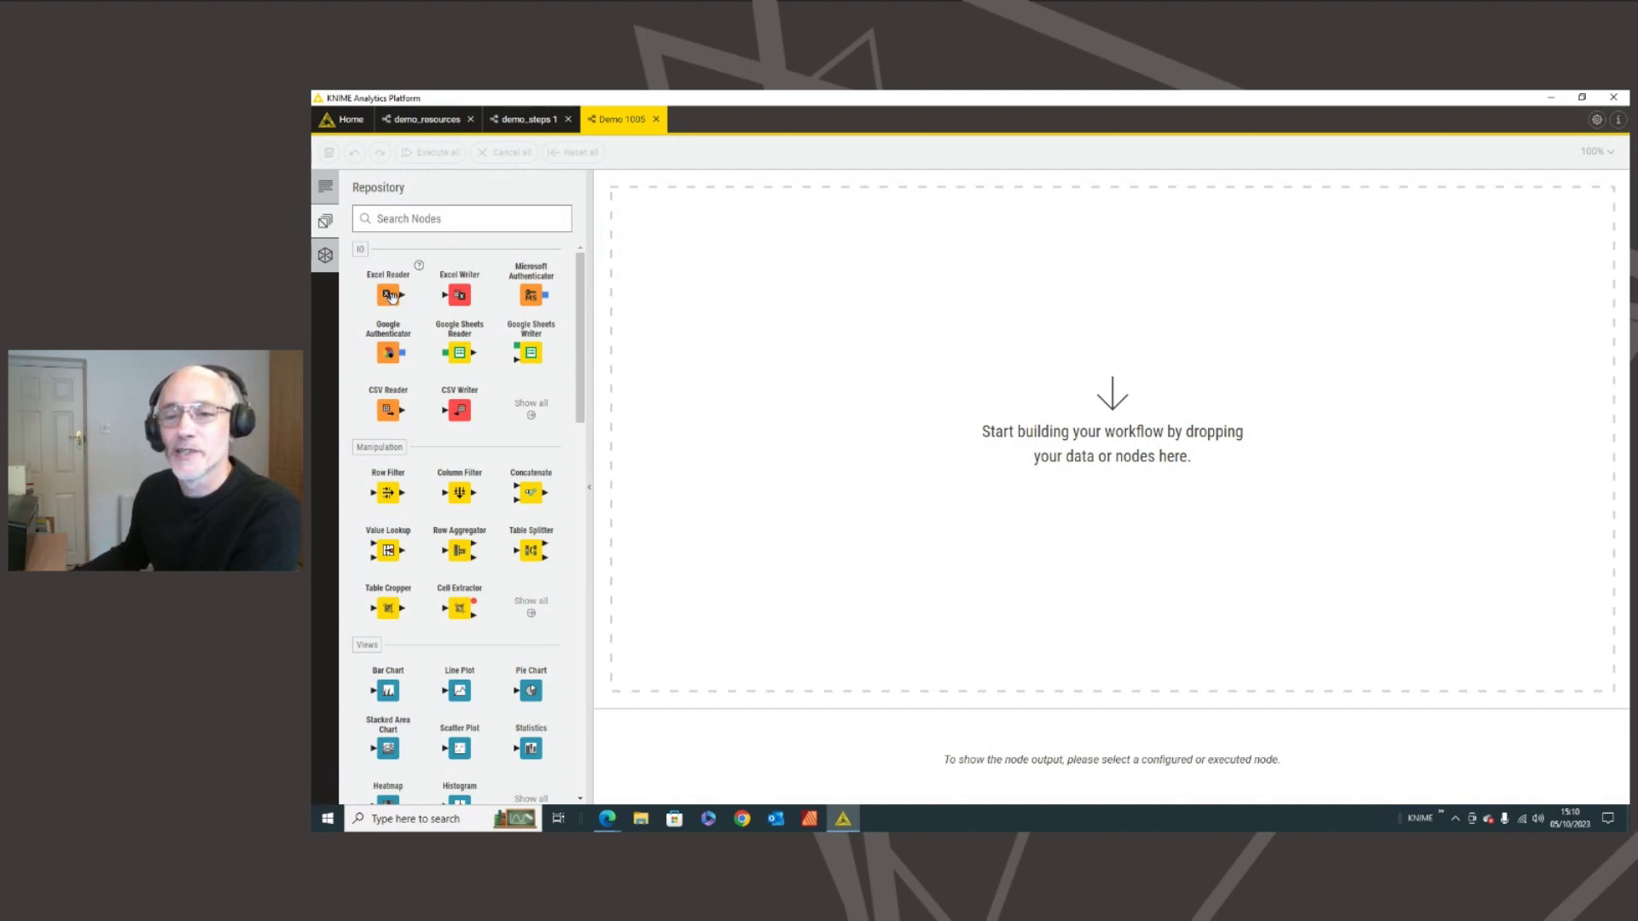
# - Add products-list-202306.xlsx and products-list-202307.xlsx from the data folder to the workflow canvas as two Excel Reader nodes
pyautogui.moveTo(394, 296); pyautogui.dragTo(820, 351)
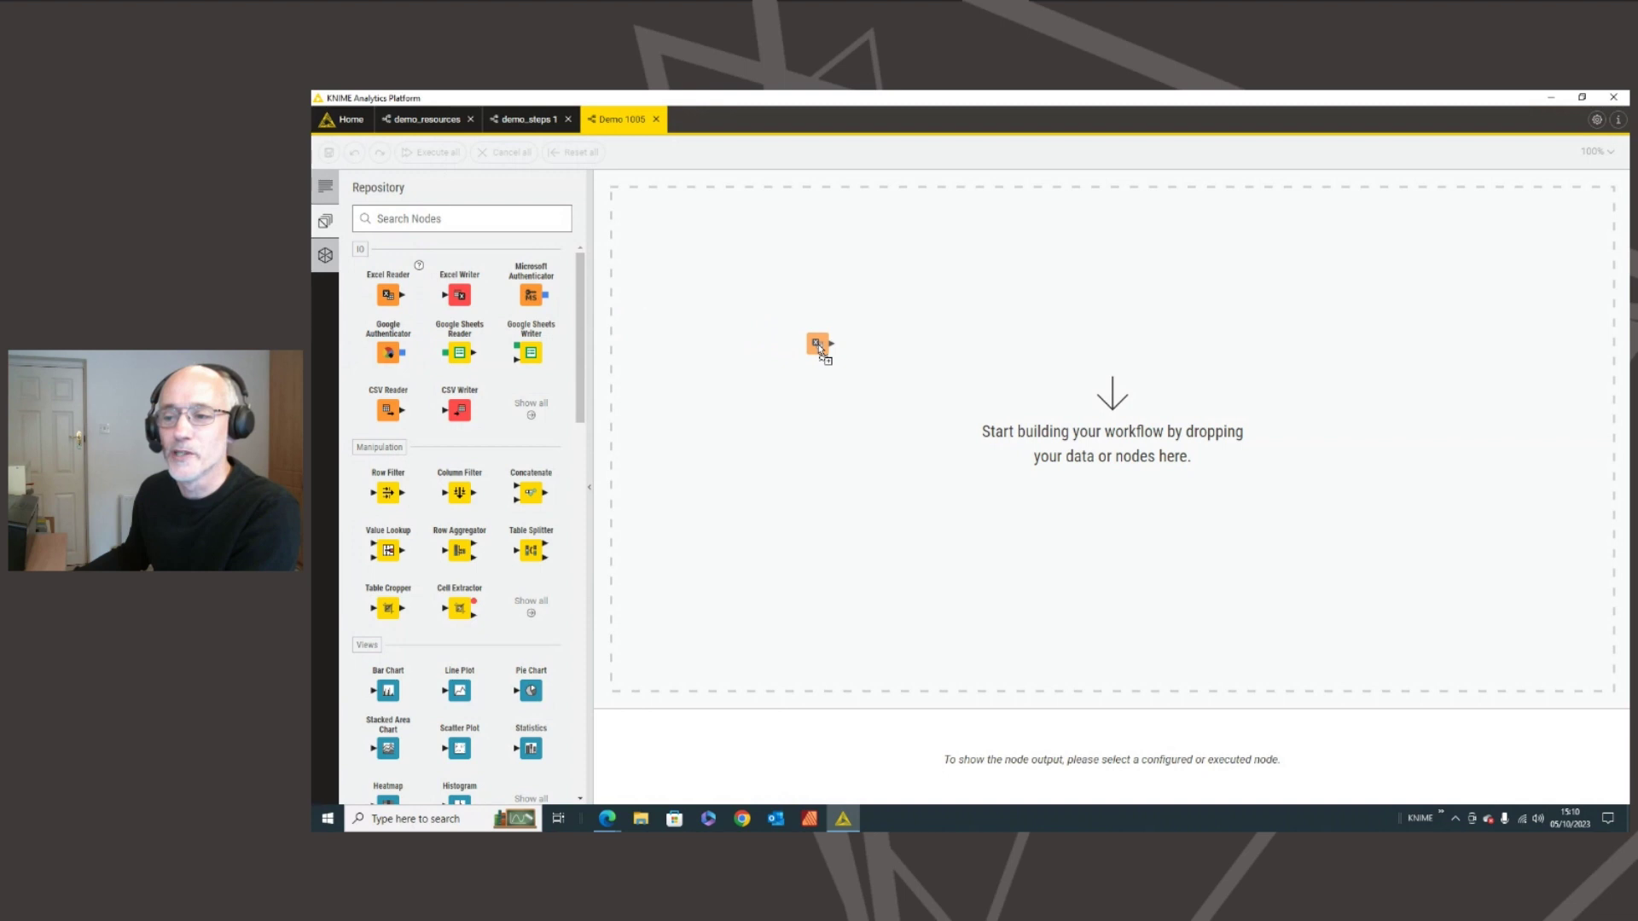
pyautogui.moveTo(821, 351); pyautogui.dragTo(392, 298)
pyautogui.click(1441, 817)
pyautogui.click(1469, 785)
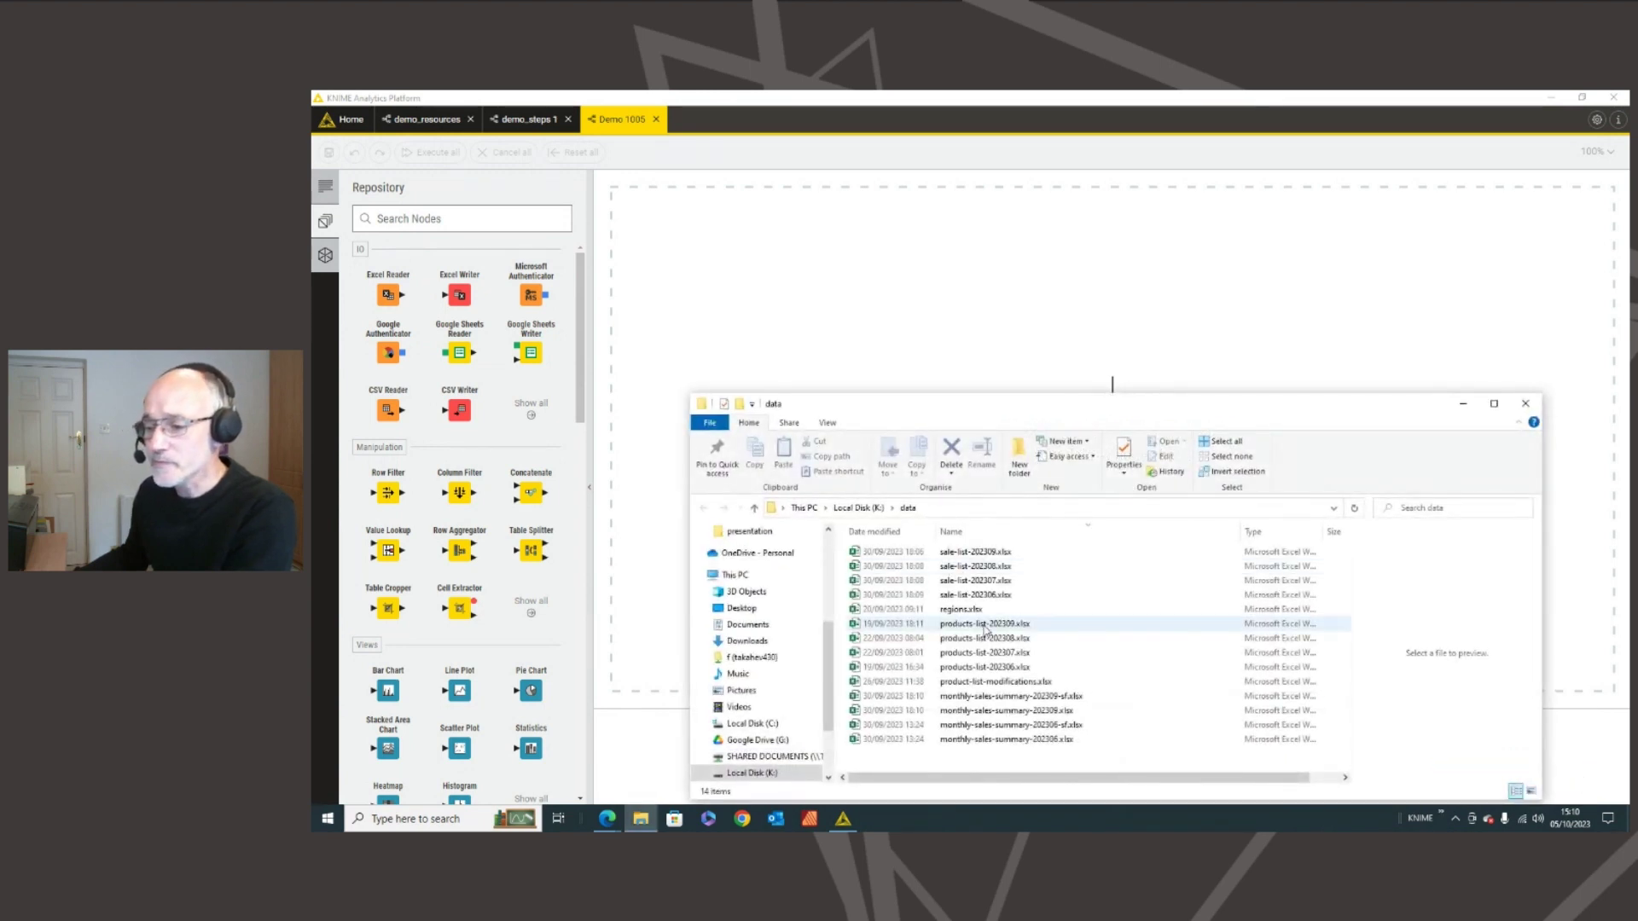
pyautogui.moveTo(996, 670); pyautogui.dragTo(788, 294)
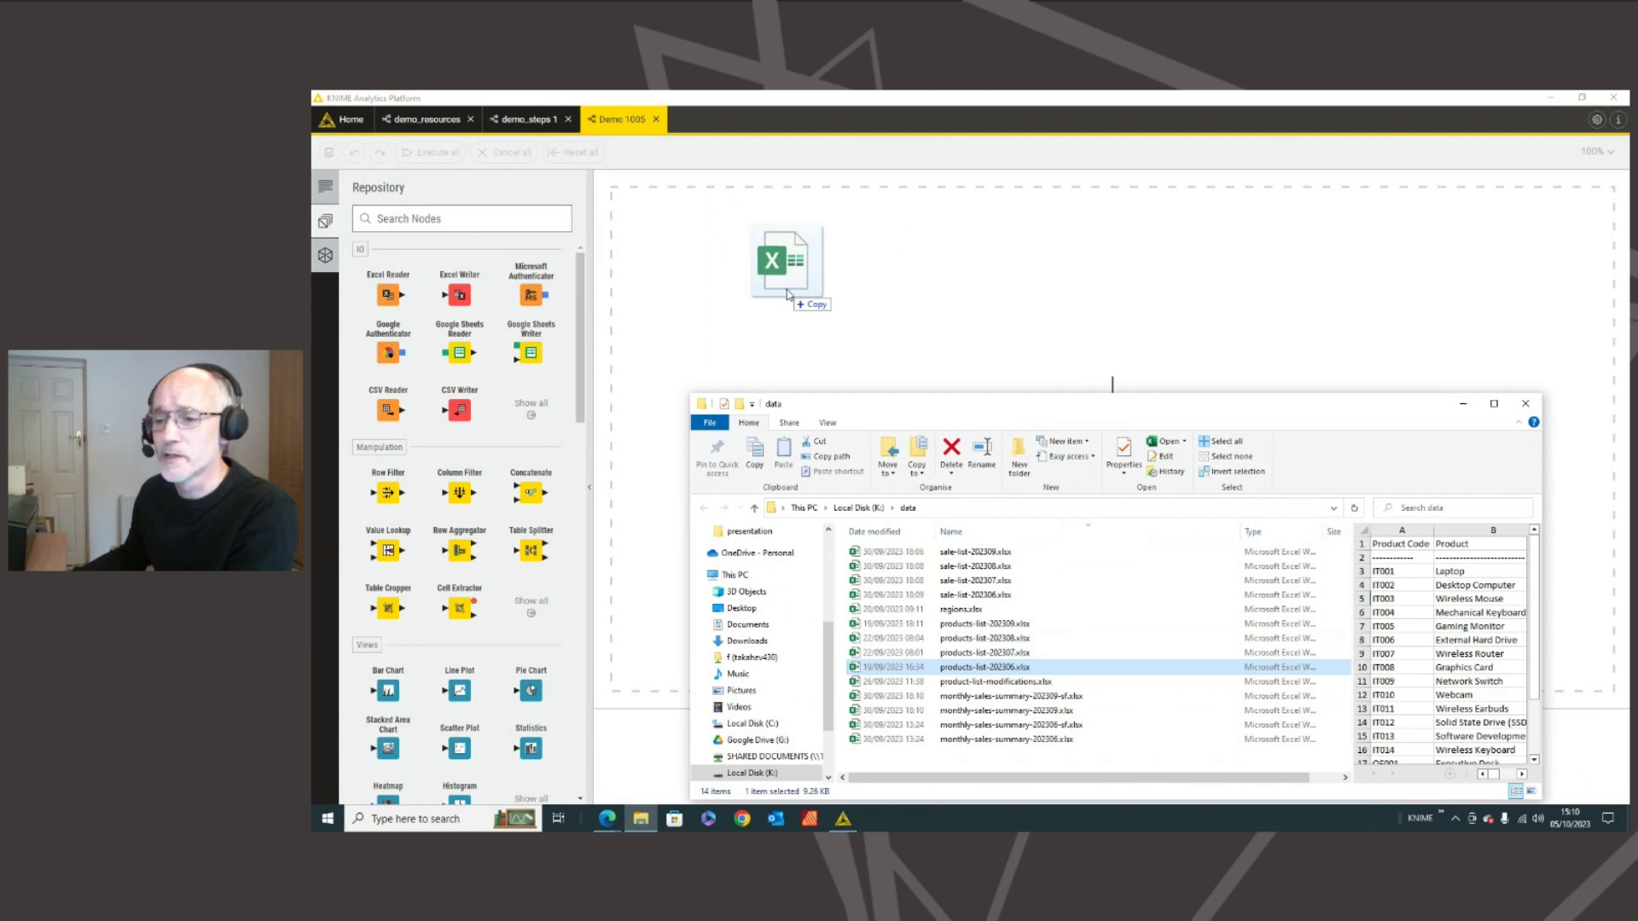
pyautogui.moveTo(788, 294); pyautogui.dragTo(788, 294)
pyautogui.moveTo(992, 654); pyautogui.dragTo(904, 340)
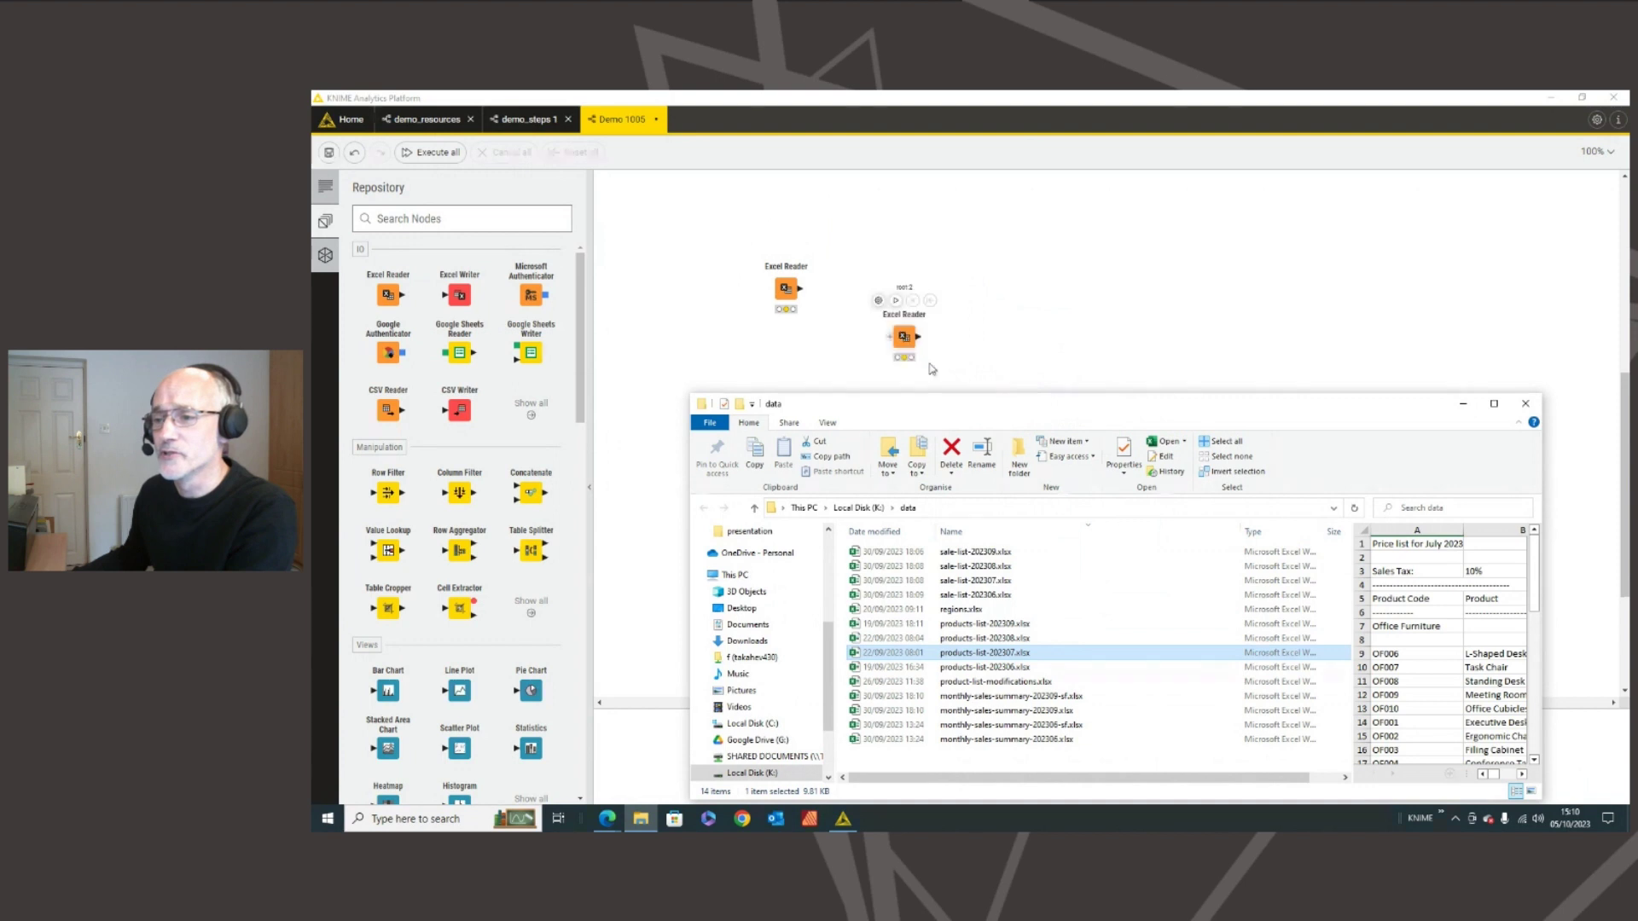
# - Label the Excel Reader node for the 202306 product list with the comment june
pyautogui.click(1148, 345)
pyautogui.moveTo(1002, 286); pyautogui.dragTo(786, 425)
pyautogui.click(790, 303)
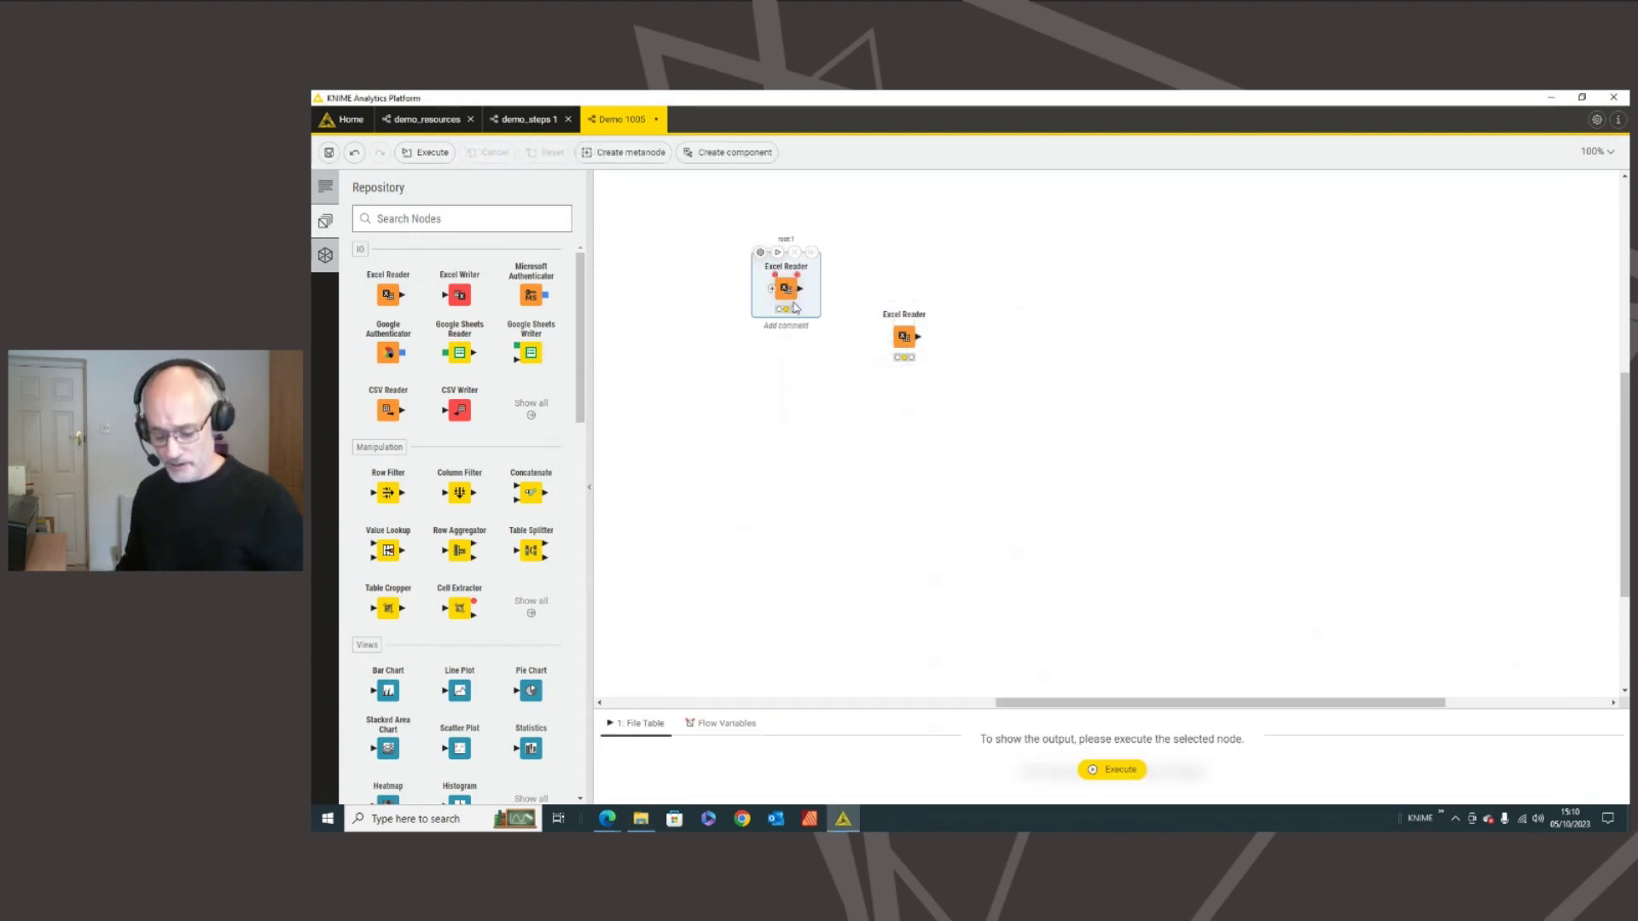
pyautogui.write('june')
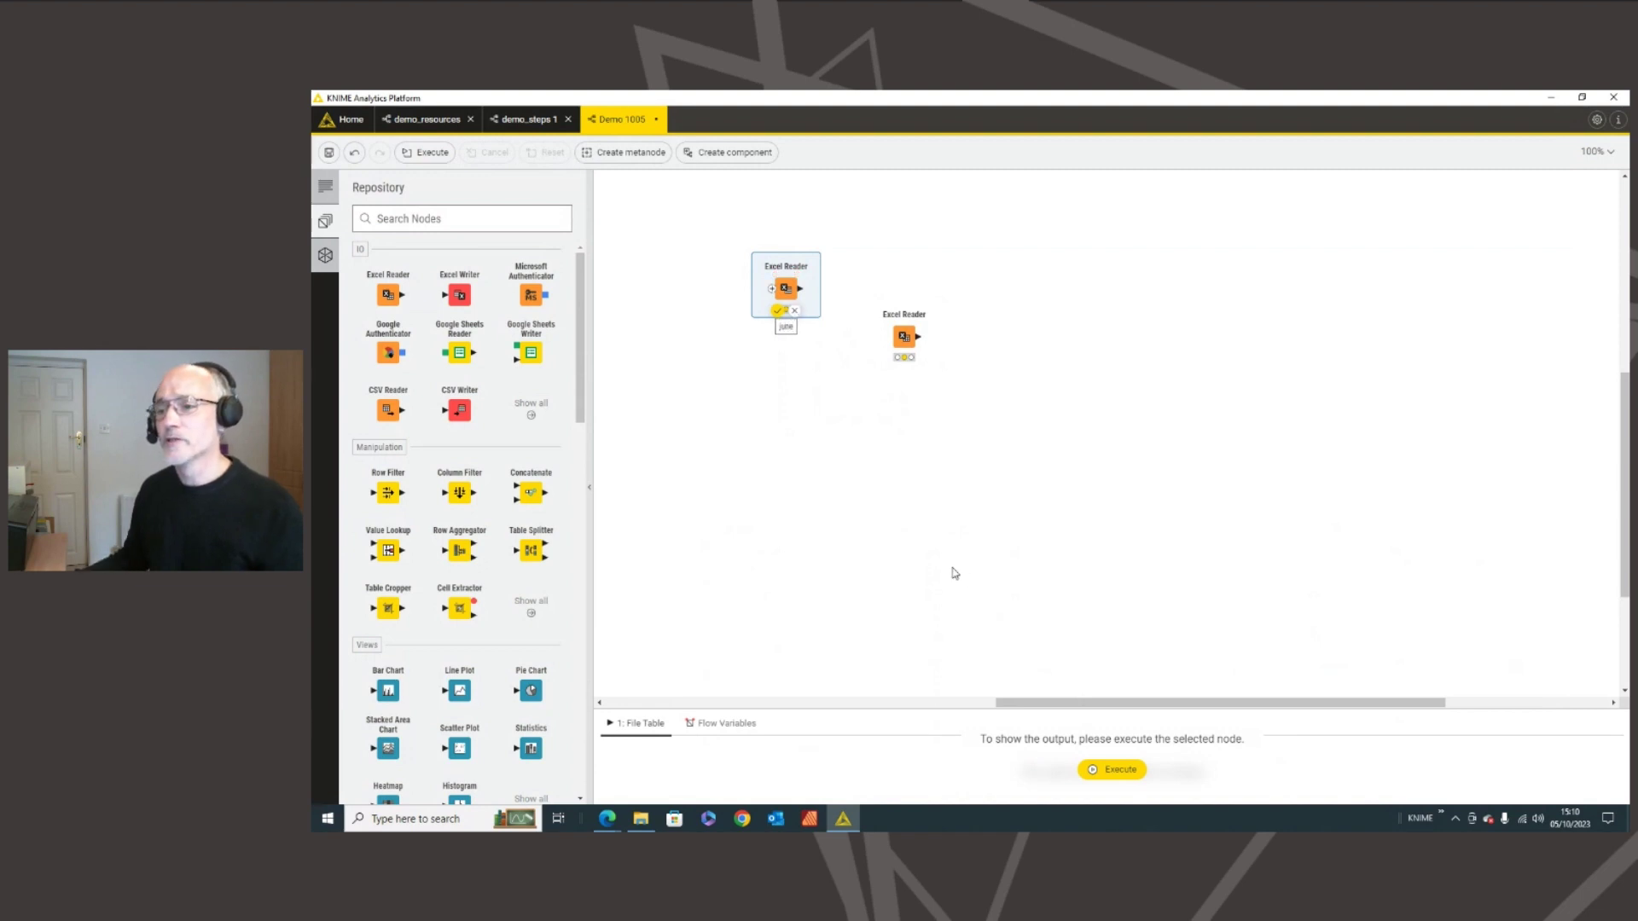
pyautogui.press('Return')
# - Label the second Excel Reader node with the comment july and move it beneath the june node
pyautogui.click(906, 337)
pyautogui.hotkey('shift', 'F2')
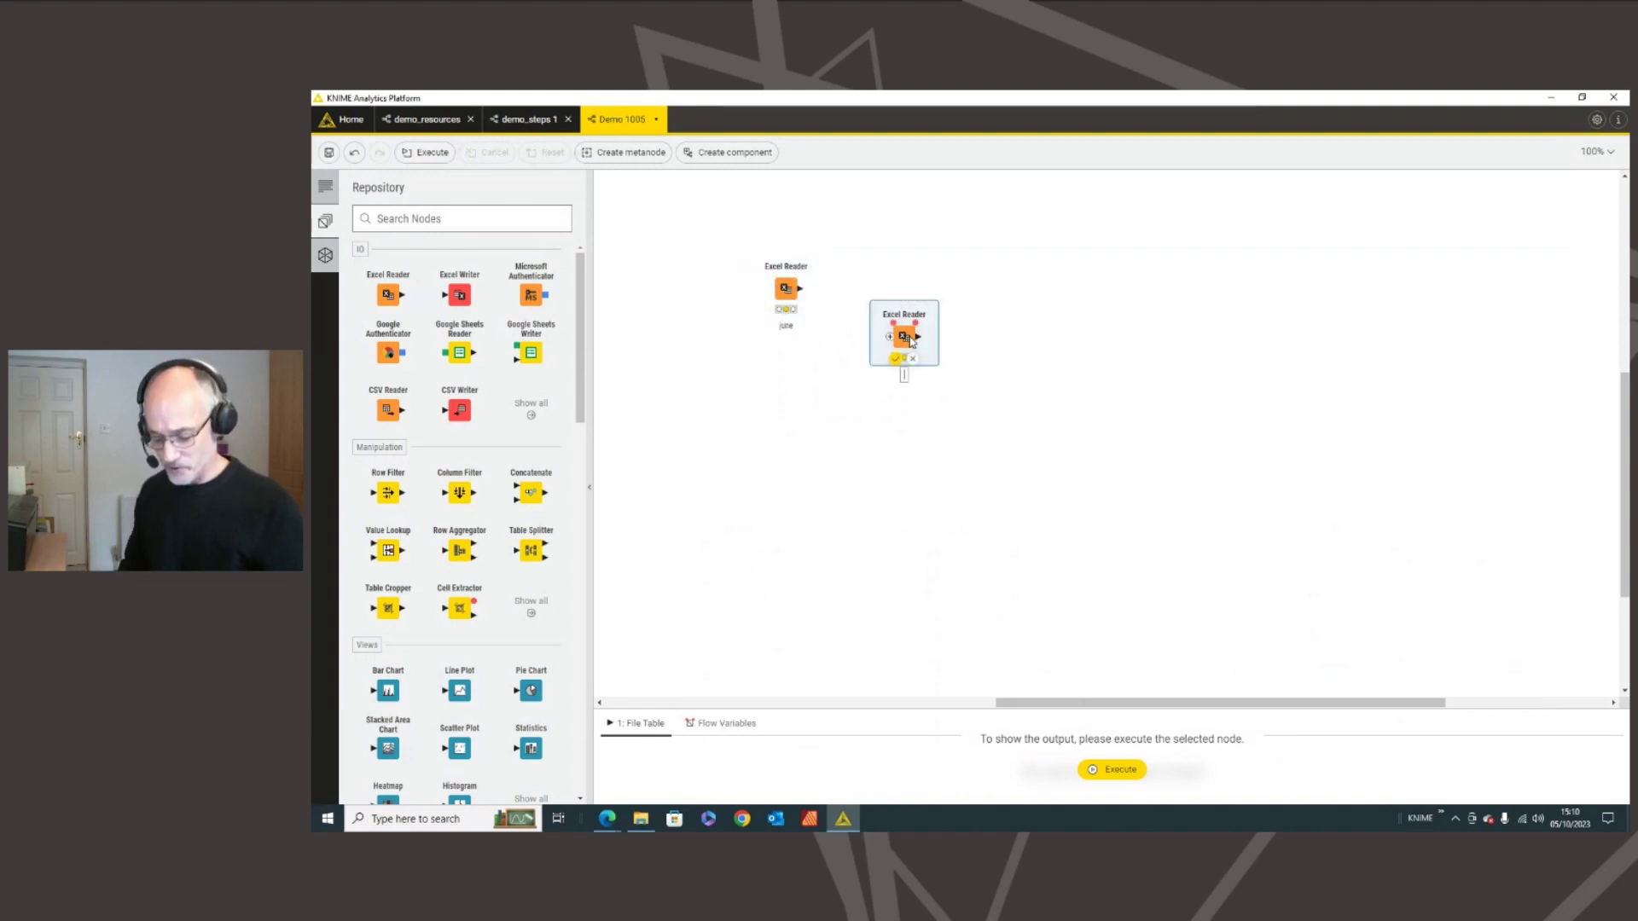
pyautogui.write('july')
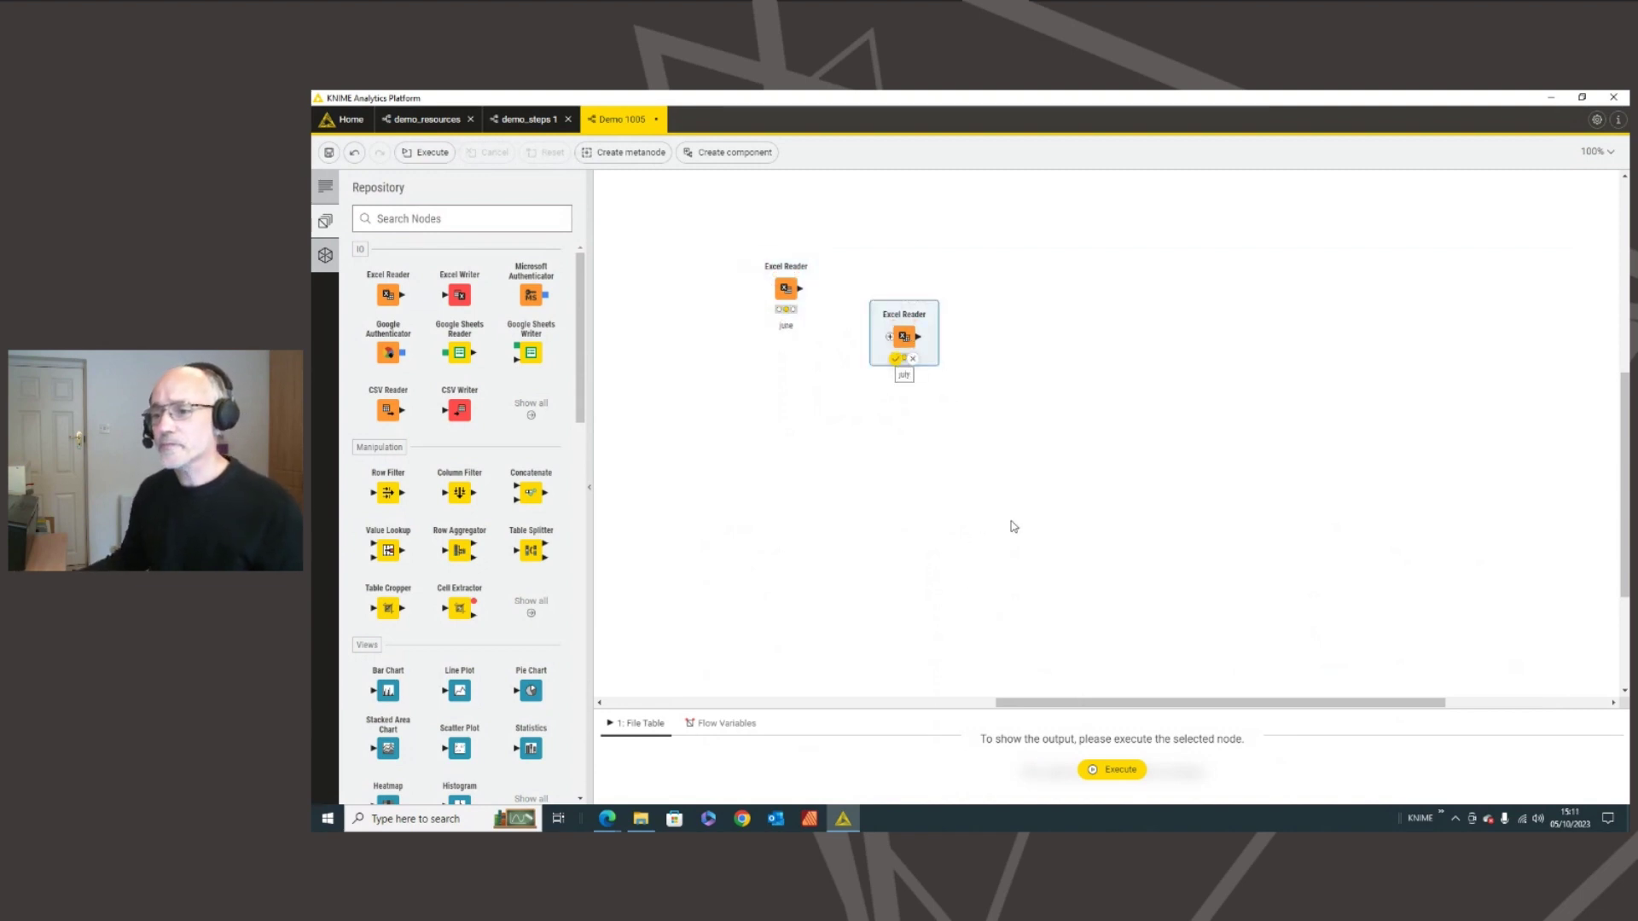
pyautogui.press('Return')
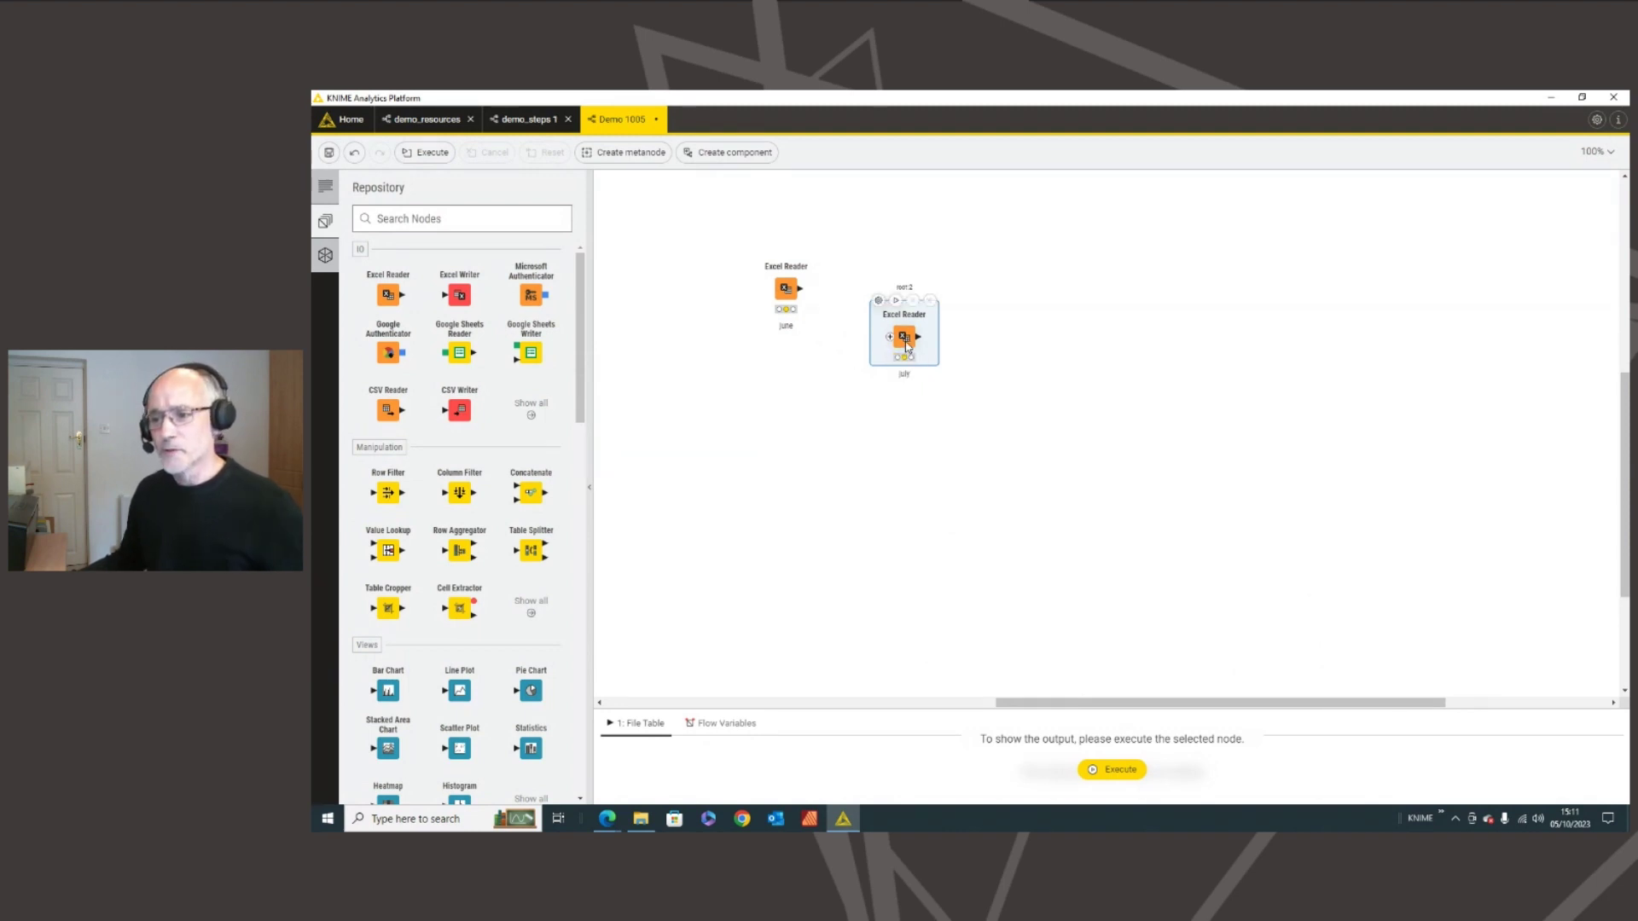
pyautogui.moveTo(906, 346); pyautogui.dragTo(809, 410)
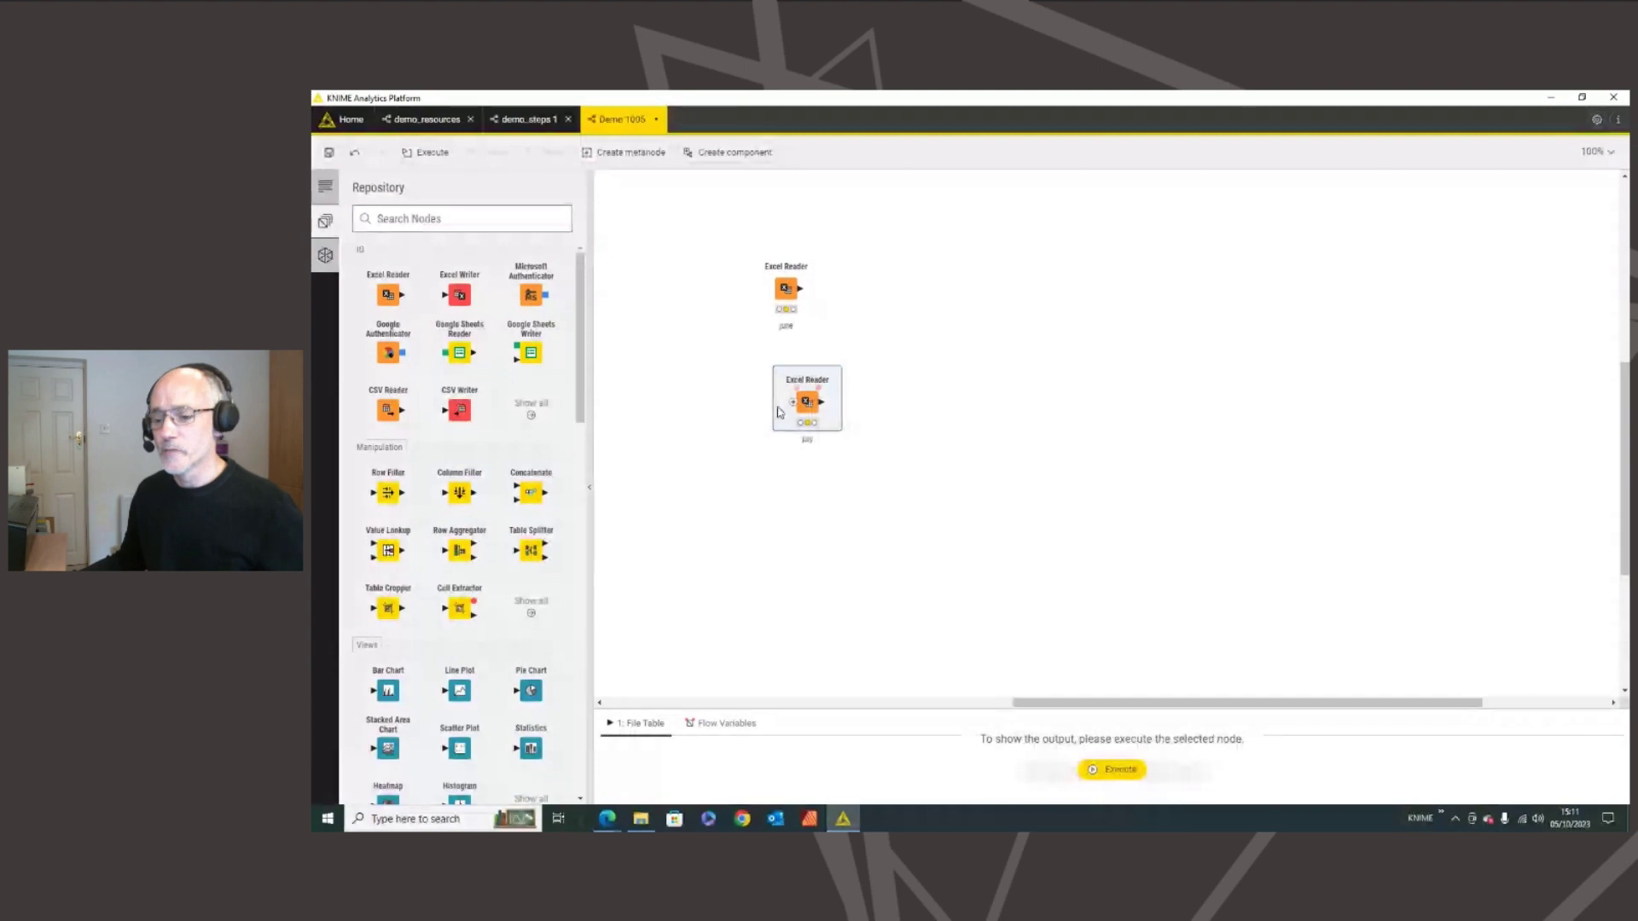
# - Execute both Excel Reader nodes and show the july node's output in a slightly taller table area
pyautogui.press('F7')
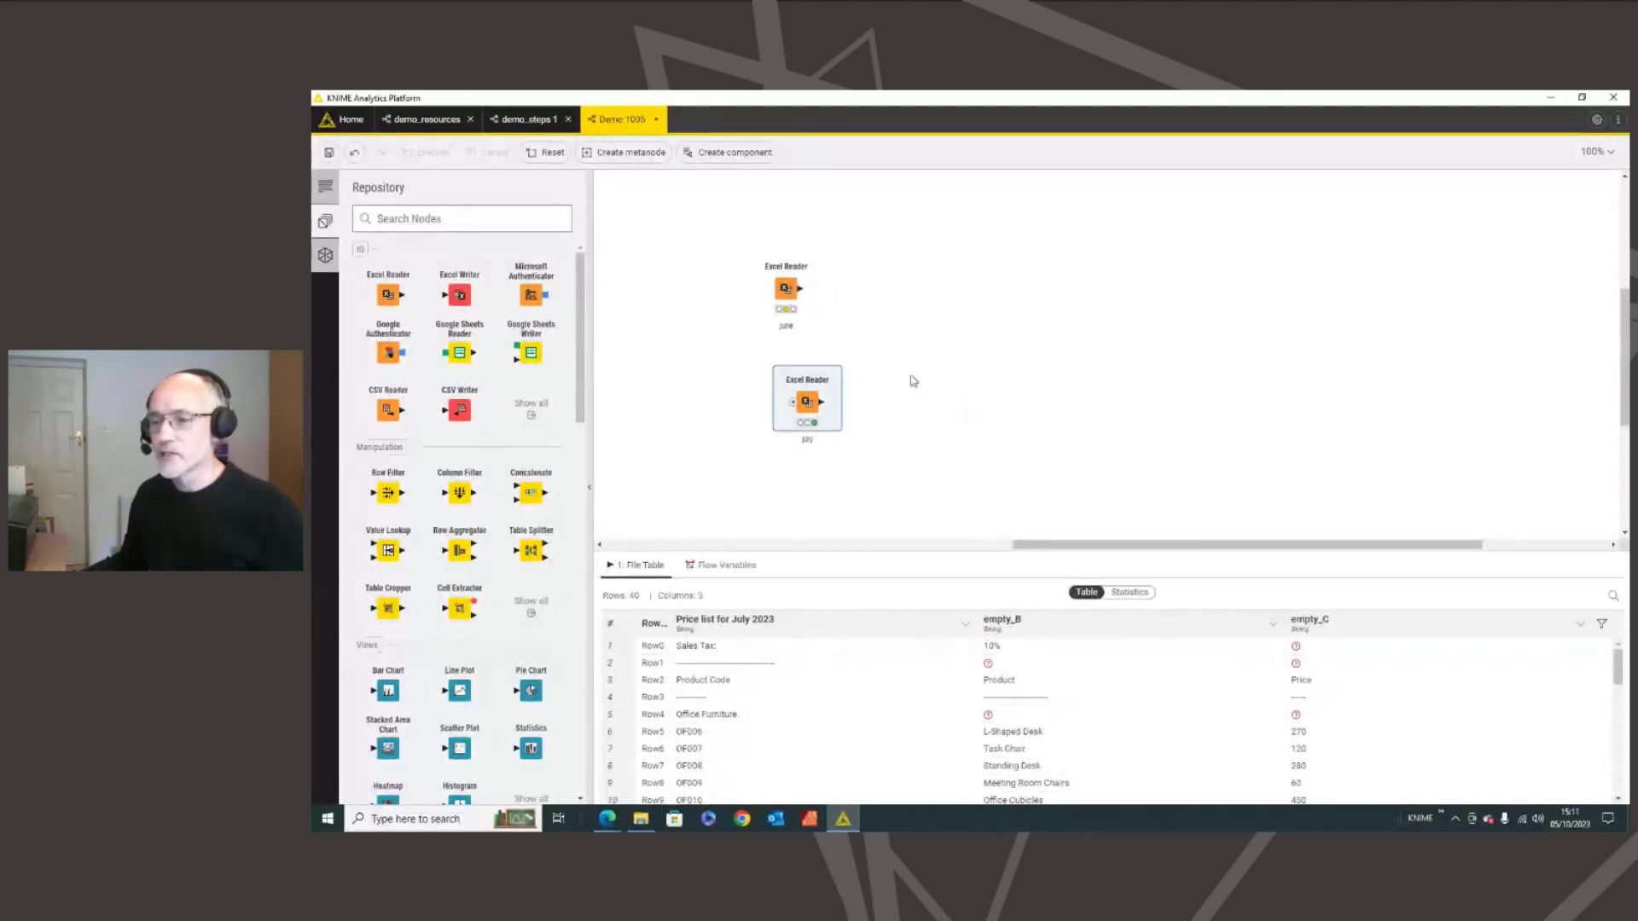
pyautogui.click(776, 260)
pyautogui.click(776, 254)
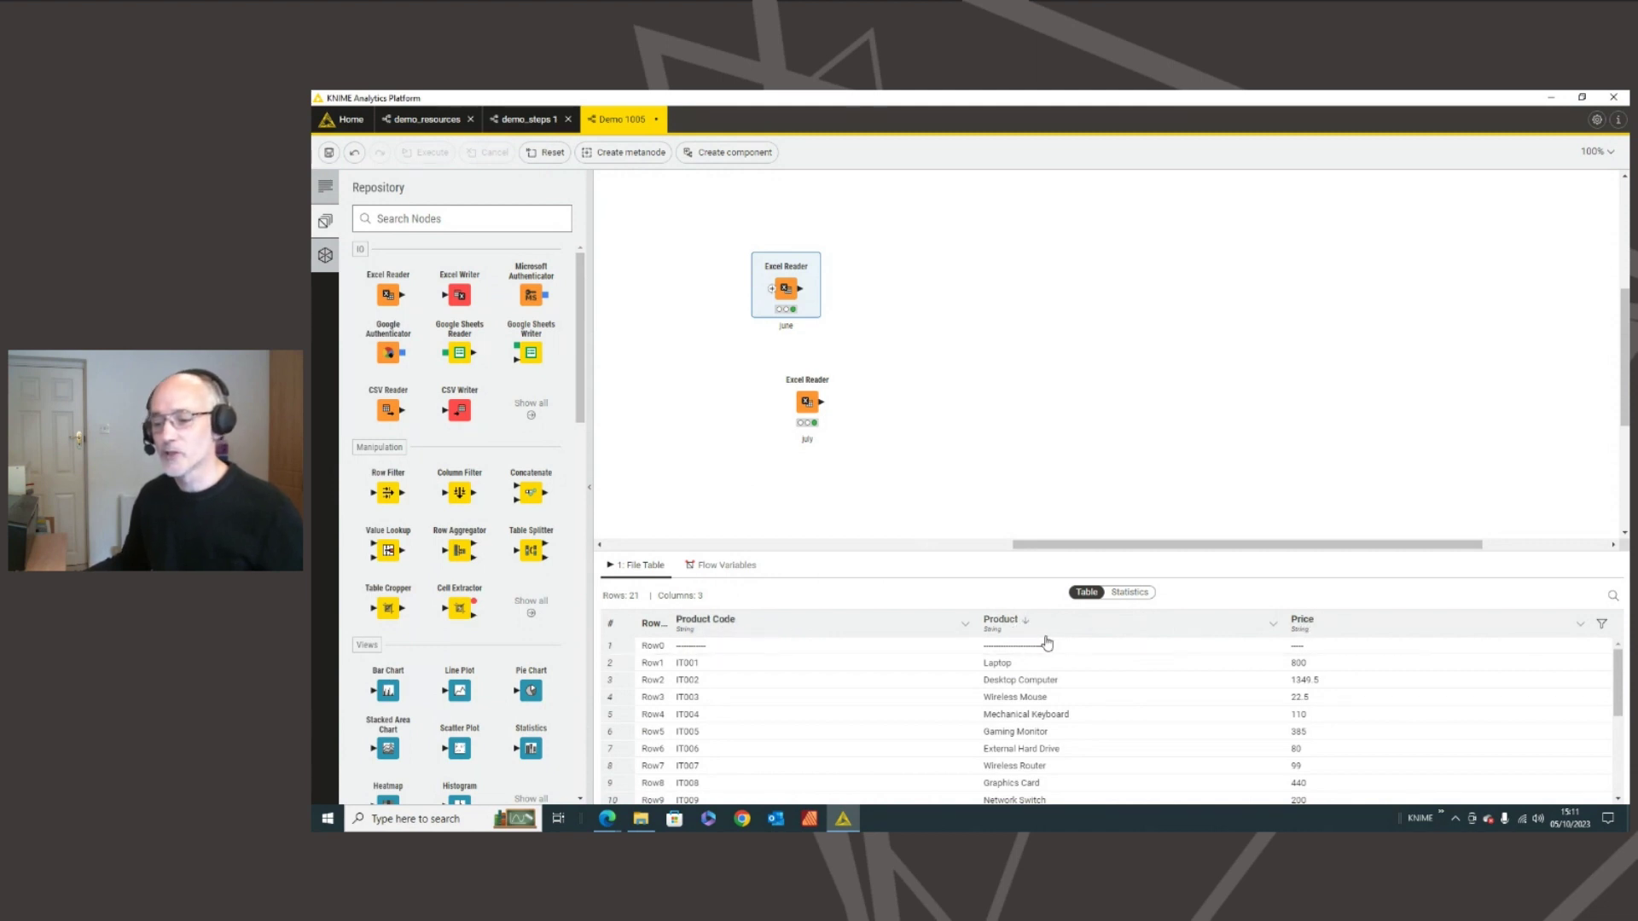
pyautogui.click(808, 407)
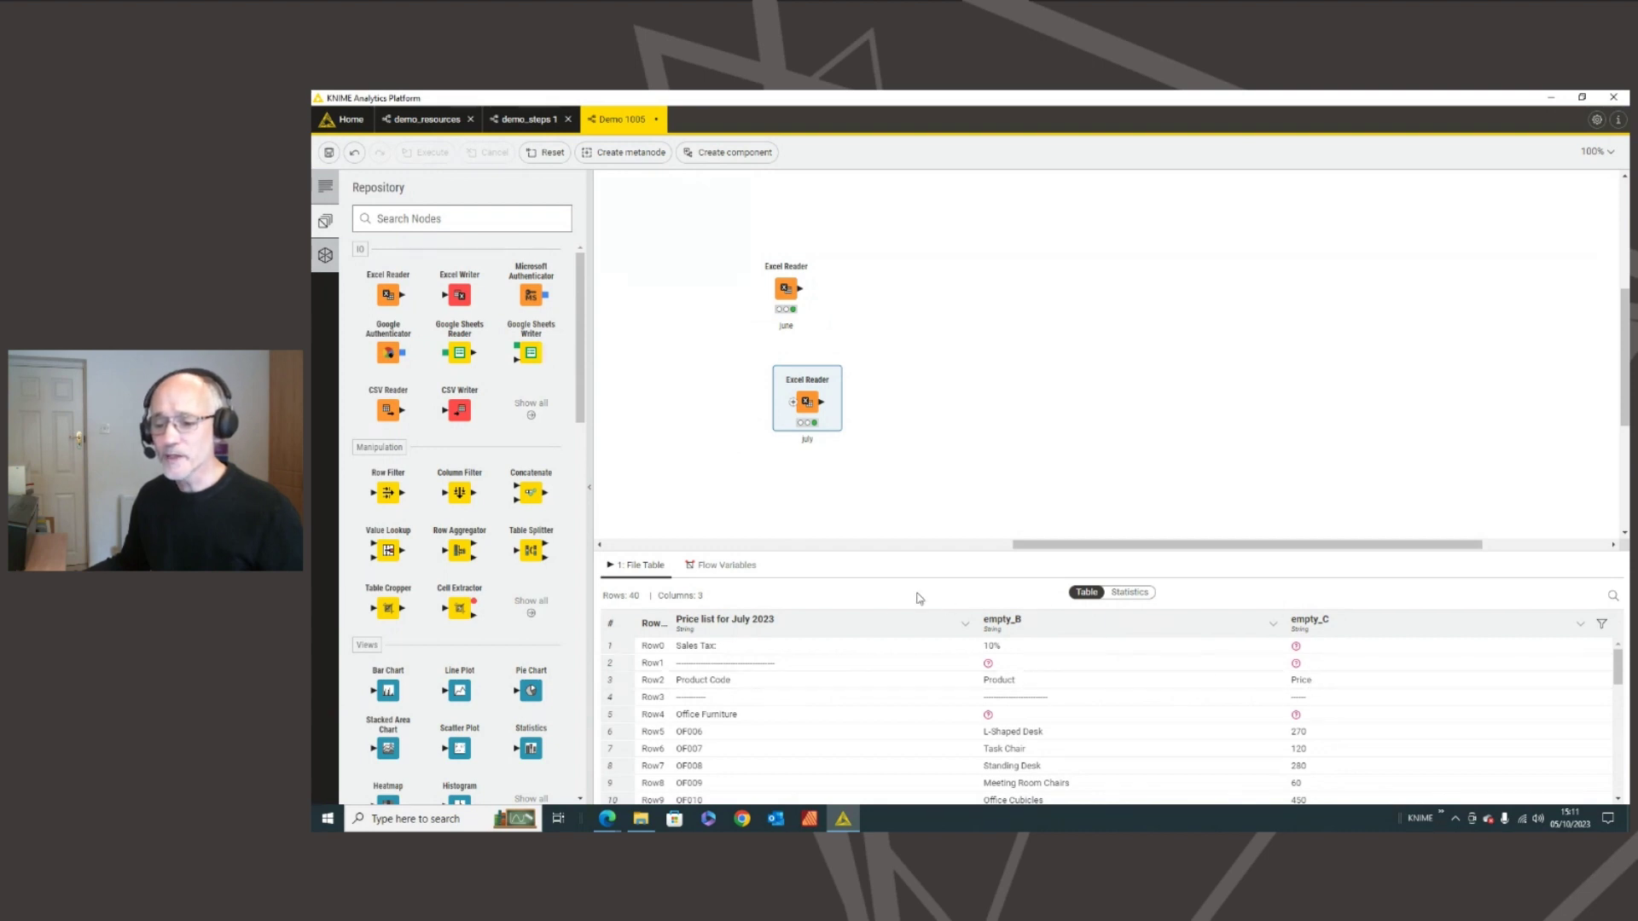
pyautogui.moveTo(839, 553); pyautogui.dragTo(840, 522)
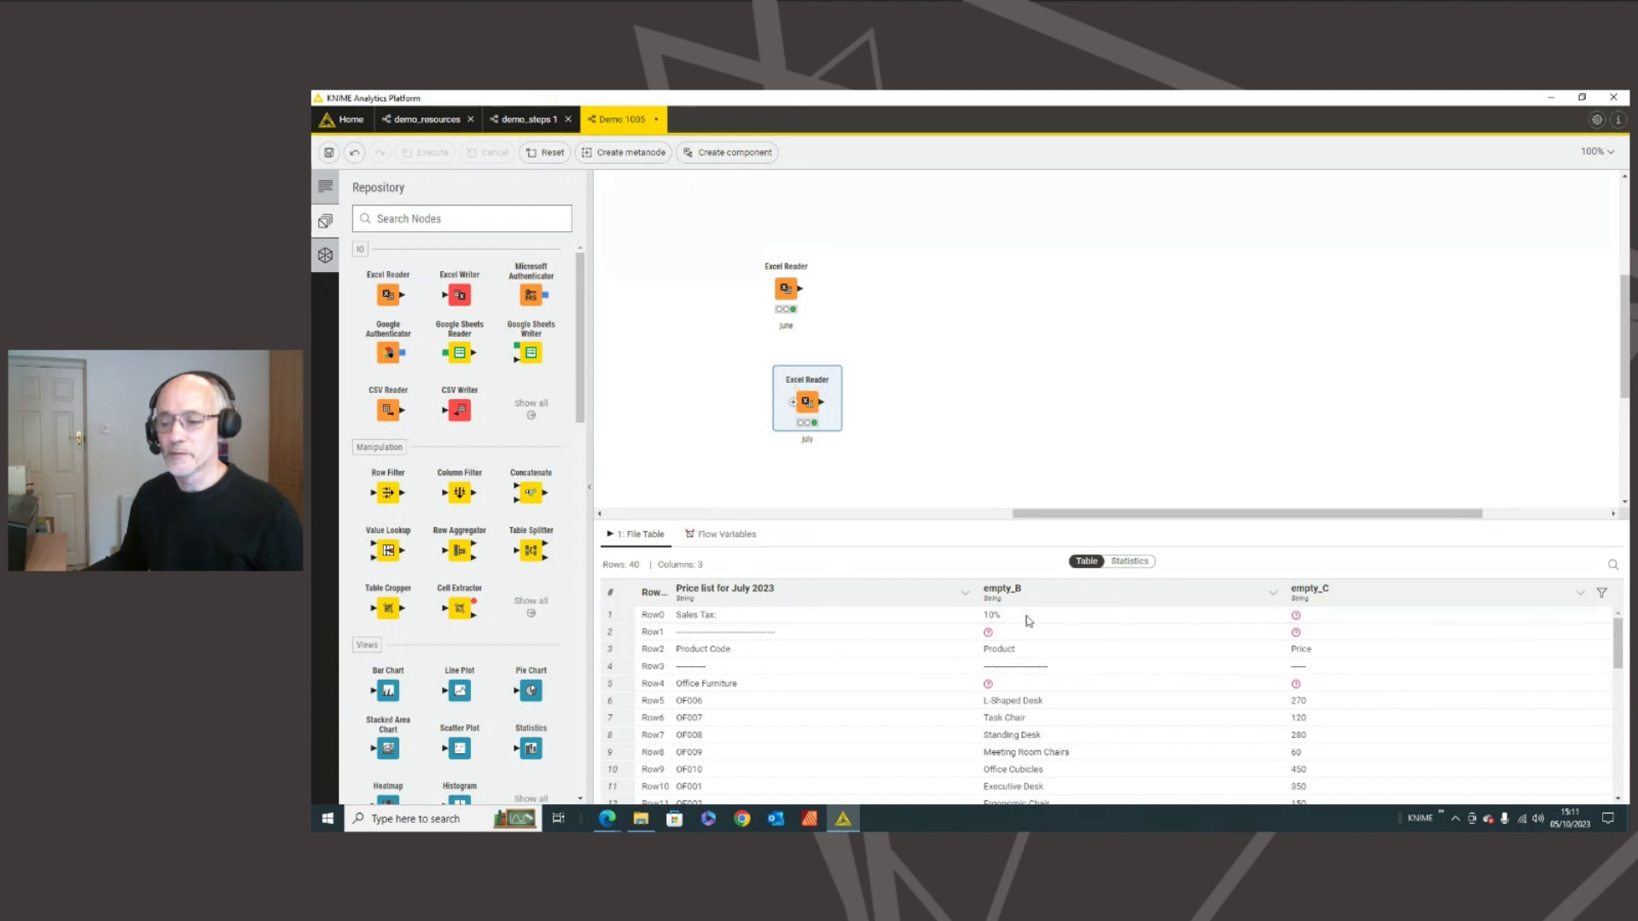
# - Configure the july Excel Reader so that it does not use row values as column names, and apply the reset
pyautogui.moveTo(807, 398)
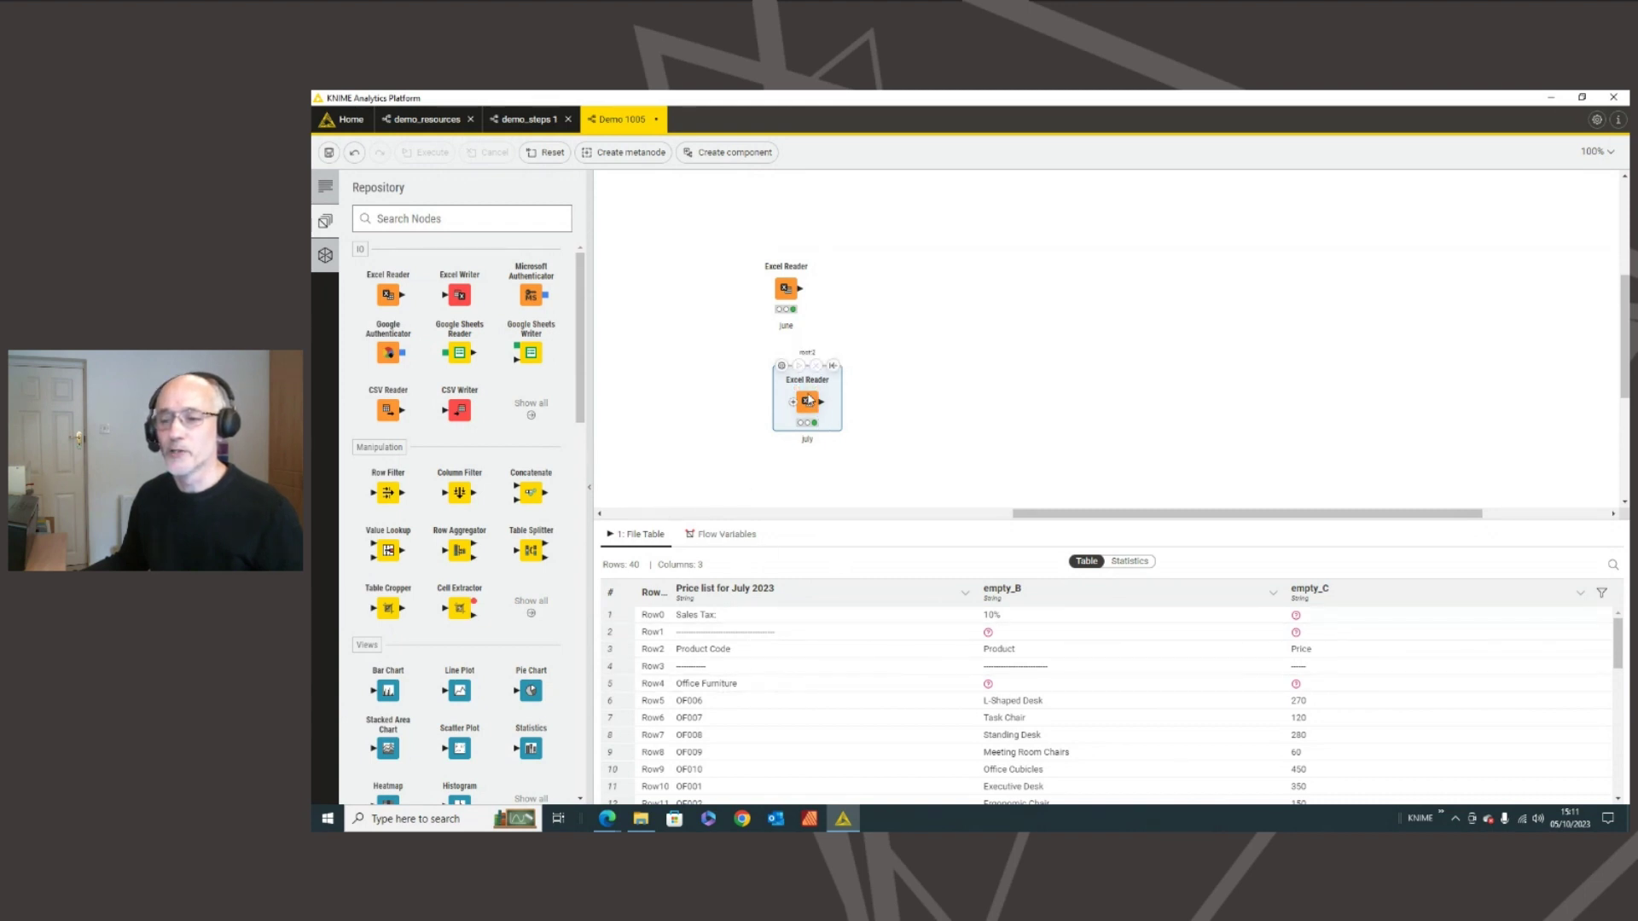
pyautogui.click(783, 368)
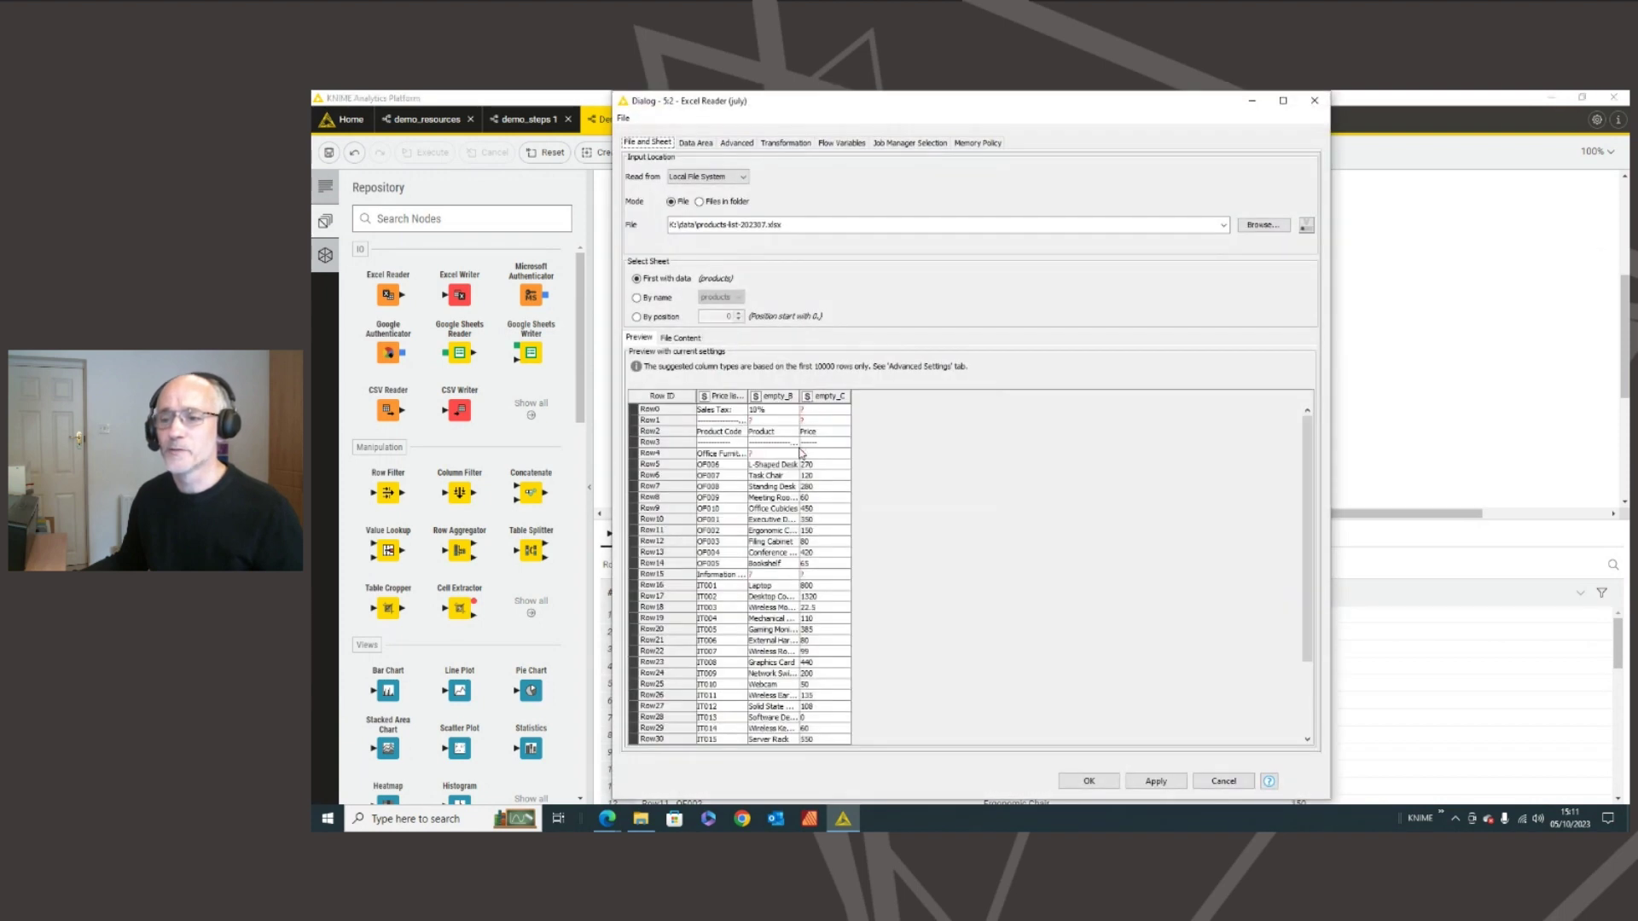
pyautogui.click(697, 145)
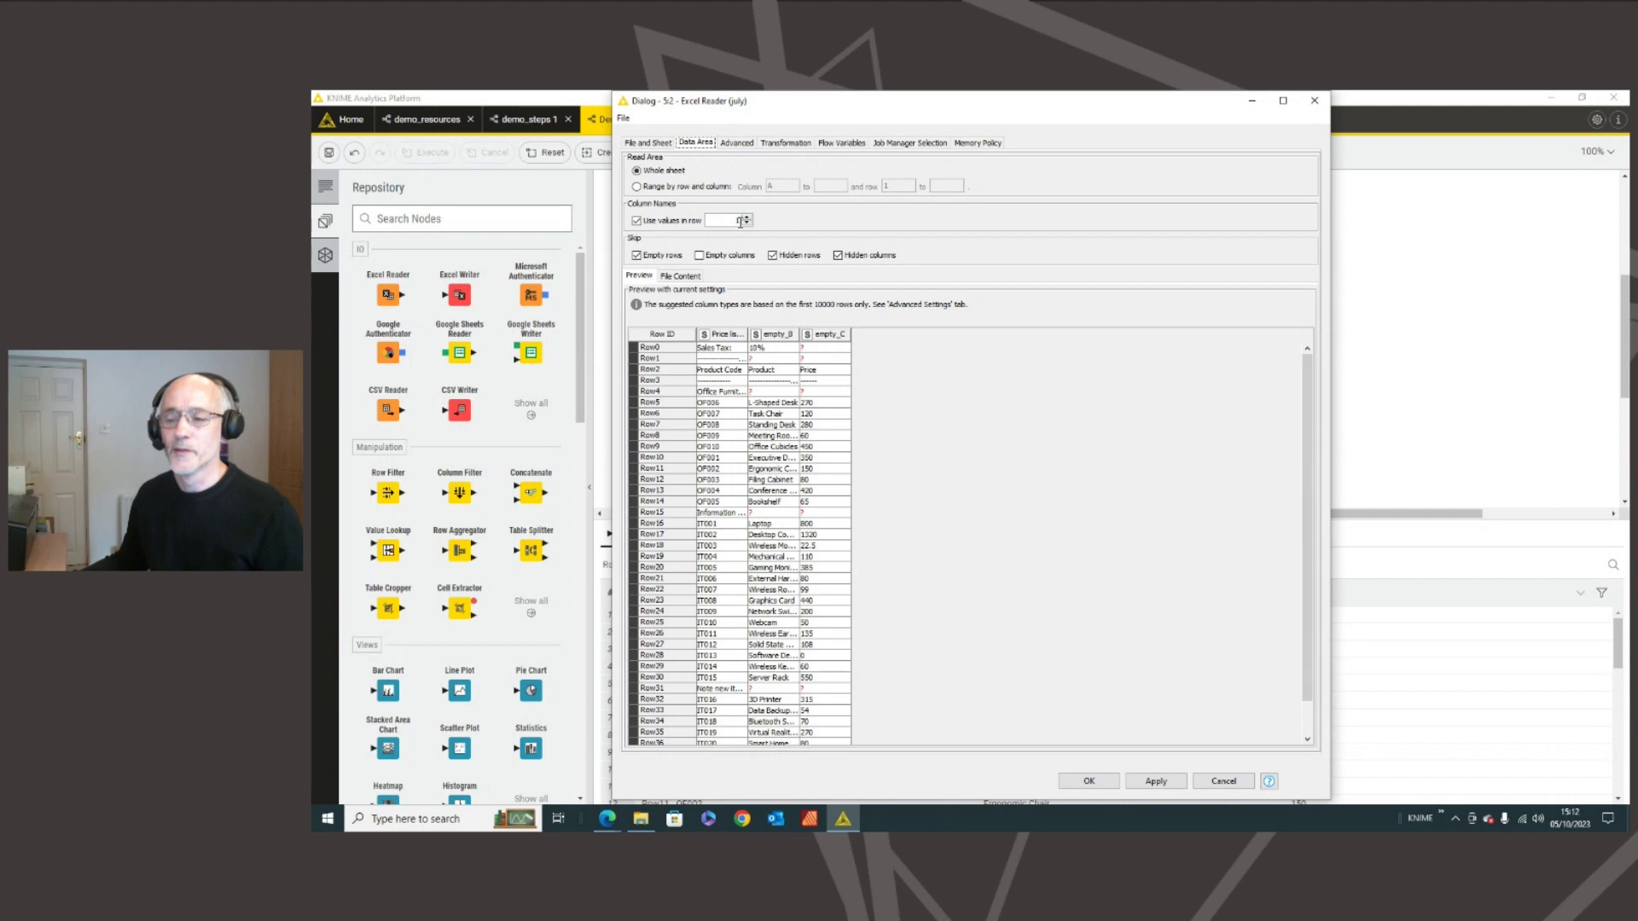
pyautogui.click(636, 221)
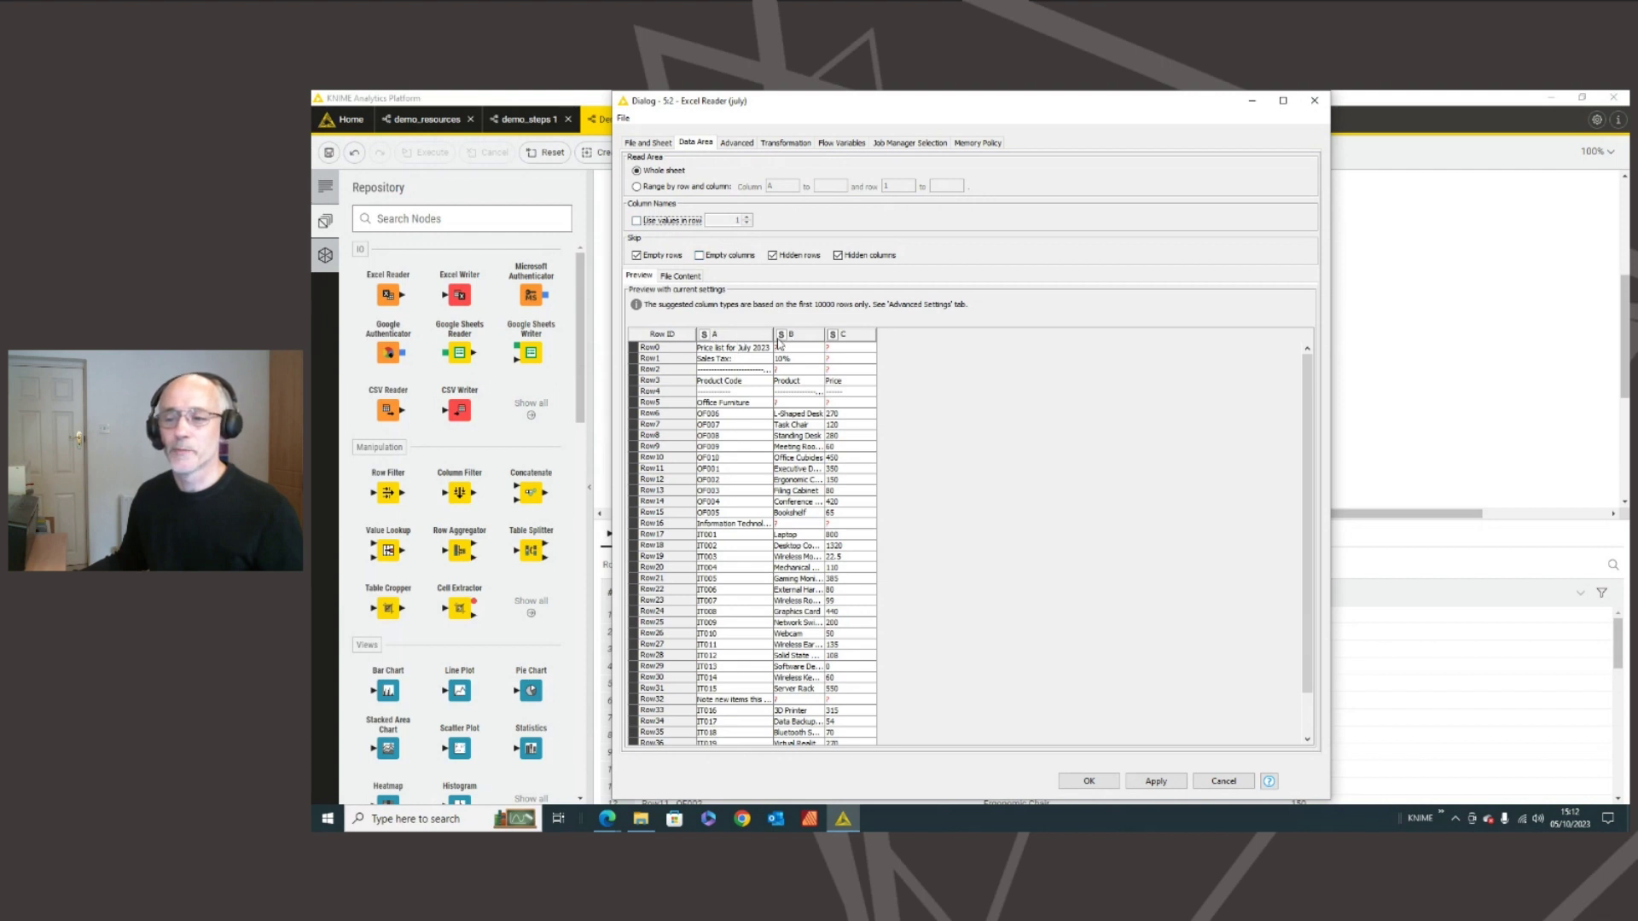
pyautogui.click(1152, 783)
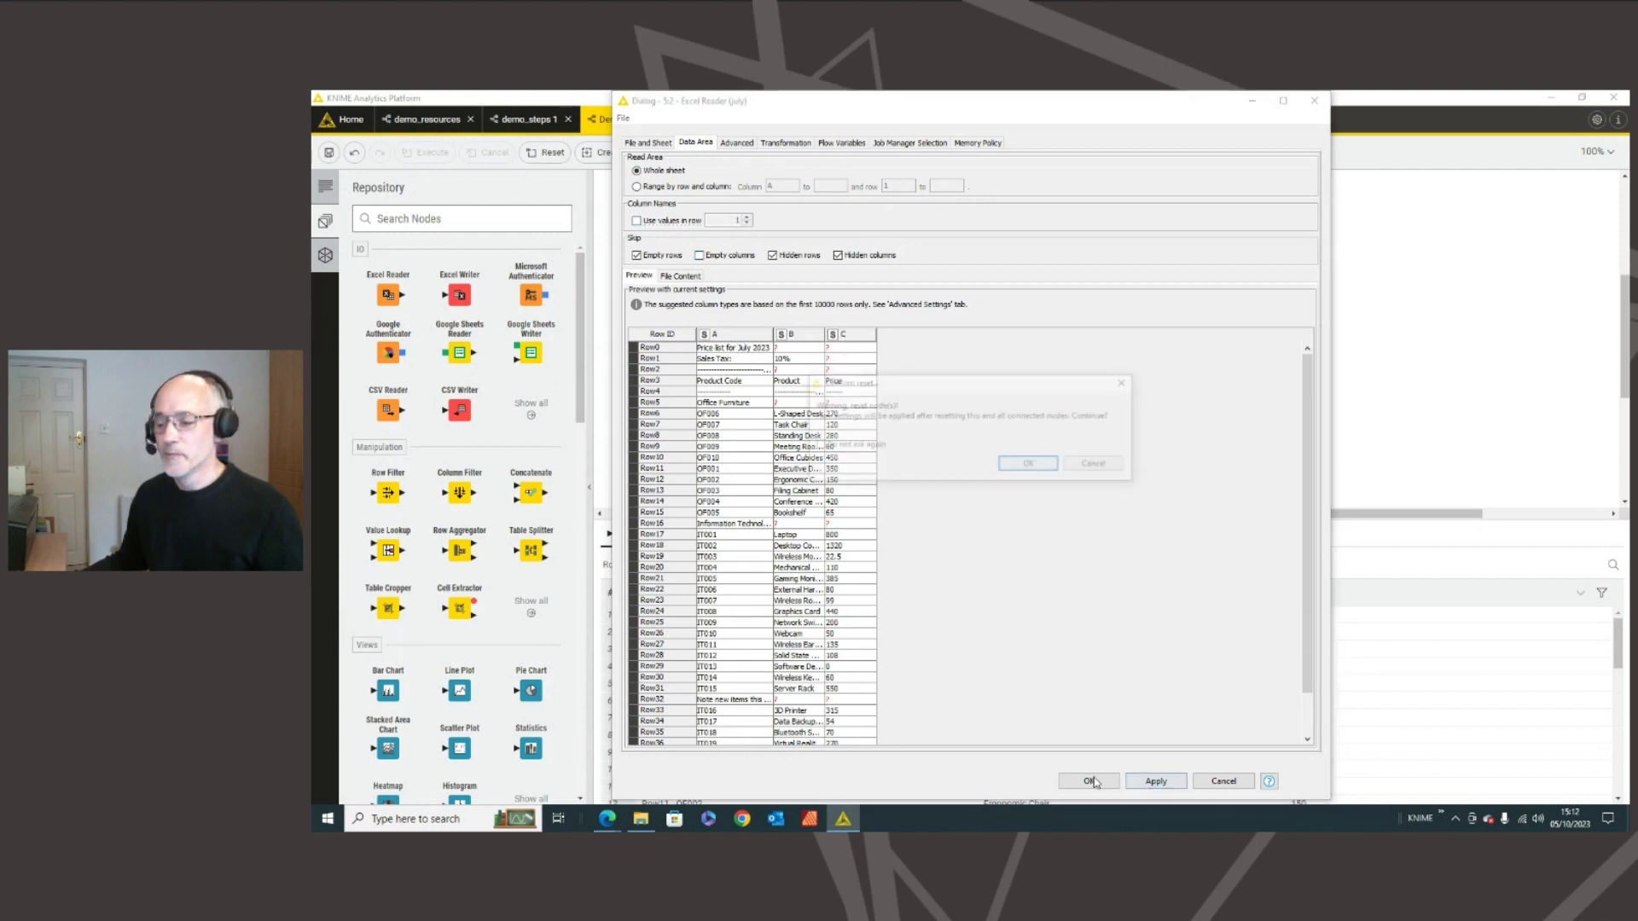
pyautogui.click(1030, 465)
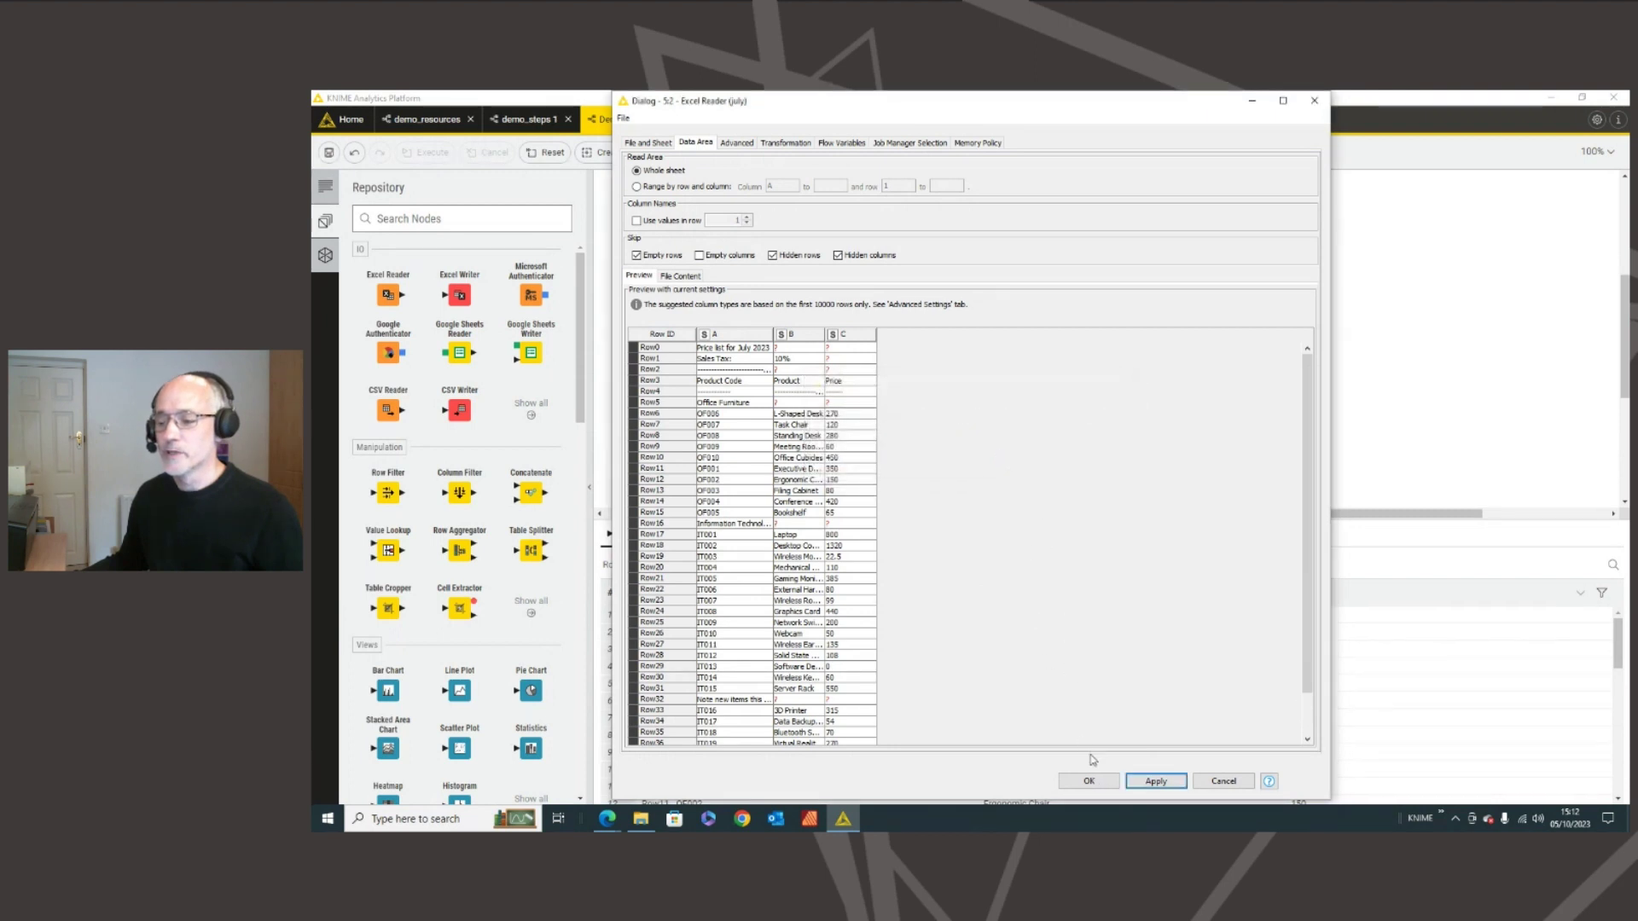
pyautogui.click(1088, 782)
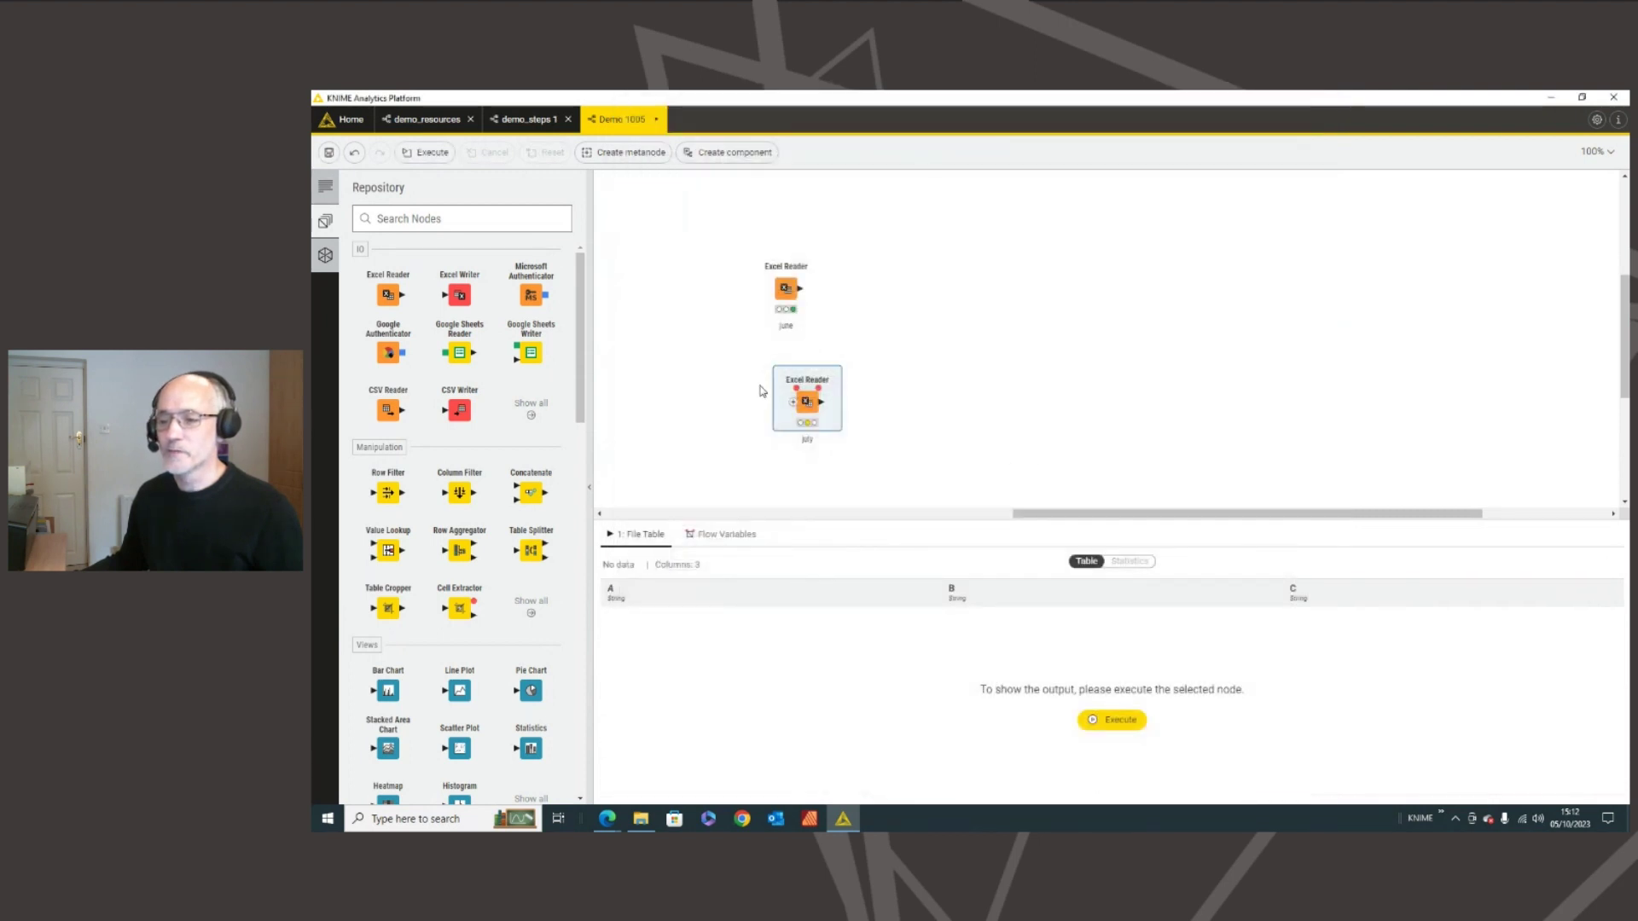
# - Turn off using row values as column names in the june Excel Reader's data area settings as well
pyautogui.doubleClick(793, 292)
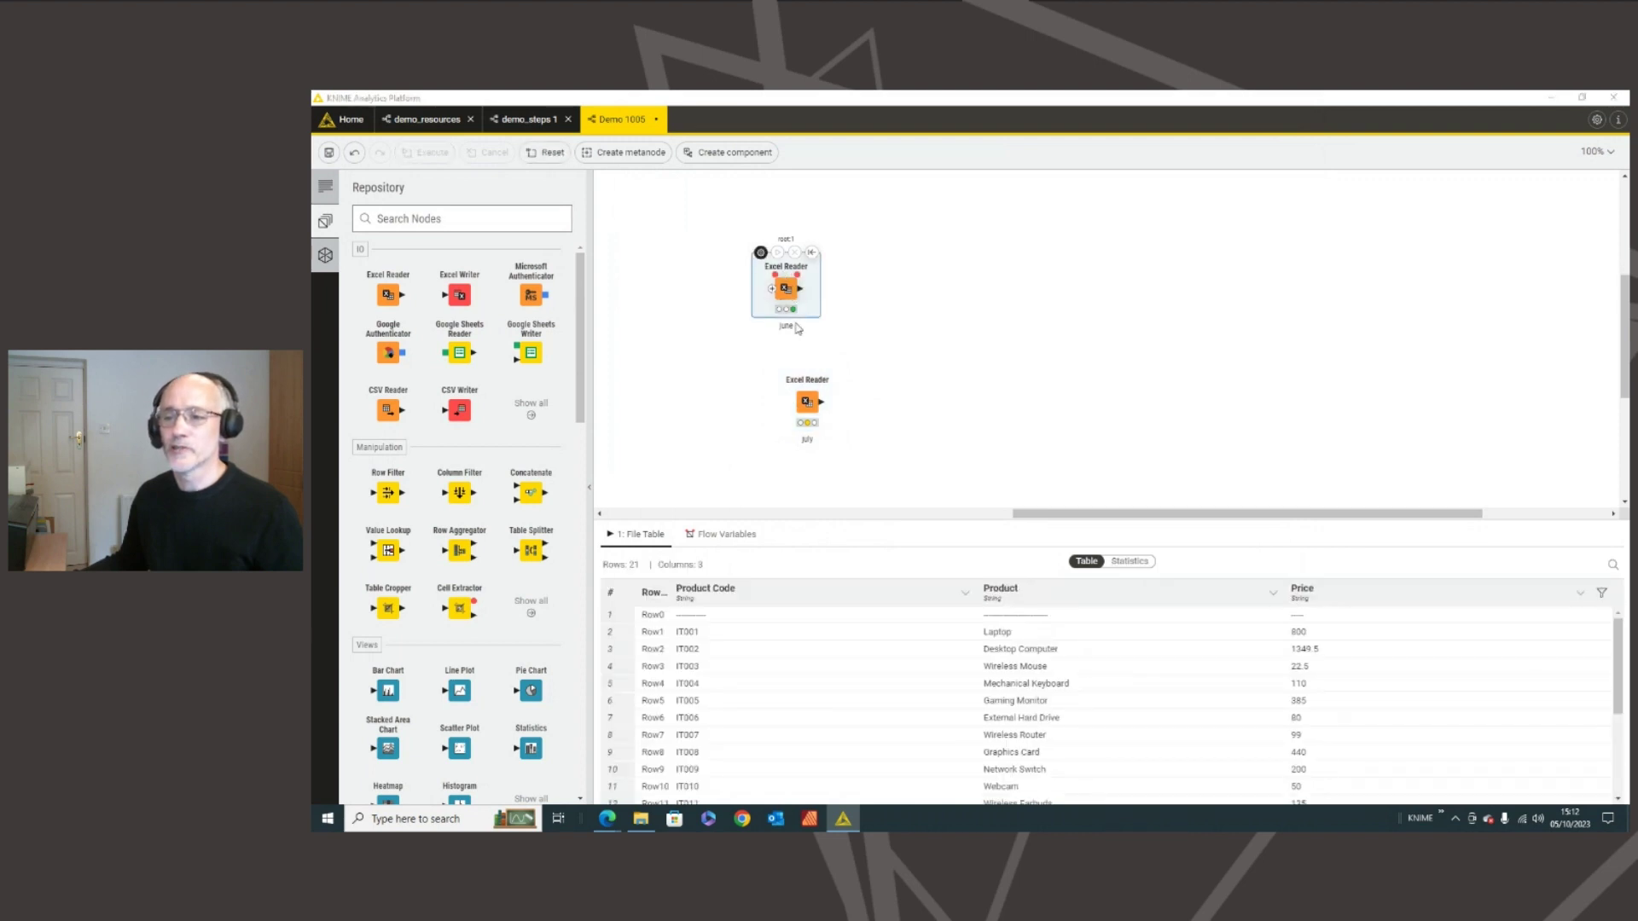
pyautogui.click(693, 144)
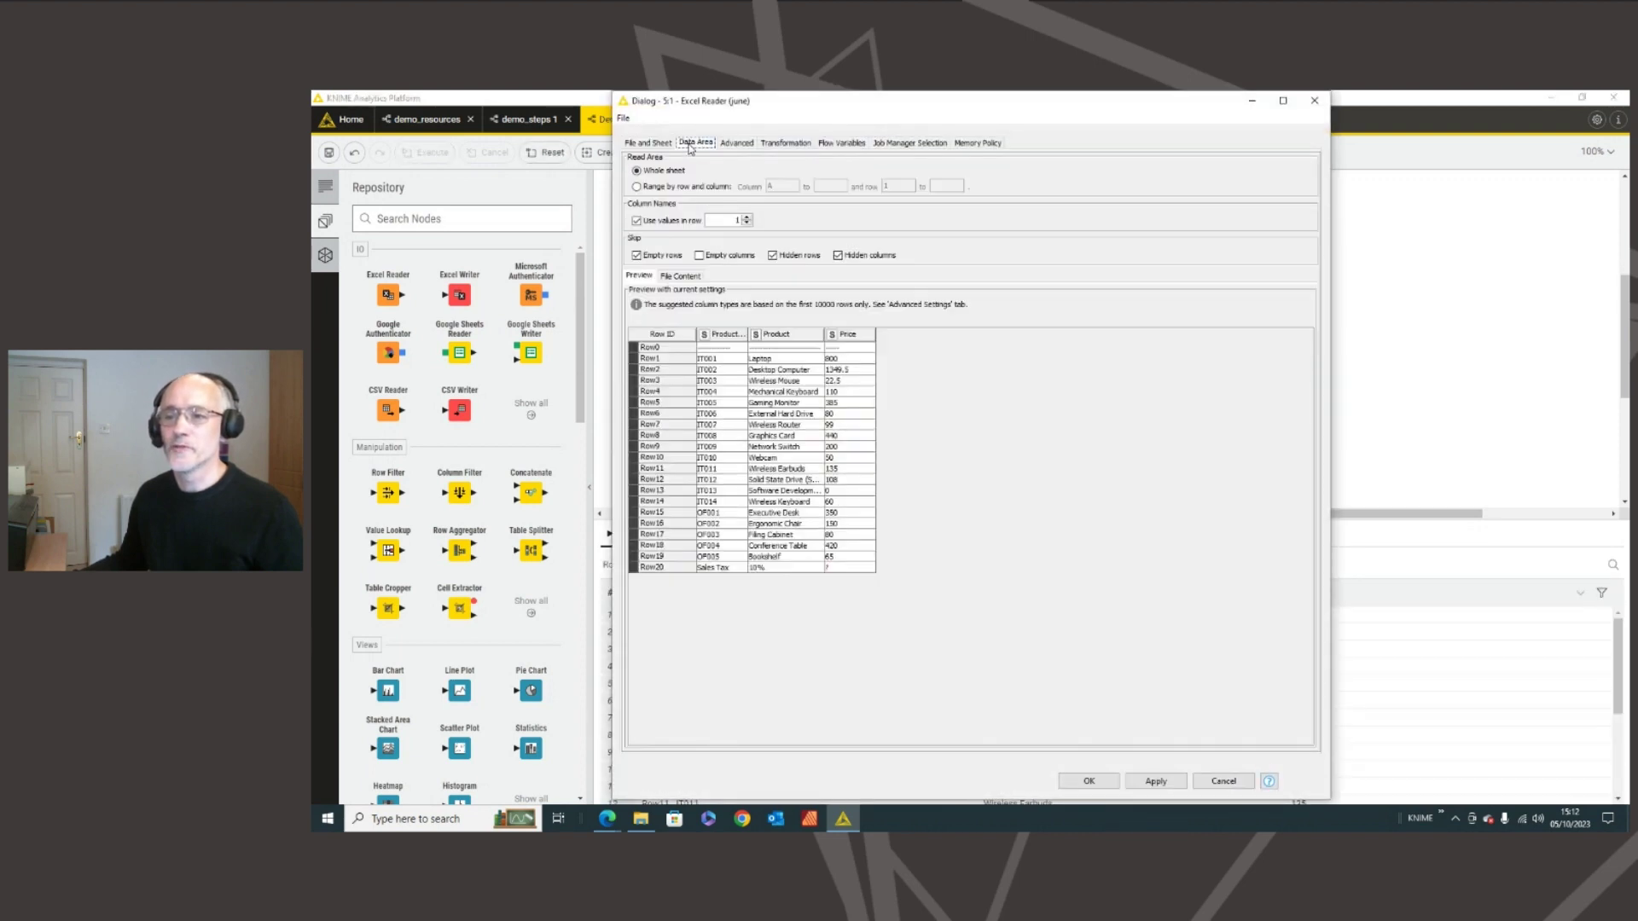
pyautogui.click(638, 222)
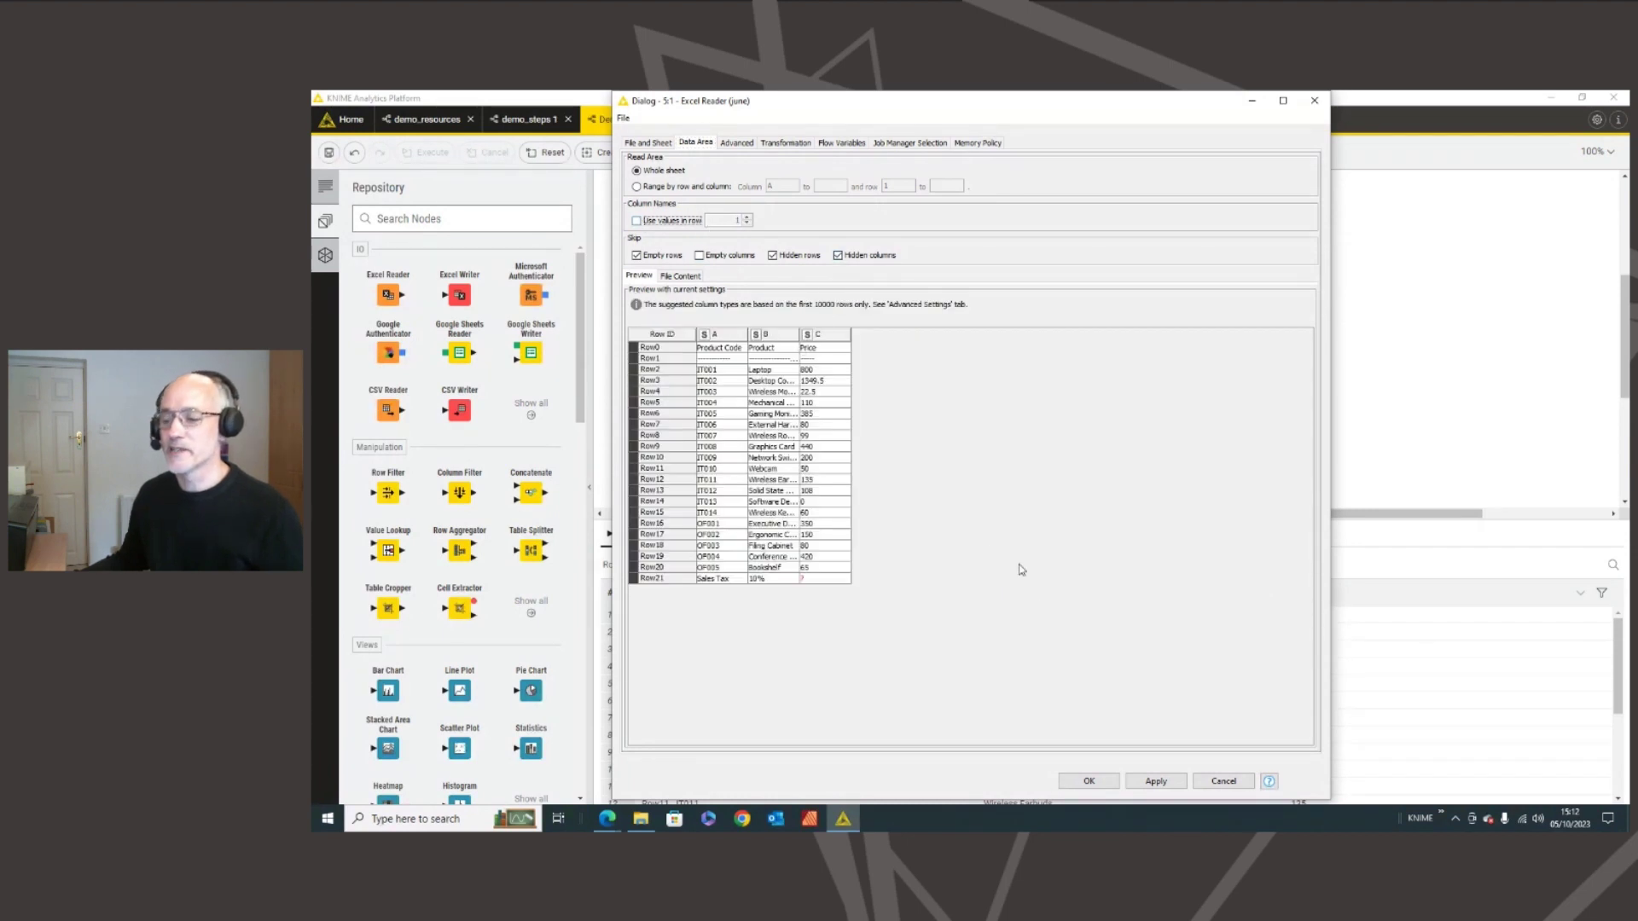
pyautogui.click(1147, 778)
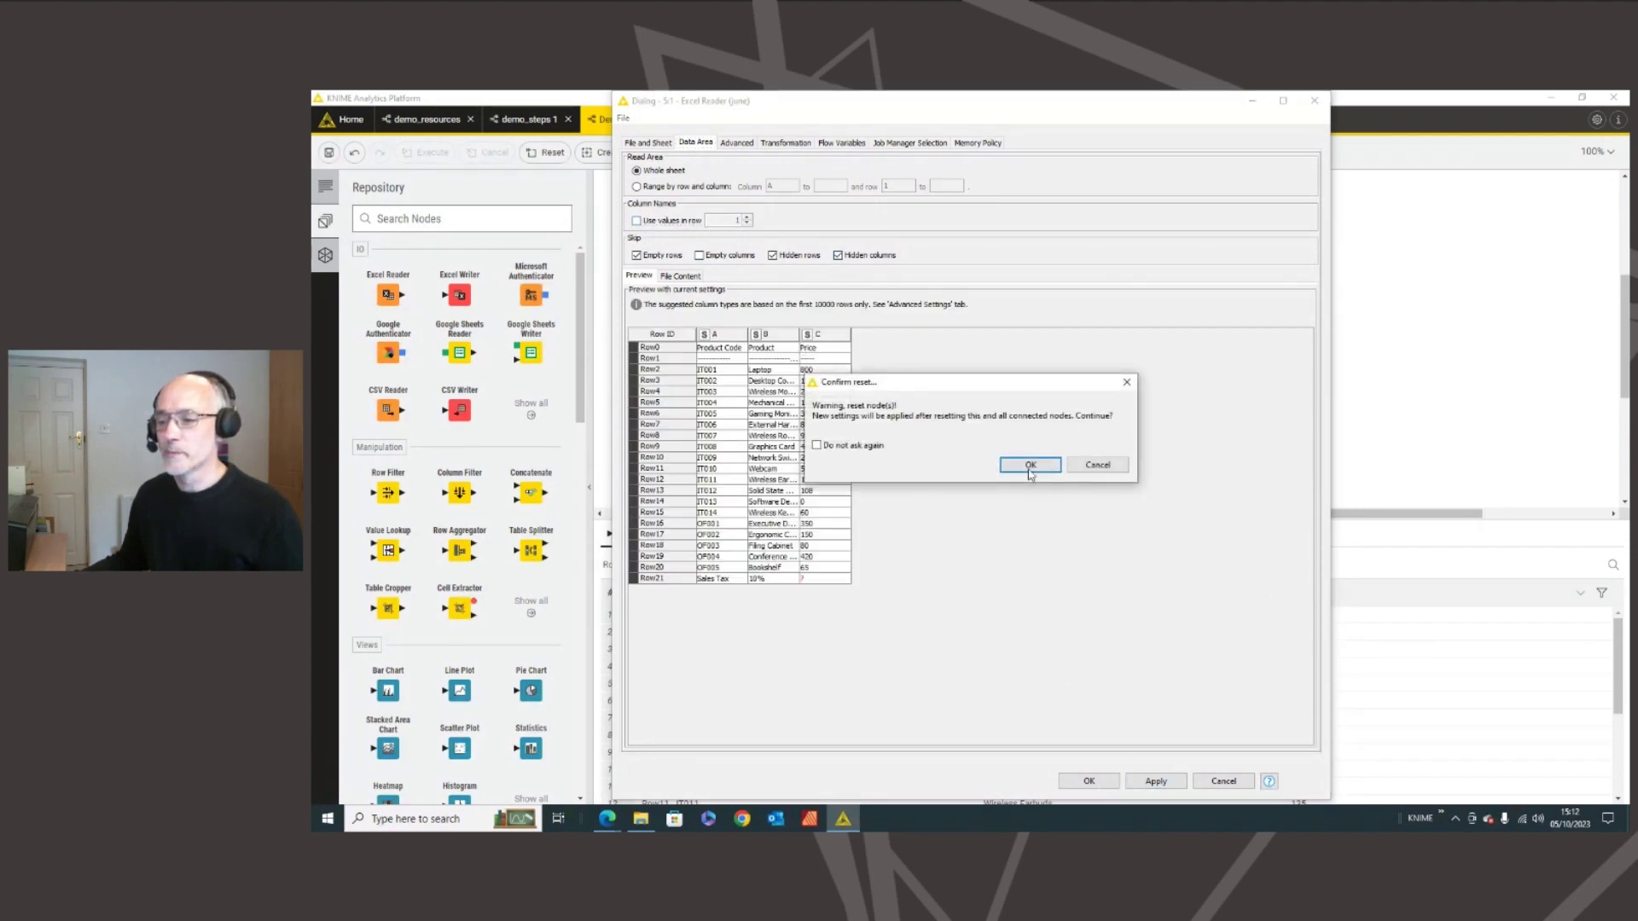
pyautogui.click(1030, 465)
pyautogui.click(1089, 781)
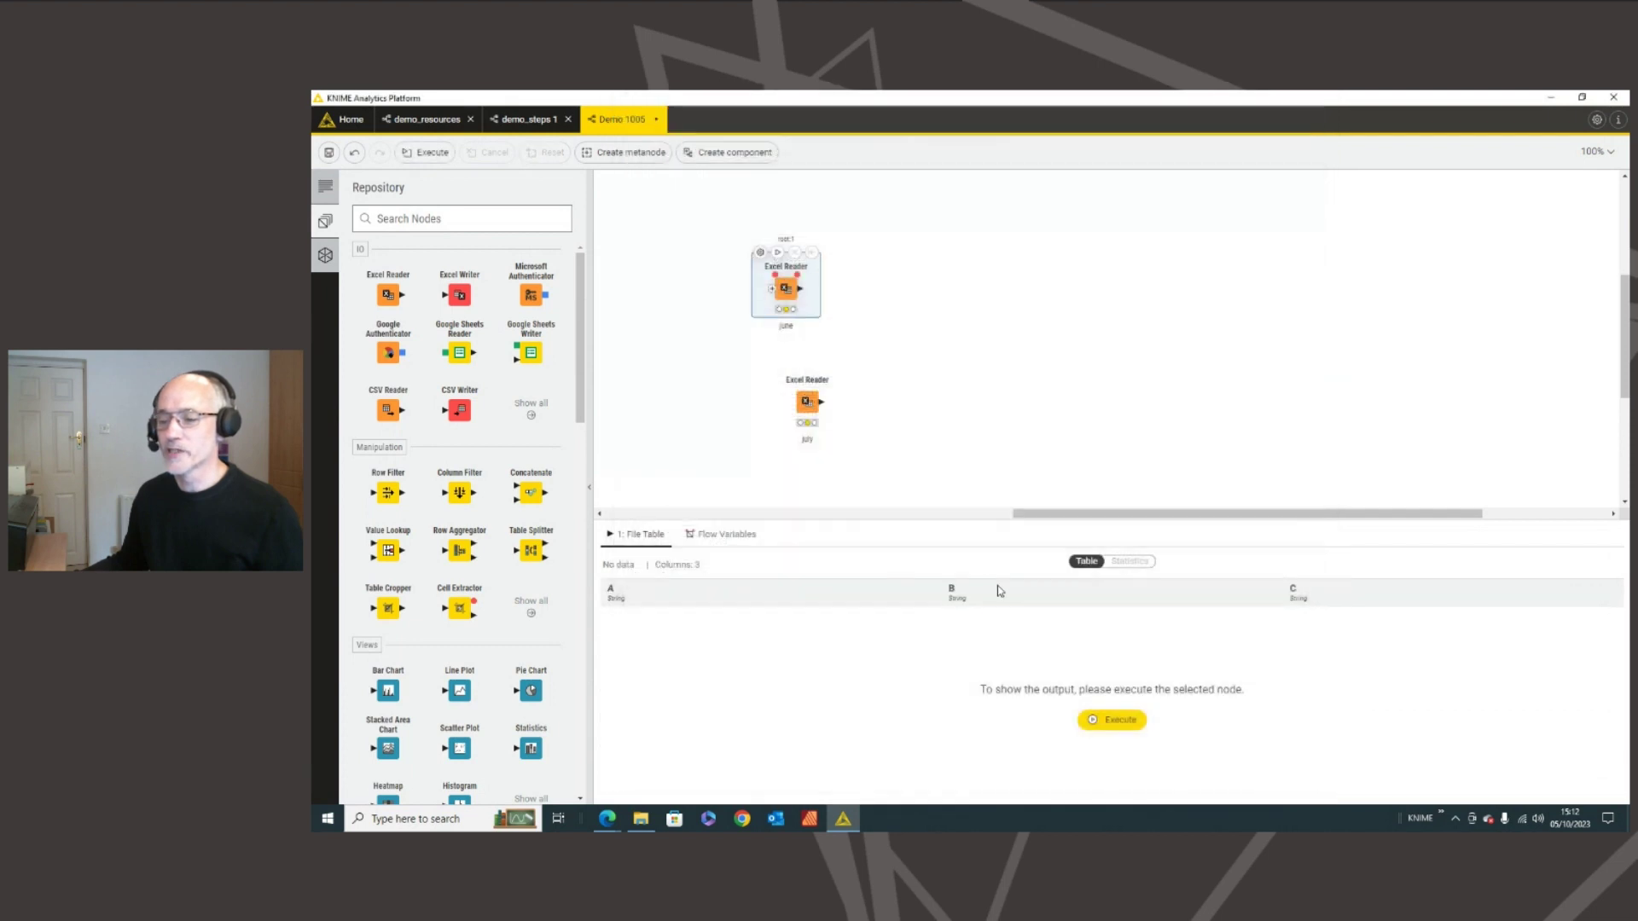
# - Align the july node under the june node and execute both Excel Readers again with the new settings
pyautogui.moveTo(814, 409); pyautogui.dragTo(784, 409)
pyautogui.click(820, 329)
pyautogui.click(789, 291)
pyautogui.click(778, 252)
pyautogui.moveTo(775, 406)
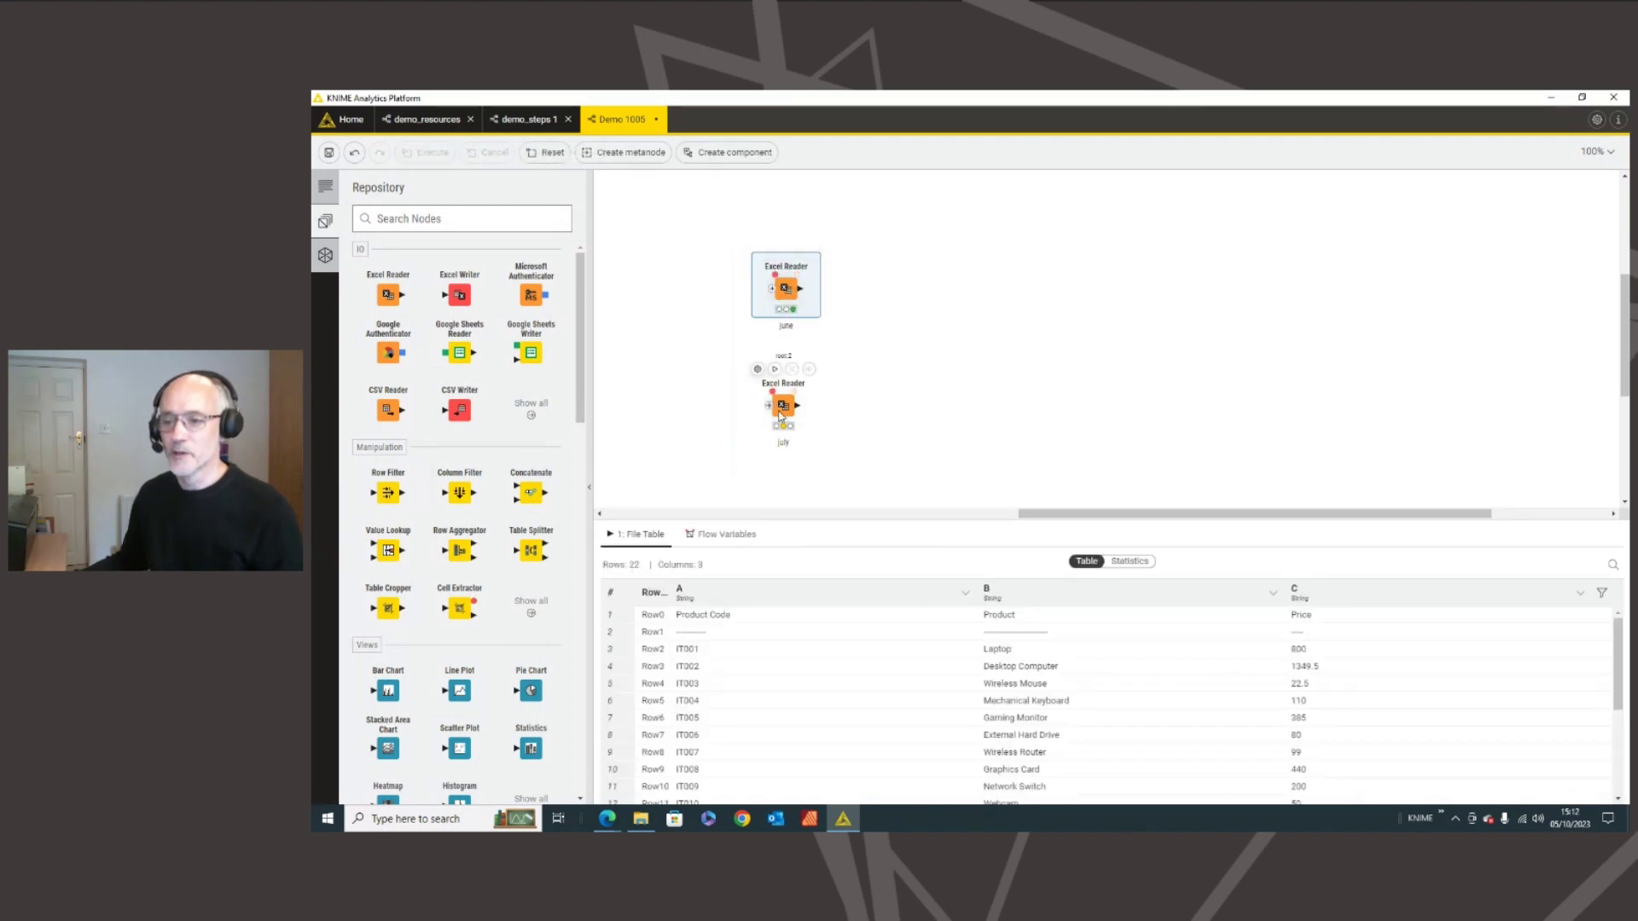
pyautogui.click(775, 369)
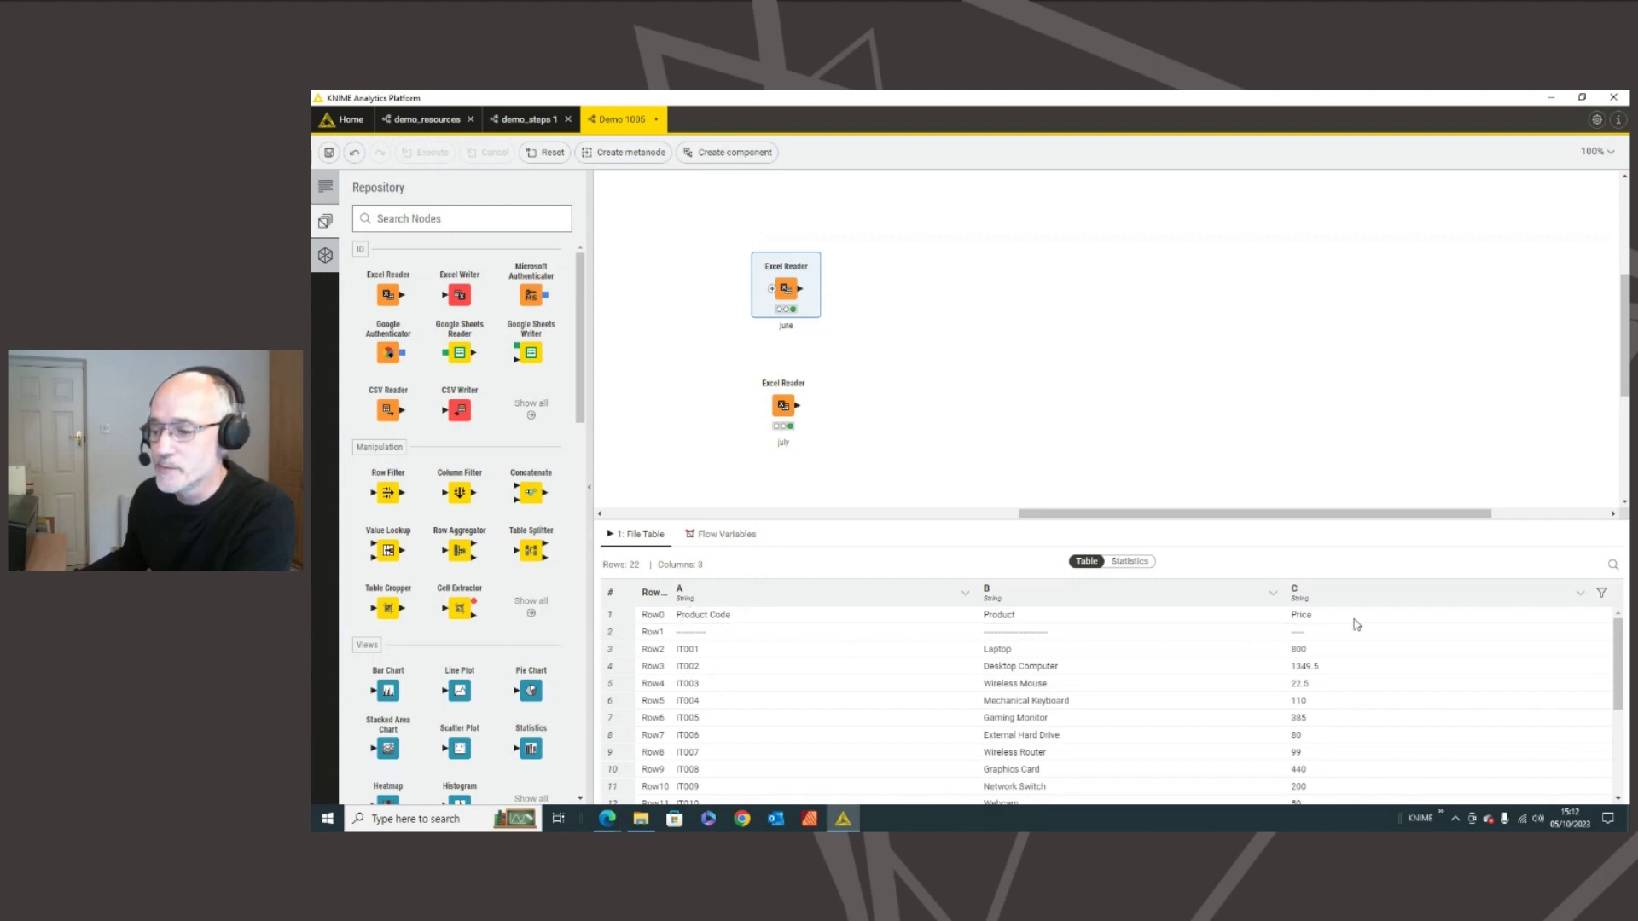
# - Look through the june node's output rows and bring up the july node's output table for comparison
pyautogui.scroll(-3, 745, 677)
pyautogui.scroll(3, 754, 696)
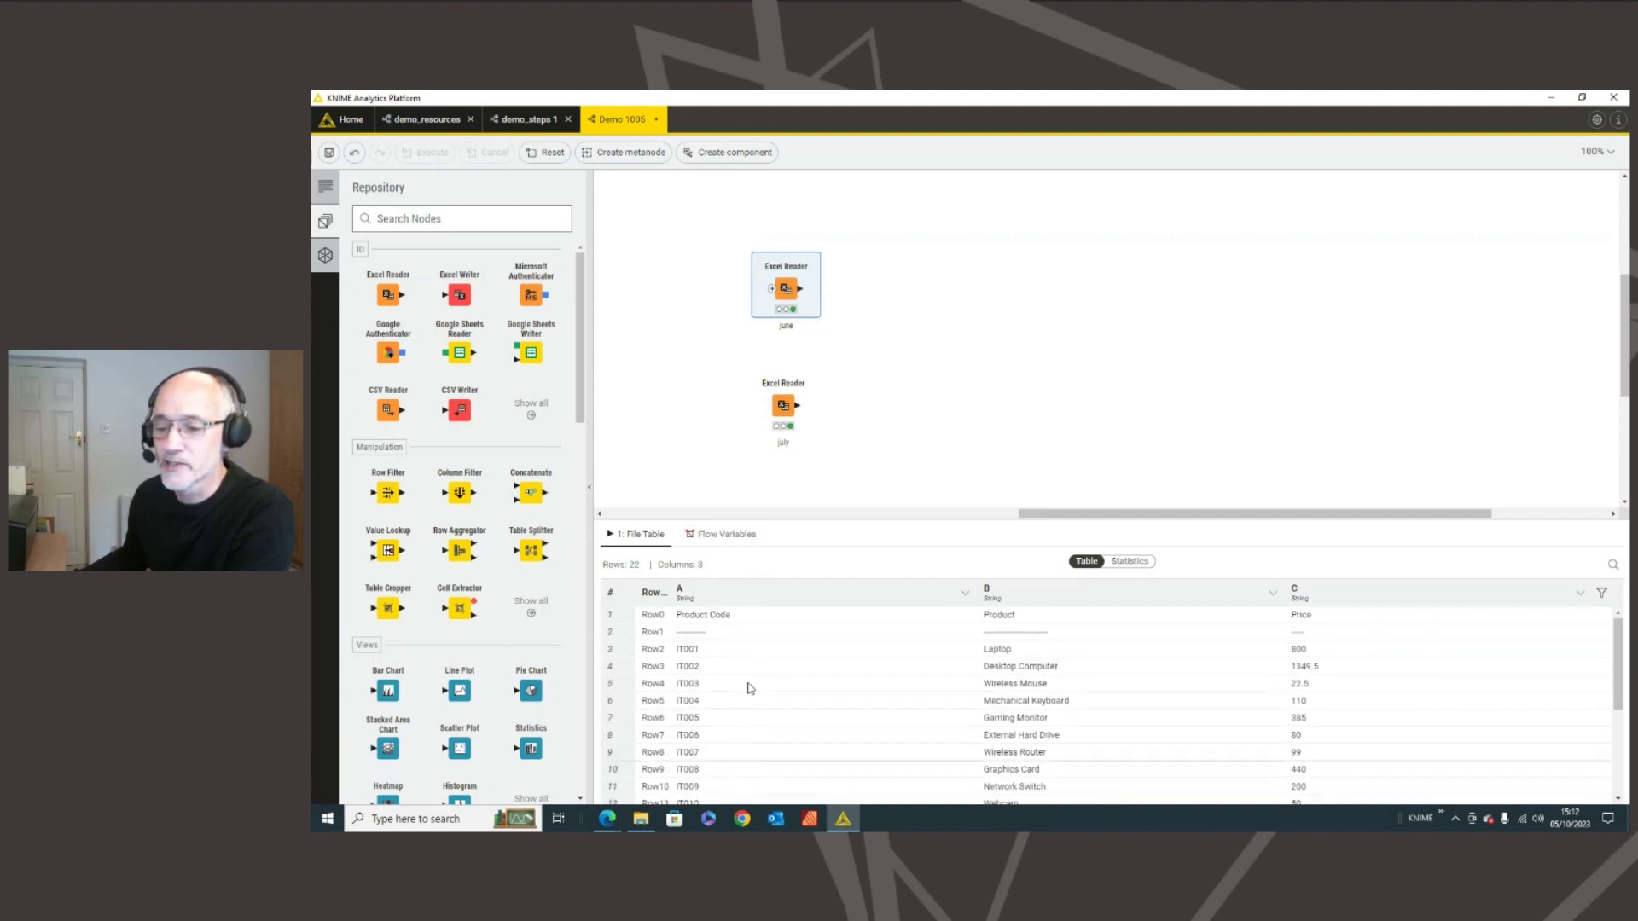
pyautogui.moveTo(793, 411)
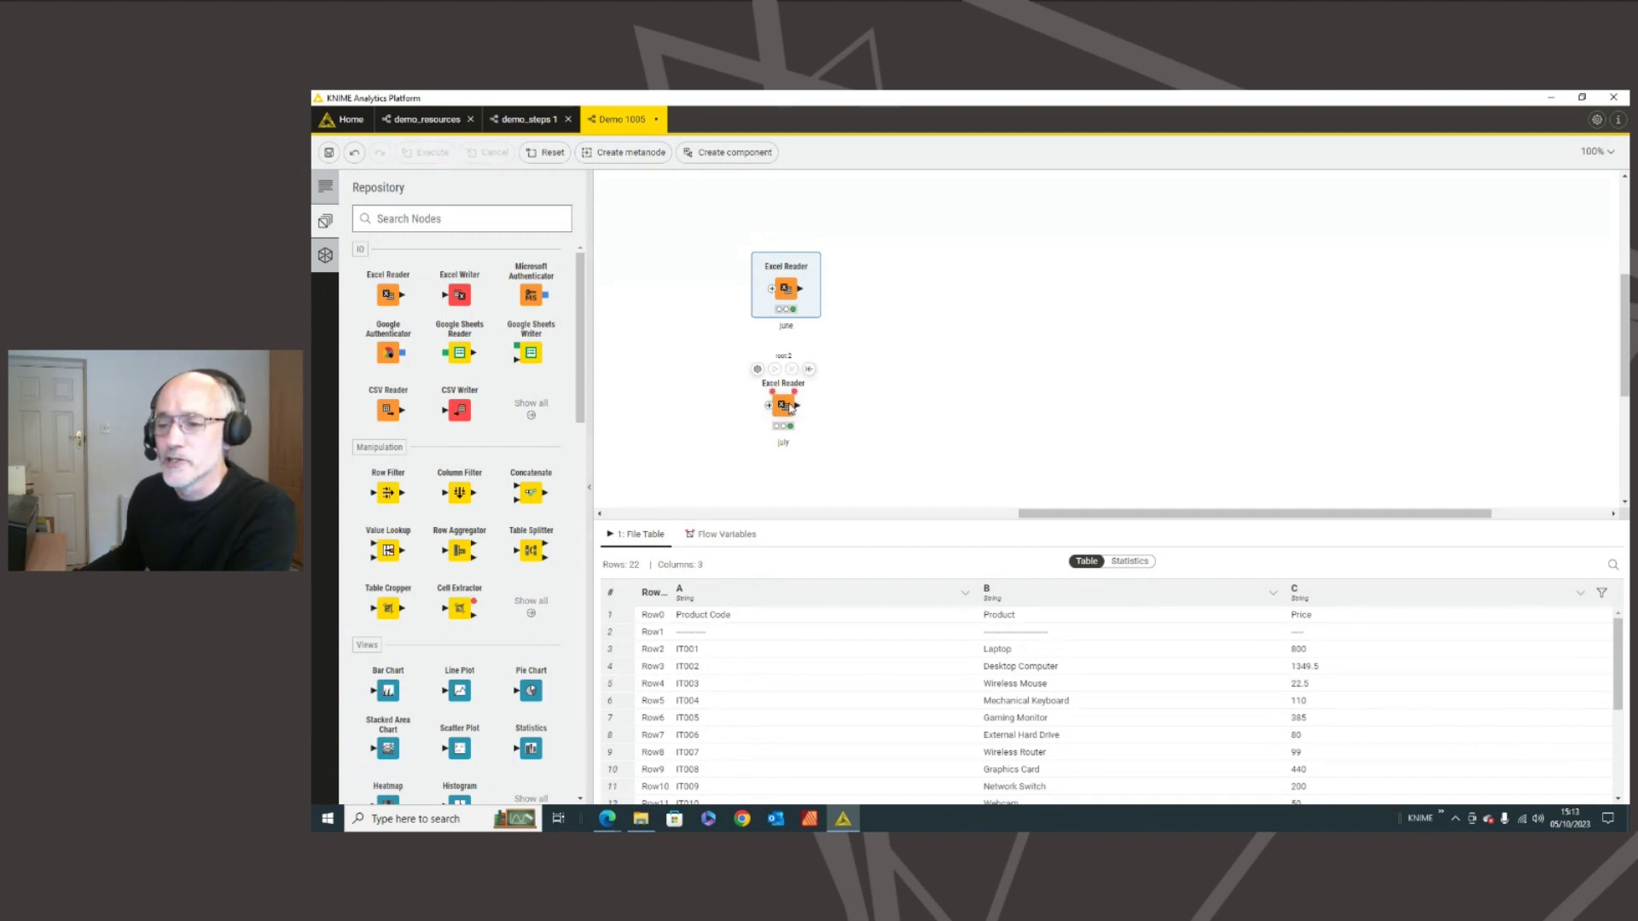
pyautogui.click(791, 407)
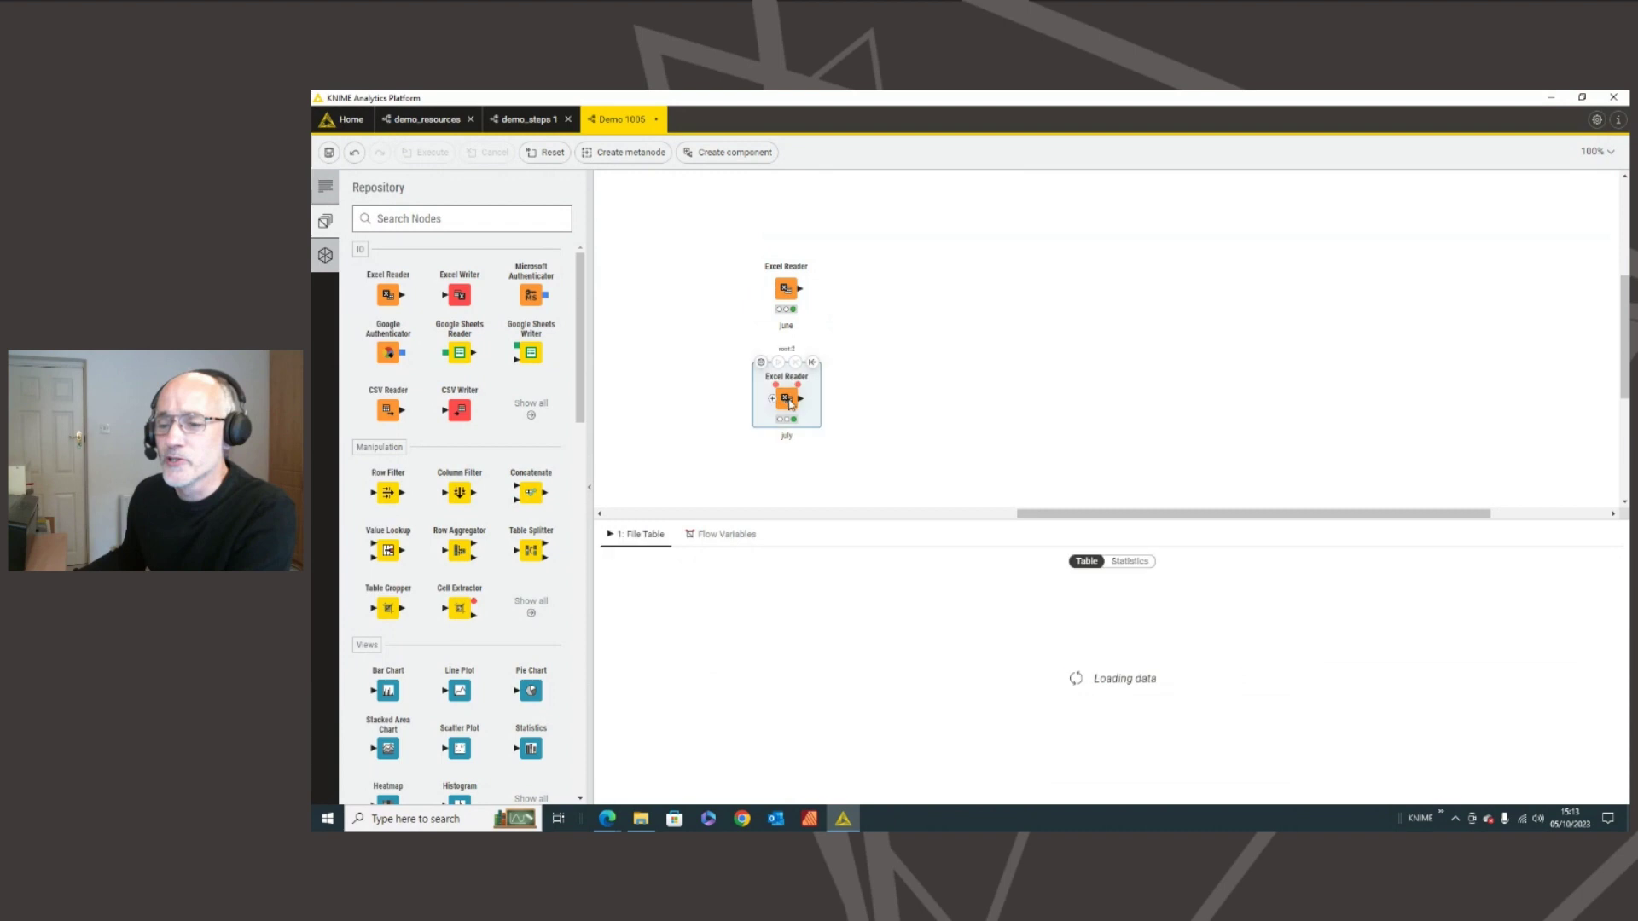
# - Find the Table Splitter node in the repository, add it beside the july Excel Reader and connect the july output to it
pyautogui.click(457, 219)
pyautogui.write('t')
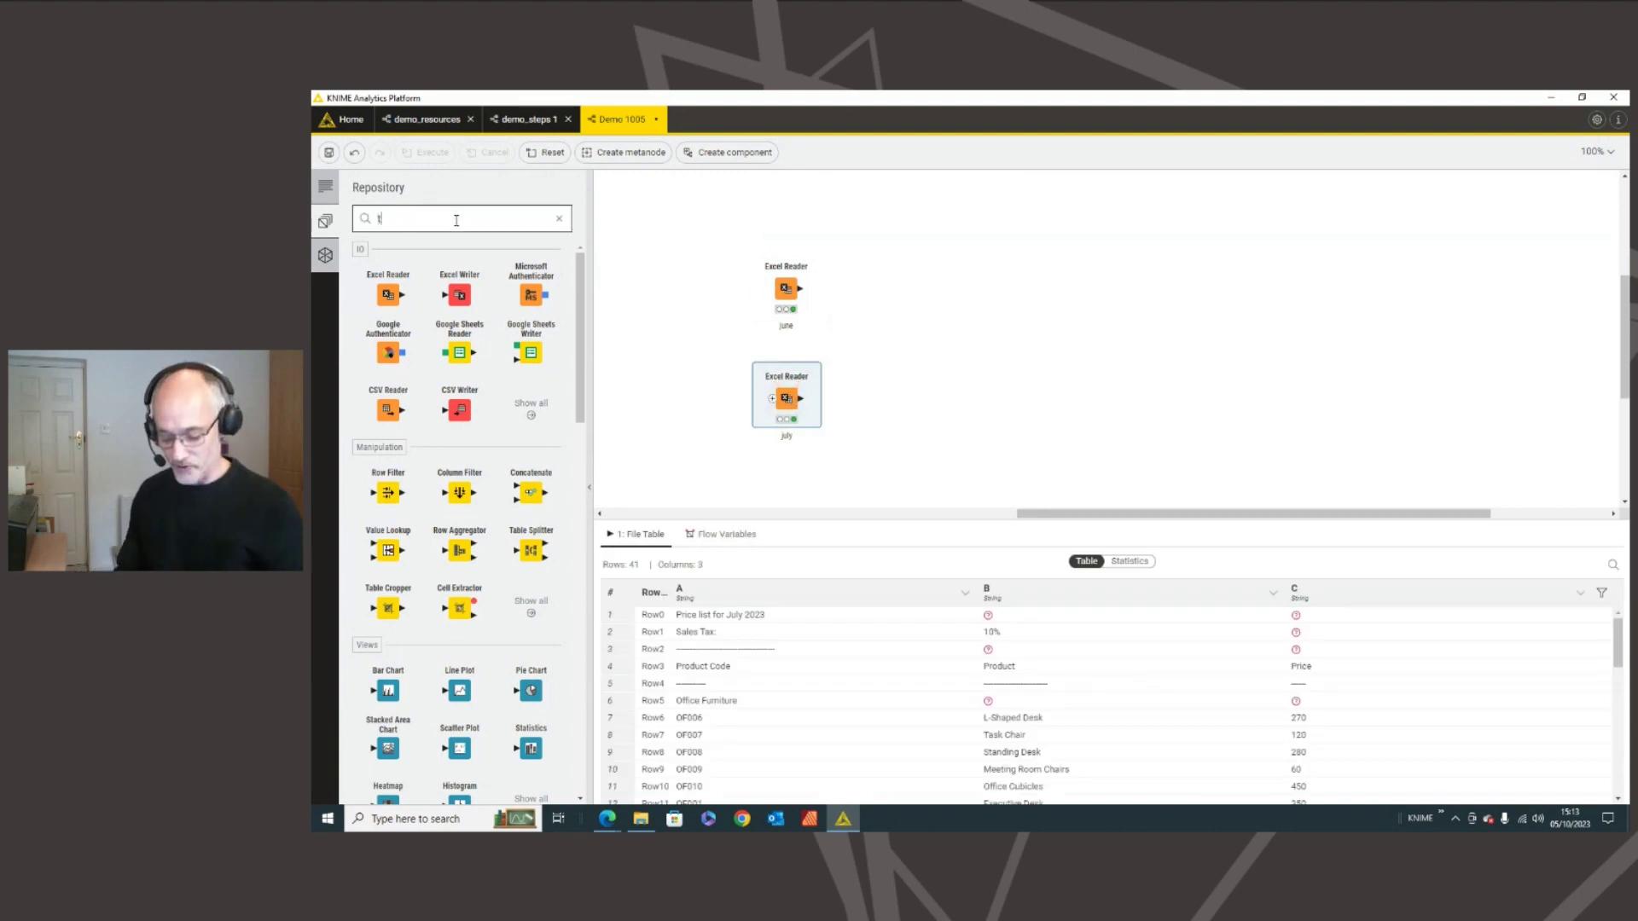
pyautogui.write('able splitter')
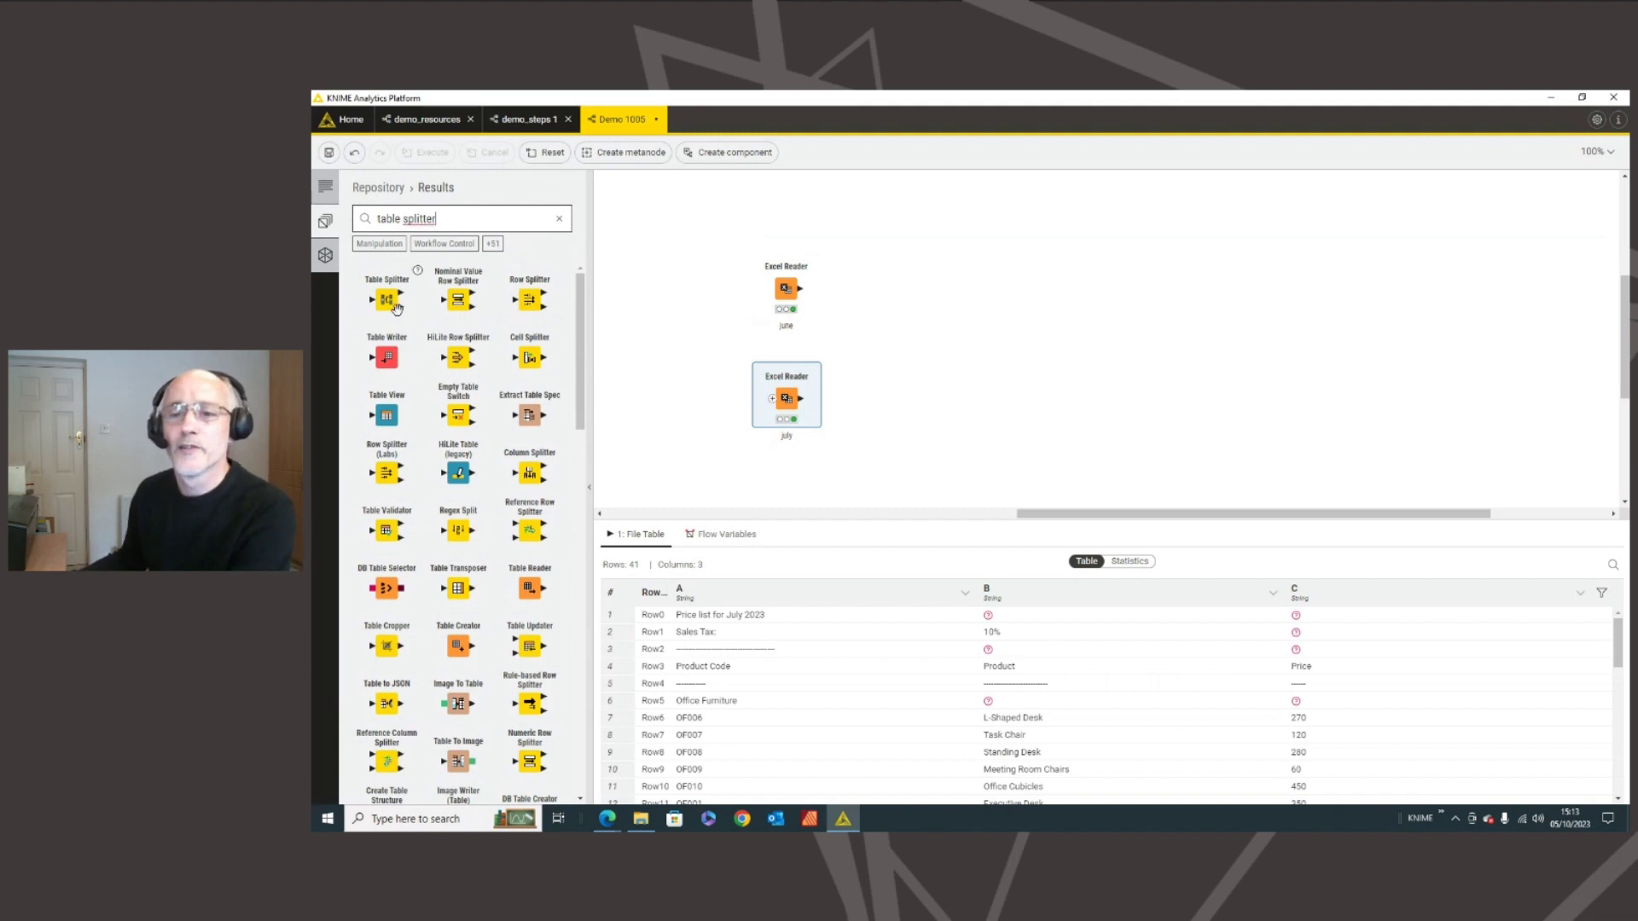
pyautogui.moveTo(387, 299); pyautogui.dragTo(908, 413)
pyautogui.moveTo(795, 405); pyautogui.dragTo(908, 406)
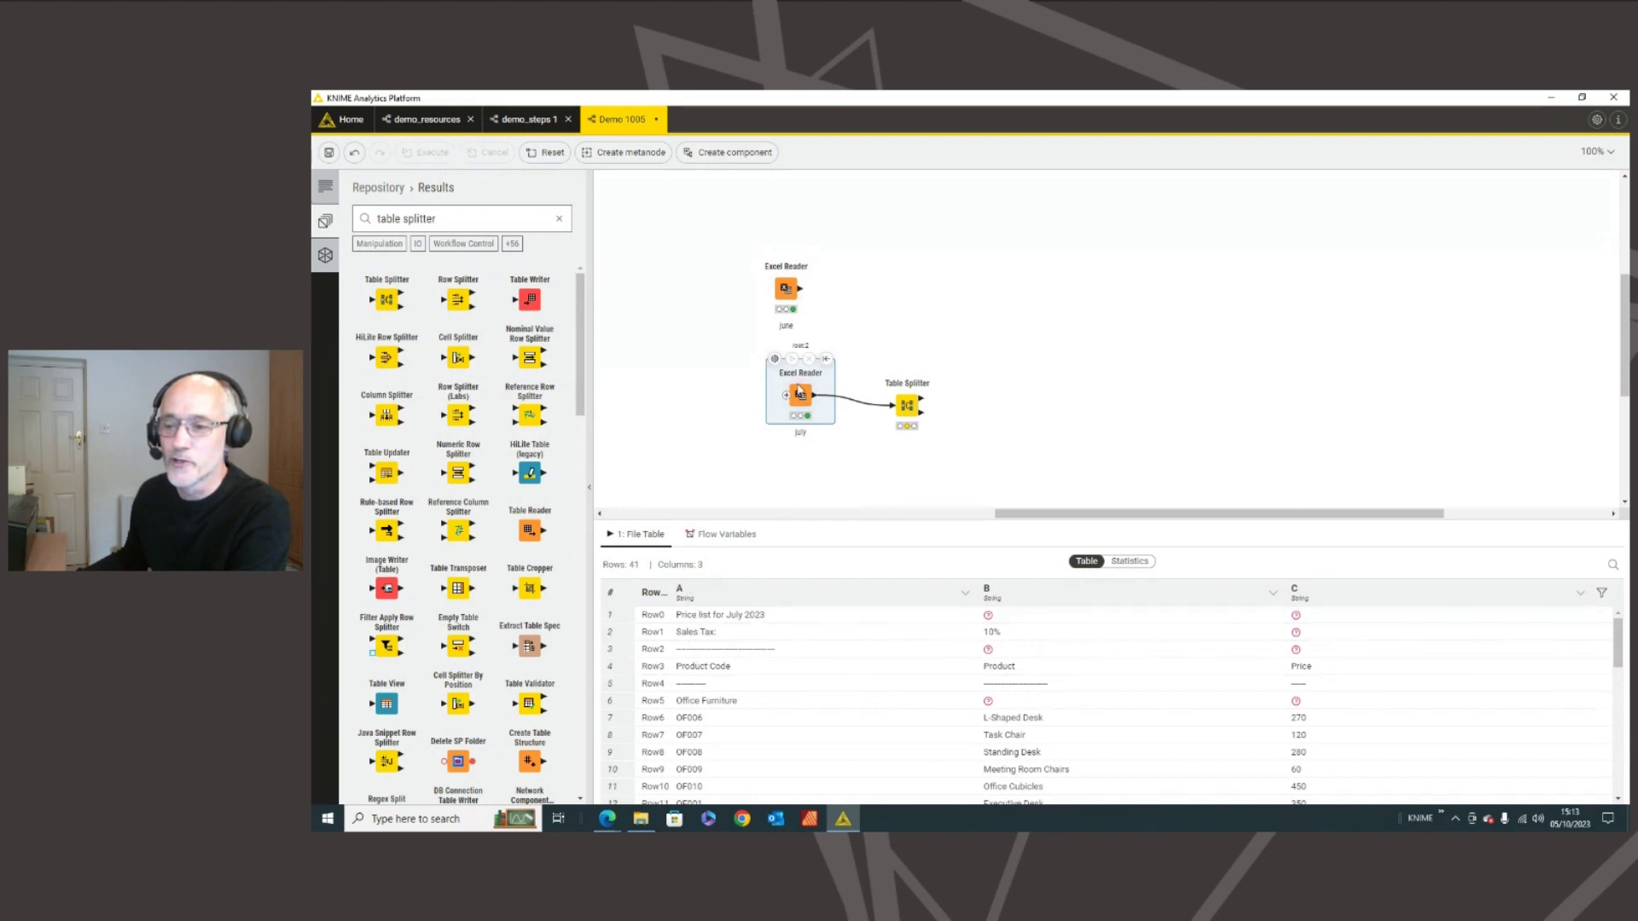
# - Configure the Table Splitter to find the splitting row by lookup column A with the search pattern "Product Code"
pyautogui.click(909, 406)
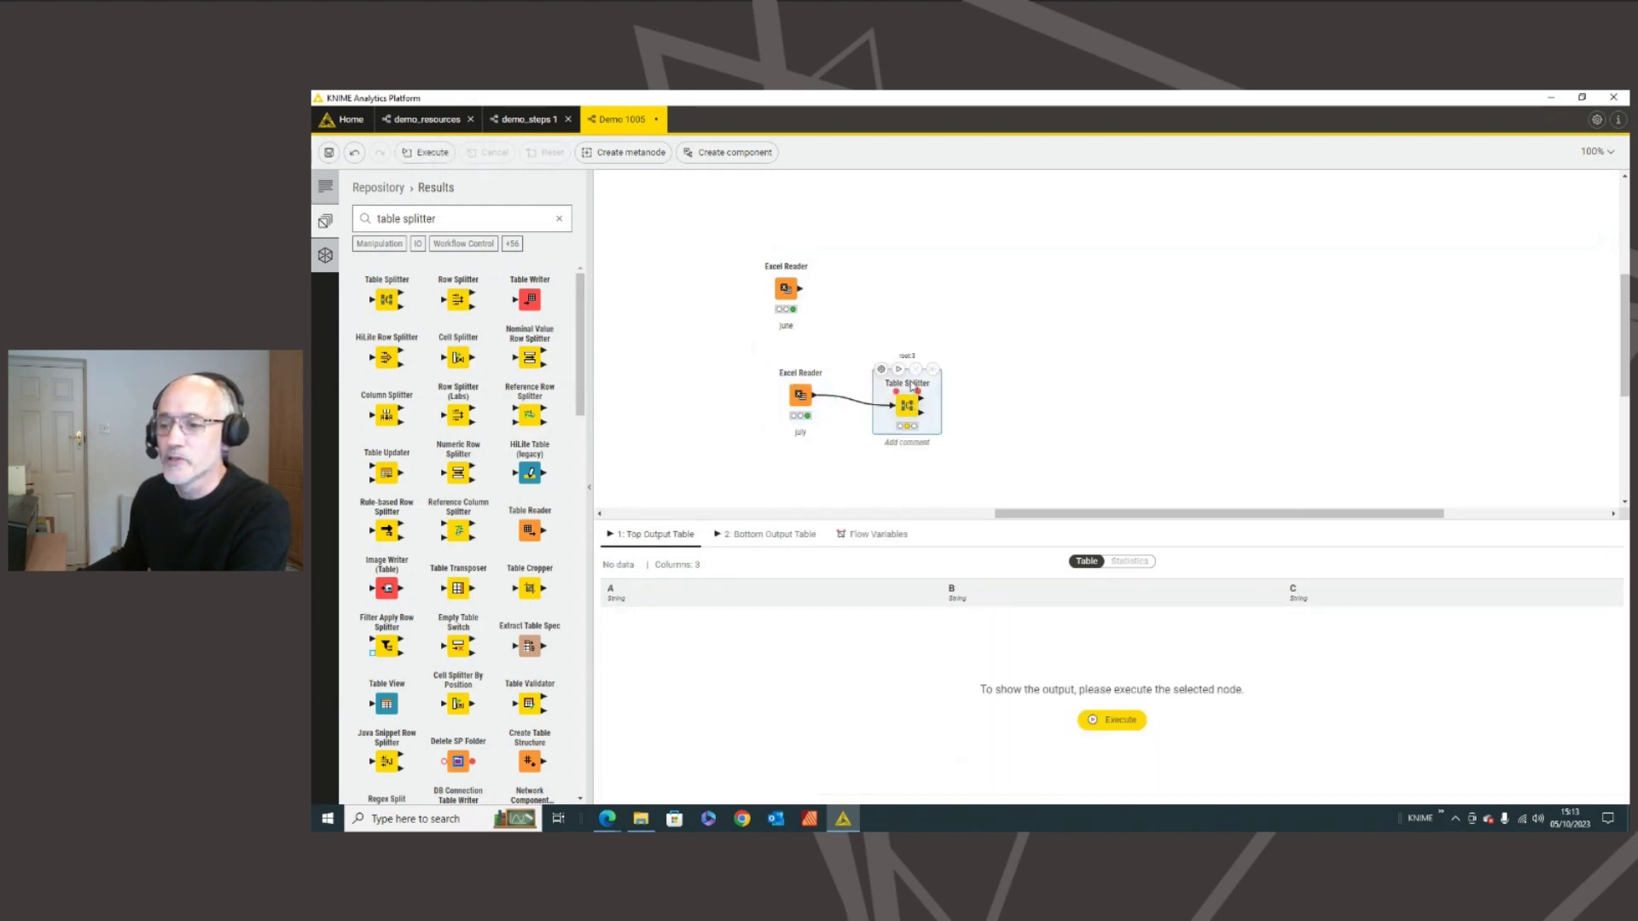
pyautogui.click(881, 369)
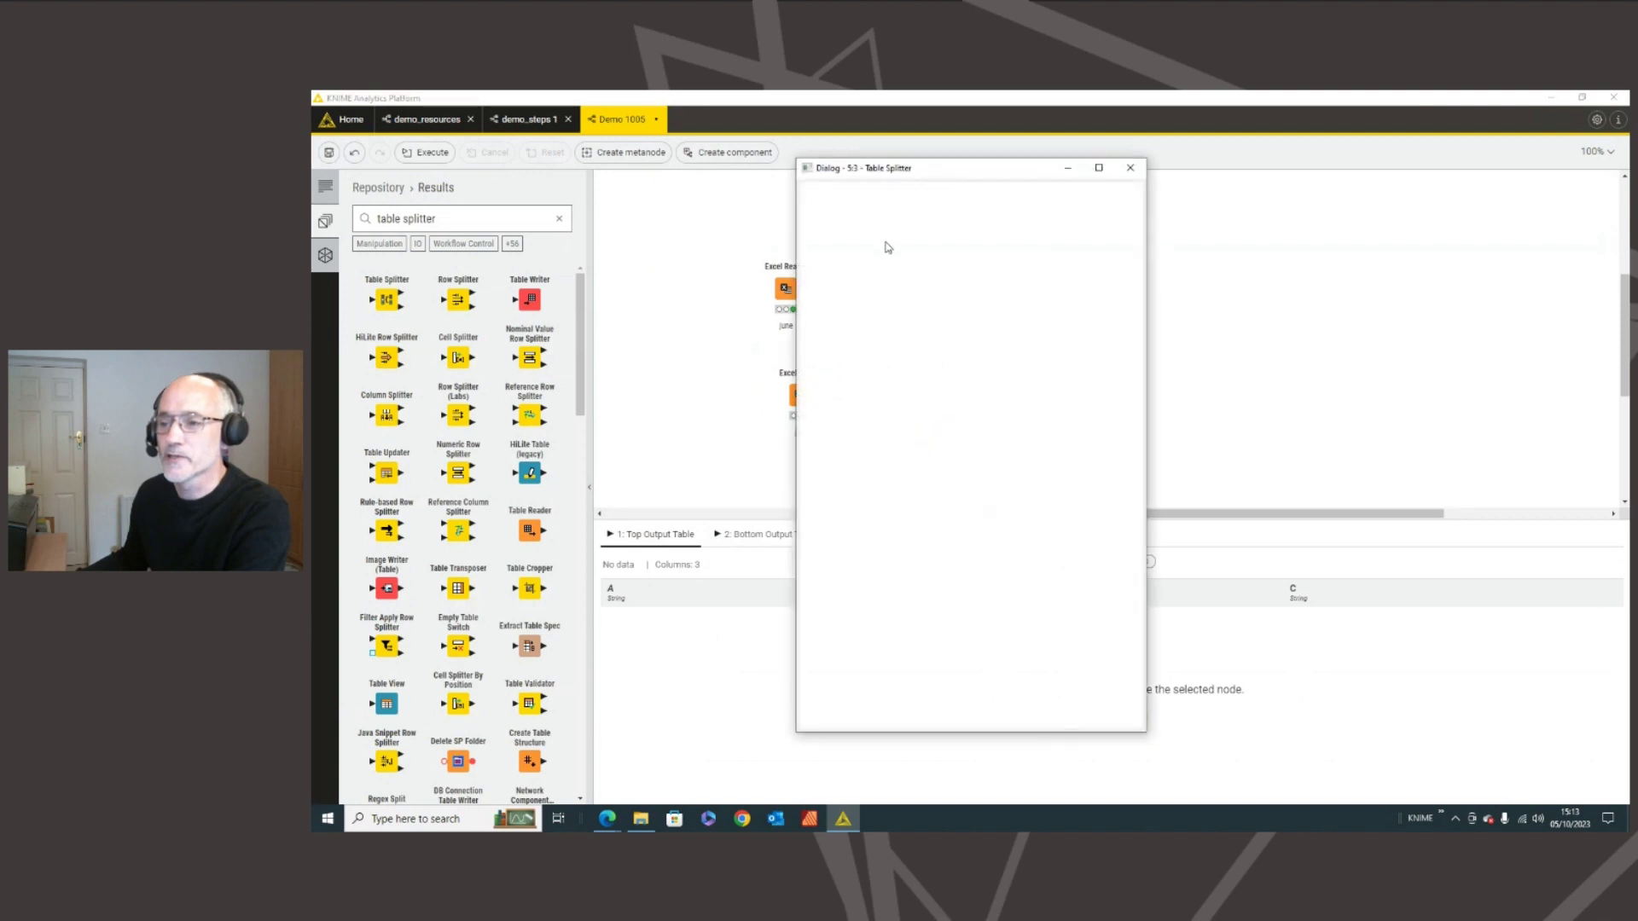
pyautogui.click(874, 310)
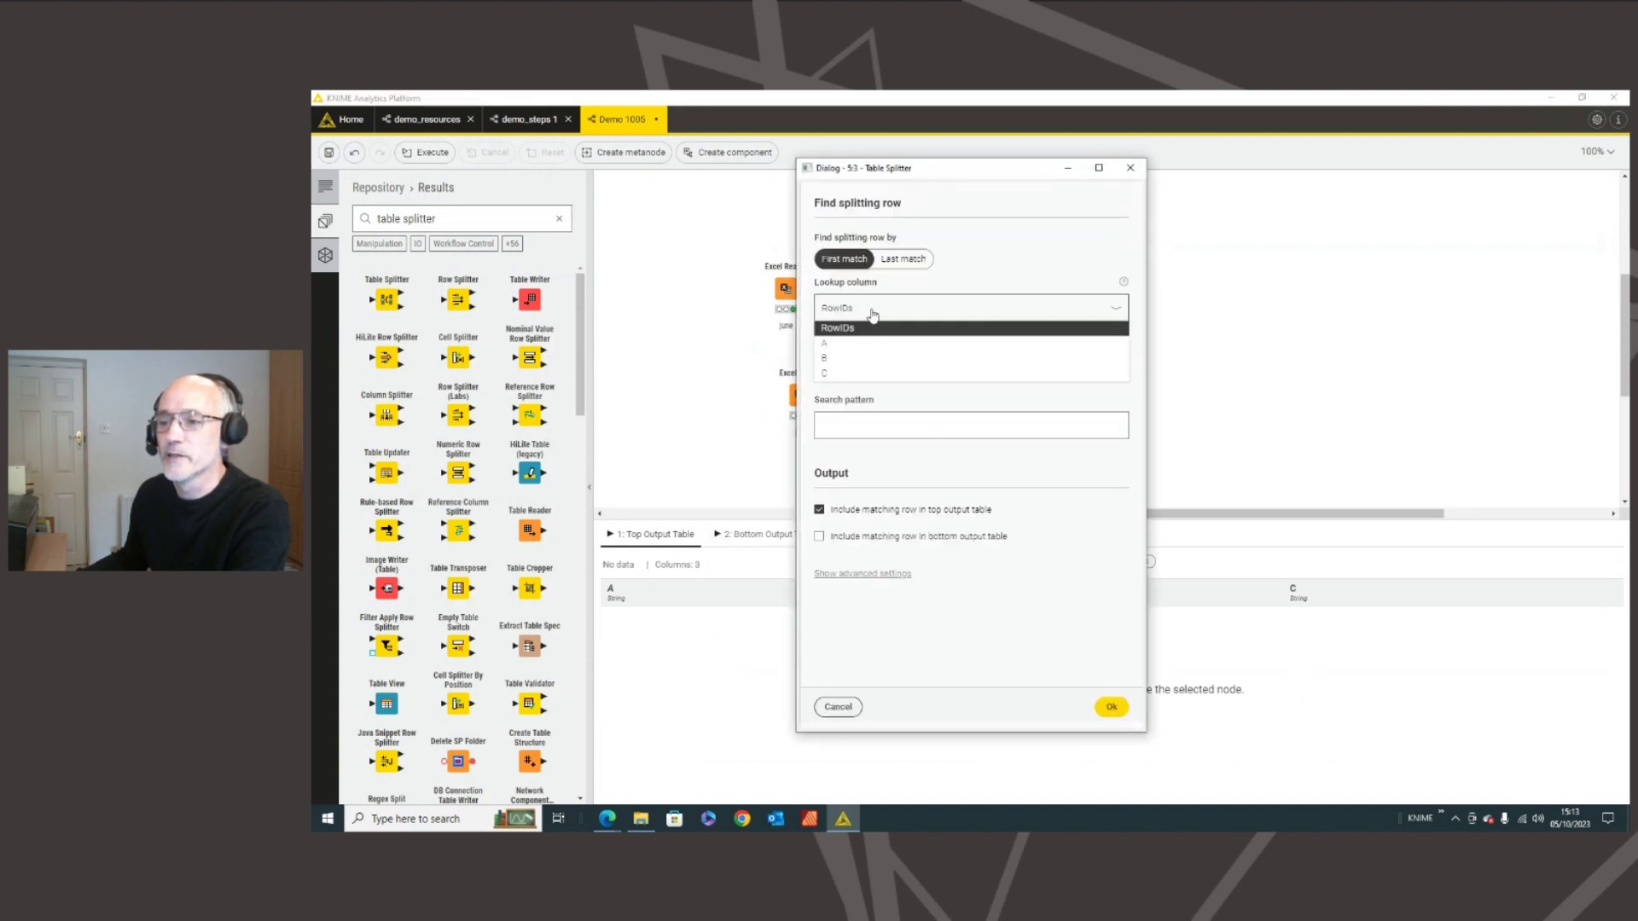
pyautogui.click(864, 334)
pyautogui.click(849, 422)
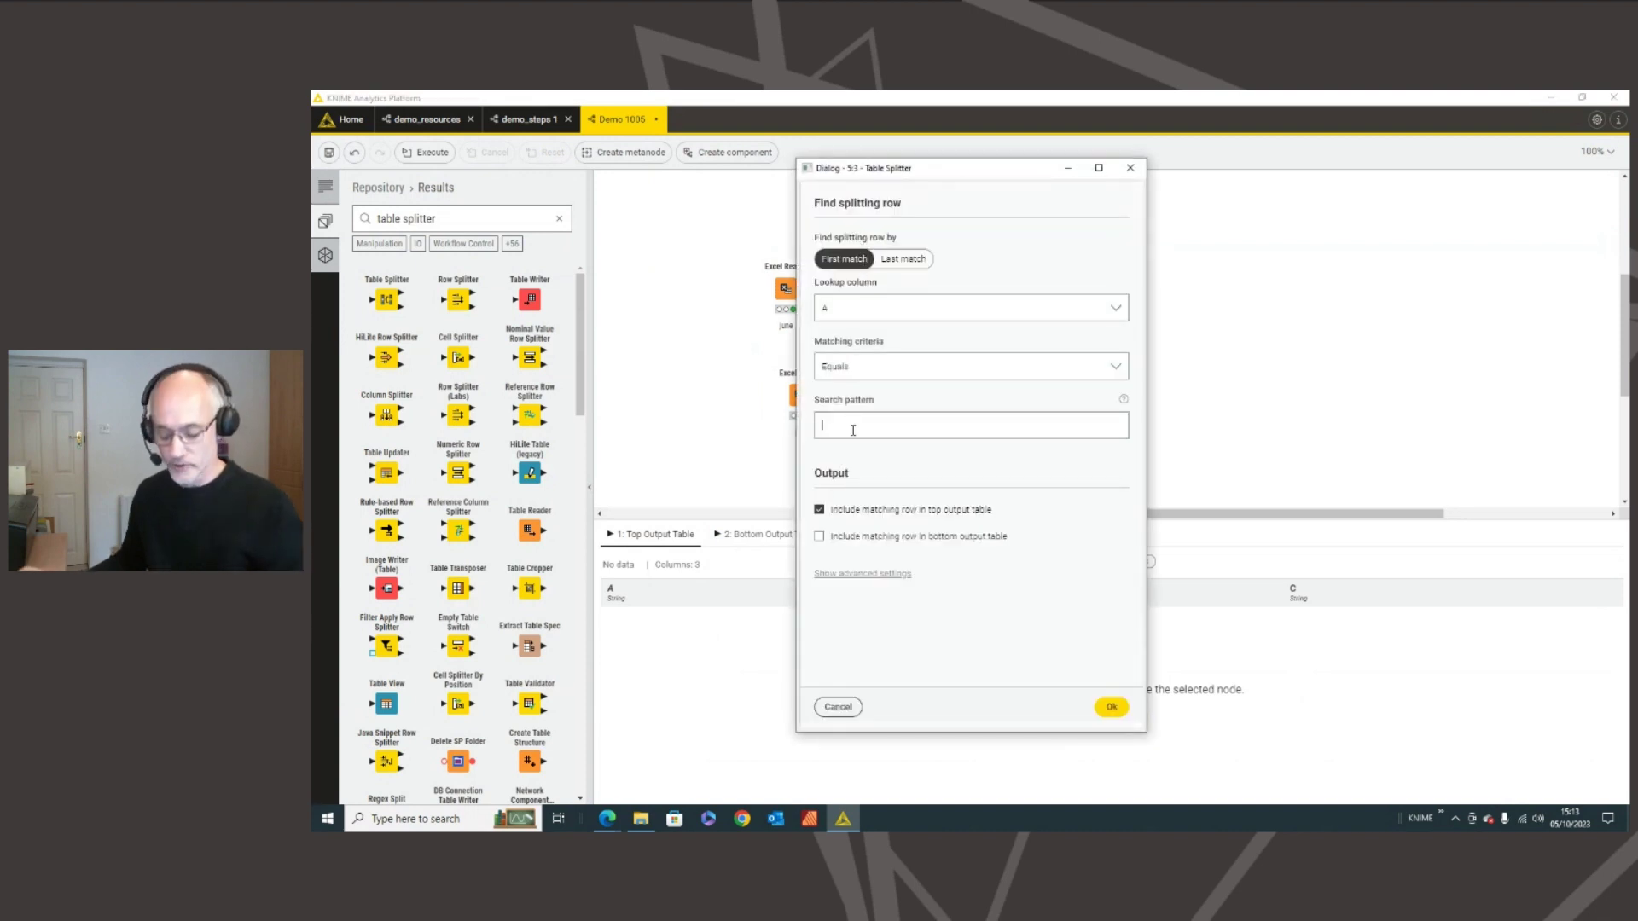
pyautogui.write('Product Code')
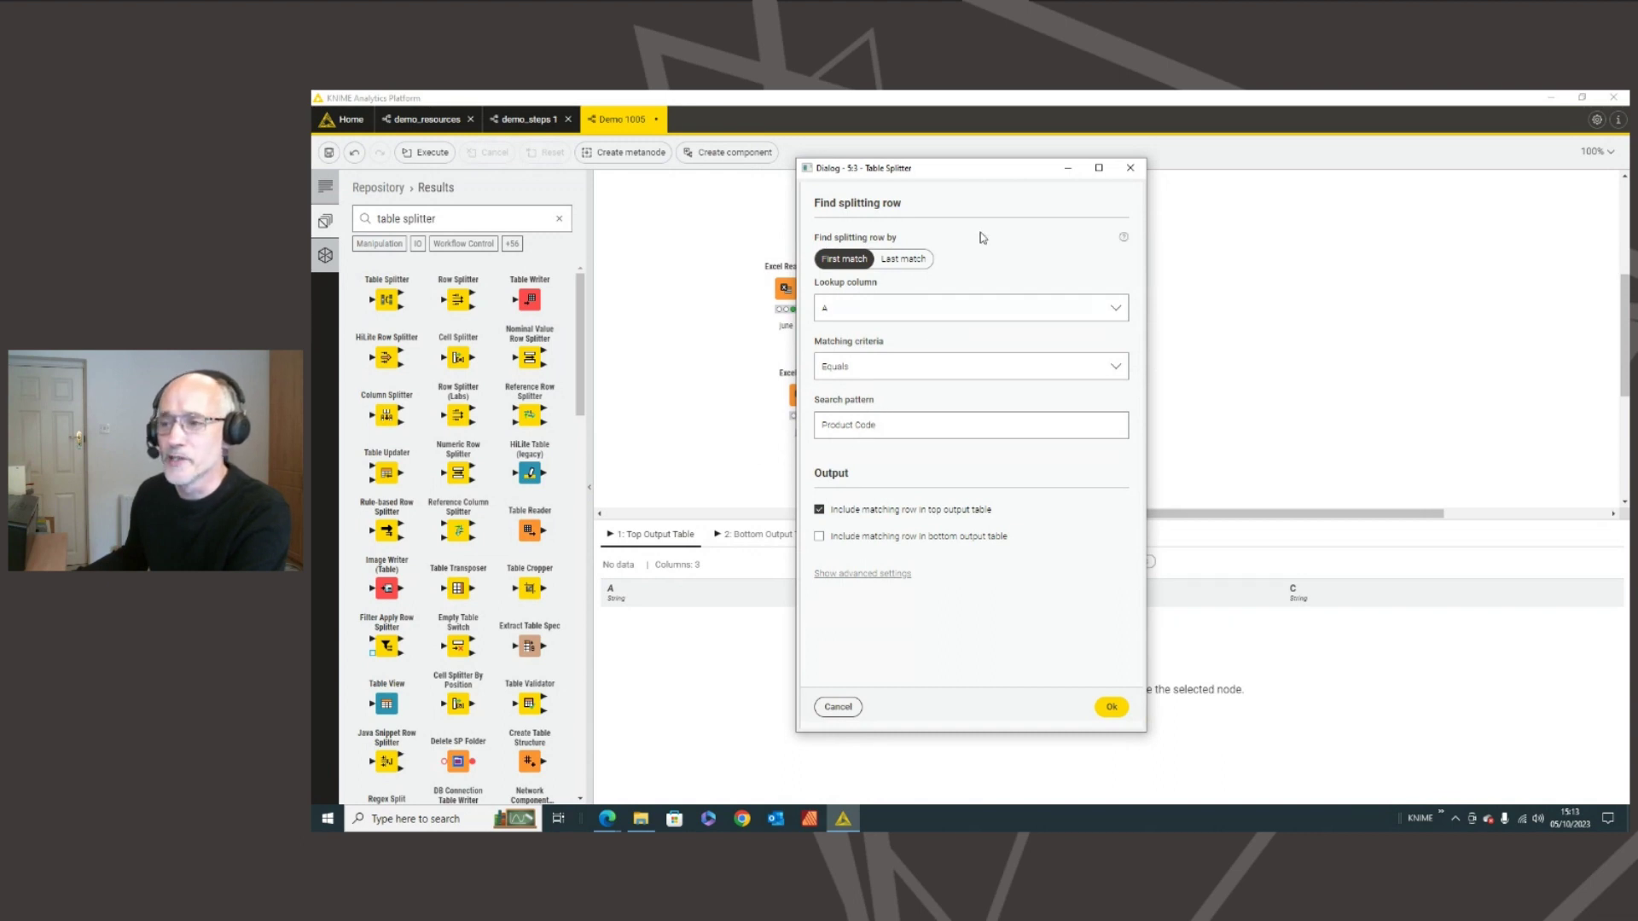
# - Include the matching row in the bottom output table instead of the top one and apply the Table Splitter settings
pyautogui.moveTo(987, 169); pyautogui.dragTo(1127, 176)
pyautogui.click(988, 547)
pyautogui.click(960, 516)
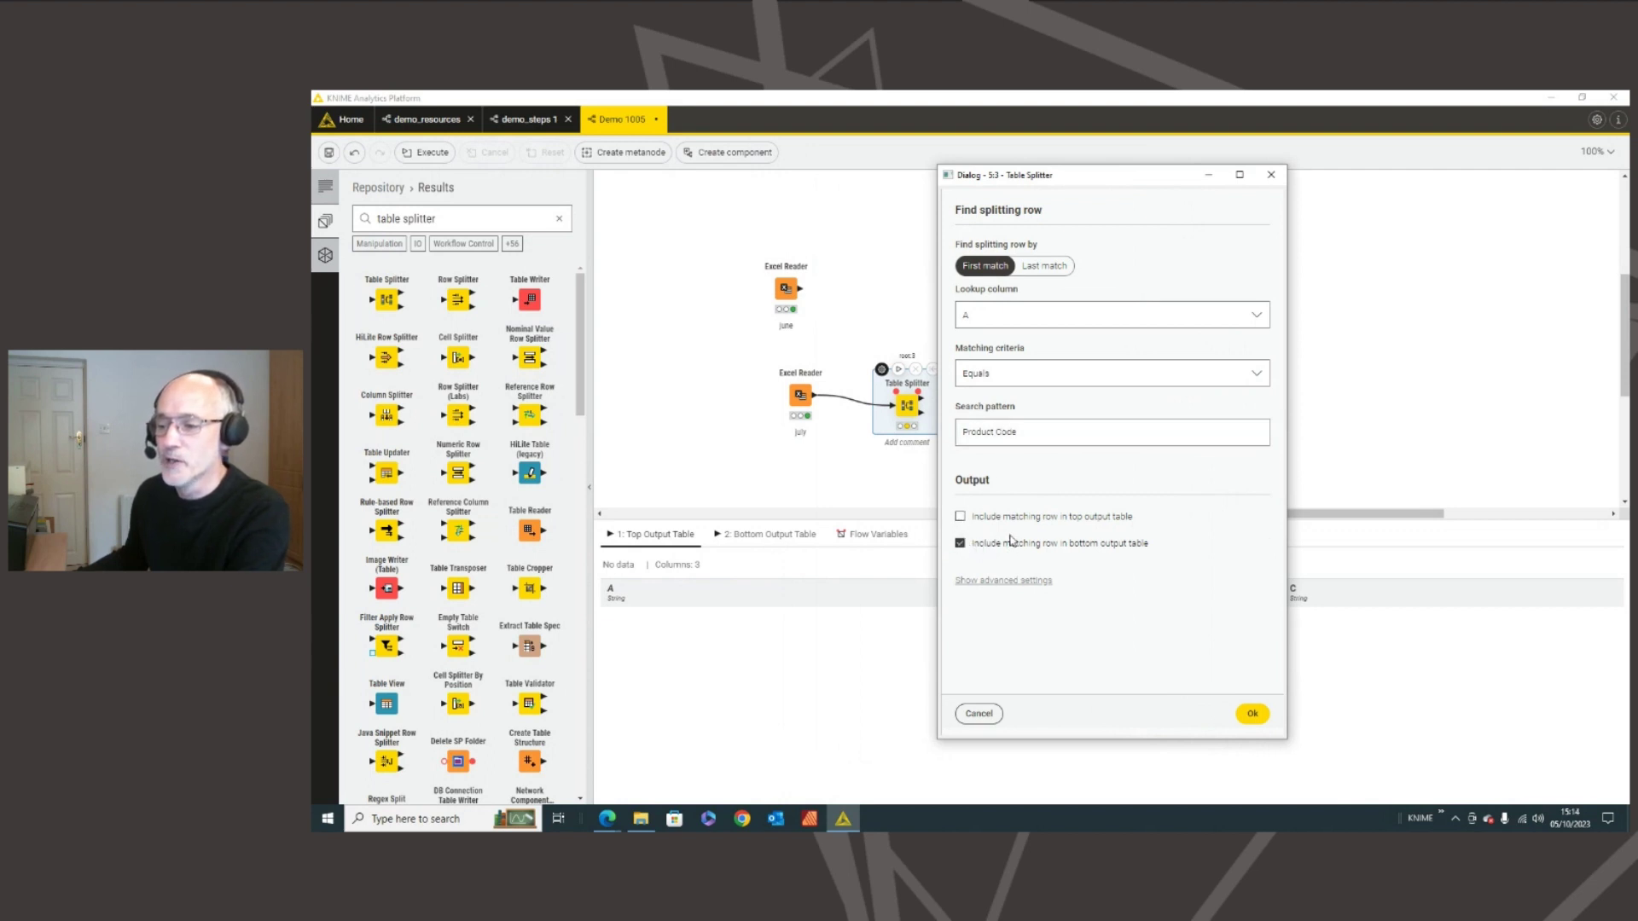
pyautogui.click(1251, 714)
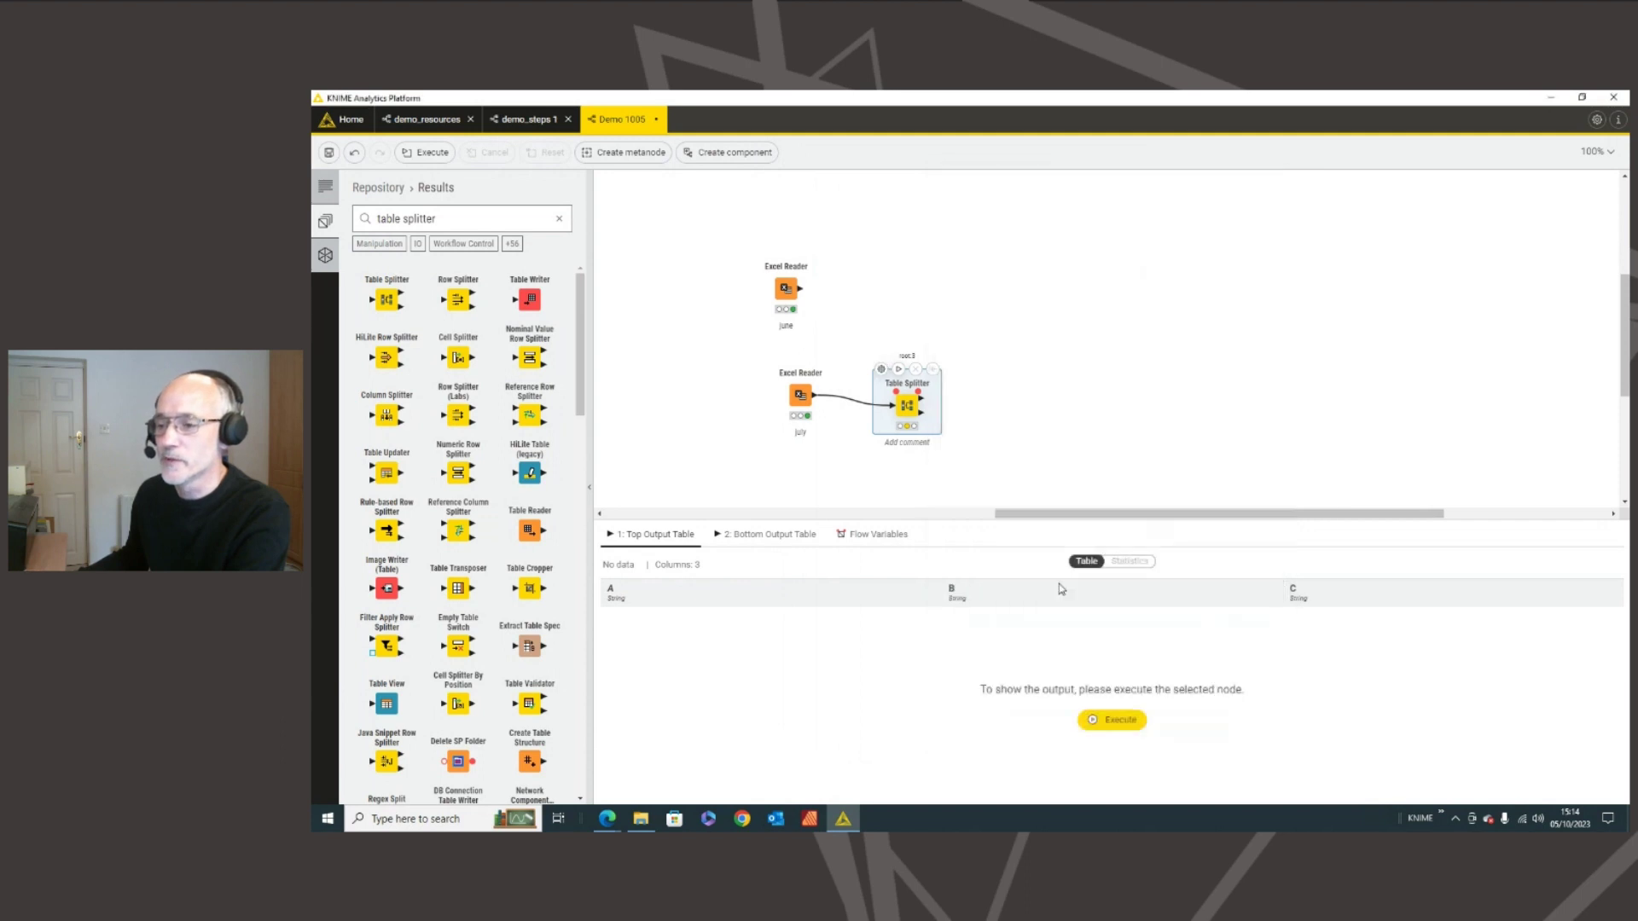
# - Execute the Table Splitter, align it with the july reader, and bring up its bottom output table
pyautogui.click(900, 370)
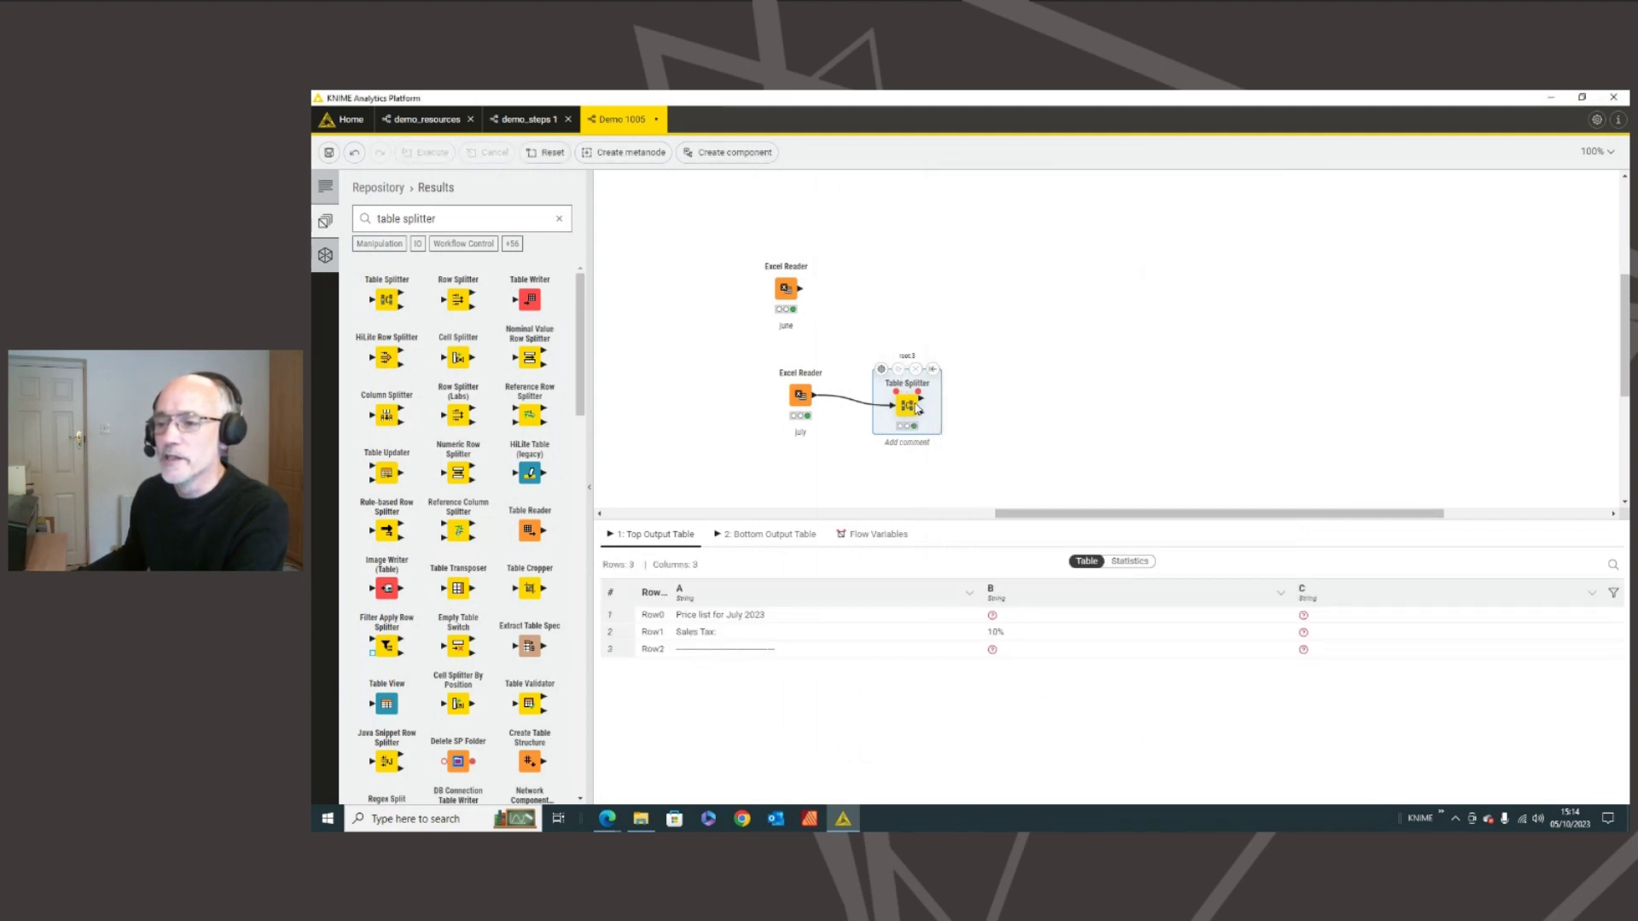
pyautogui.moveTo(908, 402); pyautogui.dragTo(907, 395)
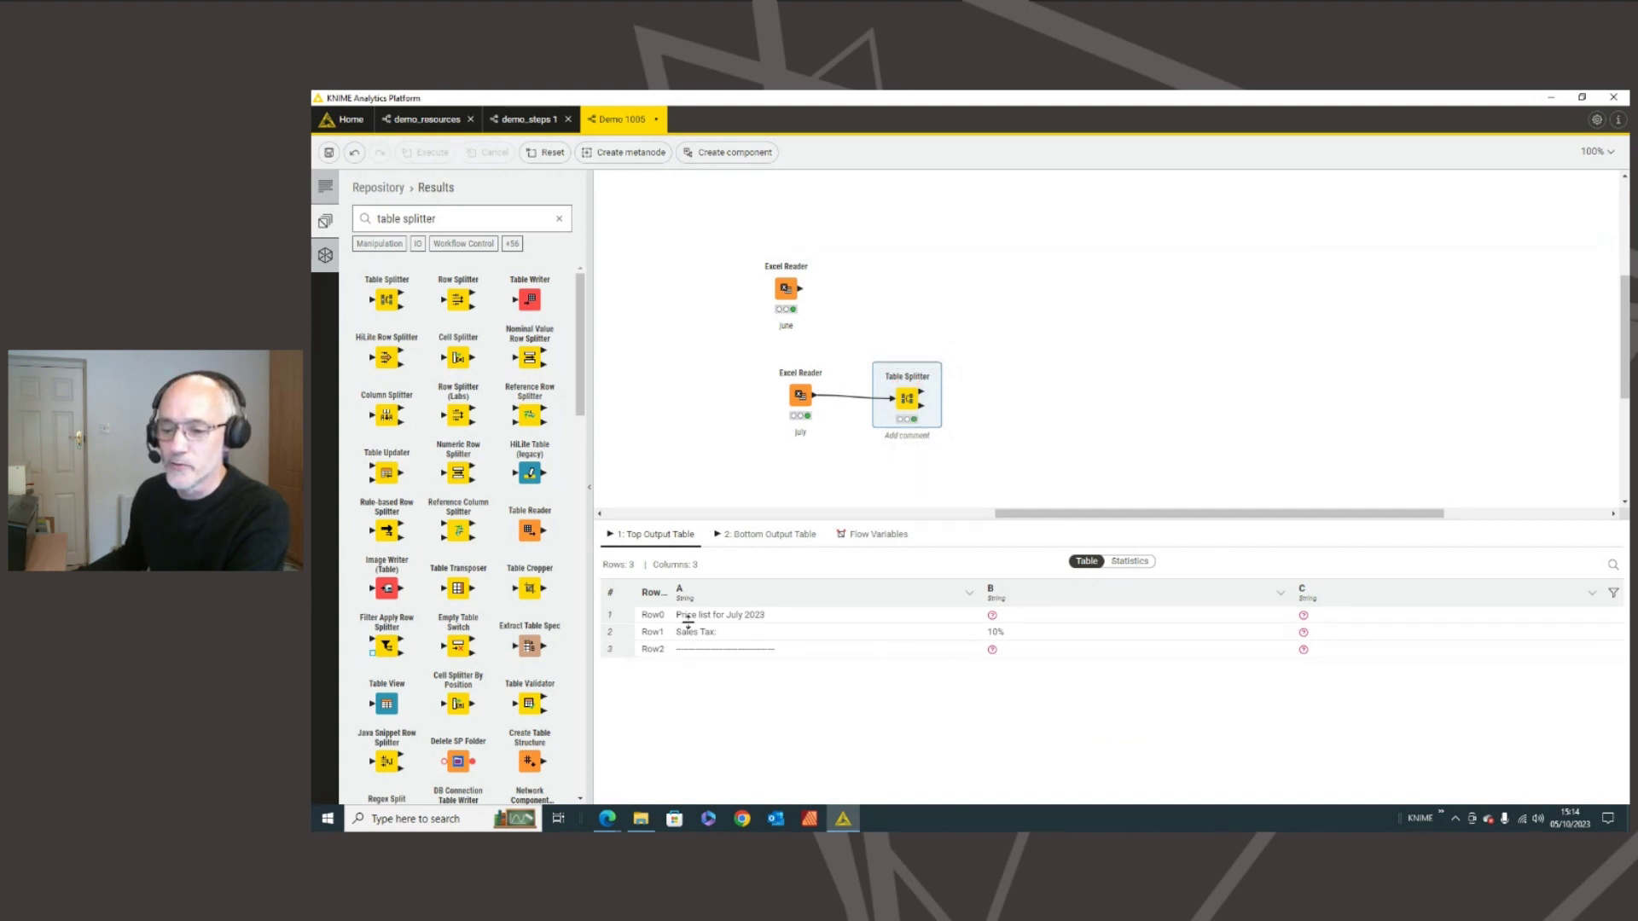
pyautogui.click(762, 536)
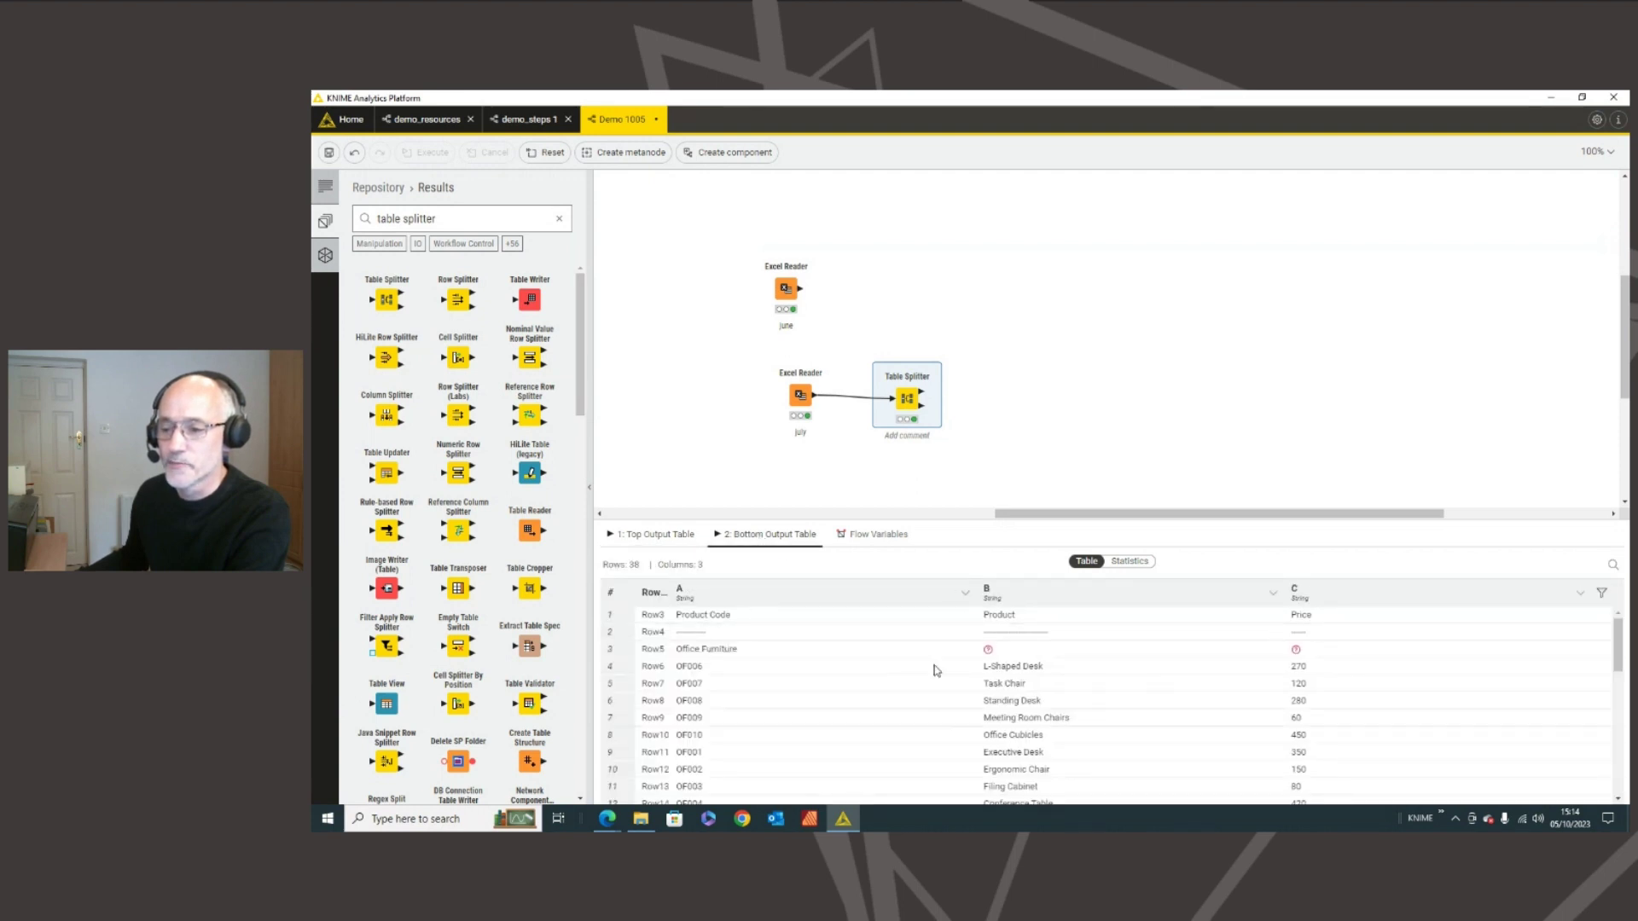
# - Test the Table Splitter with the june reader as its input, execute it and check both output tables
pyautogui.moveTo(807, 296)
pyautogui.moveTo(802, 291); pyautogui.dragTo(898, 398)
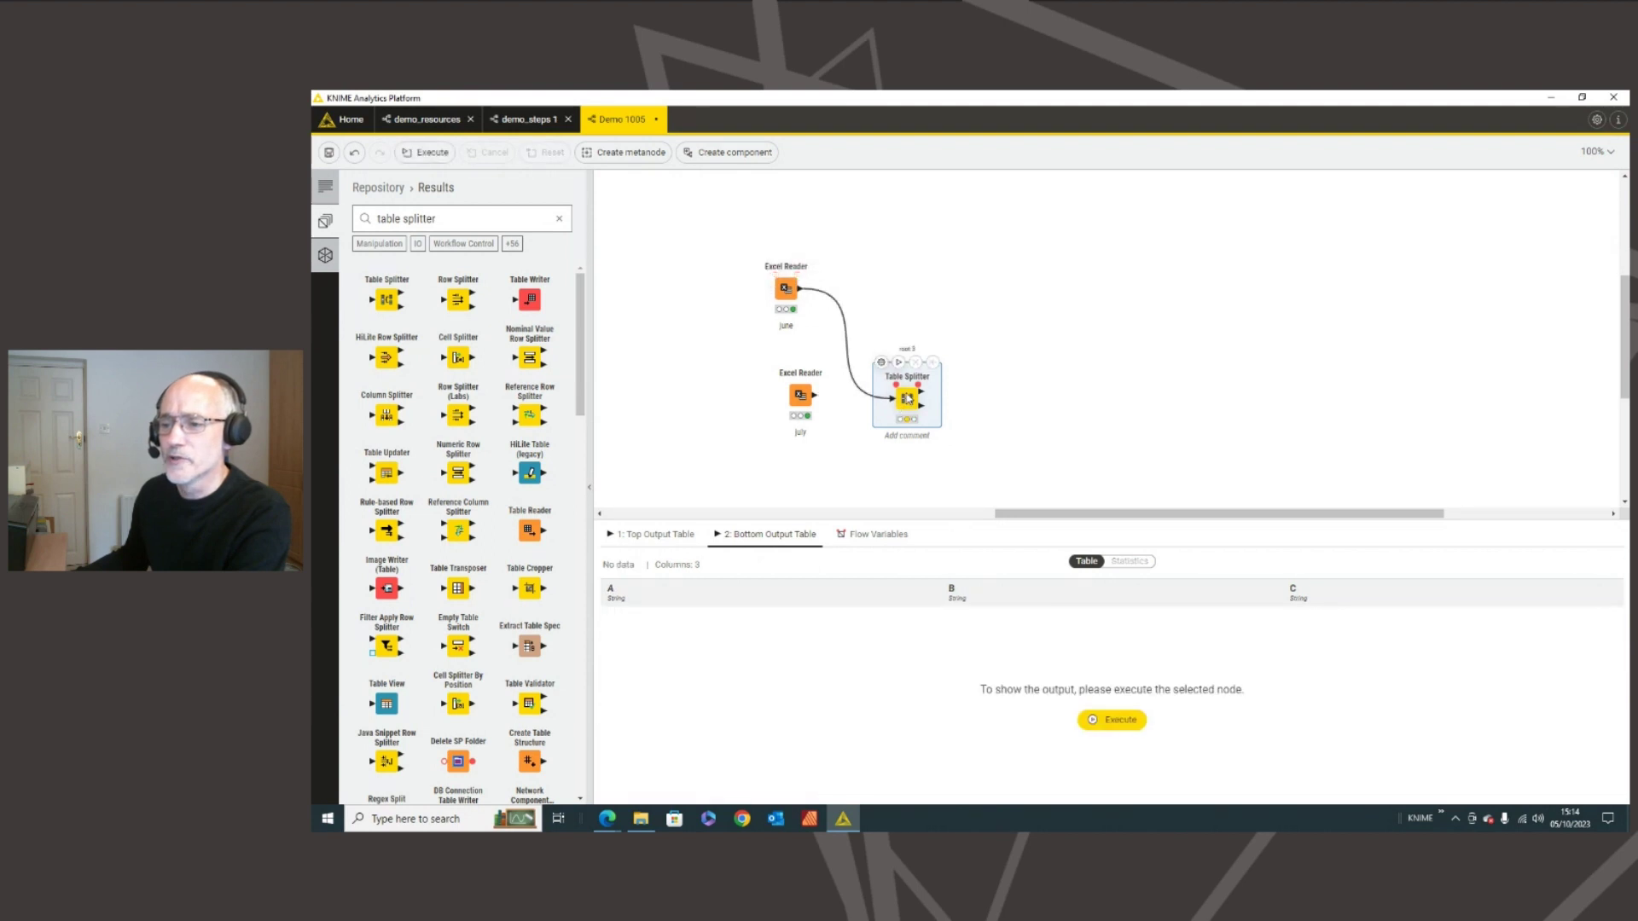
pyautogui.click(898, 362)
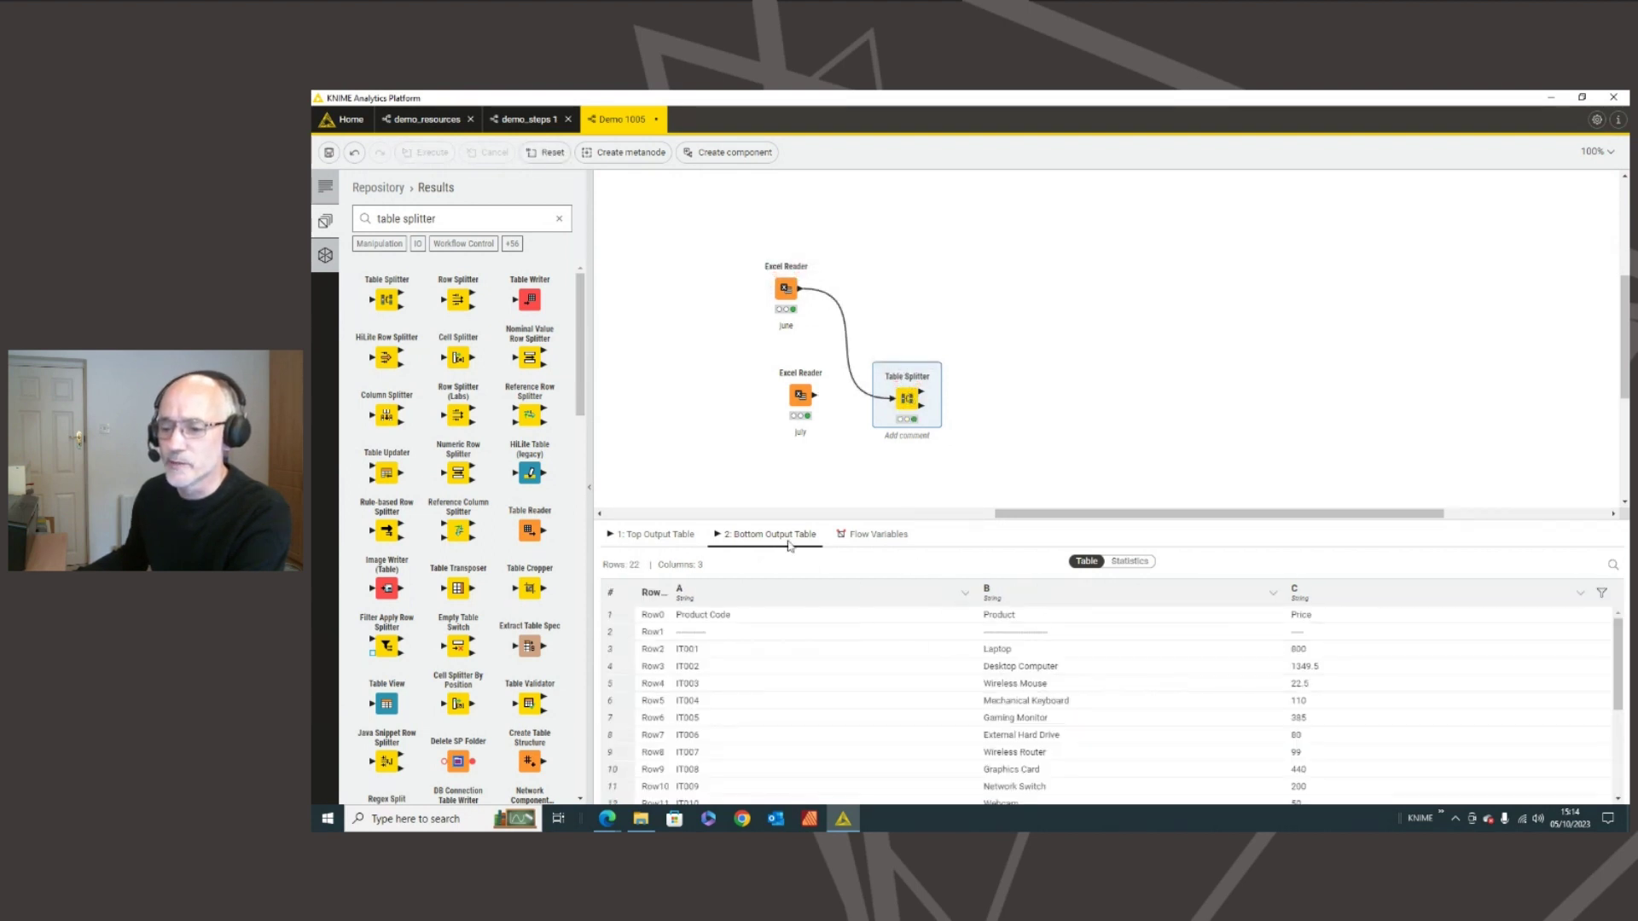
pyautogui.click(677, 534)
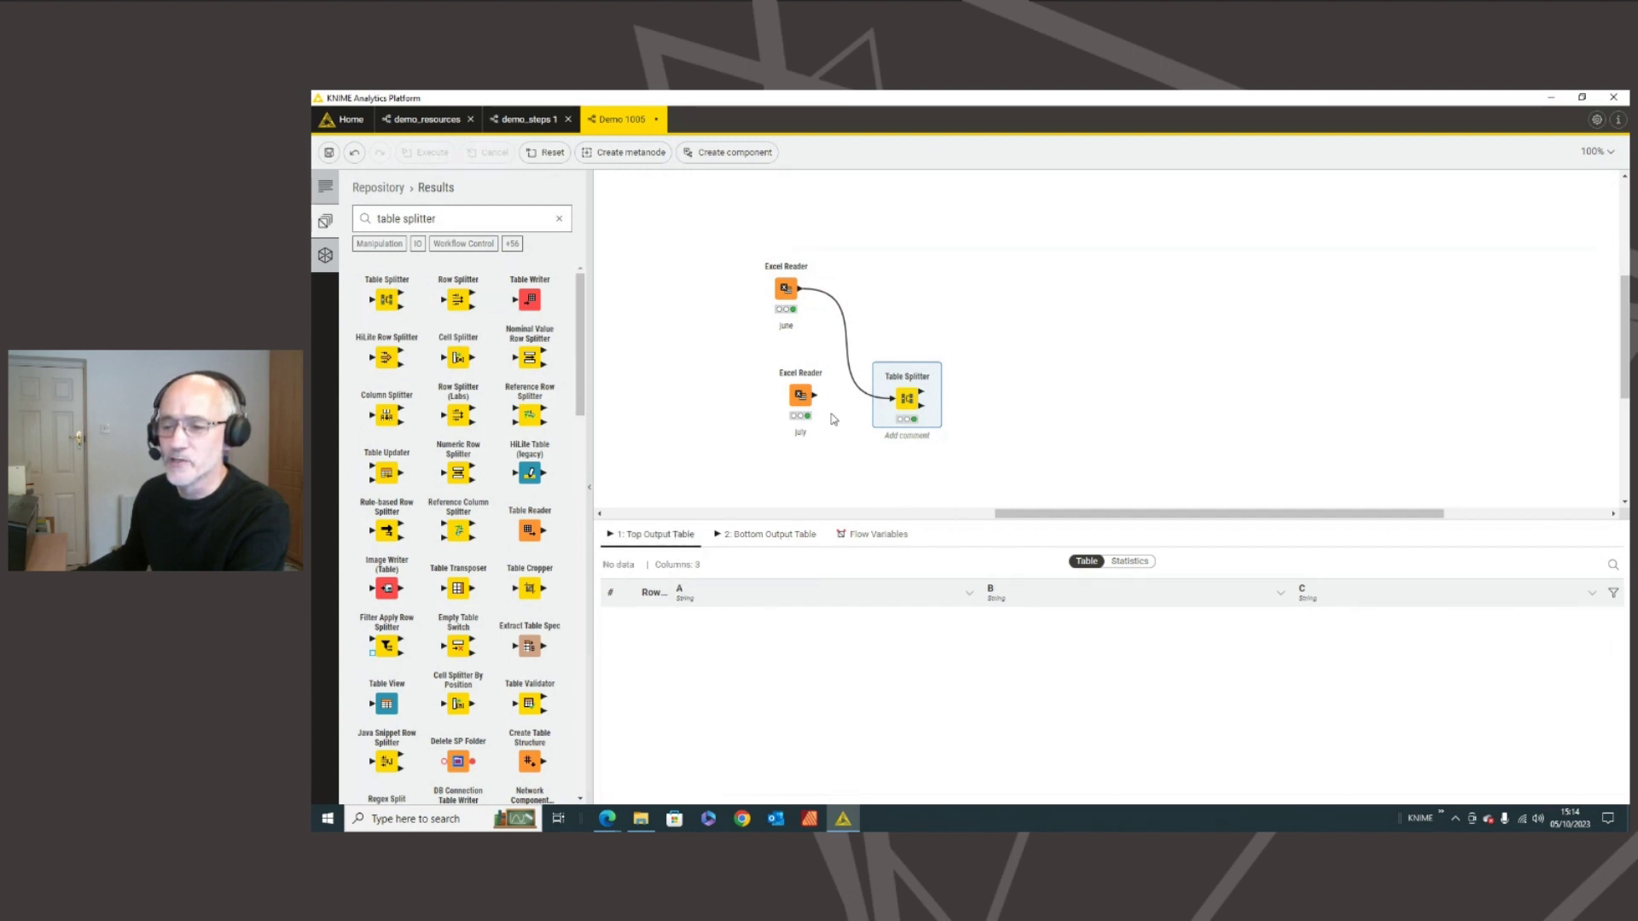
pyautogui.click(768, 535)
# - Reconnect the july reader to the Table Splitter, execute it again and show the bottom output table
pyautogui.moveTo(815, 397); pyautogui.dragTo(895, 399)
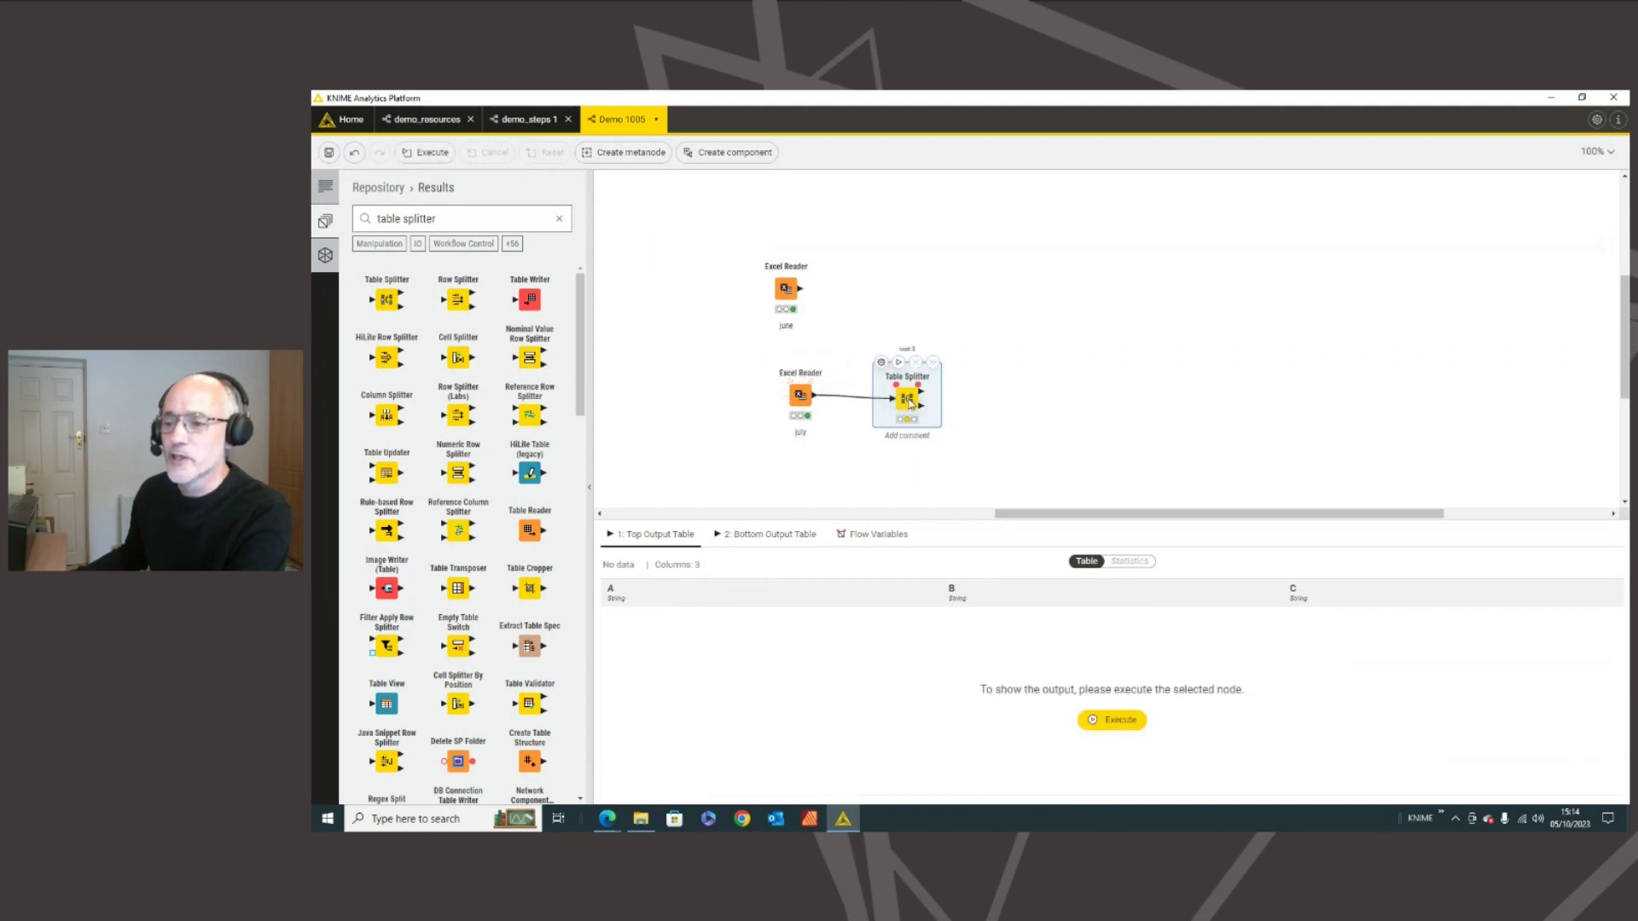
pyautogui.click(899, 362)
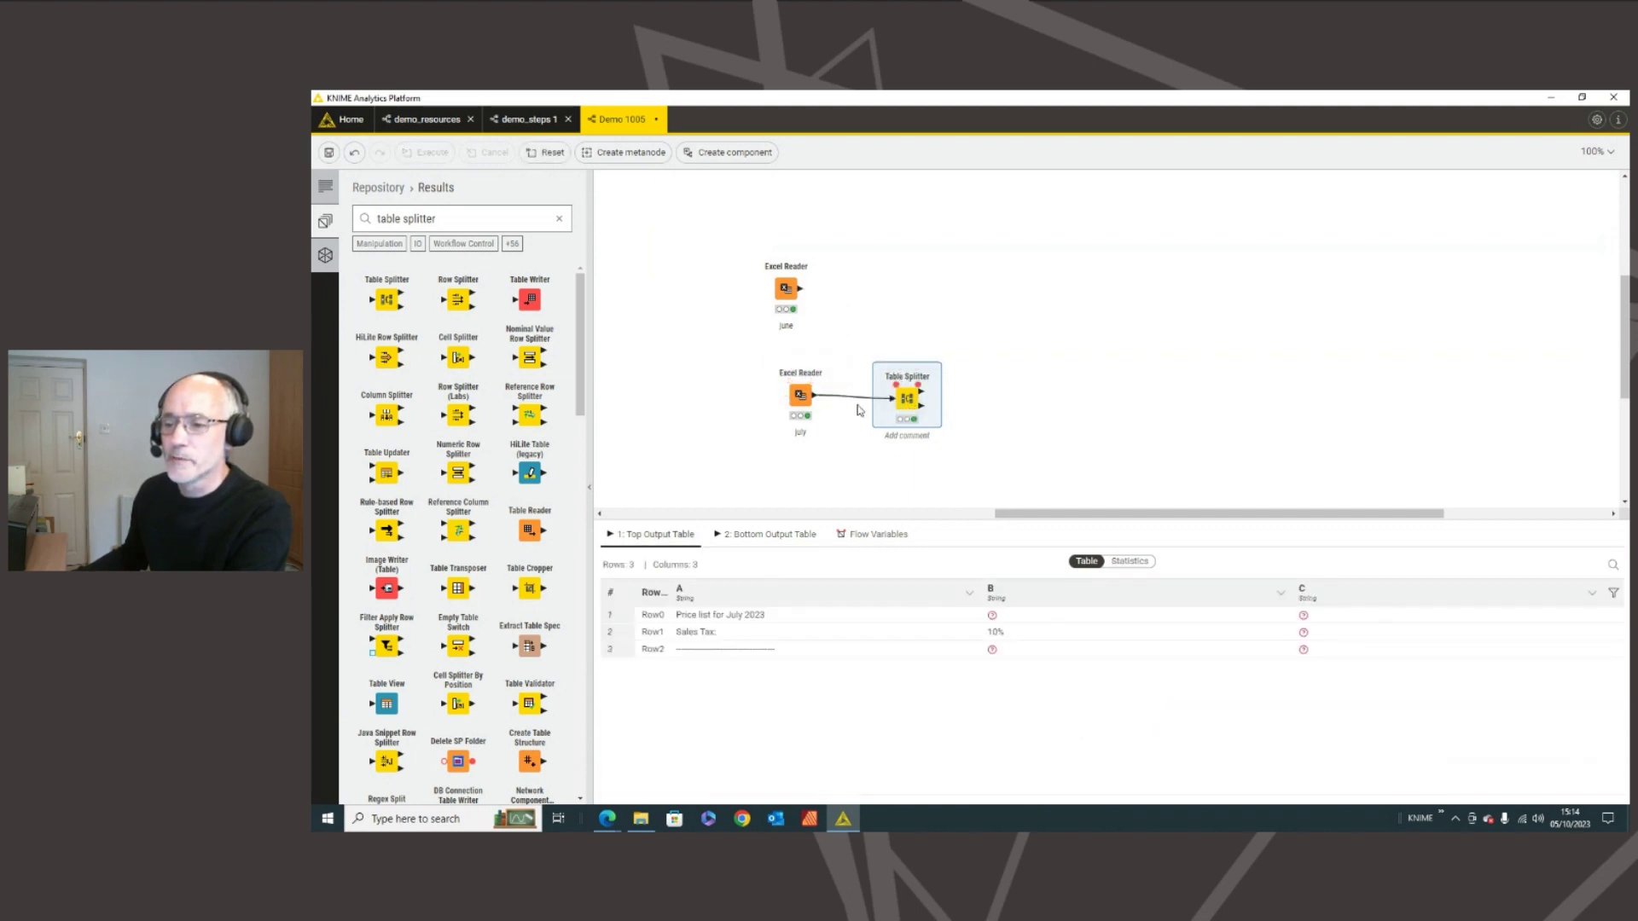
pyautogui.click(778, 535)
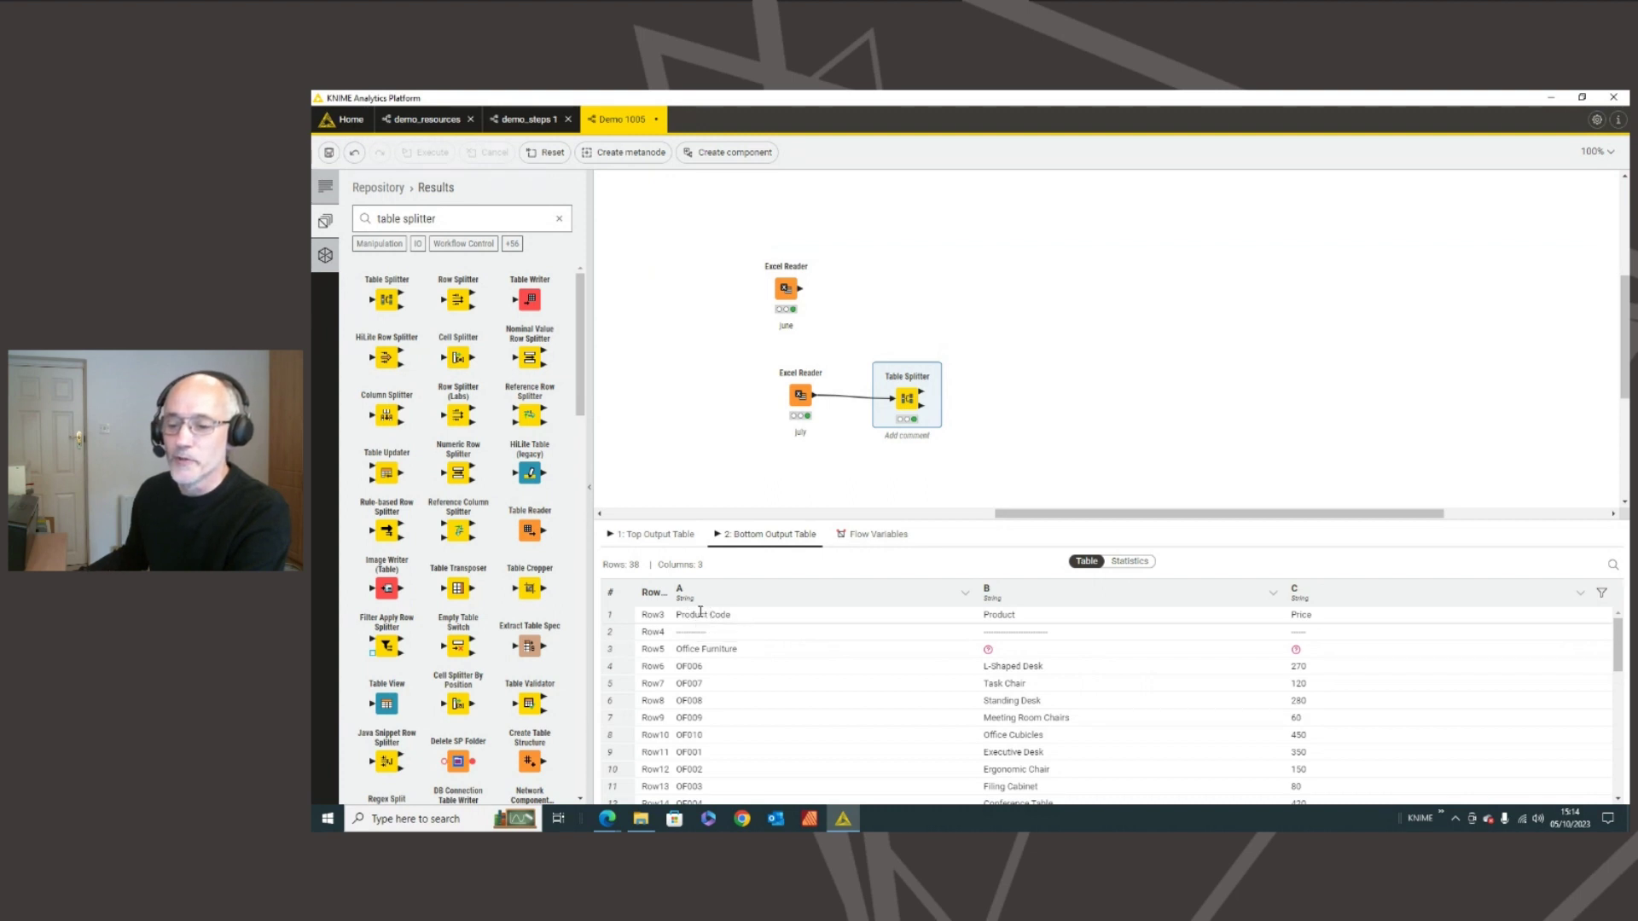
# - Add a Row to Column Names node to the Table Splitter's bottom output and straighten its connection
pyautogui.moveTo(919, 407)
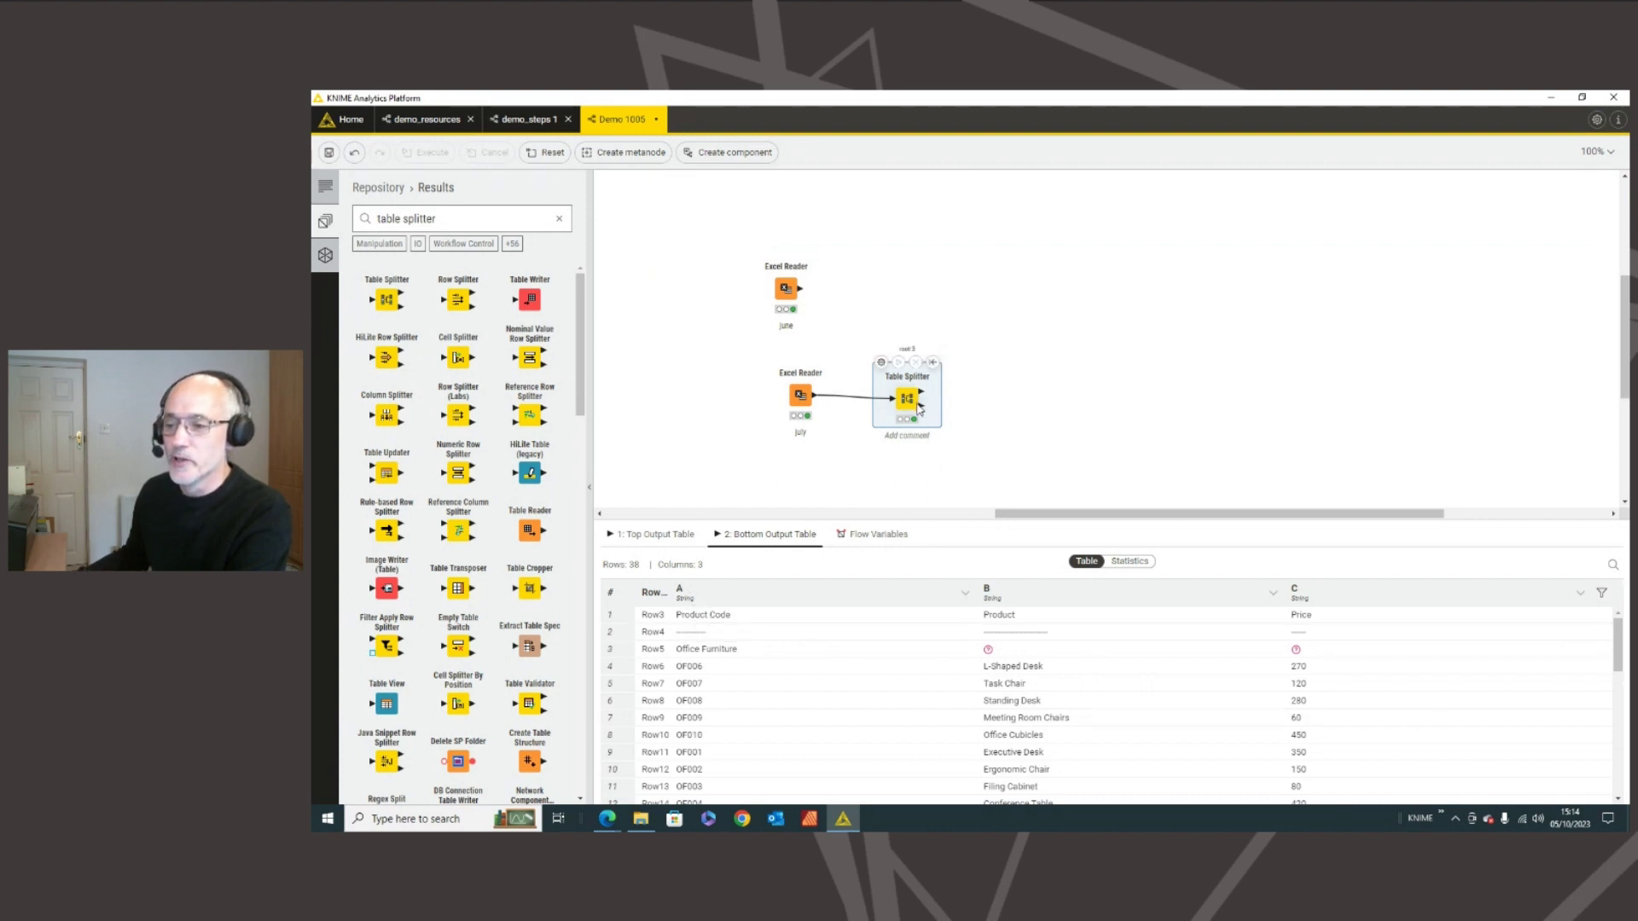
pyautogui.moveTo(921, 413); pyautogui.dragTo(996, 414)
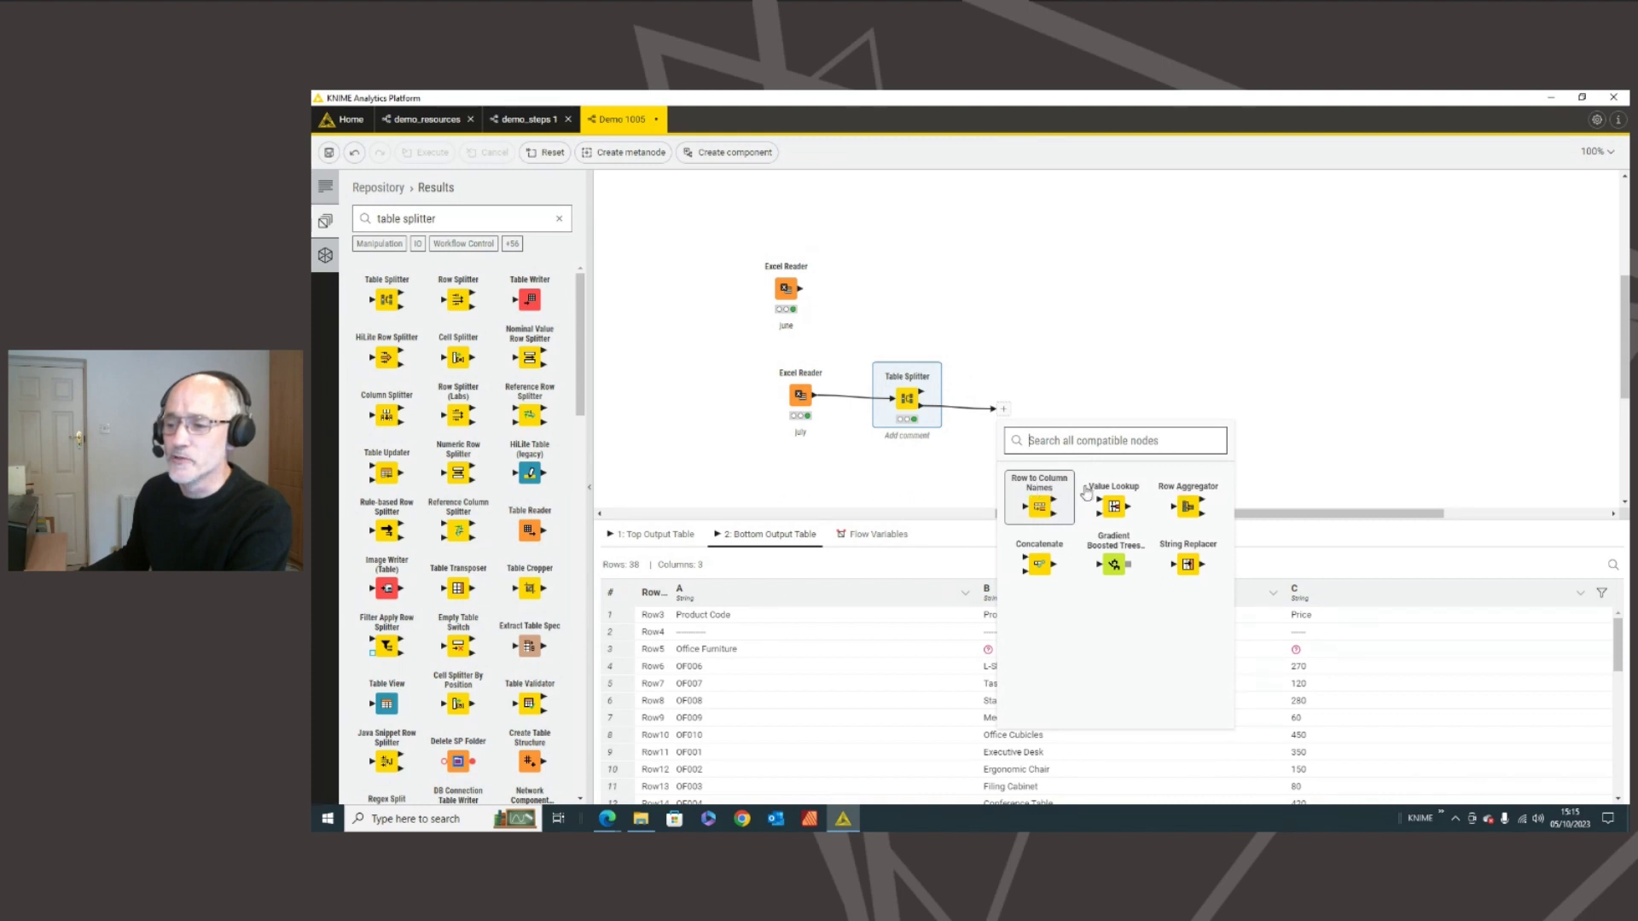
pyautogui.click(1040, 499)
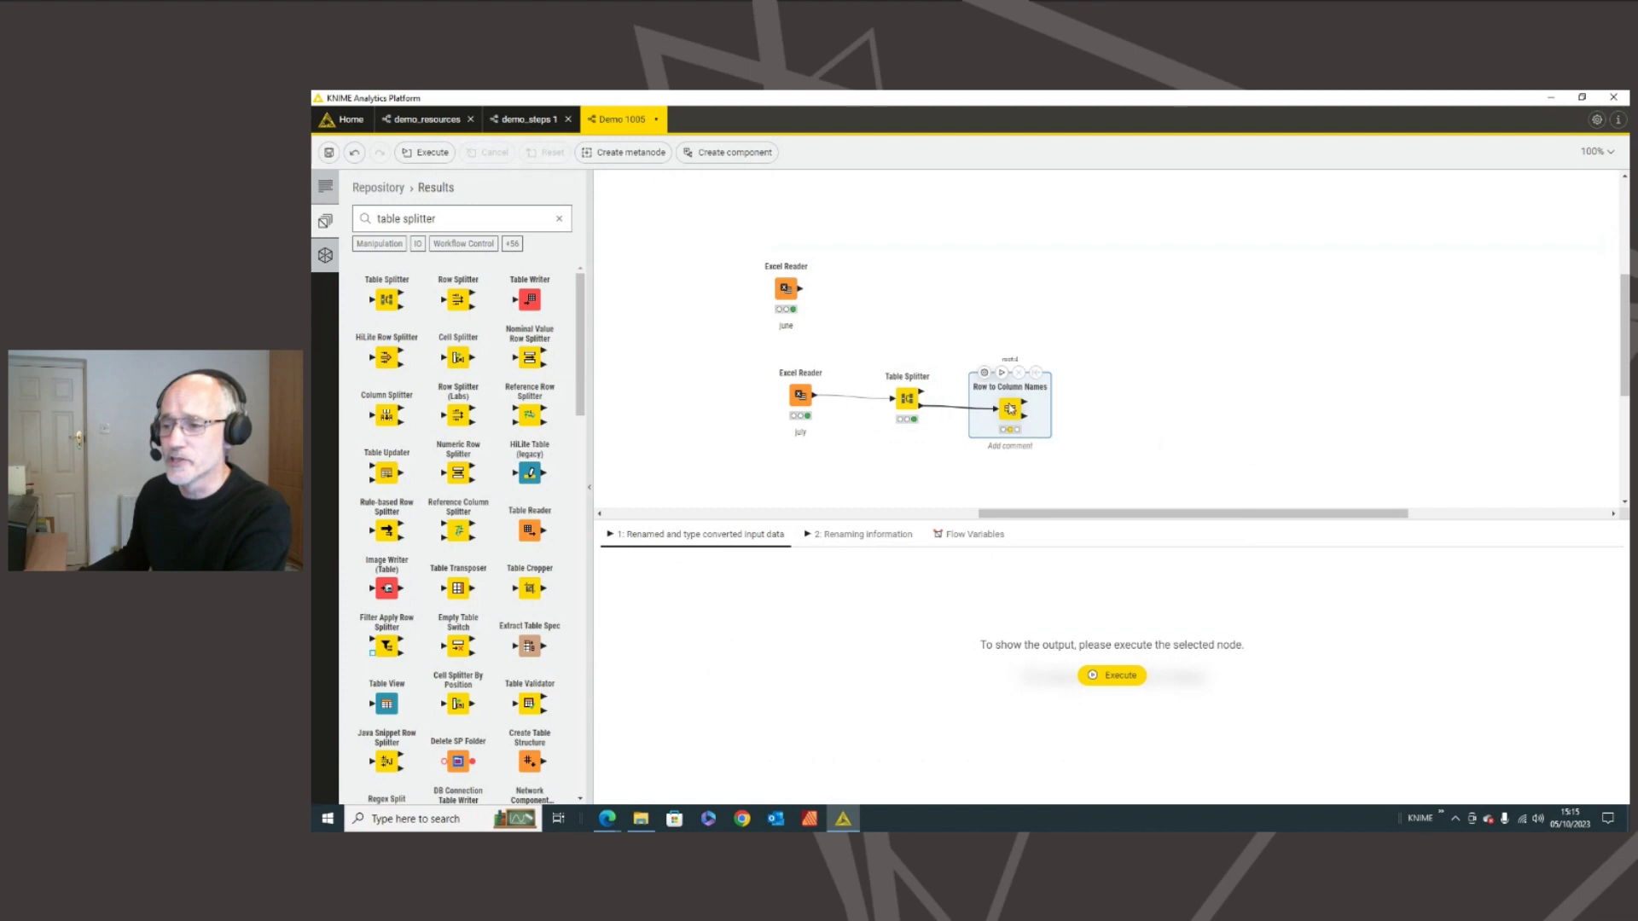
pyautogui.moveTo(1009, 410); pyautogui.dragTo(1011, 415)
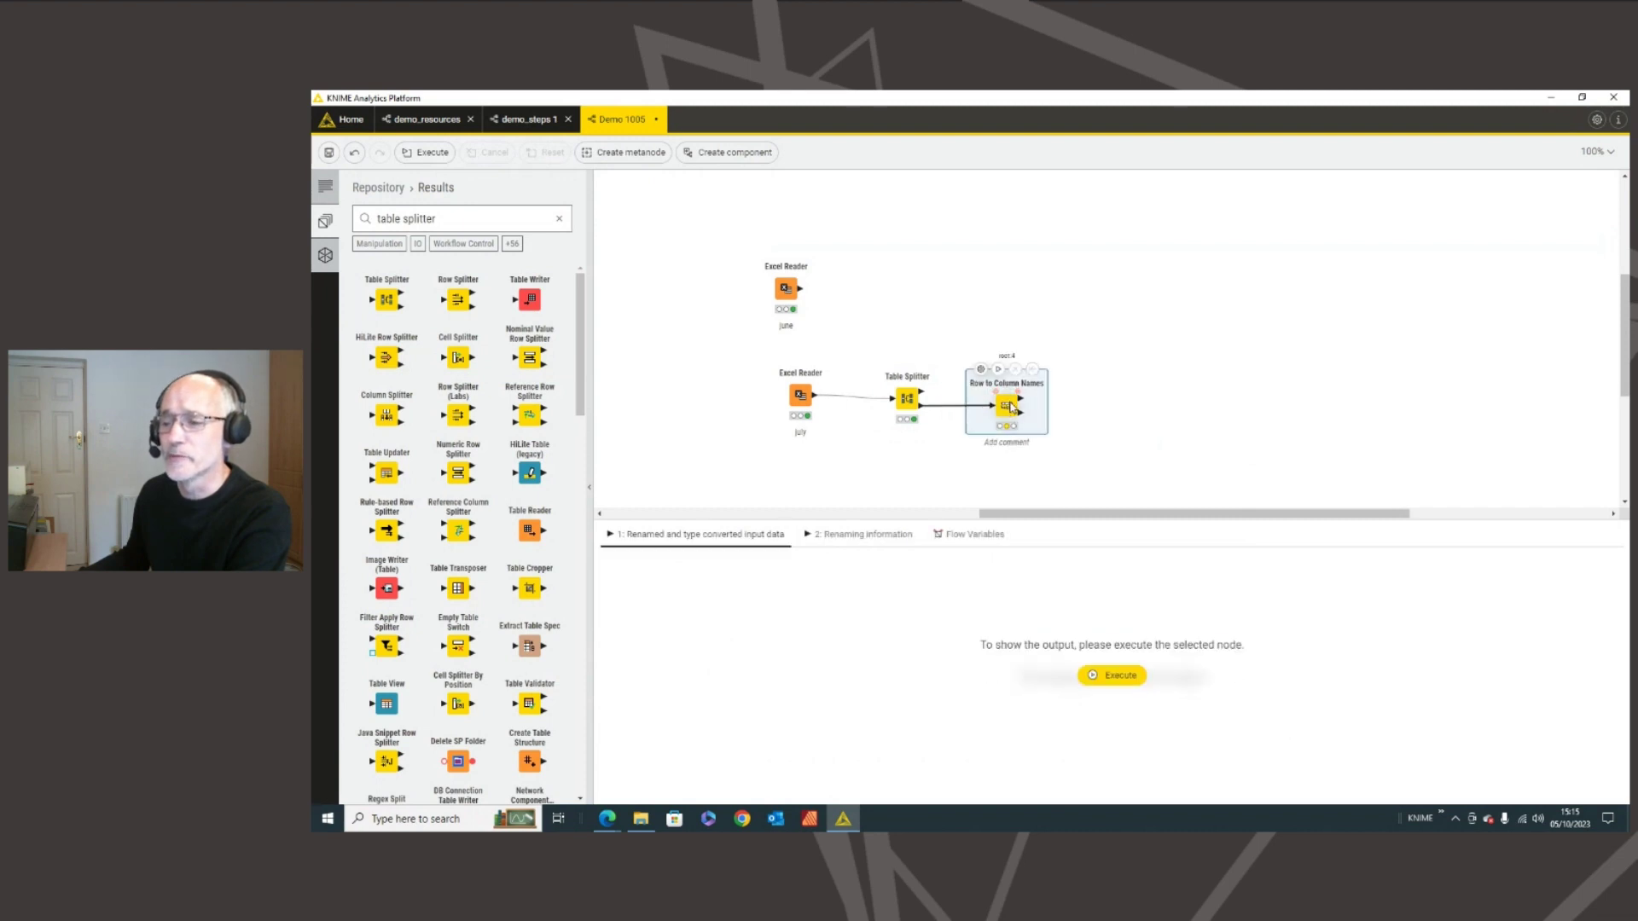
# - Accept the Row to Column Names settings with 0 rows before the header and column type detection on, and execute the node
pyautogui.click(981, 370)
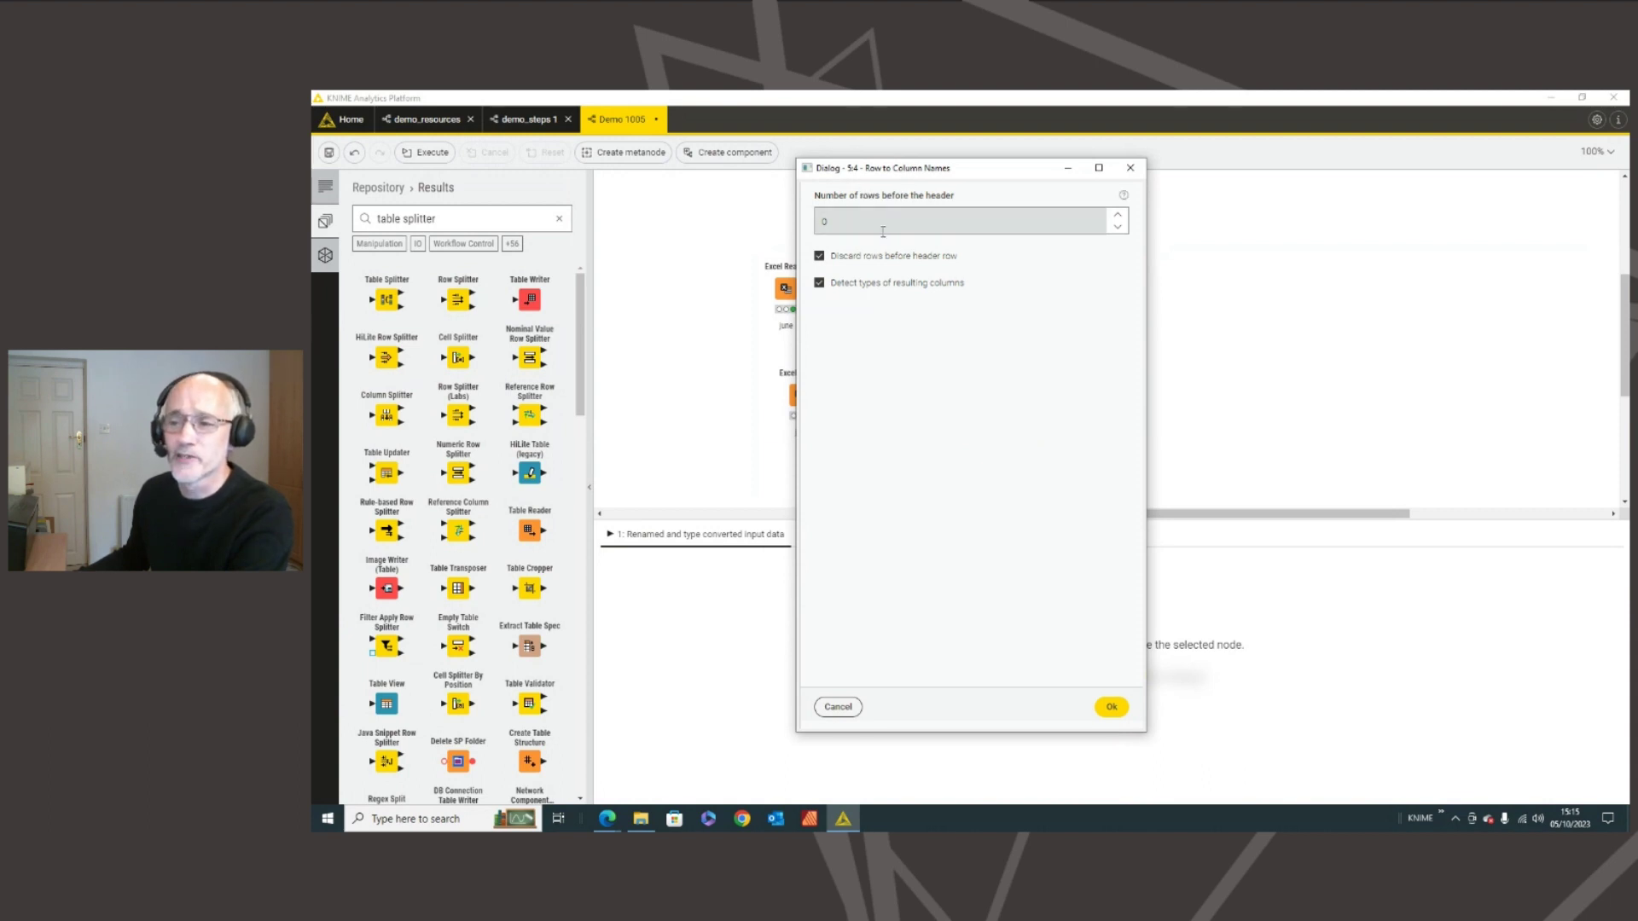
pyautogui.moveTo(920, 172); pyautogui.dragTo(1238, 263)
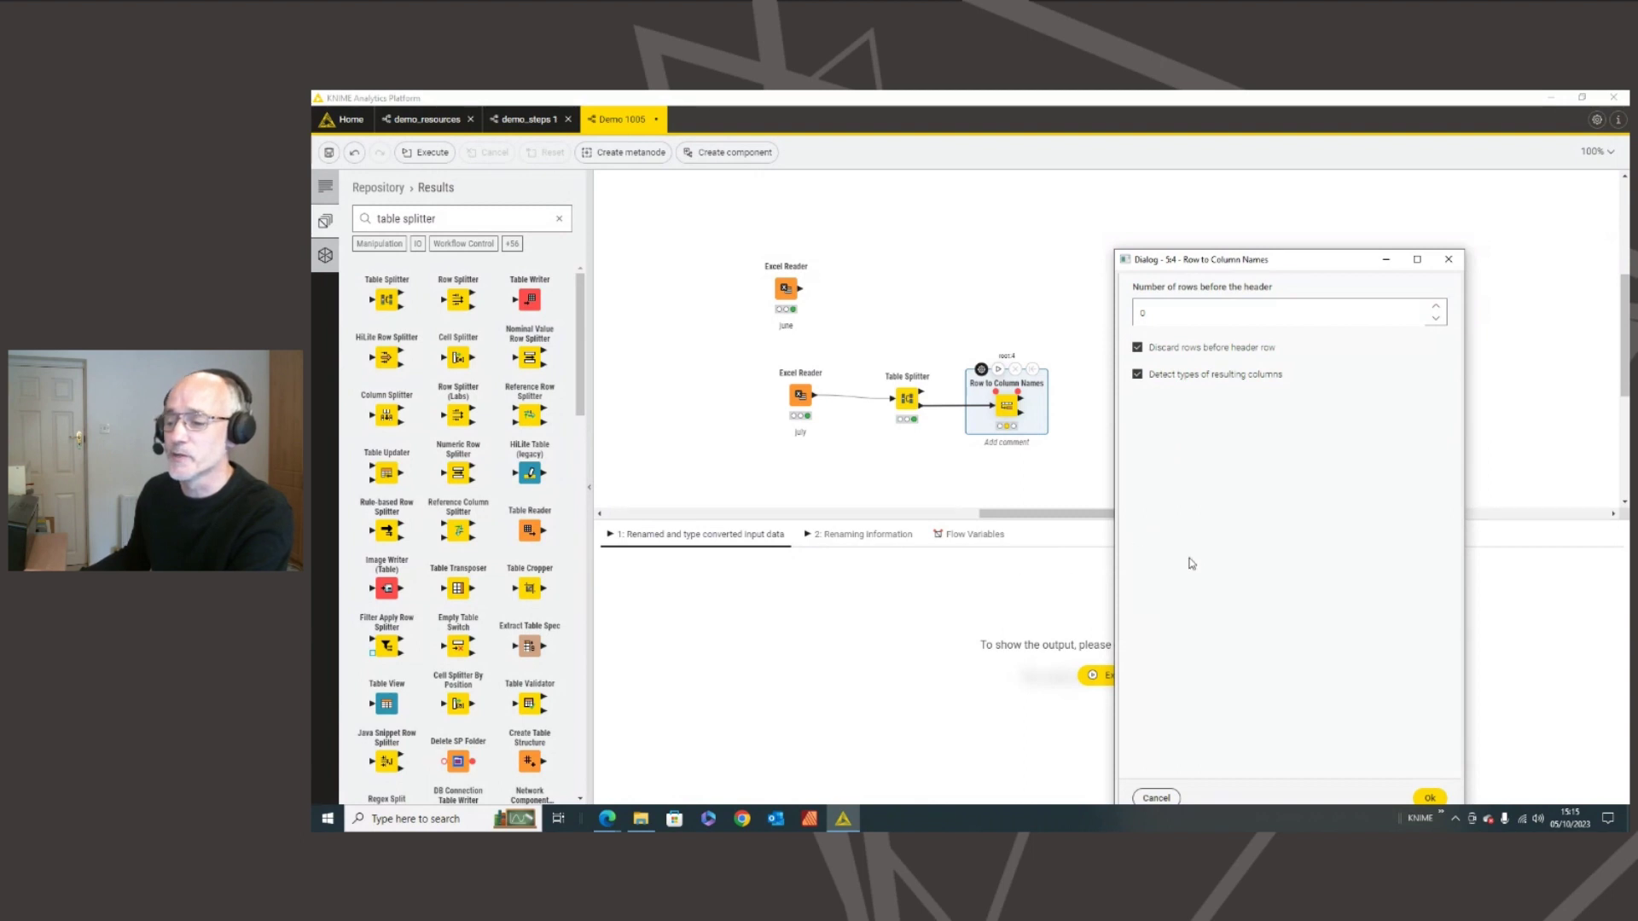
pyautogui.click(1418, 798)
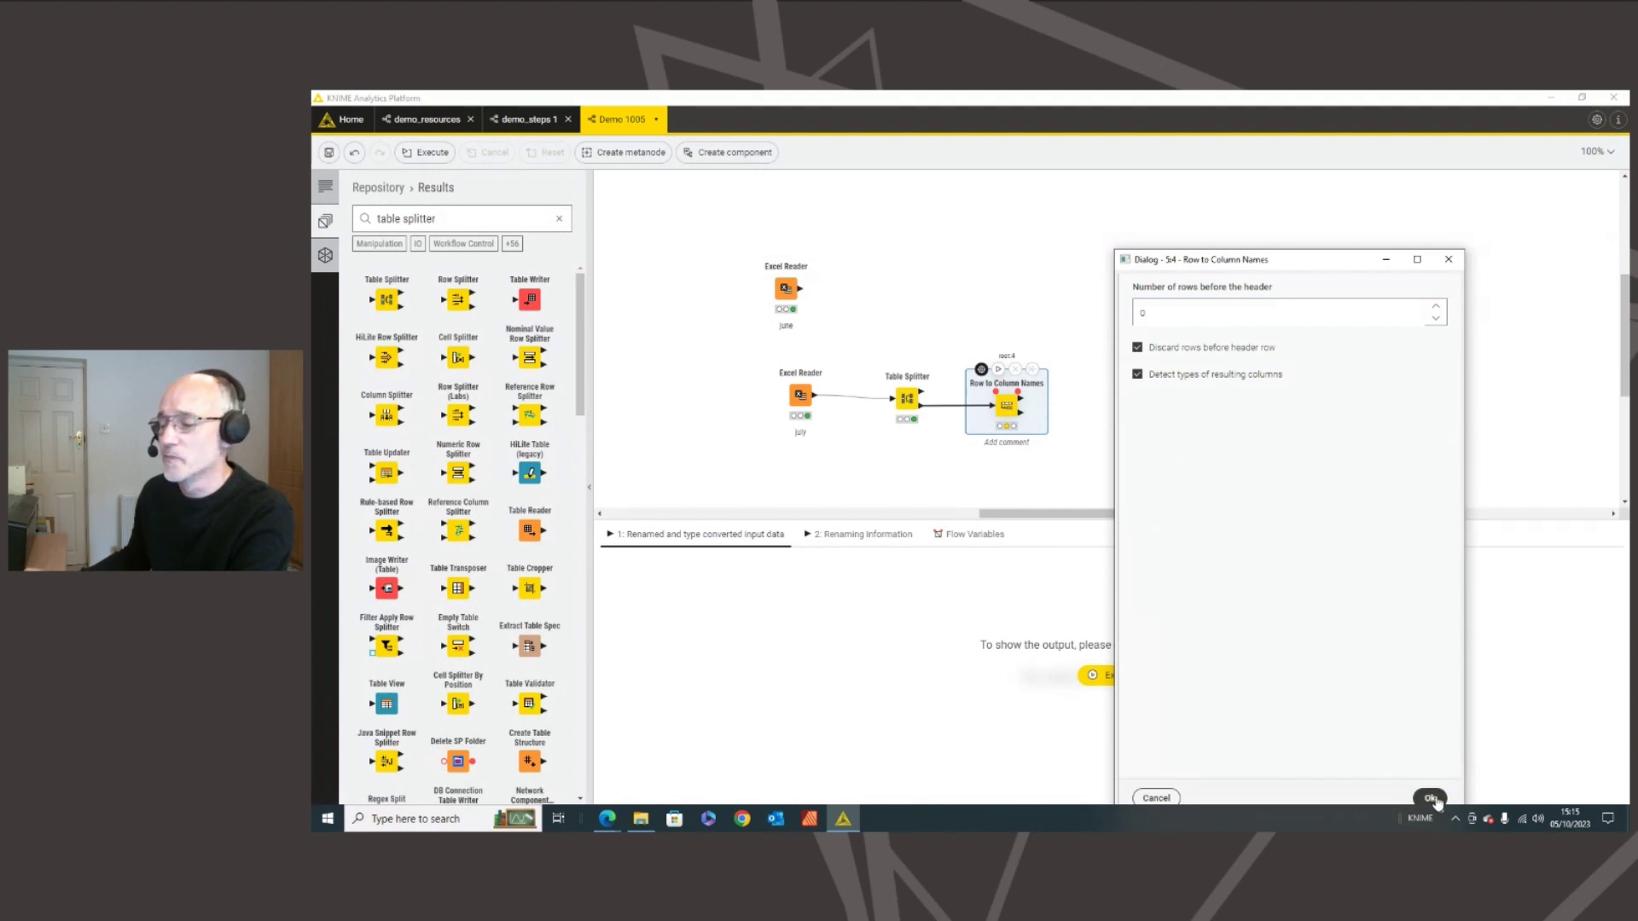
pyautogui.click(998, 371)
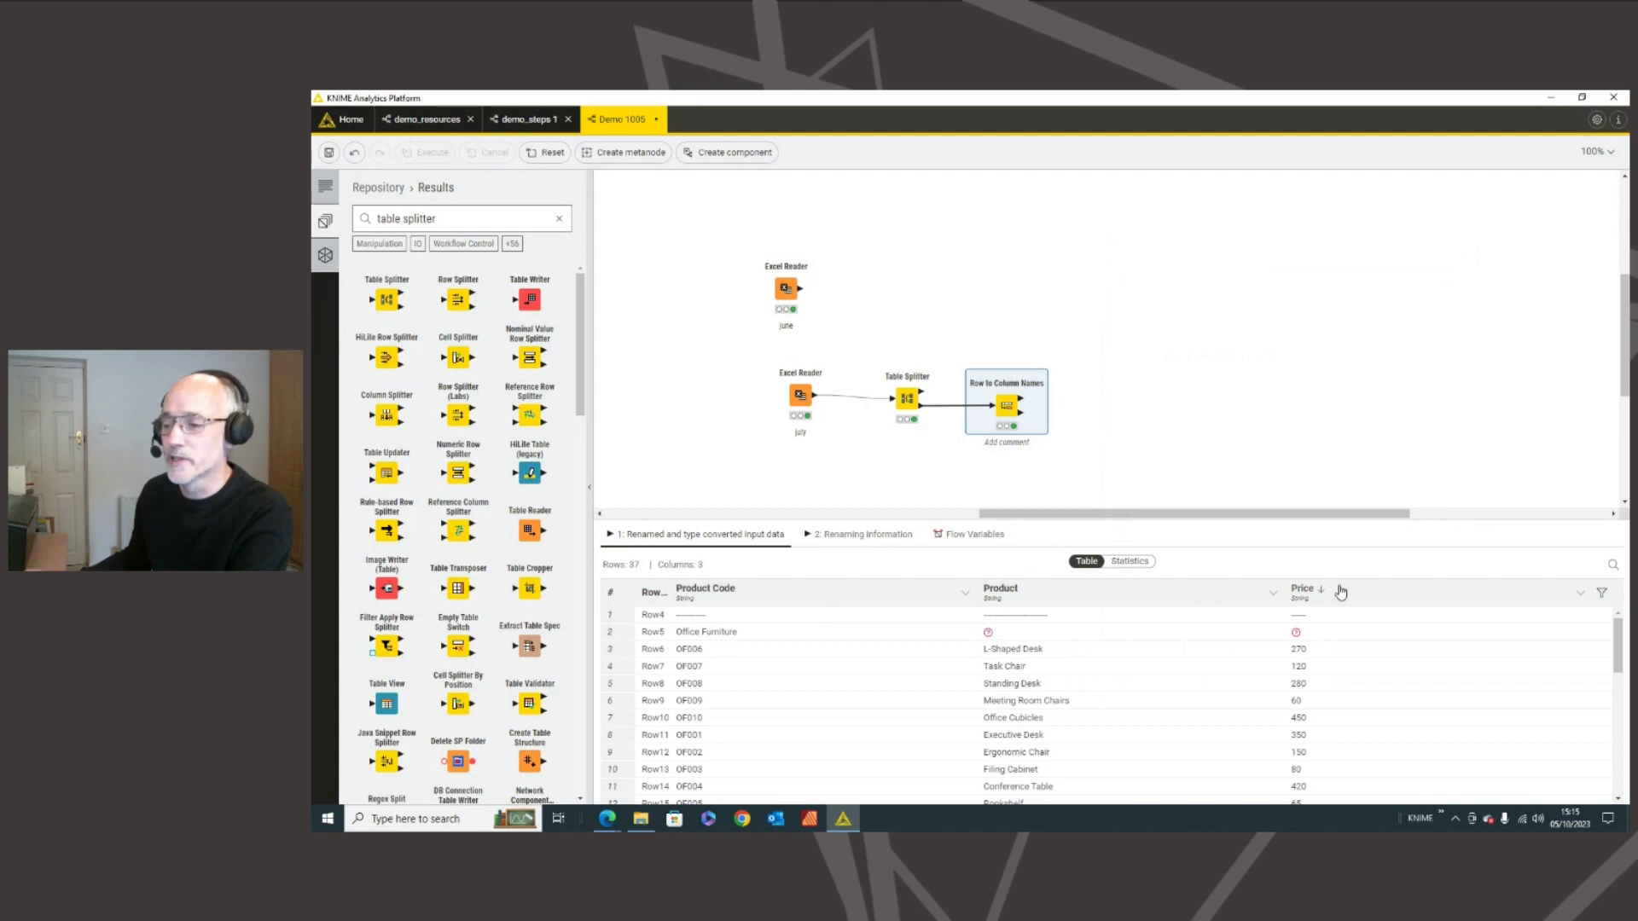
# - Run the chain through Row to Column Names with june as input, and switch it back to the july reader and execute again
pyautogui.moveTo(799, 292); pyautogui.dragTo(895, 398)
pyautogui.click(998, 368)
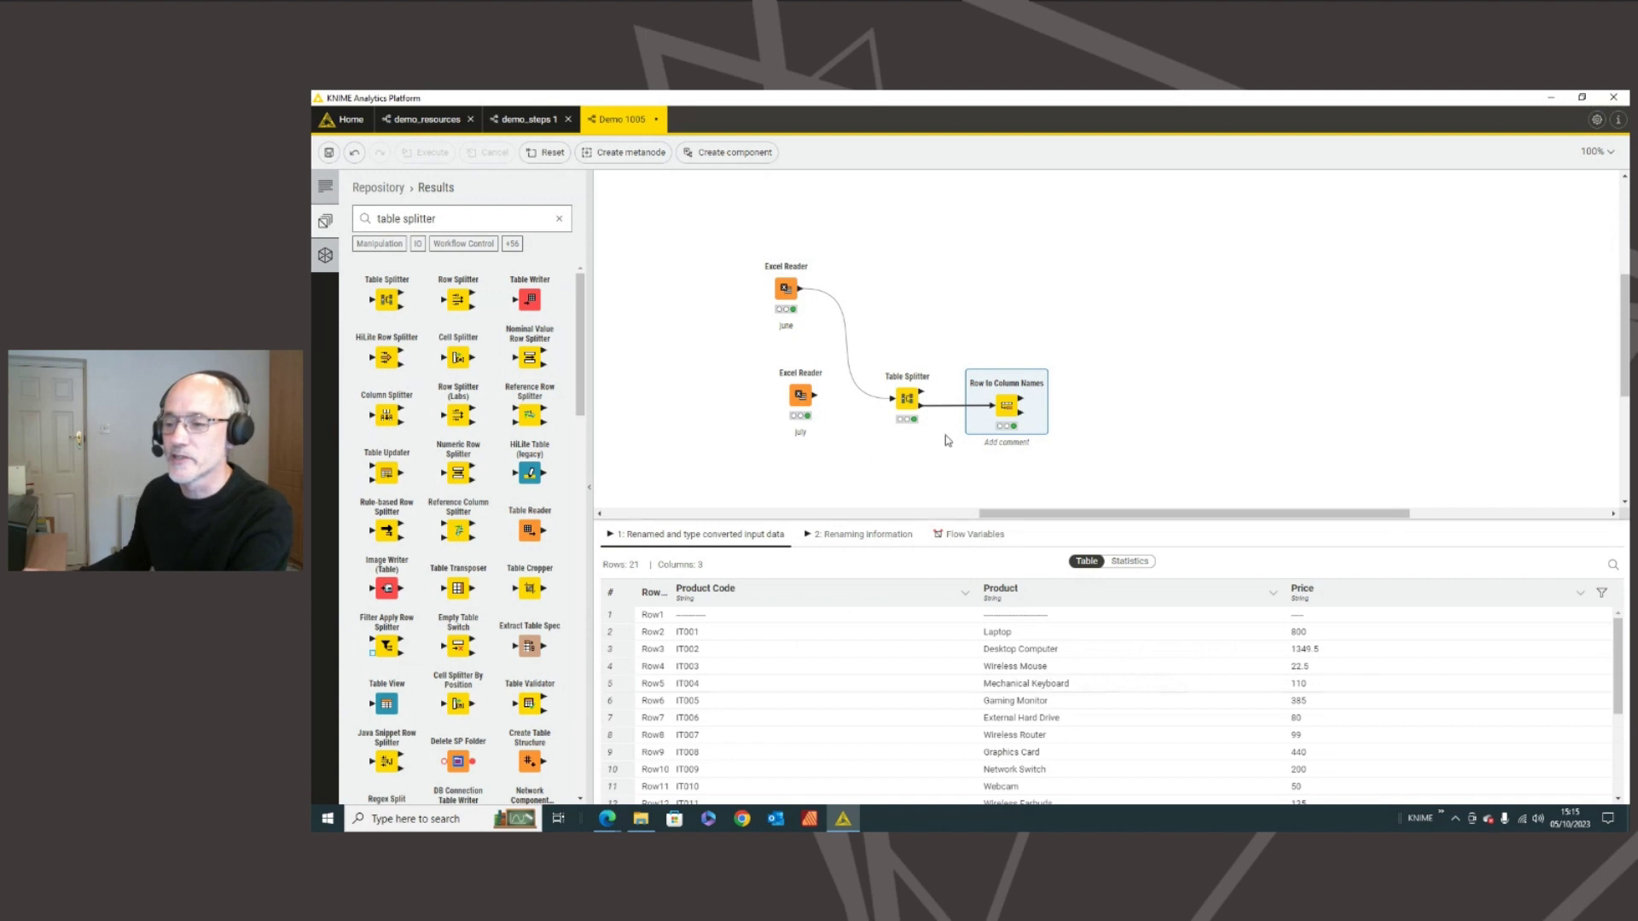
pyautogui.moveTo(815, 395); pyautogui.dragTo(894, 398)
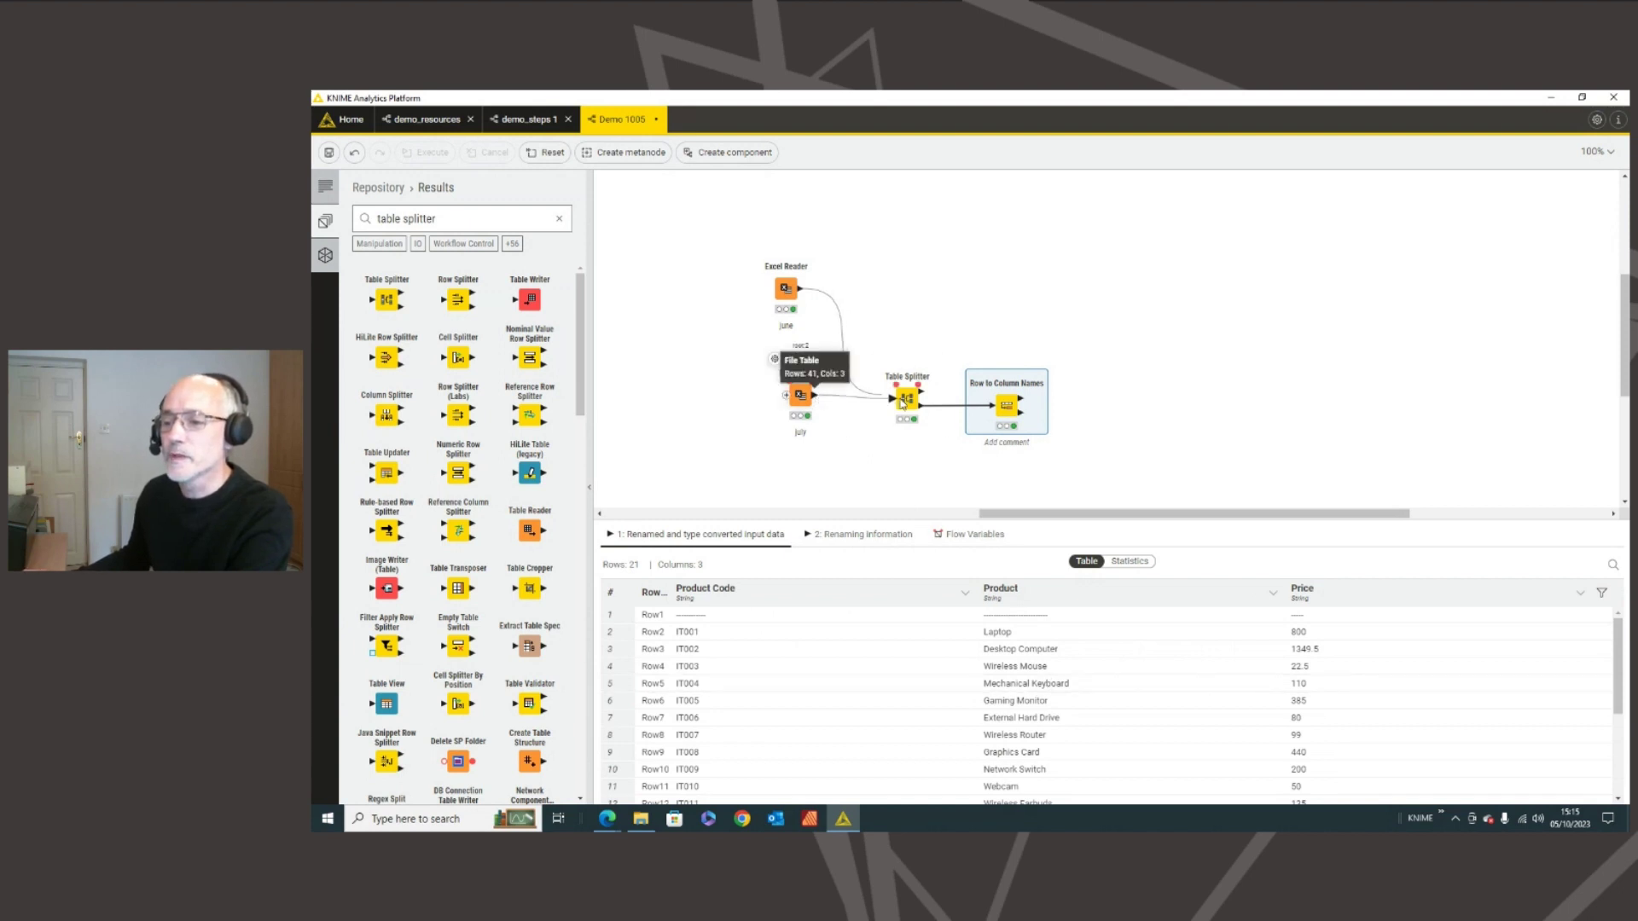
pyautogui.click(981, 368)
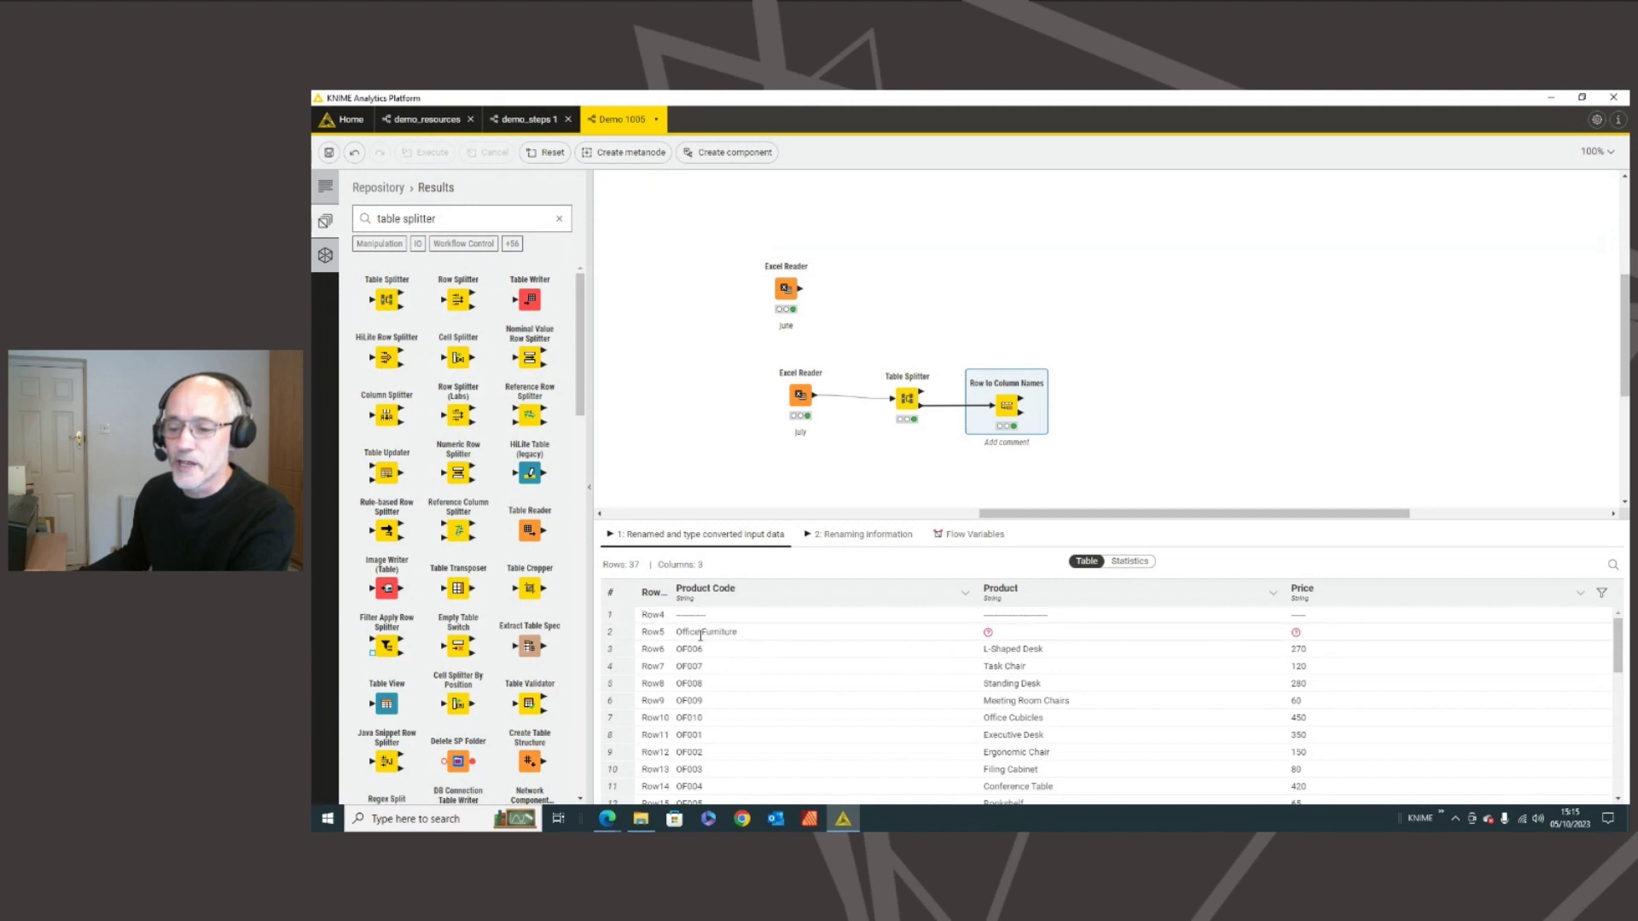
# - Examine the july rows in the Row to Column Names output for entries that are not products, enlarging the output table area
pyautogui.scroll(-10, 700, 635)
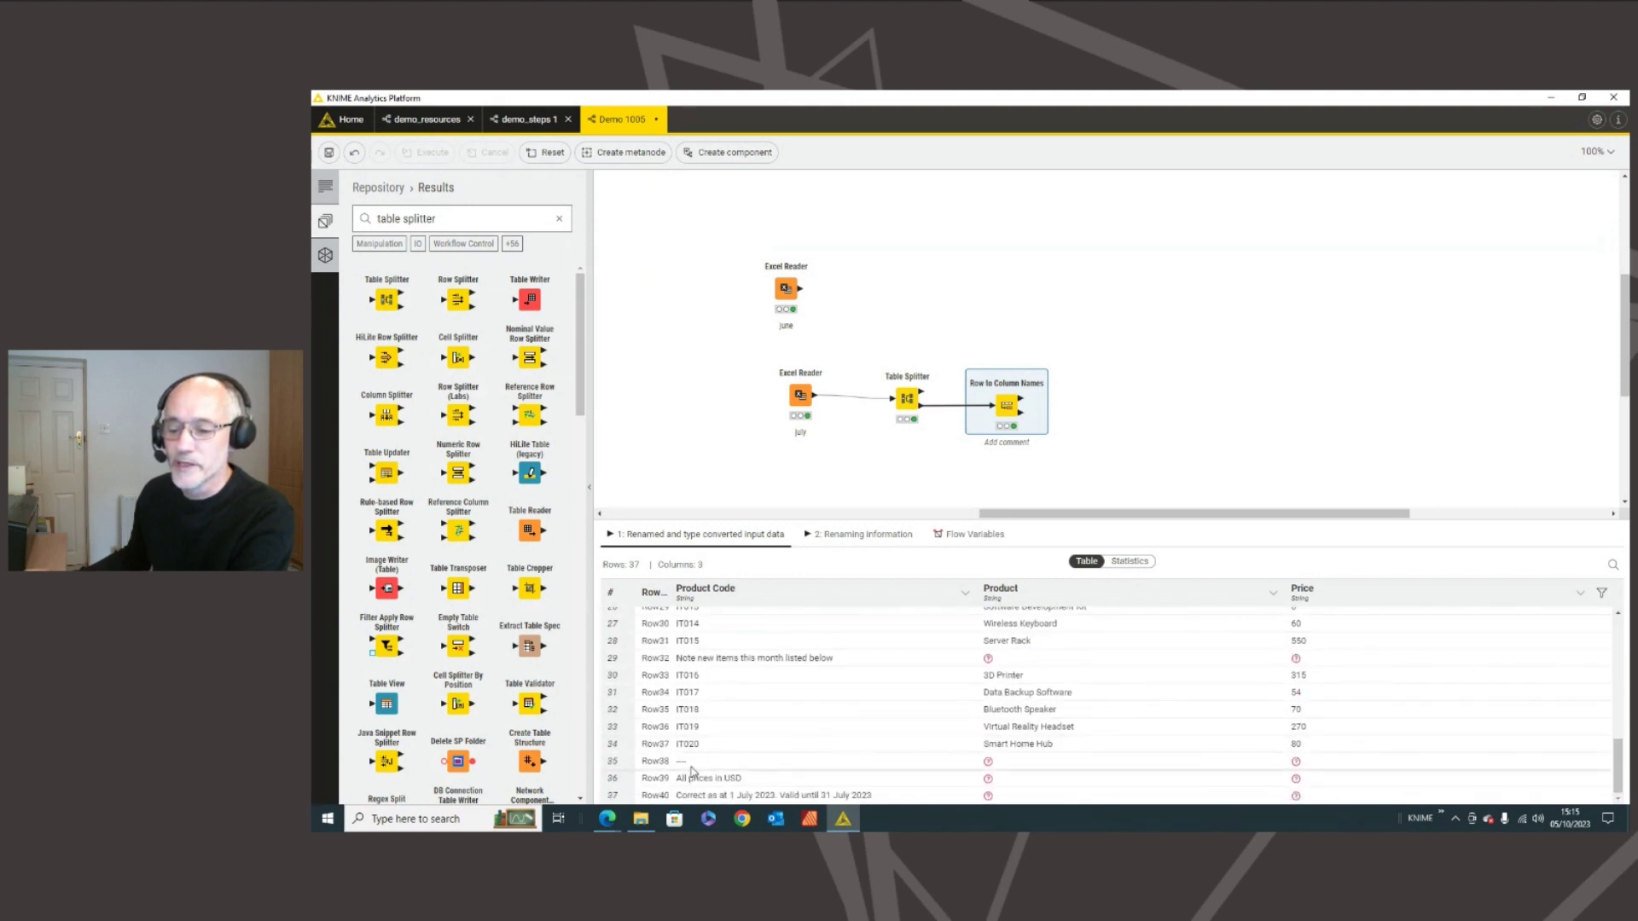
pyautogui.scroll(10, 694, 762)
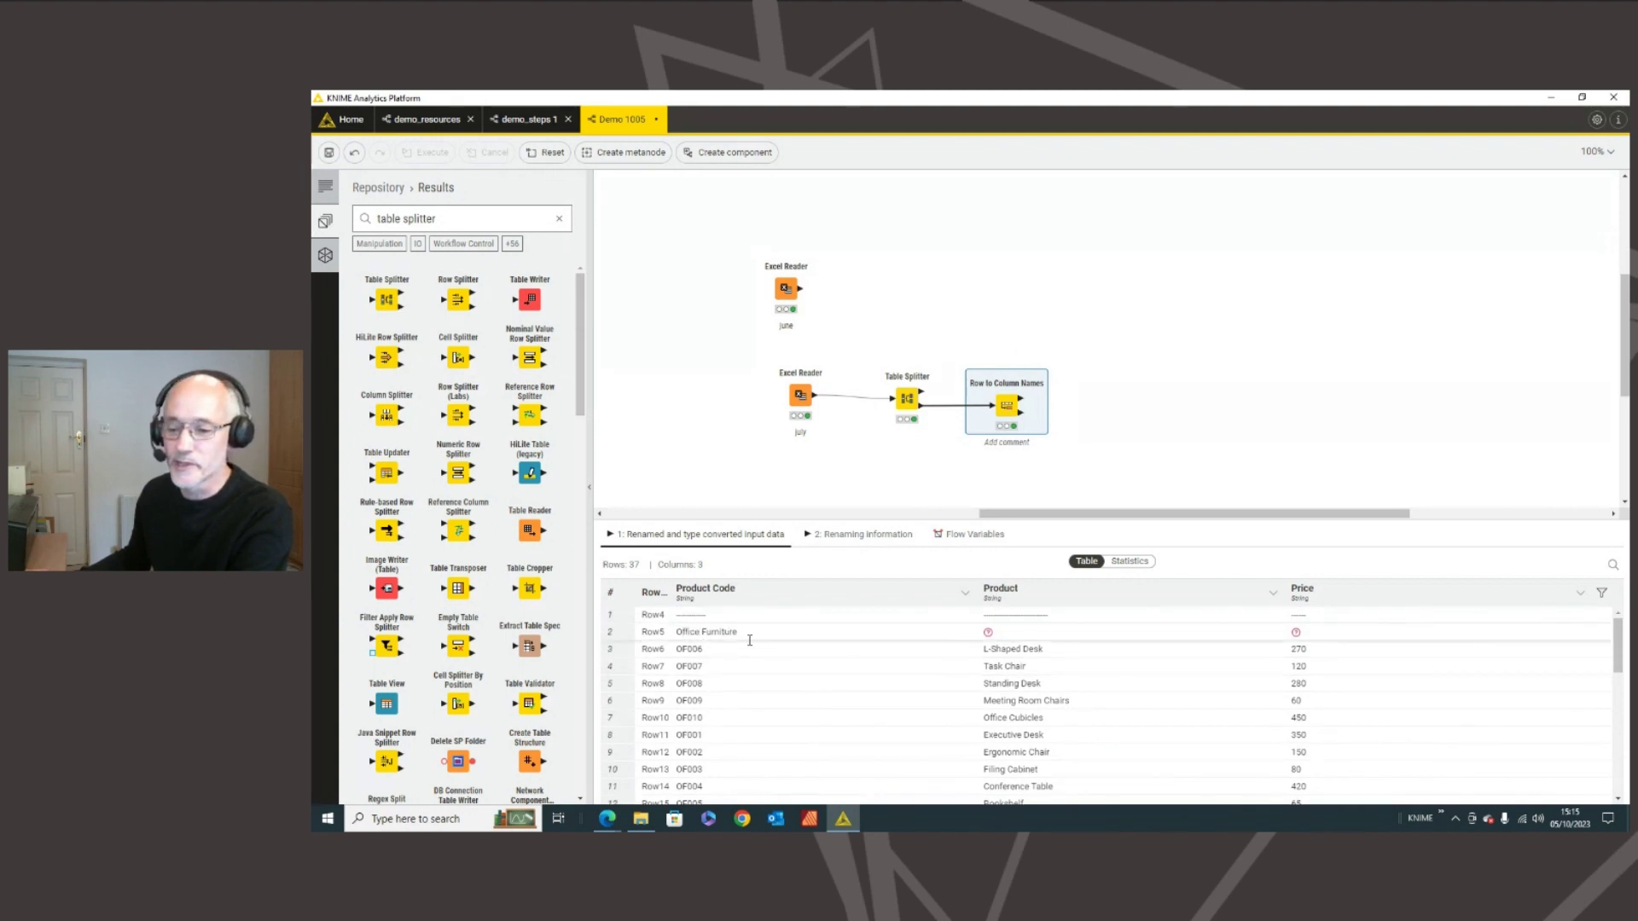
pyautogui.click(743, 633)
pyautogui.scroll(-6, 731, 683)
pyautogui.scroll(3, 712, 659)
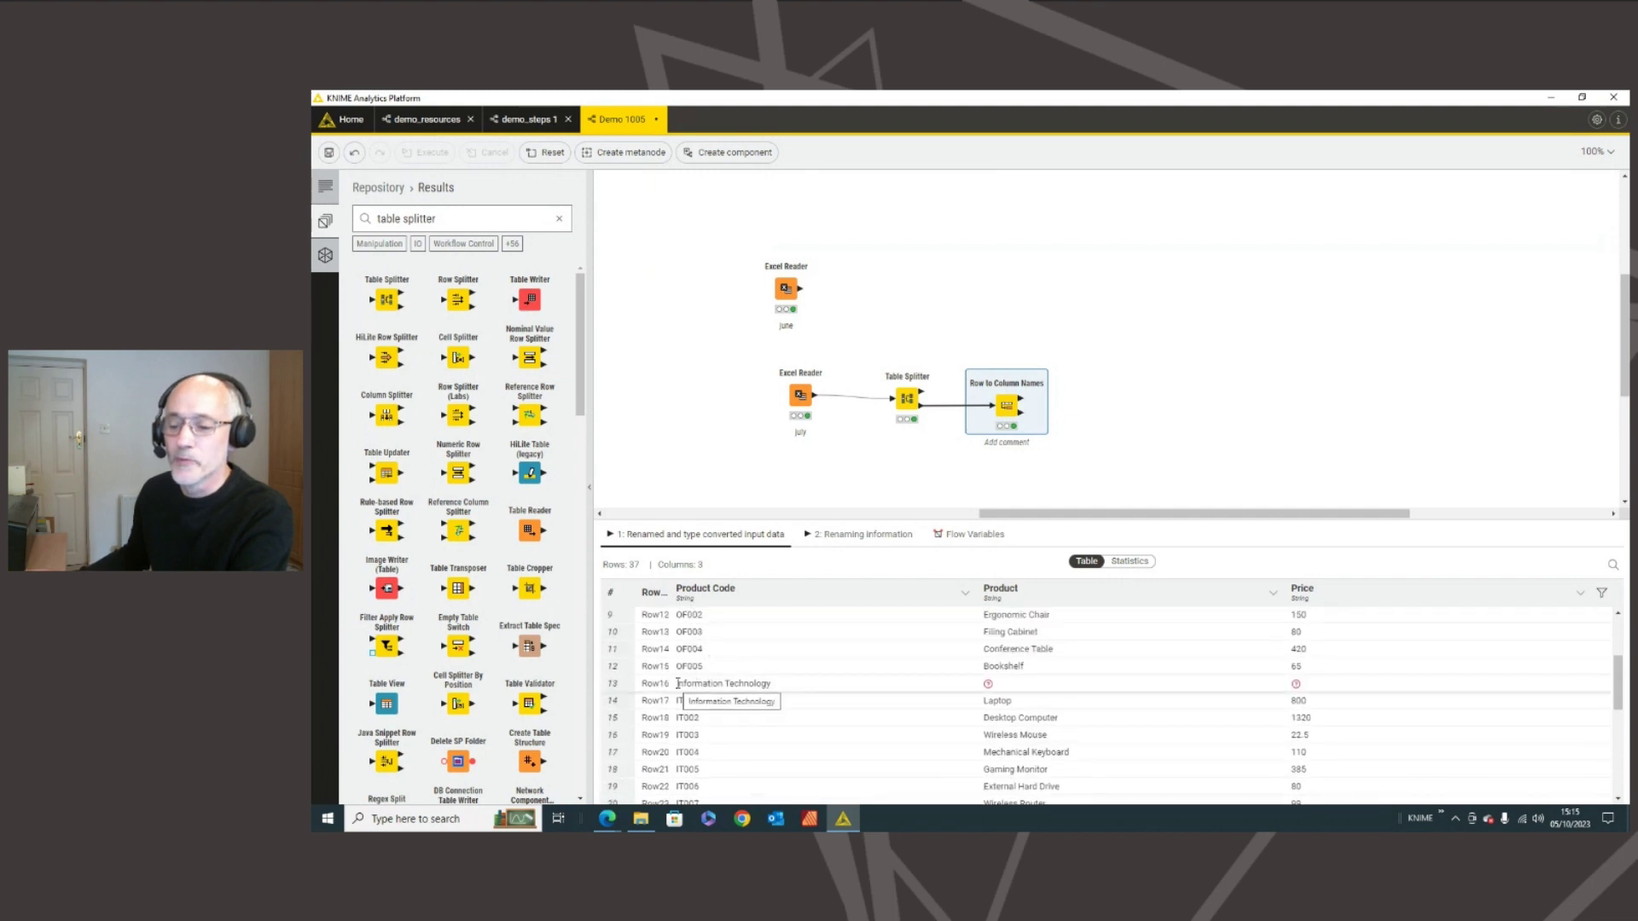
pyautogui.scroll(-2, 696, 665)
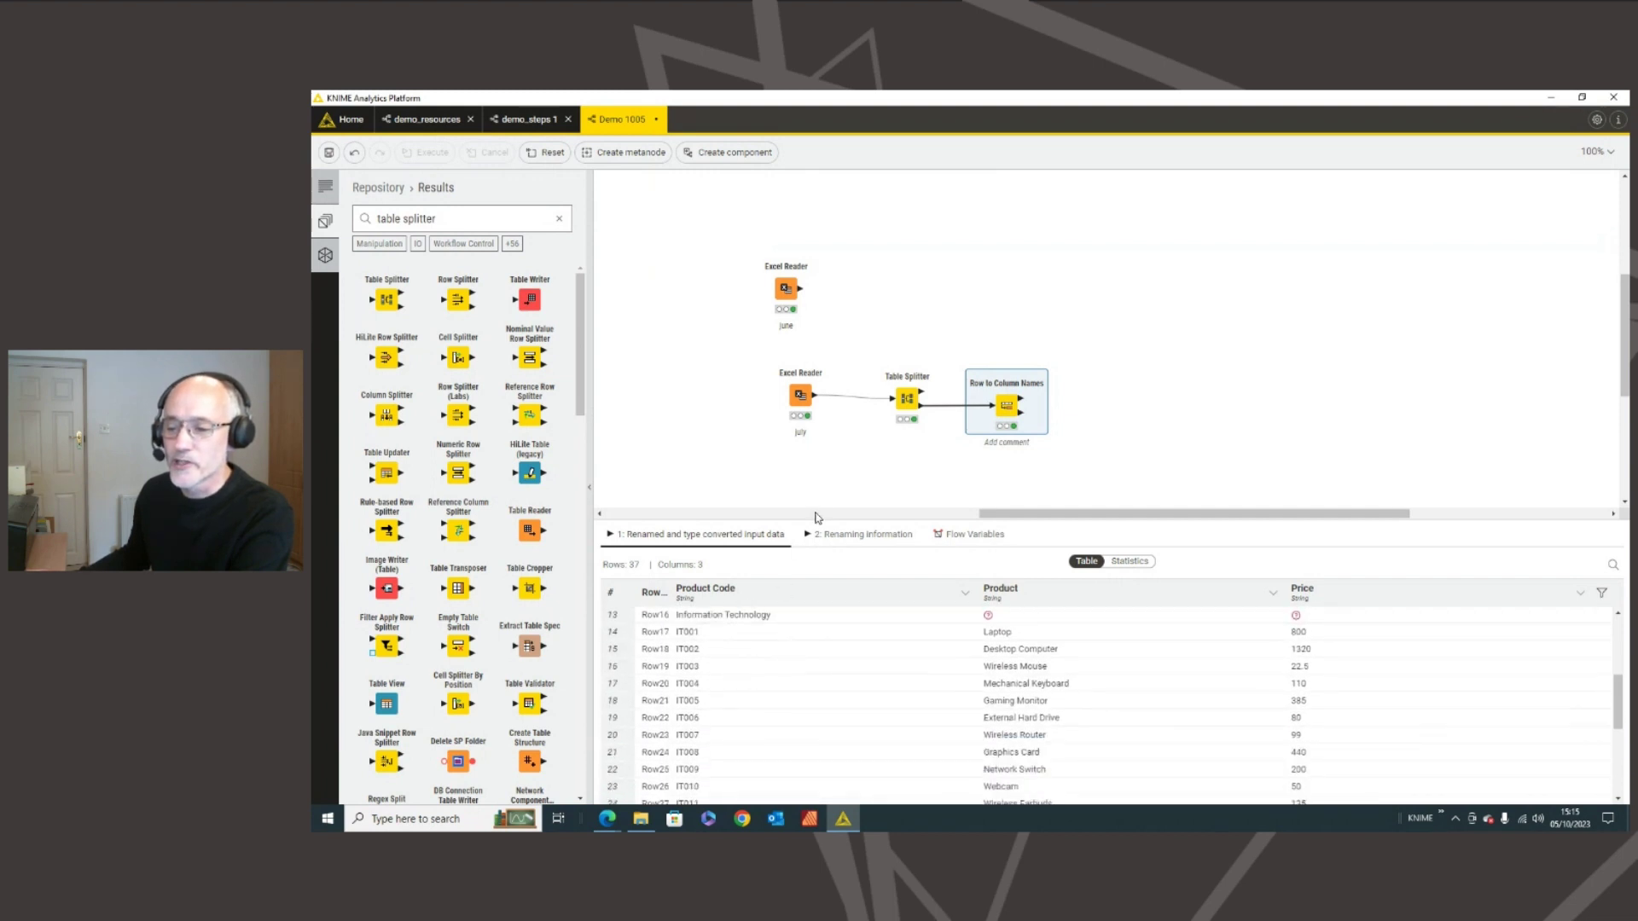
pyautogui.moveTo(819, 521); pyautogui.dragTo(818, 461)
pyautogui.scroll(5, 779, 577)
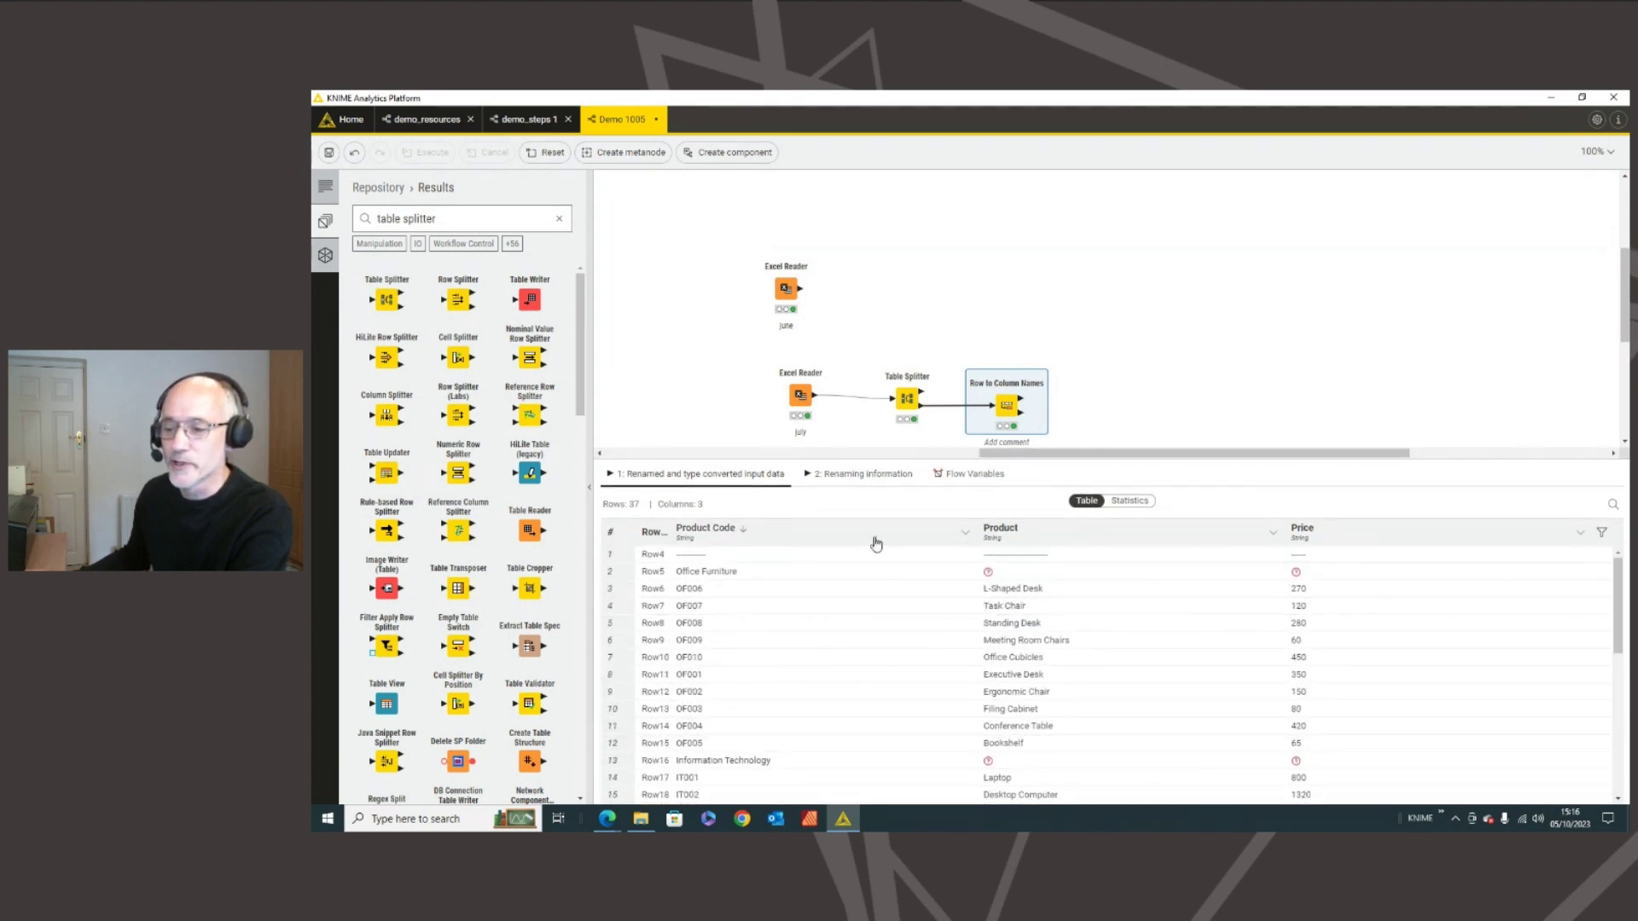
# - Review the july output down to its last row, comparing the product code format with the heading and note rows
pyautogui.scroll(-7, 706, 670)
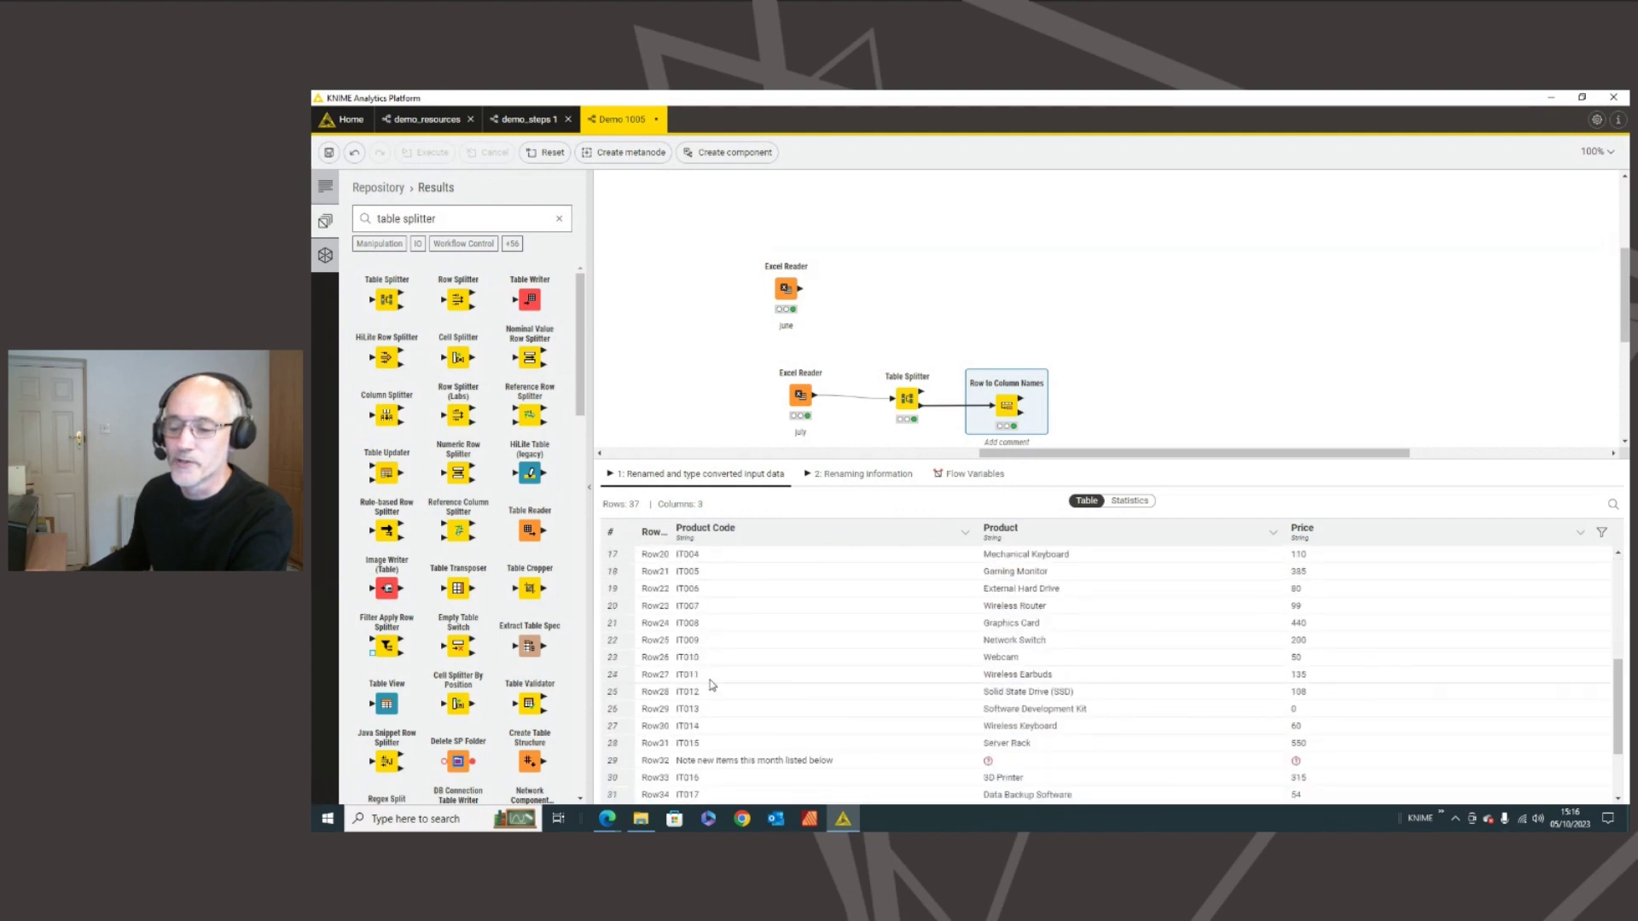
pyautogui.scroll(-1, 706, 680)
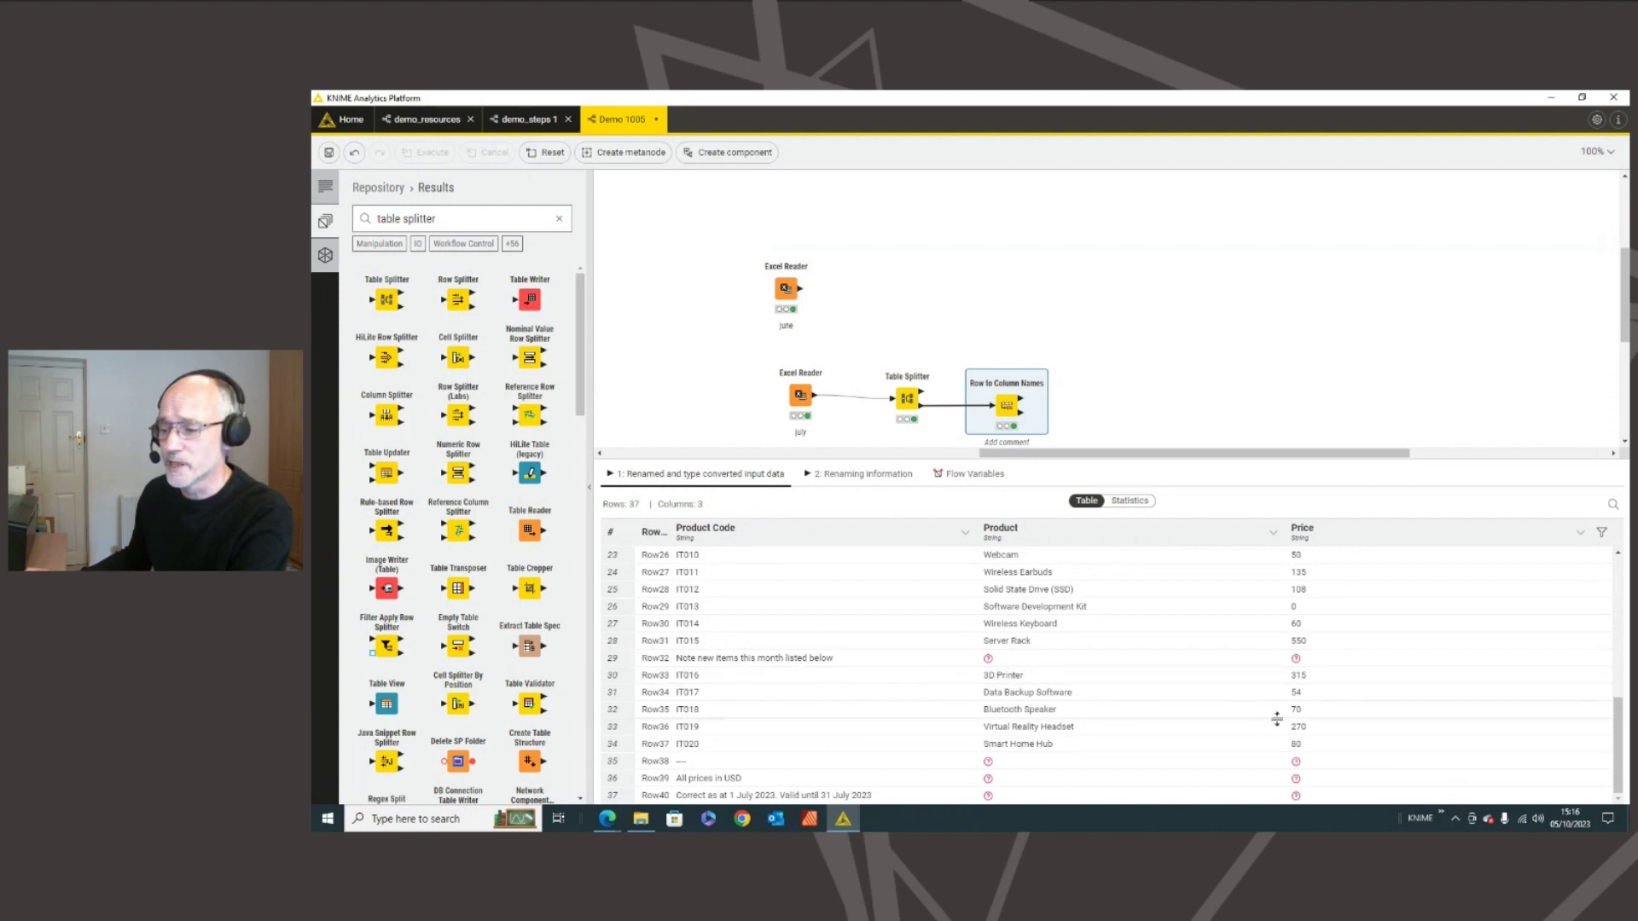
pyautogui.scroll(5, 854, 619)
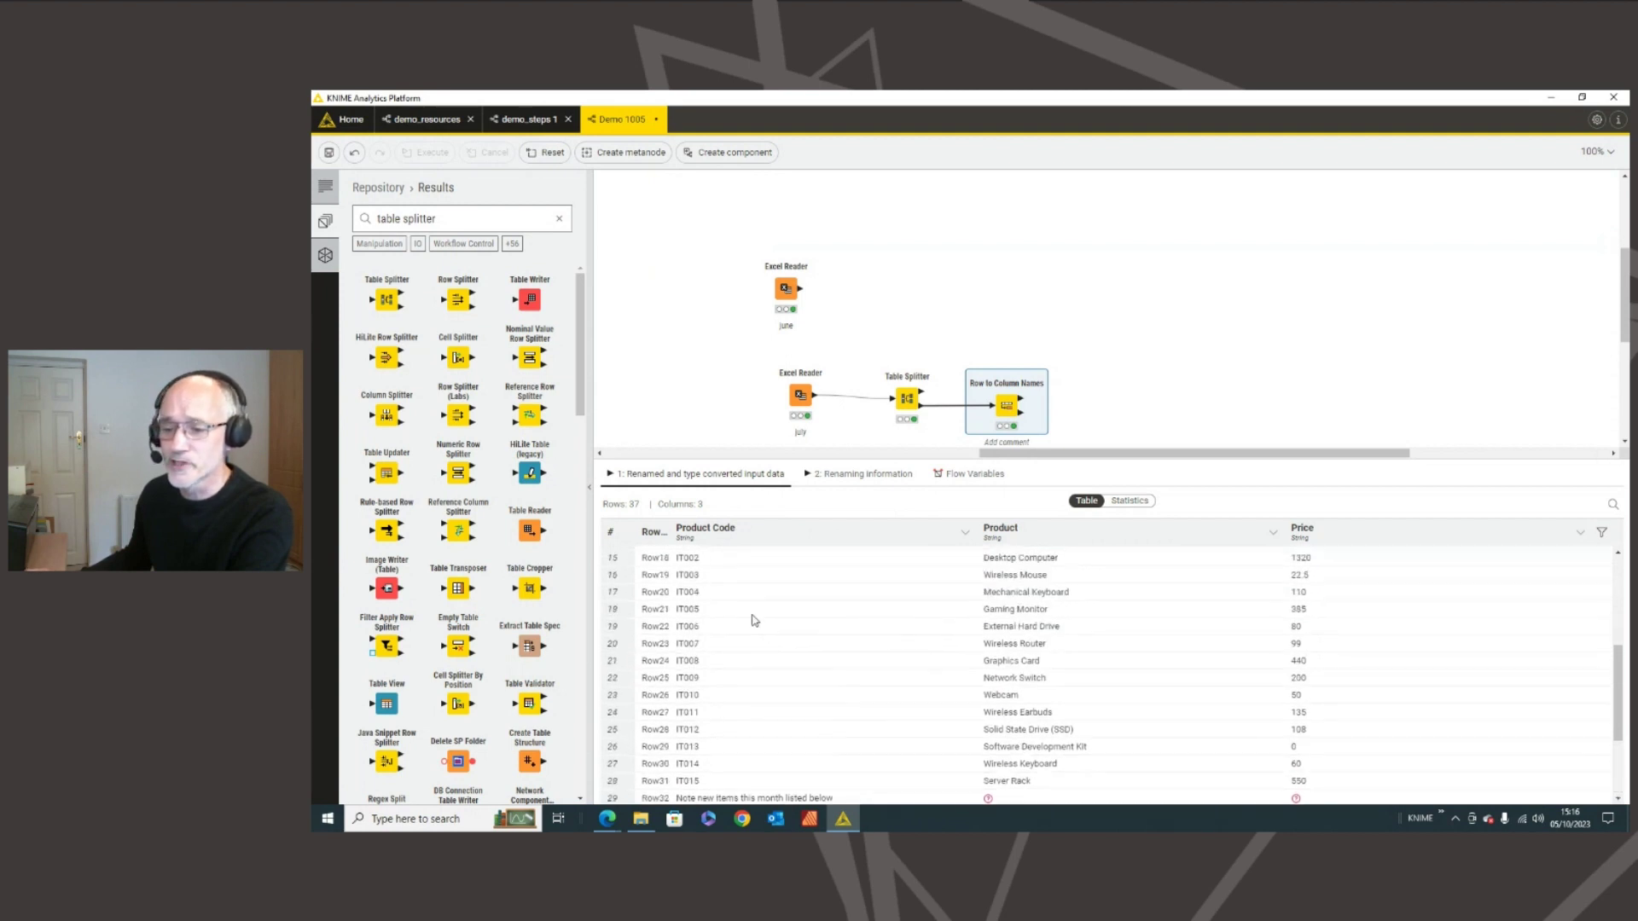
pyautogui.scroll(1, 708, 626)
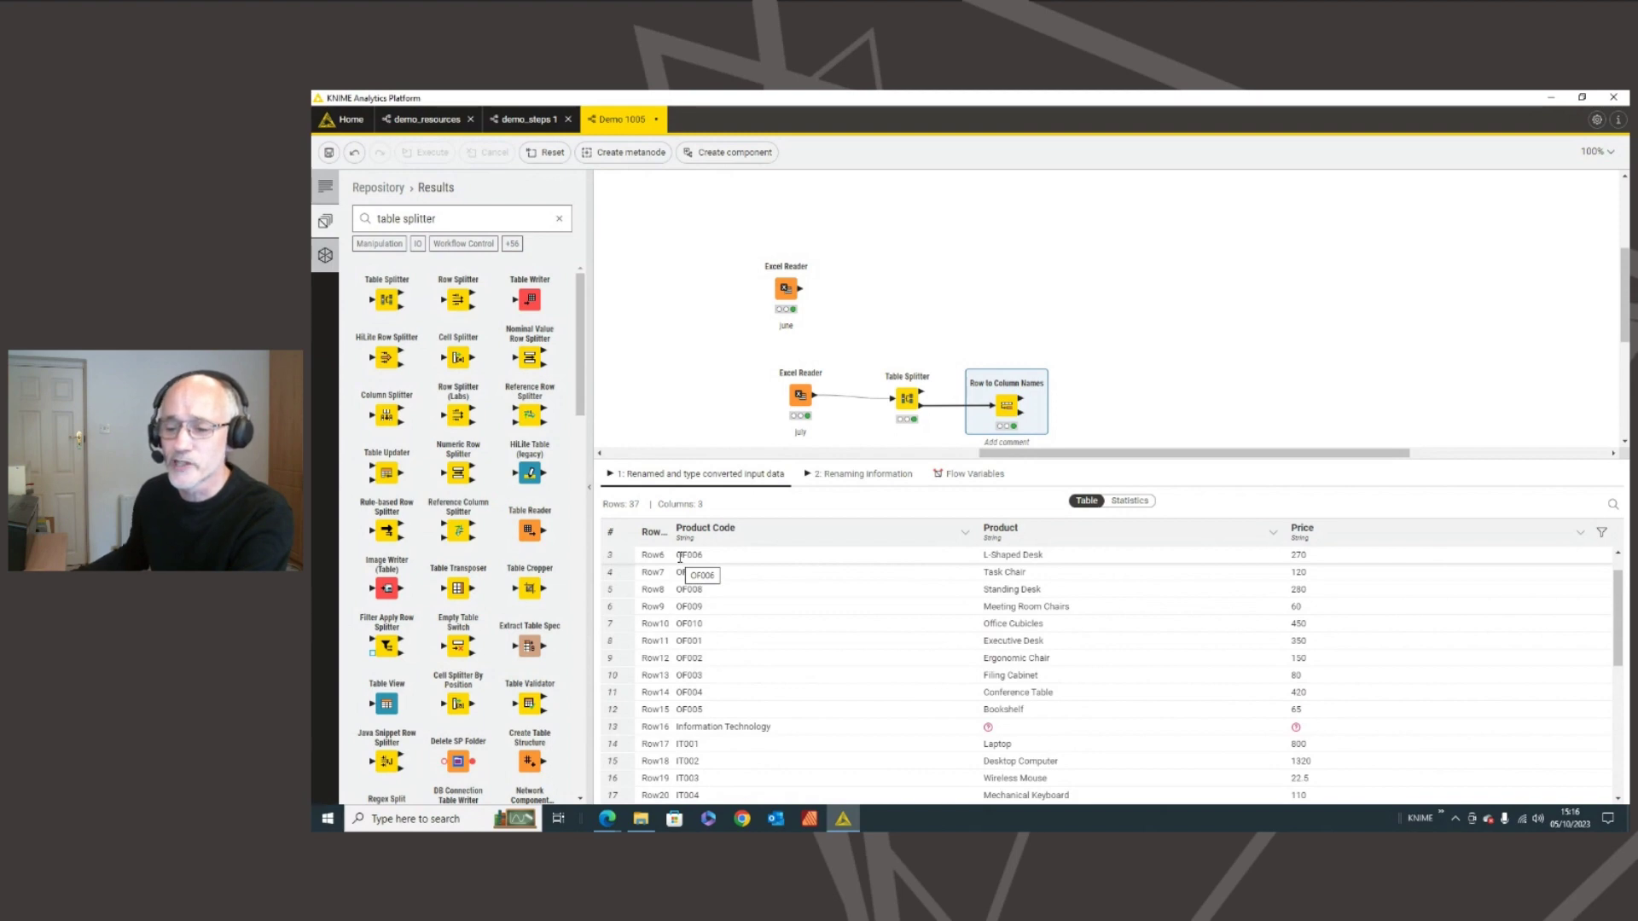
# - Nudge the Table Splitter and Row to Column Names nodes into line with the july reader and show the latter's output
pyautogui.moveTo(913, 408)
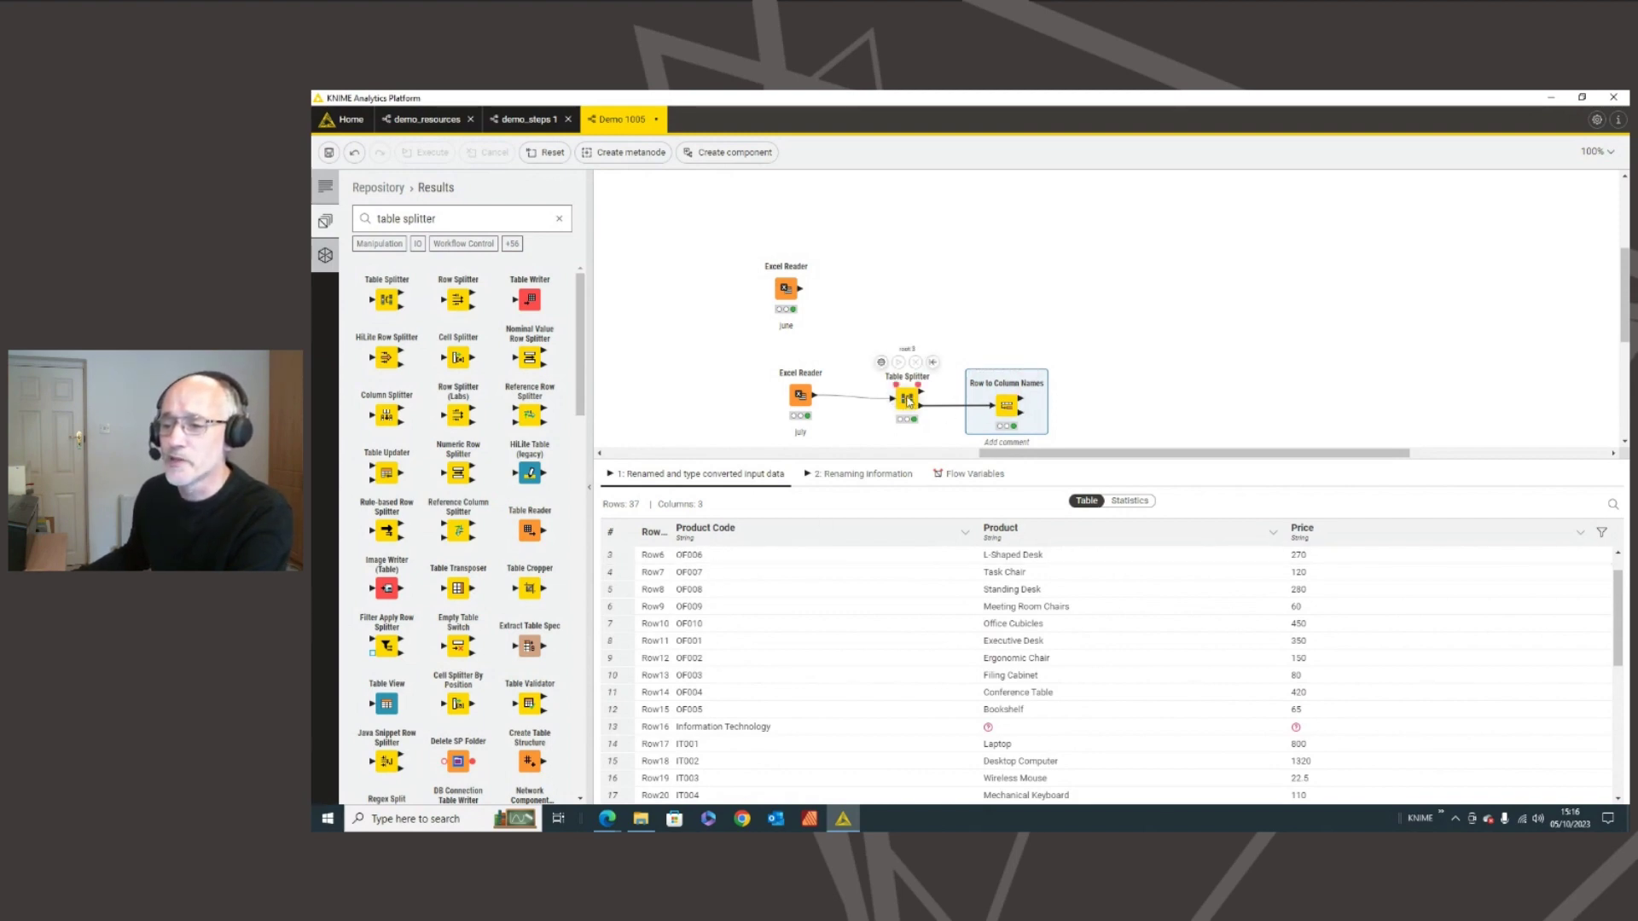
pyautogui.moveTo(907, 400); pyautogui.dragTo(903, 396)
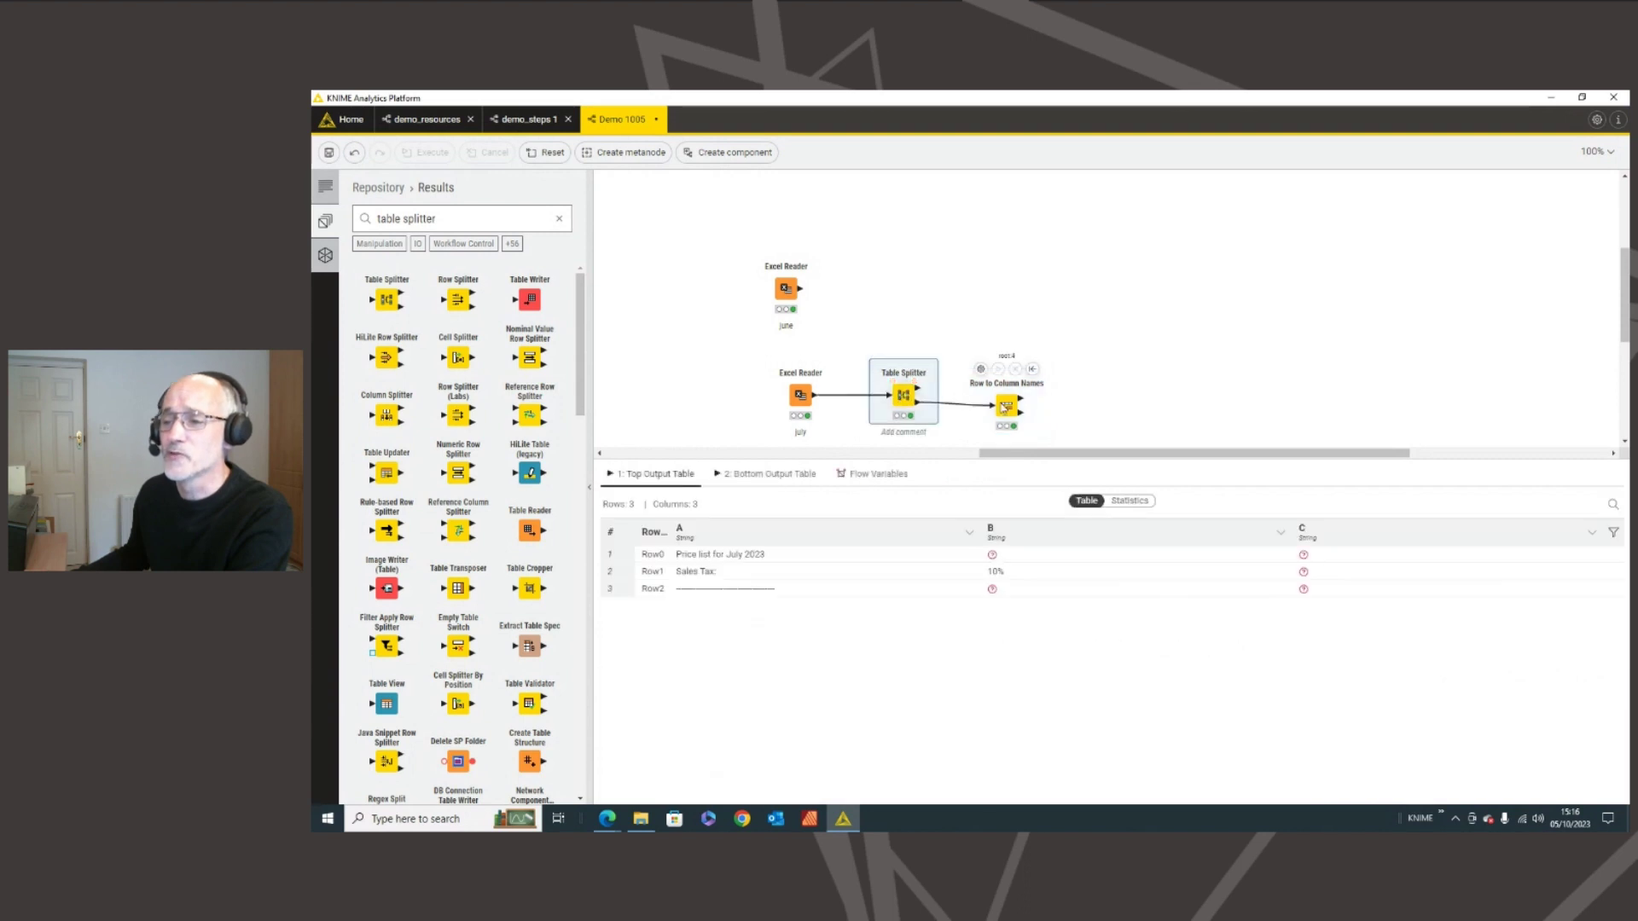
pyautogui.click(1007, 406)
pyautogui.press('F7')
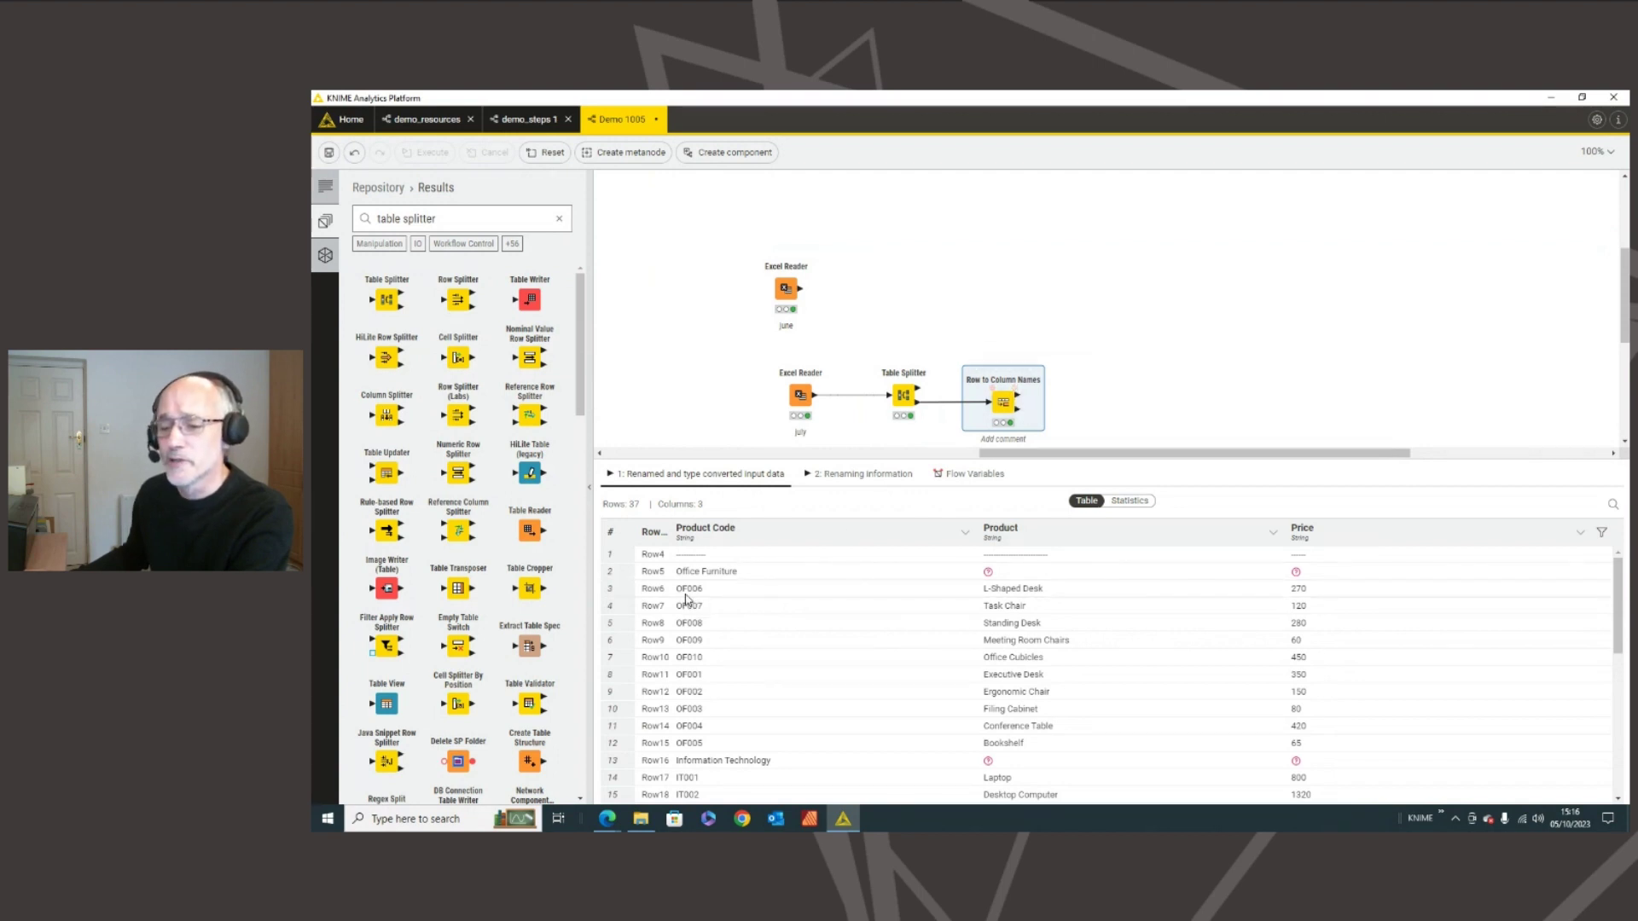
# - Add a Row Splitter node connected to the top output of Row to Column Names
pyautogui.moveTo(1020, 397)
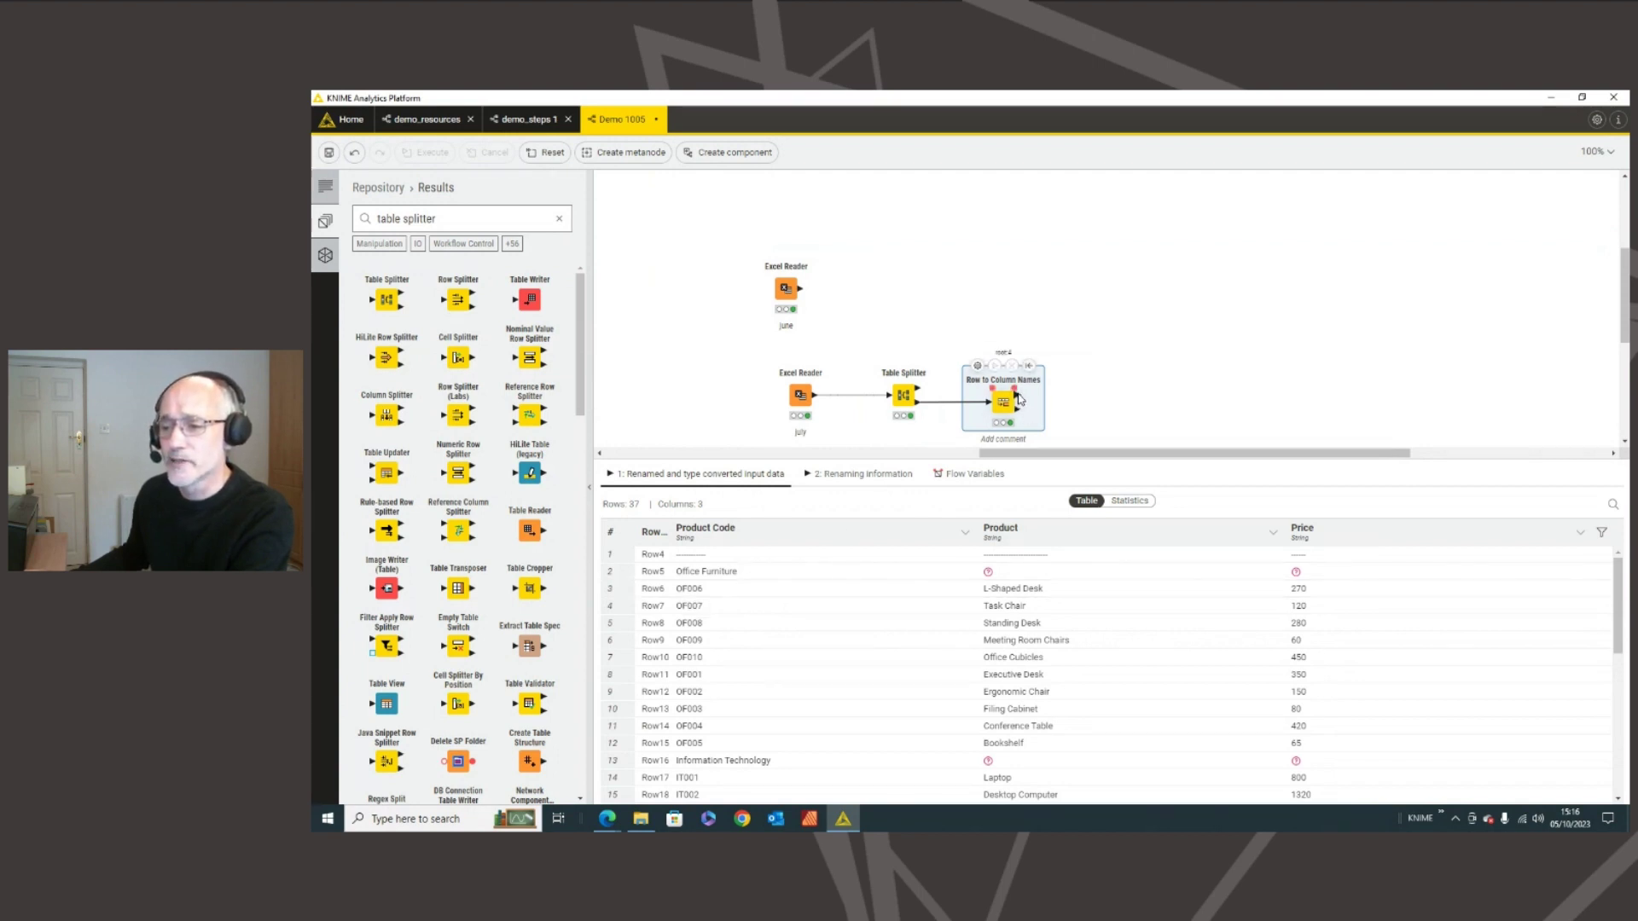
pyautogui.moveTo(1017, 396); pyautogui.dragTo(1101, 401)
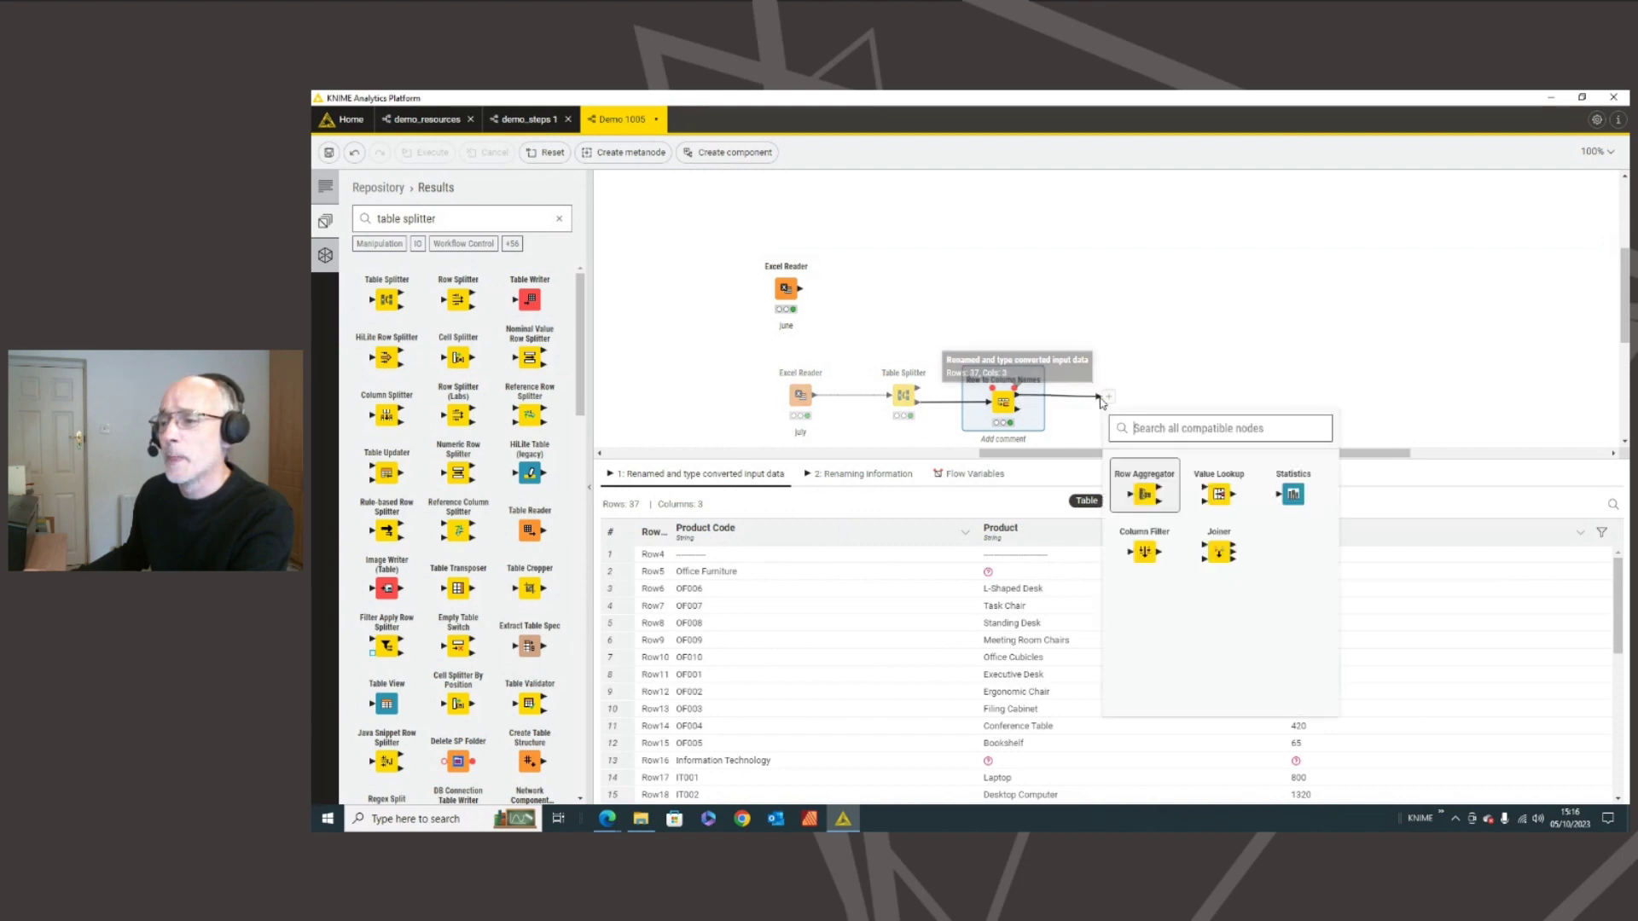
pyautogui.write('row splitter')
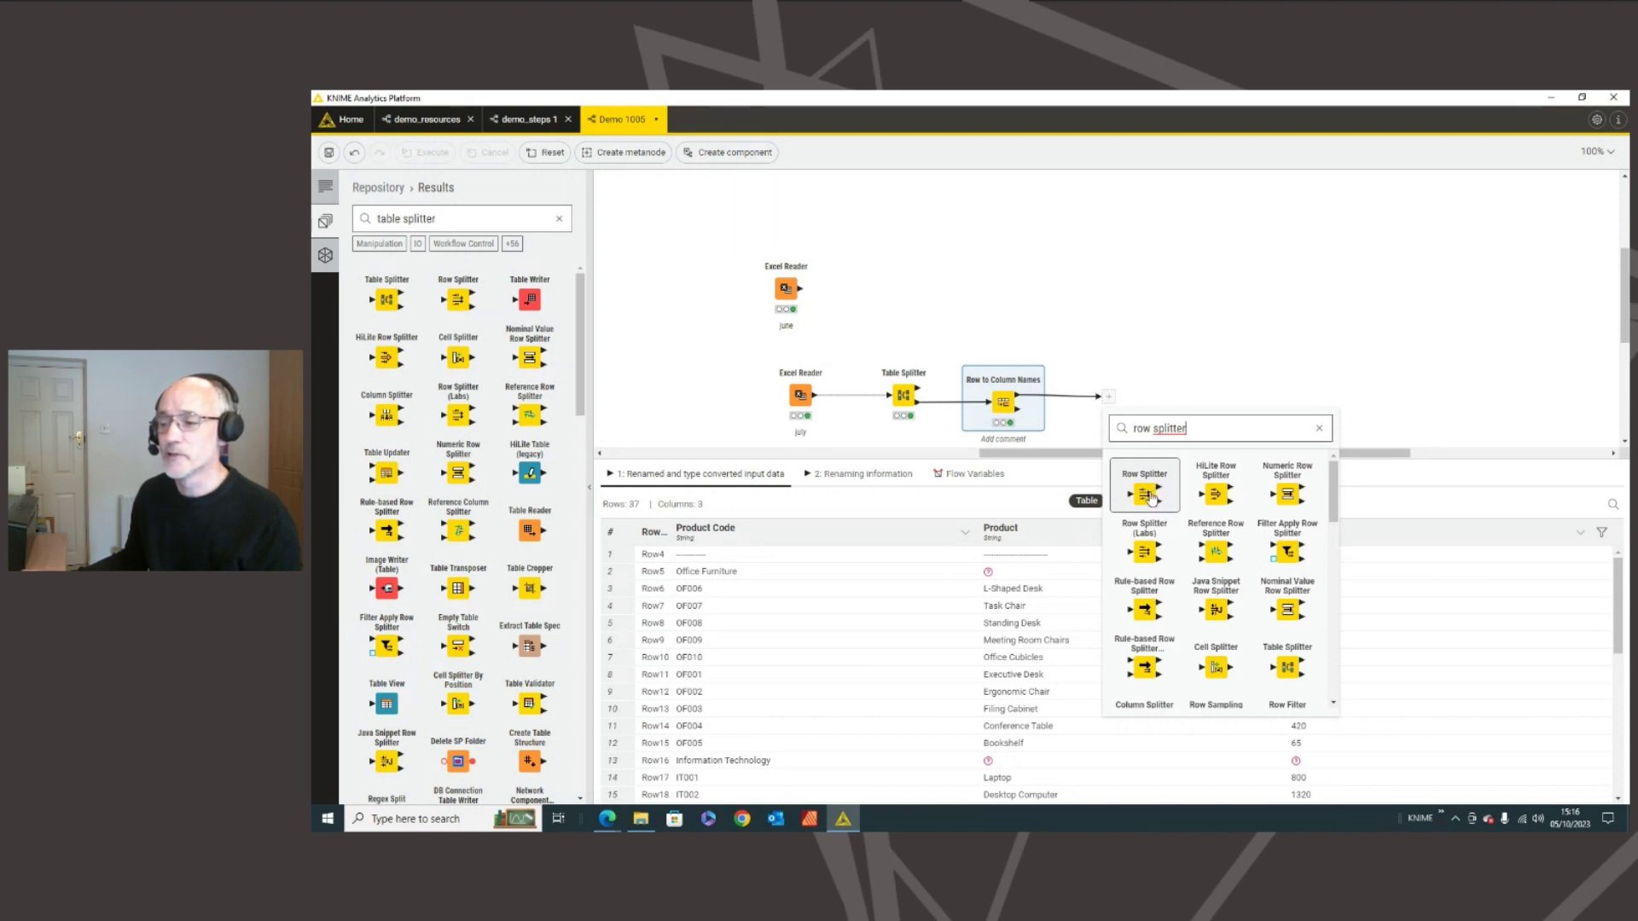
pyautogui.click(1148, 494)
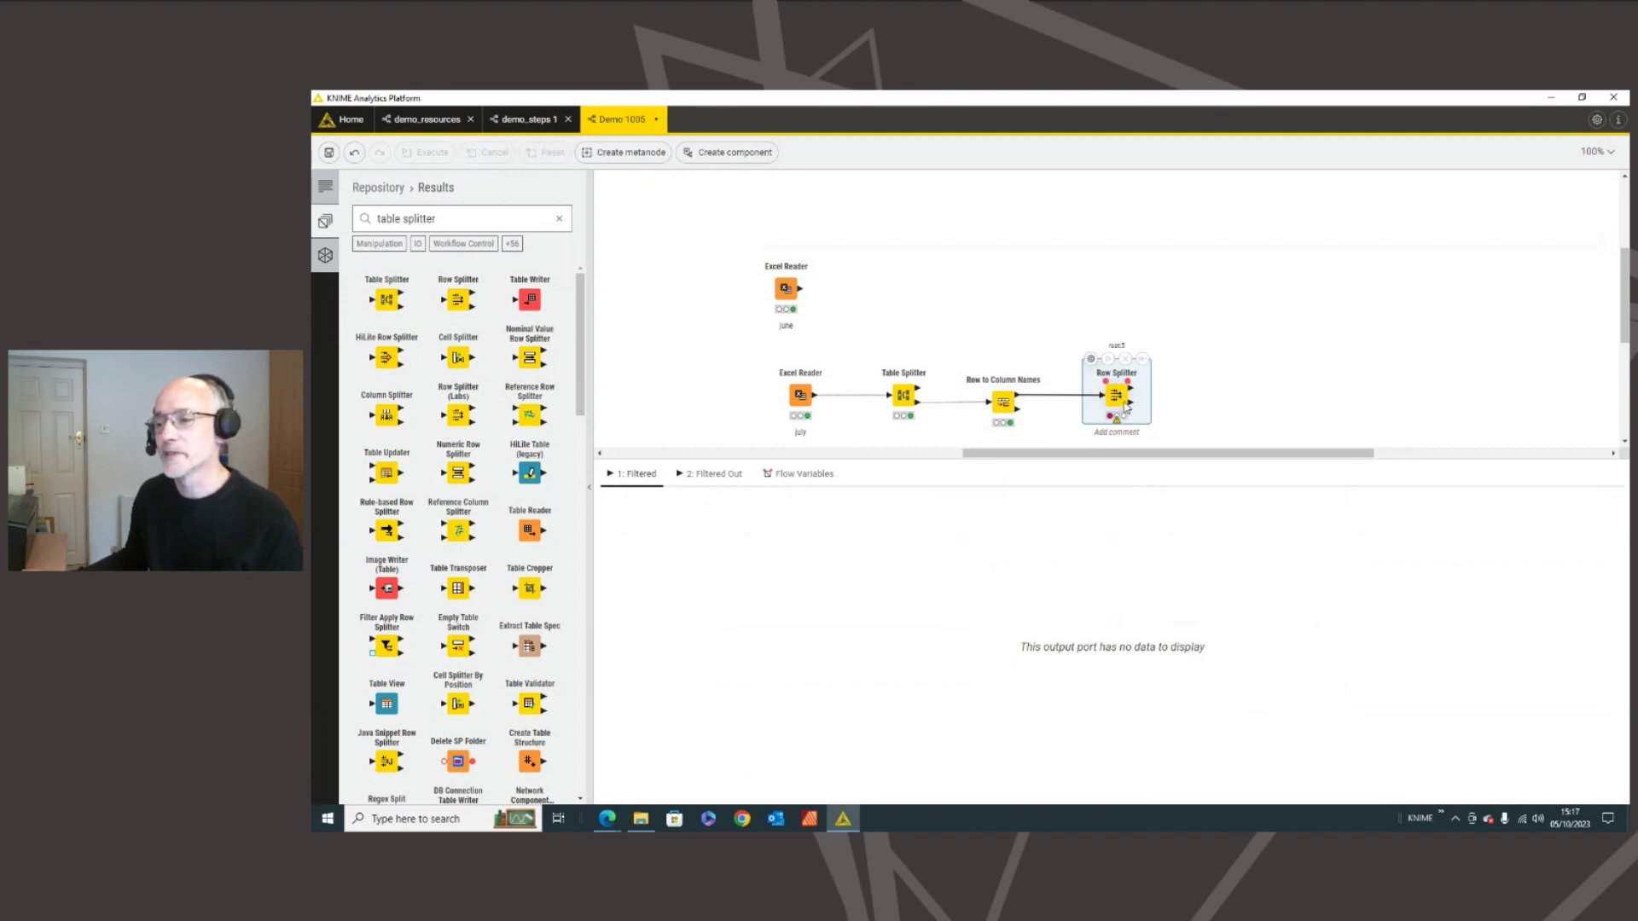
# - Configure the Row Splitter to test the Product Code column using pattern matching with a regular expression
pyautogui.click(1091, 359)
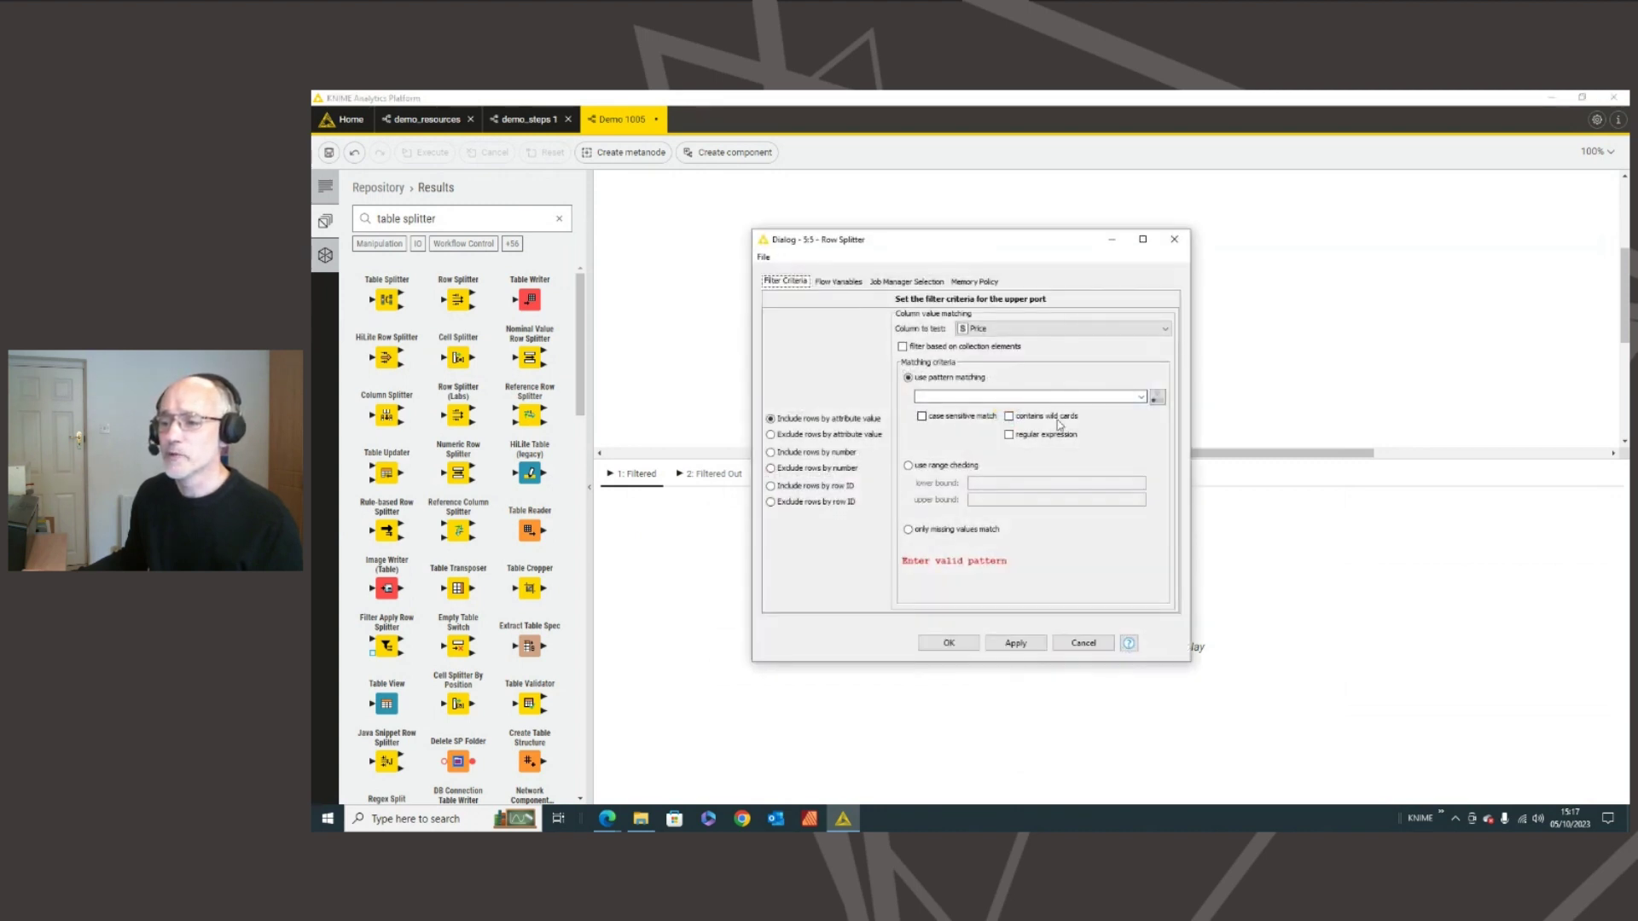
pyautogui.click(988, 331)
pyautogui.click(994, 345)
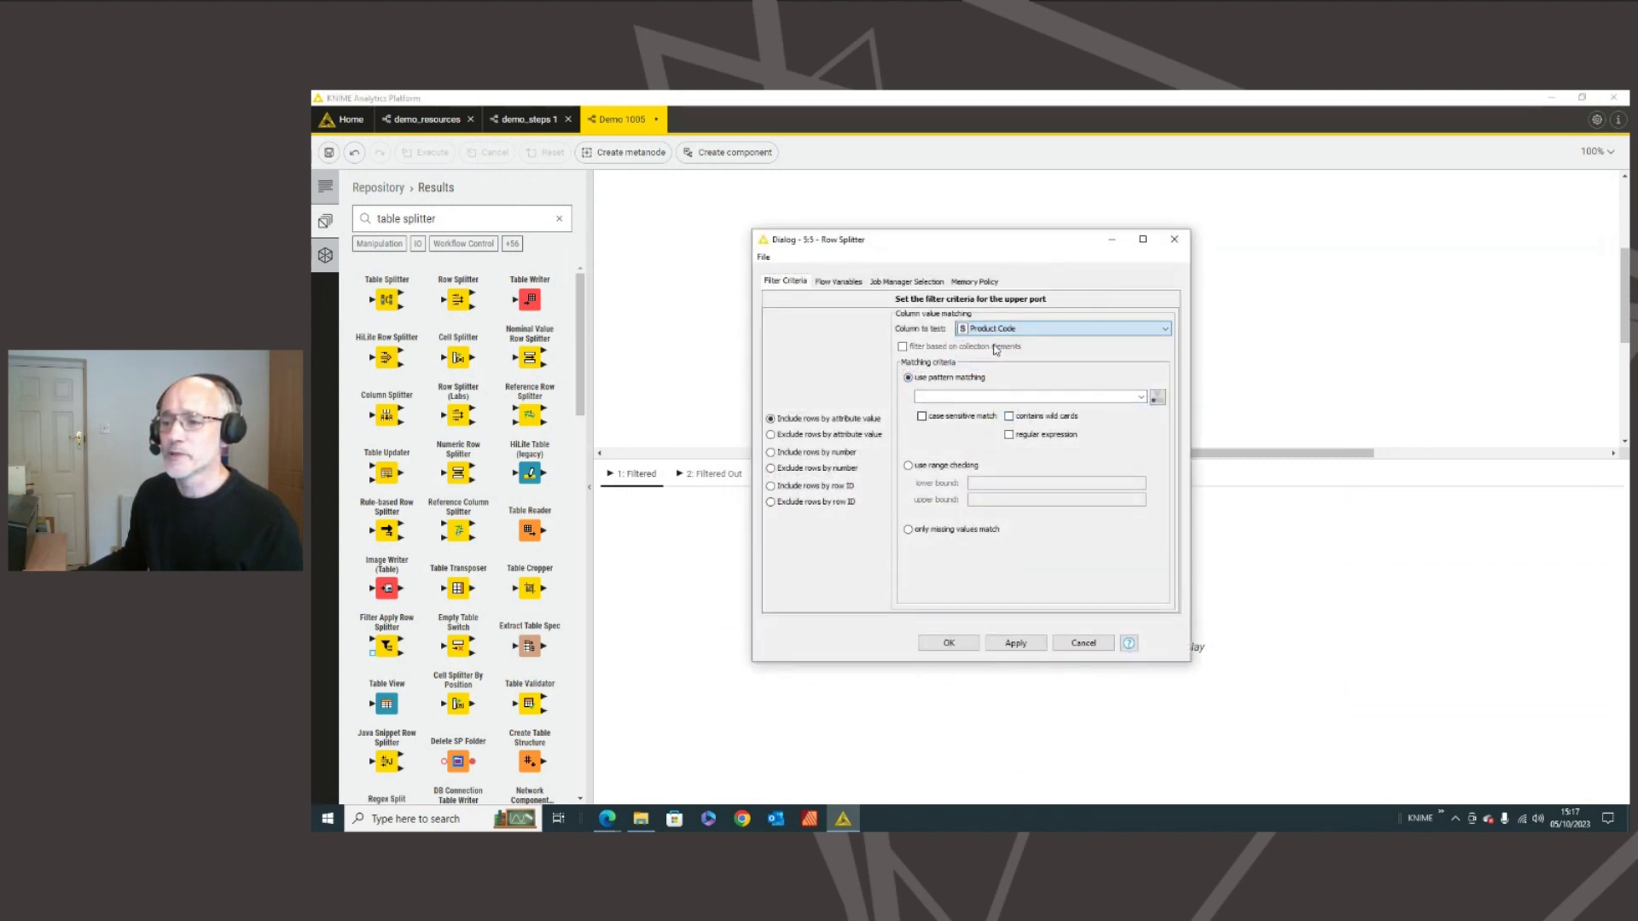
pyautogui.moveTo(1002, 243); pyautogui.dragTo(1168, 308)
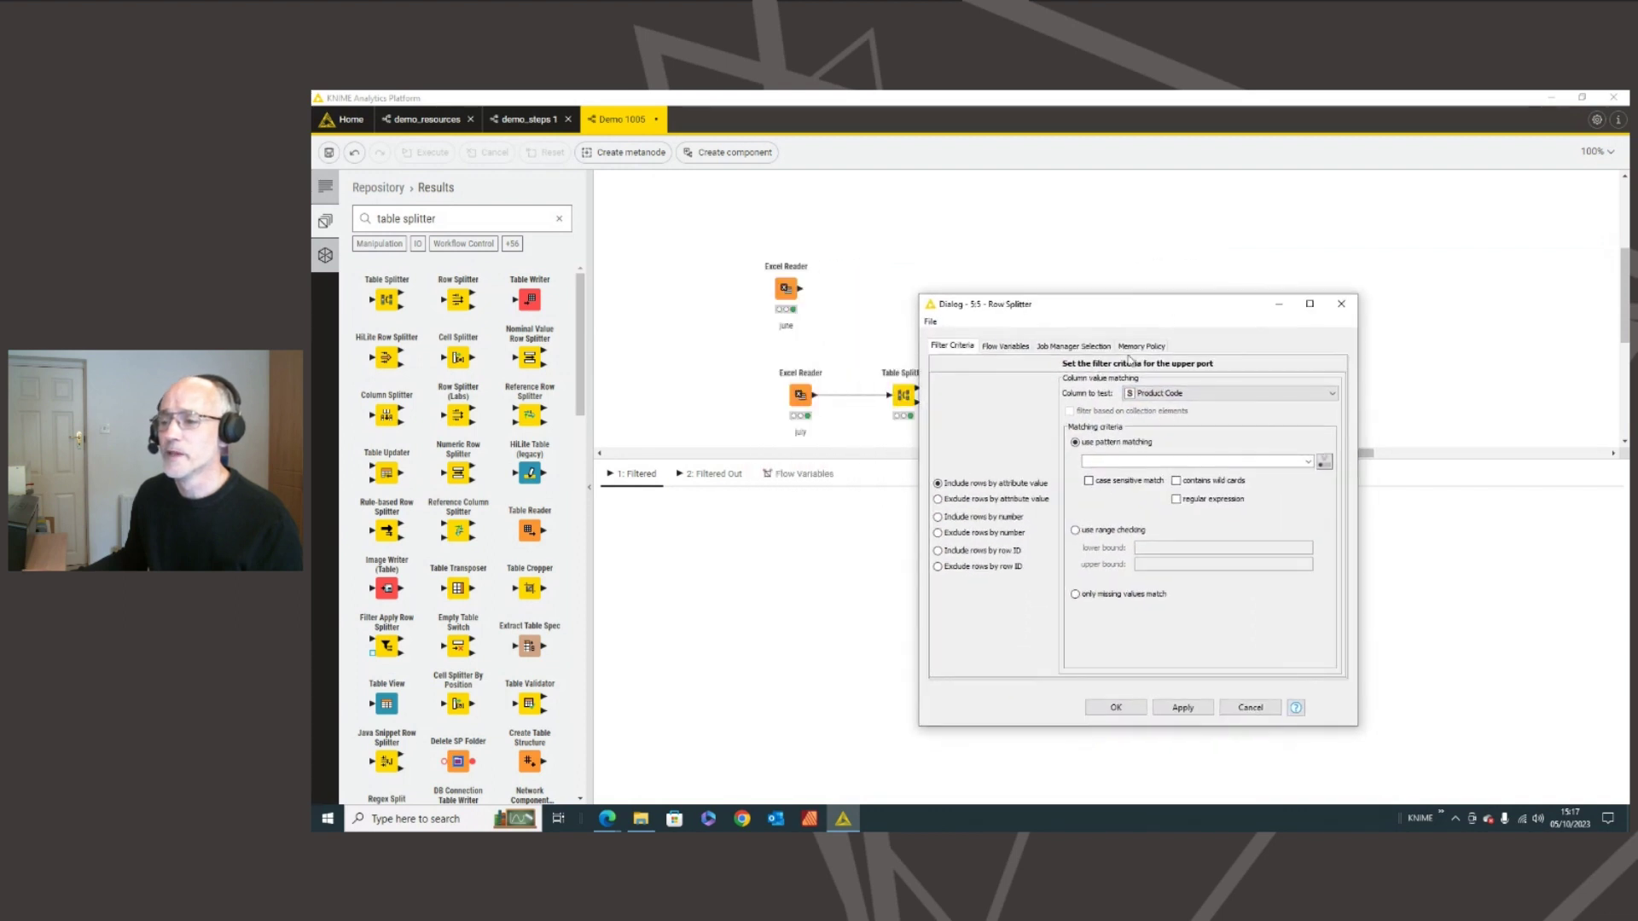
pyautogui.click(1177, 499)
pyautogui.click(1114, 461)
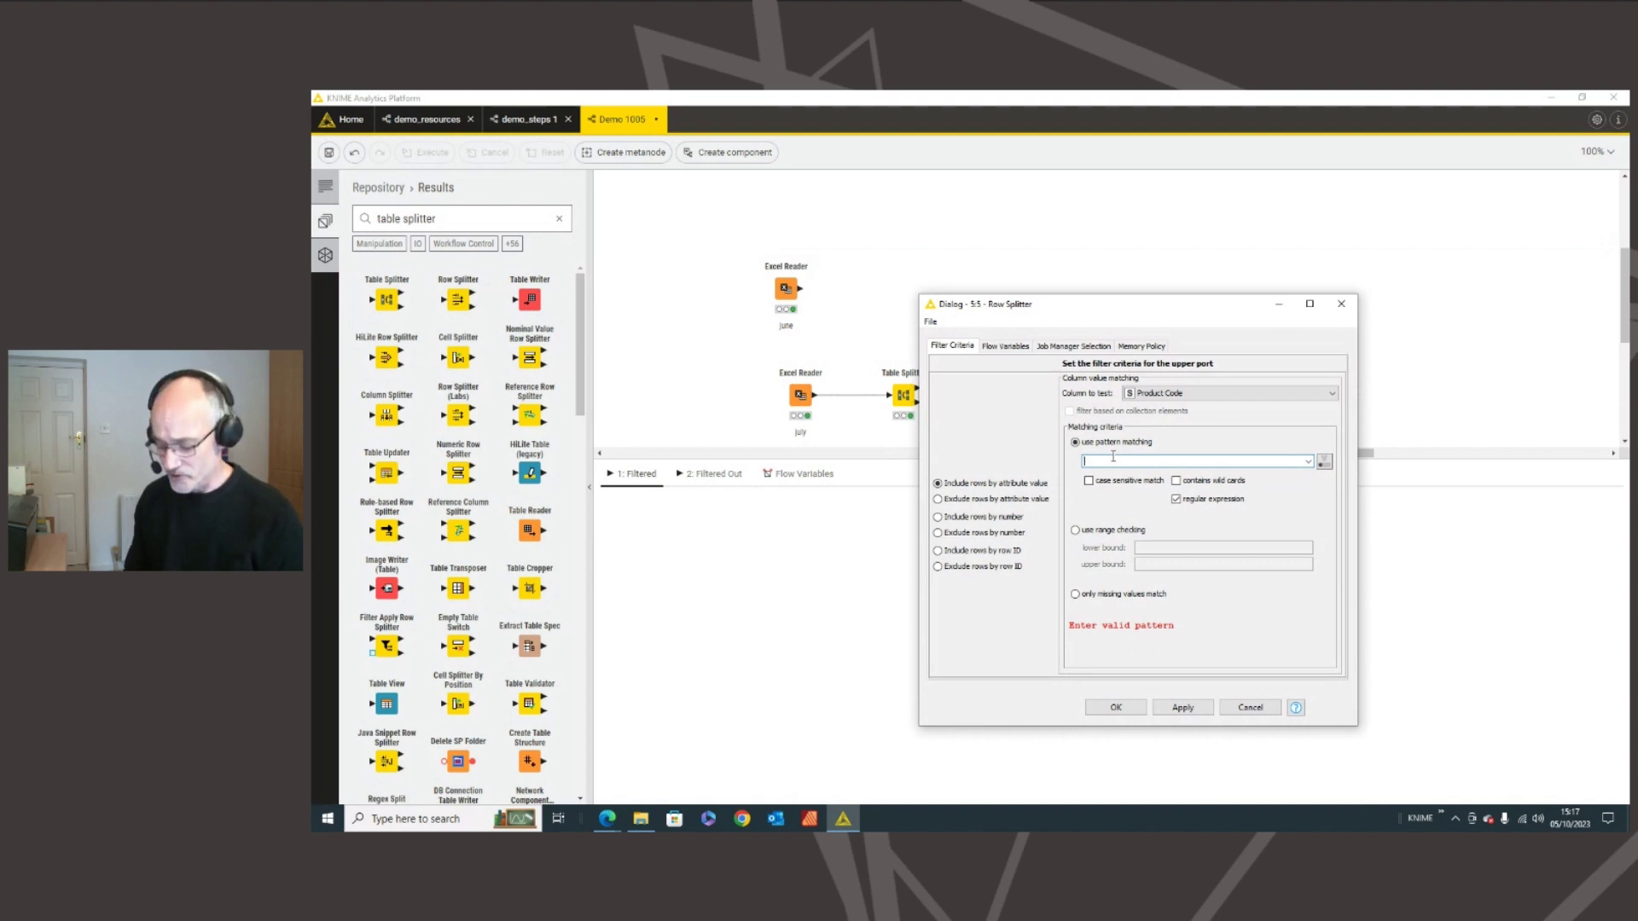
# - Set the Row Splitter's matching pattern to [A-Z]{2}[0-9]+, accept the settings and execute the node
pyautogui.write('[A-Z]')
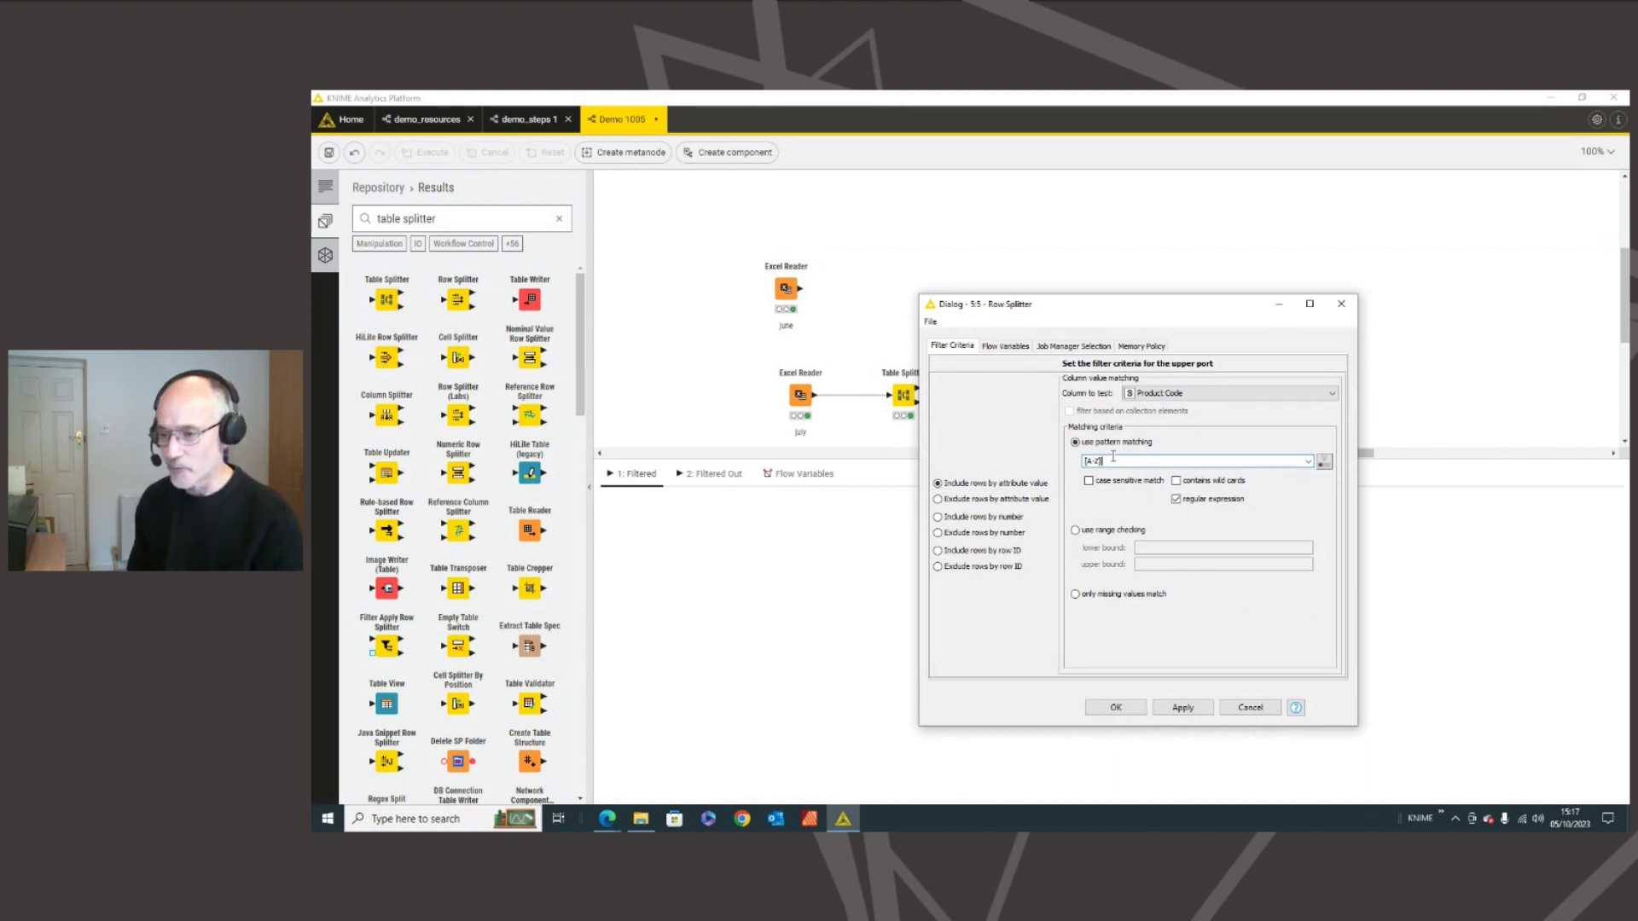
pyautogui.write('{2}')
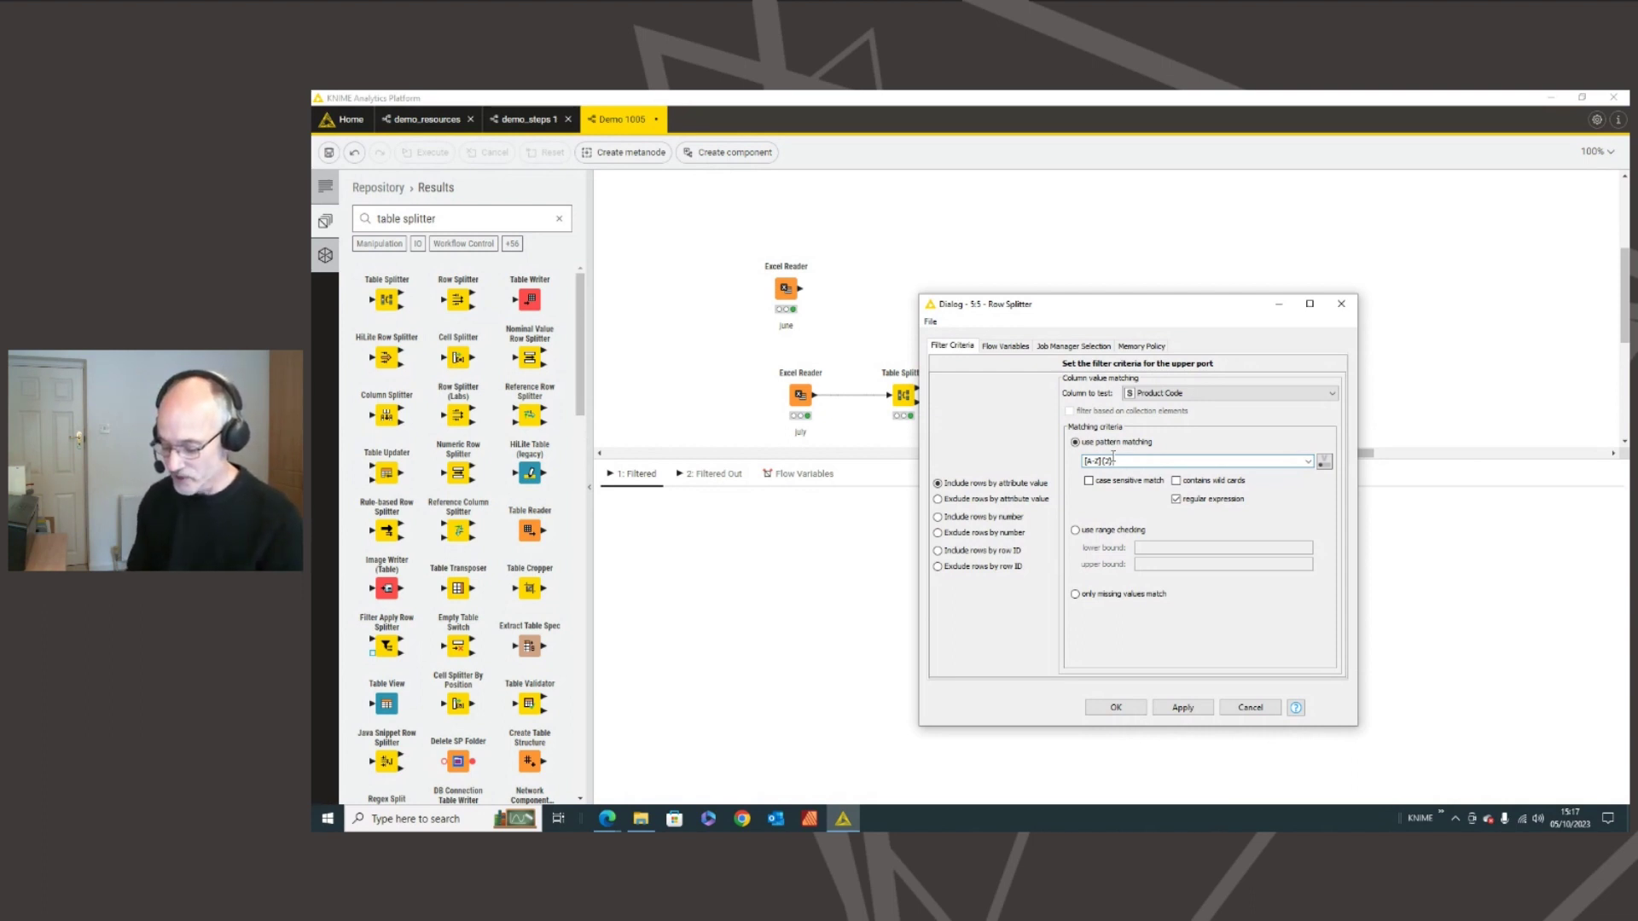
pyautogui.write('[0-9]')
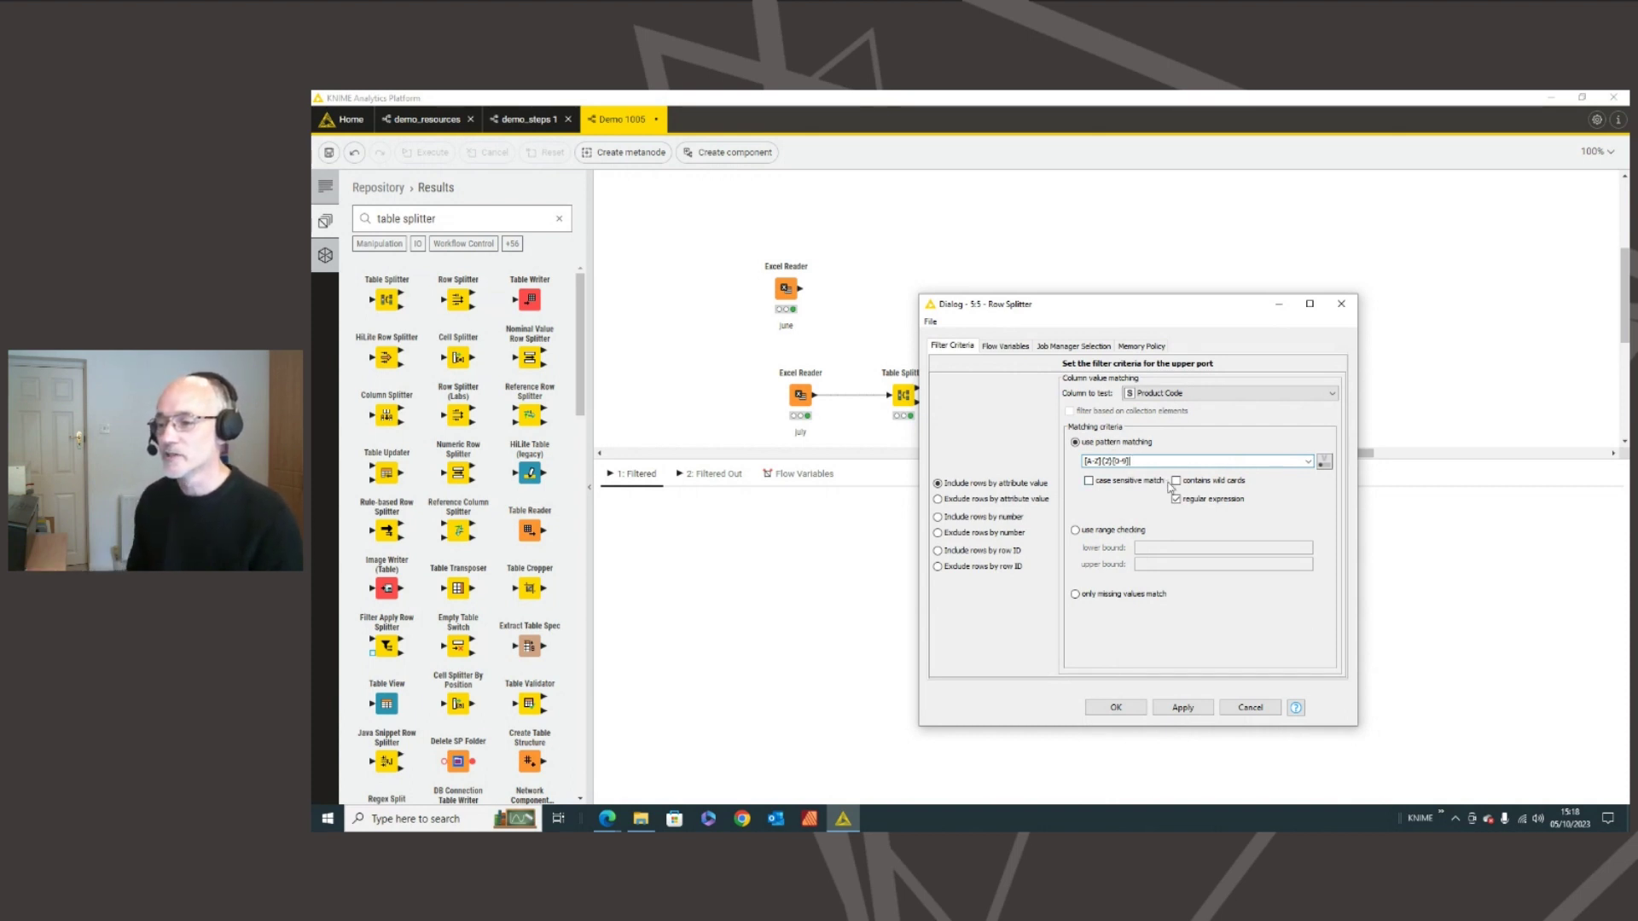
pyautogui.write('{')
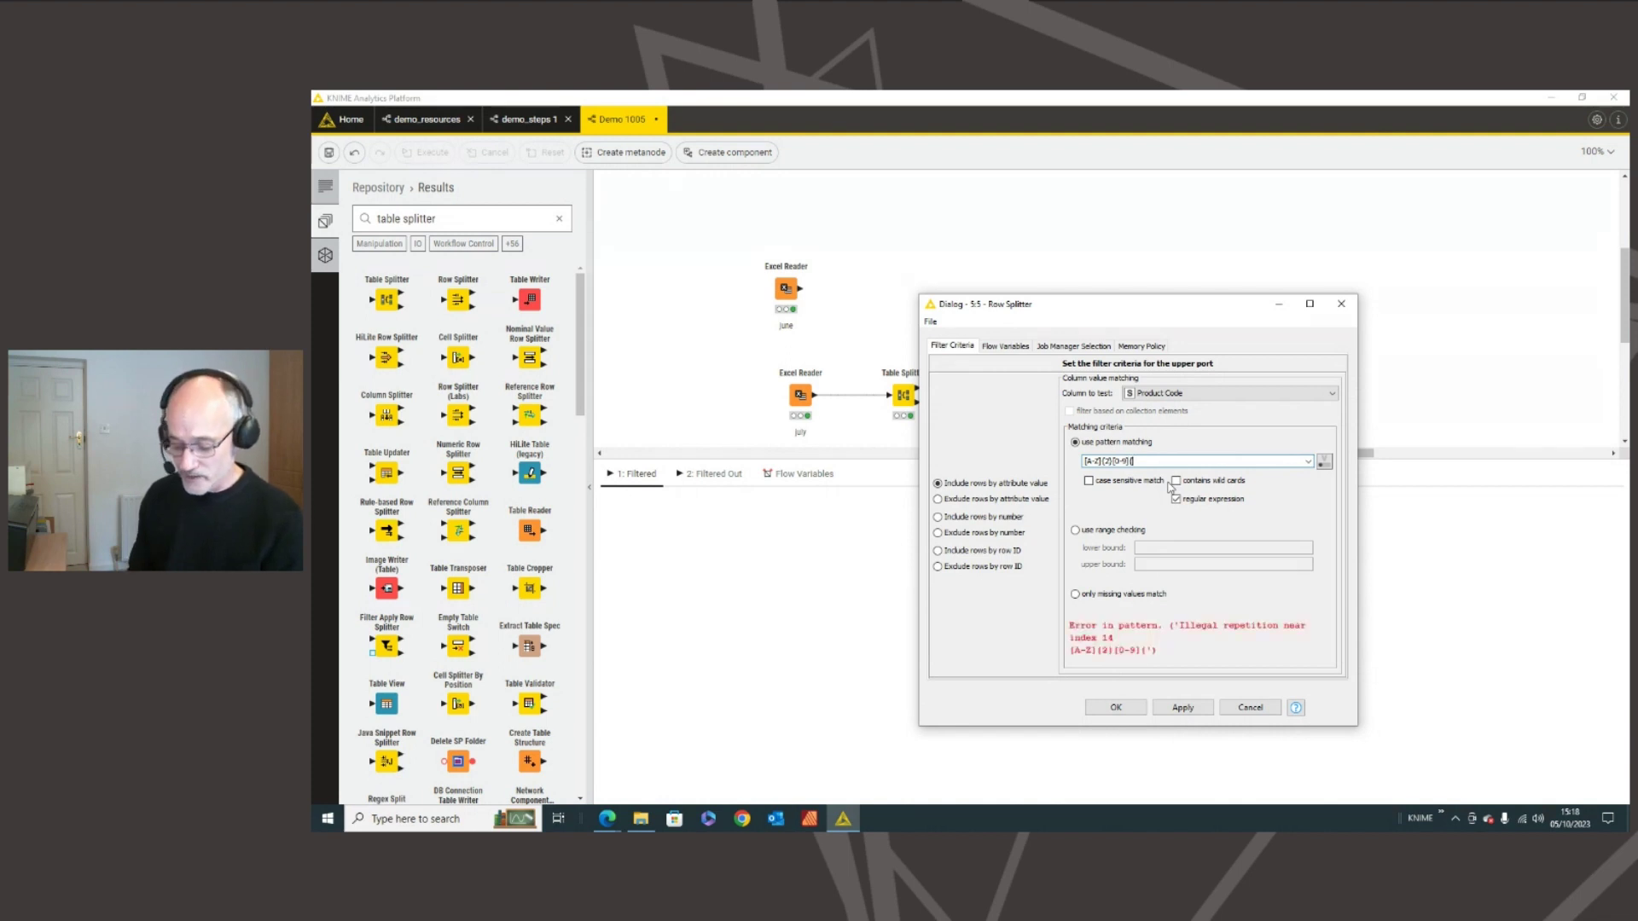
pyautogui.write('3}')
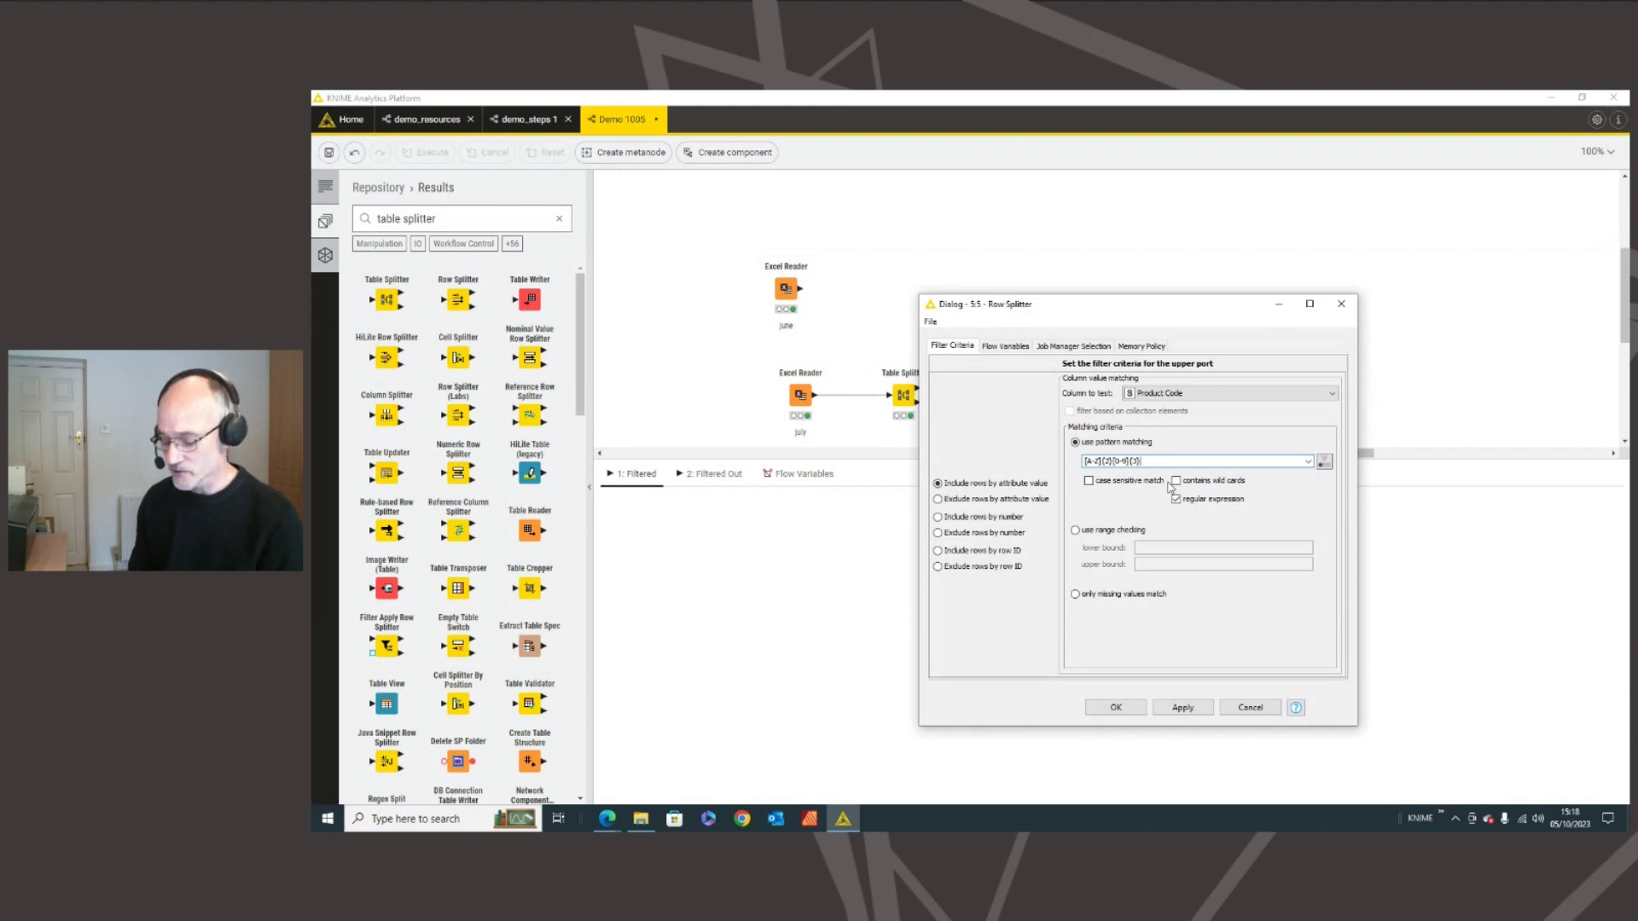
pyautogui.press('BackSpace')
pyautogui.press('BackSpace')
pyautogui.press('BackSpace')
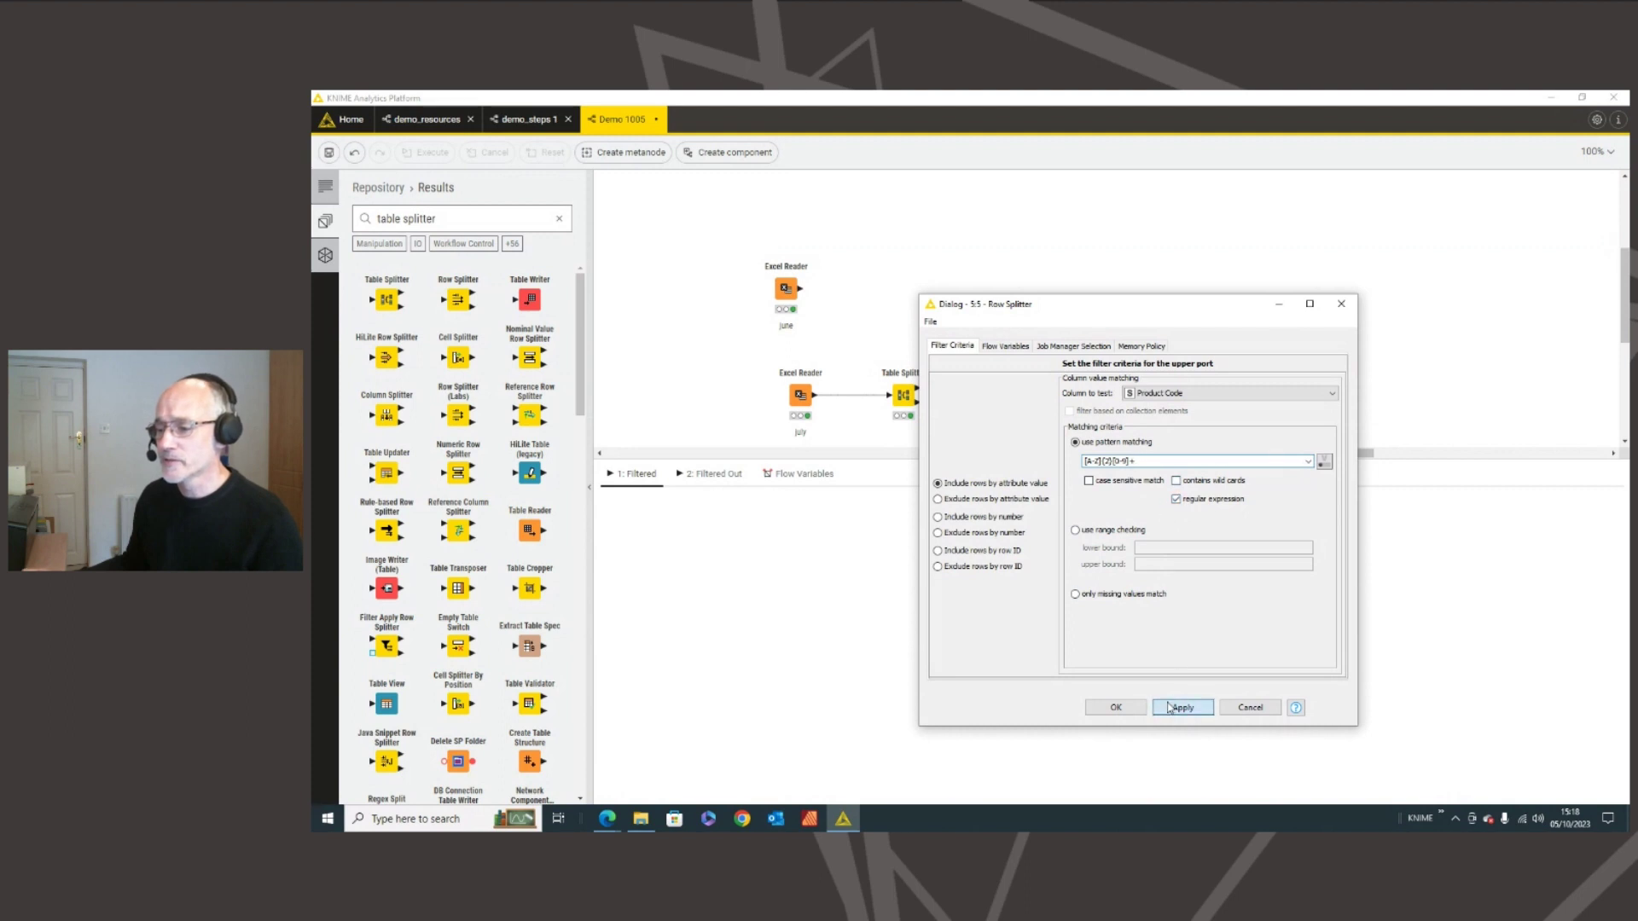
pyautogui.click(1127, 706)
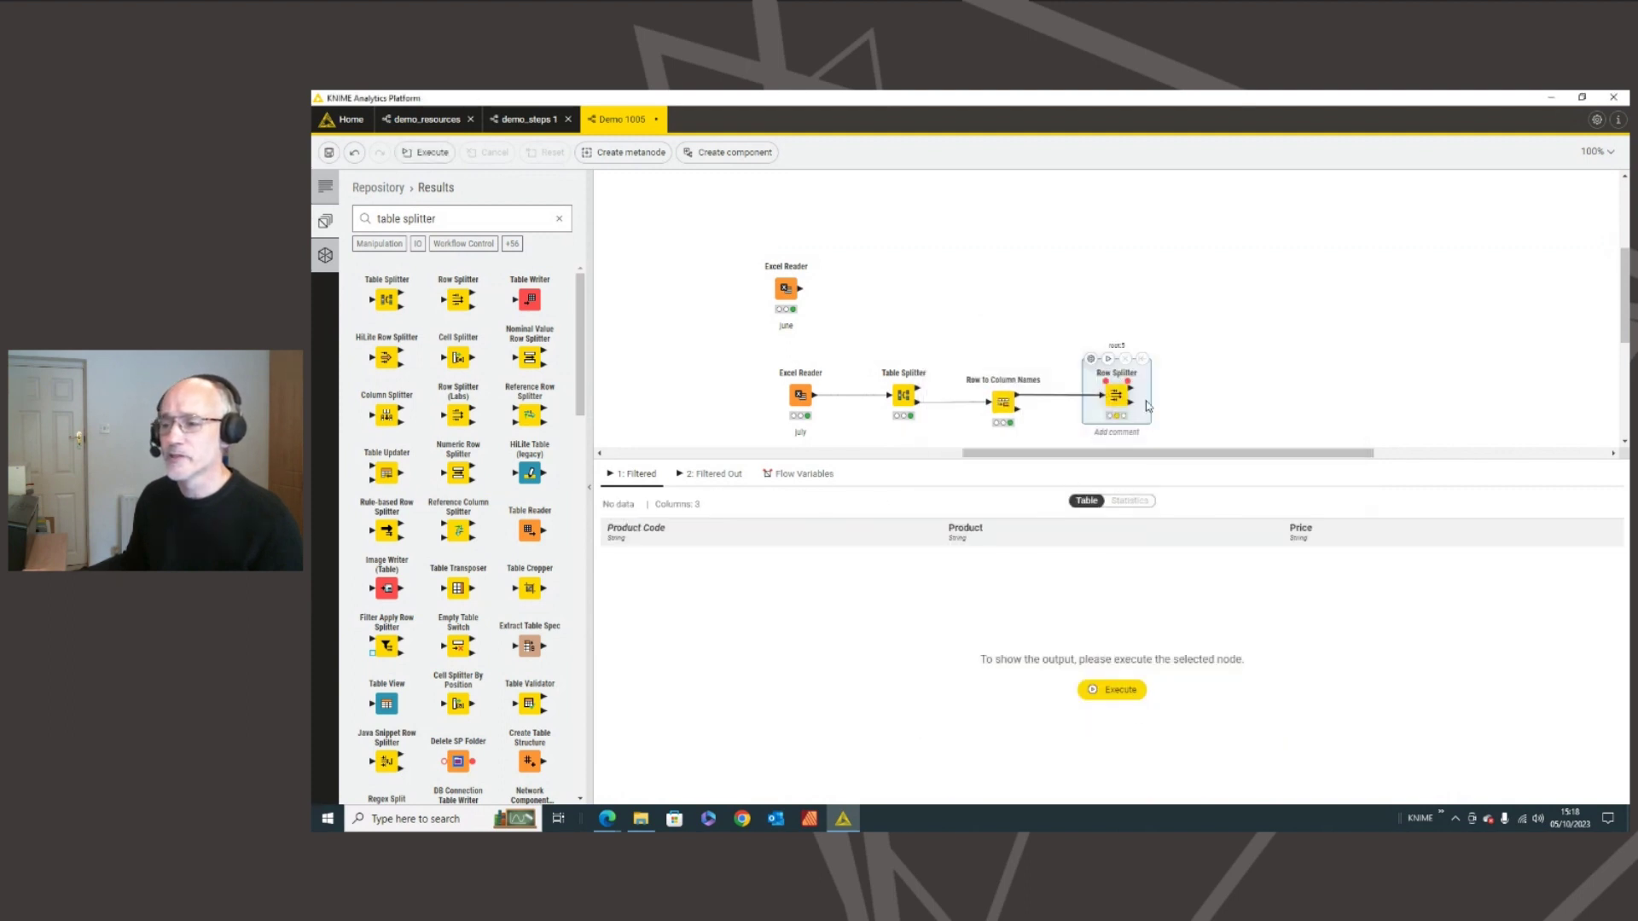
pyautogui.click(1109, 359)
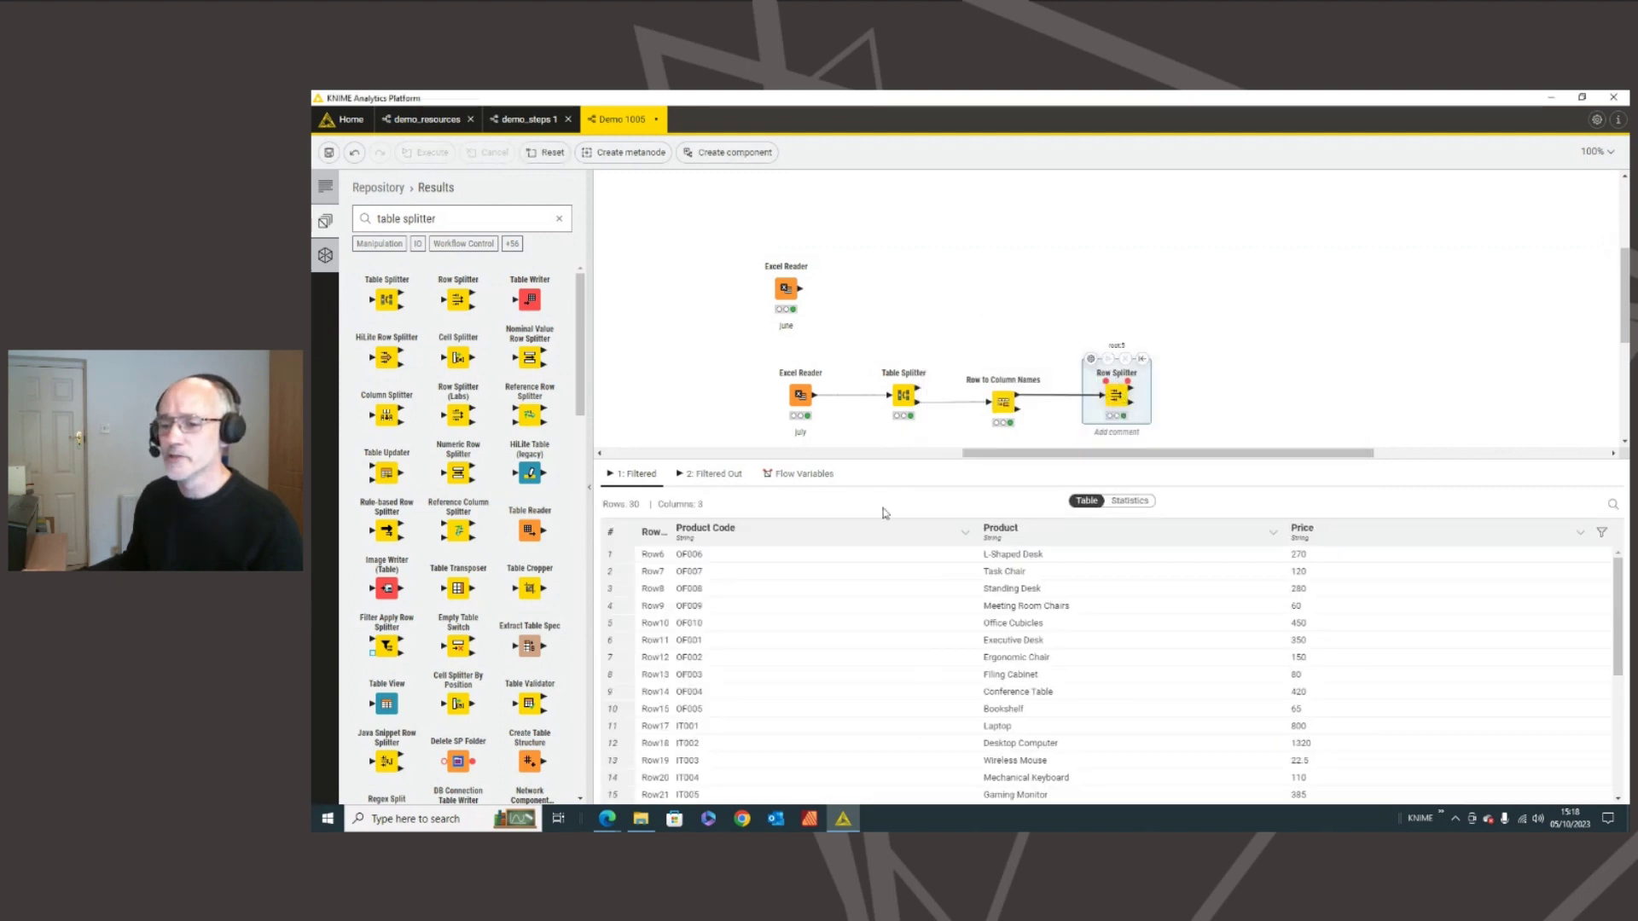
# - Check the Row Splitter's Filtered and Filtered Out tables for correctly separated product rows and inspect the Price column's type
pyautogui.scroll(-5, 698, 572)
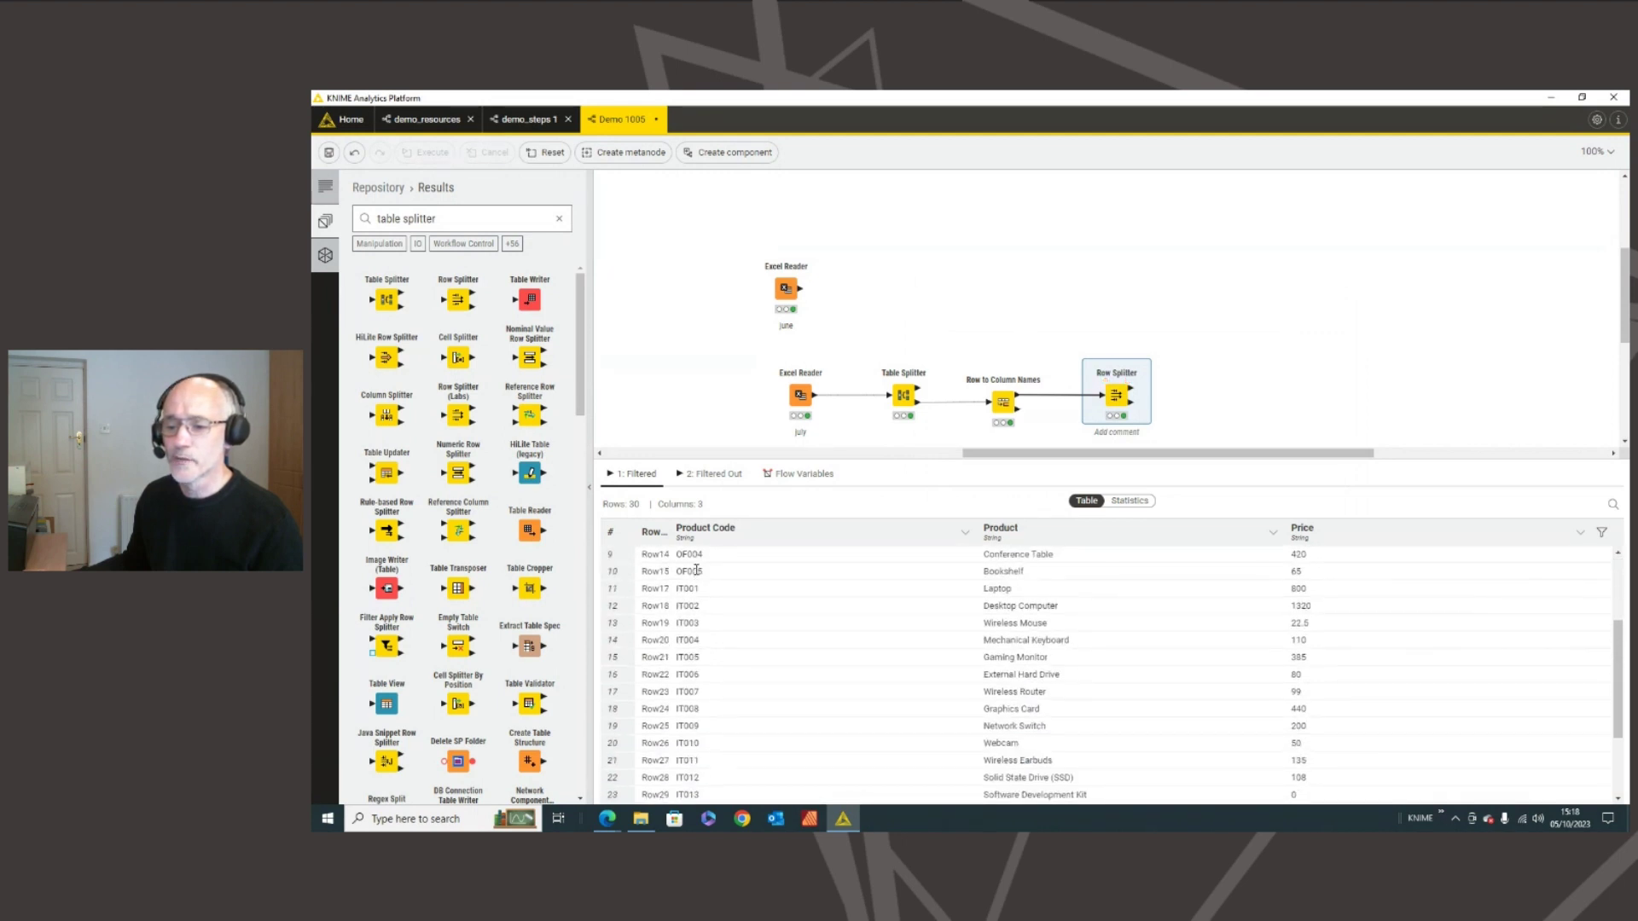
pyautogui.scroll(5, 688, 715)
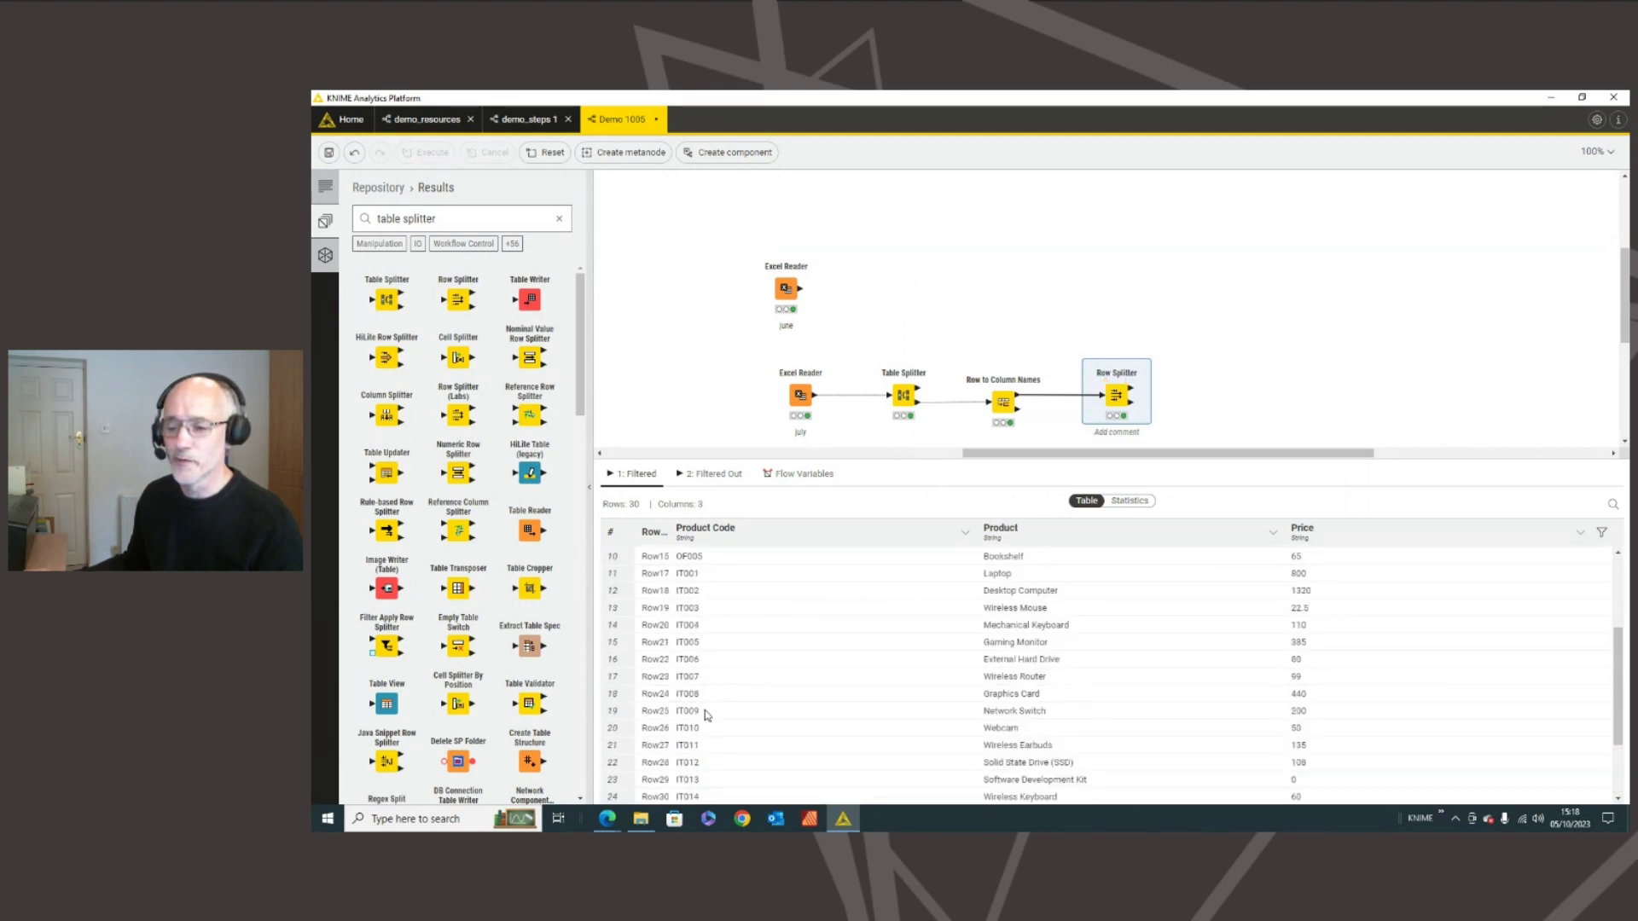
pyautogui.moveTo(1130, 405)
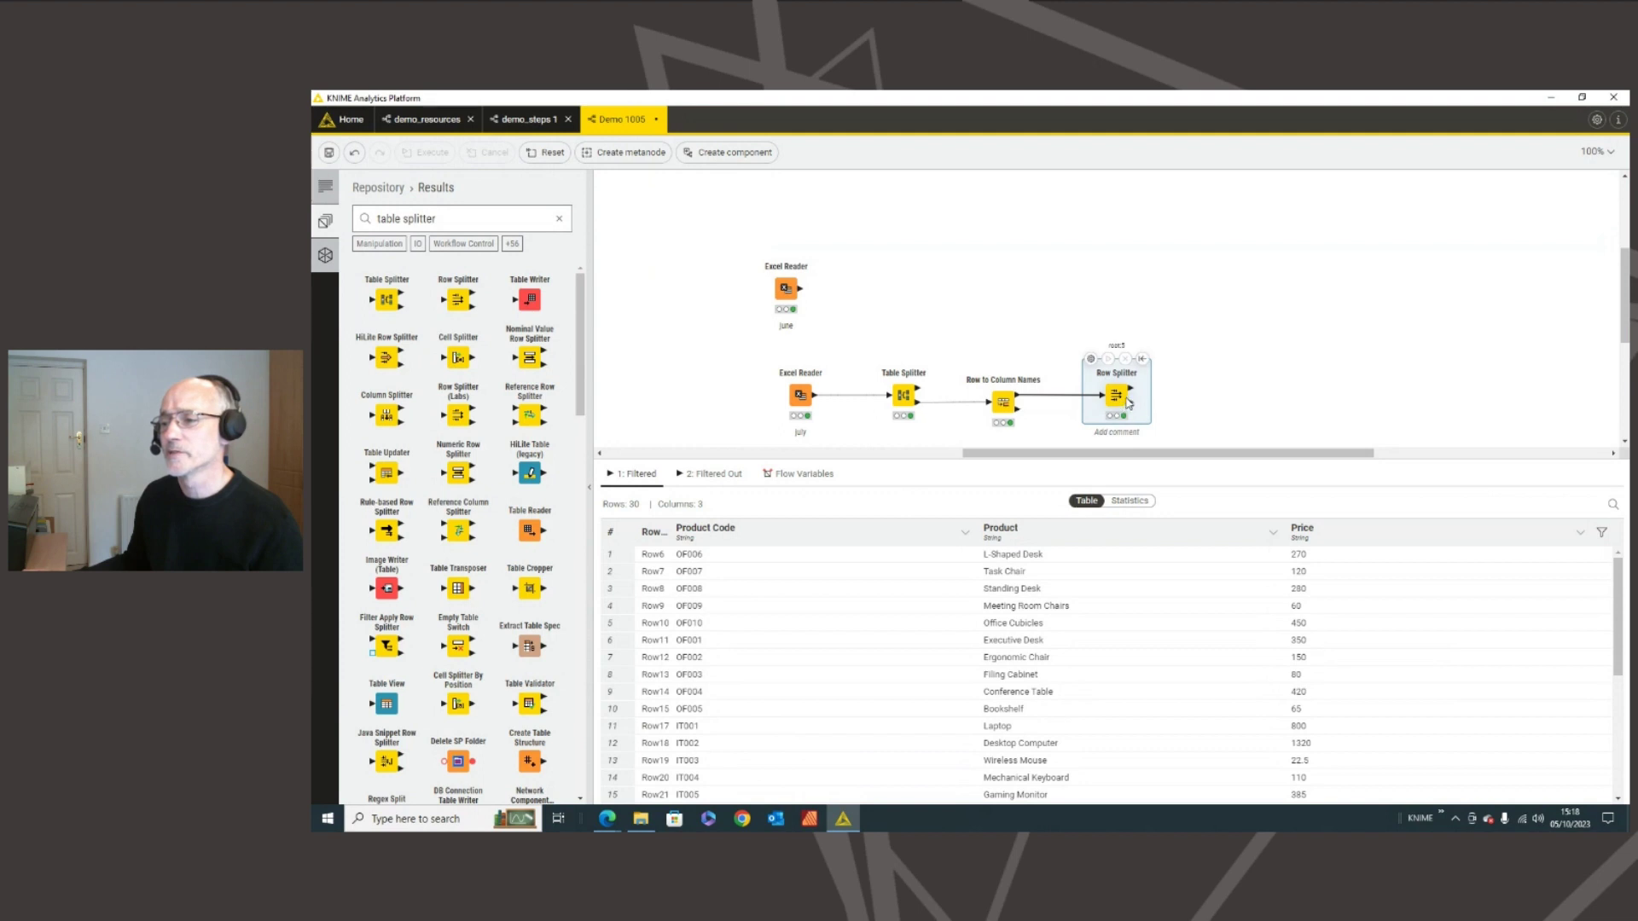
pyautogui.click(715, 475)
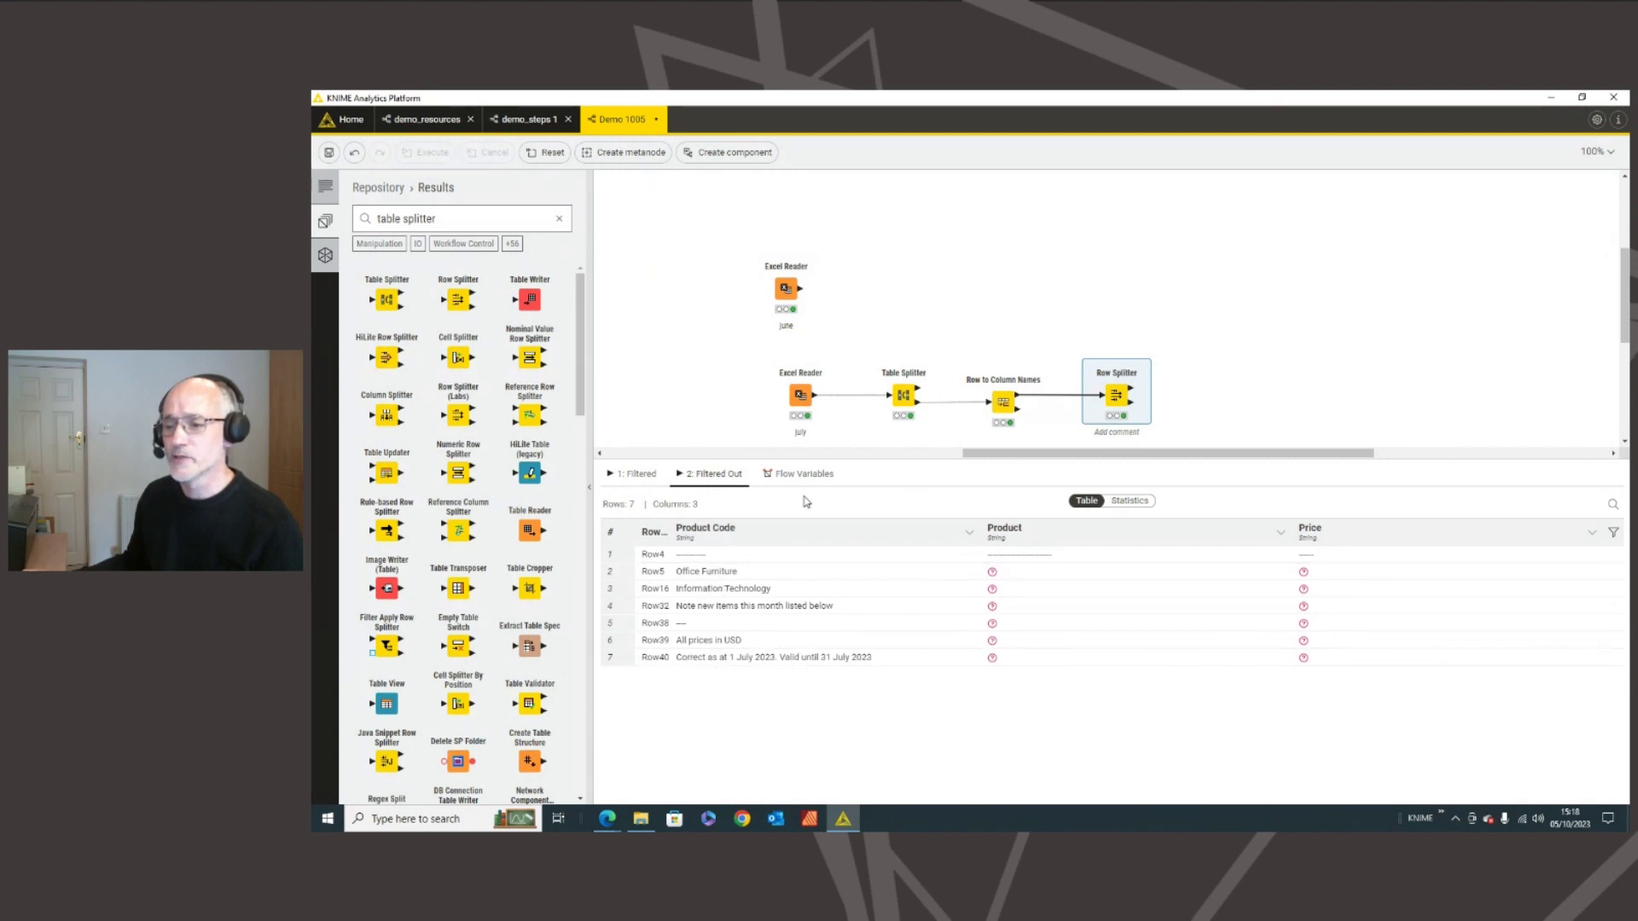
pyautogui.click(636, 473)
pyautogui.moveTo(1119, 397)
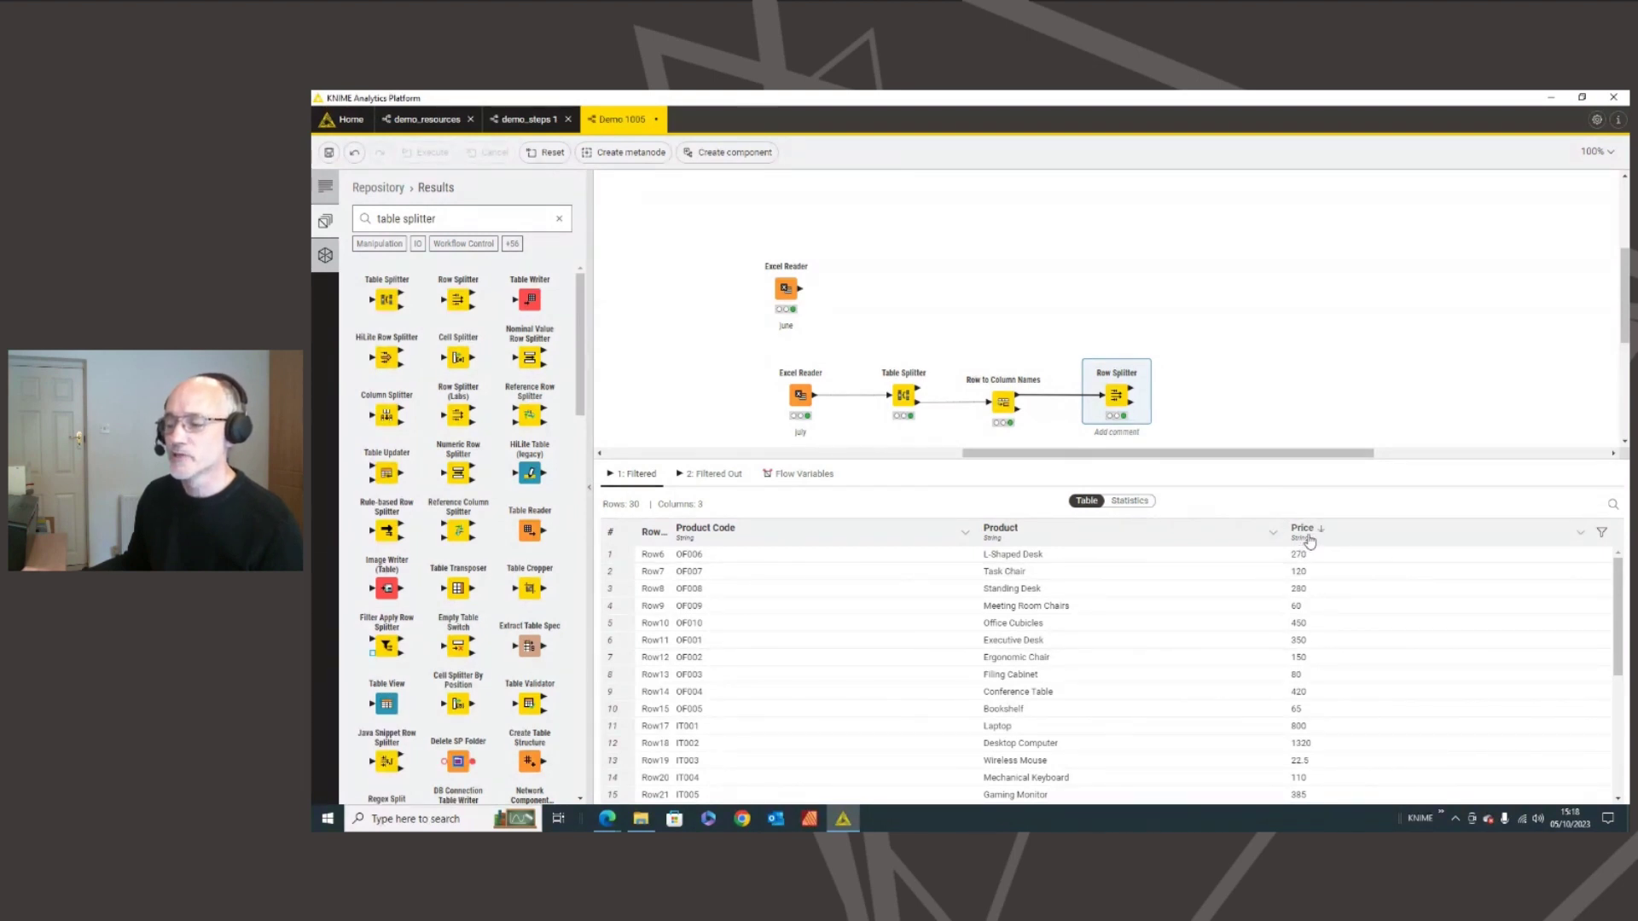
pyautogui.moveTo(1002, 392)
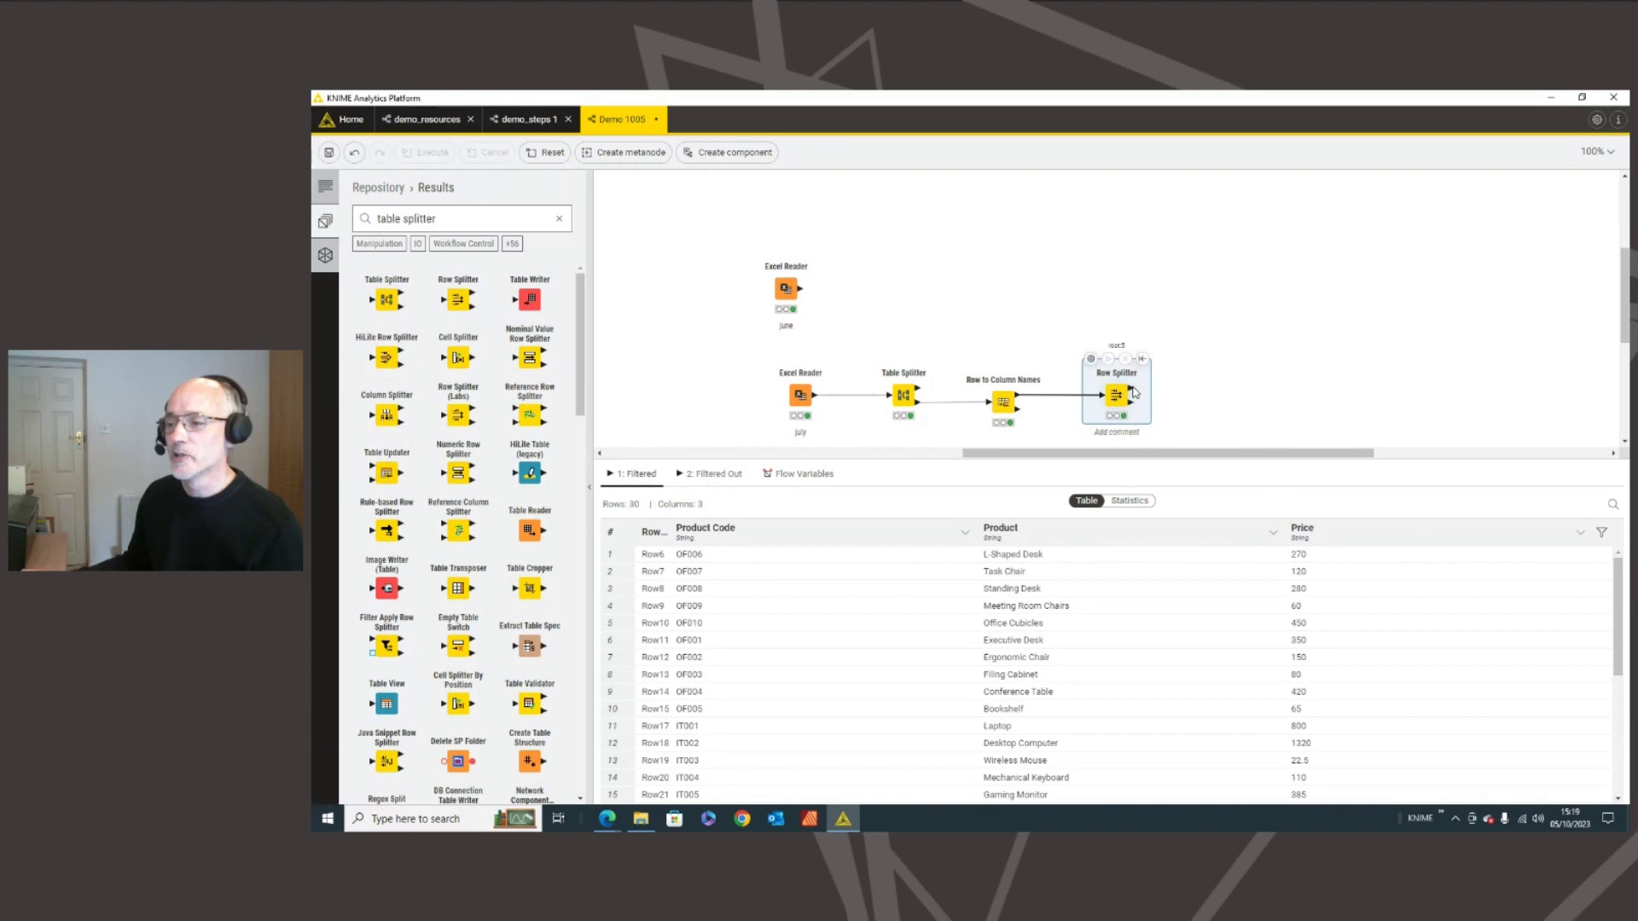
# - Add a String To Number node connected to the Row Splitter's Filtered output
pyautogui.moveTo(1131, 389); pyautogui.dragTo(1198, 391)
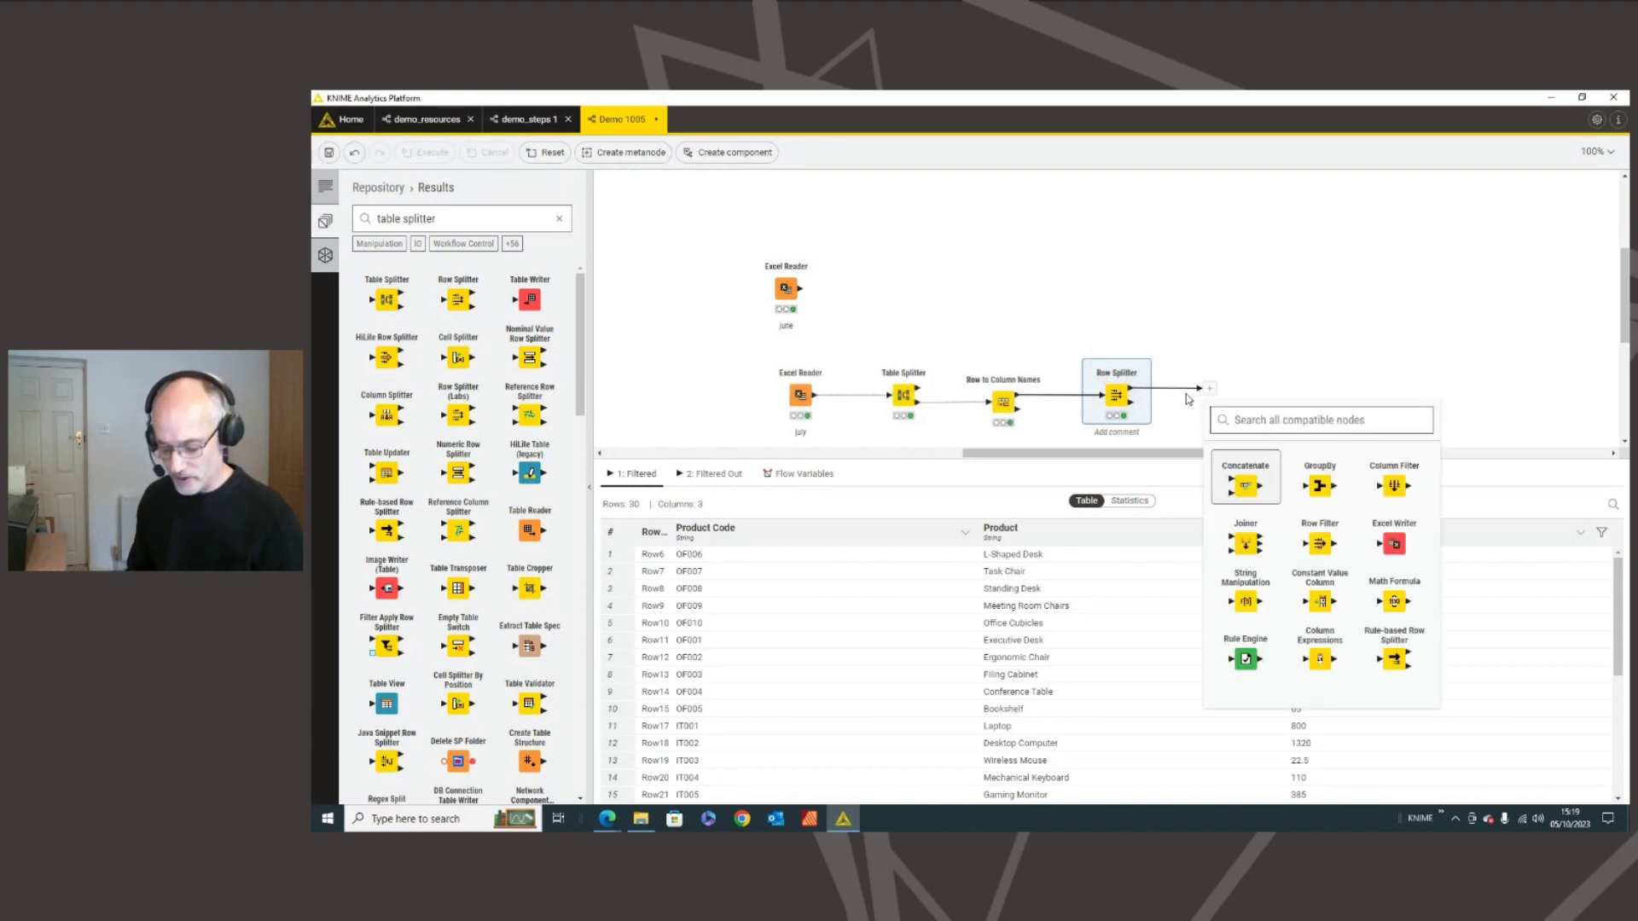
pyautogui.write('string to nu')
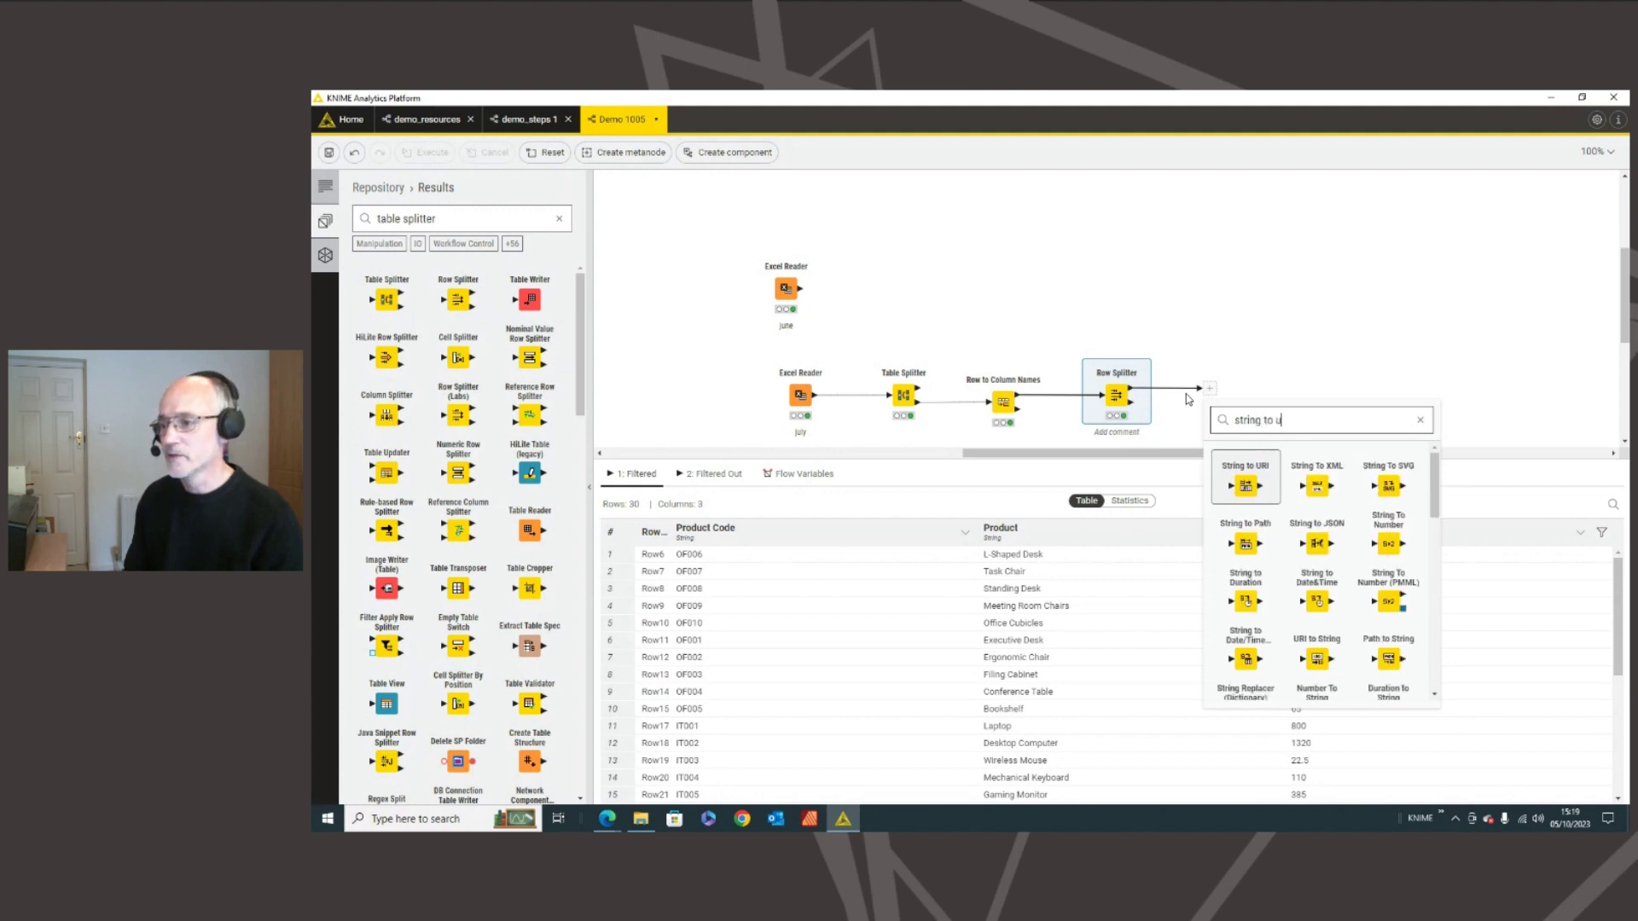
pyautogui.write('mber')
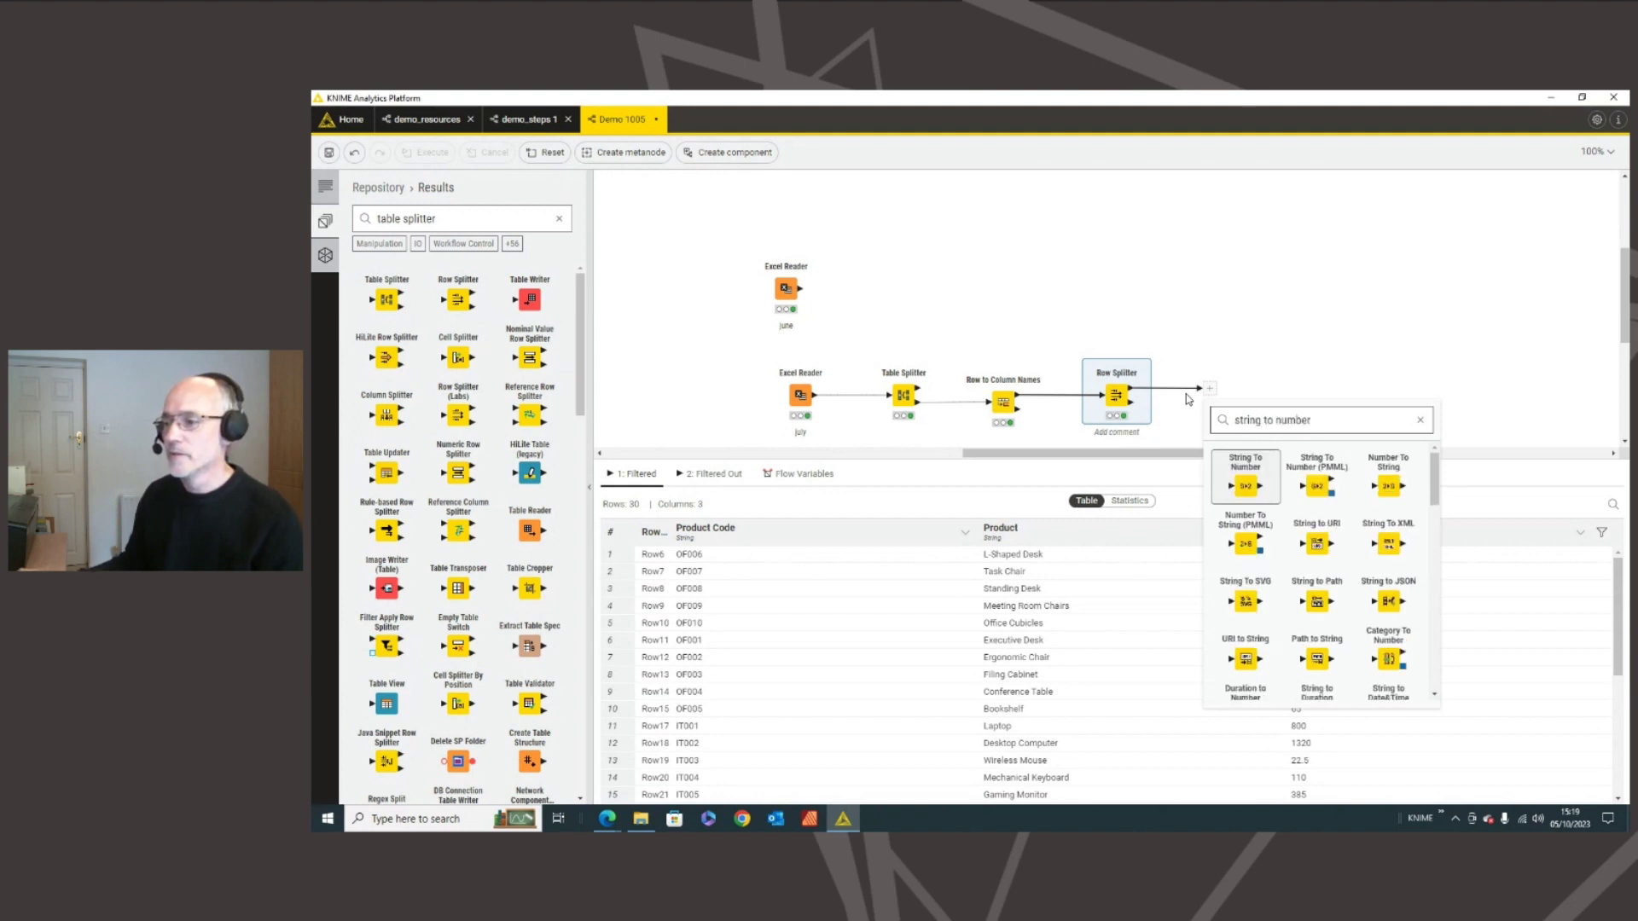
pyautogui.click(1247, 486)
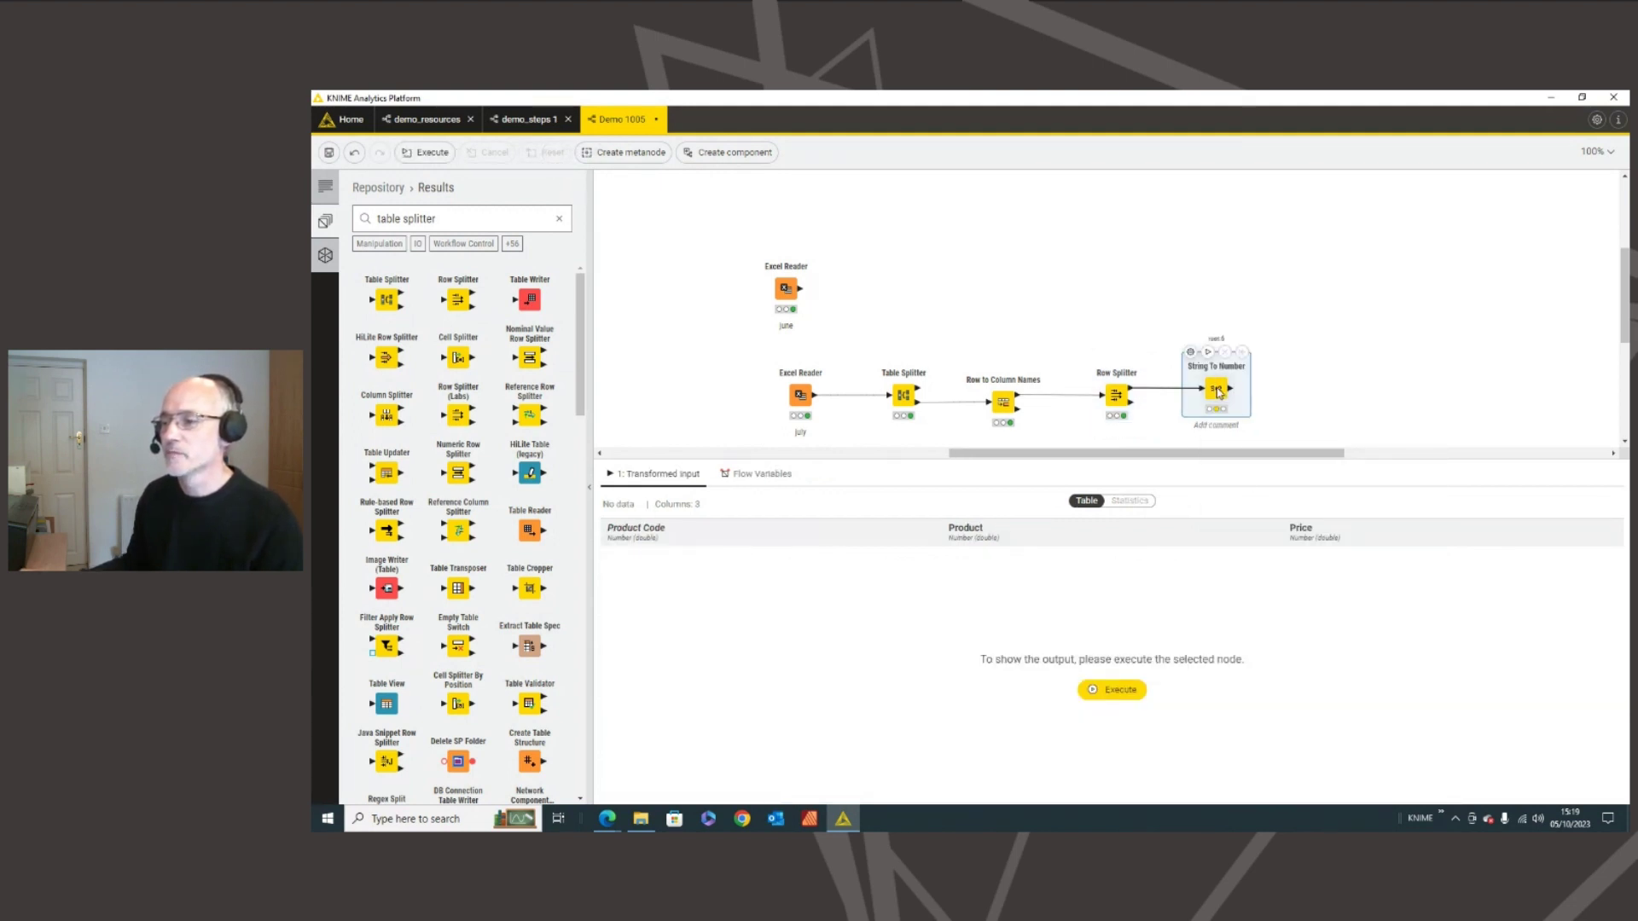
# - Configure the String To Number node to convert only the Price column, excluding Product Code and Product
pyautogui.click(1191, 353)
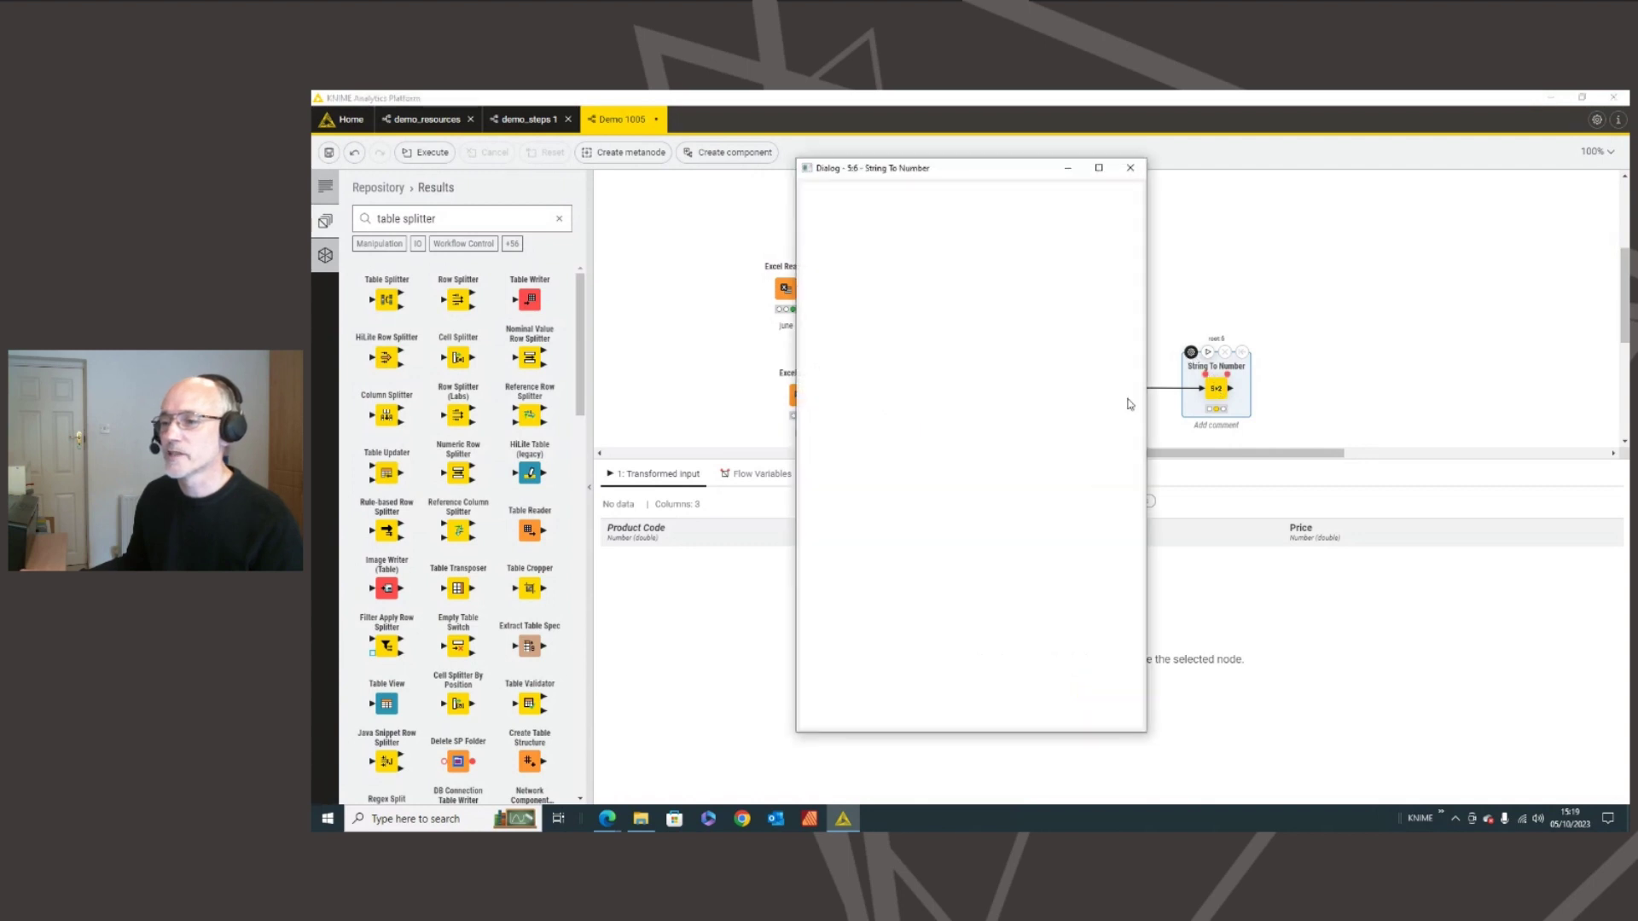
pyautogui.click(1020, 348)
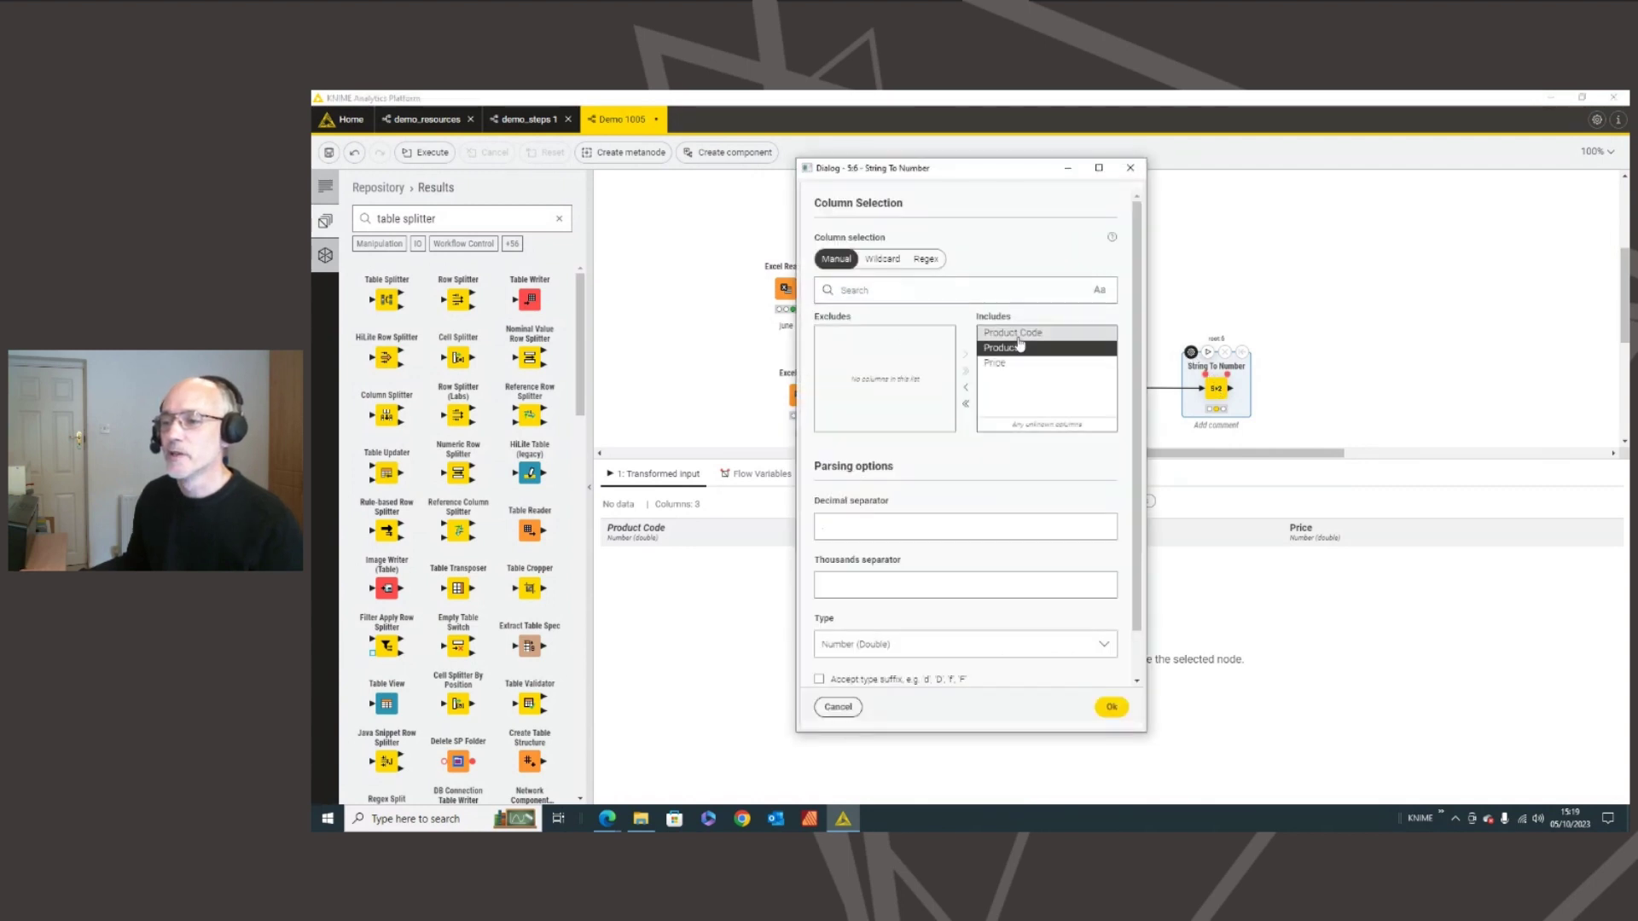
pyautogui.keyDown('shift'); pyautogui.click(1017, 334); pyautogui.keyUp('shift')
pyautogui.click(964, 388)
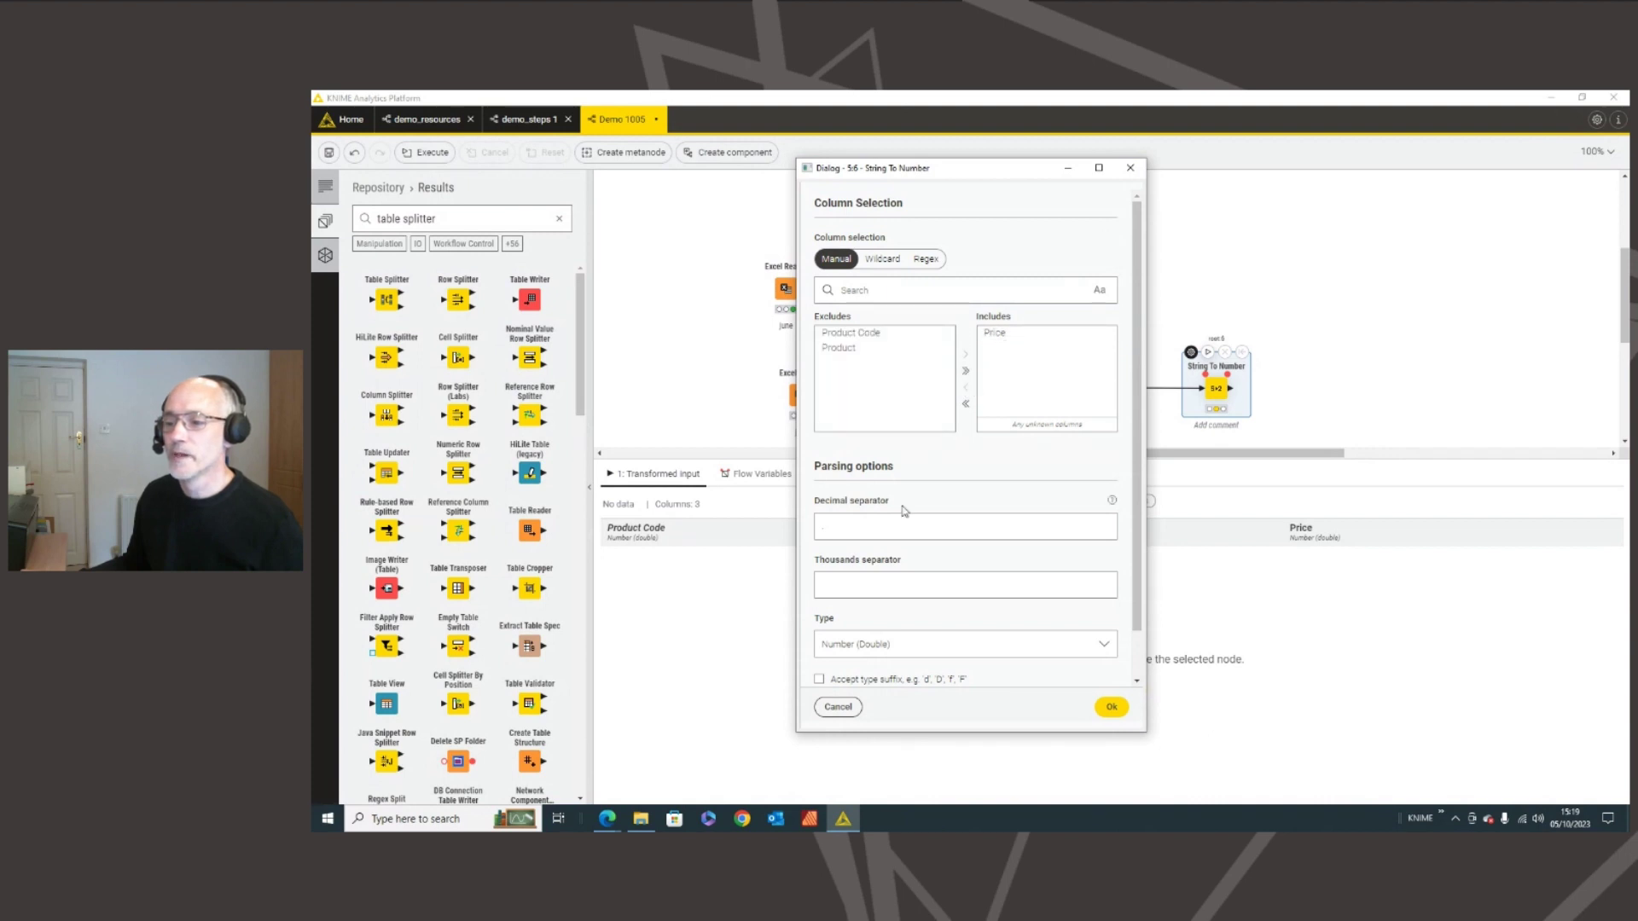
# - Choose Number (Double) as the String To Number conversion type, accept the settings and execute the node
pyautogui.click(924, 649)
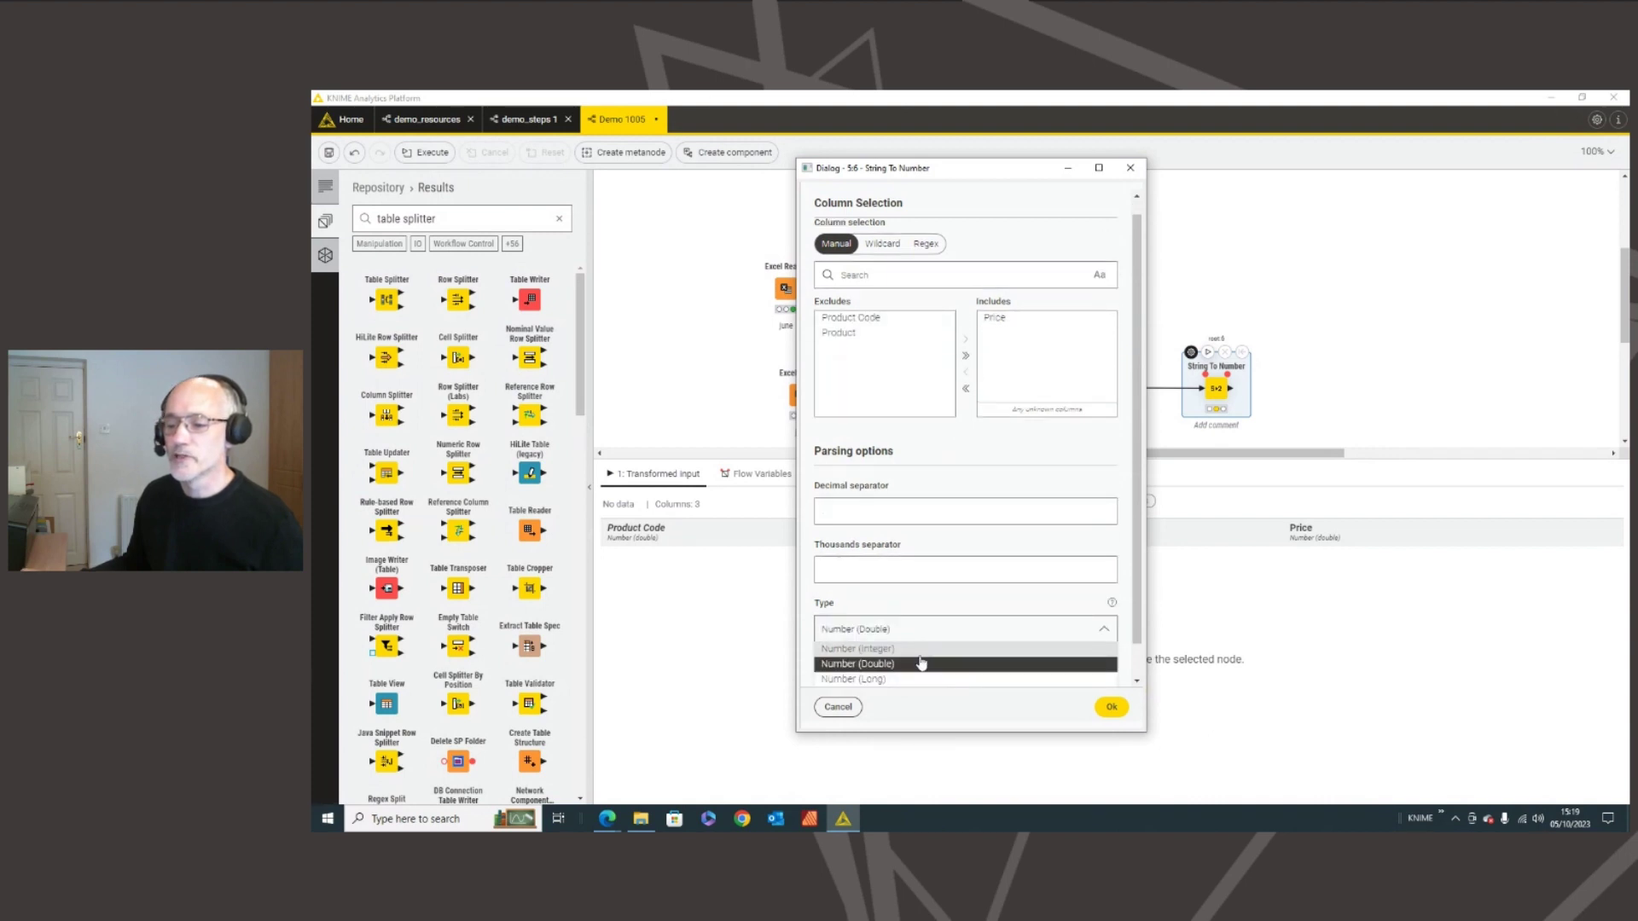
pyautogui.click(922, 664)
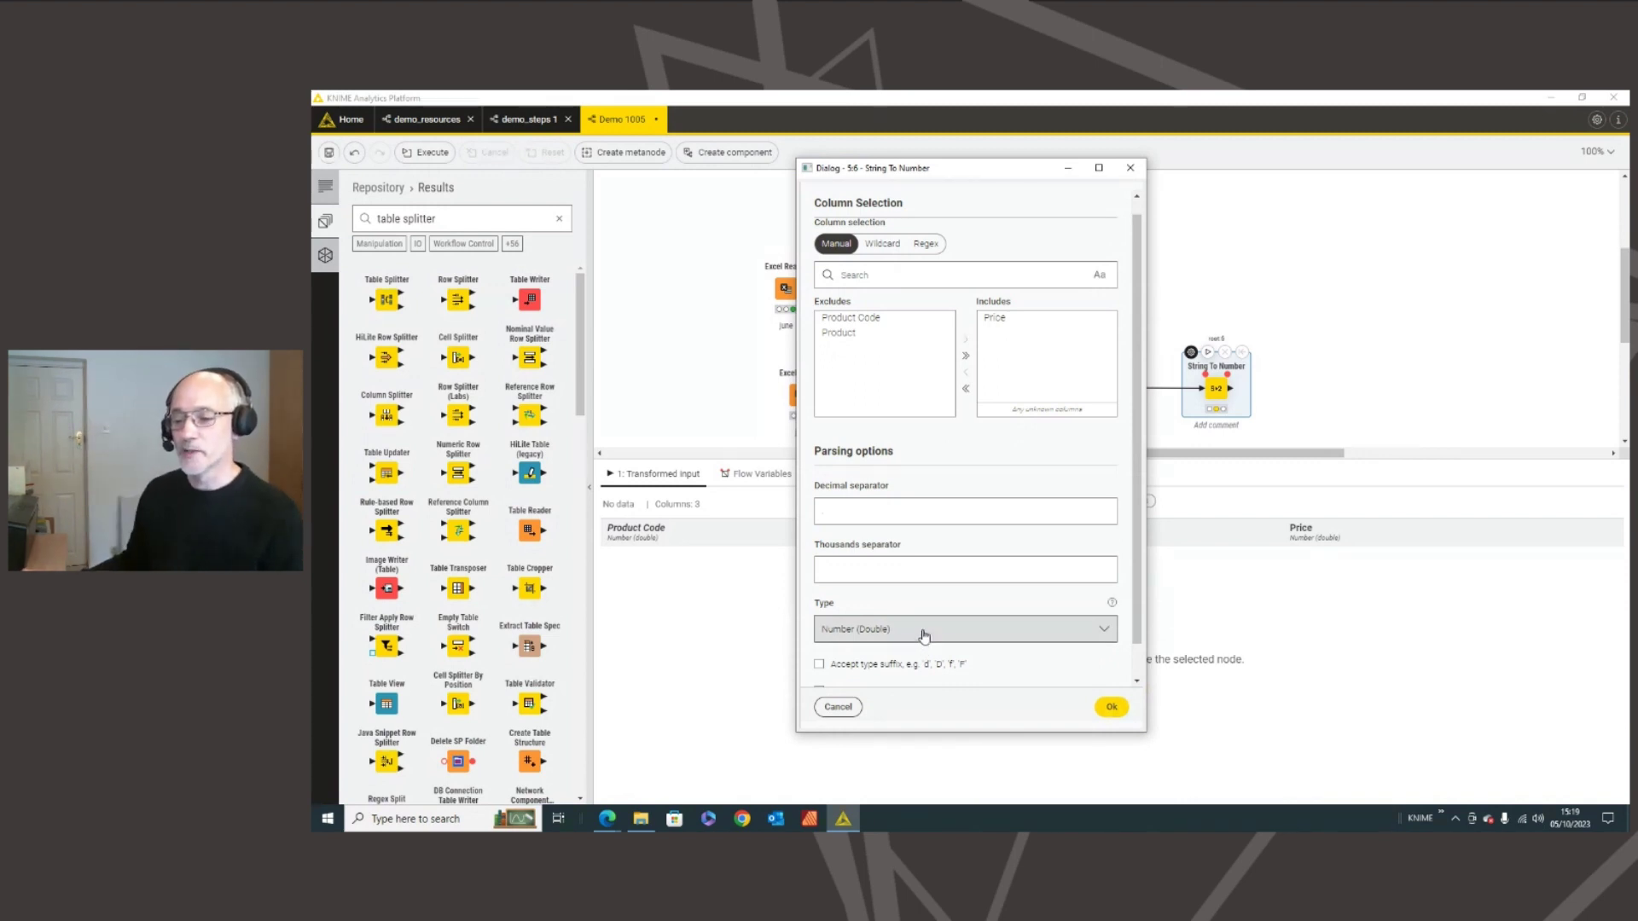
pyautogui.click(924, 636)
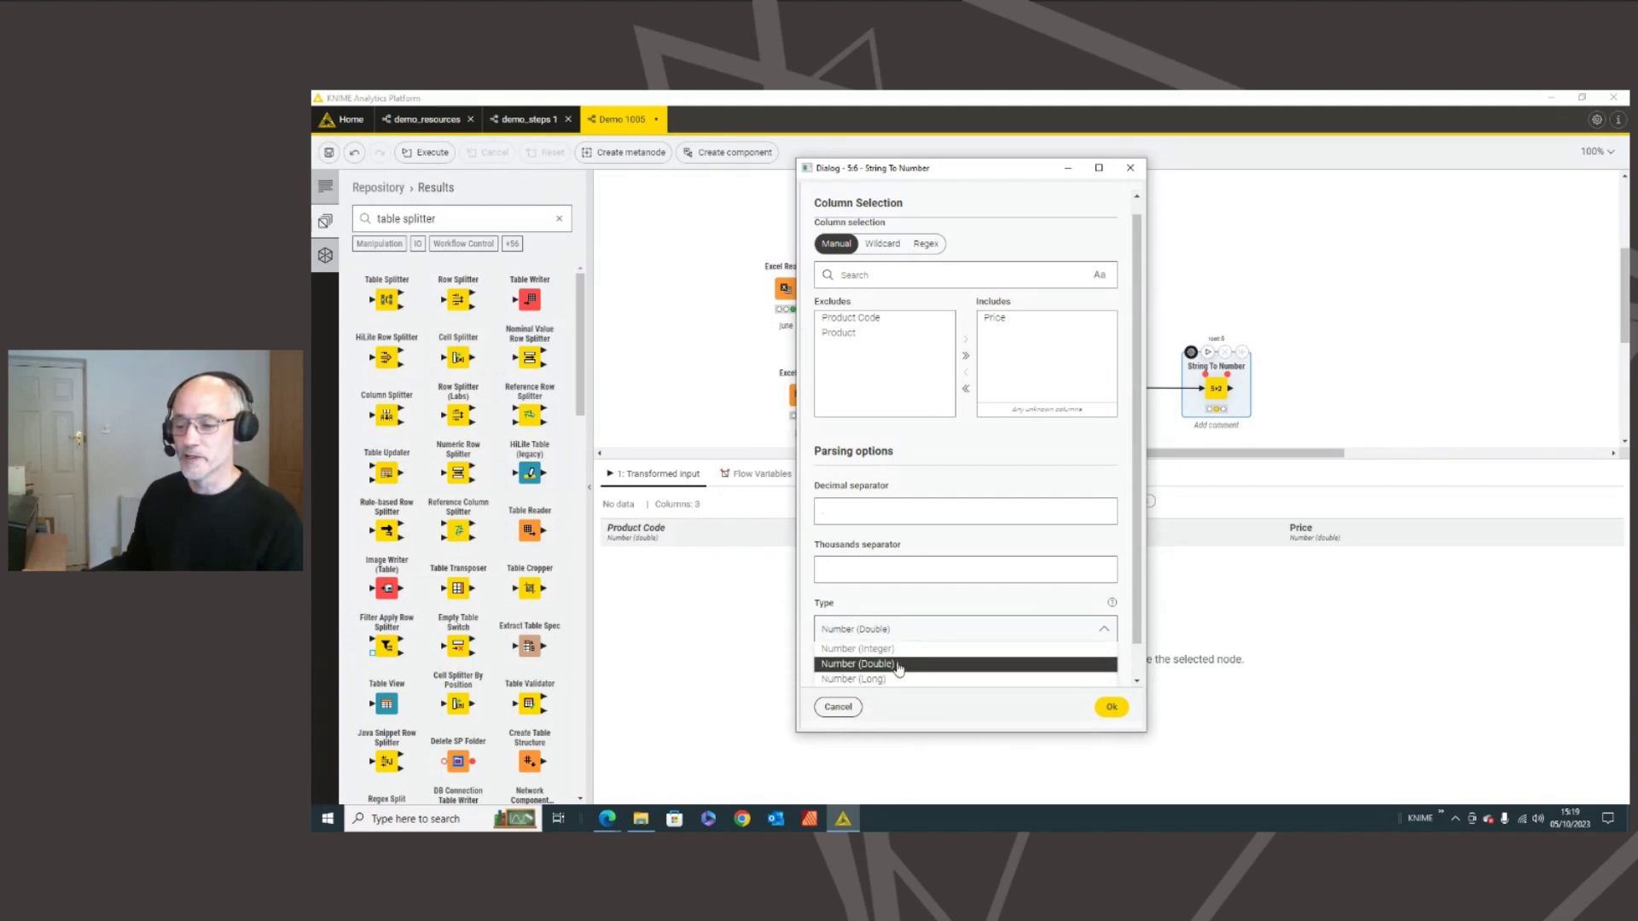
pyautogui.click(898, 668)
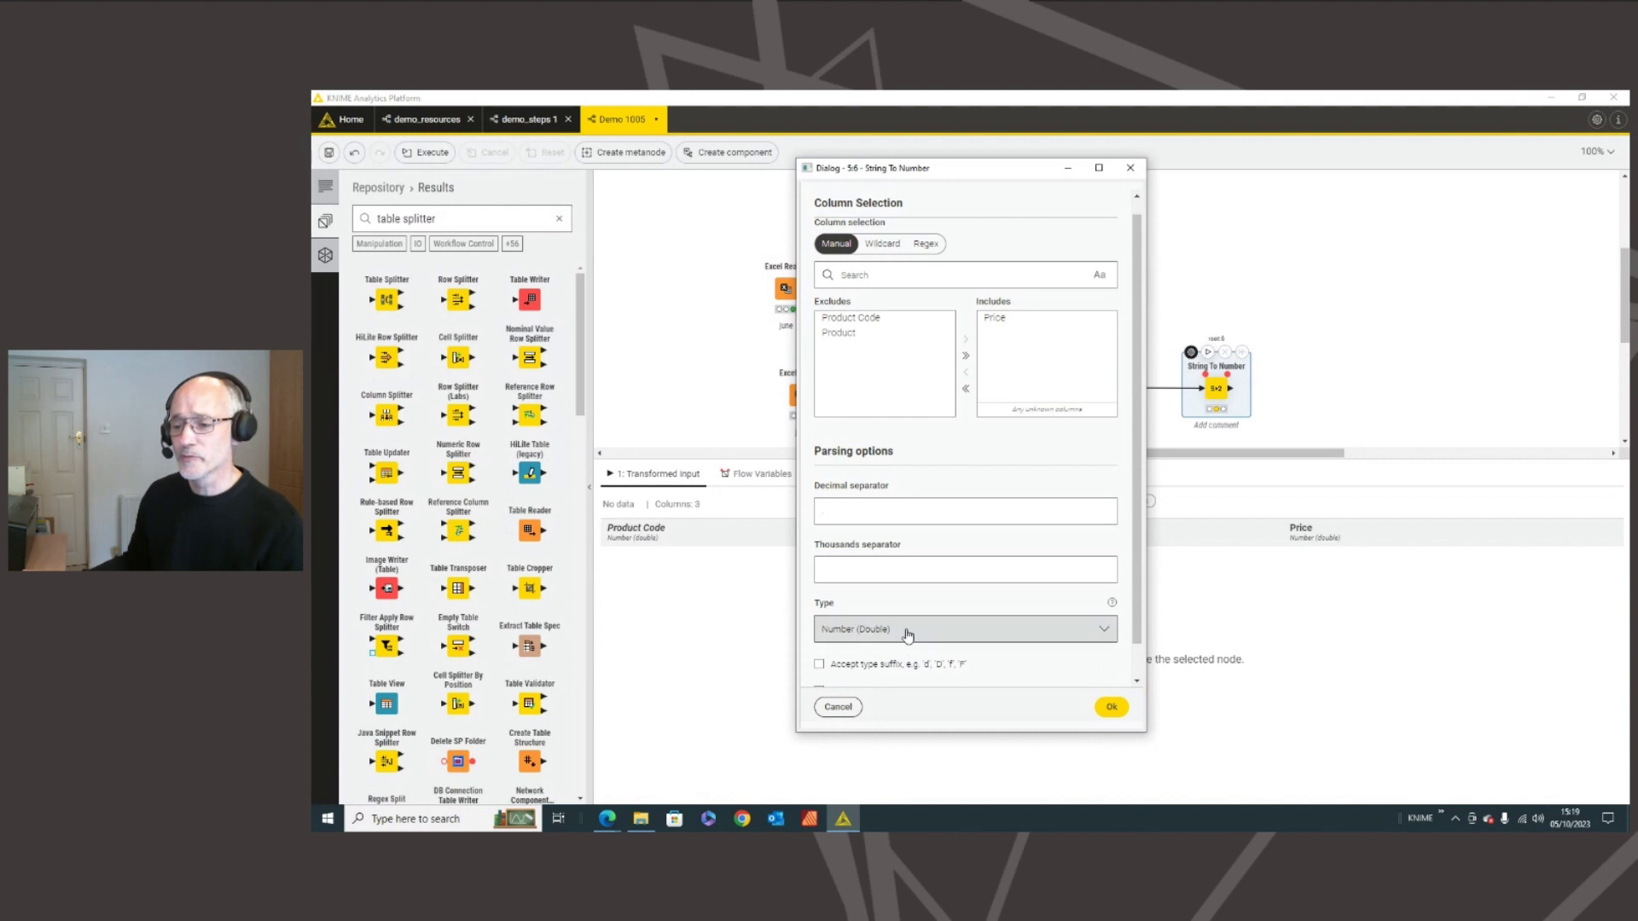
pyautogui.moveTo(918, 732); pyautogui.dragTo(918, 768)
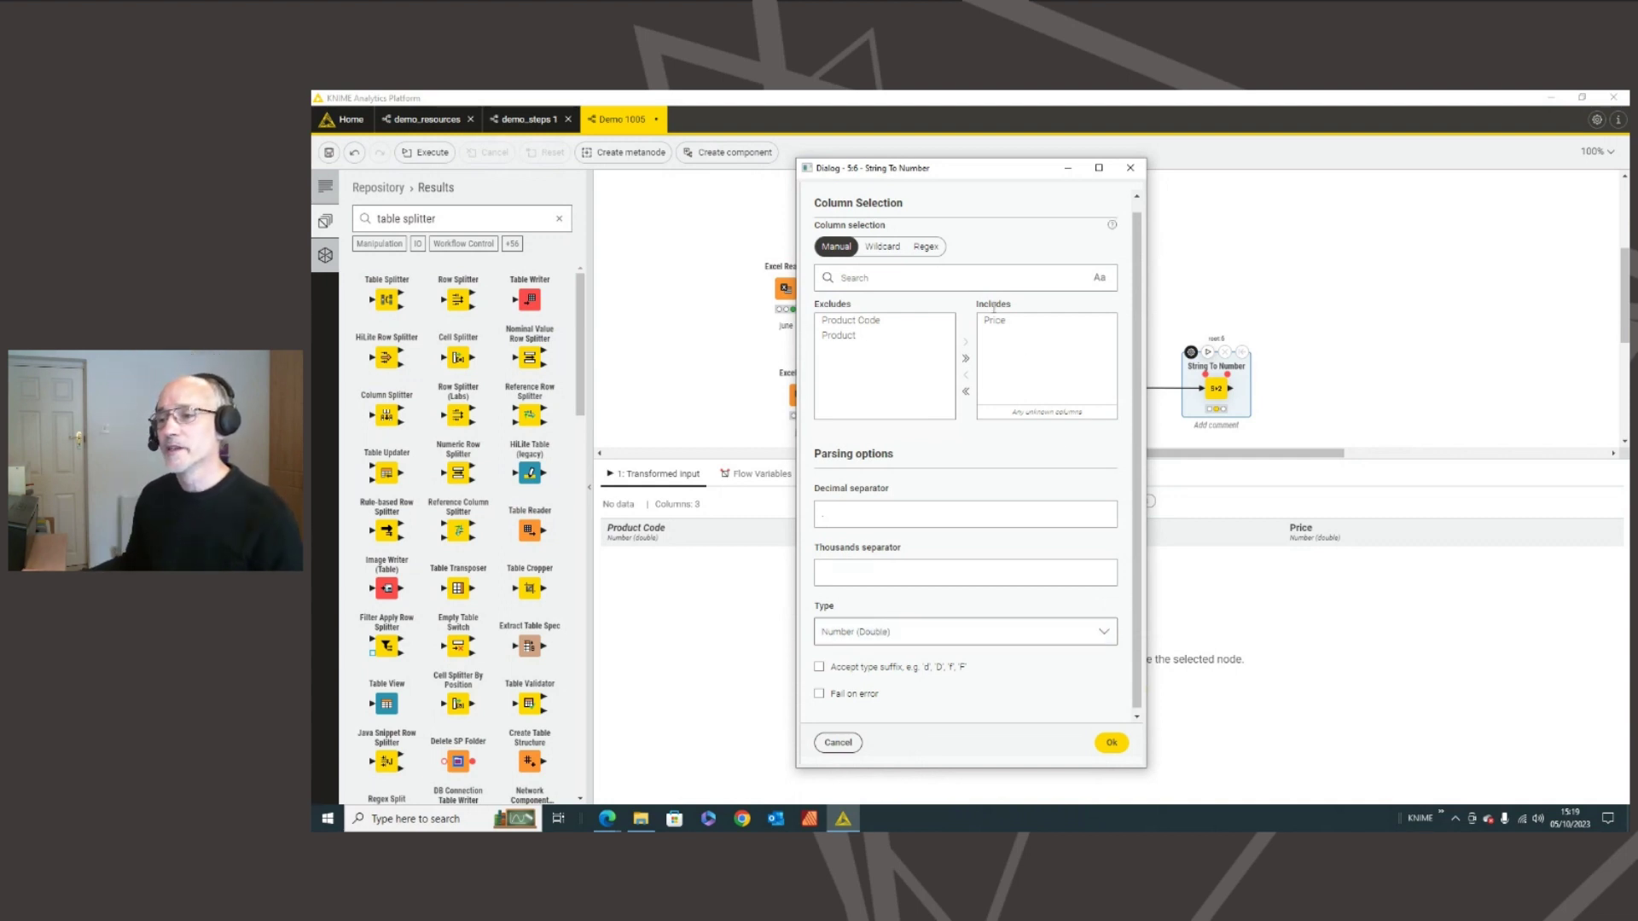
pyautogui.moveTo(990, 168); pyautogui.dragTo(977, 145)
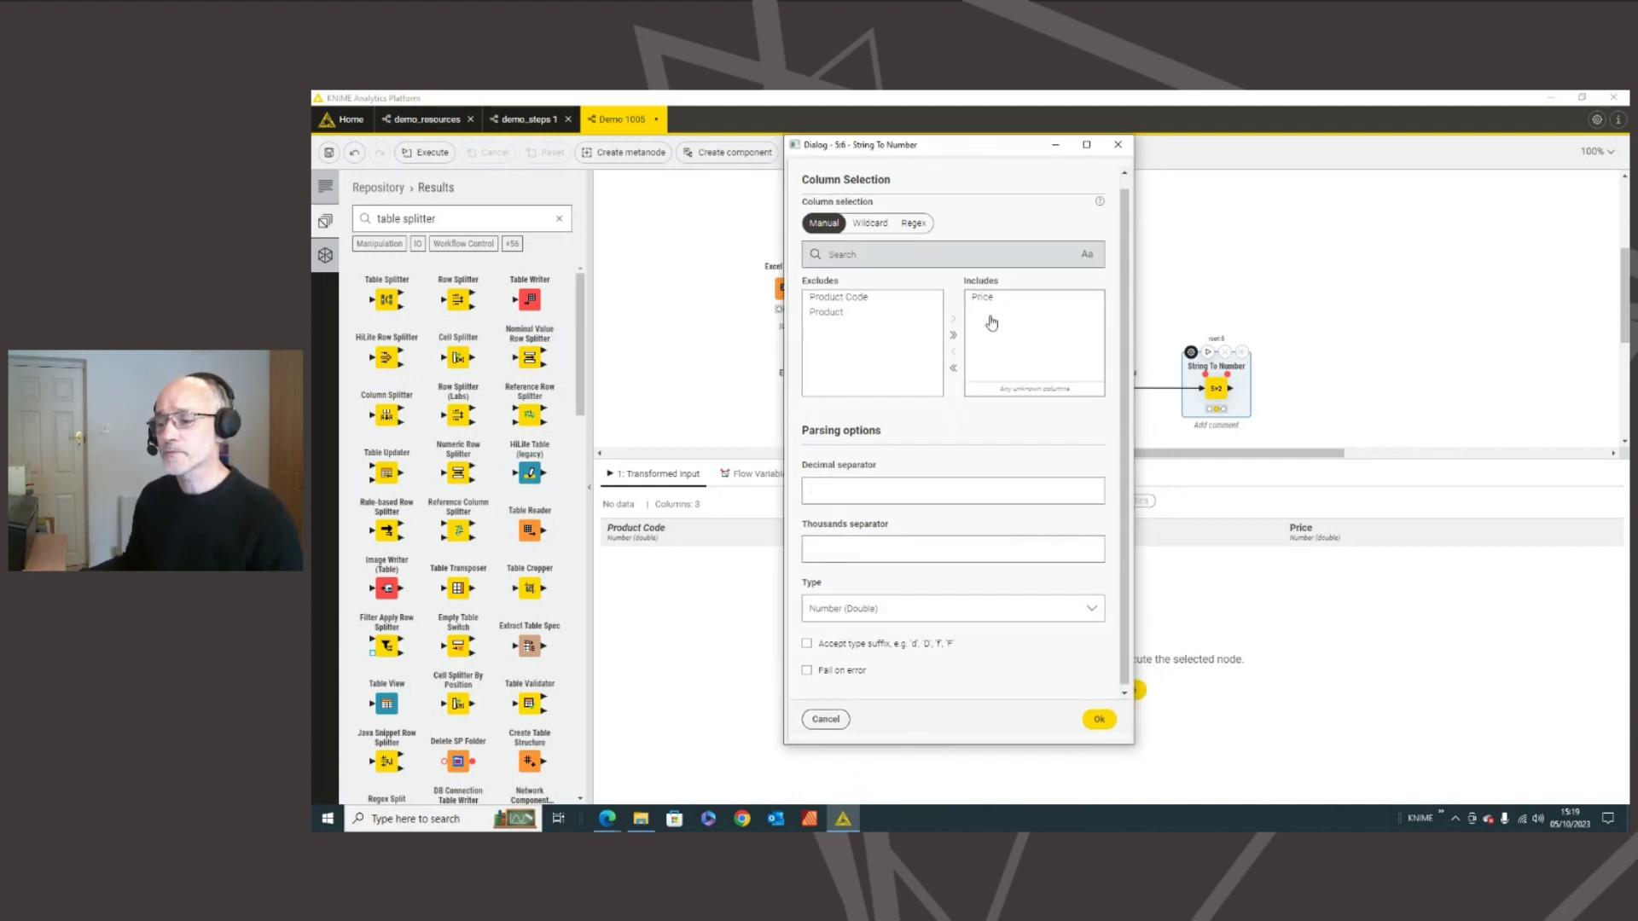
pyautogui.click(1099, 719)
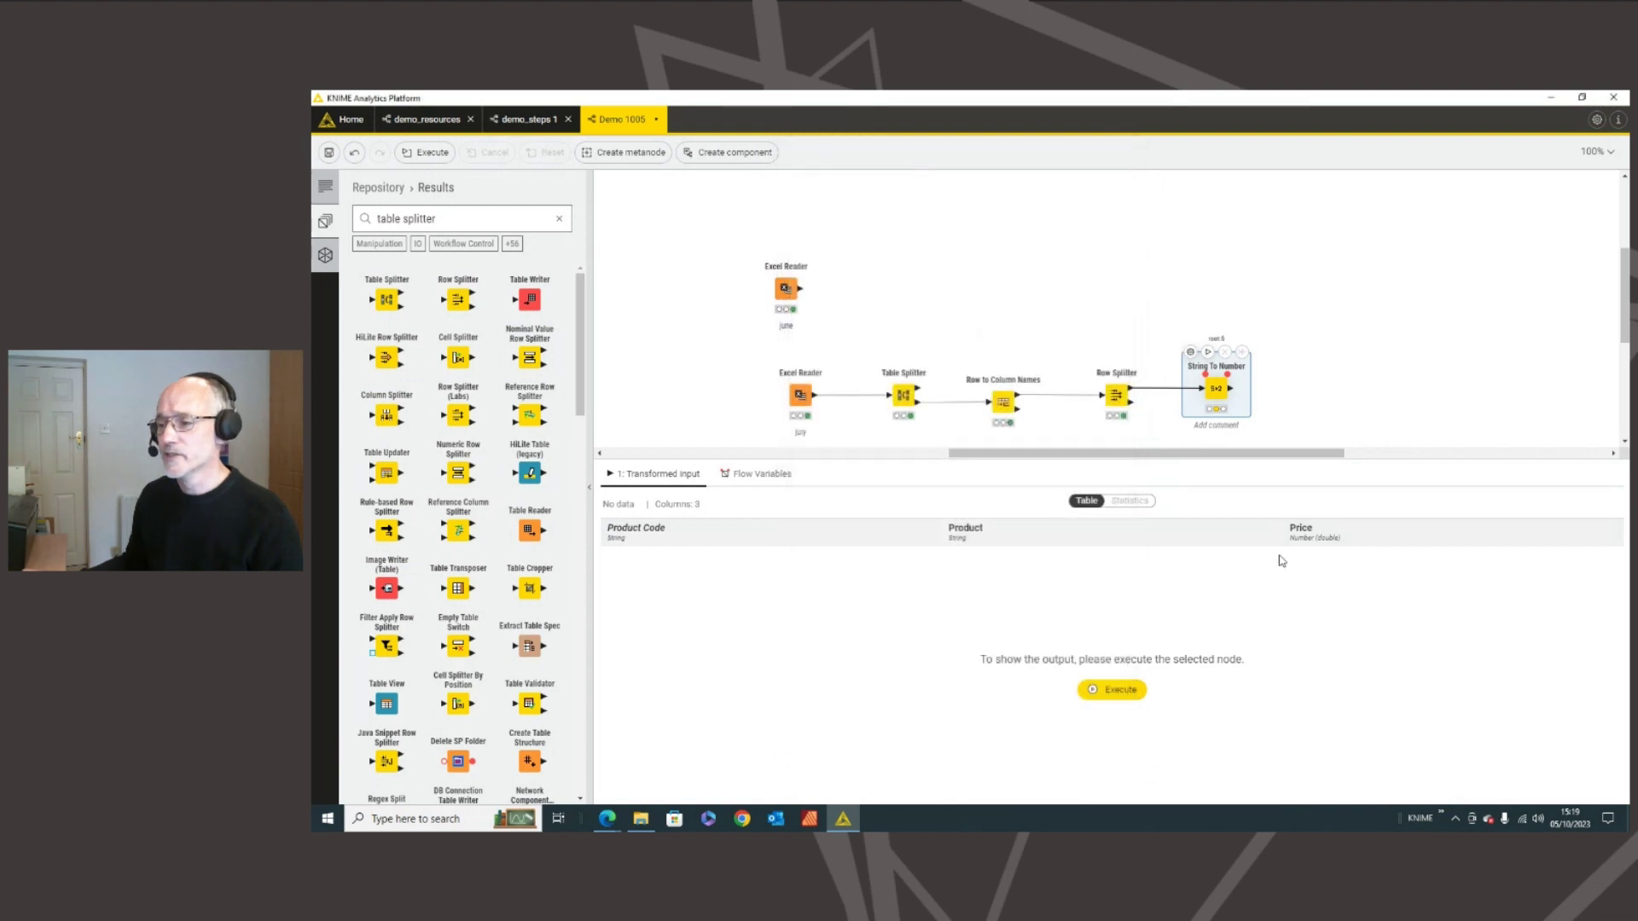
pyautogui.click(1208, 352)
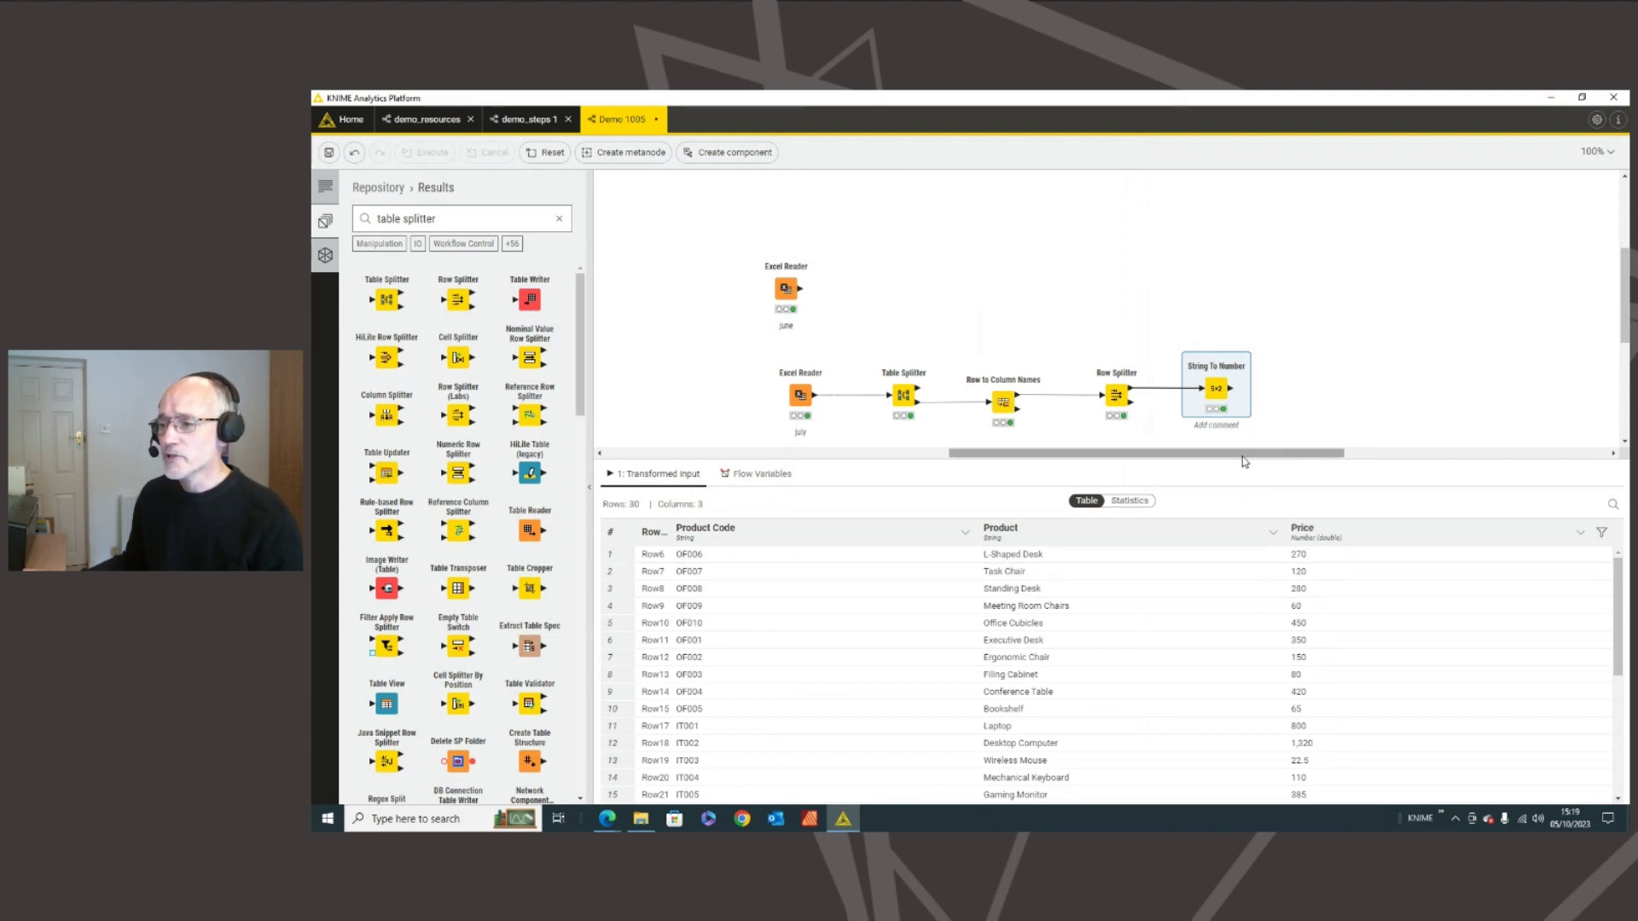
# - Compare the July and June Excel Reader tables to find where each price list holds its Sales Tax row
pyautogui.moveTo(1237, 462); pyautogui.dragTo(1239, 510)
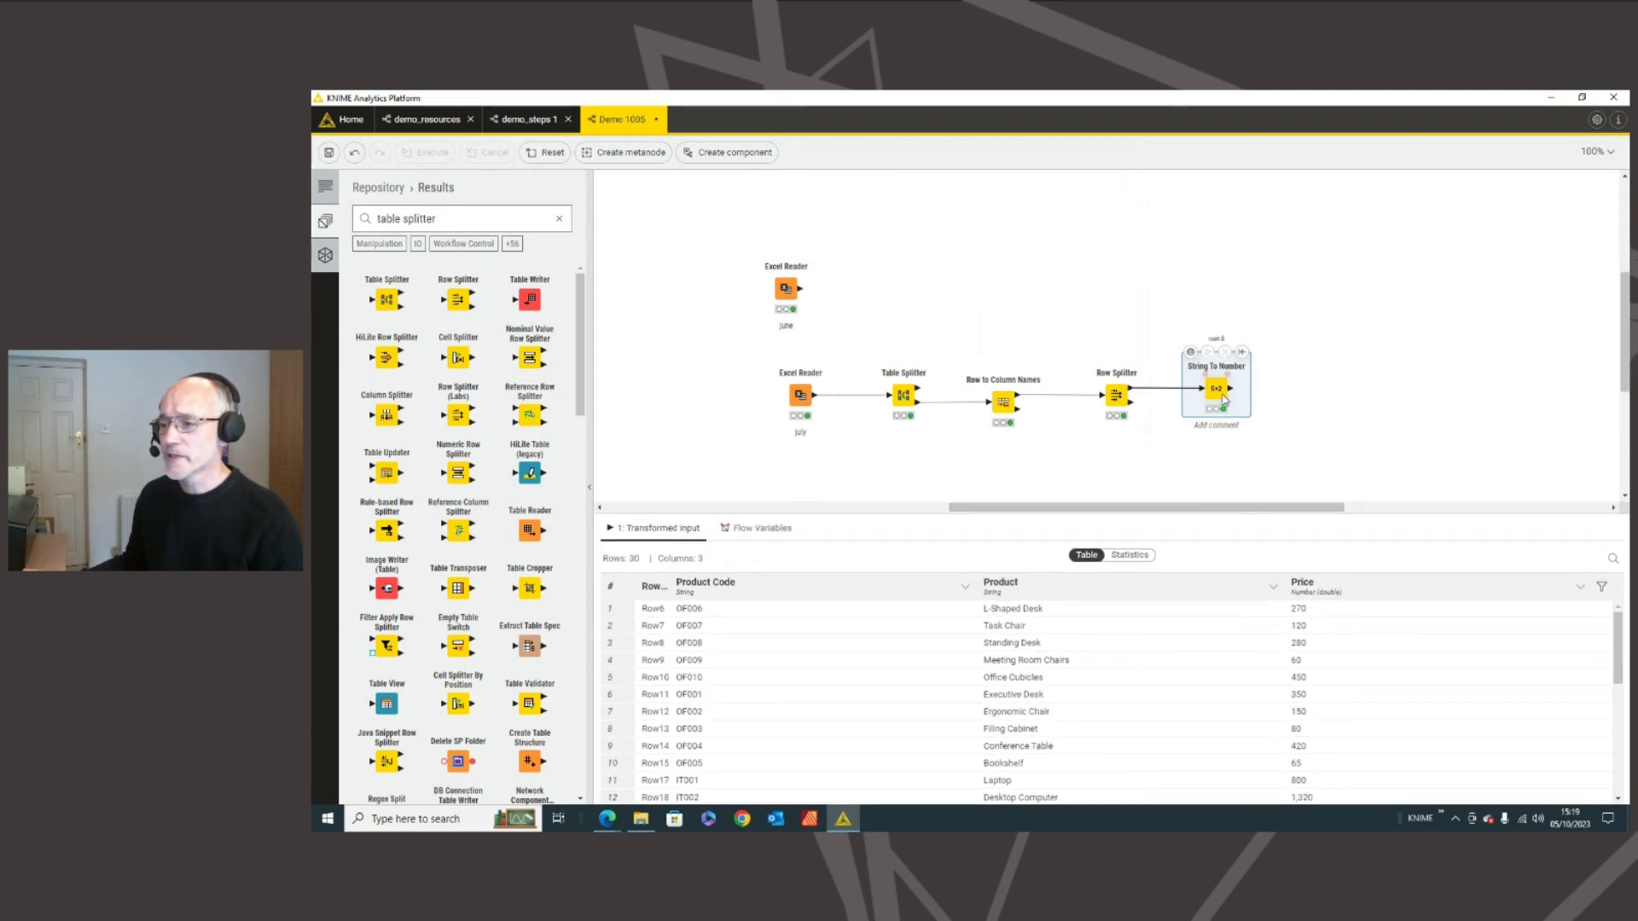
pyautogui.click(1258, 475)
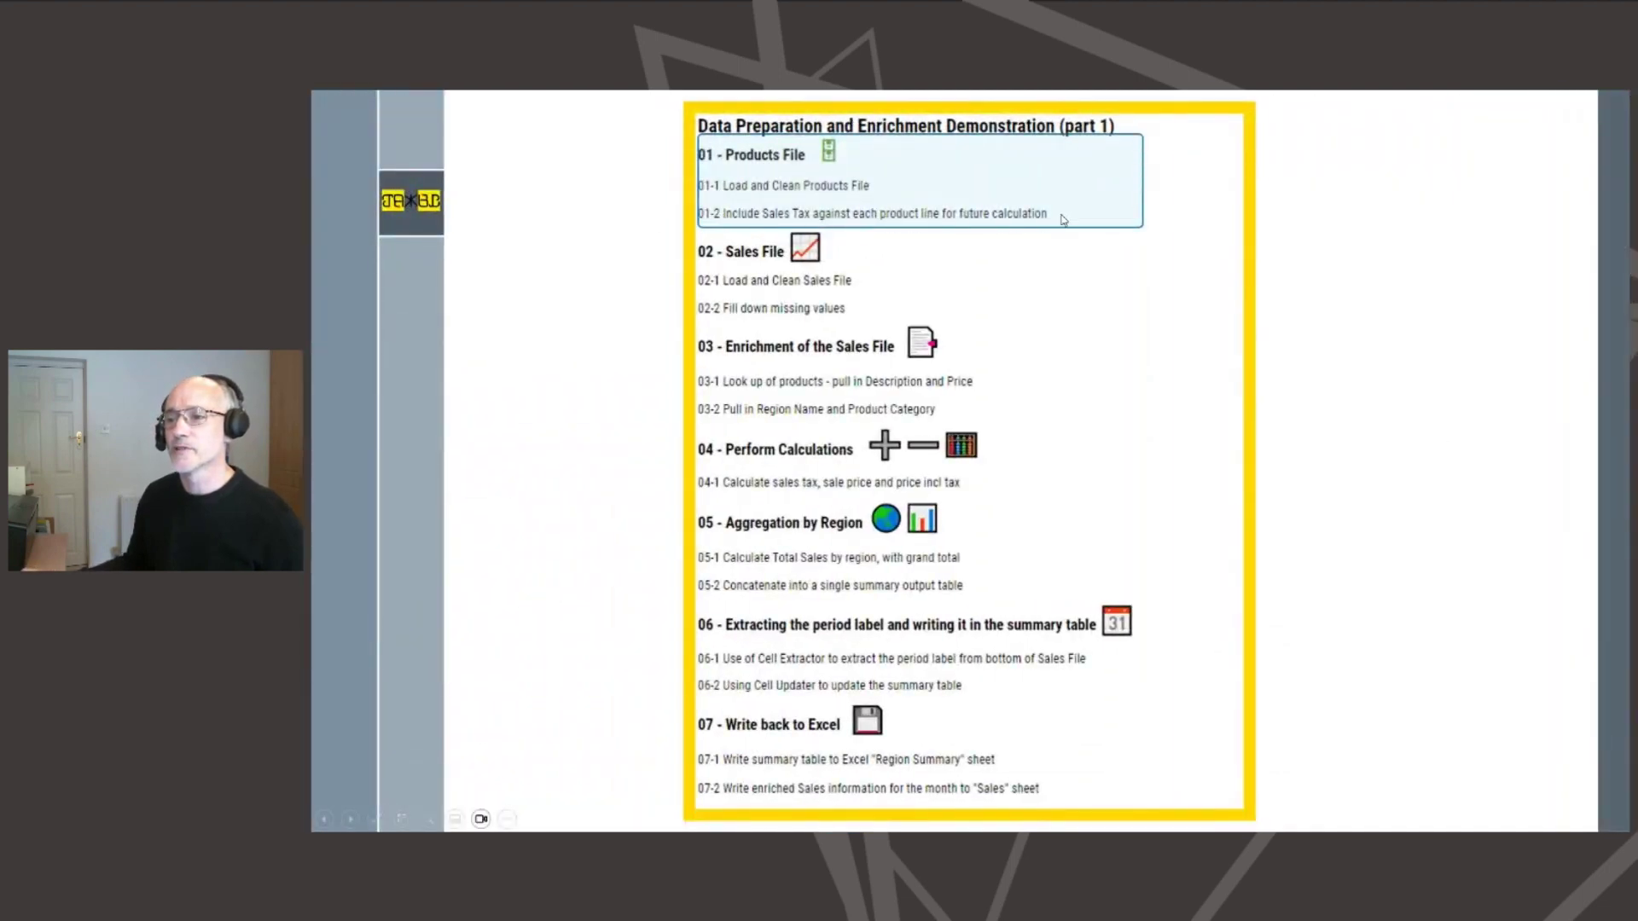
pyautogui.press('ctrl+super+Right')
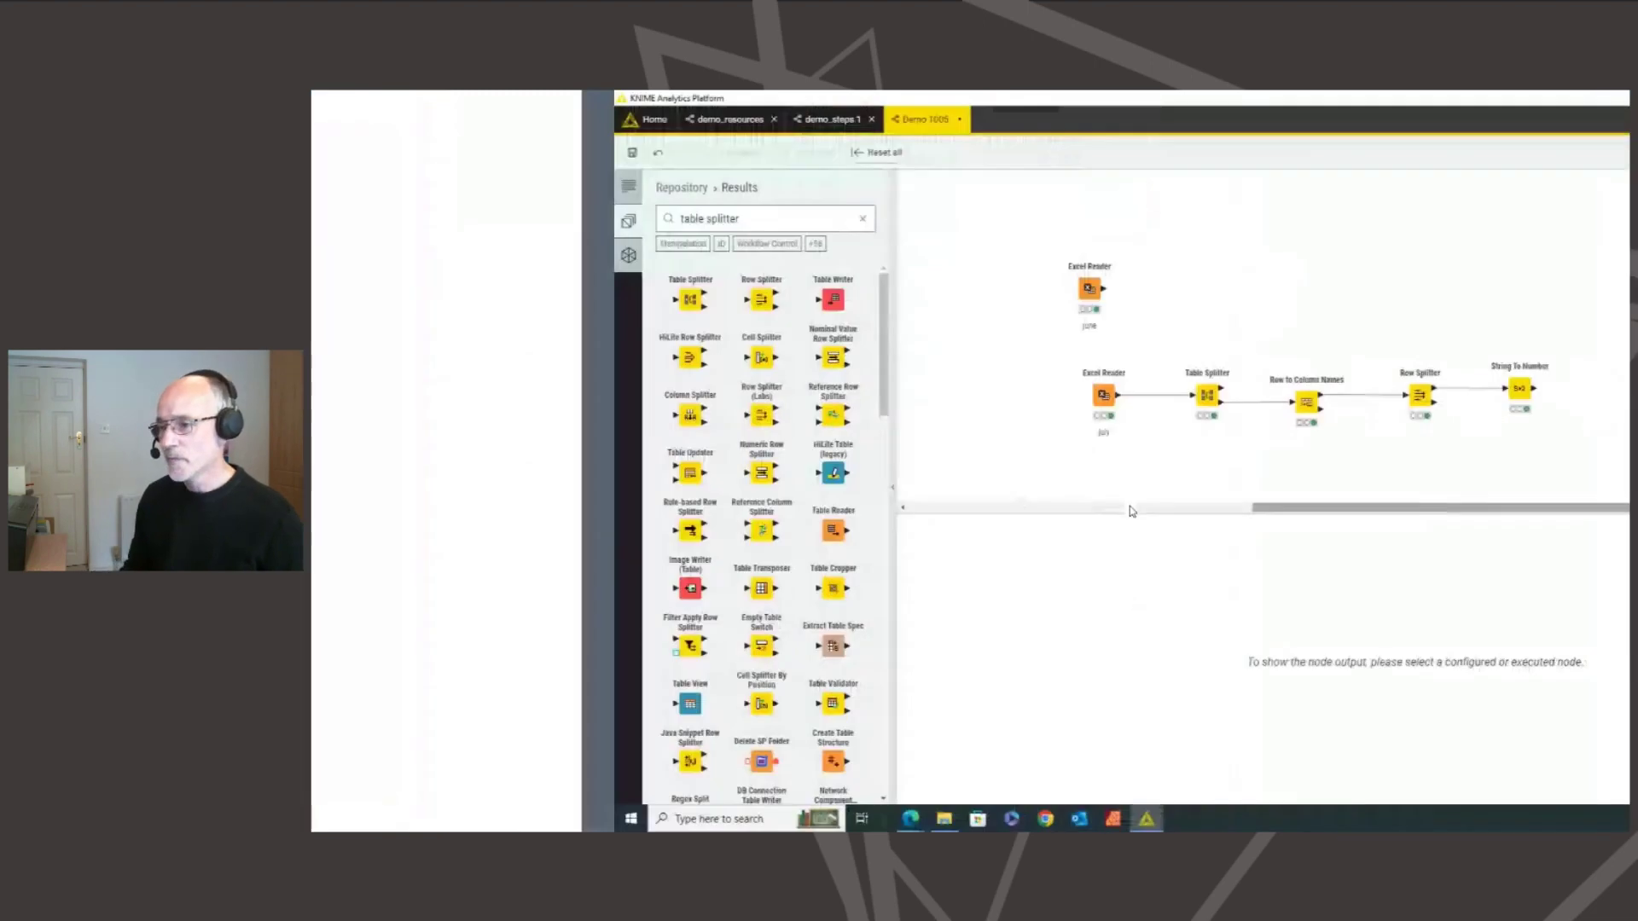
pyautogui.moveTo(909, 412)
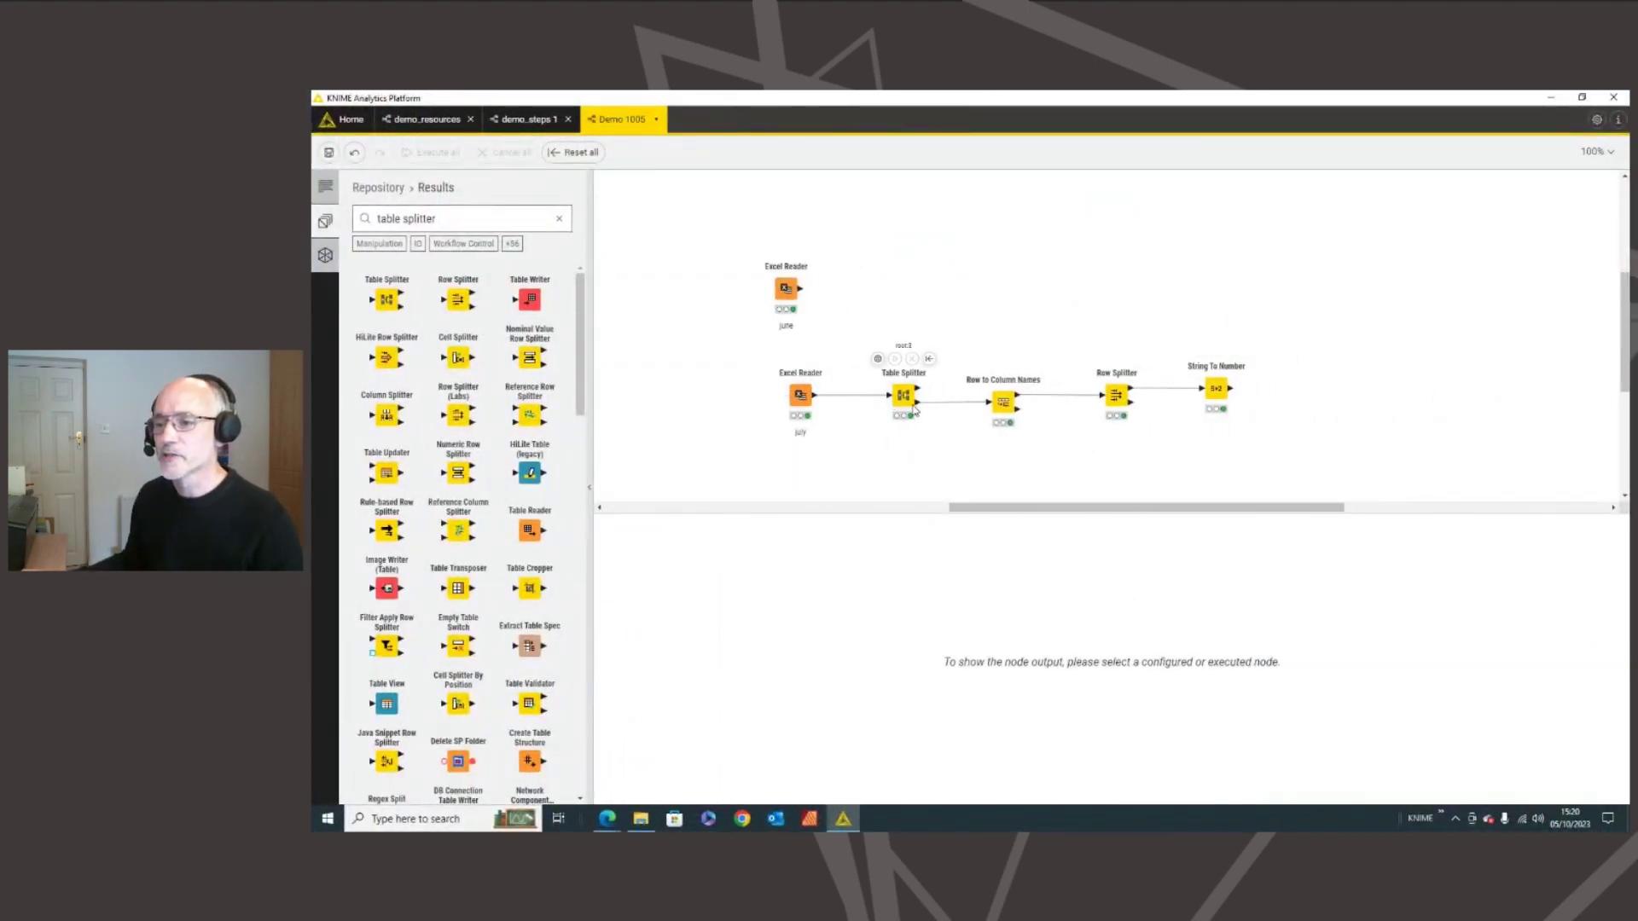
pyautogui.click(806, 401)
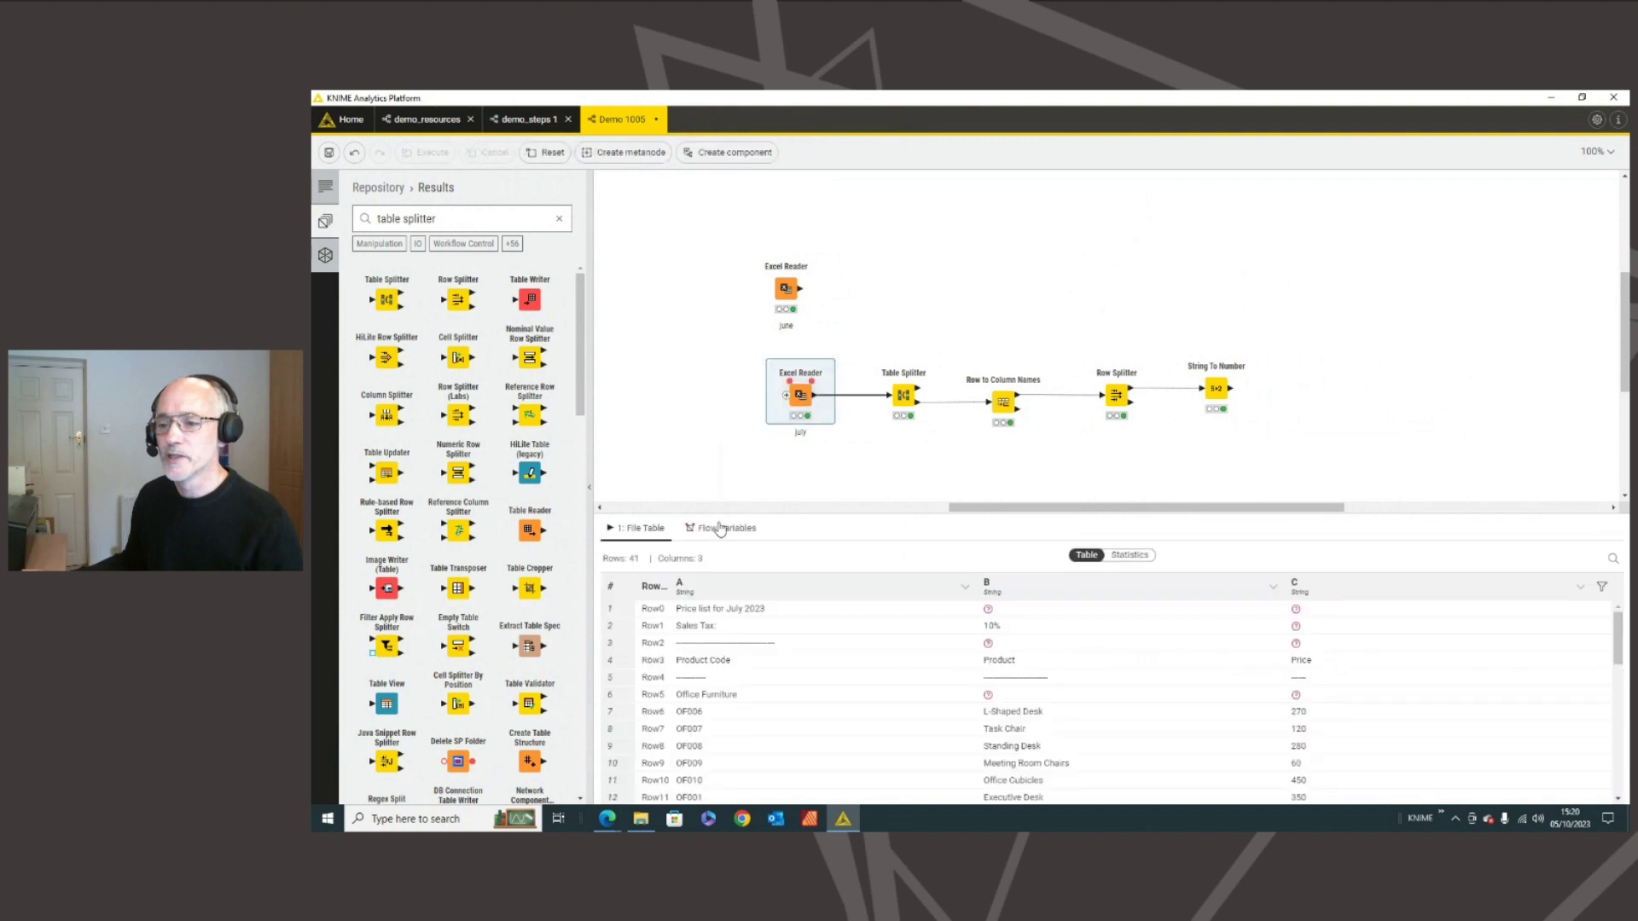
pyautogui.moveTo(678, 626); pyautogui.dragTo(715, 628)
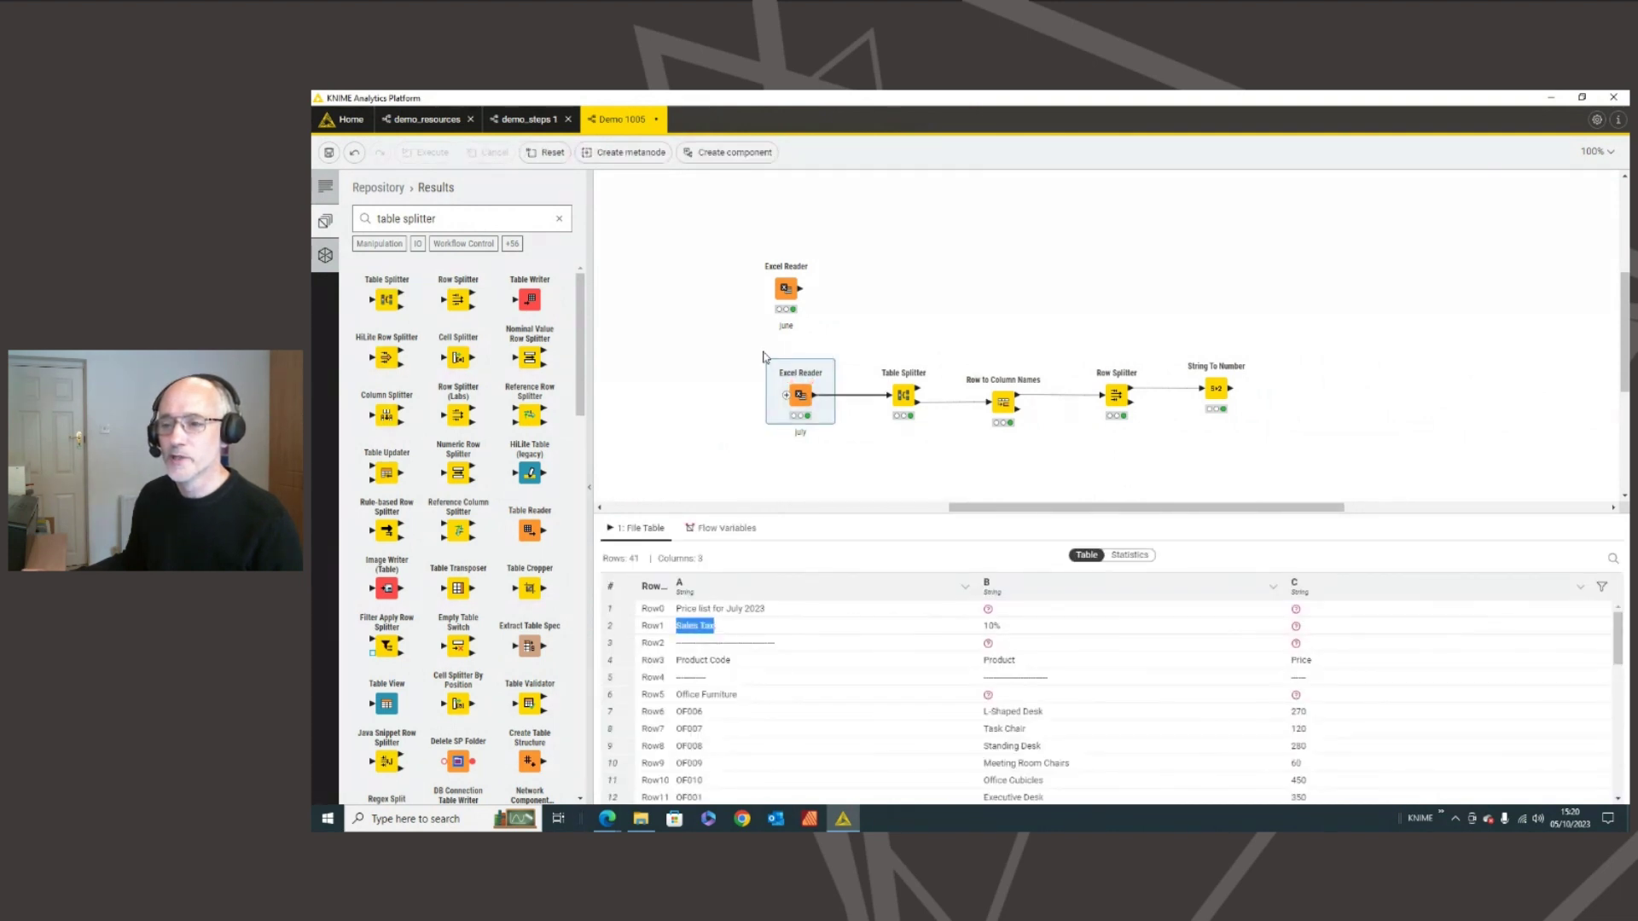
pyautogui.click(789, 292)
pyautogui.scroll(-4, 724, 731)
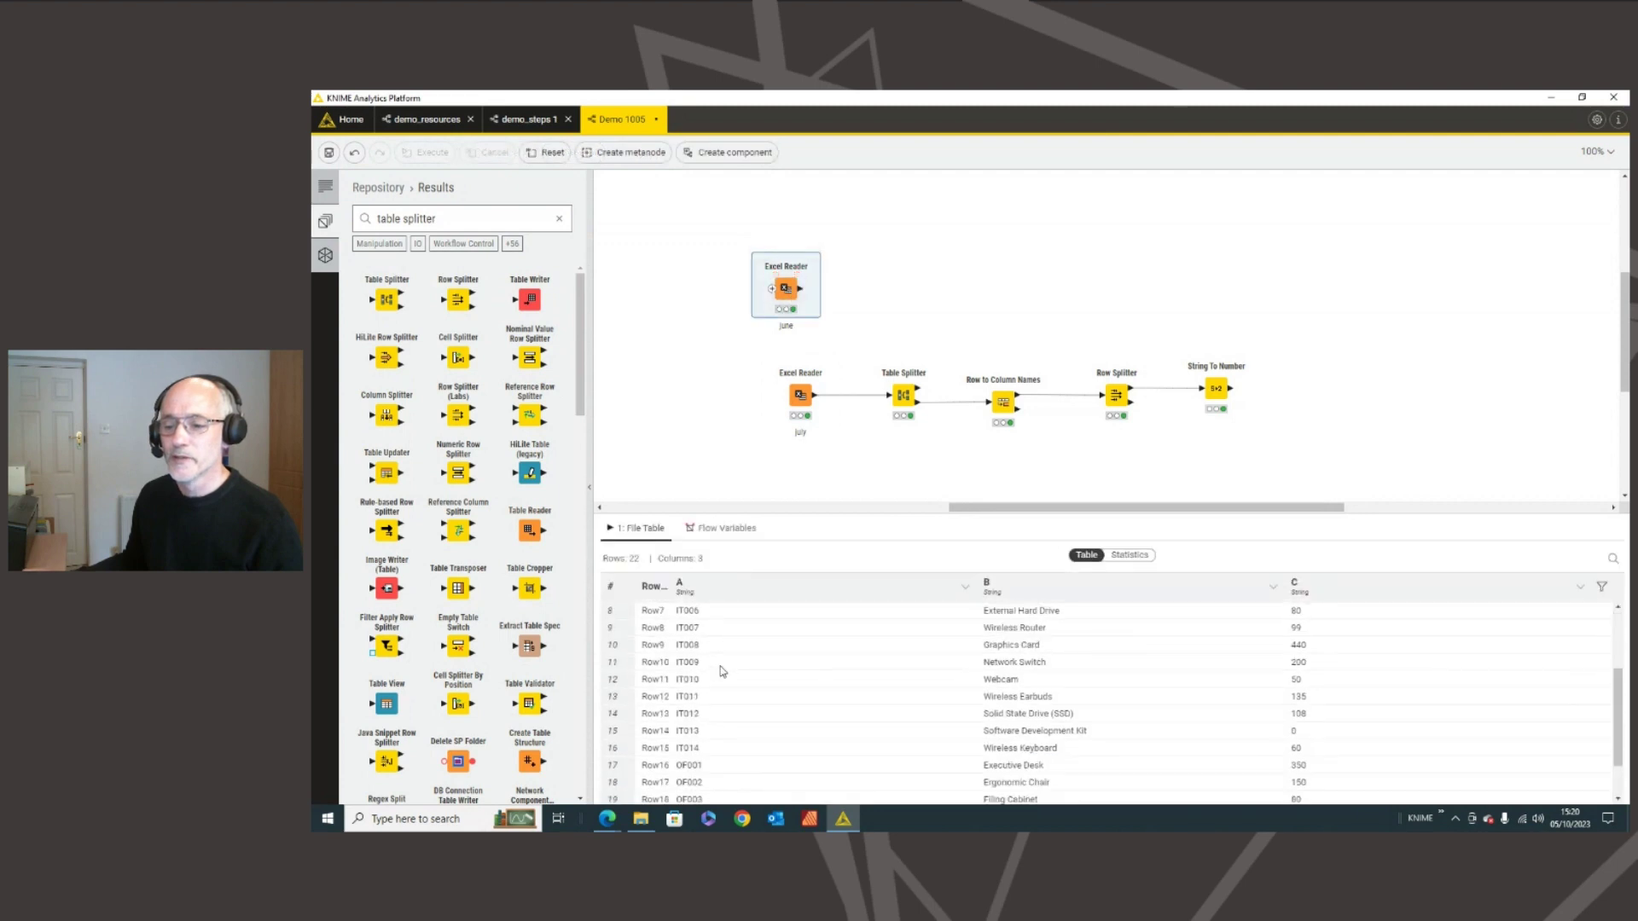
pyautogui.scroll(4, 707, 768)
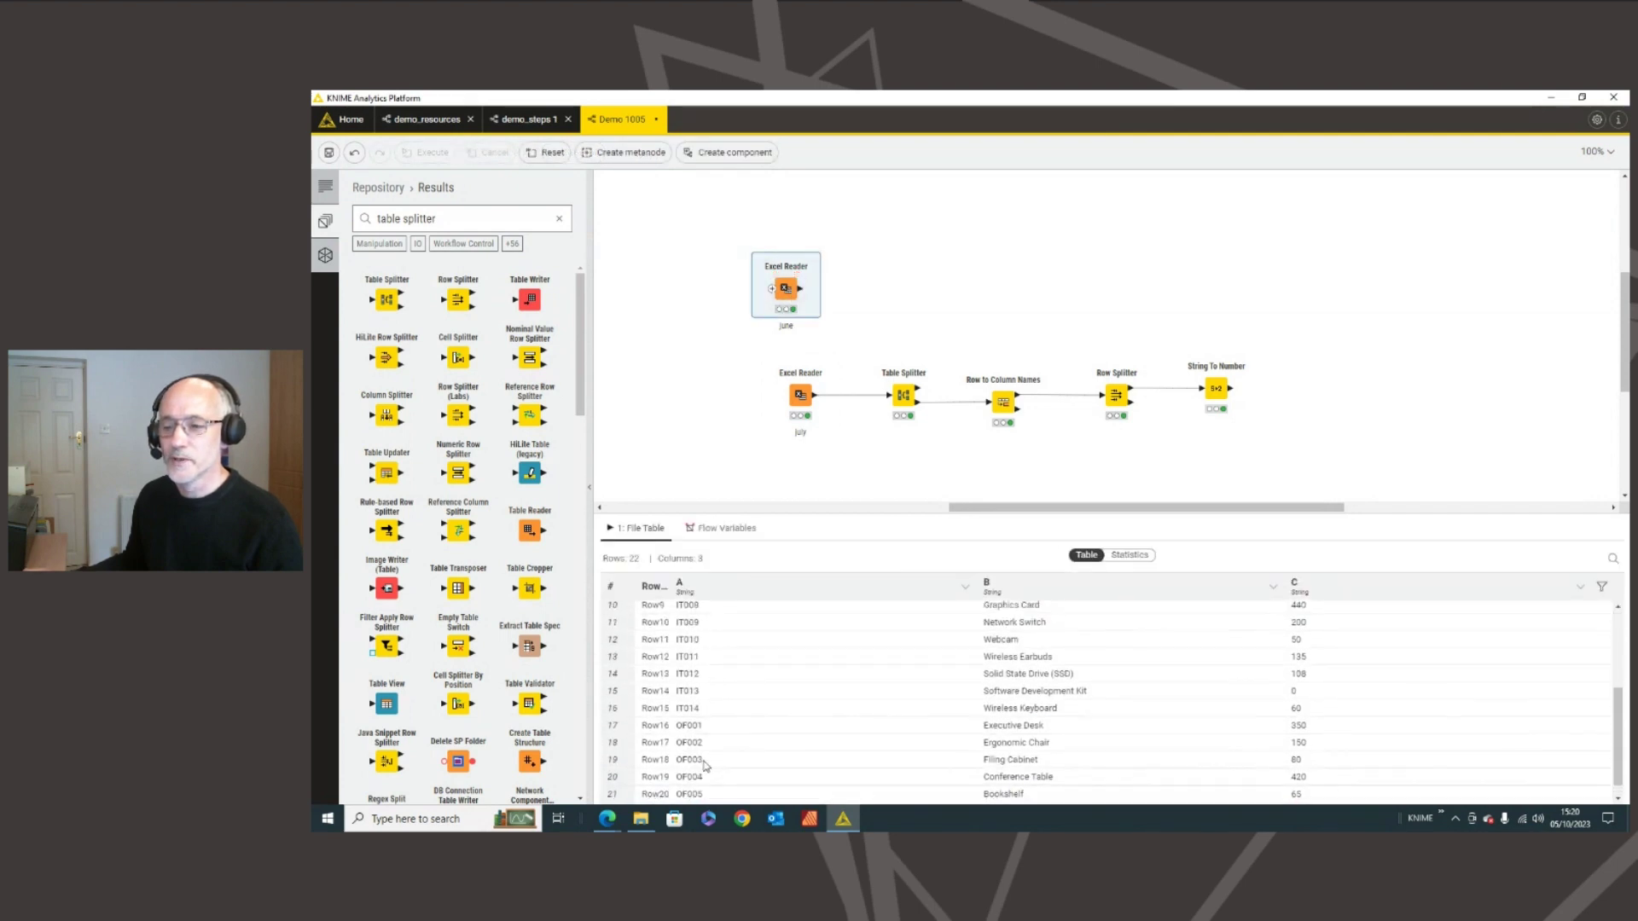
pyautogui.moveTo(792, 300)
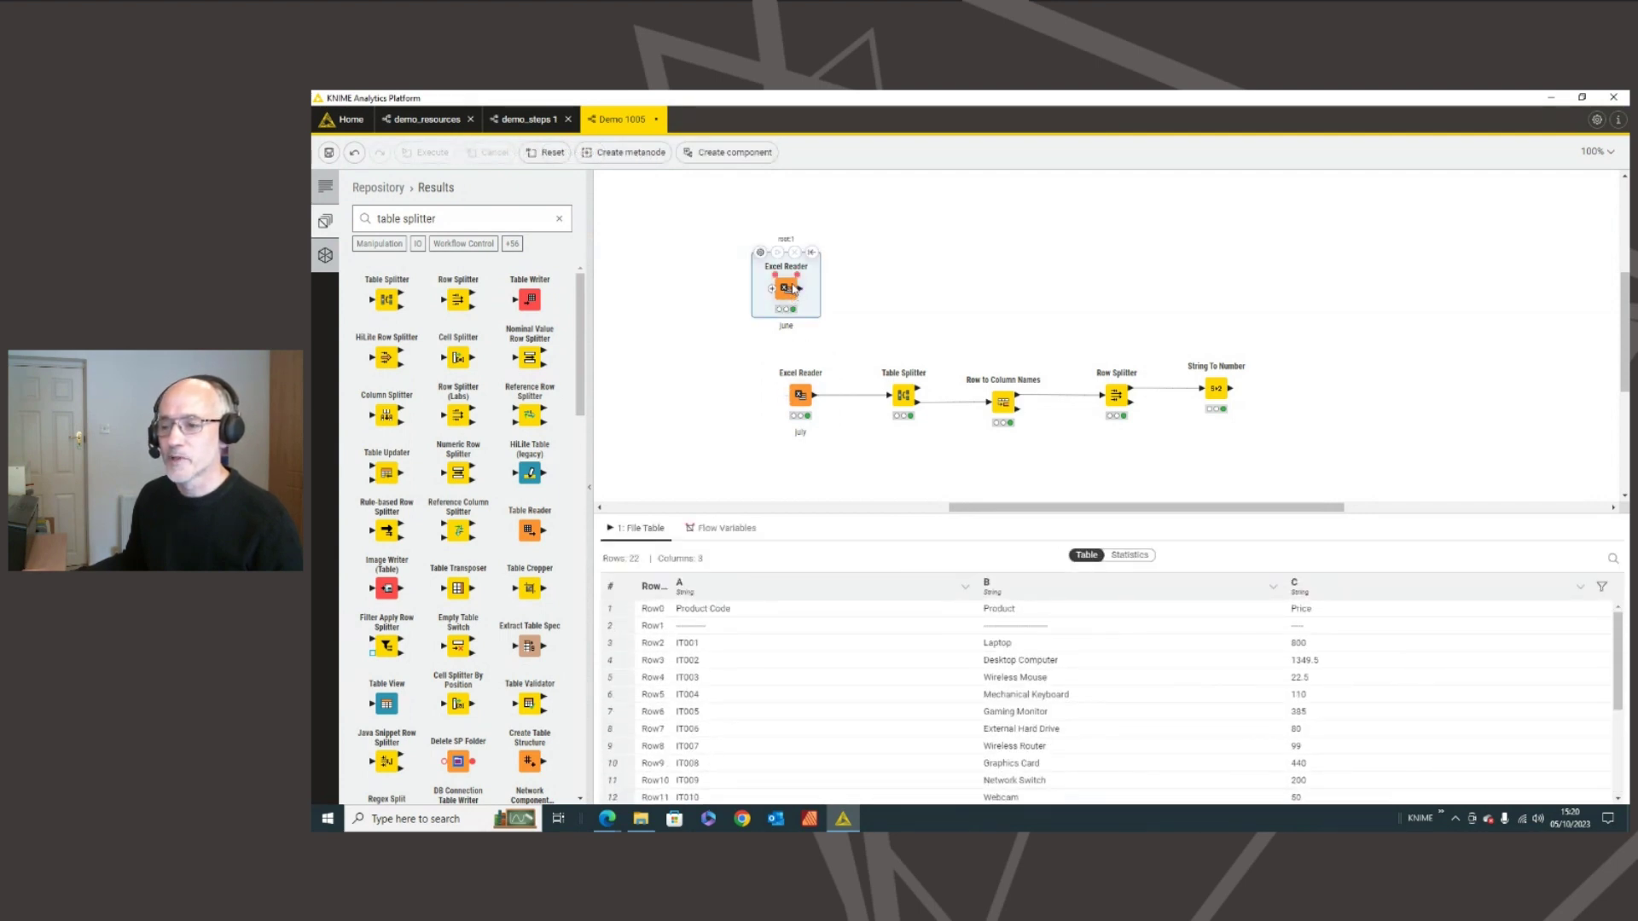
# - Connect the June Excel Reader to the Table Splitter, execute through the Row Splitter and check its Filtered Out table
pyautogui.click(904, 395)
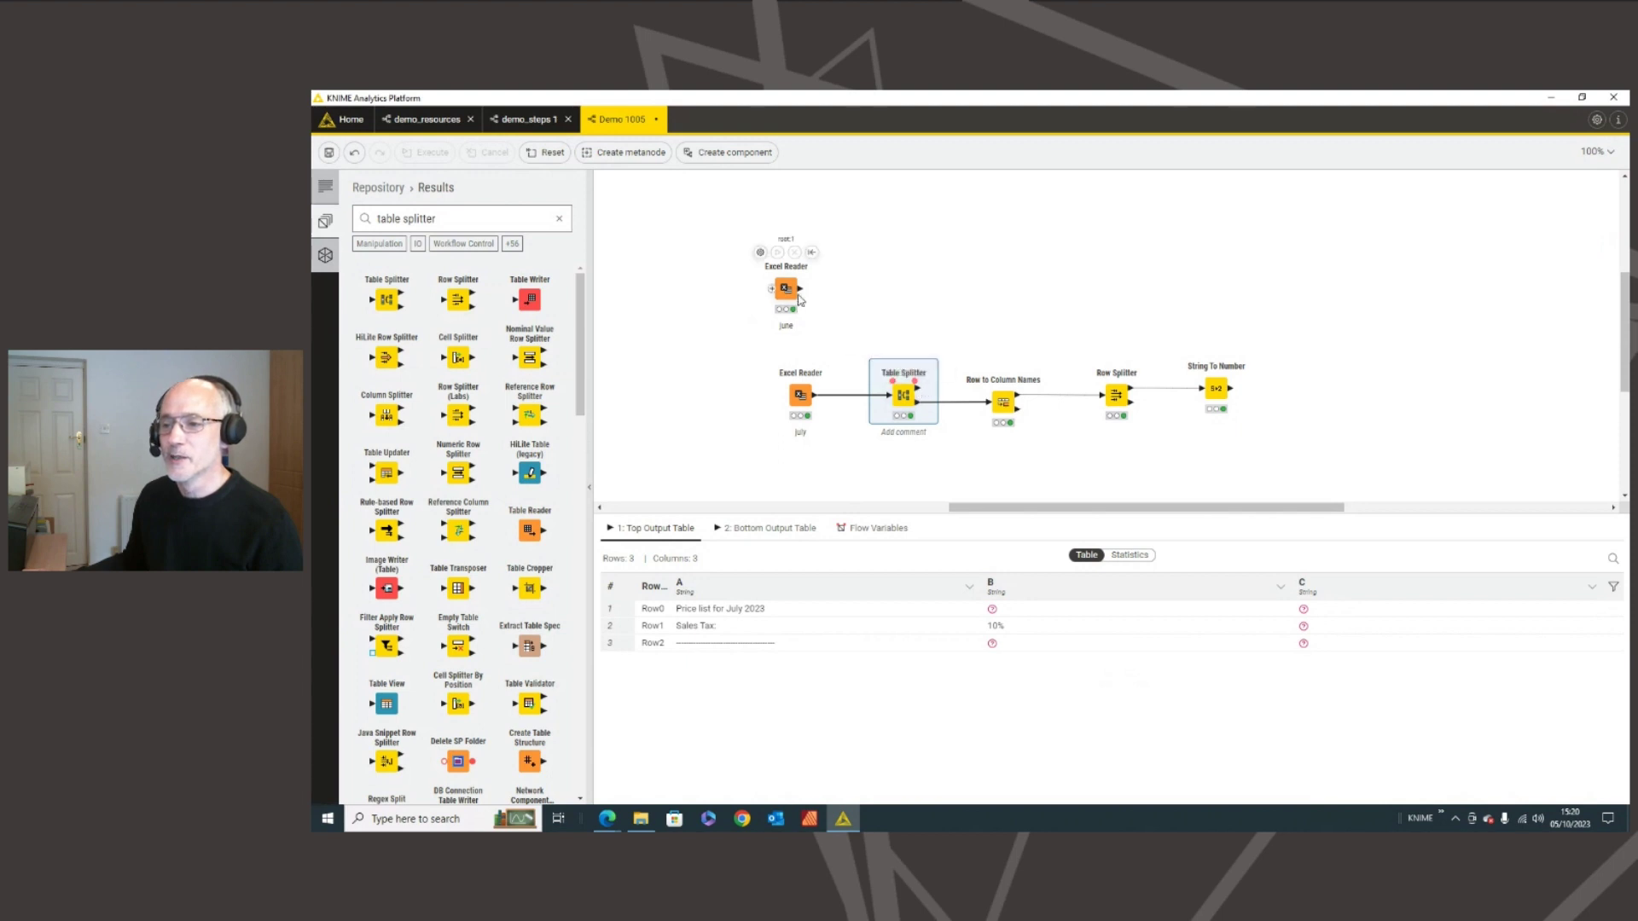
pyautogui.moveTo(800, 290); pyautogui.dragTo(890, 395)
pyautogui.click(1106, 369)
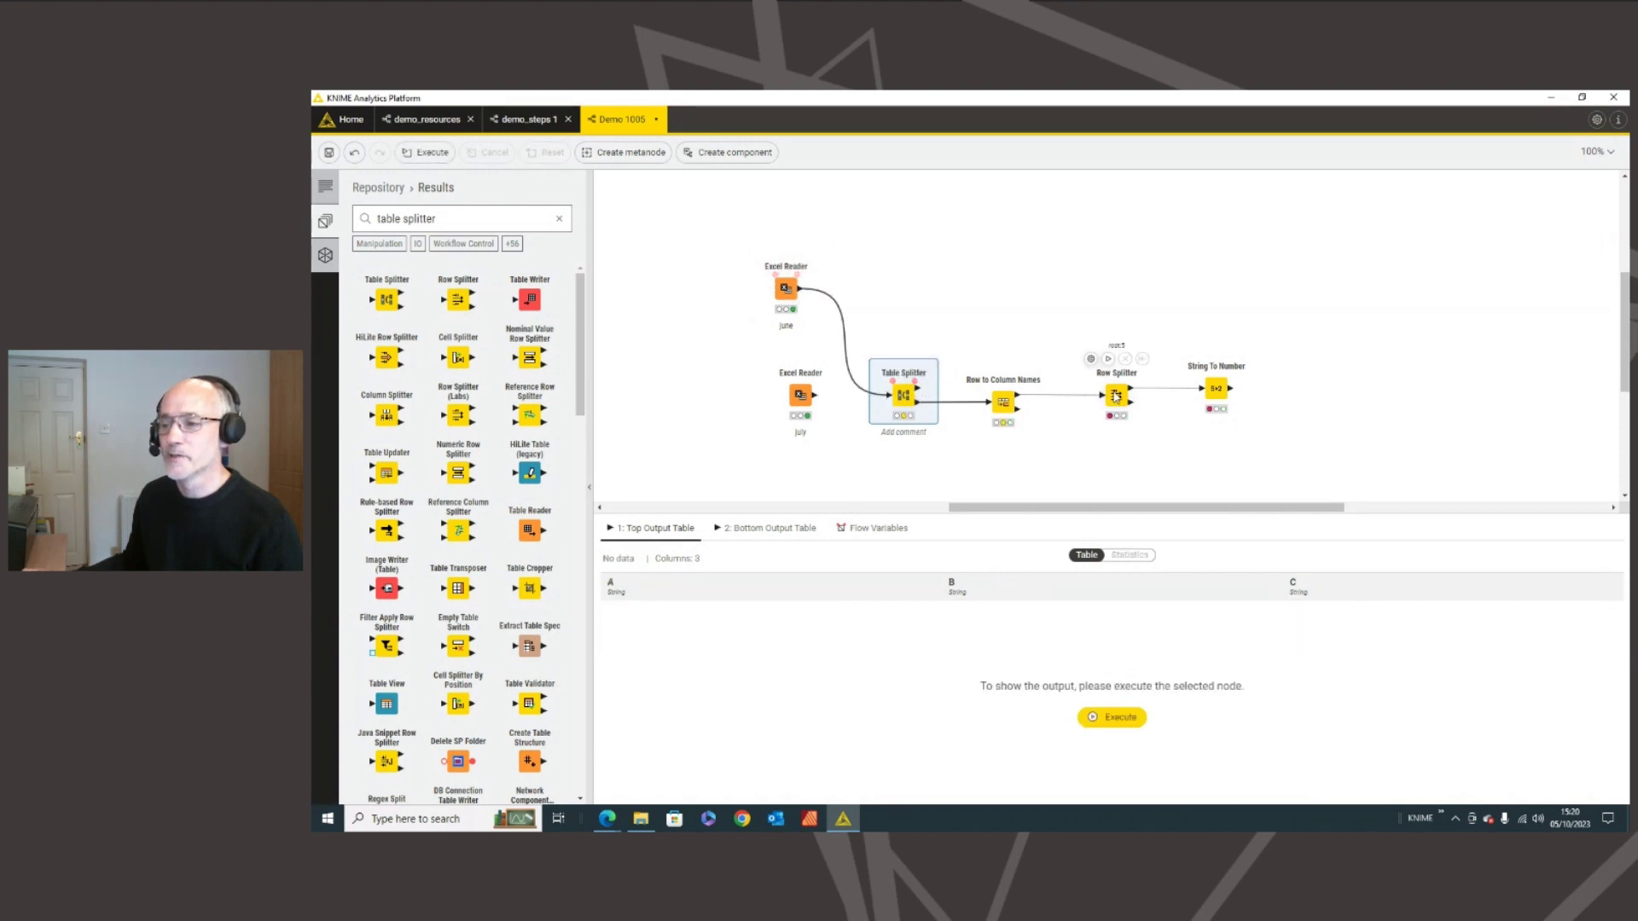
pyautogui.click(1107, 359)
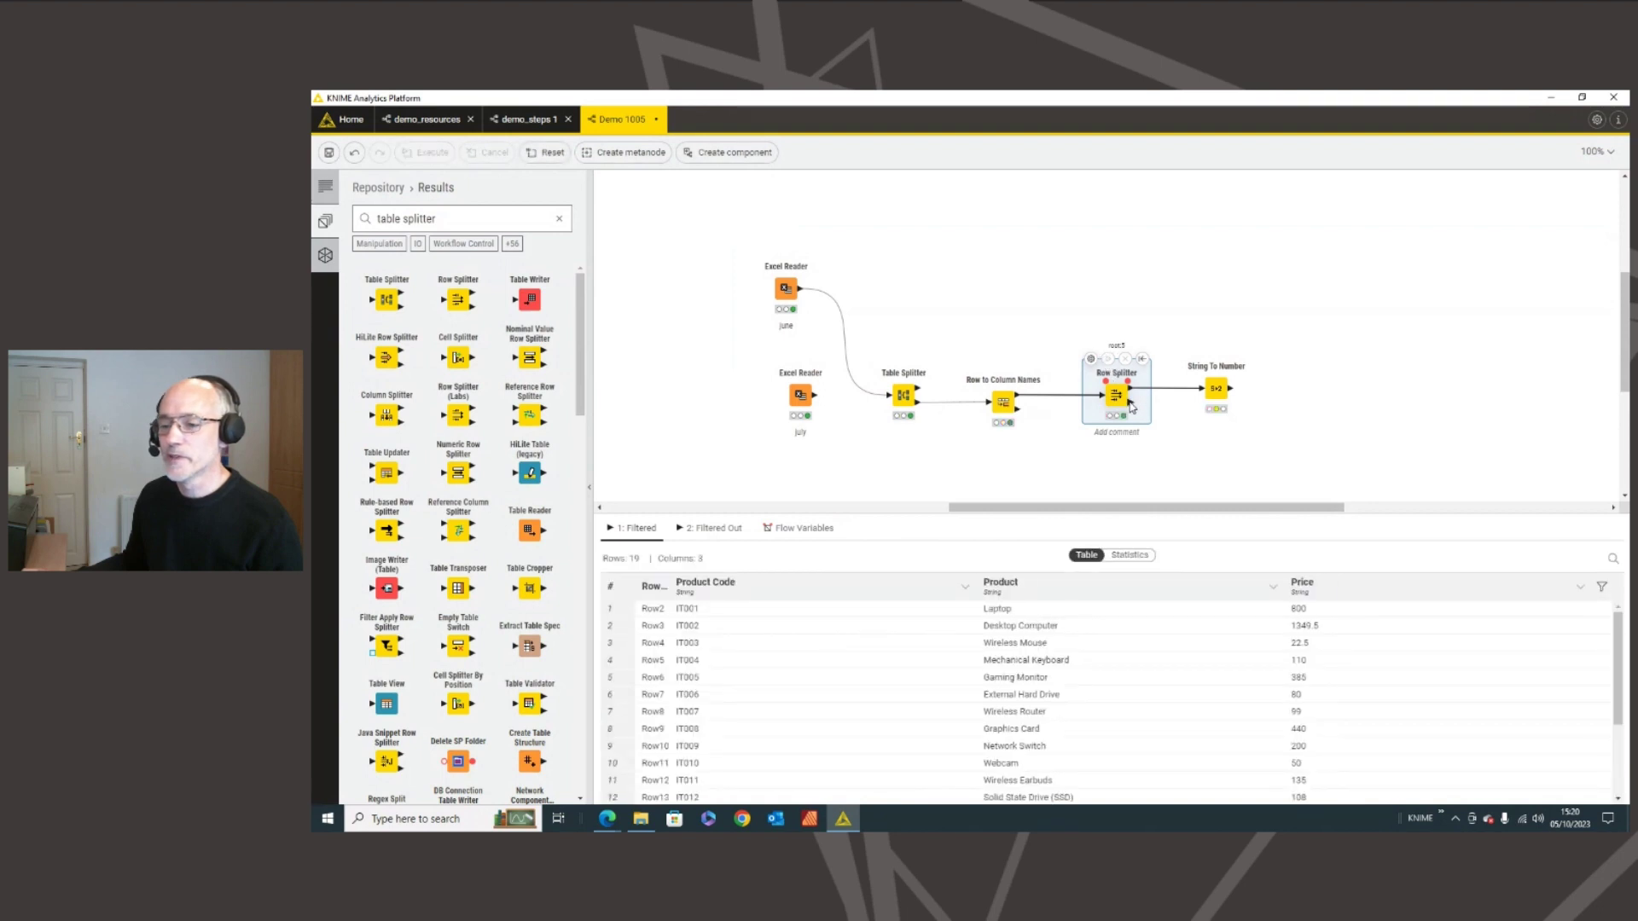
pyautogui.click(708, 530)
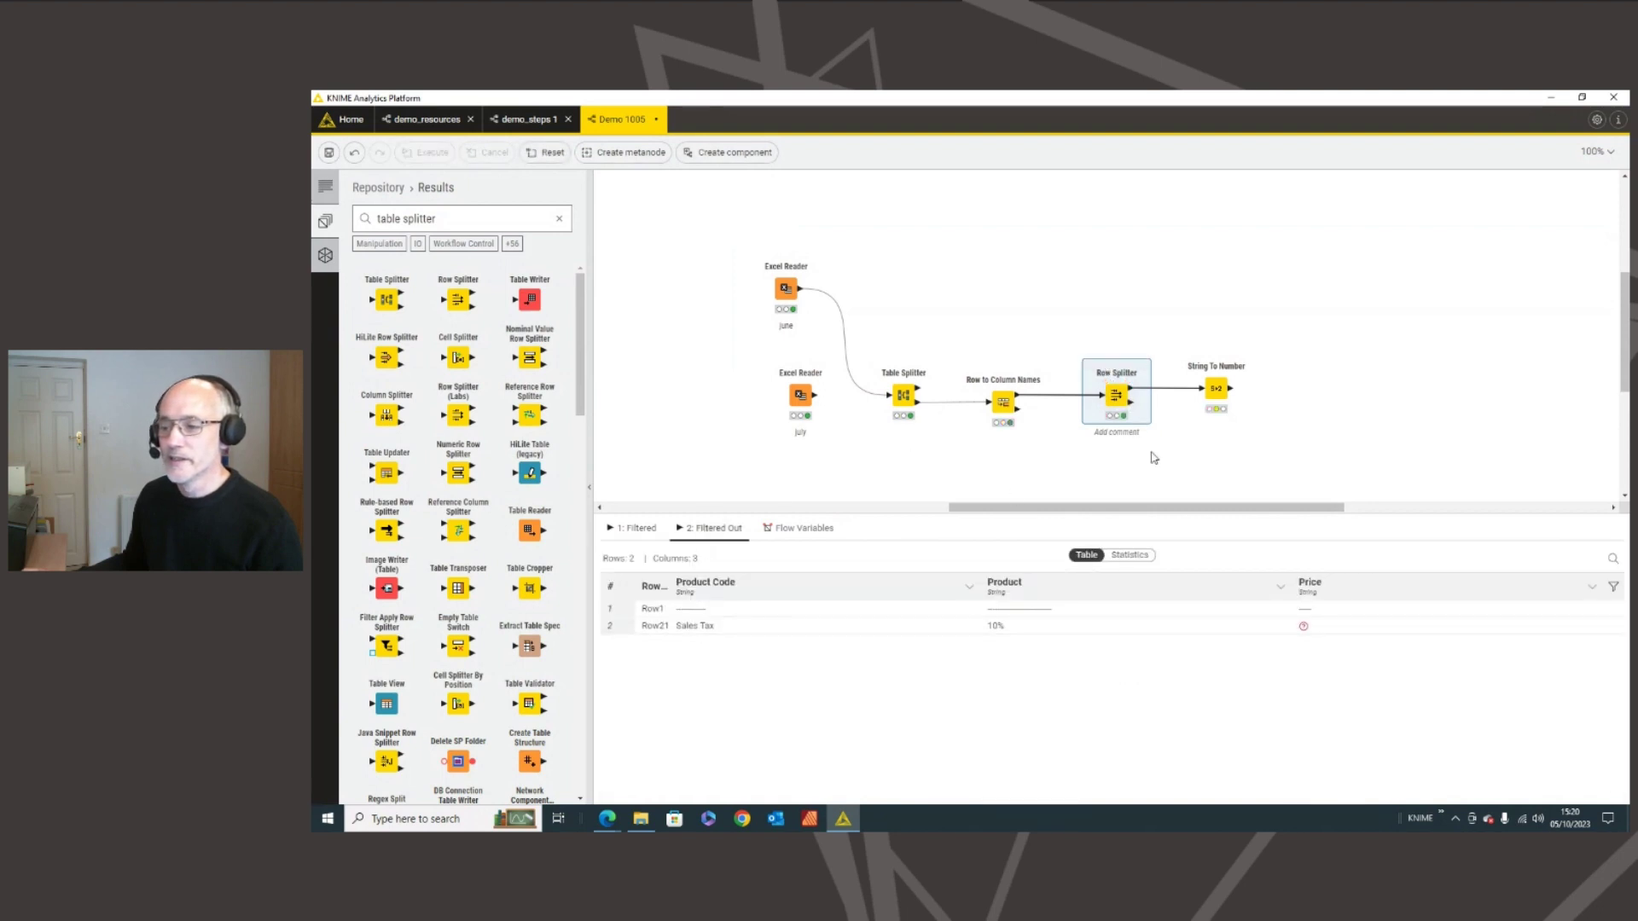
# - Move both Excel Readers farther from the Table Splitter and connect the July reader back to it
pyautogui.moveTo(807, 398)
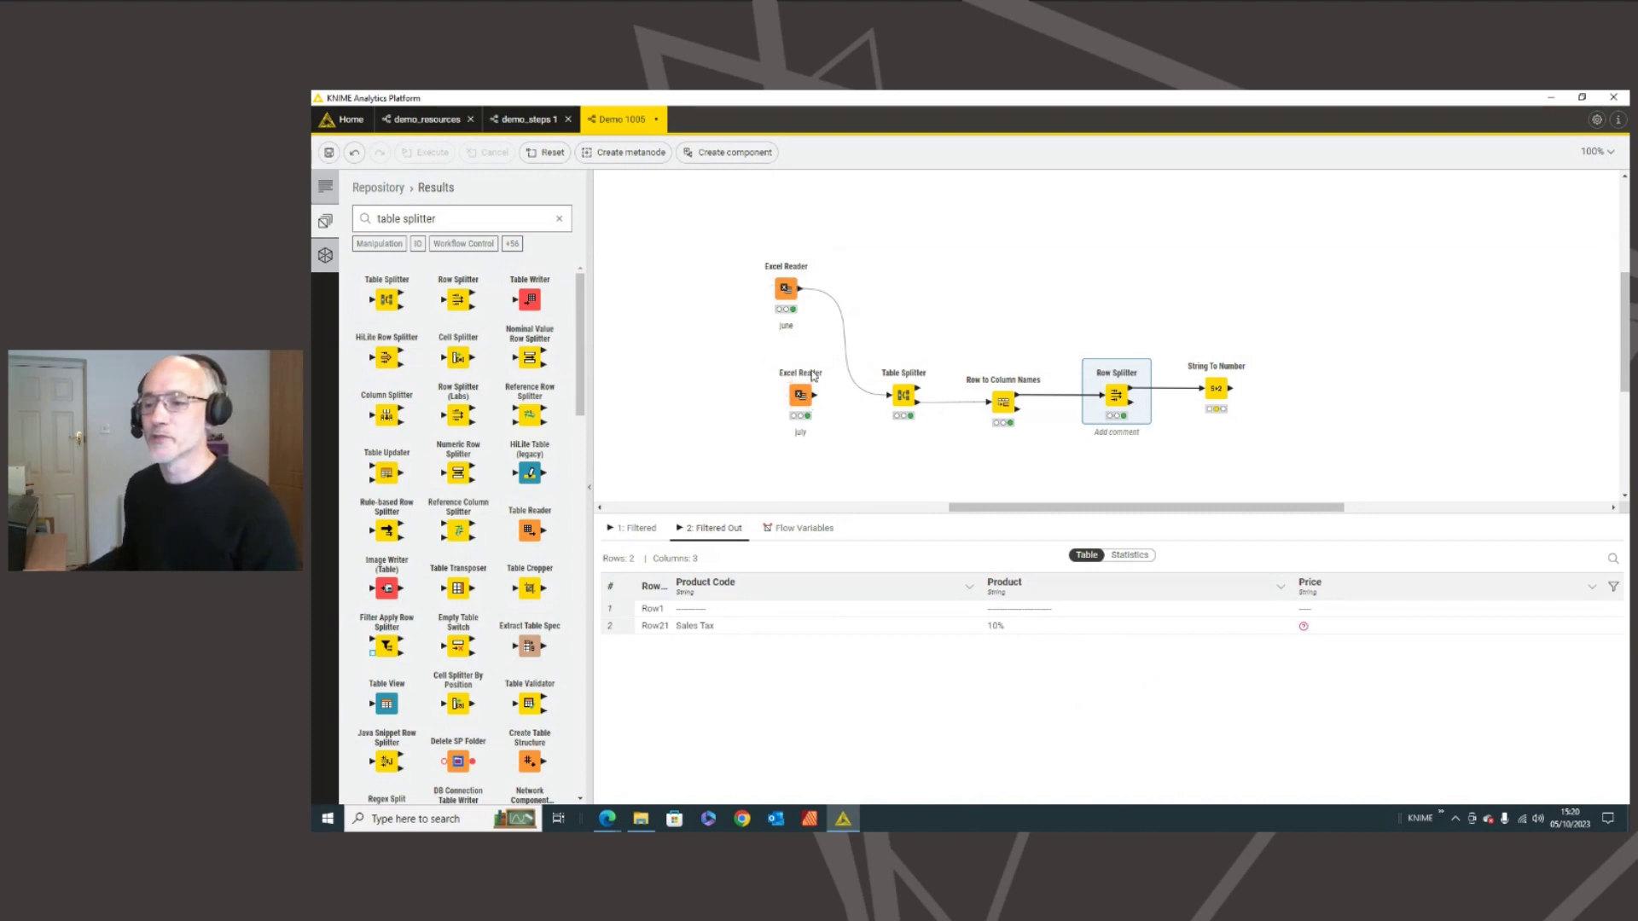
pyautogui.moveTo(819, 393); pyautogui.dragTo(763, 414)
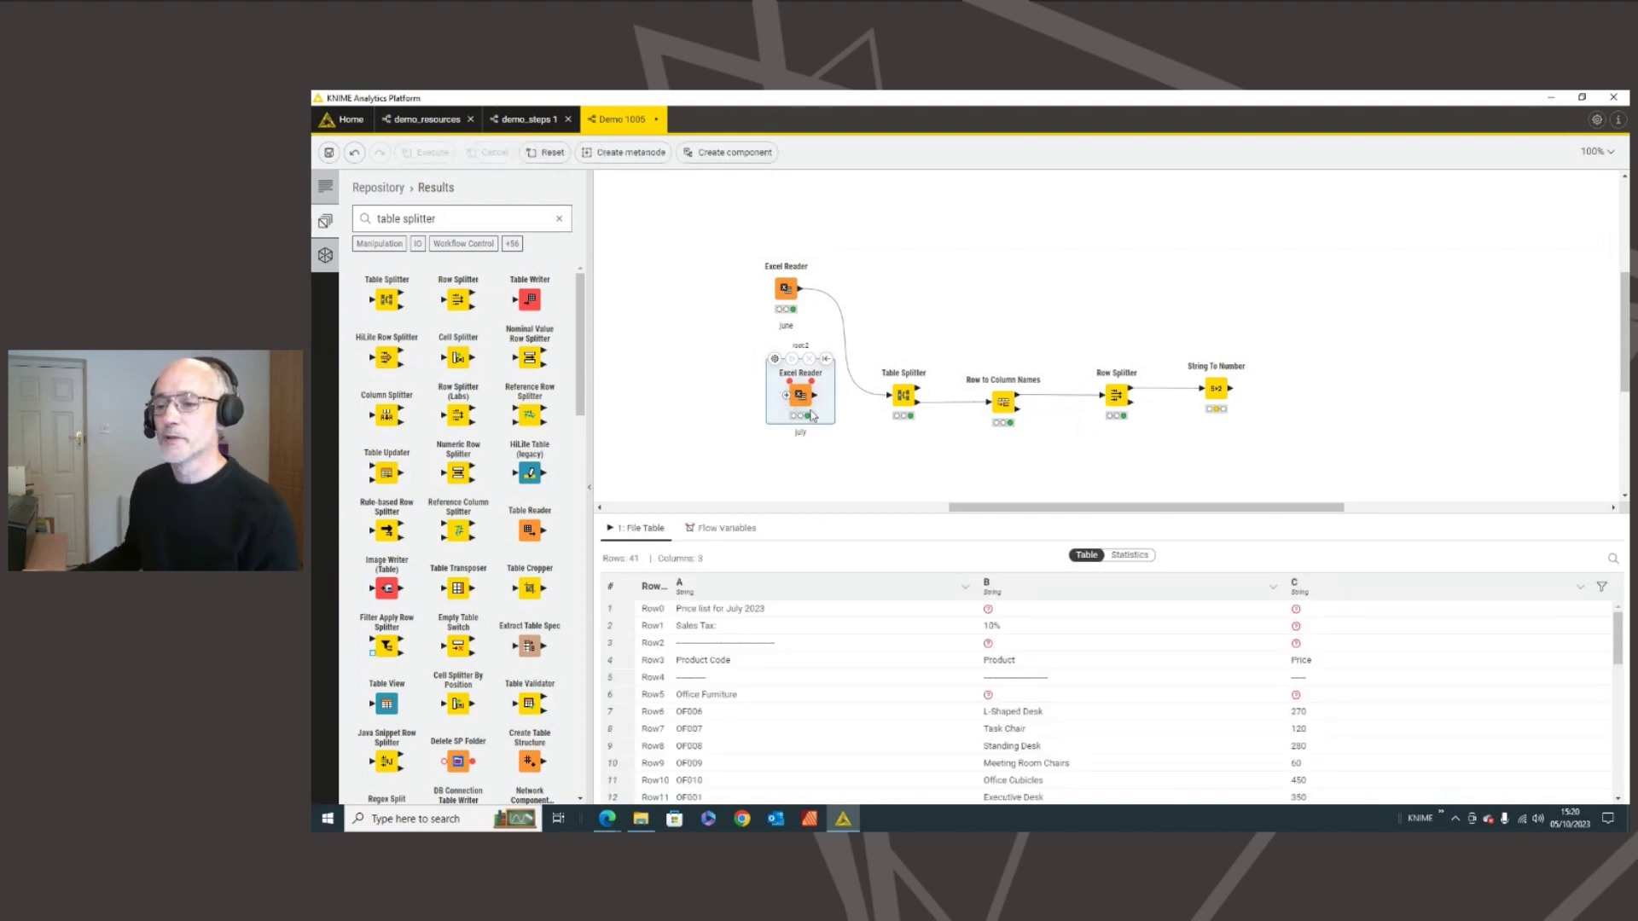
pyautogui.click(854, 443)
pyautogui.moveTo(799, 399); pyautogui.dragTo(734, 406)
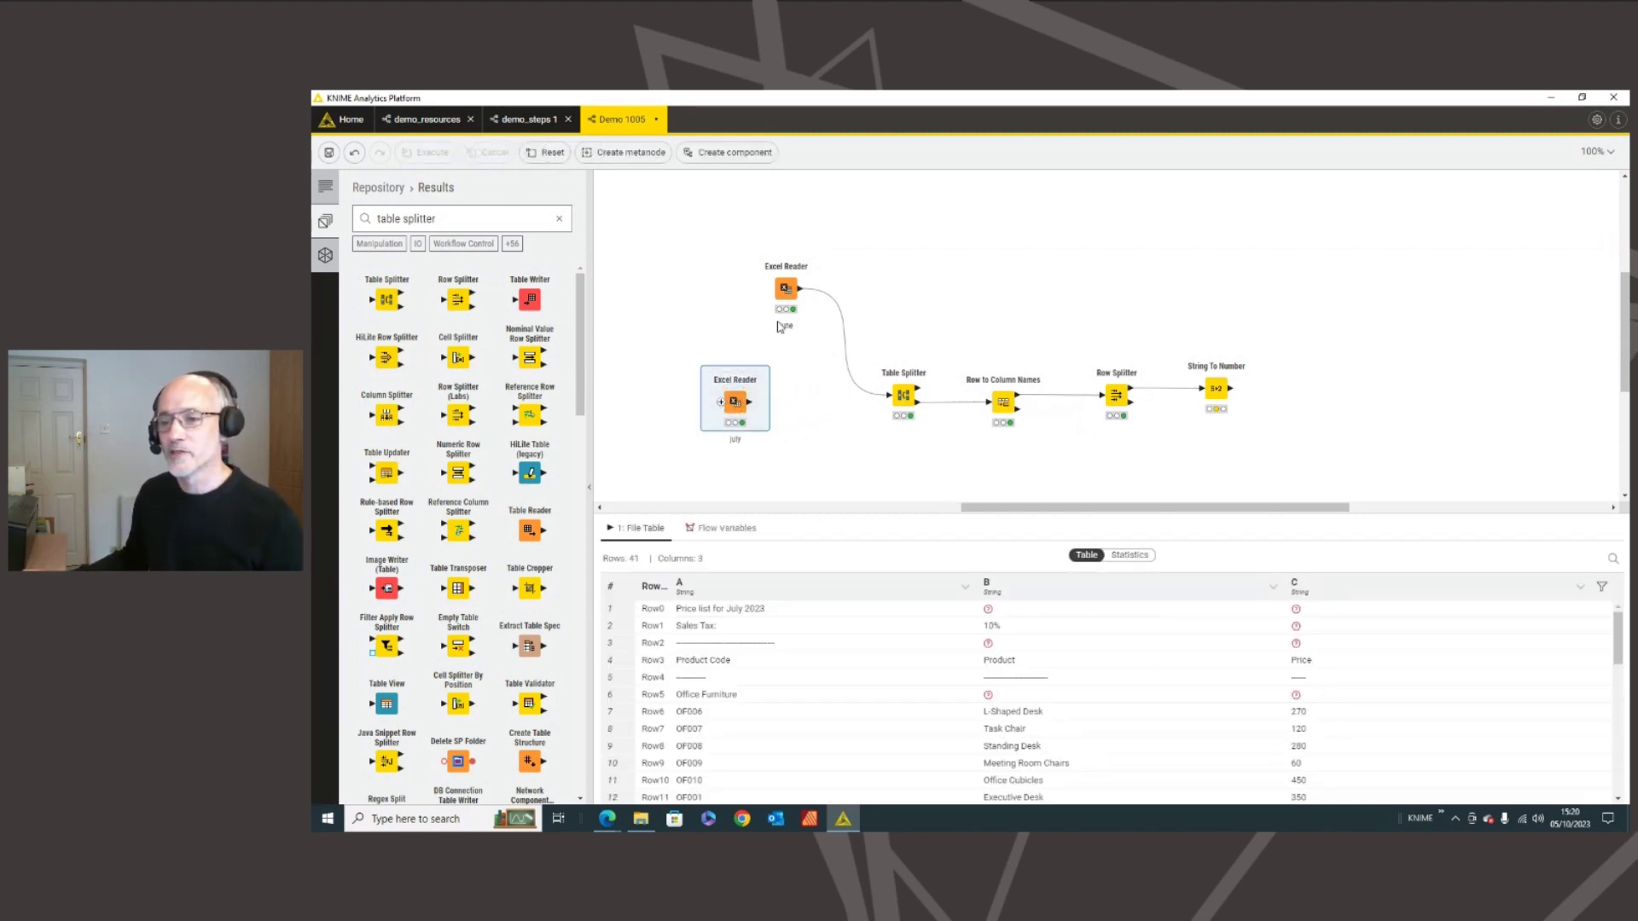
pyautogui.moveTo(786, 290); pyautogui.dragTo(735, 299)
pyautogui.moveTo(749, 401); pyautogui.dragTo(888, 401)
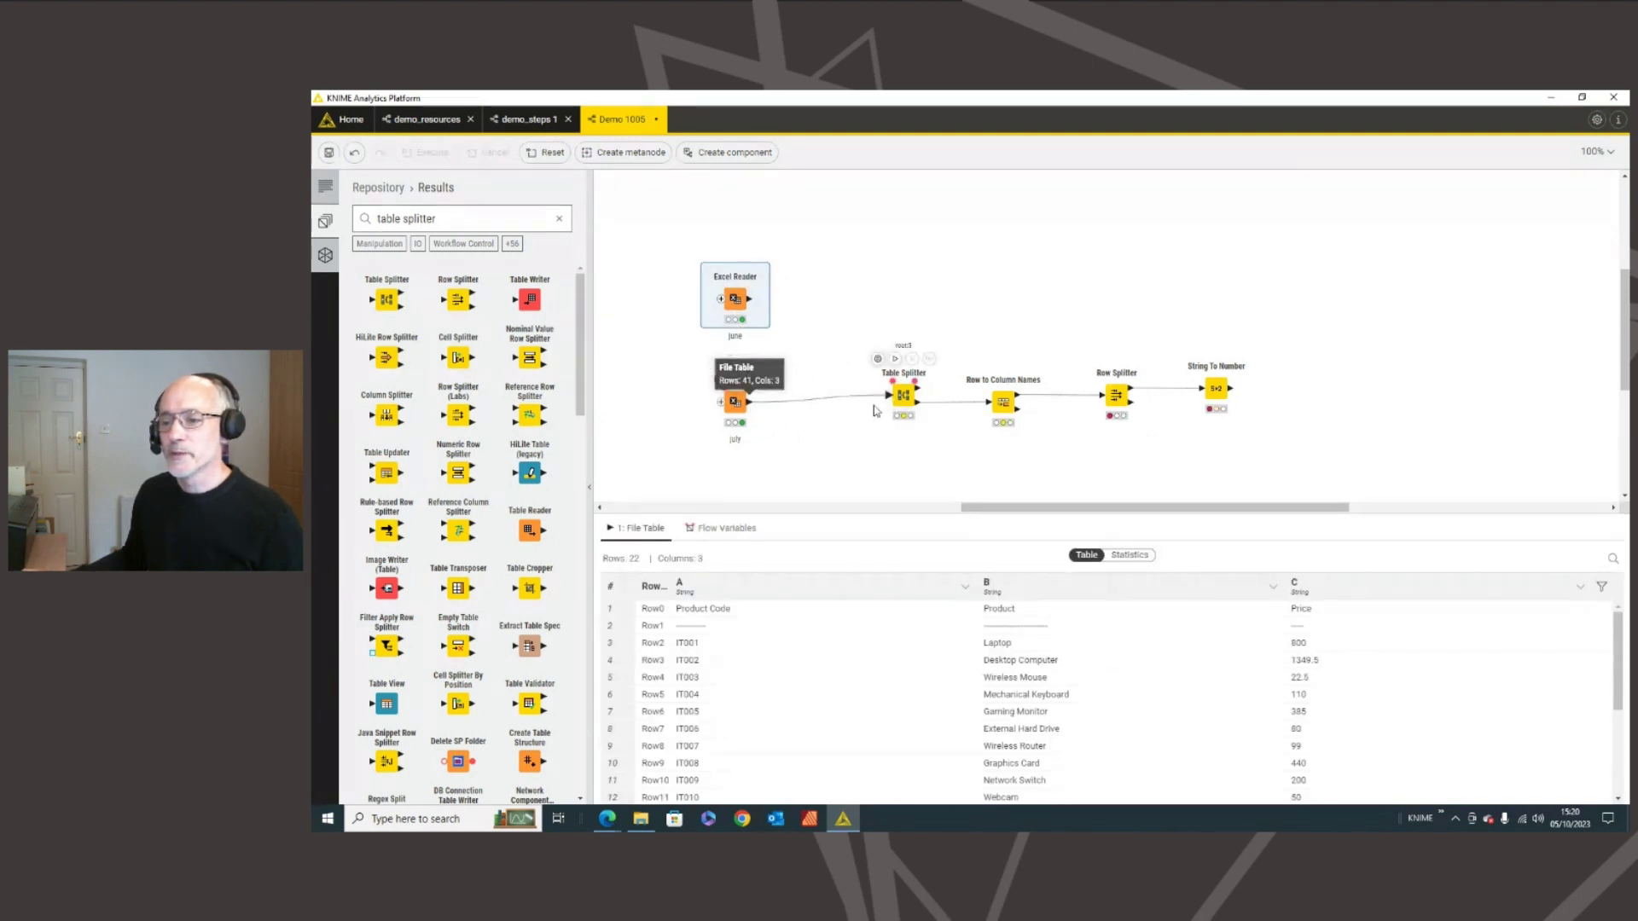
pyautogui.click(734, 394)
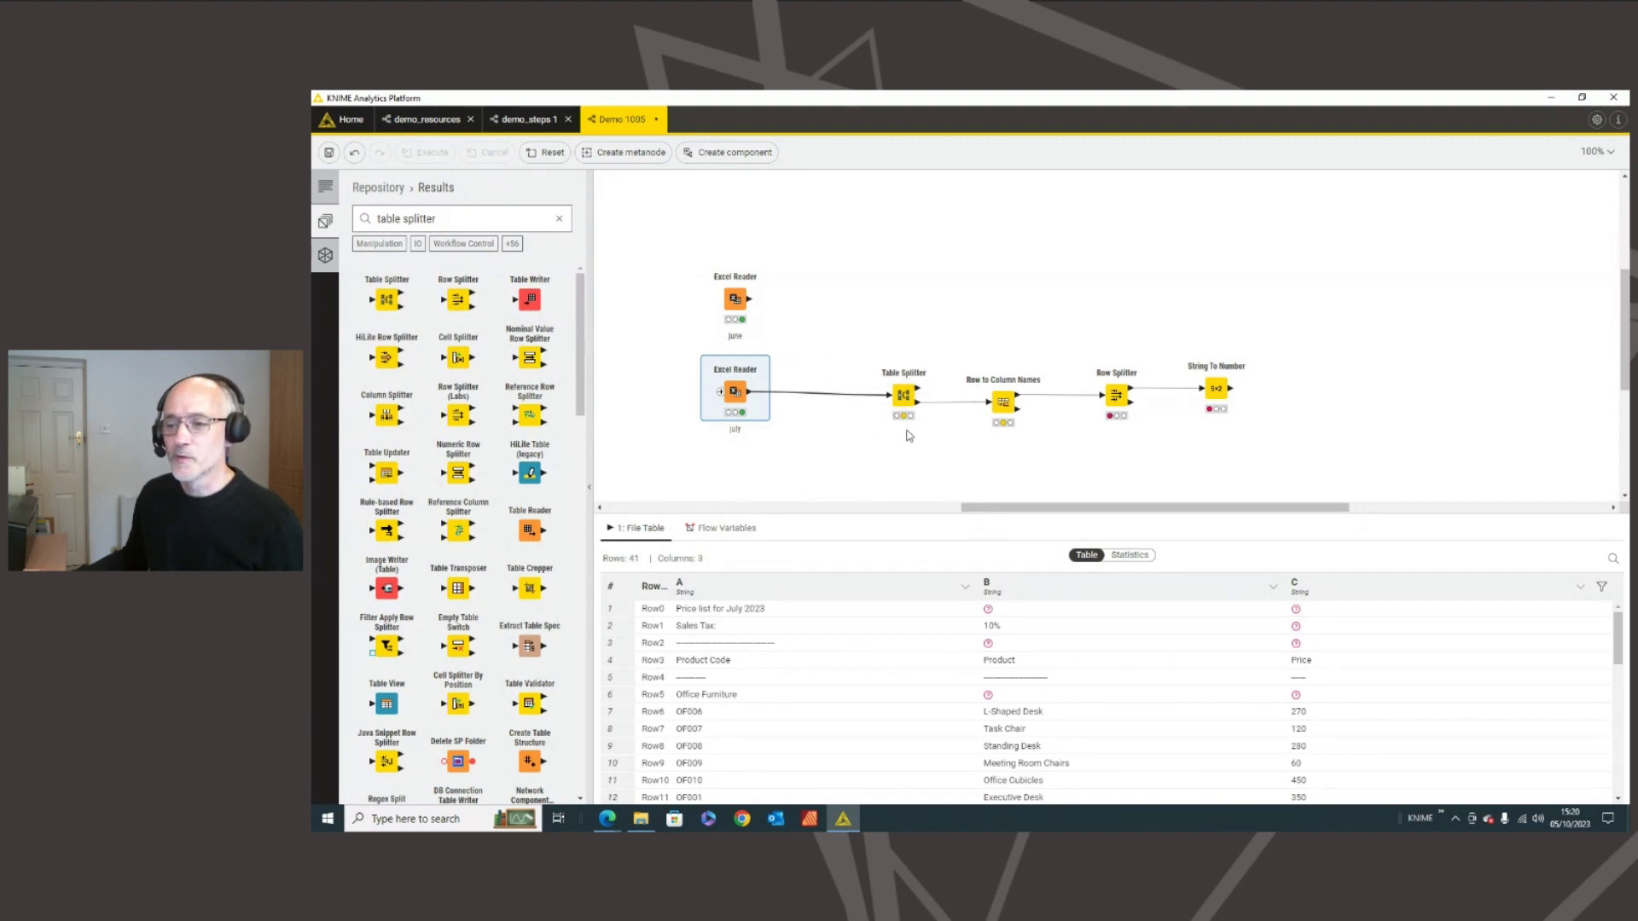
# - Insert a second Row Splitter node into the connection between the July Excel Reader and the Table Splitter
pyautogui.moveTo(886, 408)
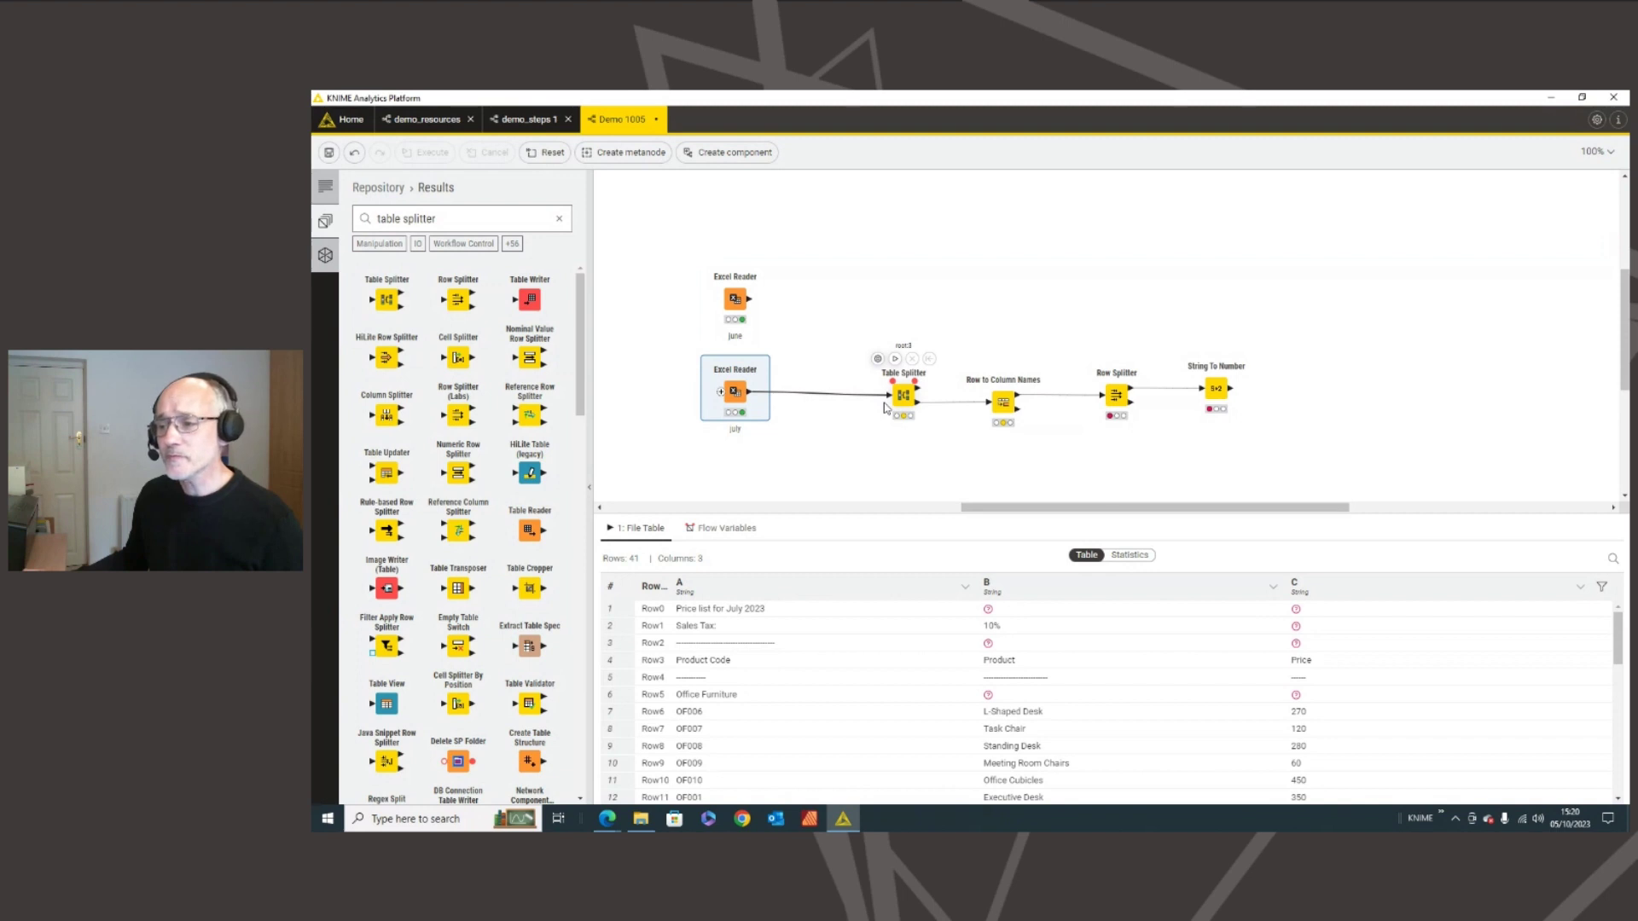
pyautogui.moveTo(458, 301); pyautogui.dragTo(811, 403)
pyautogui.click(843, 466)
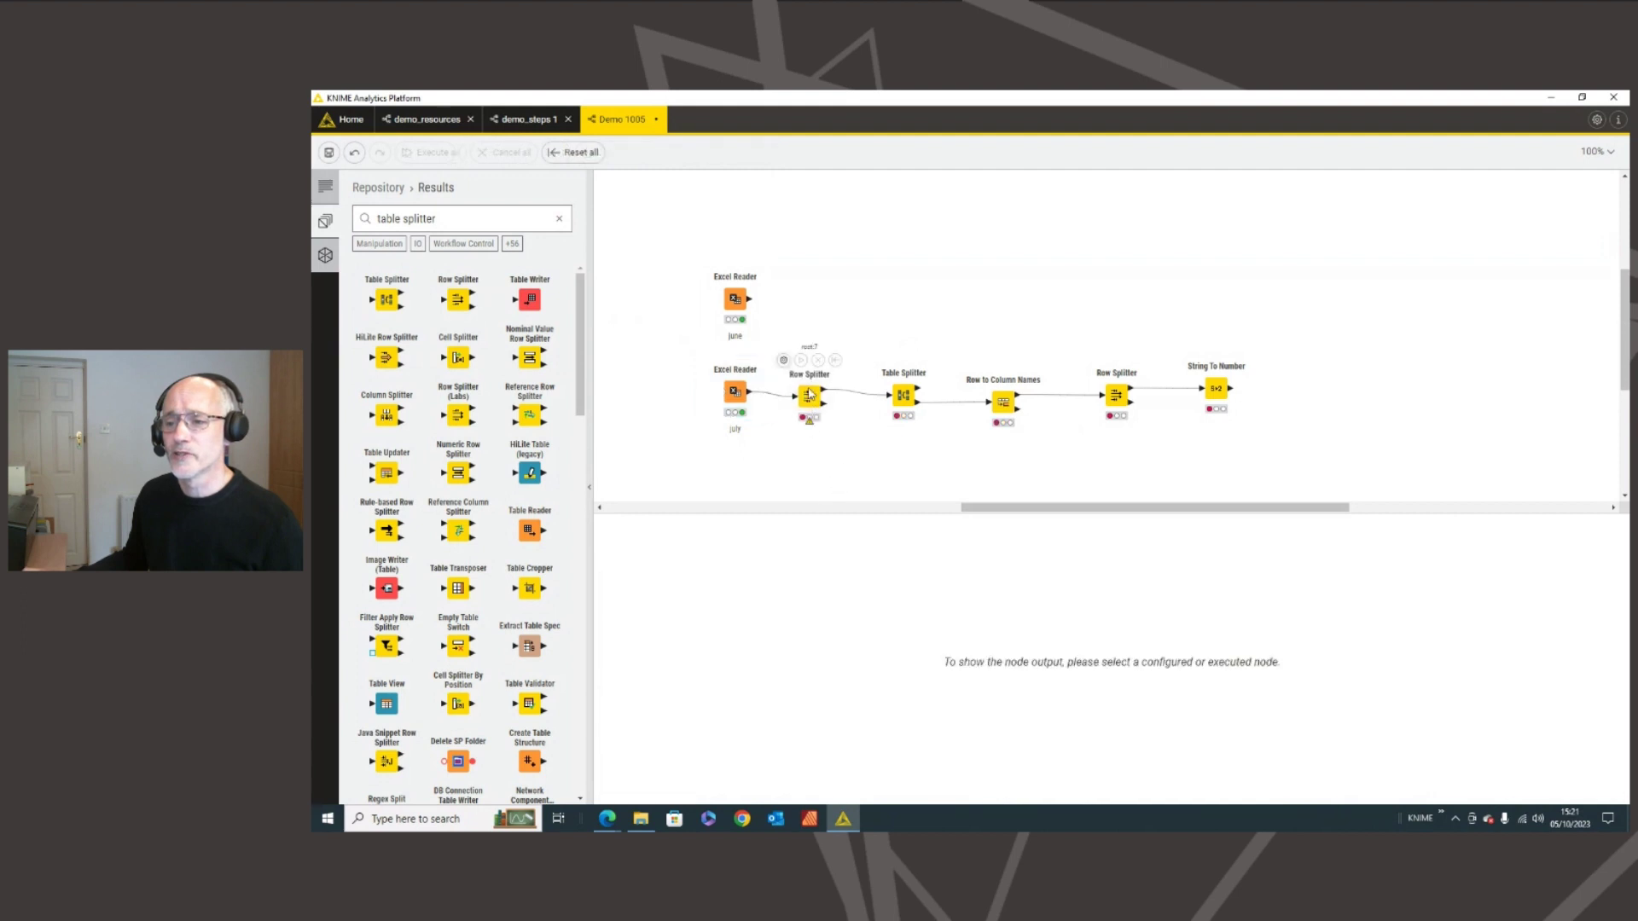
# - Configure the new Row Splitter to match column A against the pattern "Sales Tax*" with wild cards enabled
pyautogui.click(813, 399)
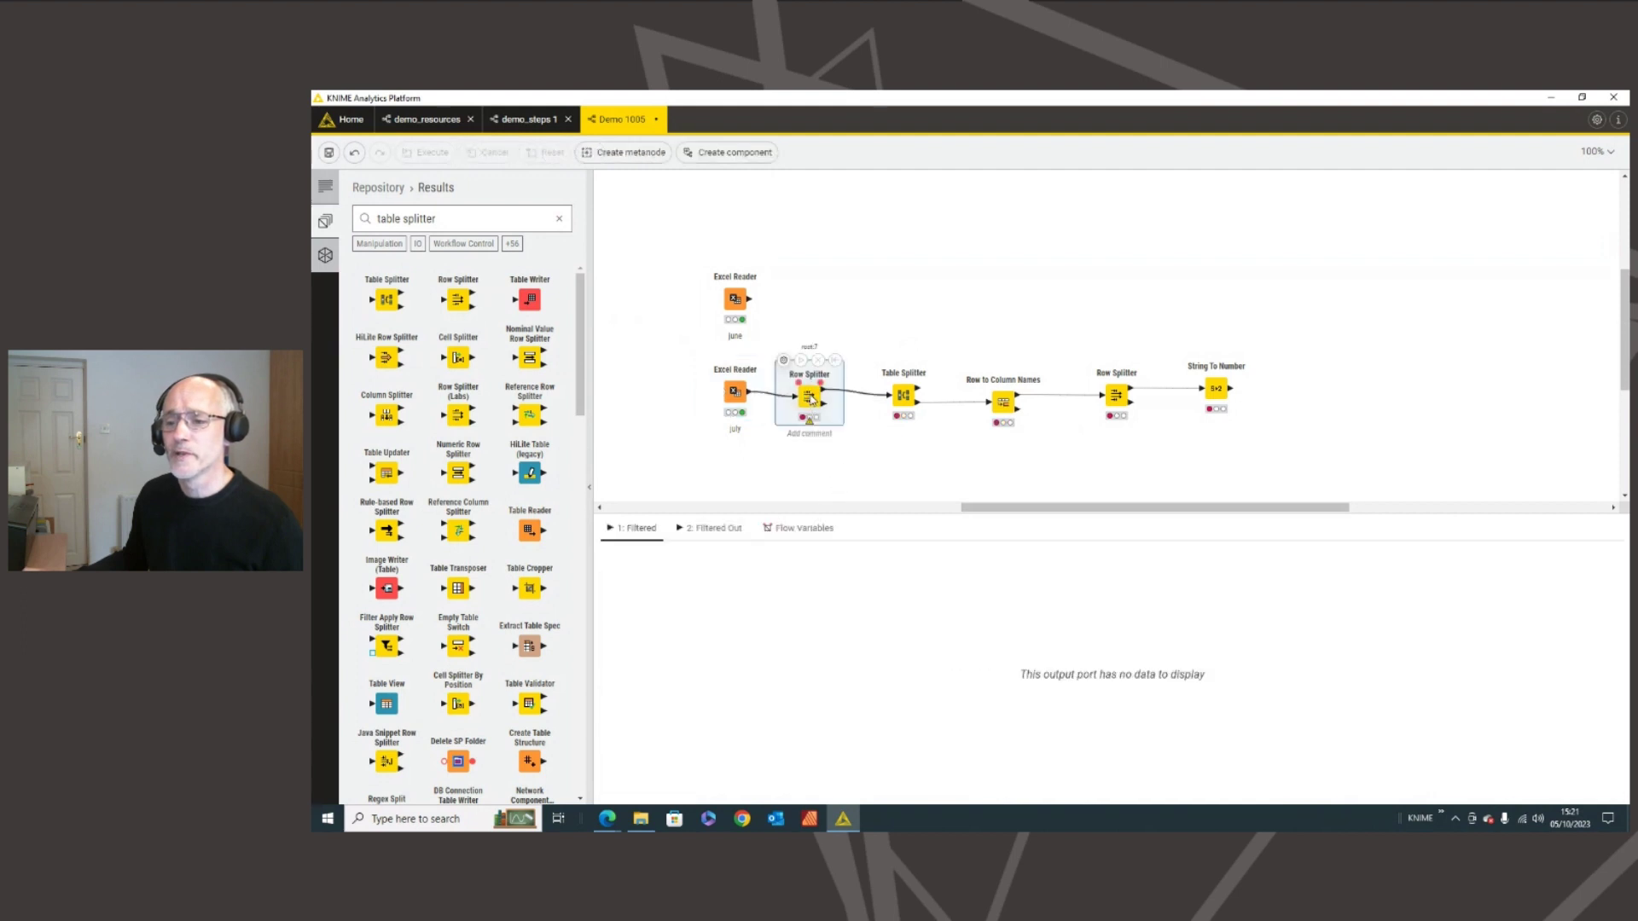
pyautogui.click(783, 360)
pyautogui.click(986, 331)
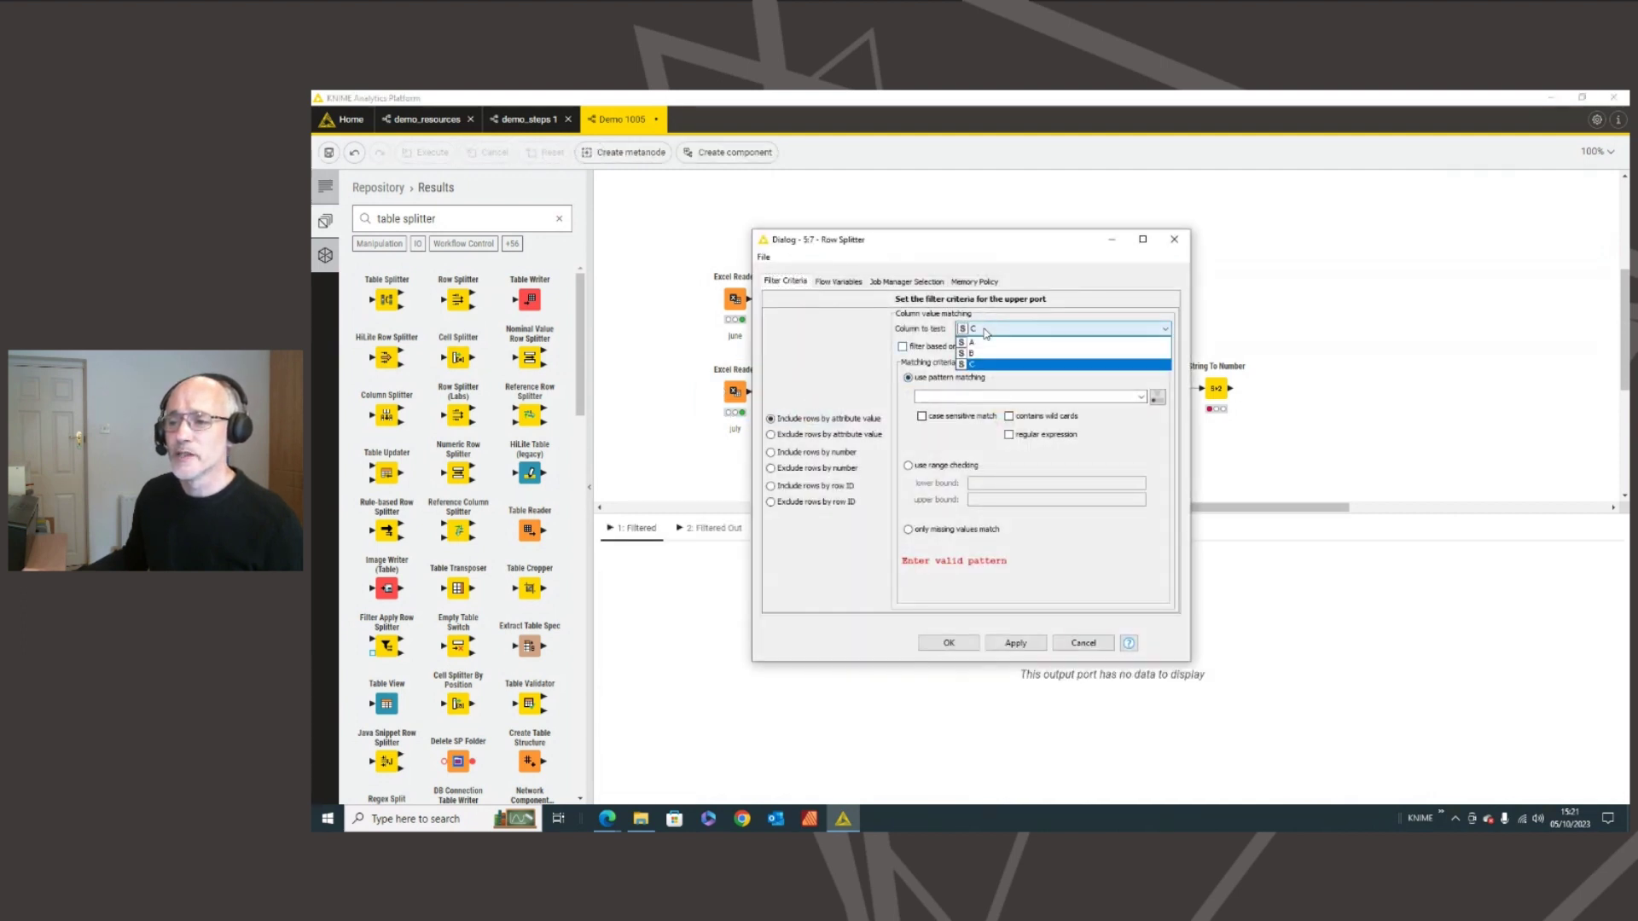
pyautogui.click(977, 342)
pyautogui.click(958, 395)
pyautogui.write('Sales Tax')
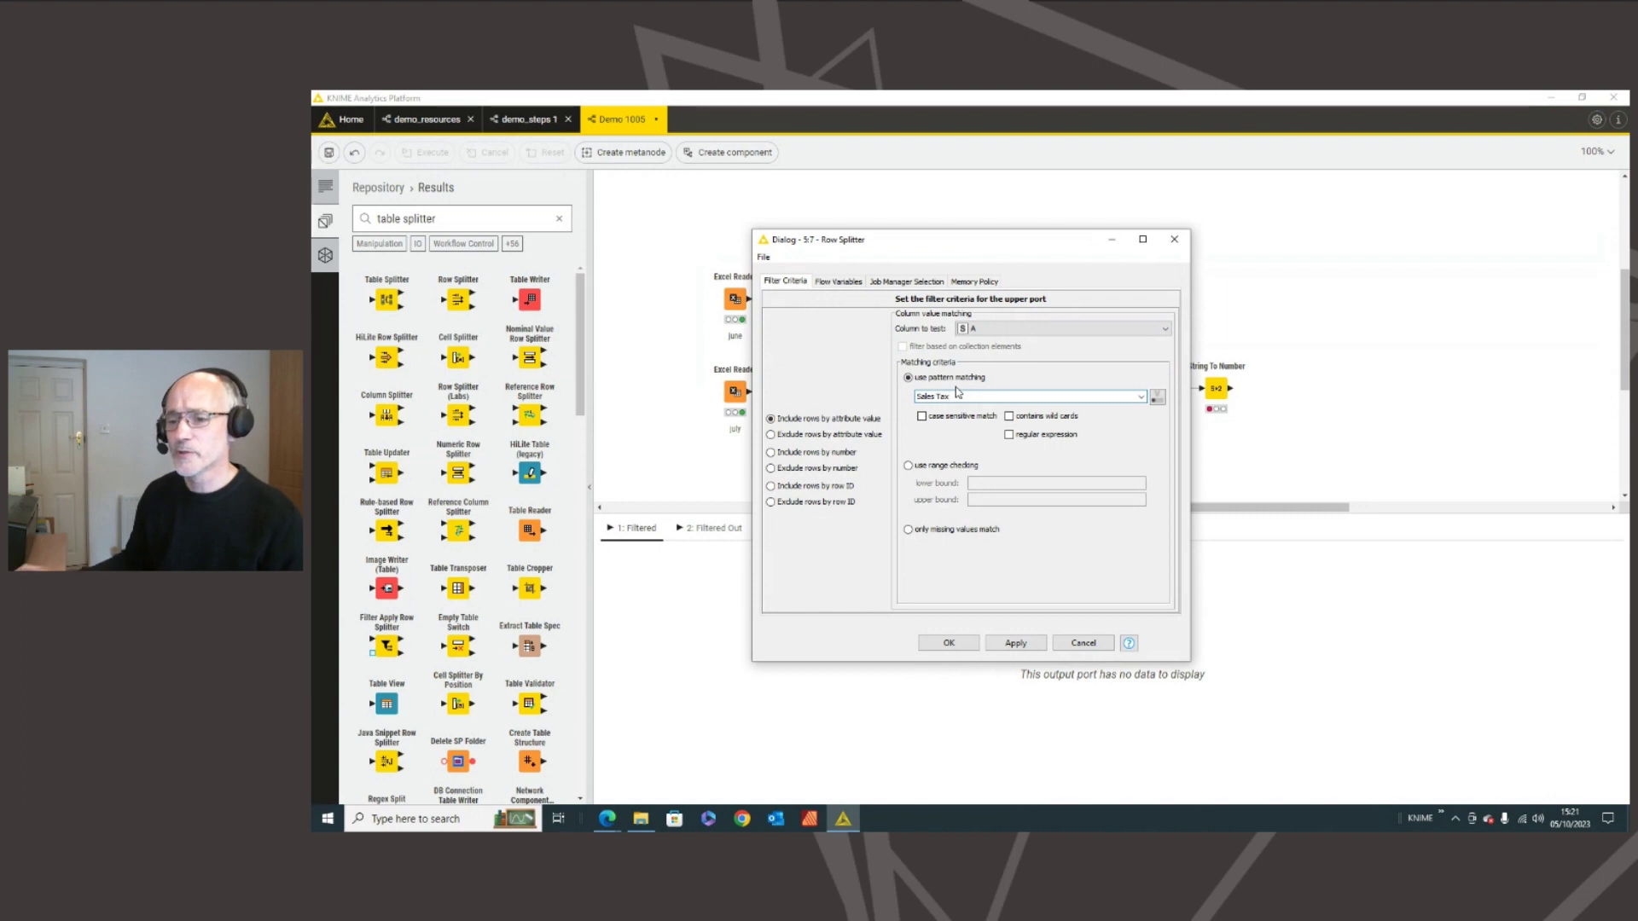
pyautogui.moveTo(917, 252); pyautogui.dragTo(1027, 258)
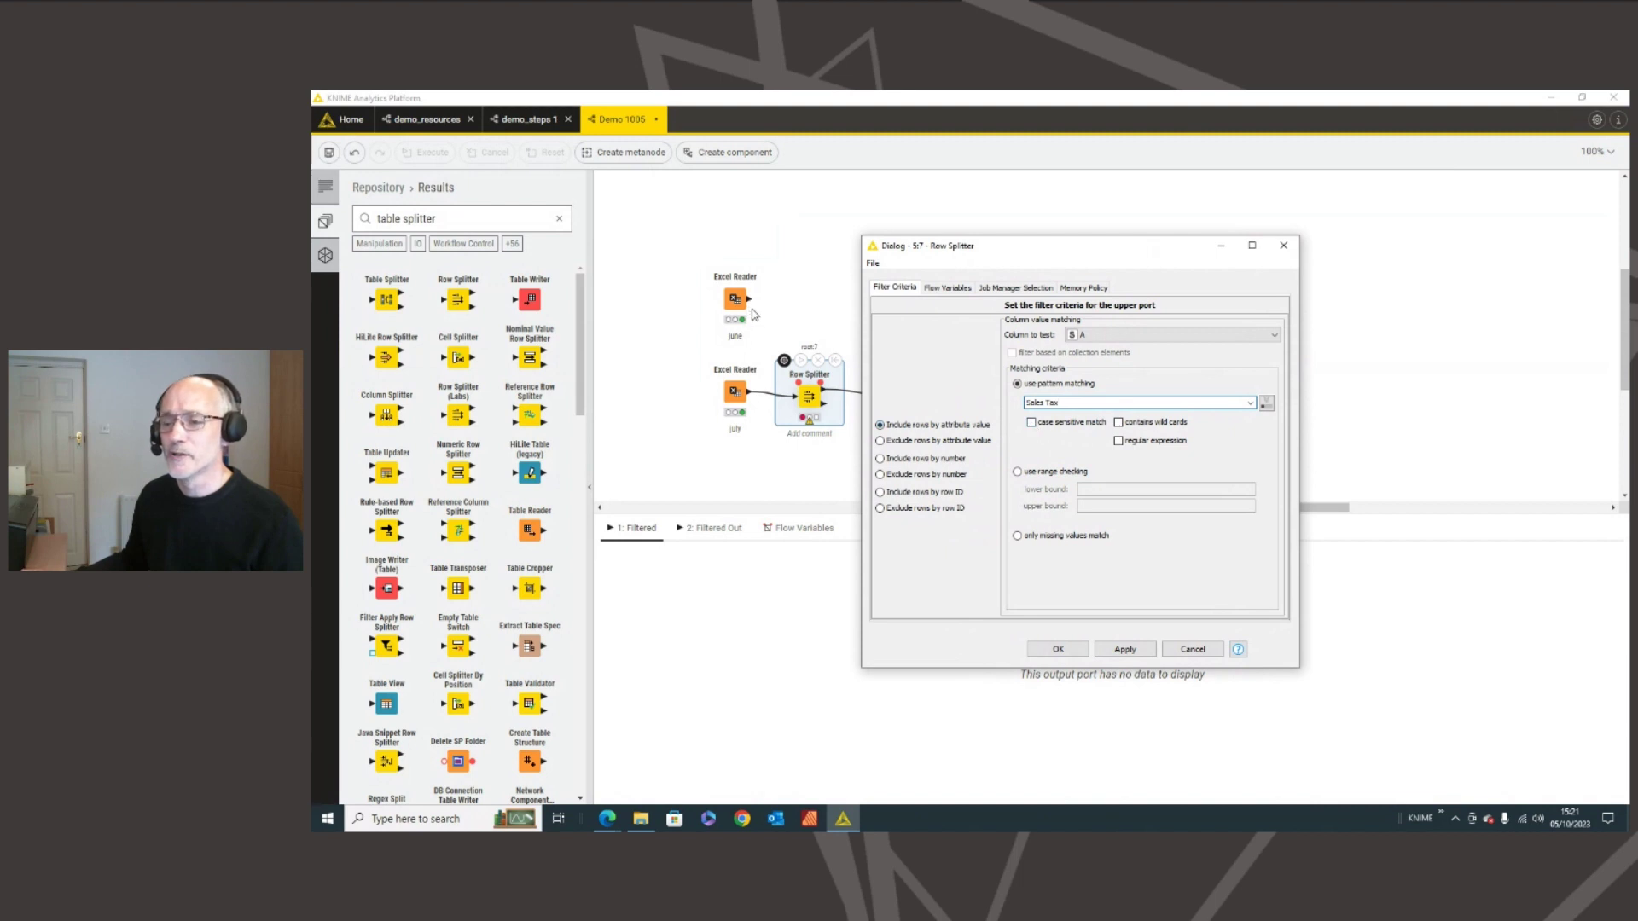
pyautogui.write('*')
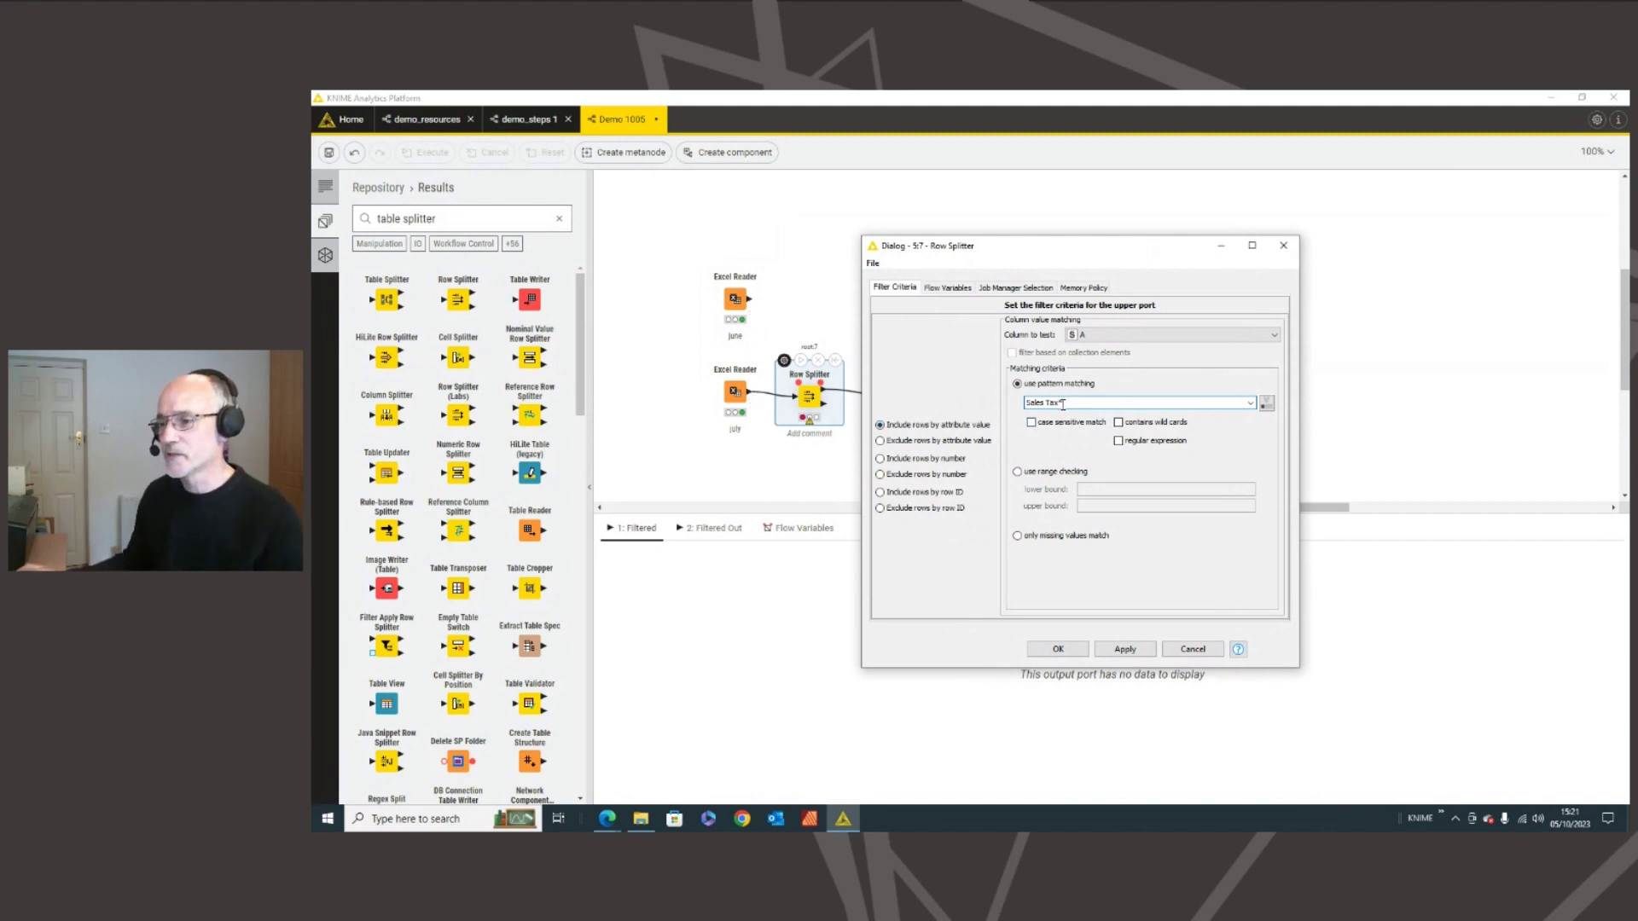
pyautogui.click(1122, 422)
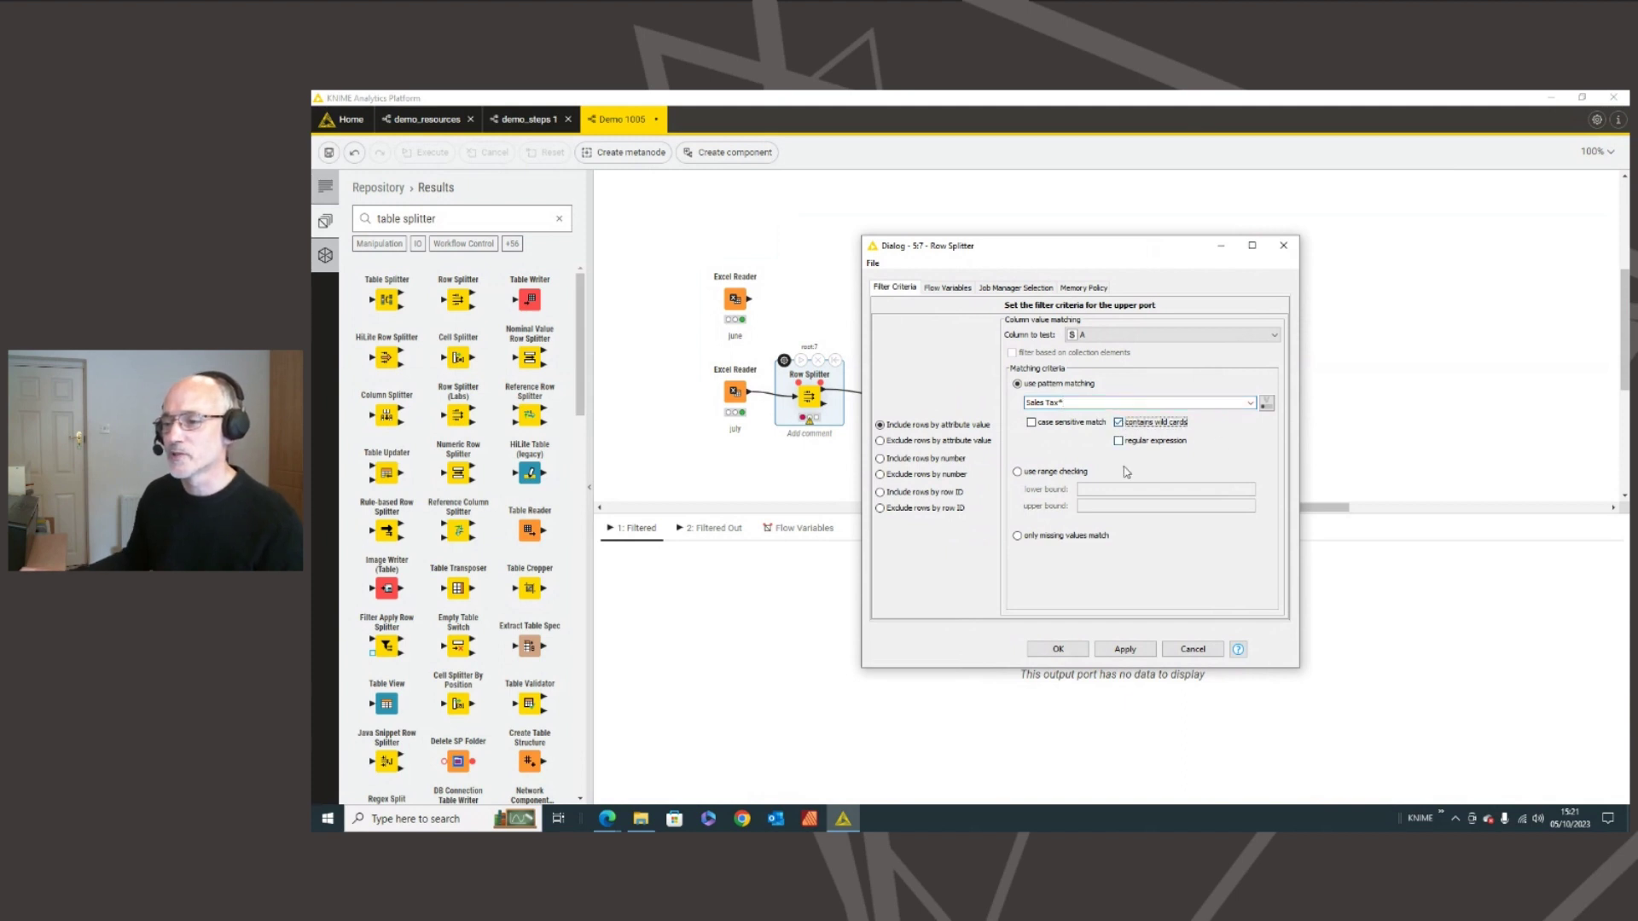
pyautogui.click(1057, 405)
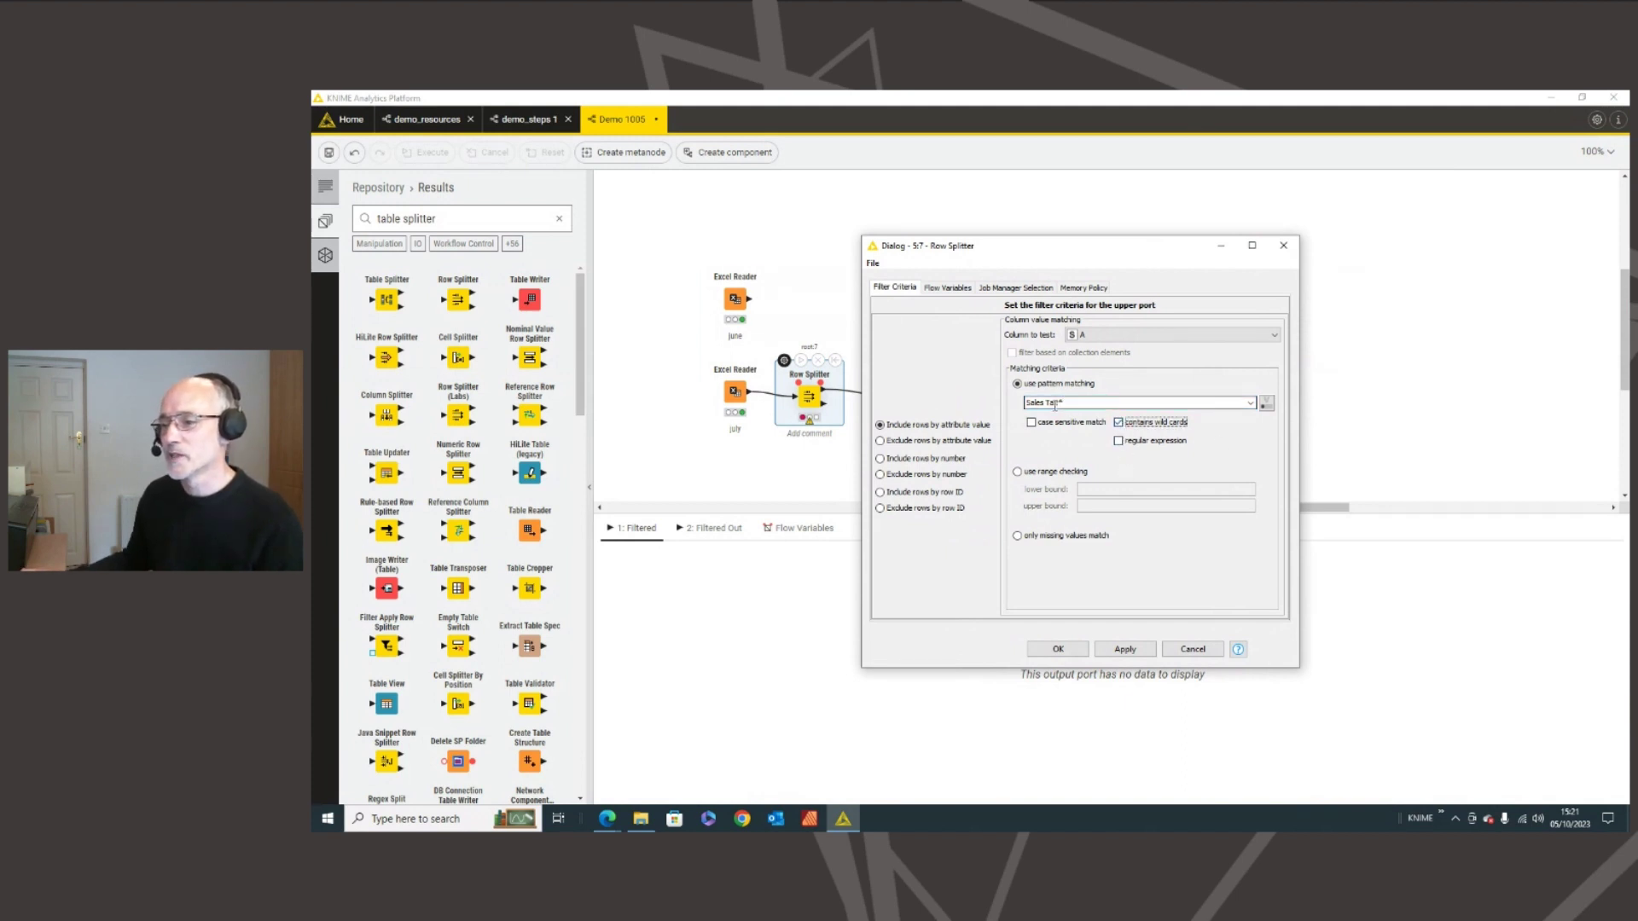
# - Make the new Row Splitter exclude rows by attribute value, then execute it and check its Filtered Out table
pyautogui.click(896, 442)
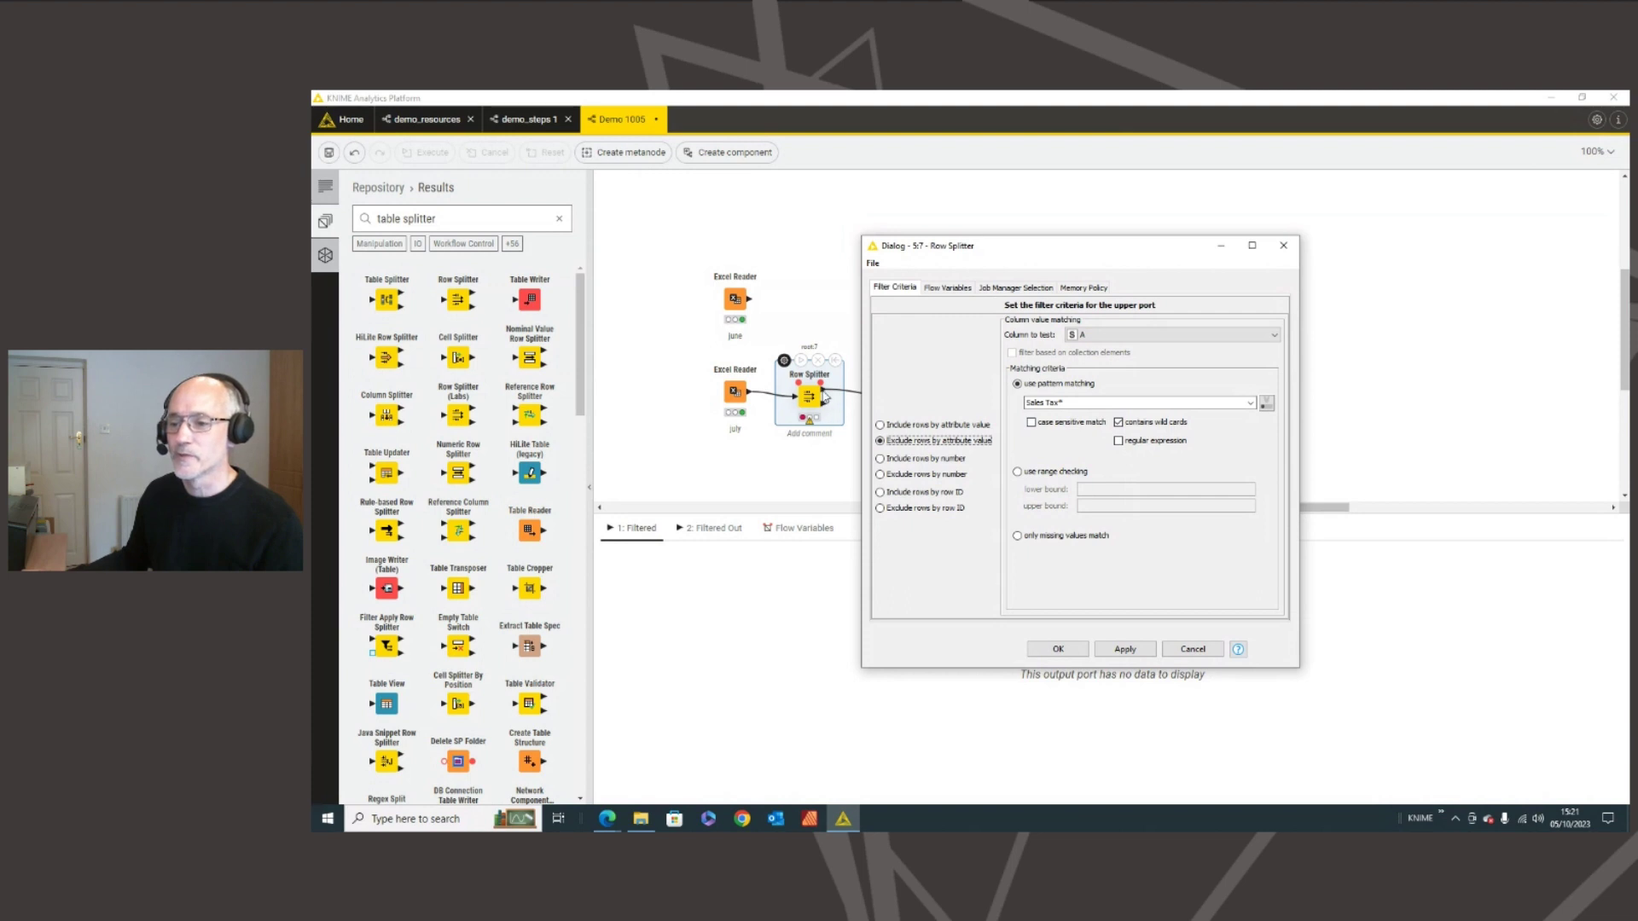
pyautogui.click(1125, 649)
pyautogui.click(1058, 649)
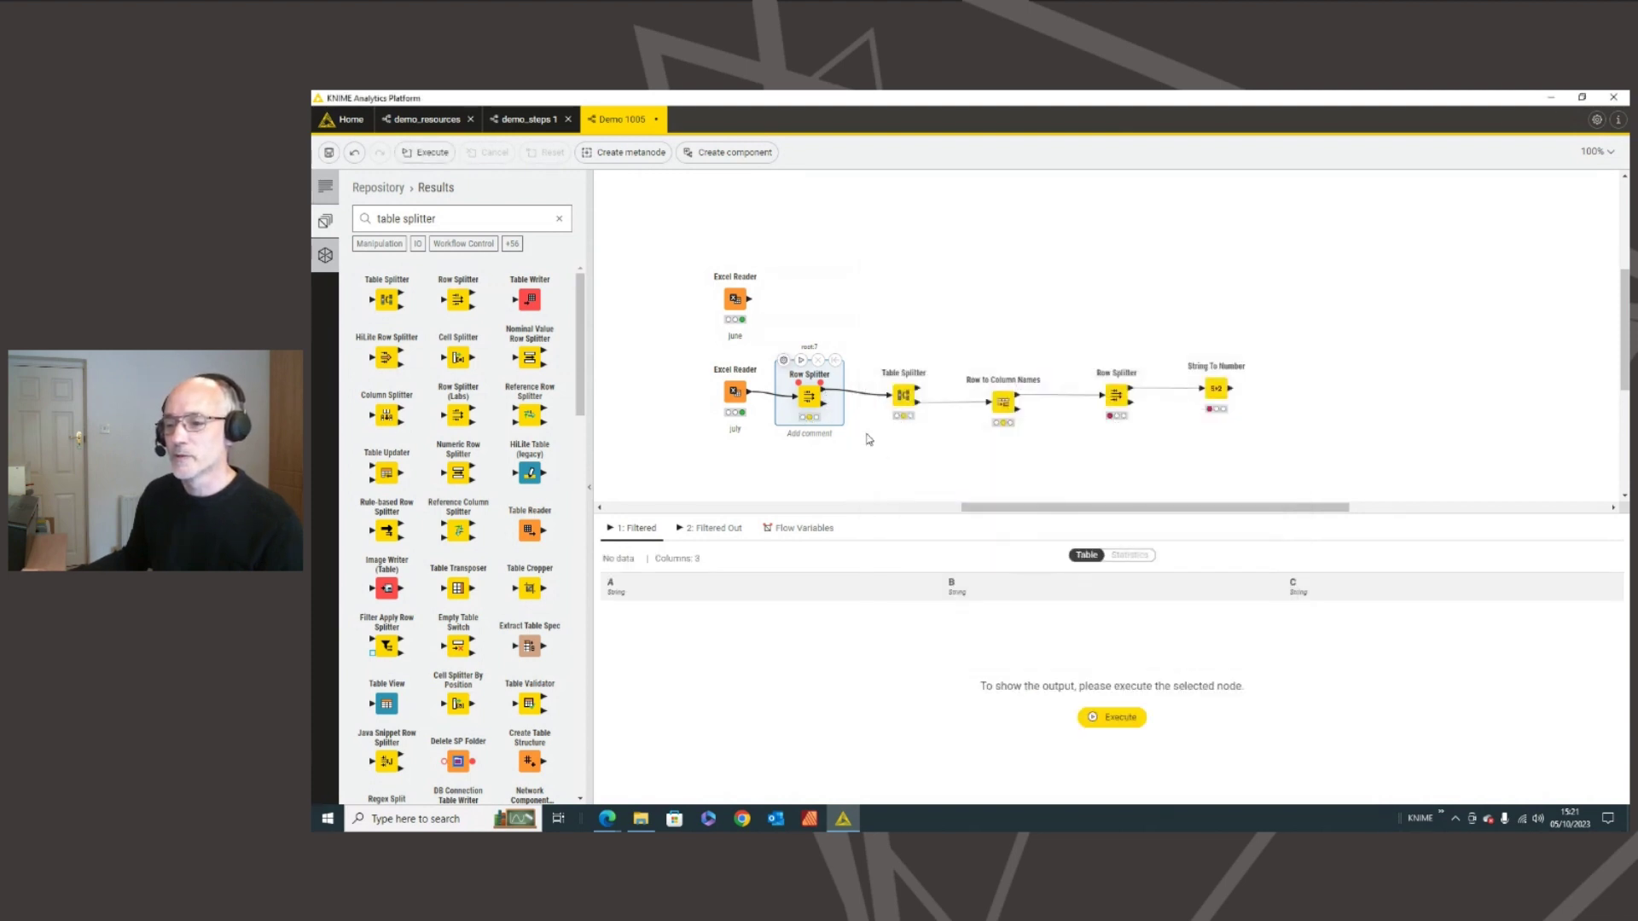
pyautogui.click(801, 360)
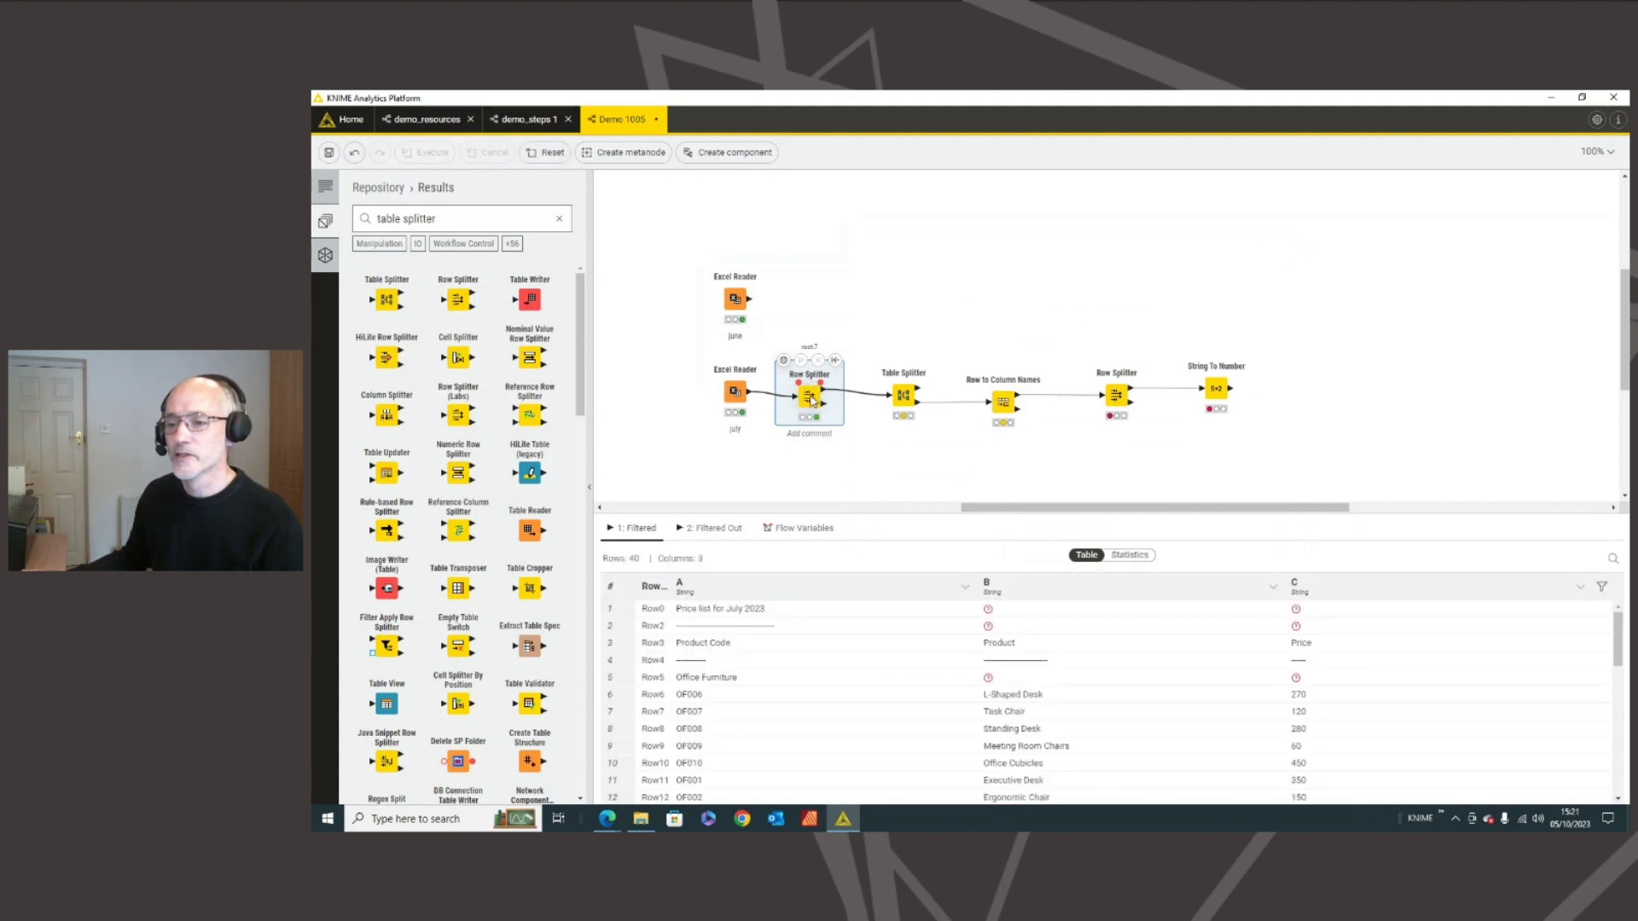
pyautogui.click(712, 529)
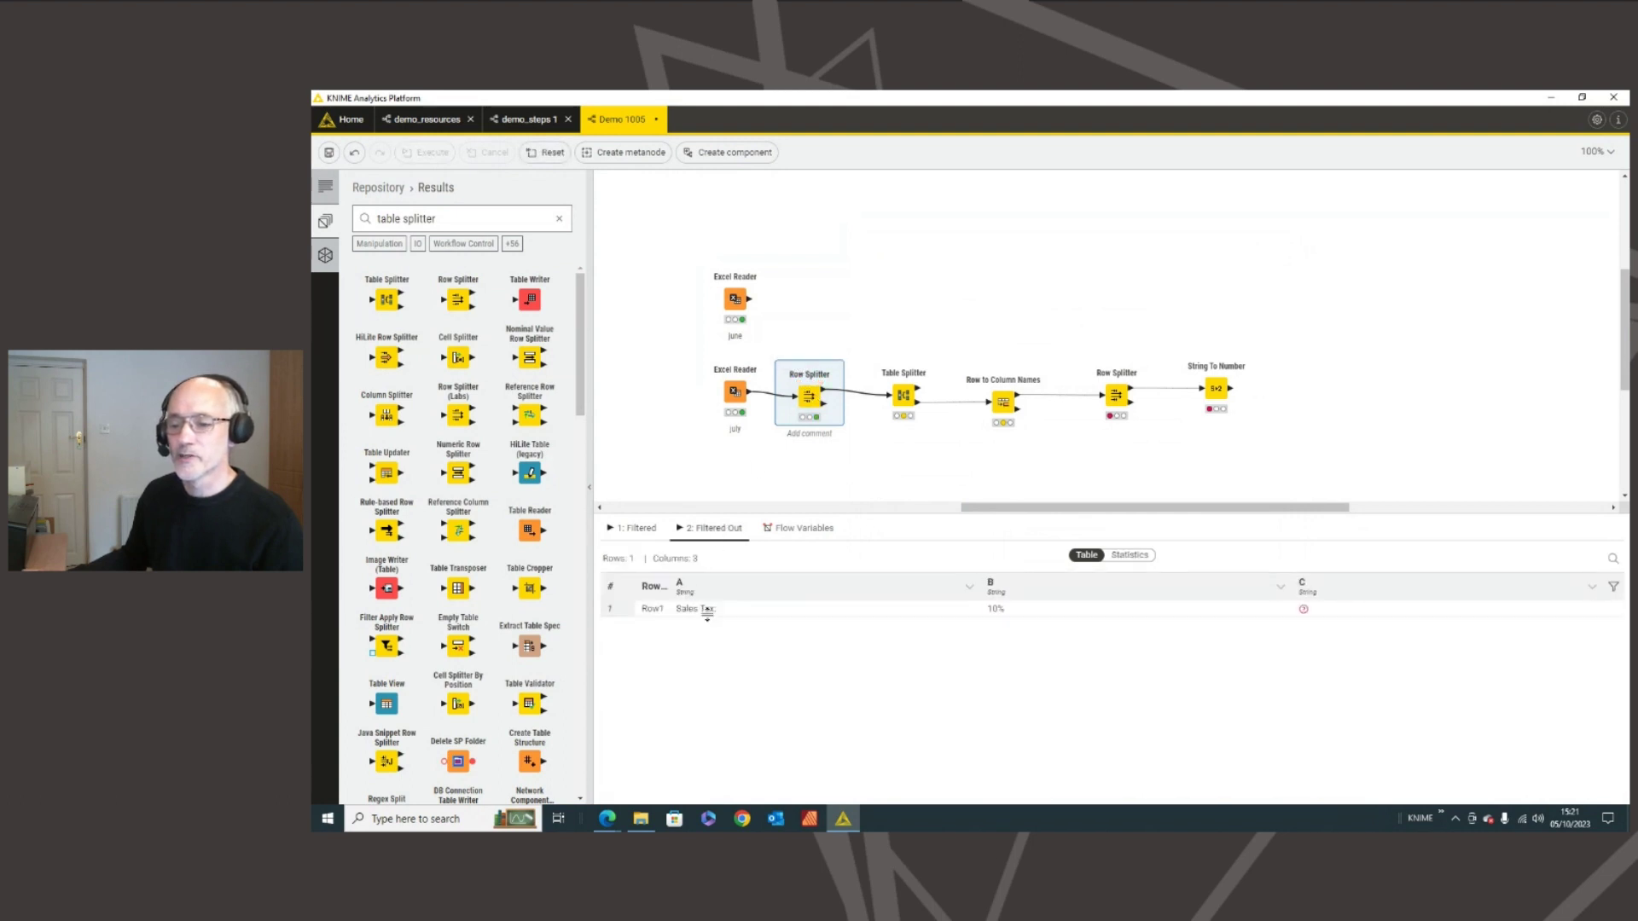
# - Connect the June Excel Reader to the new Row Splitter in place of July, execute it and check the Filtered Out table
pyautogui.moveTo(735, 299); pyautogui.dragTo(797, 394)
pyautogui.click(804, 376)
pyautogui.click(801, 360)
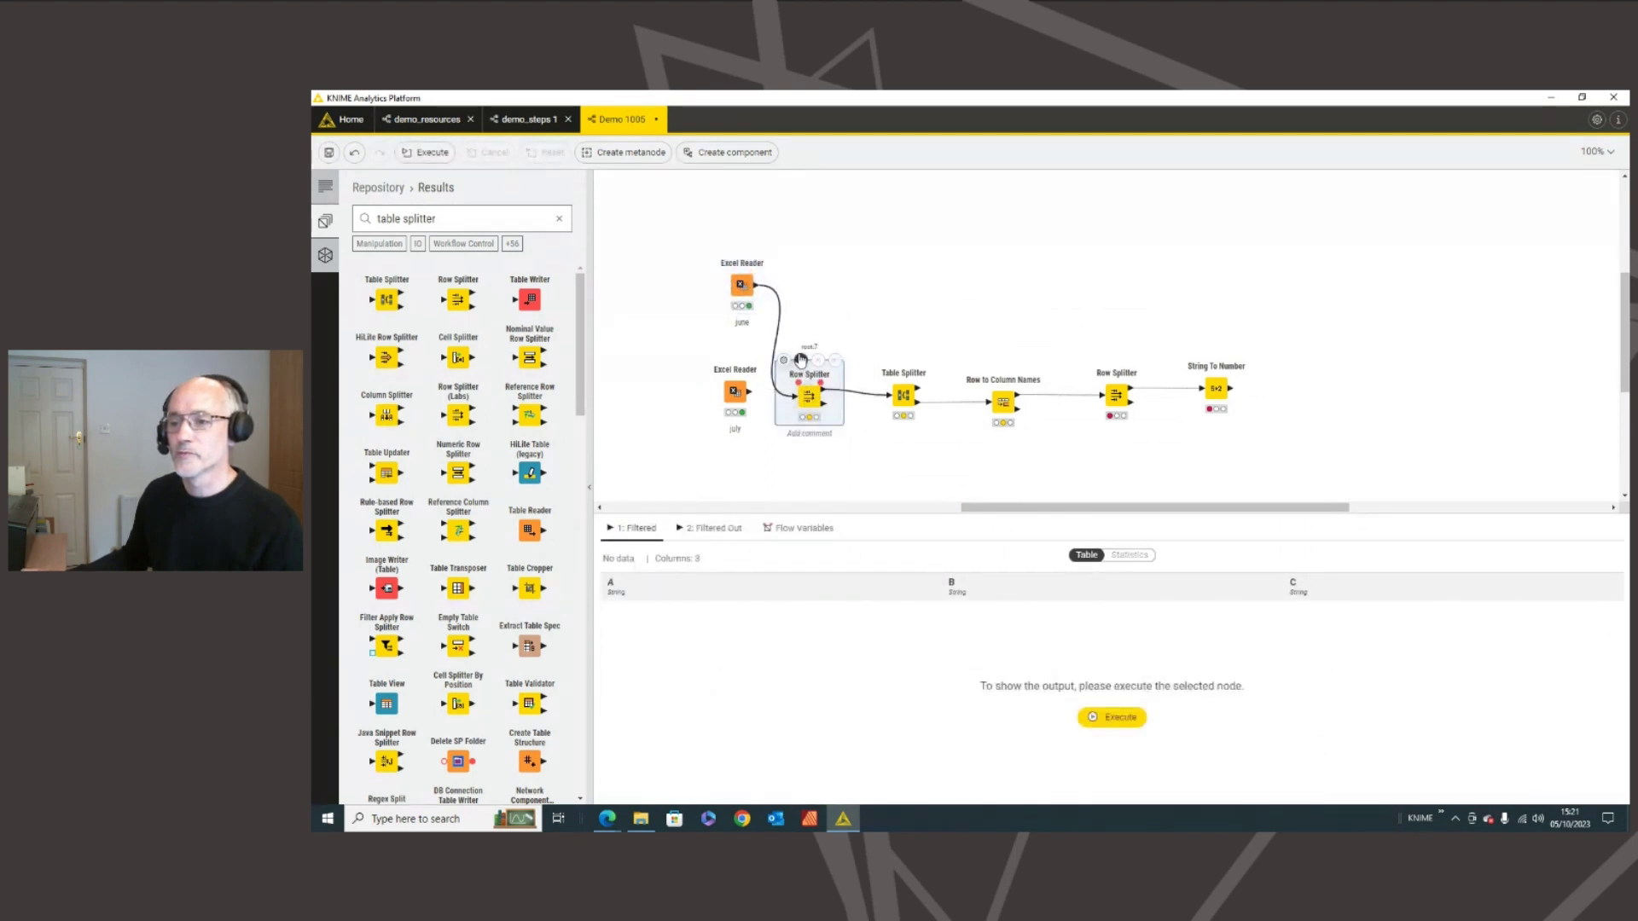
pyautogui.click(738, 535)
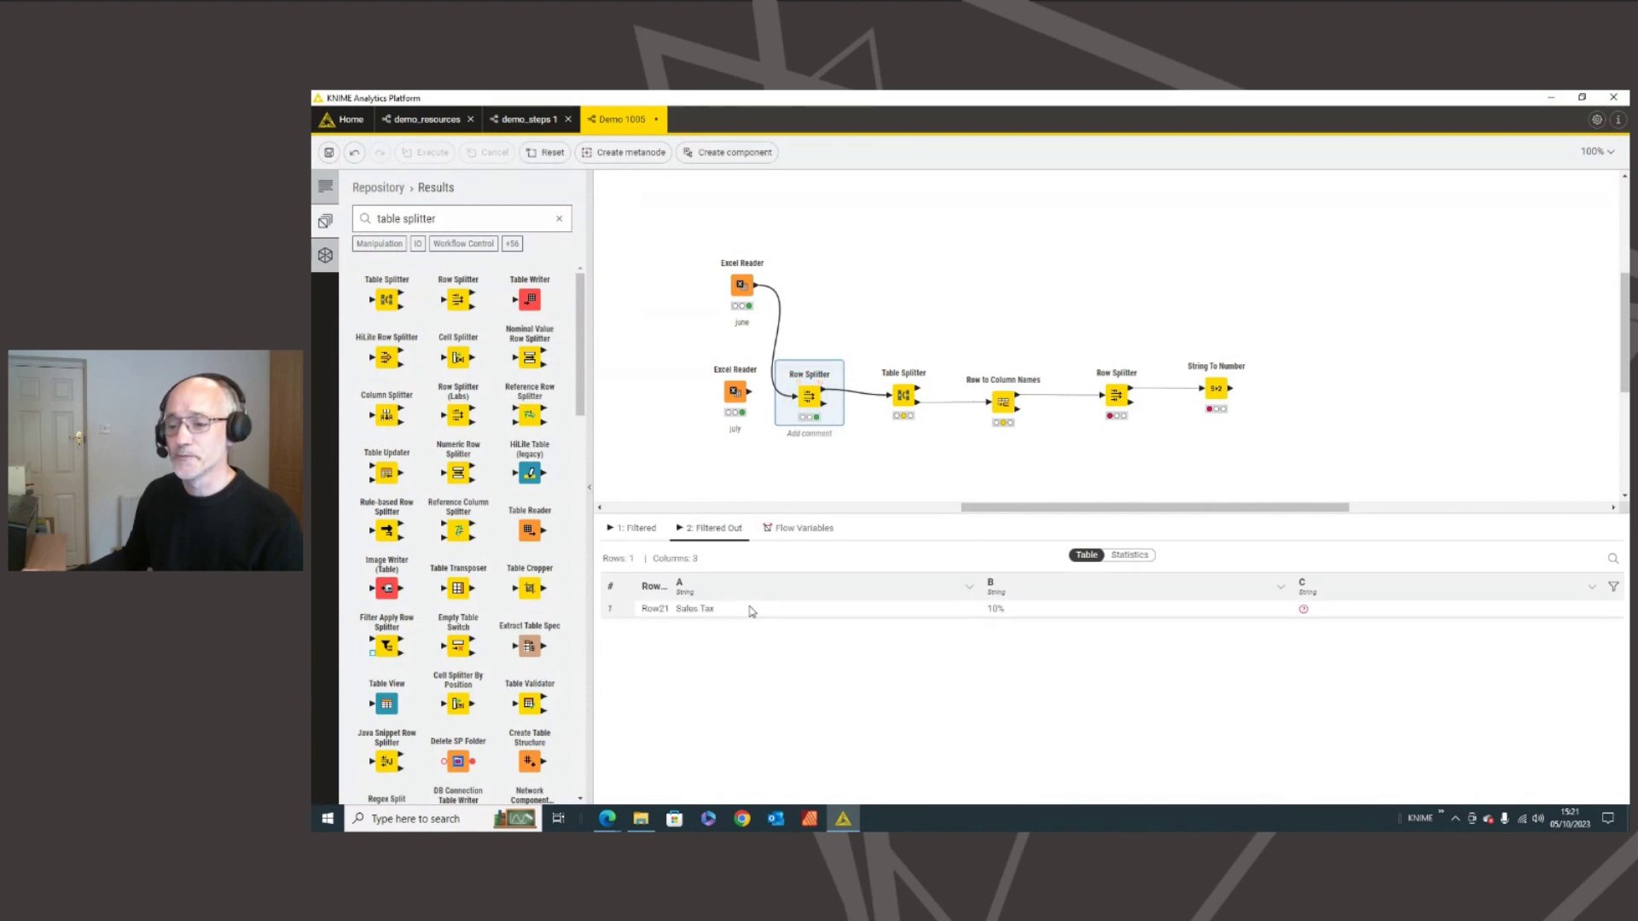
# - Move both Excel Readers farther from the new Row Splitter and review the Sales Tax value in its Filtered Out table
pyautogui.moveTo(738, 393); pyautogui.dragTo(726, 379)
pyautogui.moveTo(741, 285); pyautogui.dragTo(721, 288)
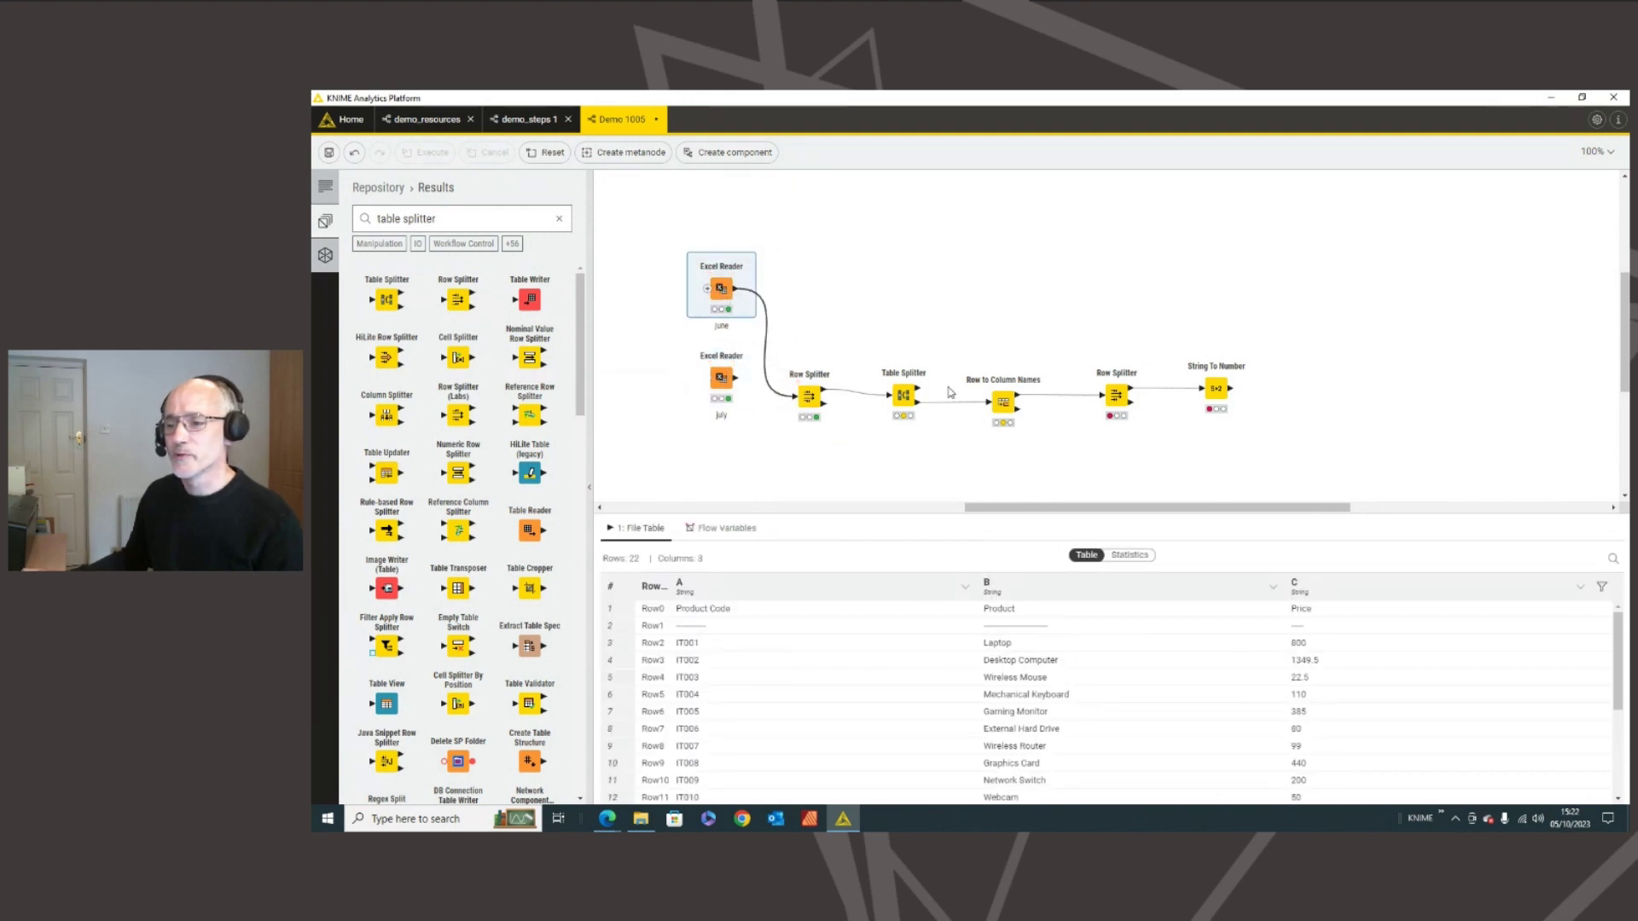
pyautogui.click(812, 413)
pyautogui.click(714, 528)
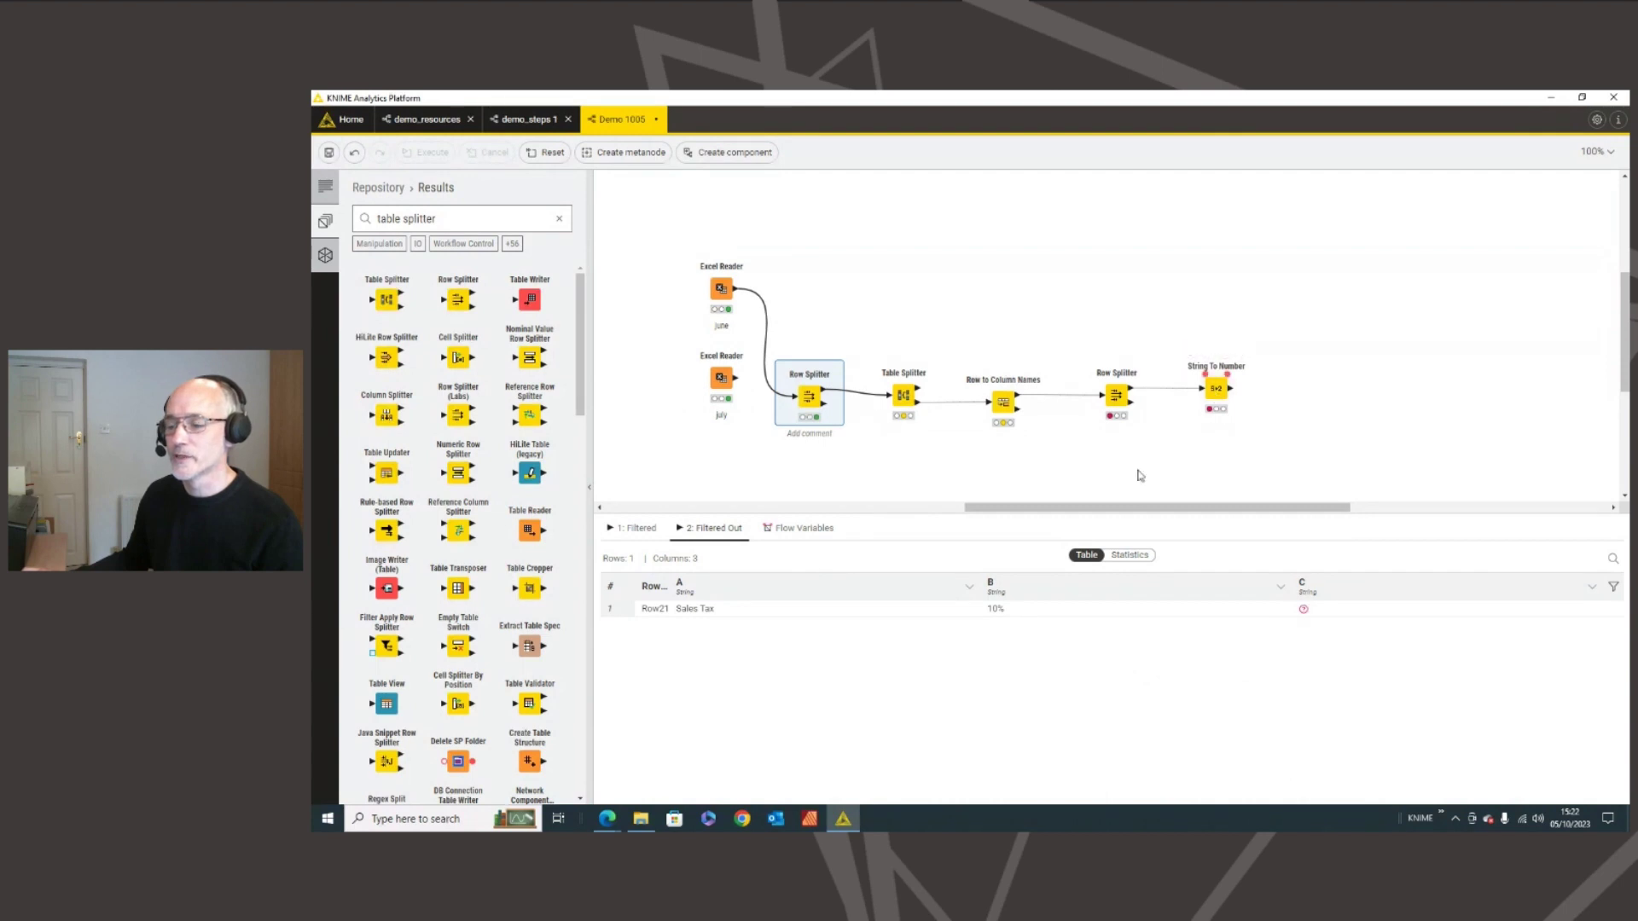
pyautogui.moveTo(1004, 613); pyautogui.dragTo(988, 616)
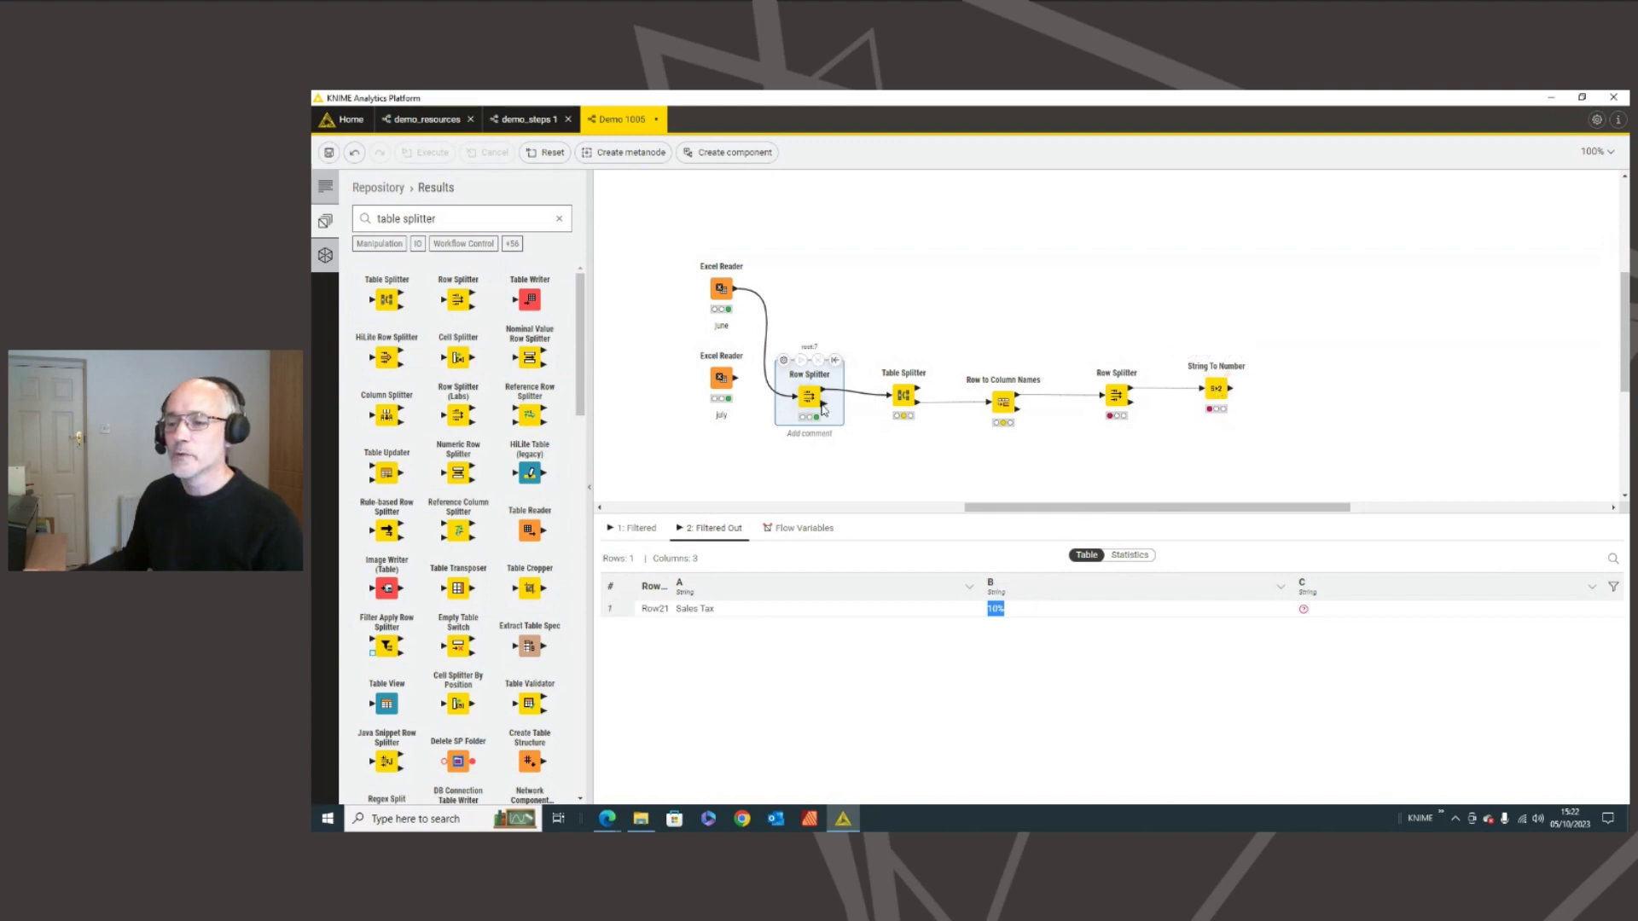
# - Add a String Manipulation node to the first Row Splitter's Filtered Out output and place it below the Table Splitter
pyautogui.moveTo(825, 409); pyautogui.dragTo(890, 476)
pyautogui.write('s')
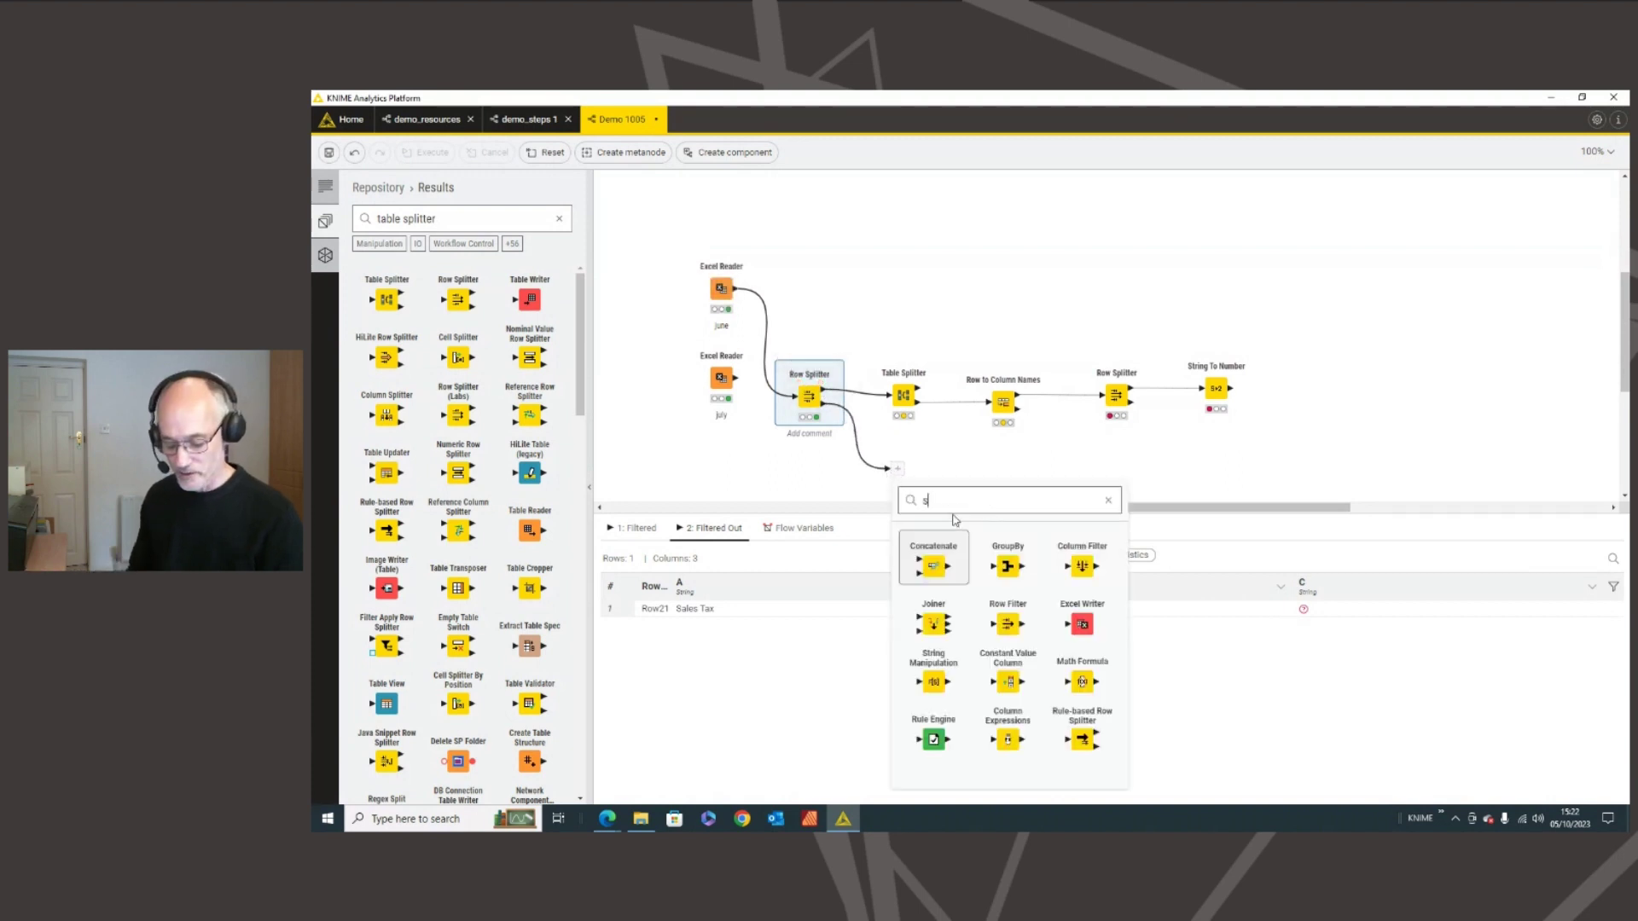
pyautogui.write('tring man')
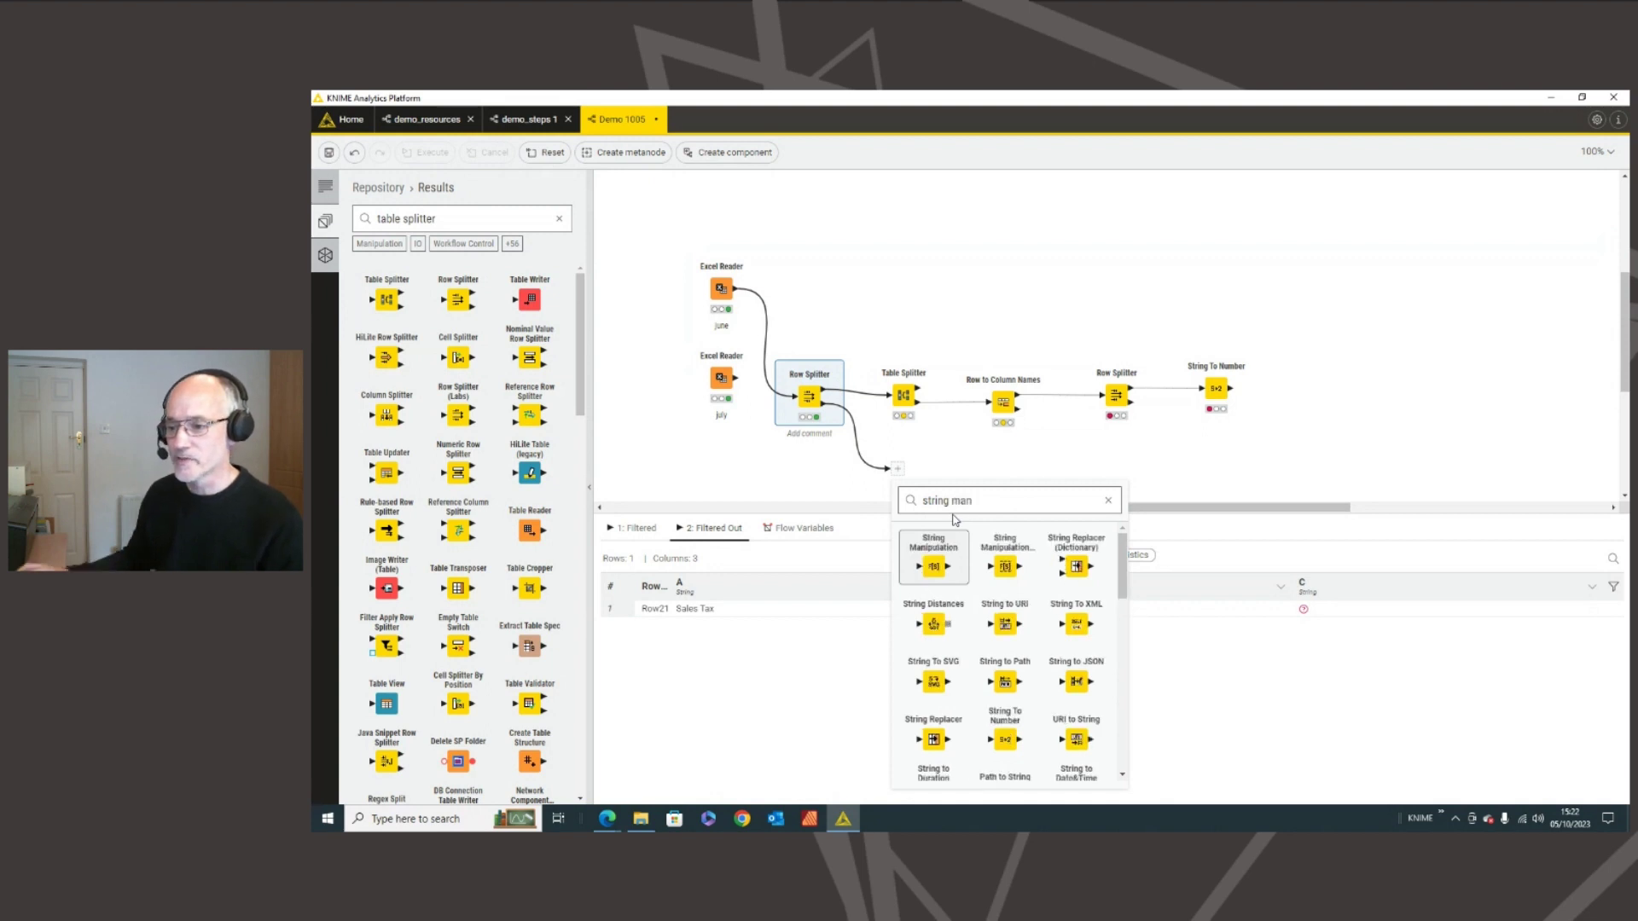
pyautogui.click(935, 563)
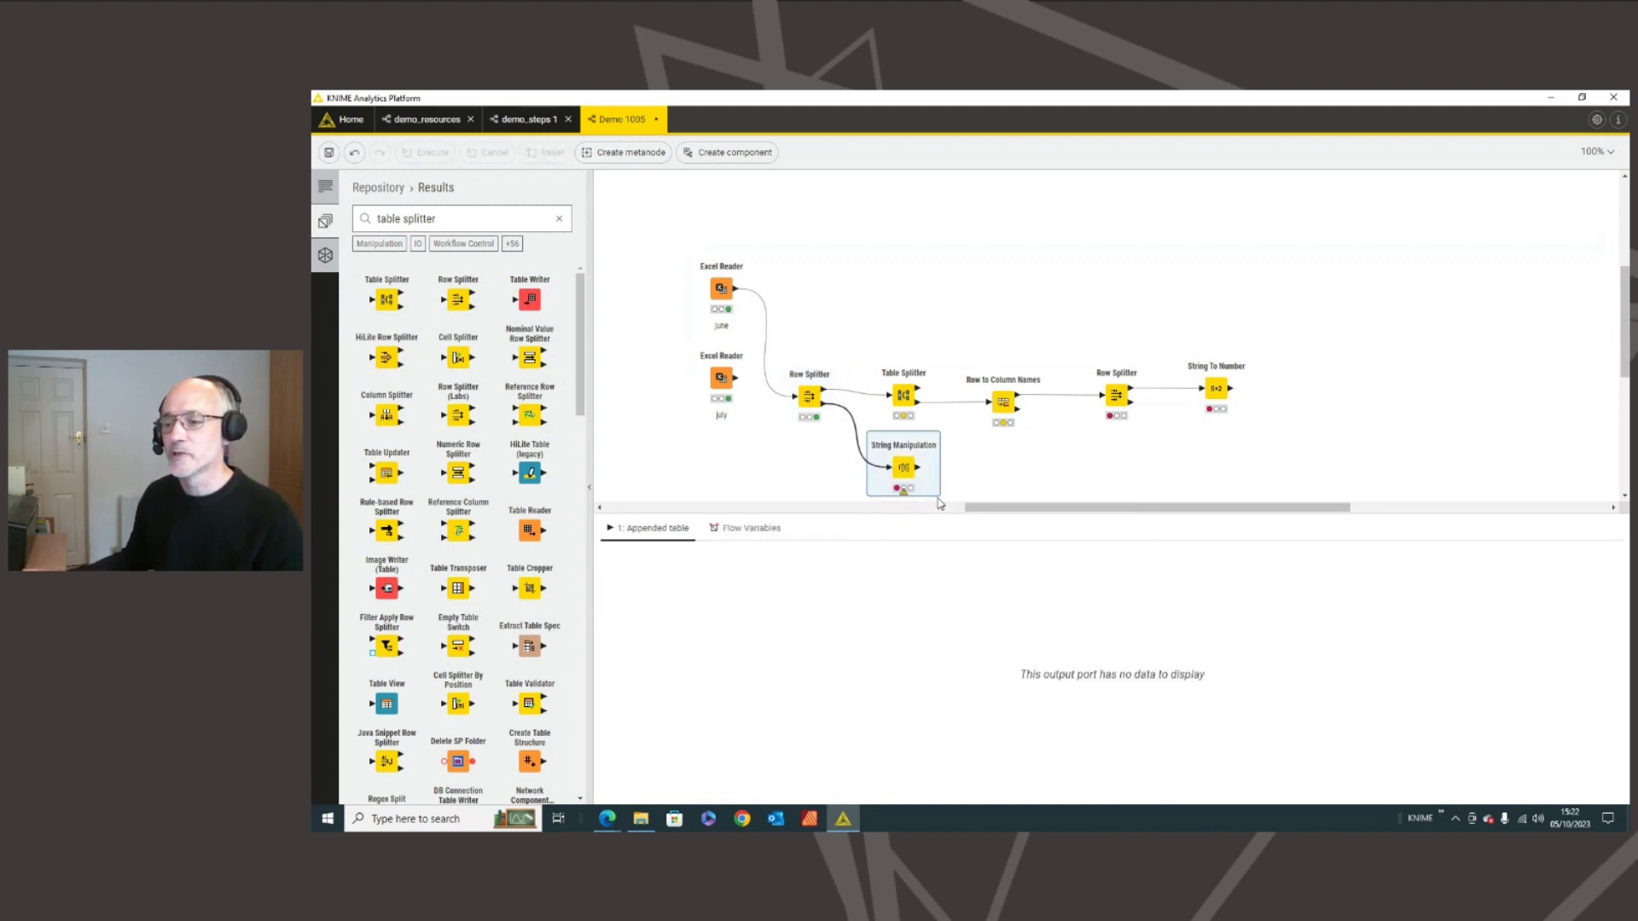
pyautogui.moveTo(944, 514); pyautogui.dragTo(927, 596)
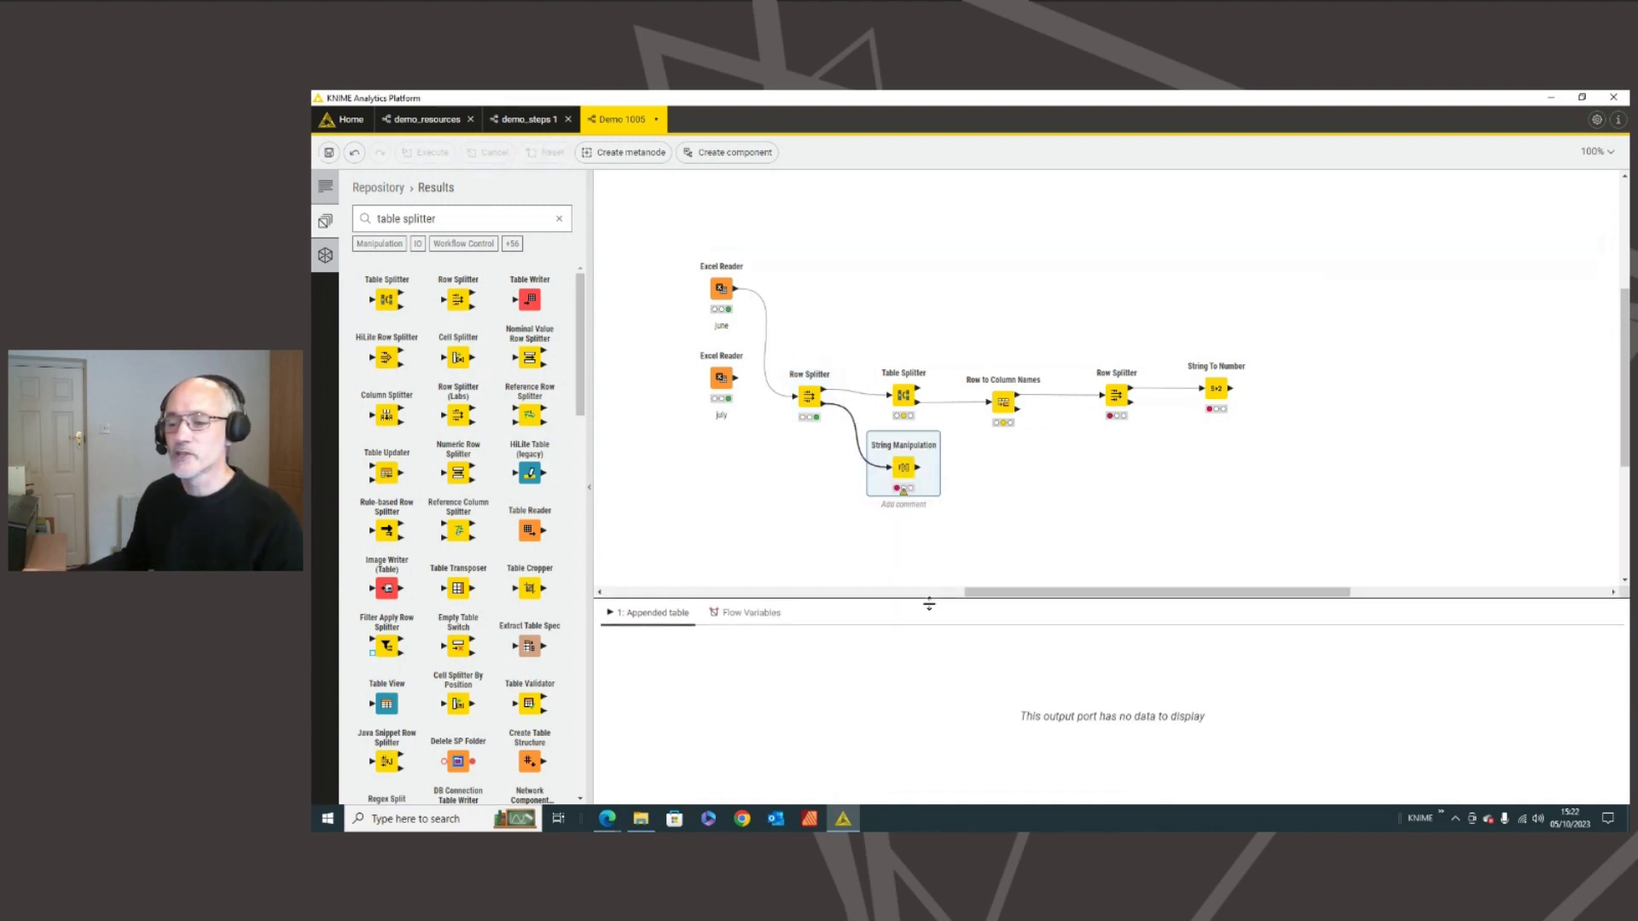
pyautogui.moveTo(906, 474); pyautogui.dragTo(908, 491)
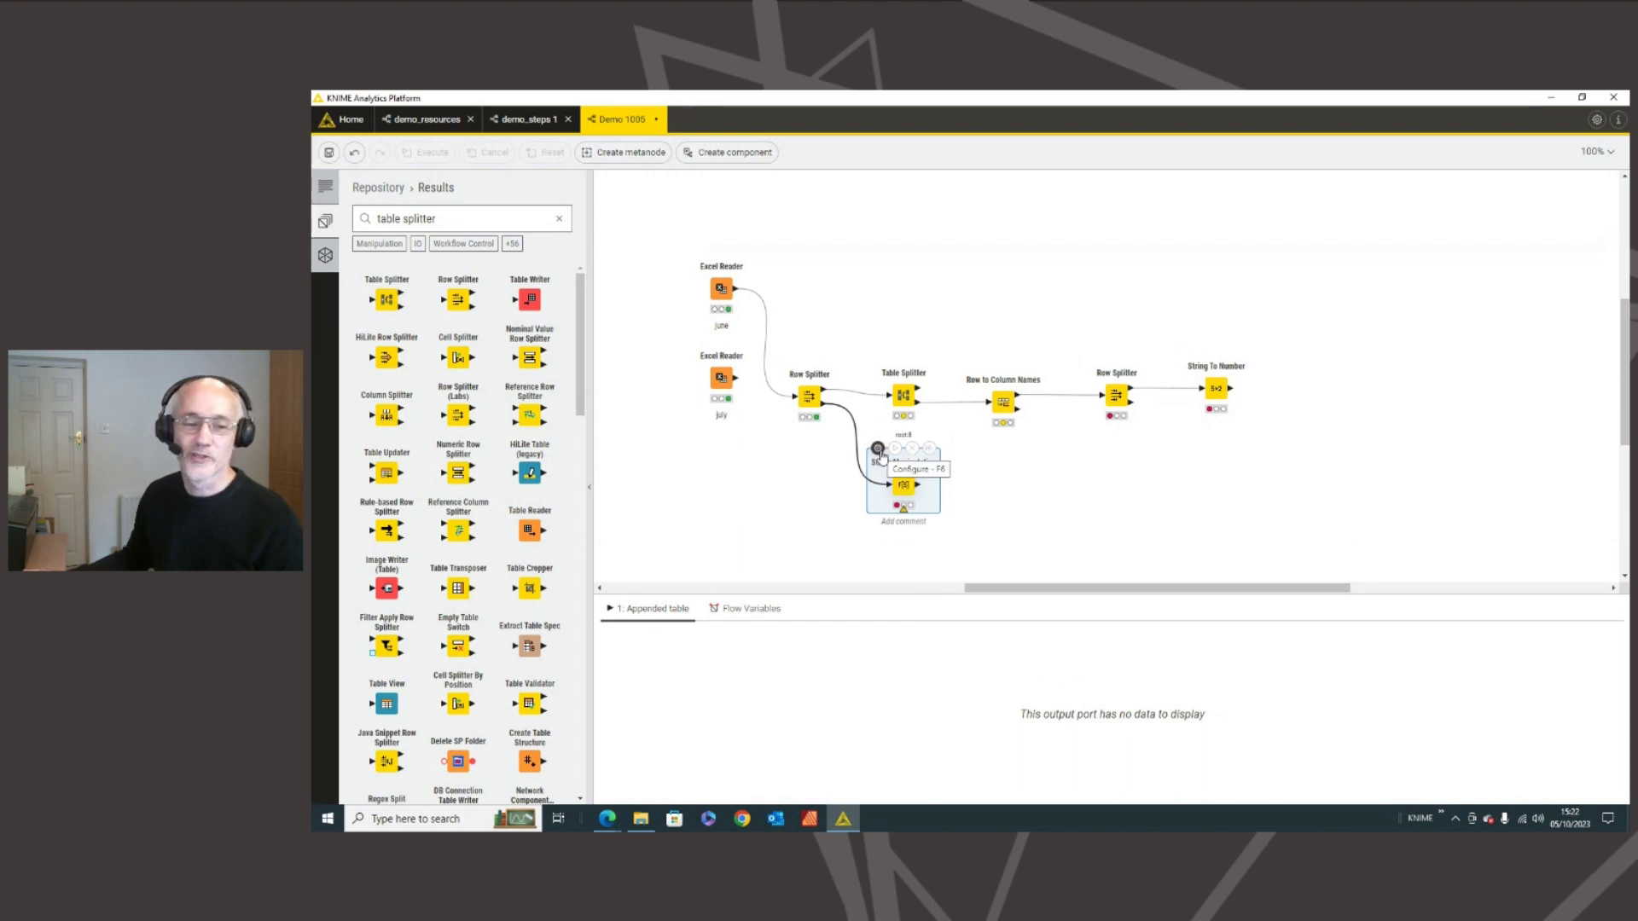
# - Configure the String Manipulation node with removeChars($B$,"%") and append the result as a column named Sales Tax
pyautogui.click(879, 449)
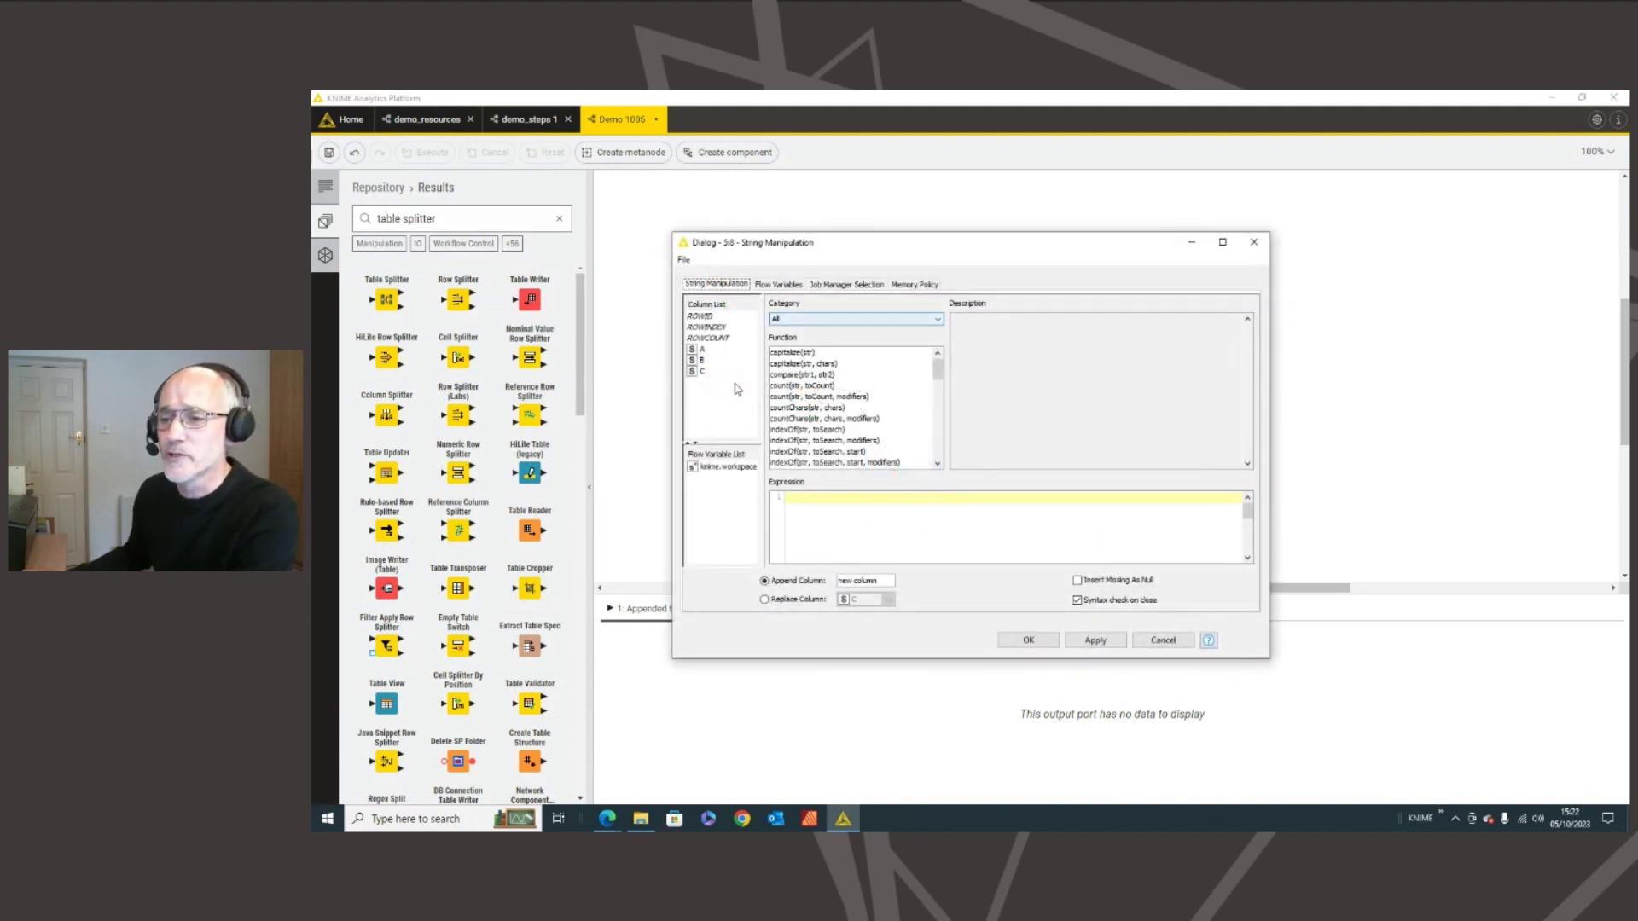
pyautogui.click(702, 361)
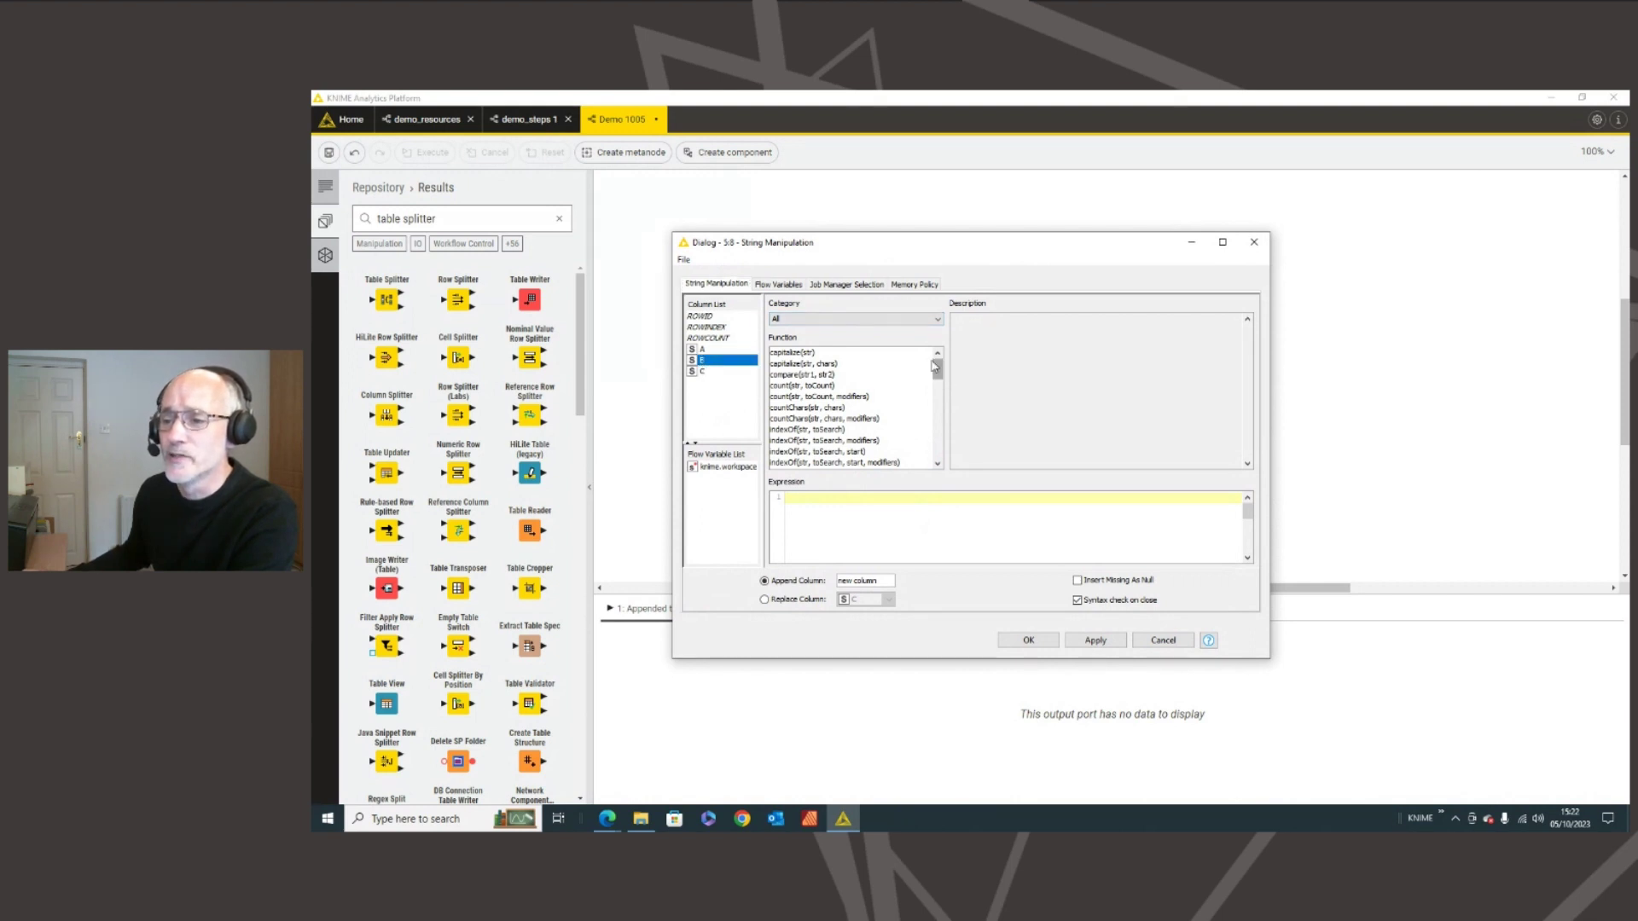
pyautogui.moveTo(937, 371); pyautogui.dragTo(940, 418)
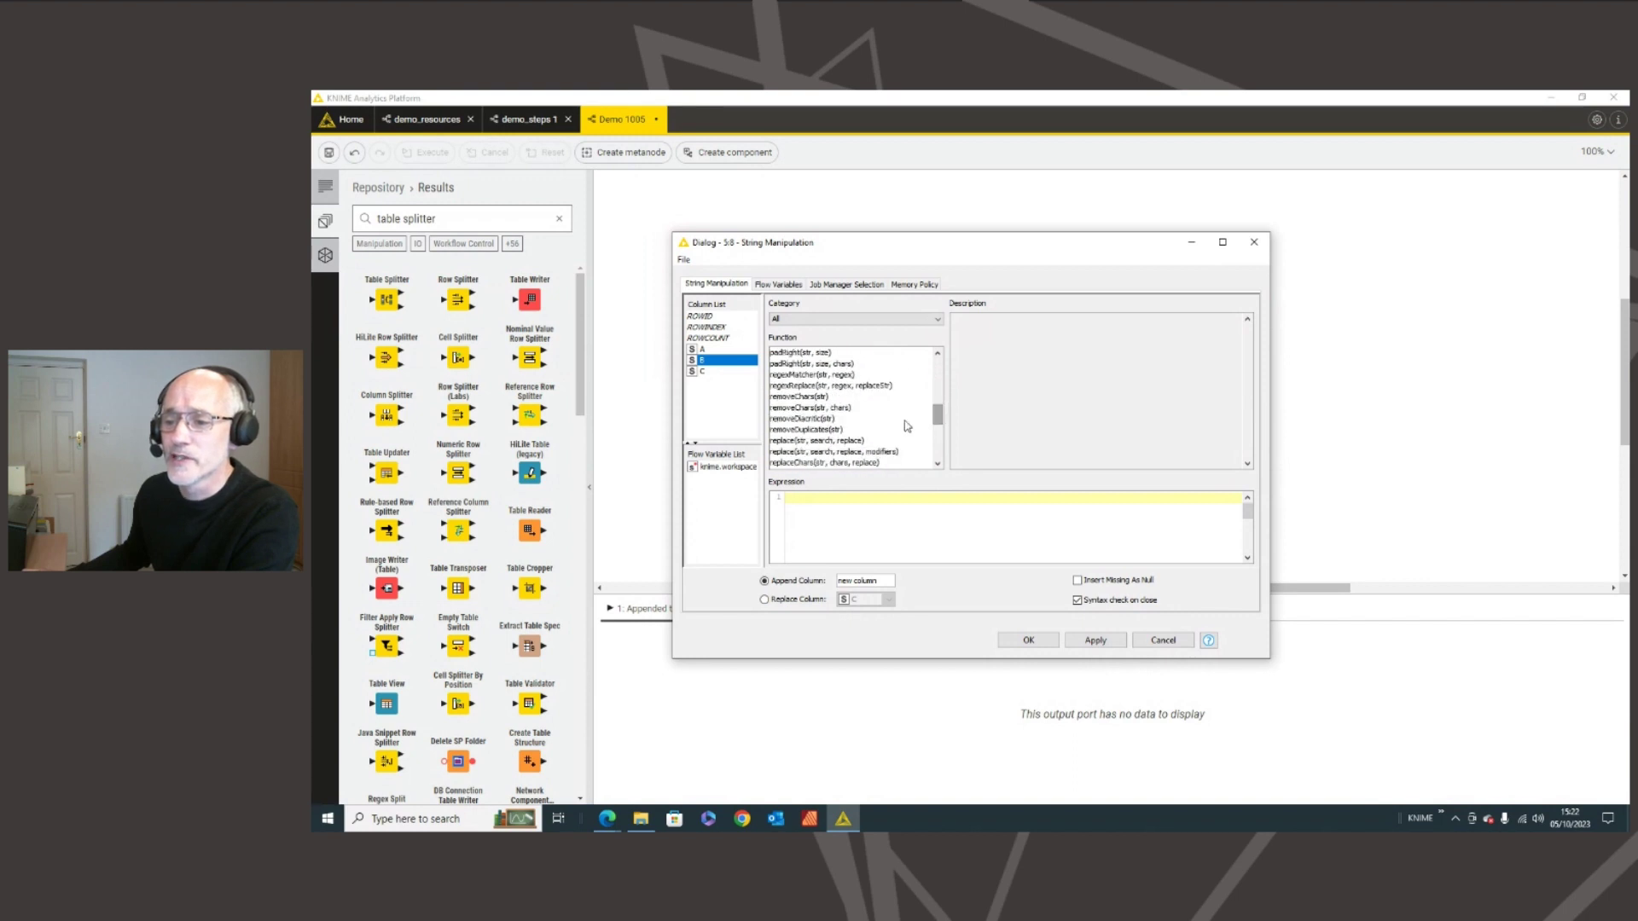
pyautogui.click(812, 409)
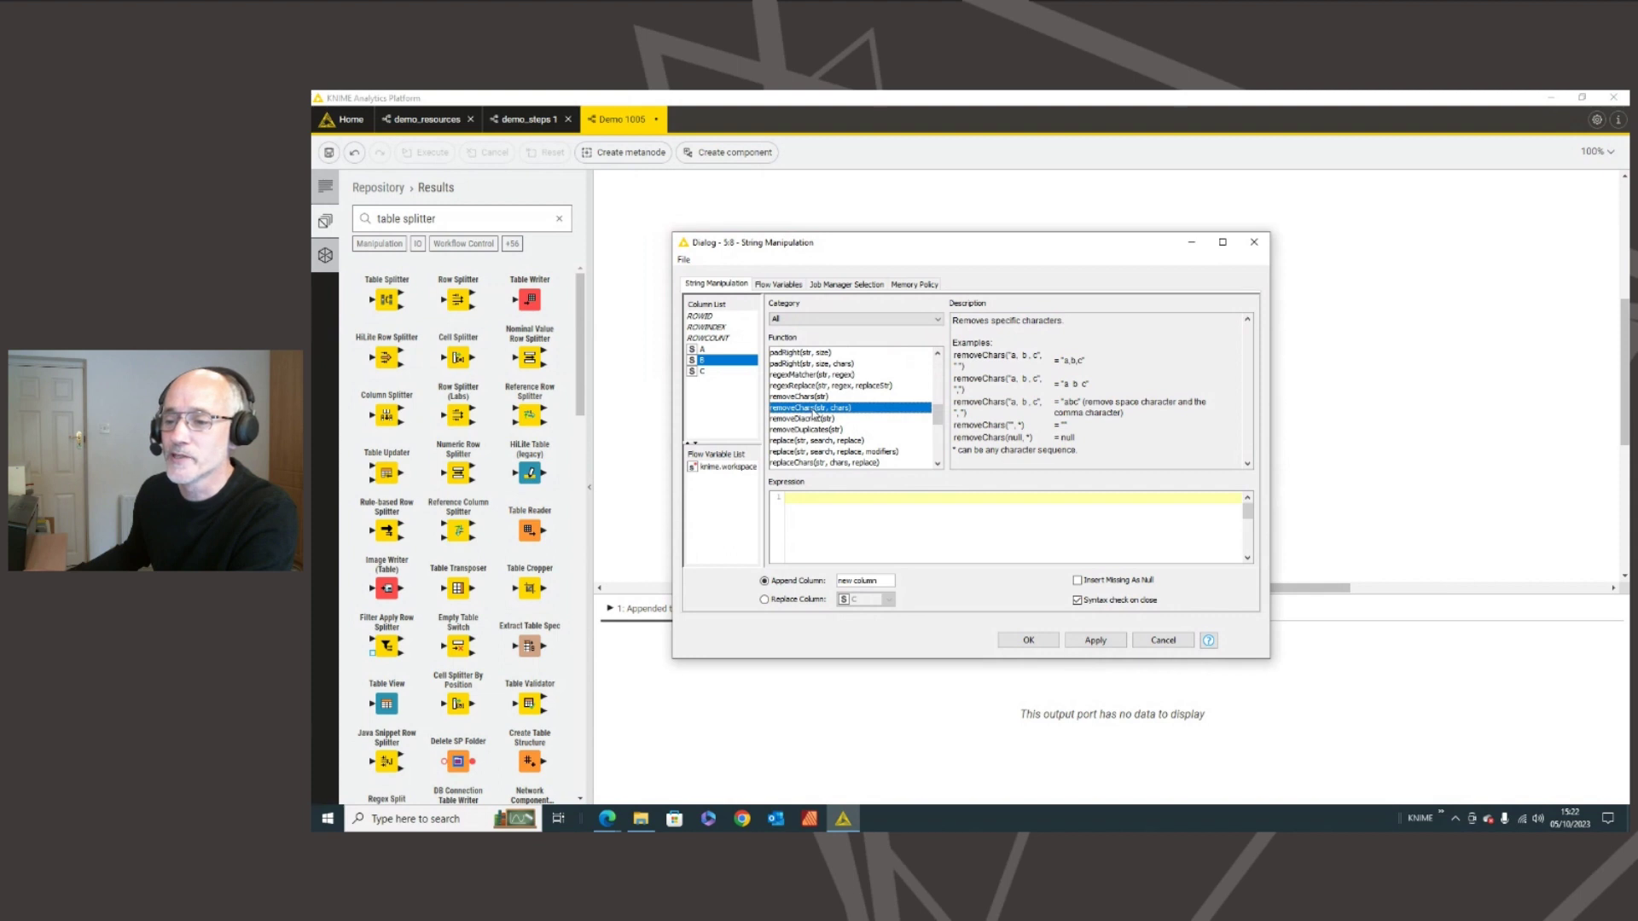
pyautogui.doubleClick(812, 409)
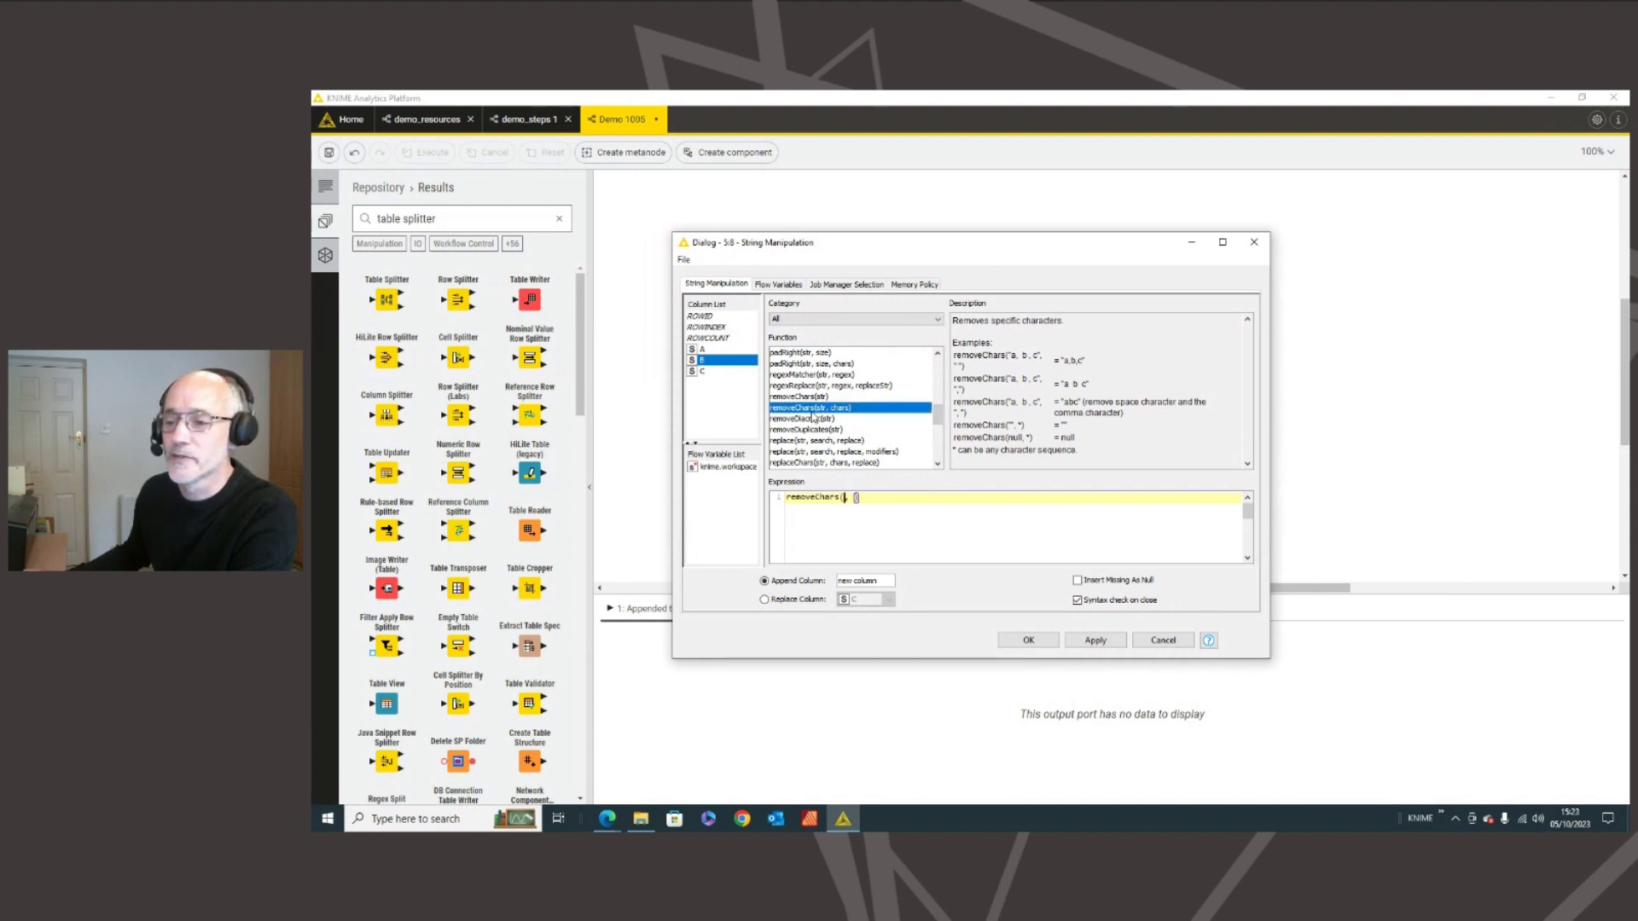
pyautogui.doubleClick(705, 361)
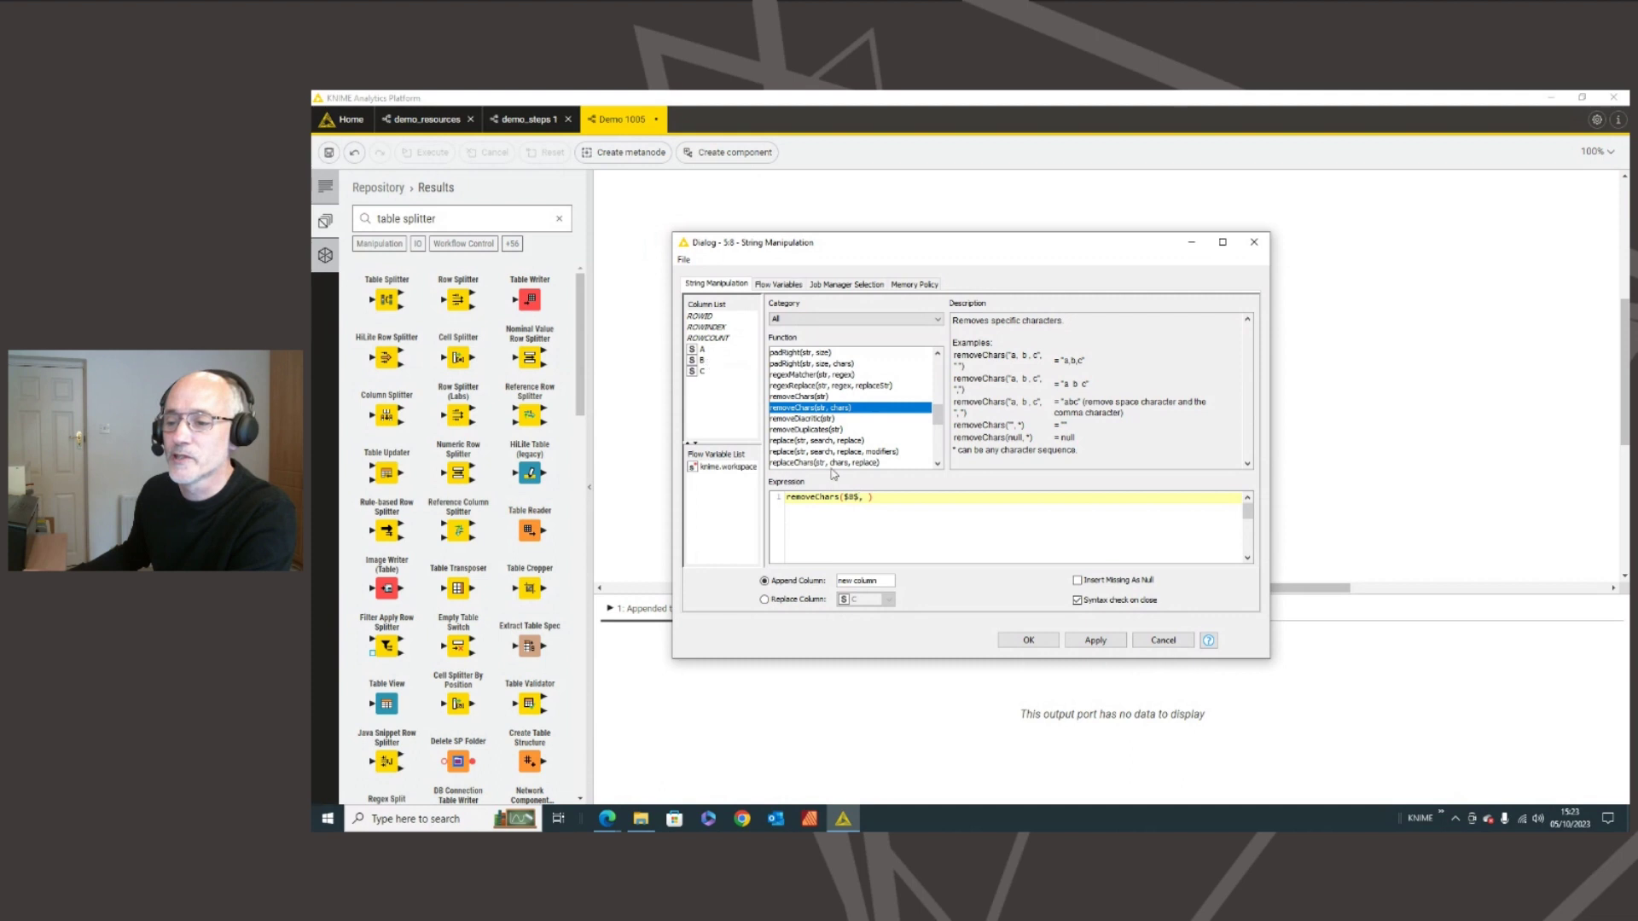
pyautogui.write('""')
pyautogui.write('"%')
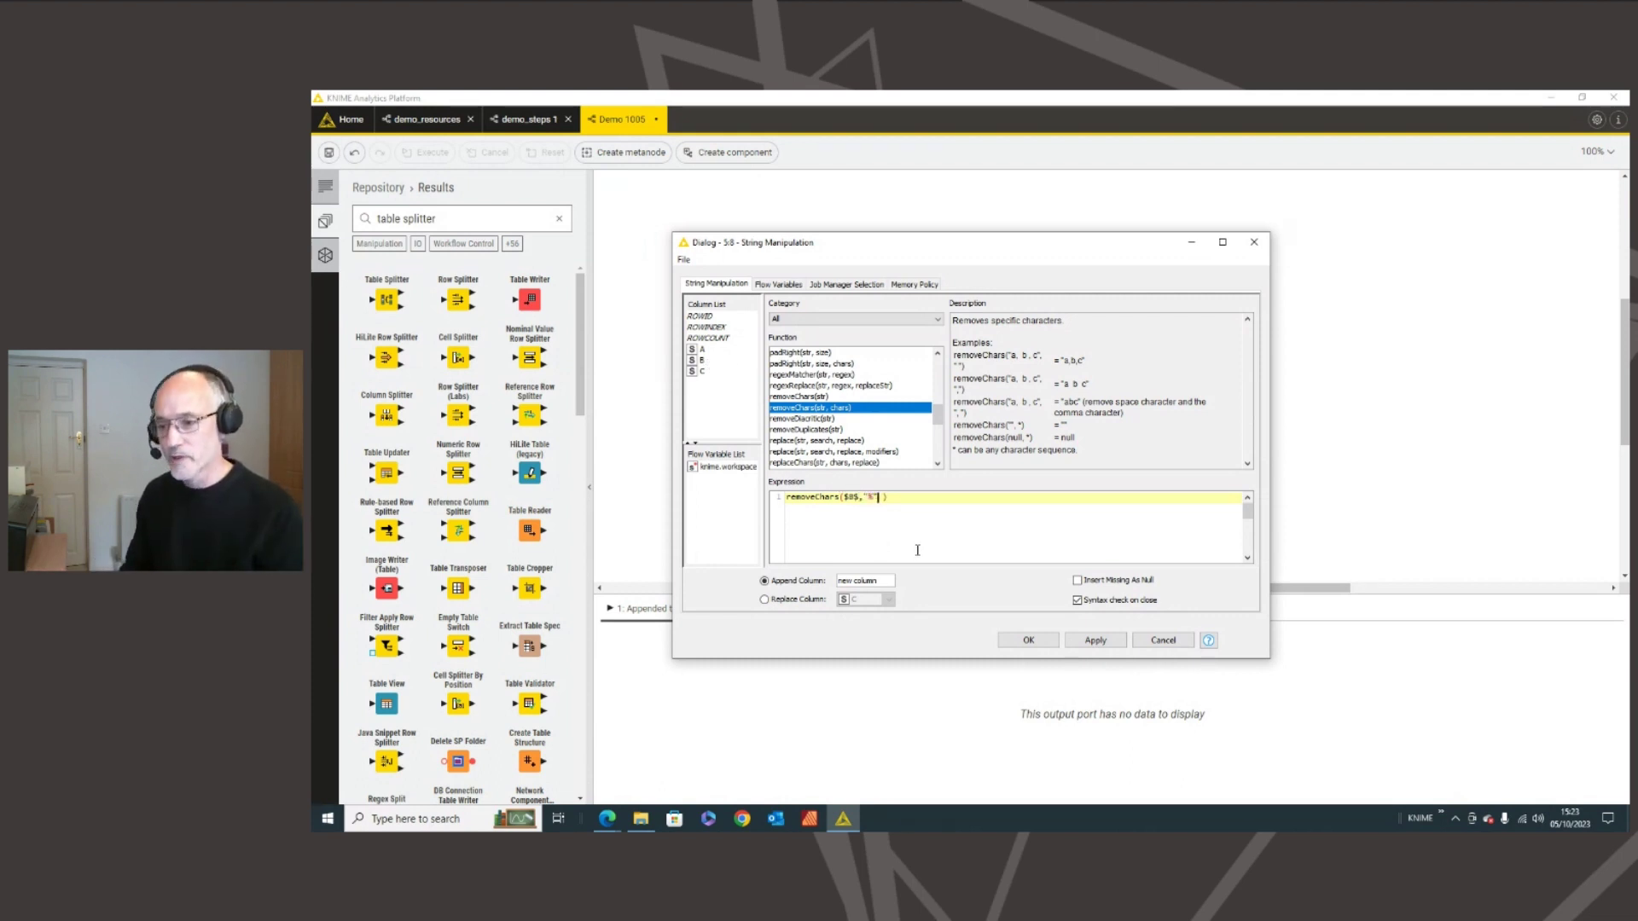
pyautogui.click(809, 580)
pyautogui.write('Sales Tax')
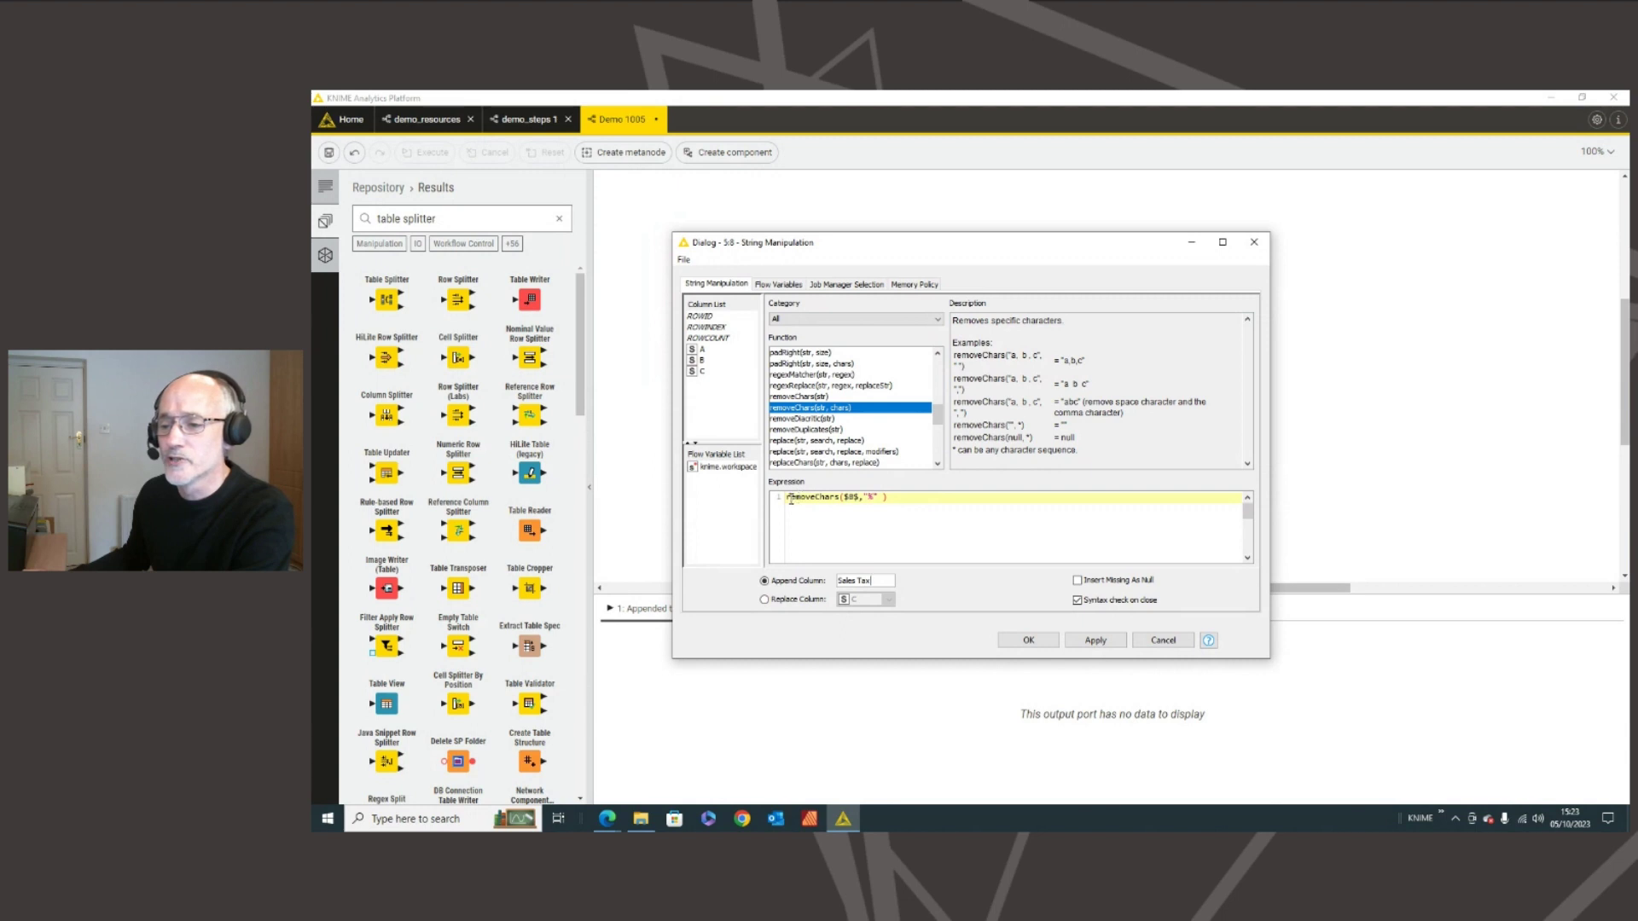
# - Extend the expression to toDouble(removeChars($B$,"%")) / 100 and execute the String Manipulation node
pyautogui.moveTo(936, 424); pyautogui.dragTo(935, 445)
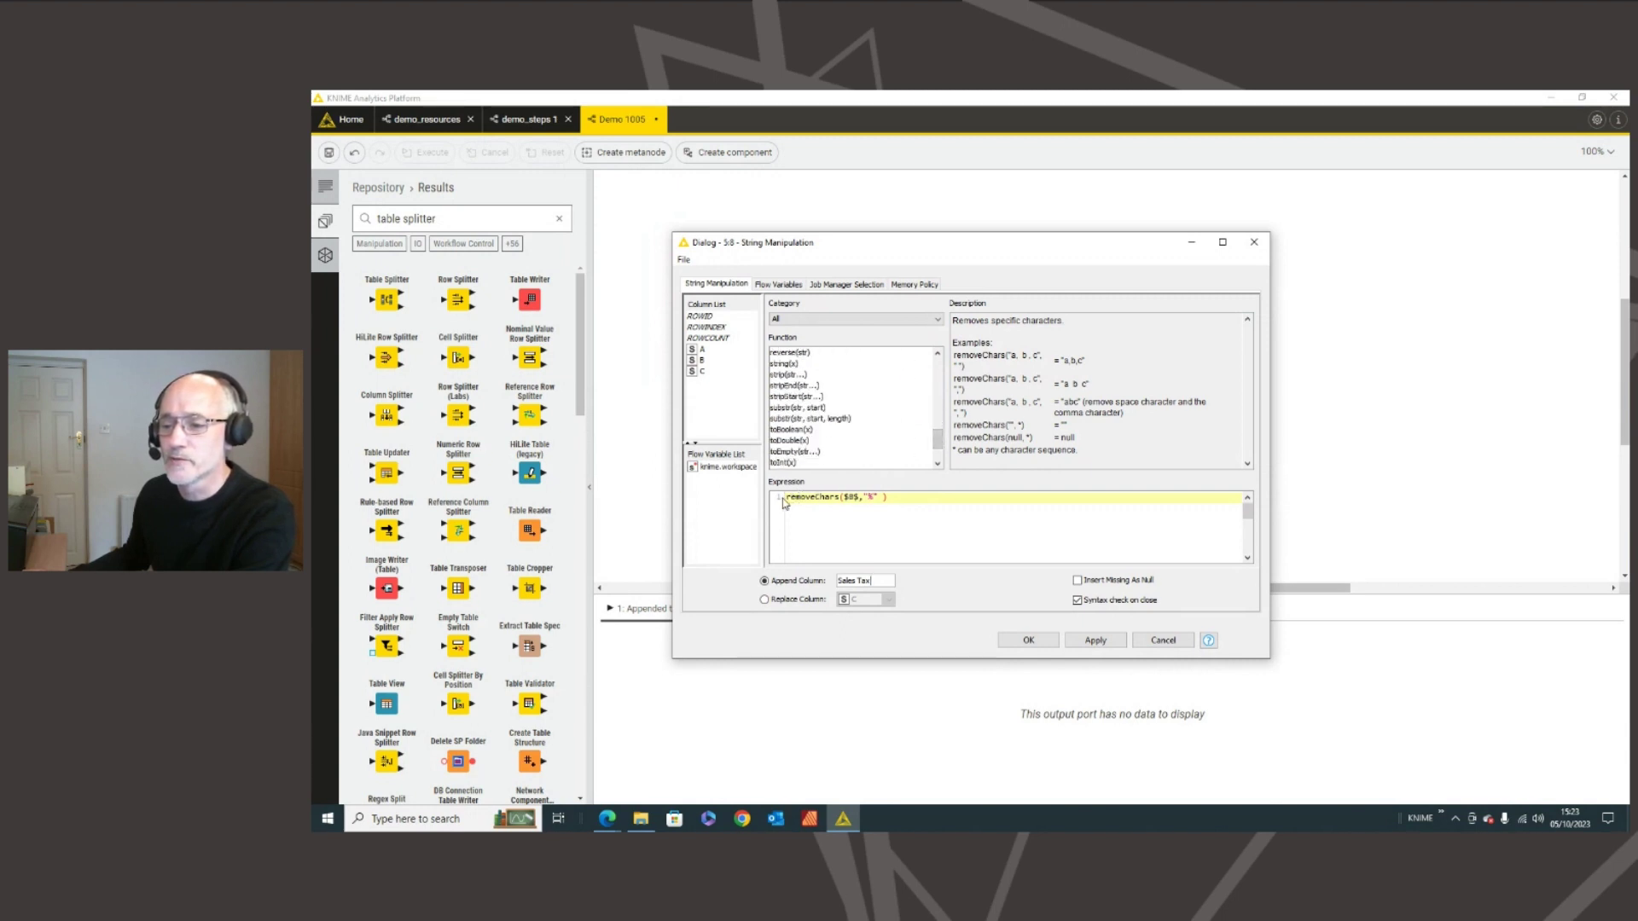
pyautogui.write('to')
pyautogui.write('Double')
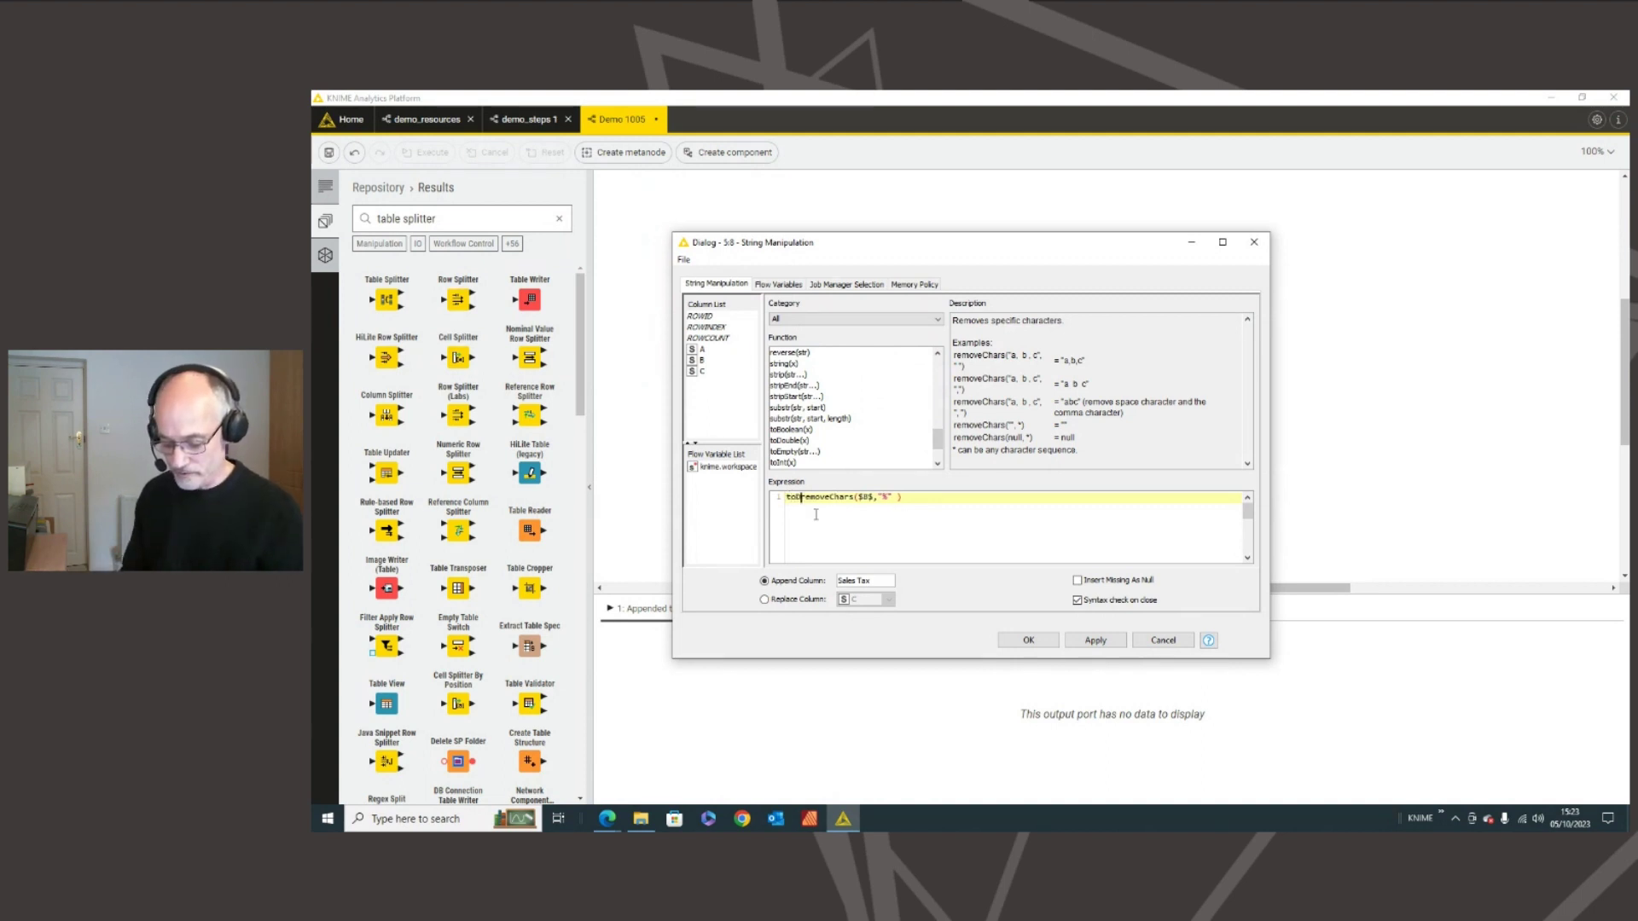
pyautogui.write('(')
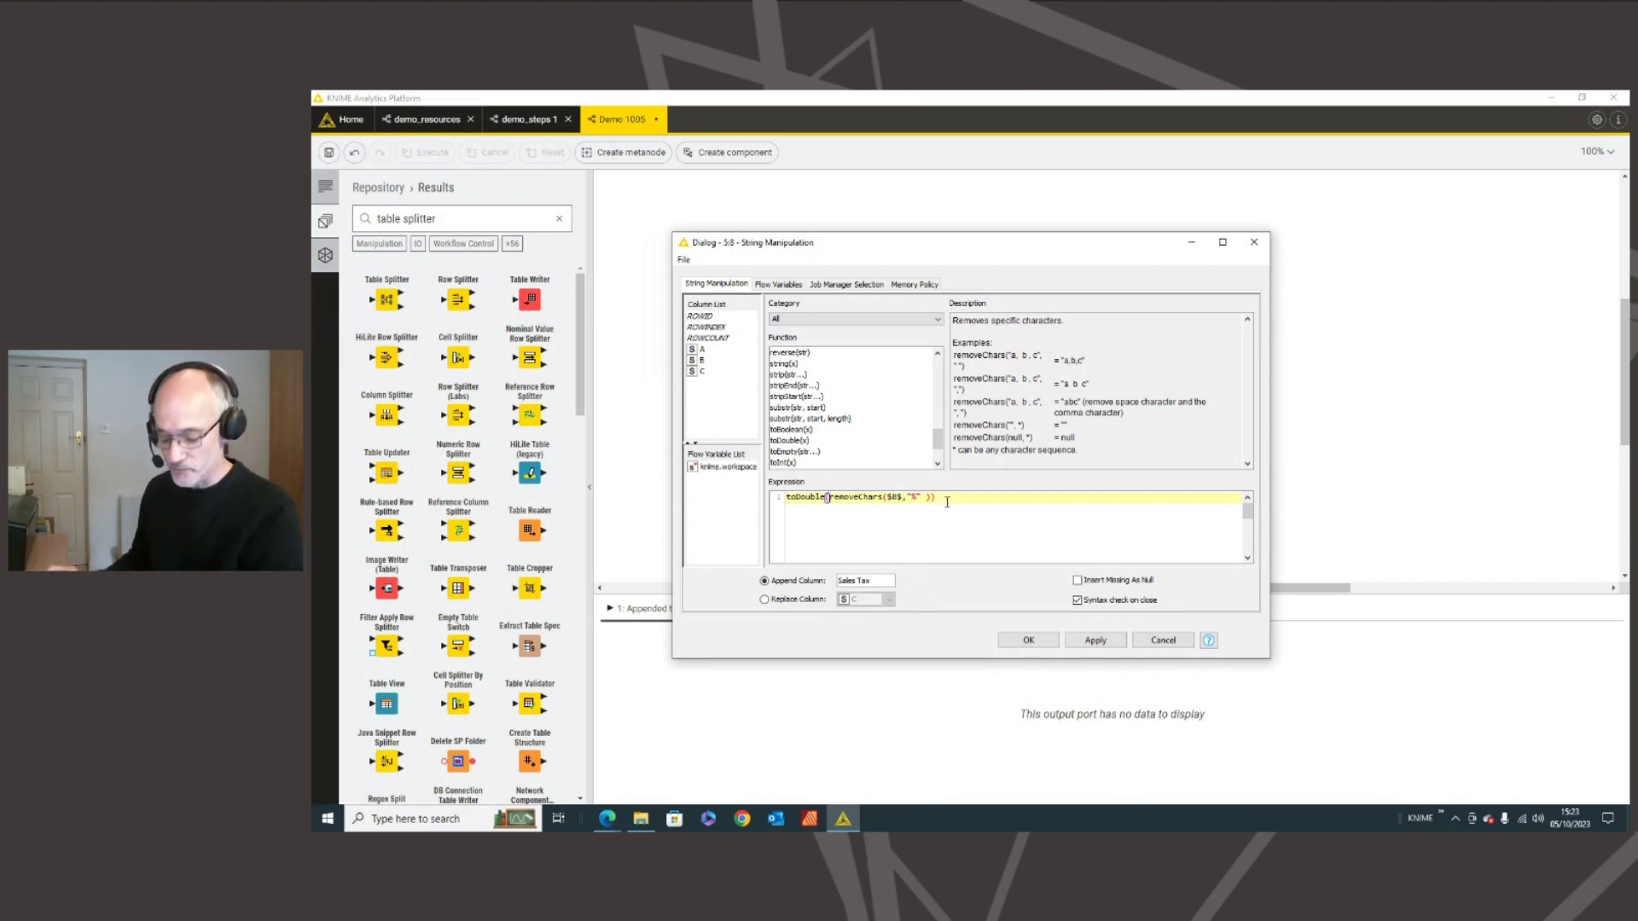
pyautogui.write('100')
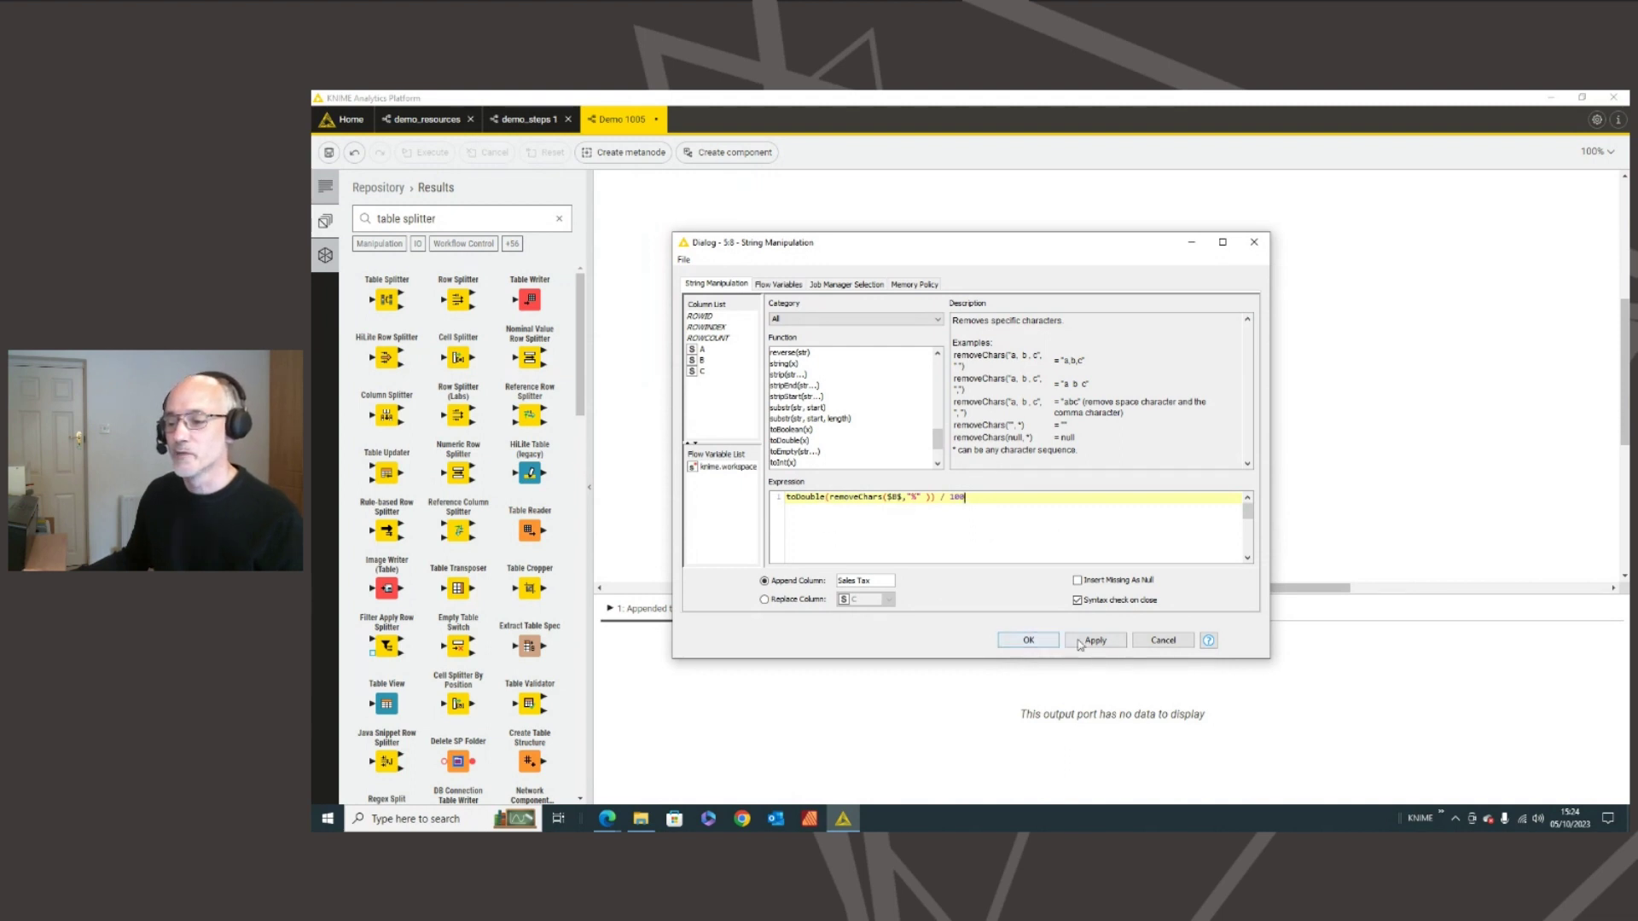
pyautogui.click(1035, 639)
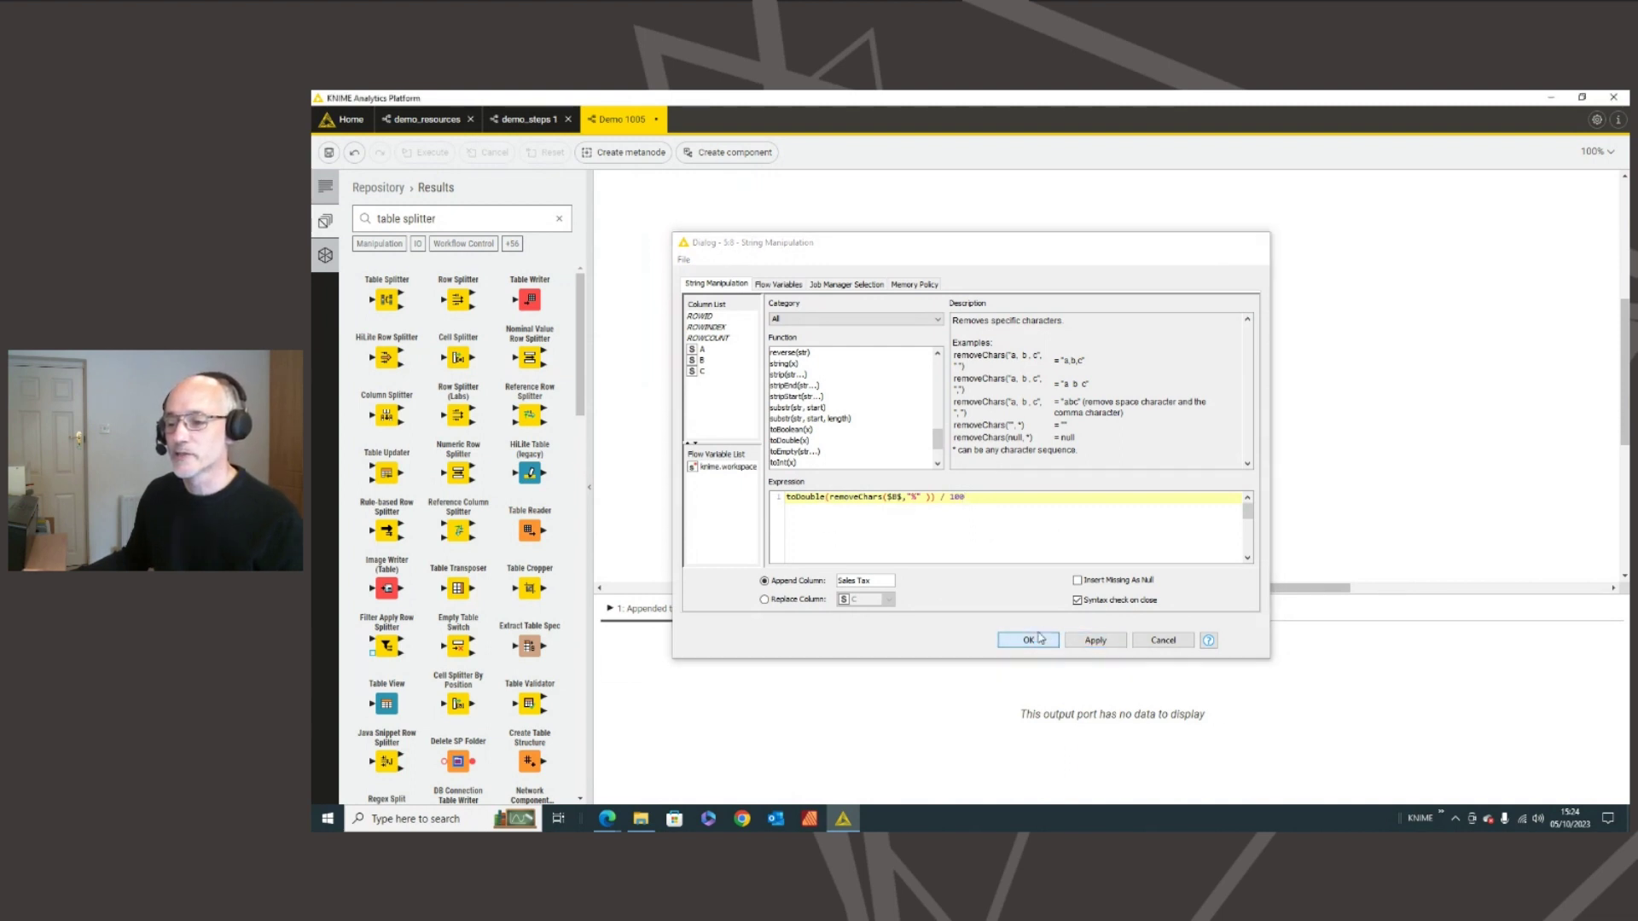
pyautogui.click(894, 452)
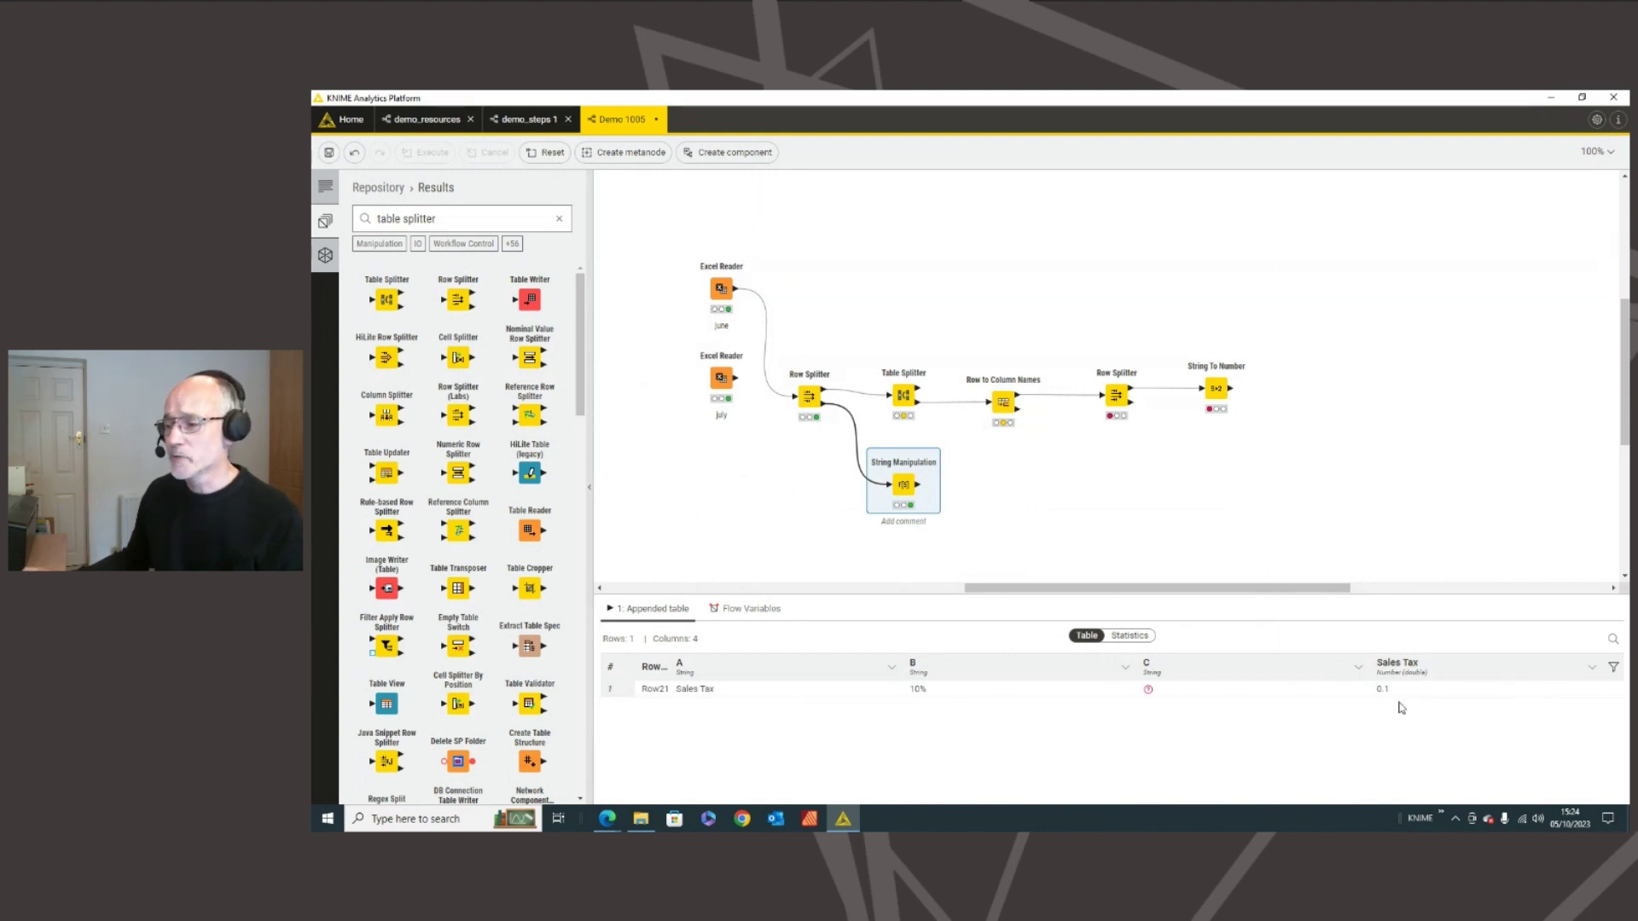
# - Execute String To Number, then add a Cross Joiner node that combines its output with the String Manipulation output
pyautogui.click(1218, 389)
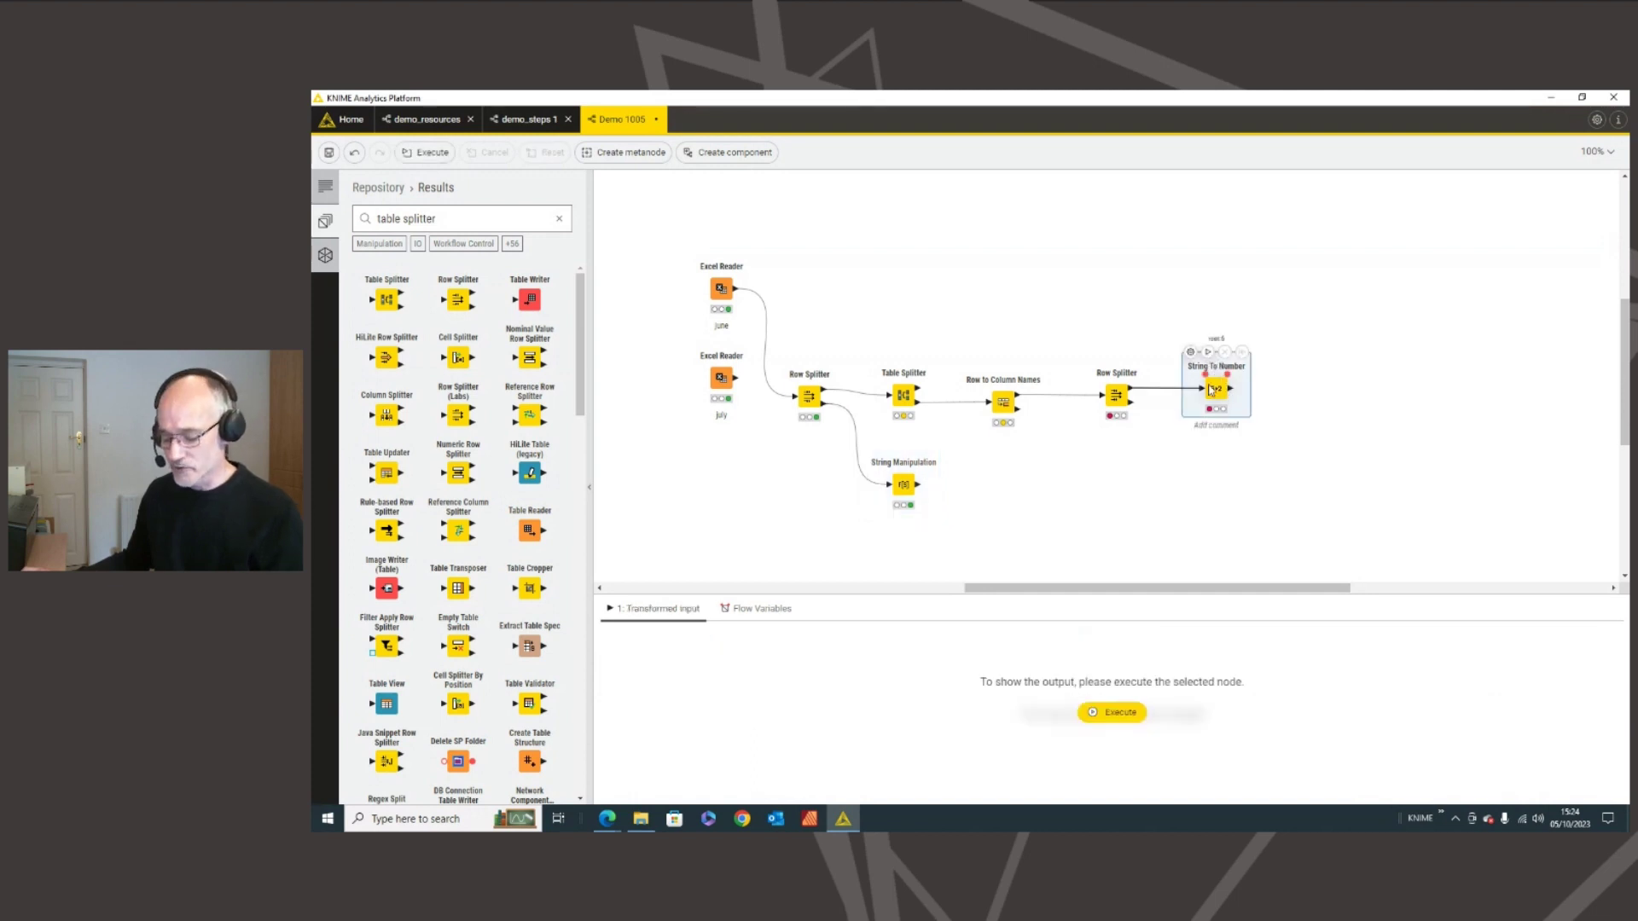
pyautogui.press('F7')
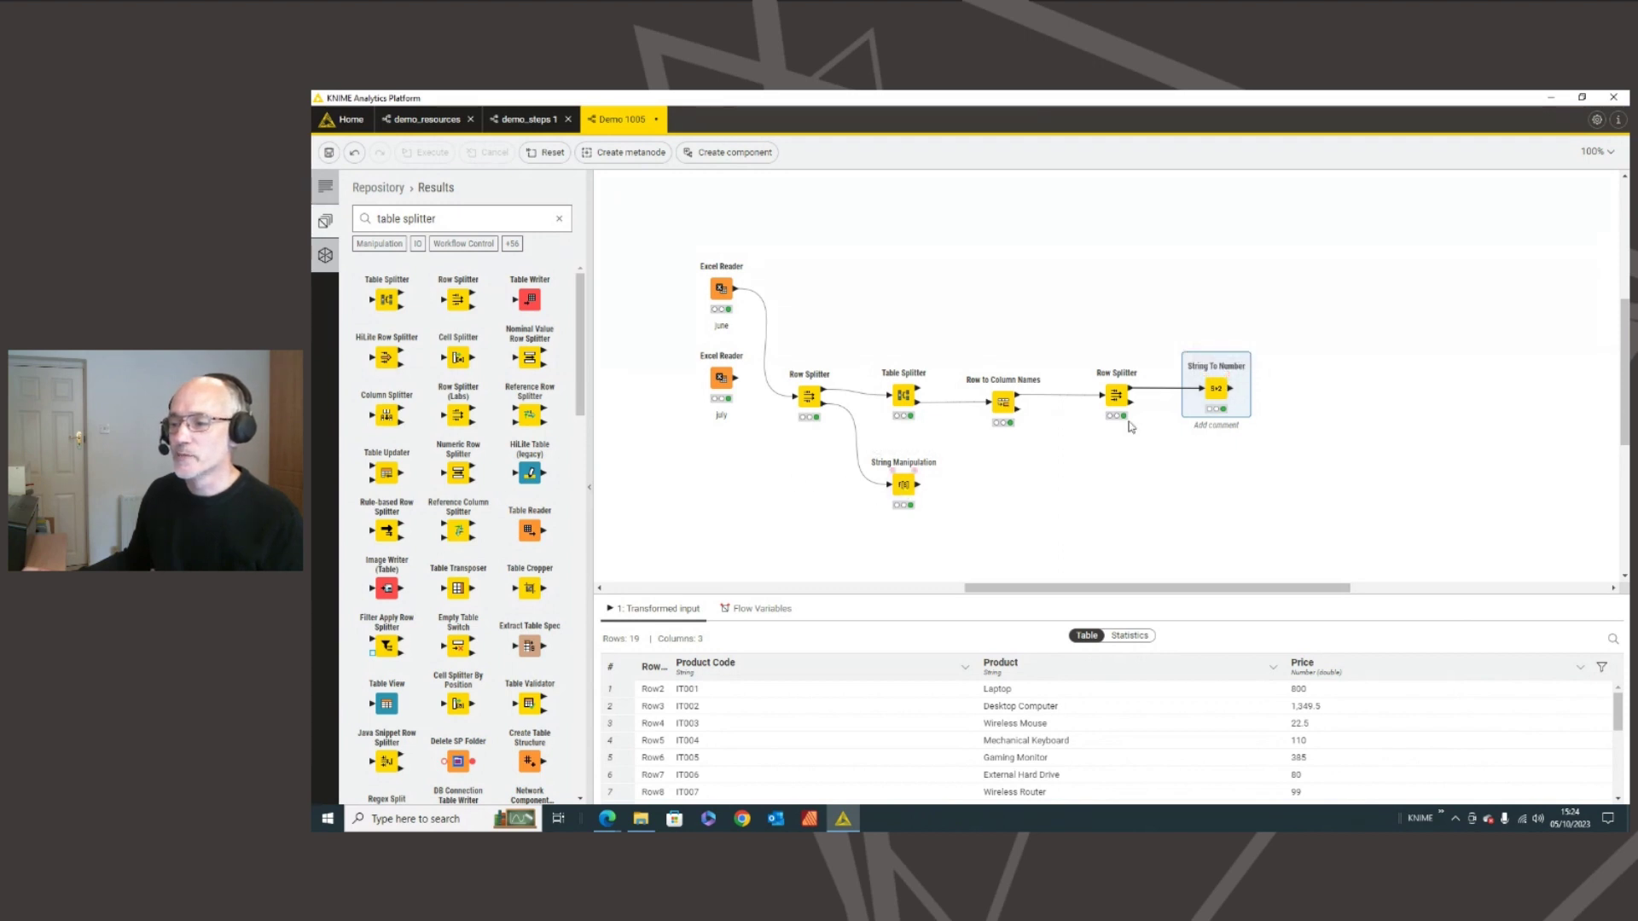
pyautogui.moveTo(1231, 395); pyautogui.dragTo(1327, 447)
pyautogui.write('cross')
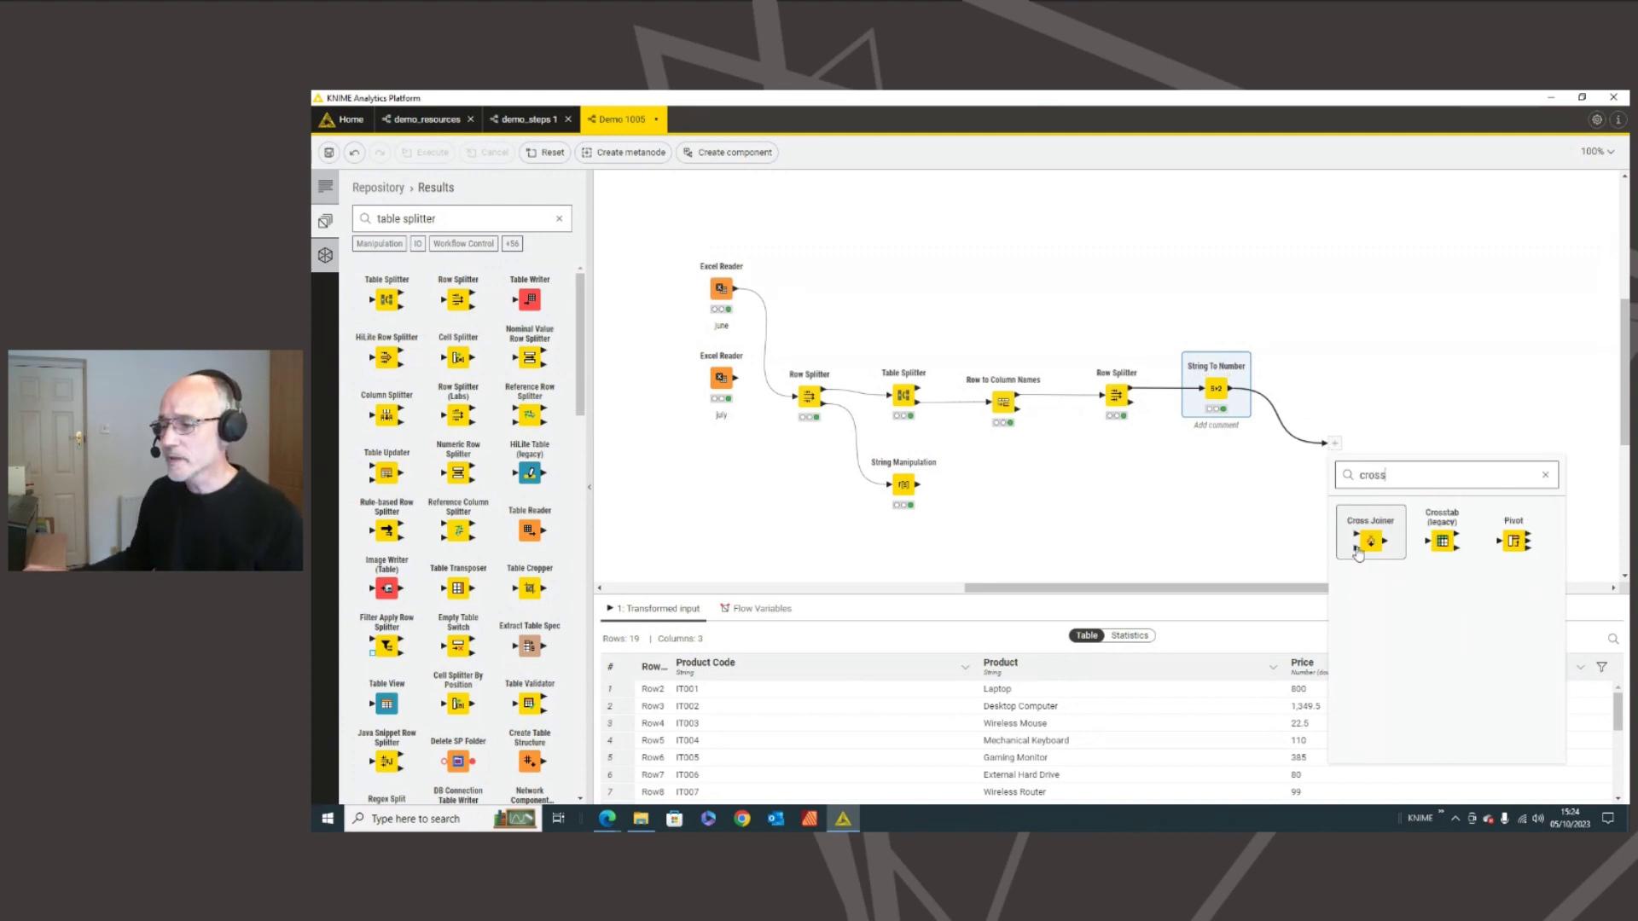
pyautogui.click(1371, 541)
pyautogui.moveTo(1344, 449); pyautogui.dragTo(1309, 429)
pyautogui.moveTo(920, 497)
pyautogui.moveTo(918, 485); pyautogui.dragTo(1294, 437)
pyautogui.moveTo(1225, 396)
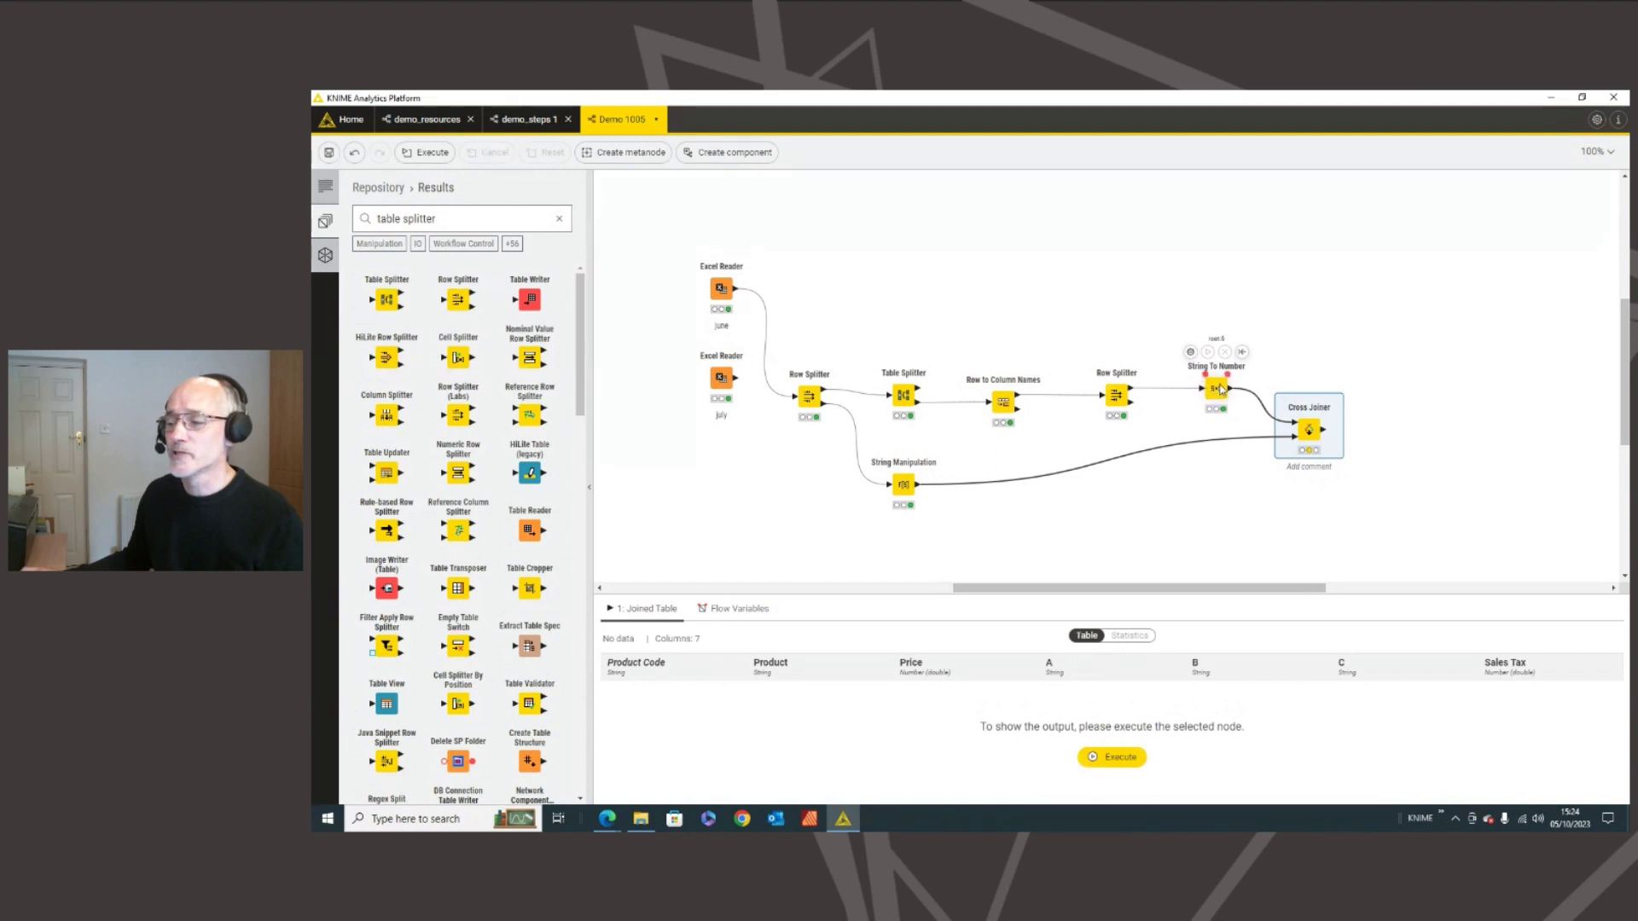
# - Check the String Manipulation and String To Number tables and execute the Cross Joiner
pyautogui.moveTo(909, 502)
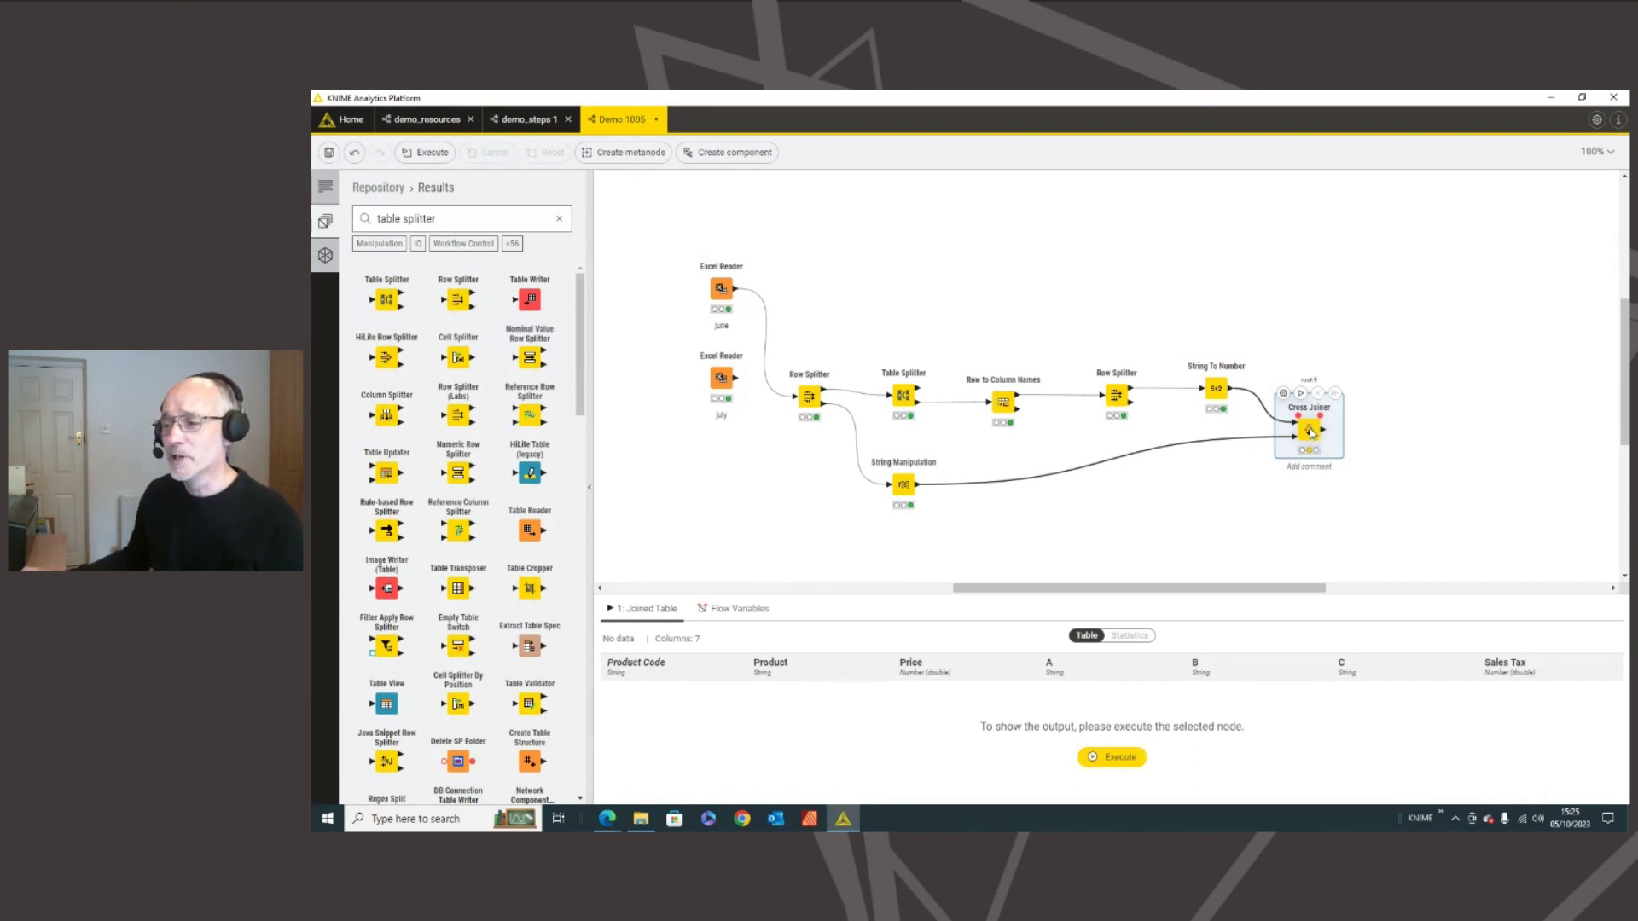
pyautogui.click(904, 485)
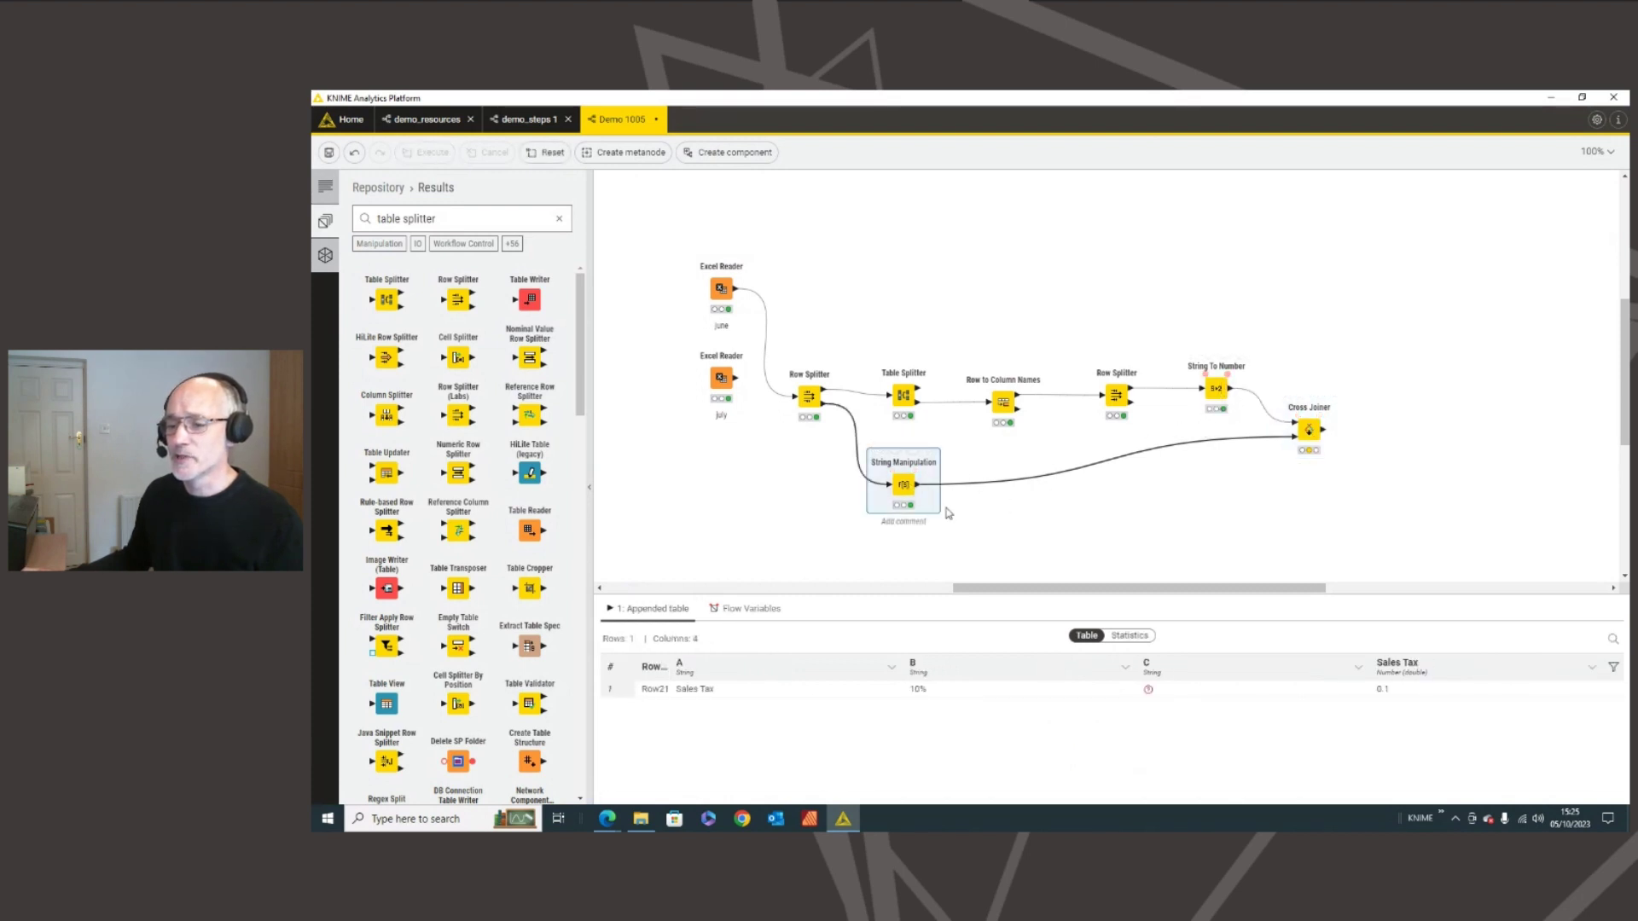
pyautogui.click(1218, 391)
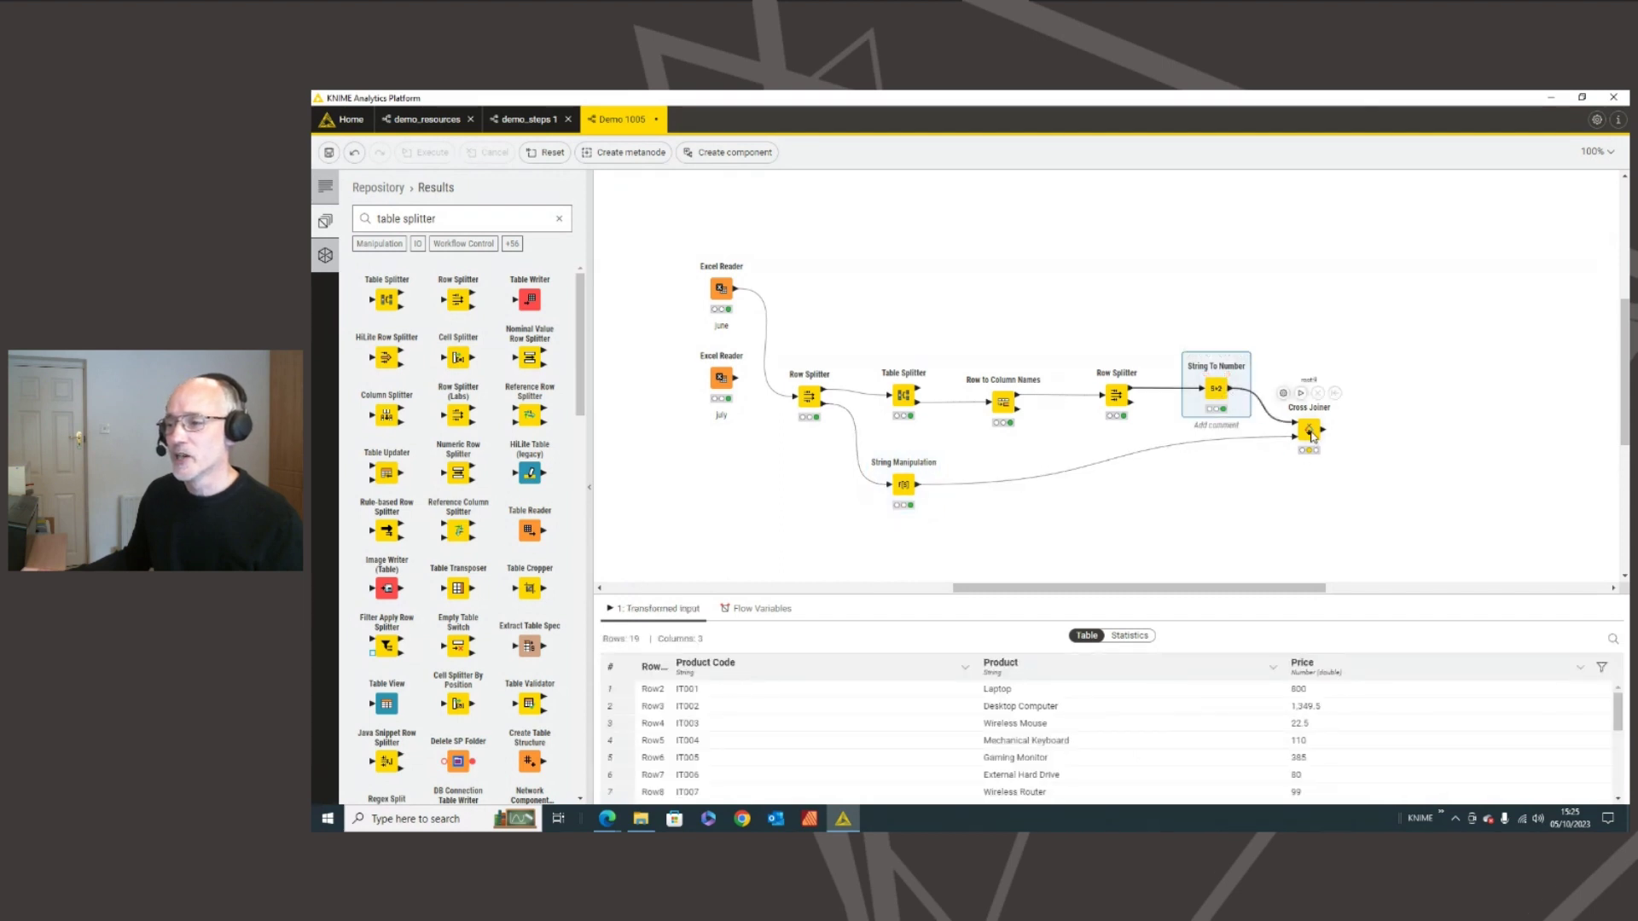
pyautogui.click(1302, 398)
pyautogui.click(1300, 394)
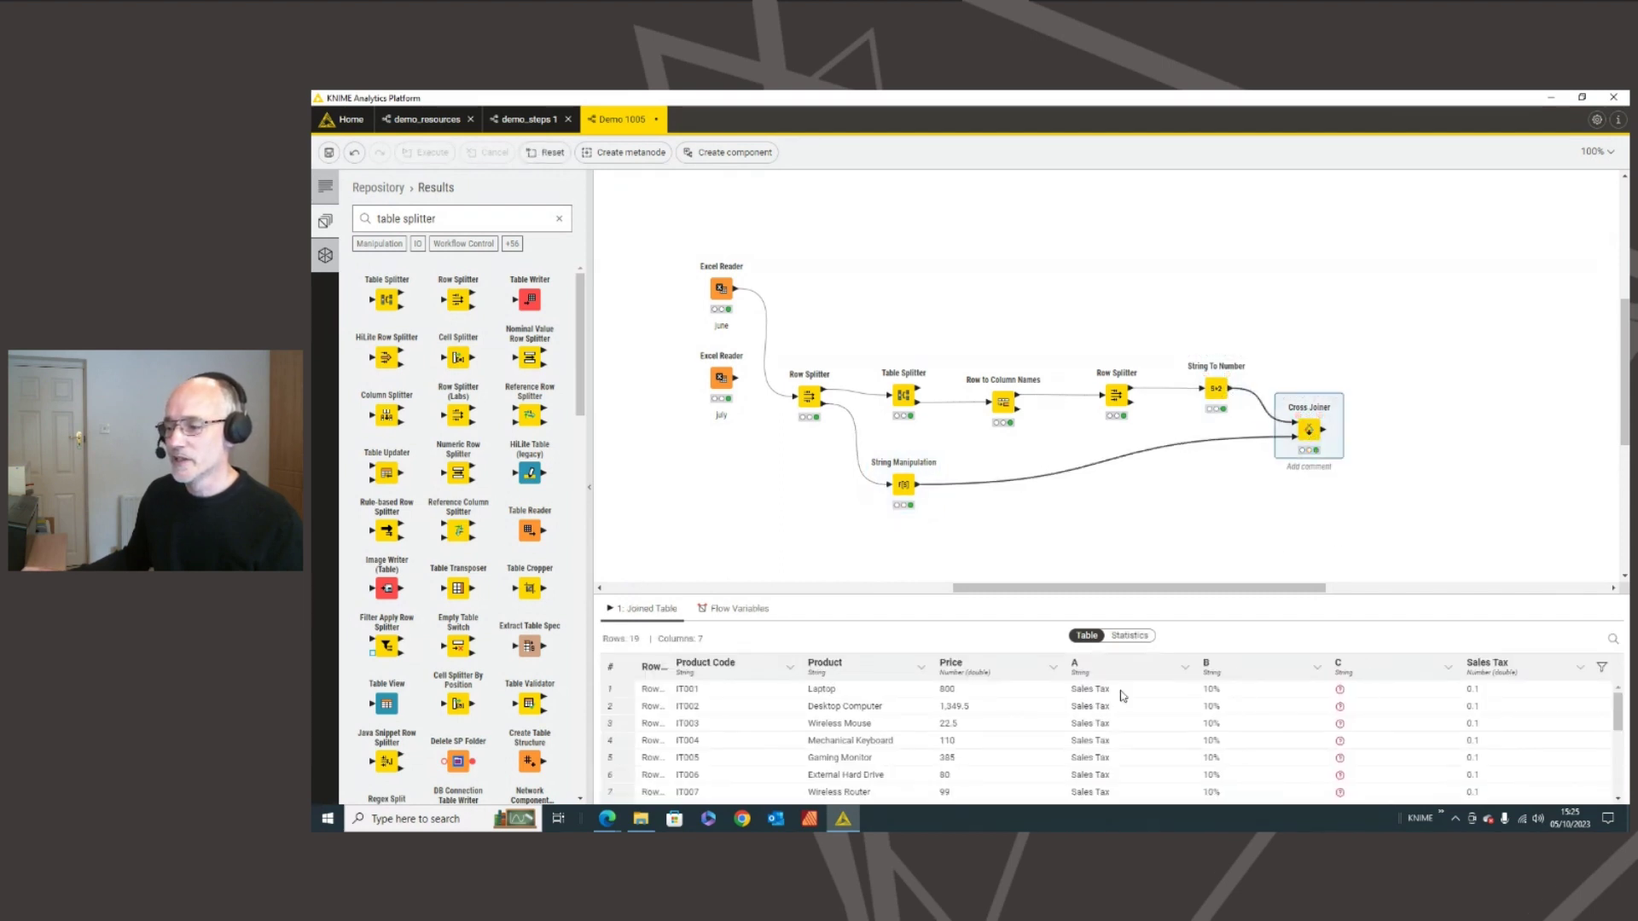
# - Compare the String Manipulation table with the Cross Joiner's joined table, examining the extra columns A, B and C
pyautogui.click(912, 488)
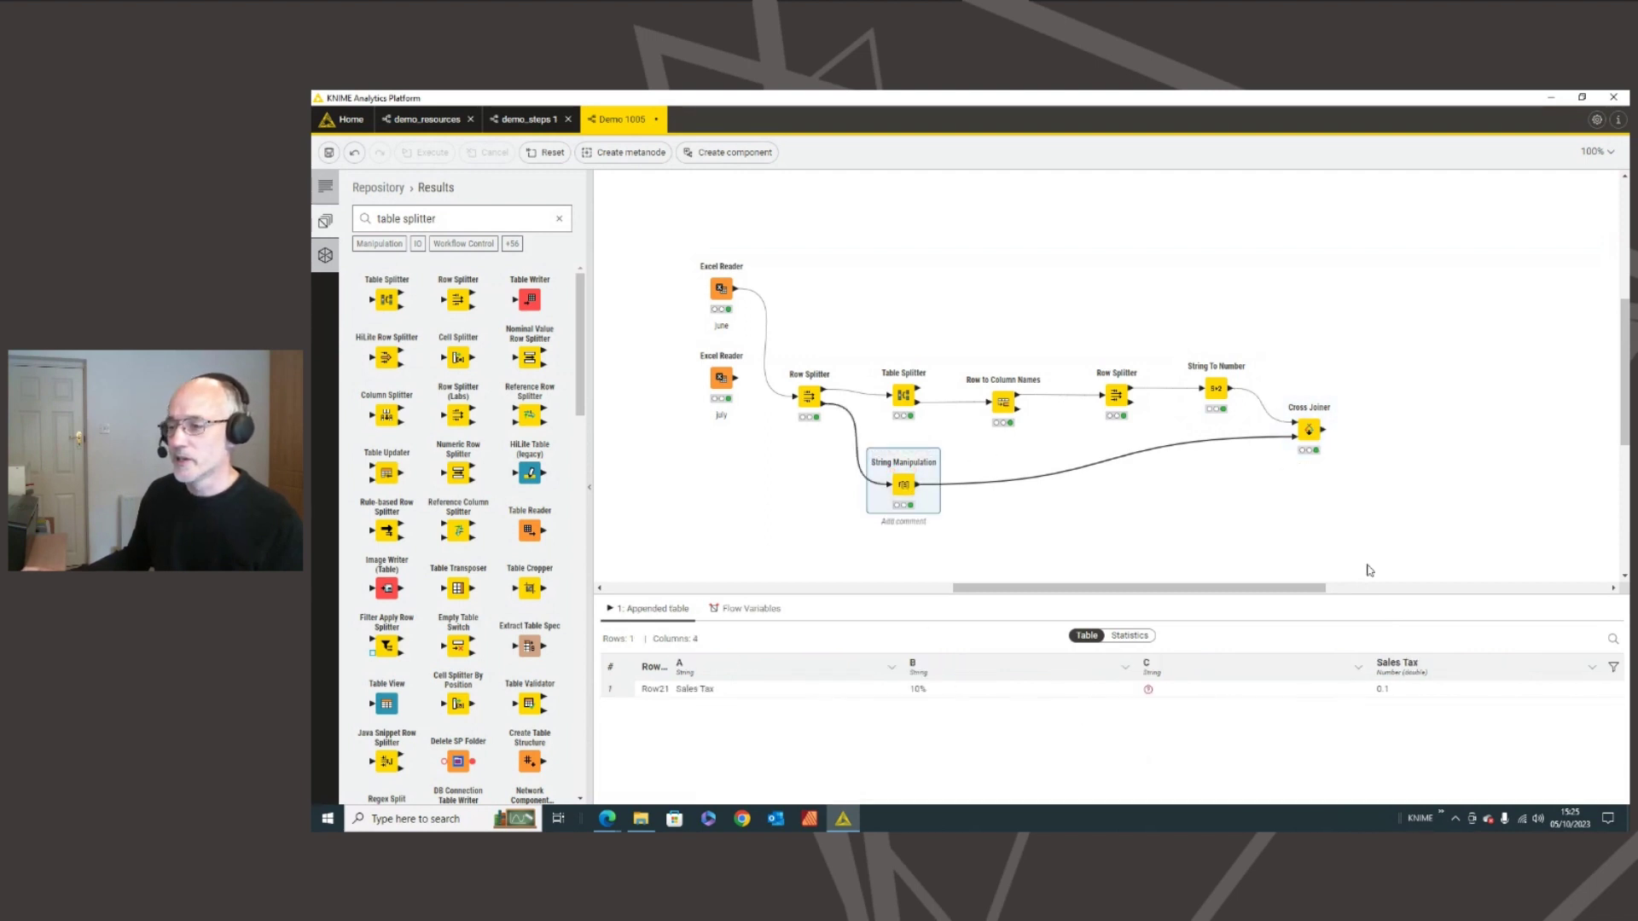
pyautogui.click(1309, 426)
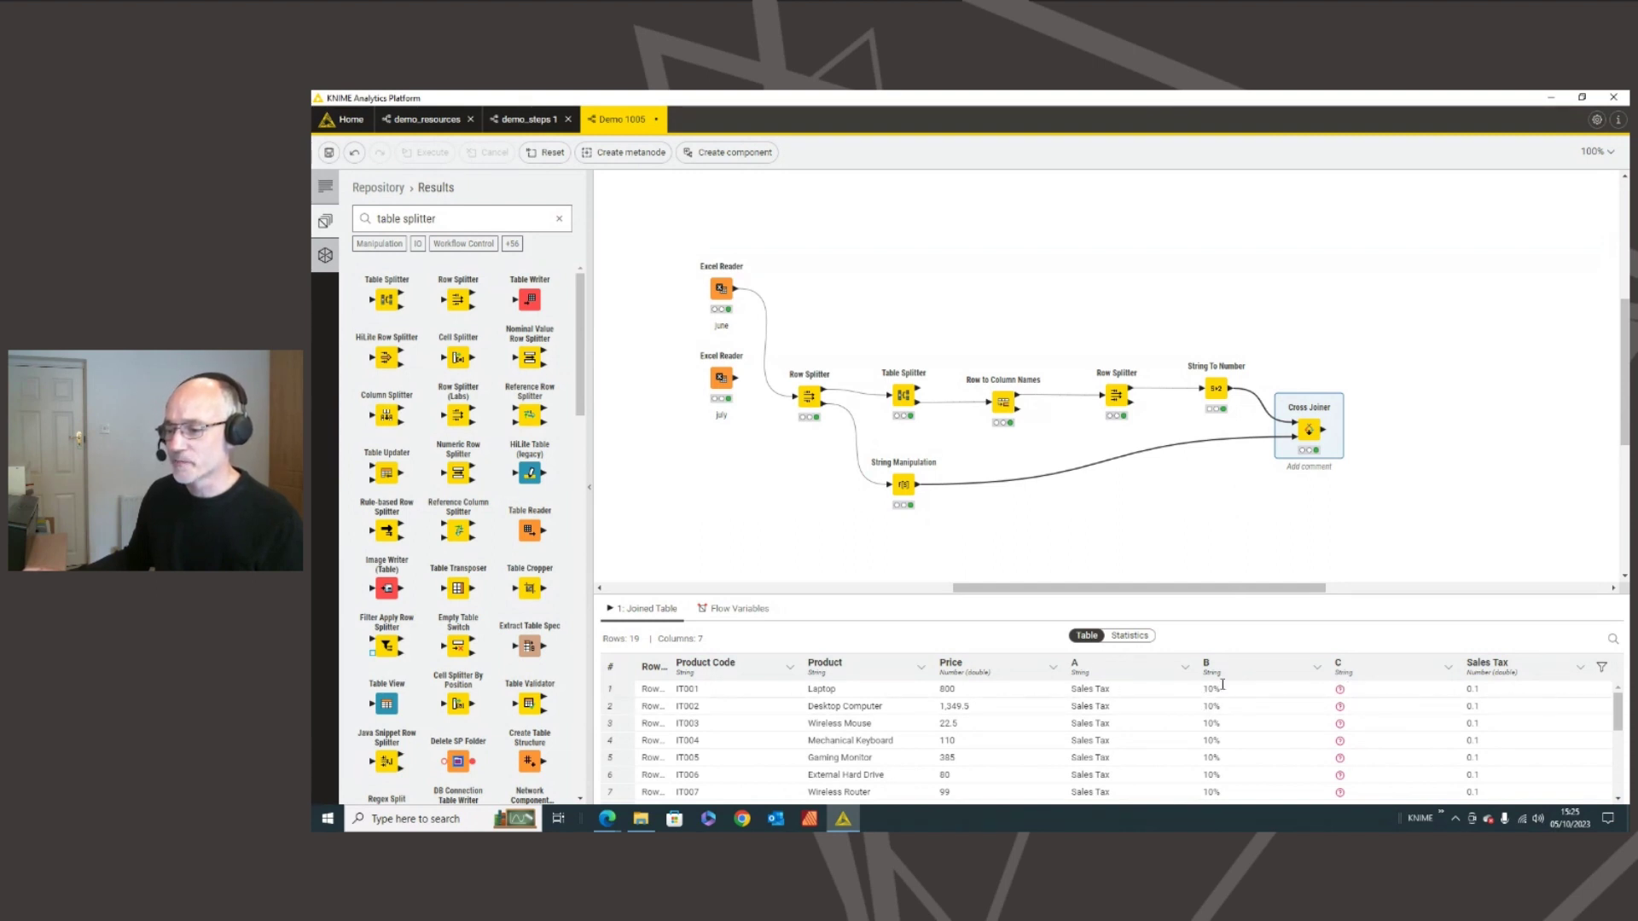
pyautogui.scroll(-3, 1349, 691)
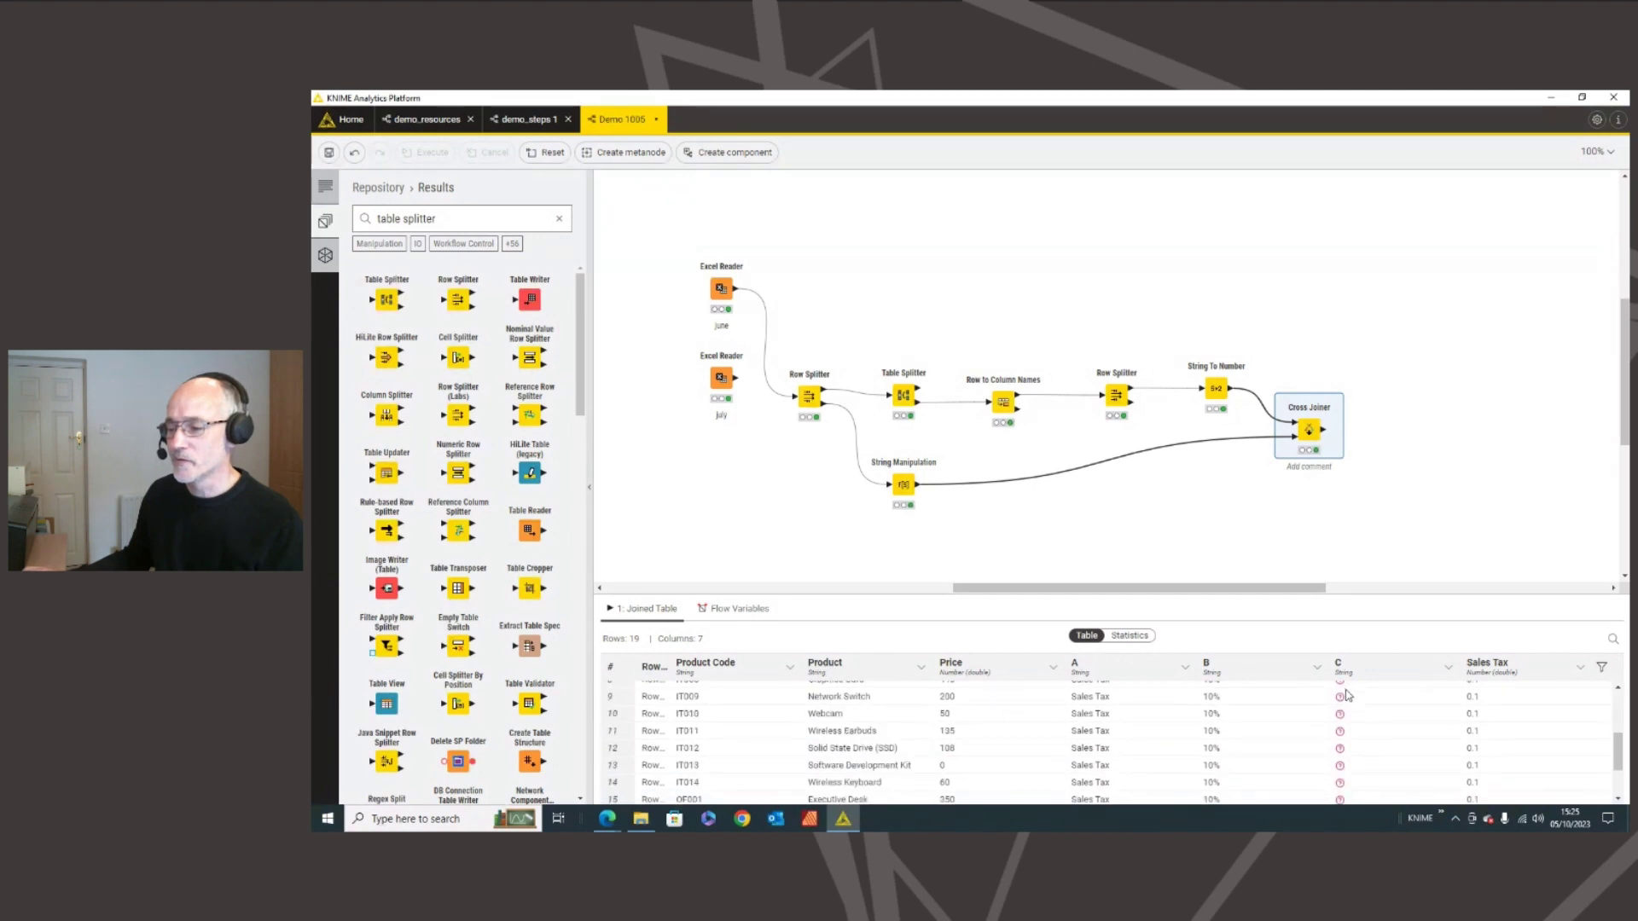
pyautogui.scroll(3, 1348, 693)
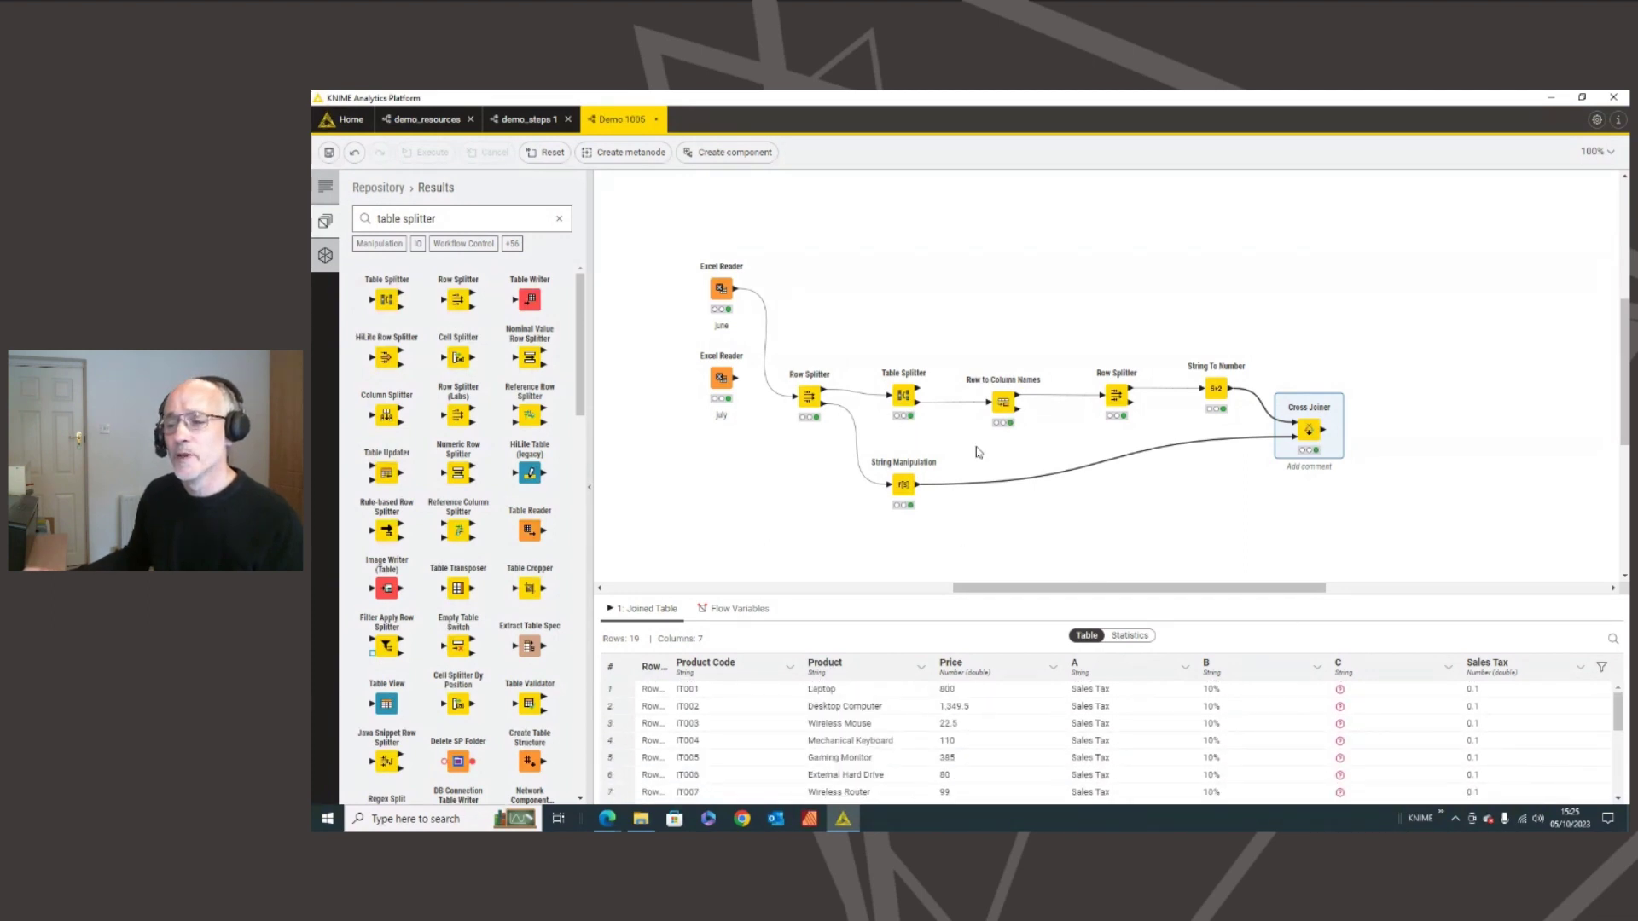
# - Find the Table Cropper node and insert it into the connection between String Manipulation and the Cross Joiner, spacing the nodes apart
pyautogui.moveTo(439, 220); pyautogui.dragTo(373, 231)
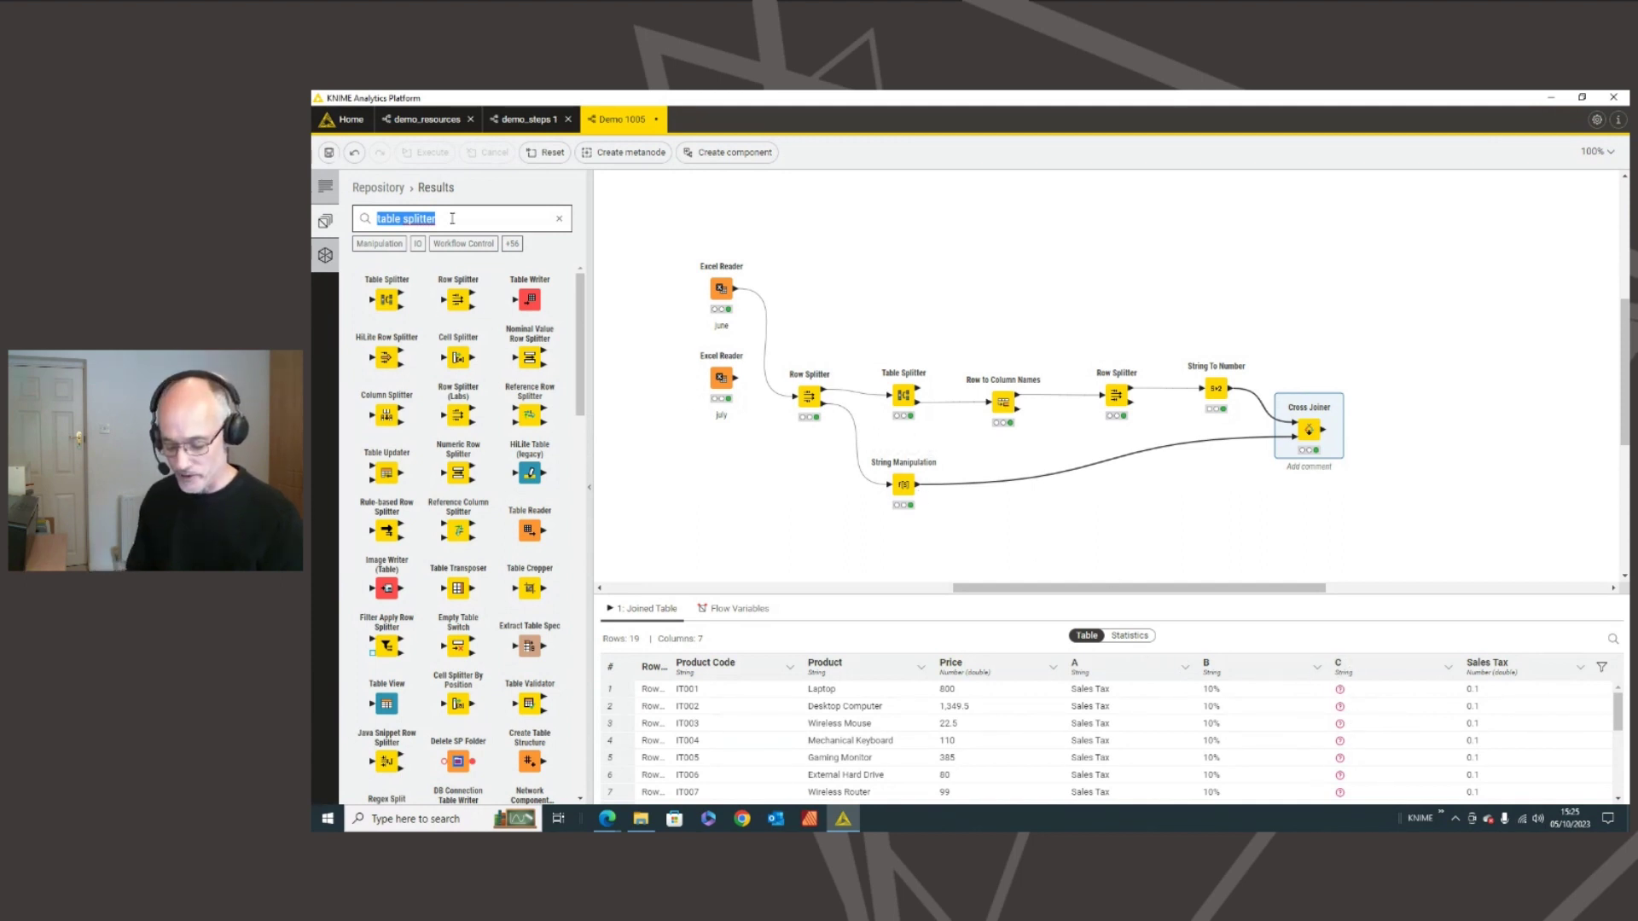
pyautogui.write('tabl')
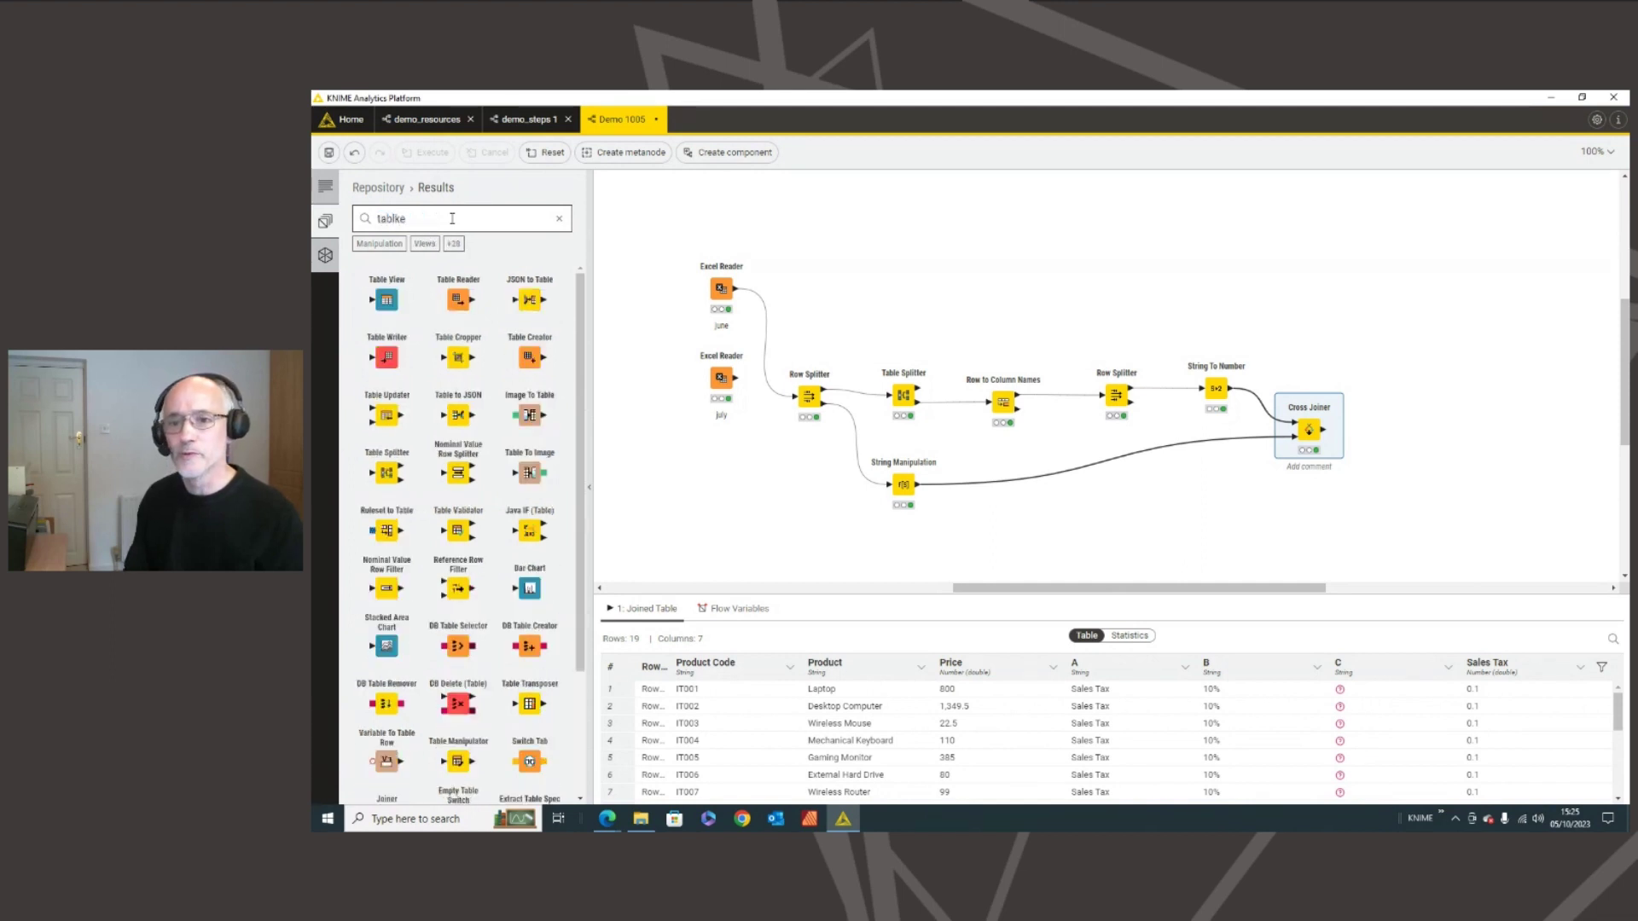
pyautogui.write('le c')
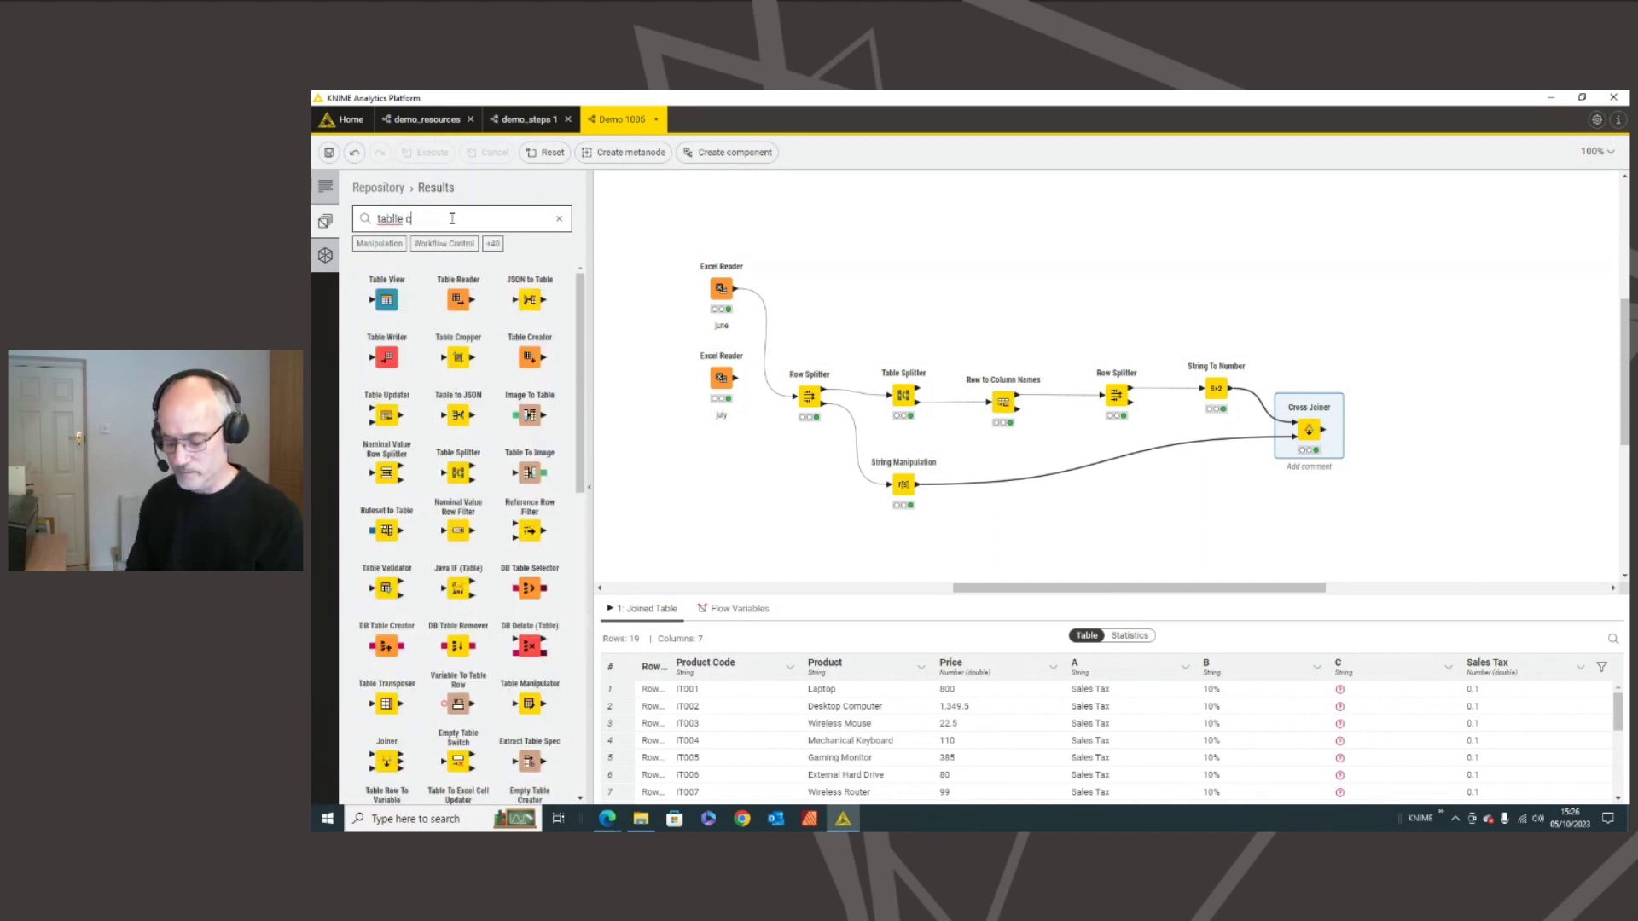
pyautogui.write('ropper')
pyautogui.moveTo(386, 299); pyautogui.dragTo(1076, 463)
pyautogui.moveTo(903, 485); pyautogui.dragTo(962, 475)
pyautogui.moveTo(1081, 470); pyautogui.dragTo(1088, 482)
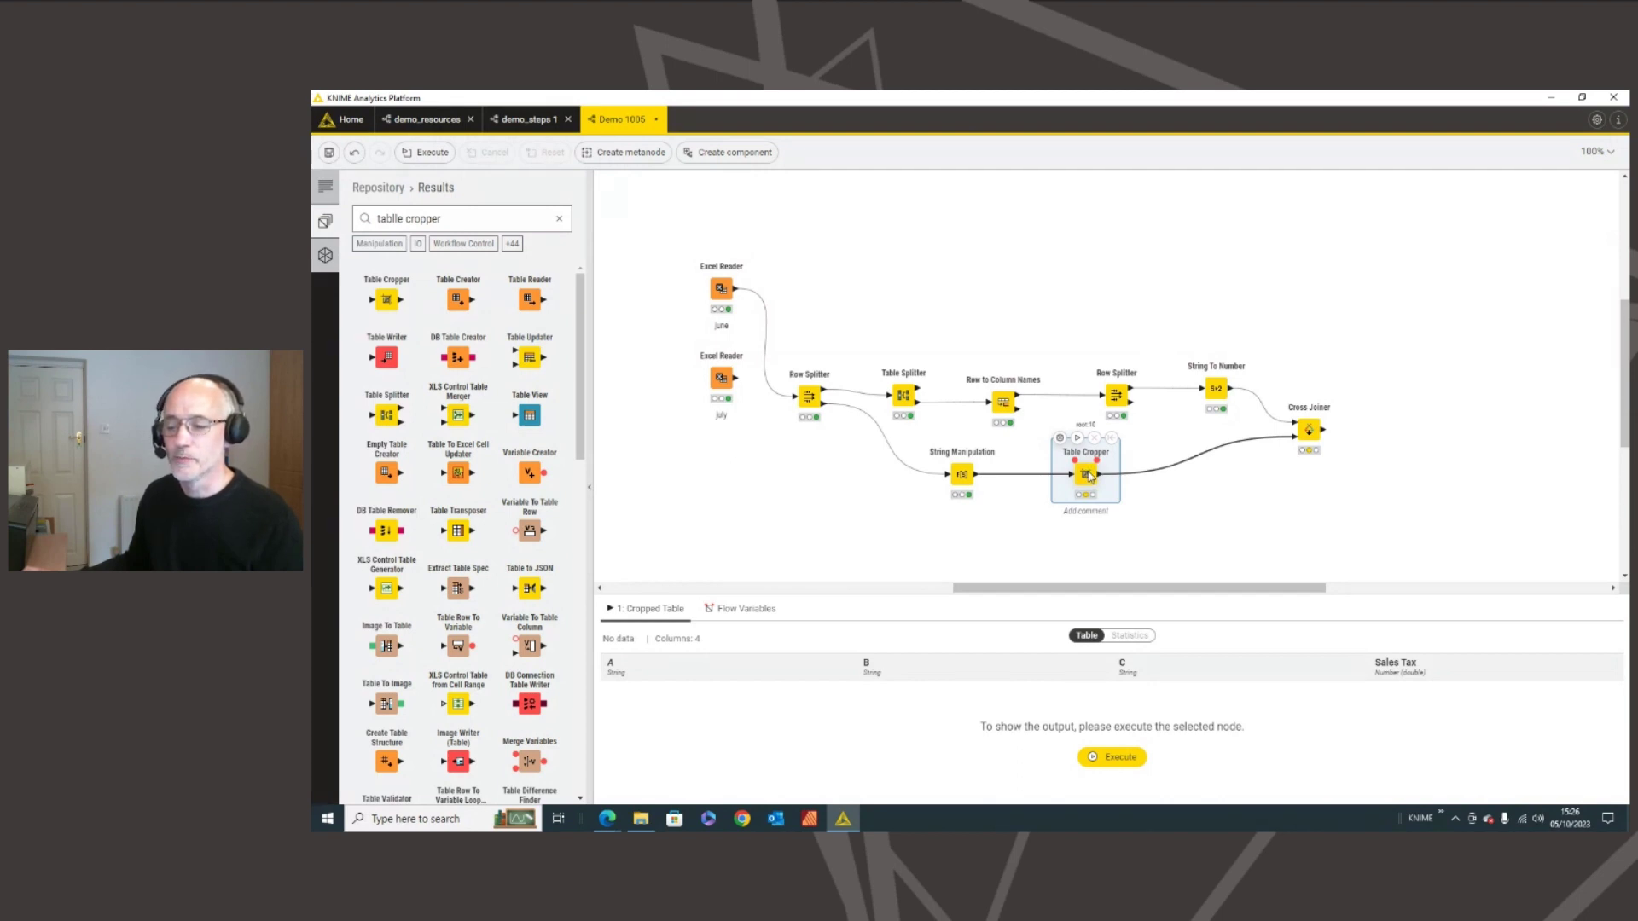
# - Configure the Table Cropper to start at the Sales Tax column so only that column is kept, and execute it
pyautogui.click(1060, 437)
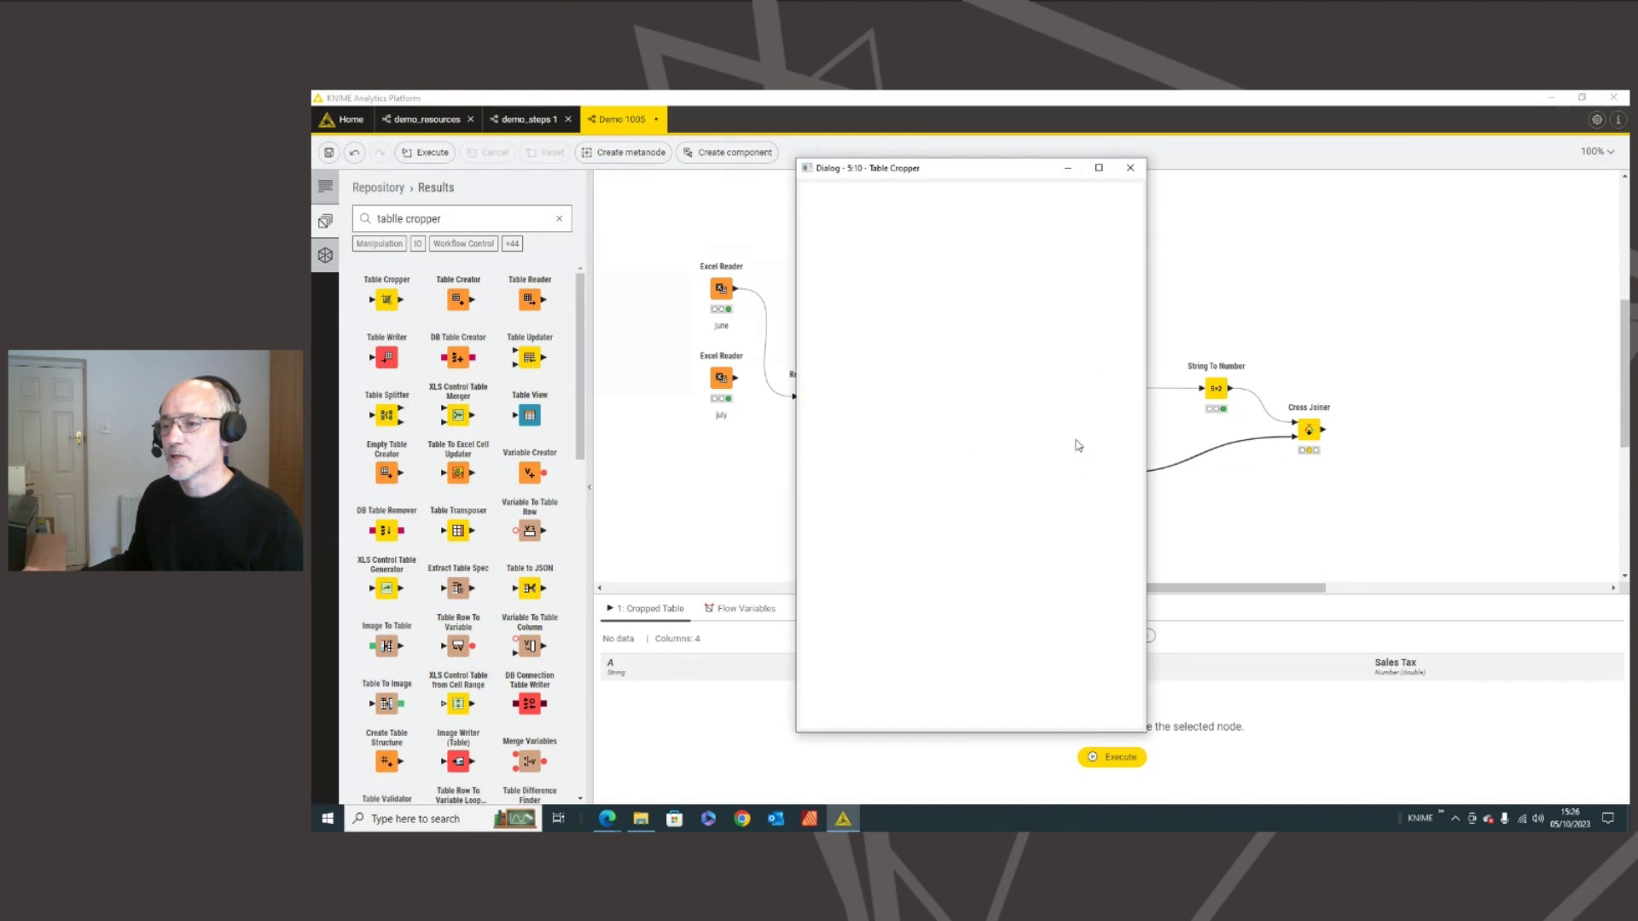
pyautogui.moveTo(1009, 179); pyautogui.dragTo(783, 193)
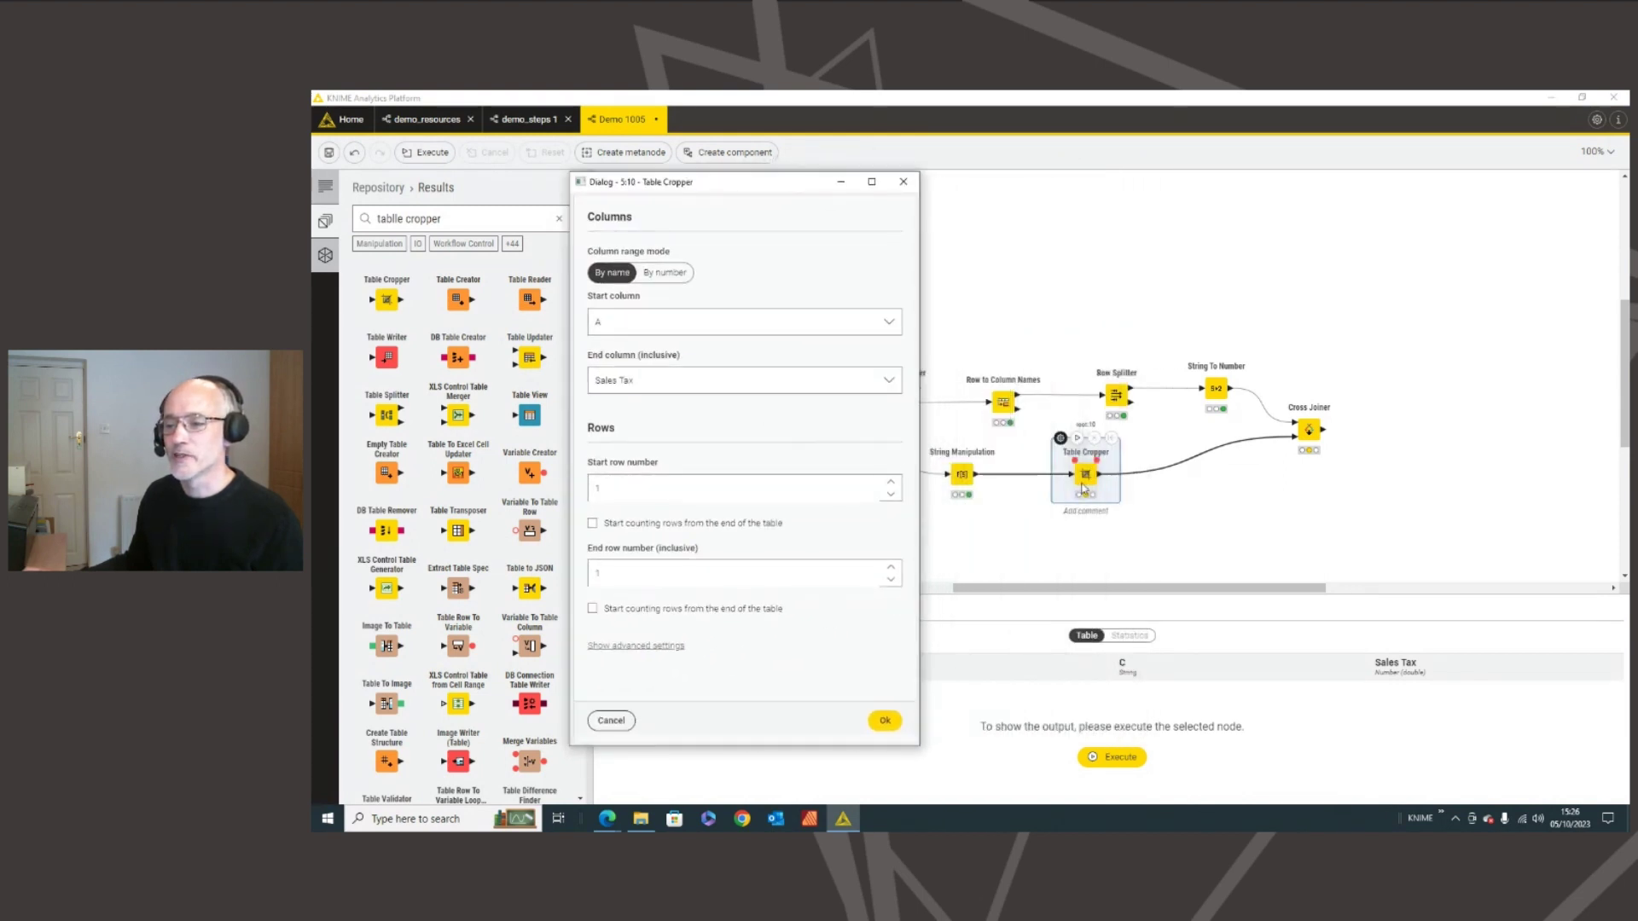
pyautogui.click(683, 323)
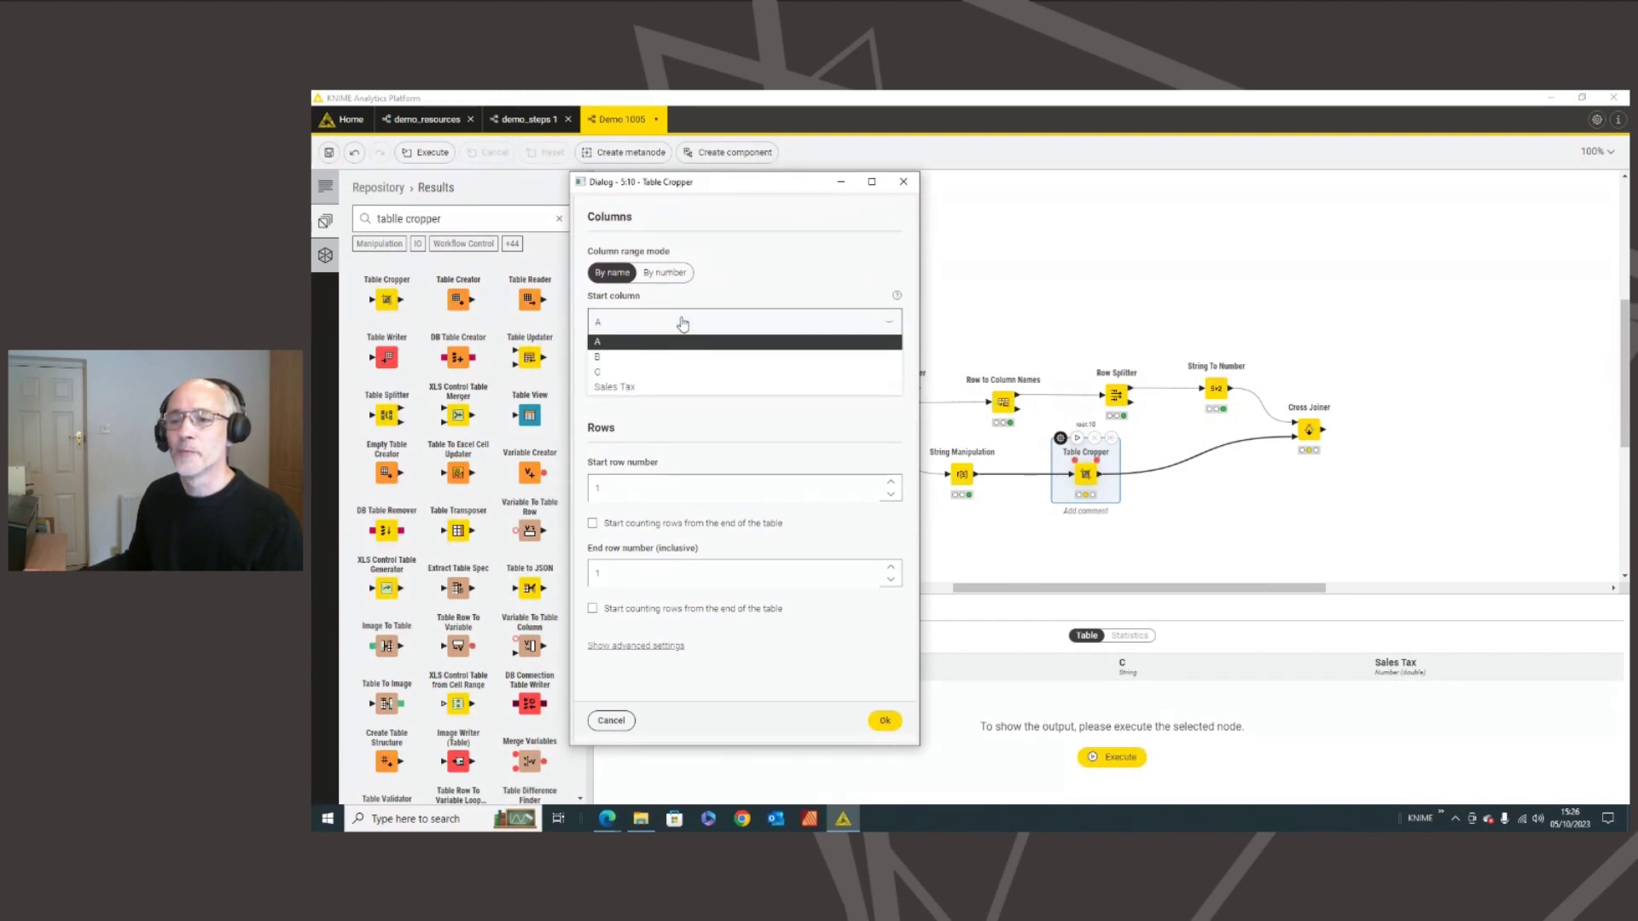
pyautogui.click(618, 388)
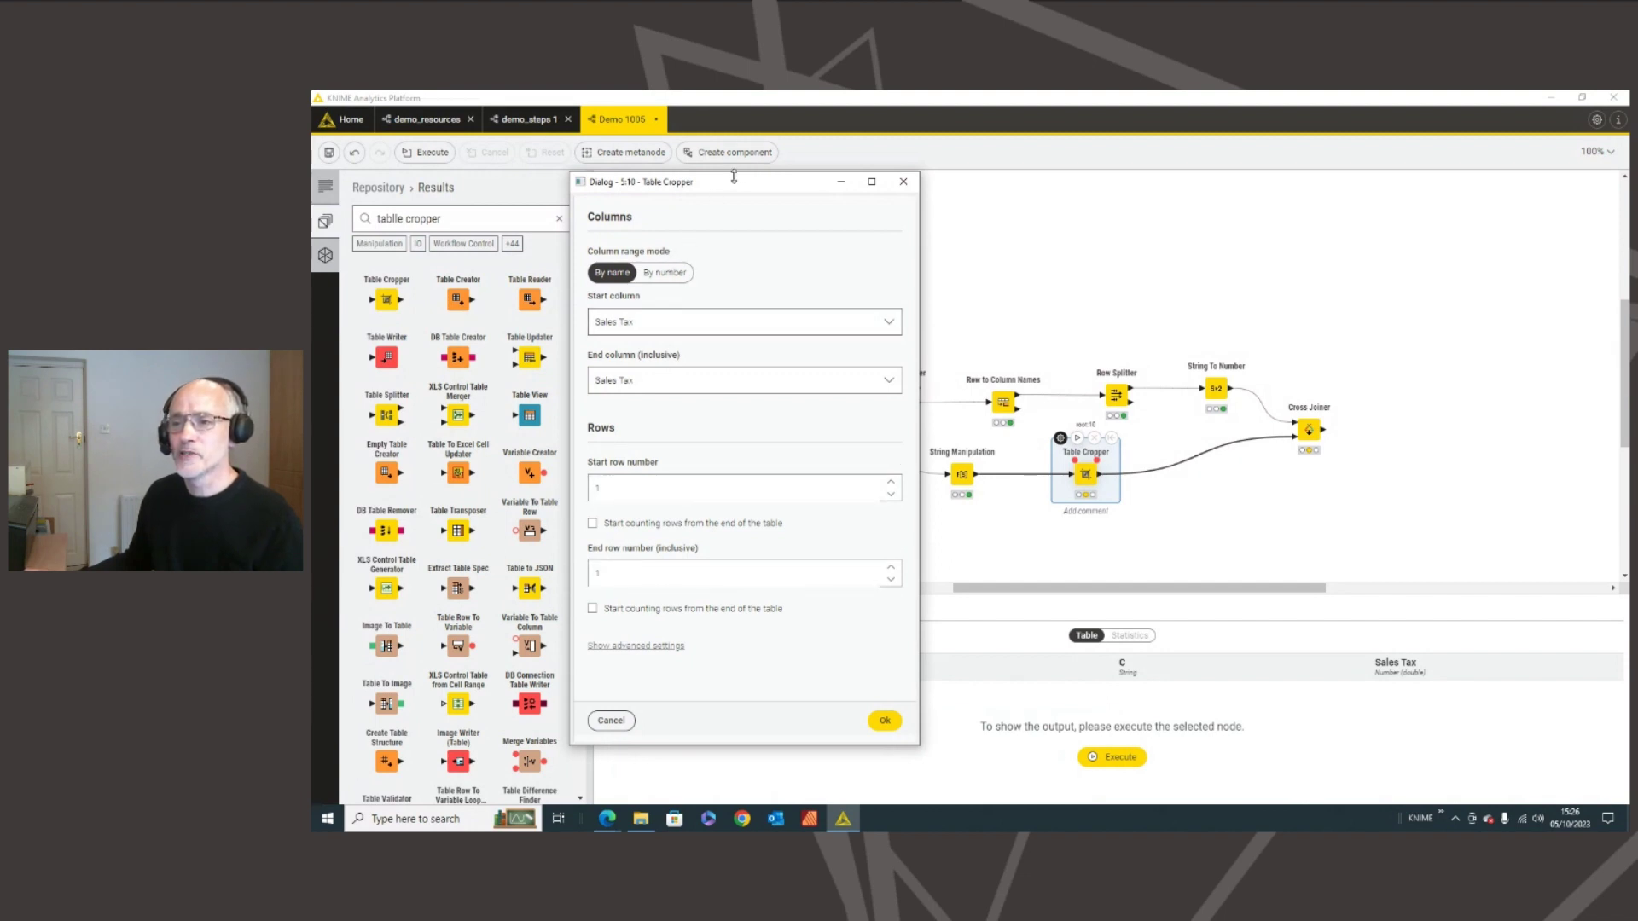
pyautogui.moveTo(734, 177); pyautogui.dragTo(737, 232)
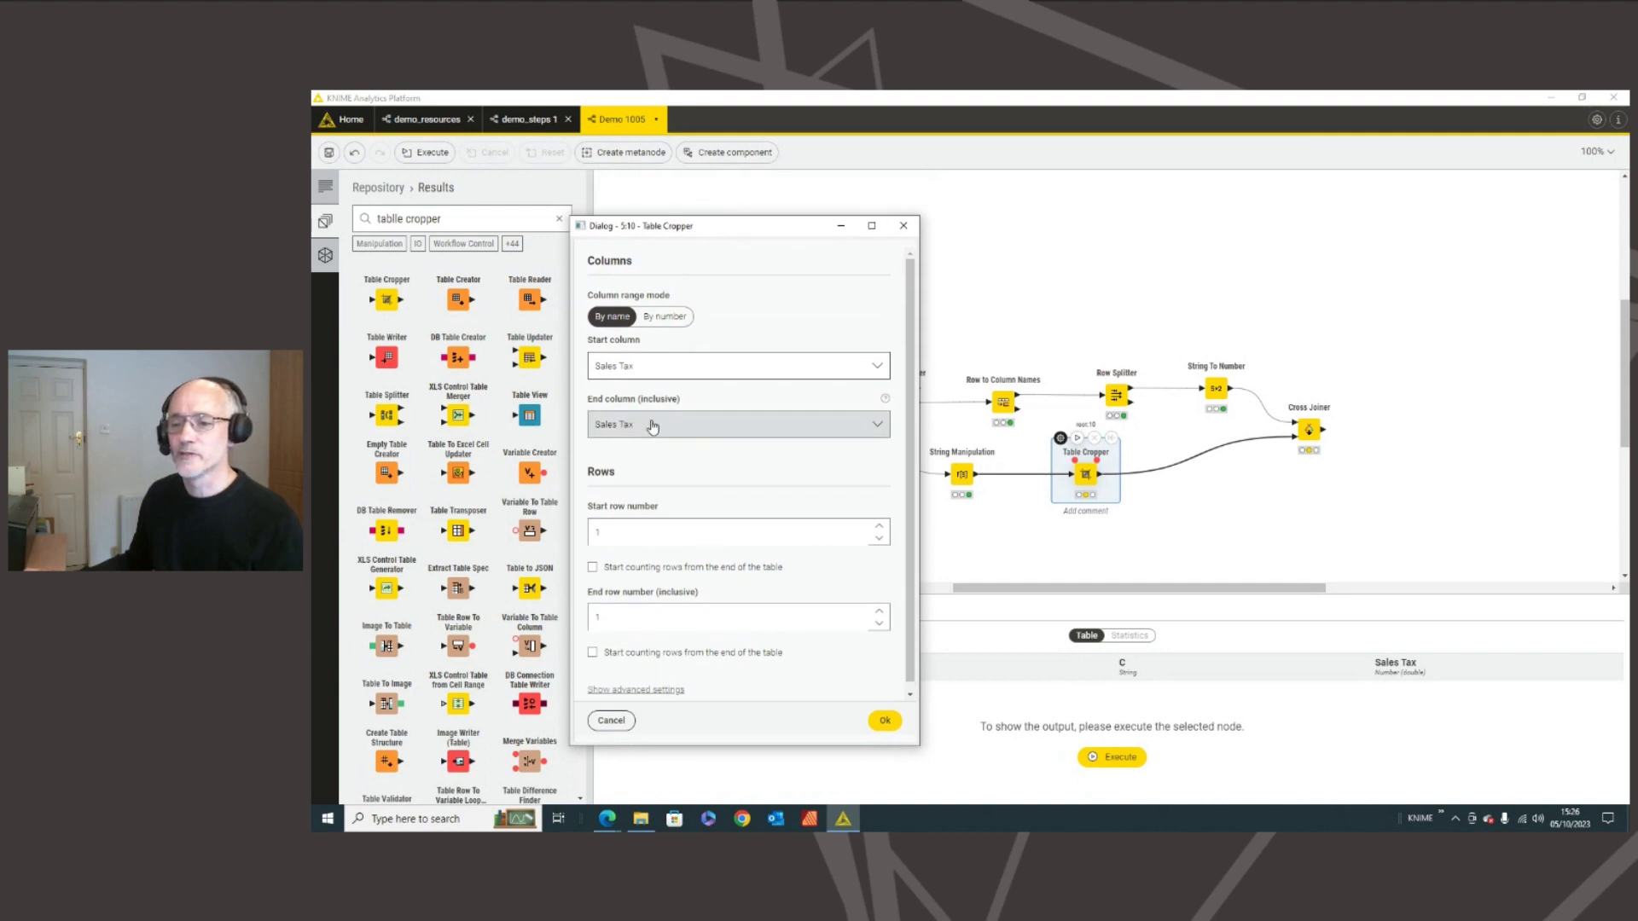
pyautogui.click(886, 721)
pyautogui.click(1076, 437)
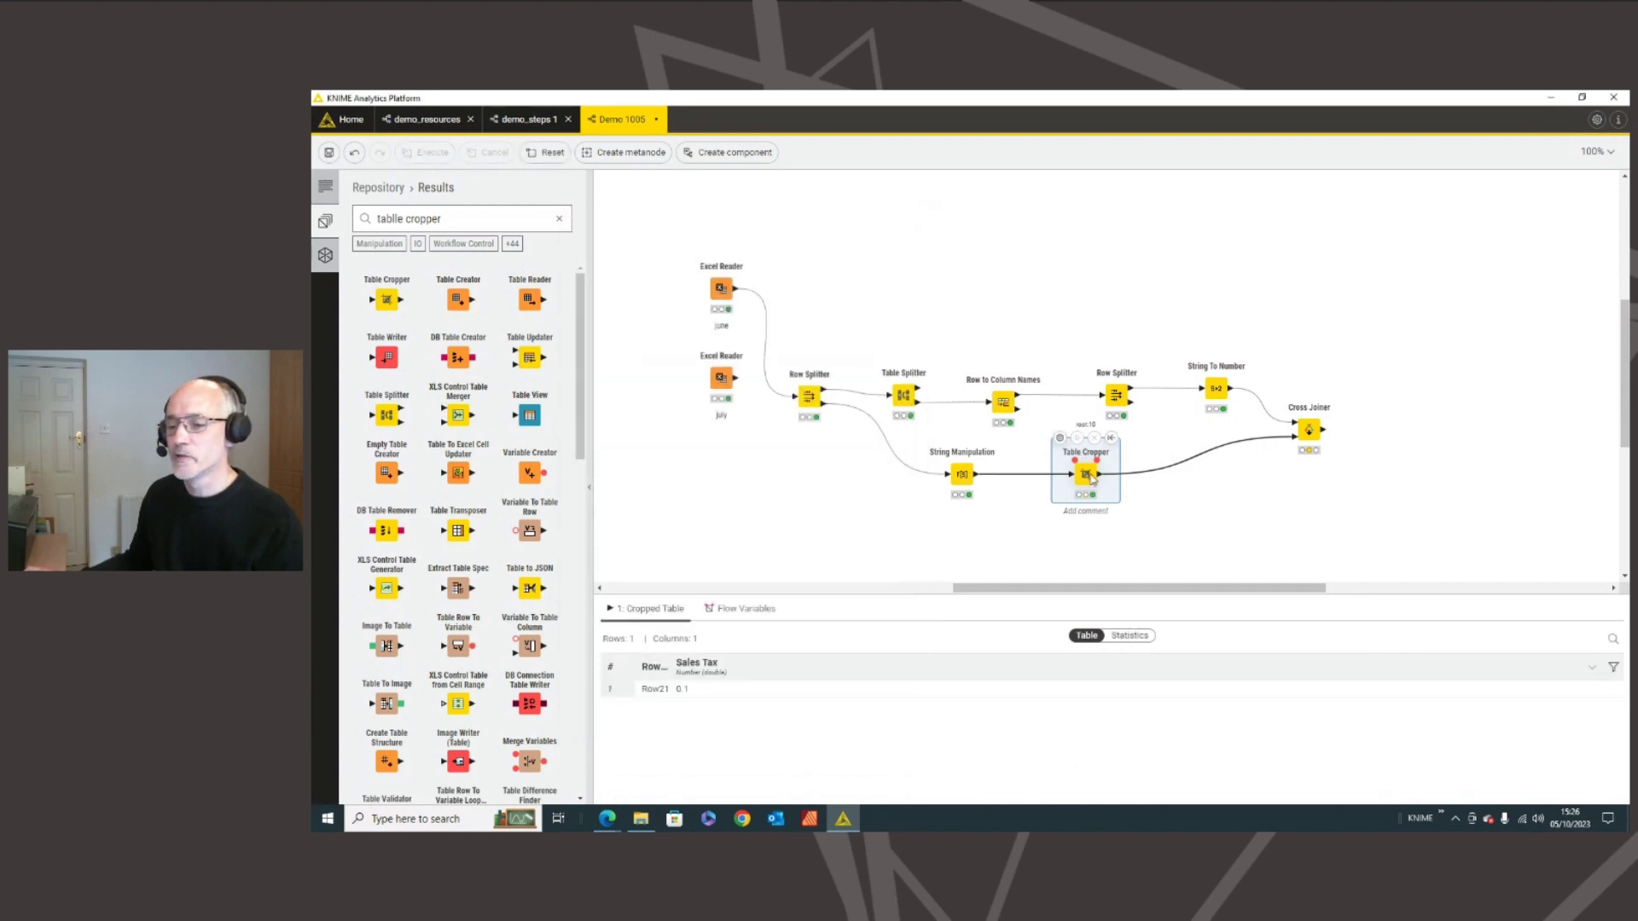
# - Execute the Cross Joiner again and label the node "sales tax and product"
pyautogui.click(1311, 430)
pyautogui.click(1301, 395)
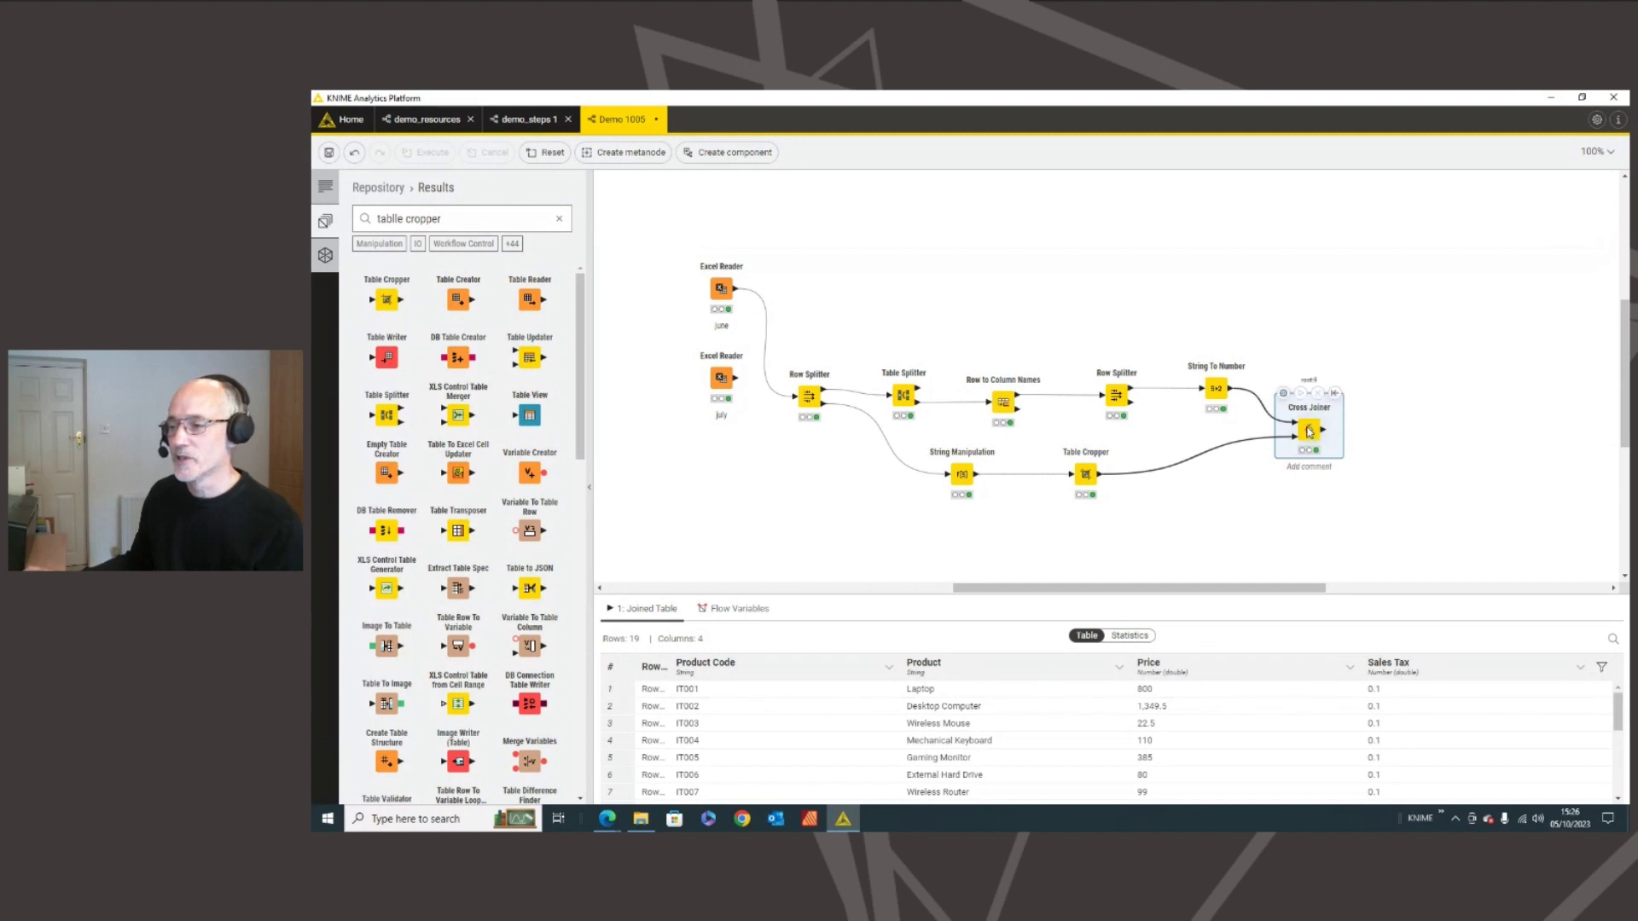
pyautogui.press('F2')
pyautogui.write('sales ta')
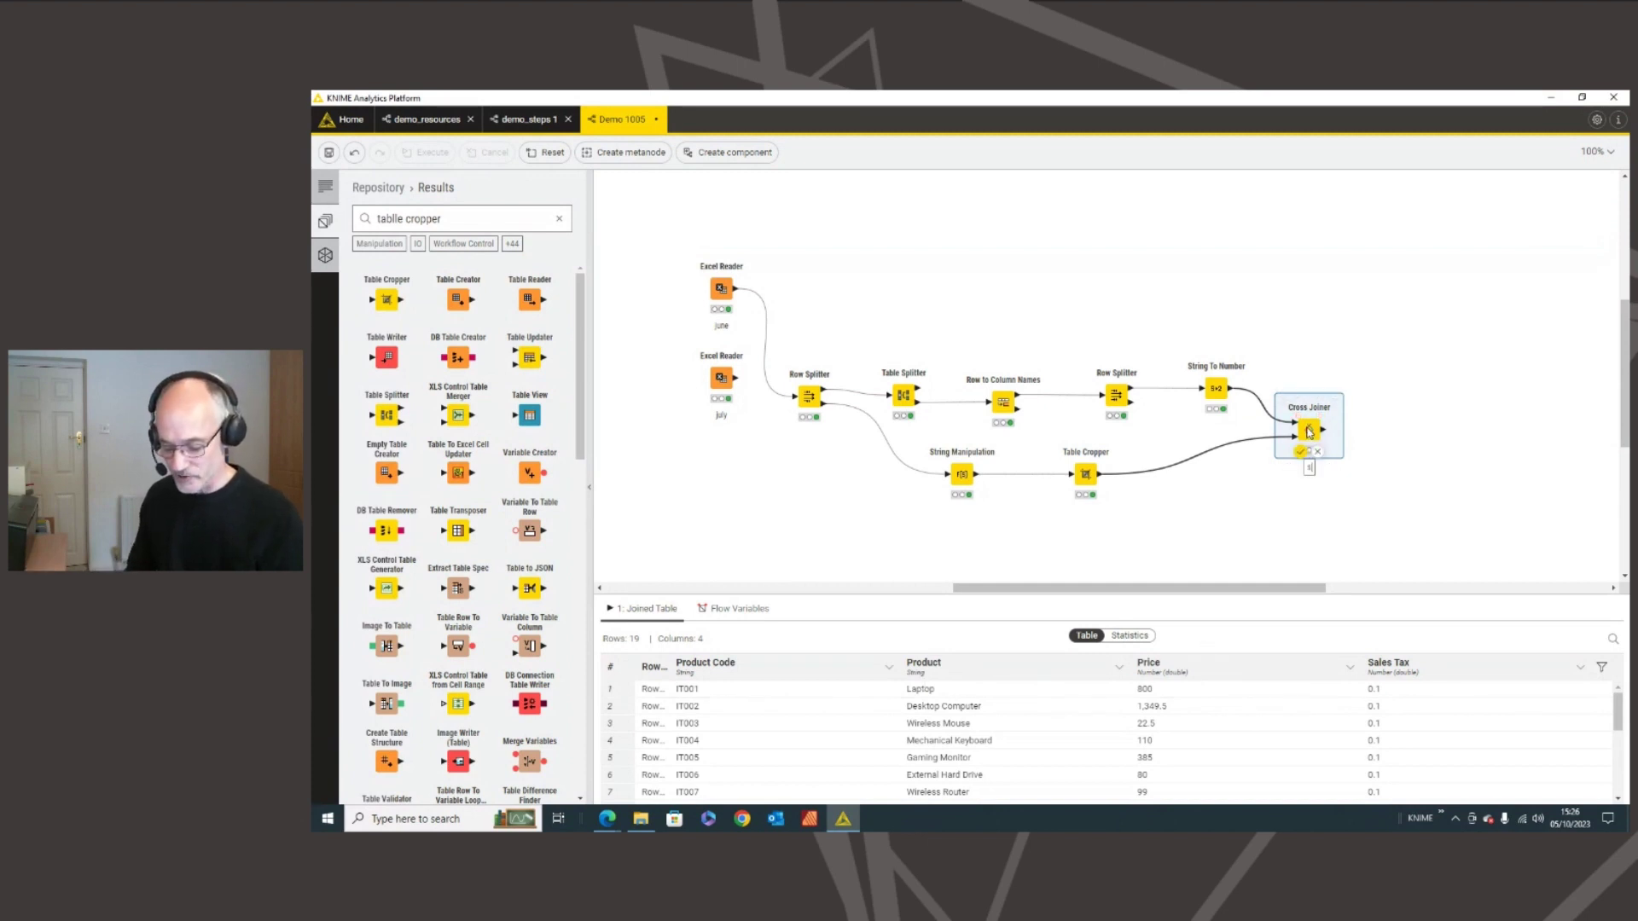
pyautogui.write('x and')
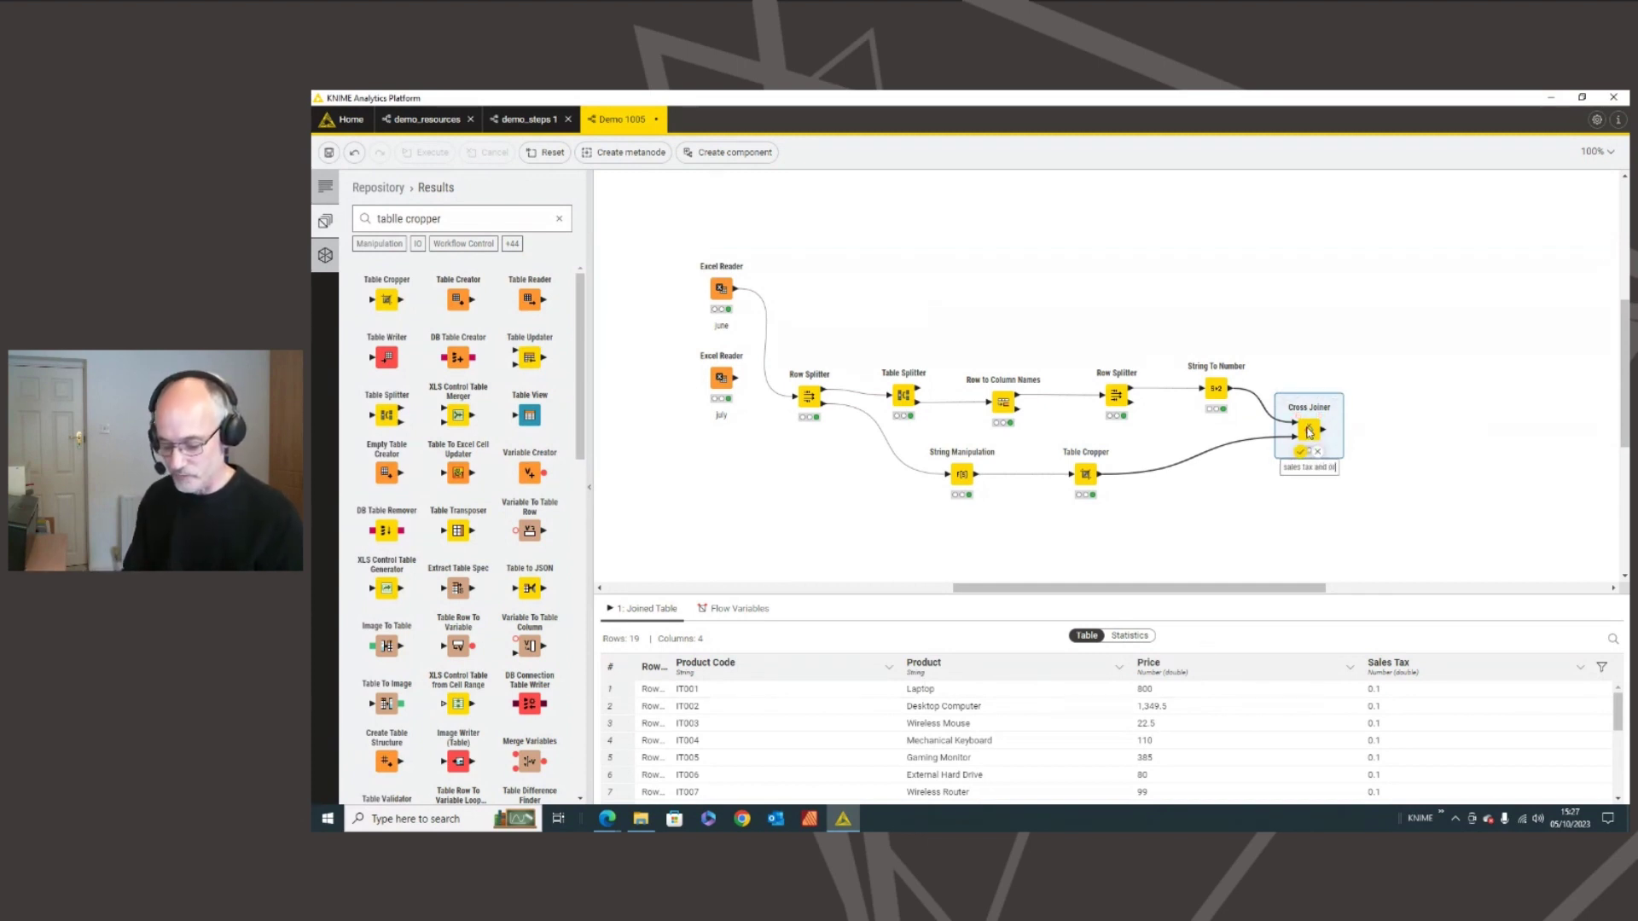
pyautogui.write('product')
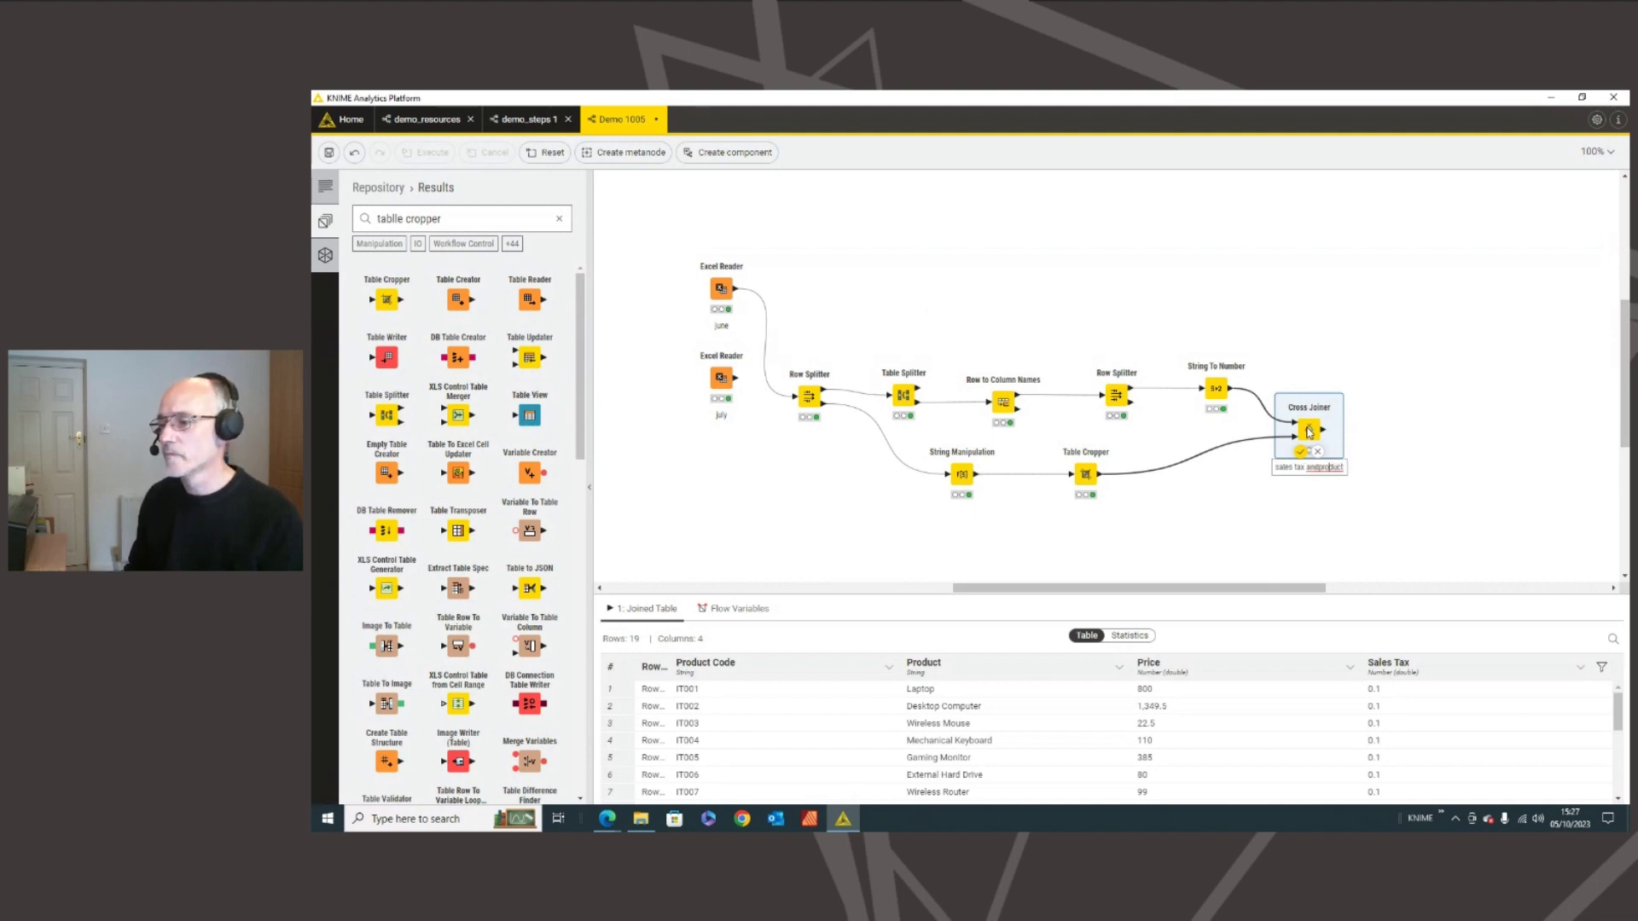
pyautogui.press('Return')
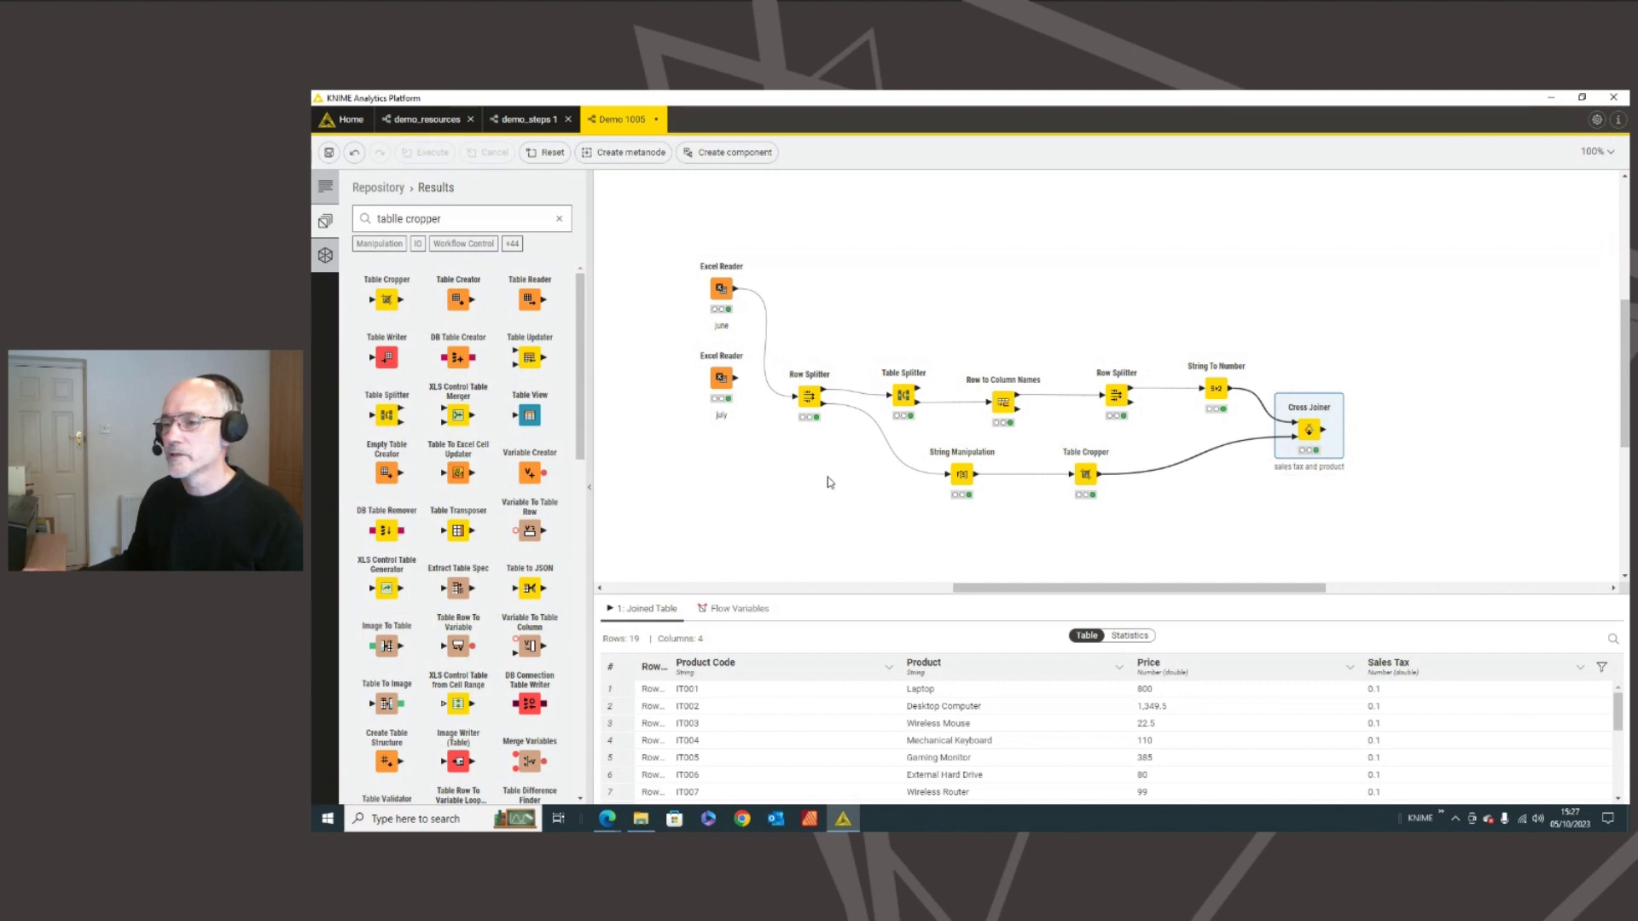
# - Add a workflow annotation and resize its frame to enclose all nodes from the Excel Readers to the Cross Joiner
pyautogui.rightClick(787, 513)
pyautogui.click(837, 564)
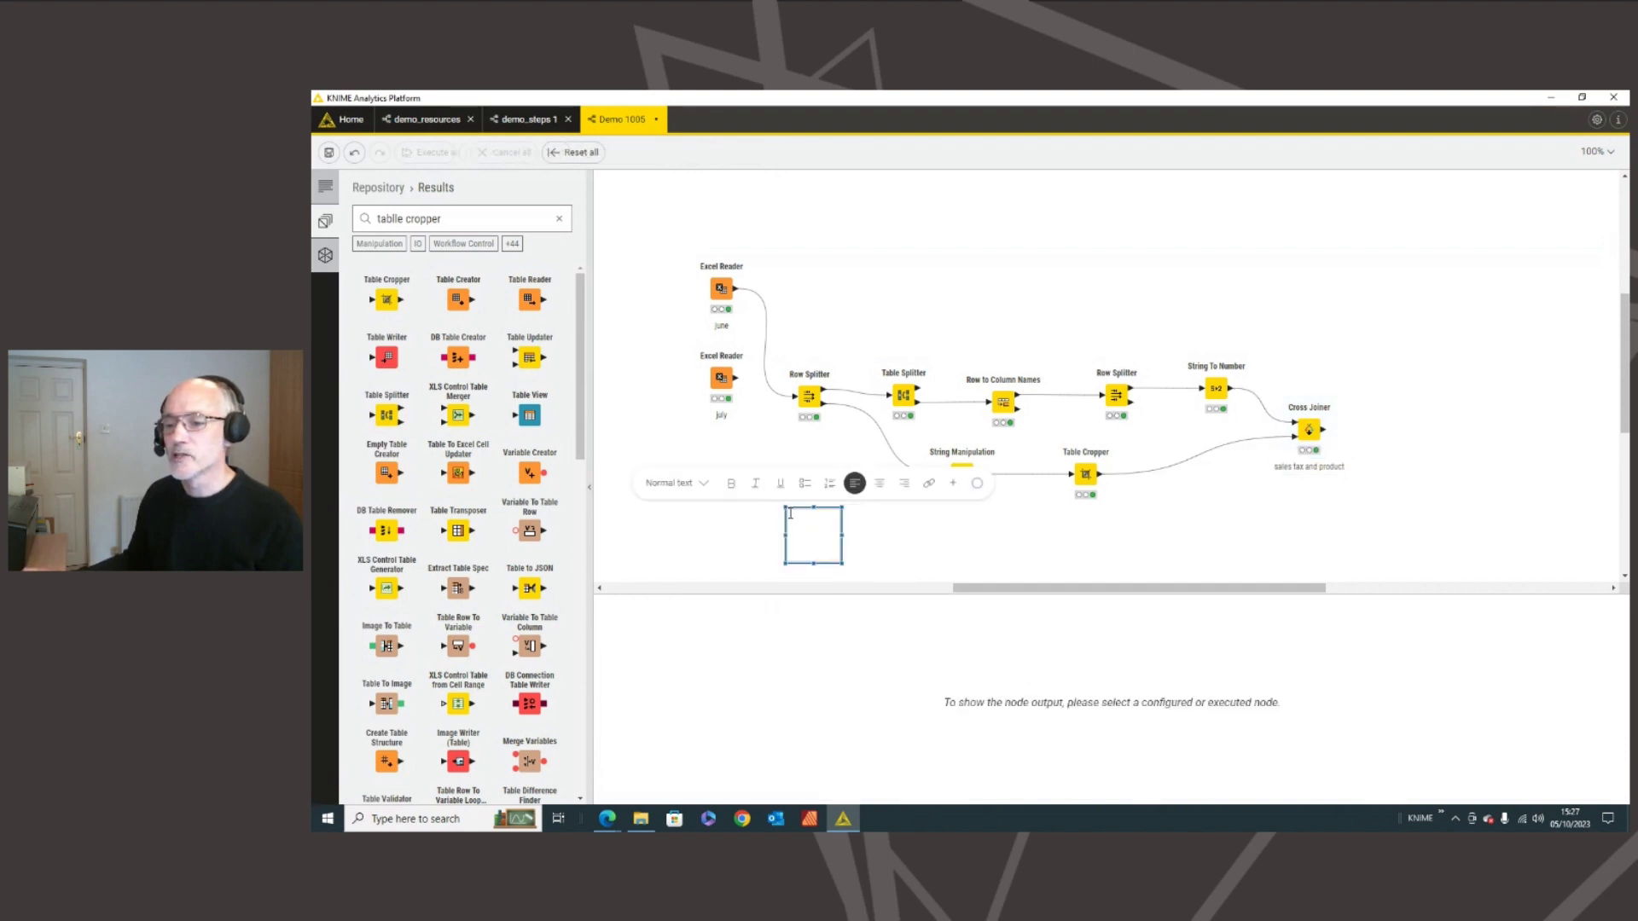
pyautogui.moveTo(785, 507)
pyautogui.mouseDown()
pyautogui.moveTo(720, 322)
pyautogui.moveTo(673, 246)
pyautogui.mouseUp()
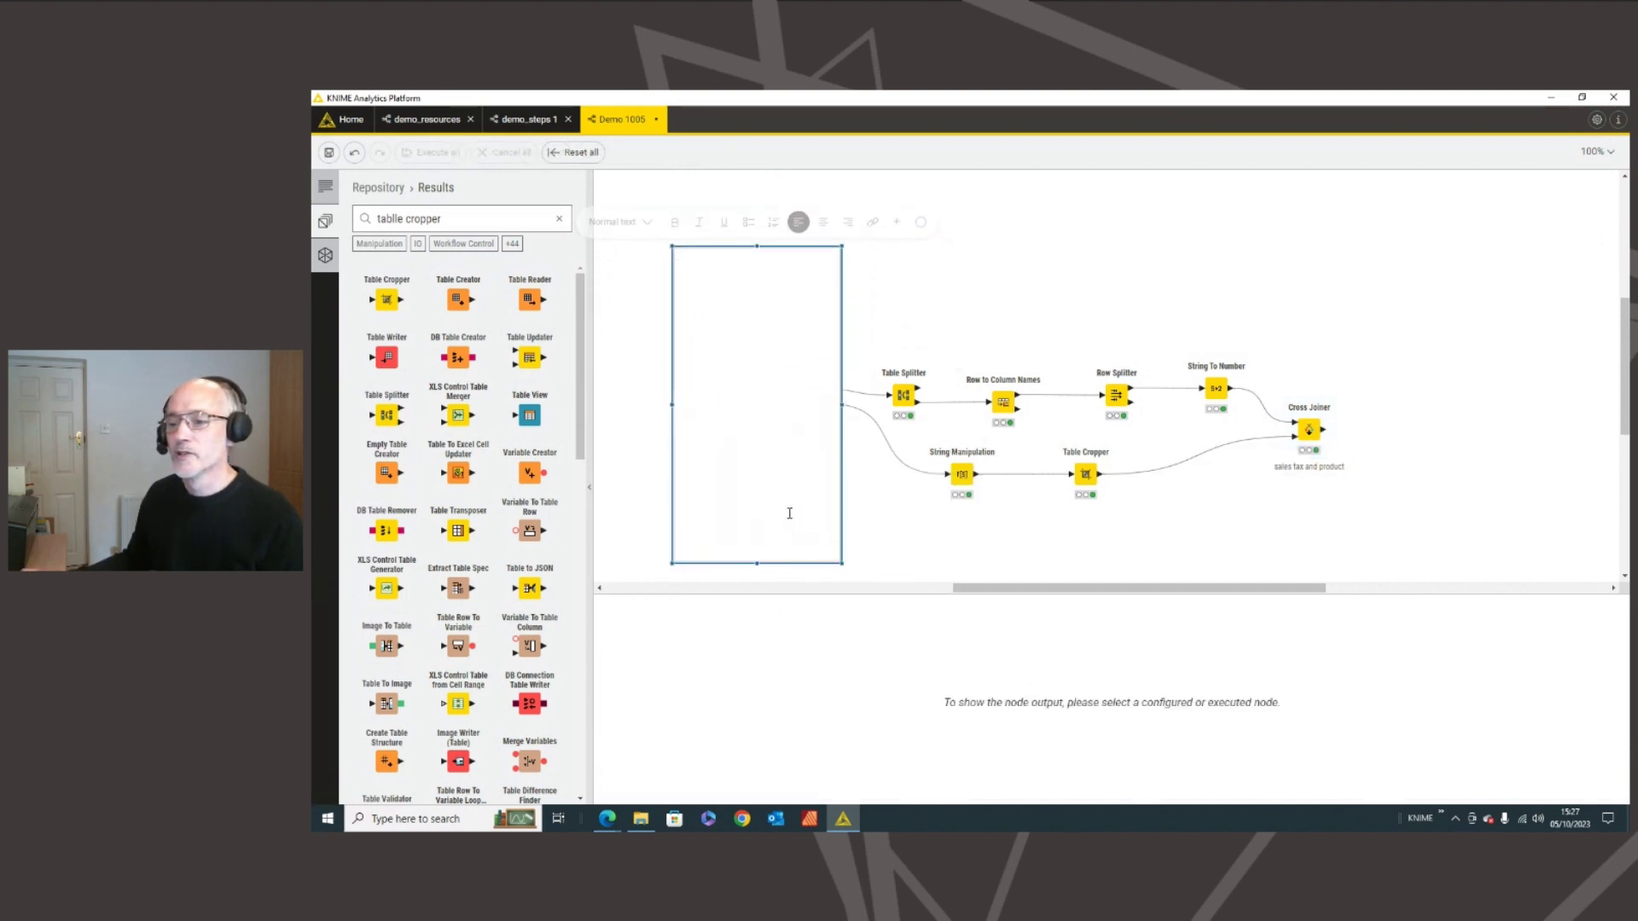
pyautogui.moveTo(840, 561)
pyautogui.mouseDown()
pyautogui.moveTo(1434, 501)
pyautogui.moveTo(1409, 503)
pyautogui.mouseUp()
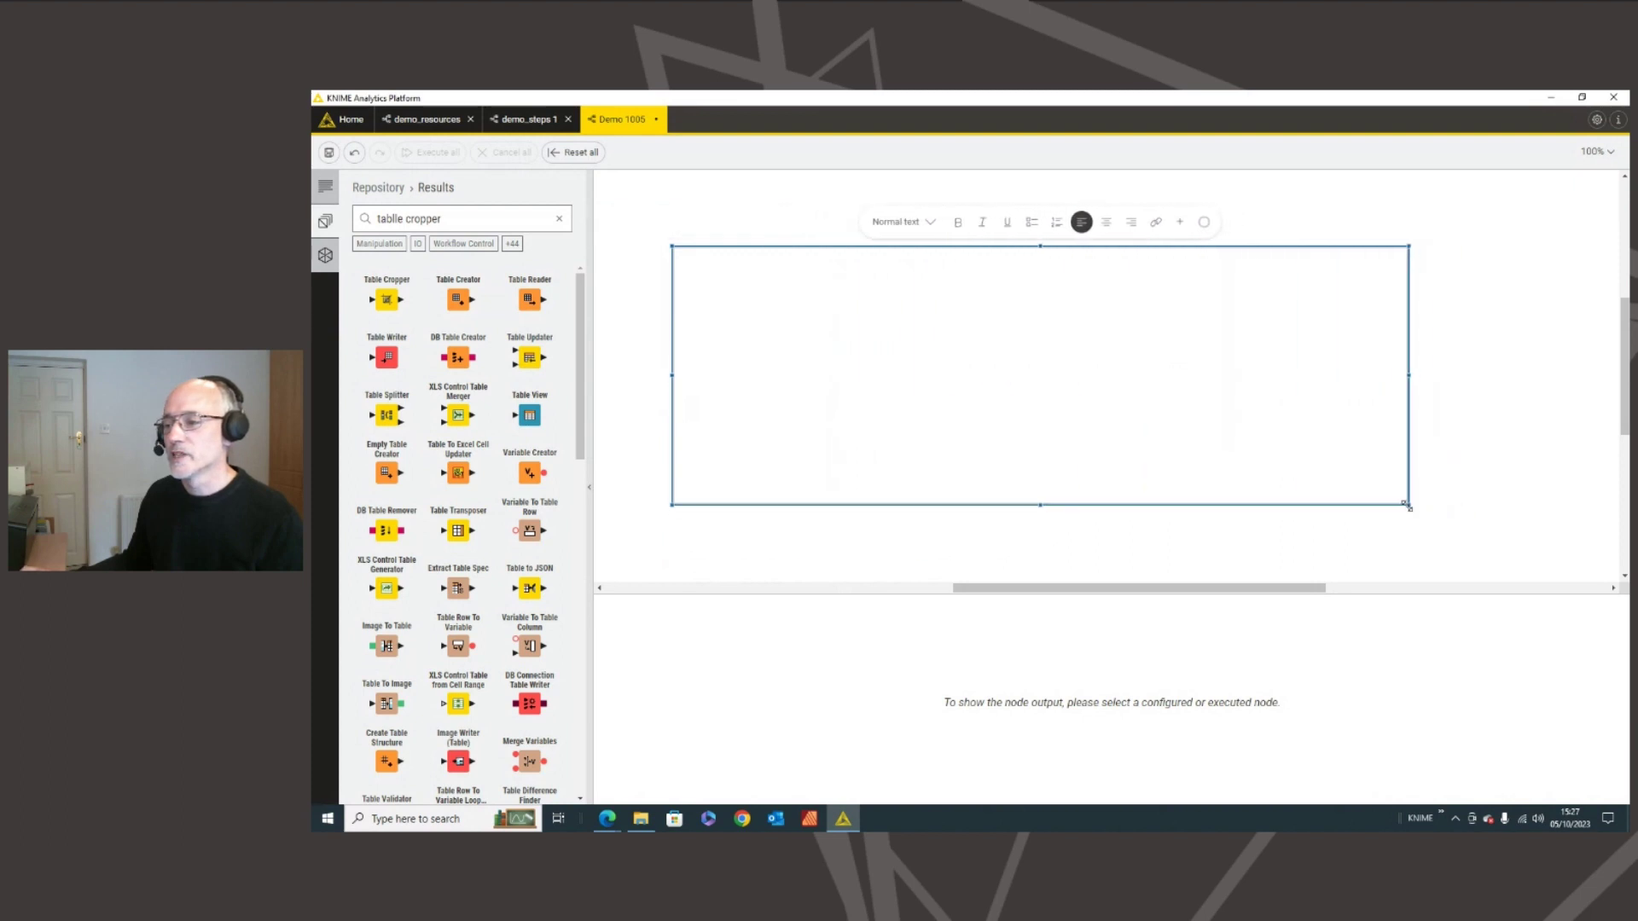
pyautogui.click(1339, 566)
# - Enter "Product File" as the annotation's text and show the Cross Joiner's output table again
pyautogui.click(687, 265)
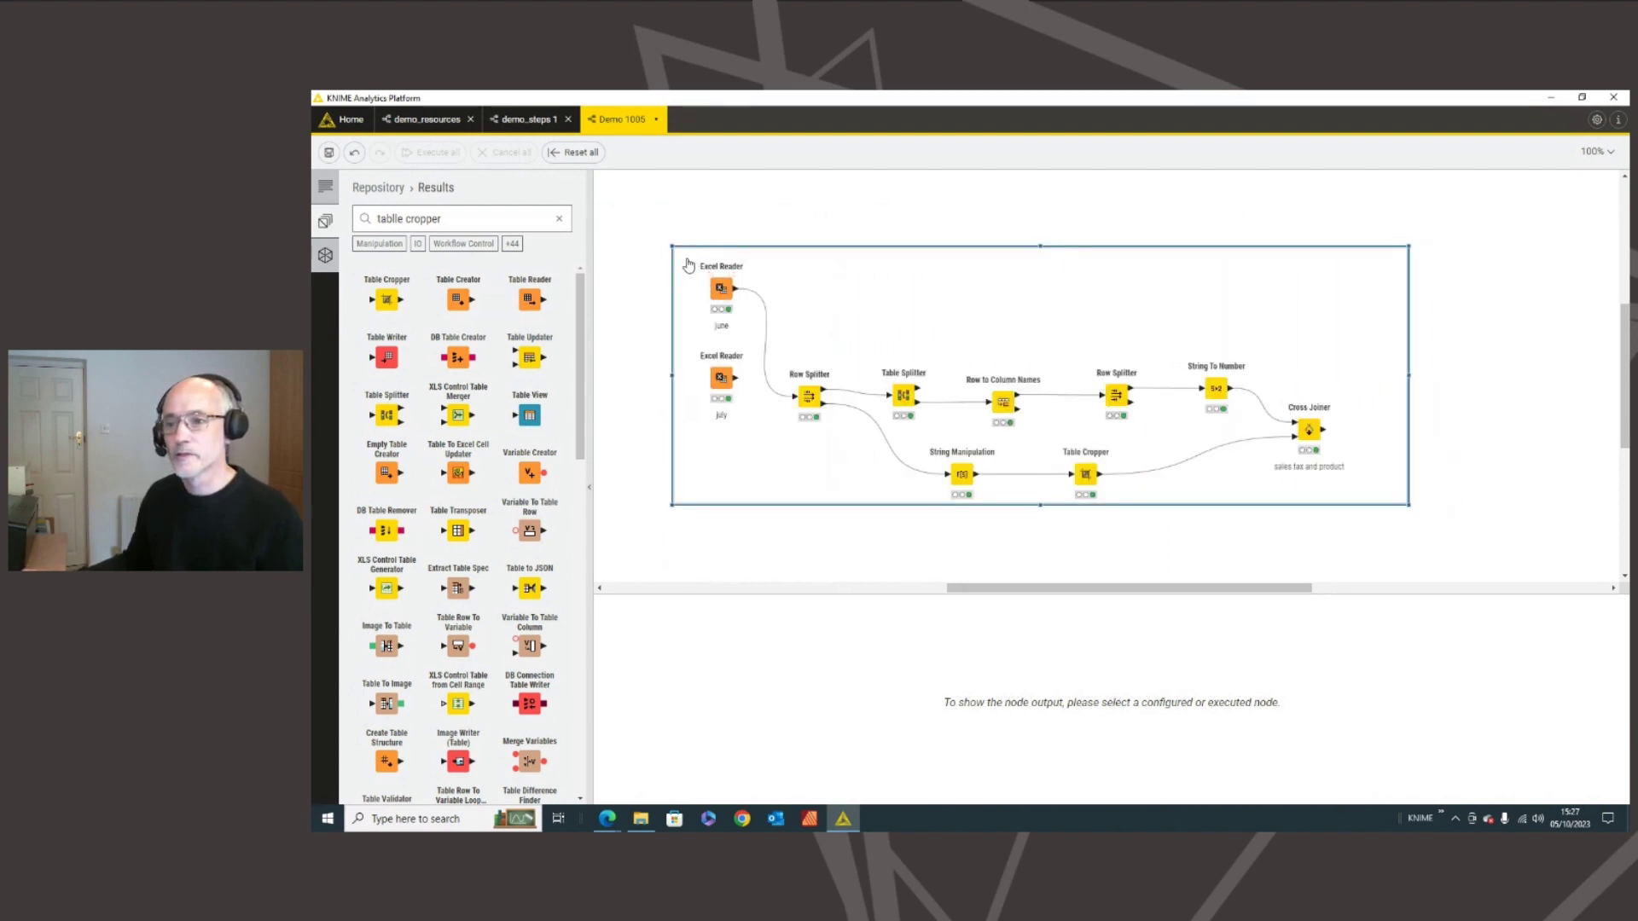
pyautogui.doubleClick(689, 264)
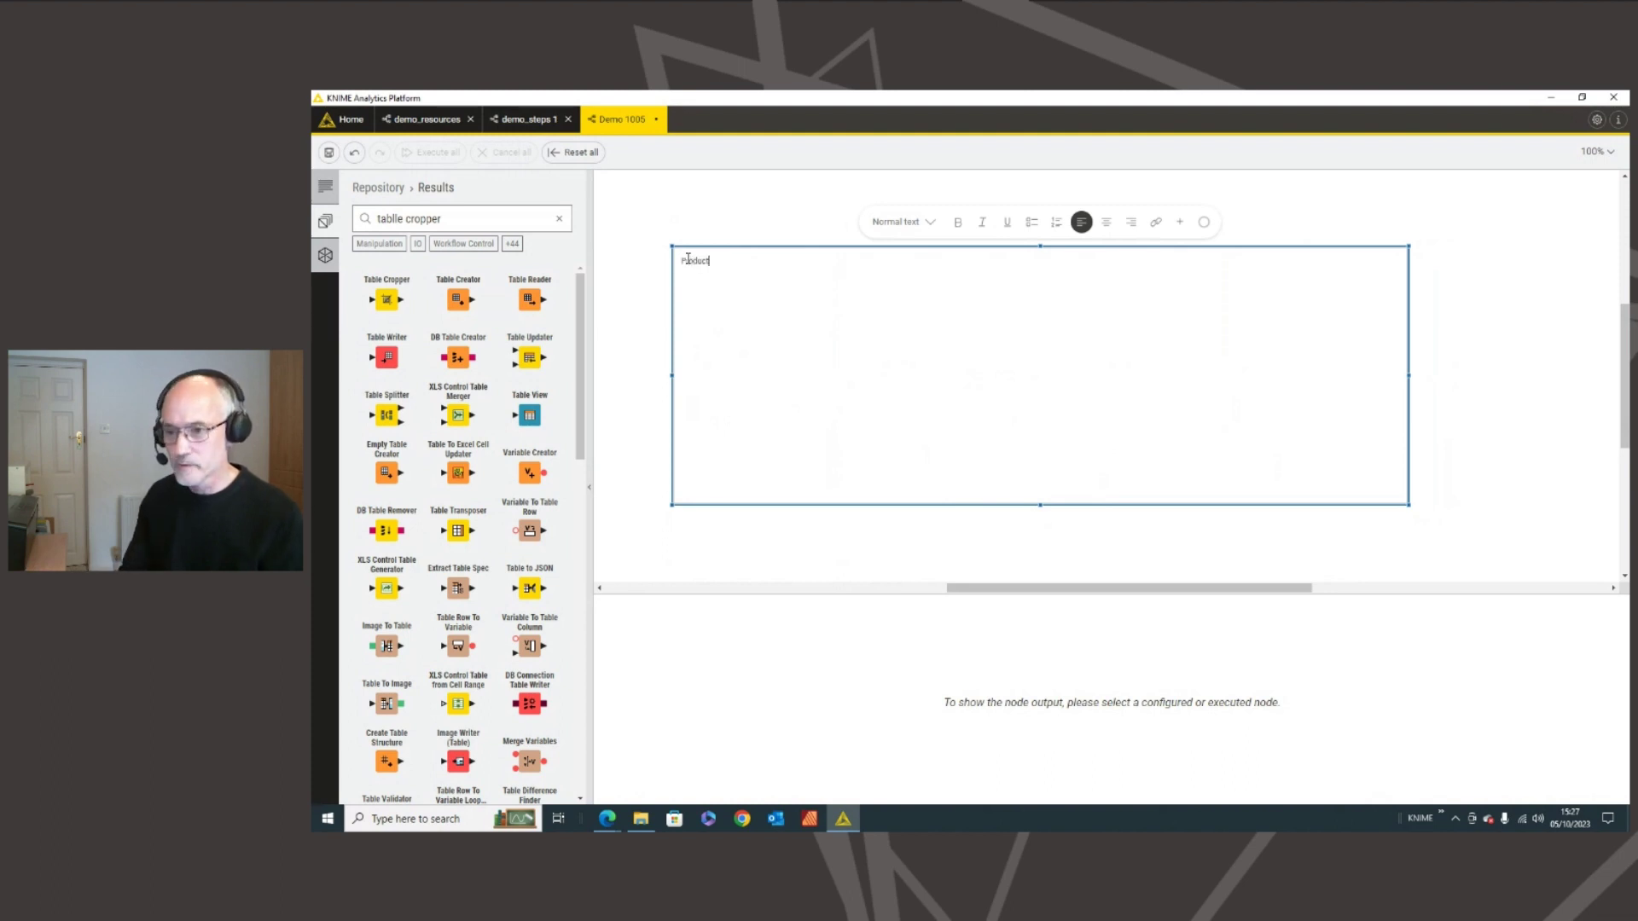
pyautogui.write('Product IF')
pyautogui.press('BackSpace')
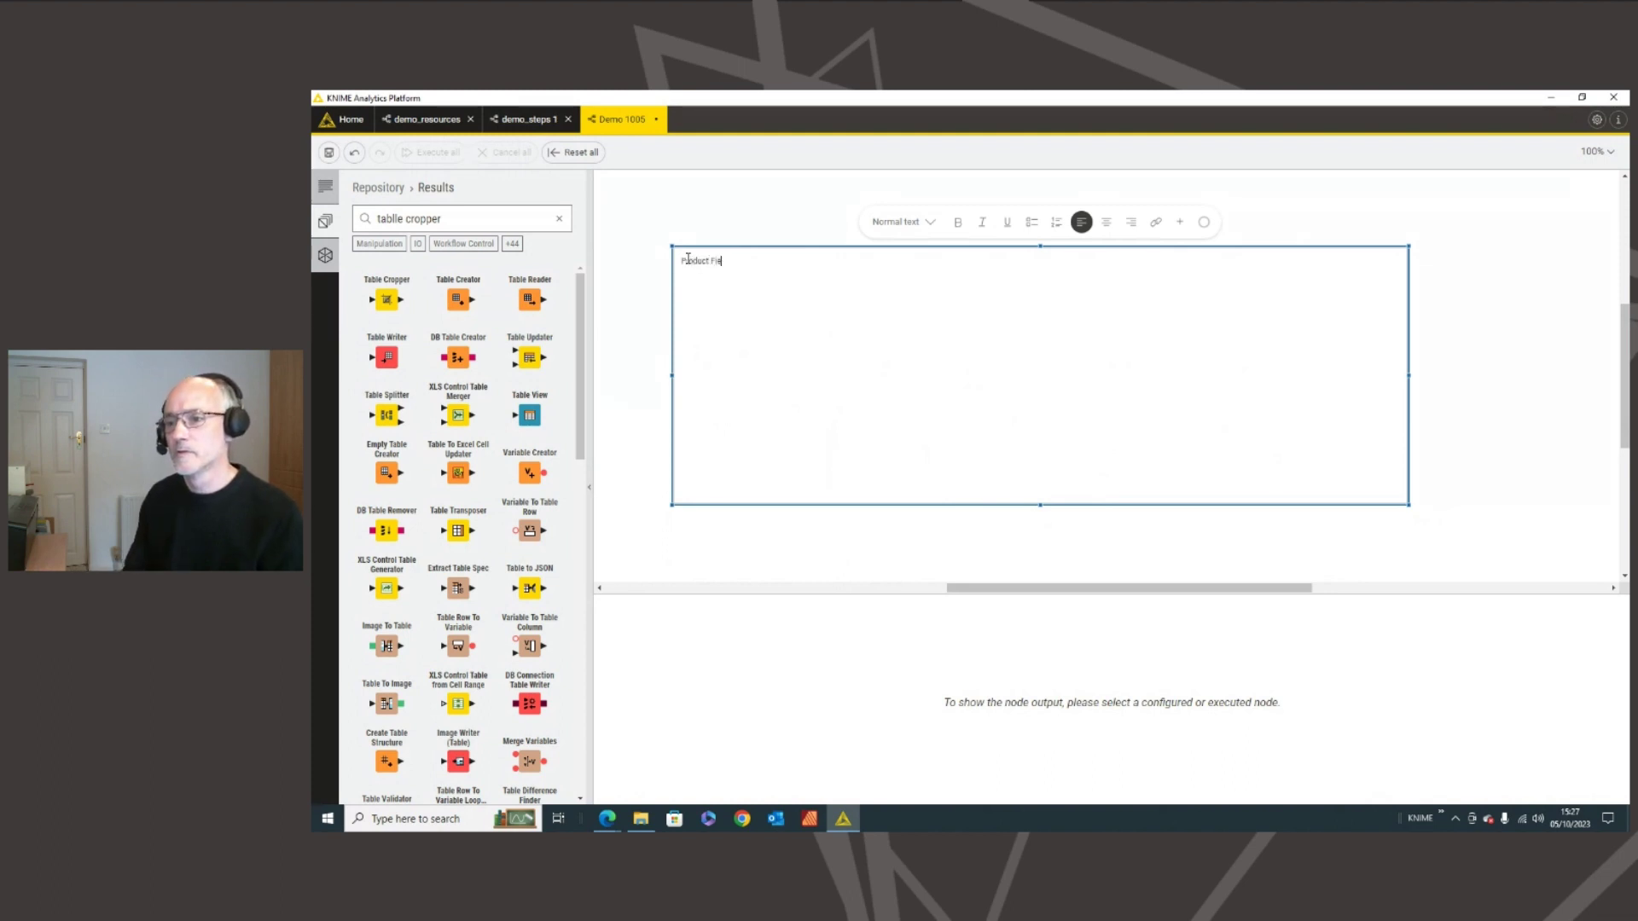
pyautogui.click(778, 556)
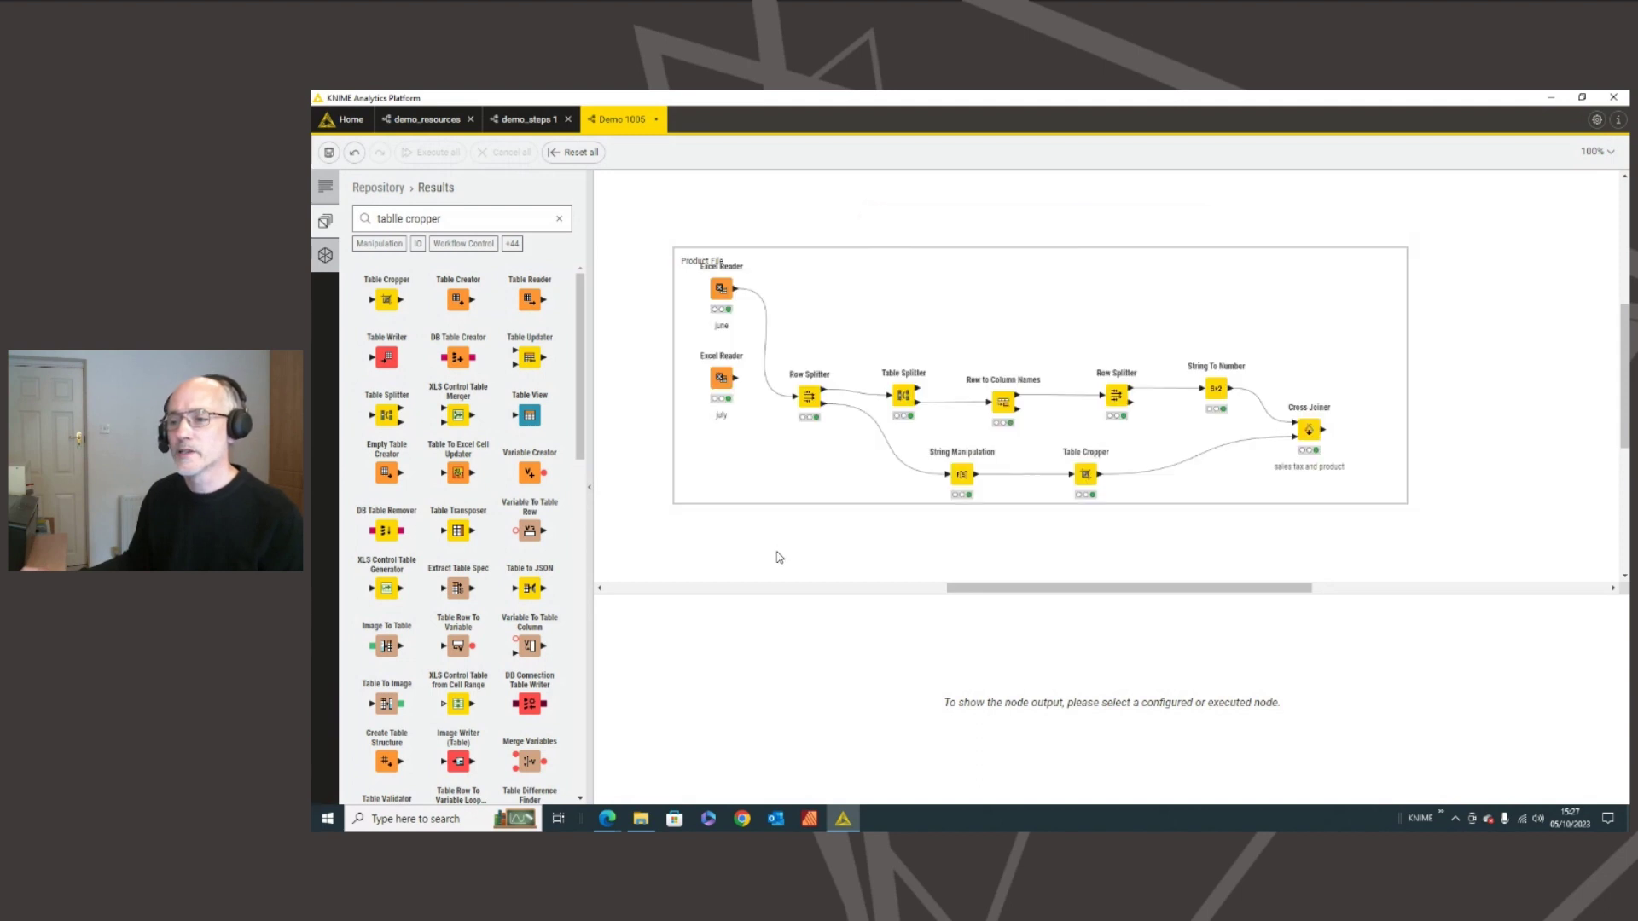
pyautogui.click(1322, 436)
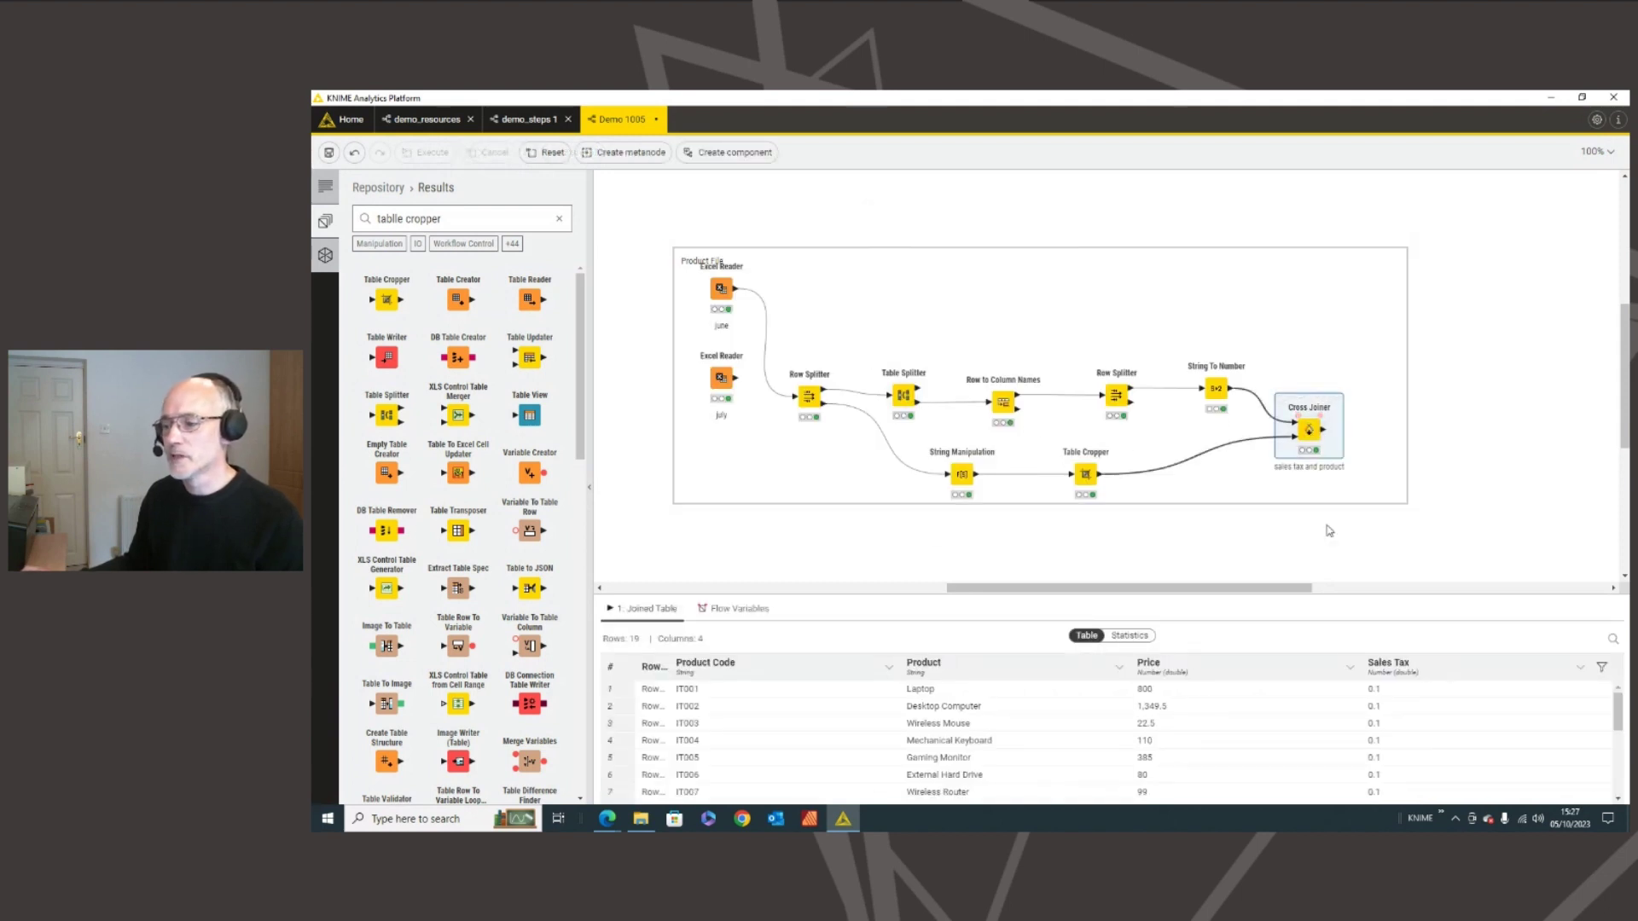
# - Connect the July Excel Reader to the first Row Splitter instead of the June one, execute through the Cross Joiner and check its joined table
pyautogui.moveTo(736, 378); pyautogui.dragTo(806, 404)
pyautogui.moveTo(1317, 412)
pyautogui.click(1105, 712)
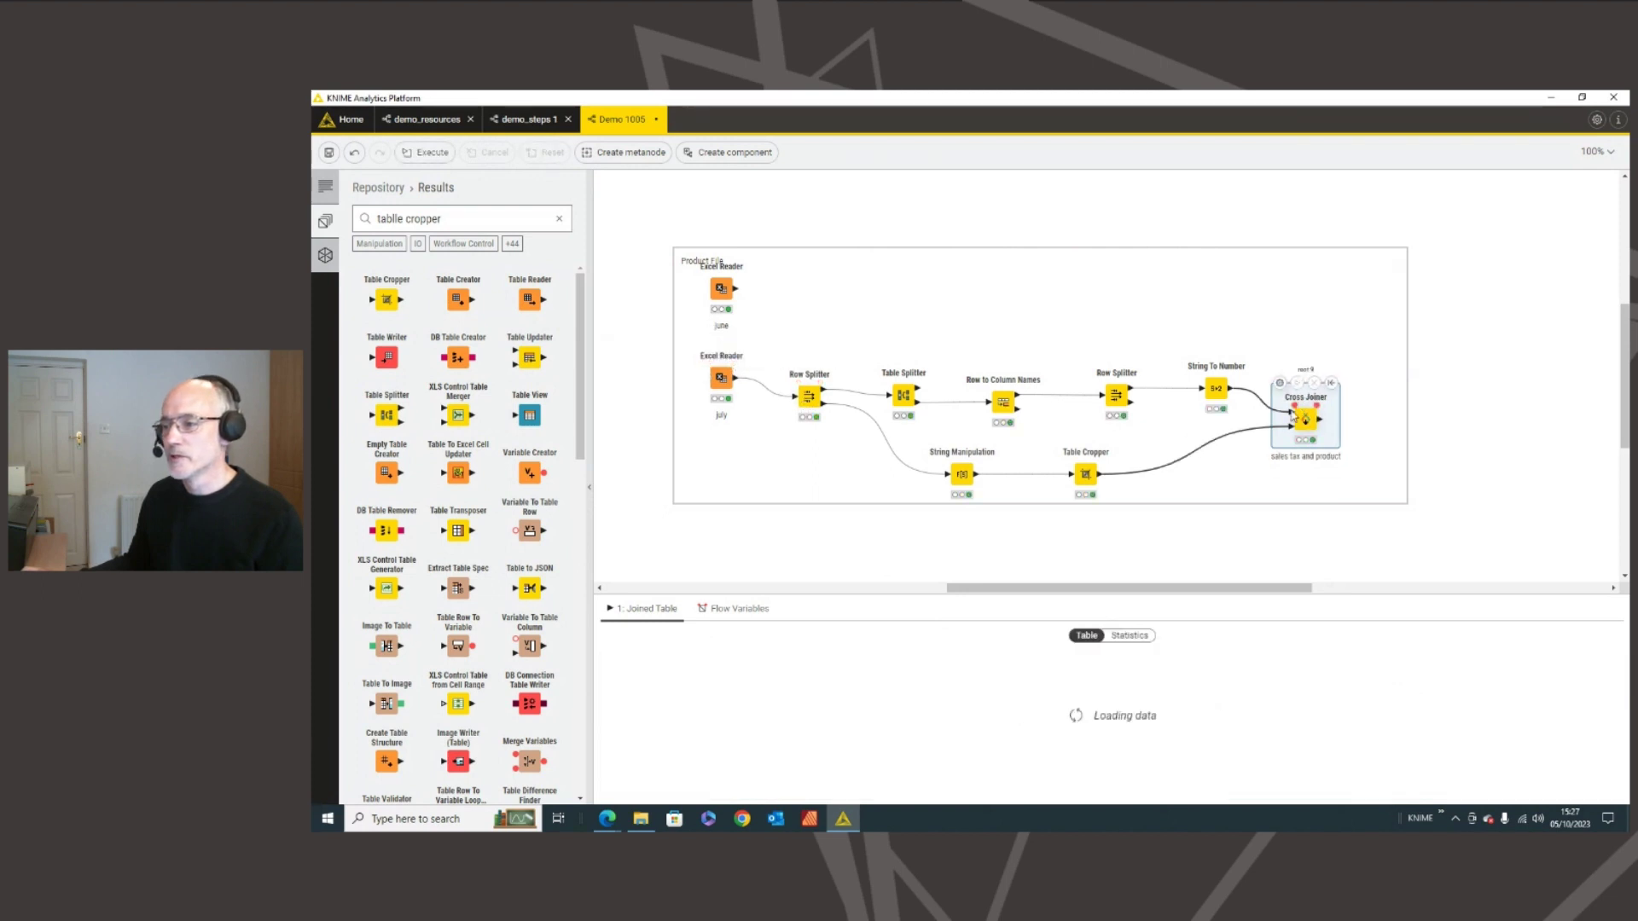
pyautogui.moveTo(728, 385)
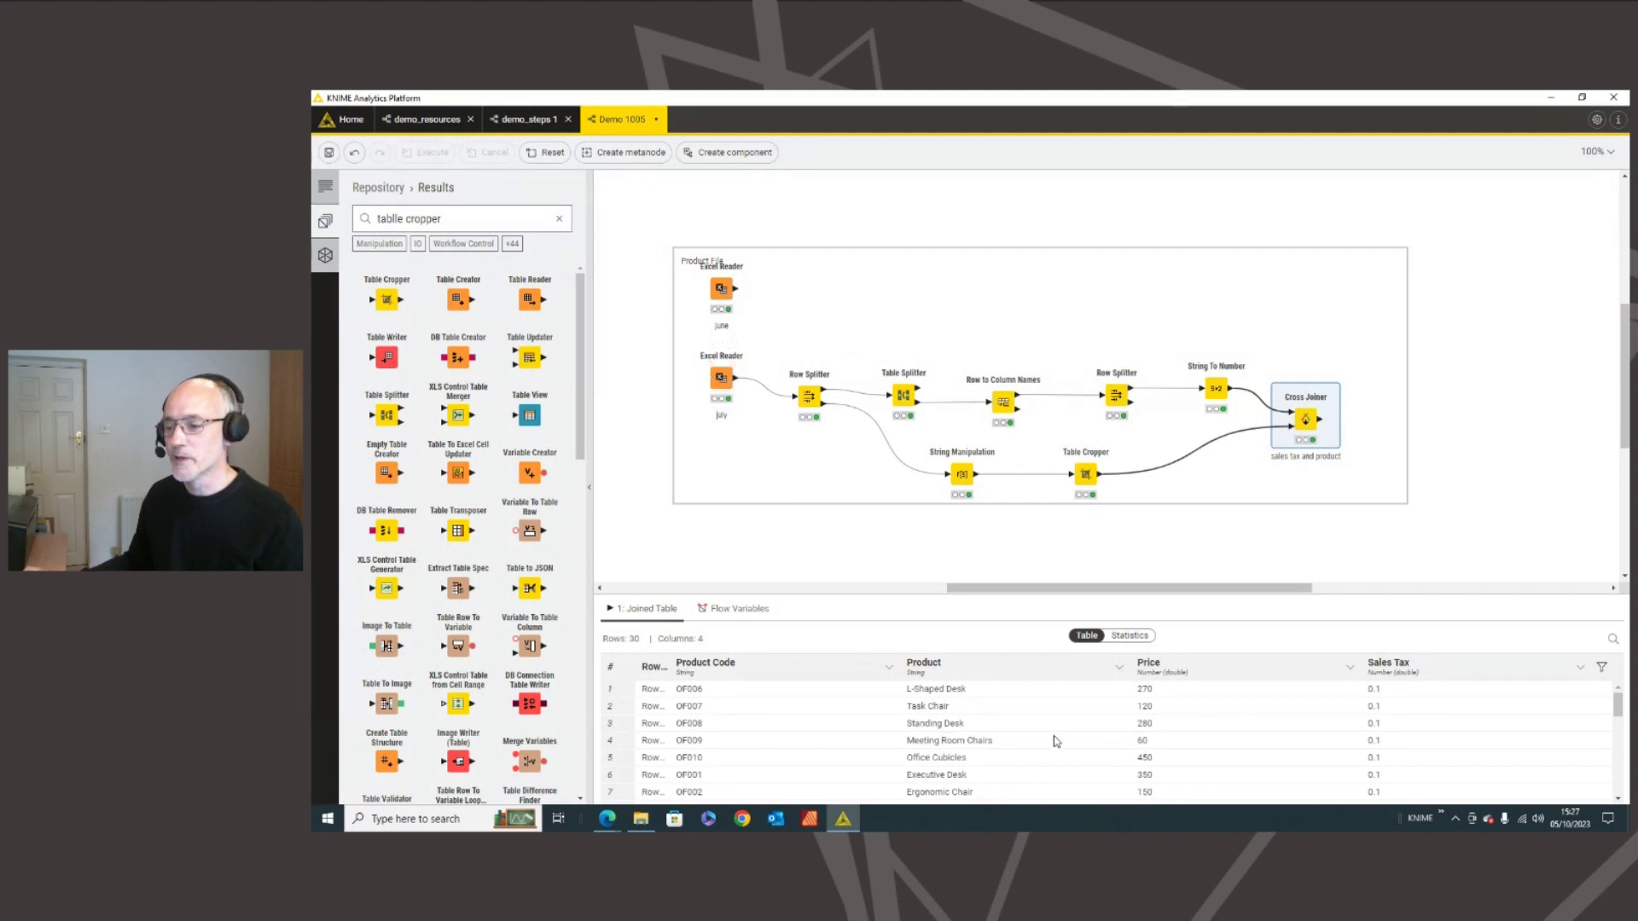
pyautogui.scroll(-5, 1259, 749)
pyautogui.scroll(5, 1246, 756)
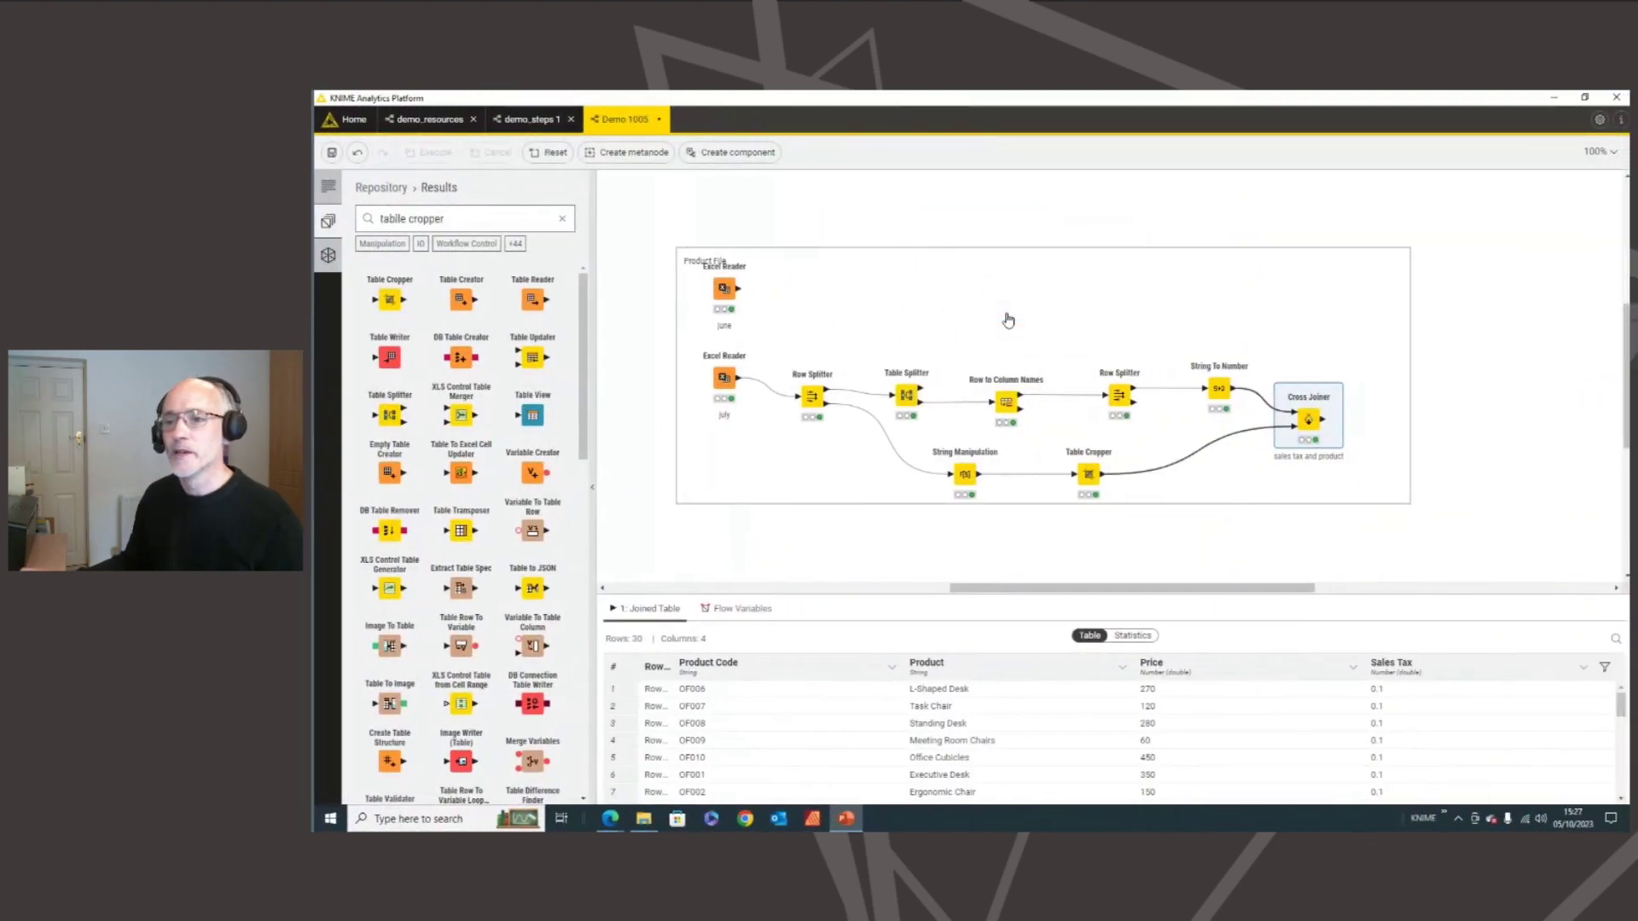
# - Select and copy the whole "RESOURCE 1 - SALES FILE READ AND CLEAN" block, including its notes, from the demo_resources workflow
pyautogui.click(427, 120)
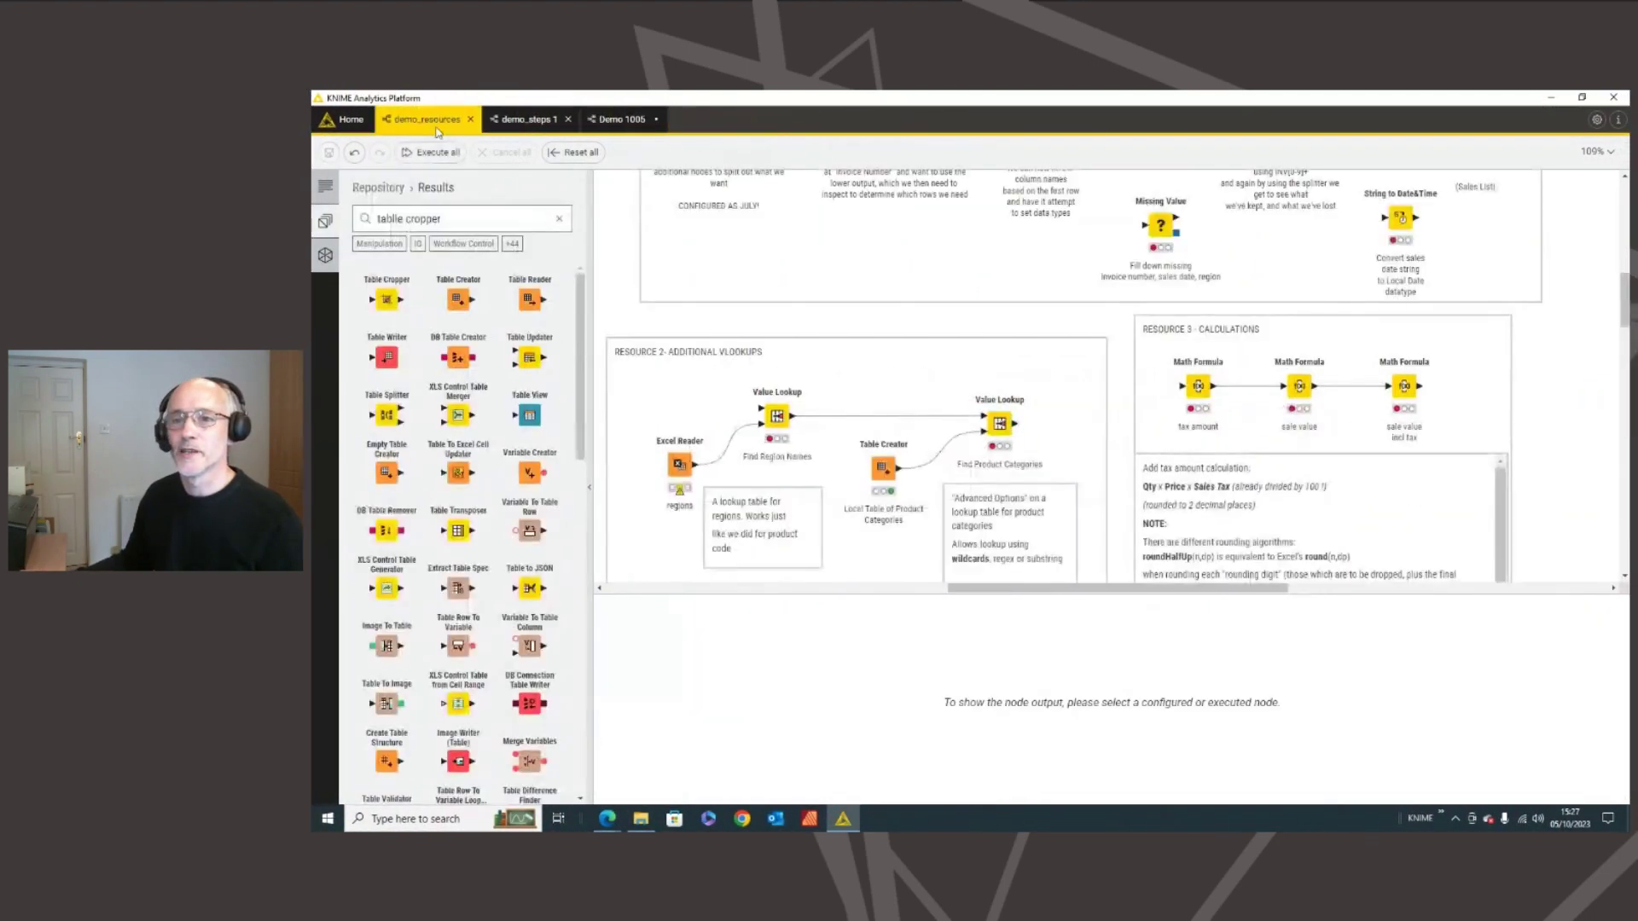
pyautogui.scroll(5, 620, 282)
pyautogui.scroll(-2, 624, 271)
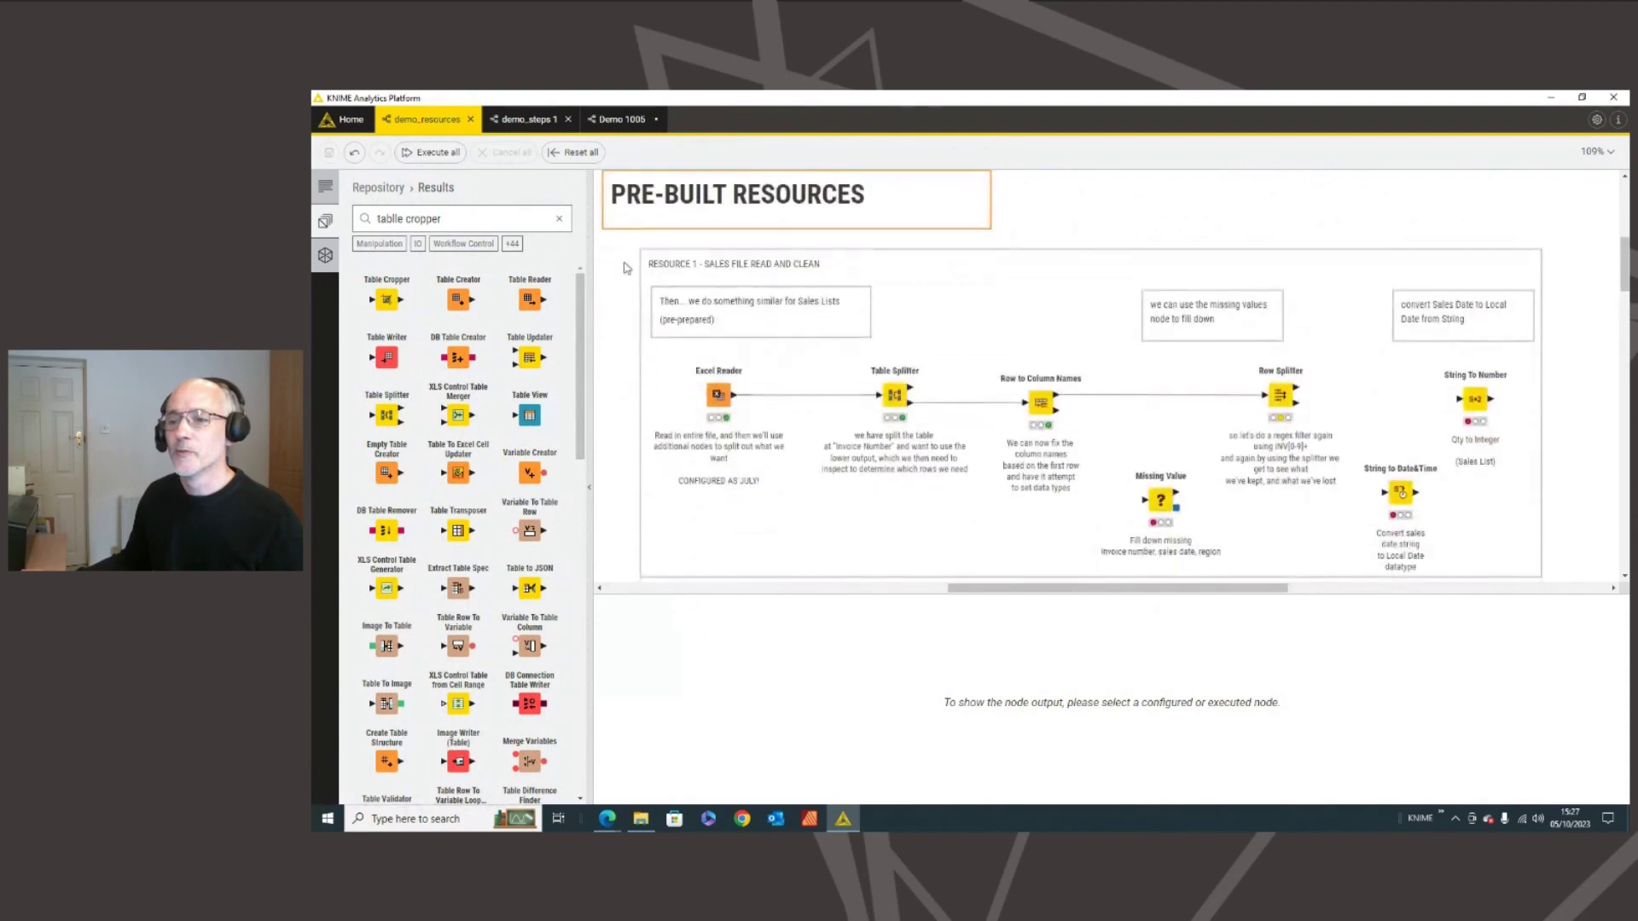
pyautogui.scroll(-1, 624, 267)
pyautogui.moveTo(620, 188)
pyautogui.mouseDown()
pyautogui.moveTo(1280, 469)
pyautogui.moveTo(1557, 516)
pyautogui.mouseUp()
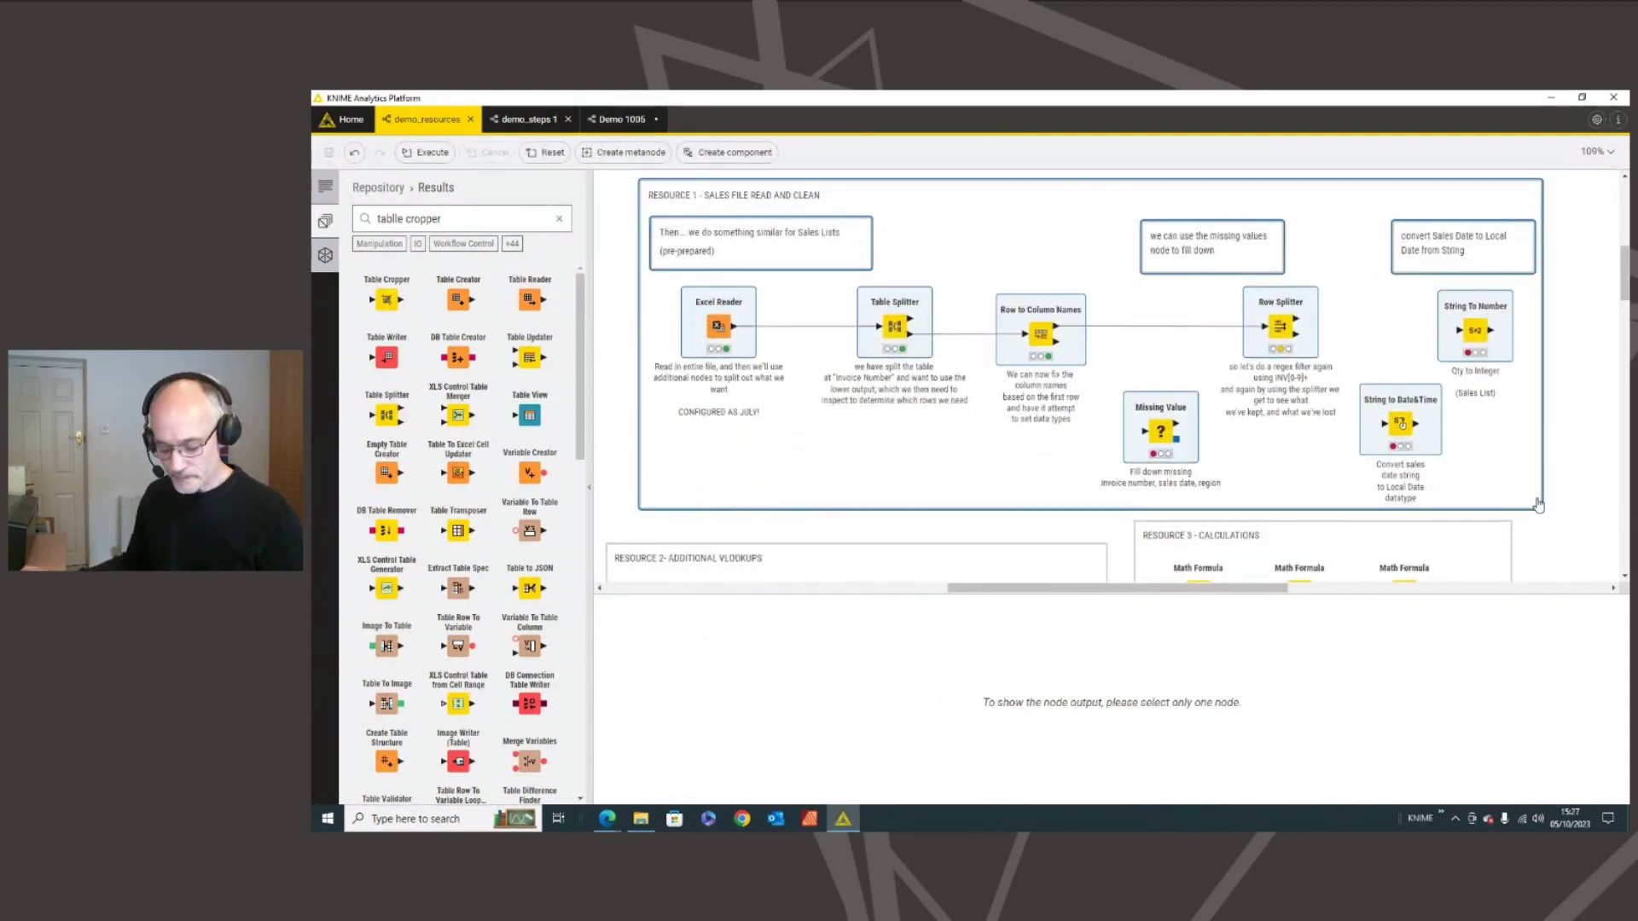
# - Paste the copied sales file block into the Demo 1005 workflow and place it directly above the Product File annotation
pyautogui.click(613, 122)
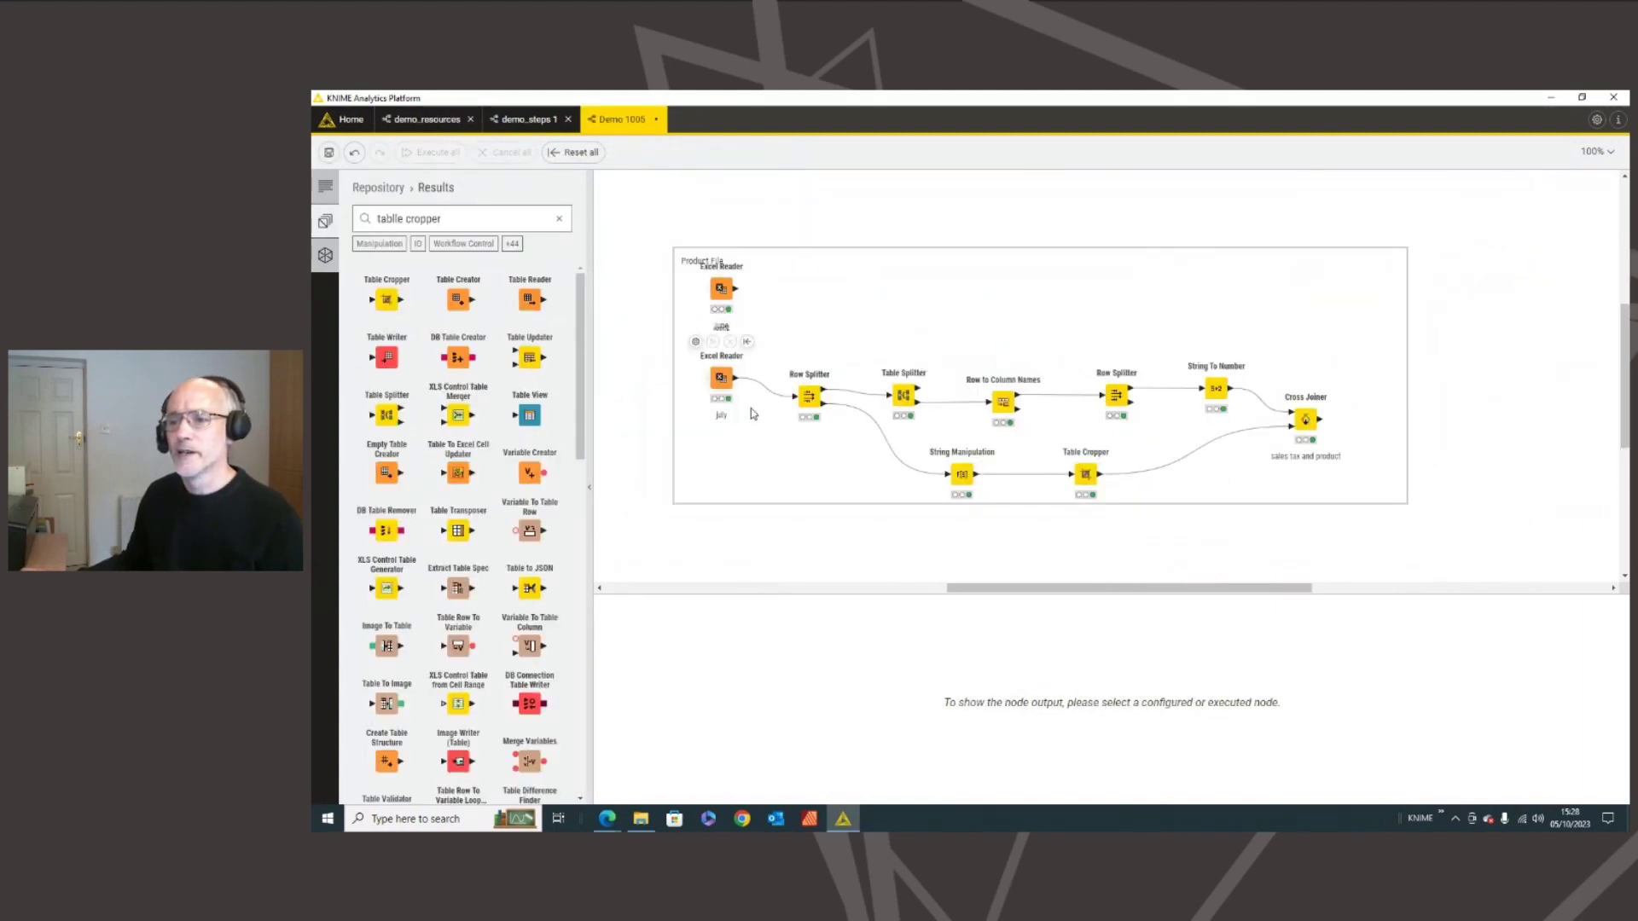
pyautogui.moveTo(952, 589)
pyautogui.mouseDown()
pyautogui.moveTo(851, 593)
pyautogui.moveTo(1000, 593)
pyautogui.moveTo(962, 591)
pyautogui.mouseUp()
pyautogui.scroll(2, 893, 543)
pyautogui.scroll(3, 893, 544)
pyautogui.scroll(2, 653, 240)
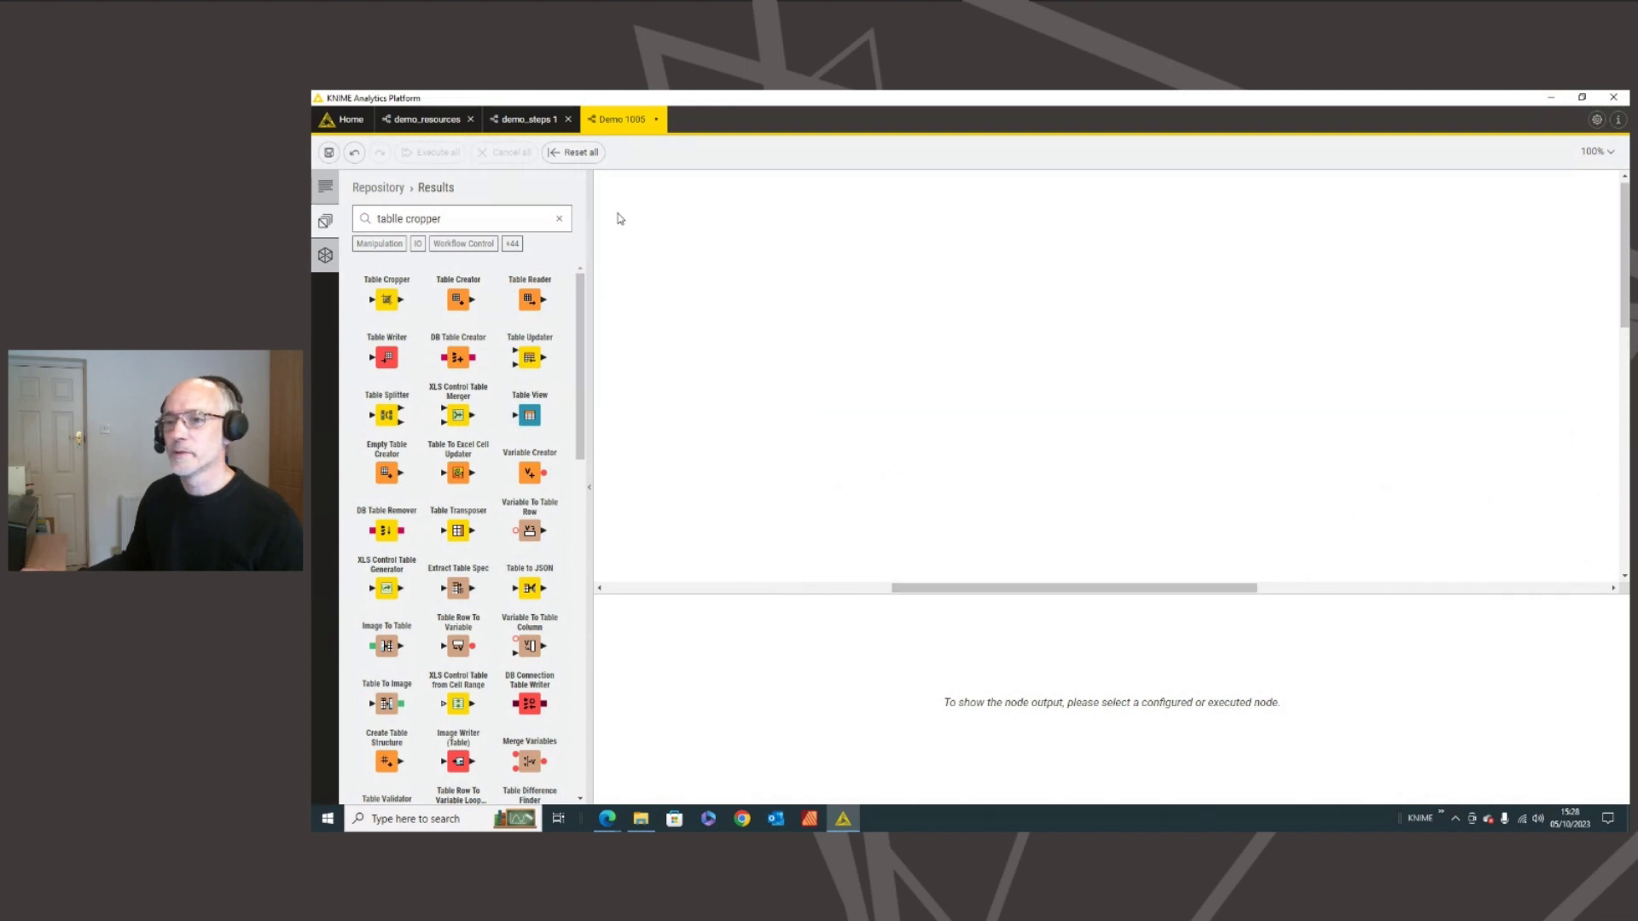
pyautogui.scroll(-5, 619, 214)
pyautogui.moveTo(669, 267); pyautogui.dragTo(1031, 576)
pyautogui.scroll(-2, 1030, 576)
pyautogui.hscroll(2, 1030, 575)
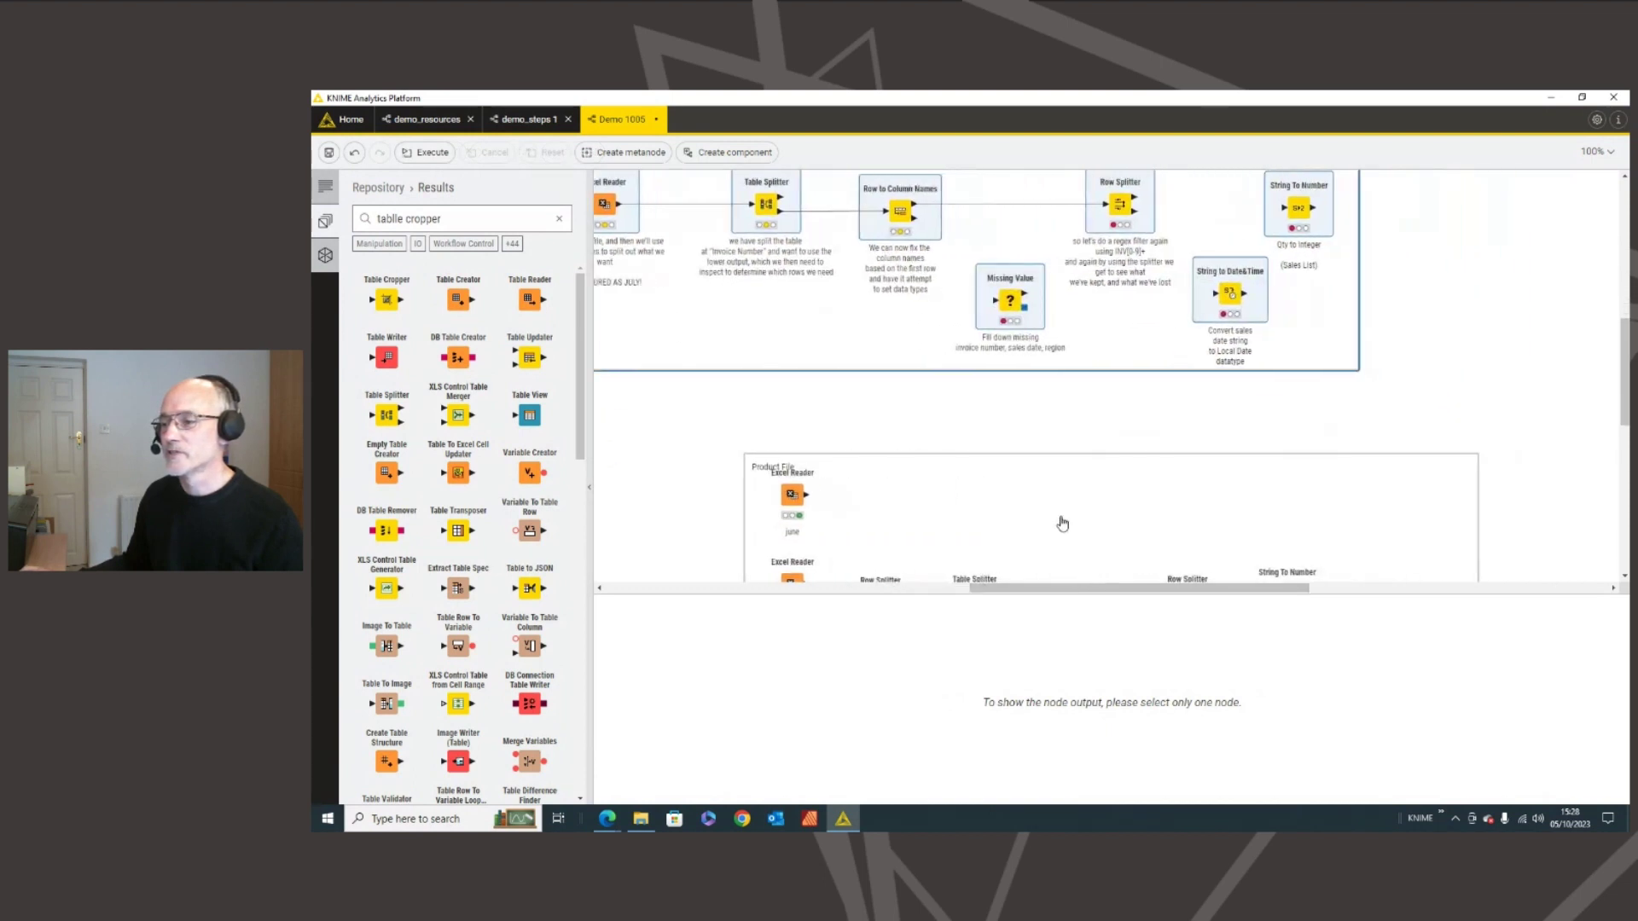
pyautogui.moveTo(1095, 293)
pyautogui.mouseDown()
pyautogui.moveTo(1119, 360)
pyautogui.moveTo(1209, 364)
pyautogui.mouseUp()
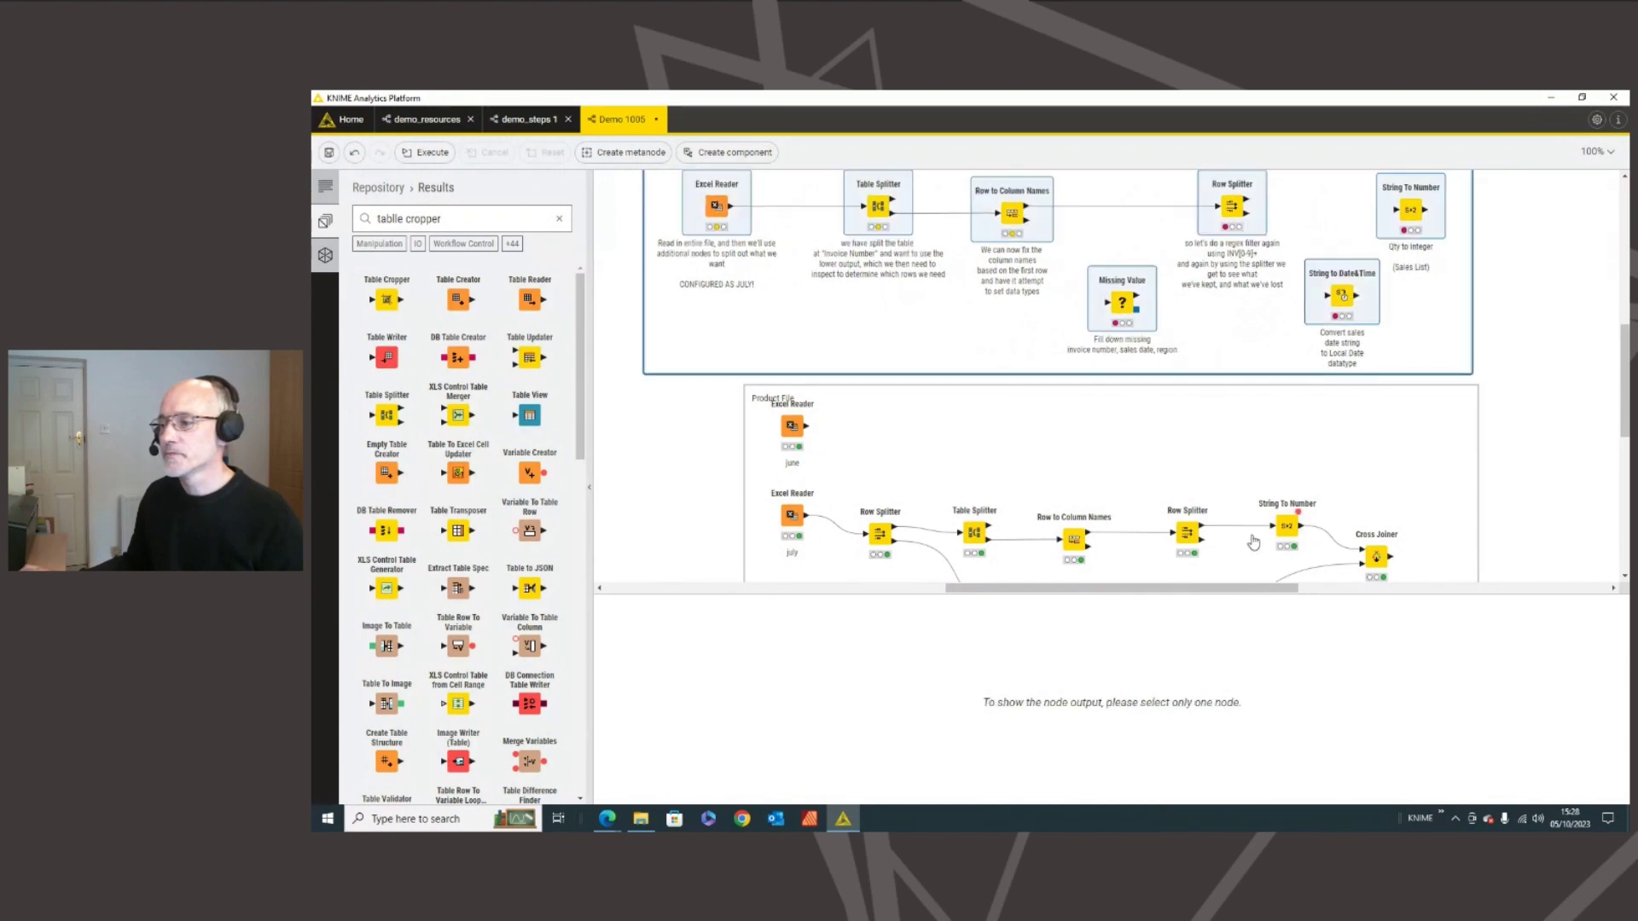
pyautogui.scroll(6, 796, 328)
pyautogui.keyDown('ctrl'); pyautogui.scroll(1, 799, 360); pyautogui.keyUp('ctrl')
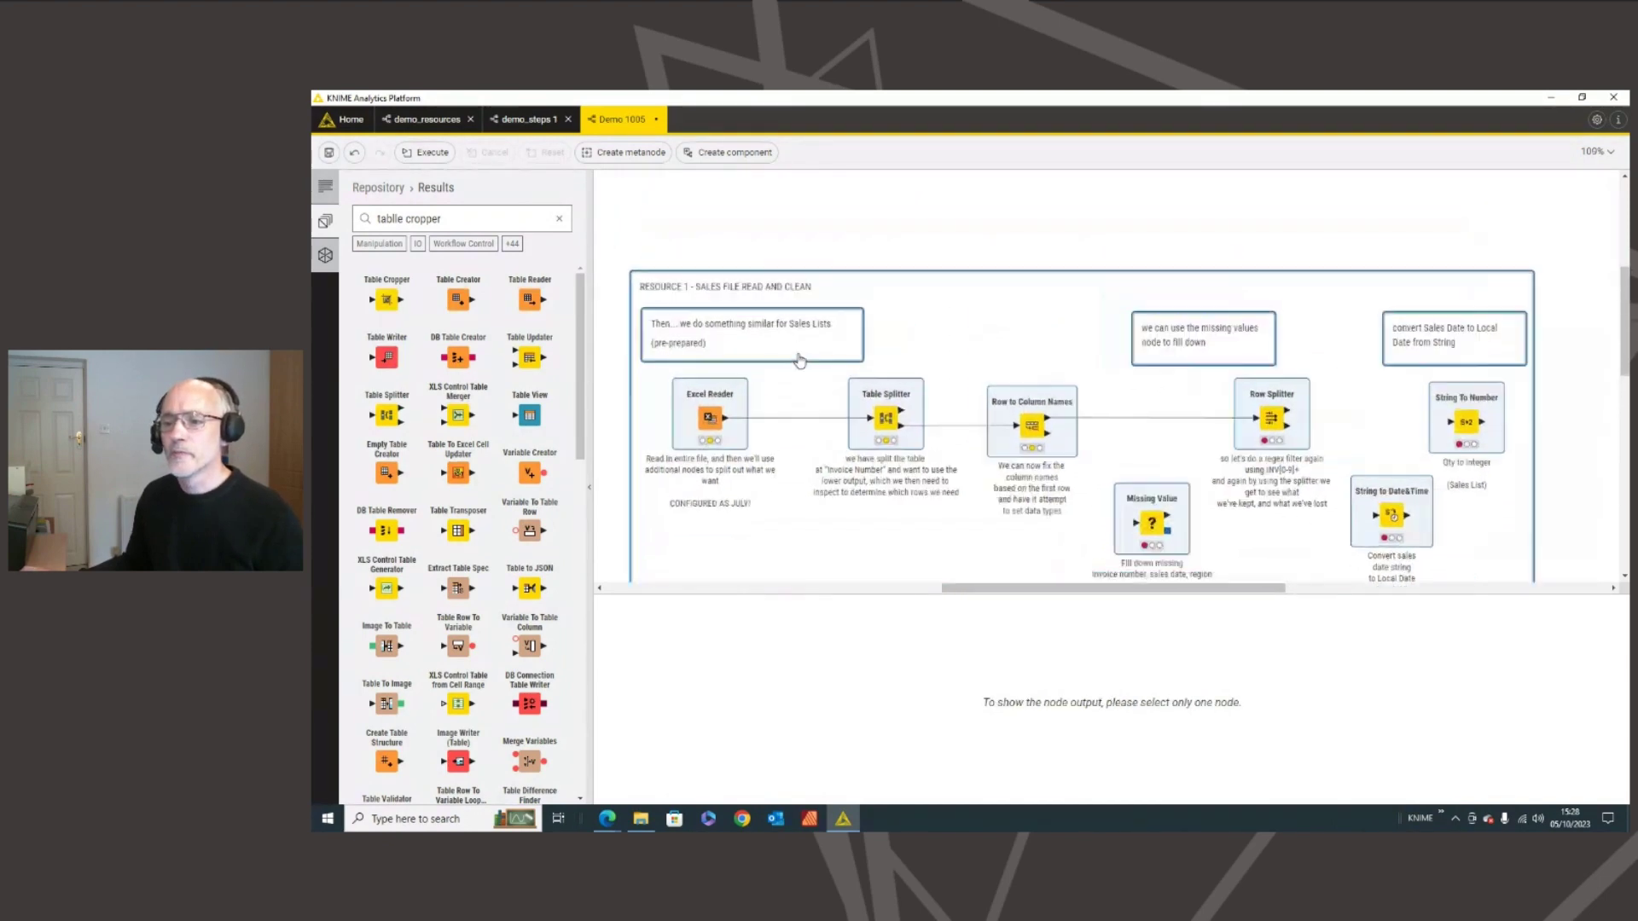
# - Execute the sales block's Excel Reader and check the input file in its configuration without changing it
pyautogui.click(715, 426)
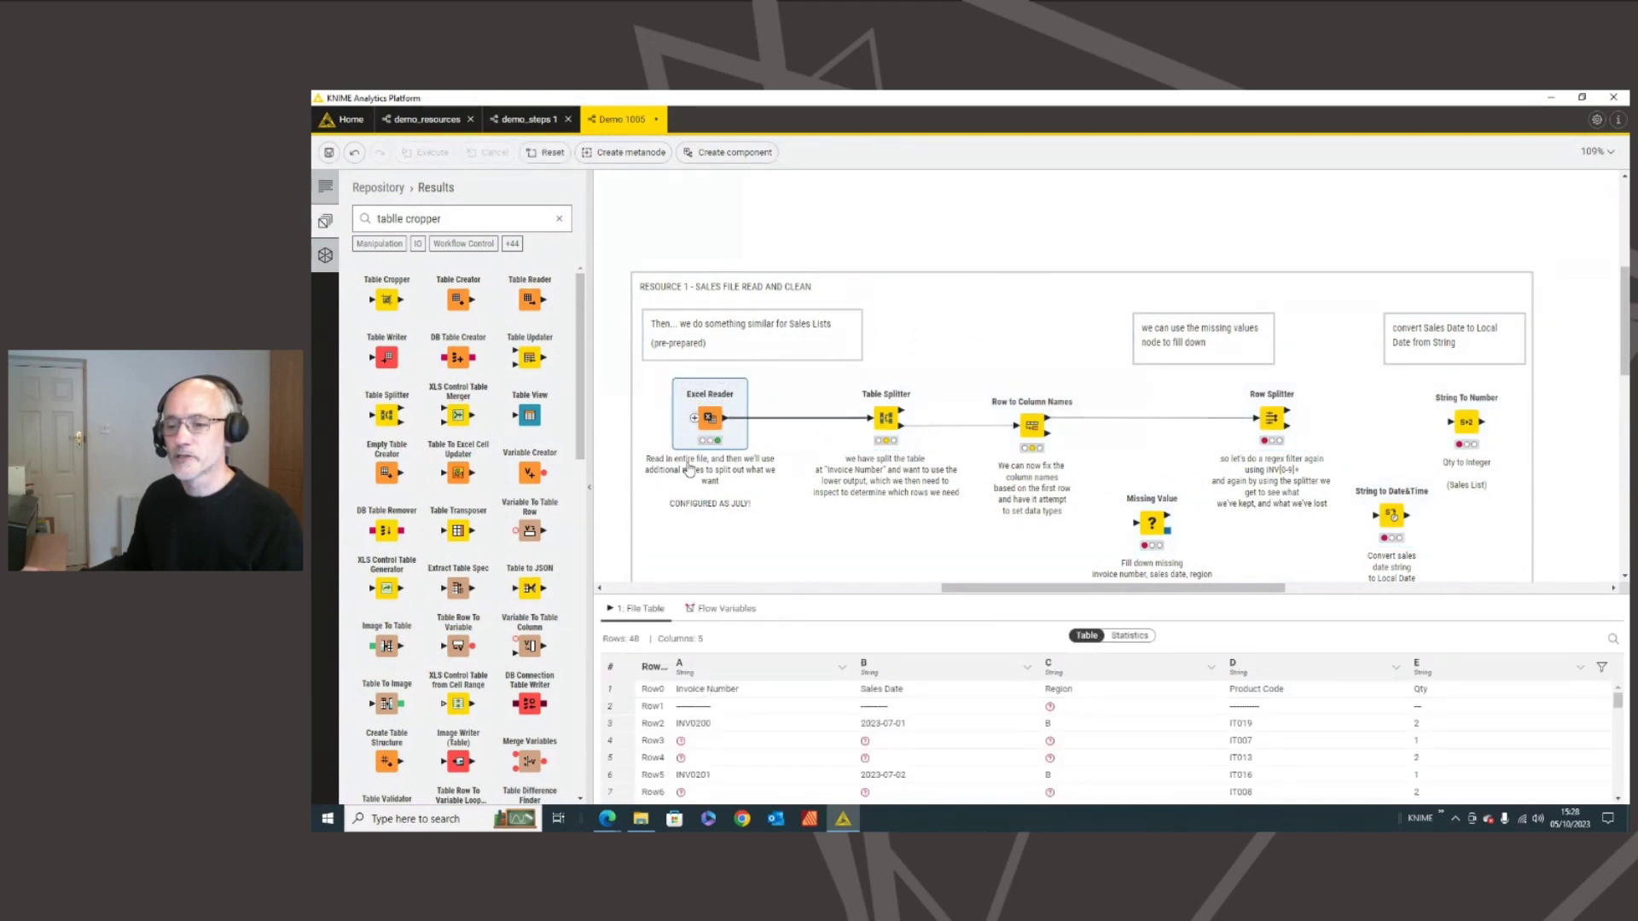
pyautogui.doubleClick(711, 418)
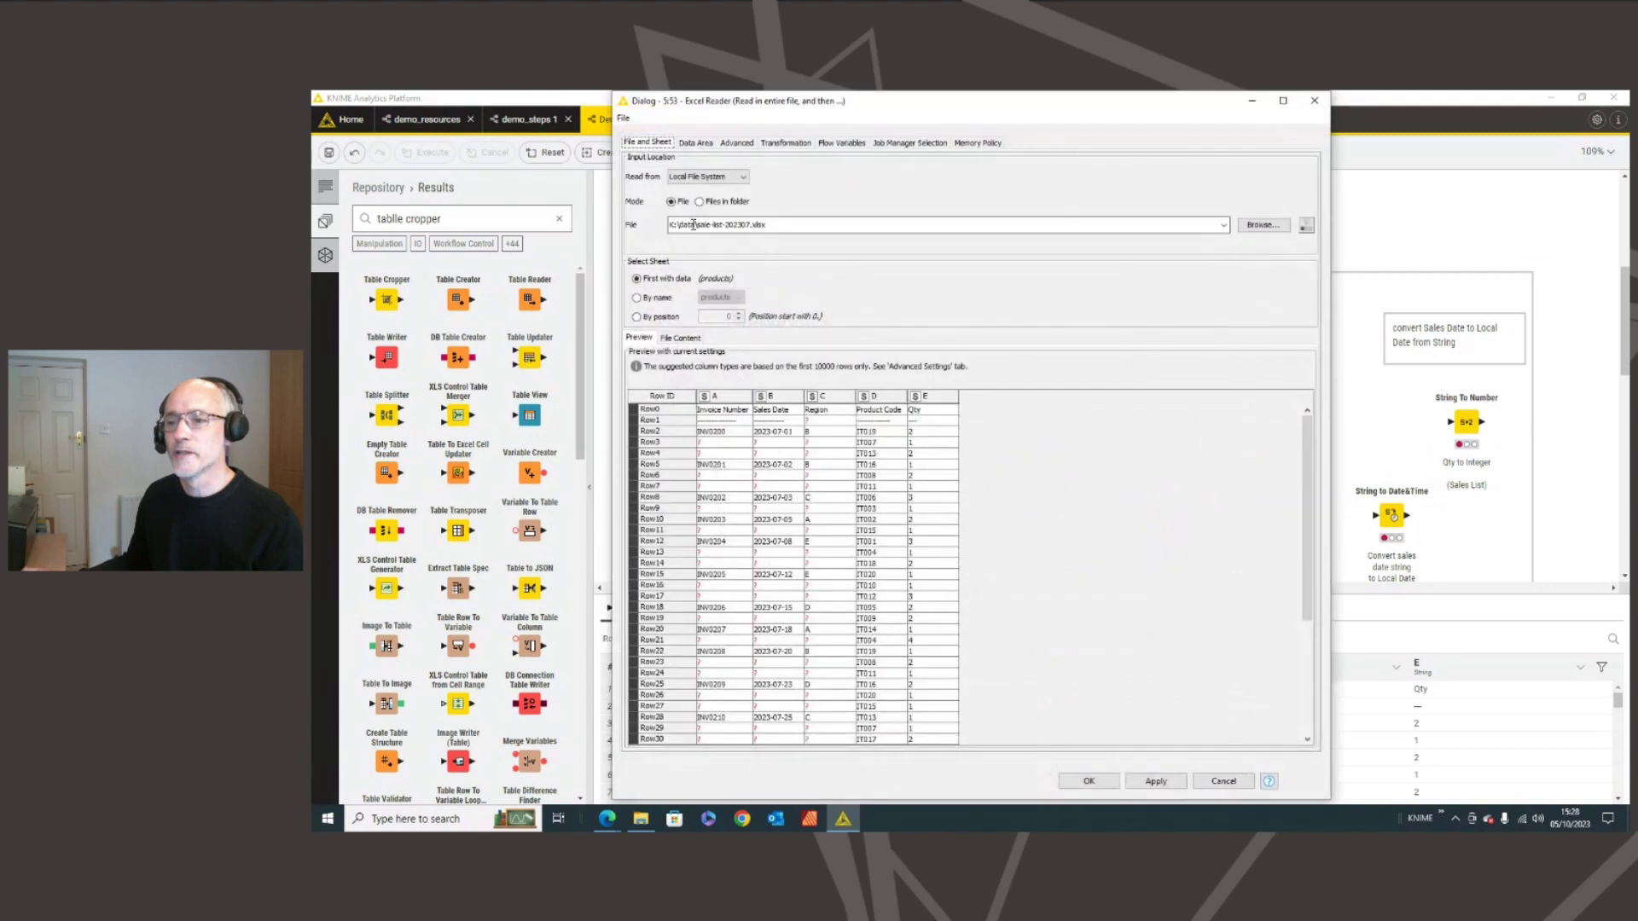
pyautogui.click(1223, 781)
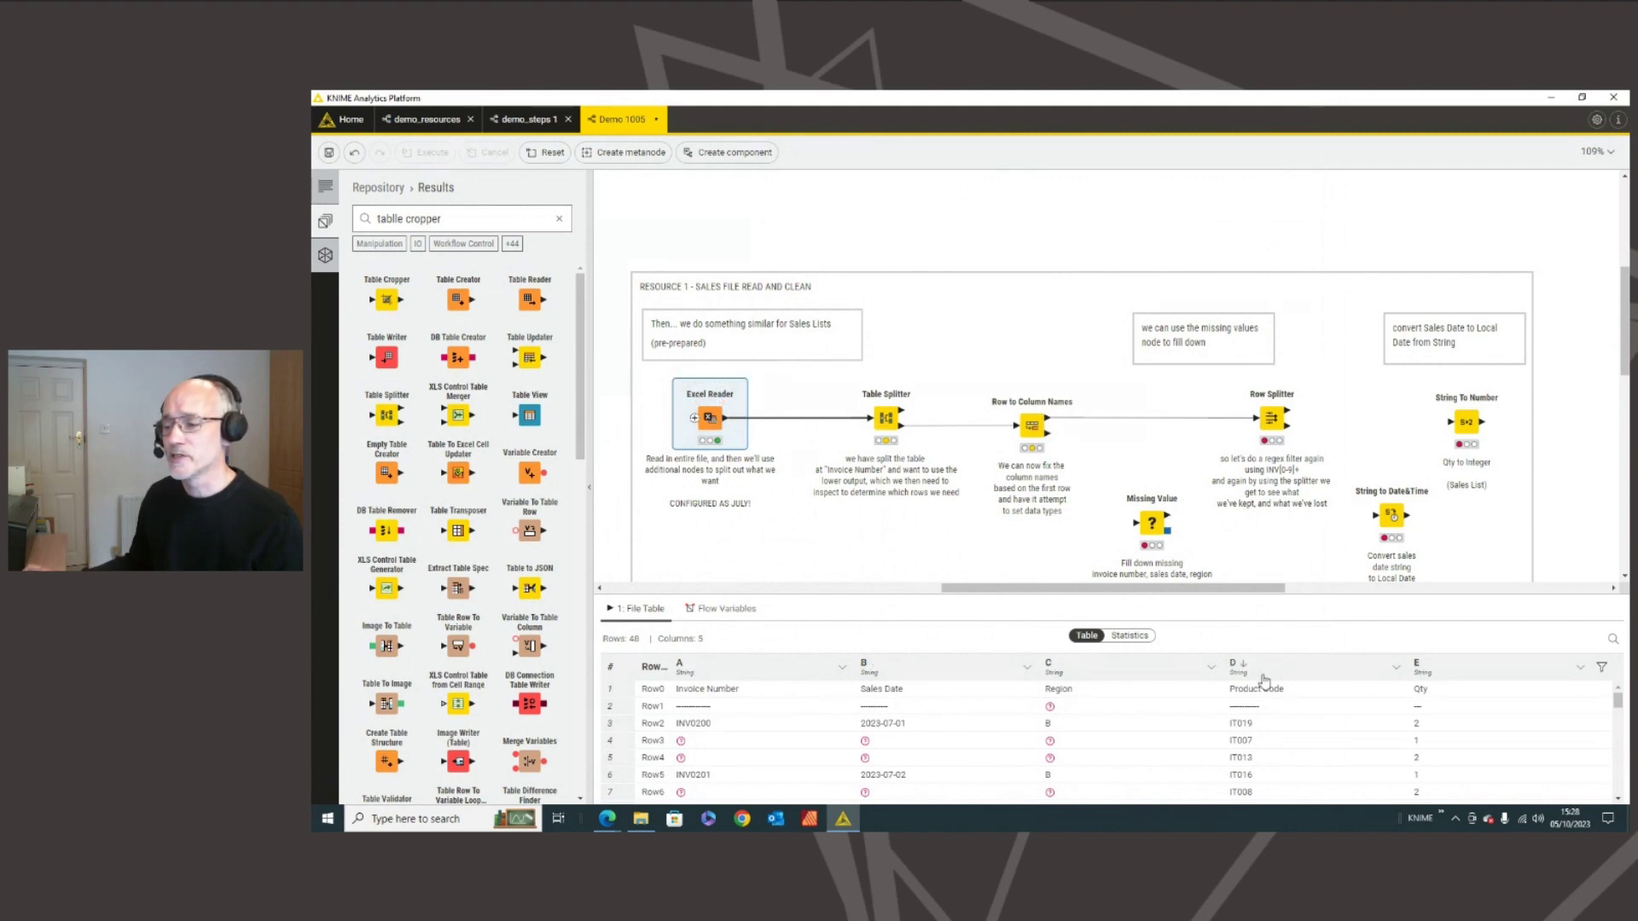
# - Execute the sales block's Table Splitter and Row to Column Names nodes, viewing the splitter's bottom output and the renamed table
pyautogui.click(882, 423)
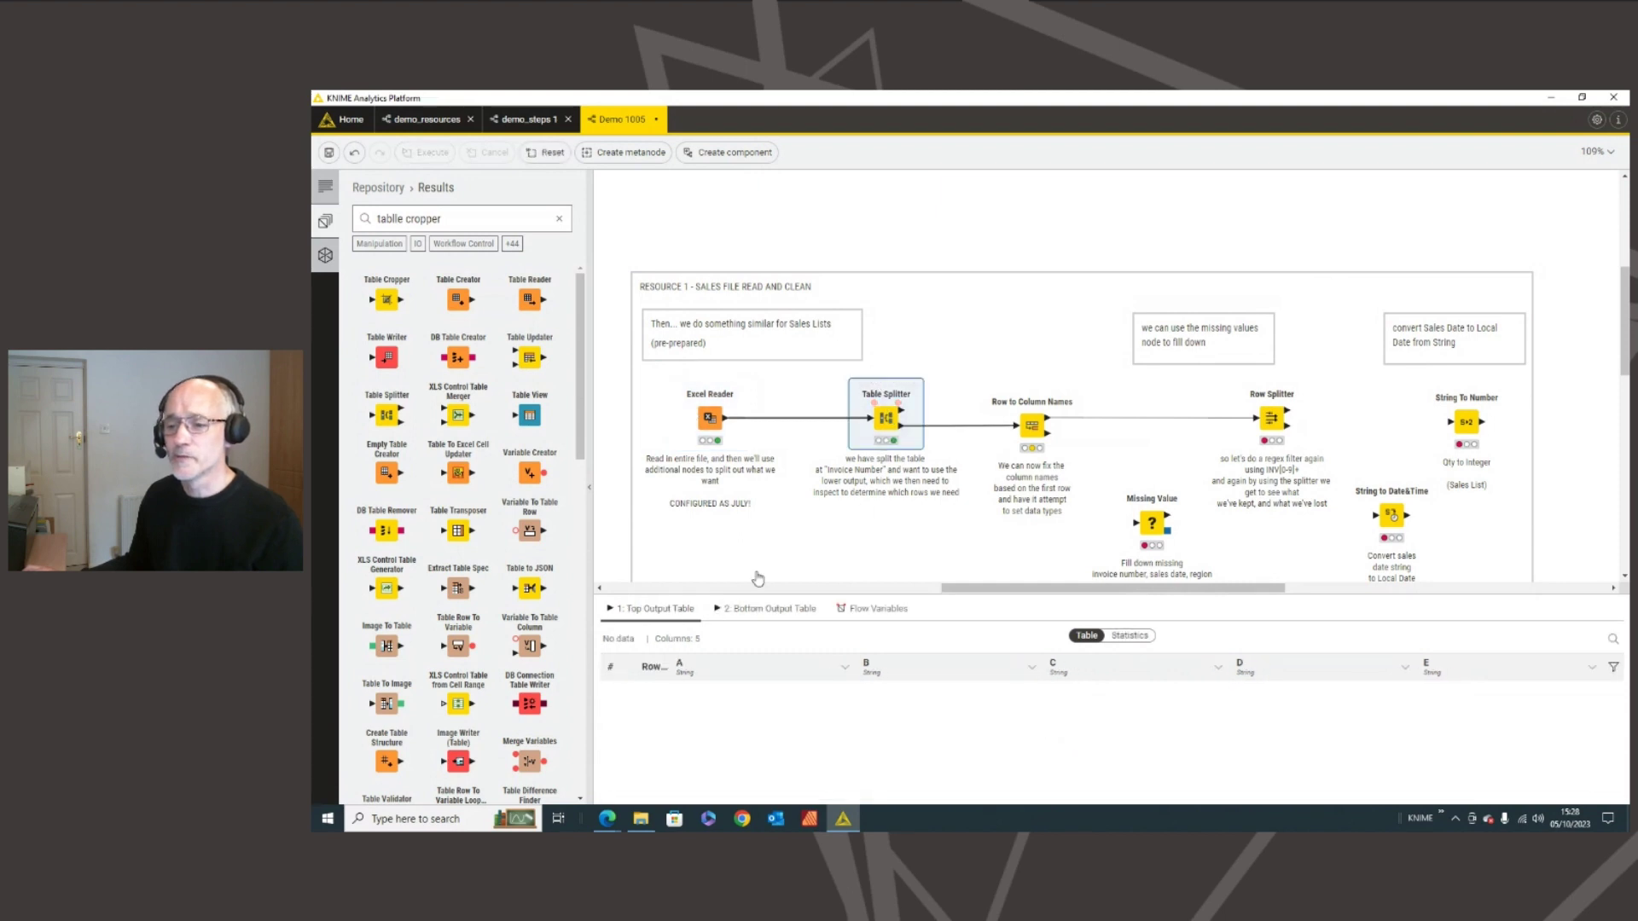
pyautogui.click(770, 611)
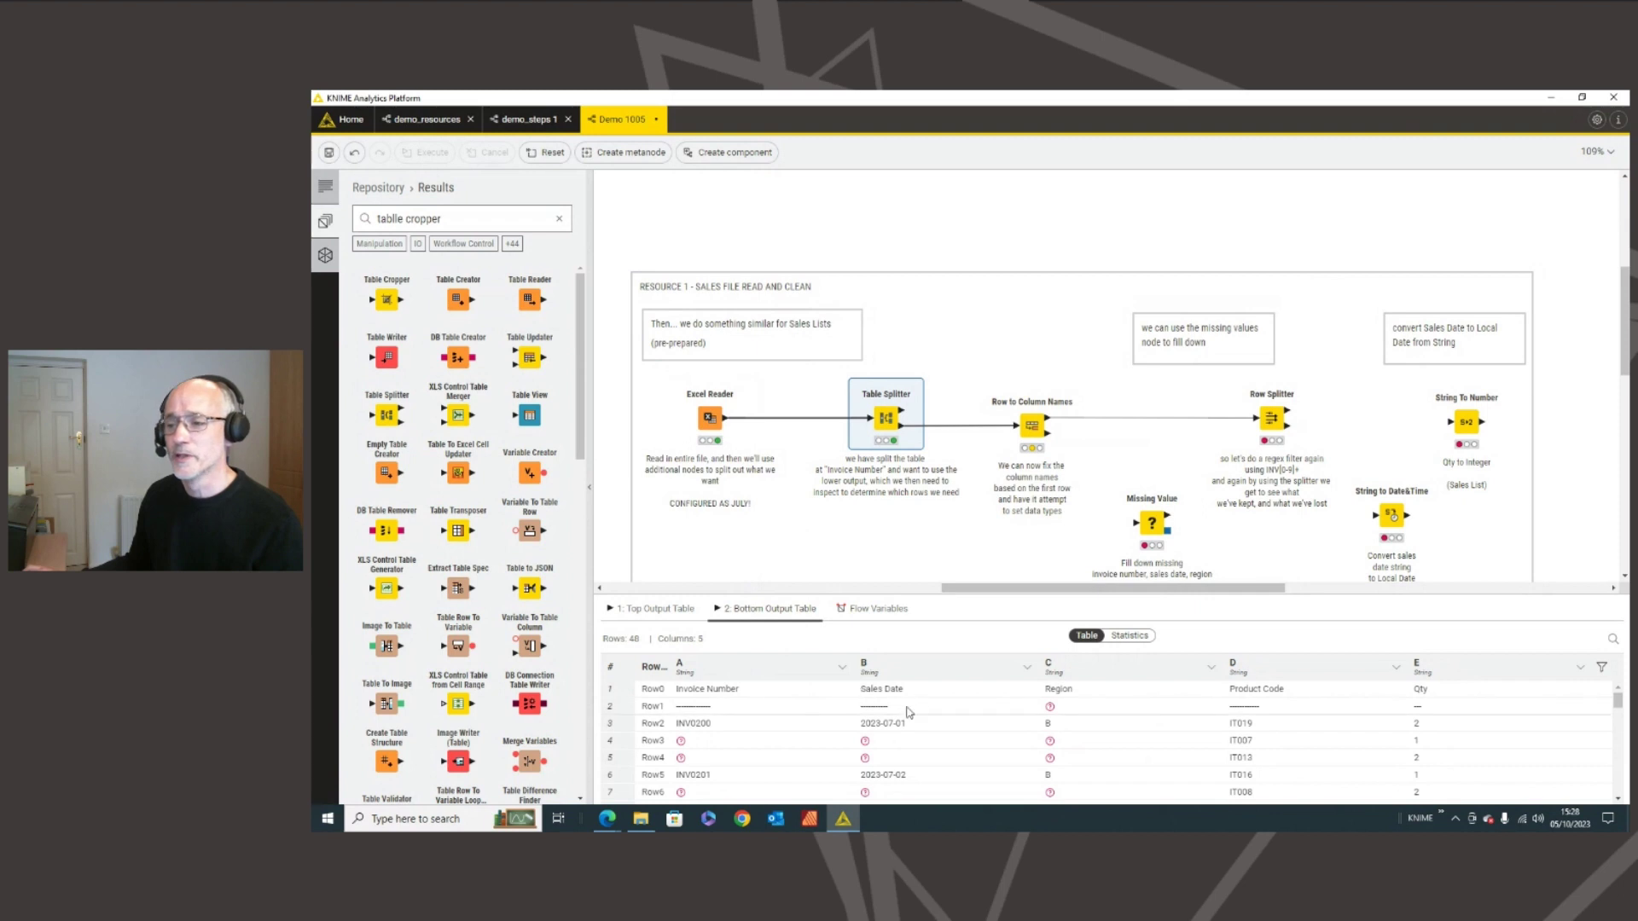
pyautogui.click(1035, 424)
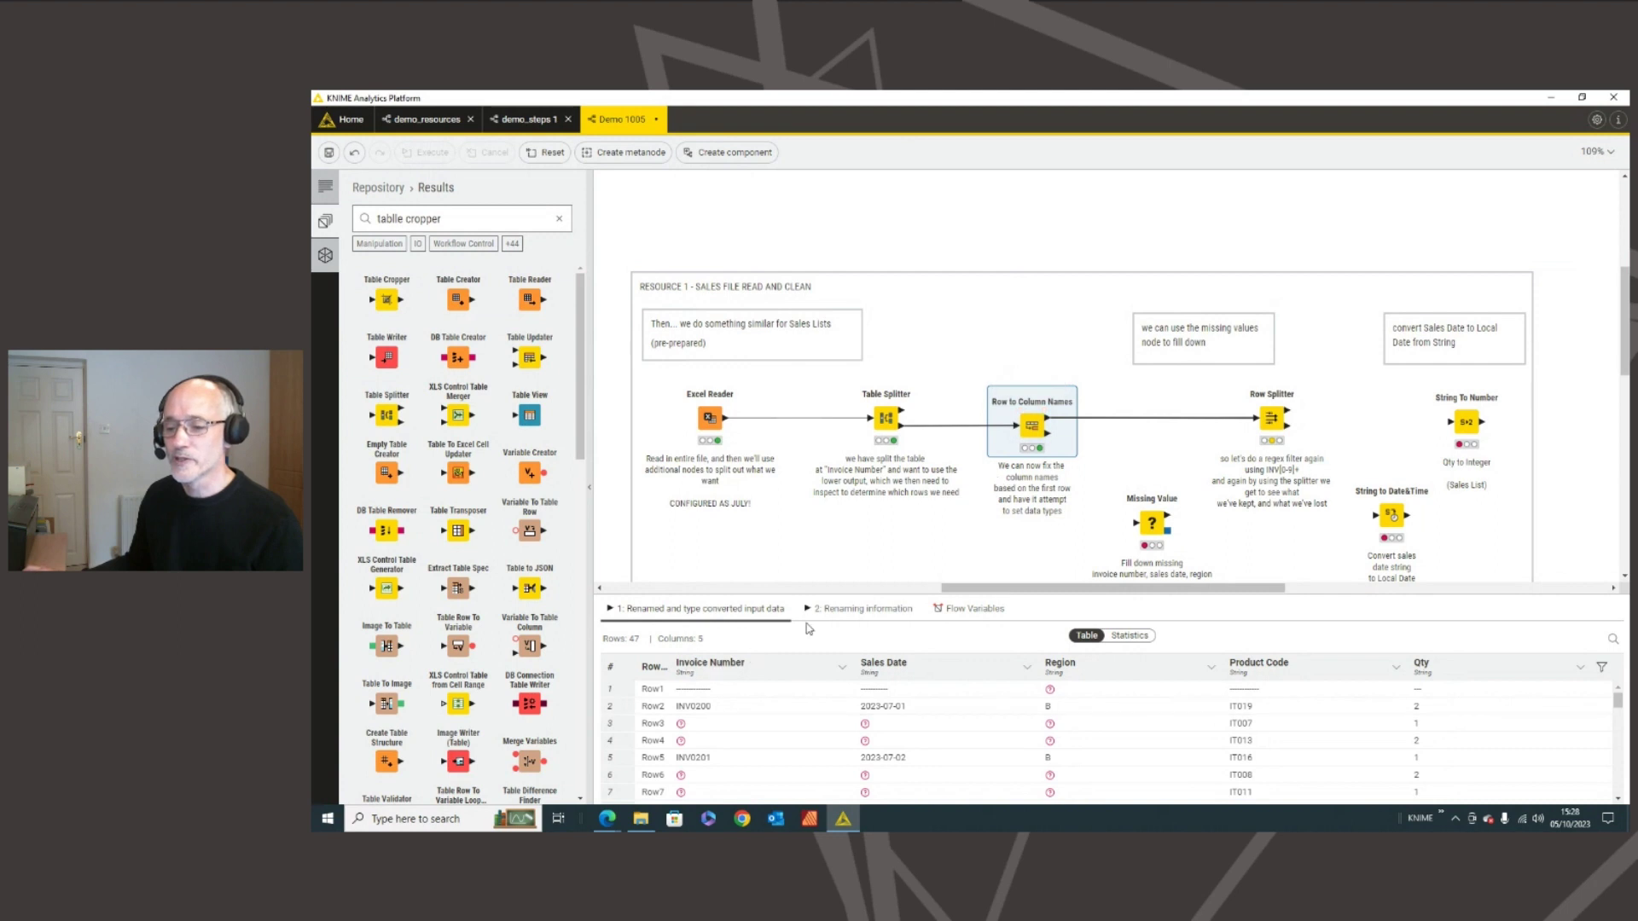
pyautogui.moveTo(819, 589); pyautogui.dragTo(821, 518)
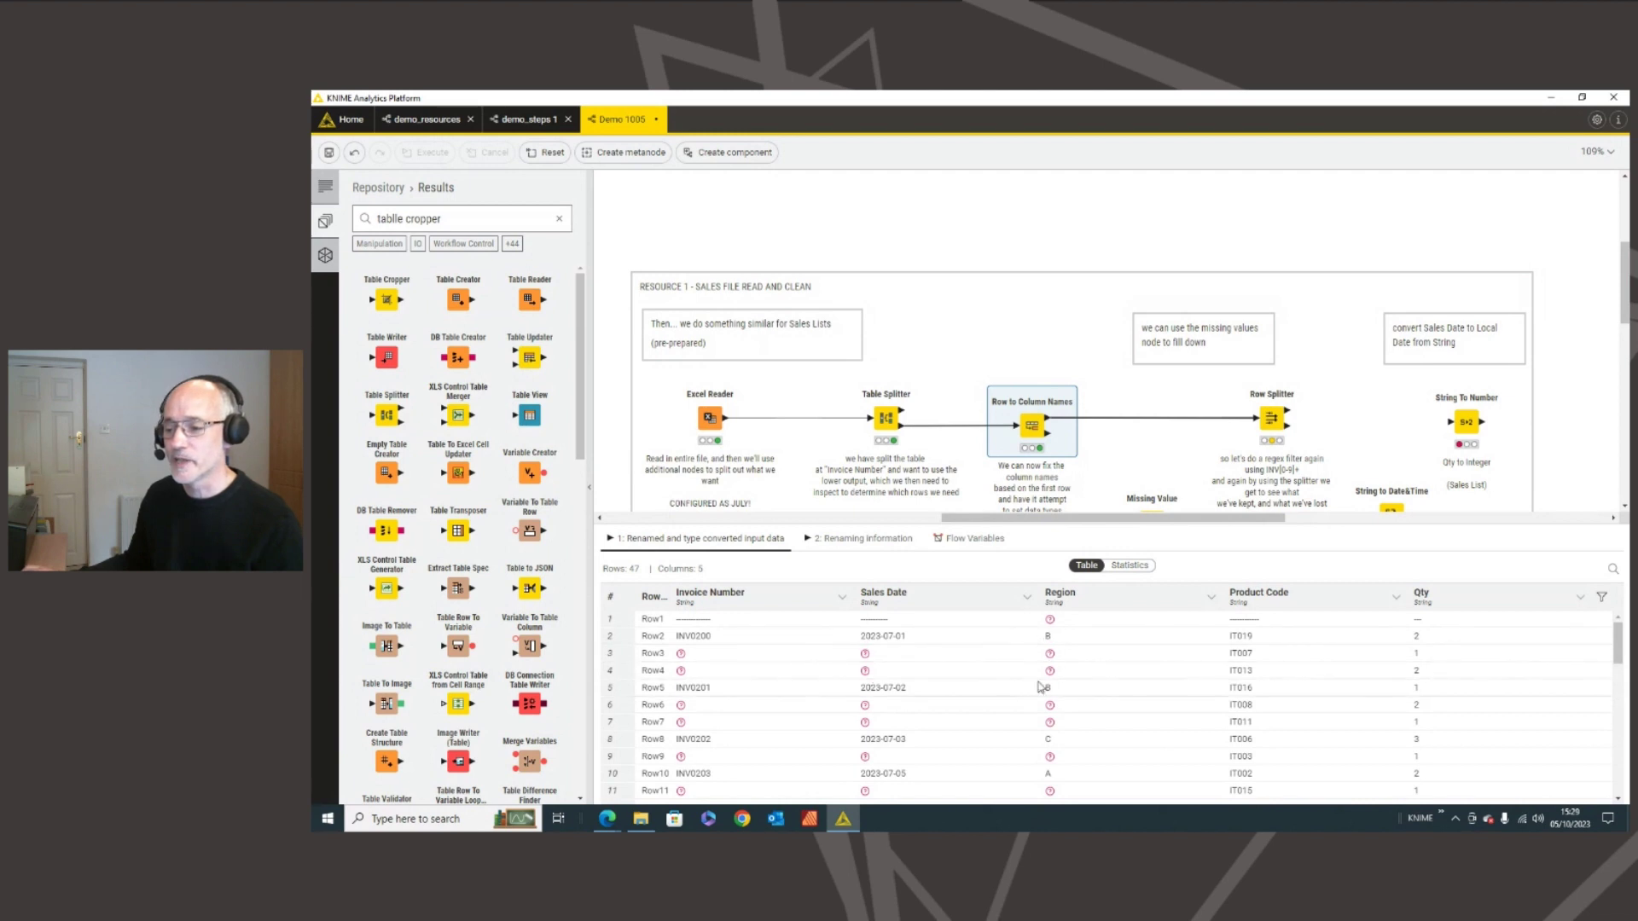
pyautogui.moveTo(1005, 525); pyautogui.dragTo(1005, 587)
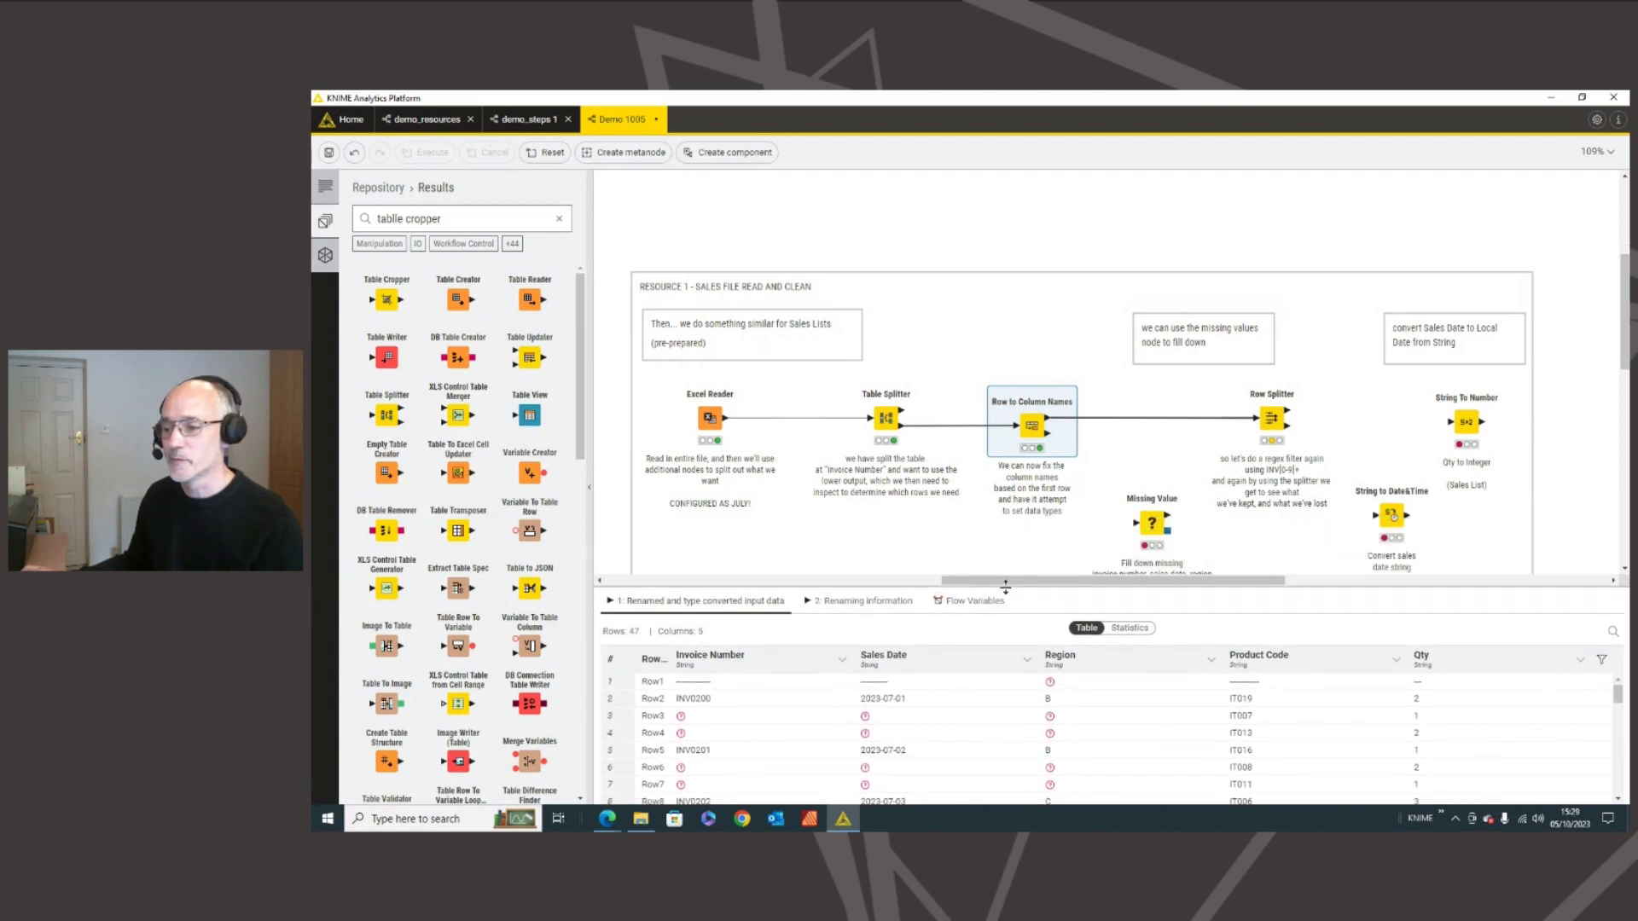
# - Insert the Missing Value node between Row to Column Names and Row Splitter, and add column settings for Invoice Number, Sales Date and Region
pyautogui.moveTo(1152, 524); pyautogui.dragTo(1158, 425)
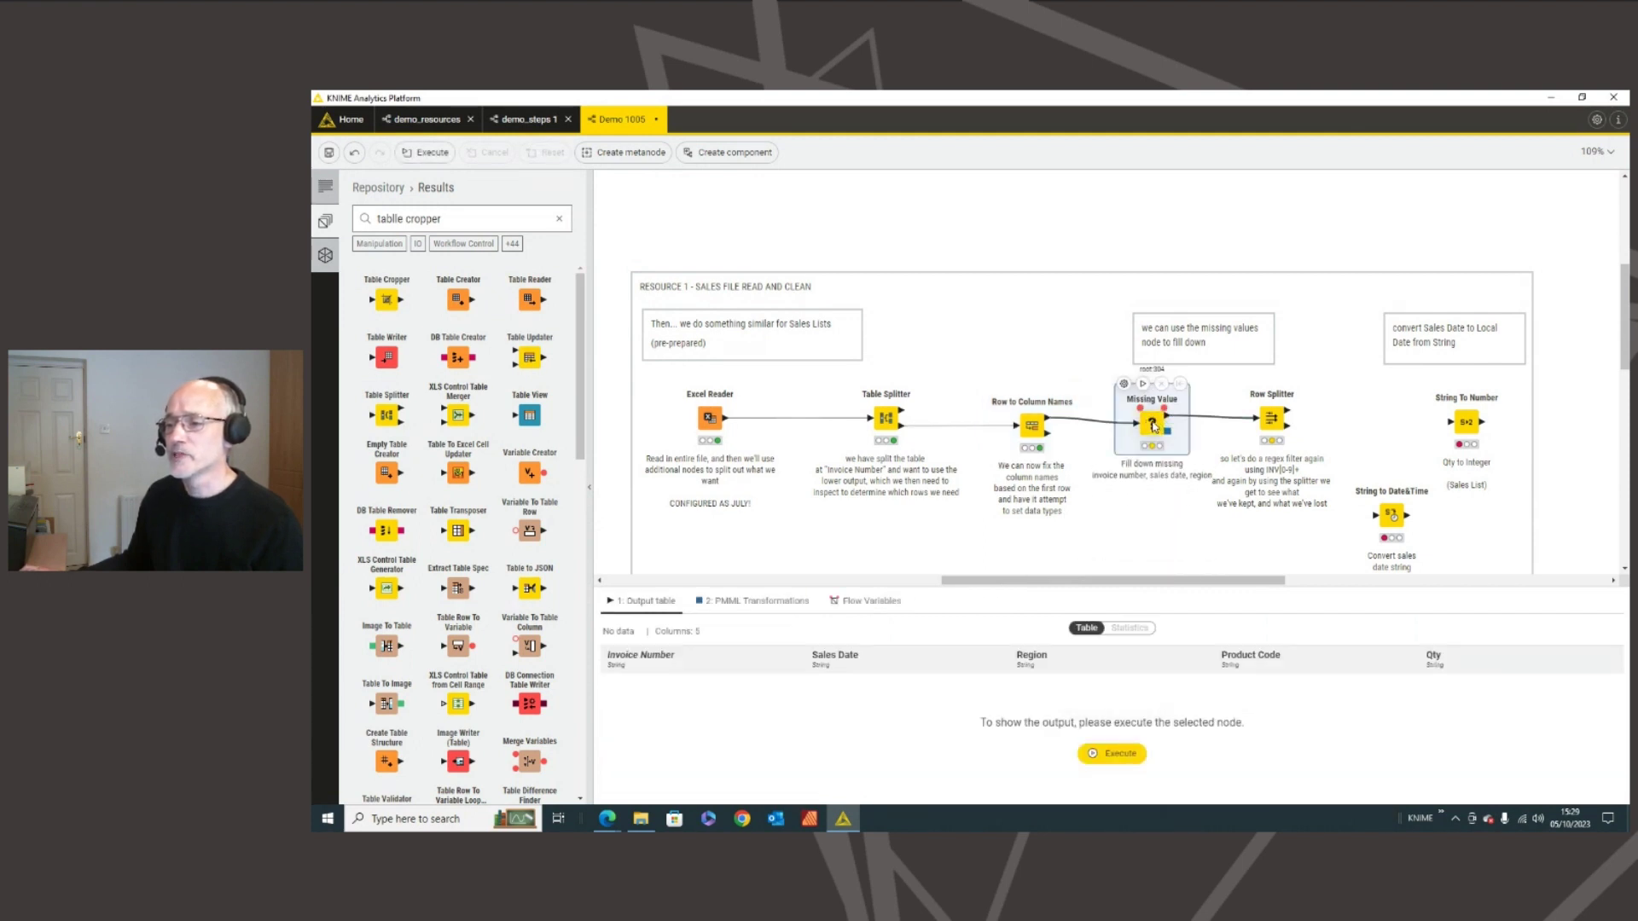
pyautogui.doubleClick(1151, 424)
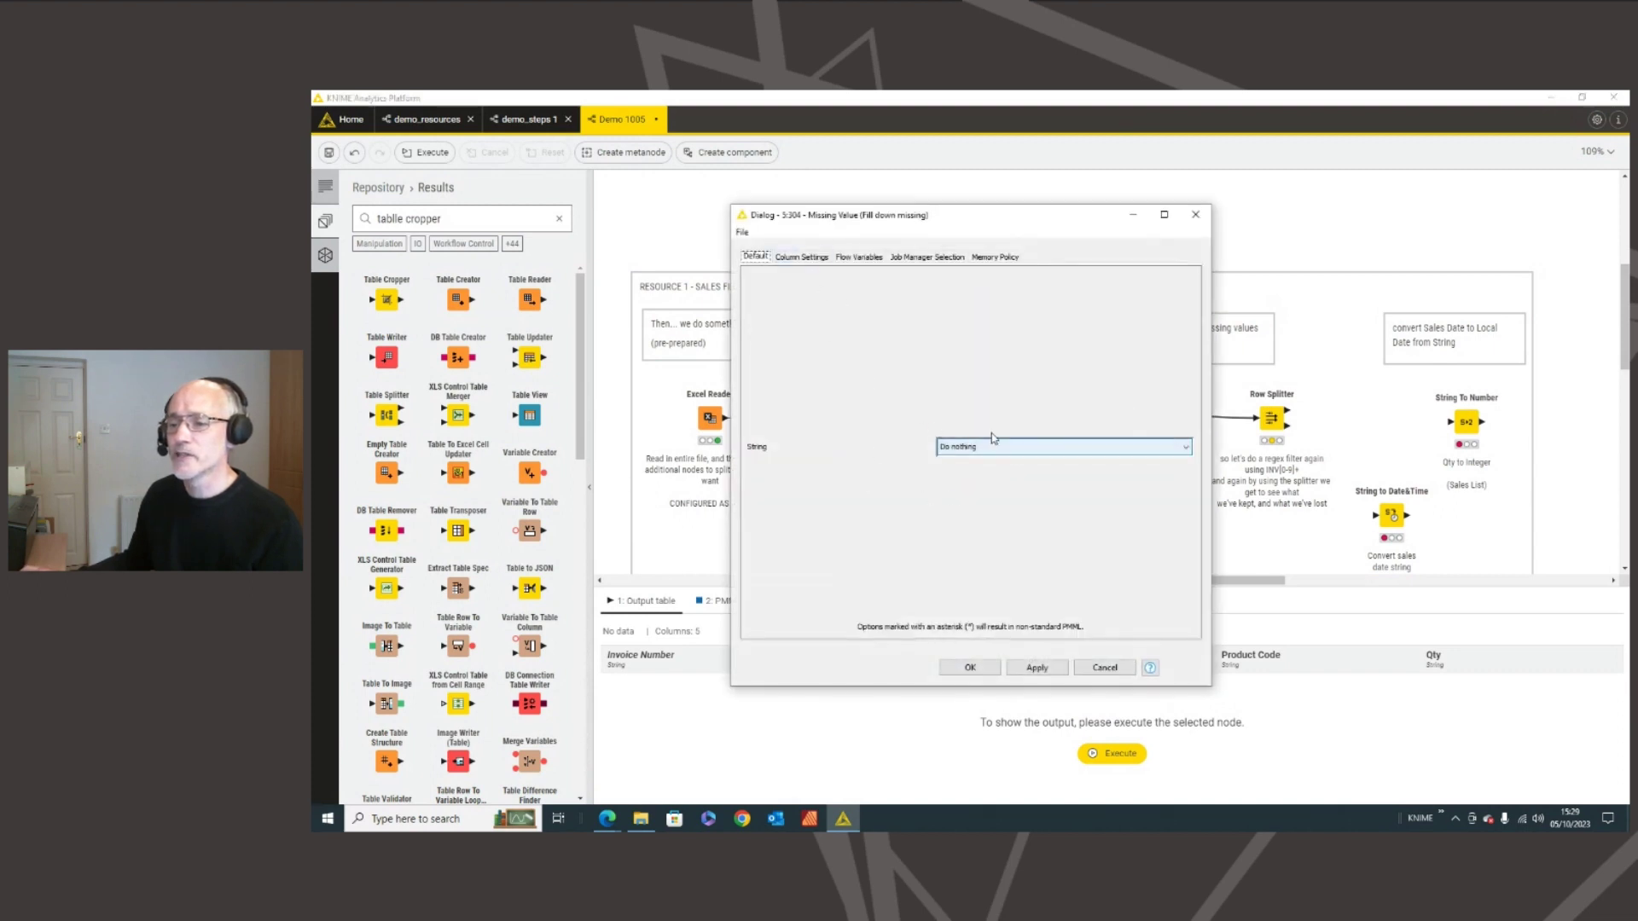
pyautogui.click(790, 257)
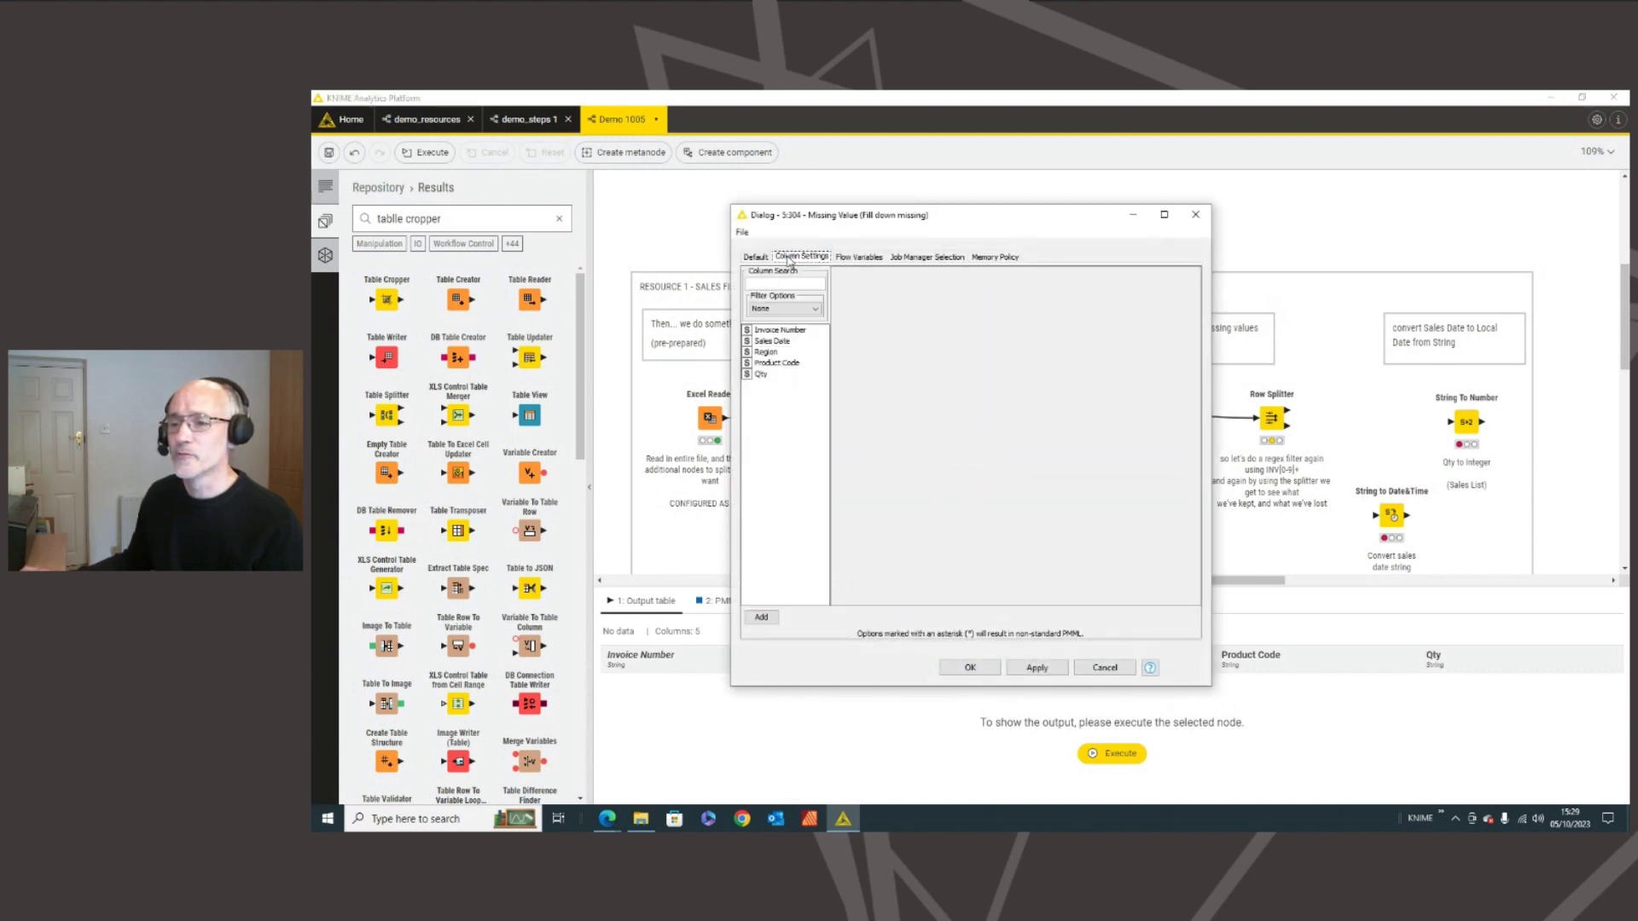
pyautogui.doubleClick(781, 331)
pyautogui.click(777, 341)
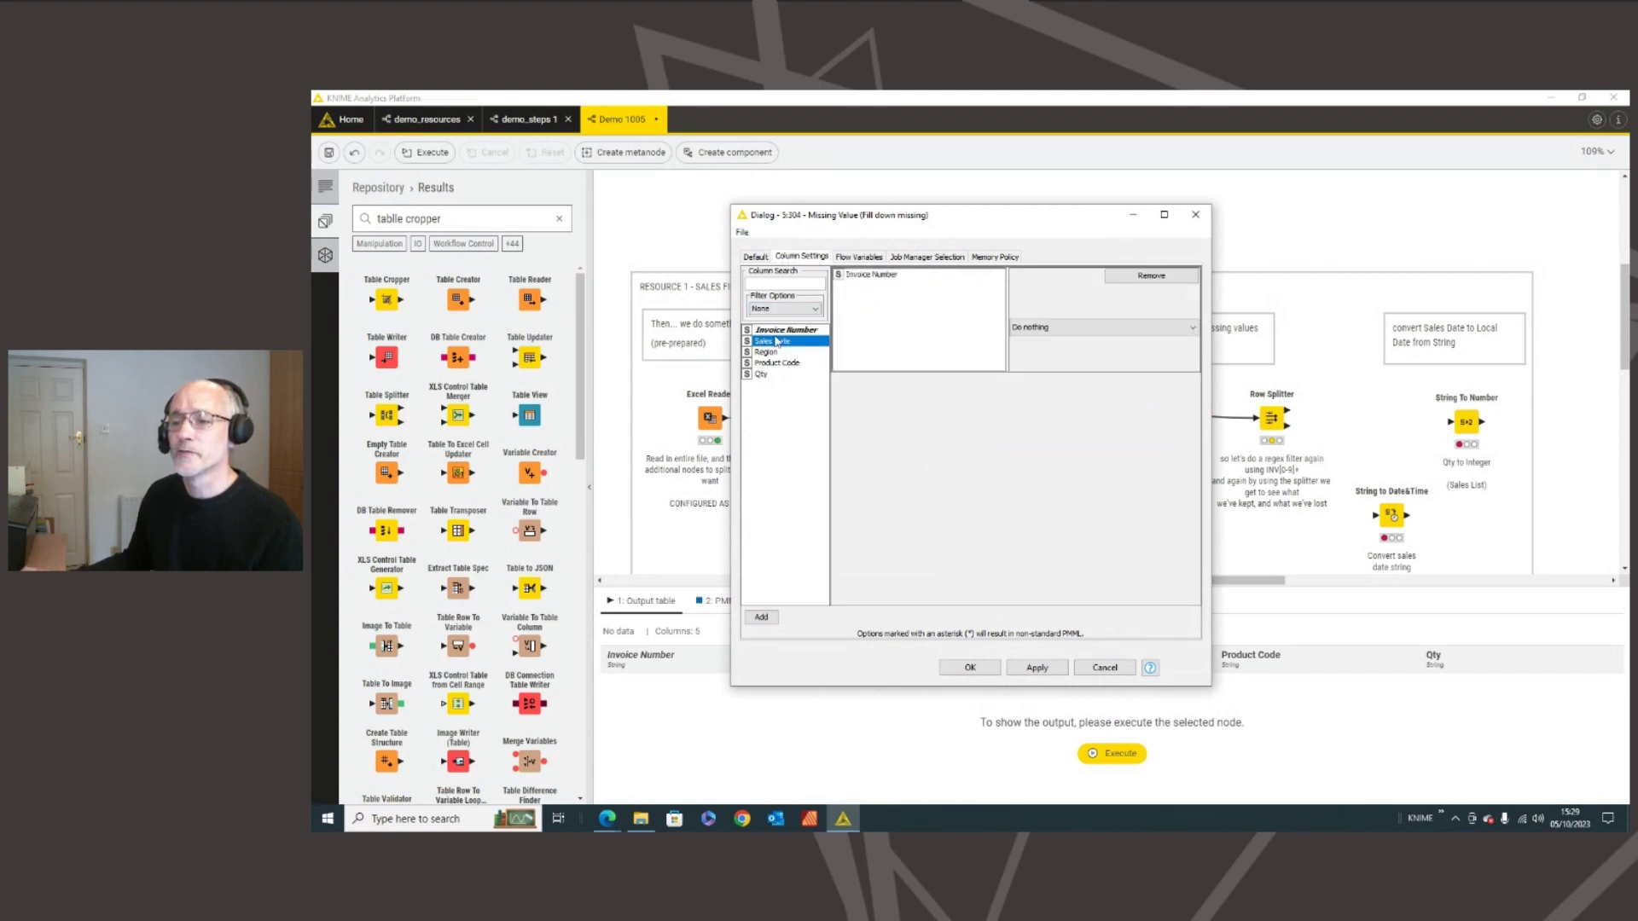
pyautogui.doubleClick(775, 343)
pyautogui.doubleClick(772, 352)
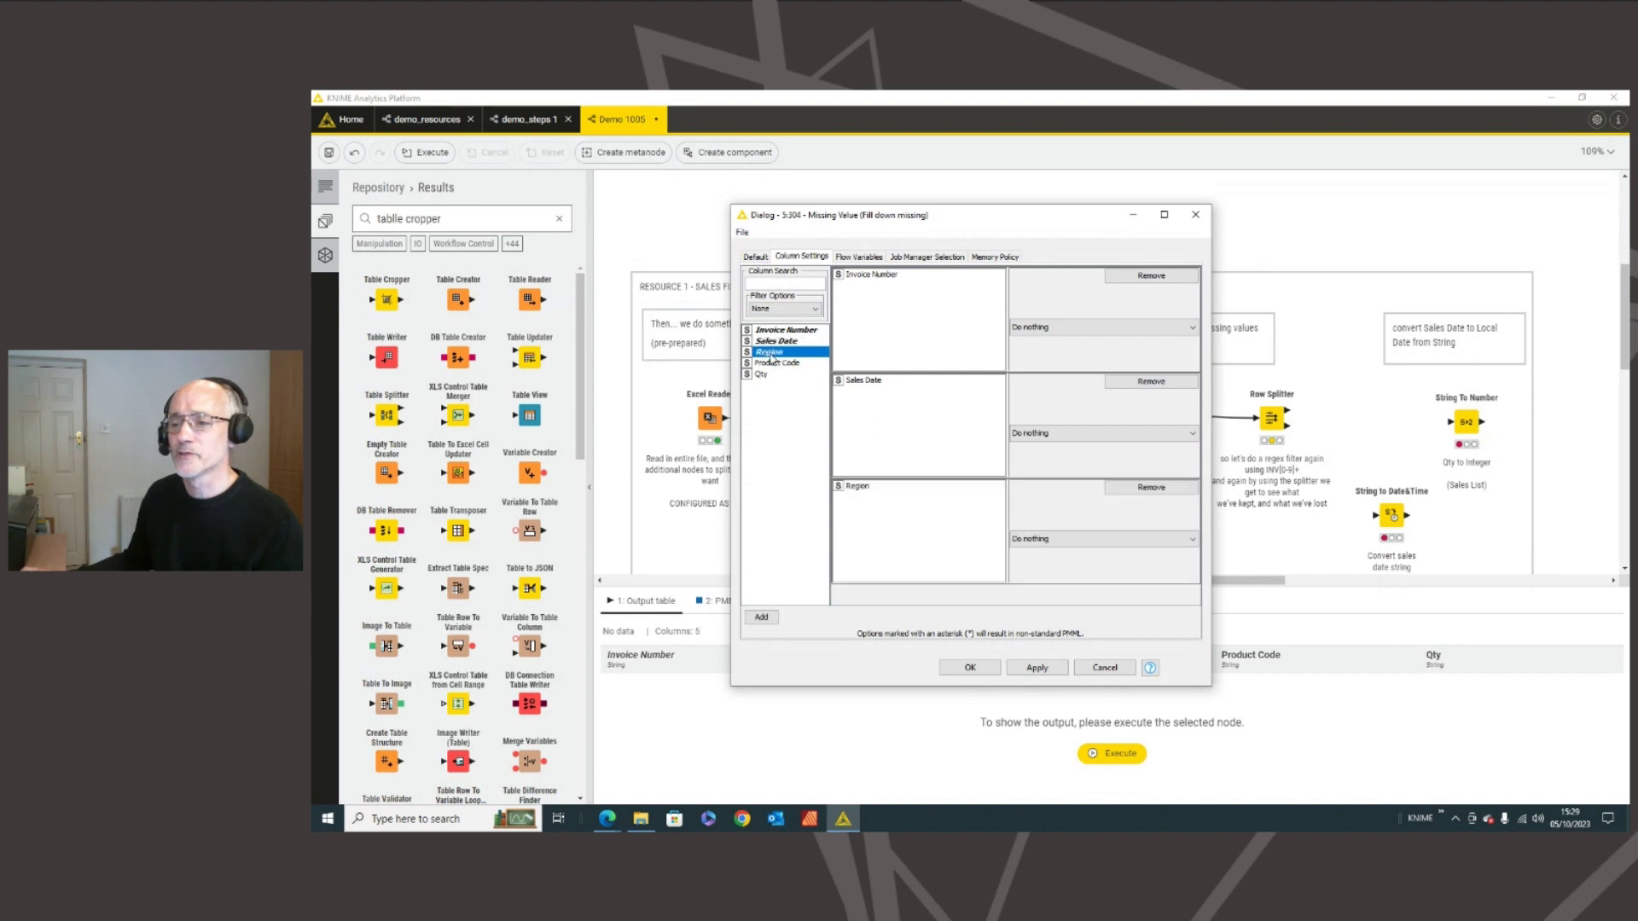
# - Set missing value handling for Invoice Number, Sales Date and Region to Previous Value, and execute the Missing Value node
pyautogui.click(1036, 327)
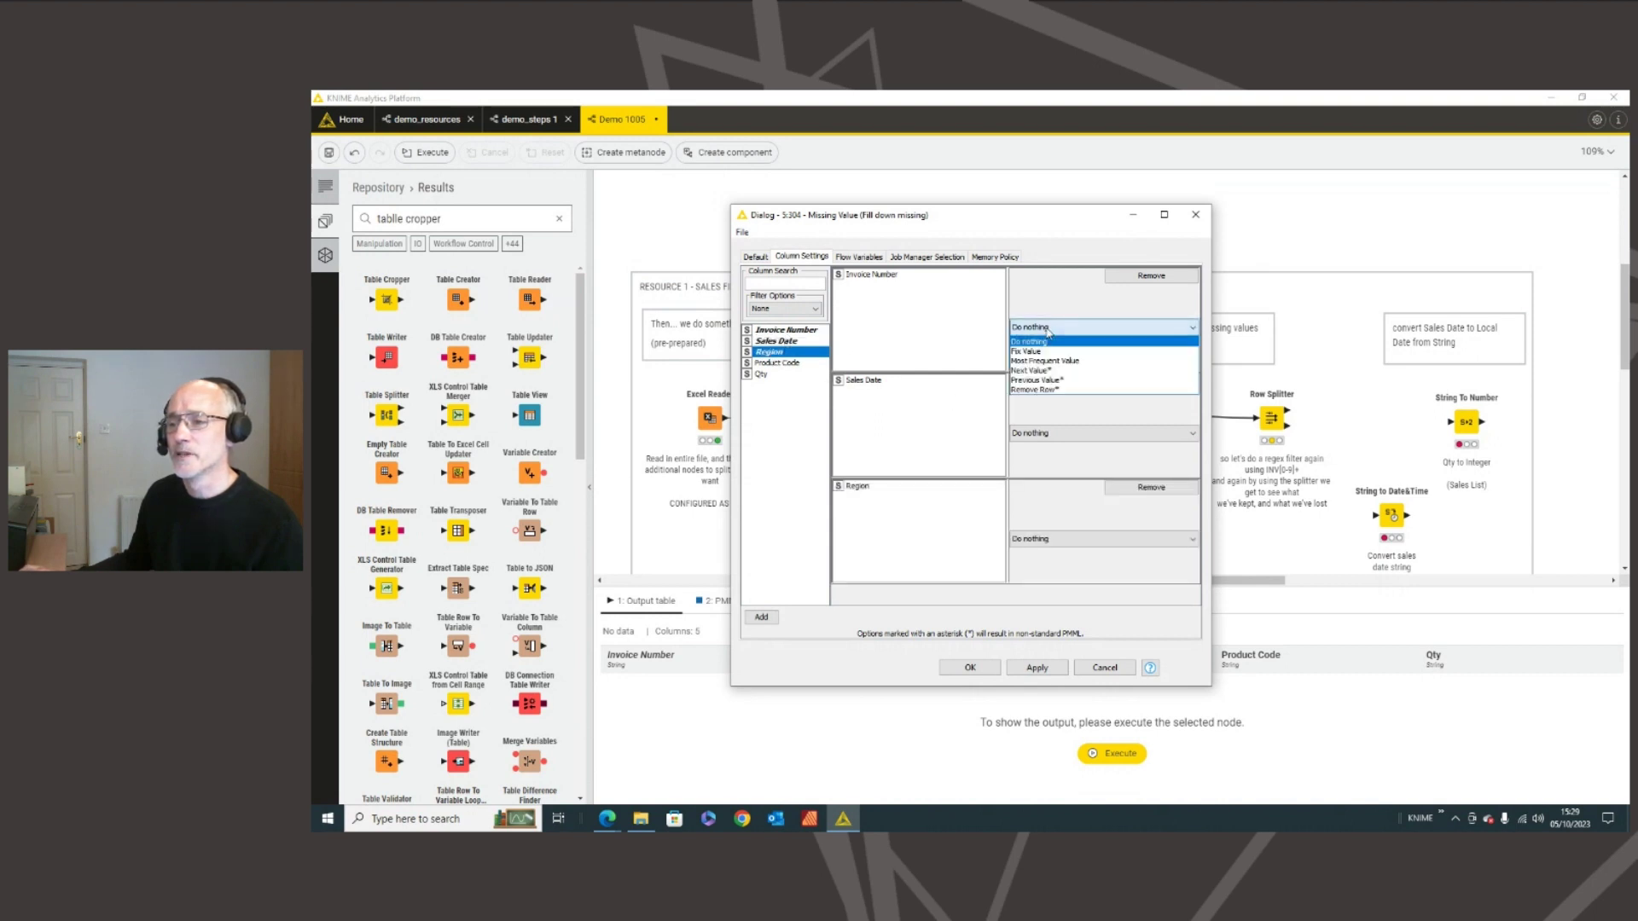
pyautogui.click(1055, 383)
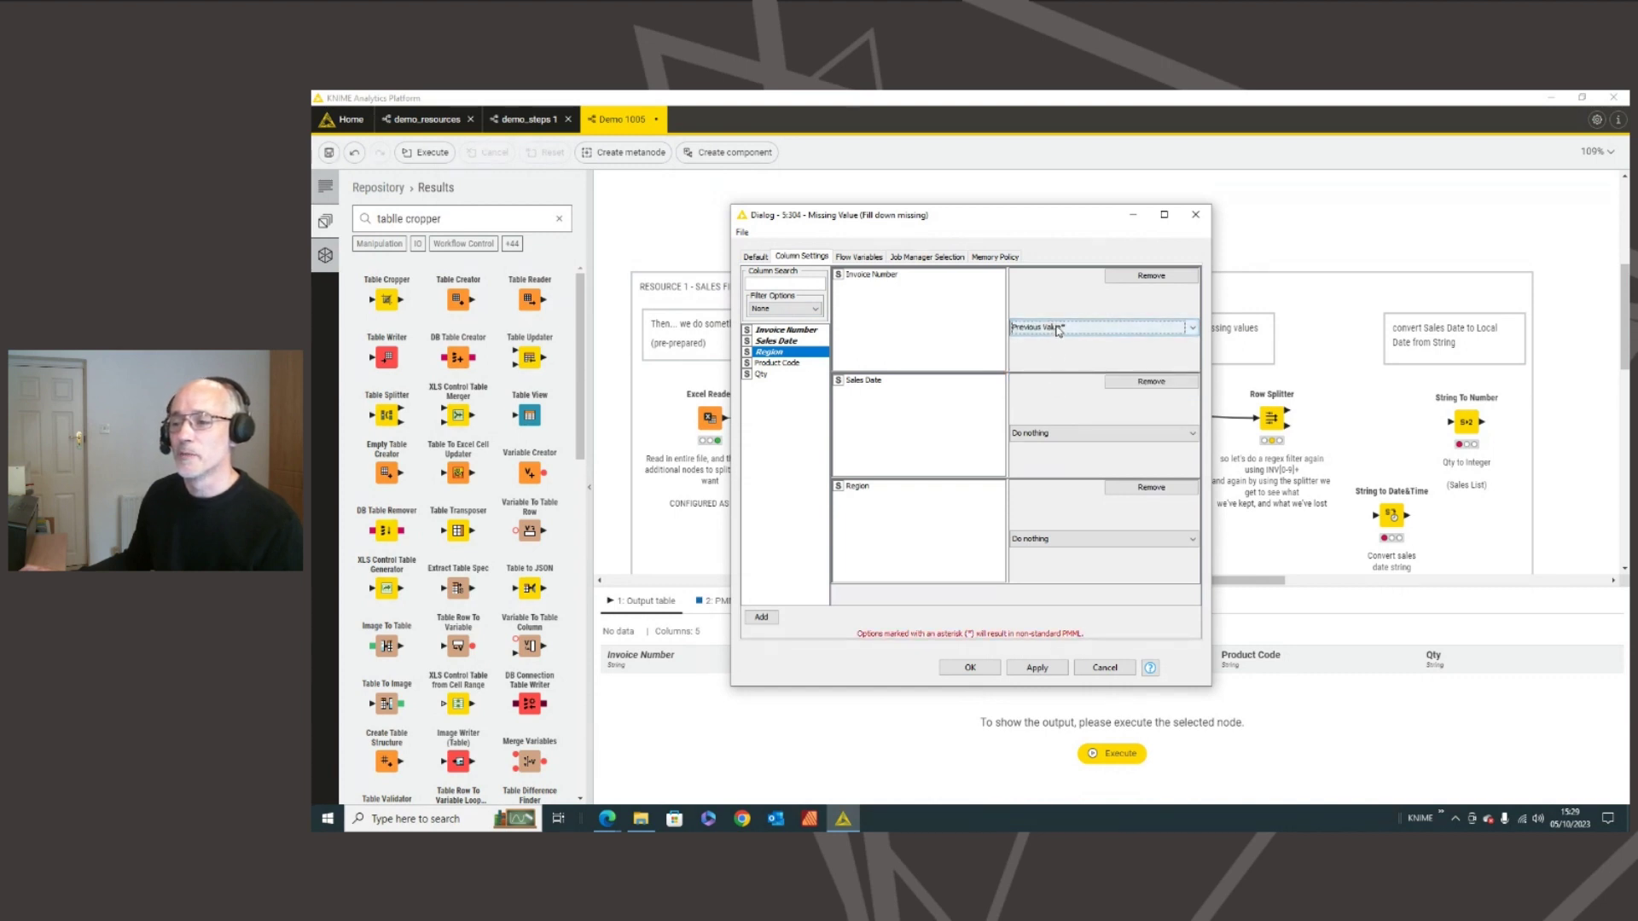
pyautogui.click(1082, 433)
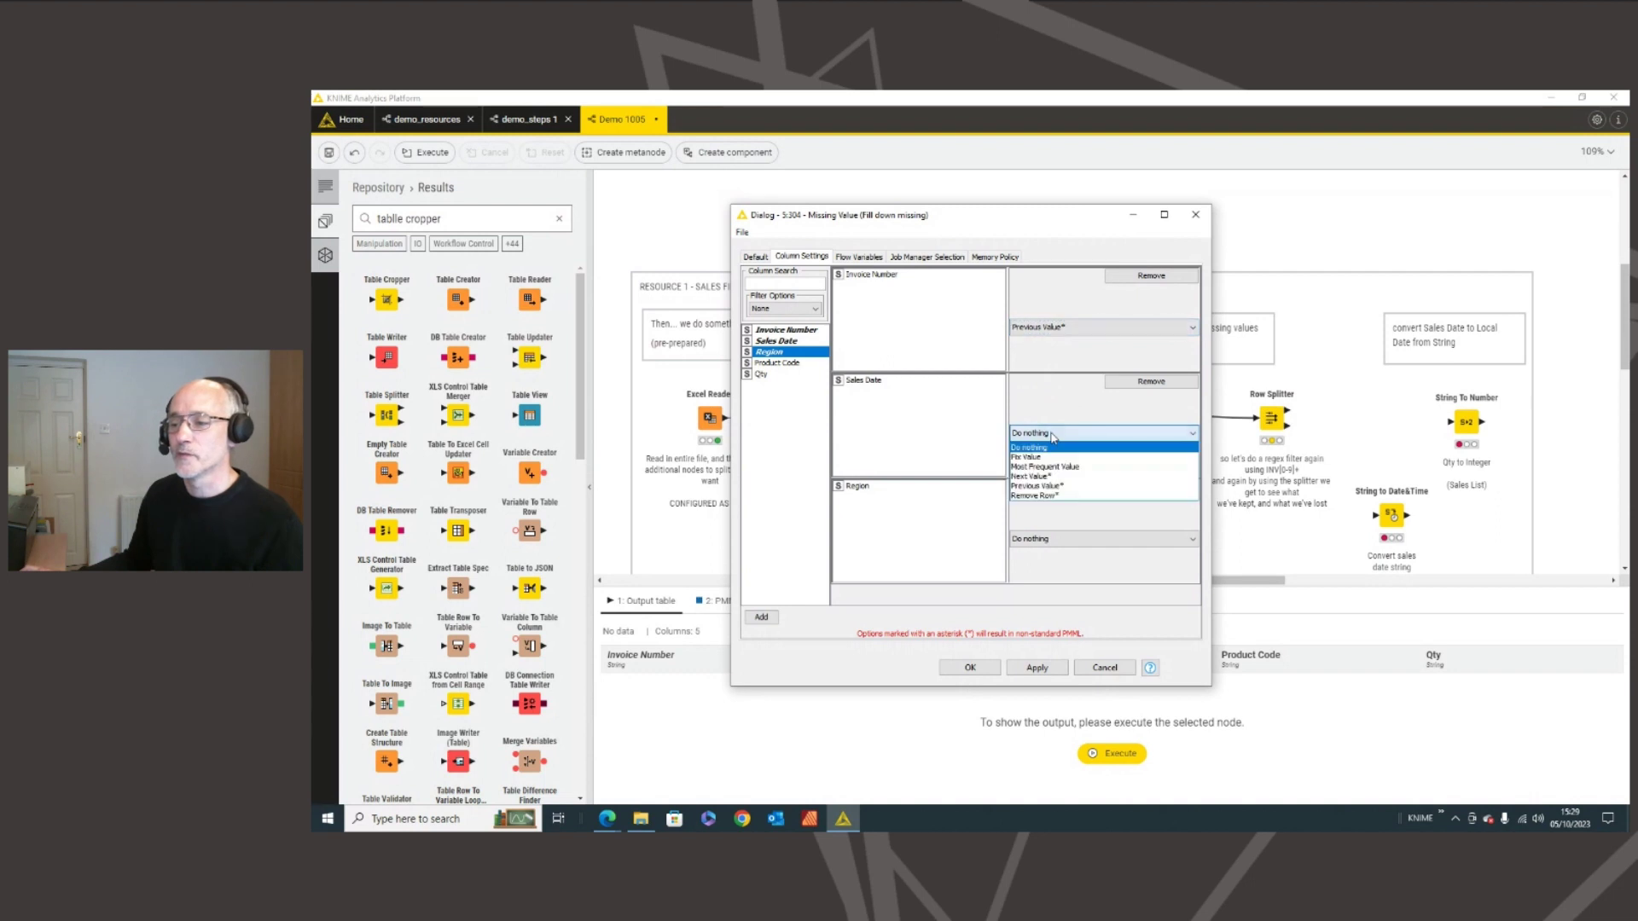
pyautogui.click(1064, 486)
pyautogui.click(1055, 540)
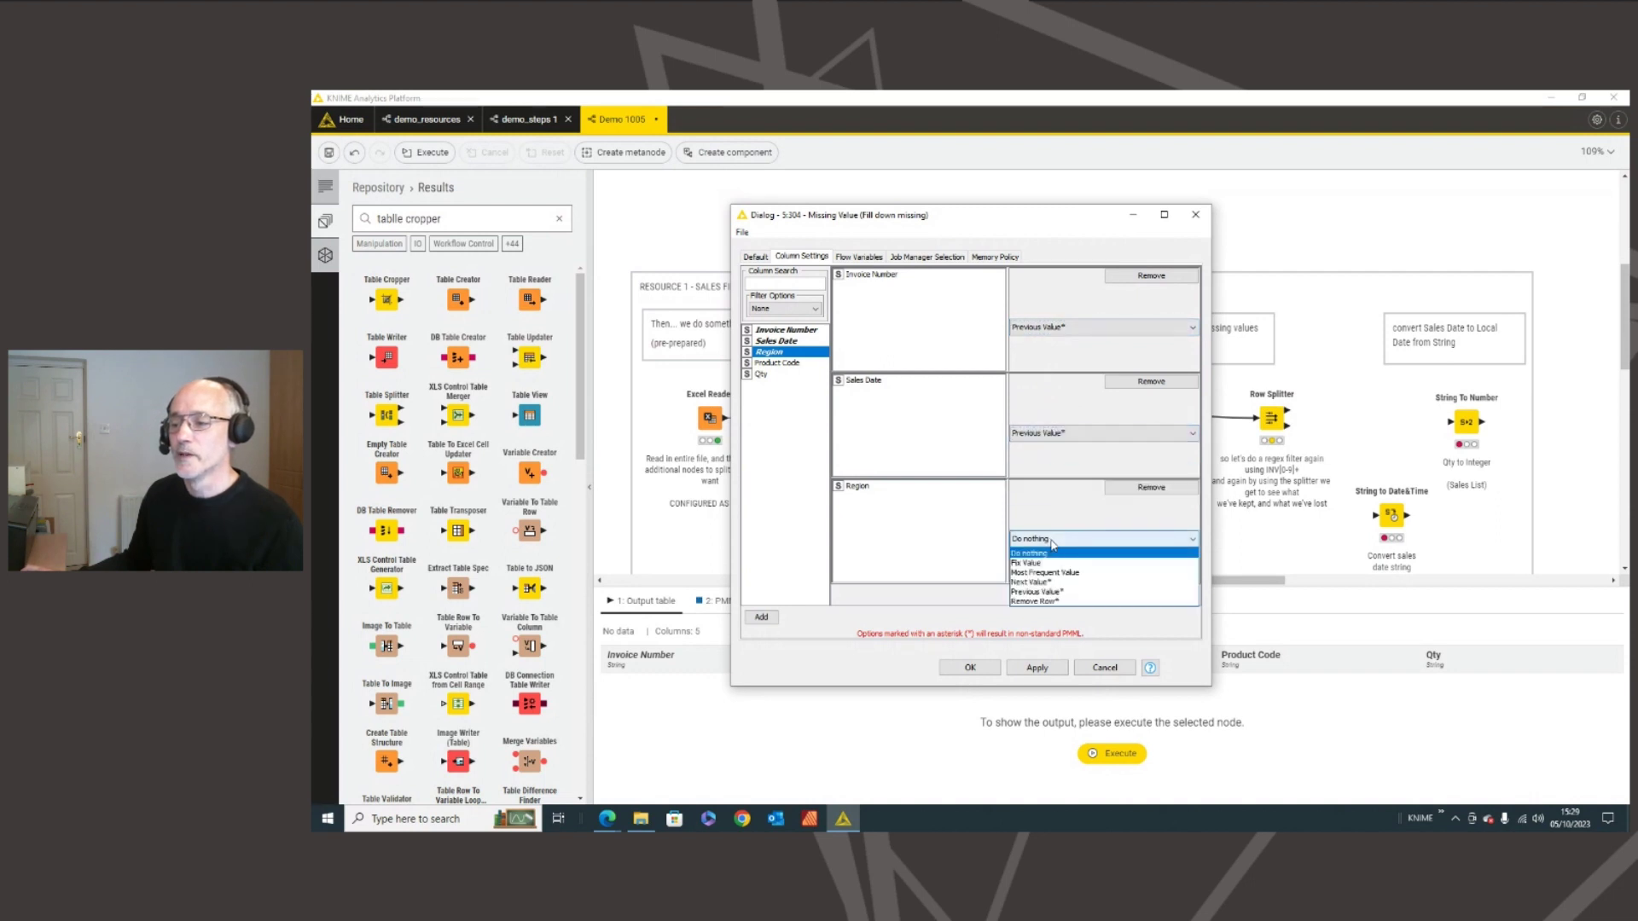
pyautogui.click(1058, 591)
pyautogui.click(1037, 667)
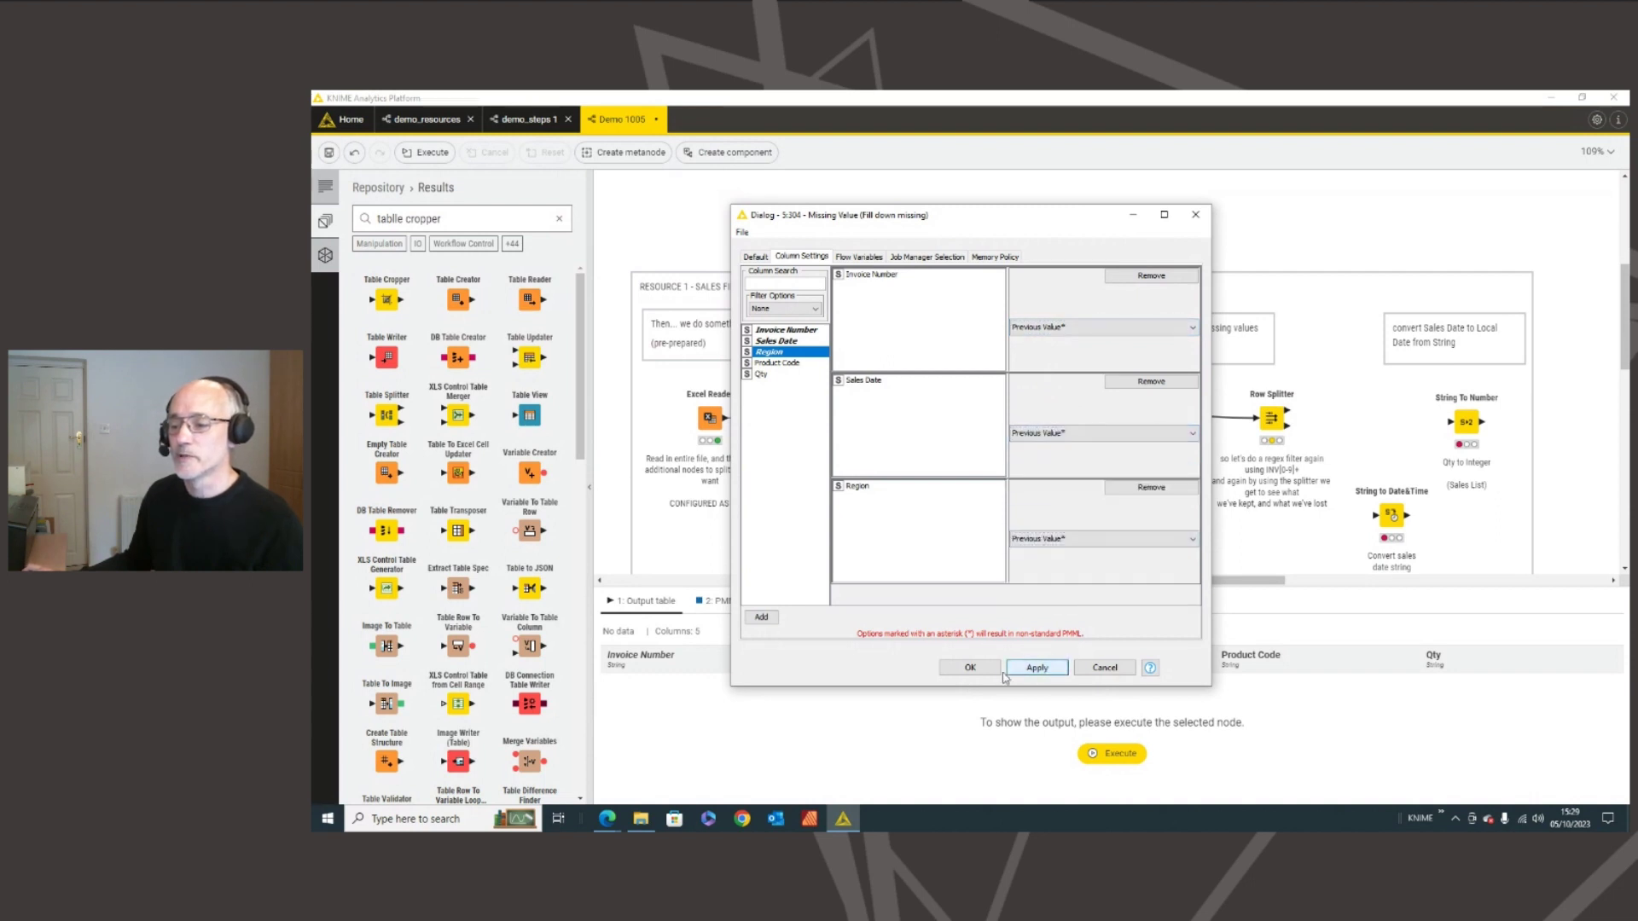
pyautogui.click(970, 667)
pyautogui.click(1140, 380)
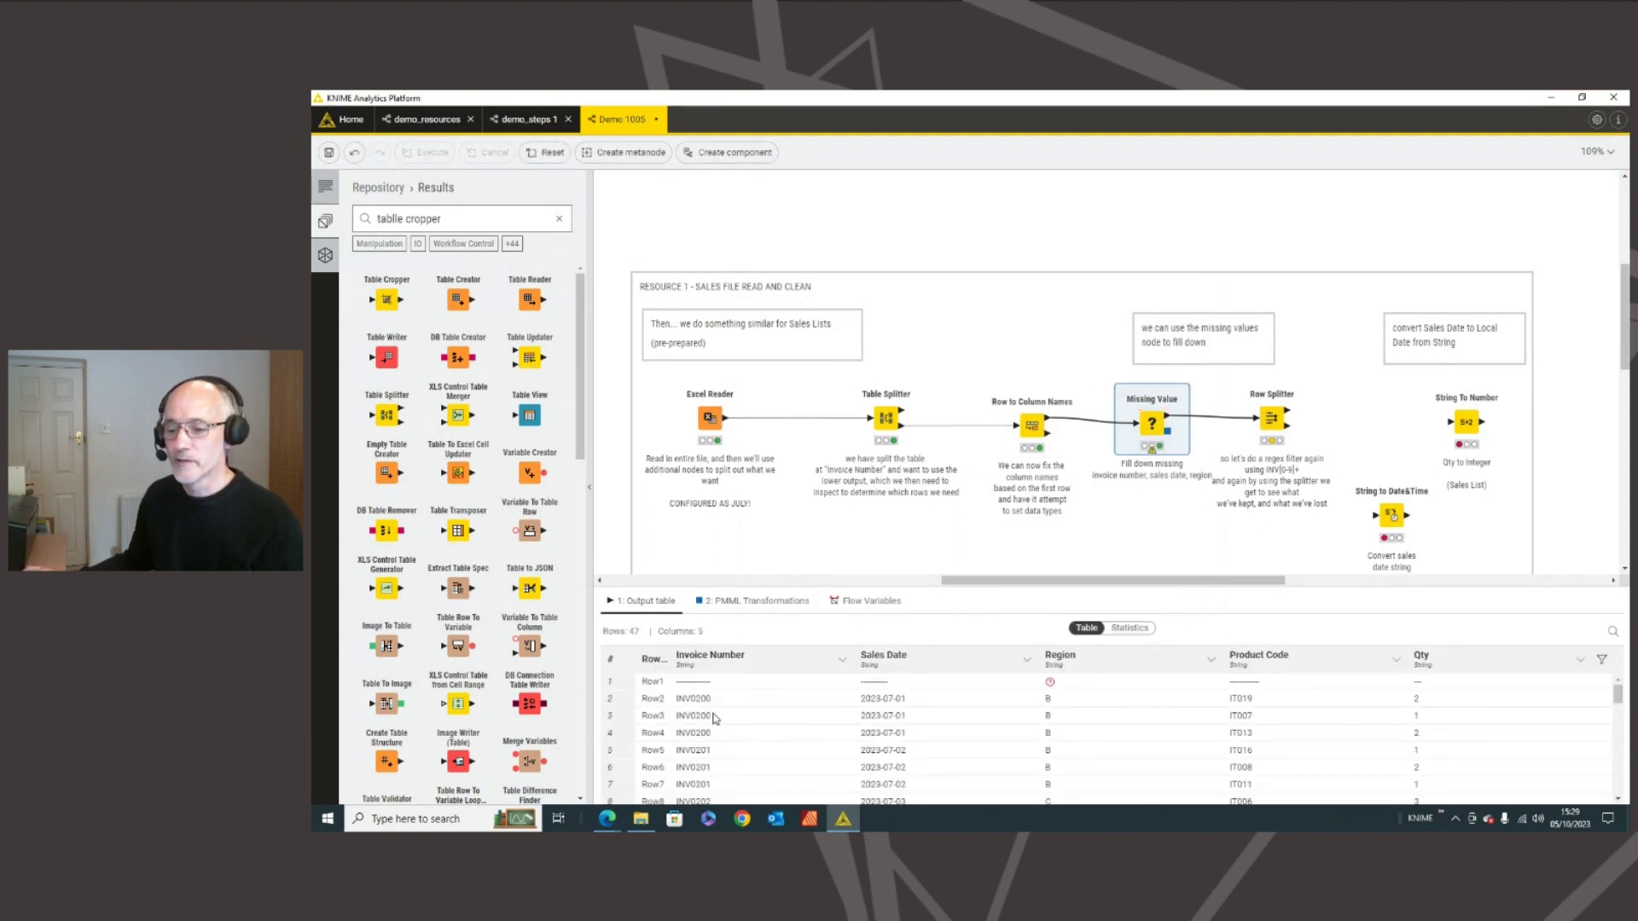
# - Compare the output table of Row to Column Names with that of the Missing Value node
pyautogui.moveTo(895, 597); pyautogui.dragTo(898, 561)
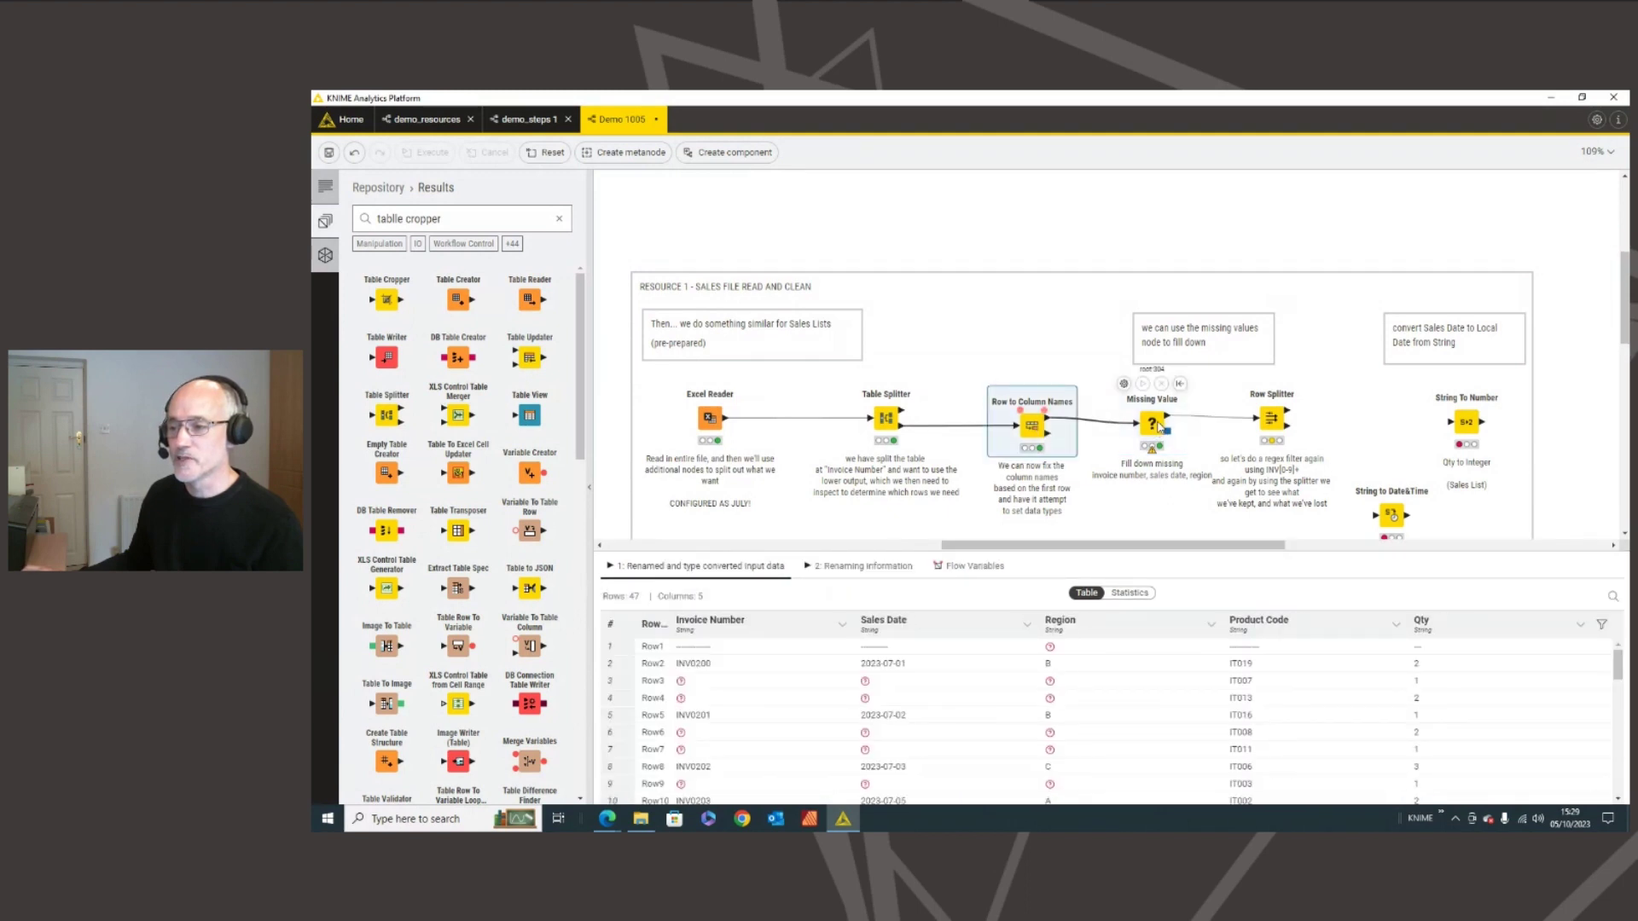
pyautogui.click(1058, 426)
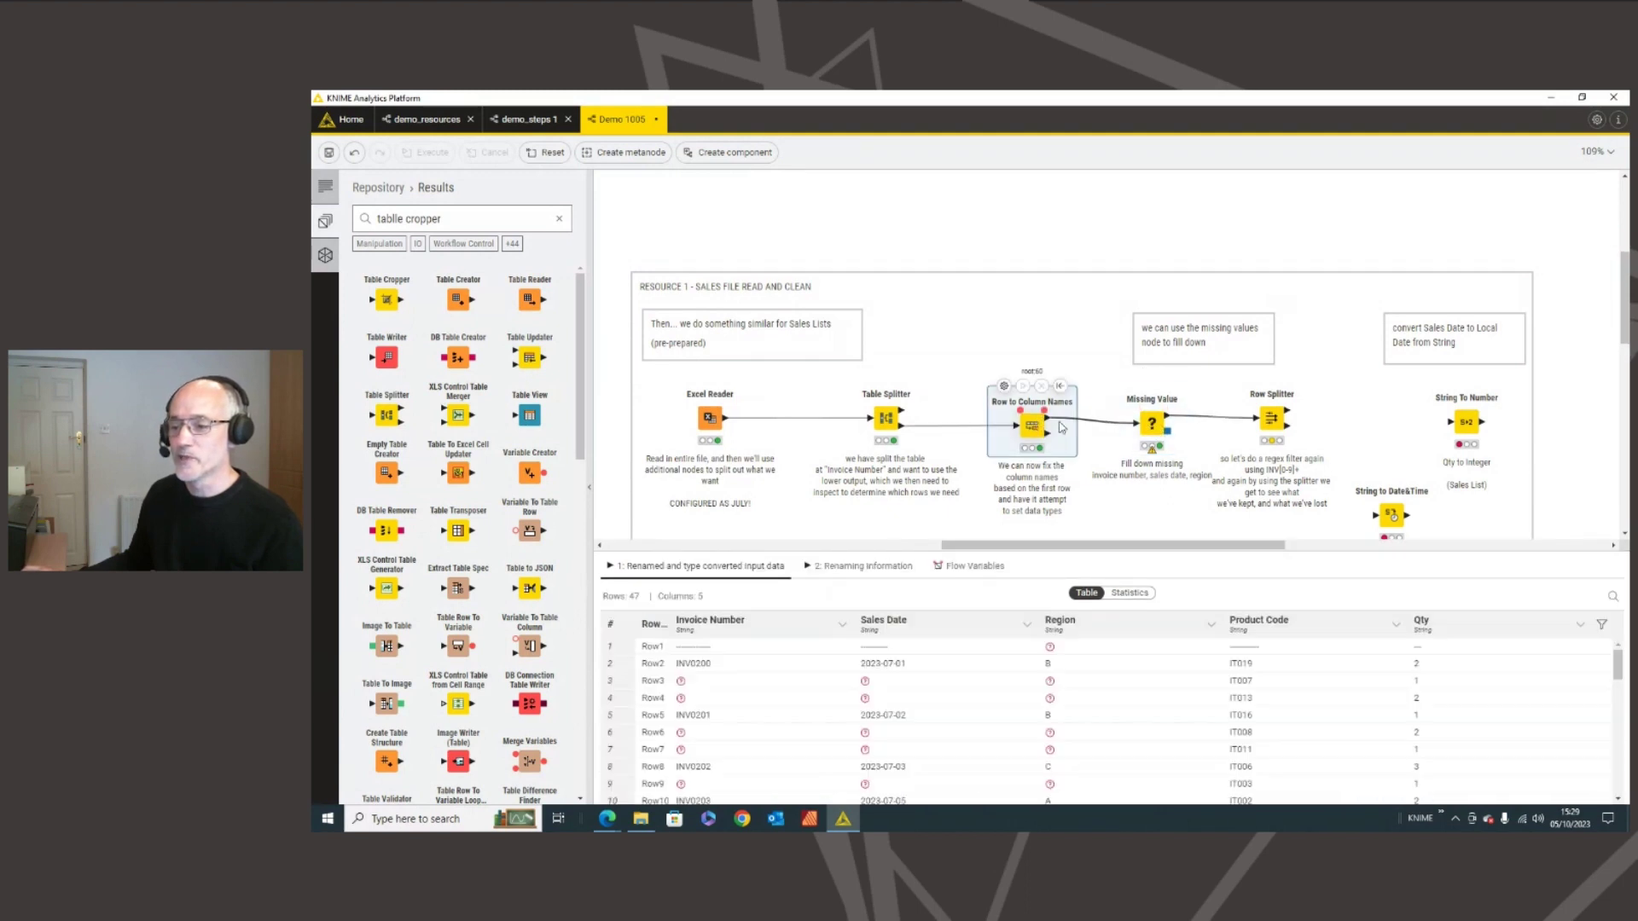
pyautogui.click(1152, 424)
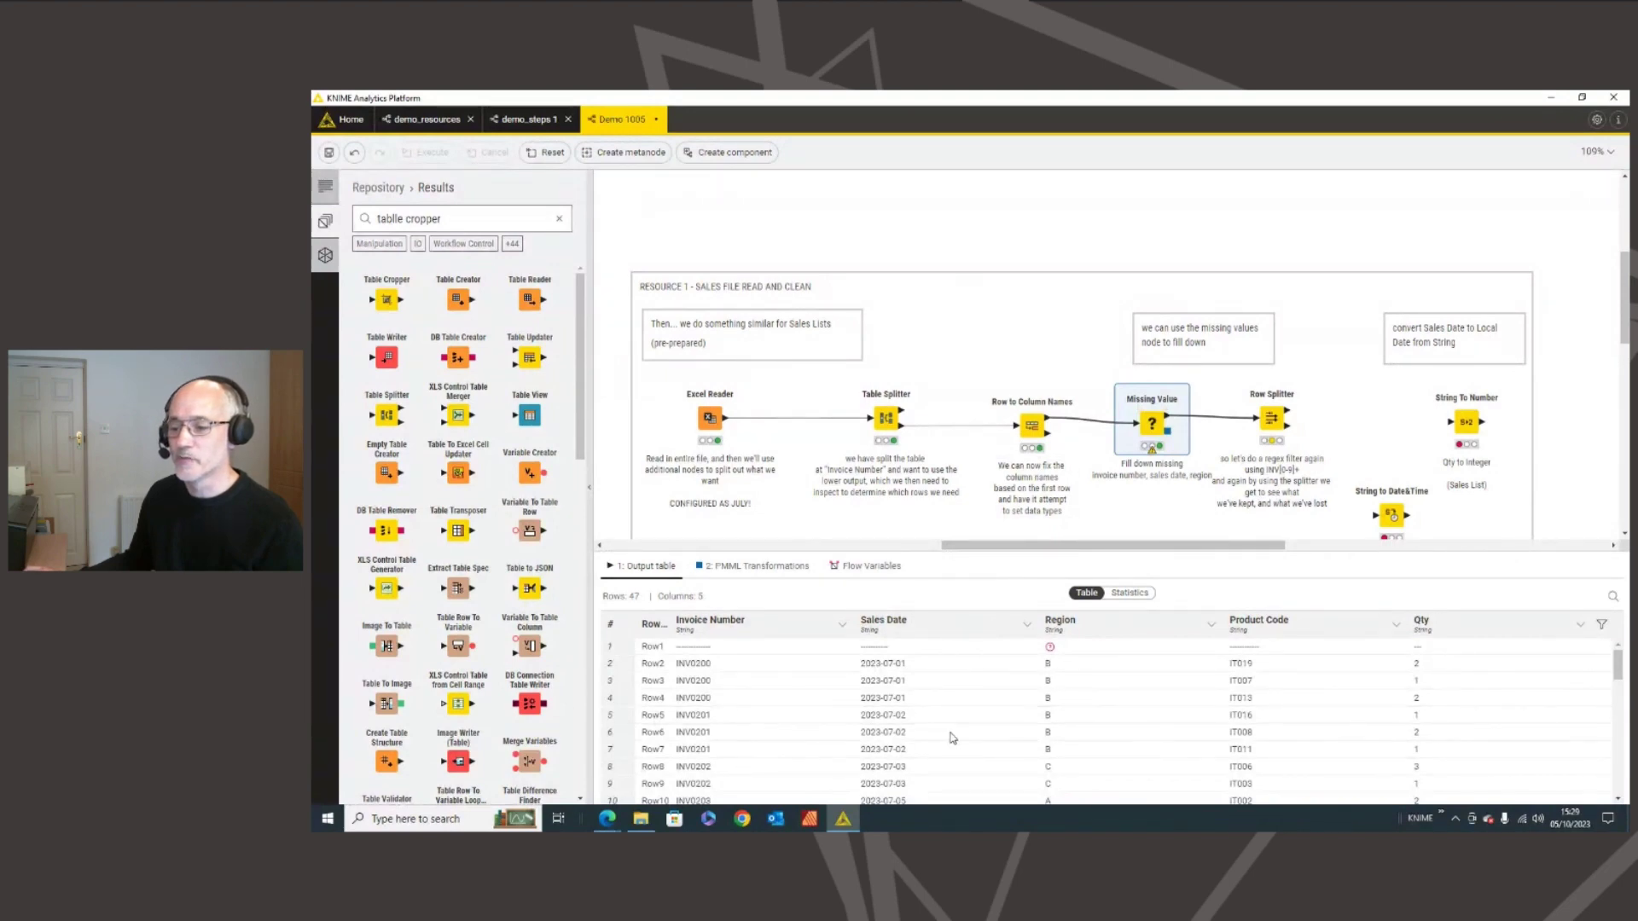
# - Execute the sales block's Row Splitter and review its regular expression pattern matching on the Invoice Number column
pyautogui.click(1271, 420)
pyautogui.click(1263, 378)
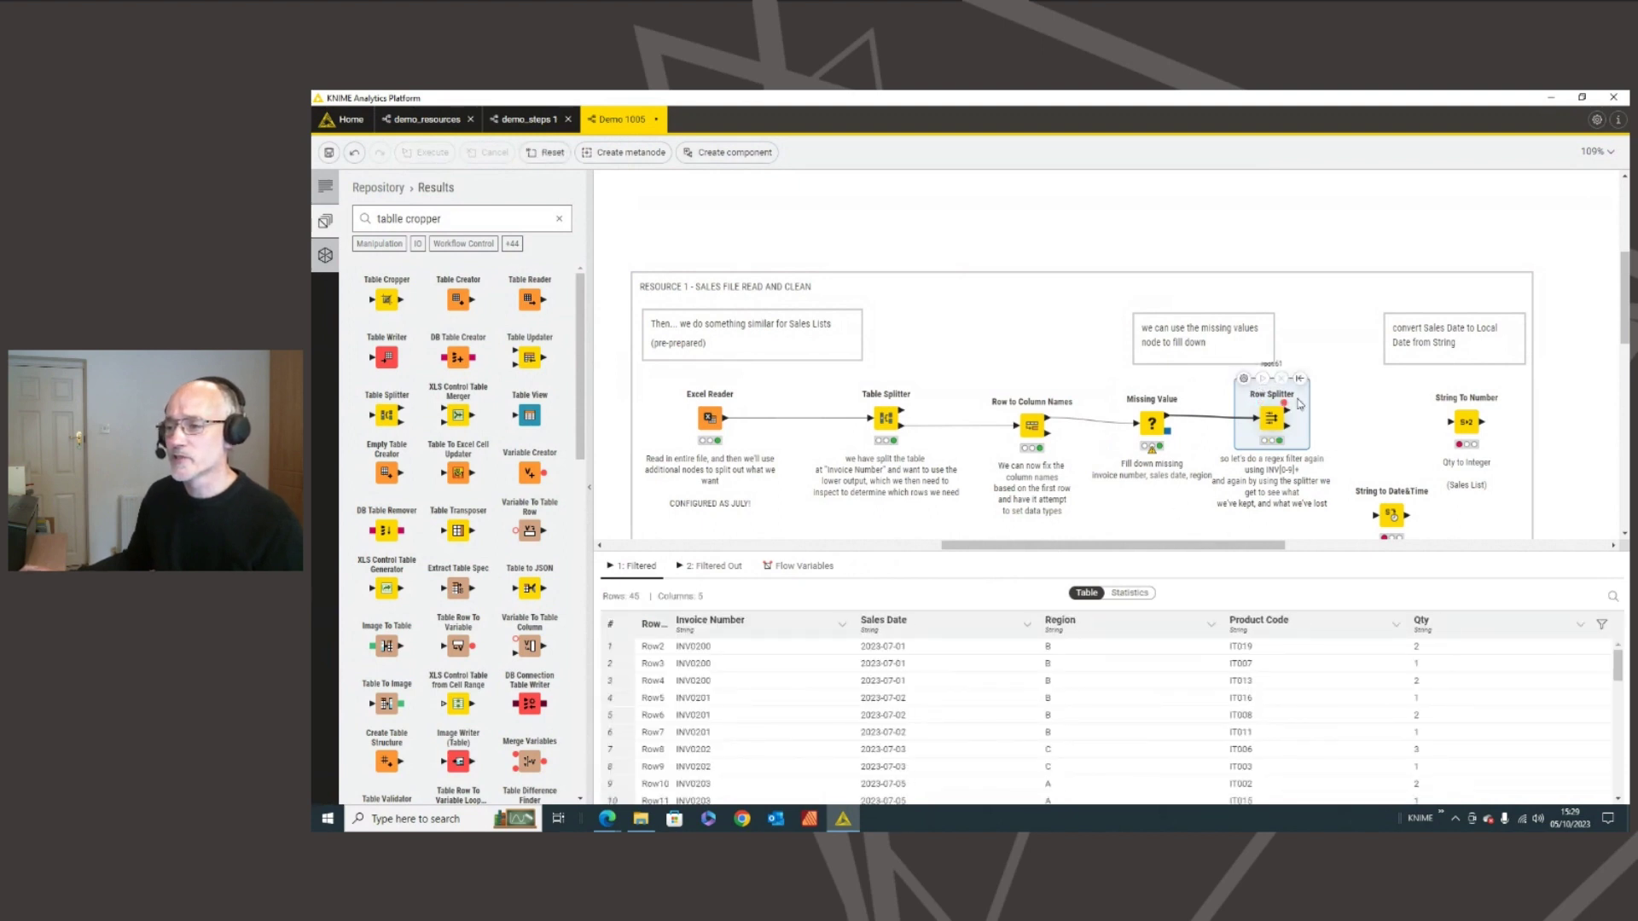
pyautogui.doubleClick(1272, 420)
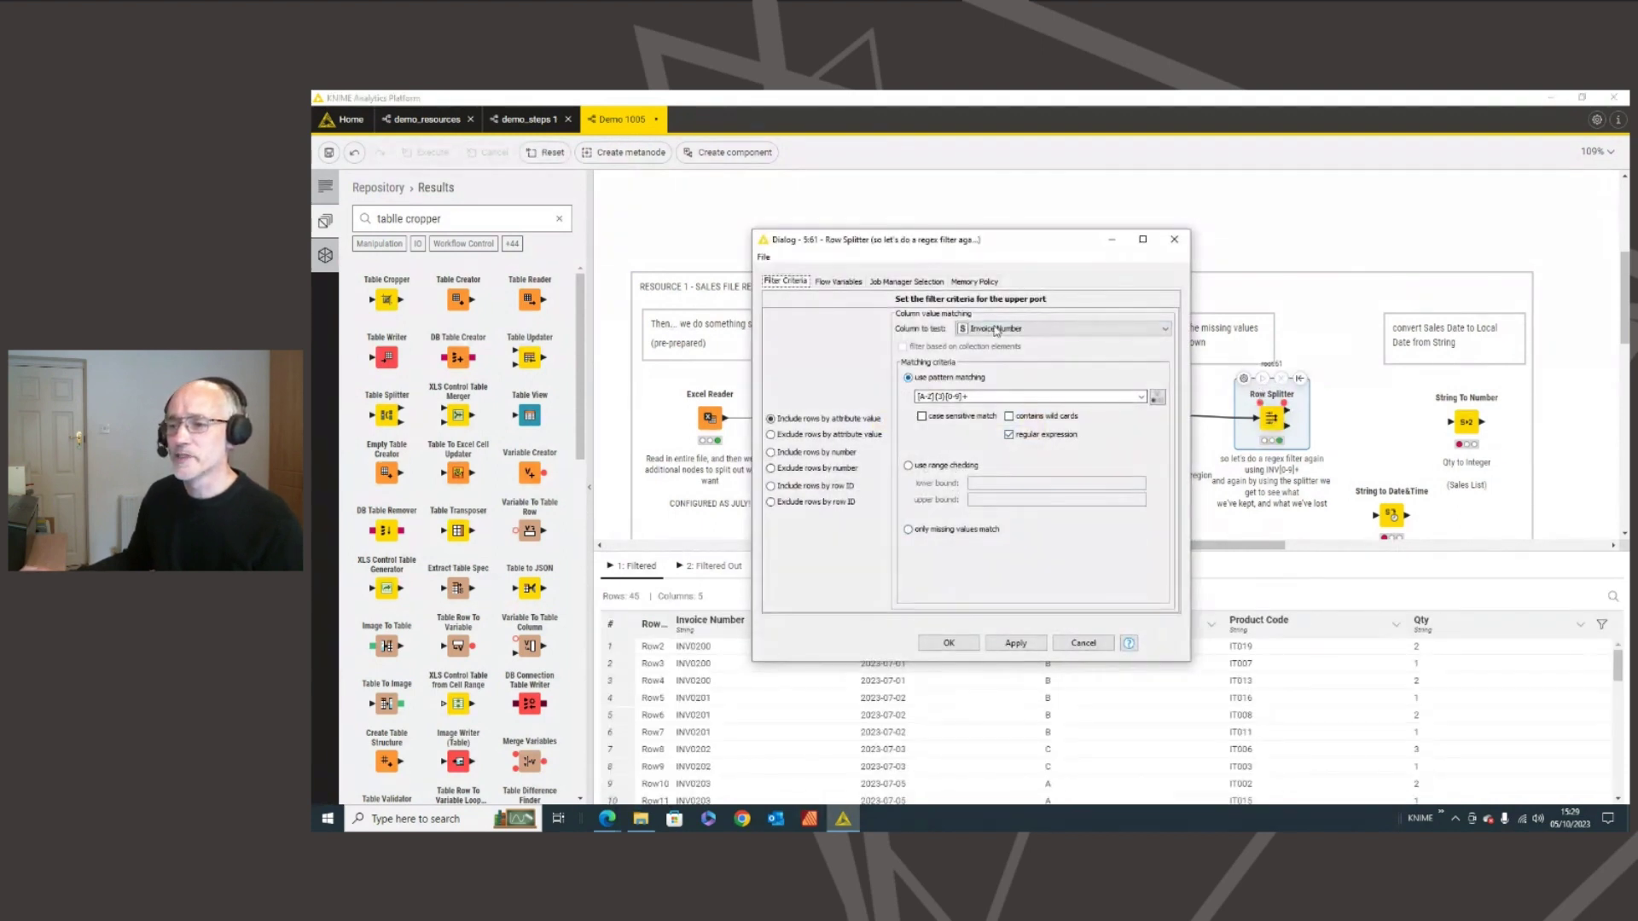
pyautogui.click(918, 399)
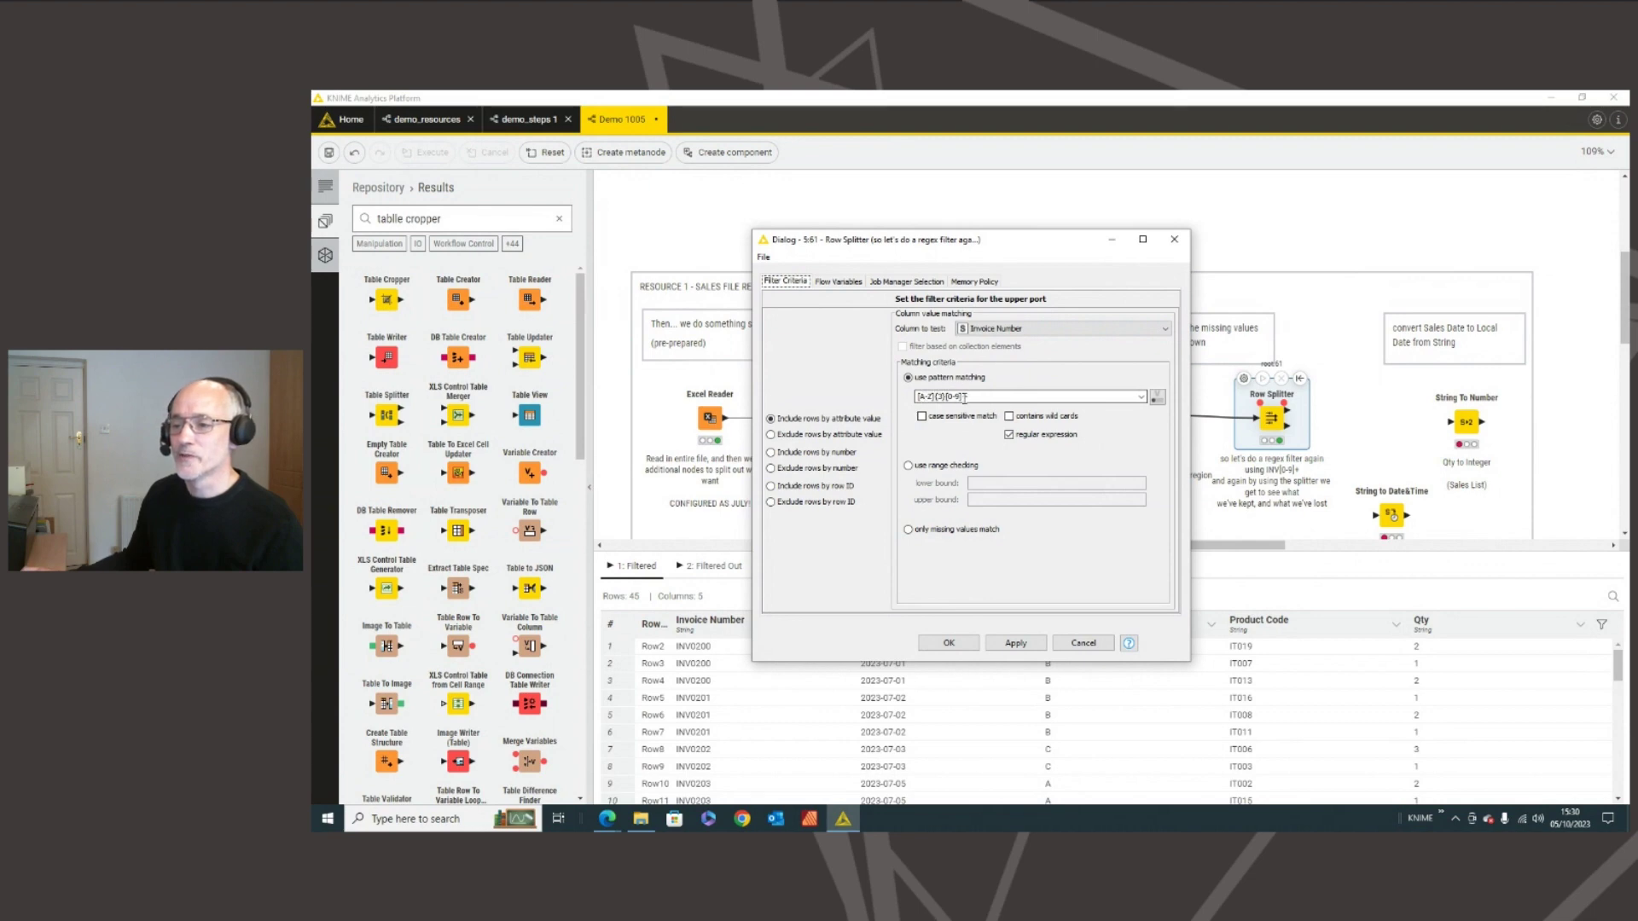
pyautogui.click(954, 646)
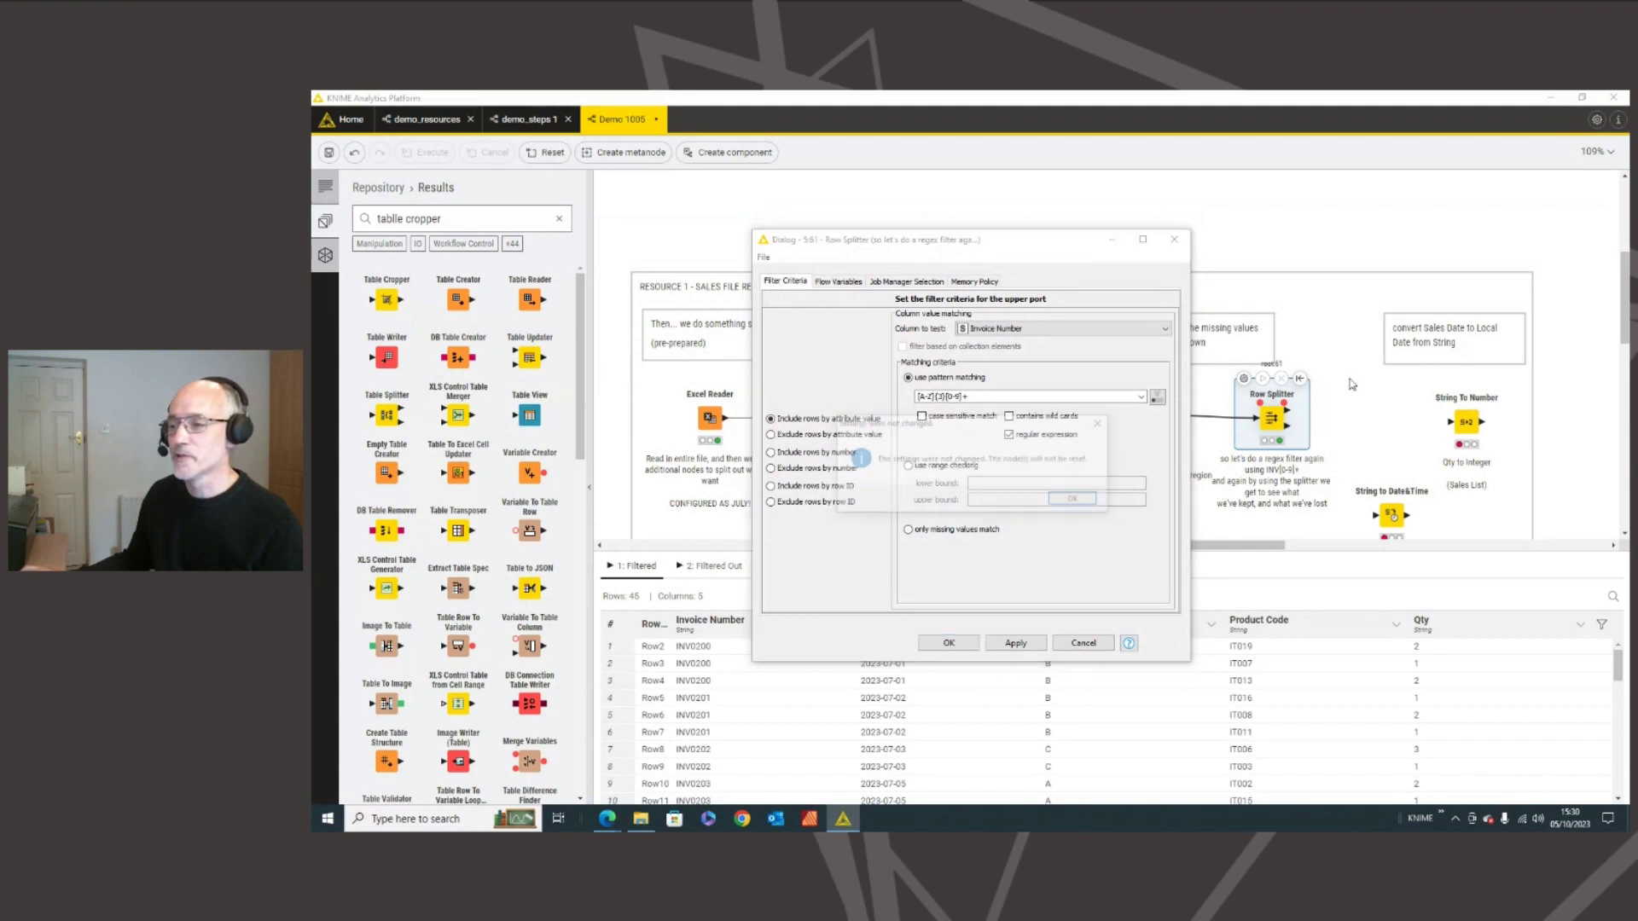
pyautogui.click(1102, 503)
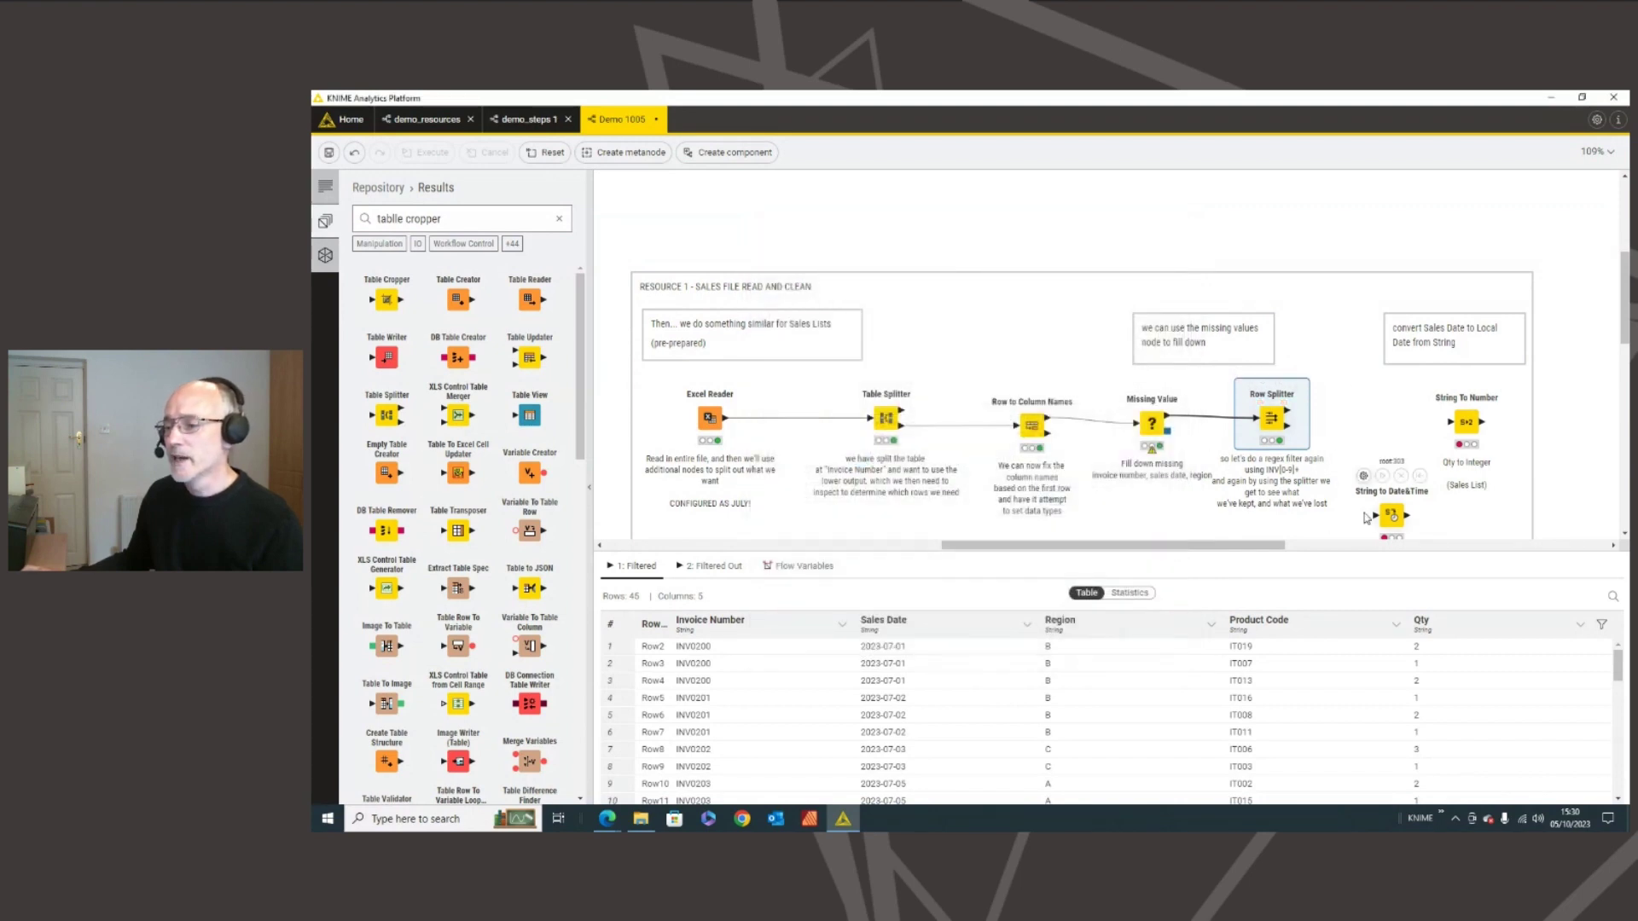
pyautogui.click(883, 621)
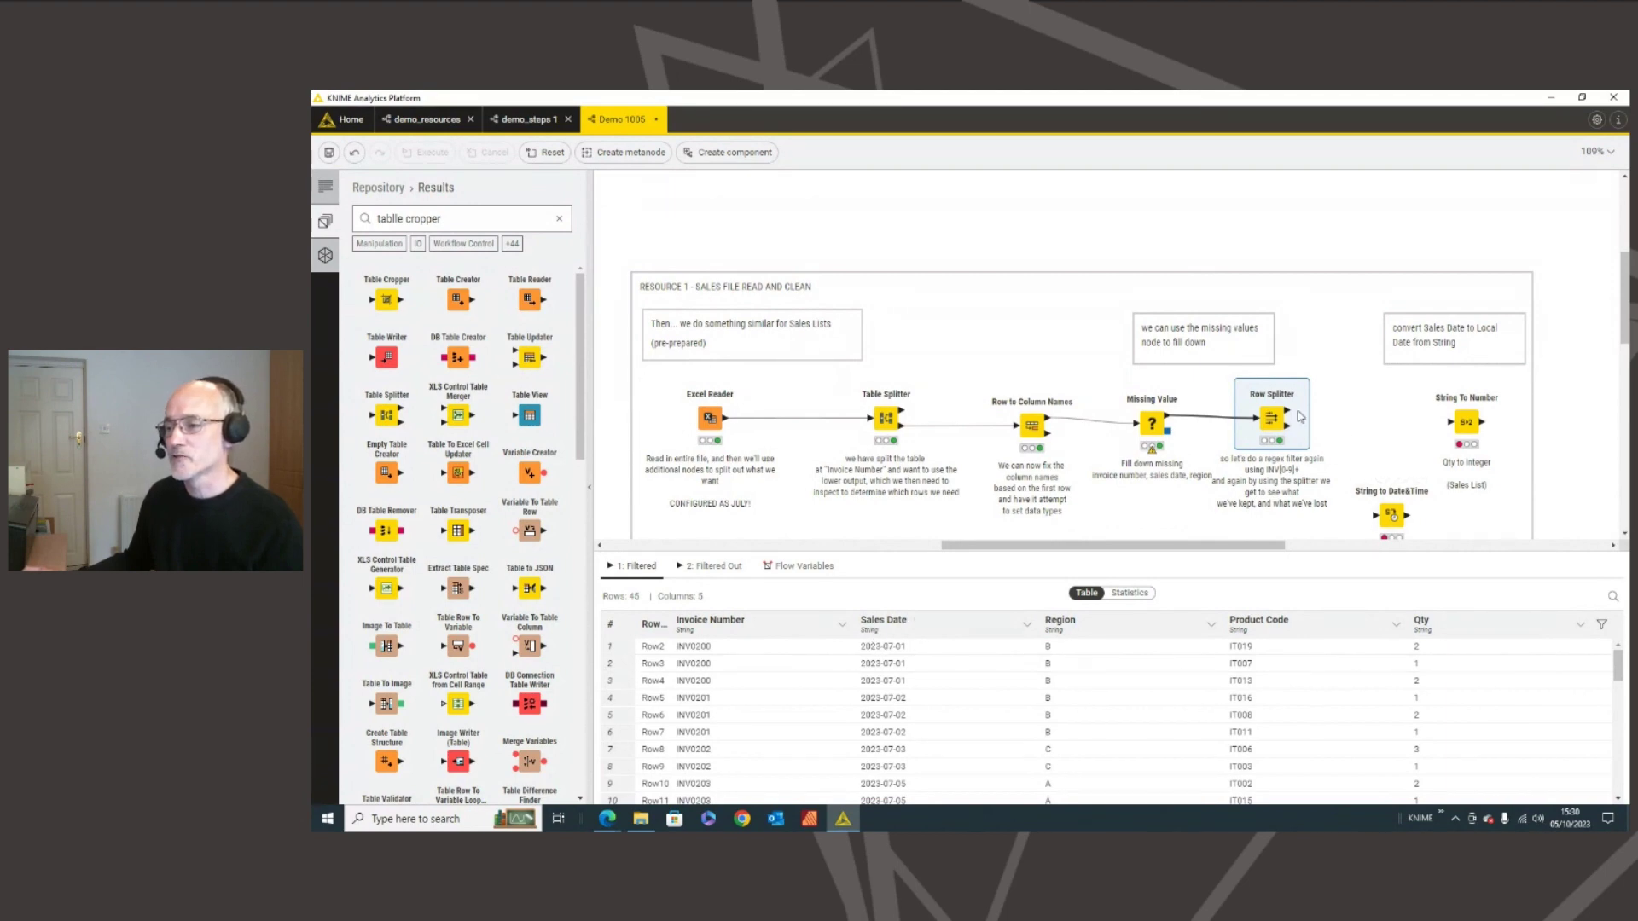
# - Connect the Row Splitter's filtered output to String to Date&Time and include only the Sales Date column for conversion
pyautogui.moveTo(1287, 414); pyautogui.dragTo(1382, 418)
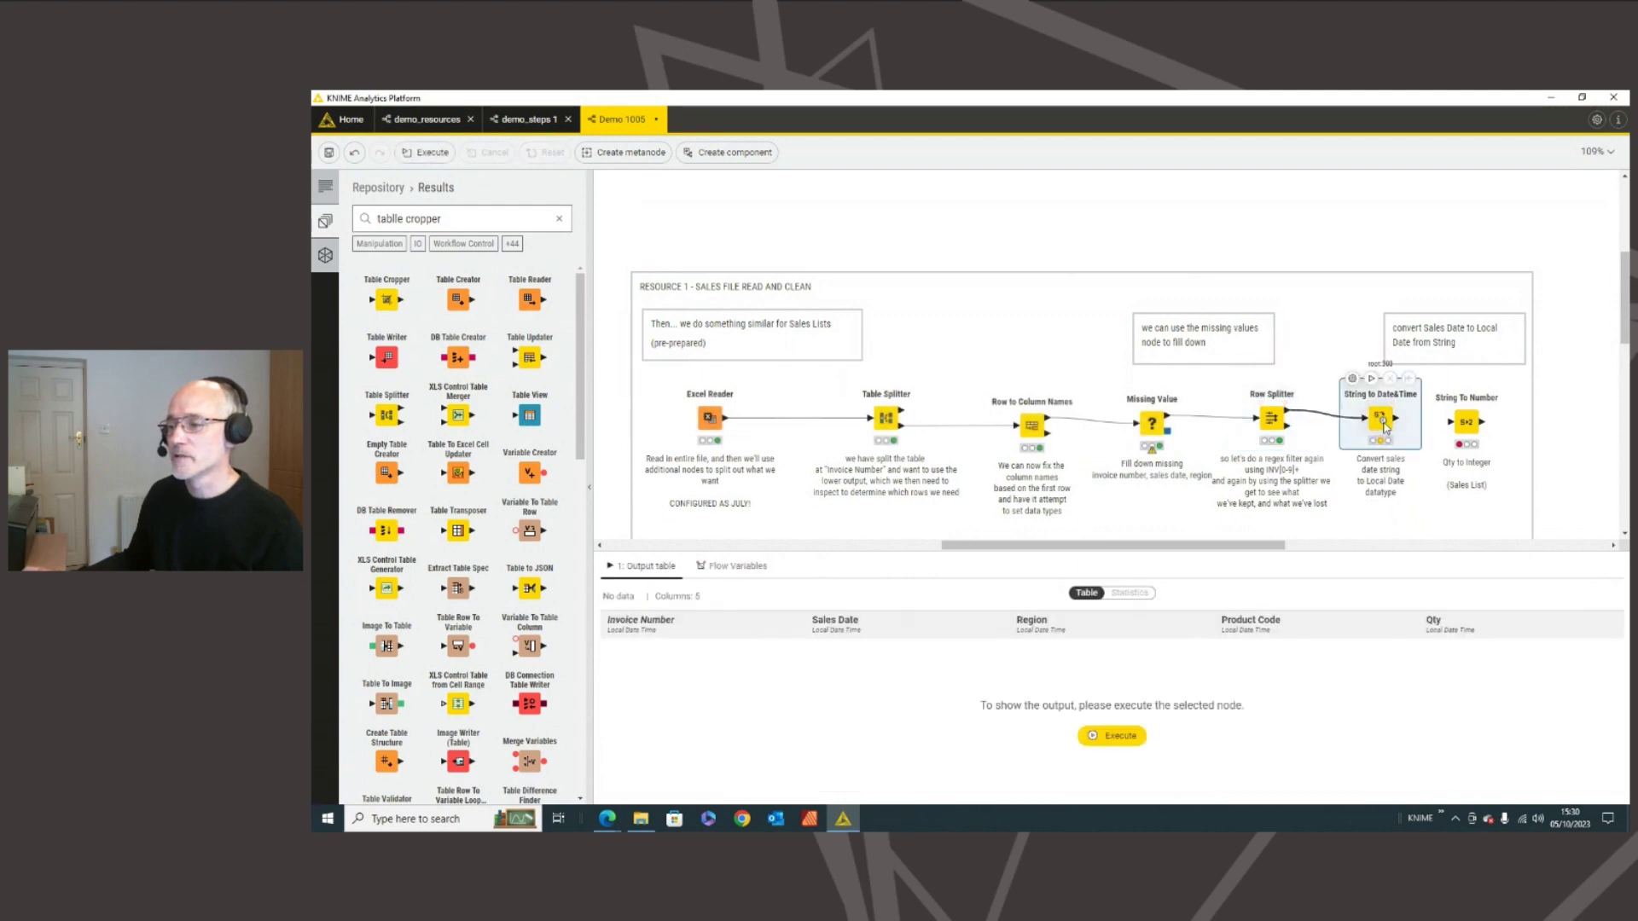
pyautogui.click(1353, 379)
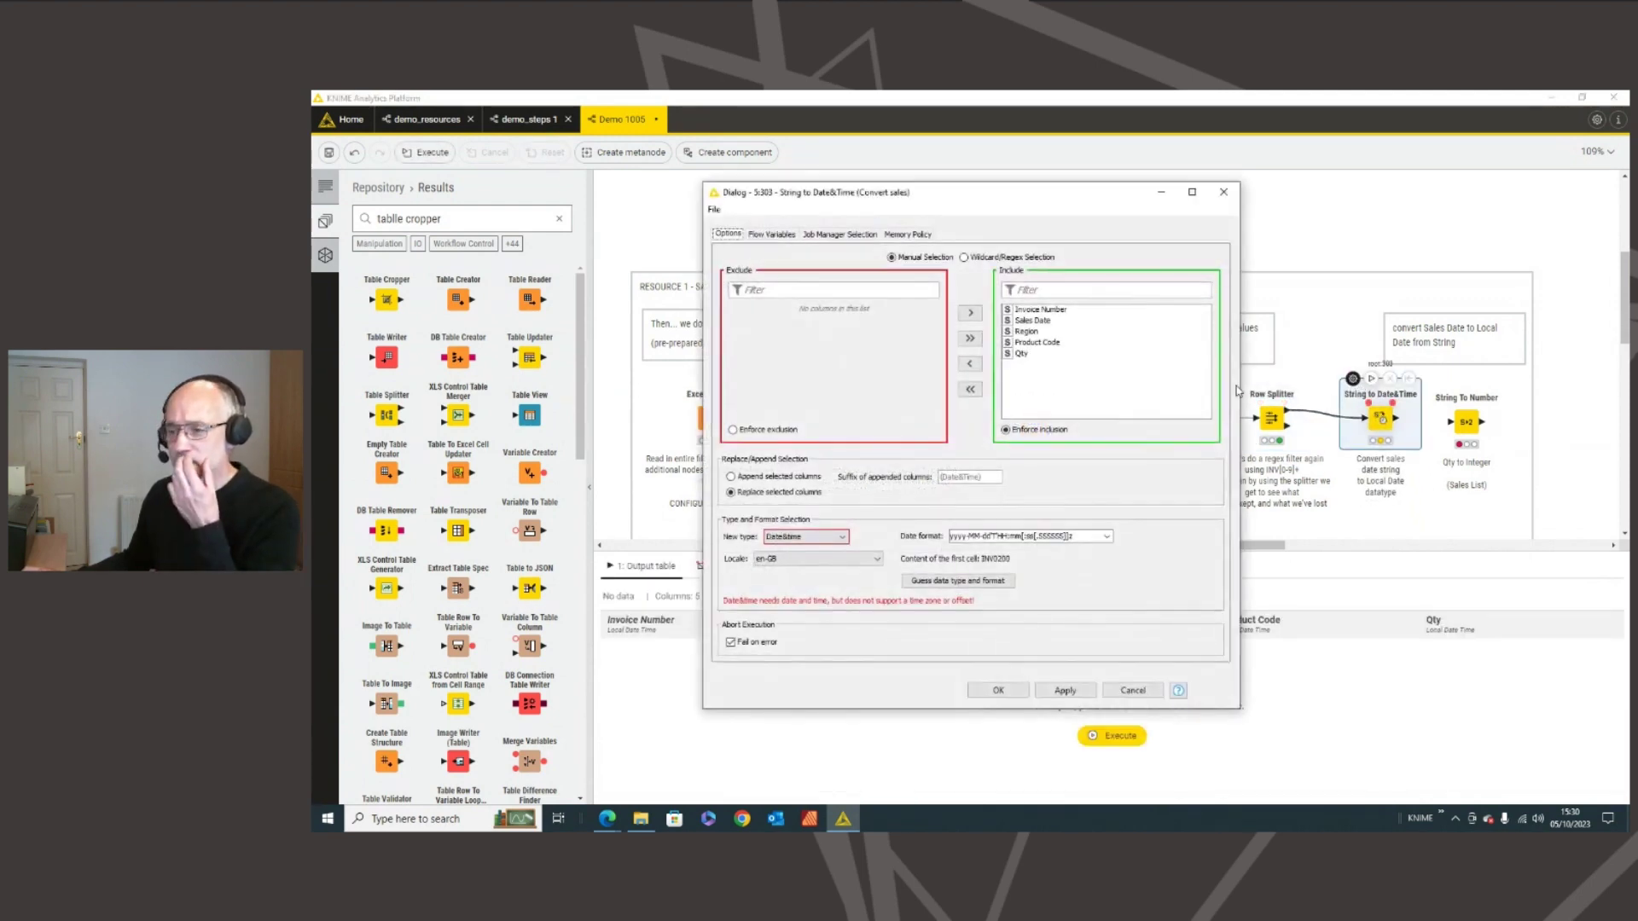
pyautogui.click(971, 391)
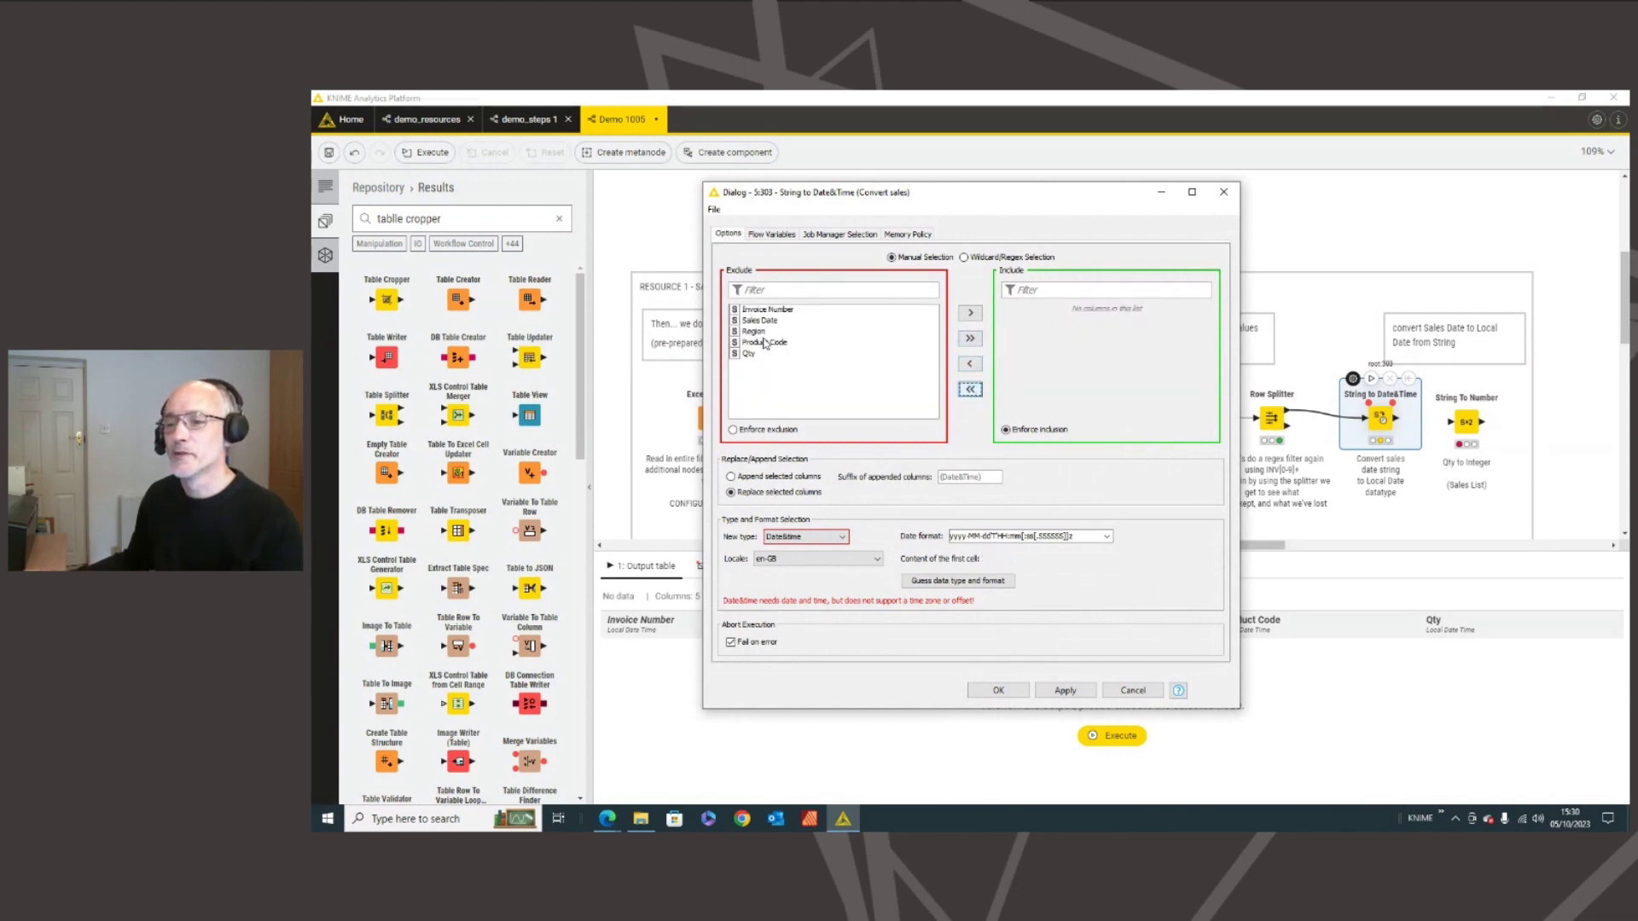
pyautogui.click(760, 321)
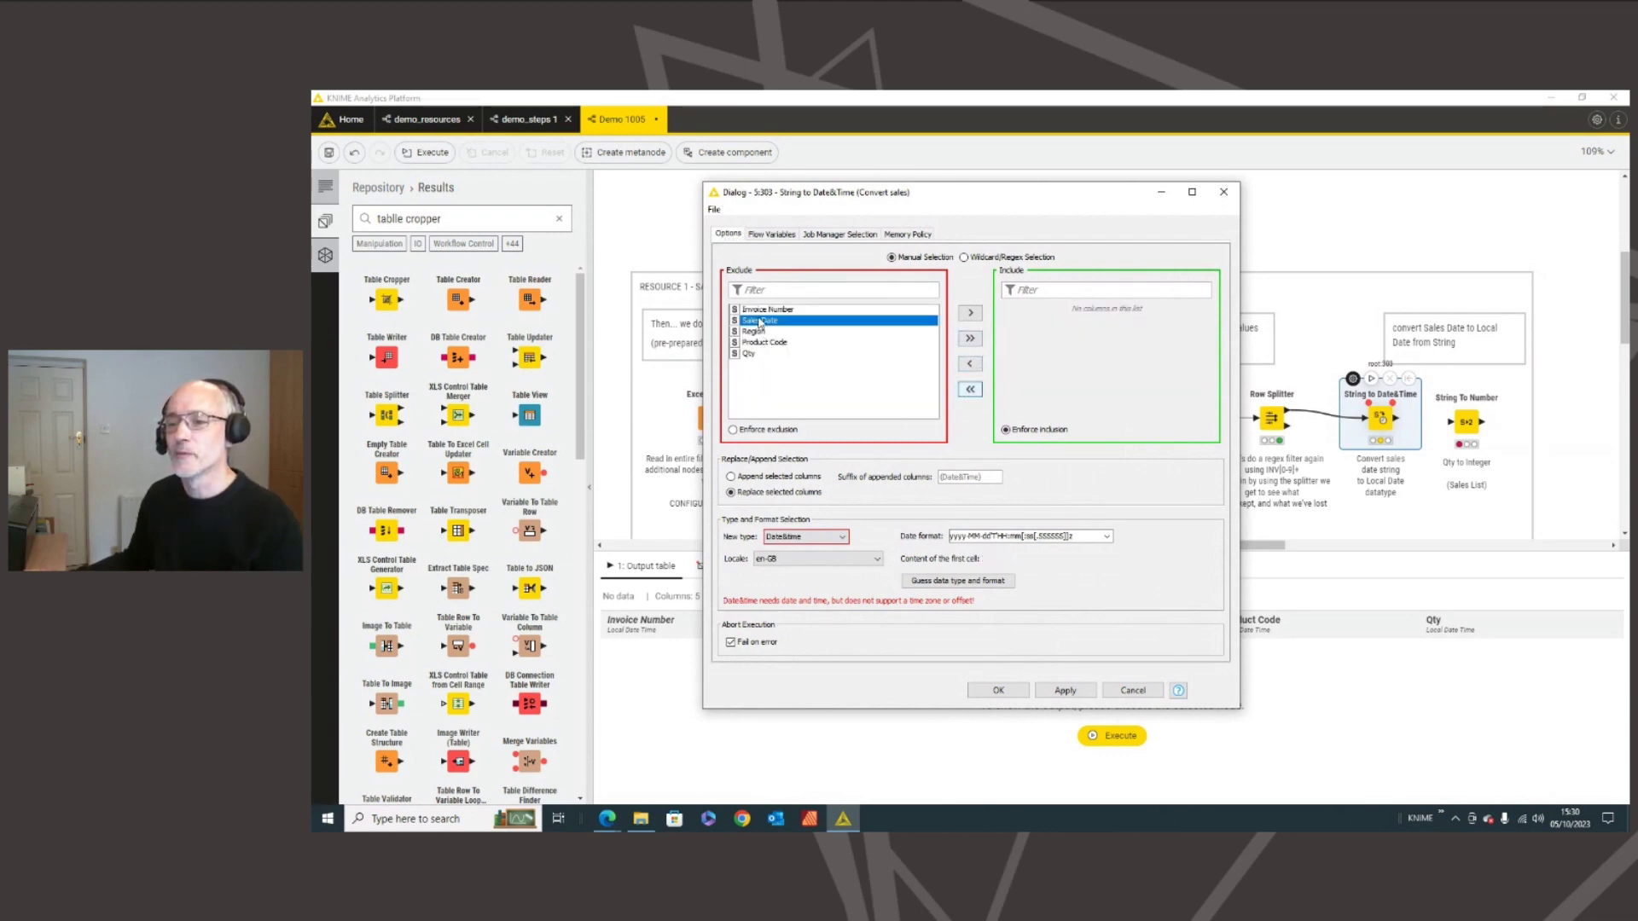
pyautogui.click(970, 314)
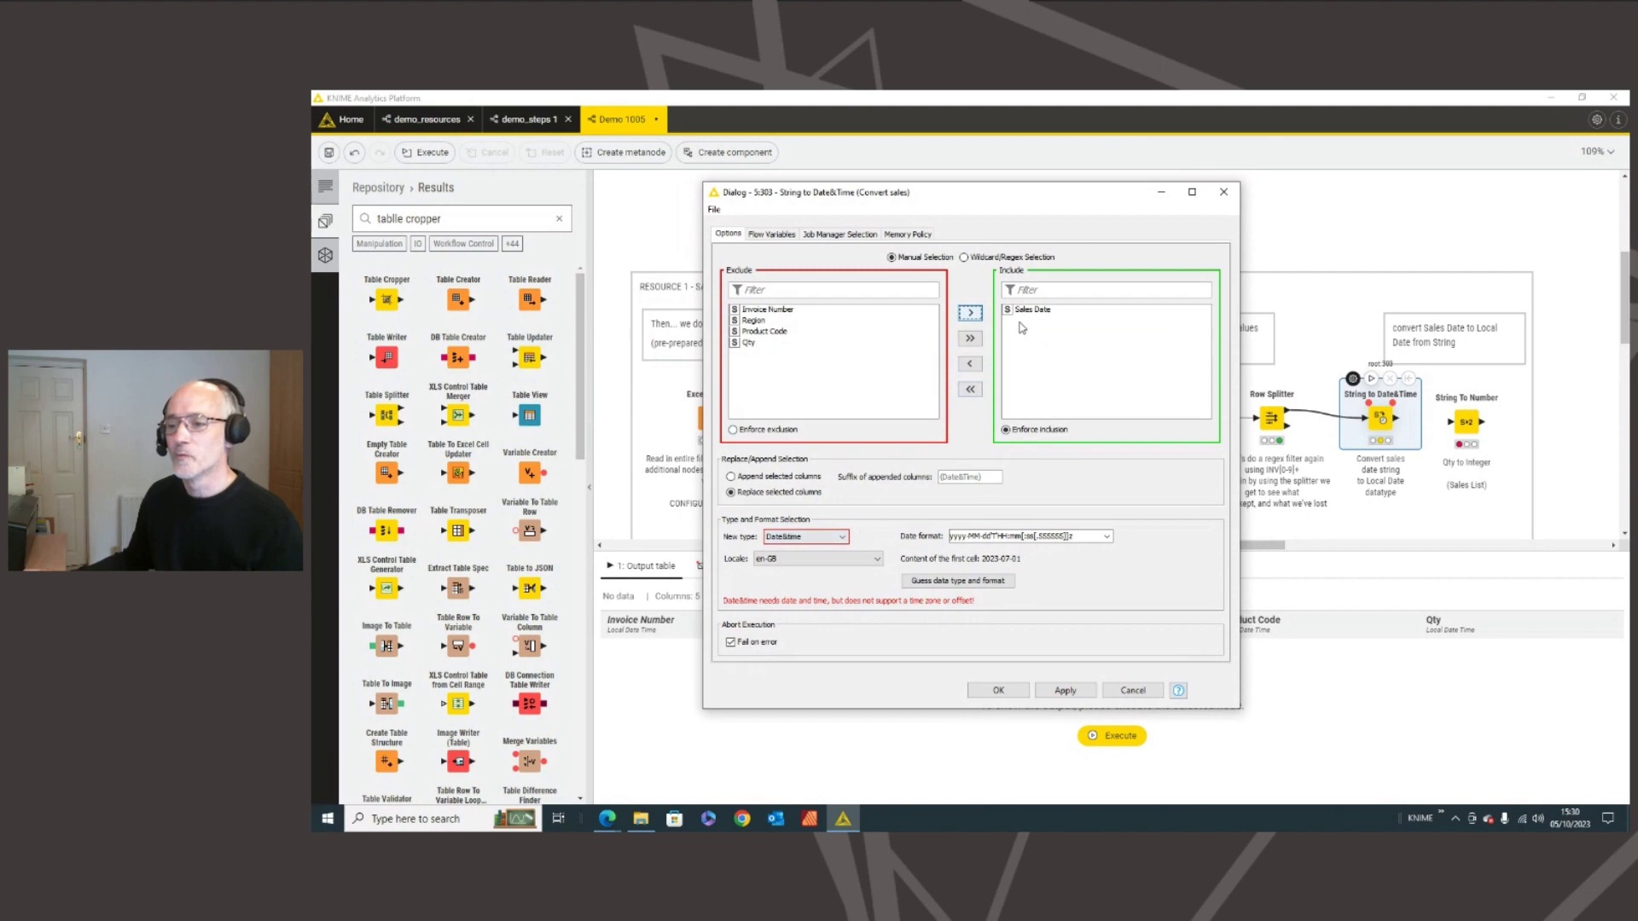
# - Set the new type for Sales Date to Date, guess its format, and change the date format to yyyy-M-d
pyautogui.click(829, 537)
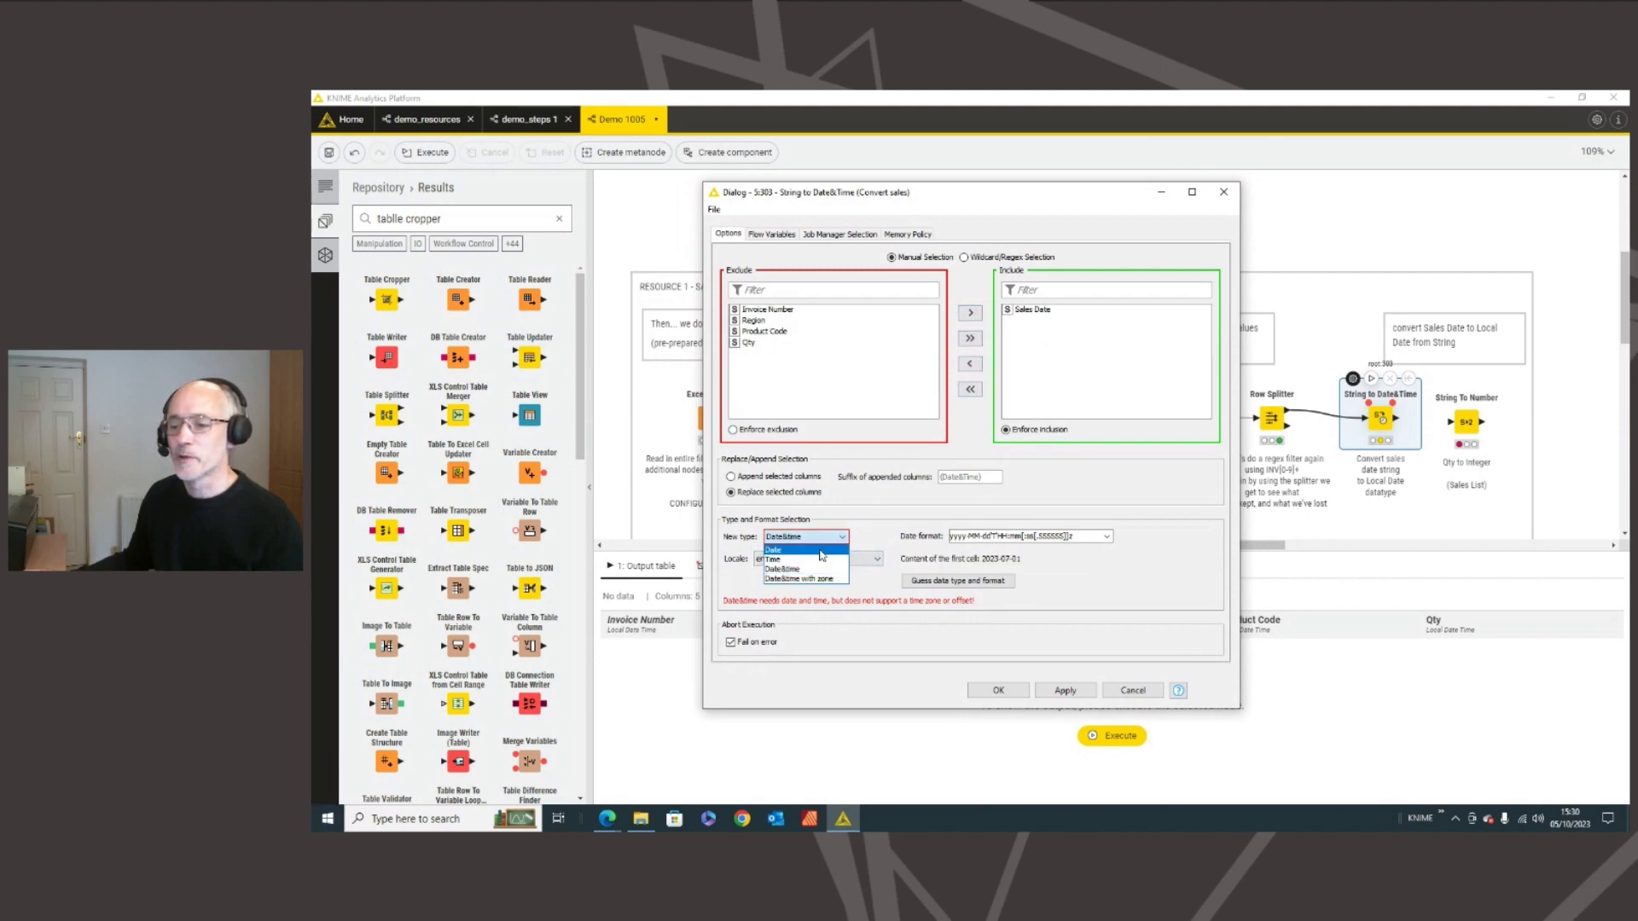
pyautogui.click(821, 551)
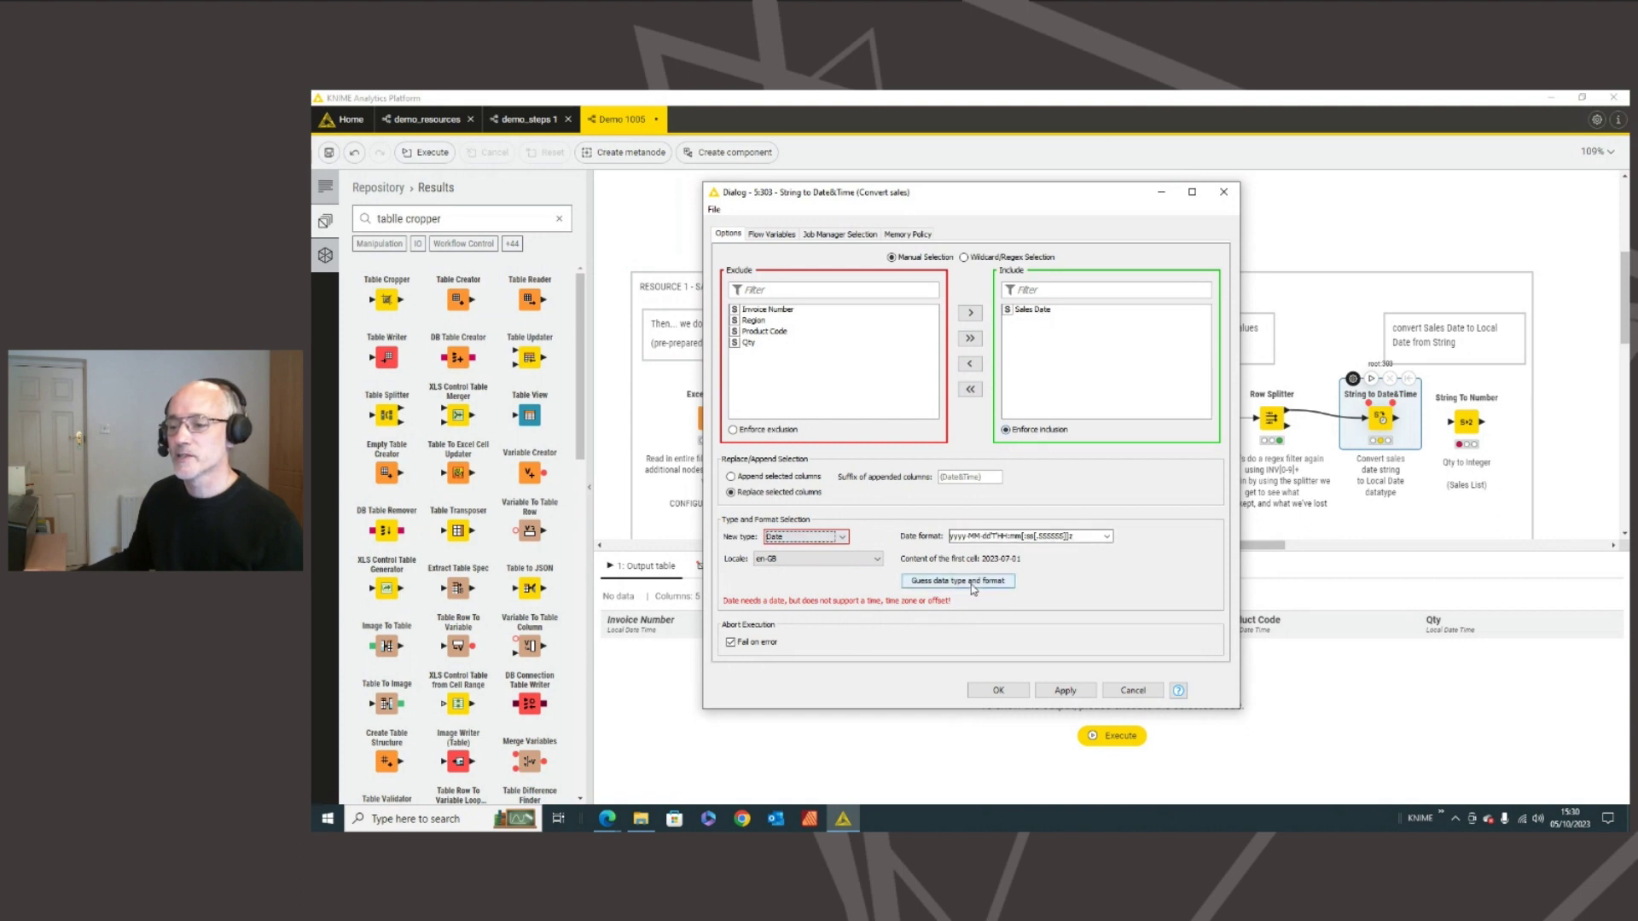
pyautogui.click(957, 583)
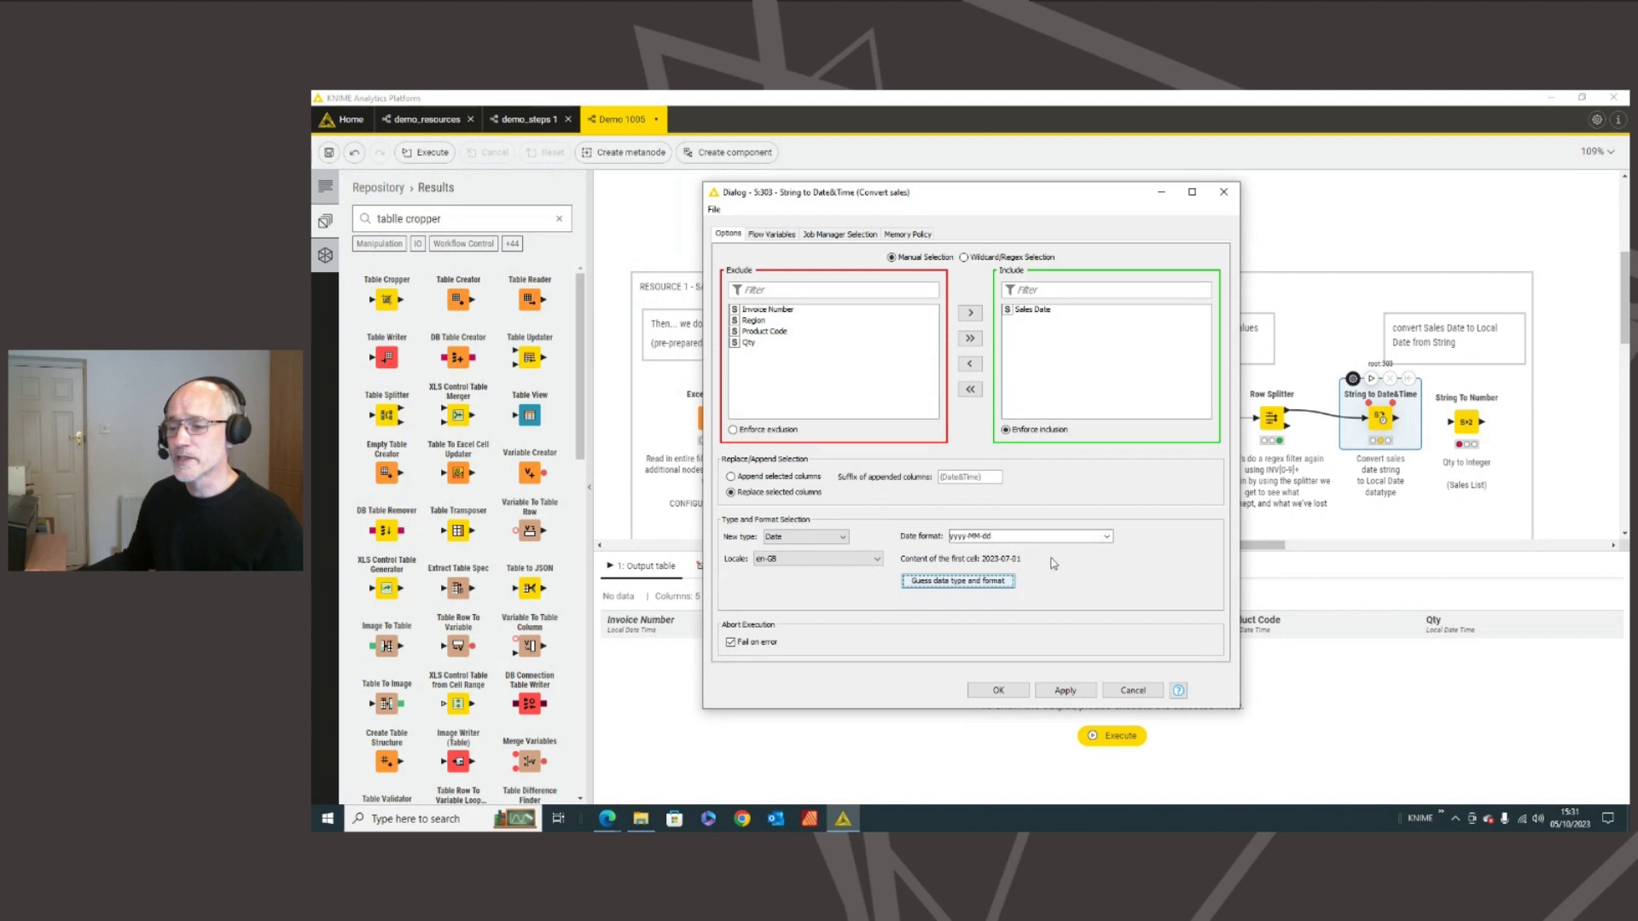
pyautogui.click(1107, 537)
pyautogui.moveTo(1108, 570)
pyautogui.mouseDown()
pyautogui.moveTo(1114, 600)
pyautogui.moveTo(1119, 560)
pyautogui.mouseUp()
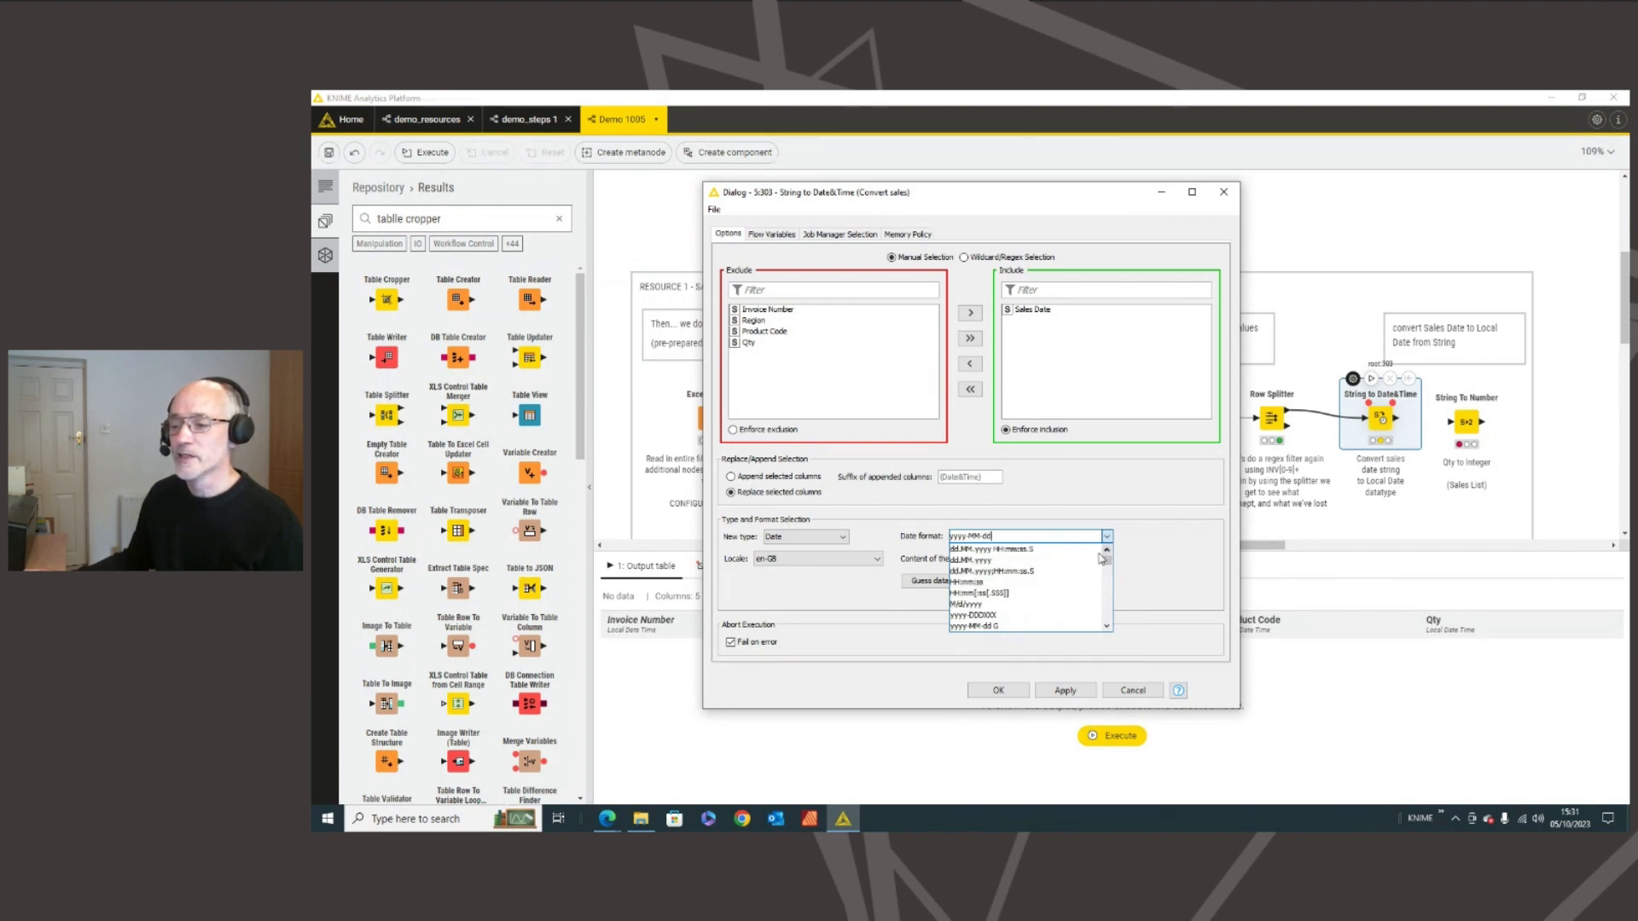
pyautogui.click(1165, 556)
pyautogui.moveTo(1006, 536); pyautogui.dragTo(965, 535)
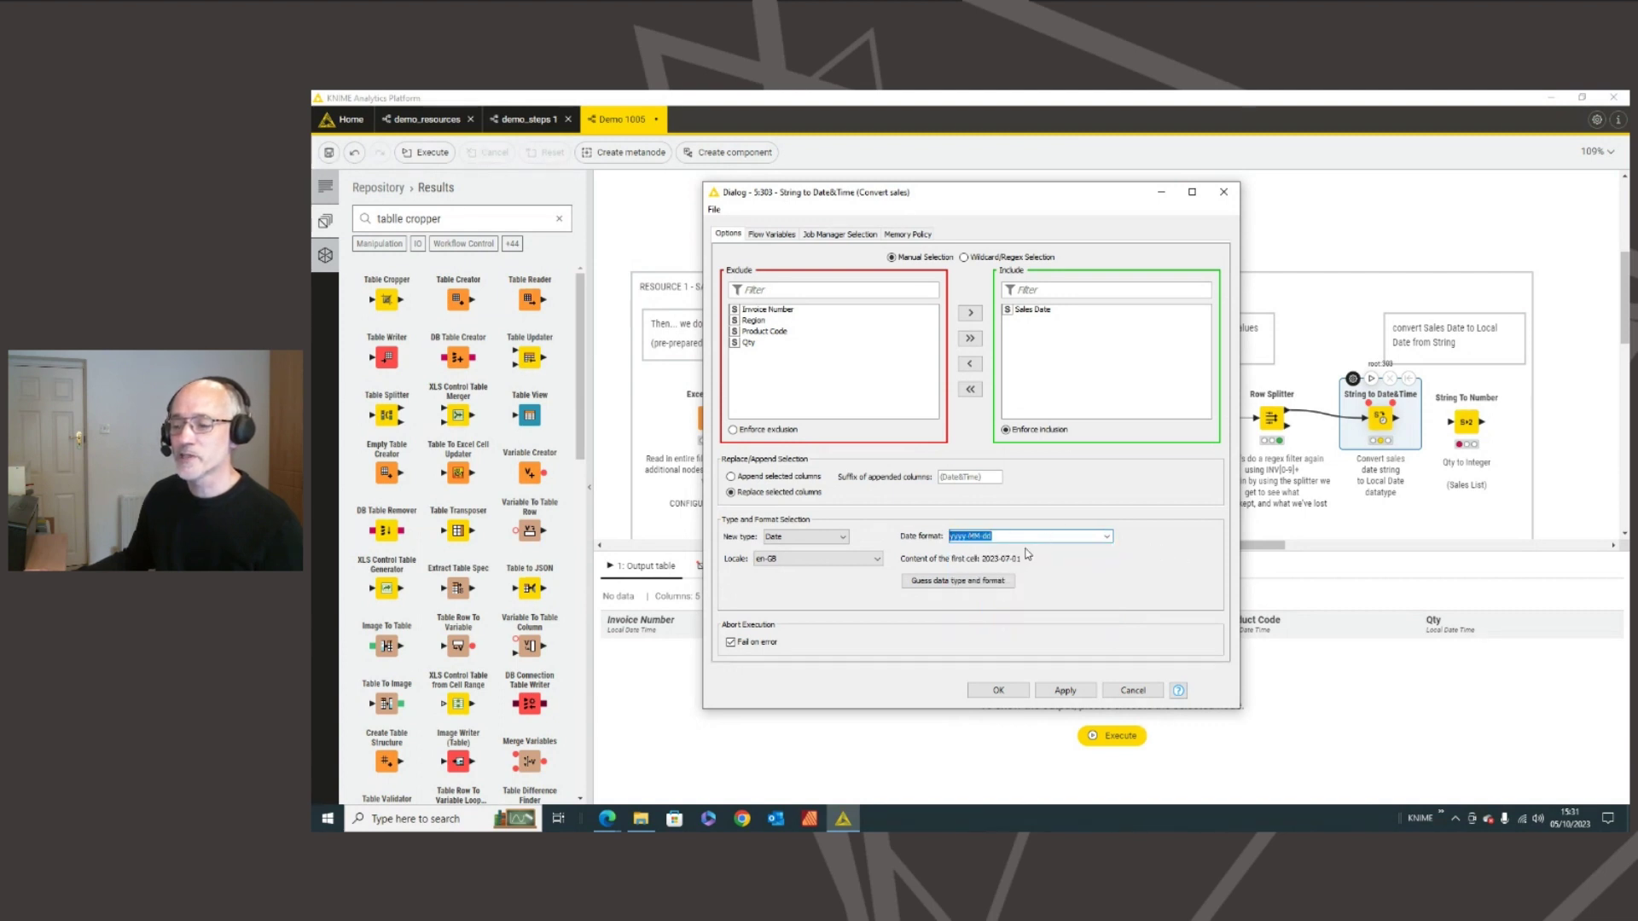
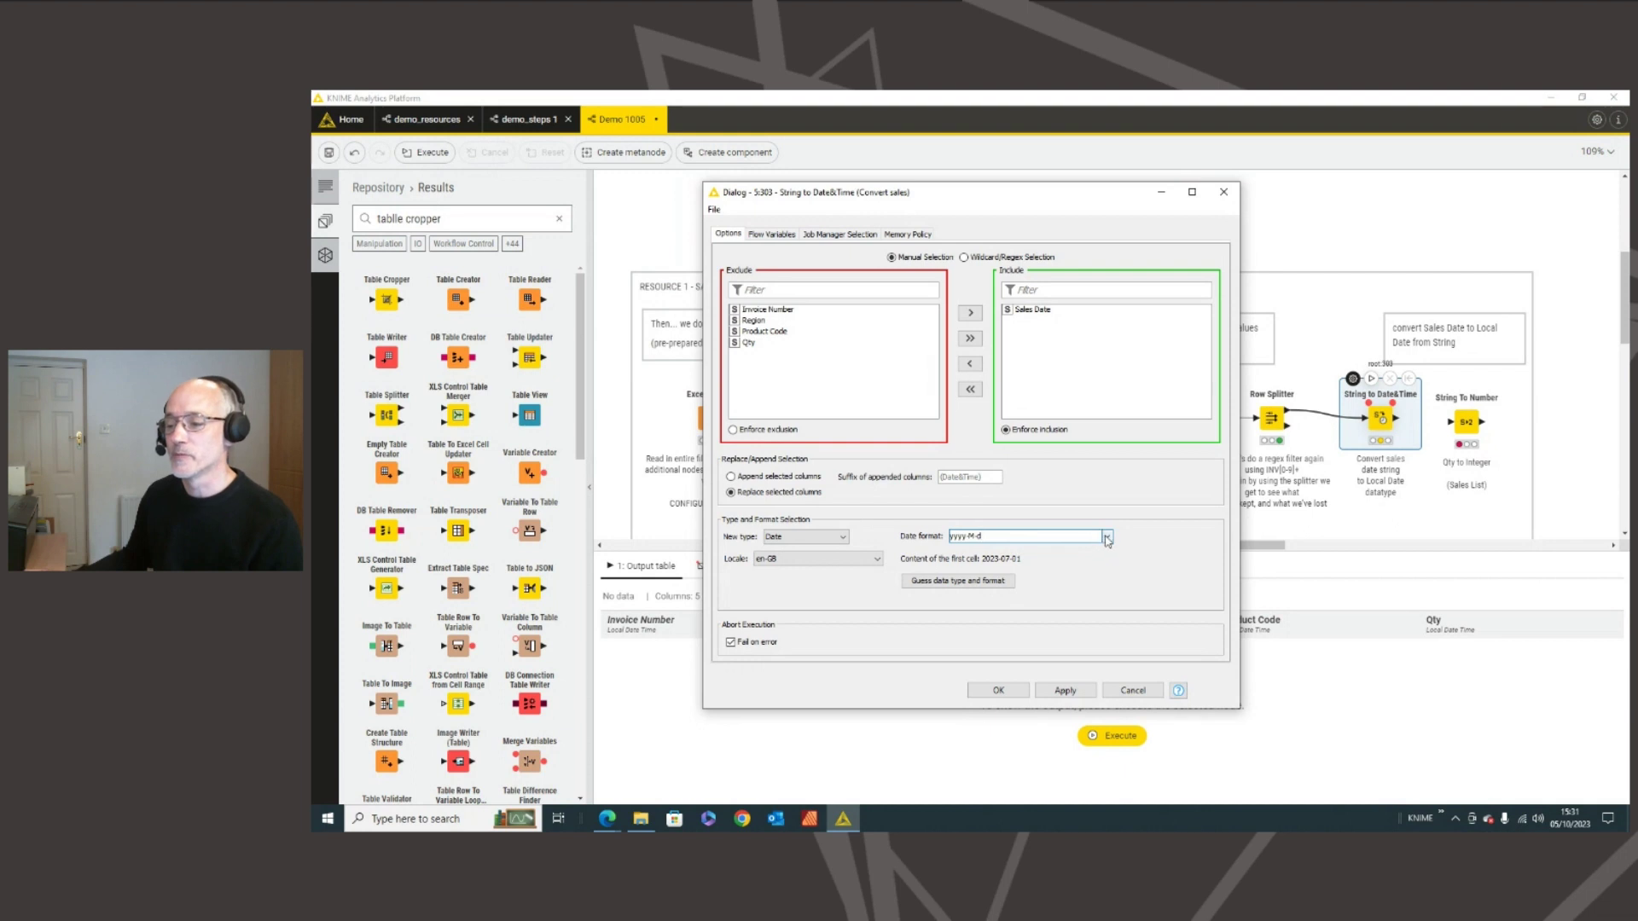
# - Look up the date format placeholders in the String to Date&Time node description
pyautogui.click(1179, 691)
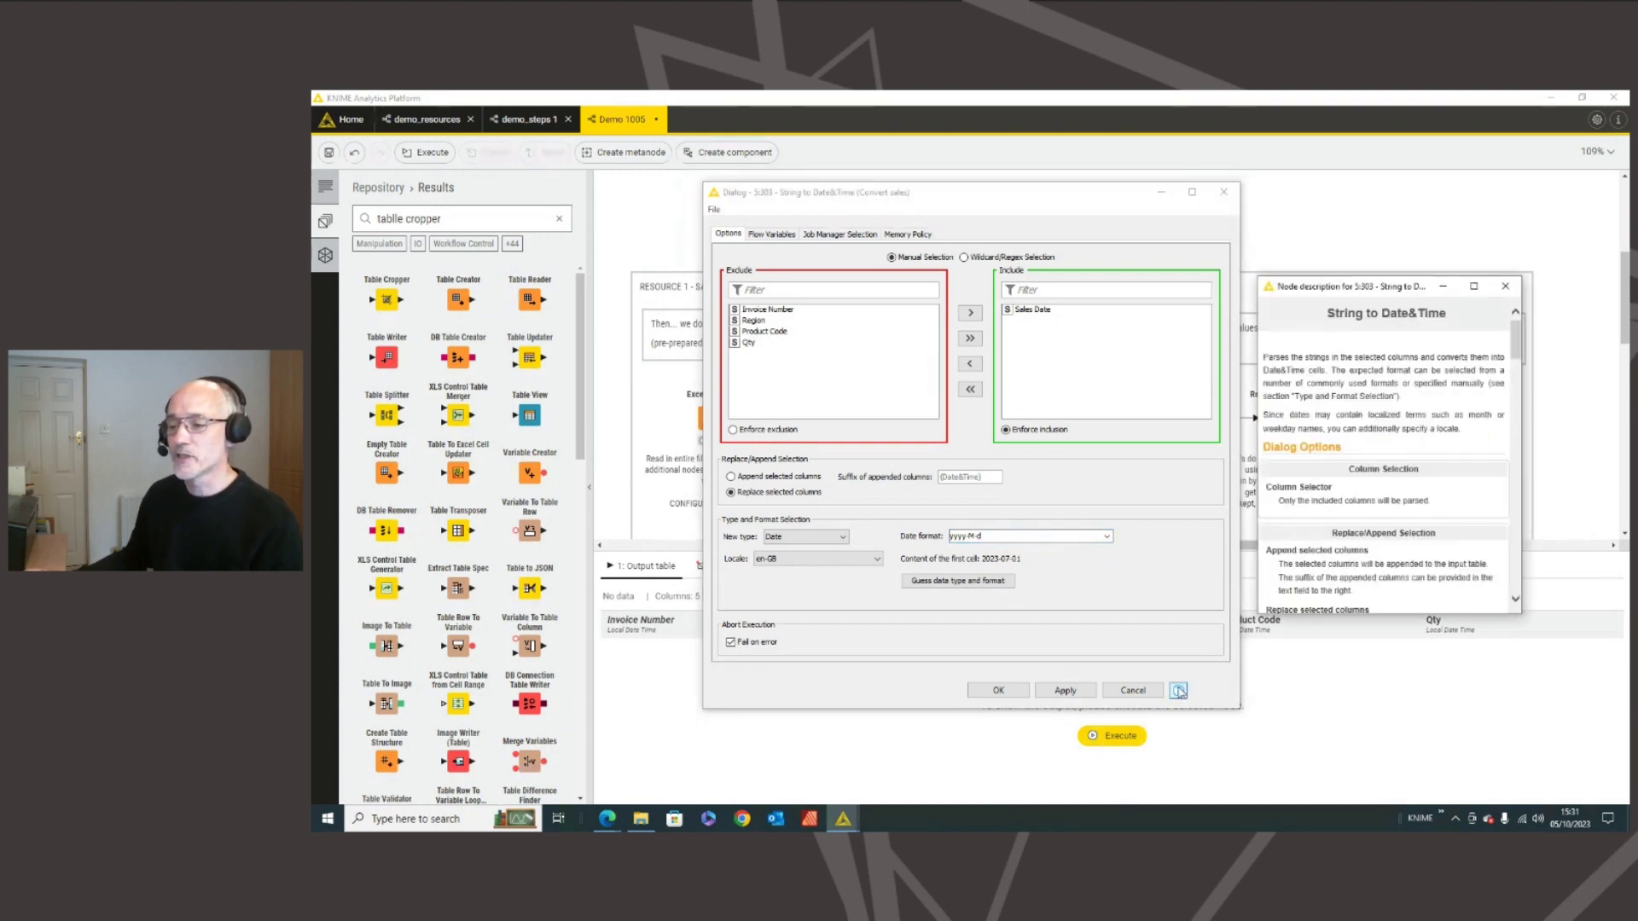
pyautogui.scroll(-10, 1372, 469)
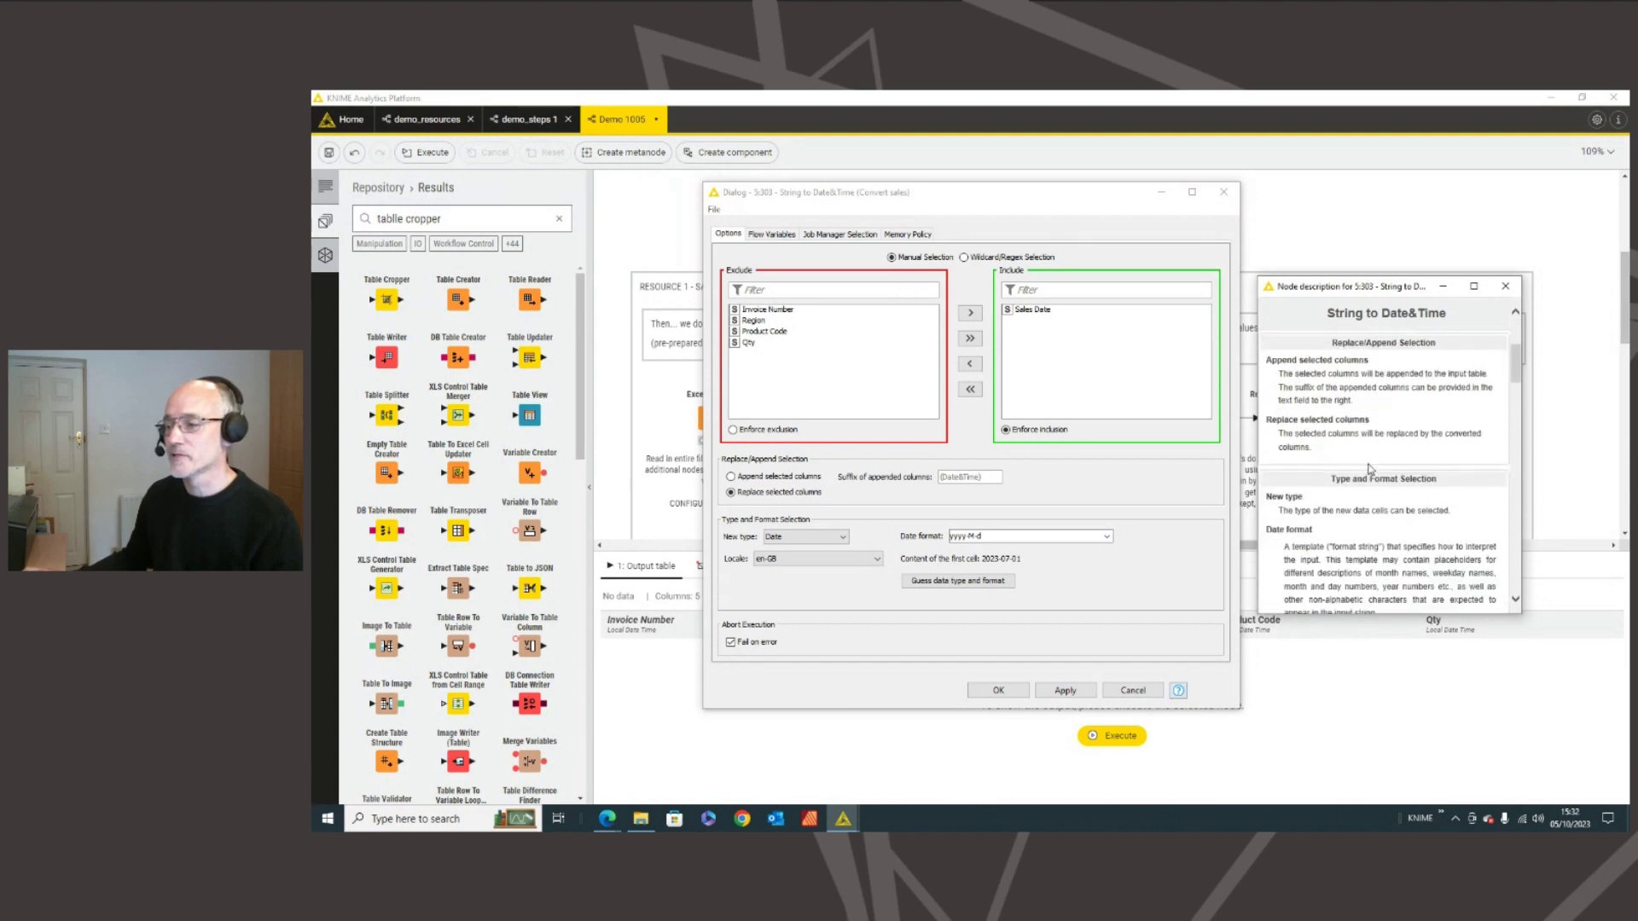
pyautogui.scroll(-6, 1372, 475)
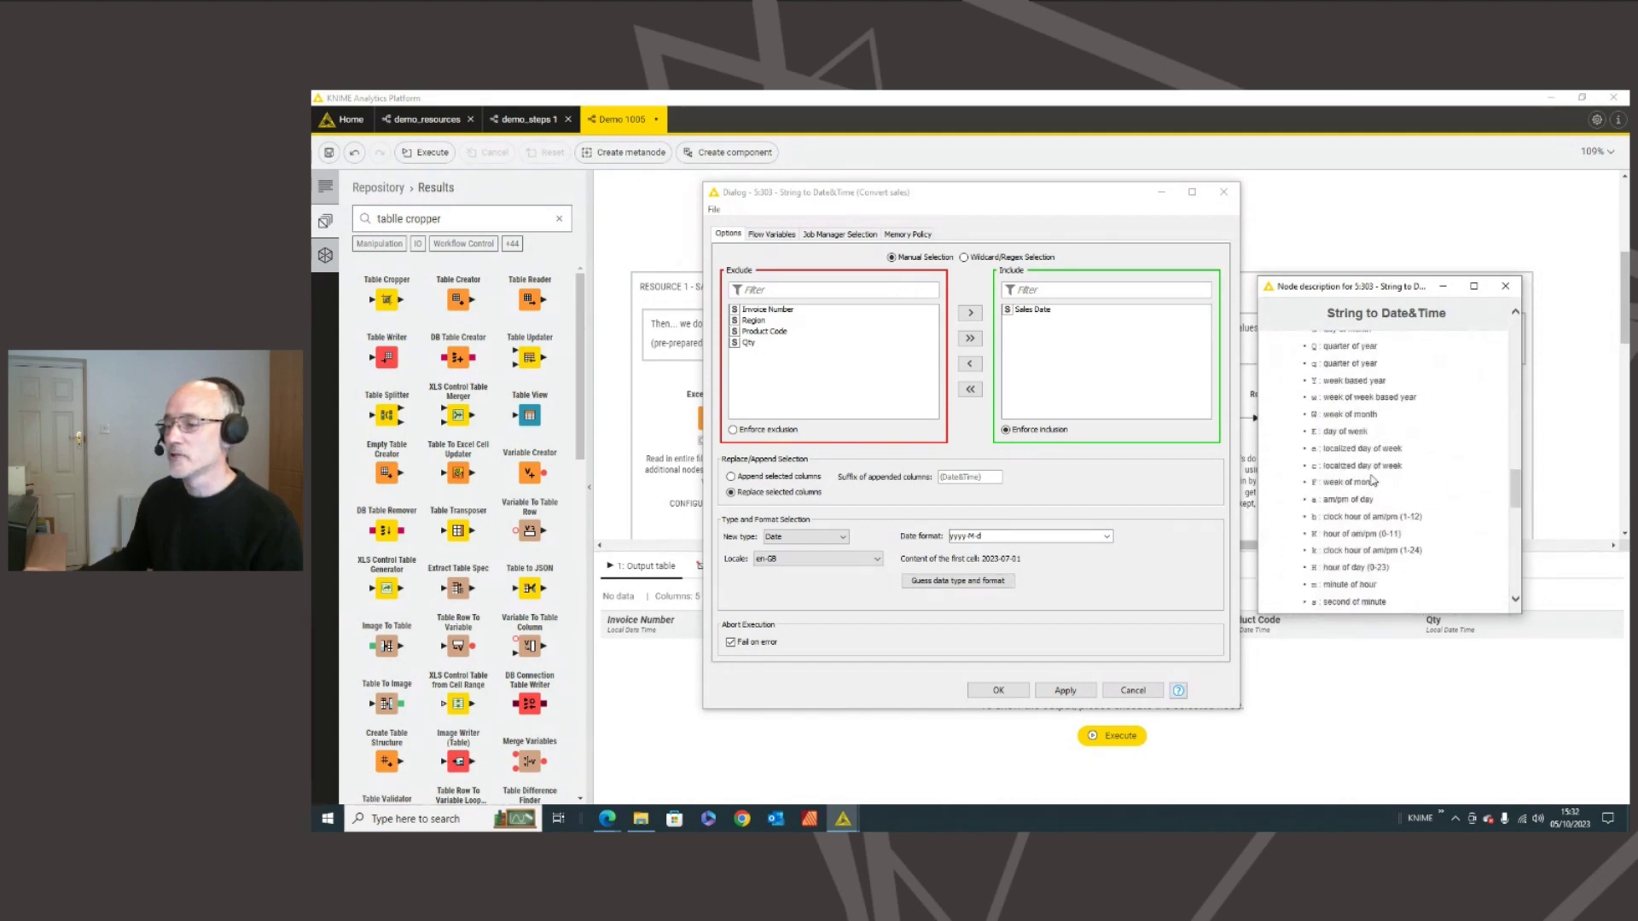
pyautogui.scroll(-5, 1328, 388)
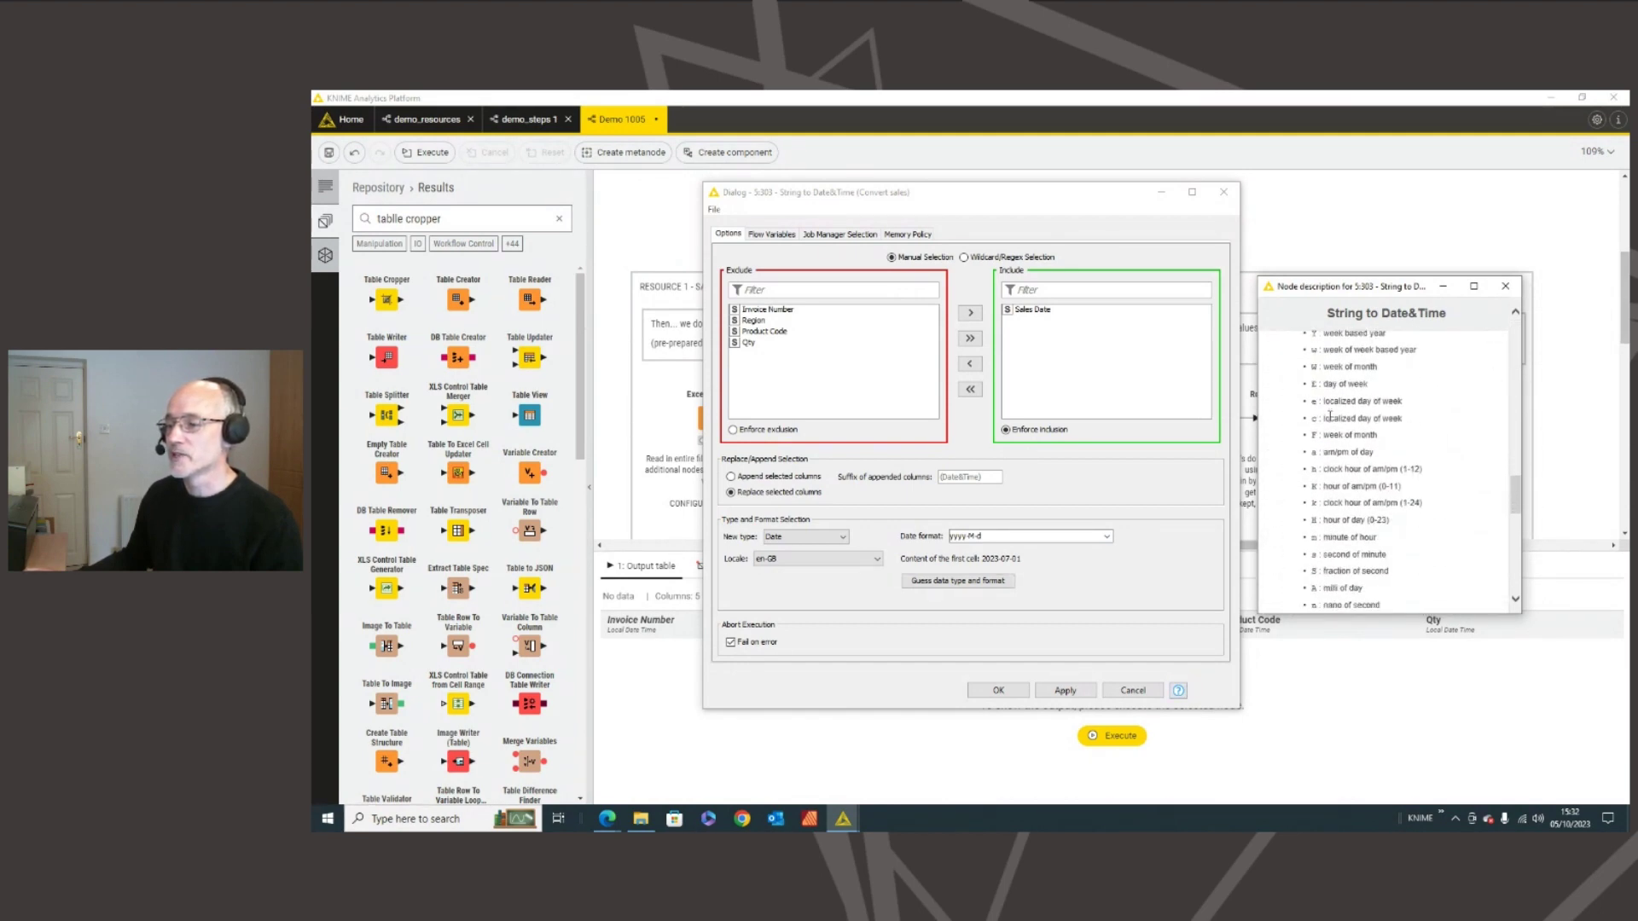
pyautogui.scroll(-1, 1332, 490)
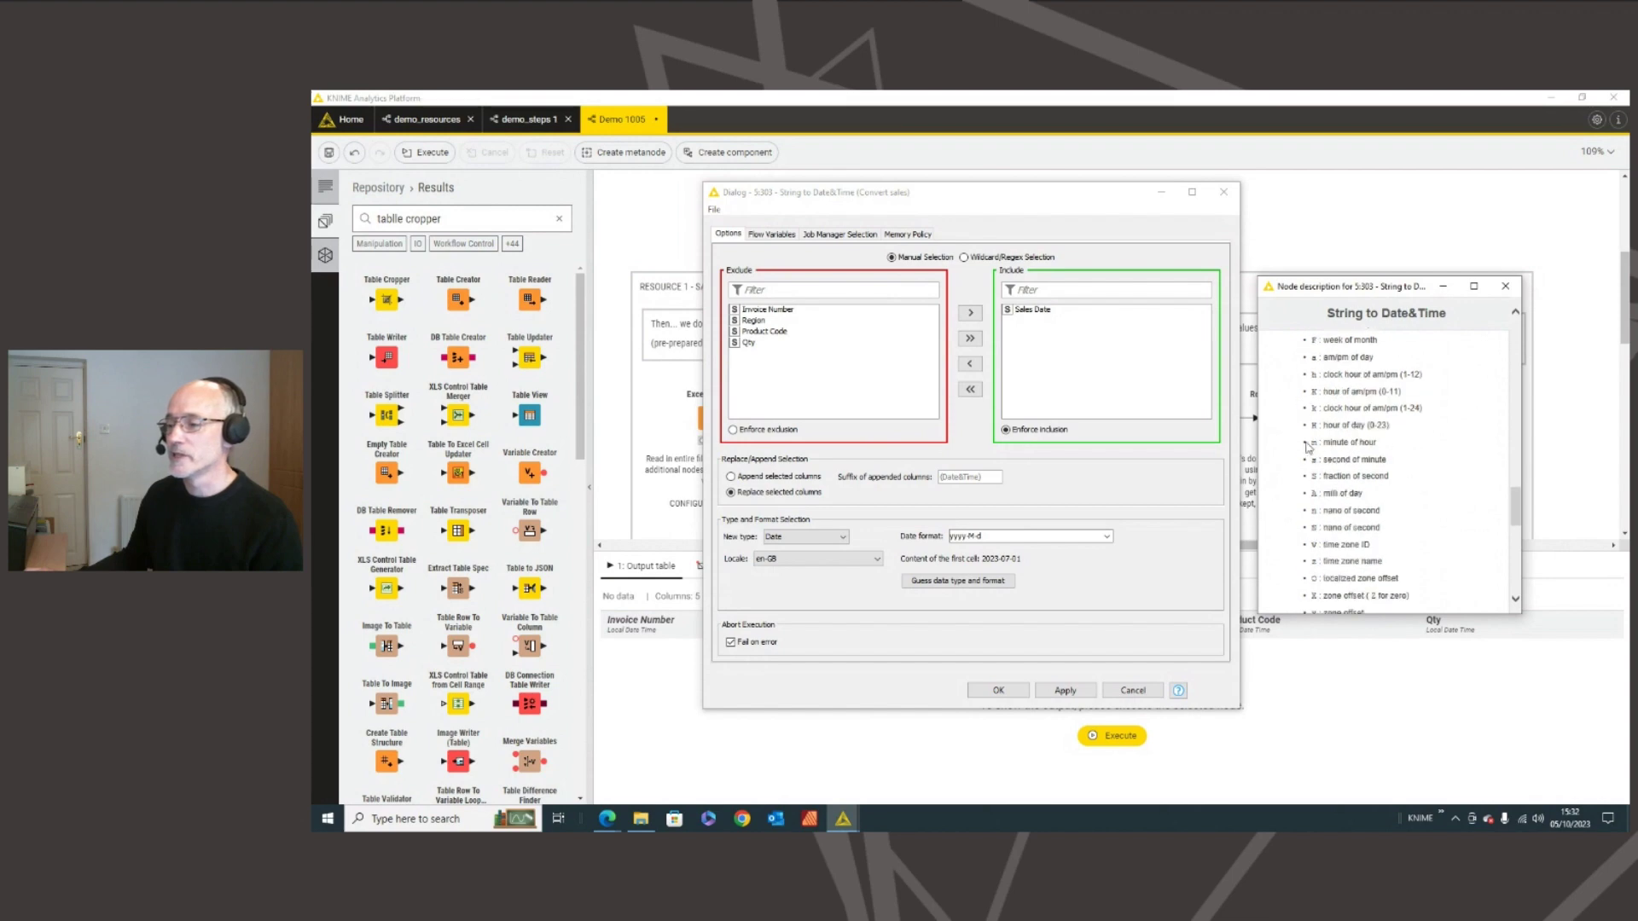
pyautogui.scroll(2, 1349, 526)
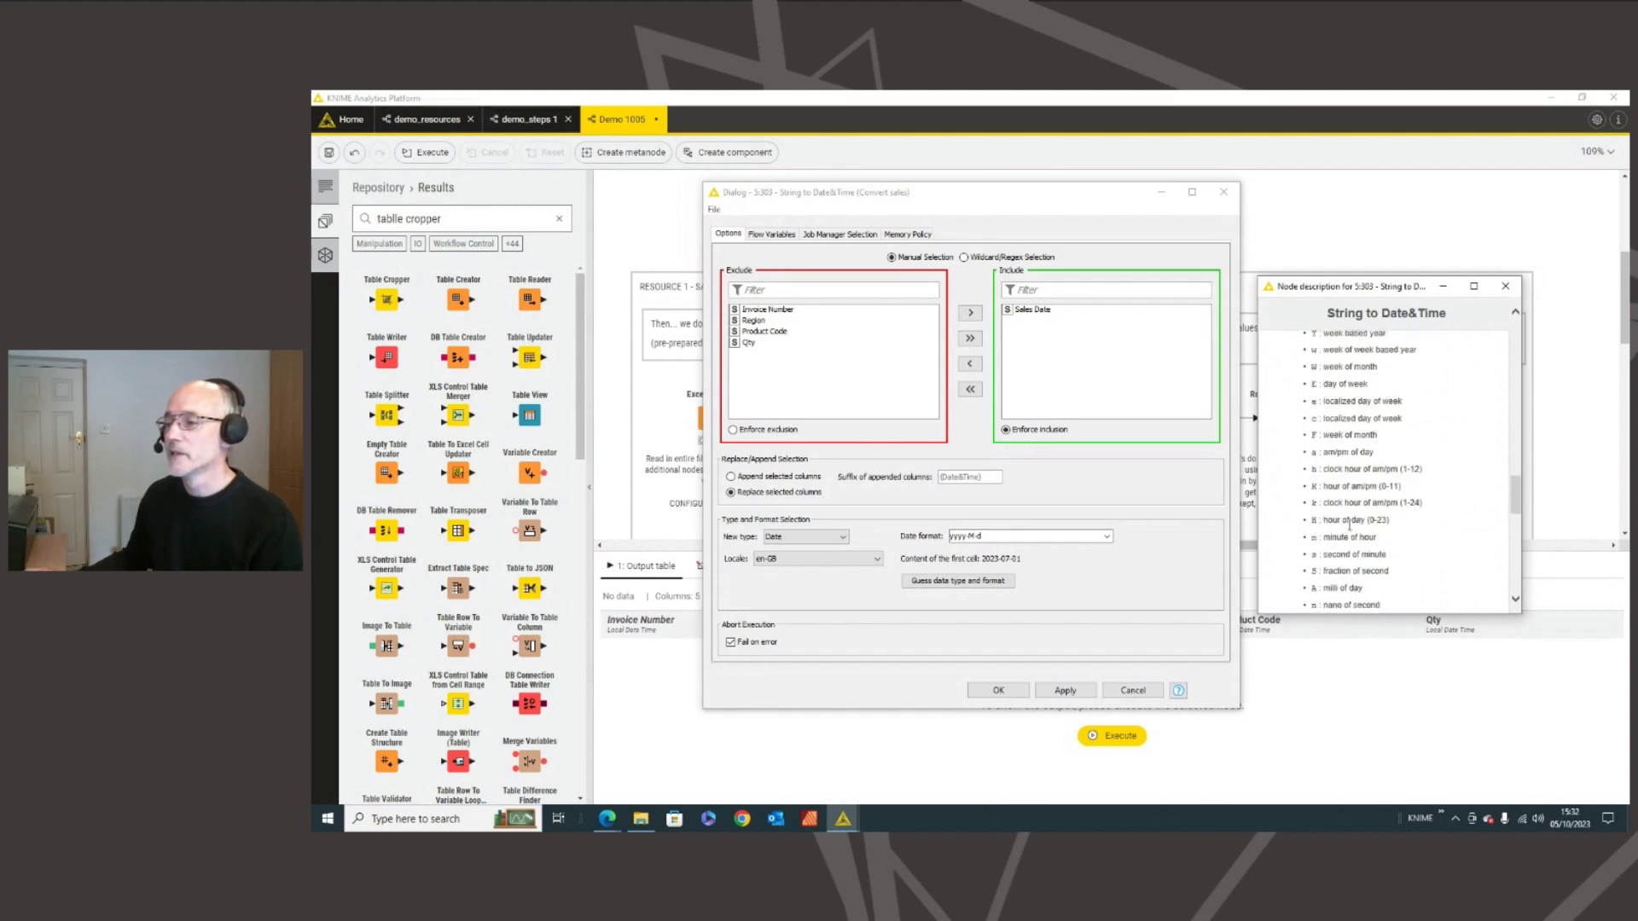
pyautogui.click(1505, 285)
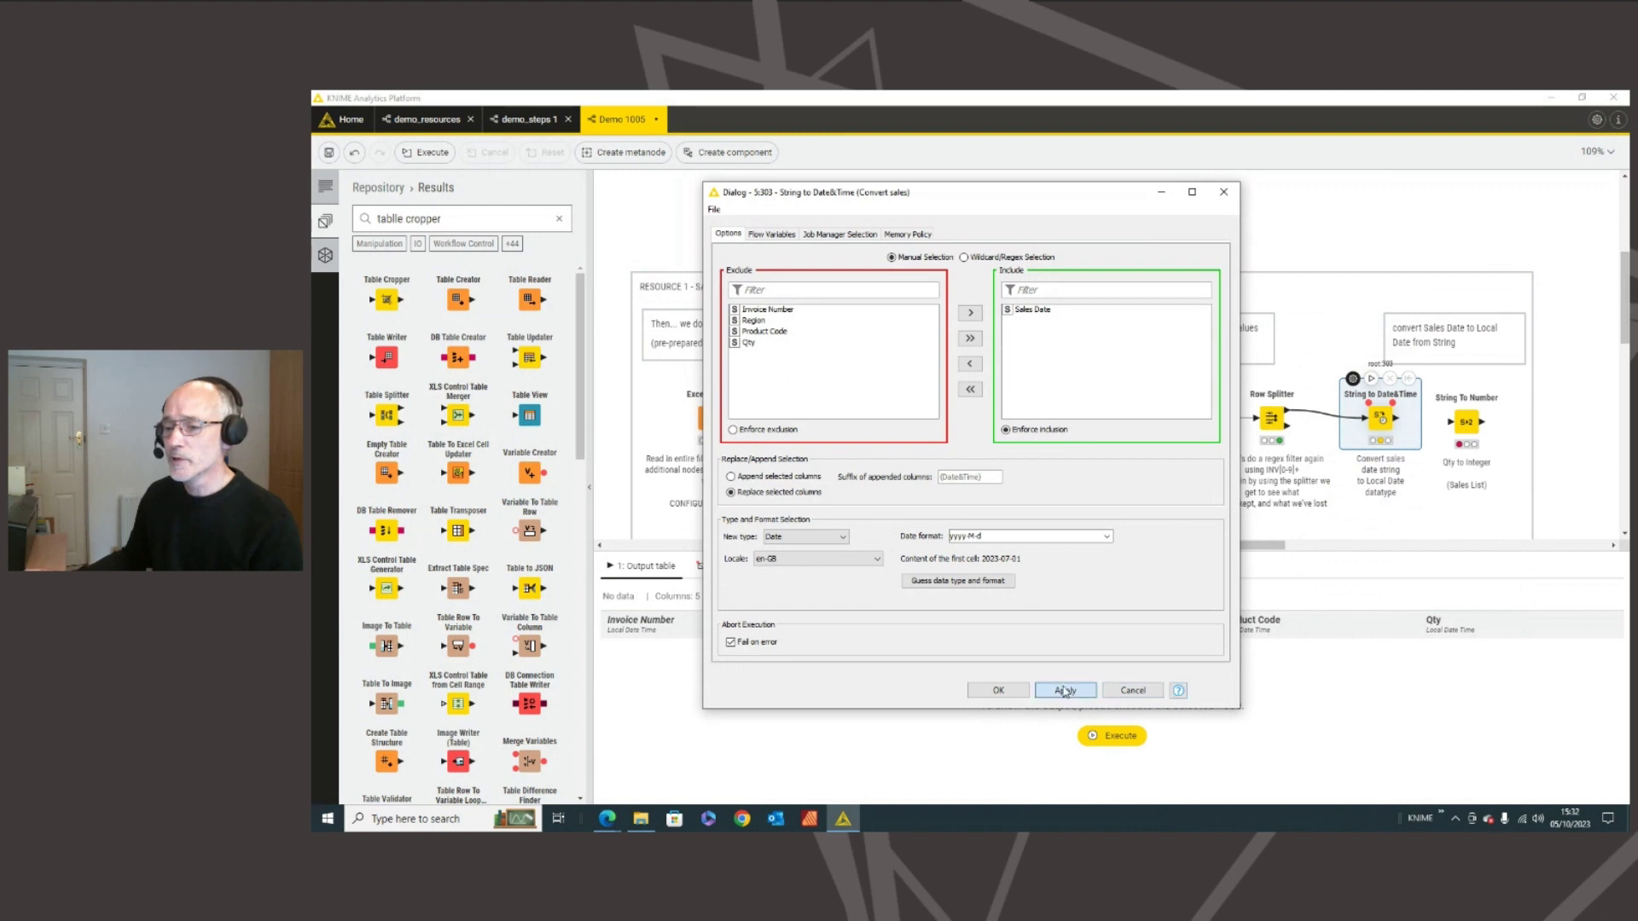
# - Confirm the String to Date&Time settings and execute the node
pyautogui.click(995, 691)
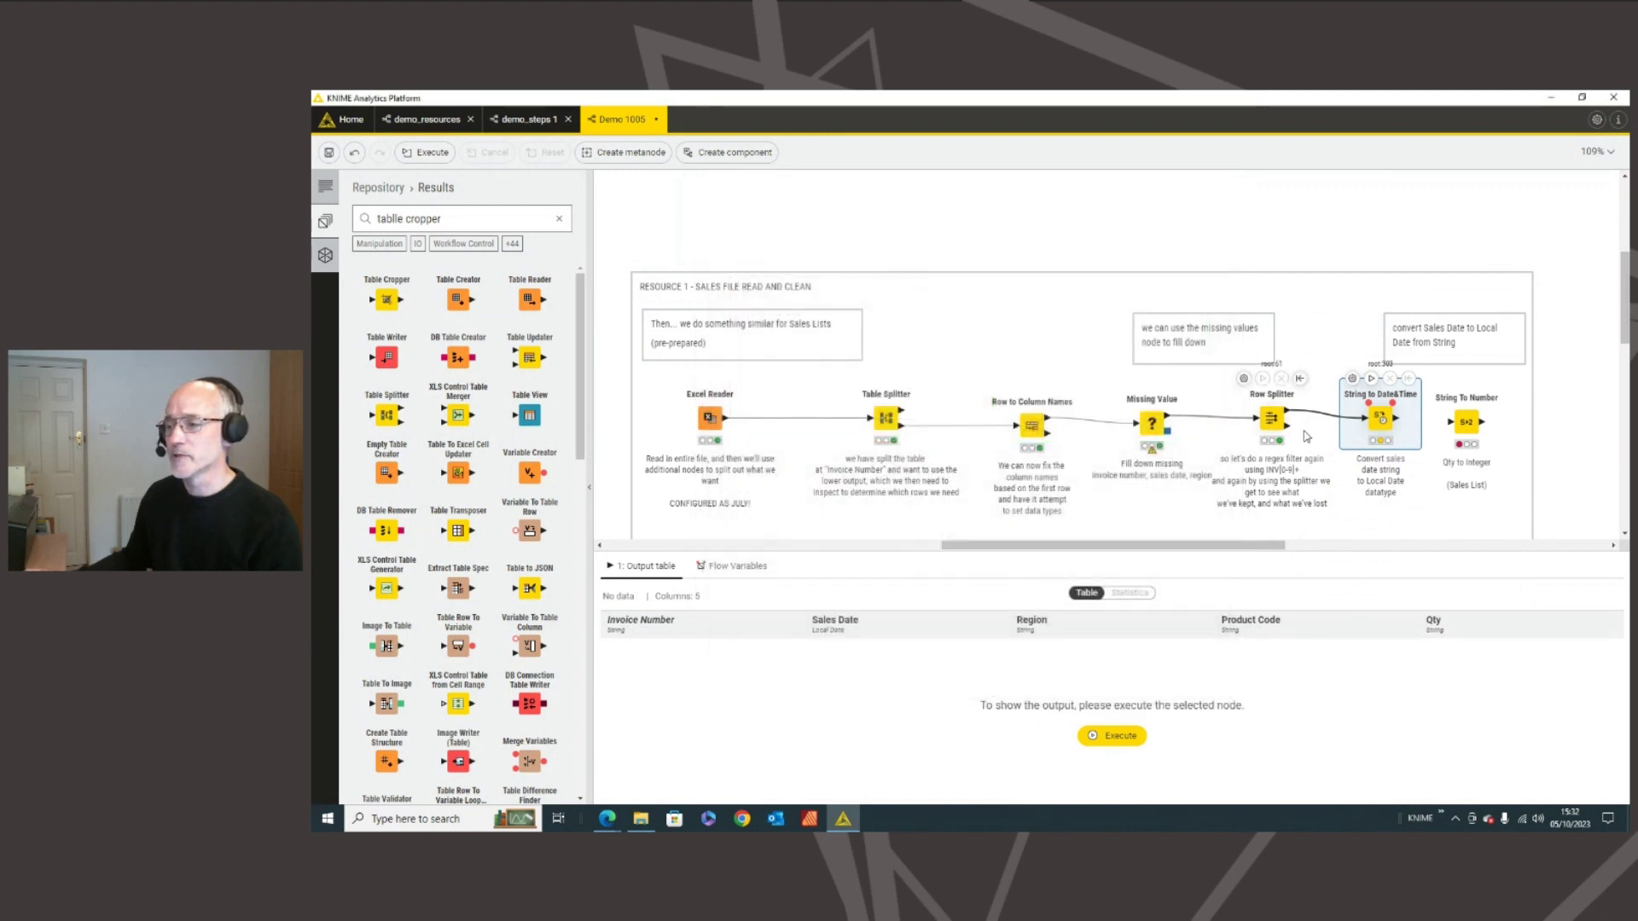
pyautogui.click(1371, 378)
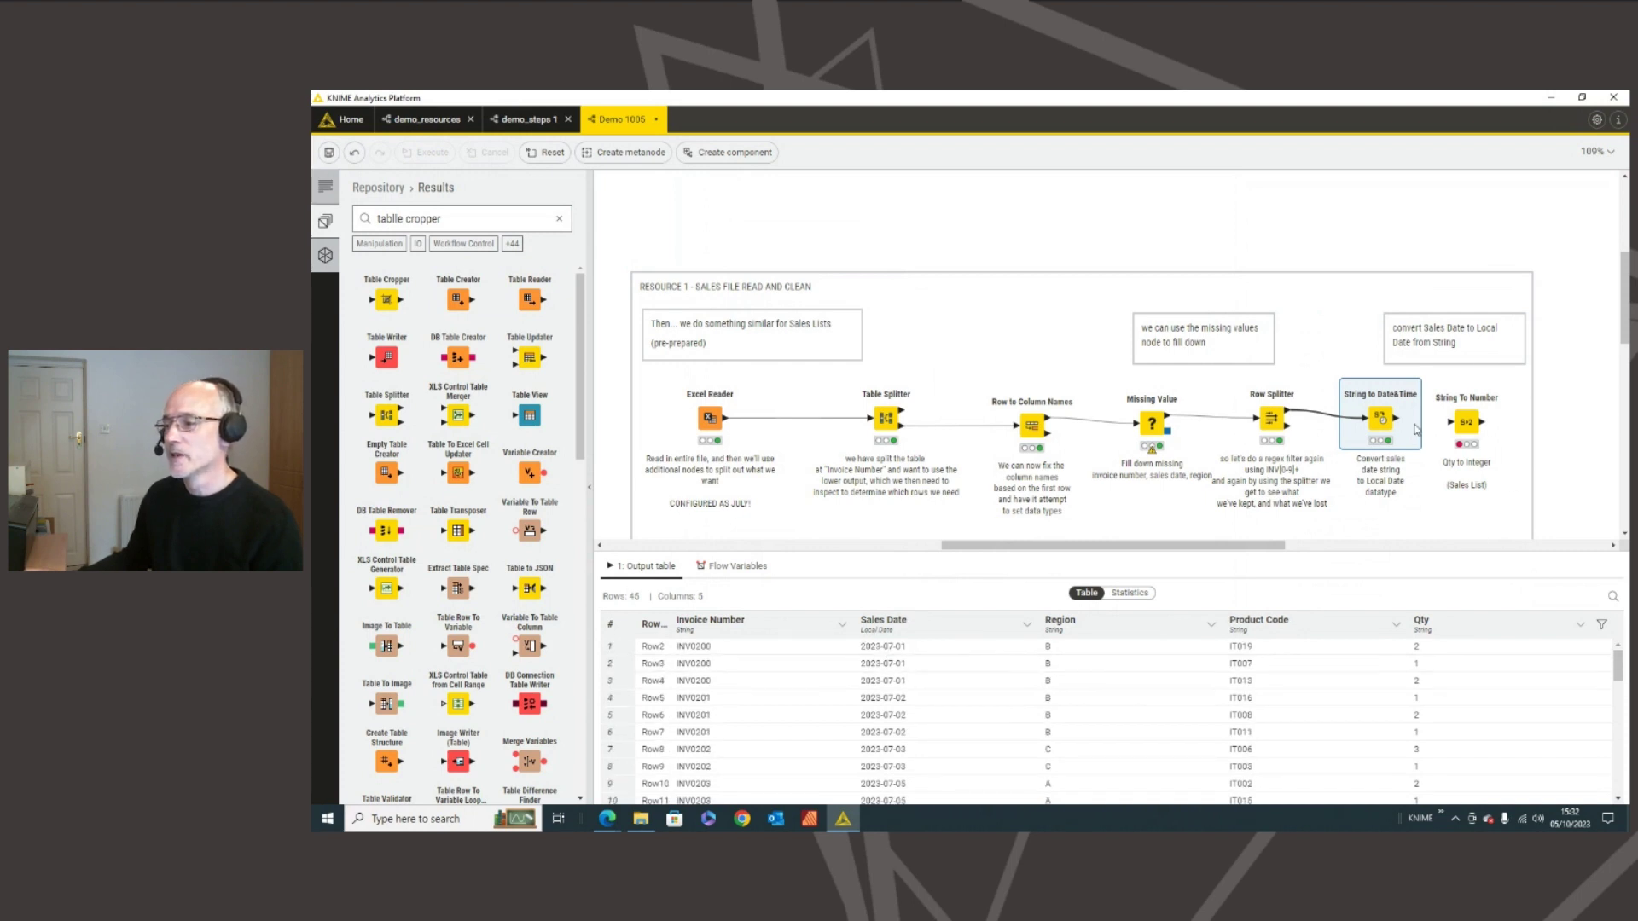
# - Connect String to Date&Time to String To Number, check that Qty converts to Number (Integer), and execute the node
pyautogui.moveTo(1396, 418); pyautogui.dragTo(1470, 424)
pyautogui.click(1468, 422)
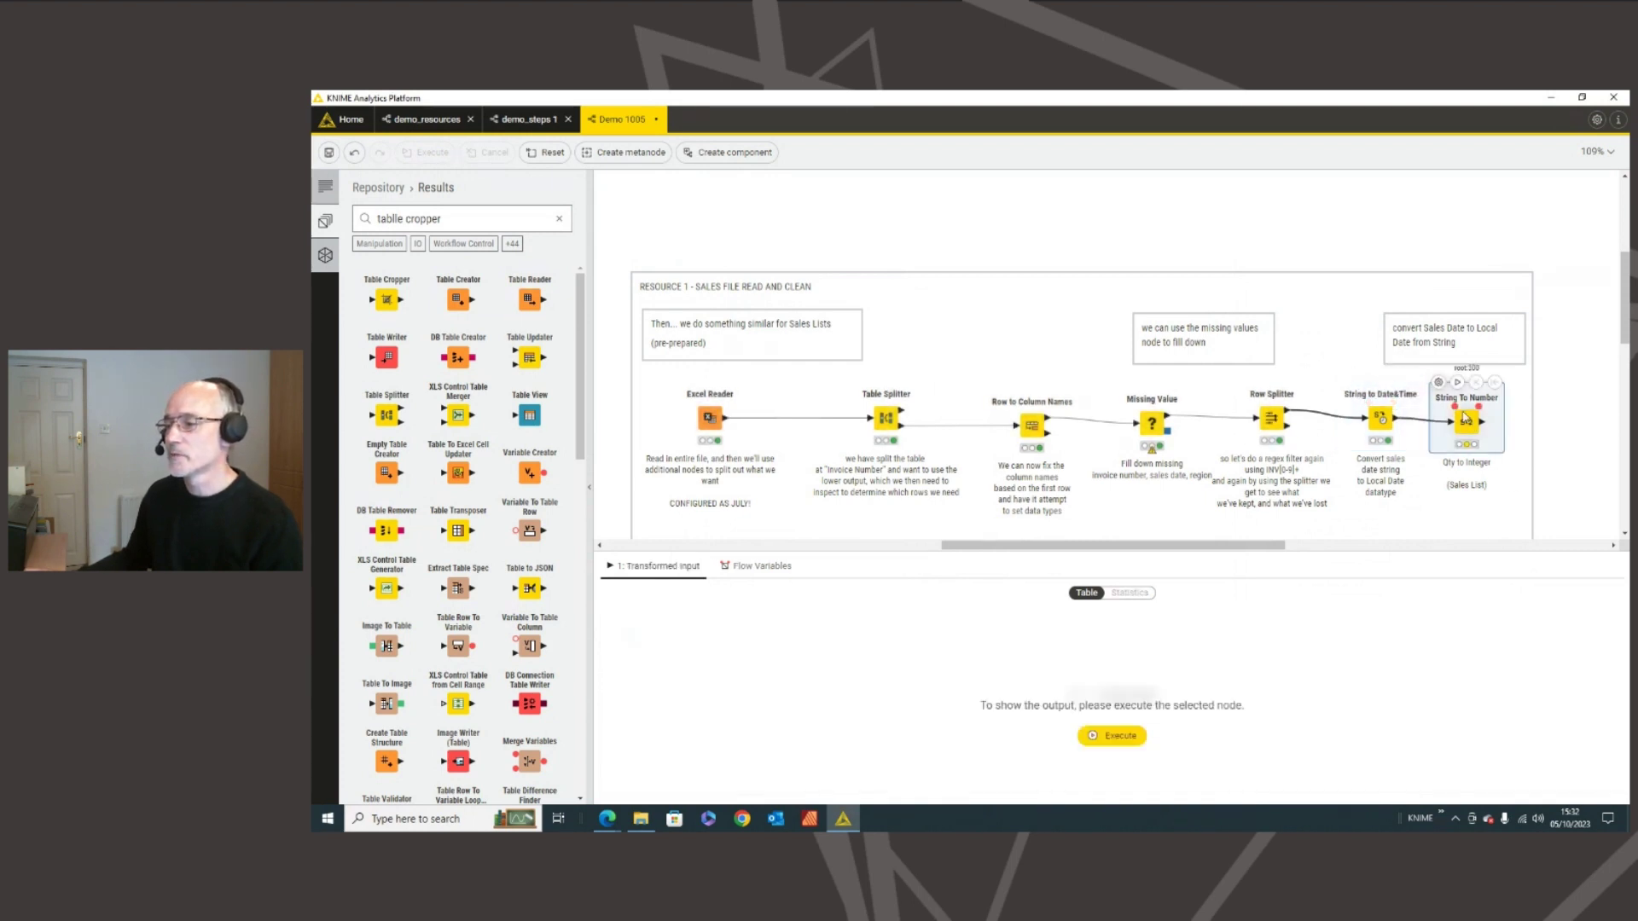
pyautogui.doubleClick(1462, 412)
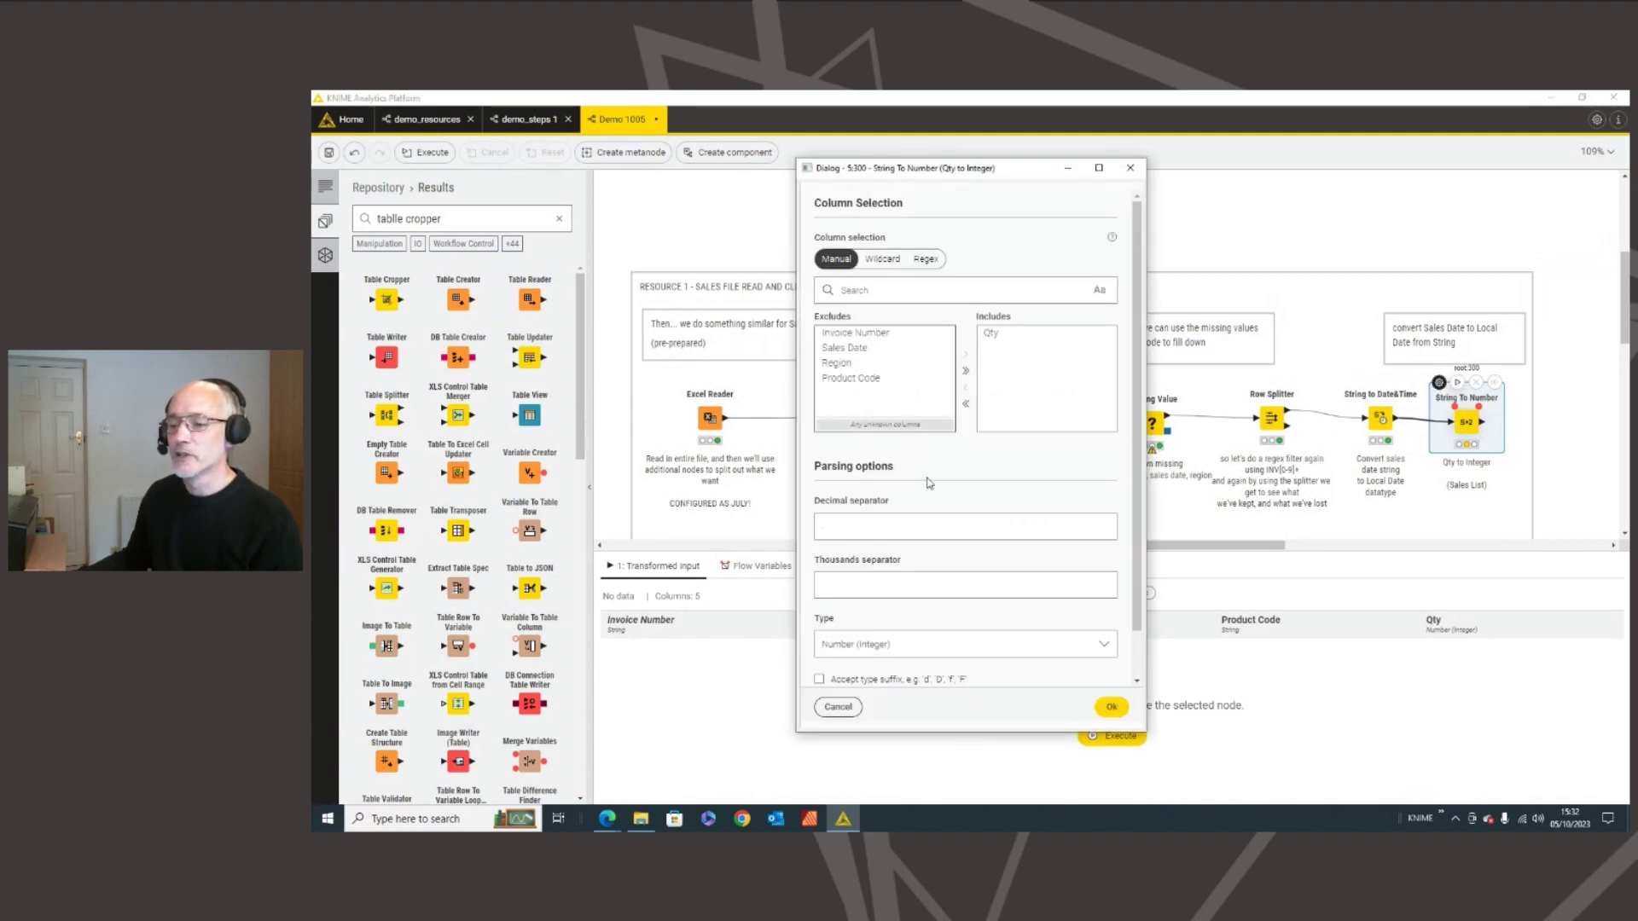
pyautogui.click(1111, 707)
pyautogui.click(1458, 382)
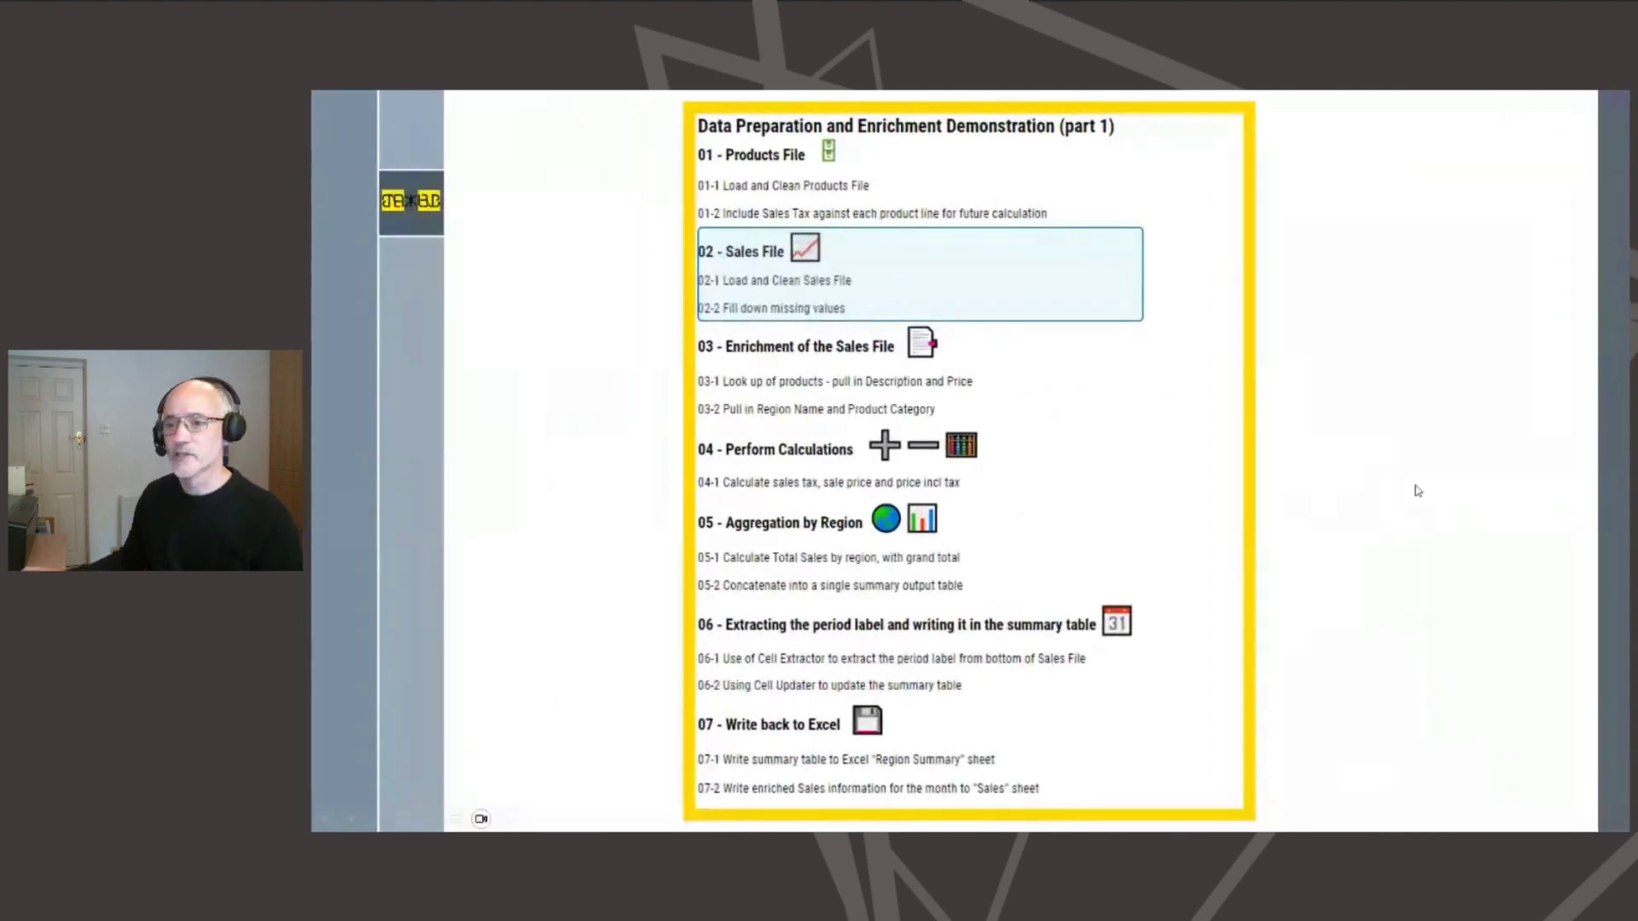
# - Advance the presentation outline to 03 - Enrichment of the Sales File, and switch back to KNIME
pyautogui.click(787, 386)
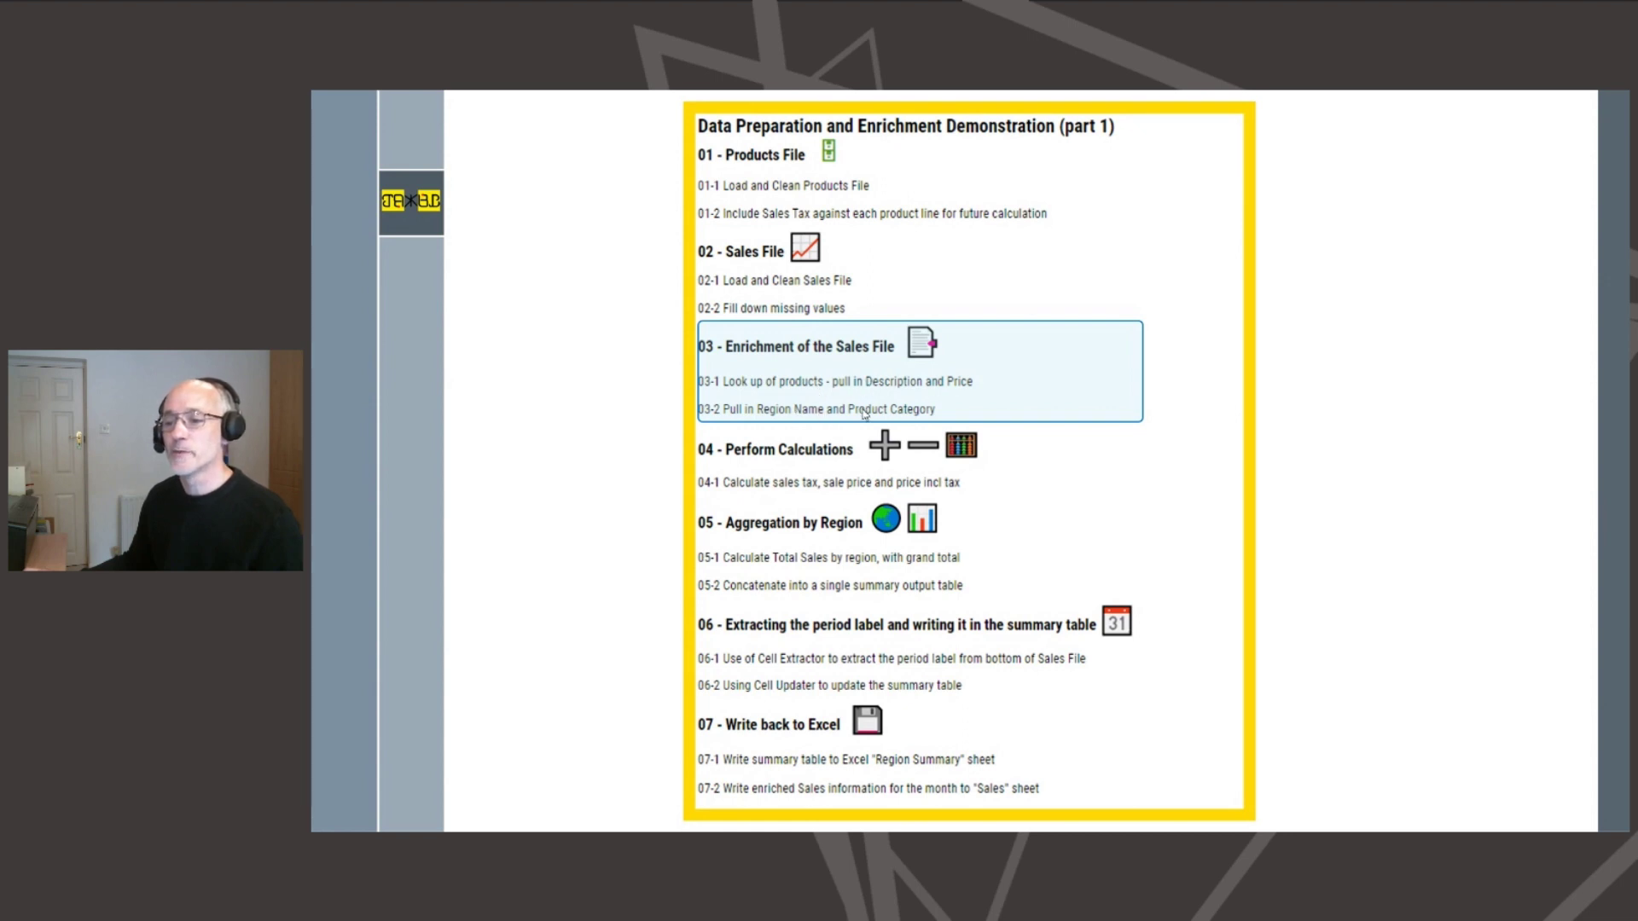
pyautogui.hotkey('alt', 'Tab')
pyautogui.hotkey('alt', 'Tab')
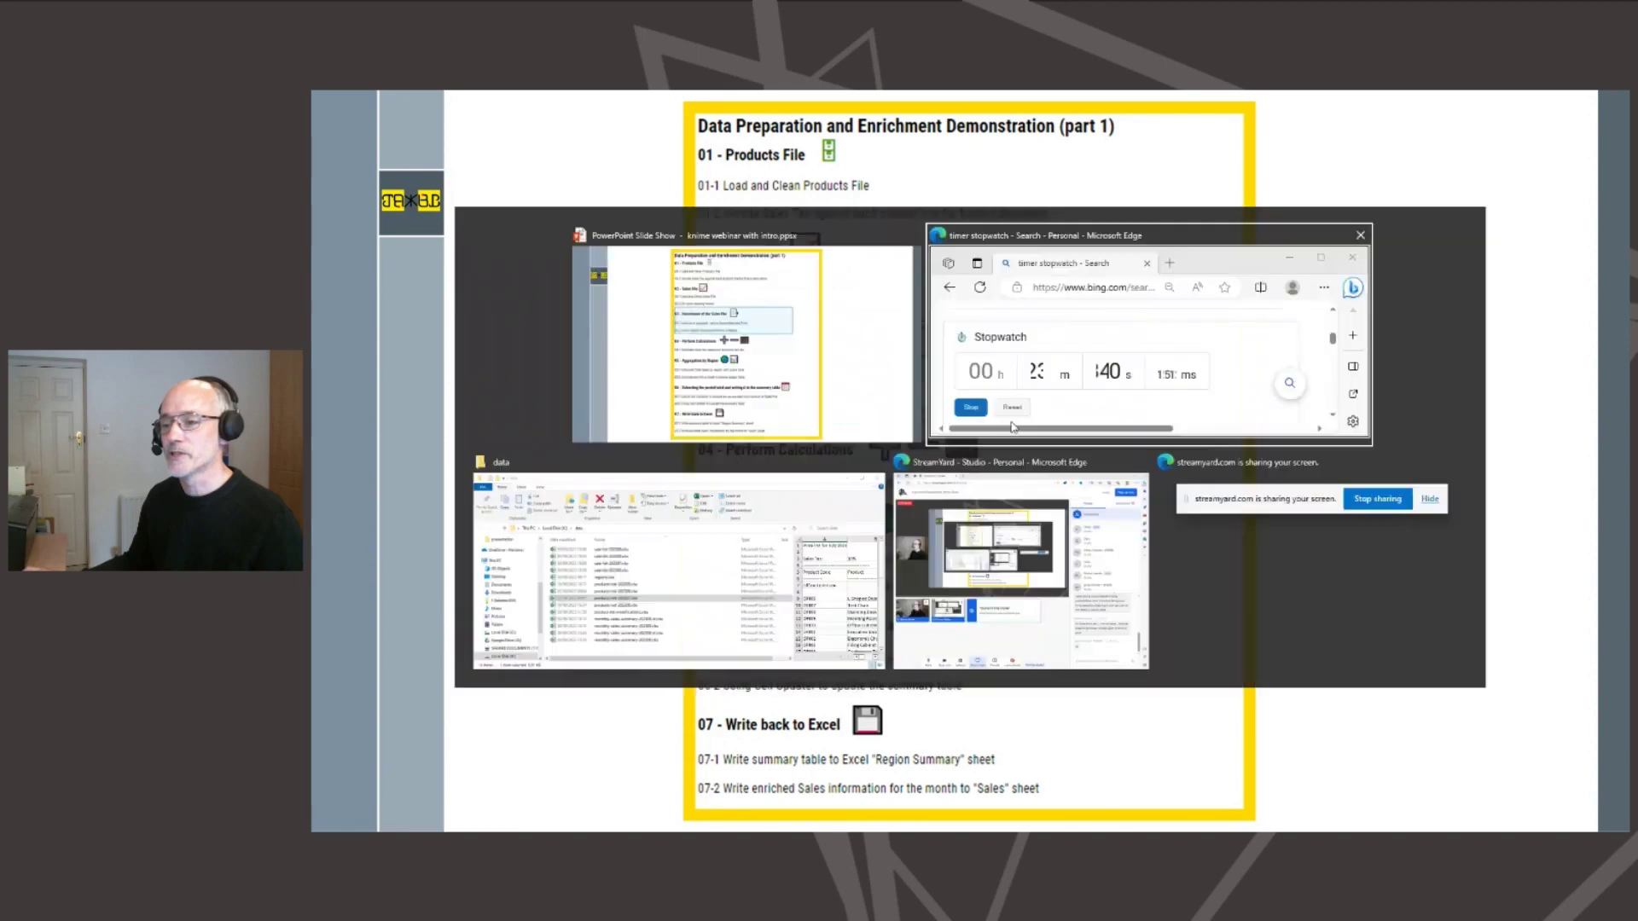
pyautogui.hotkey('alt', 'Tab')
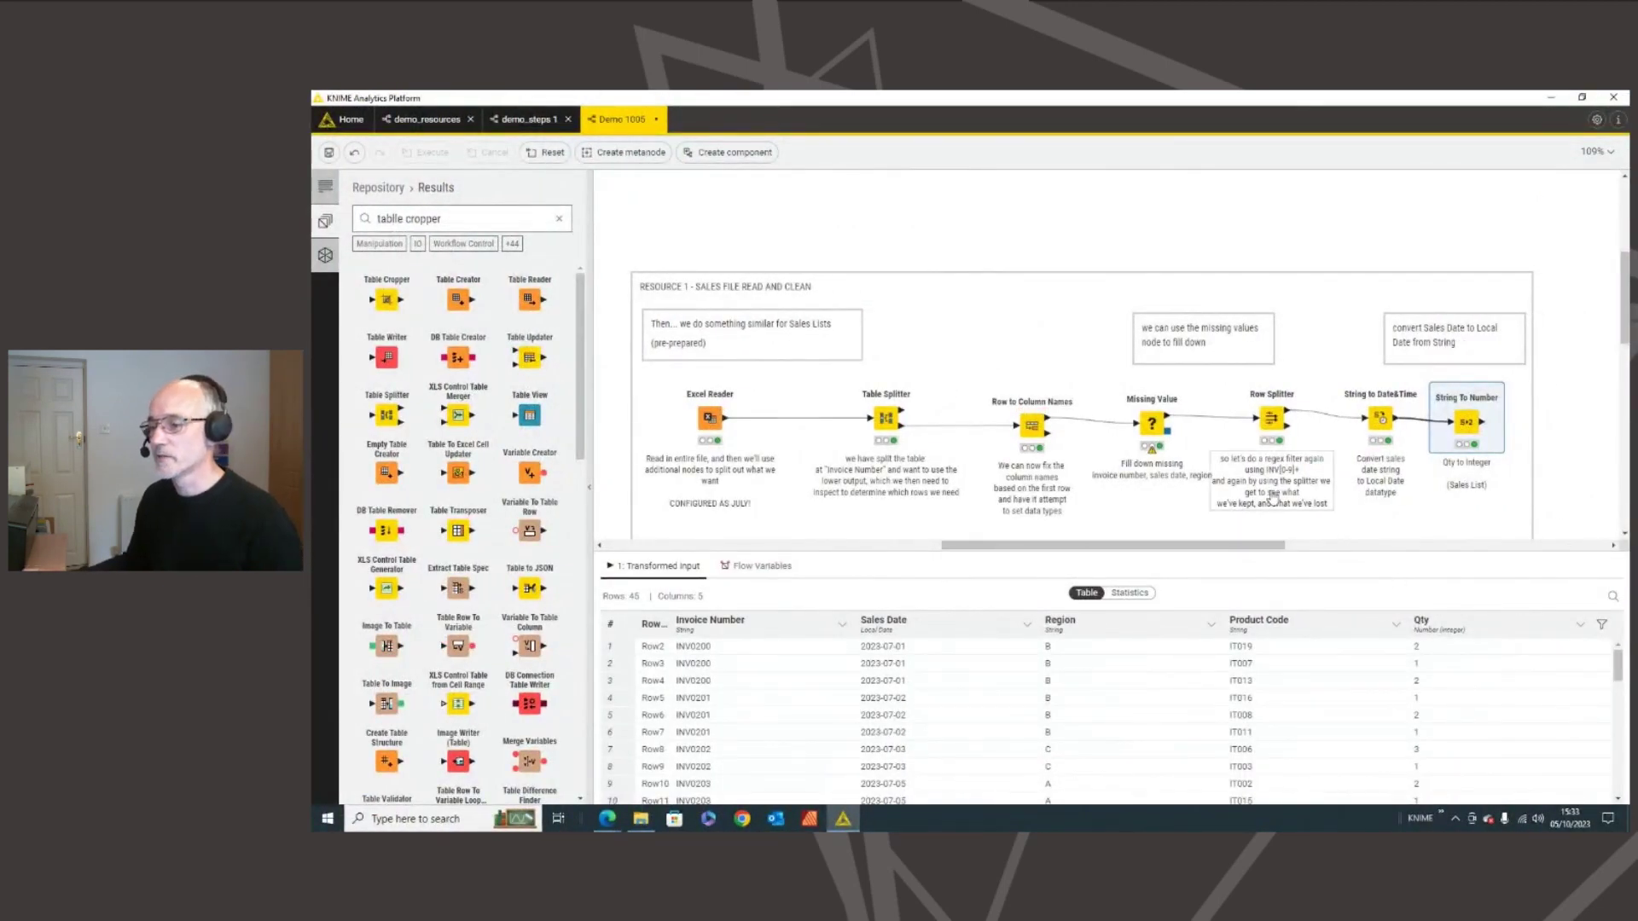
# - Enlarge the workflow canvas area and bring the ends of the sales and product branches into view together
pyautogui.scroll(-1, 1273, 497)
pyautogui.scroll(-1, 1273, 497)
pyautogui.moveTo(1625, 323); pyautogui.dragTo(1625, 385)
pyautogui.moveTo(1316, 550); pyautogui.dragTo(1314, 741)
pyautogui.scroll(1, 1333, 452)
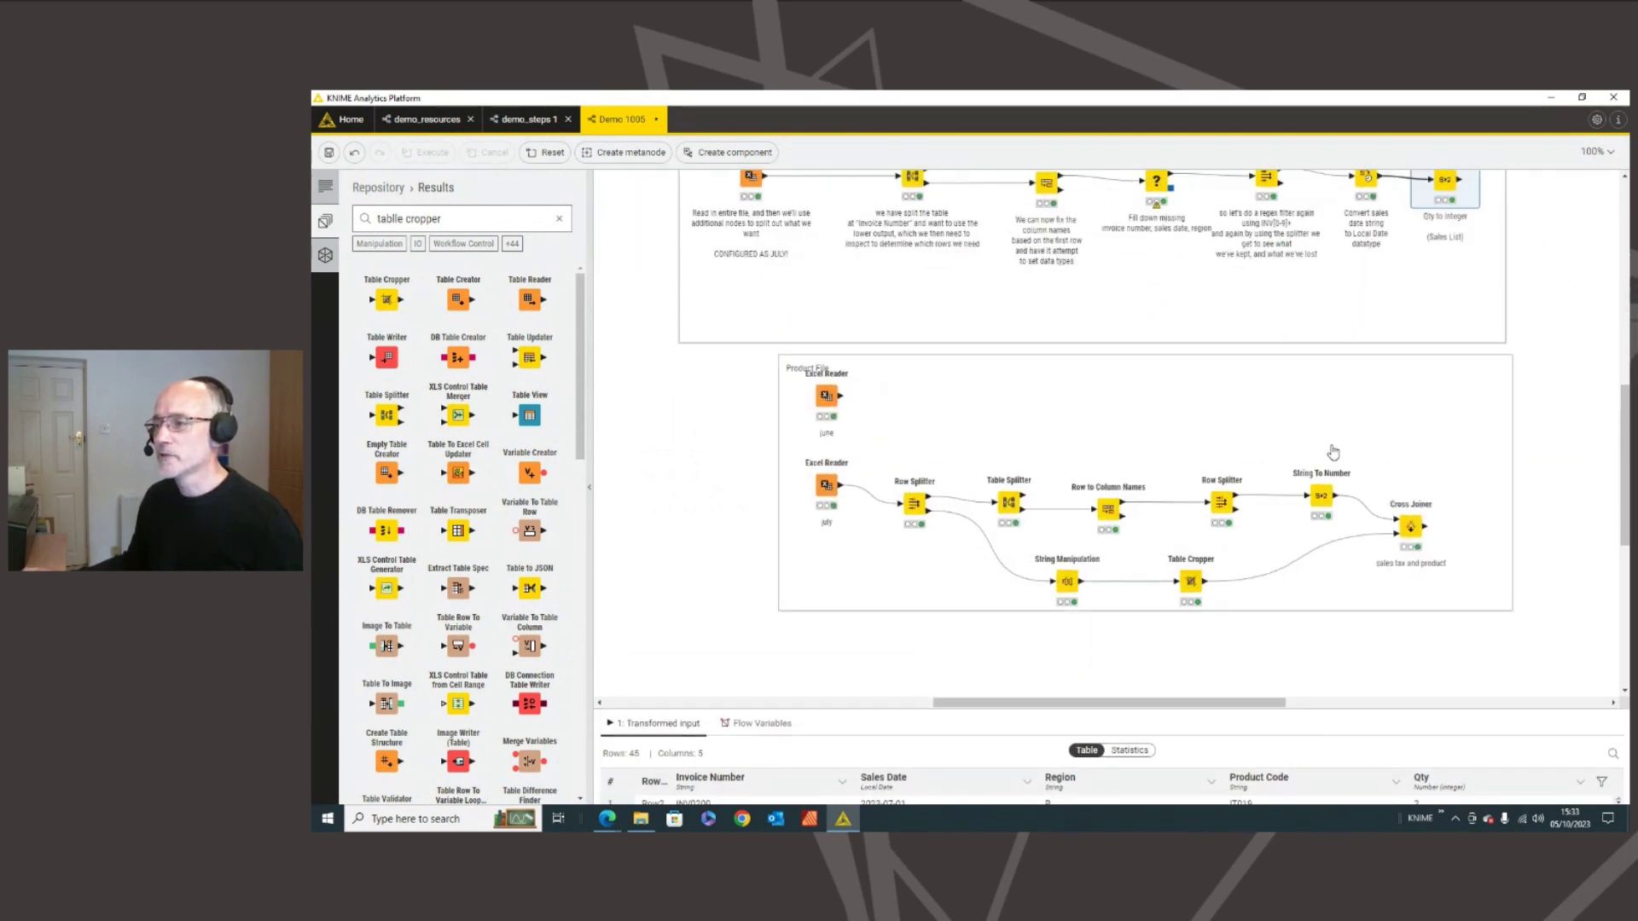
pyautogui.moveTo(1621, 453); pyautogui.dragTo(1621, 413)
pyautogui.scroll(1, 1621, 413)
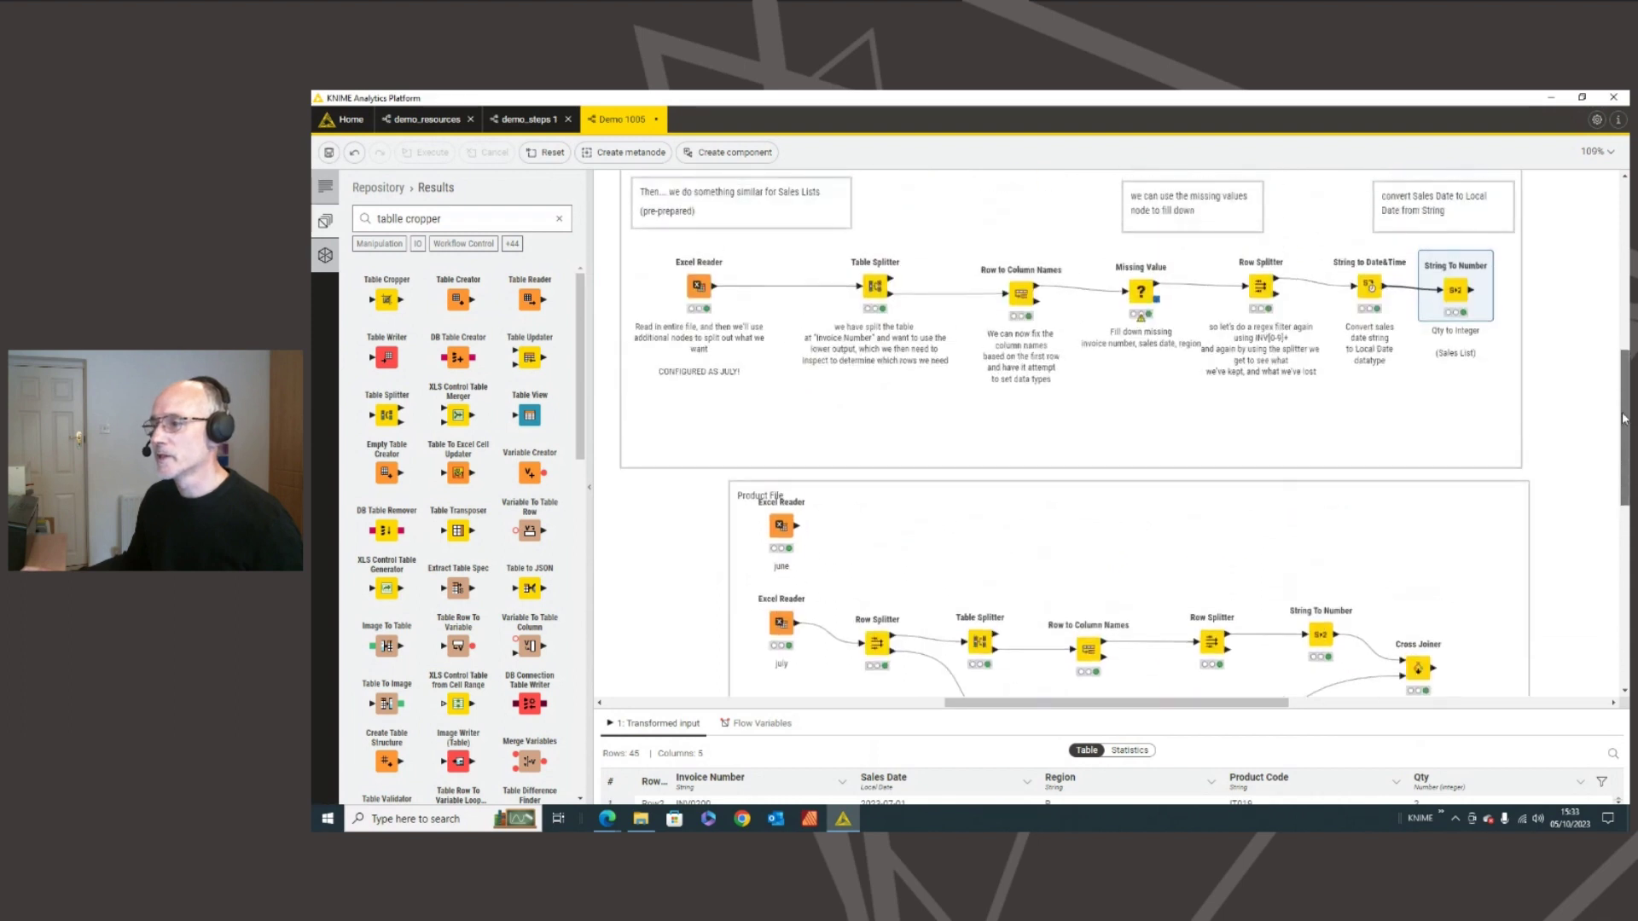
pyautogui.moveTo(1239, 703); pyautogui.dragTo(1280, 703)
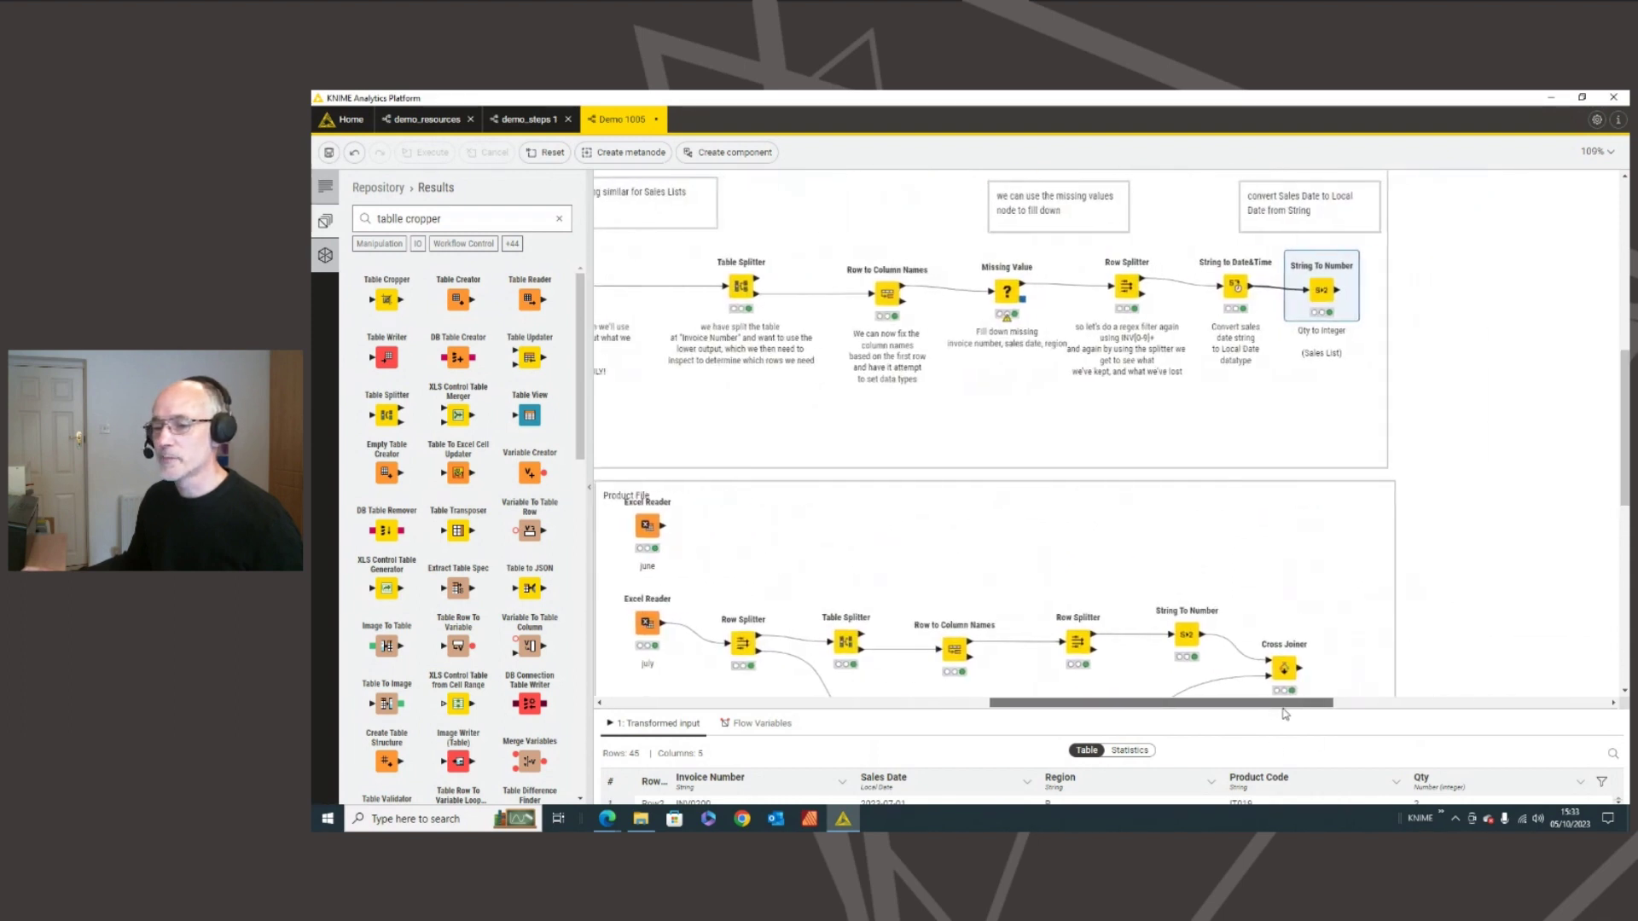
# - Add a Value Lookup node after the sales list's String To Number, and connect the Cross Joiner output to its dictionary input
pyautogui.moveTo(1366, 291)
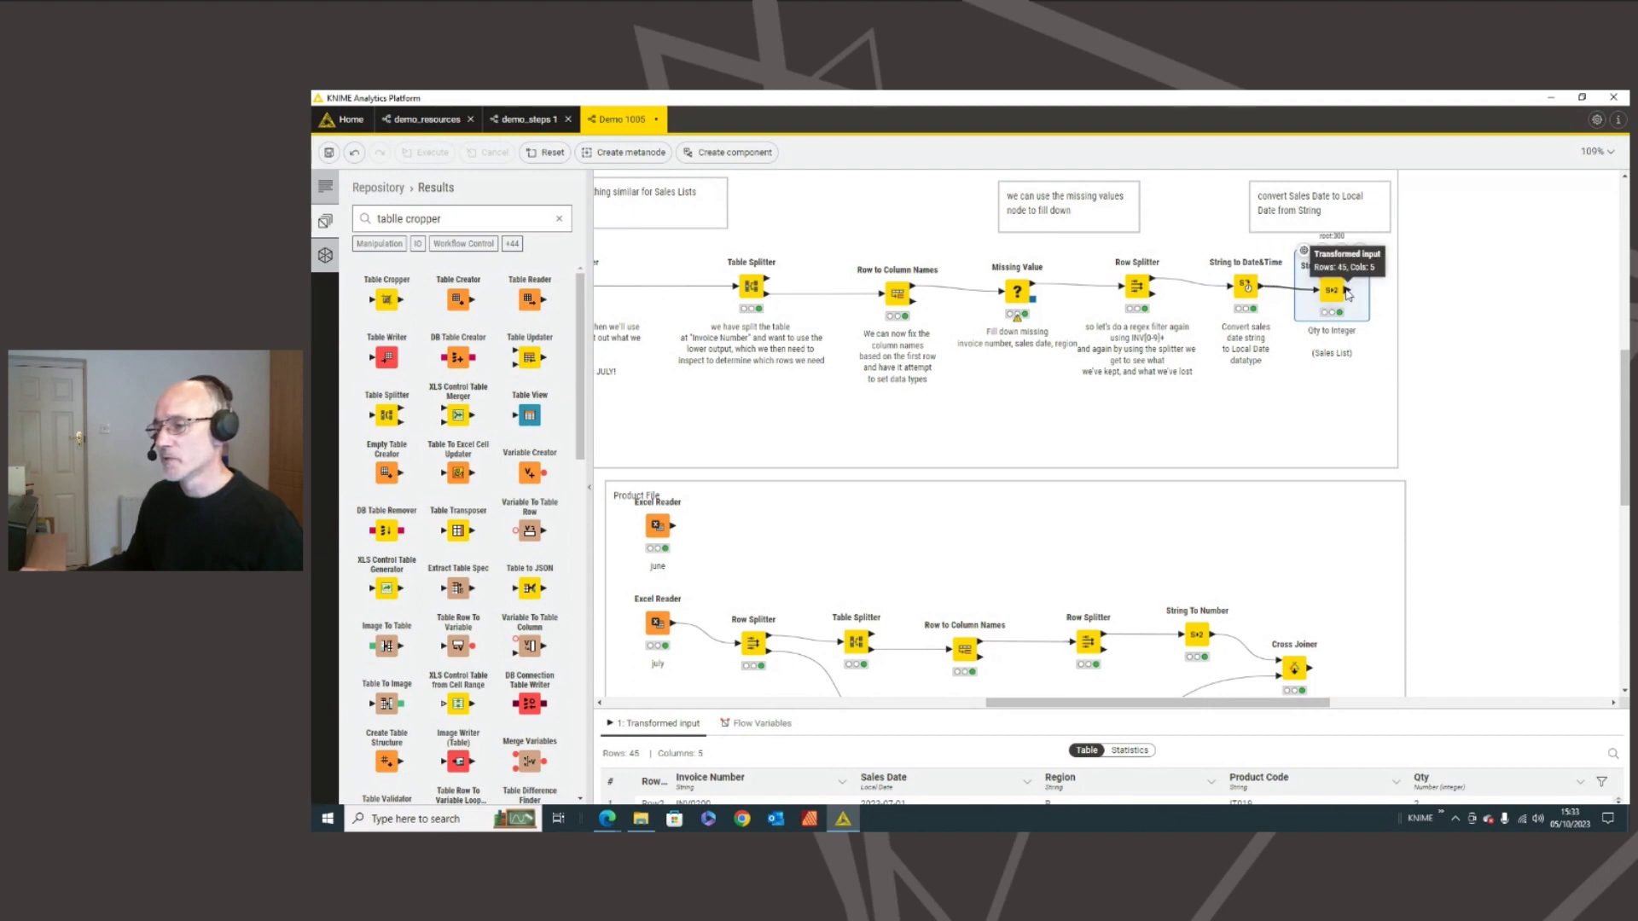
pyautogui.moveTo(1353, 298); pyautogui.dragTo(1487, 588)
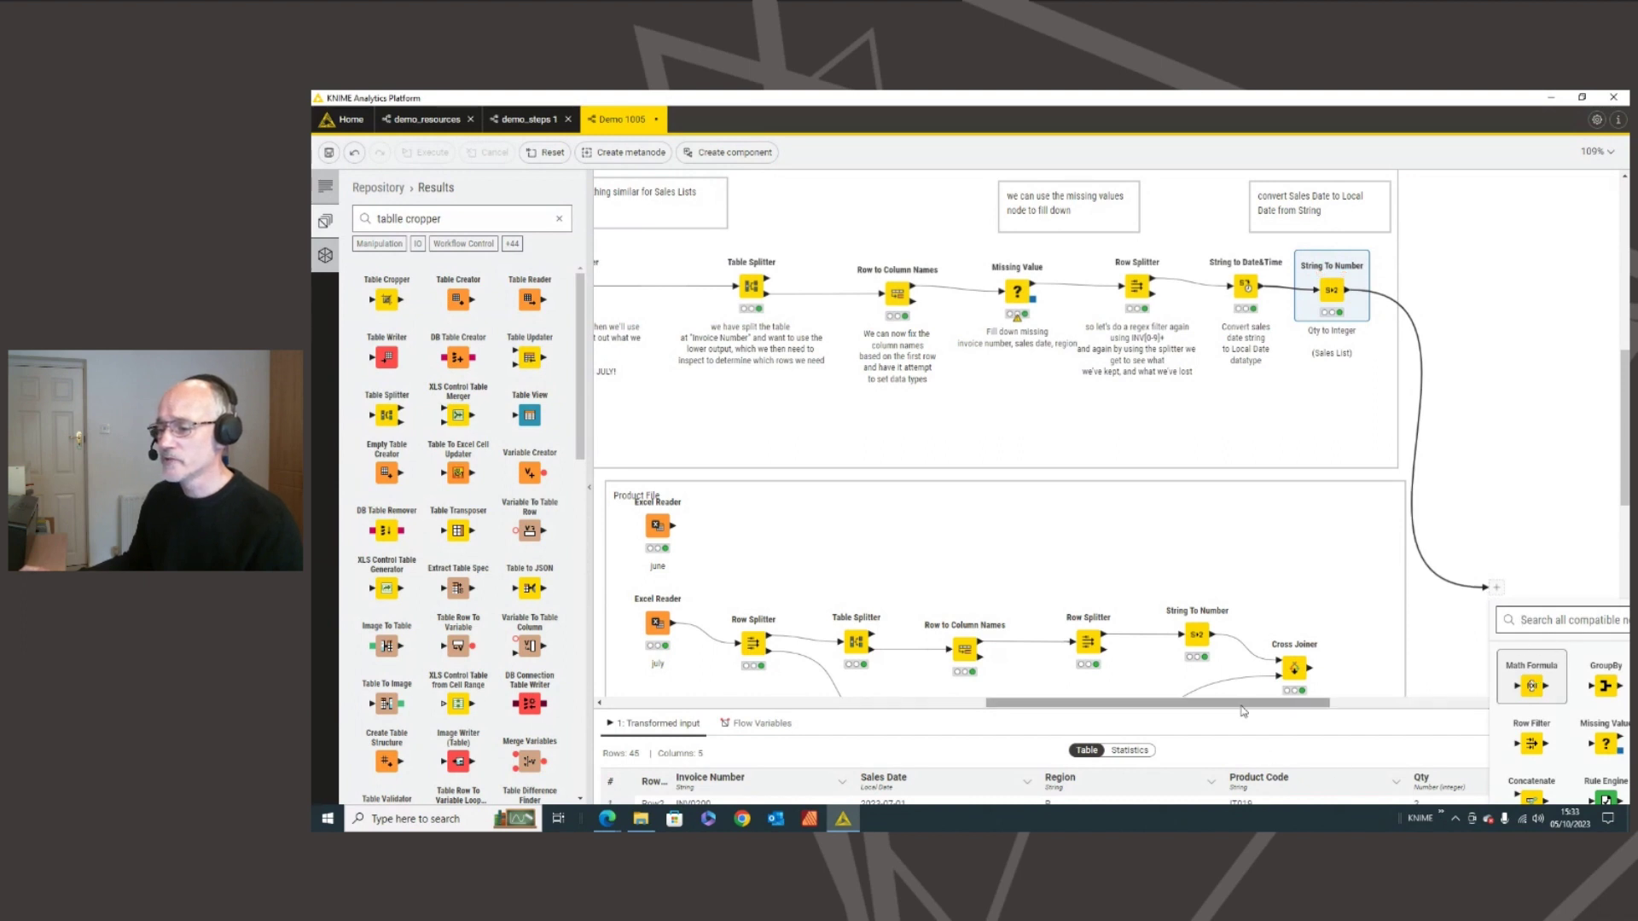
pyautogui.write('value look')
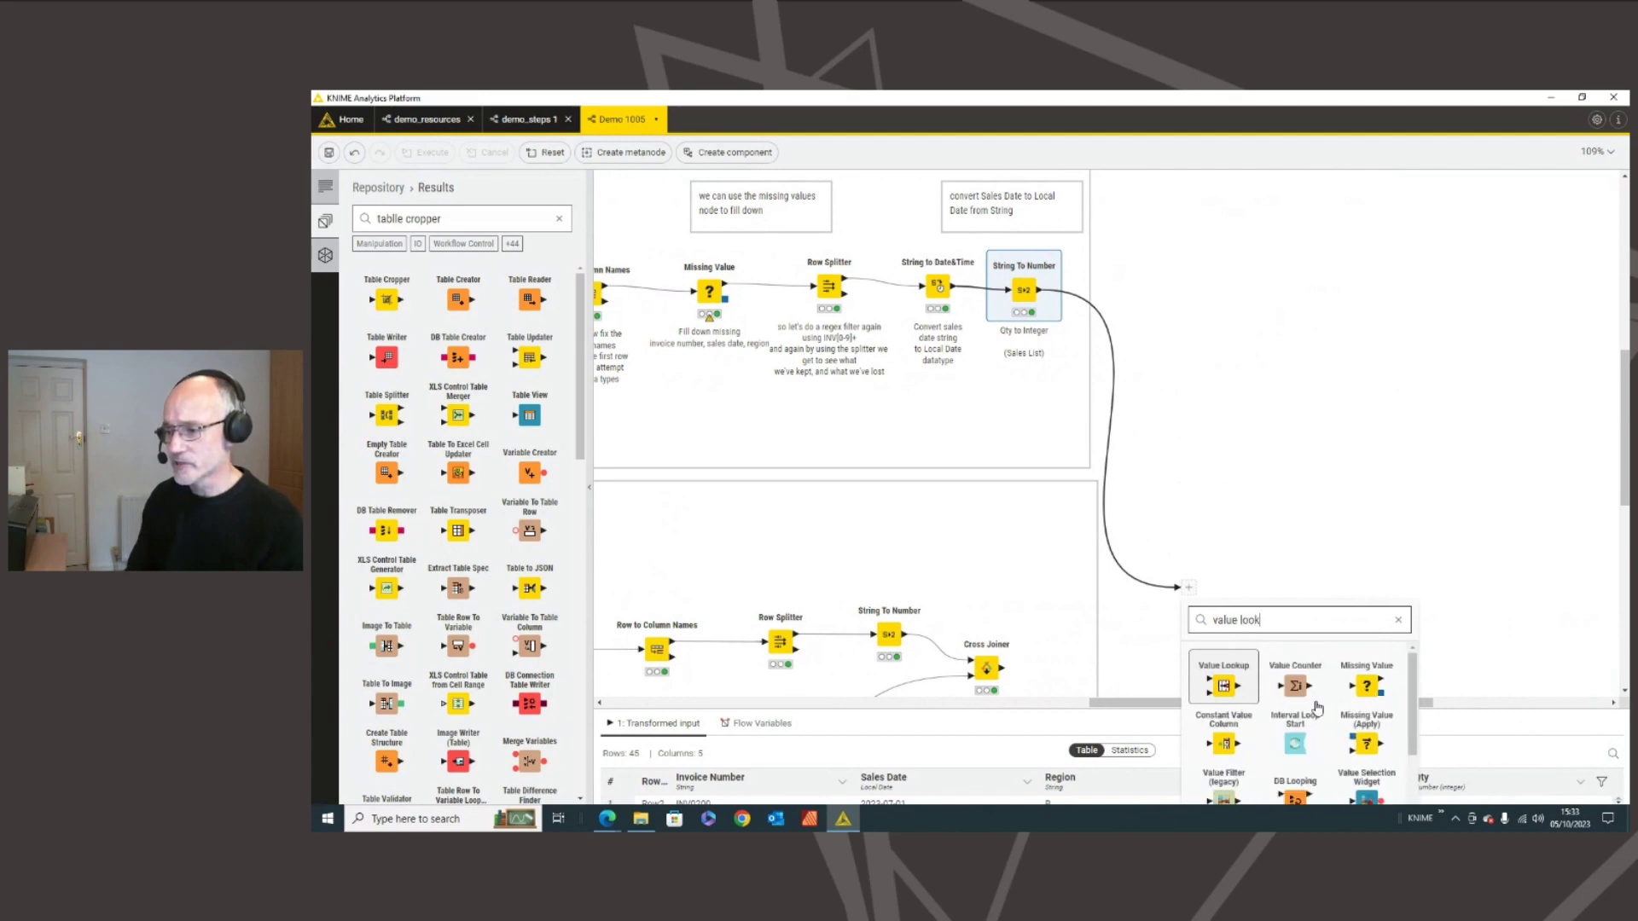
pyautogui.click(1228, 682)
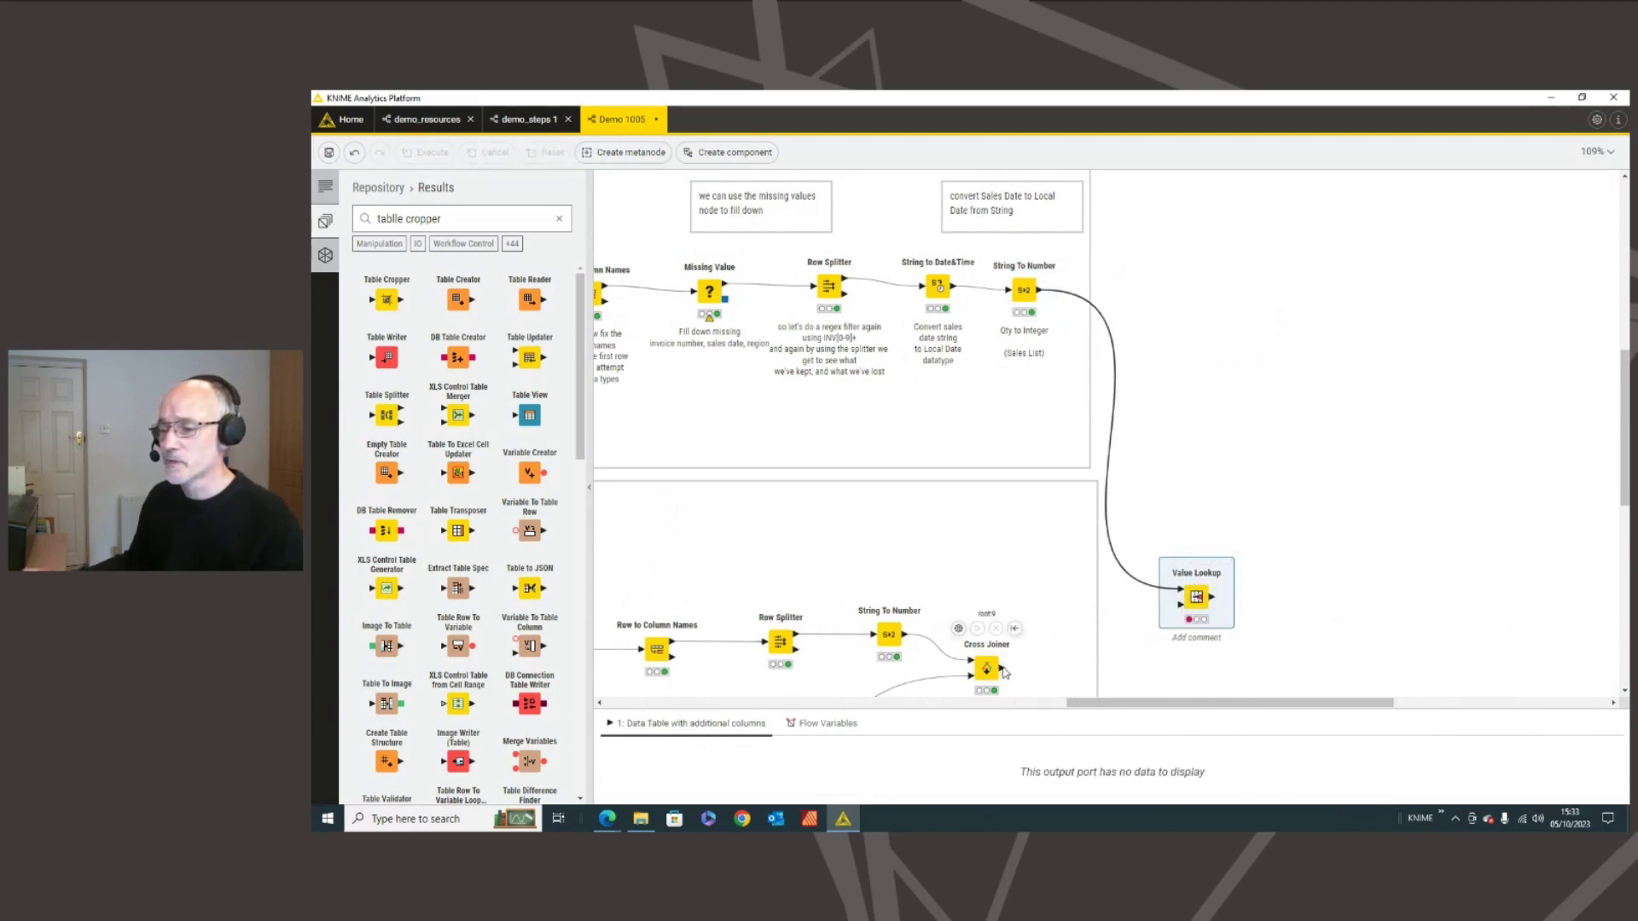
pyautogui.moveTo(1007, 674); pyautogui.dragTo(1192, 580)
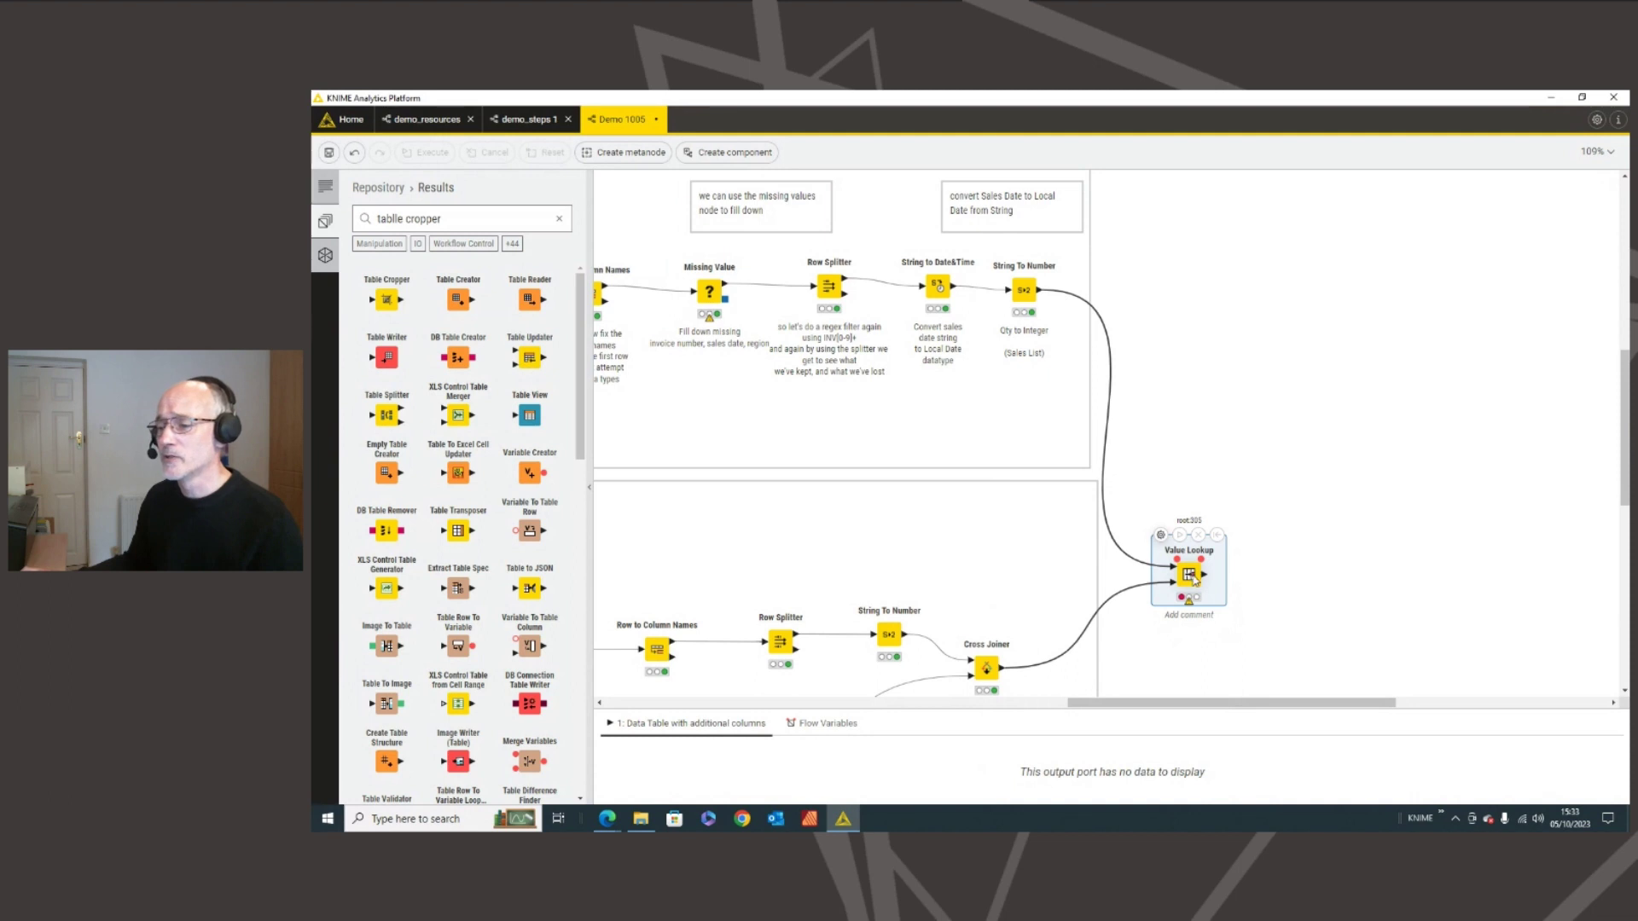
pyautogui.moveTo(1192, 575); pyautogui.dragTo(1217, 569)
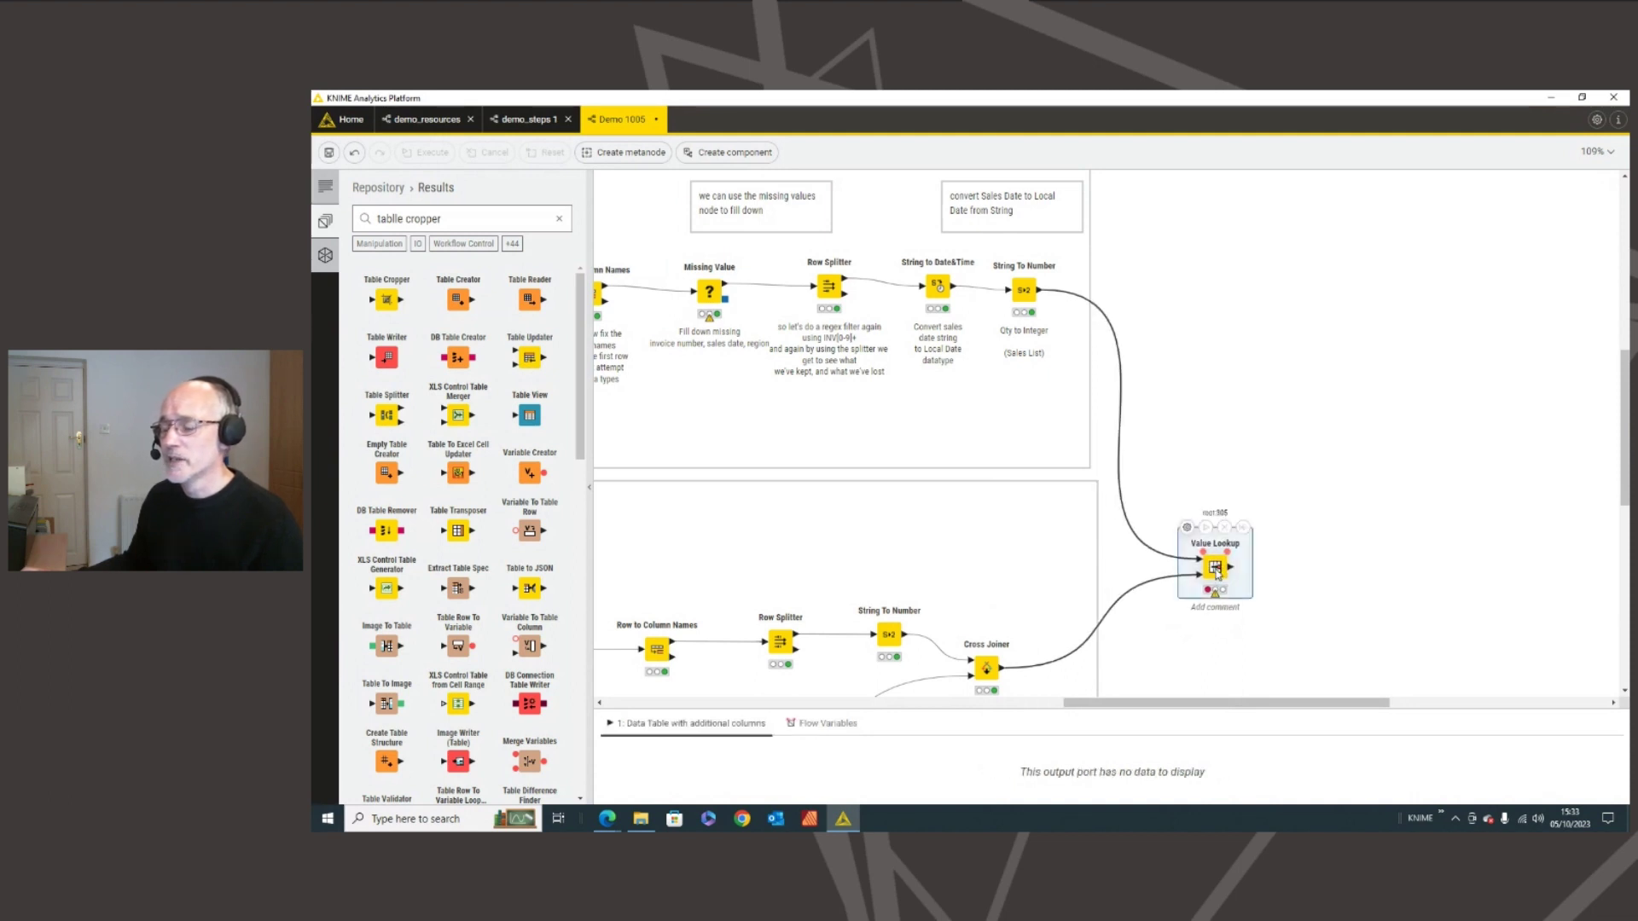
# - Match Product Code to Product Code in the Value Lookup, exclude Product Code from the appended columns, and execute the node
pyautogui.click(1187, 529)
pyautogui.moveTo(988, 172); pyautogui.dragTo(1388, 168)
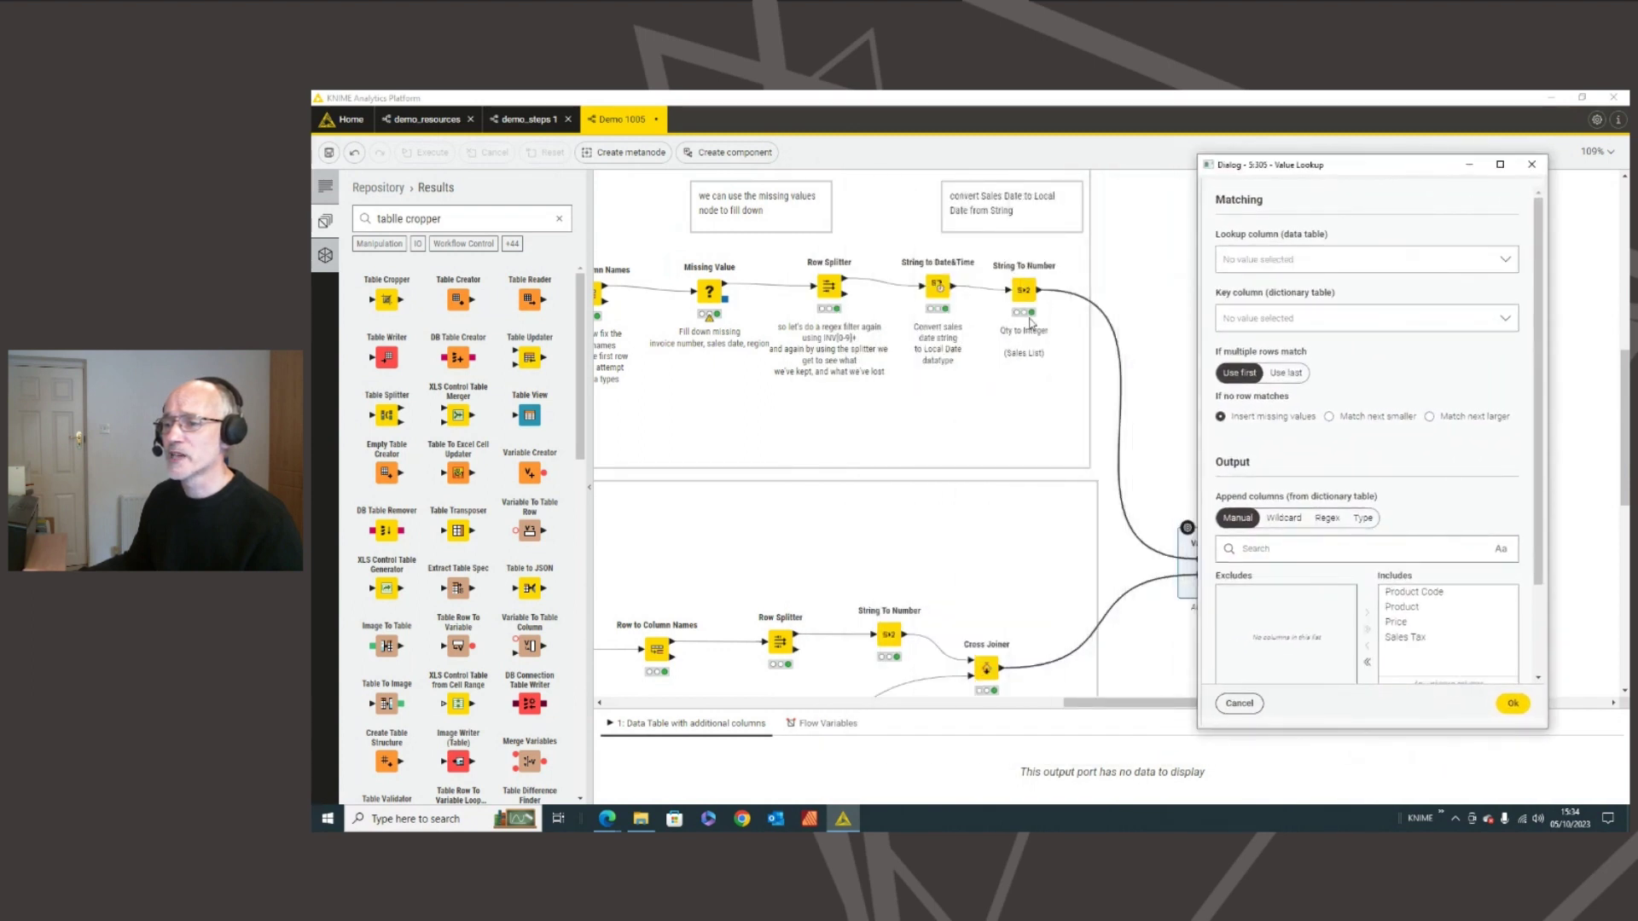
pyautogui.click(1295, 259)
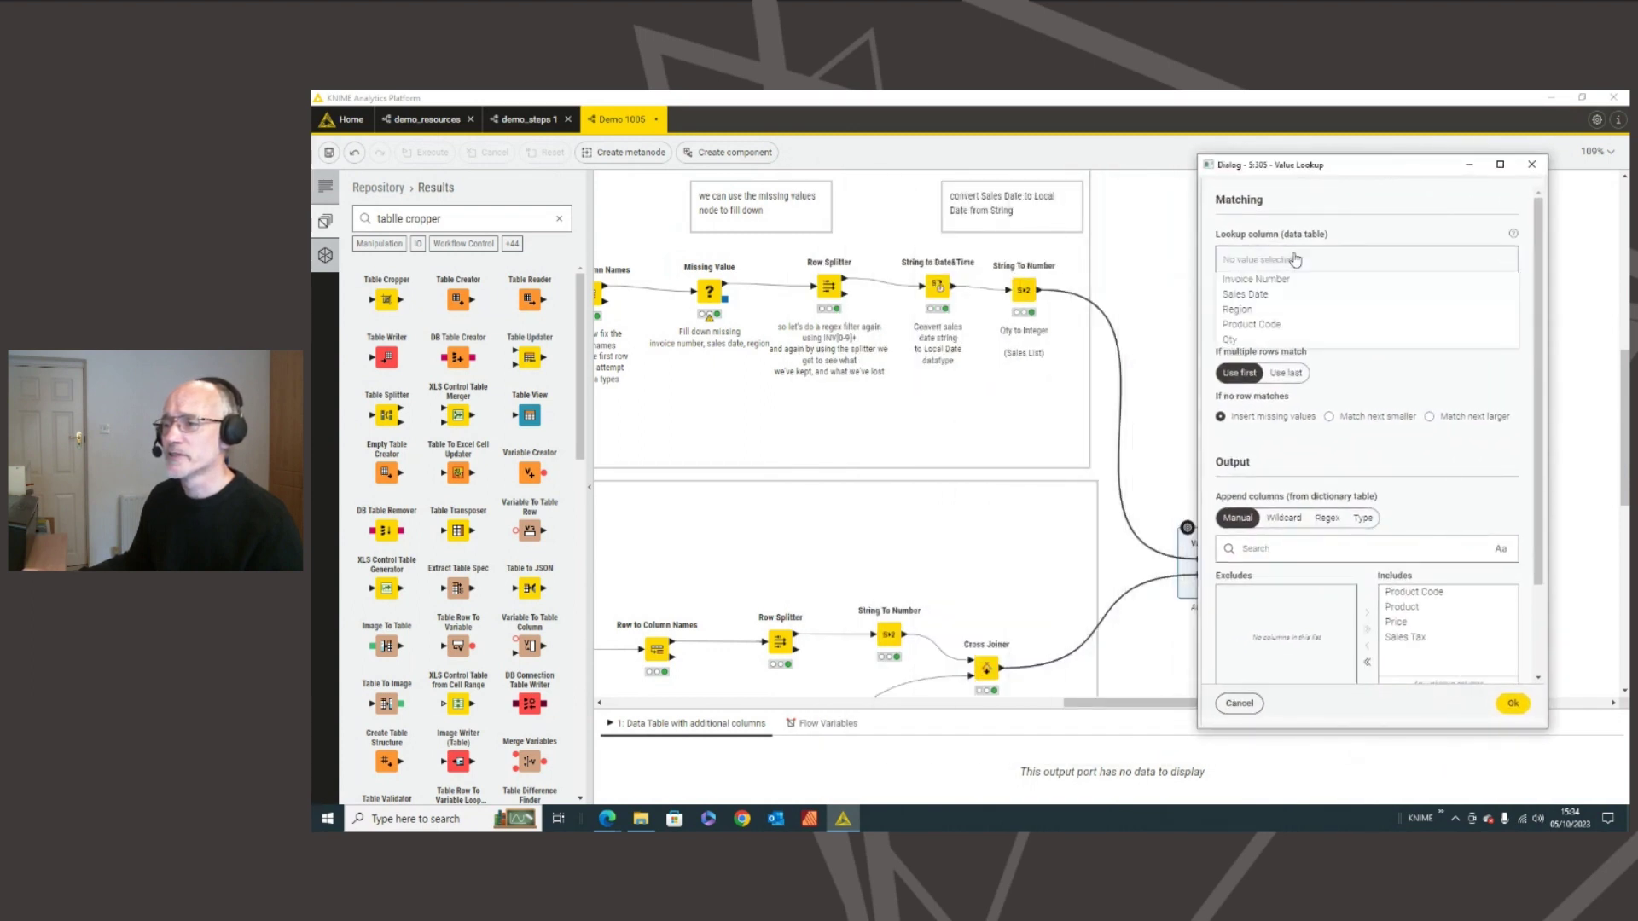
pyautogui.click(1269, 325)
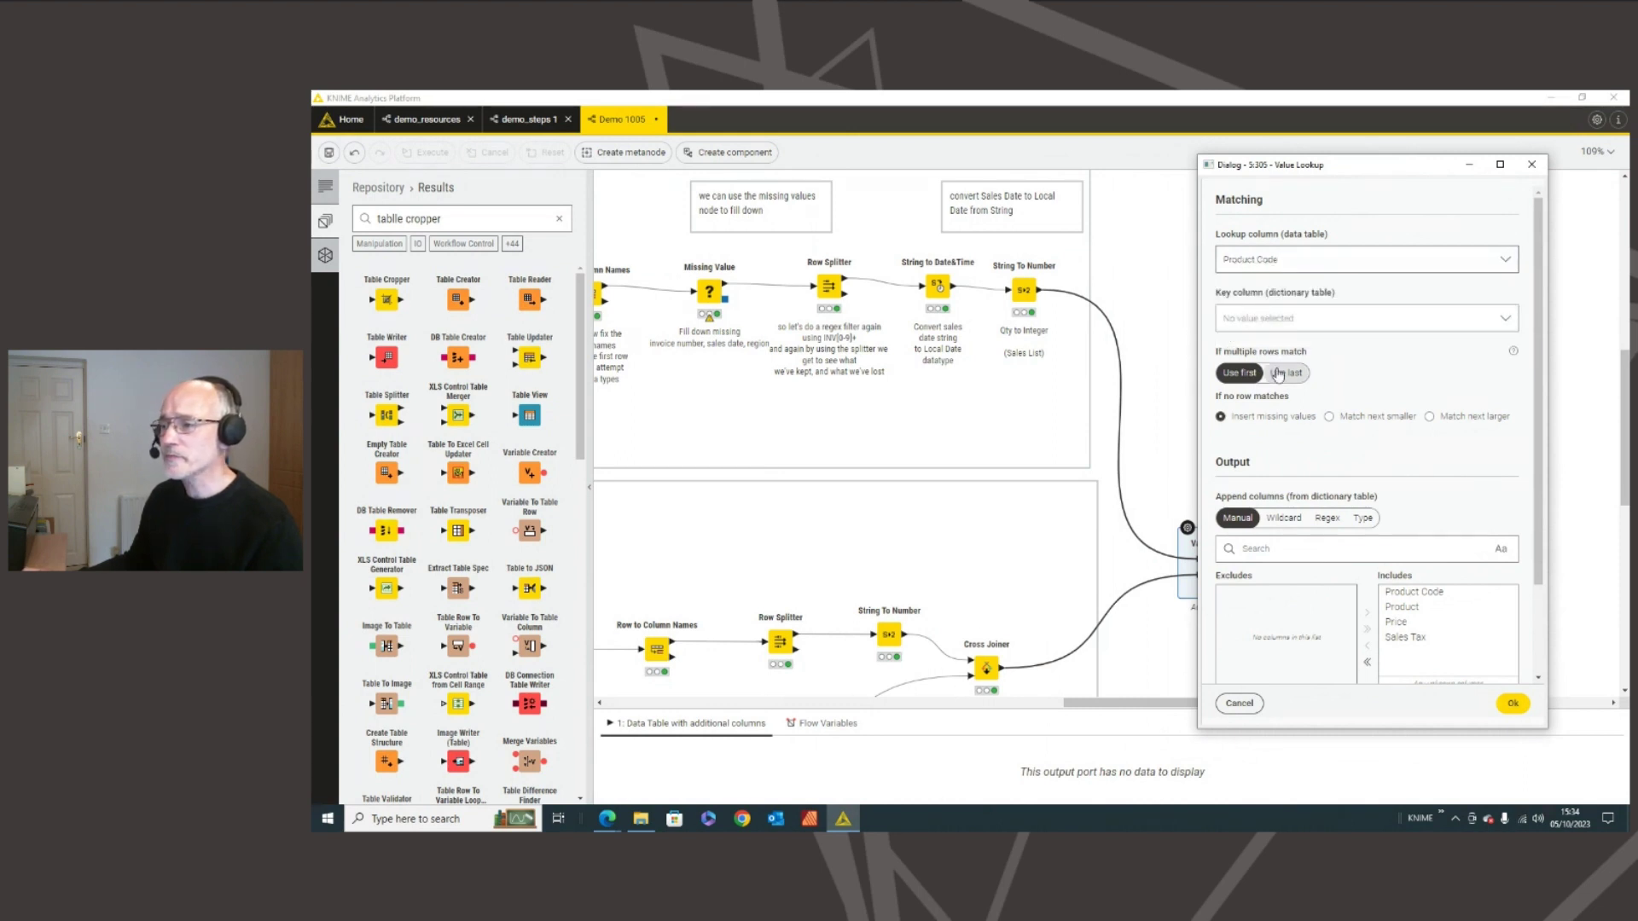
pyautogui.click(1292, 317)
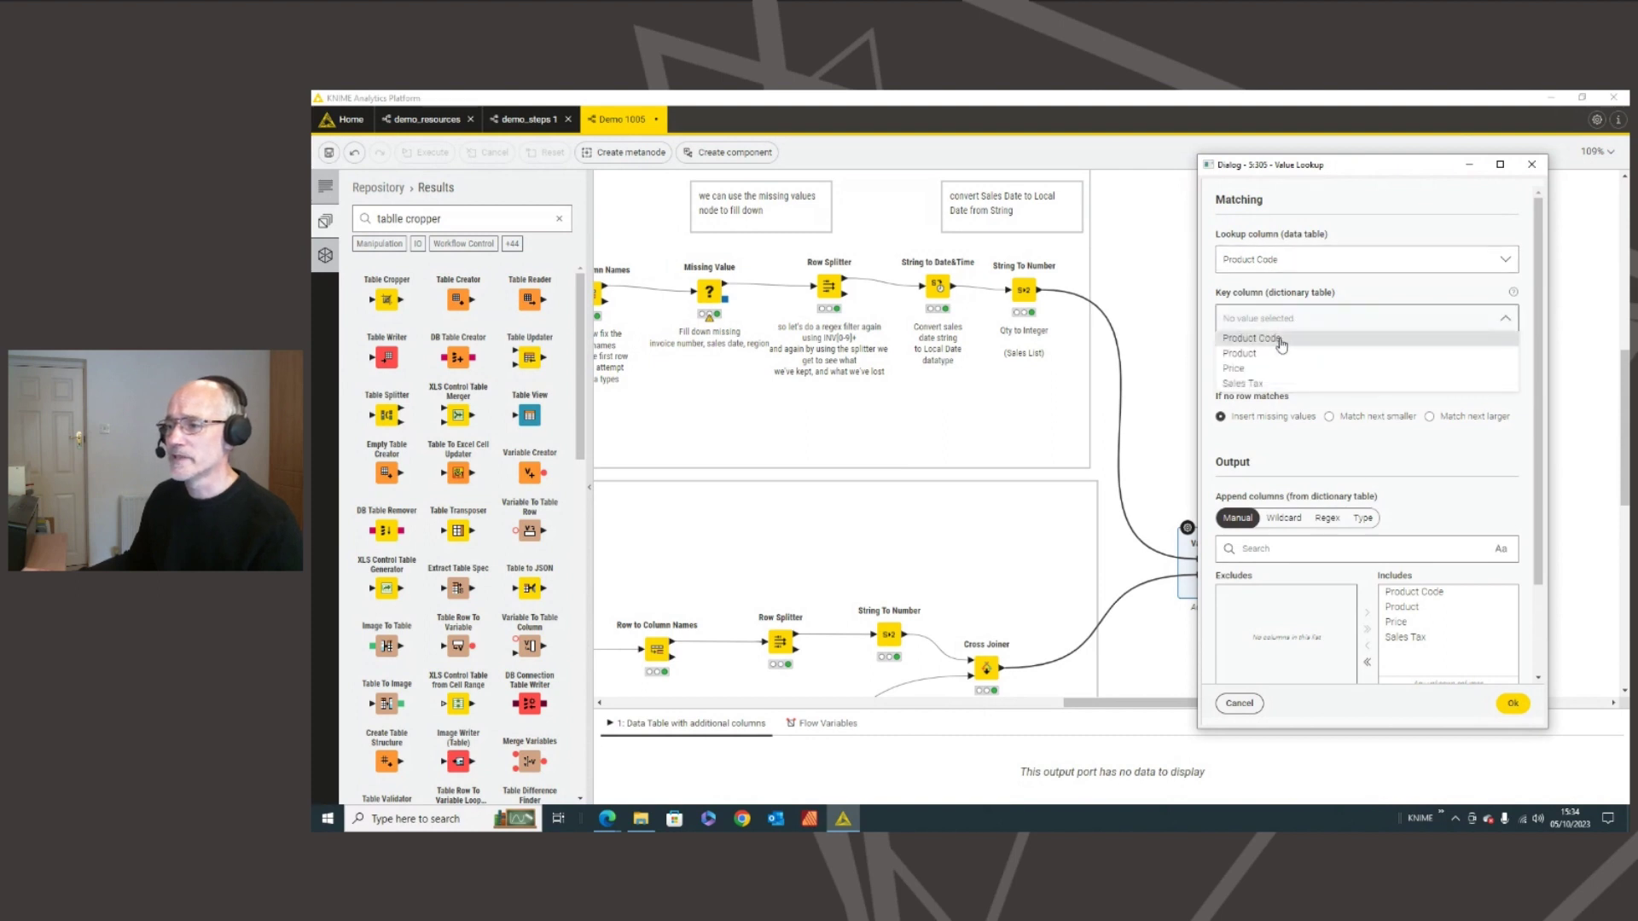
pyautogui.click(1280, 339)
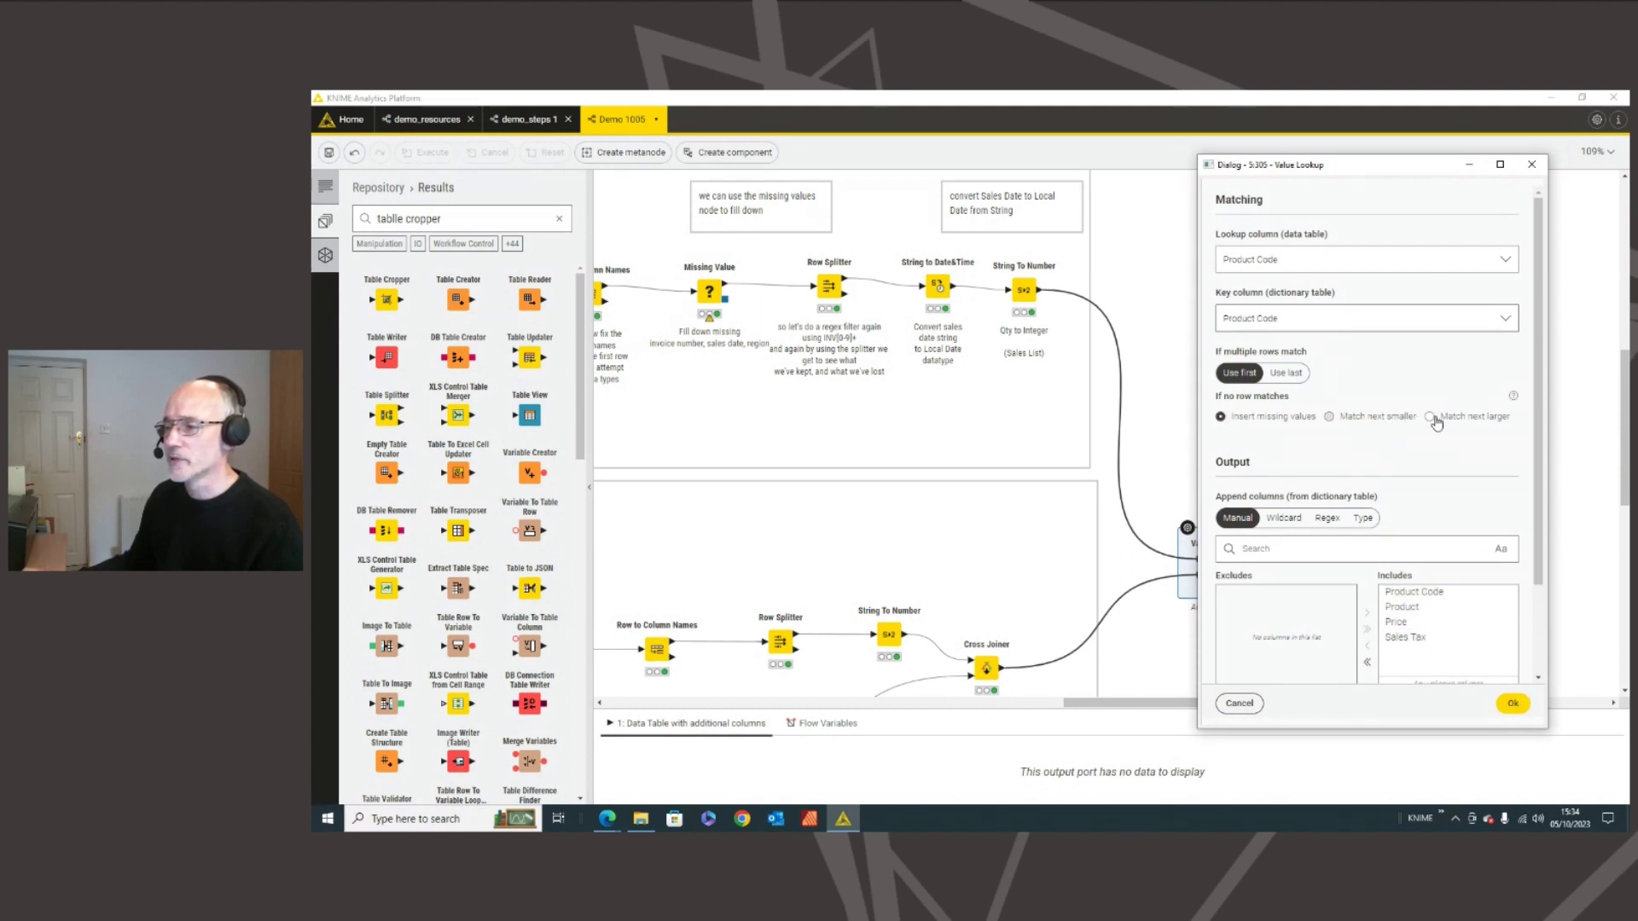
pyautogui.click(1413, 593)
pyautogui.doubleClick(1413, 593)
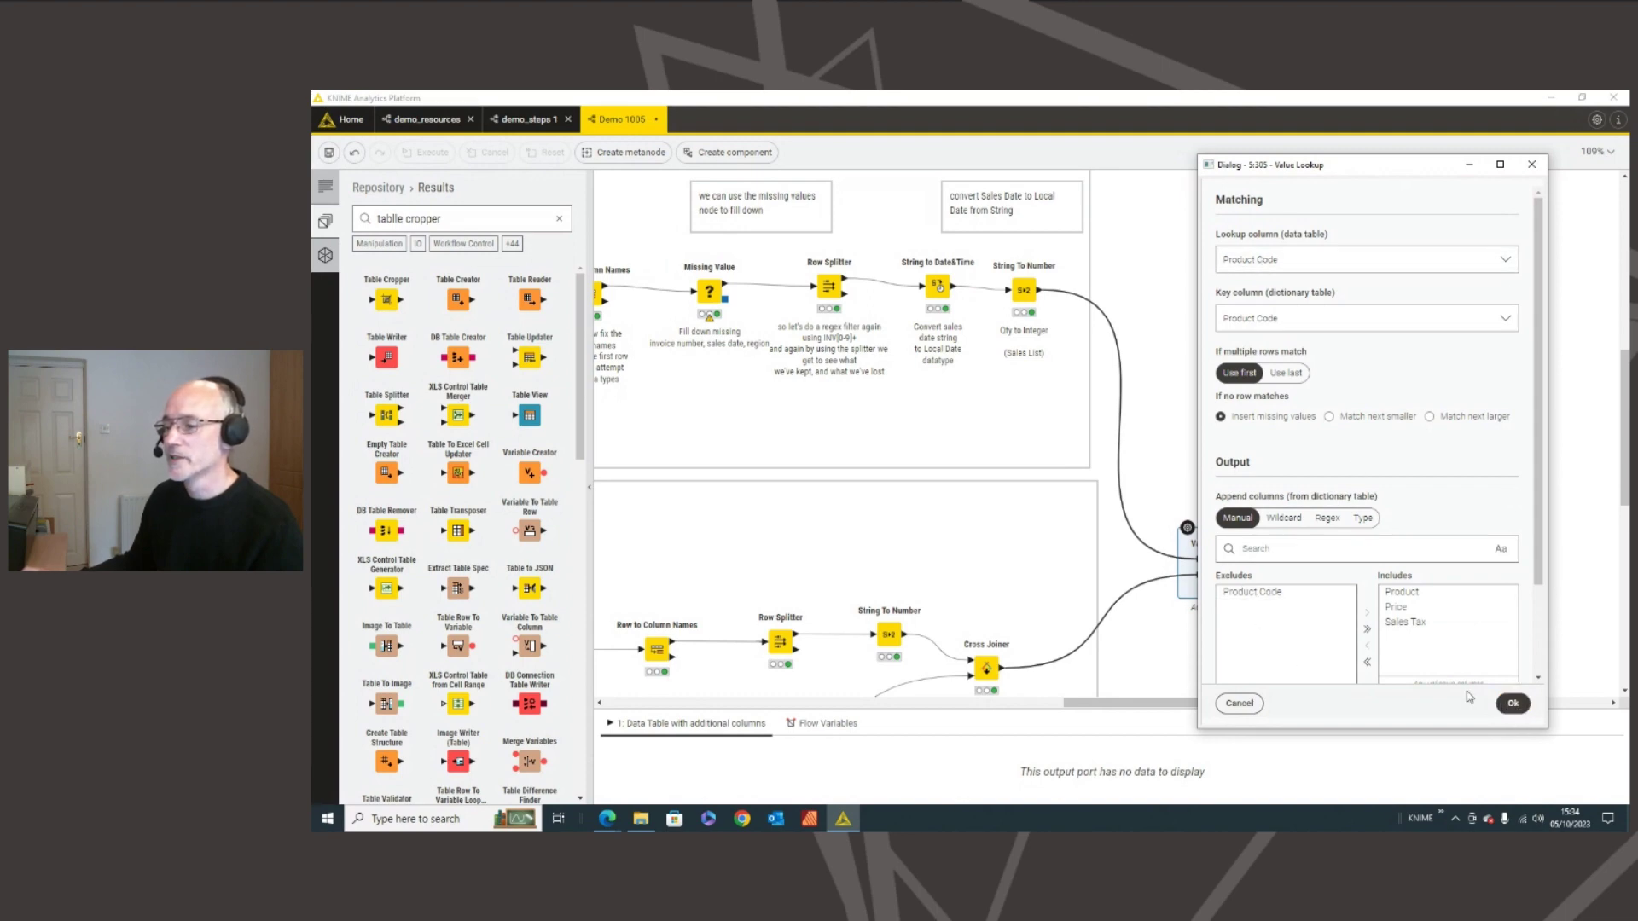
pyautogui.click(1511, 704)
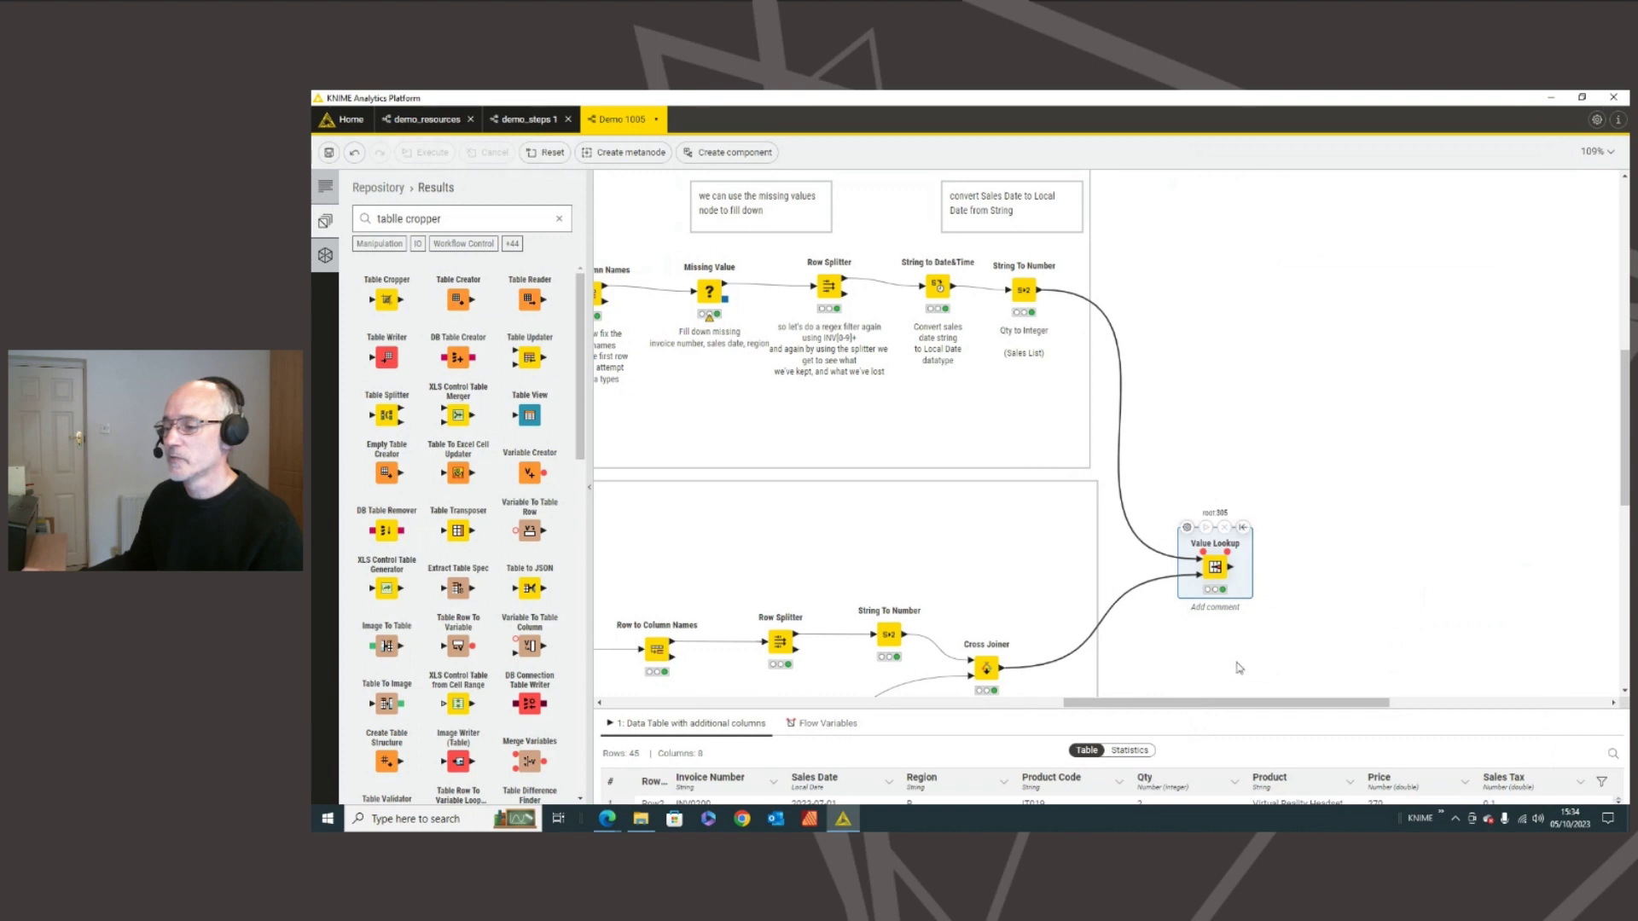
# - Examine the product, price and sales tax columns in the Value Lookup output, and shift the node slightly closer to its source branches
pyautogui.scroll(-1, 1254, 569)
pyautogui.scroll(-2, 1032, 693)
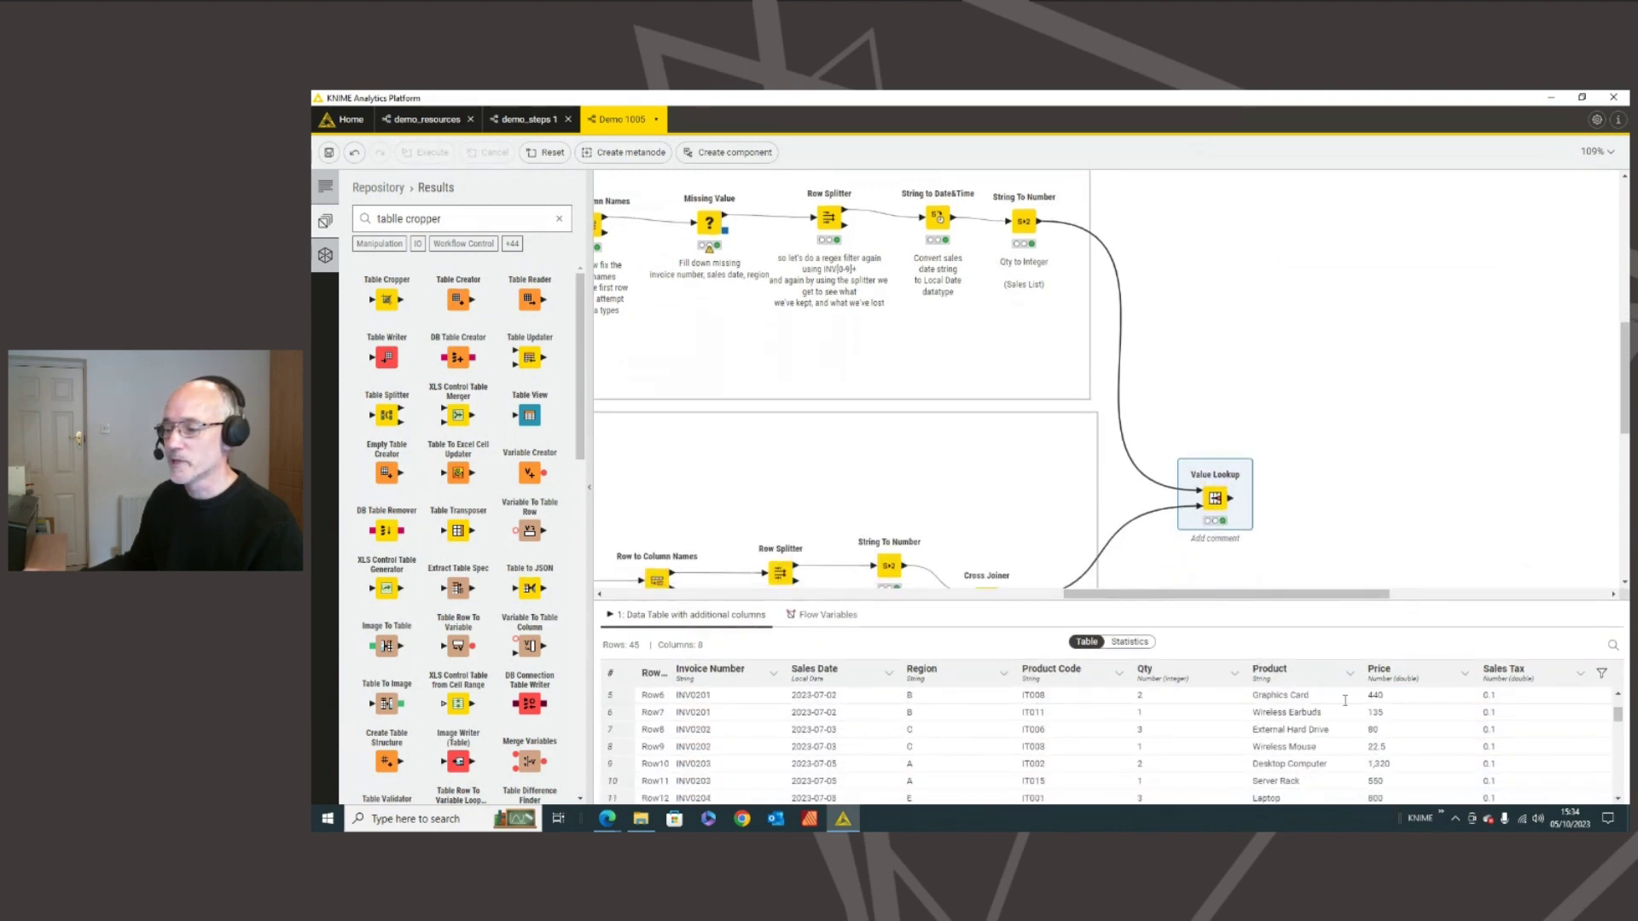
pyautogui.scroll(2, 1048, 730)
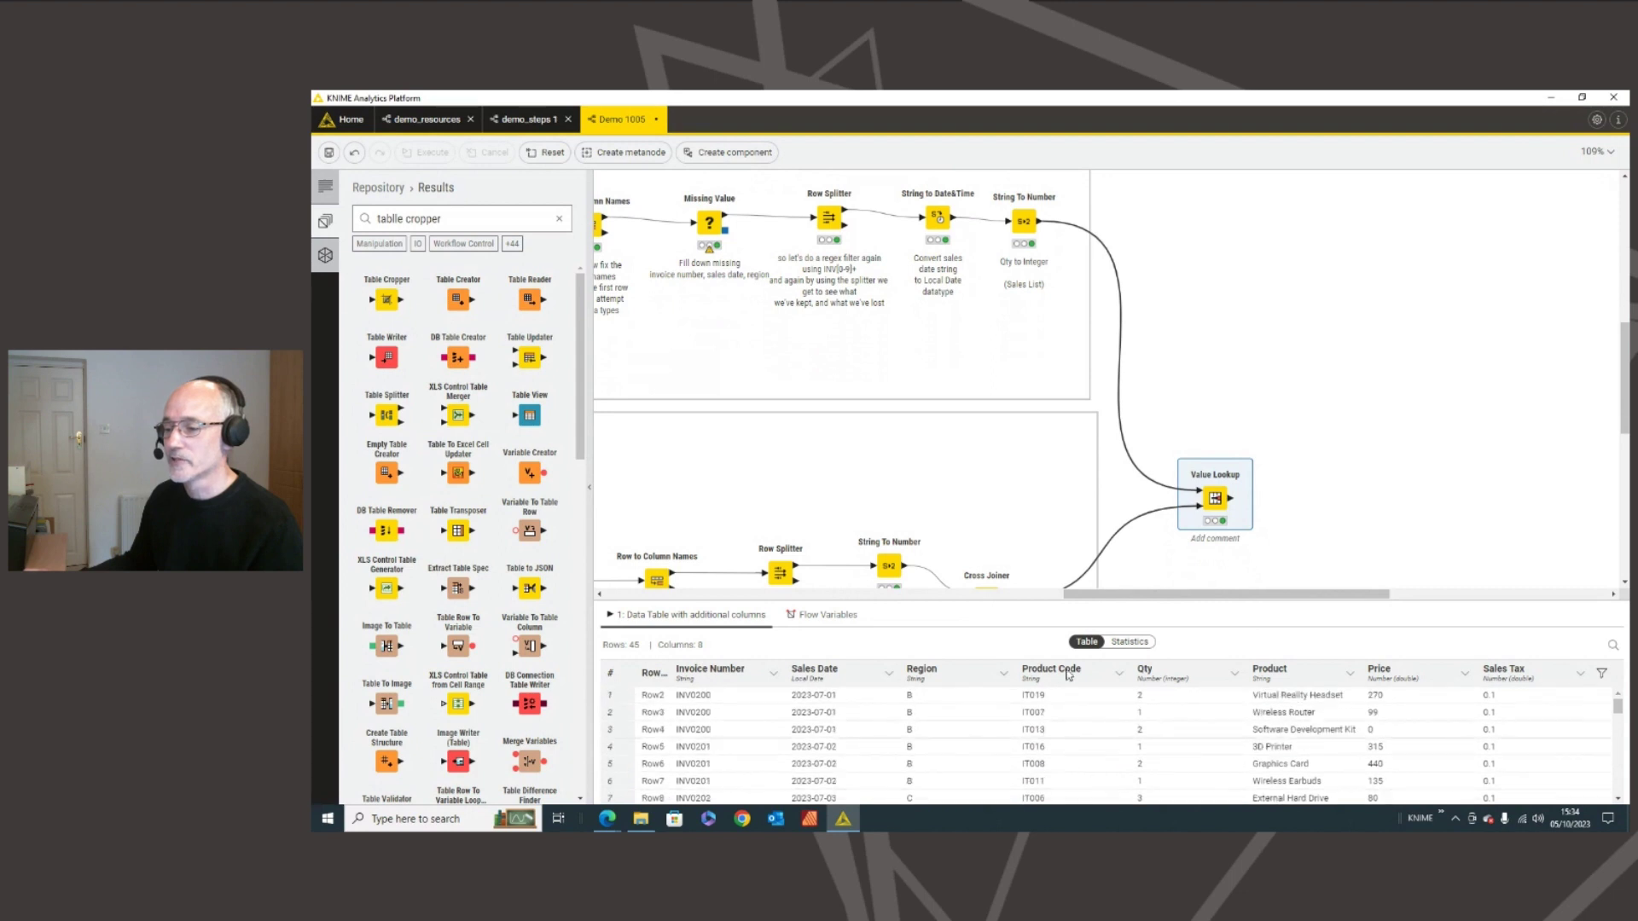
pyautogui.moveTo(1082, 604); pyautogui.dragTo(1109, 654)
pyautogui.moveTo(1220, 497)
pyautogui.mouseDown()
pyautogui.moveTo(1175, 512)
pyautogui.moveTo(1198, 516)
pyautogui.mouseUp()
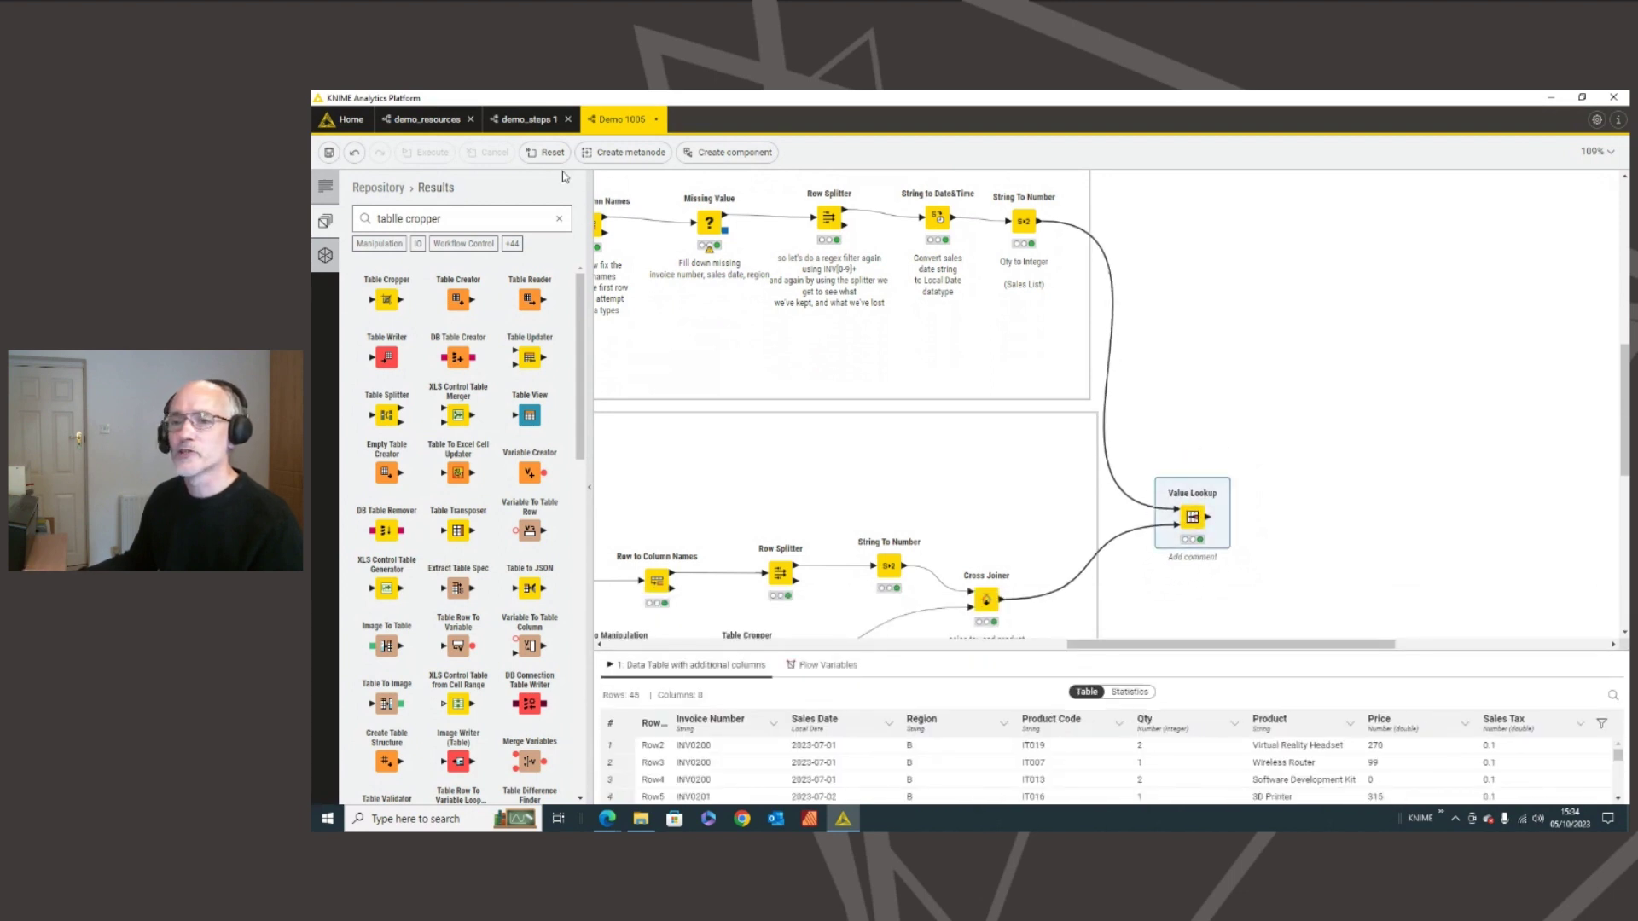
# - Copy the whole RESOURCE 2 - ADDITIONAL VLOOKUPS section from demo_resources and paste it into the Demo 1005 workflow
pyautogui.click(427, 119)
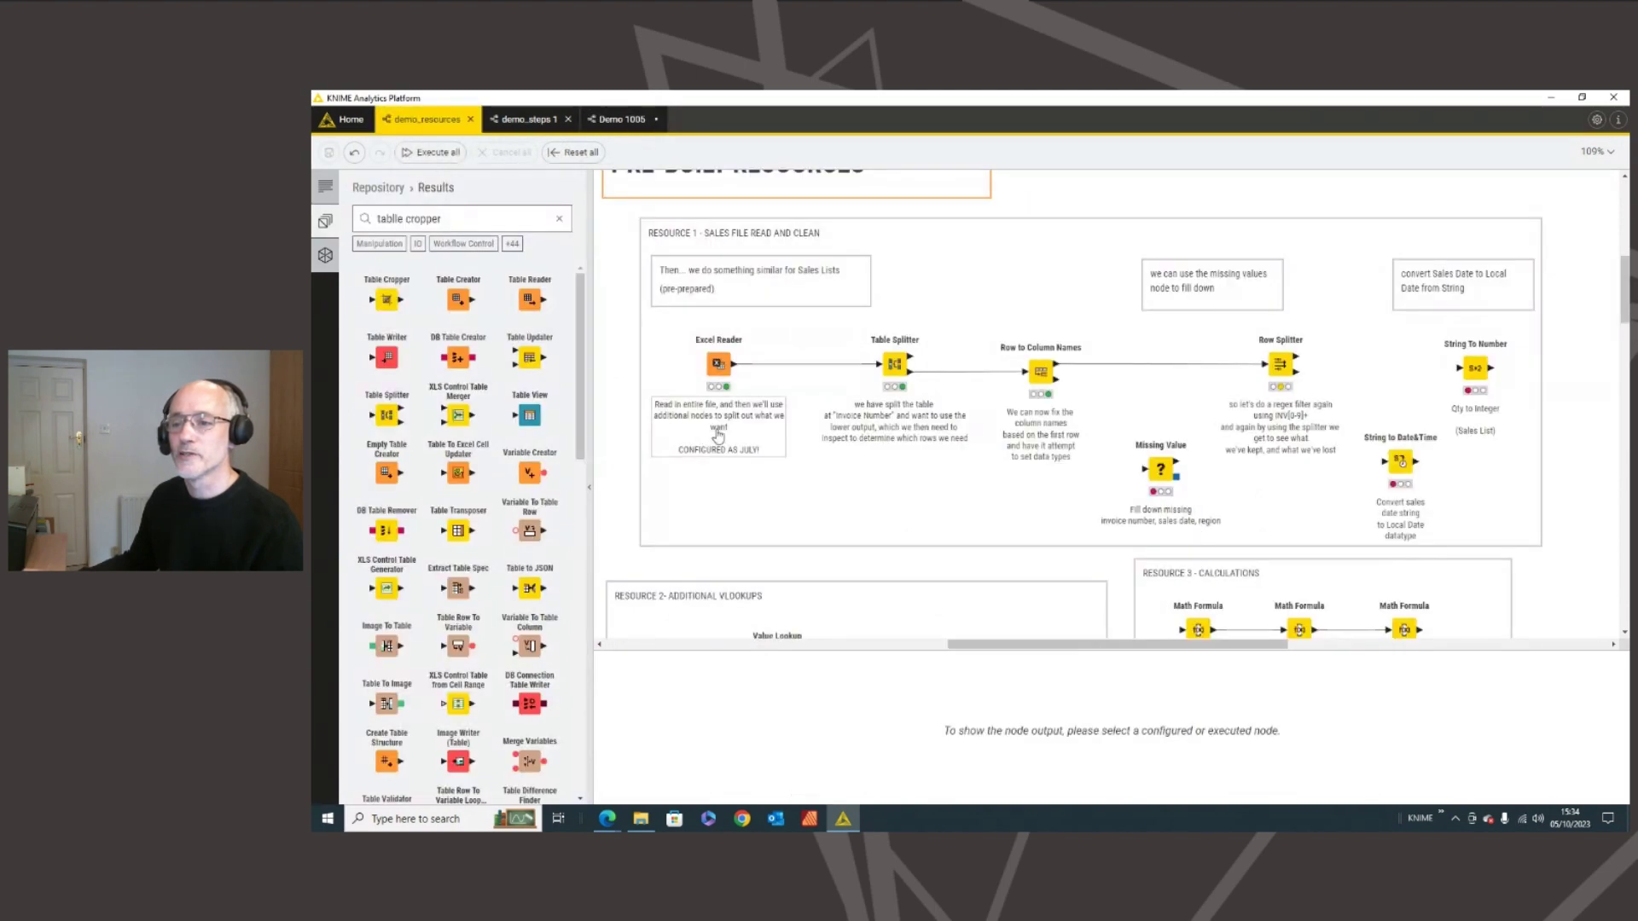
pyautogui.scroll(-5, 987, 563)
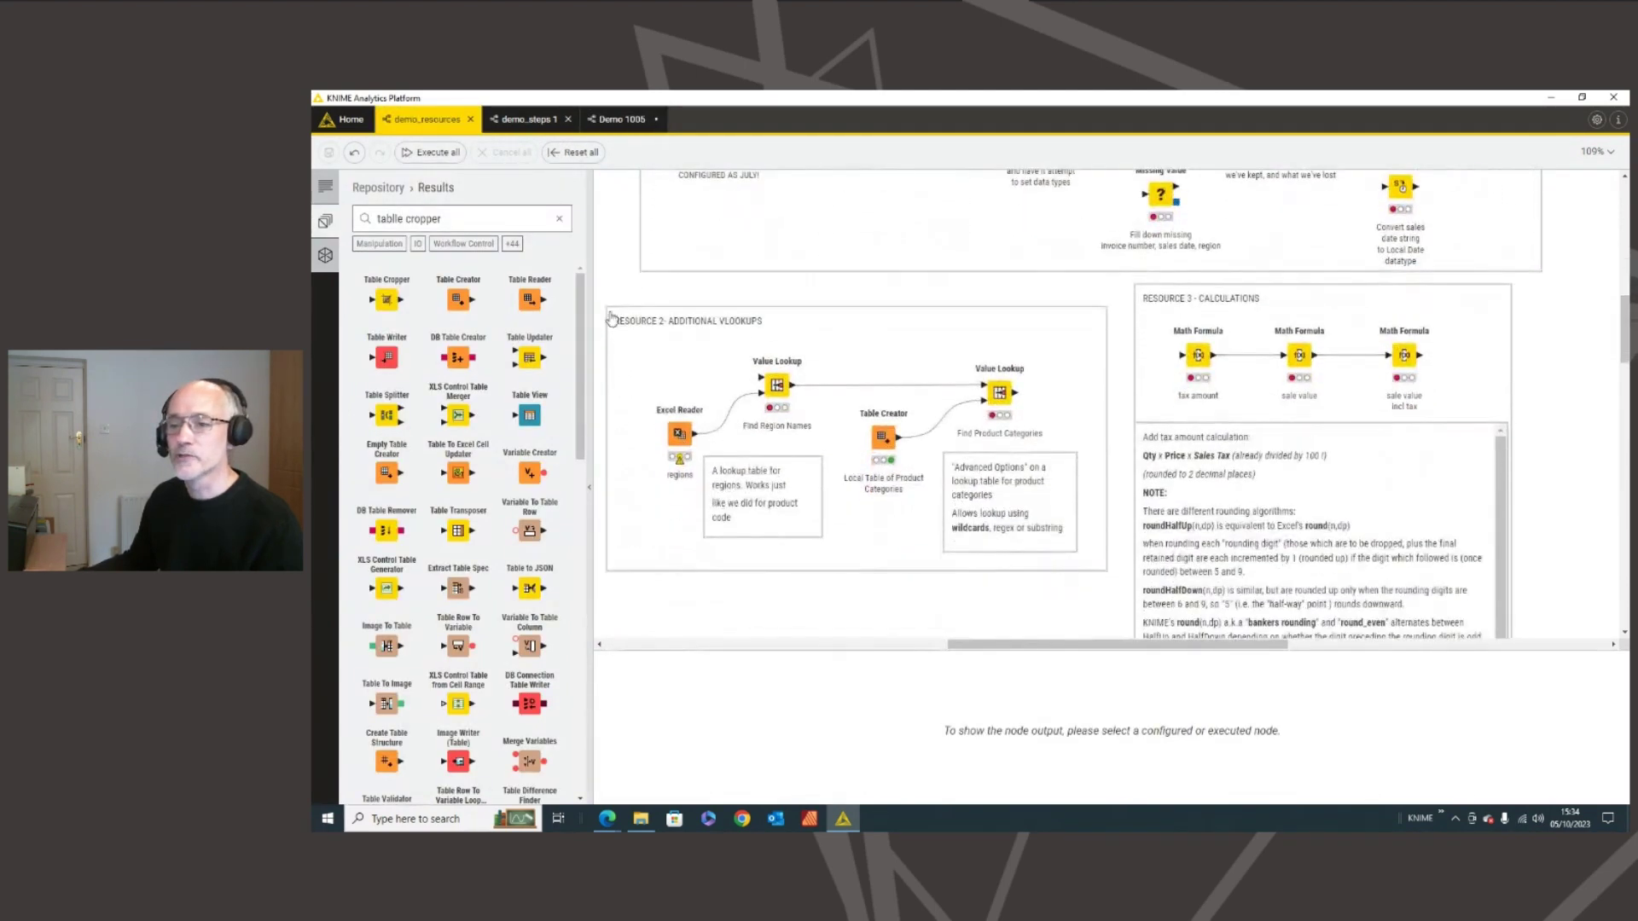
pyautogui.moveTo(604, 299); pyautogui.dragTo(1110, 576)
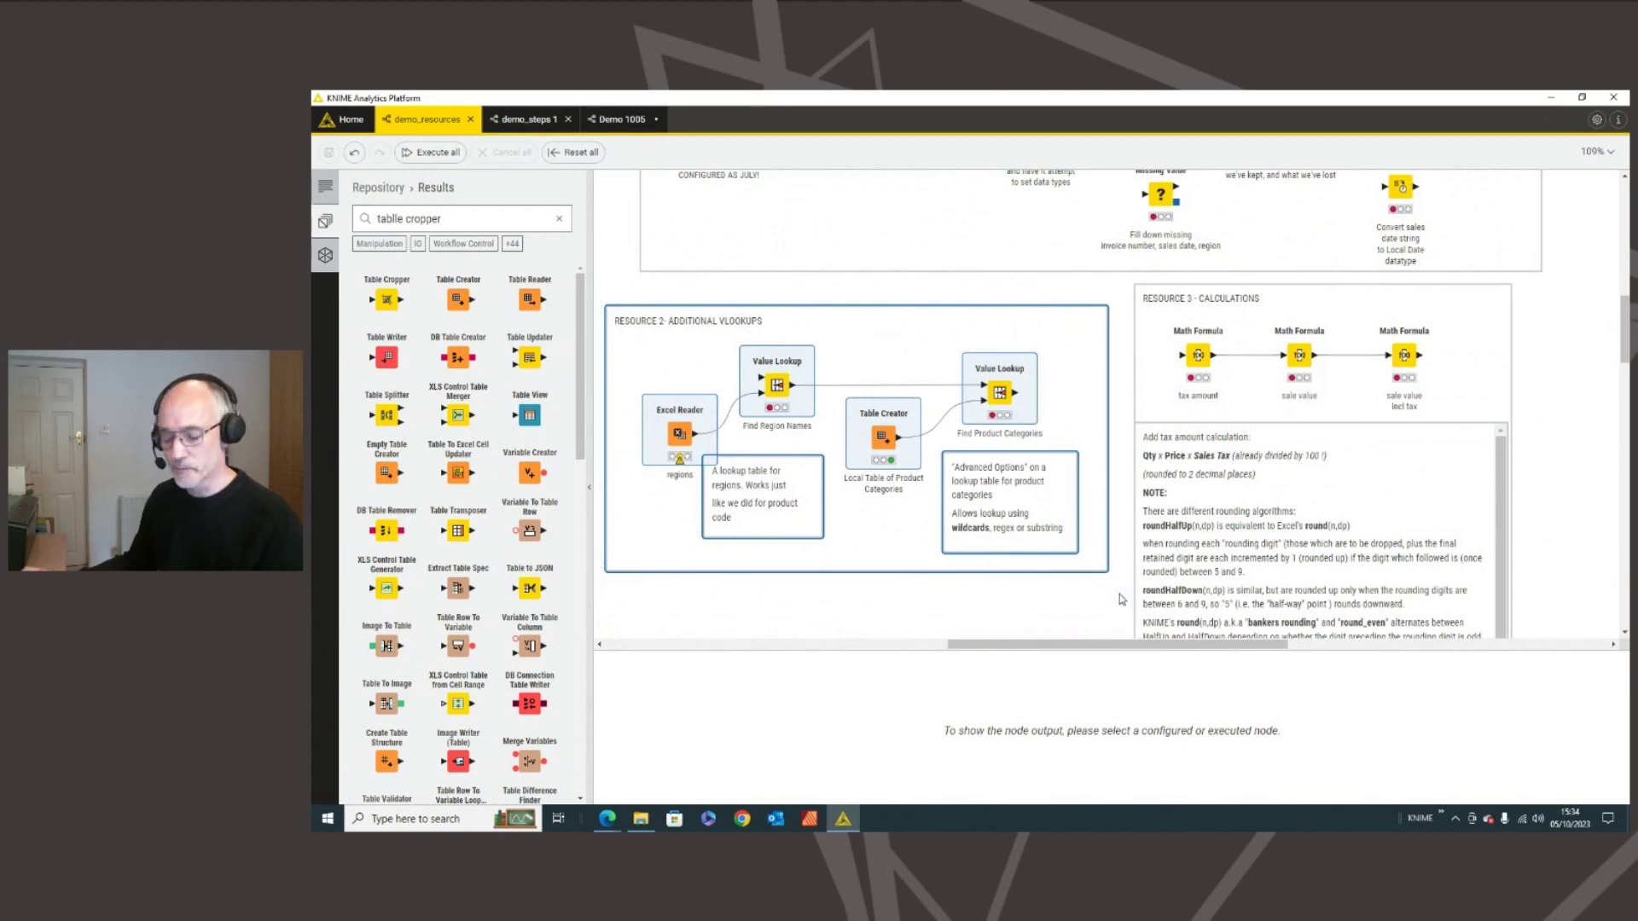
pyautogui.click(627, 122)
pyautogui.rightClick(1299, 532)
pyautogui.click(1343, 569)
# - Place the pasted RESOURCE 2 section beside the product Value Lookup, and connect that node to the Find Region Names lookup
pyautogui.moveTo(1239, 646); pyautogui.dragTo(1326, 646)
pyautogui.moveTo(1150, 480); pyautogui.dragTo(1127, 410)
pyautogui.click(863, 556)
pyautogui.moveTo(863, 458); pyautogui.dragTo(1090, 468)
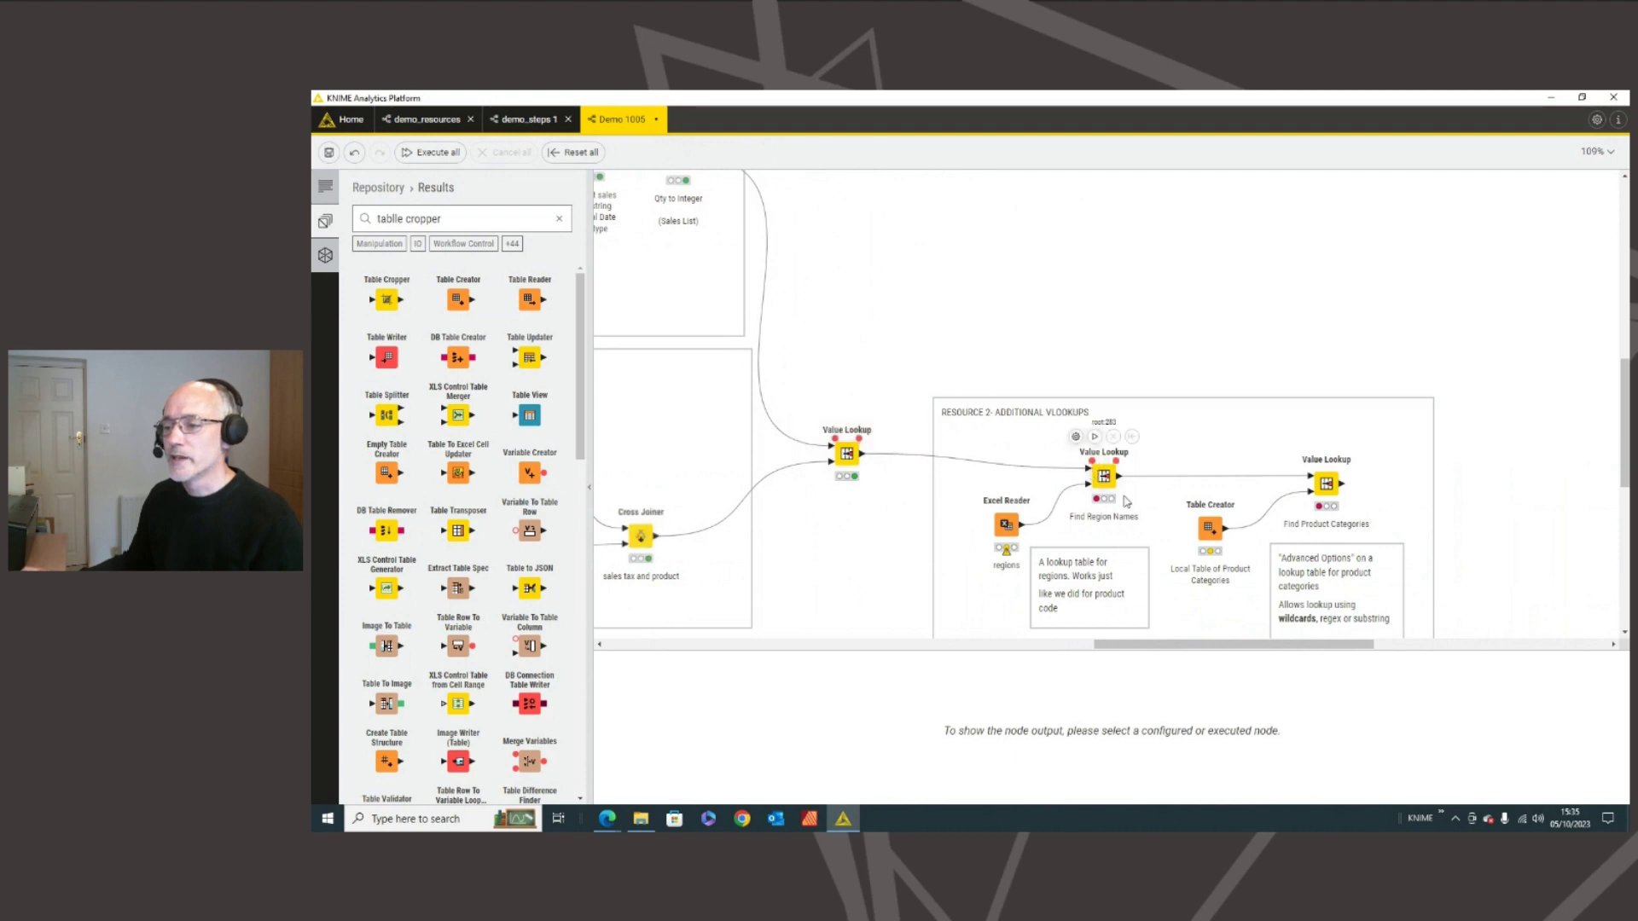
# - Execute the regions Excel Reader and view its region code and Region Name table
pyautogui.click(1008, 526)
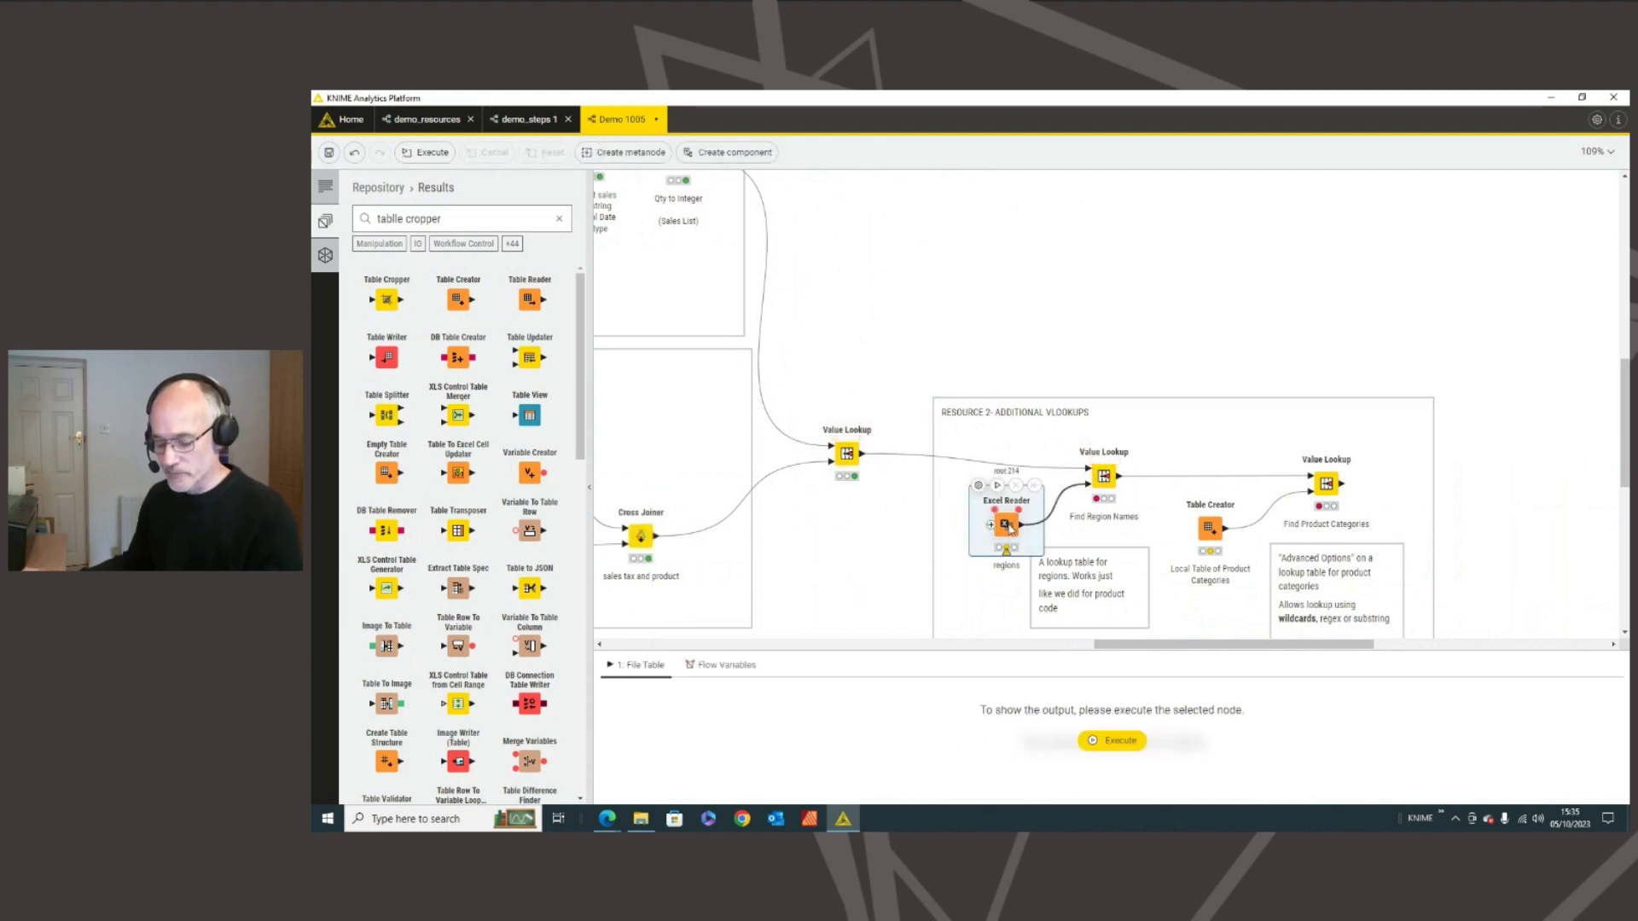
pyautogui.press('F7')
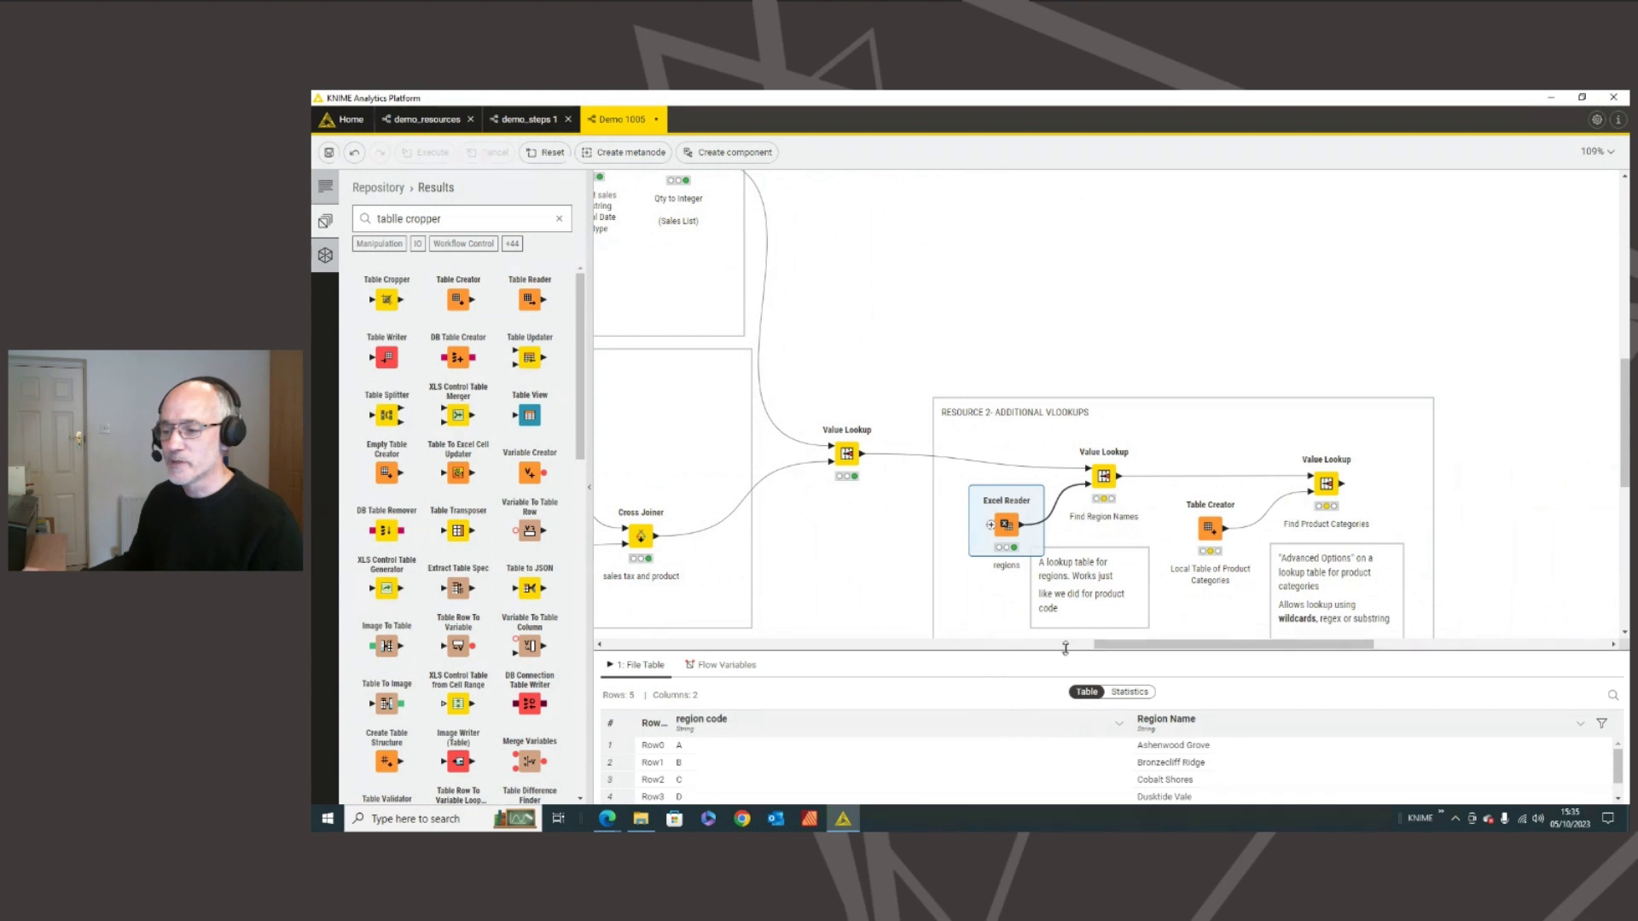
pyautogui.scroll(-2, 987, 574)
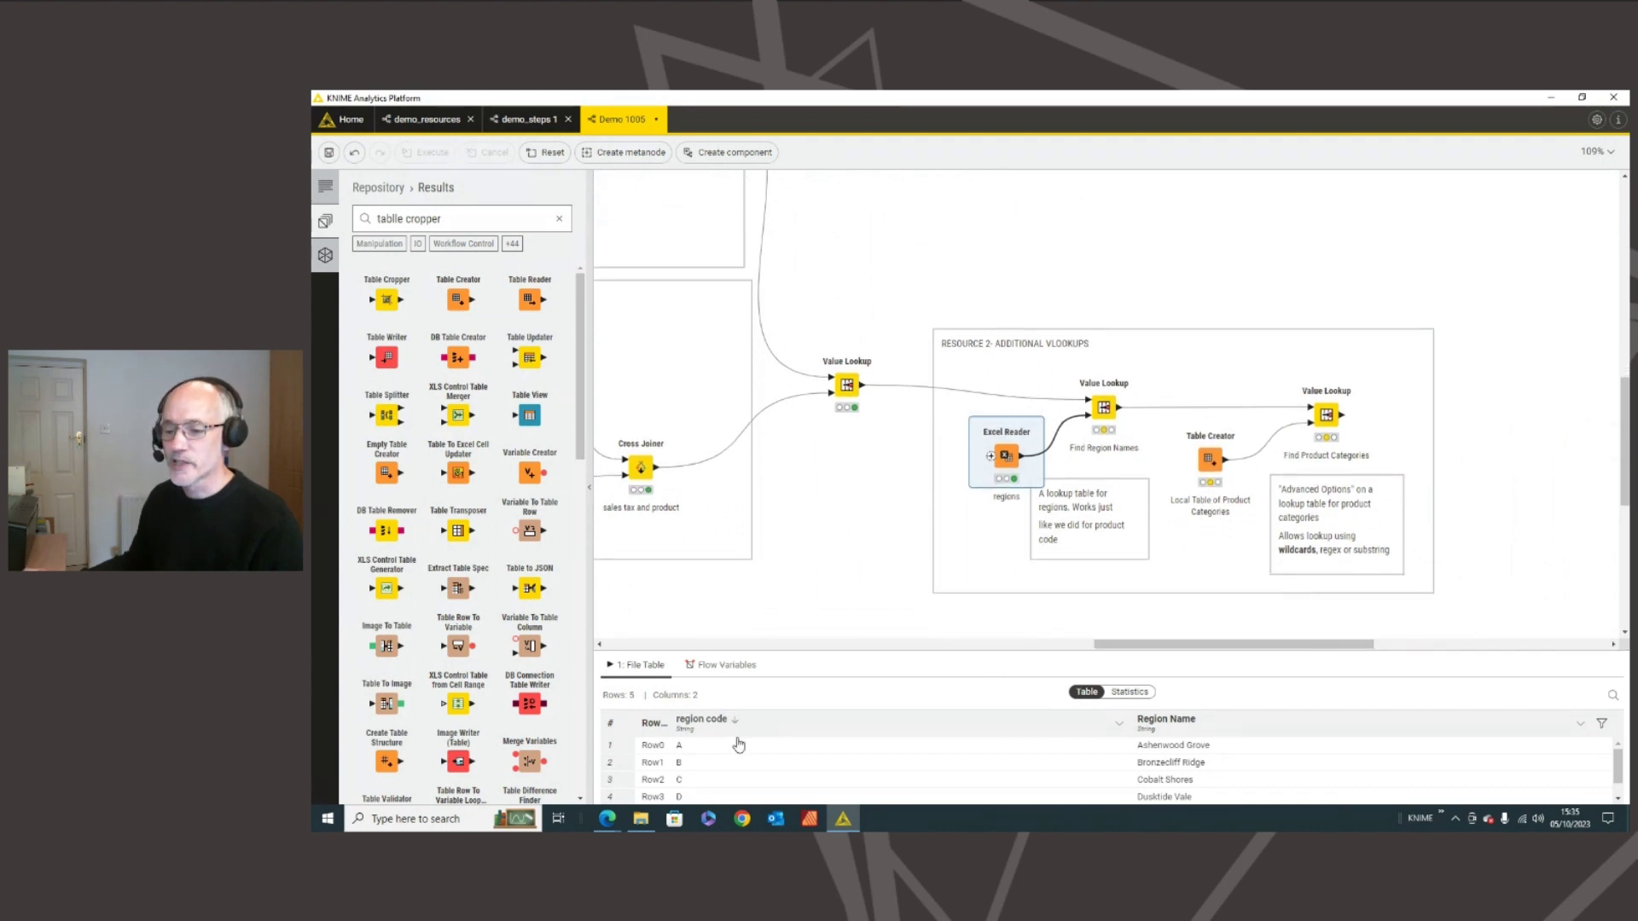
# - Compare the sales Region column with the regions table, and execute the Find Region Names lookup
pyautogui.click(846, 386)
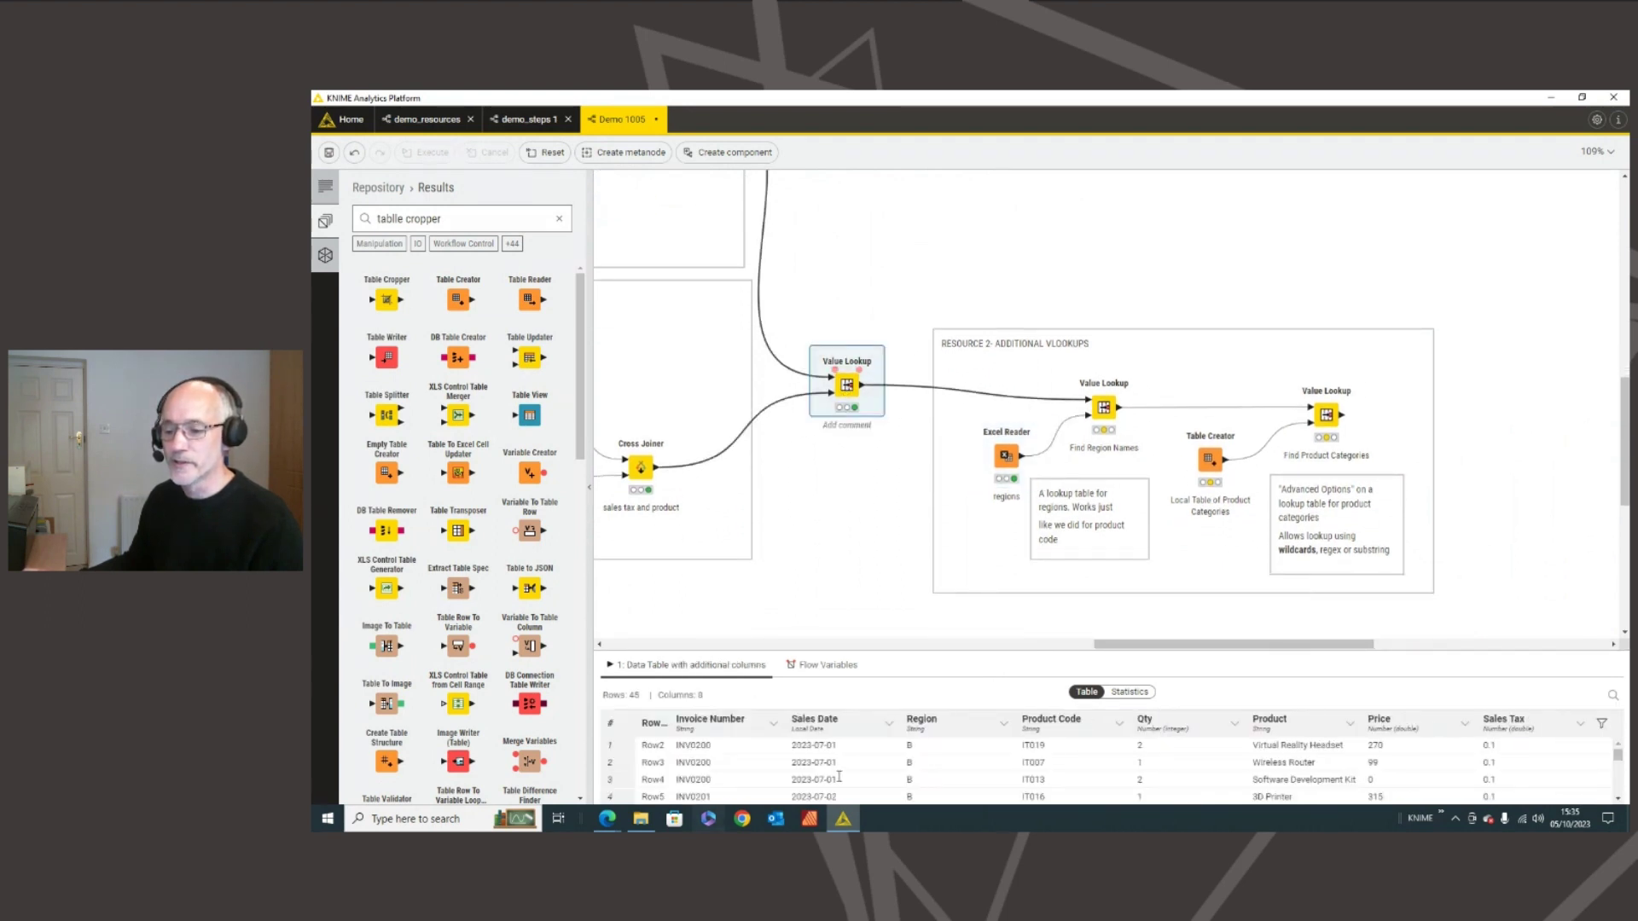
pyautogui.click(1004, 459)
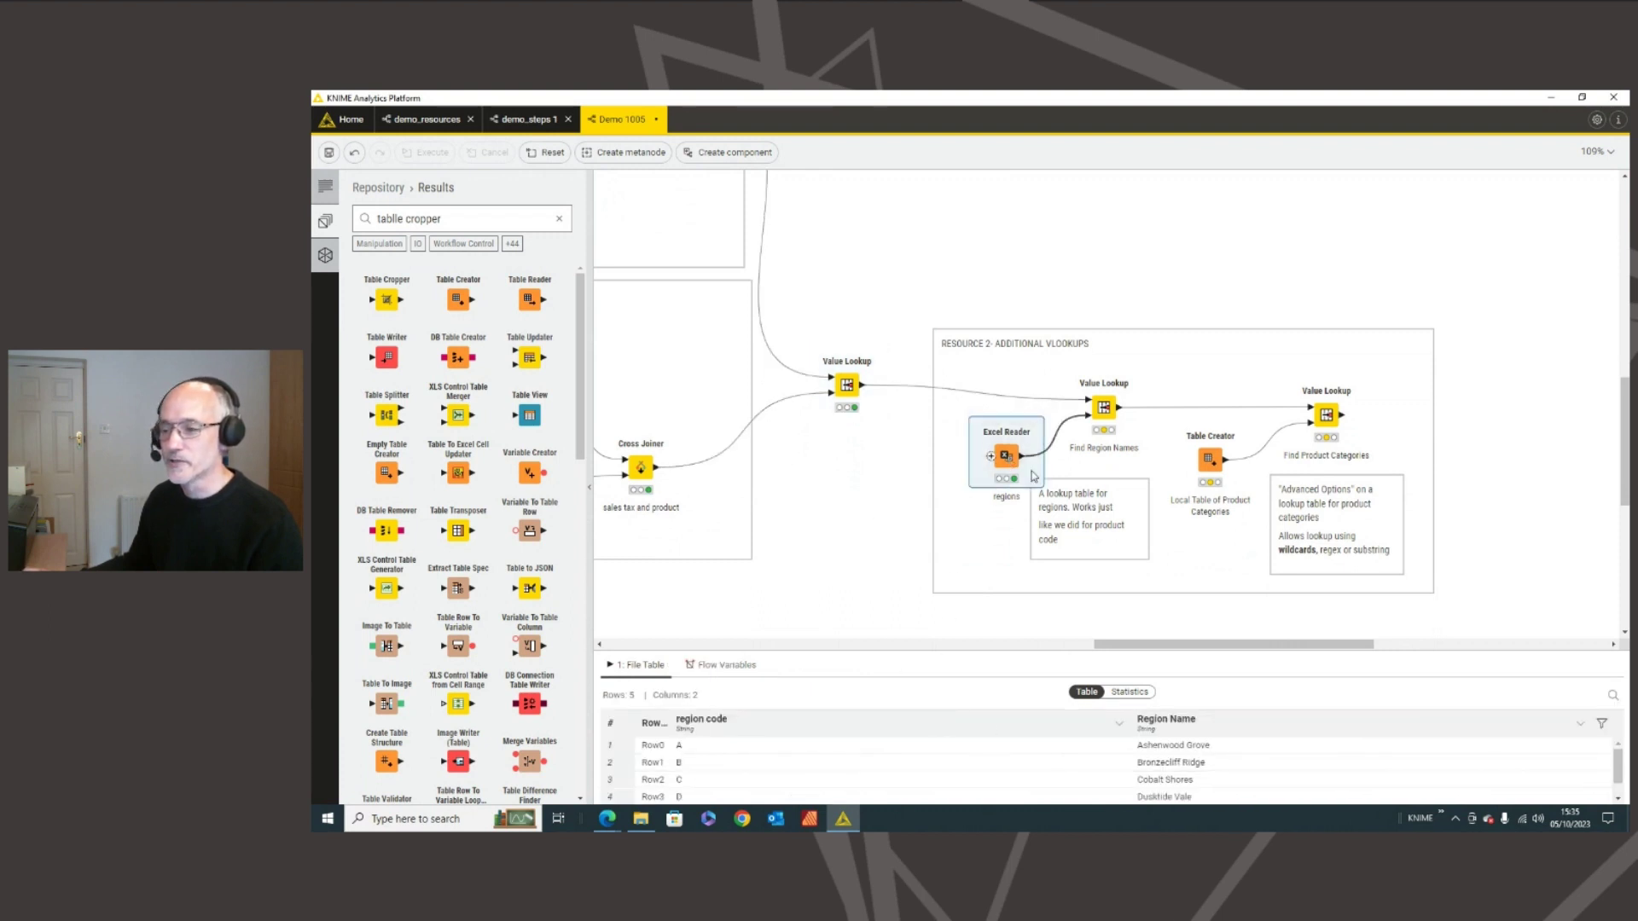
pyautogui.click(1103, 411)
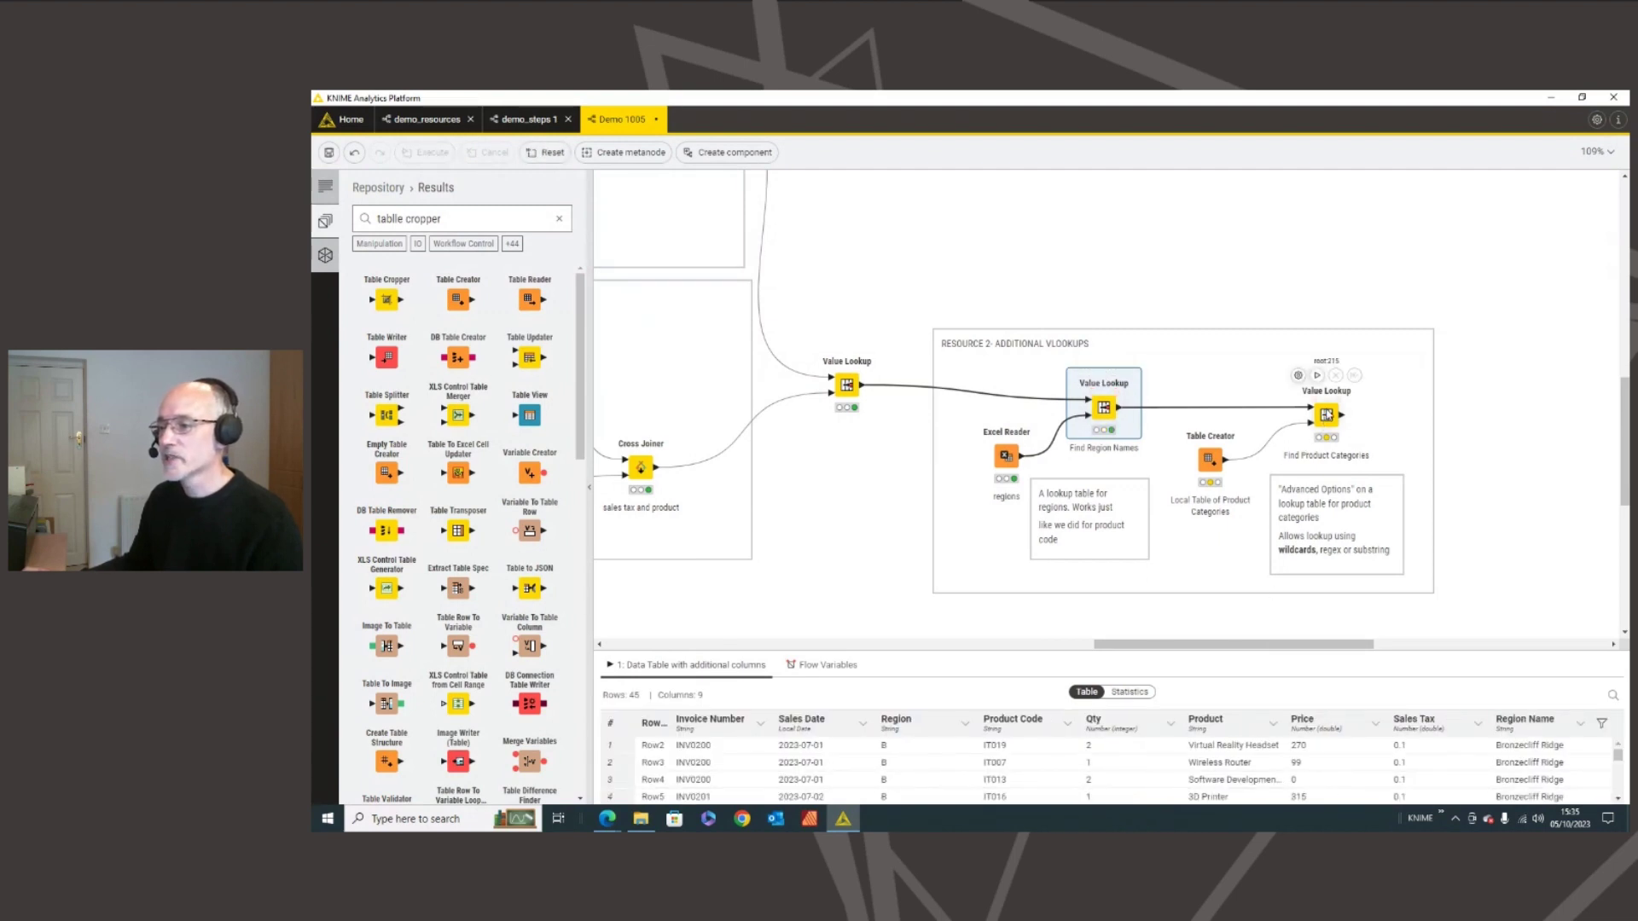
# - Review the Product Category wildcards and Product Type entries in the local Table Creator's settings, widening the columns to read them, and confirm the dialog
pyautogui.click(1321, 420)
pyautogui.moveTo(1113, 645); pyautogui.dragTo(1195, 645)
pyautogui.scroll(-2, 1152, 573)
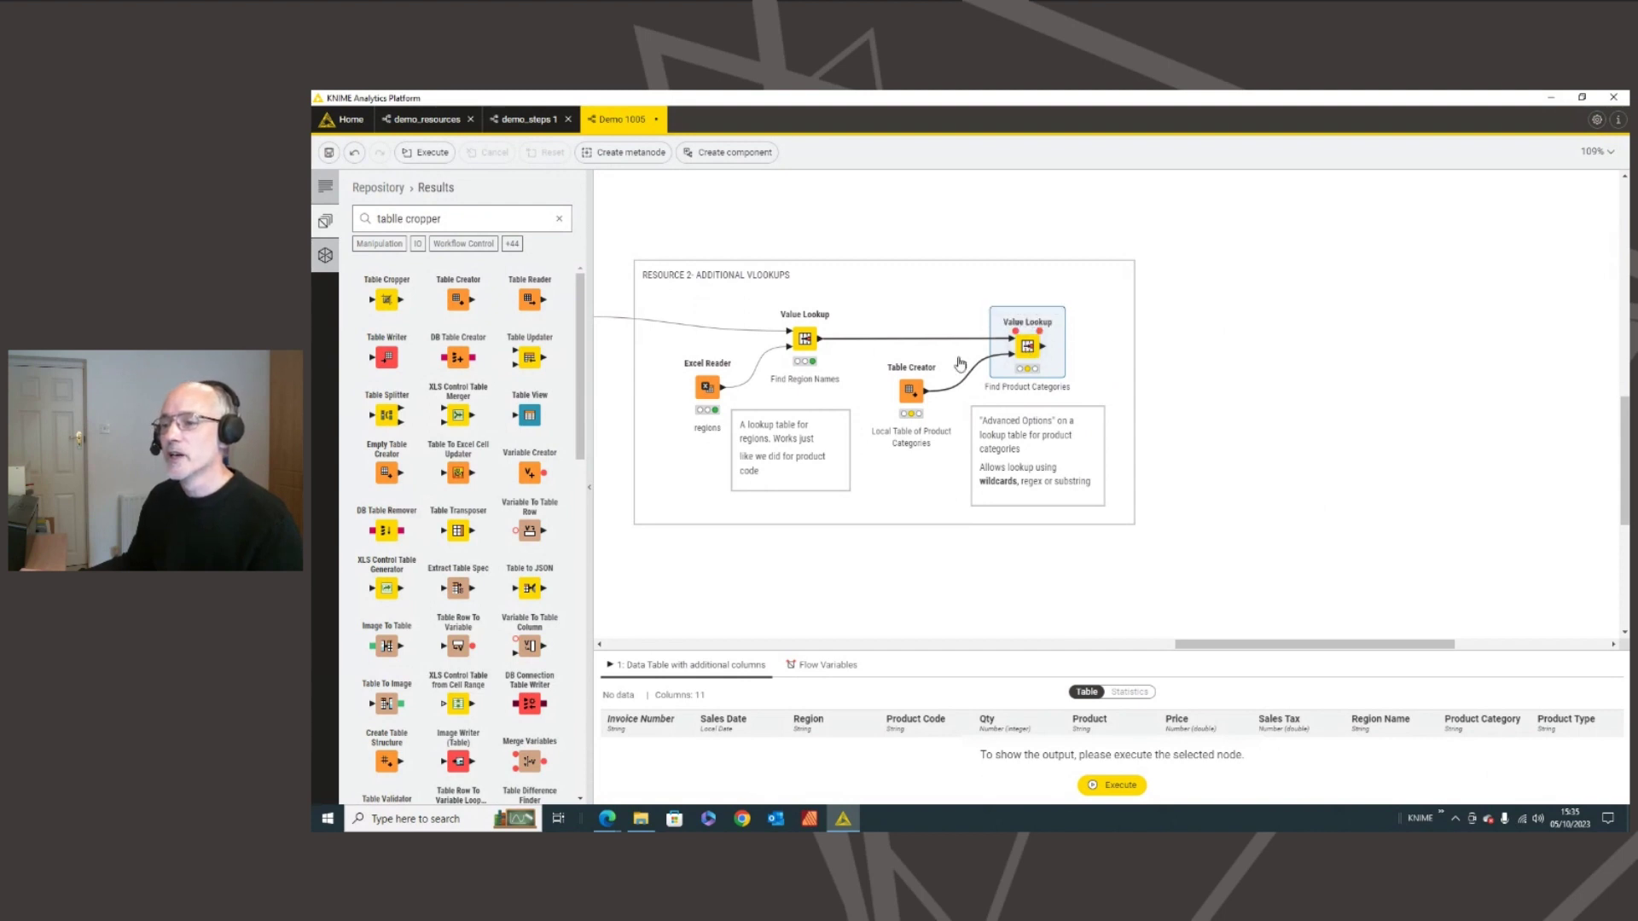
pyautogui.click(914, 390)
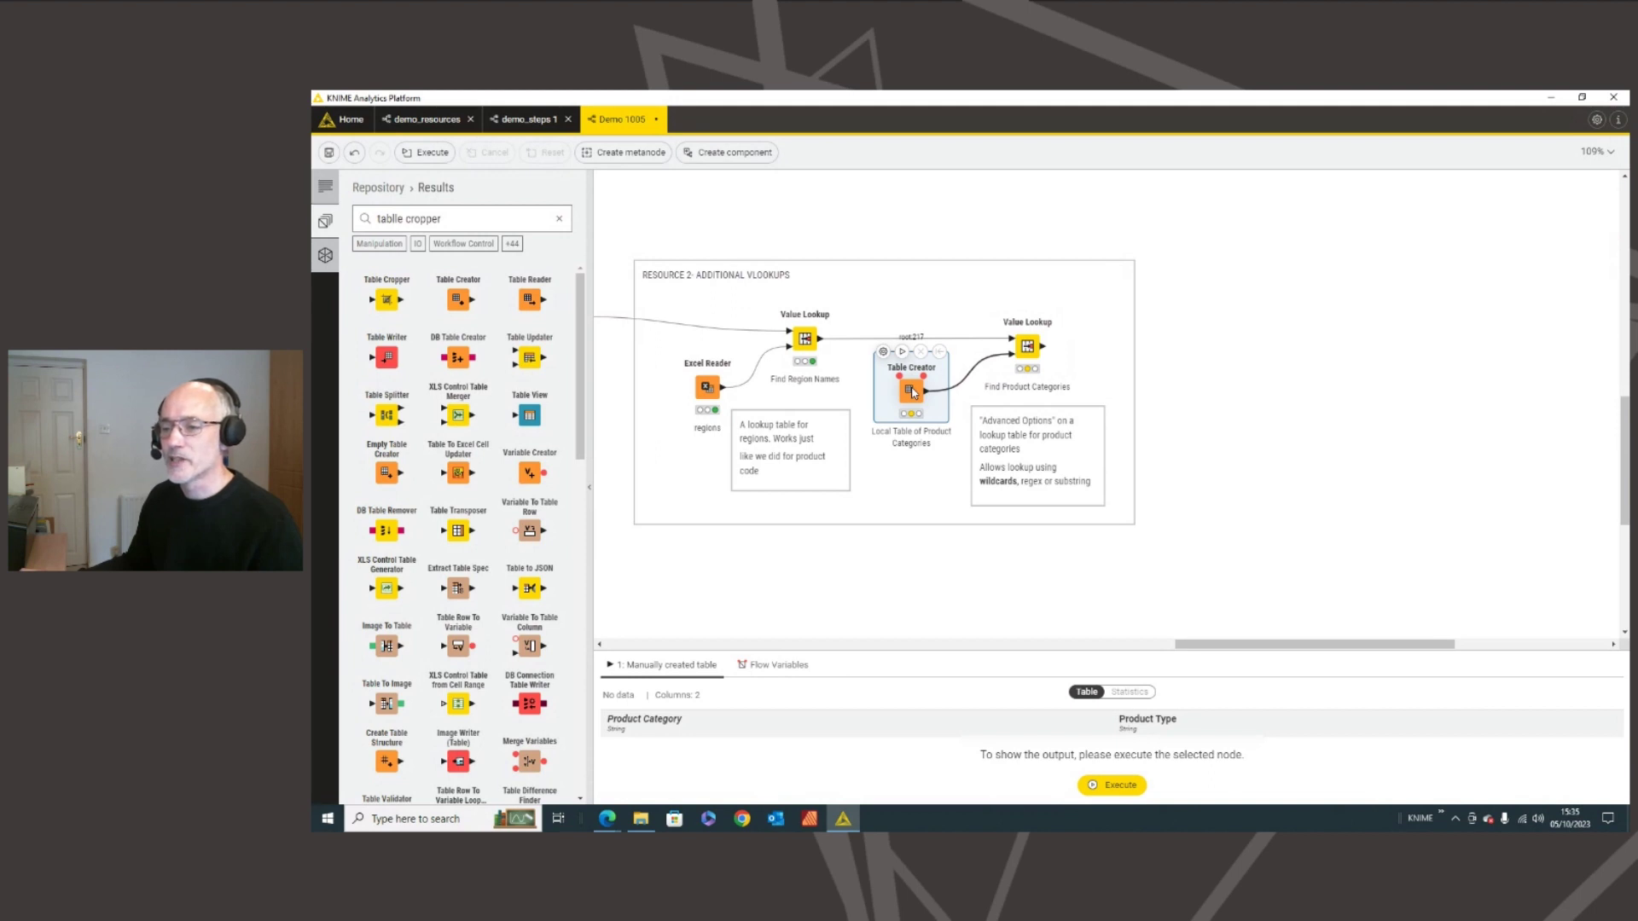
pyautogui.doubleClick(913, 392)
pyautogui.moveTo(877, 295); pyautogui.dragTo(1050, 297)
pyautogui.click(977, 296)
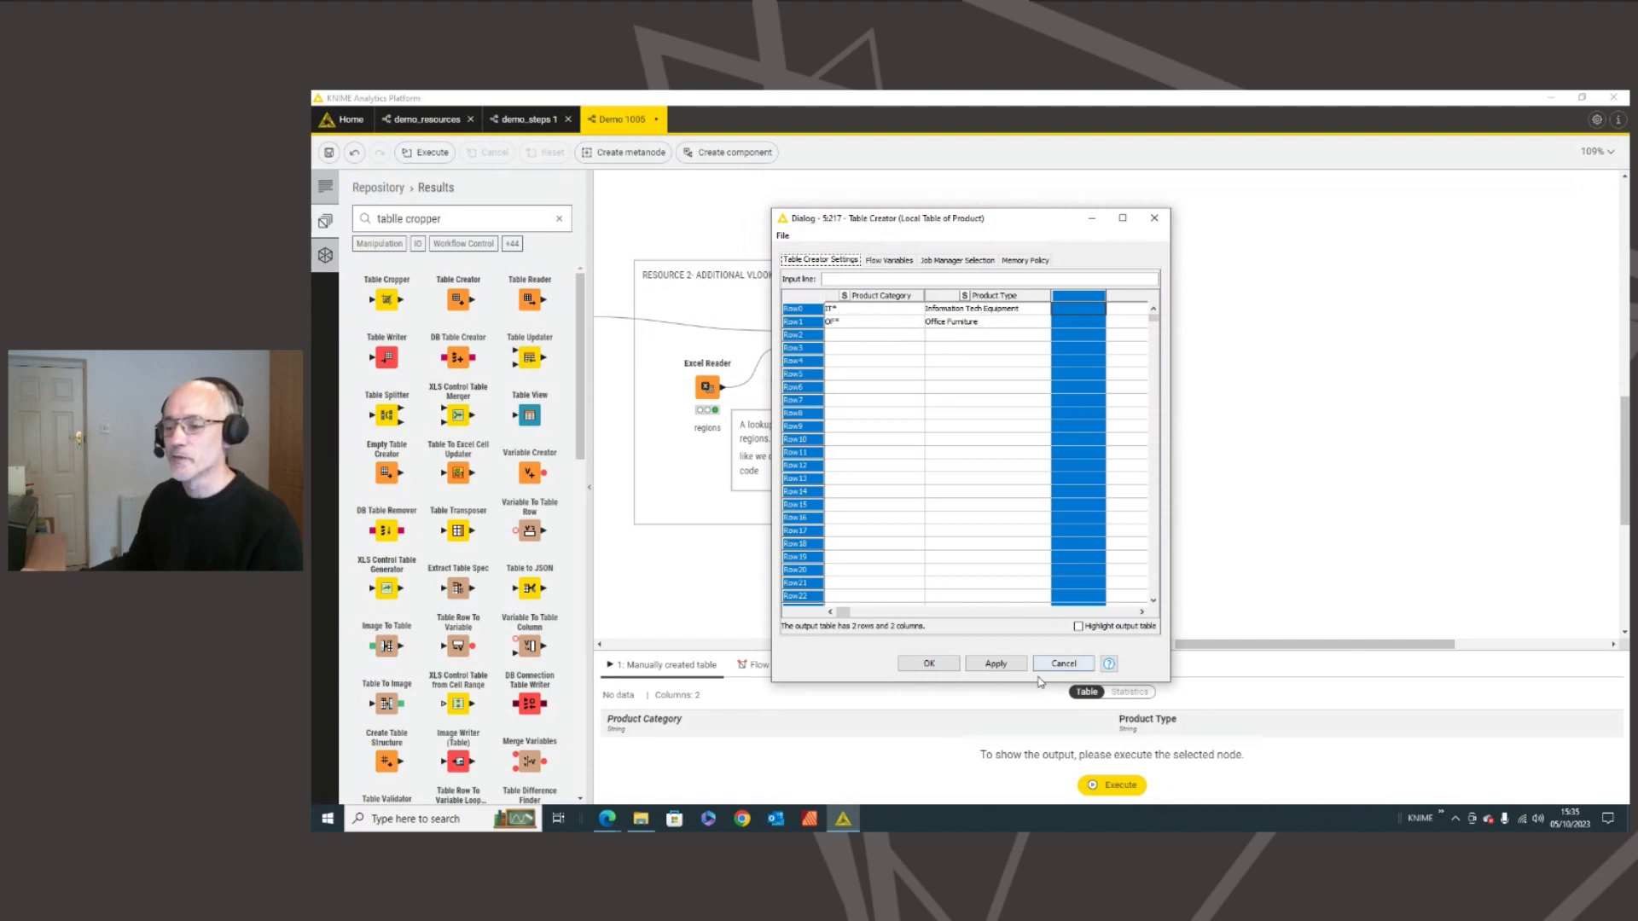
pyautogui.click(930, 664)
# - Execute the Find Product Categories lookup and display its output table
pyautogui.moveTo(1028, 342)
pyautogui.click(1018, 307)
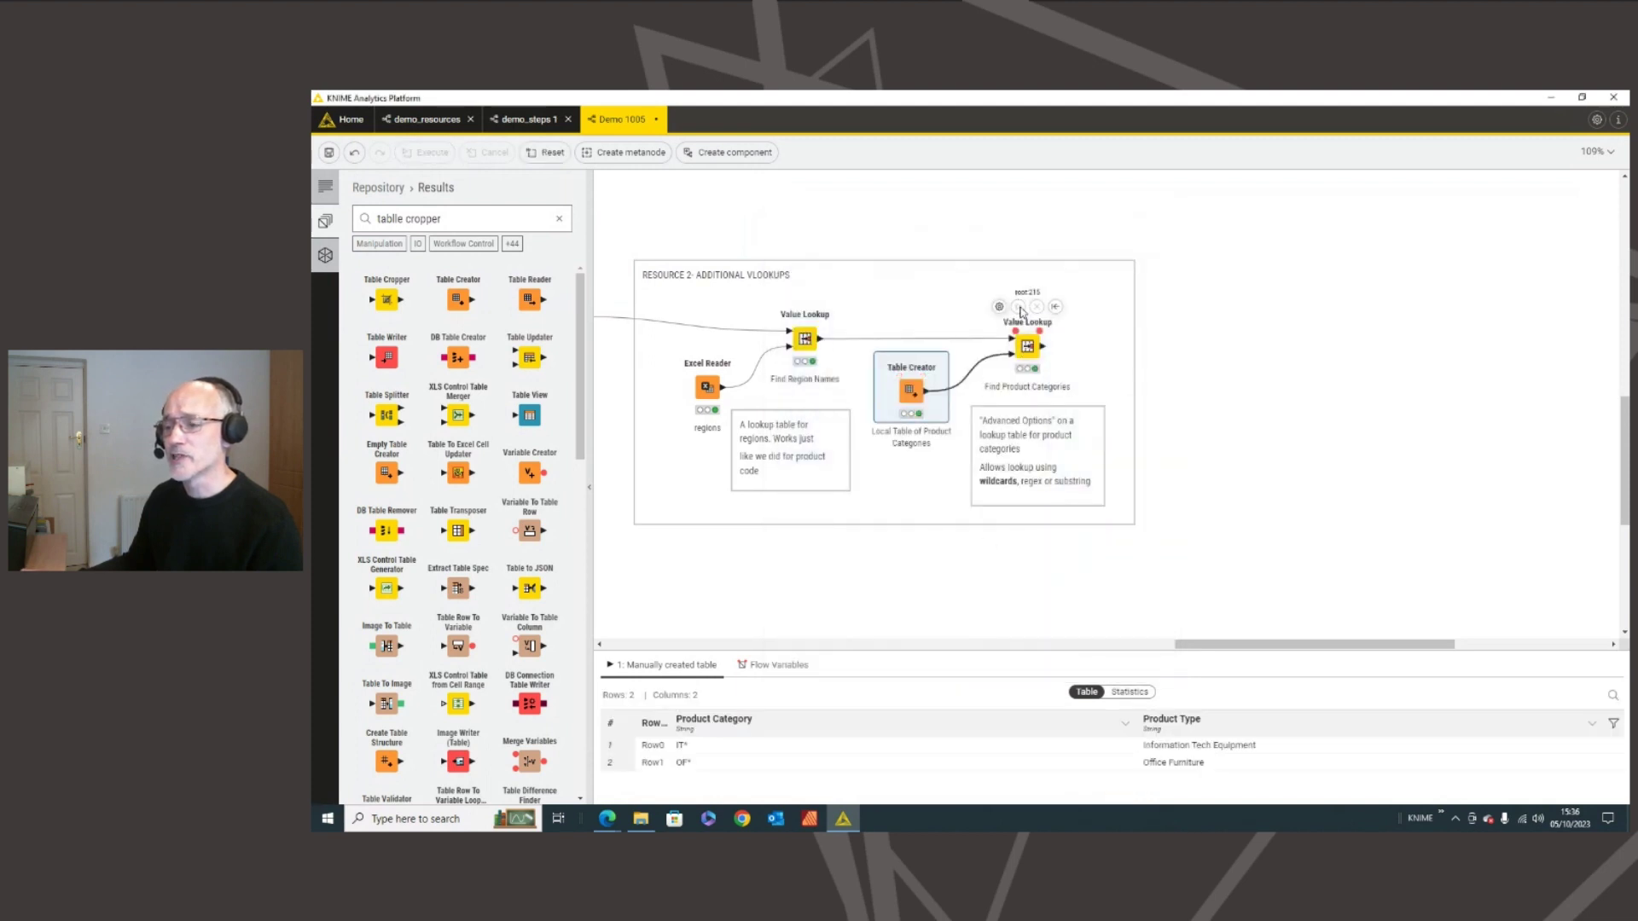
pyautogui.click(1028, 348)
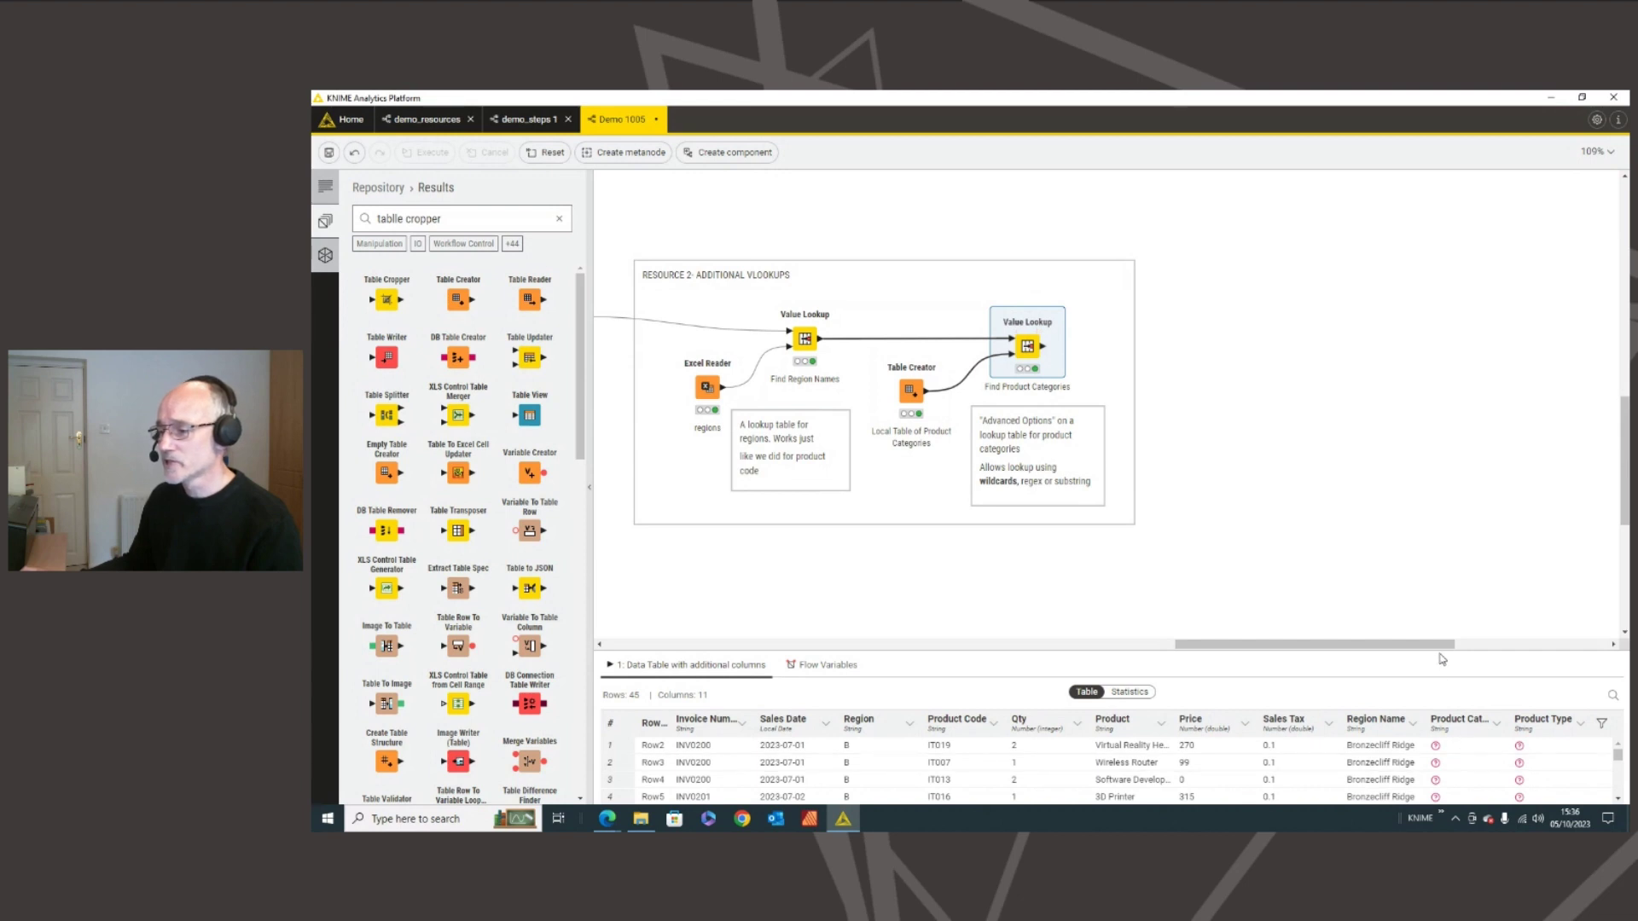
# - Set the Find Product Categories lookup's advanced string matching option to Wildcard
pyautogui.moveTo(1442, 659); pyautogui.dragTo(1442, 556)
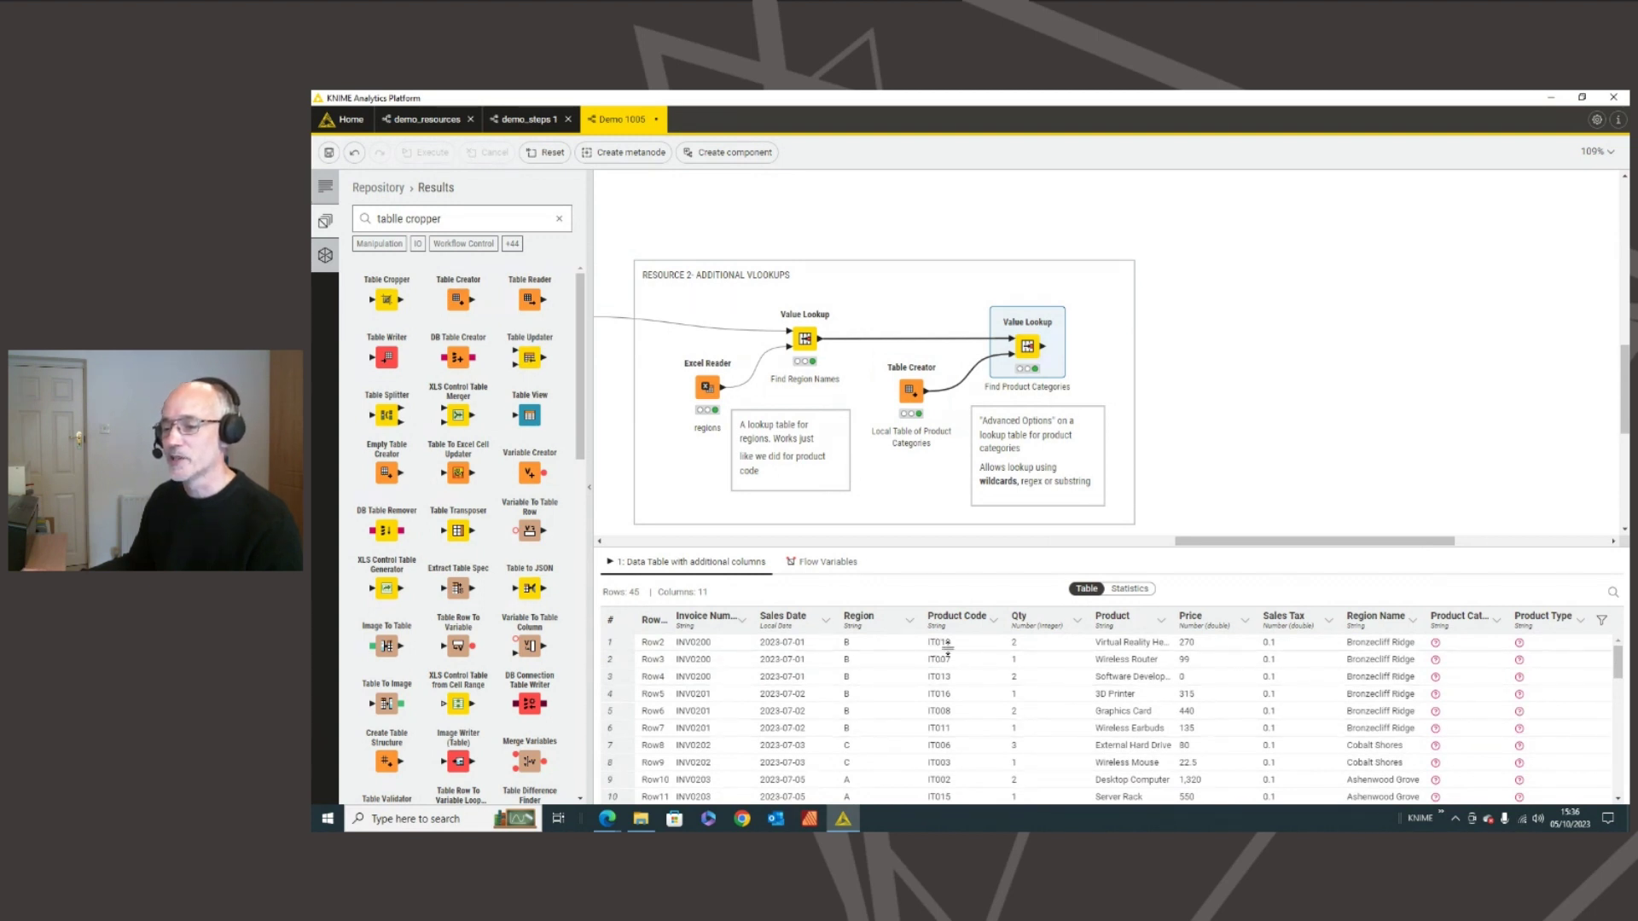
pyautogui.moveTo(1036, 349)
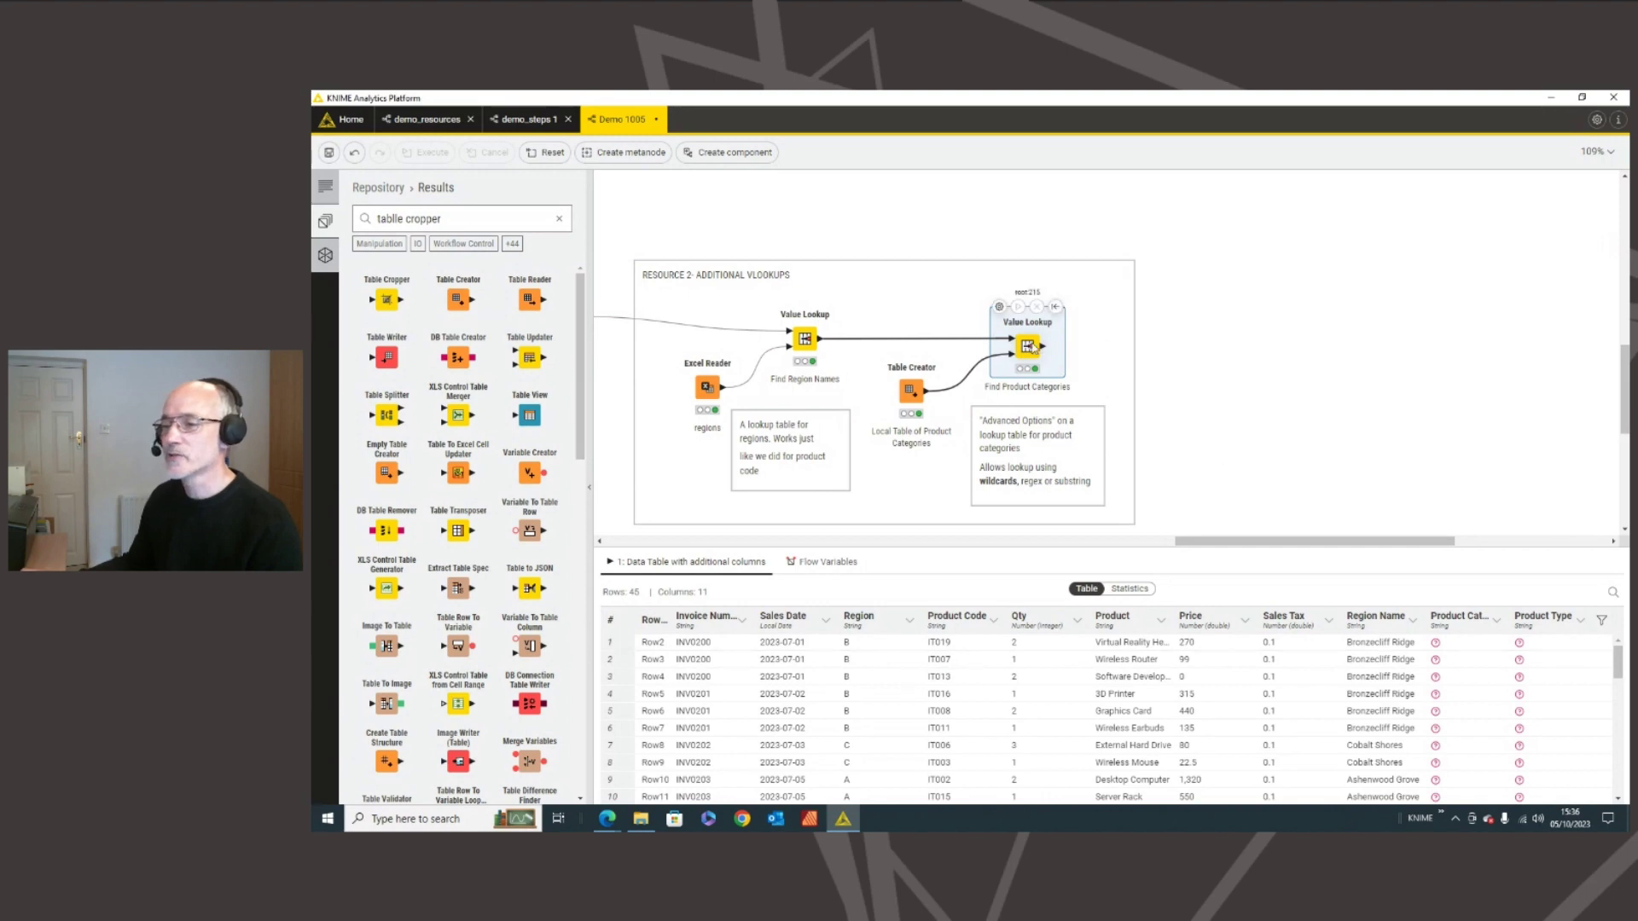
pyautogui.click(1012, 316)
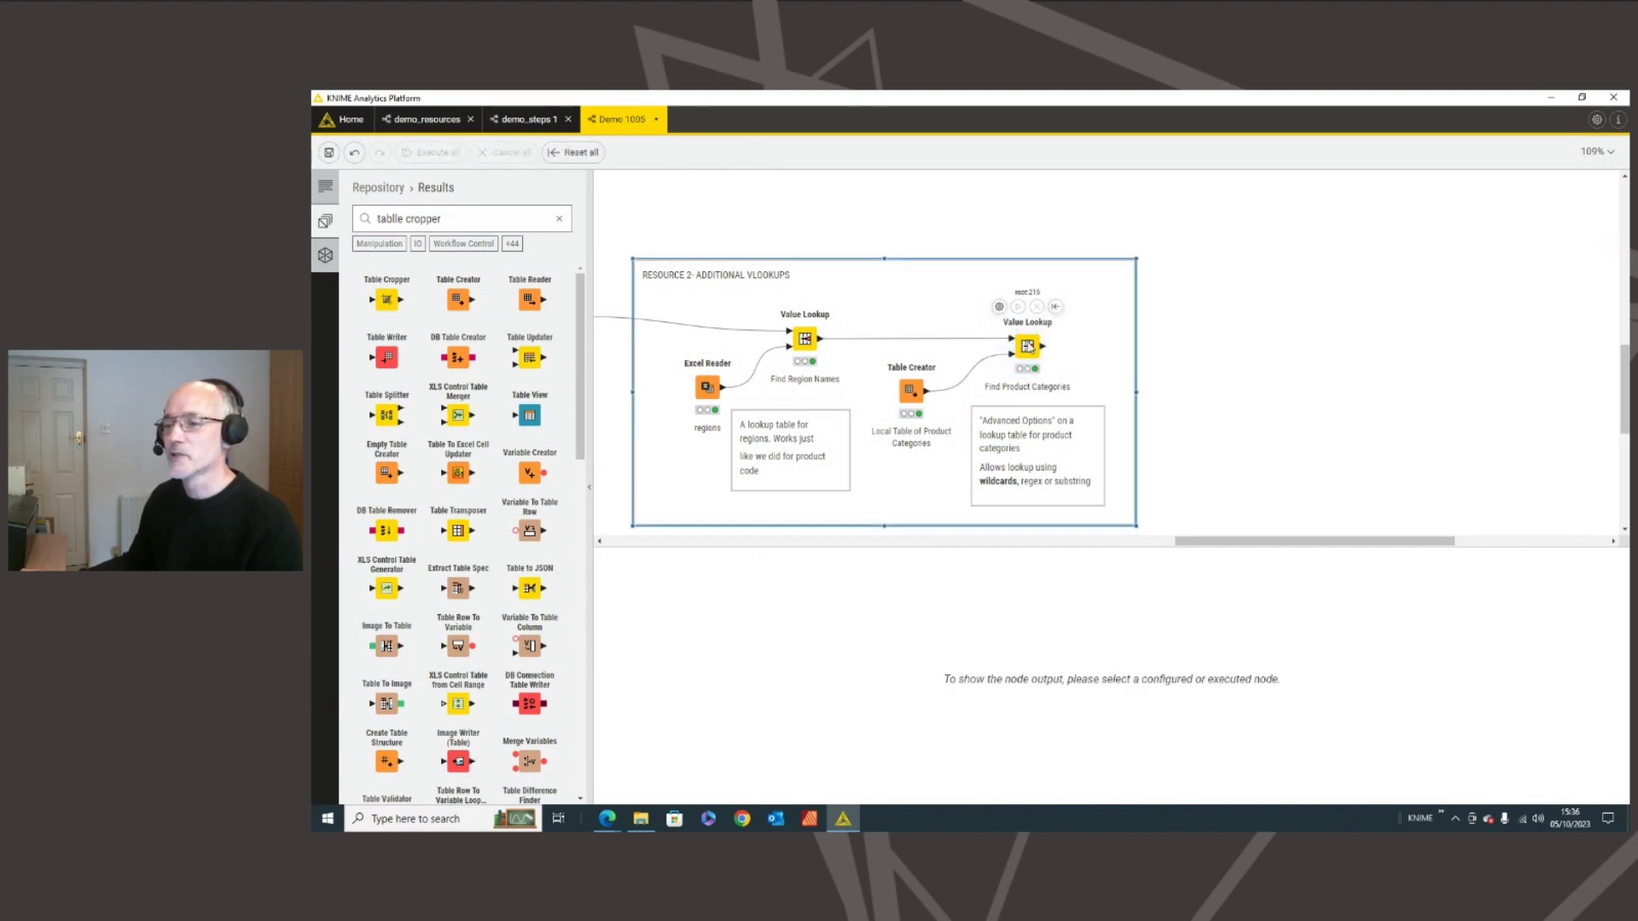
pyautogui.click(1007, 317)
pyautogui.click(1000, 307)
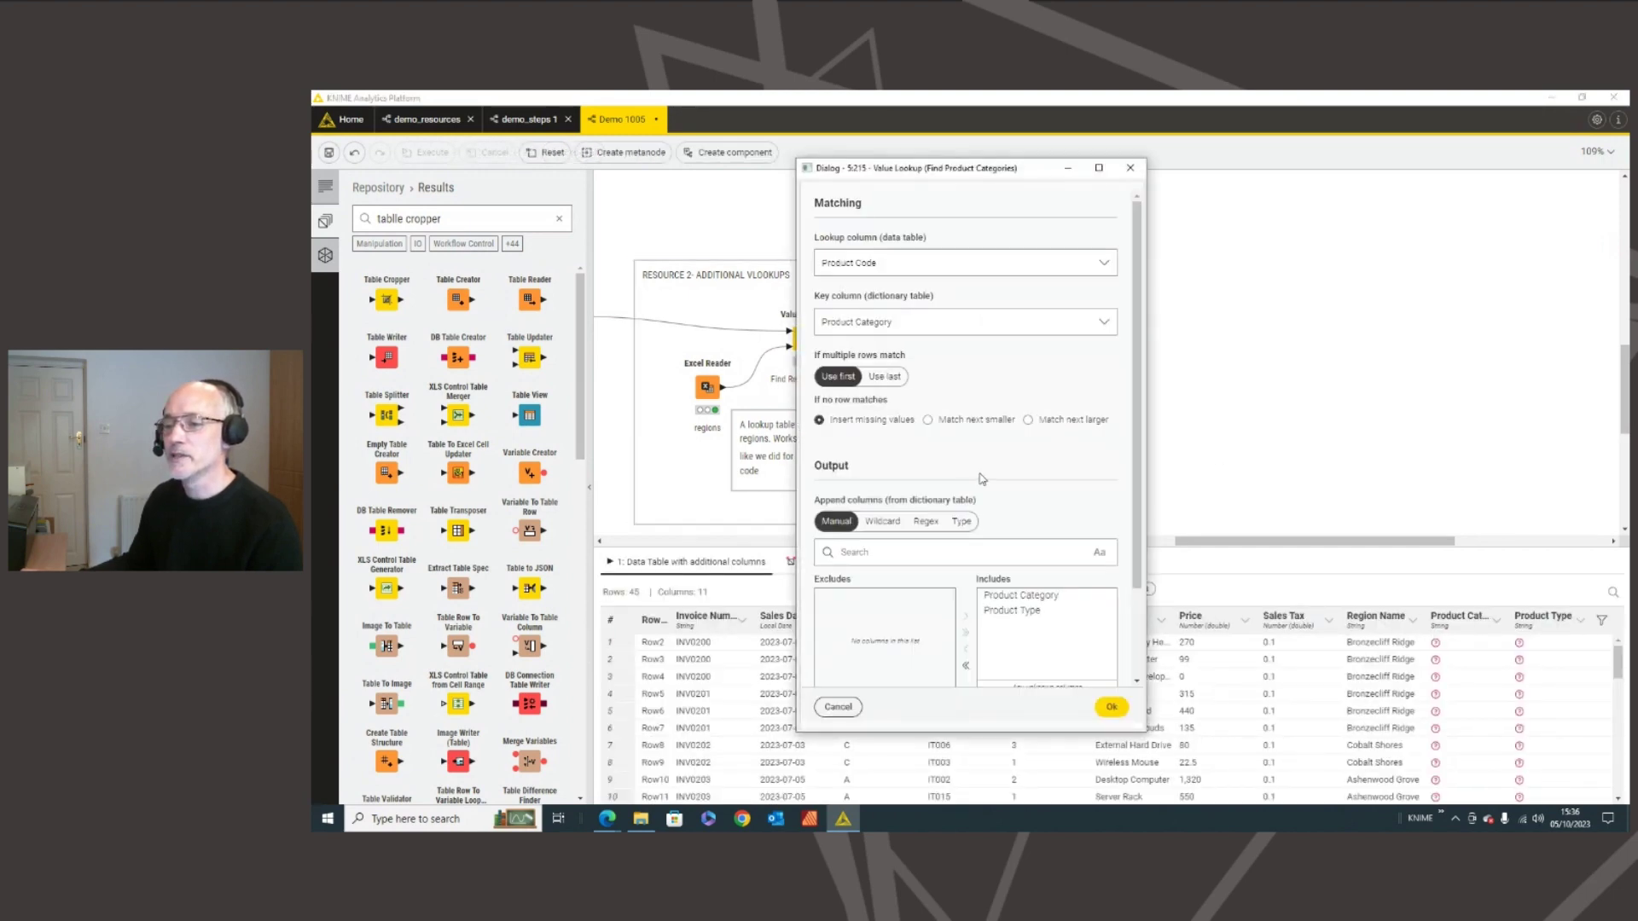
pyautogui.scroll(-3, 1020, 480)
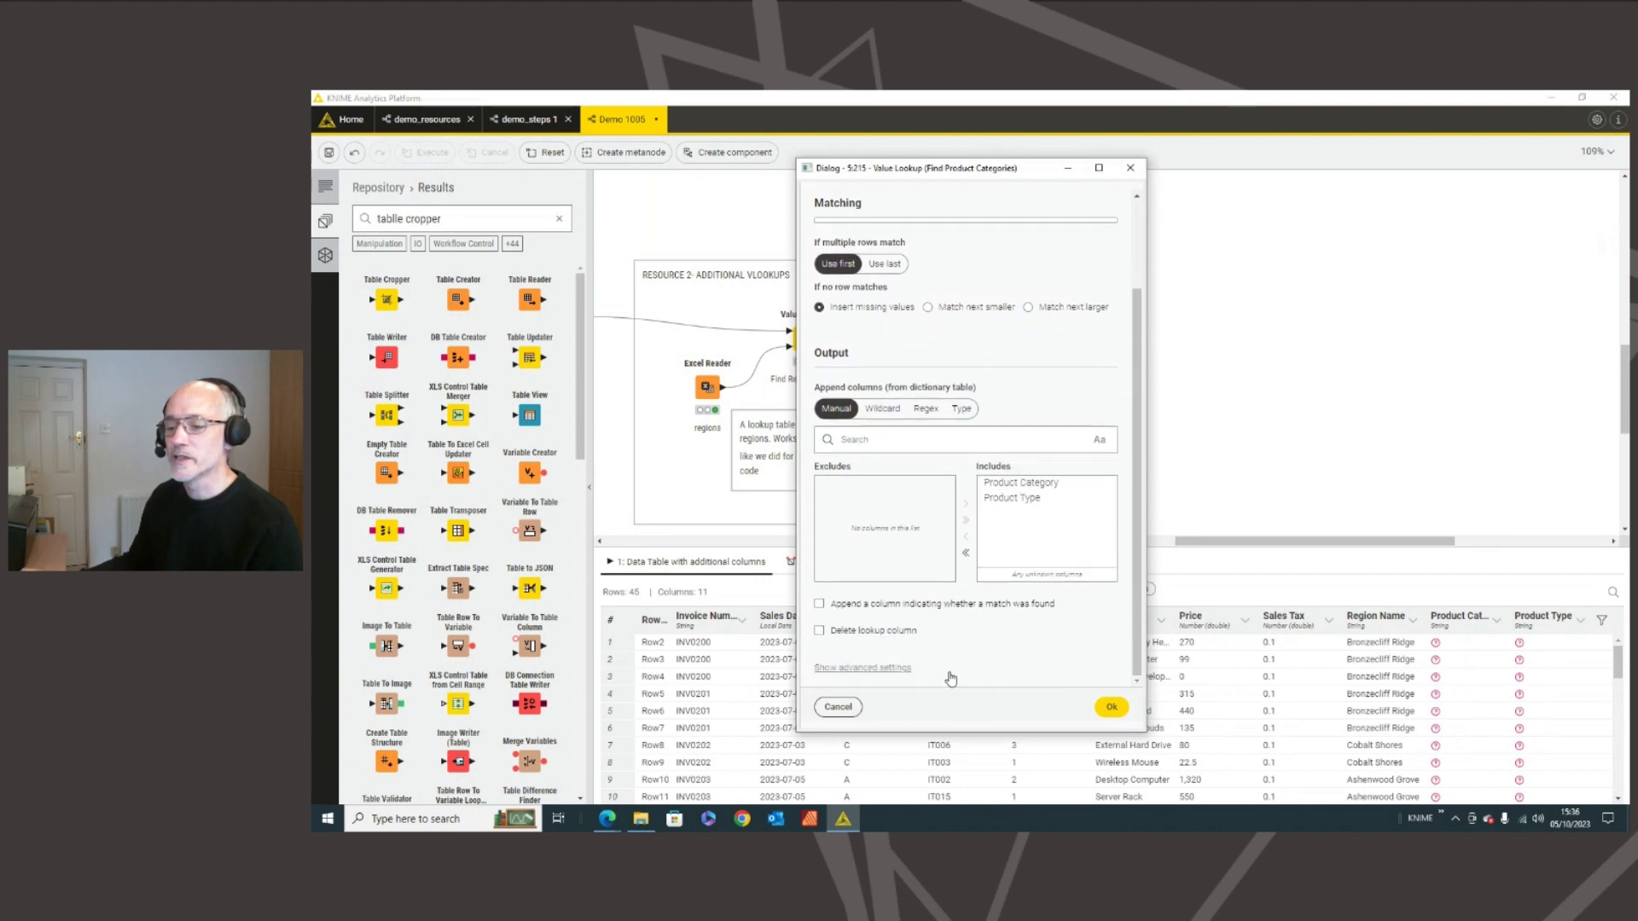
pyautogui.click(878, 669)
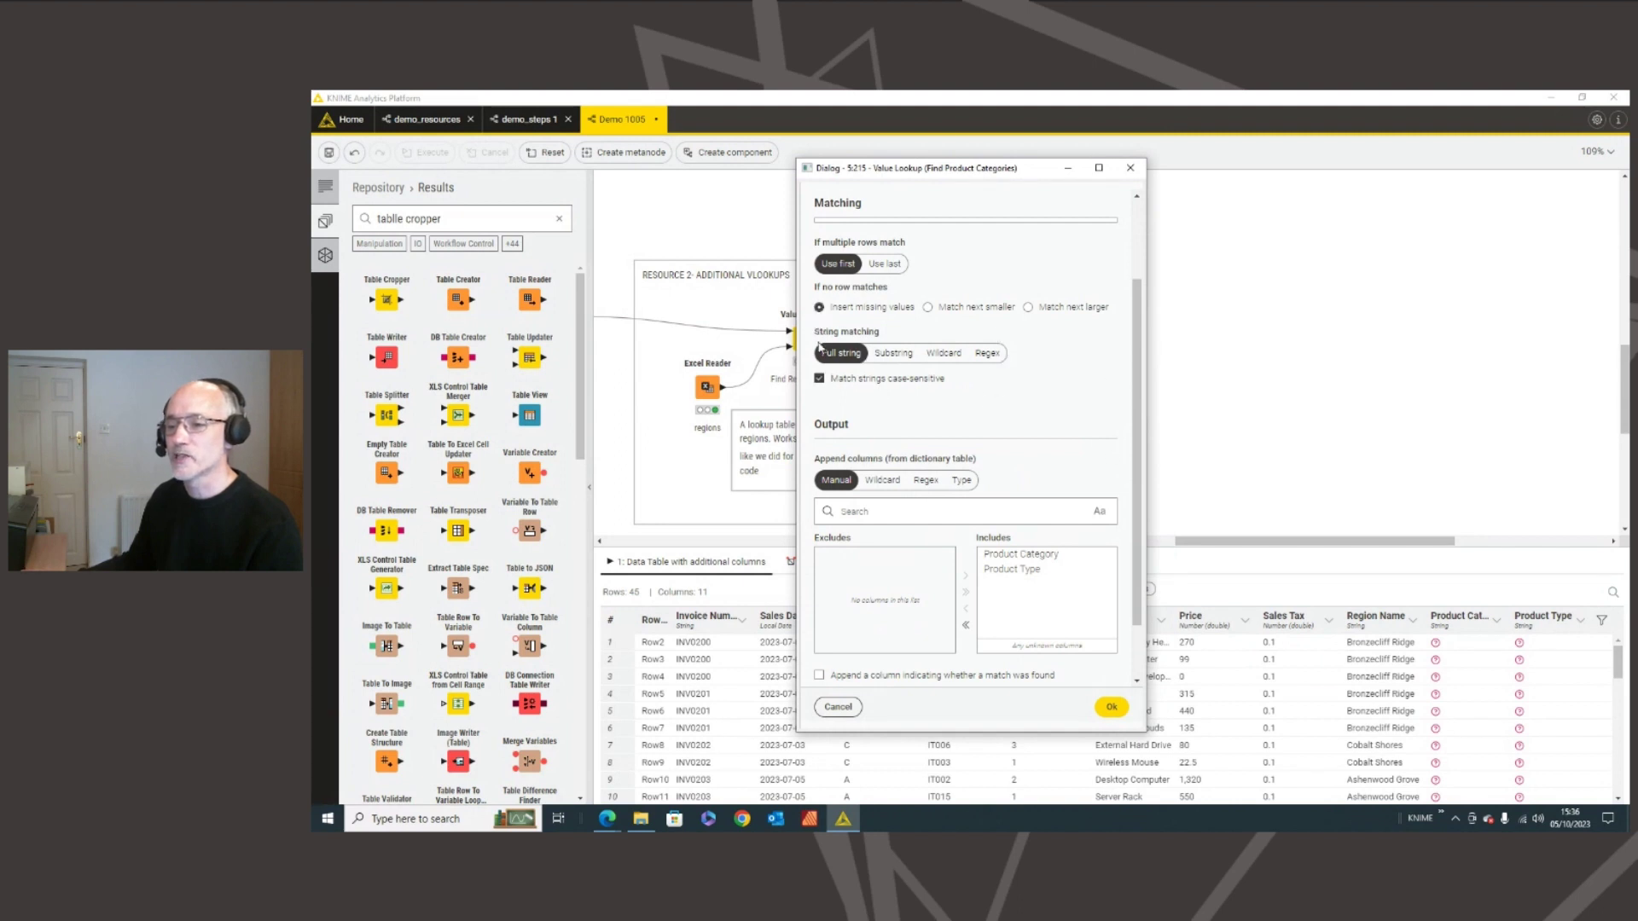
pyautogui.scroll(1, 874, 365)
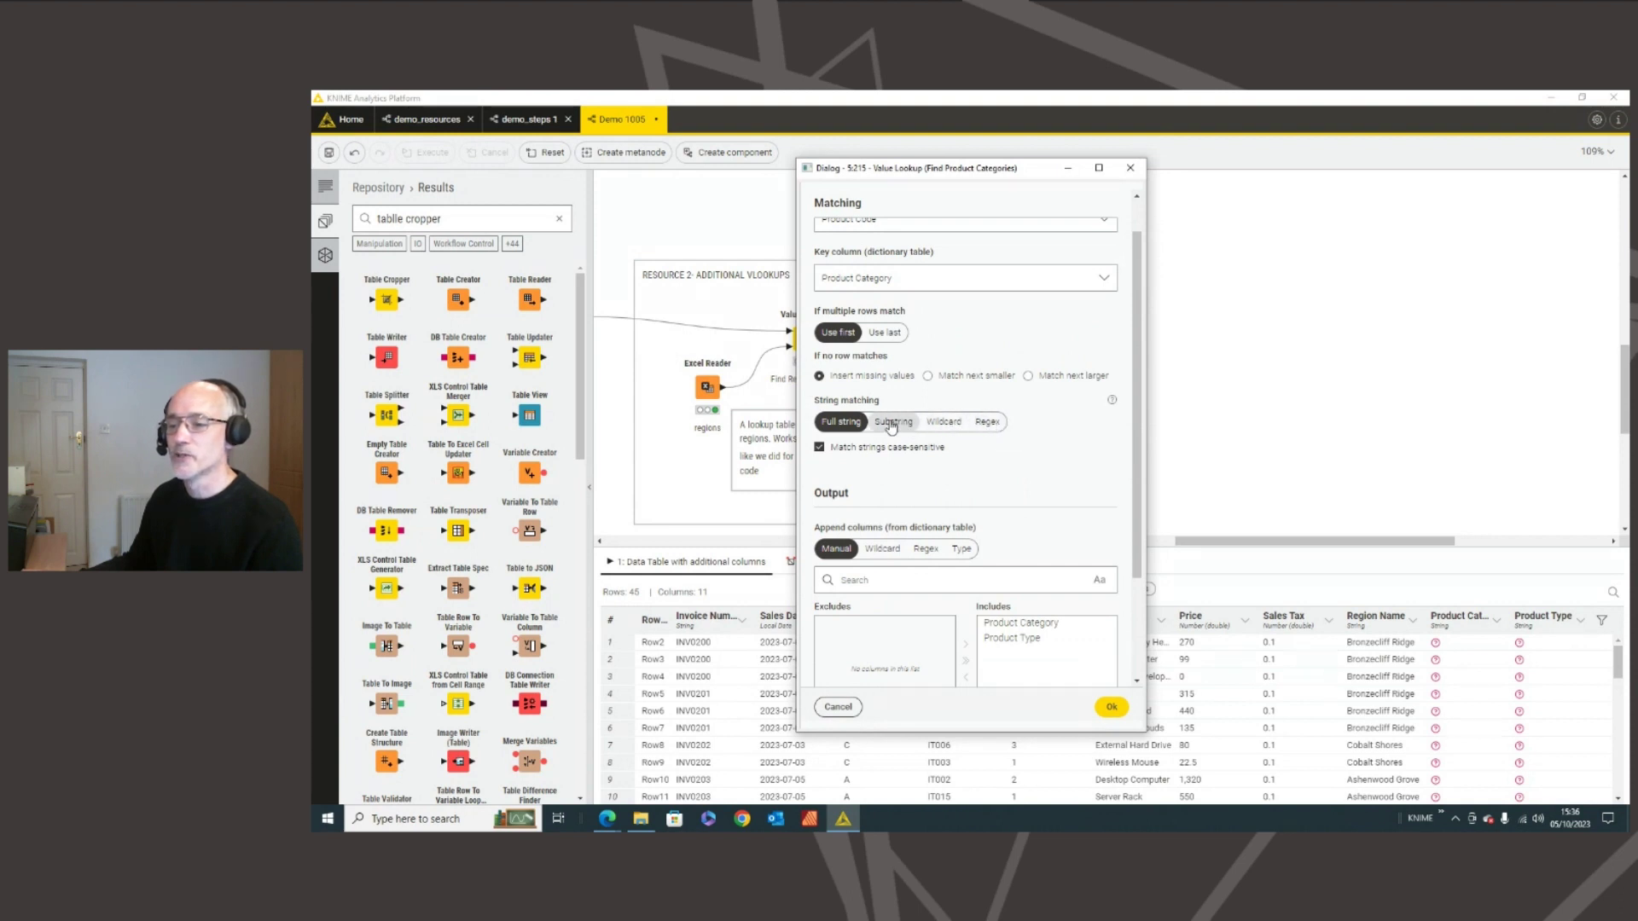
pyautogui.click(952, 423)
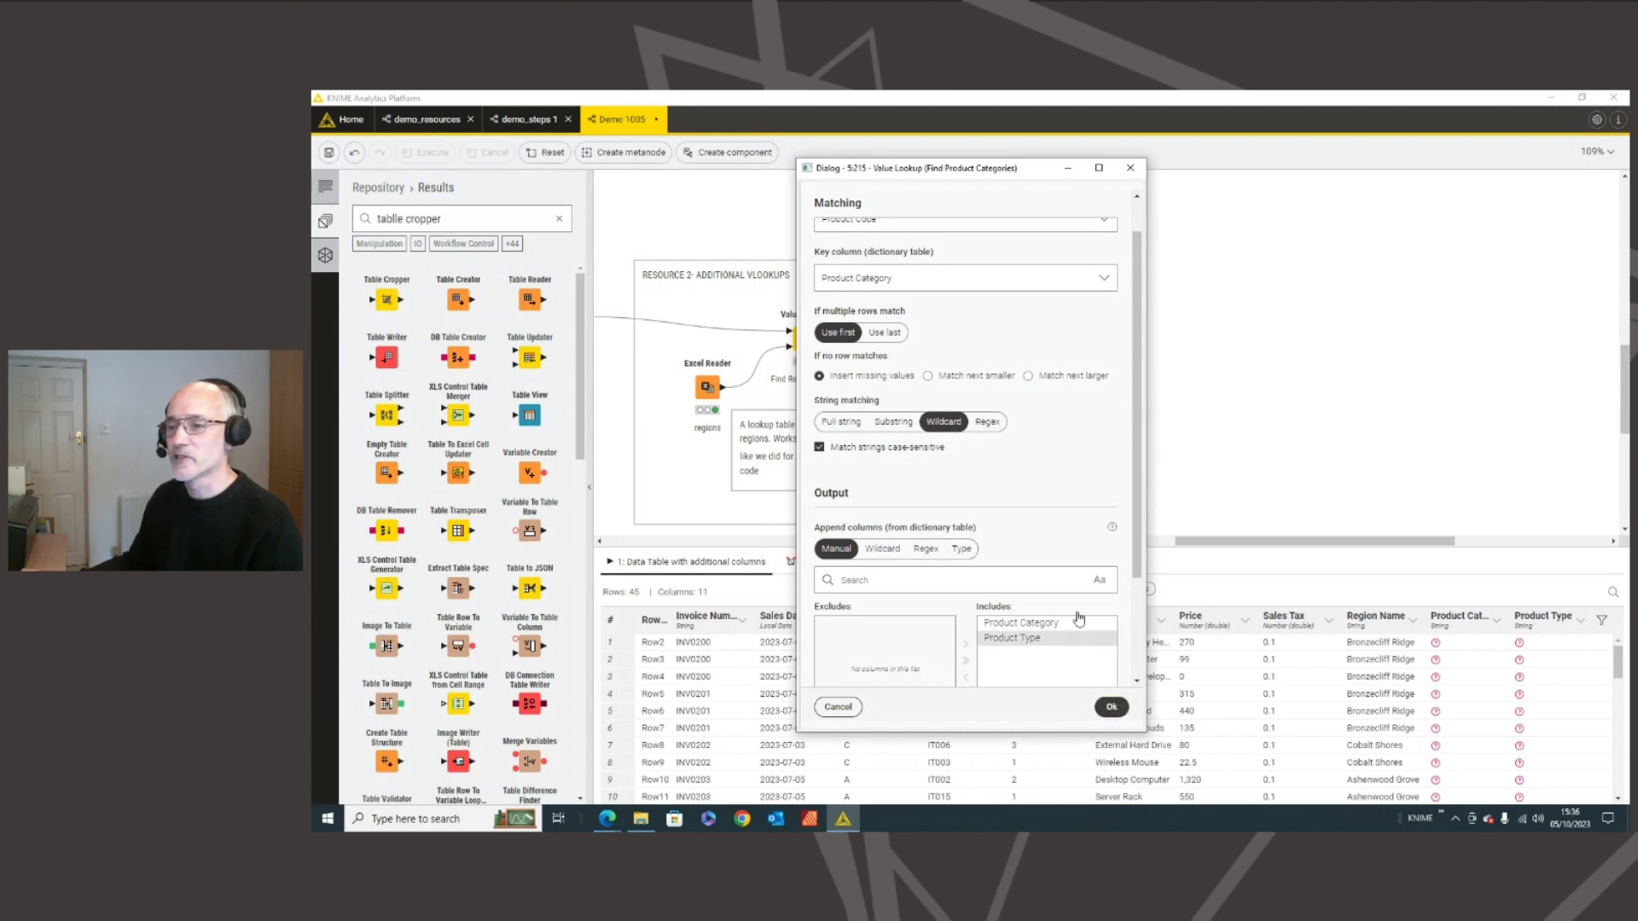
pyautogui.scroll(1, 943, 310)
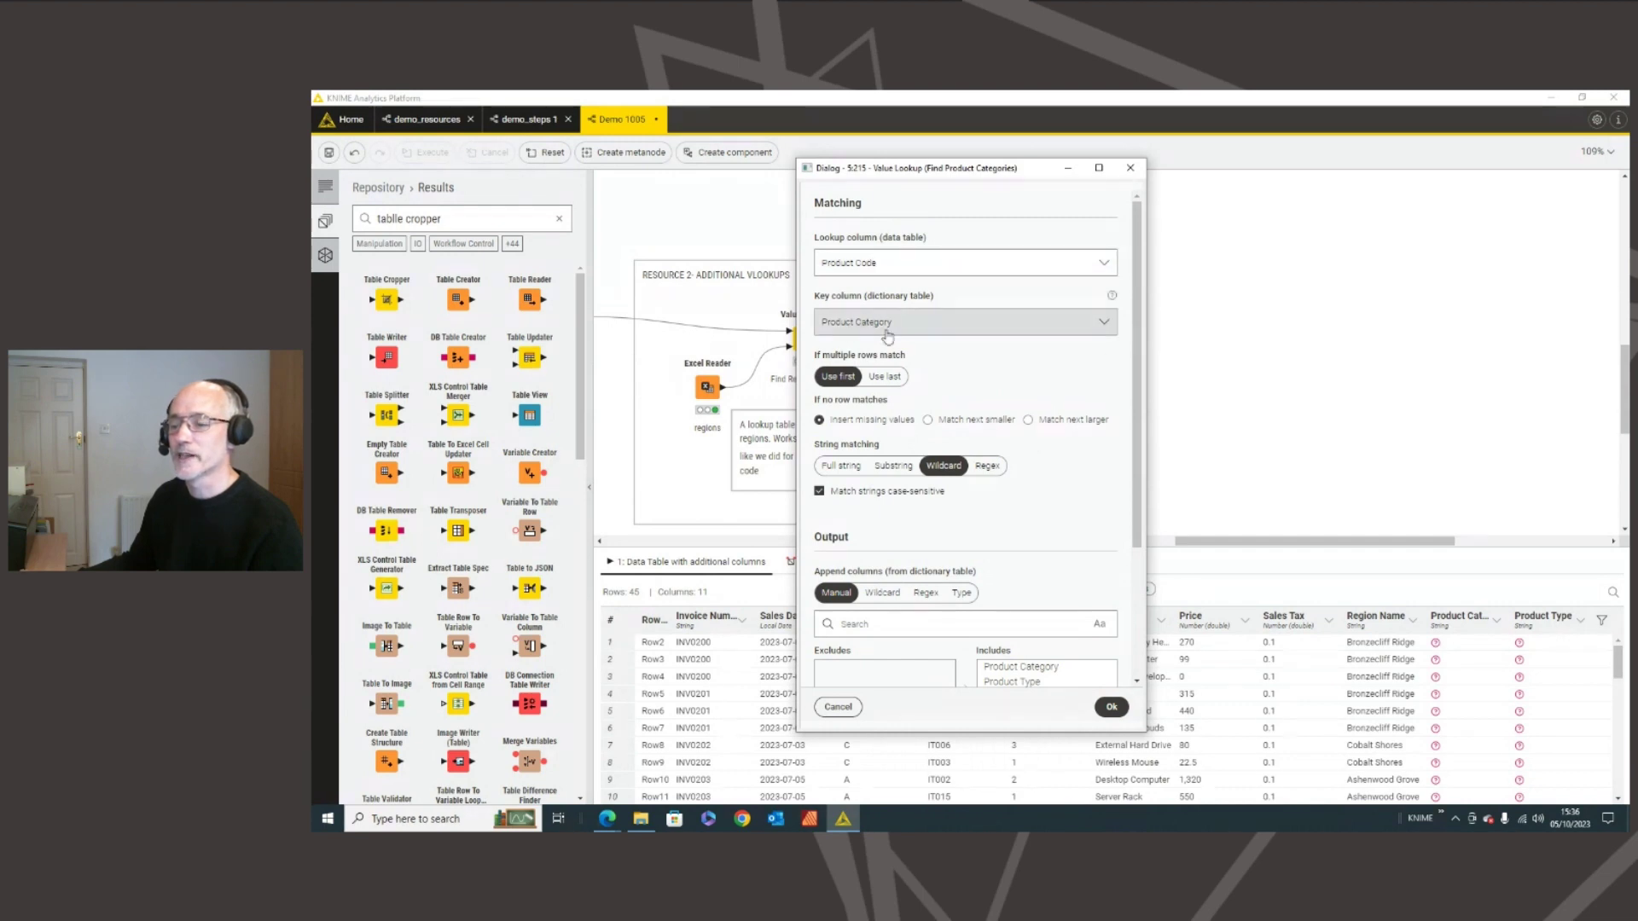
pyautogui.click(1110, 708)
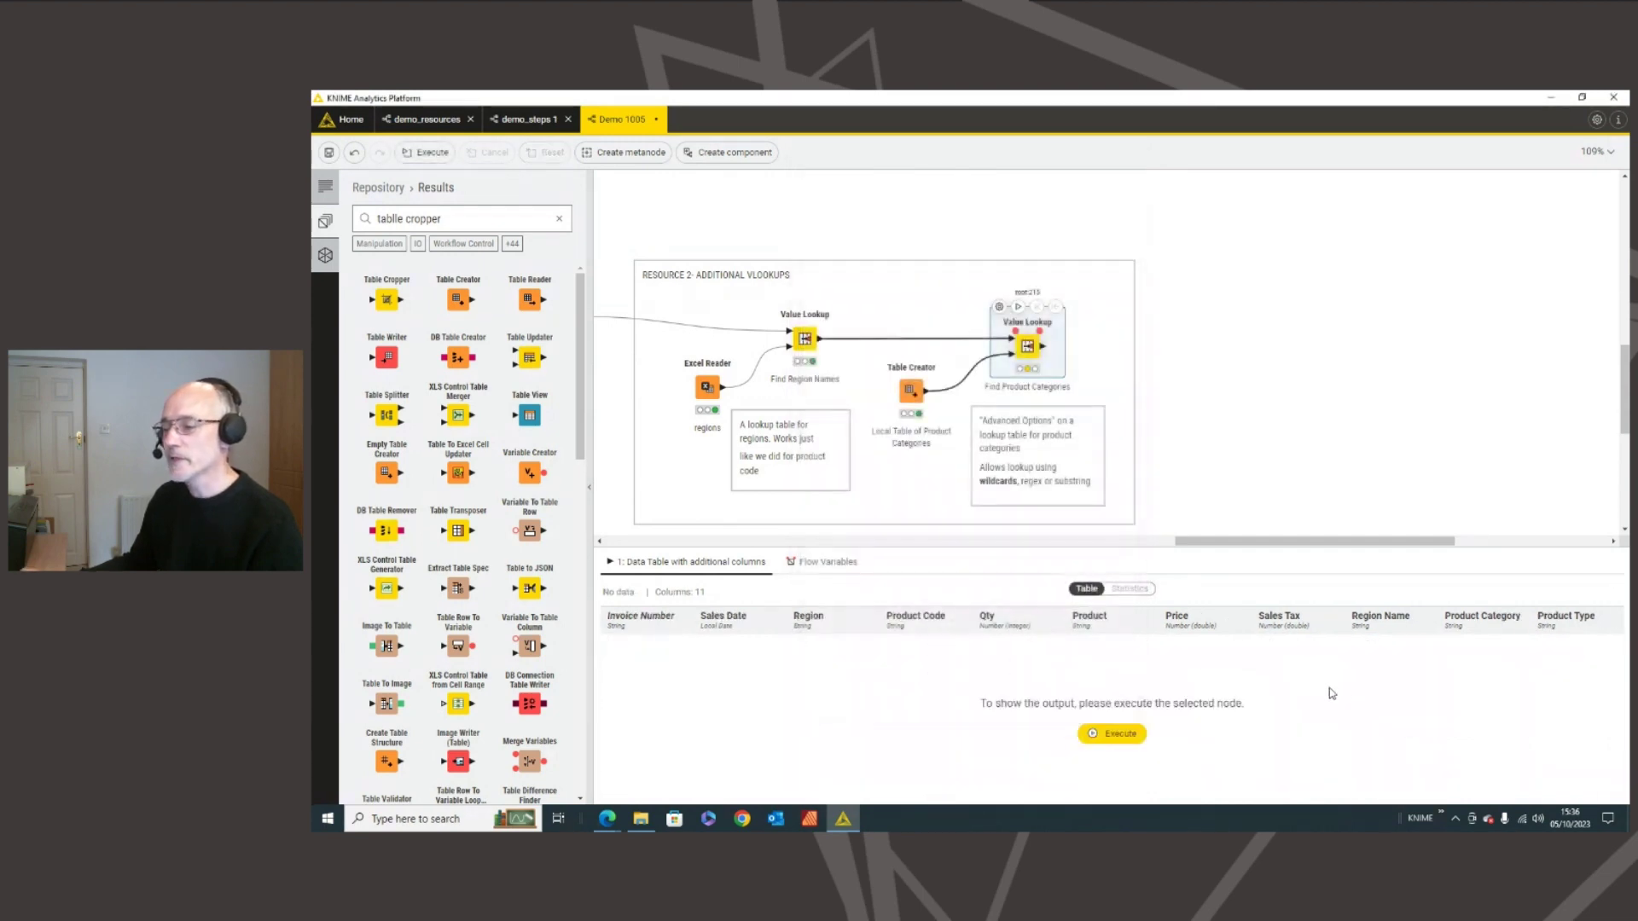
# - Execute the Find Product Categories lookup and review the product category and type columns in its output
pyautogui.click(1114, 732)
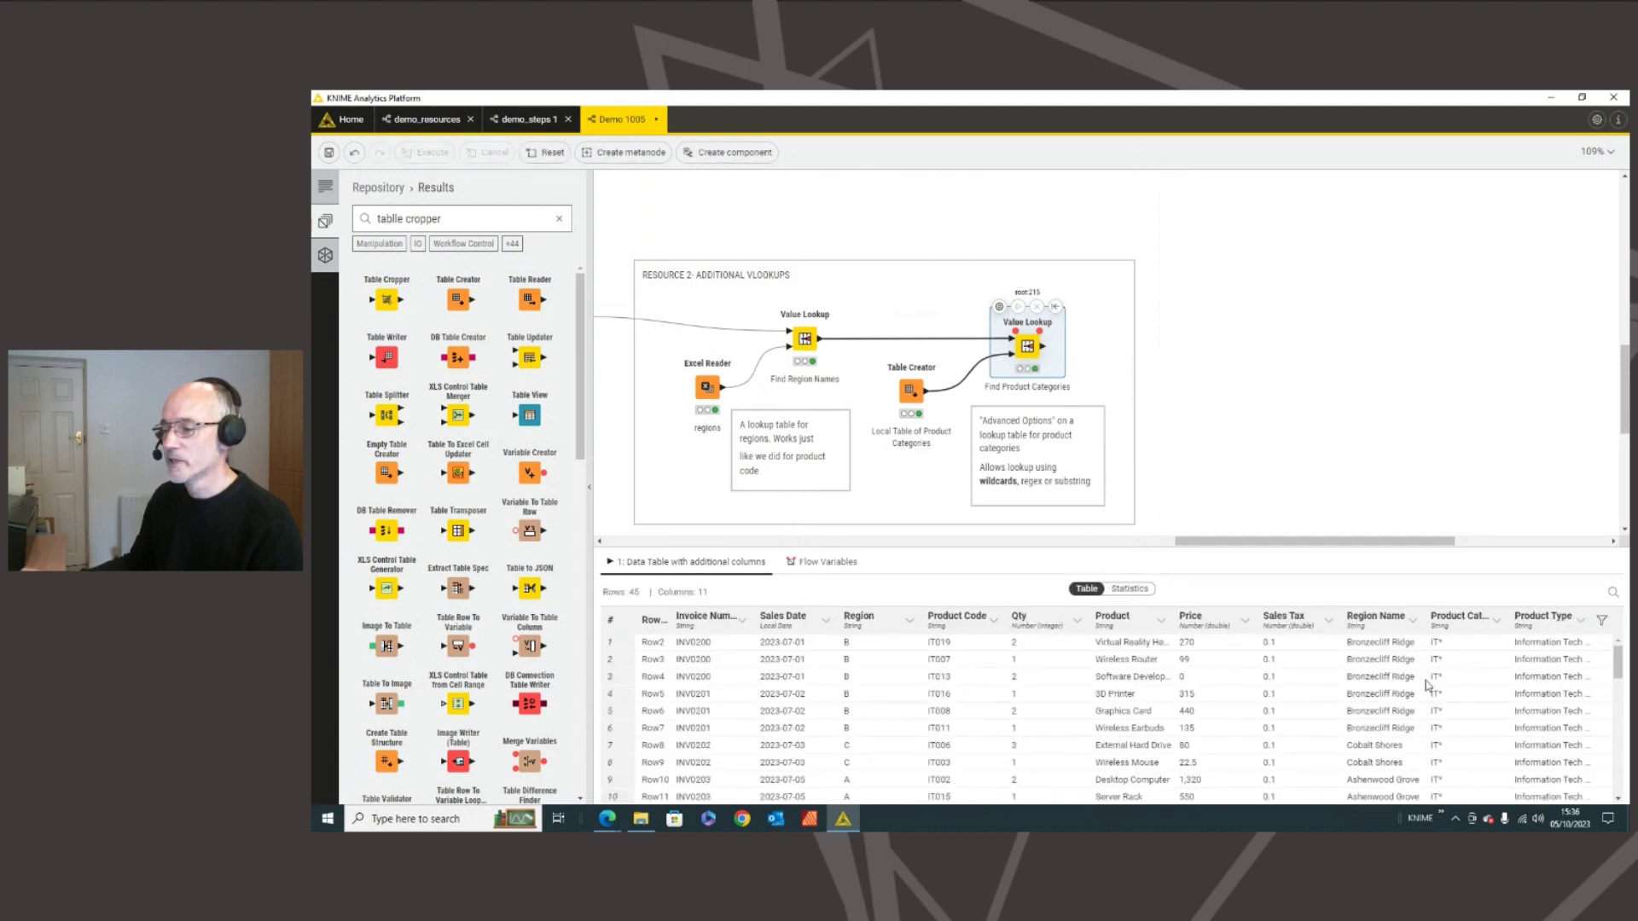
pyautogui.scroll(-8, 1467, 700)
pyautogui.scroll(-4, 1560, 680)
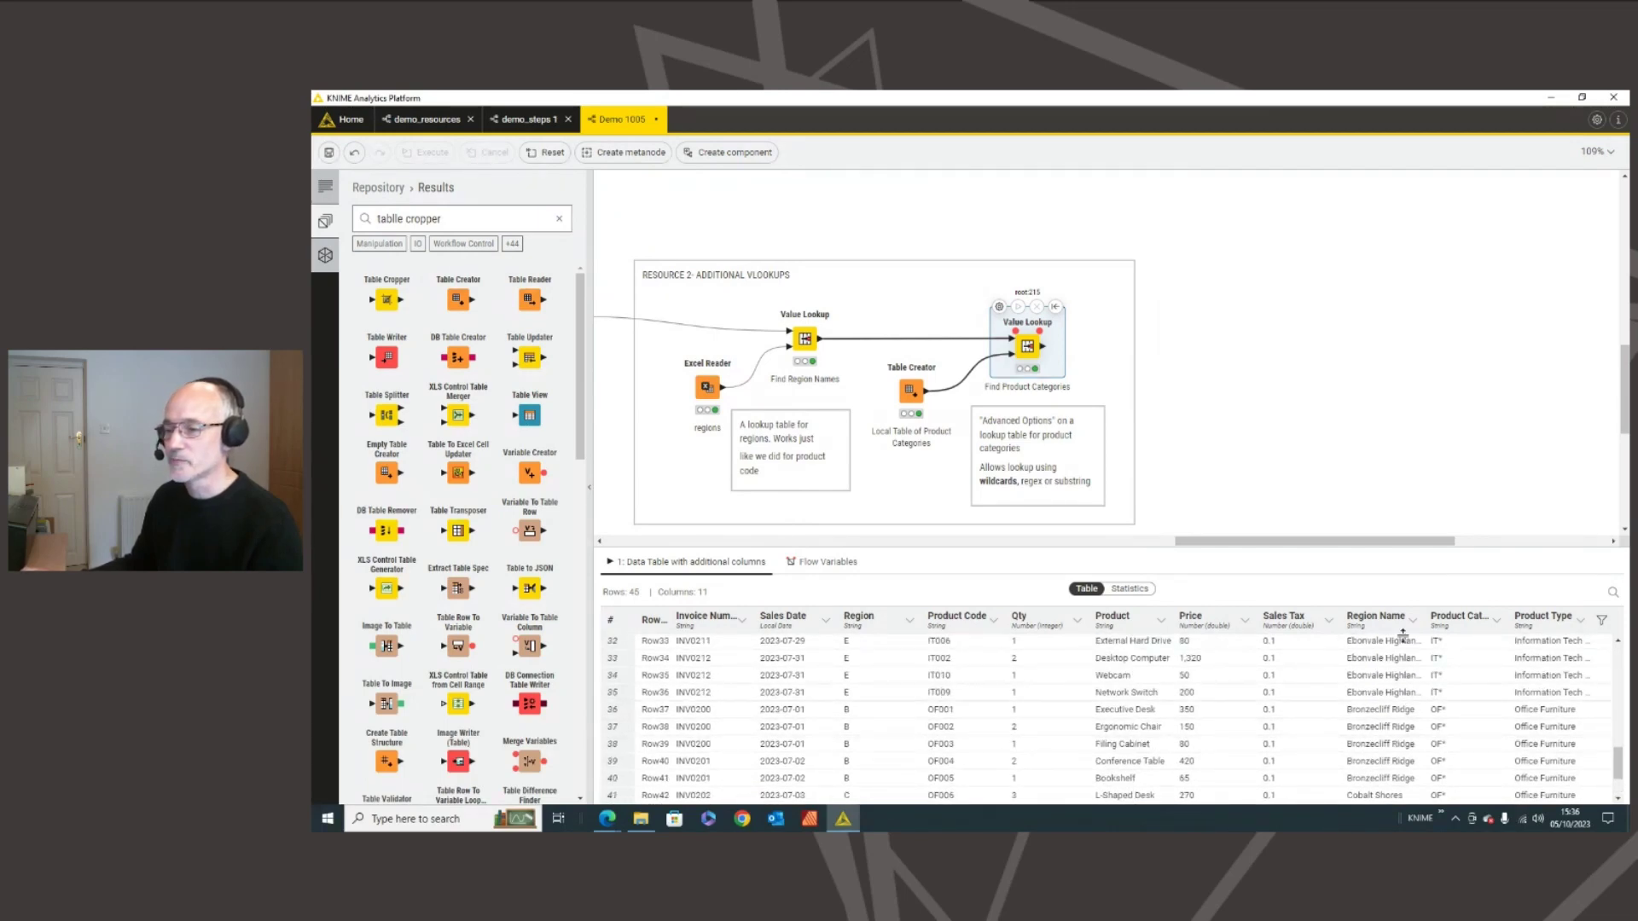
# - Exclude Product Category from the columns appended by the Find Product Categories lookup, rerun it and check the output
pyautogui.click(1000, 307)
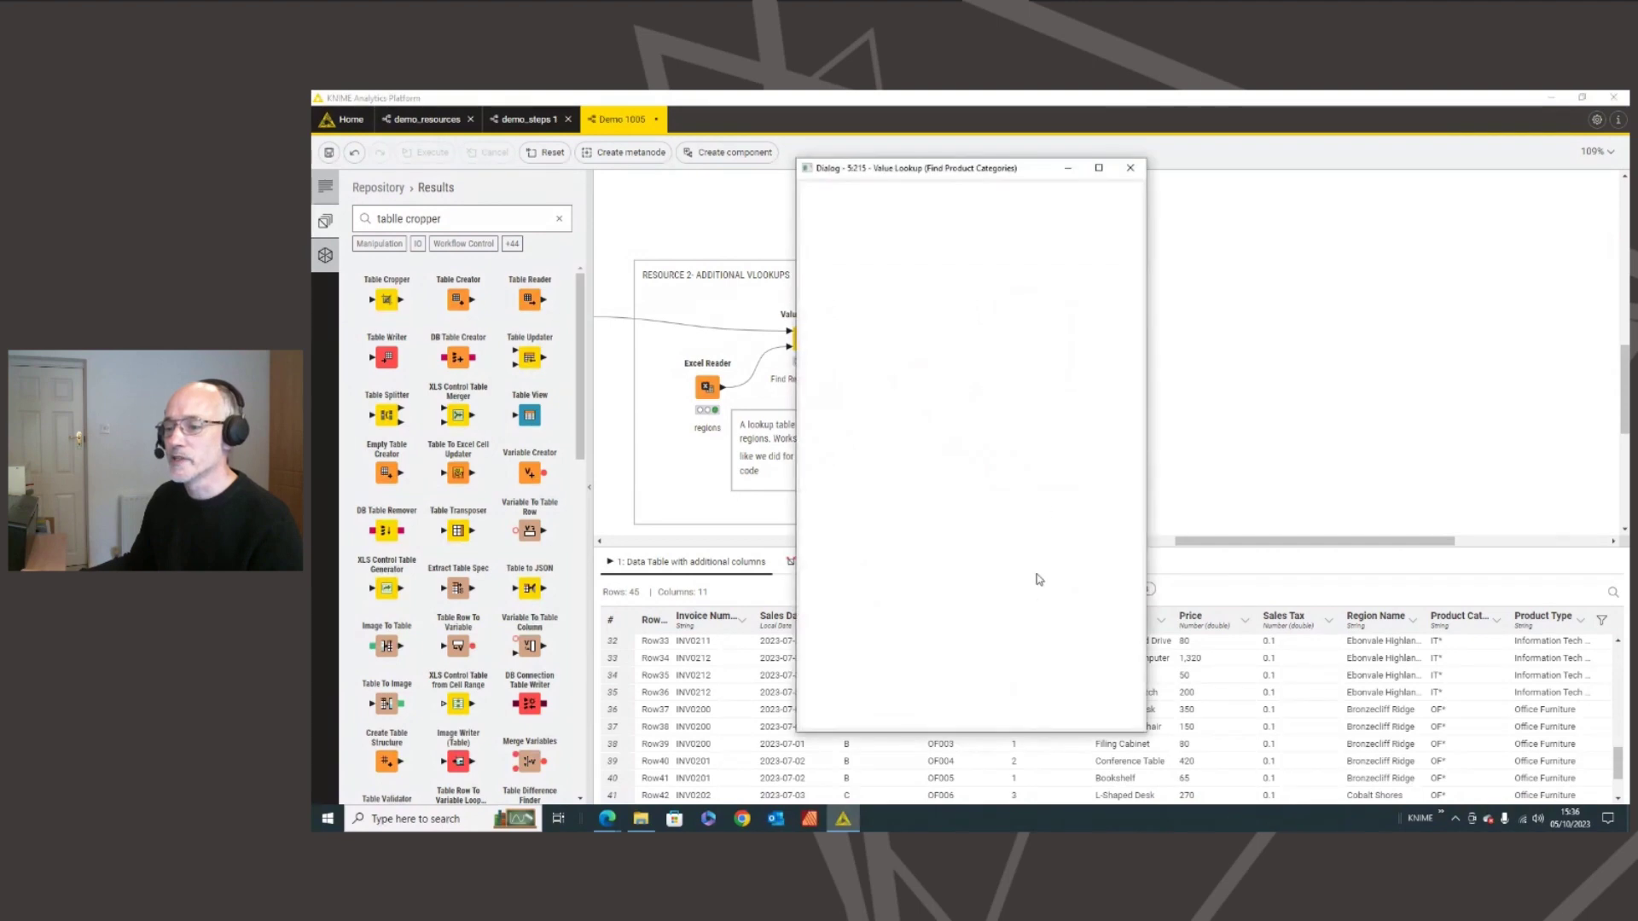
pyautogui.click(1020, 597)
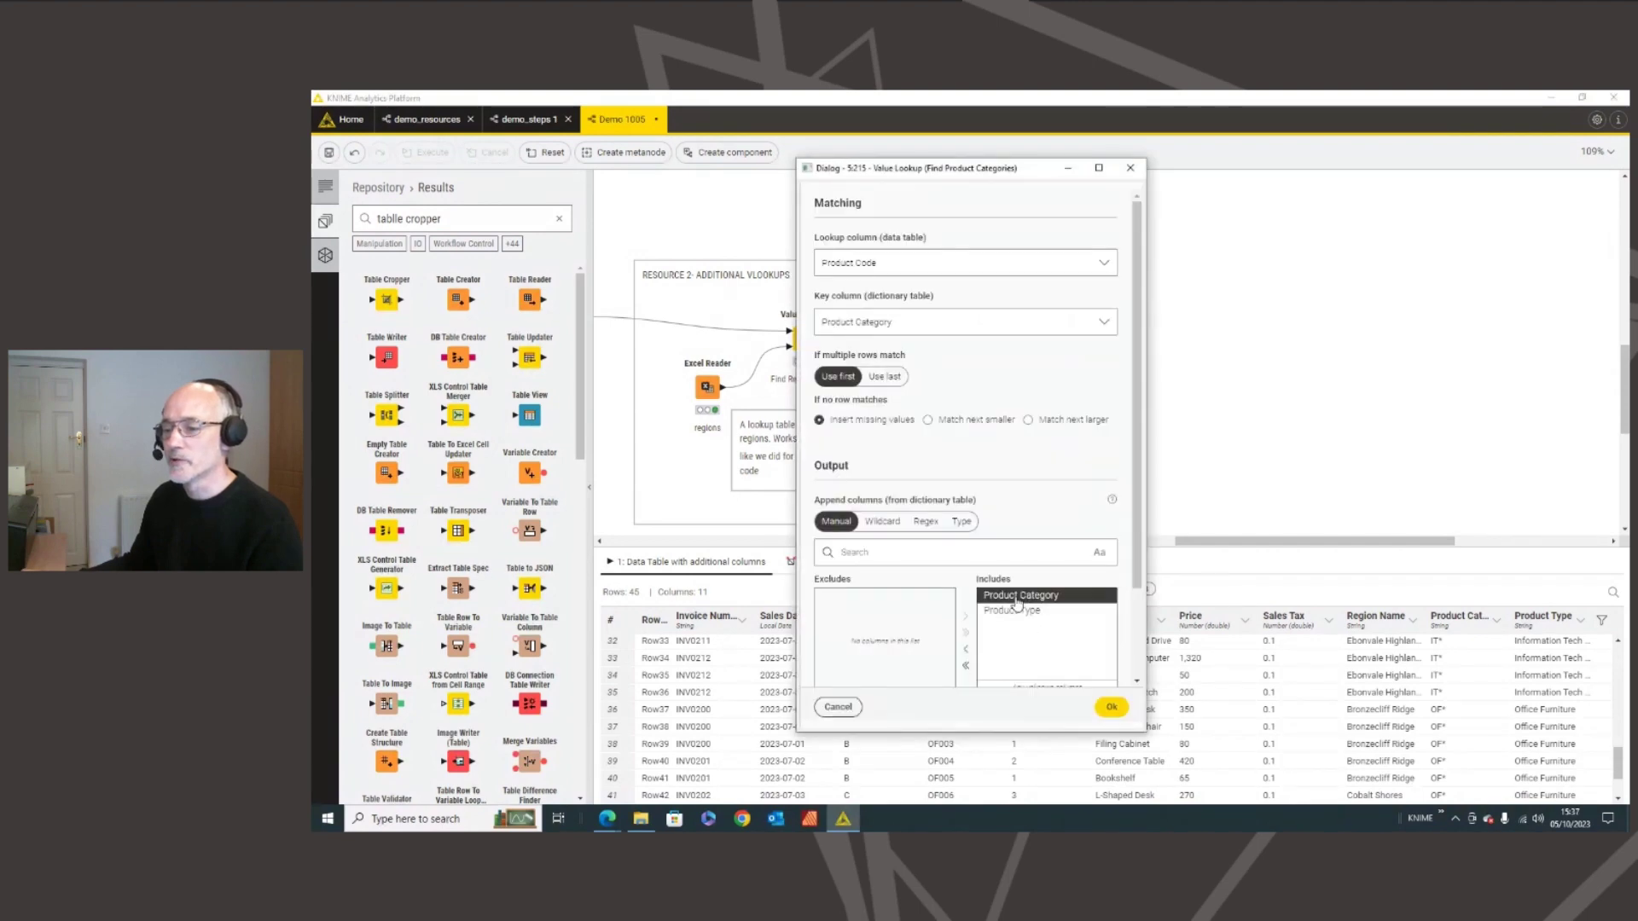
pyautogui.click(964, 652)
pyautogui.click(1113, 707)
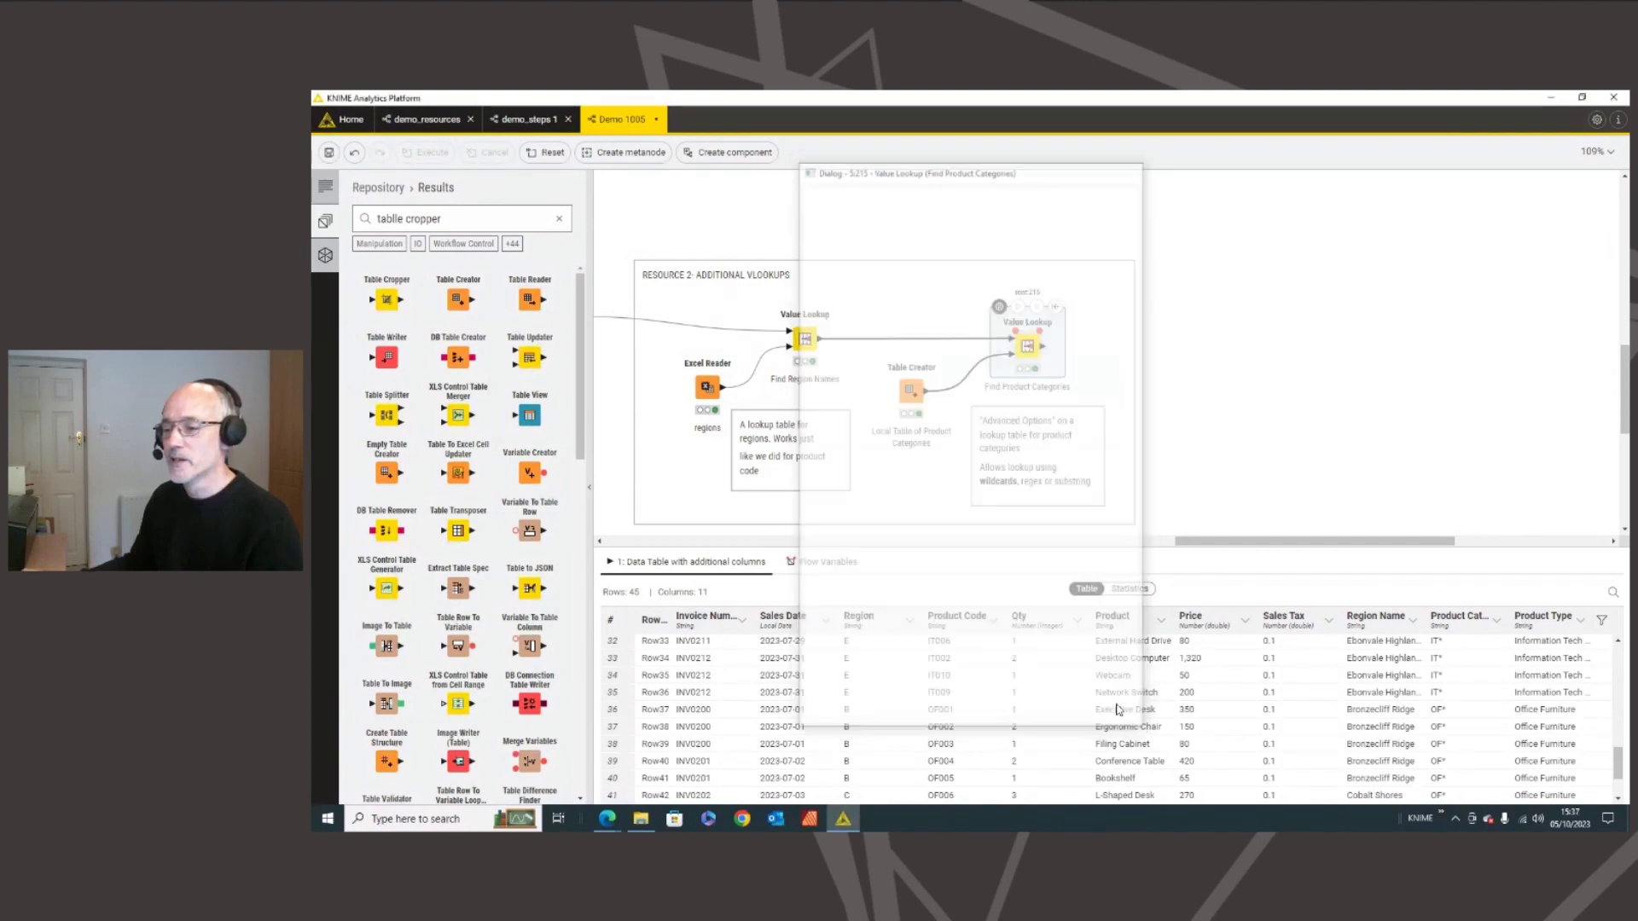
pyautogui.click(1120, 734)
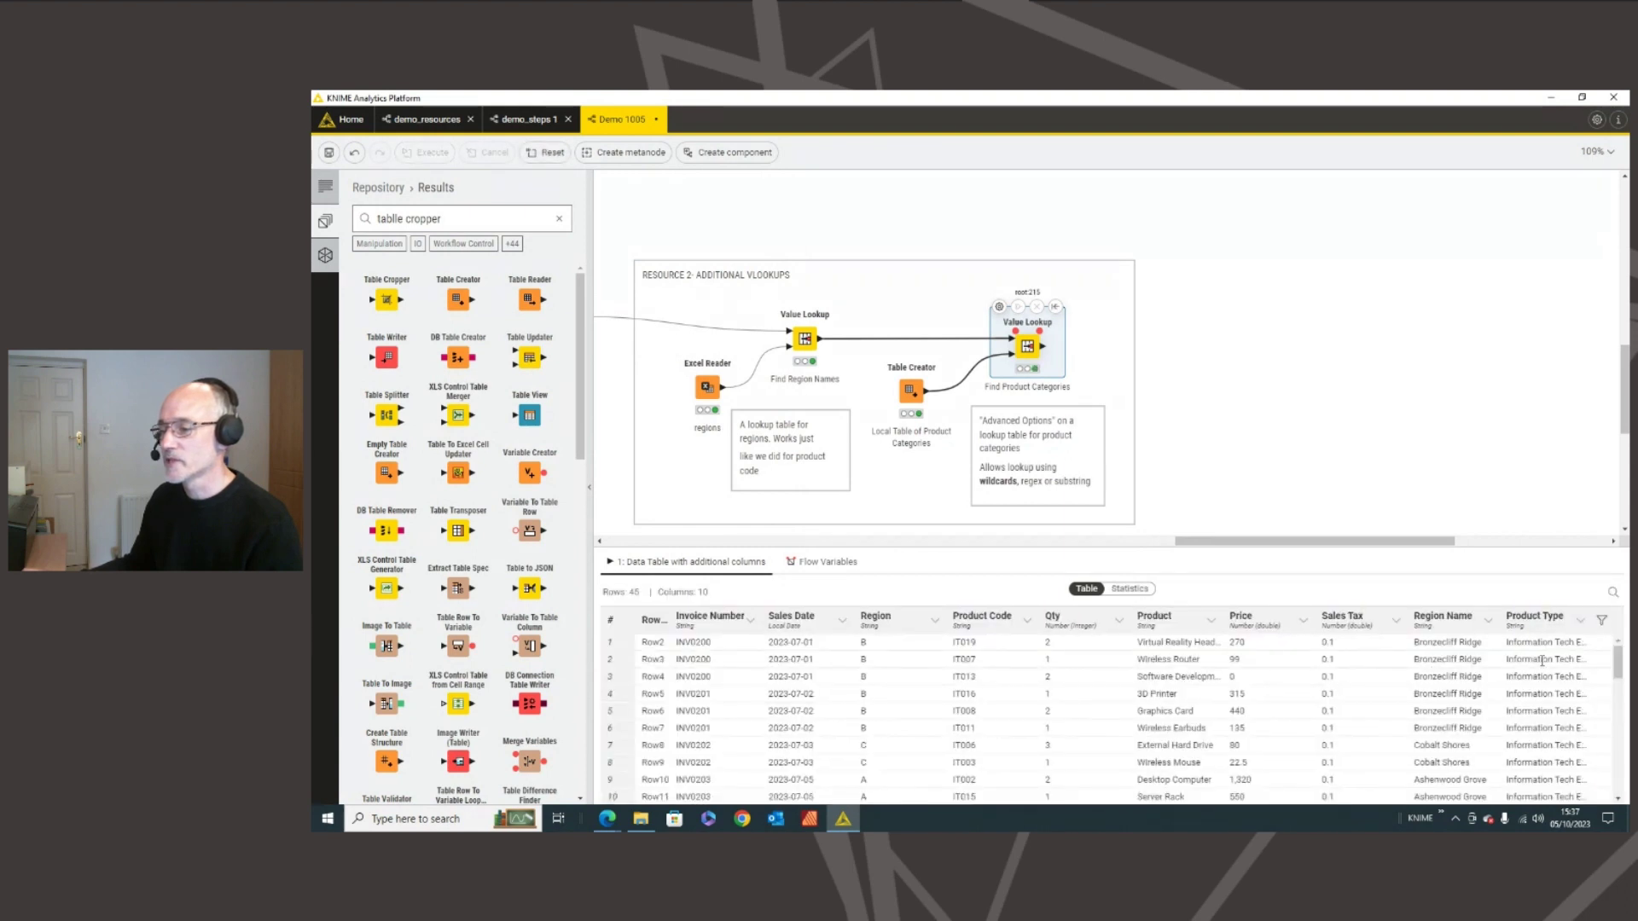
pyautogui.scroll(-1, 1440, 674)
pyautogui.scroll(-2, 1467, 679)
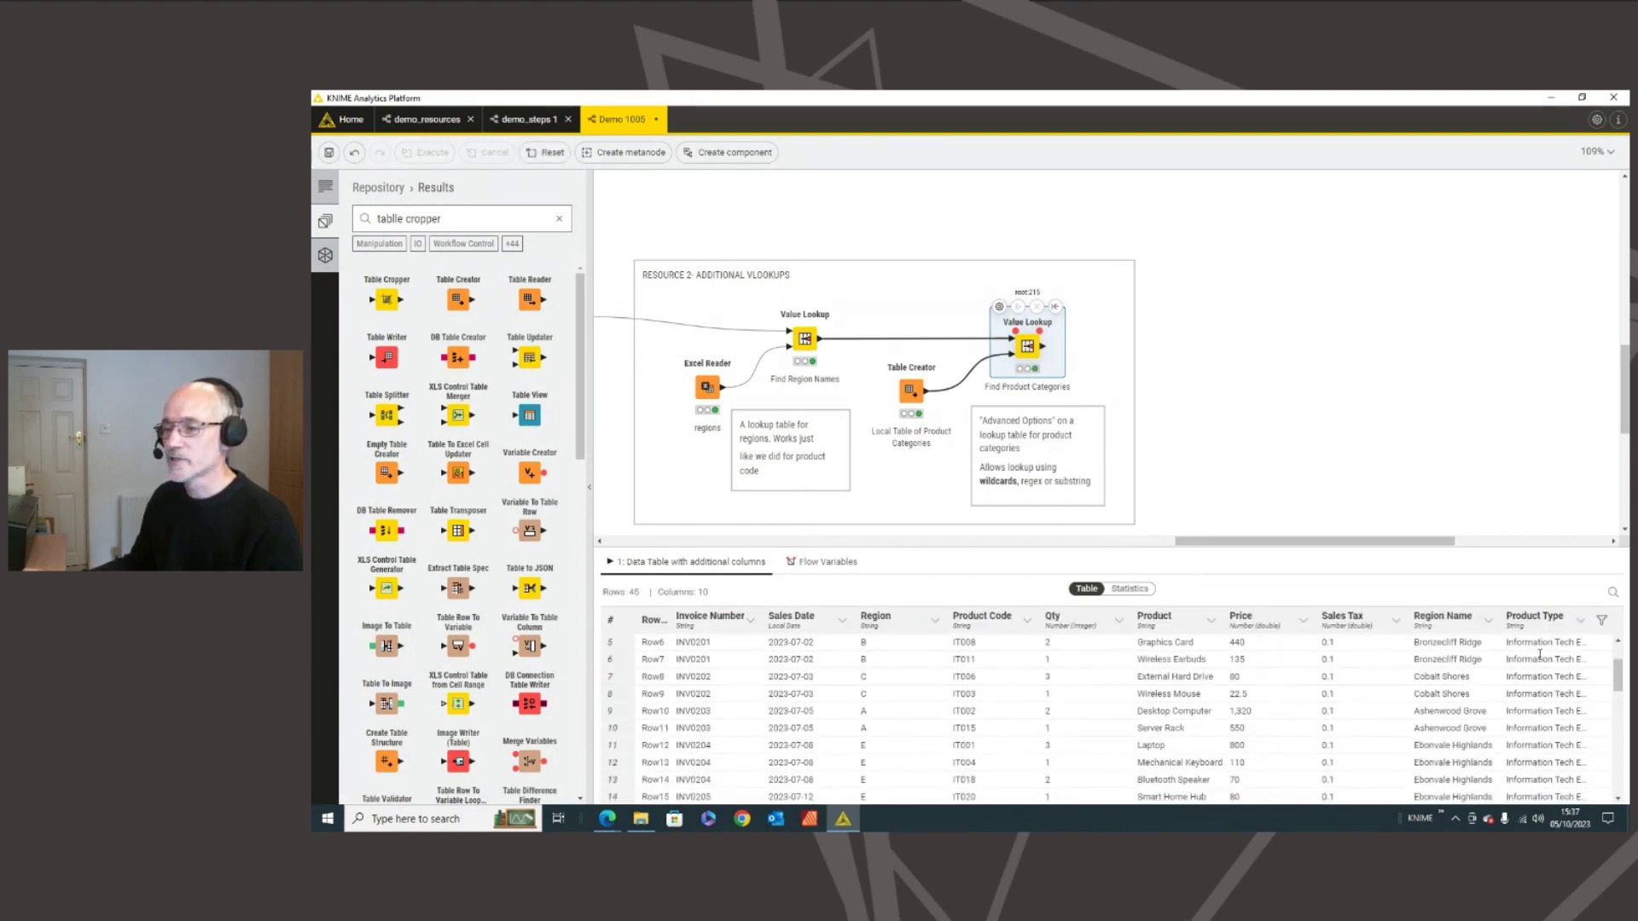
# - Switch to the presentation, advance the agenda highlight to 04 - Perform Calculations, and return to KNIME
pyautogui.hotkey('alt', 'Tab')
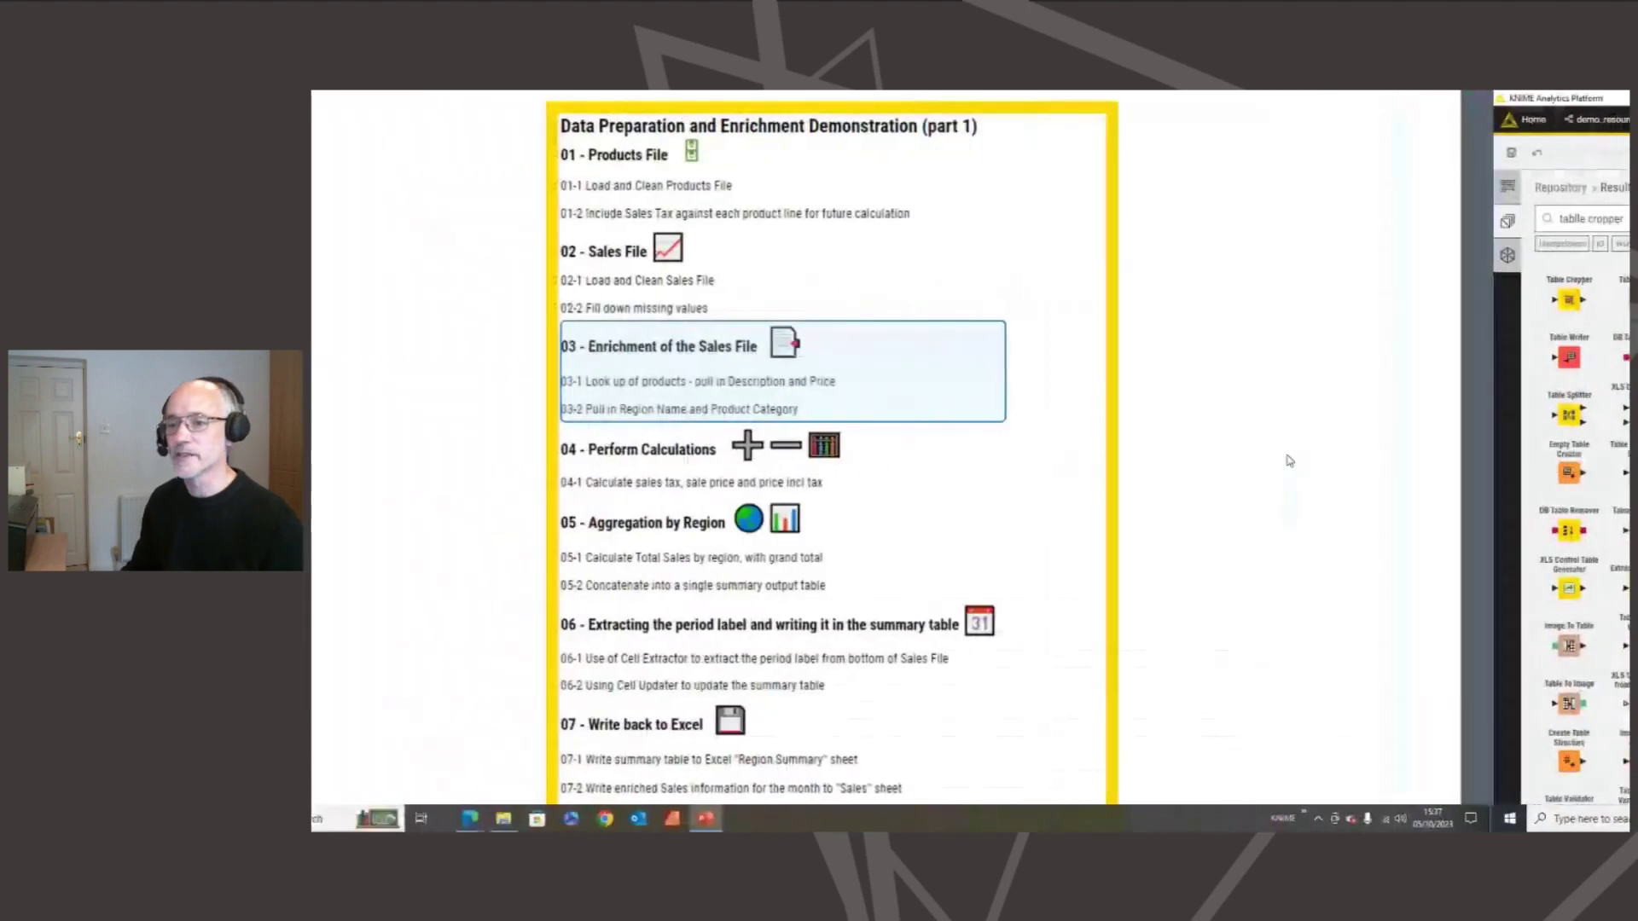
pyautogui.press('Right')
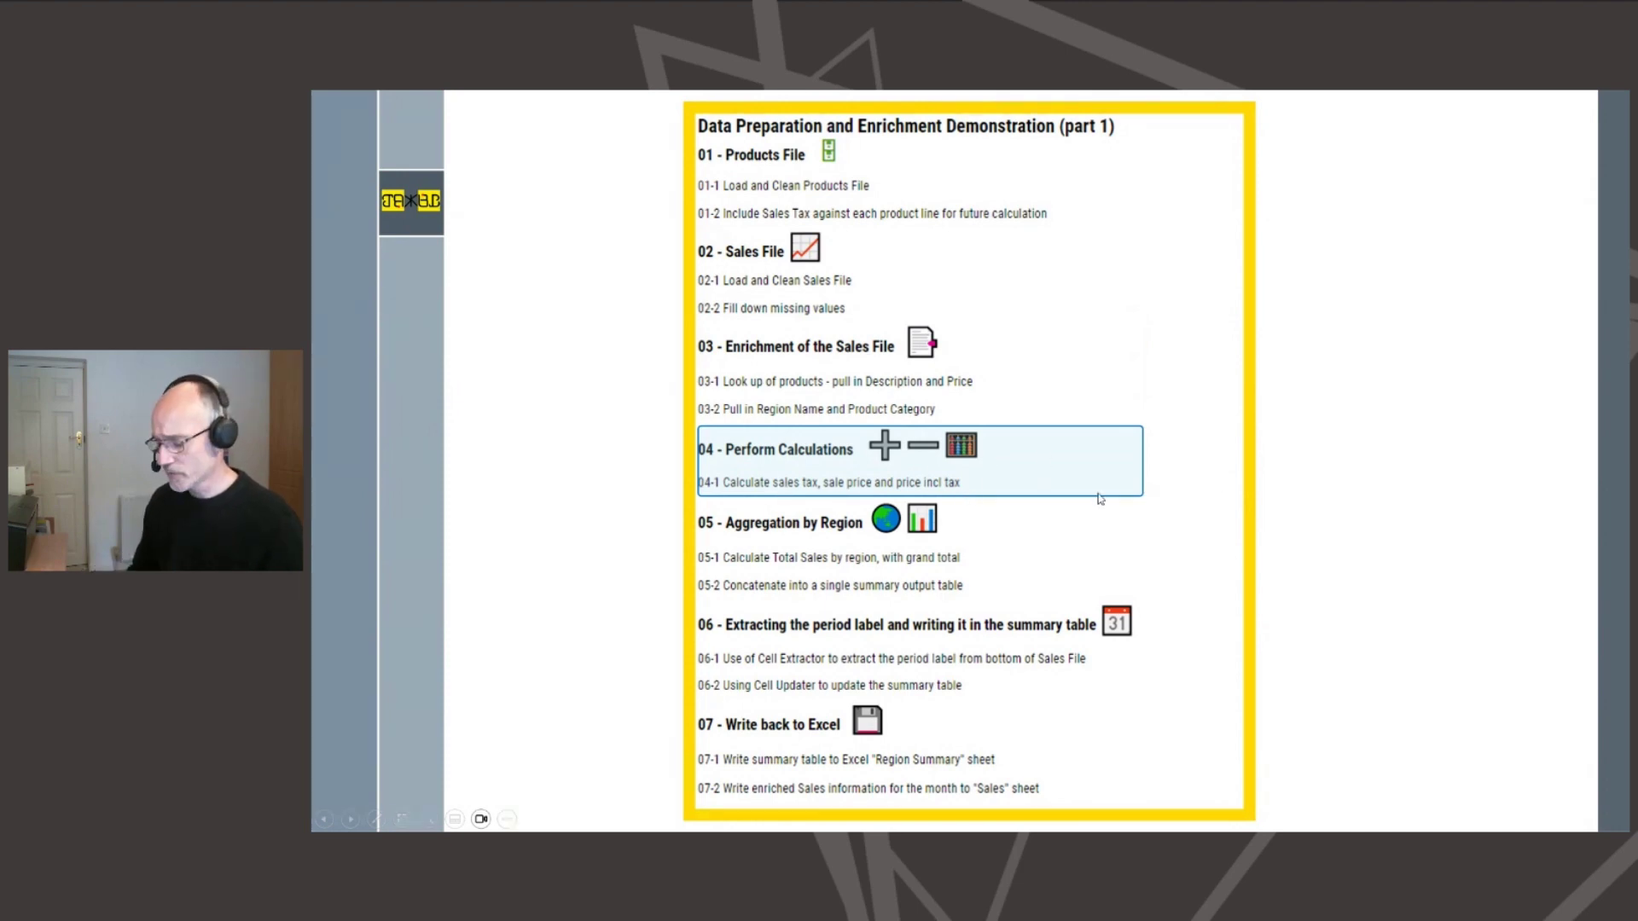
pyautogui.press('ctrl+super+Right')
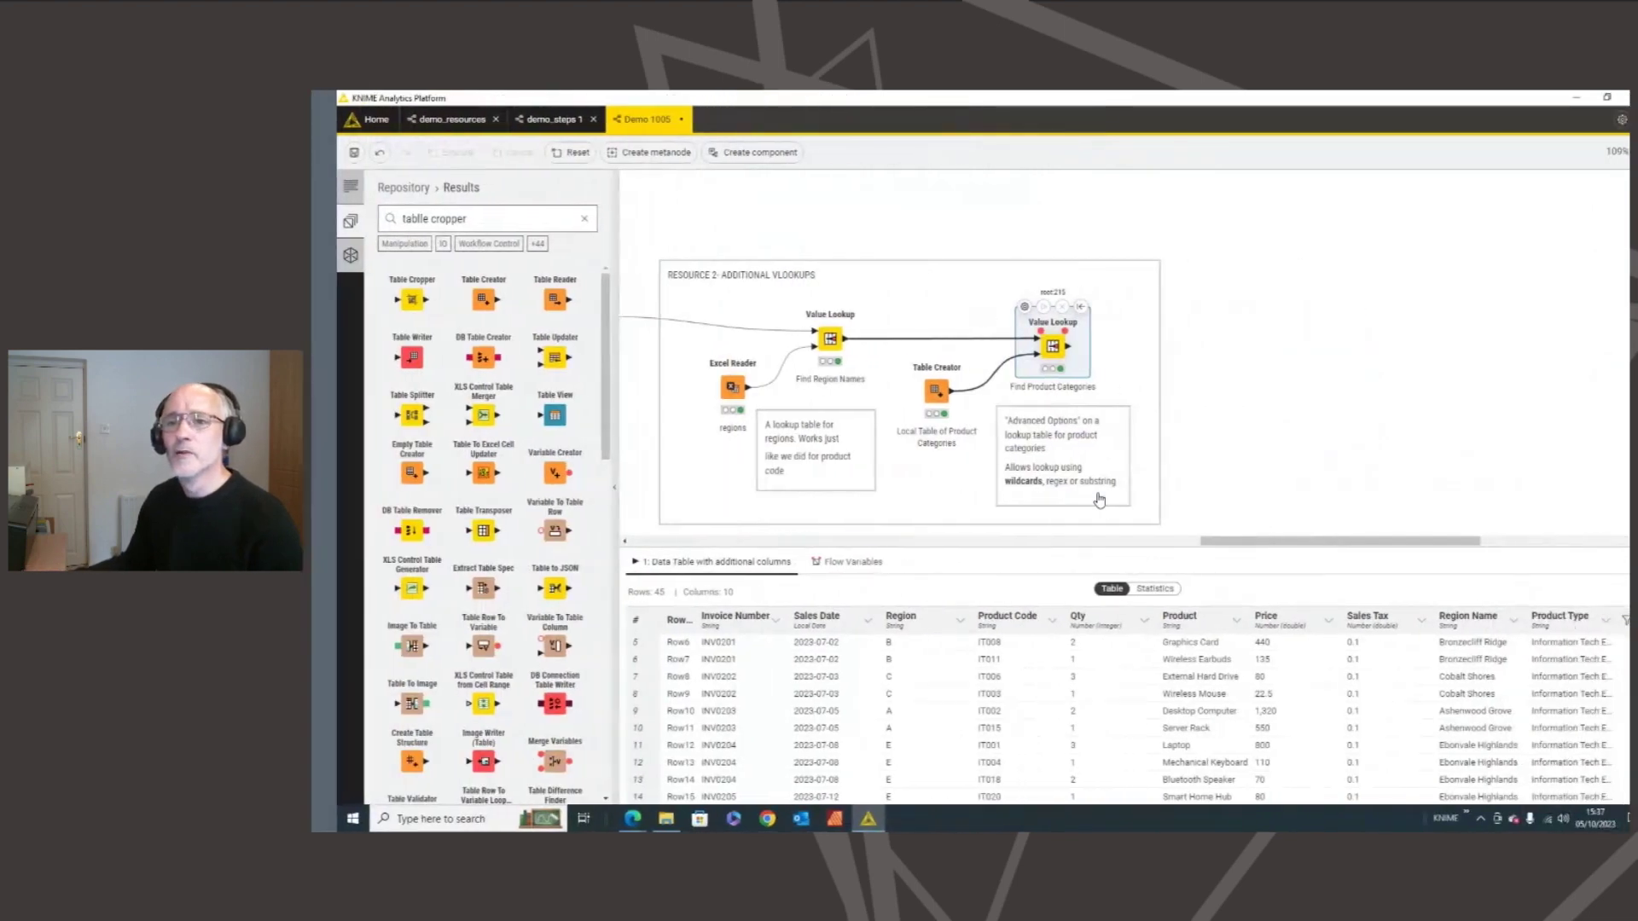
# - Copy the Resource 3 - Calculations block with its three Math Formula nodes and notes from the demo_resources workflow
pyautogui.click(449, 125)
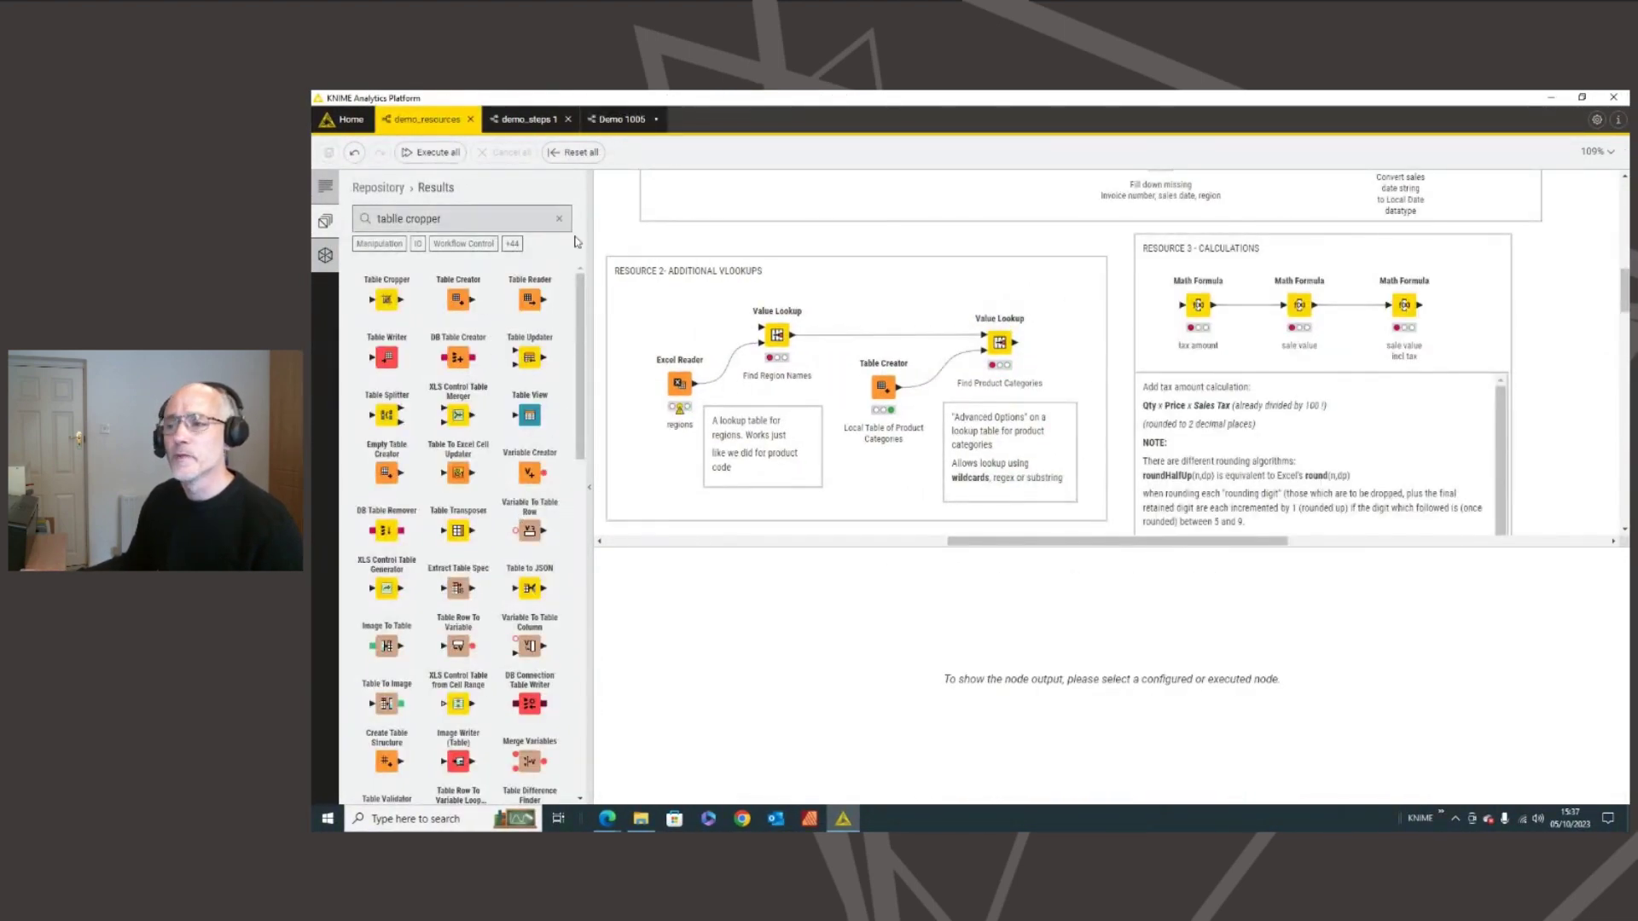
pyautogui.moveTo(1122, 236); pyautogui.dragTo(1436, 475)
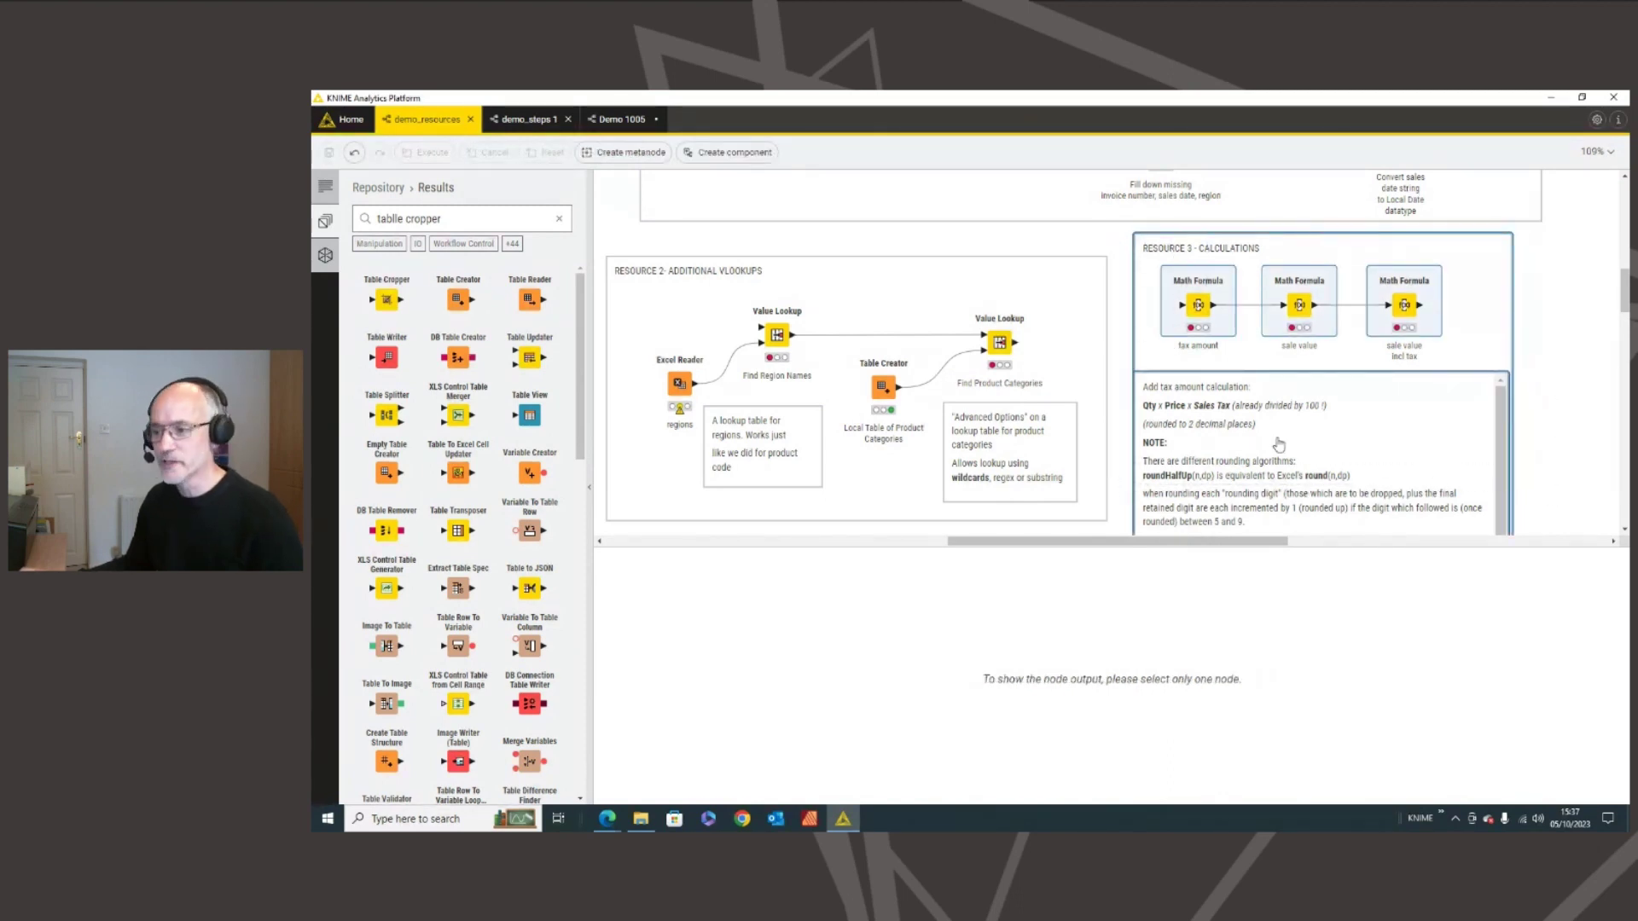
pyautogui.click(611, 119)
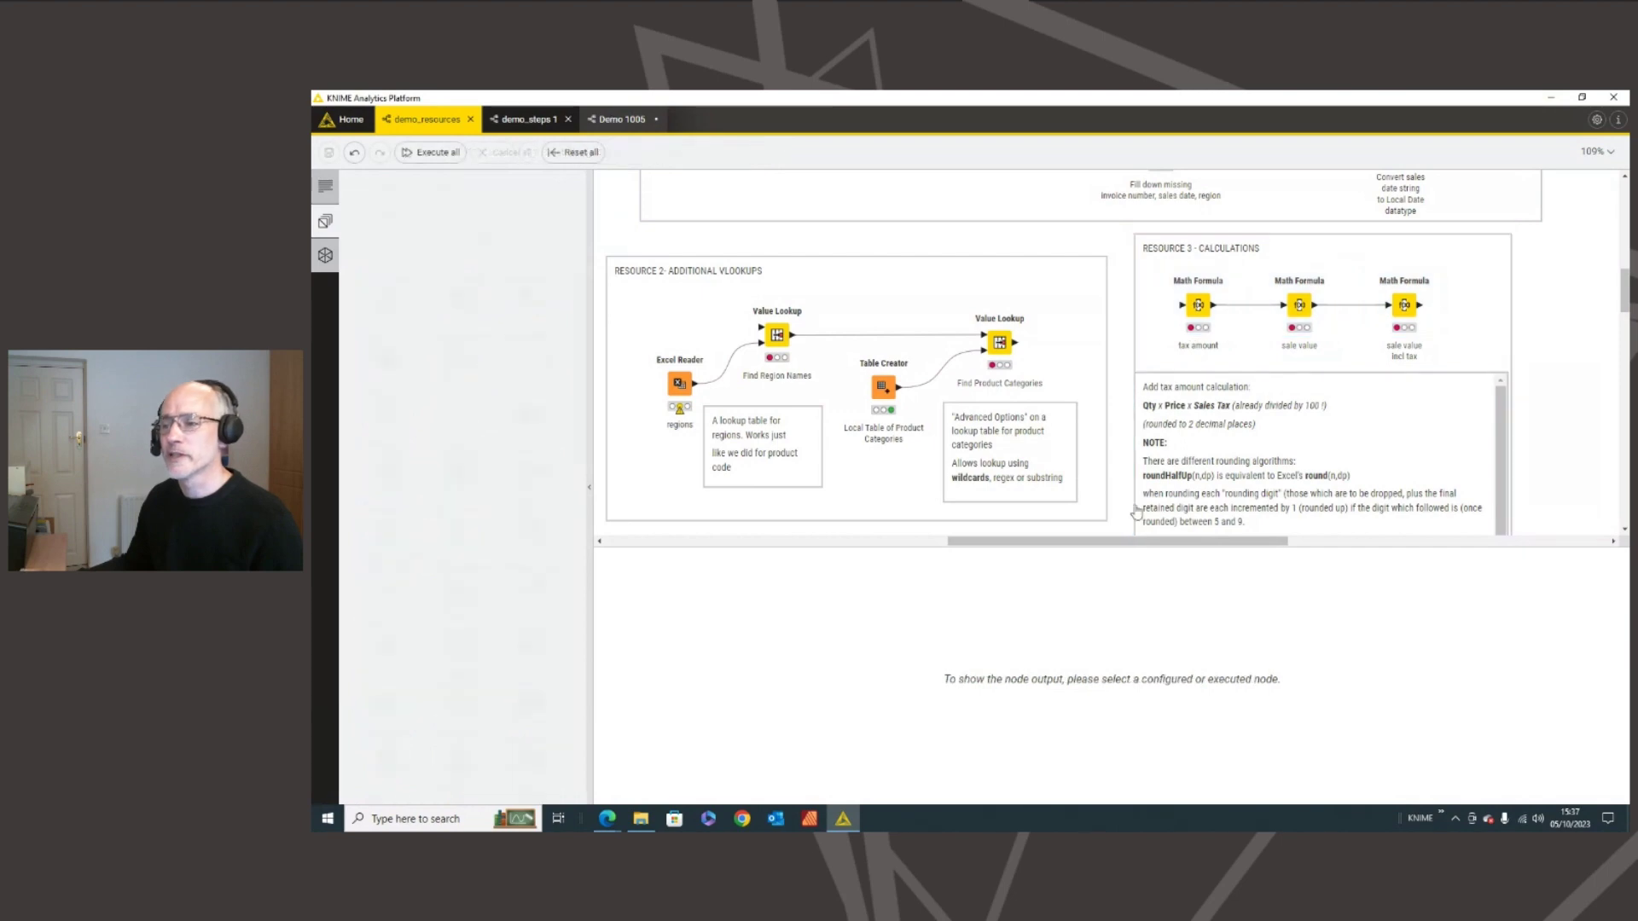
# - Paste the calculations block beside Resource 2 in the Demo 1005 workflow and connect Find Product Categories to the tax amount node
pyautogui.moveTo(1138, 556); pyautogui.dragTo(1145, 708)
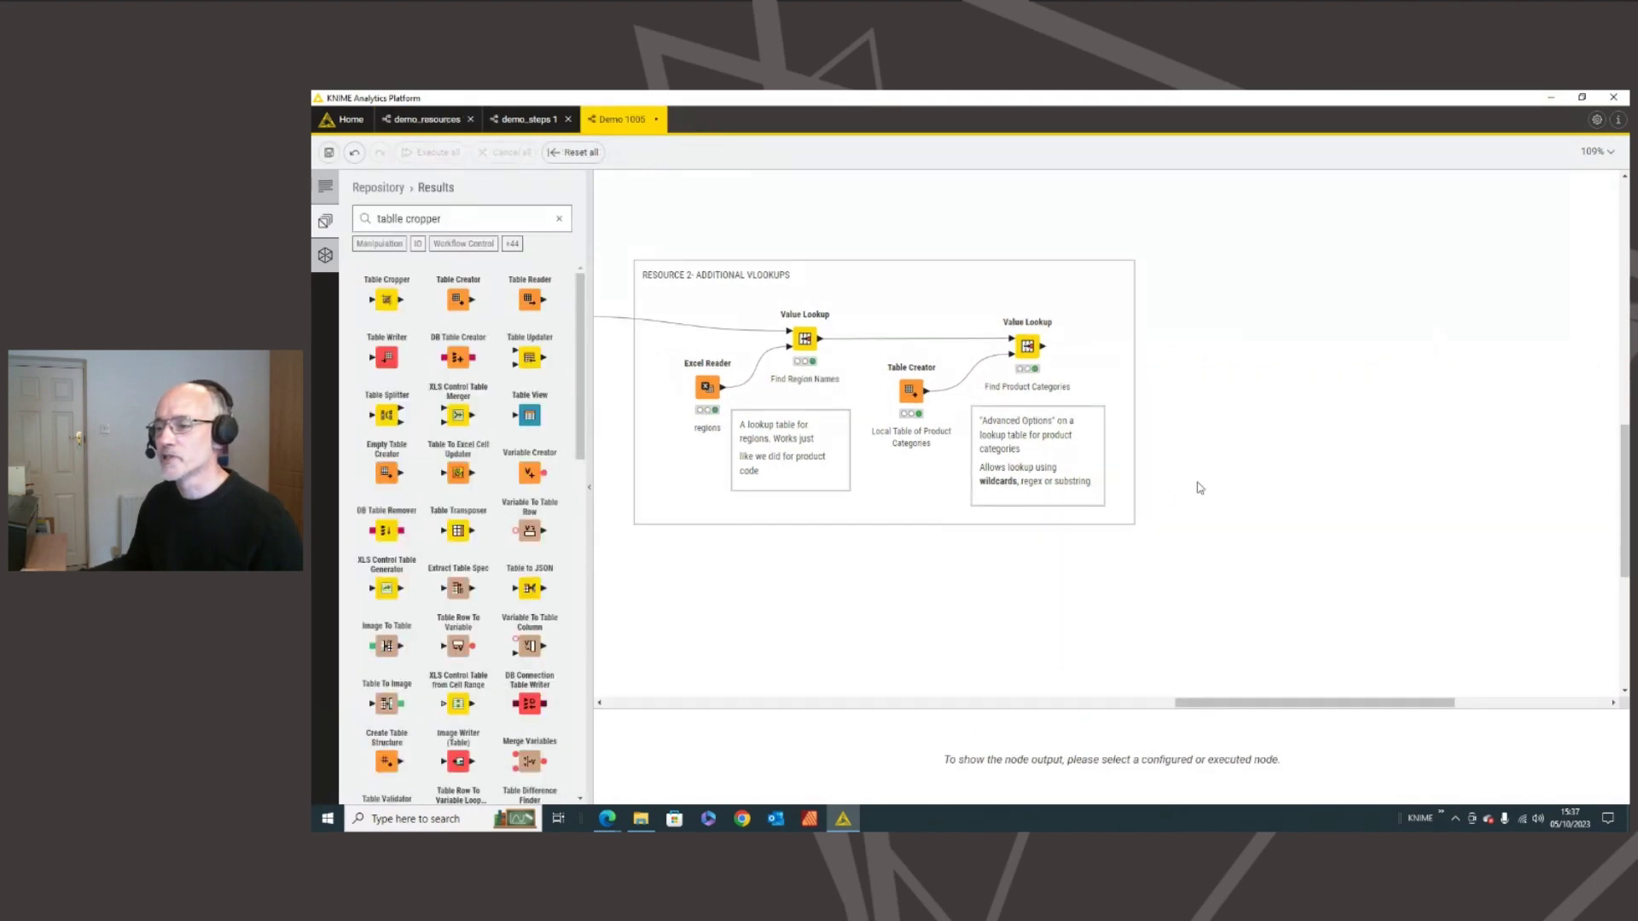
pyautogui.rightClick(1195, 433)
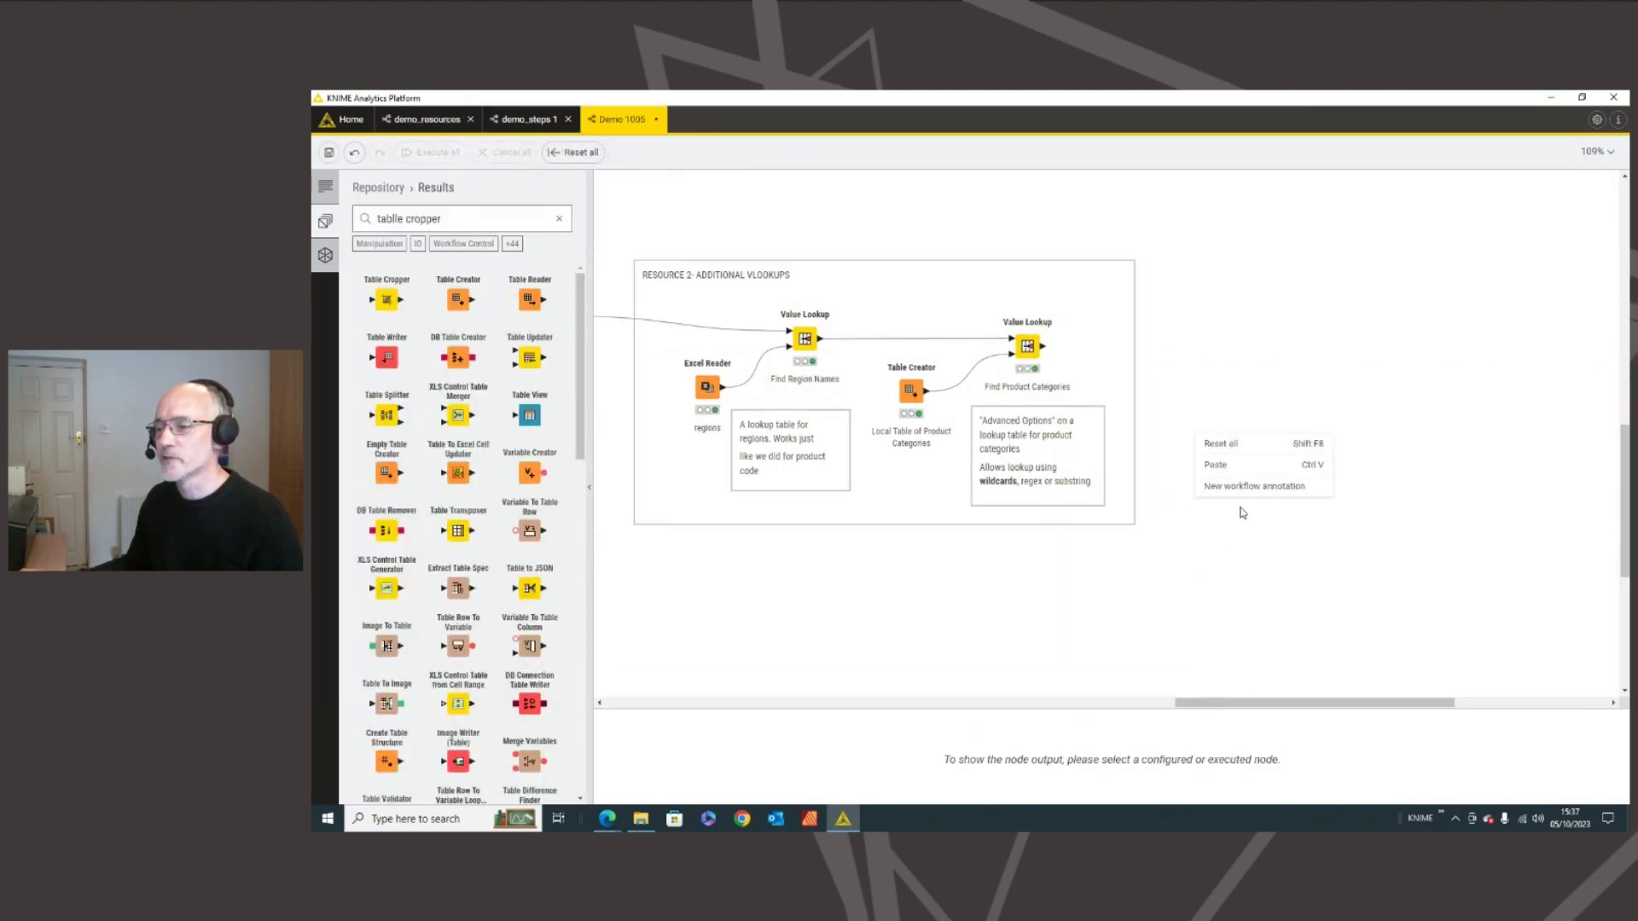
pyautogui.click(1229, 466)
pyautogui.moveTo(1342, 444); pyautogui.dragTo(1284, 285)
pyautogui.click(1140, 306)
pyautogui.moveTo(1043, 347); pyautogui.dragTo(1191, 346)
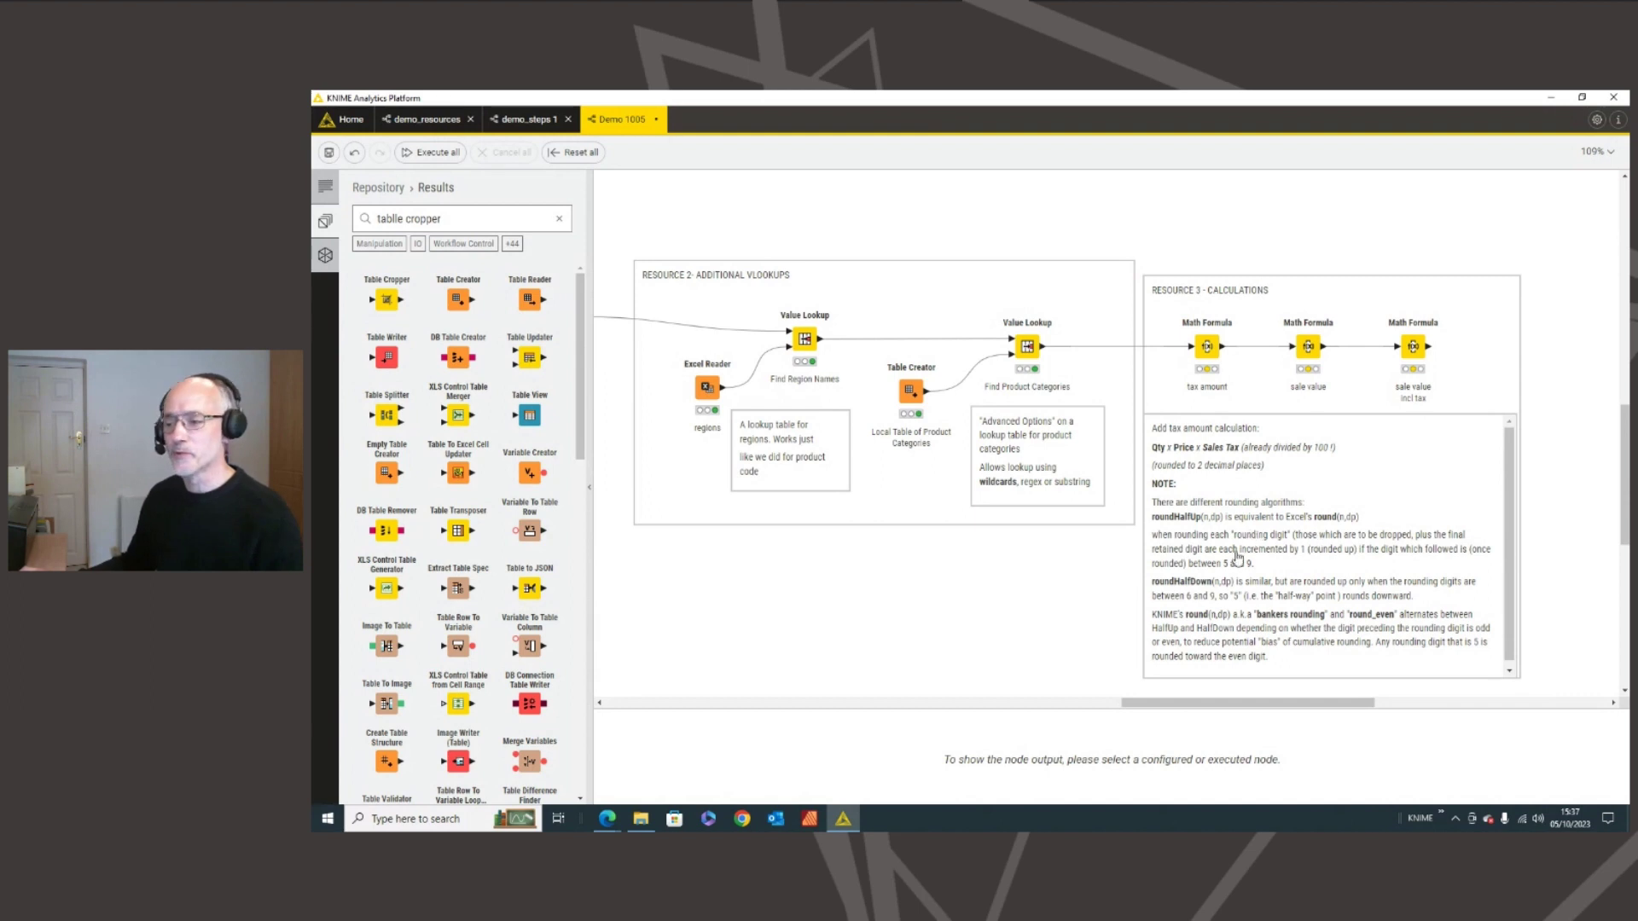
# - Execute the tax amount Math Formula node and open its configuration
pyautogui.moveTo(1245, 703); pyautogui.dragTo(1299, 715)
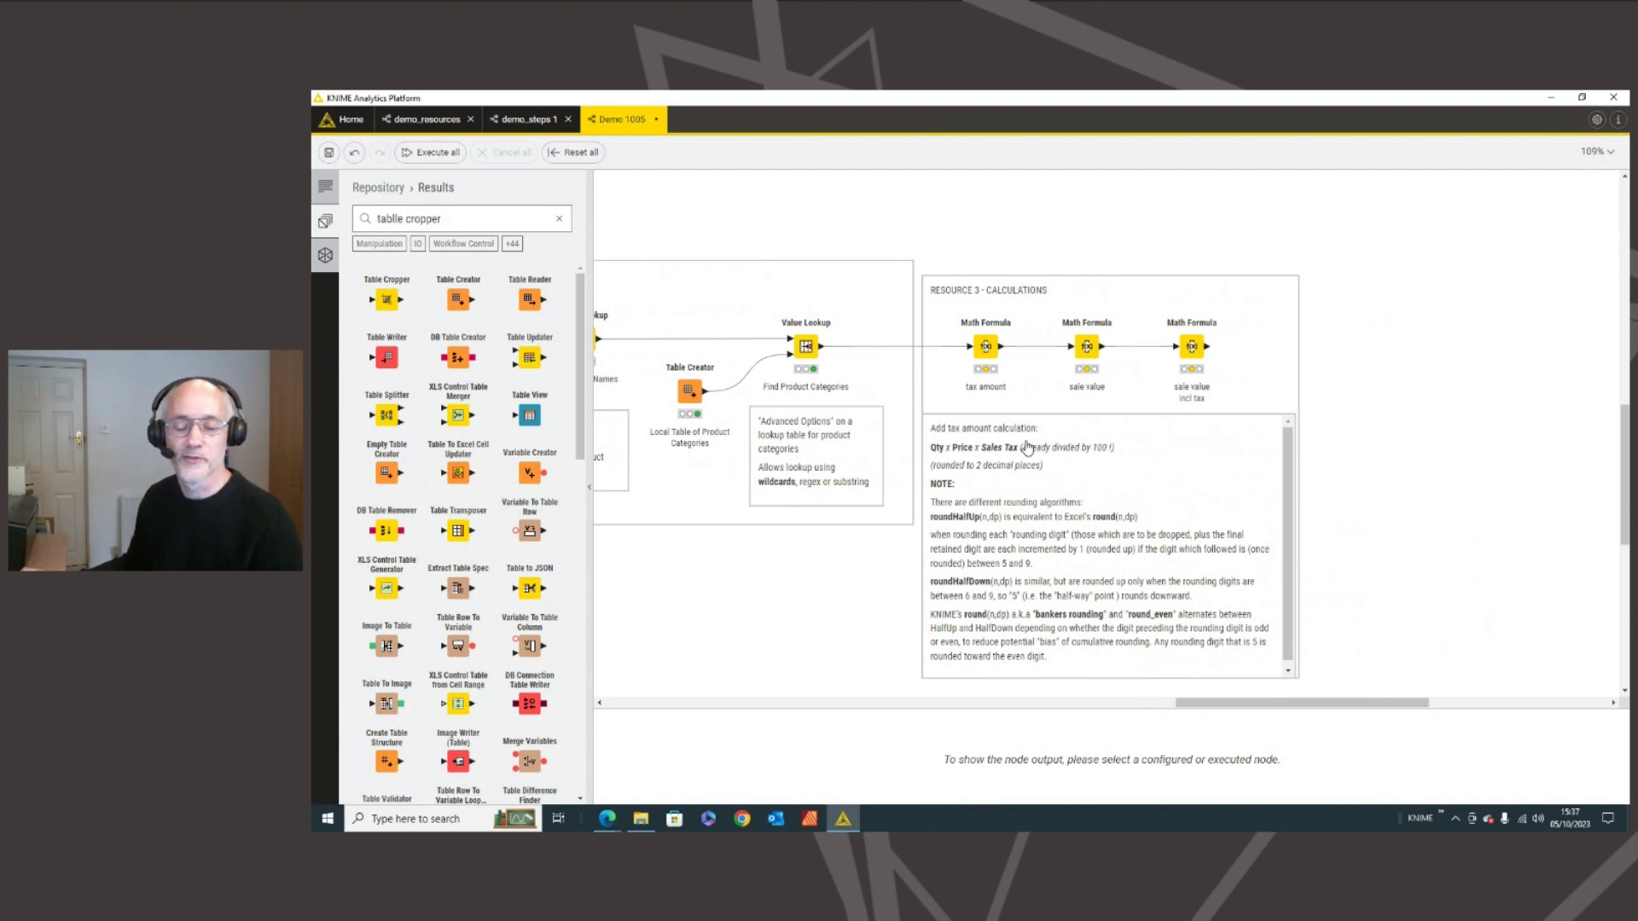
pyautogui.moveTo(987, 348)
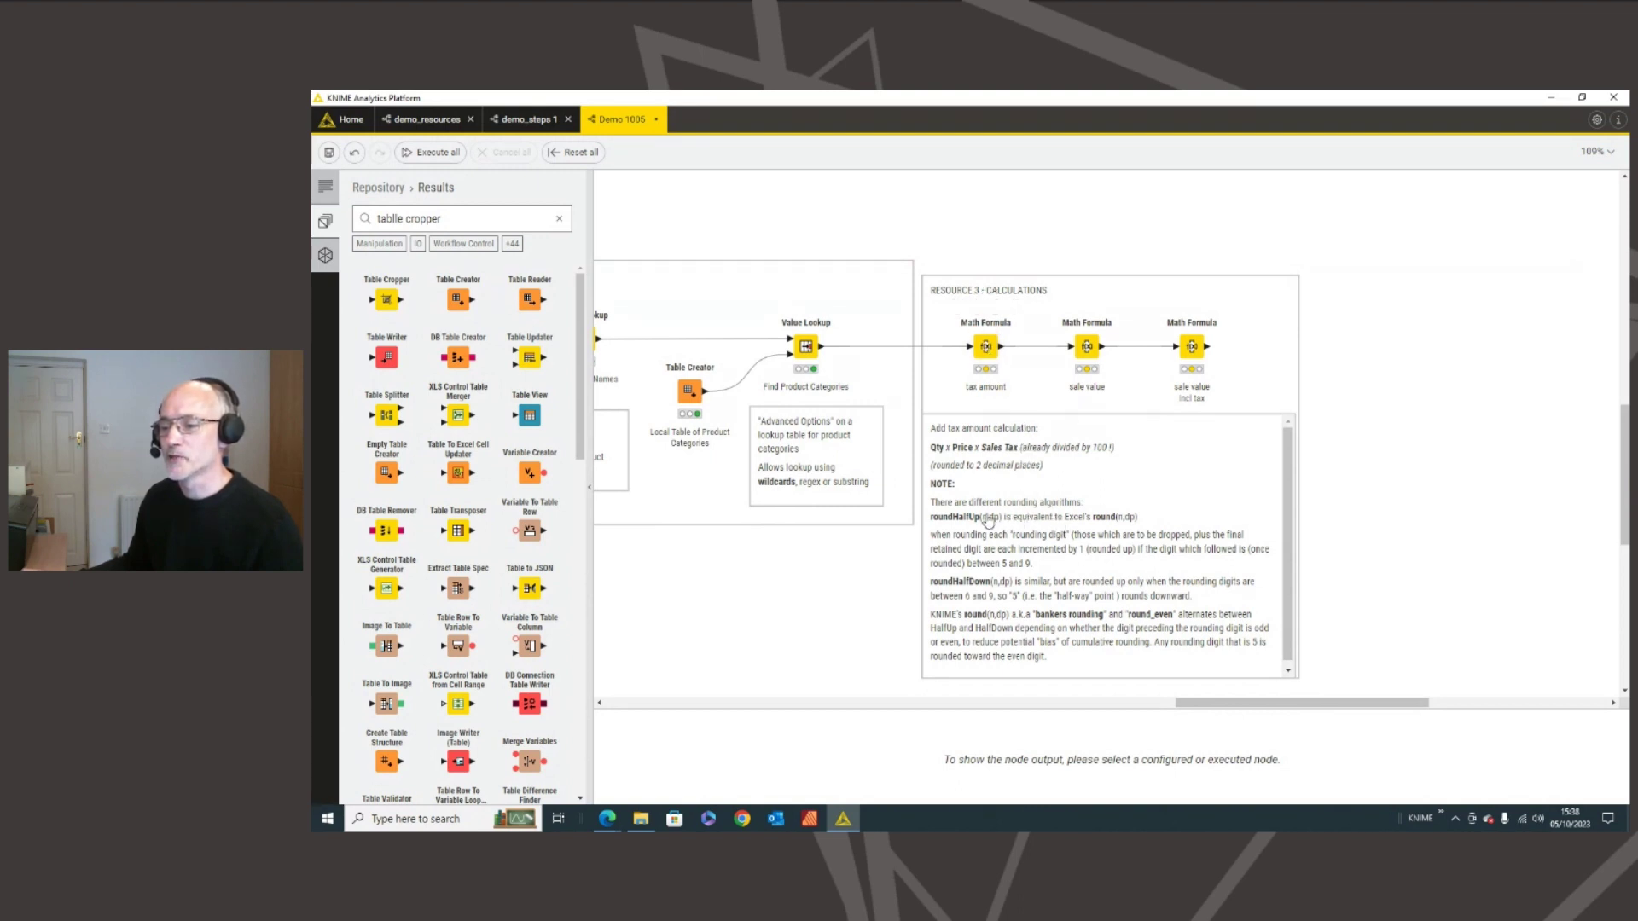
pyautogui.click(987, 348)
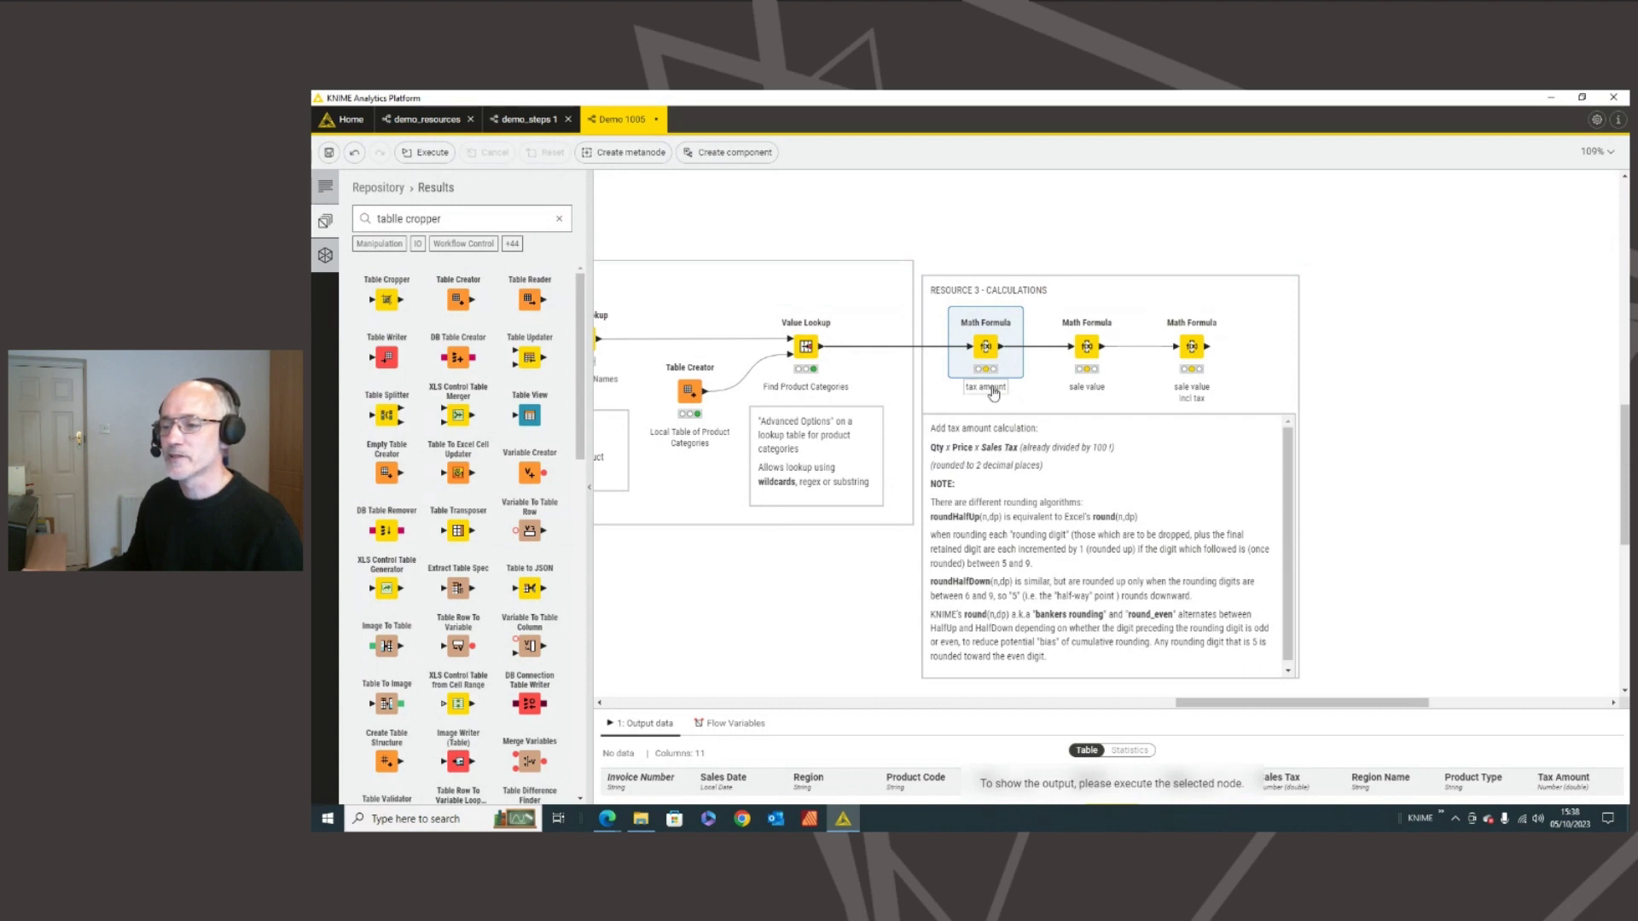
pyautogui.moveTo(987, 346)
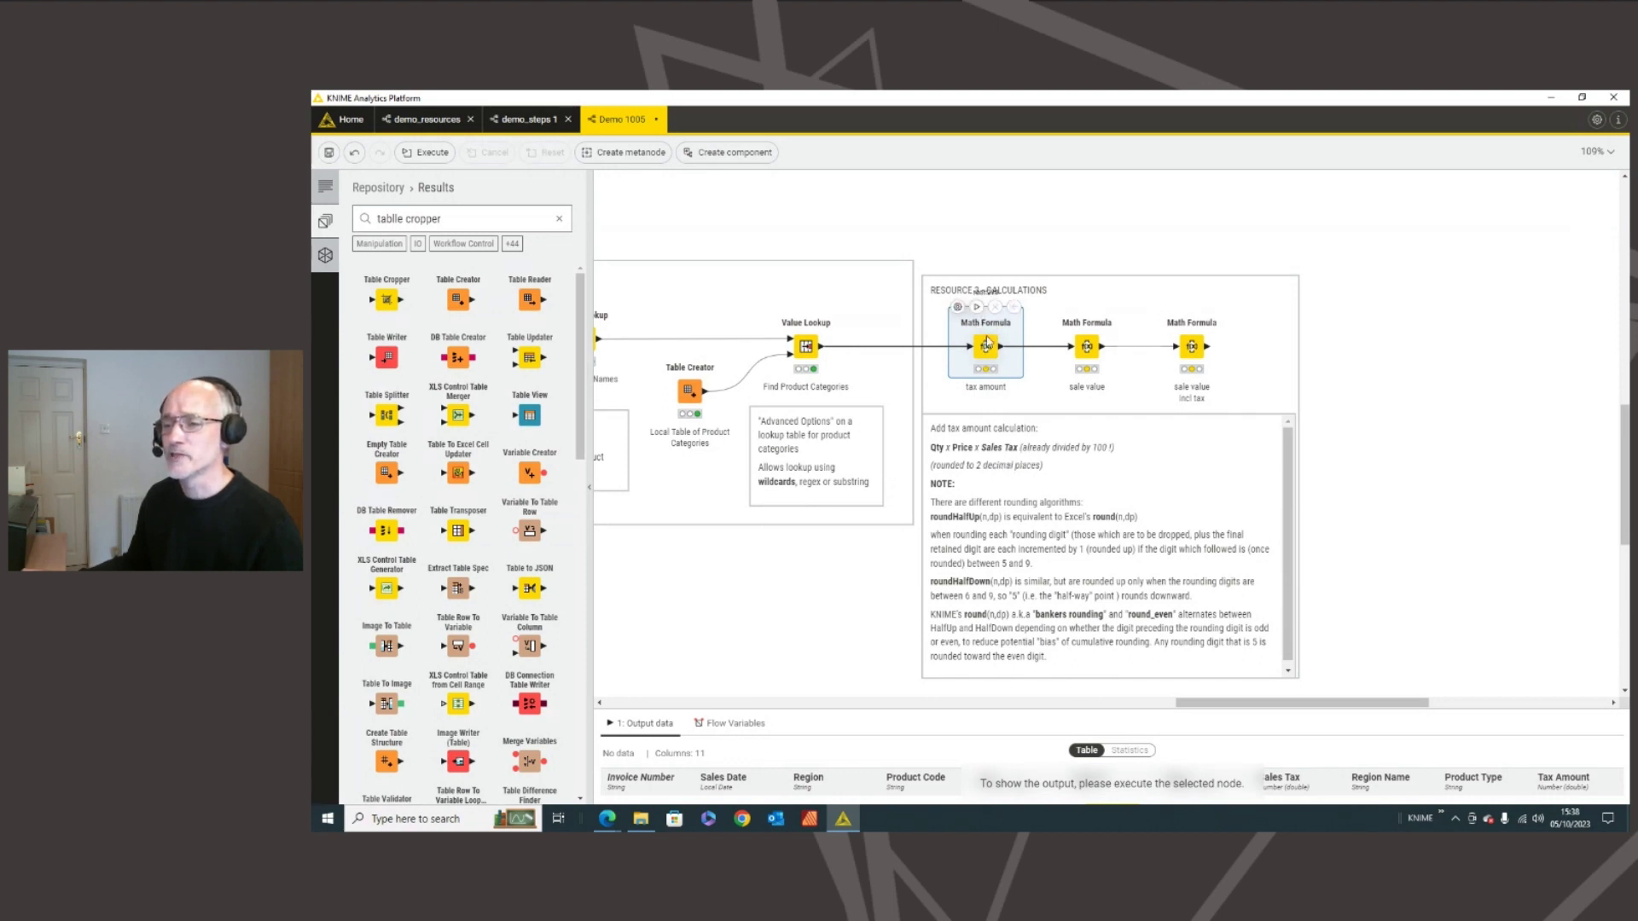
pyautogui.click(977, 308)
pyautogui.doubleClick(969, 322)
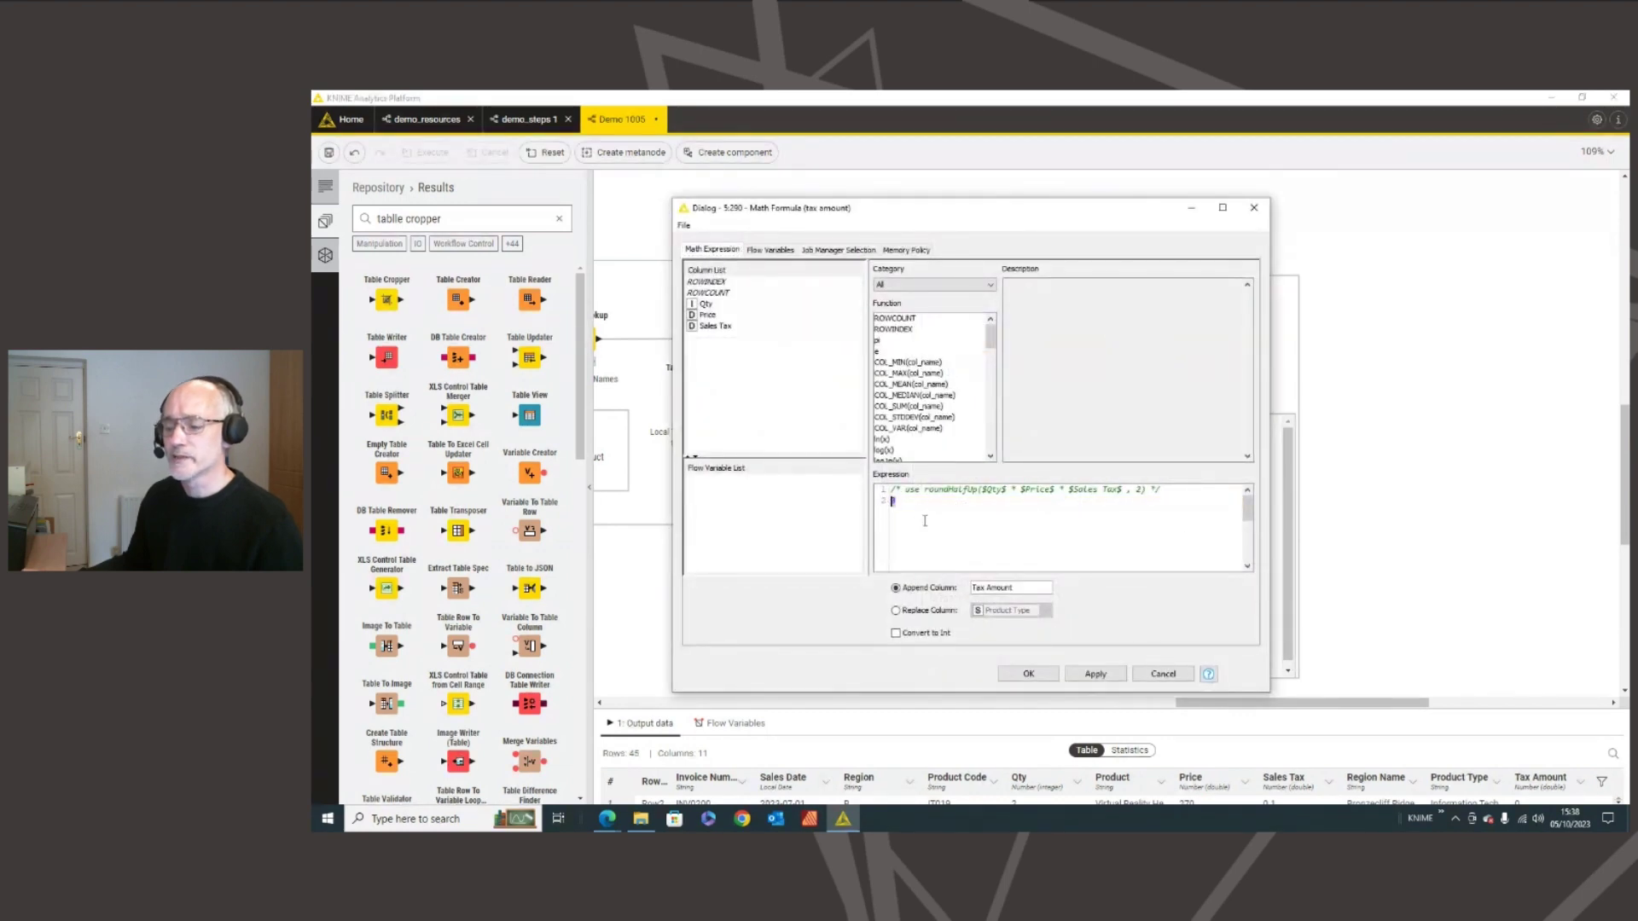
# - Insert the roundHalfUp function on a new line of the tax amount expression and compare its description with that of round(x, y)
pyautogui.press('Return')
pyautogui.scroll(-2, 976, 365)
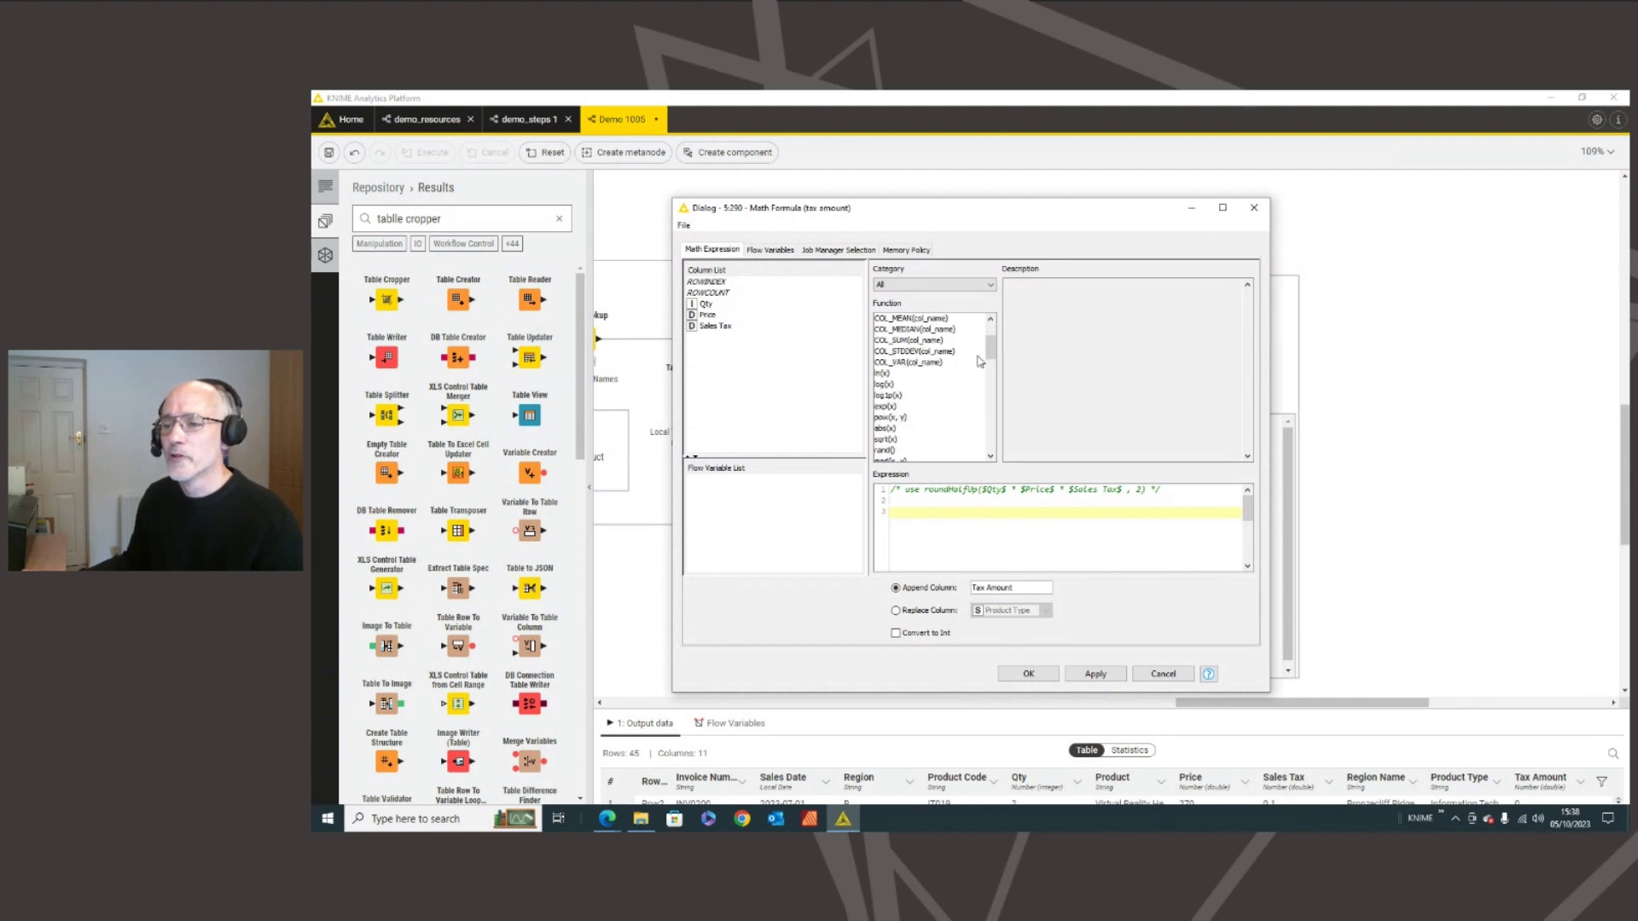
pyautogui.scroll(-4, 976, 365)
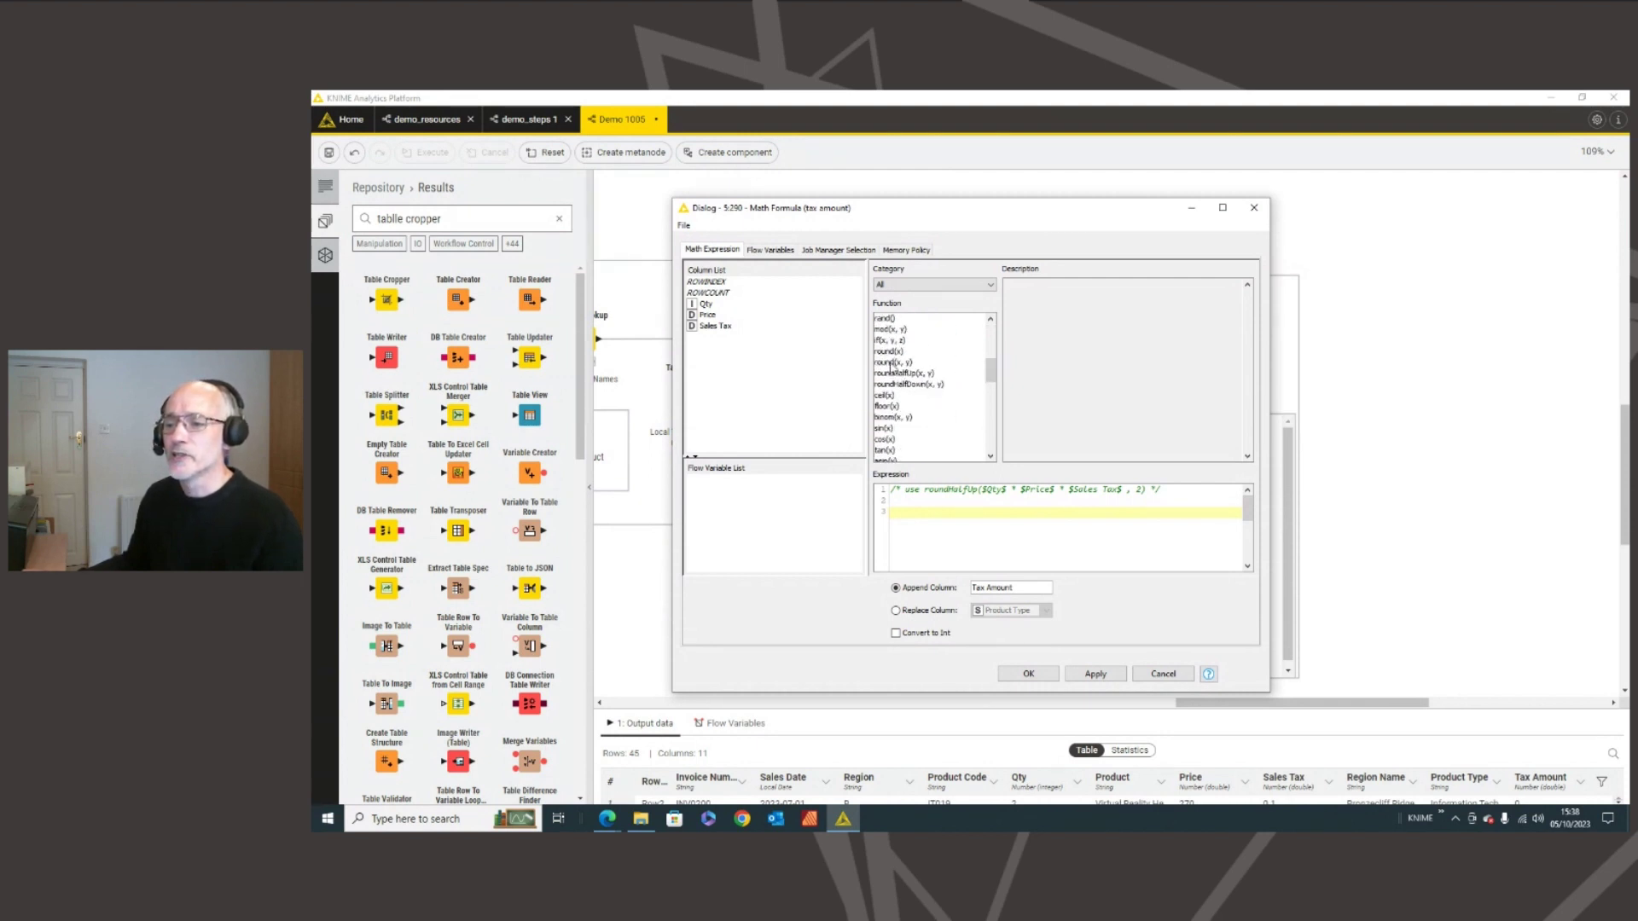
pyautogui.click(891, 362)
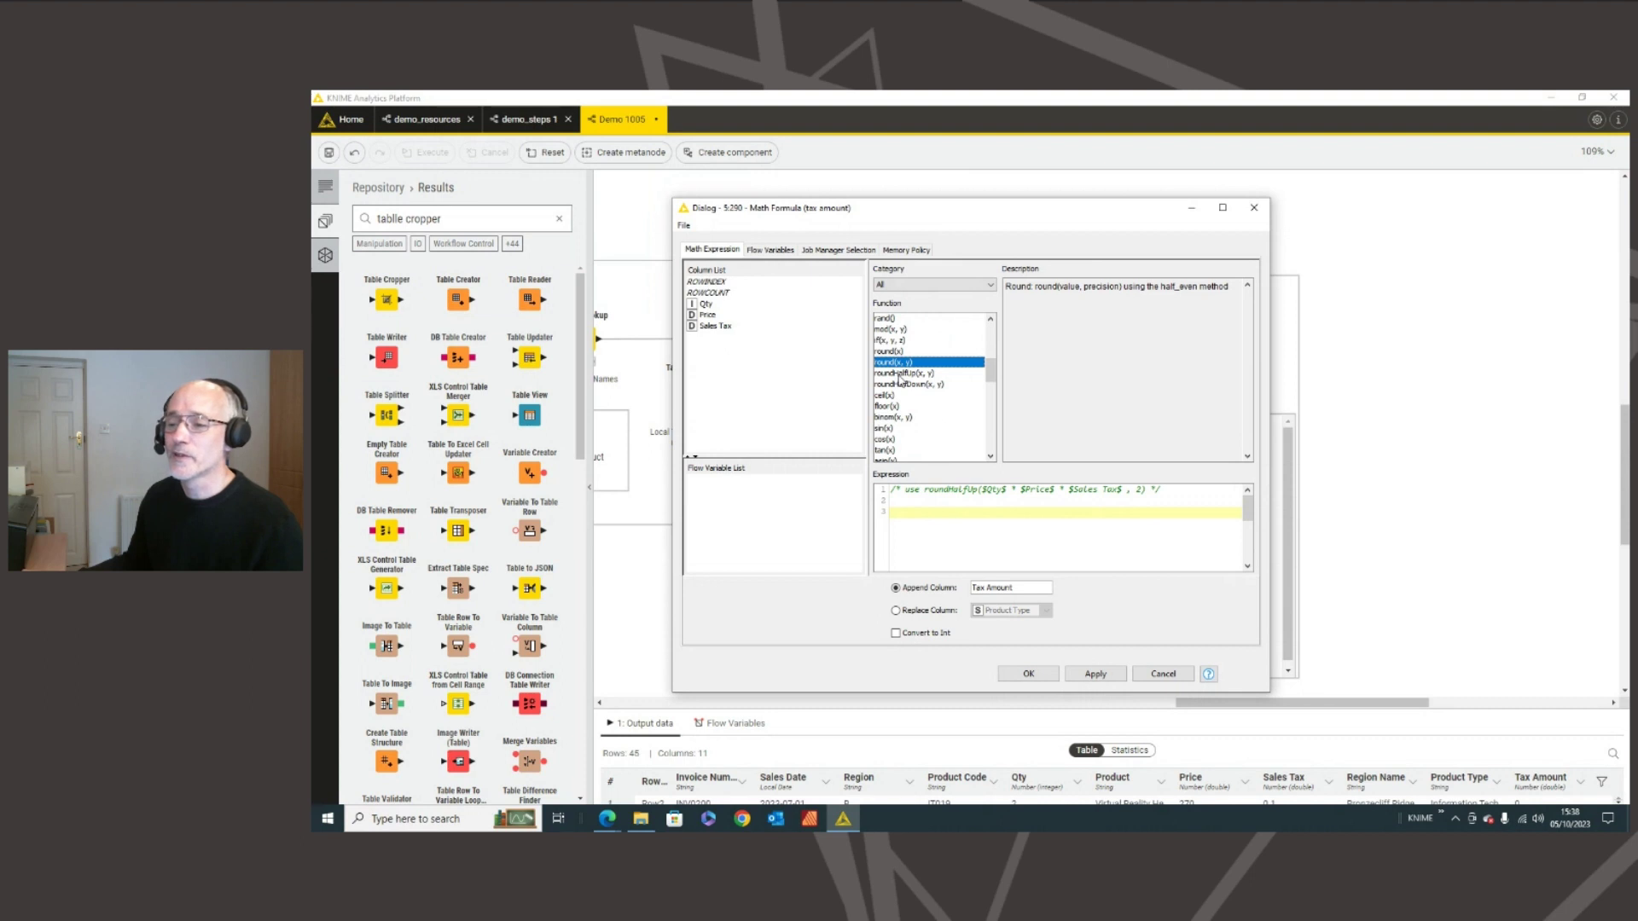
pyautogui.click(901, 374)
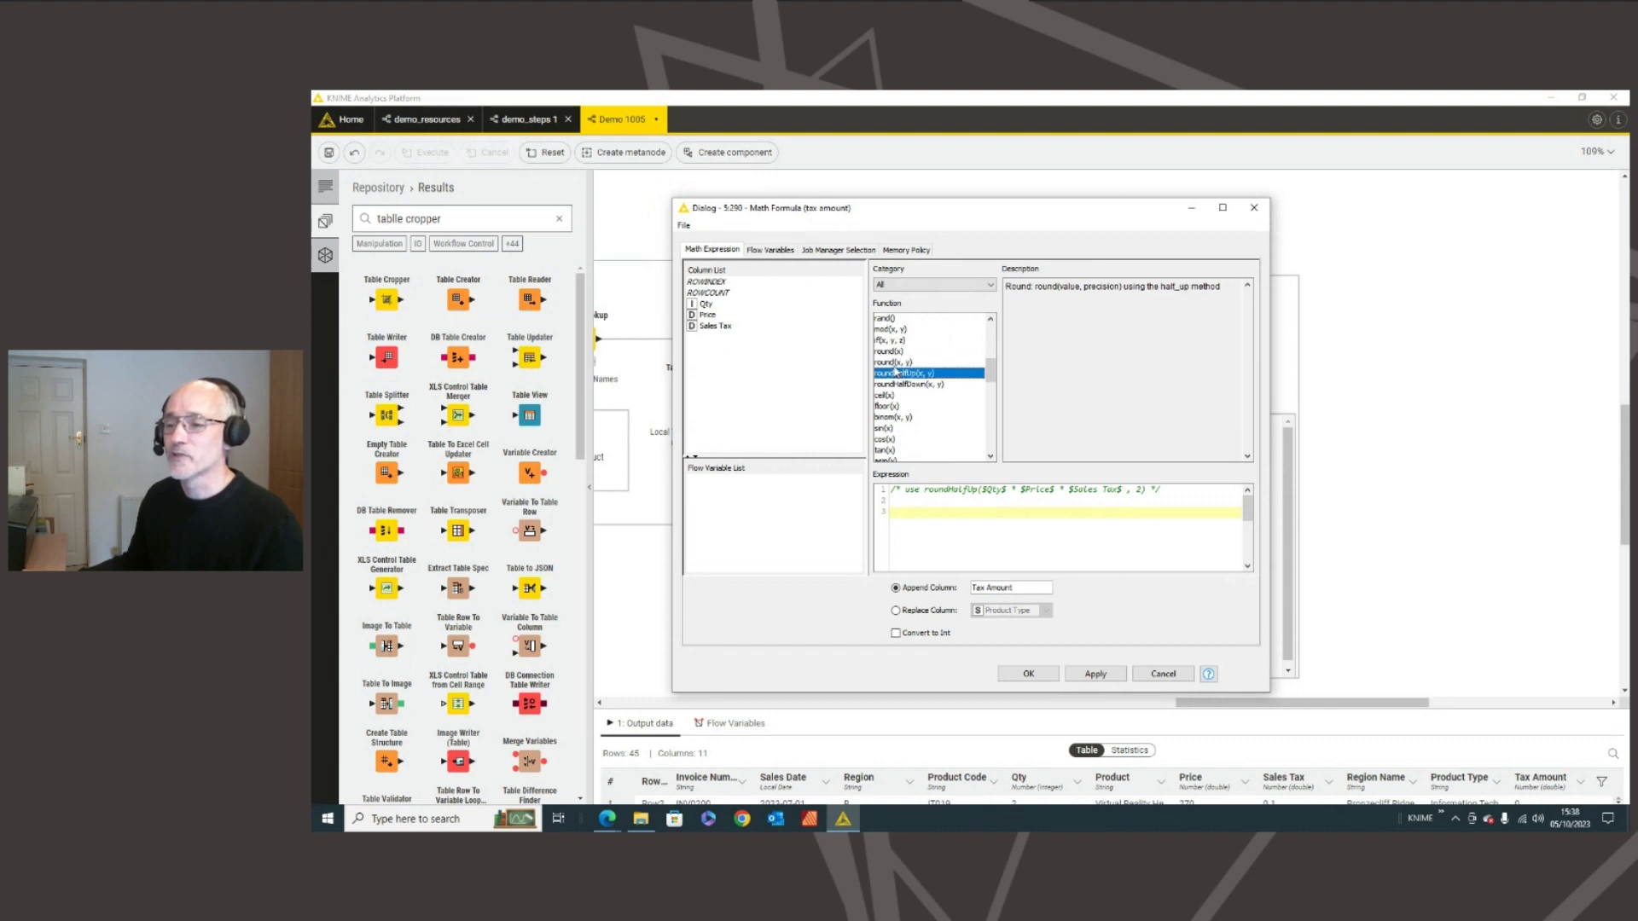
pyautogui.doubleClick(898, 377)
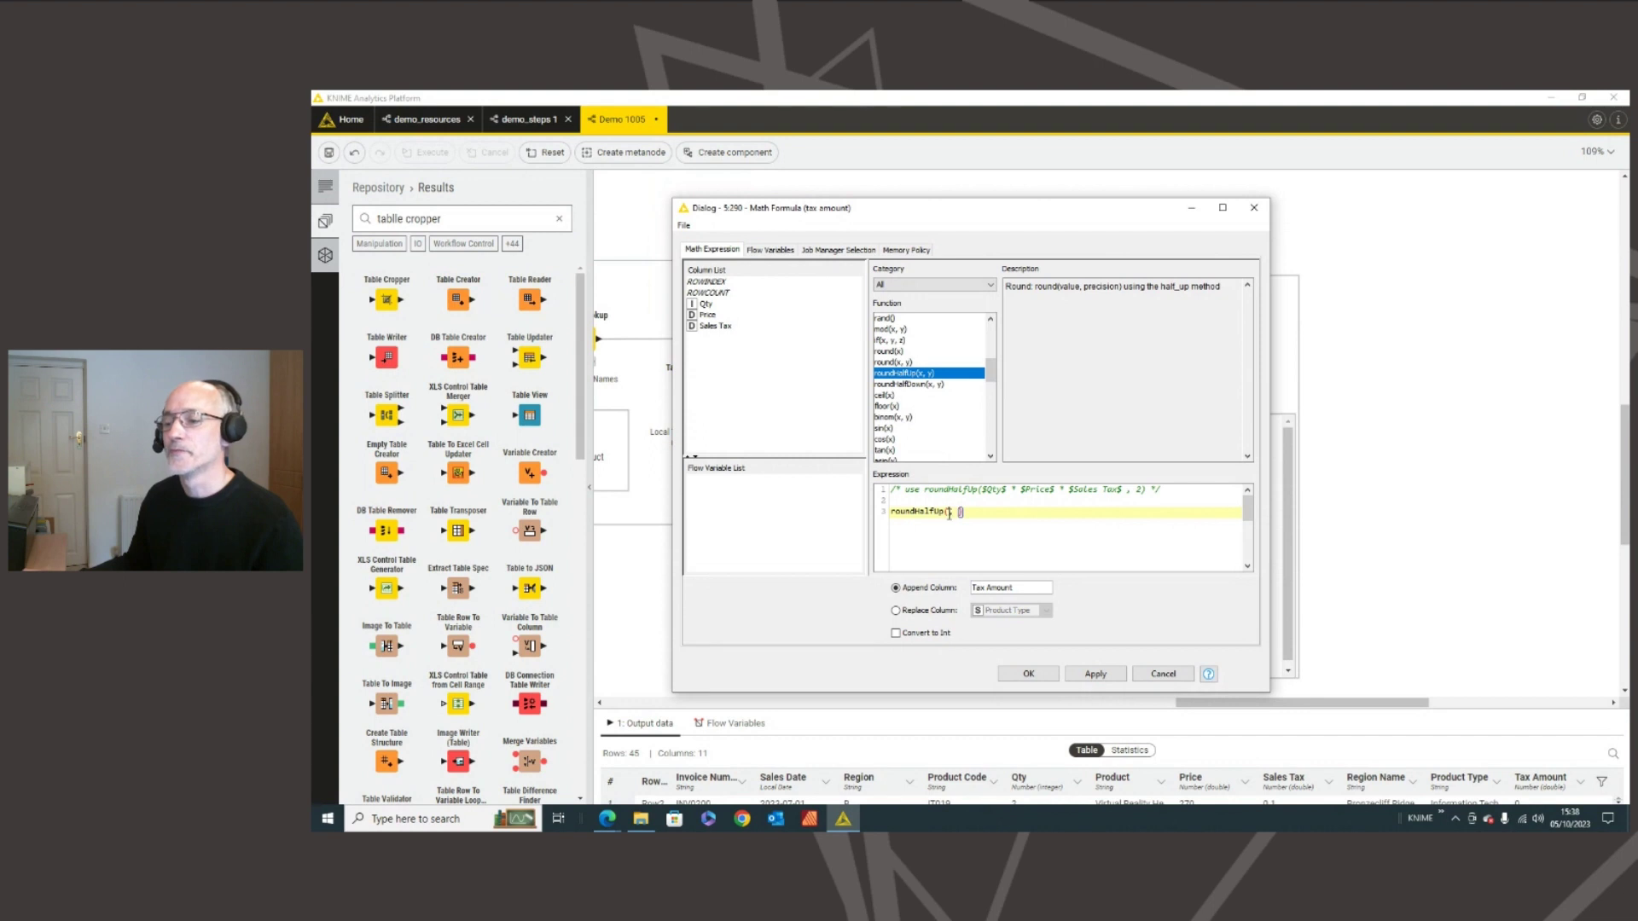
pyautogui.click(890, 362)
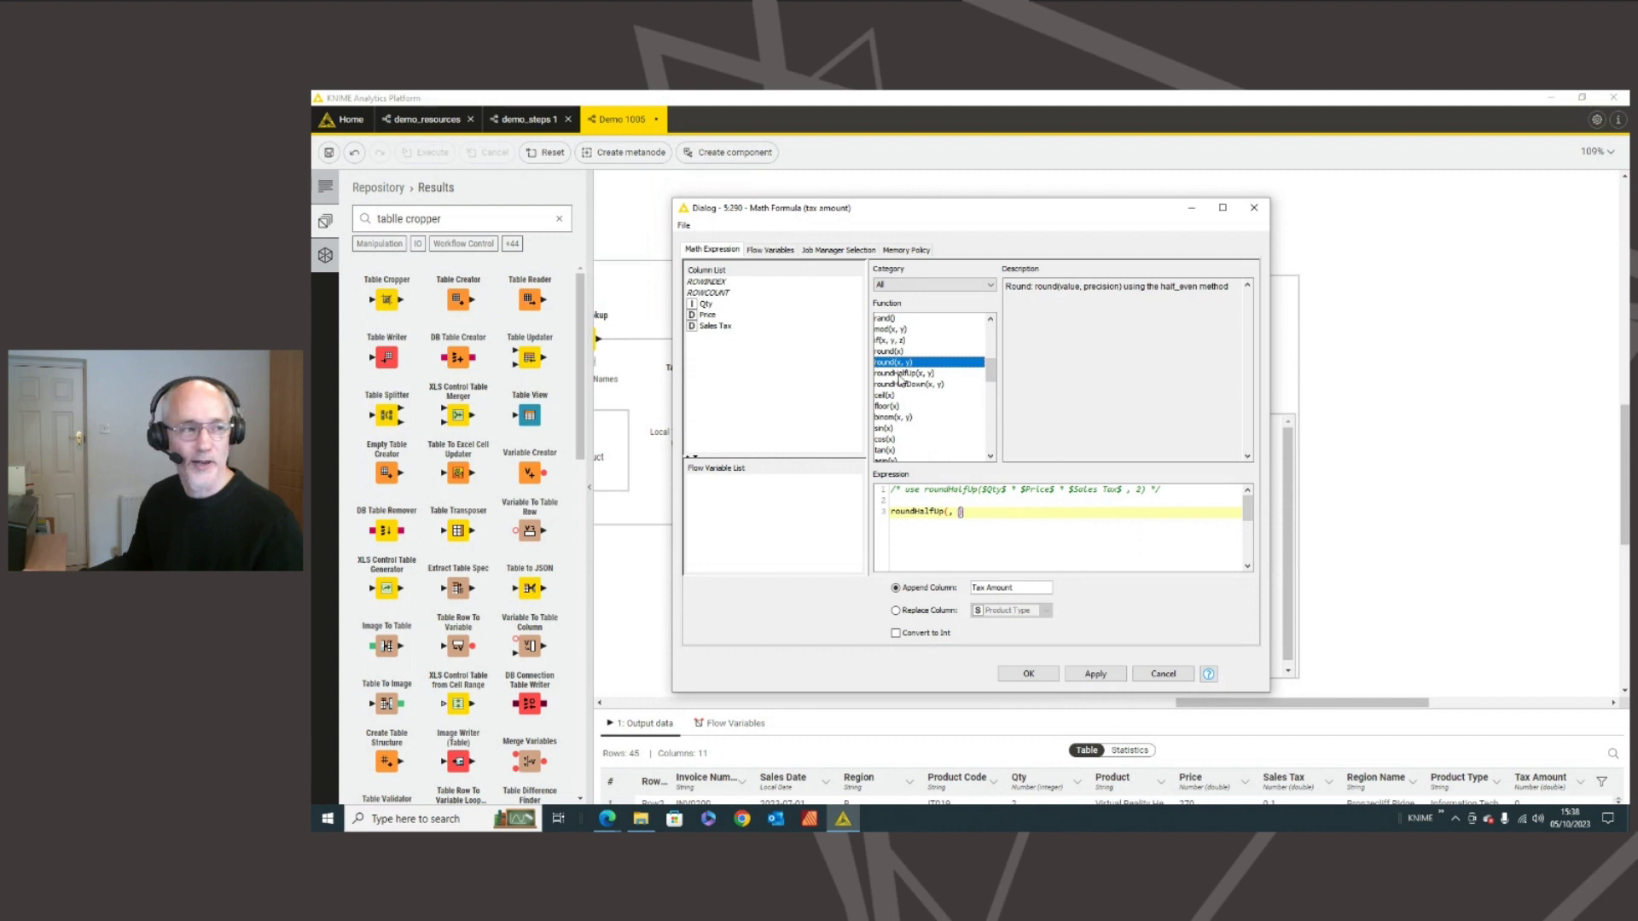
pyautogui.click(900, 374)
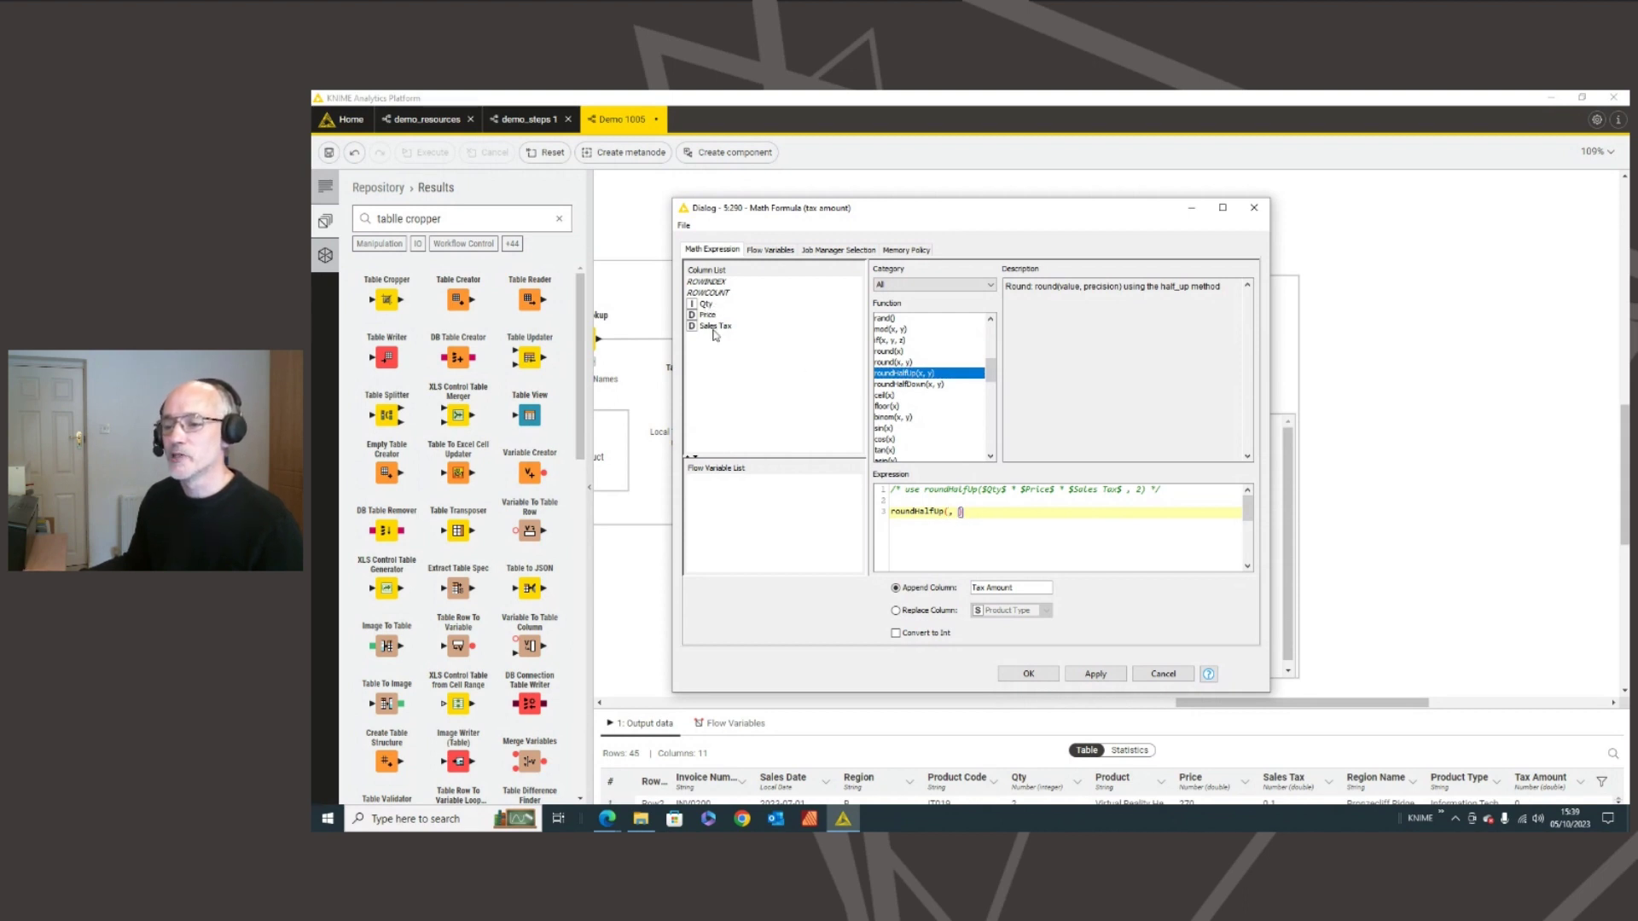
# - Complete the tax amount expression as roundHalfUp($Qty$ * $Price$ * $Sales Tax$,2)
pyautogui.doubleClick(705, 304)
pyautogui.write('*')
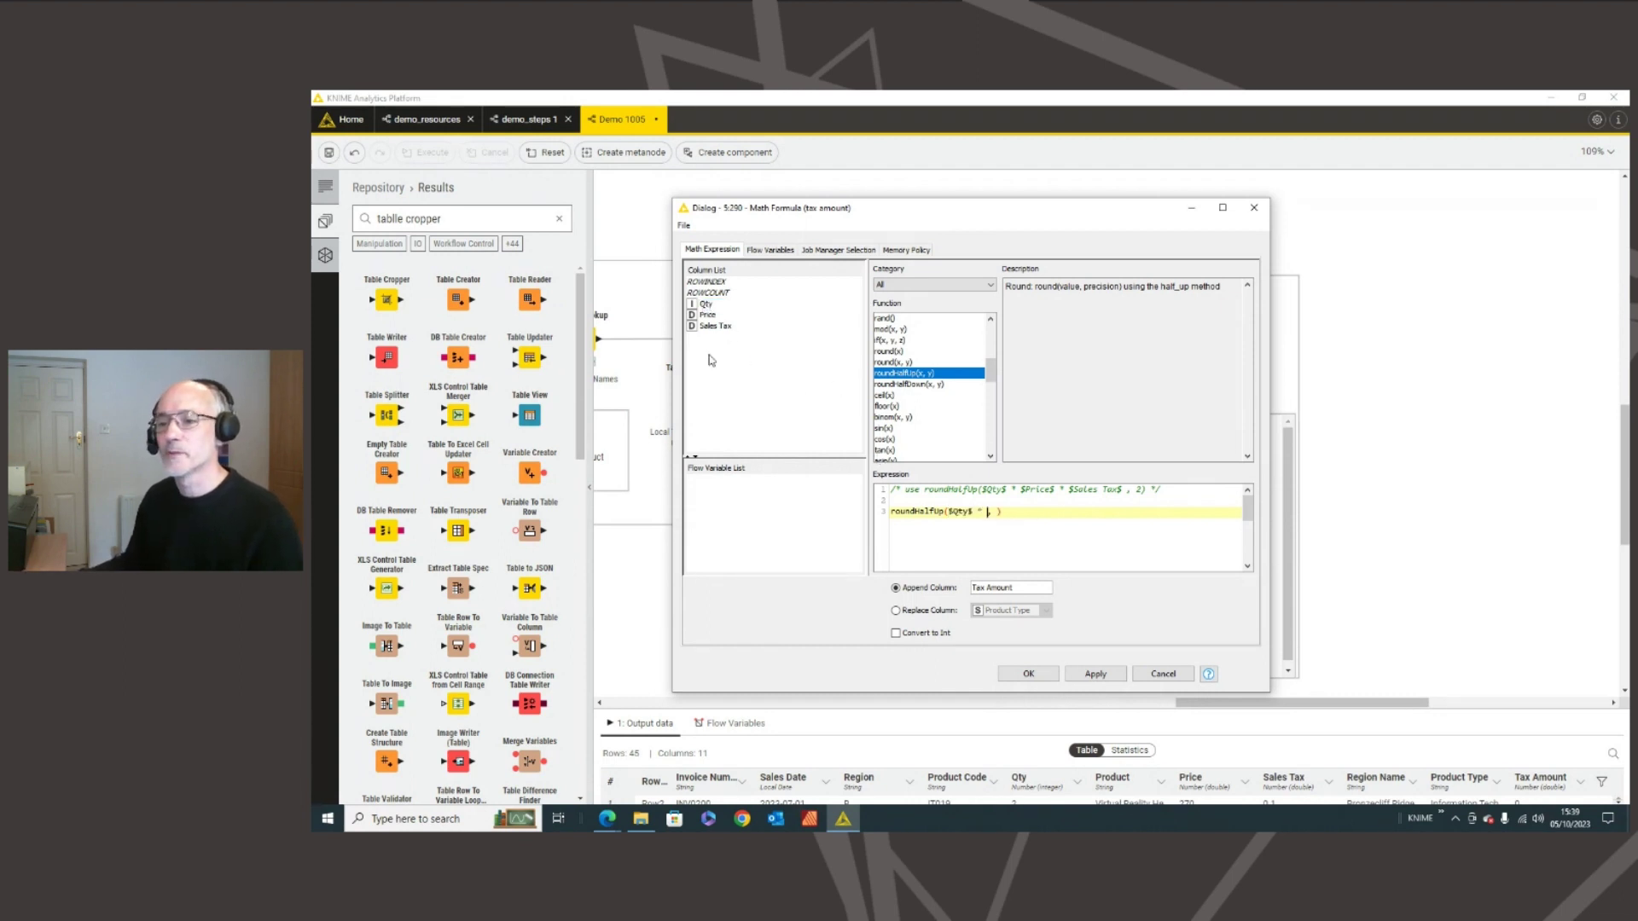
pyautogui.doubleClick(708, 314)
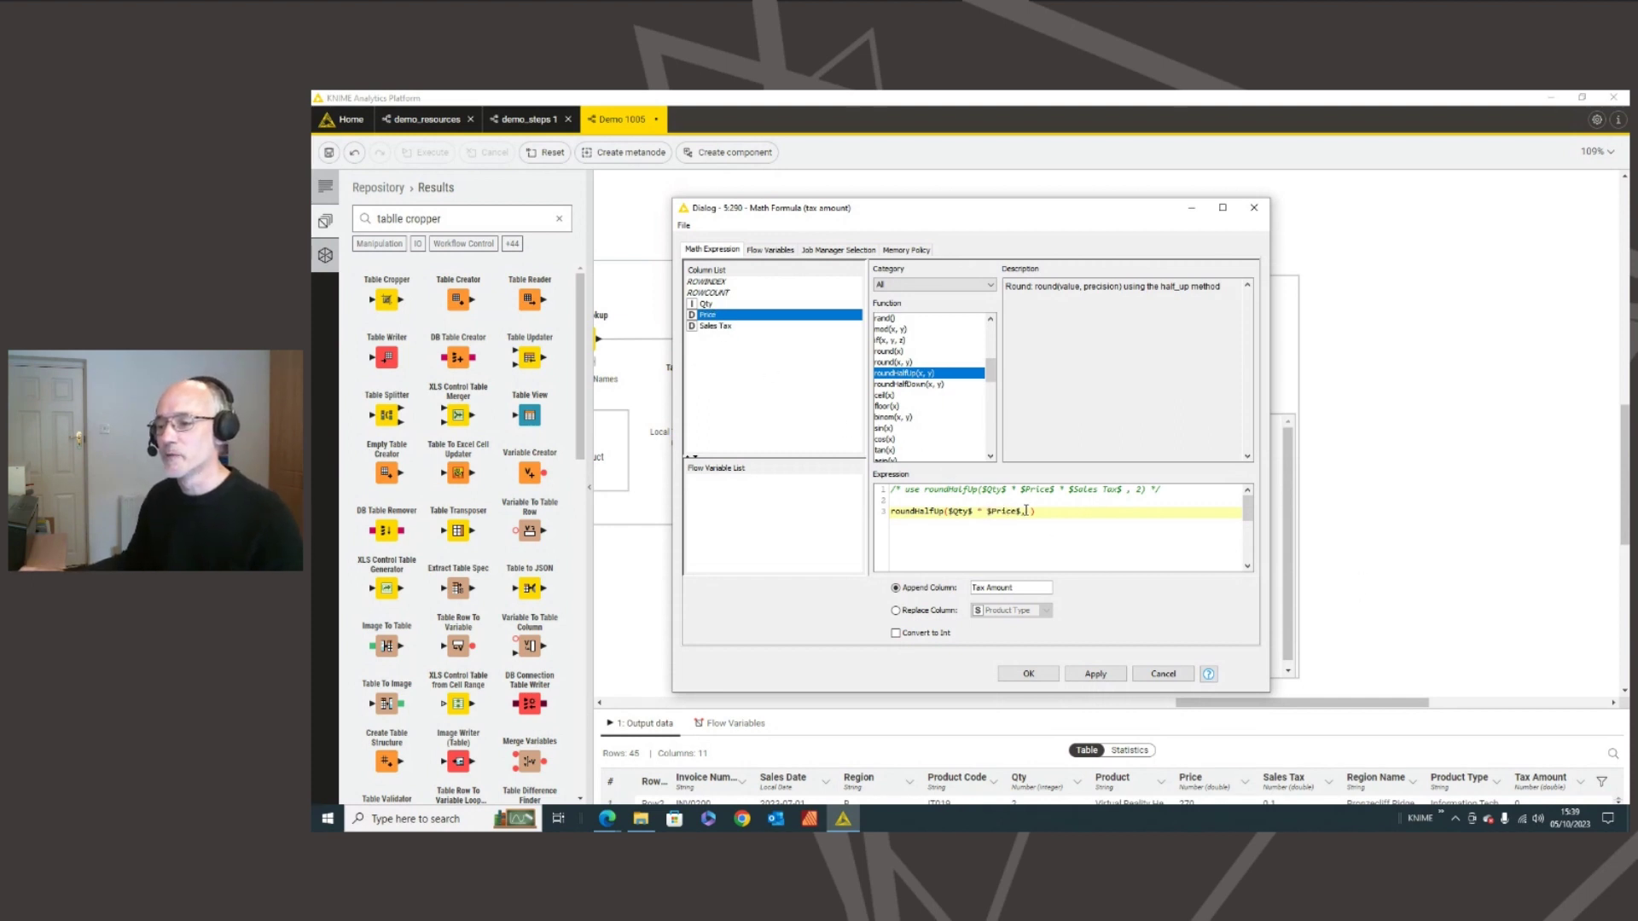
pyautogui.write(',')
pyautogui.write('*')
pyautogui.doubleClick(715, 326)
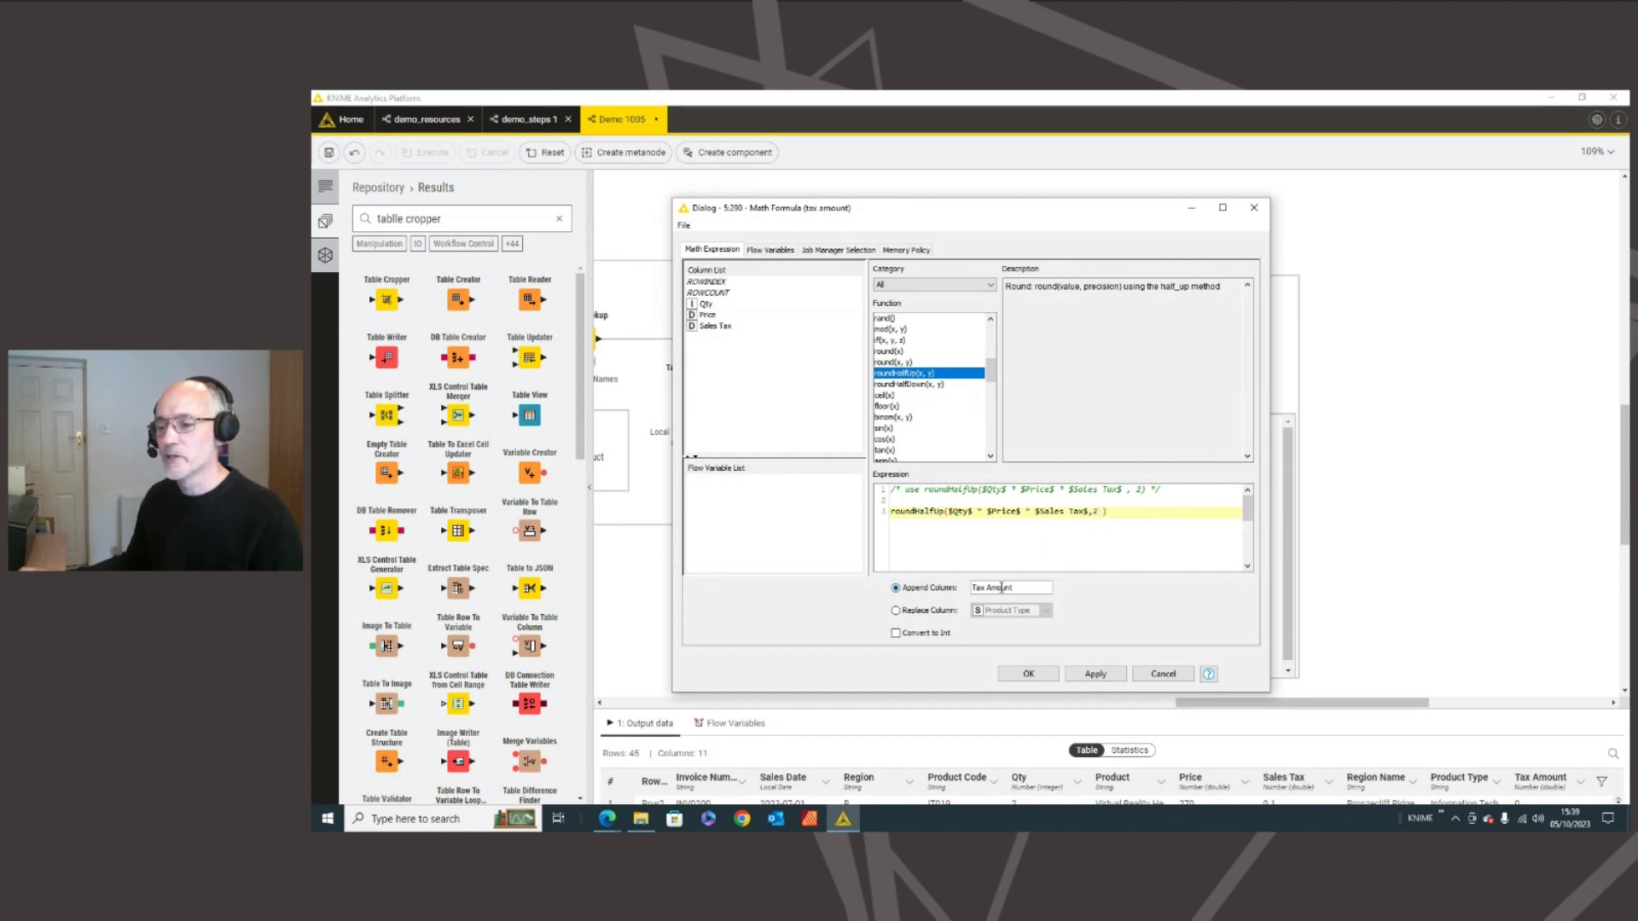
pyautogui.write('2')
# - Confirm the tax amount formula and enlarge the output area to view more rows of its Tax Amount column
pyautogui.click(1029, 675)
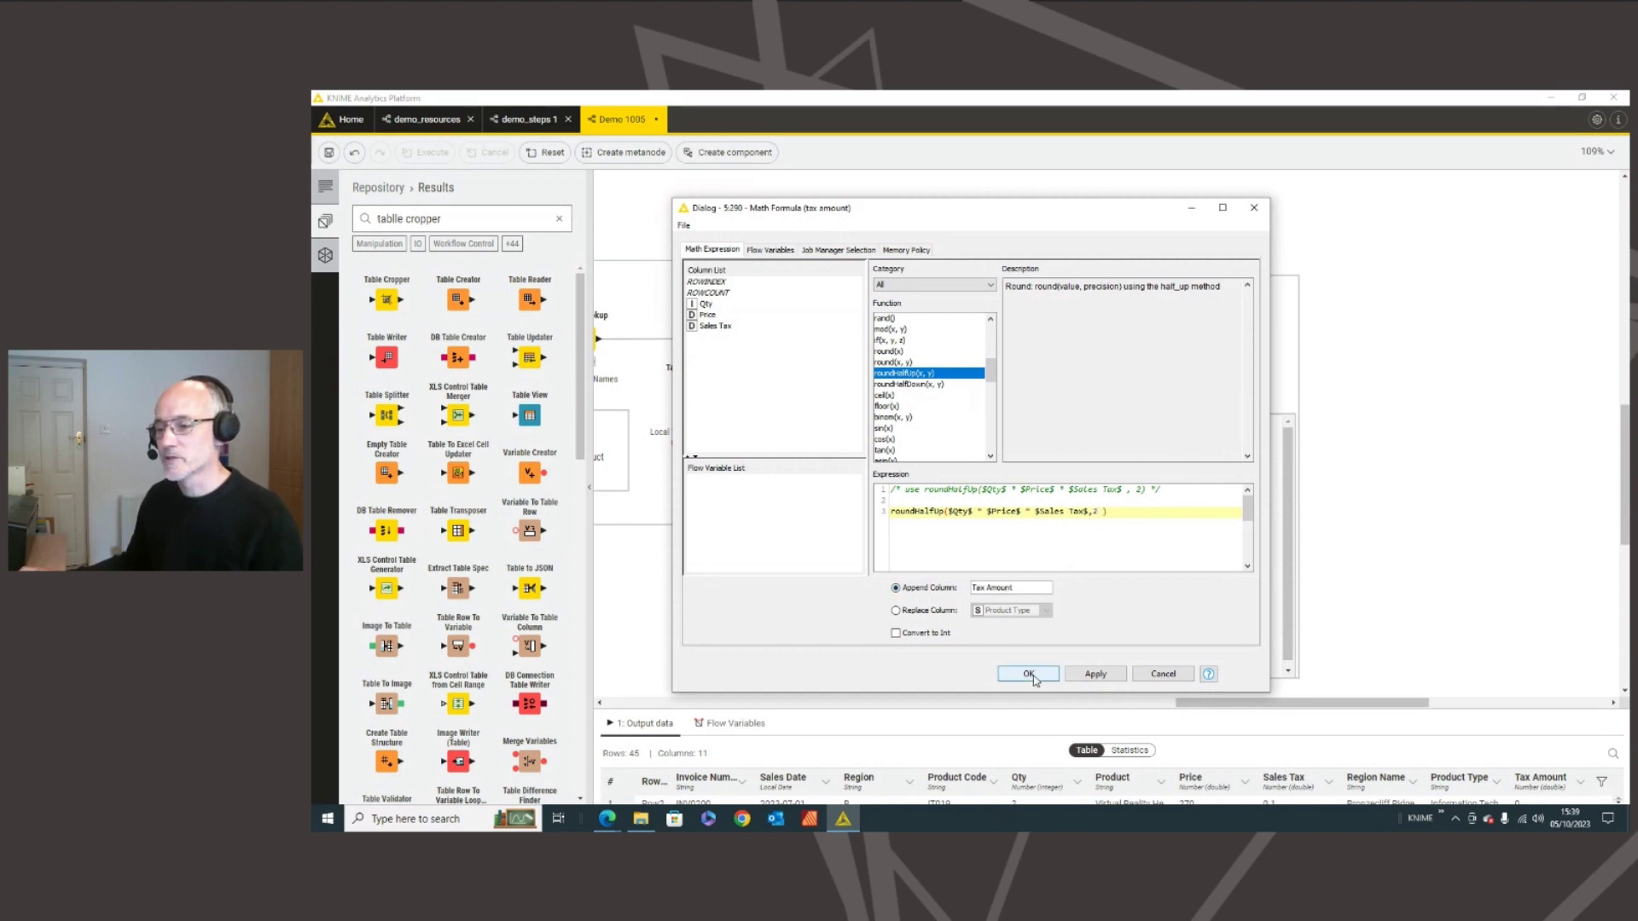
pyautogui.click(1027, 466)
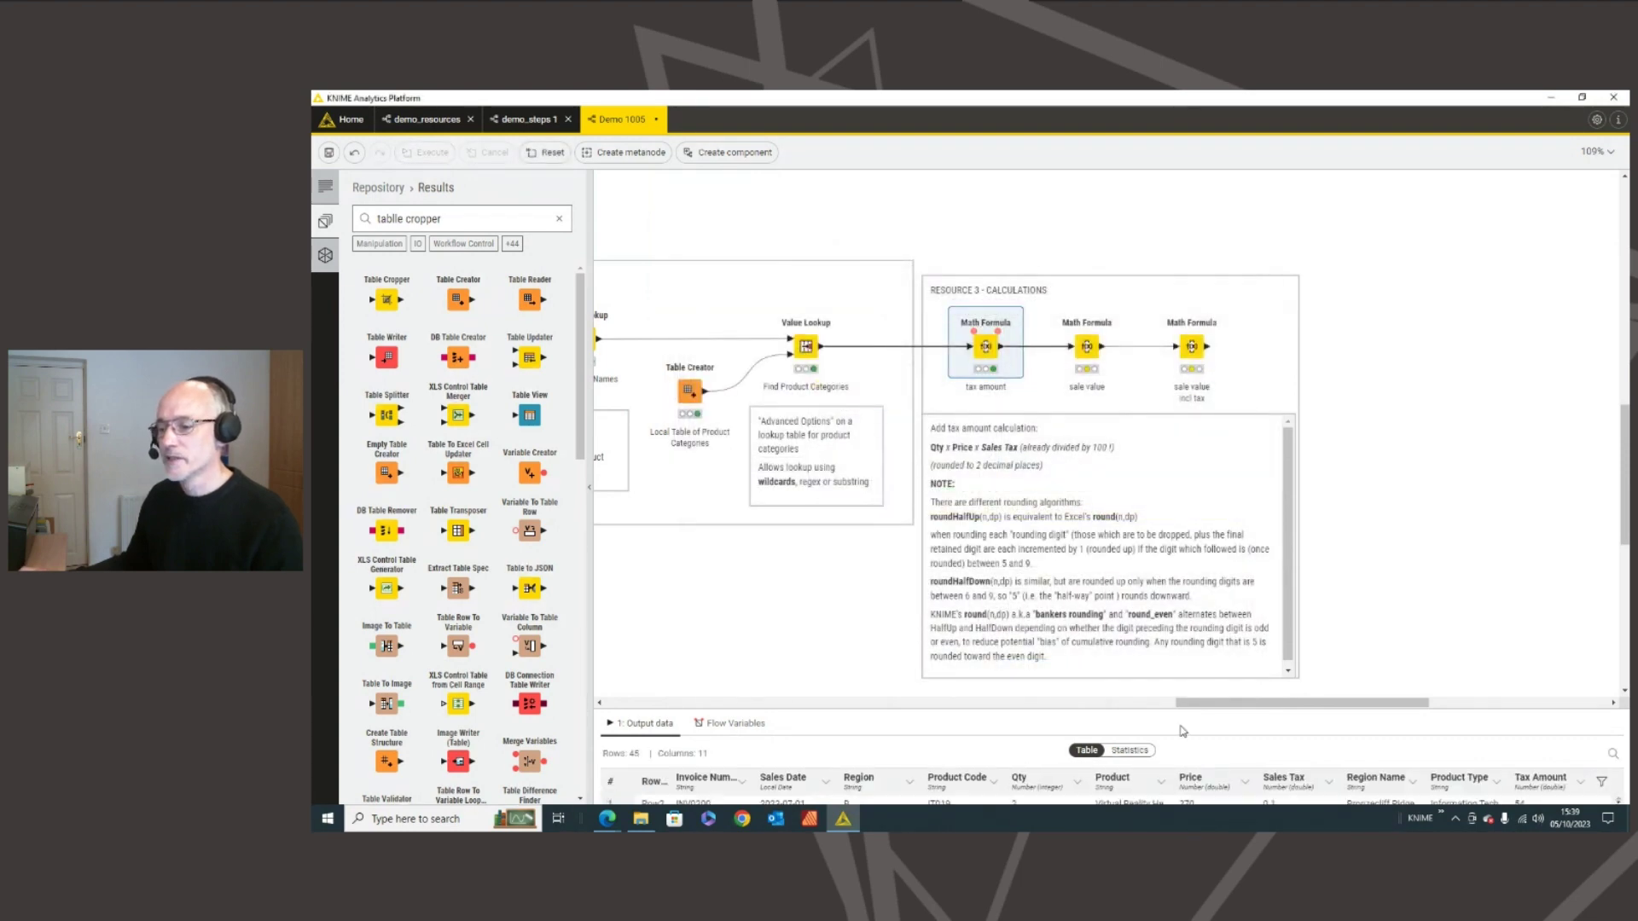
pyautogui.click(1162, 703)
pyautogui.moveTo(1162, 707)
pyautogui.mouseDown()
pyautogui.moveTo(1145, 635)
pyautogui.moveTo(1417, 603)
pyautogui.mouseUp()
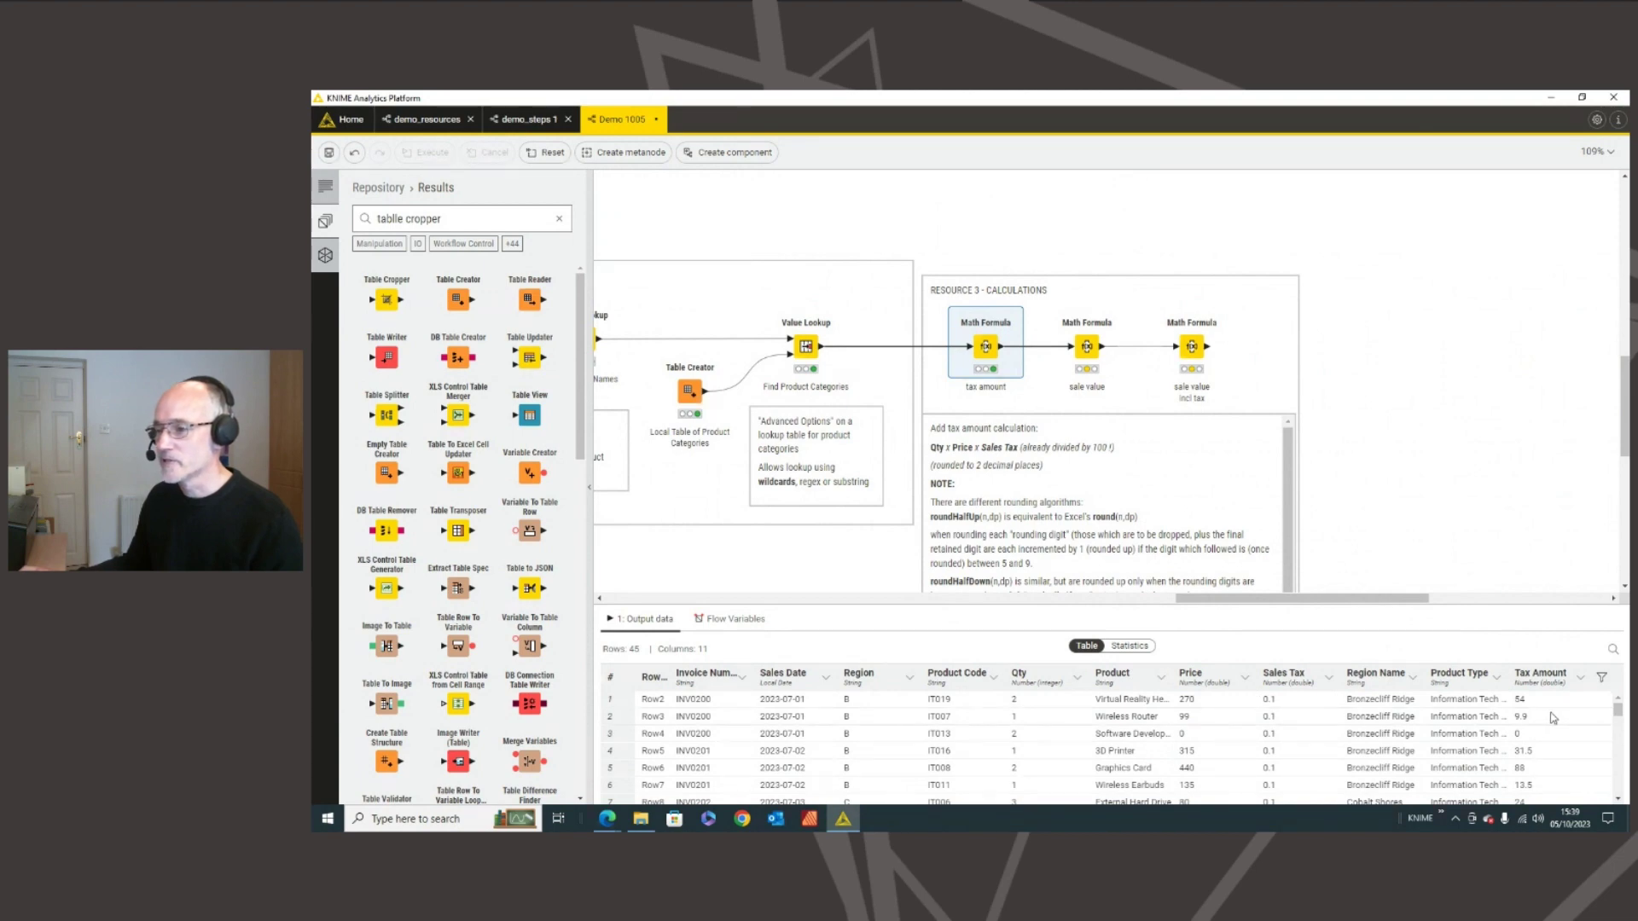
# - Open the sale value Math Formula configuration, check its Qty times Price expression, and accept the settings
pyautogui.click(1086, 349)
pyautogui.click(1059, 306)
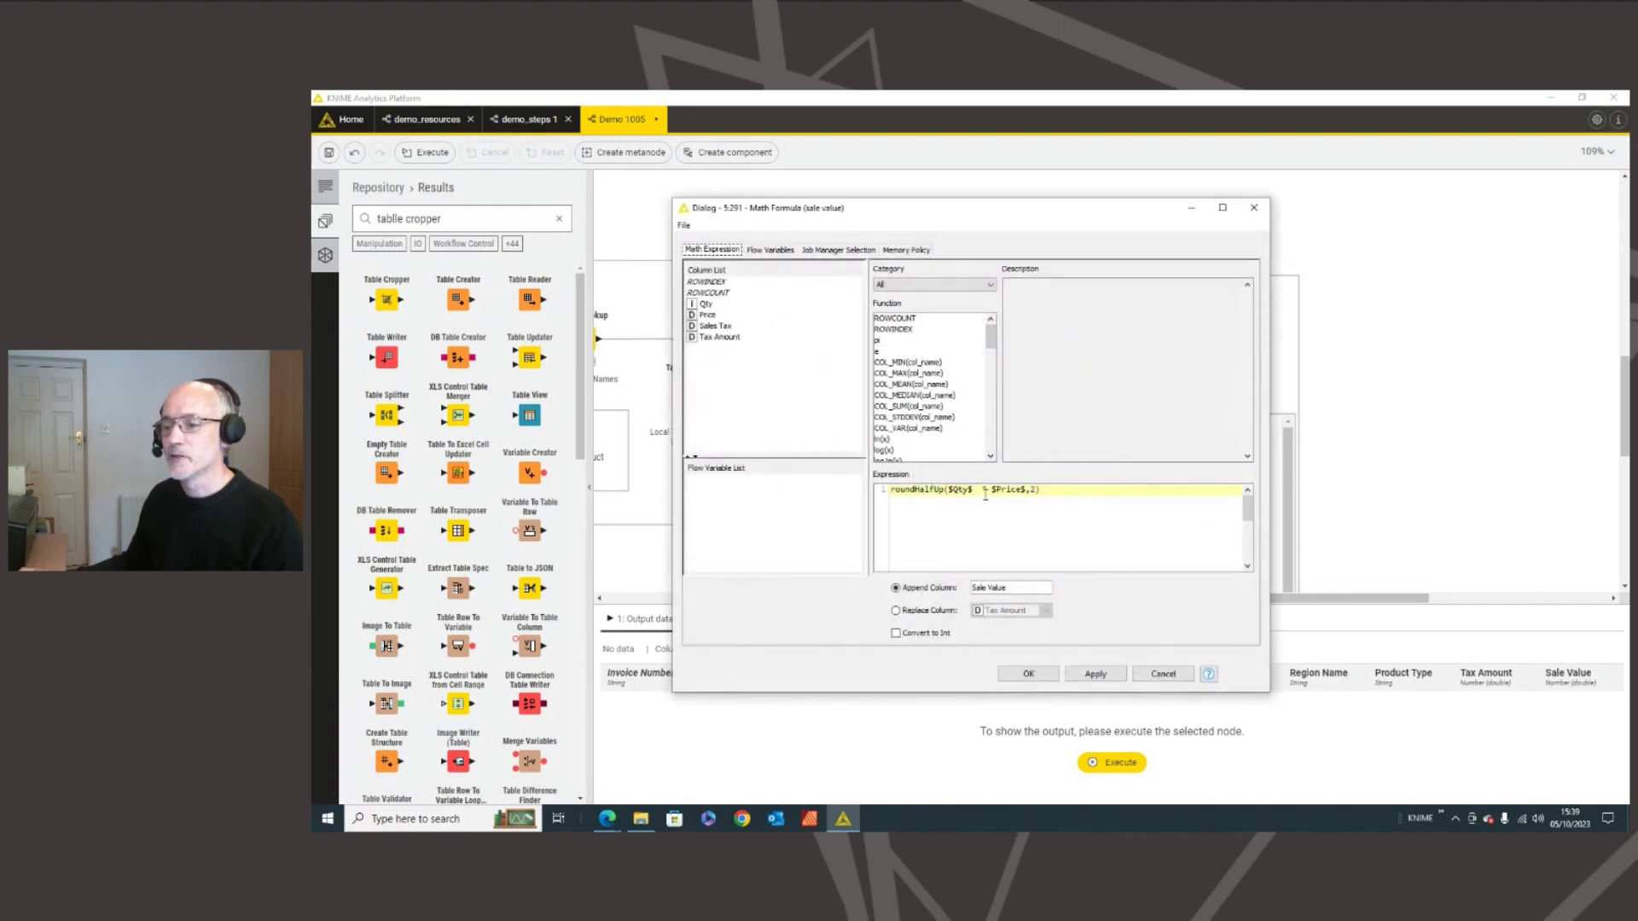
pyautogui.click(1093, 674)
pyautogui.click(1042, 672)
# - Check and accept the Sale Value plus Tax Amount expression of the sale value incl tax node, then execute it
pyautogui.moveTo(1189, 352)
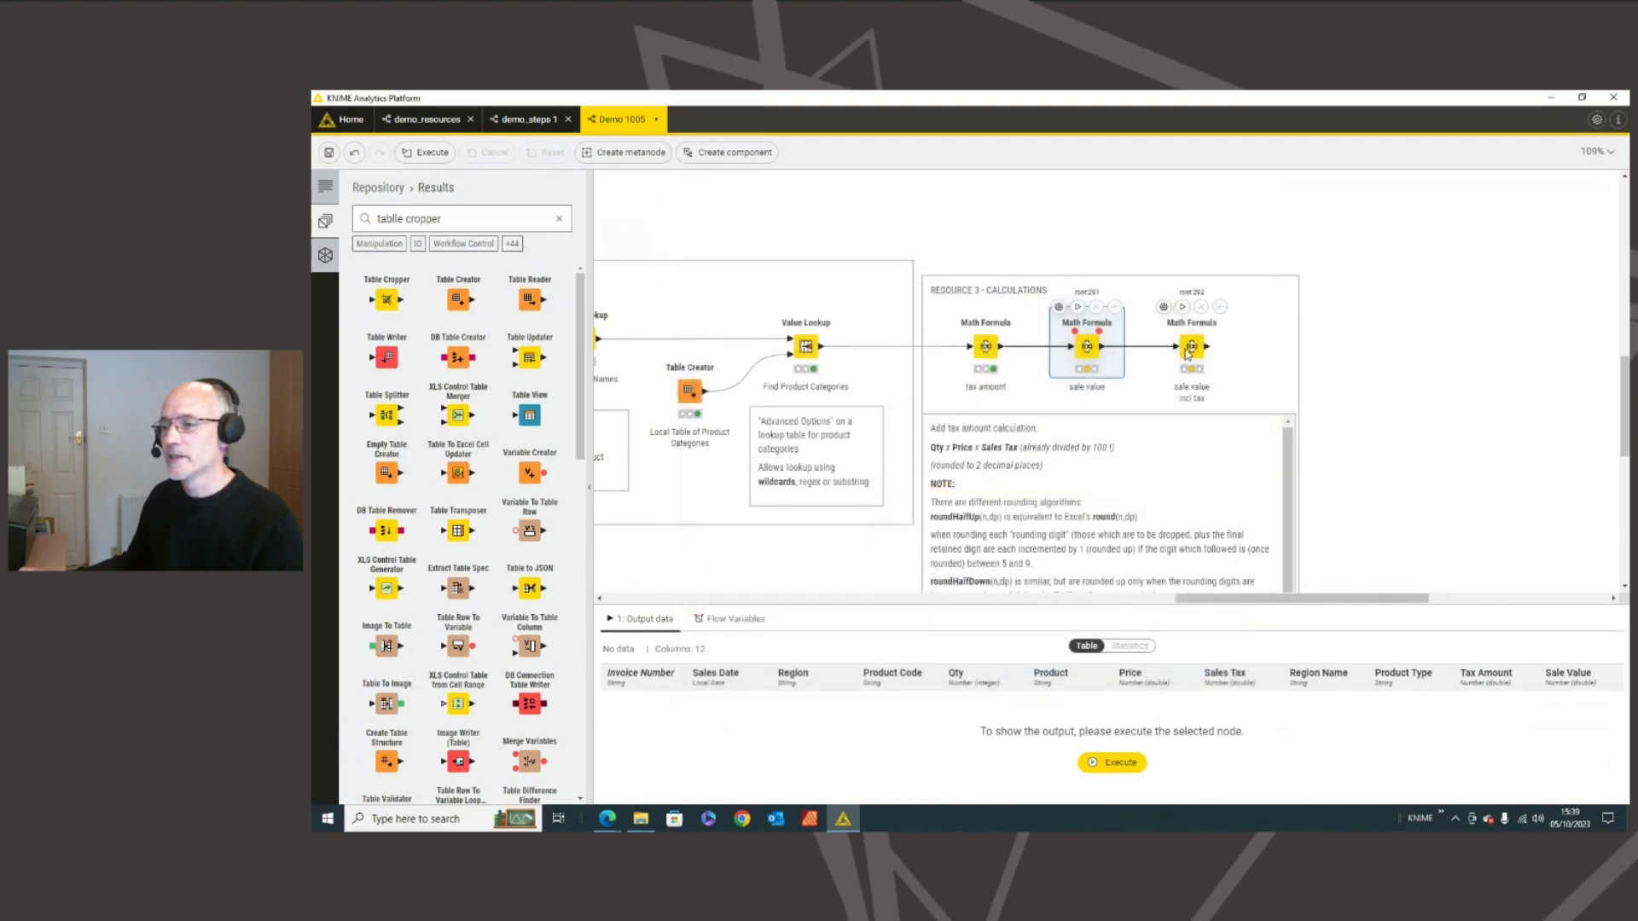
pyautogui.click(1163, 306)
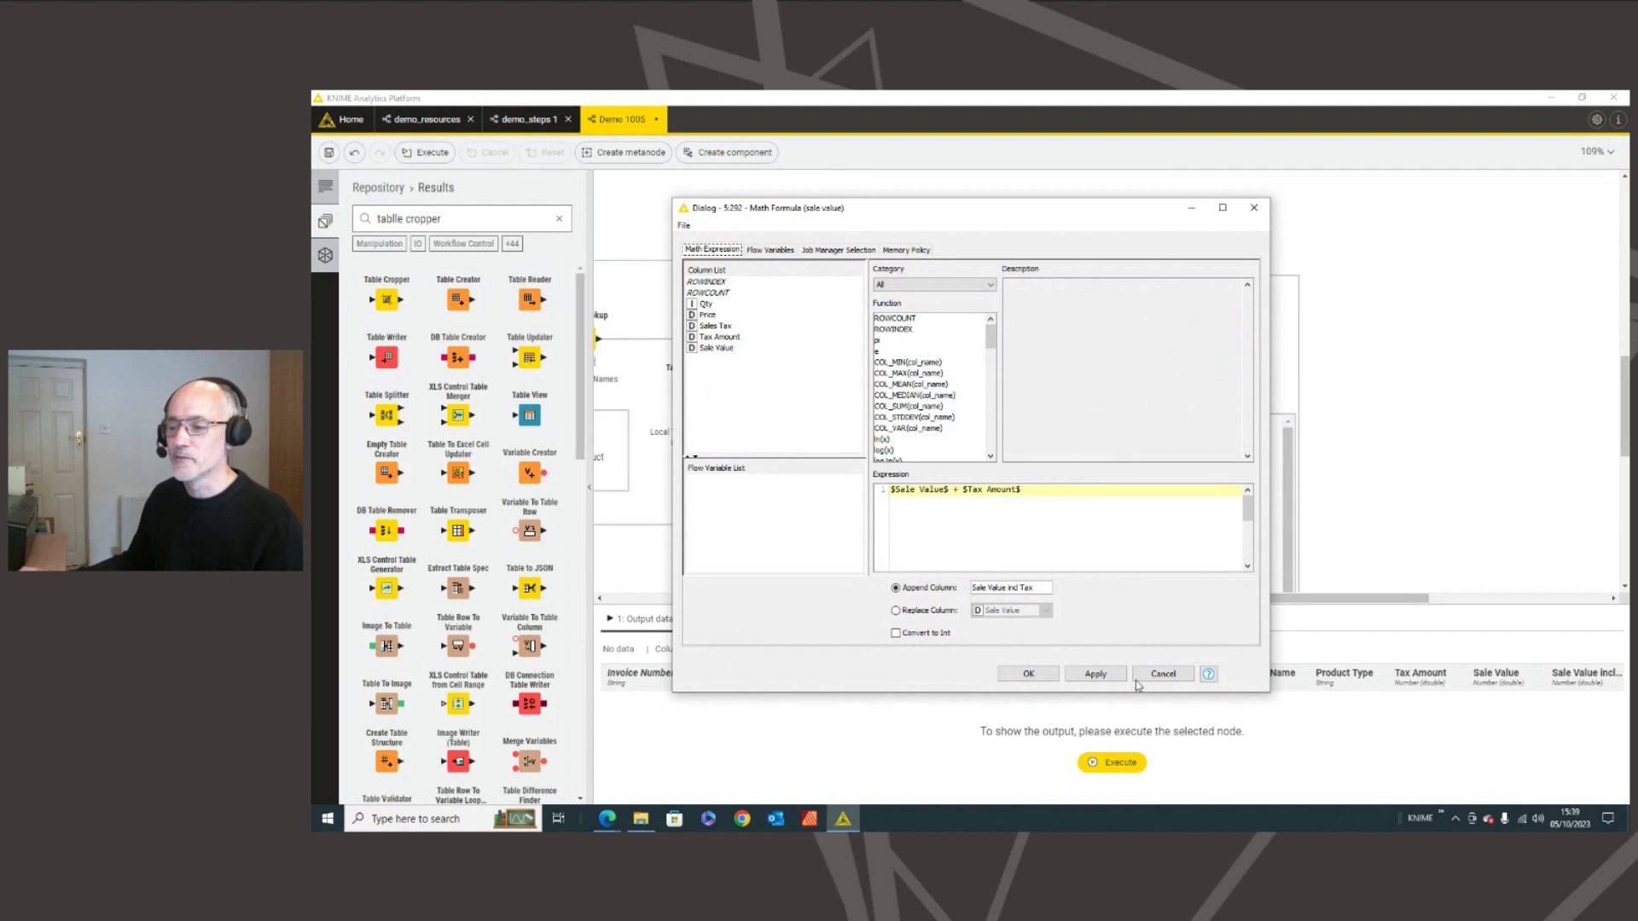
pyautogui.click(1036, 674)
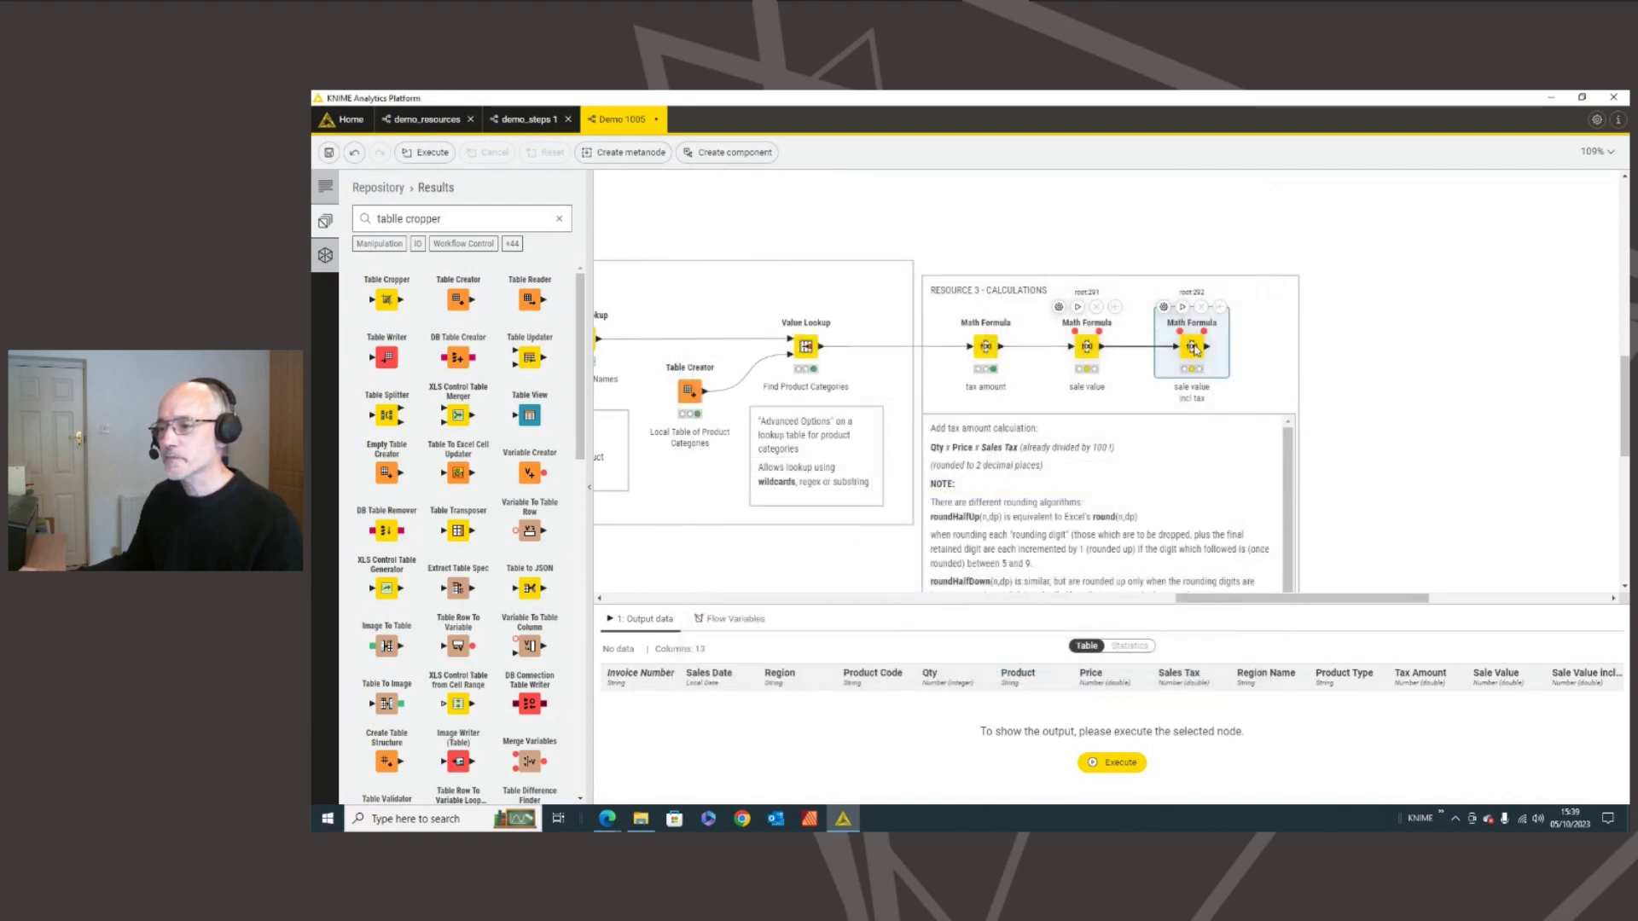
pyautogui.click(1183, 307)
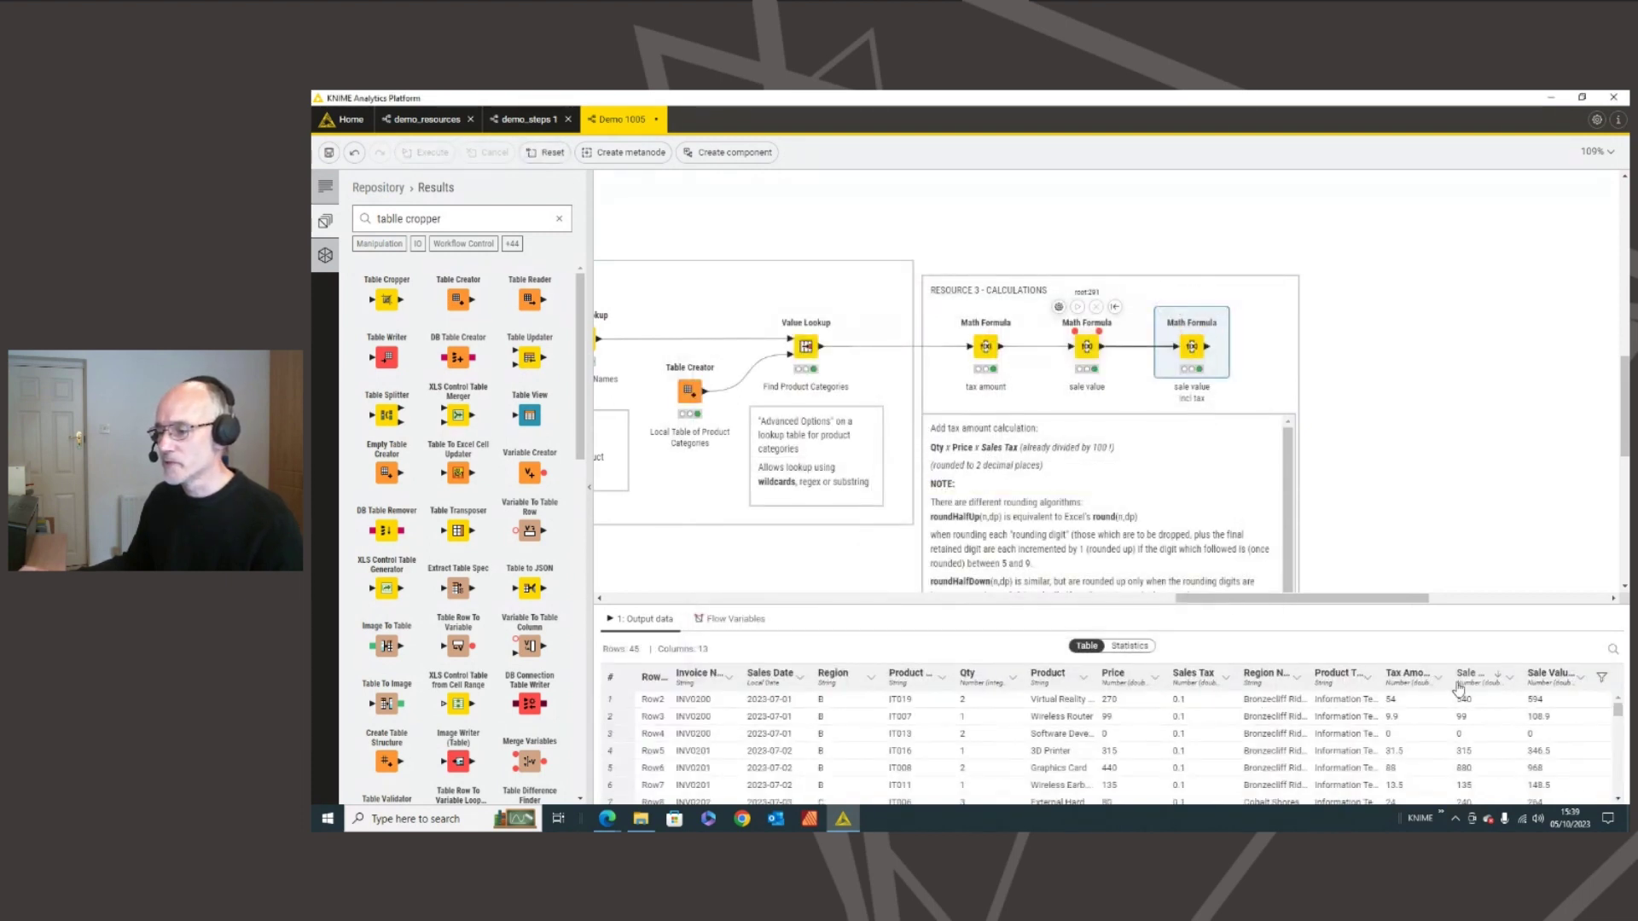
# - Examine the output tables of Find Product Categories and the three Math Formula nodes to compare the columns each one adds
pyautogui.scroll(-10, 1540, 697)
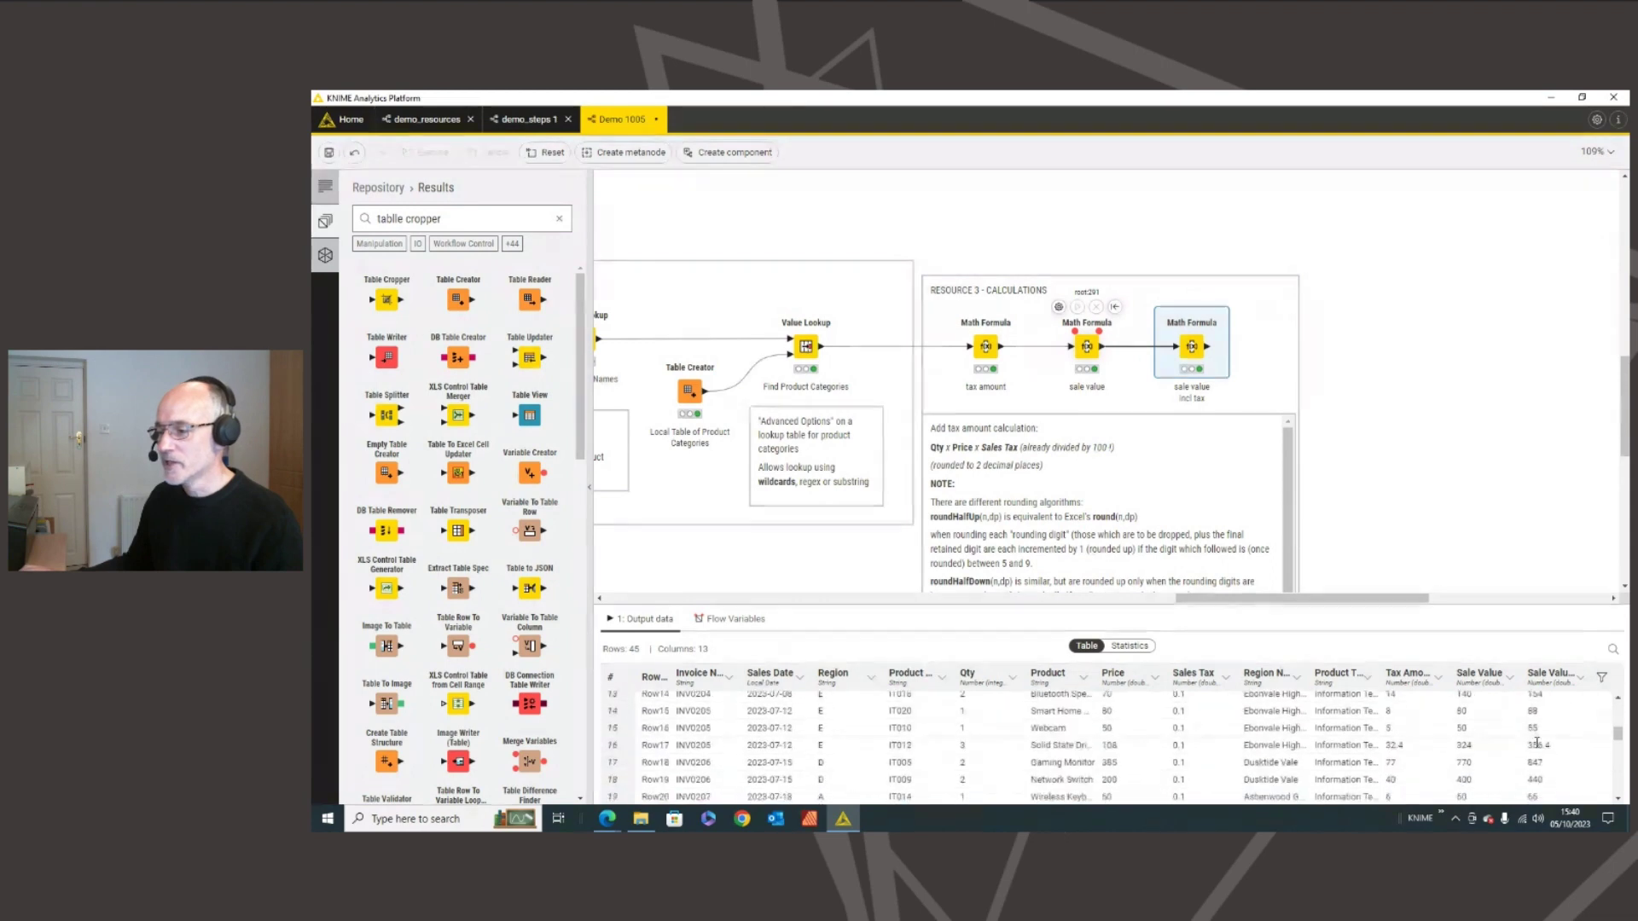
pyautogui.click(1093, 351)
pyautogui.click(998, 345)
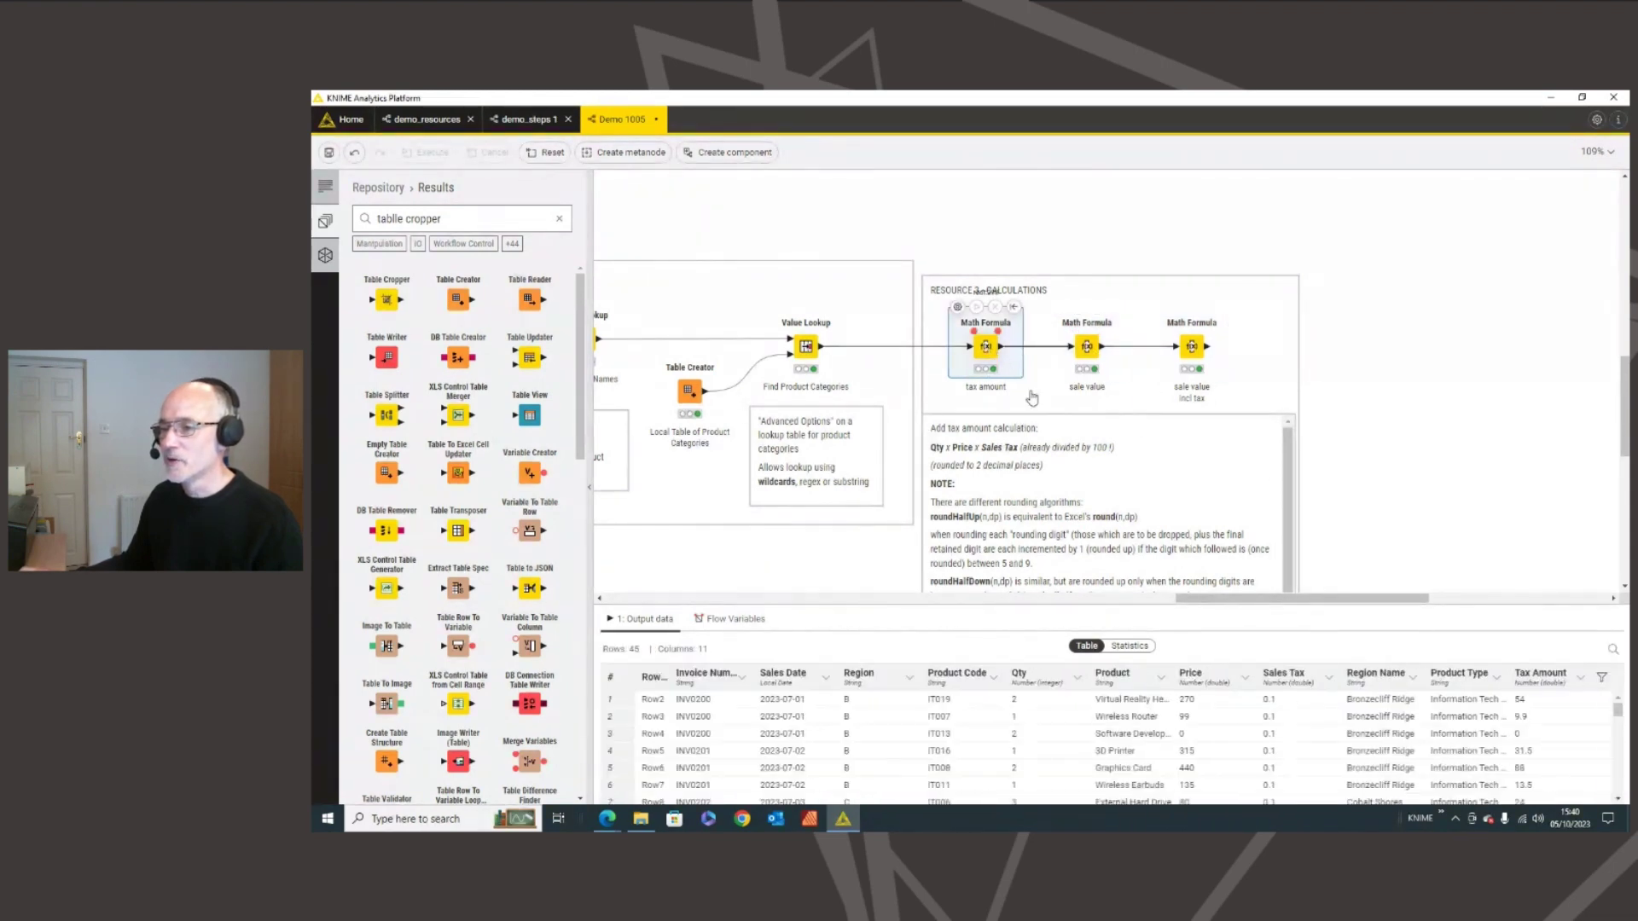
pyautogui.click(807, 346)
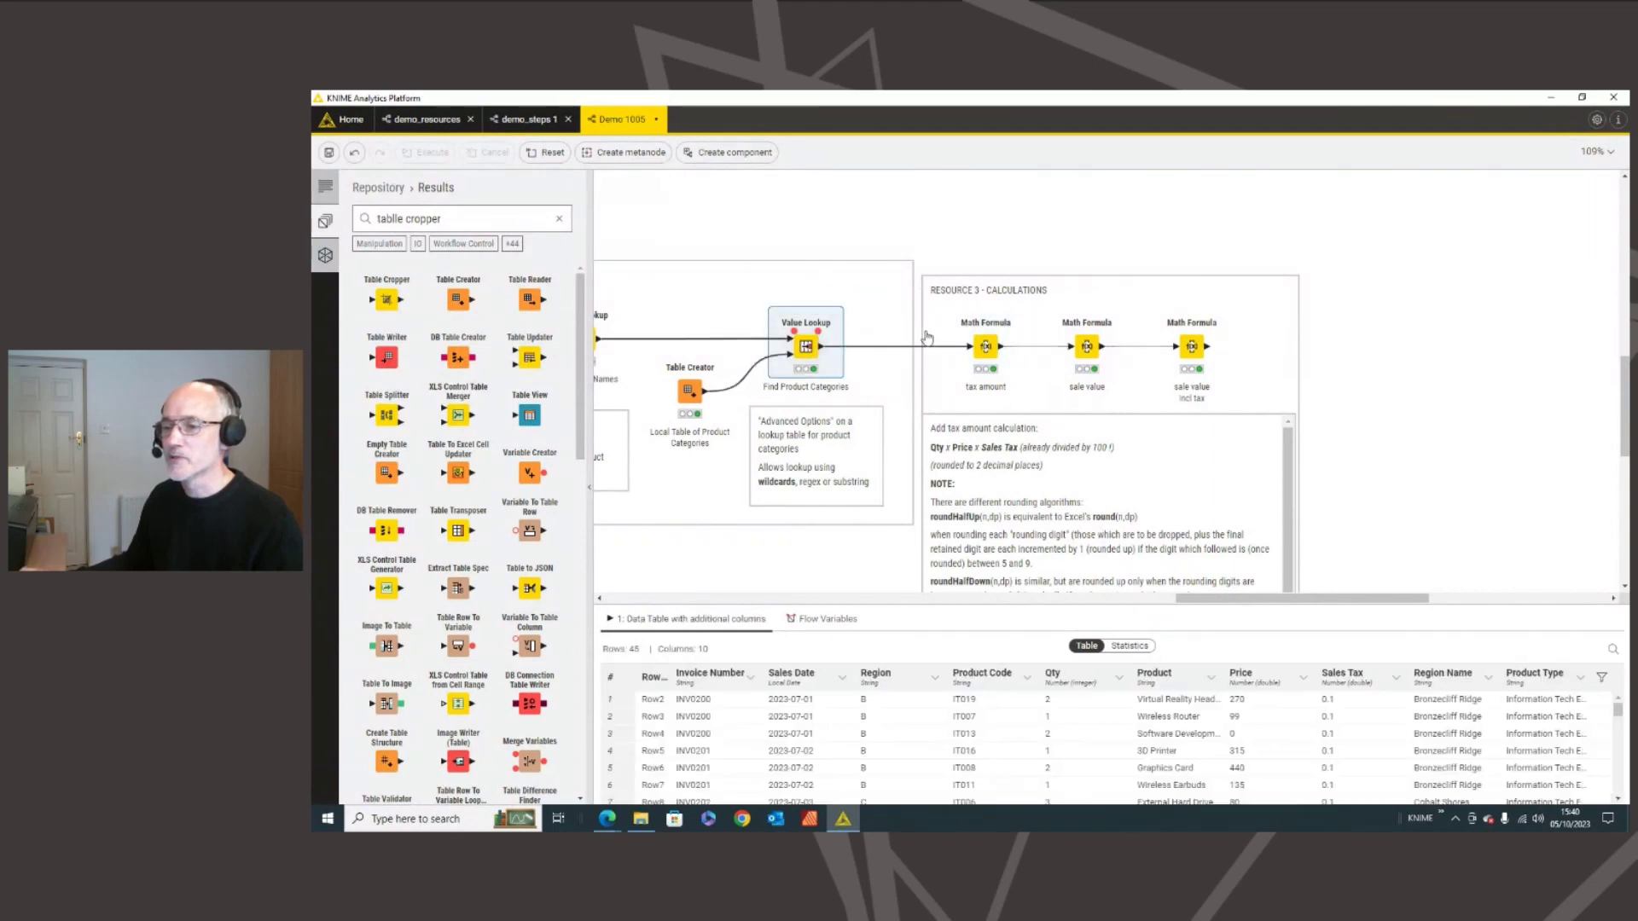
pyautogui.click(990, 349)
pyautogui.click(1087, 346)
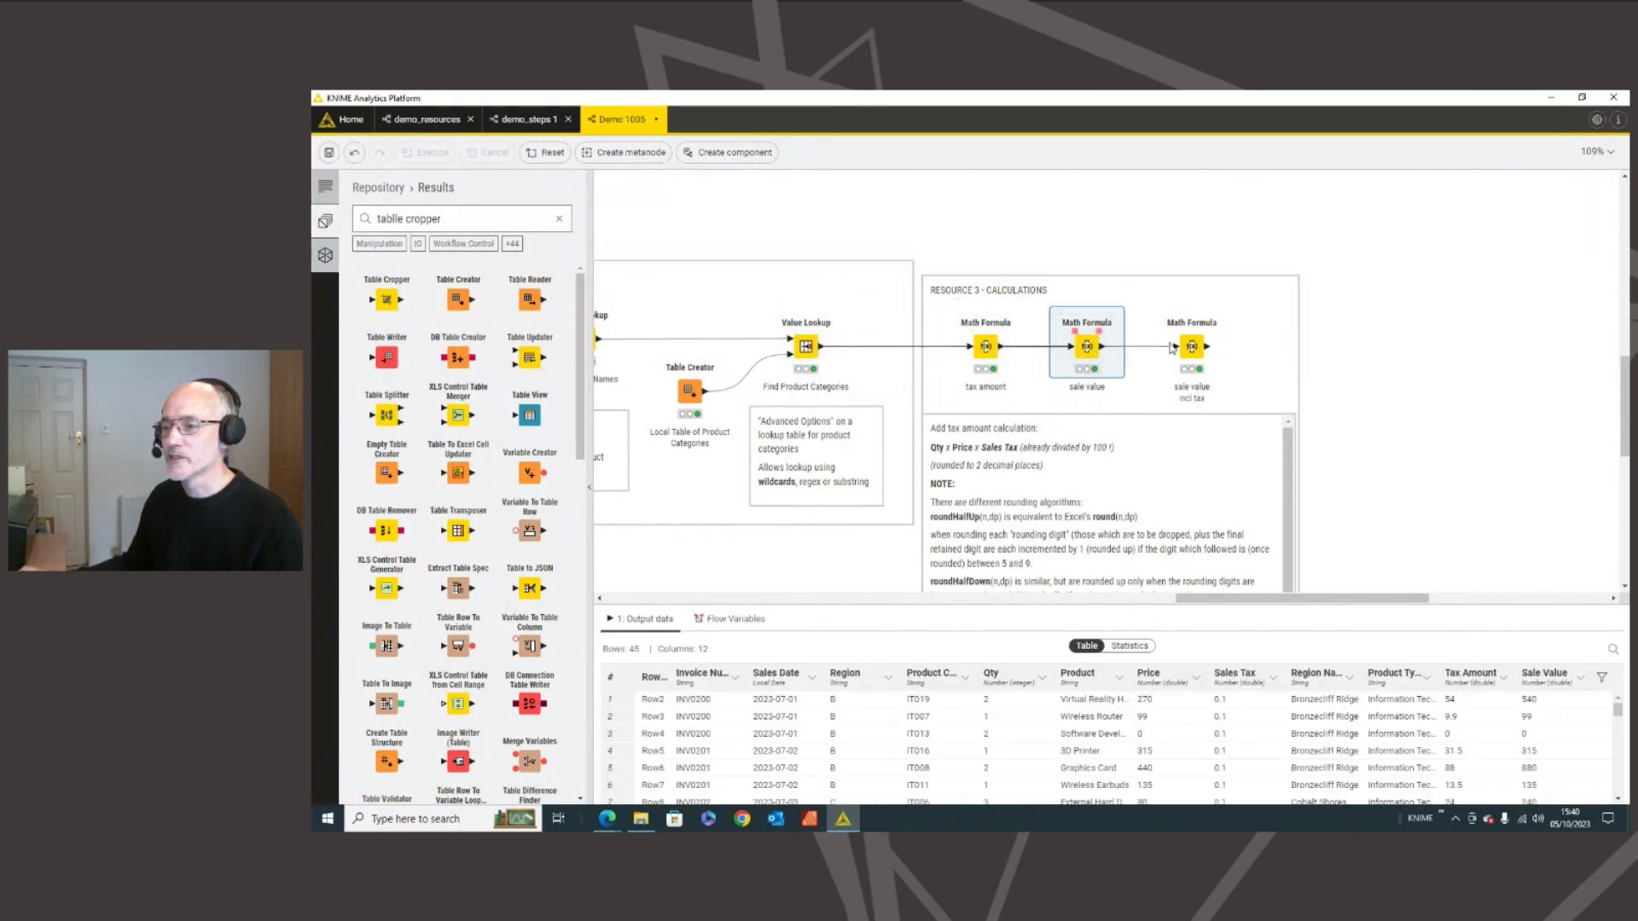
pyautogui.click(1192, 346)
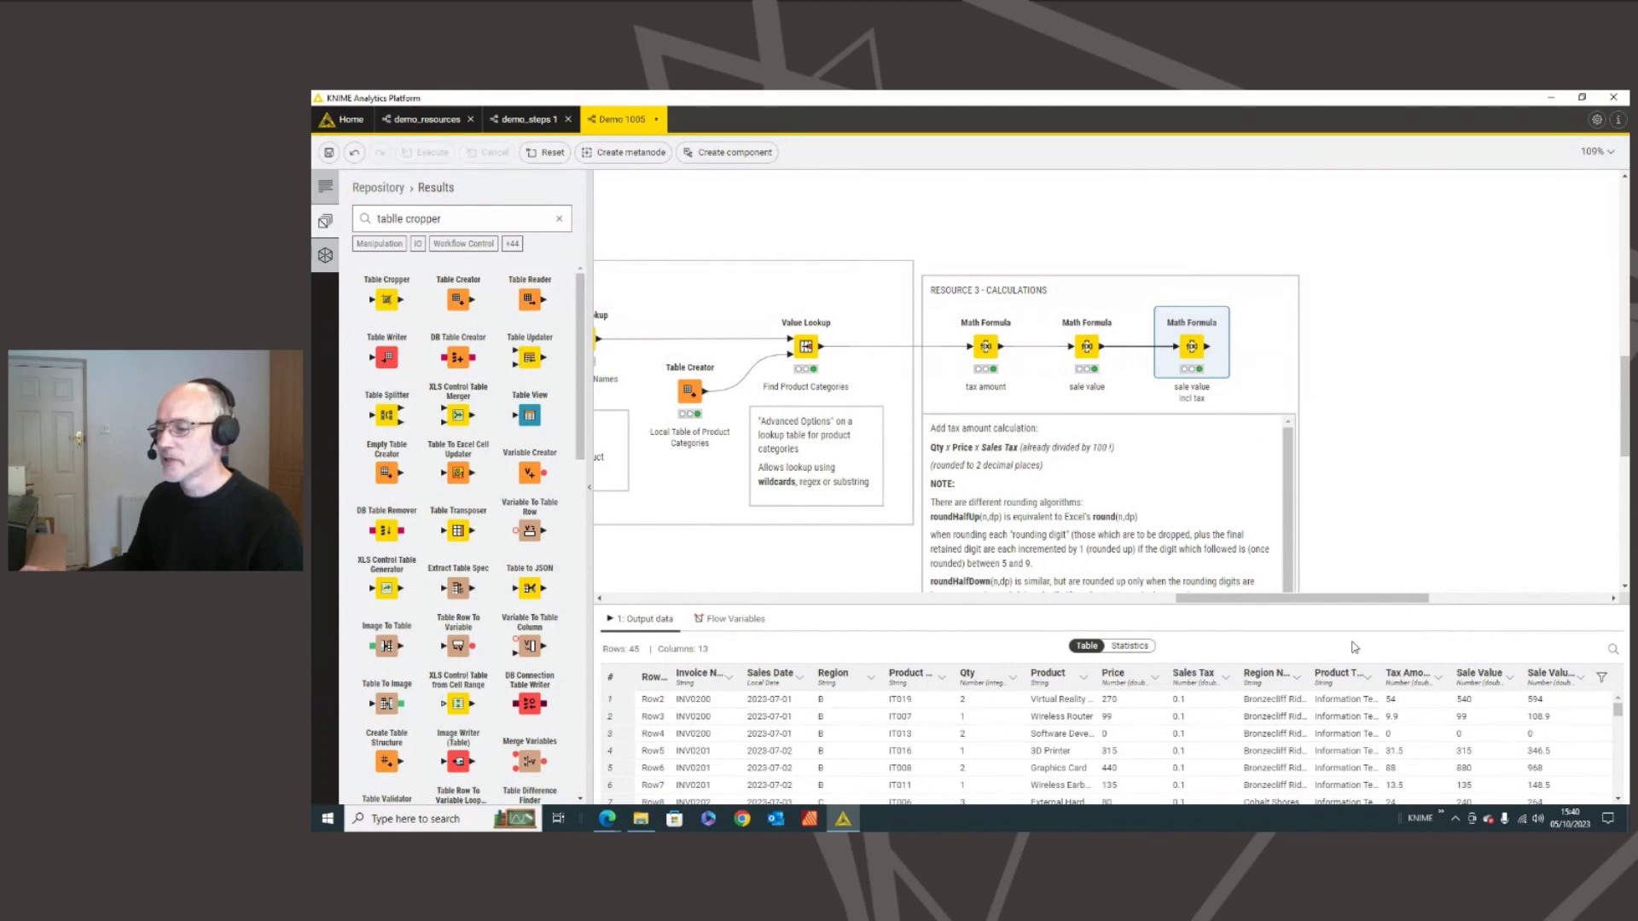
pyautogui.scroll(-7, 1320, 744)
pyautogui.scroll(-6, 1320, 744)
pyautogui.scroll(13, 1320, 760)
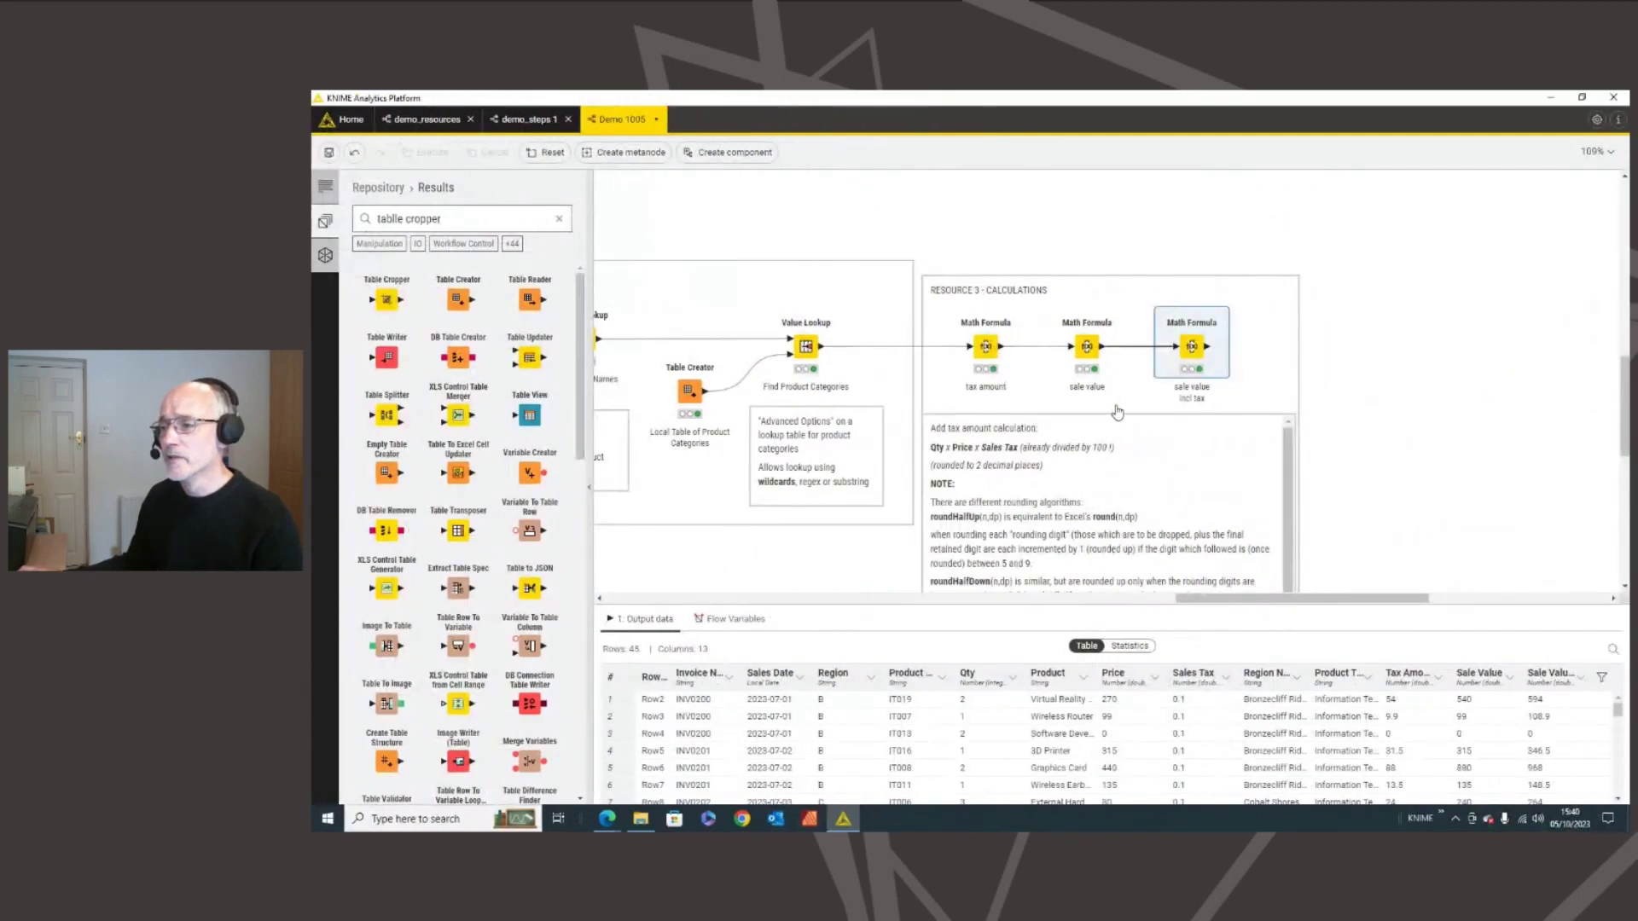
# - Add a Row Aggregator node connected to the output of the sale value incl tax node
pyautogui.moveTo(1207, 346); pyautogui.dragTo(1335, 347)
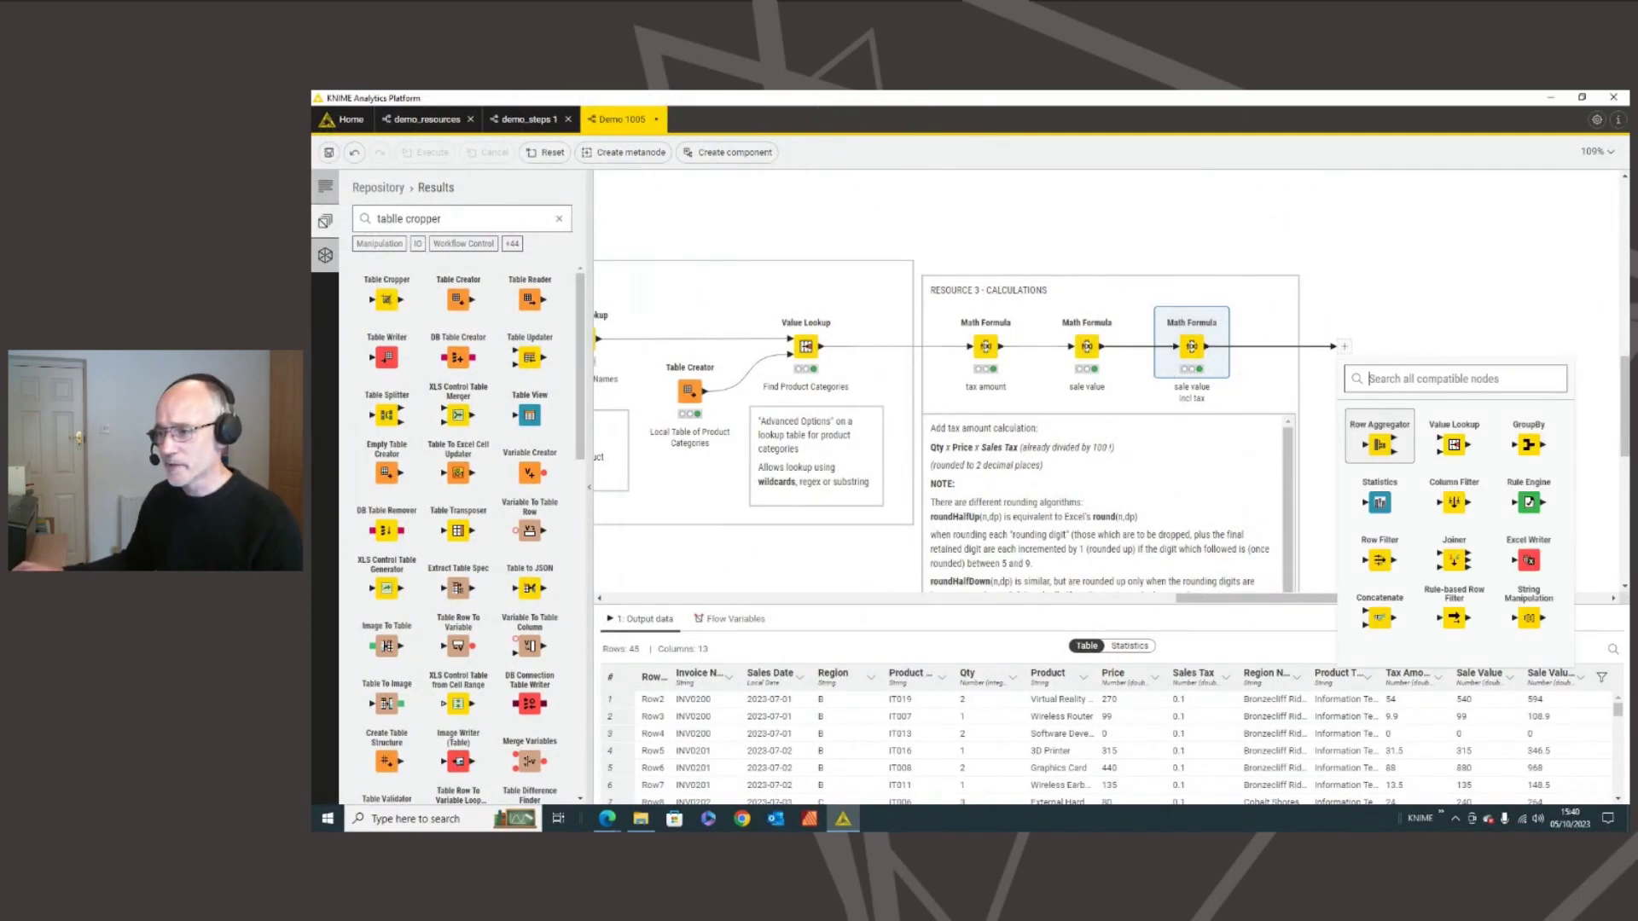
pyautogui.click(1383, 446)
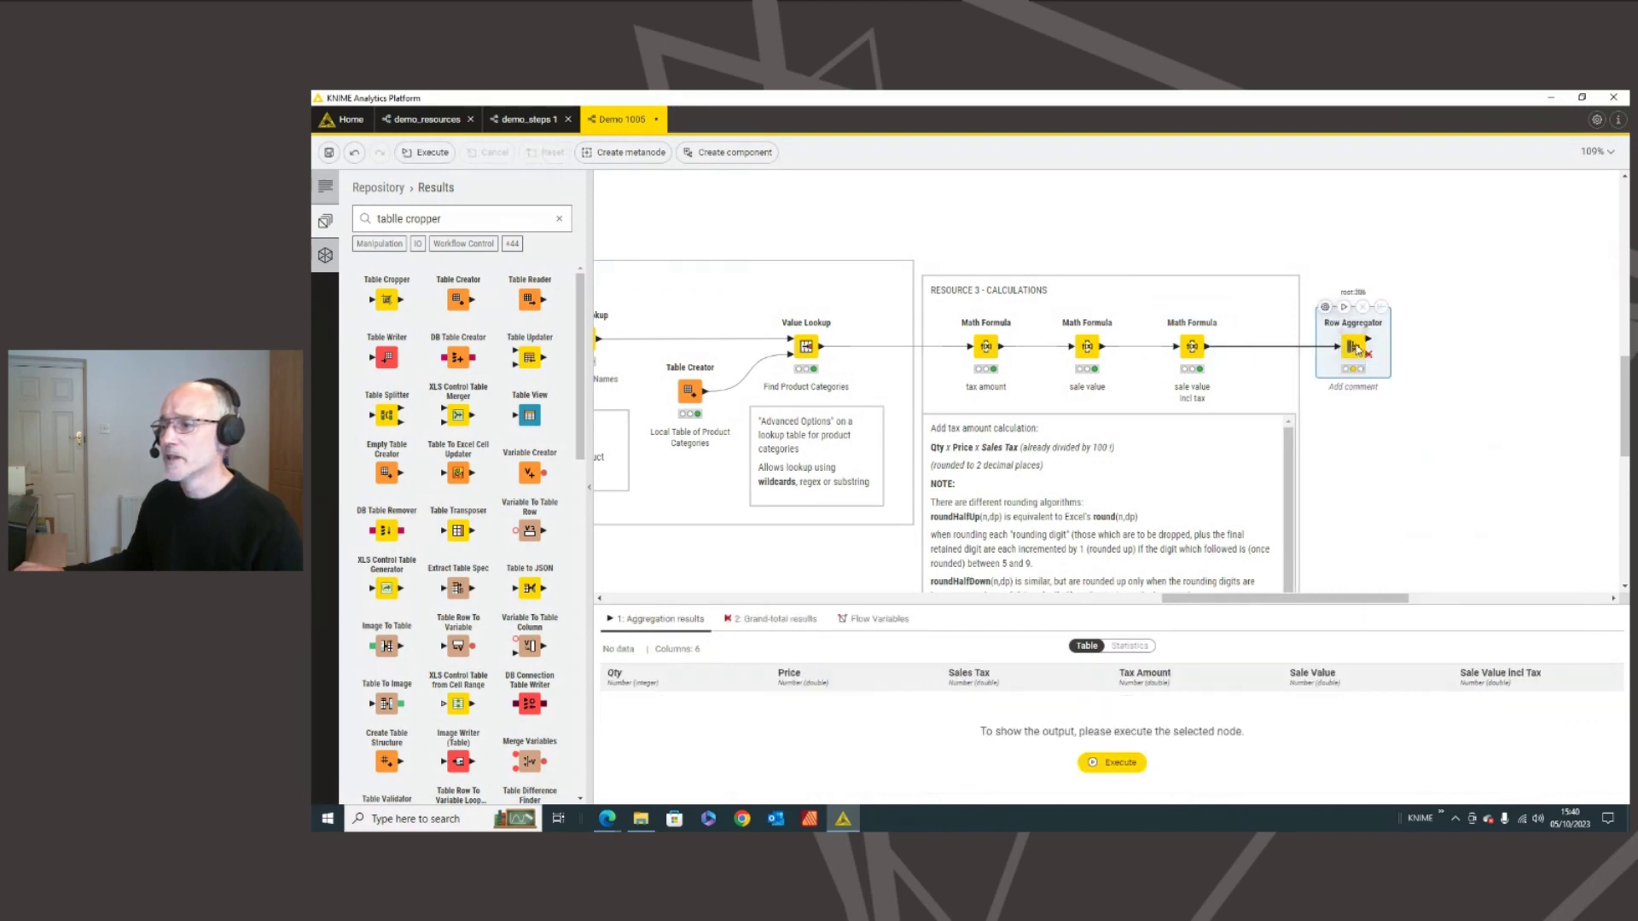
pyautogui.scroll(-1, 1622, 420)
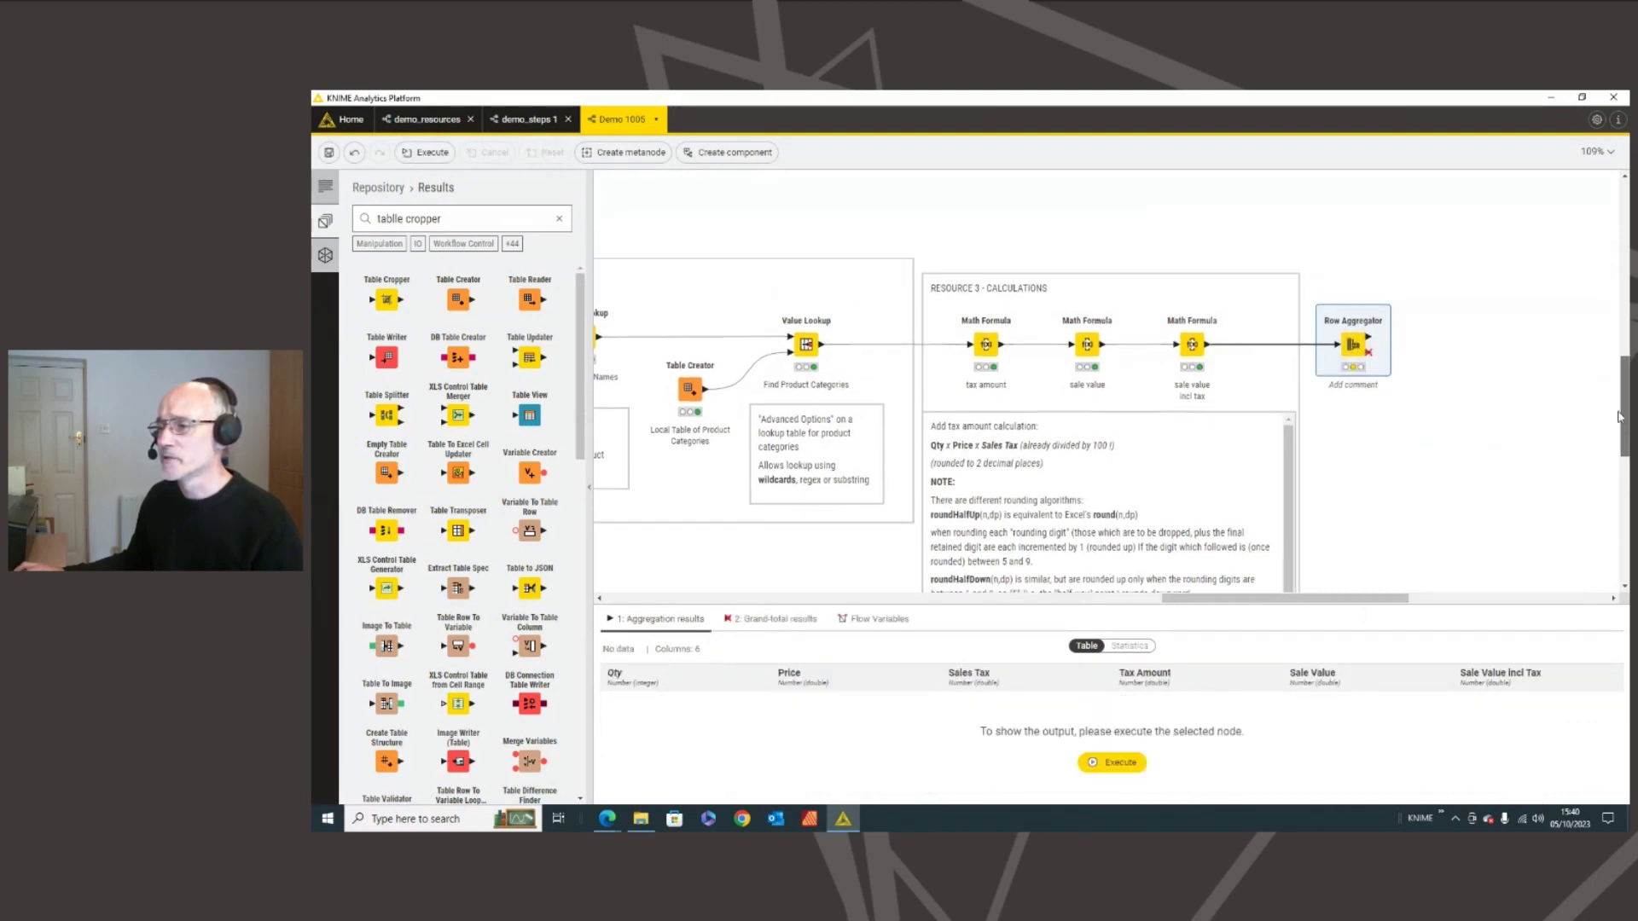
pyautogui.scroll(3, 1622, 419)
pyautogui.press('Escape')
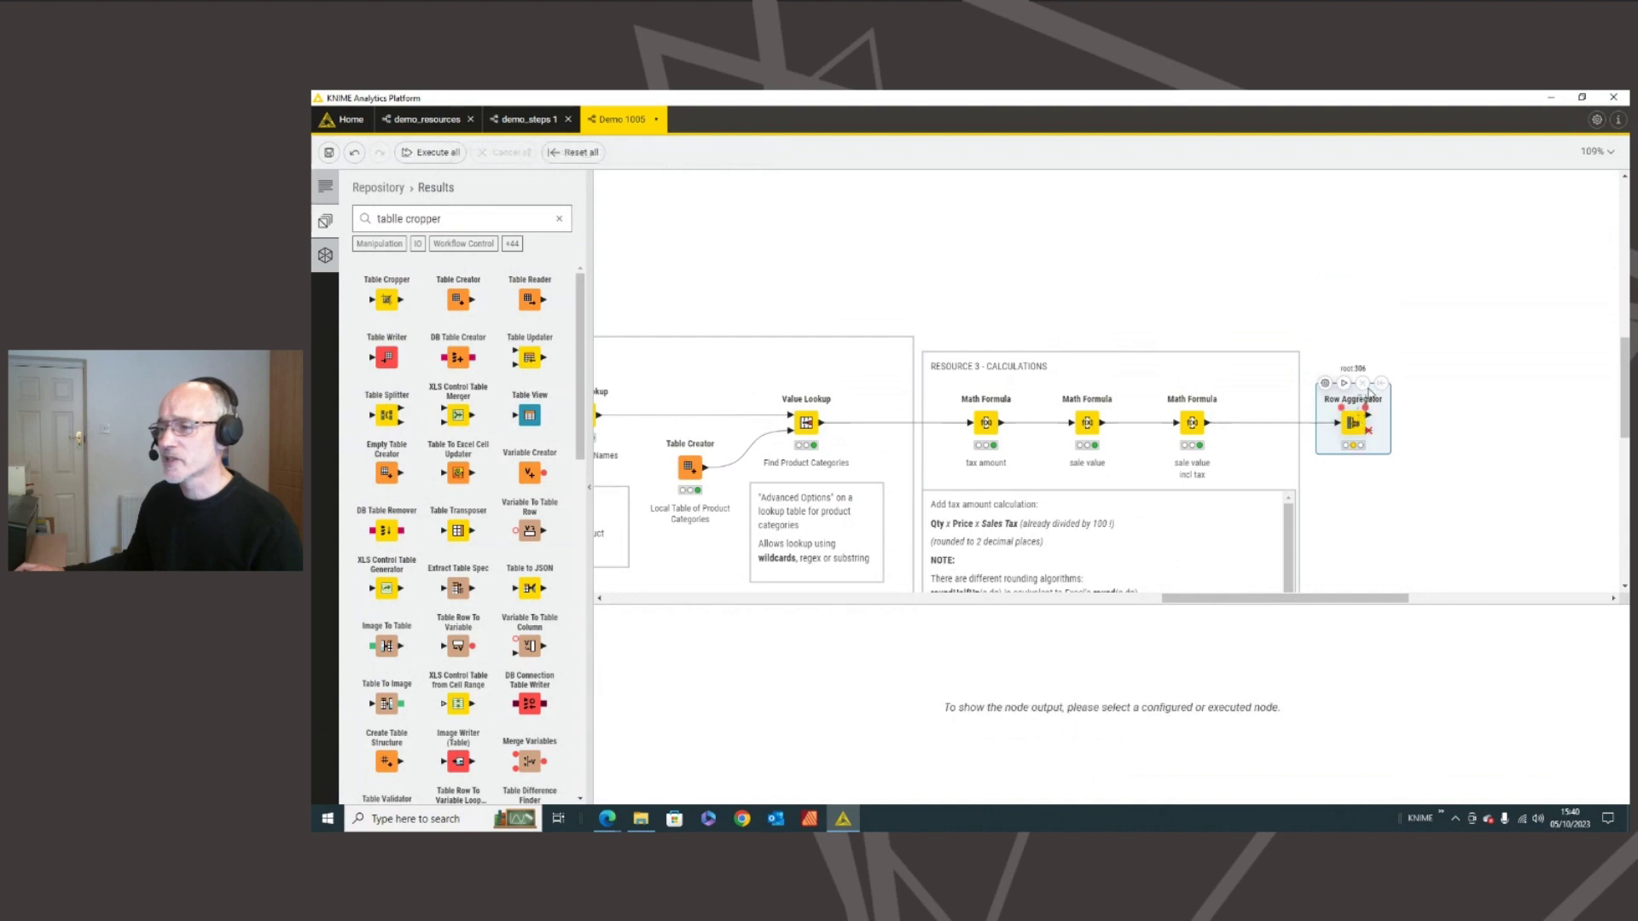
# - Open the Row Aggregator configuration and set its category column to Region Name
pyautogui.click(1357, 422)
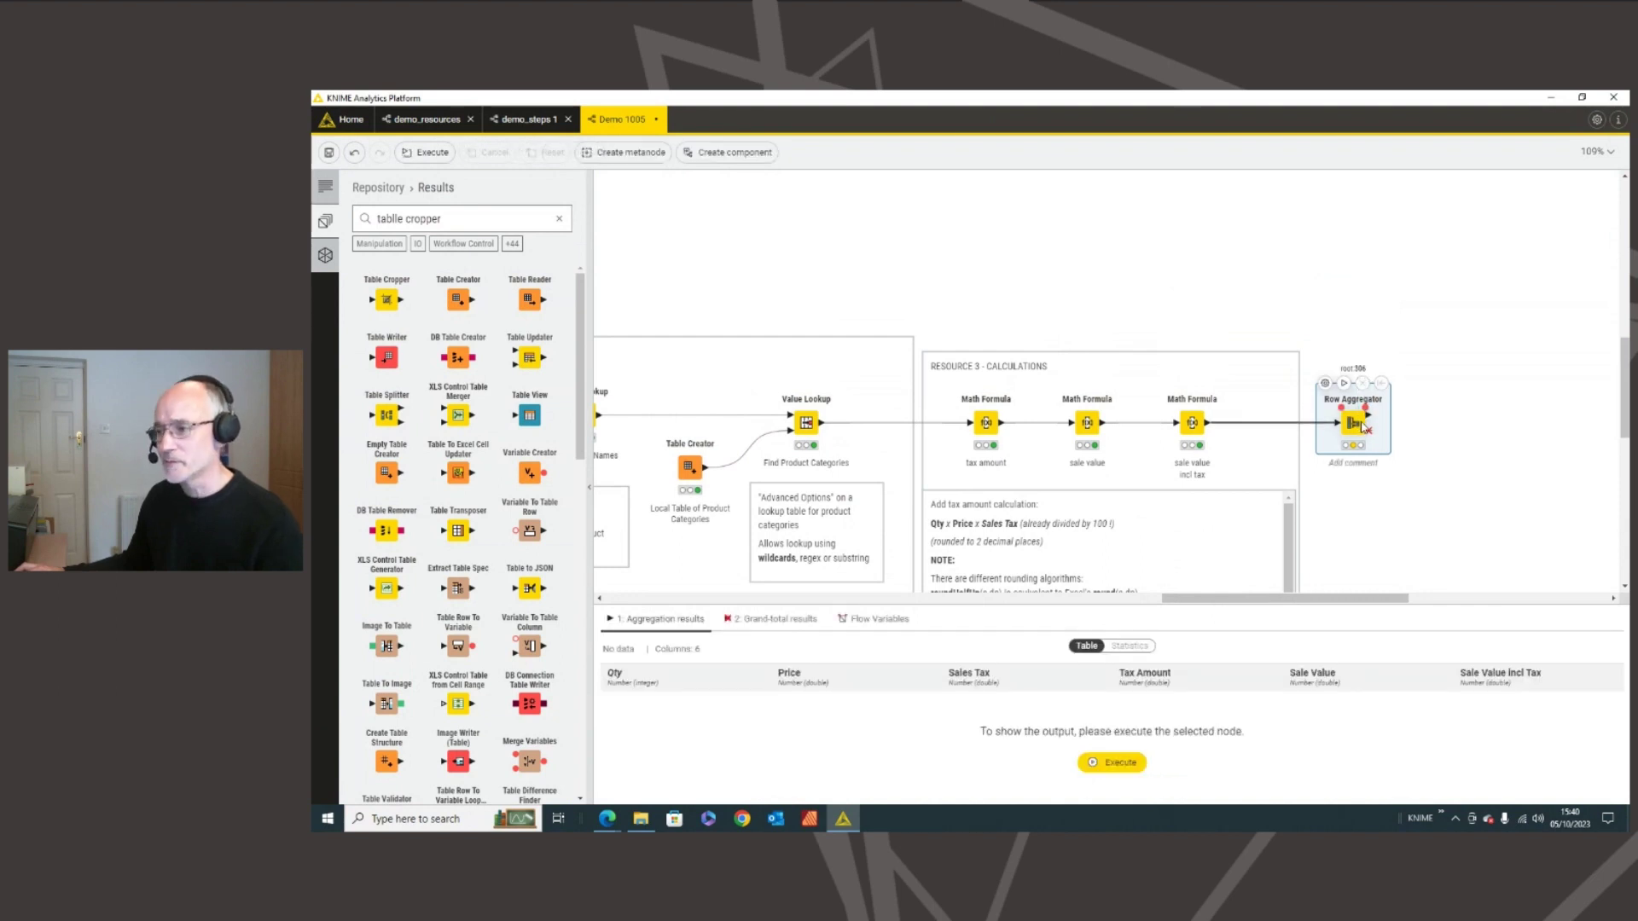
pyautogui.click(1325, 384)
pyautogui.moveTo(1022, 173); pyautogui.dragTo(794, 168)
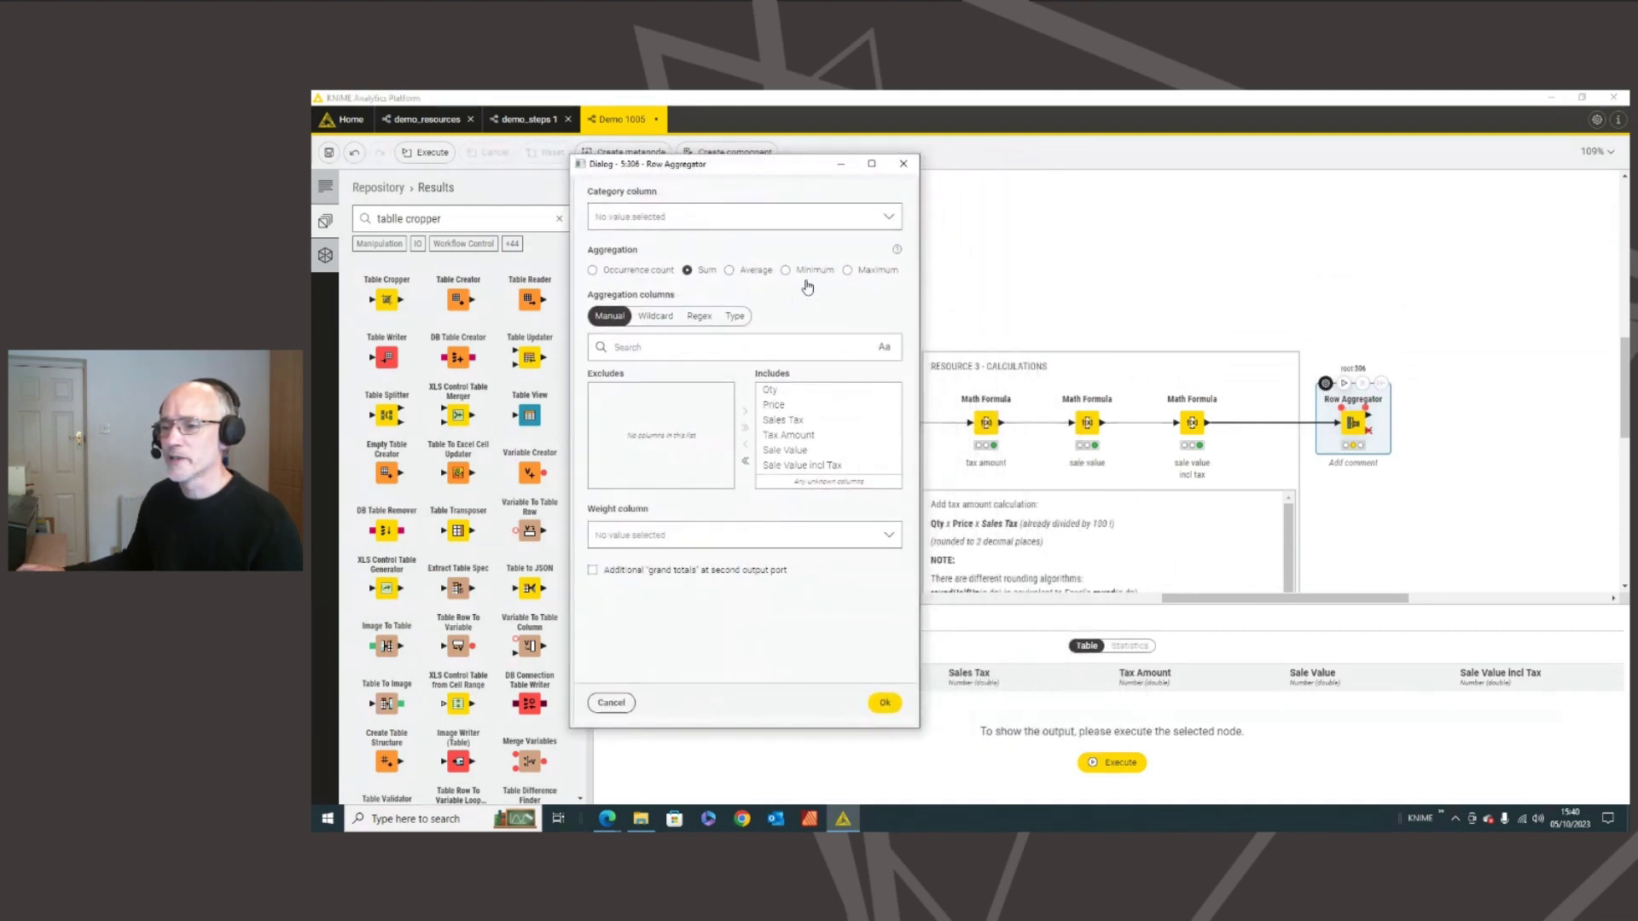
pyautogui.click(681, 222)
pyautogui.moveTo(895, 260); pyautogui.dragTo(895, 286)
pyautogui.click(740, 305)
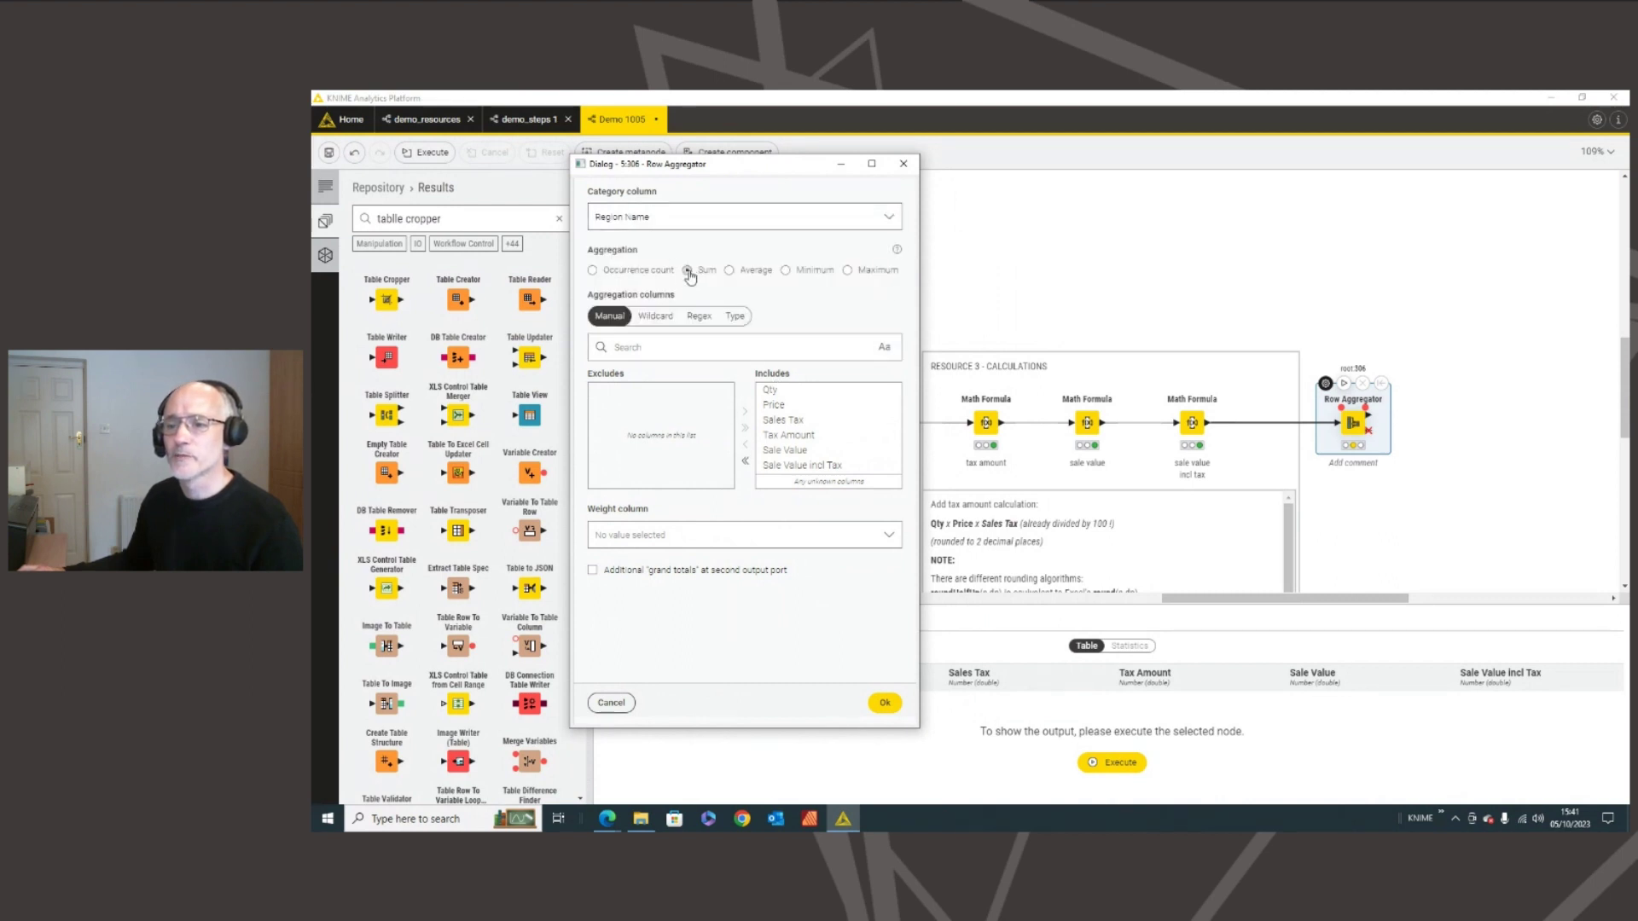
# - Include only Sale Value in the aggregation columns, enable additional grand totals at the second output port, and confirm the settings
pyautogui.click(748, 461)
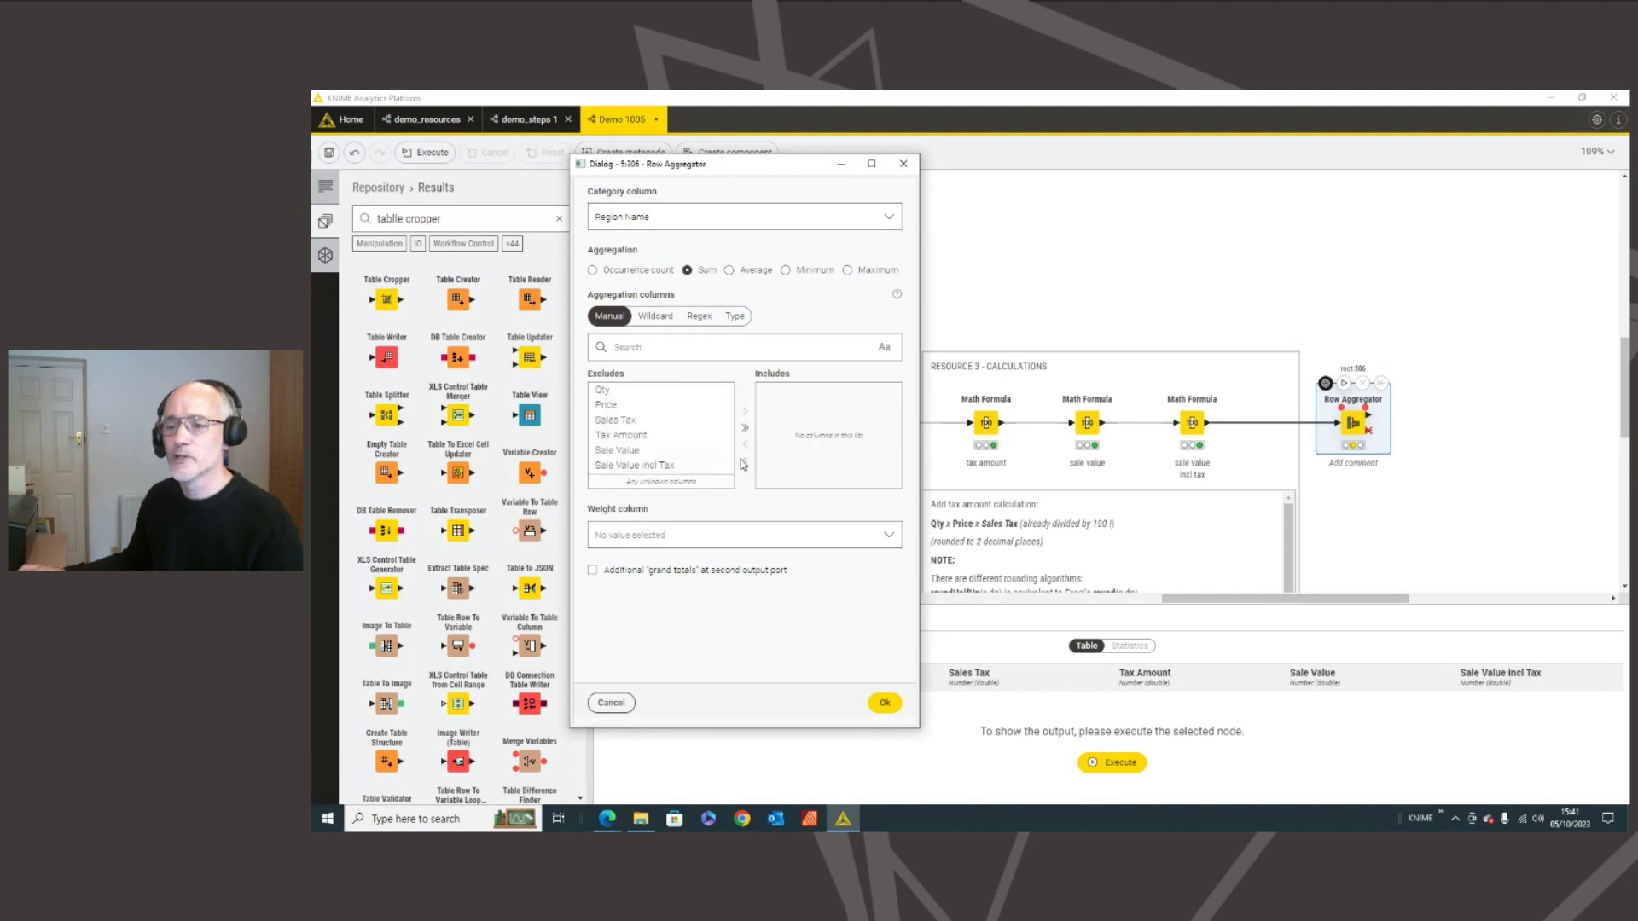
pyautogui.click(691, 451)
pyautogui.click(744, 411)
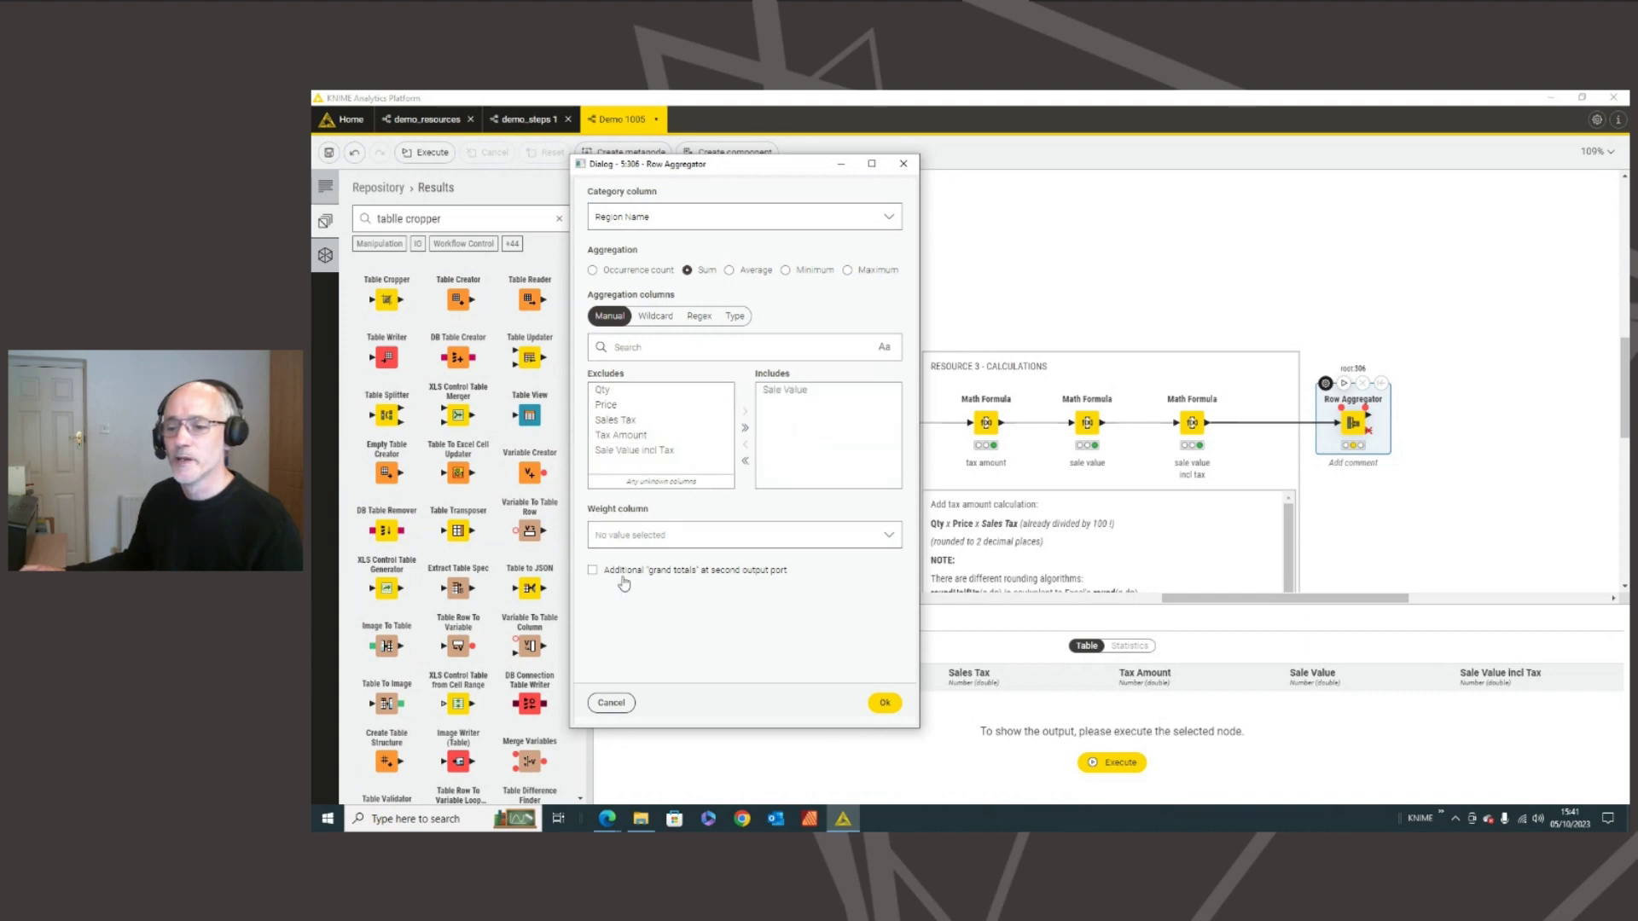
pyautogui.click(593, 572)
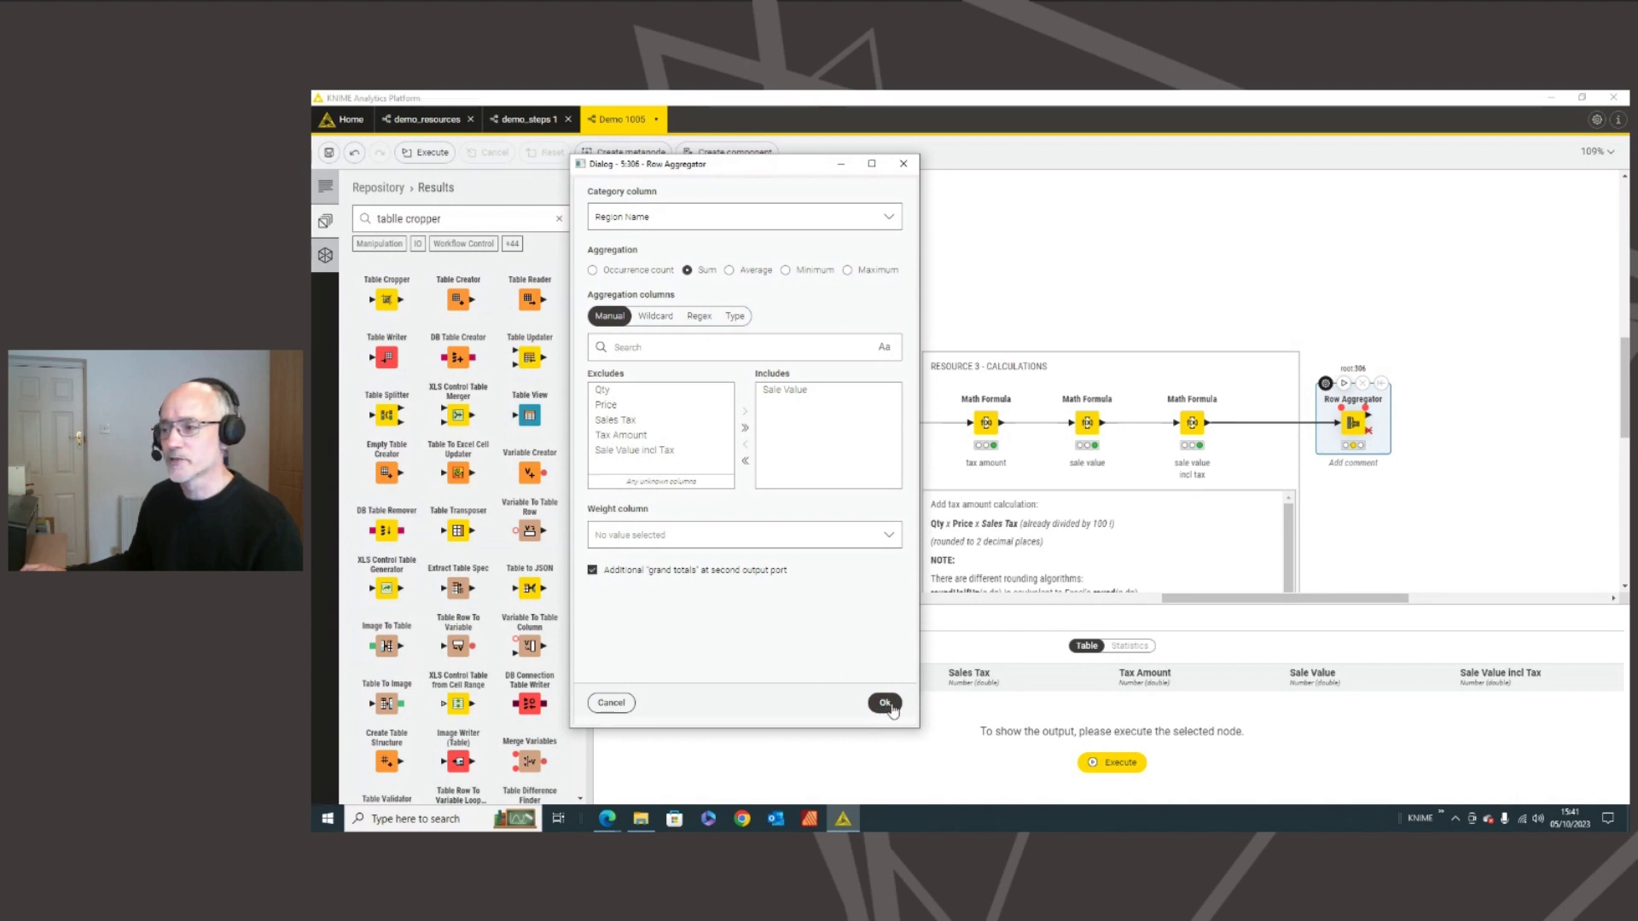
pyautogui.click(884, 704)
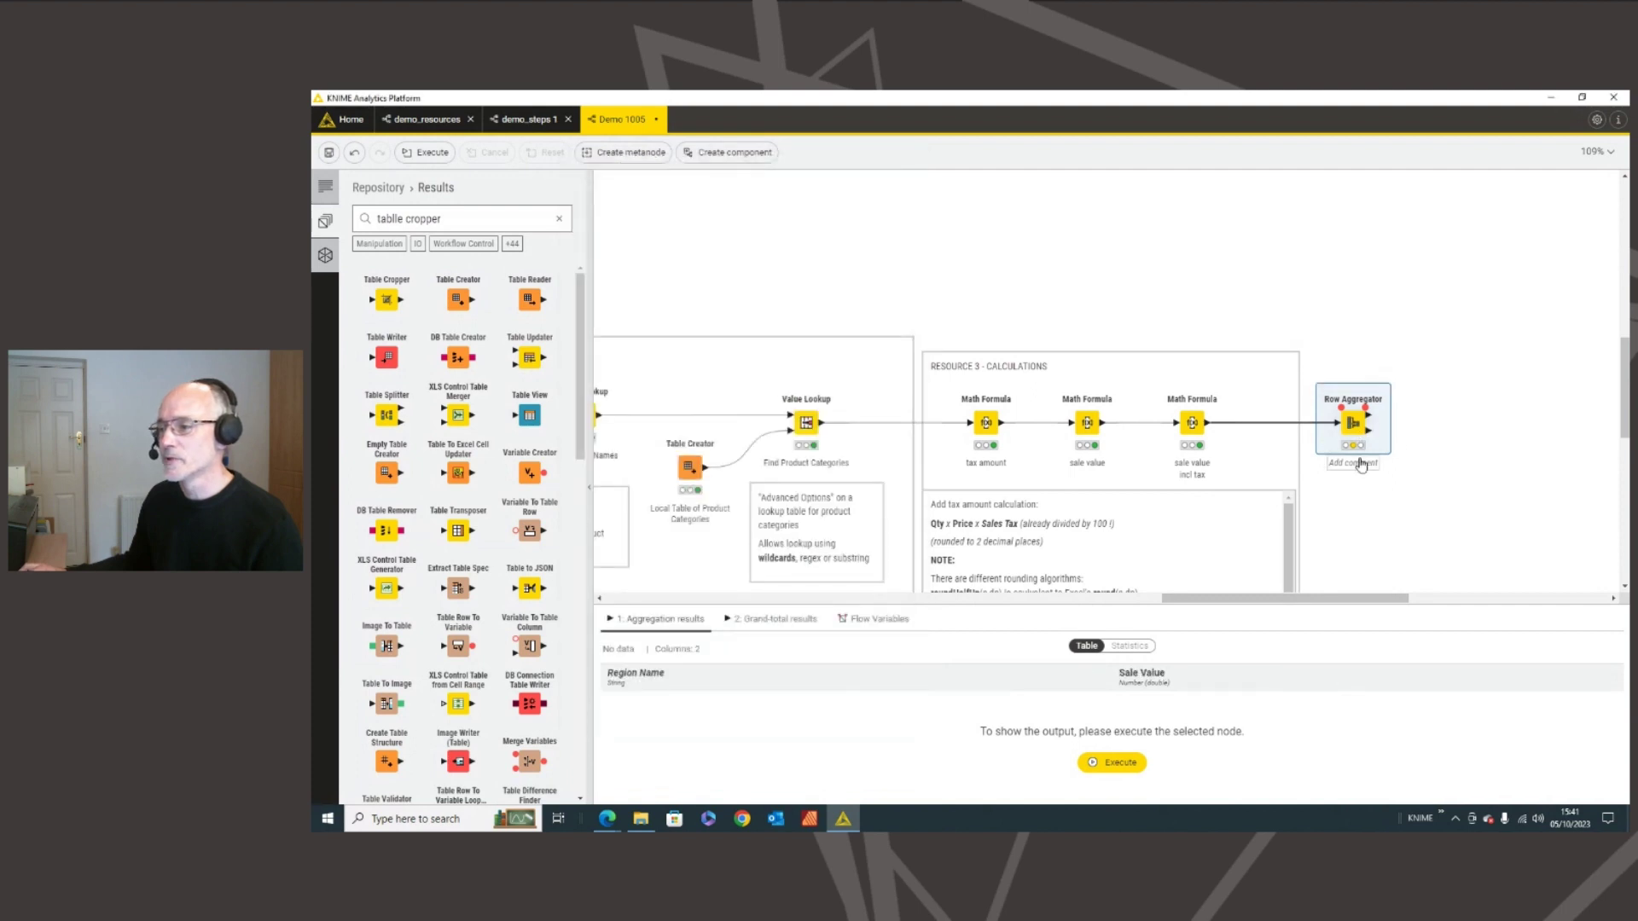
# - Execute the Row Aggregator node and view its aggregation results and grand-total results
pyautogui.press('F7')
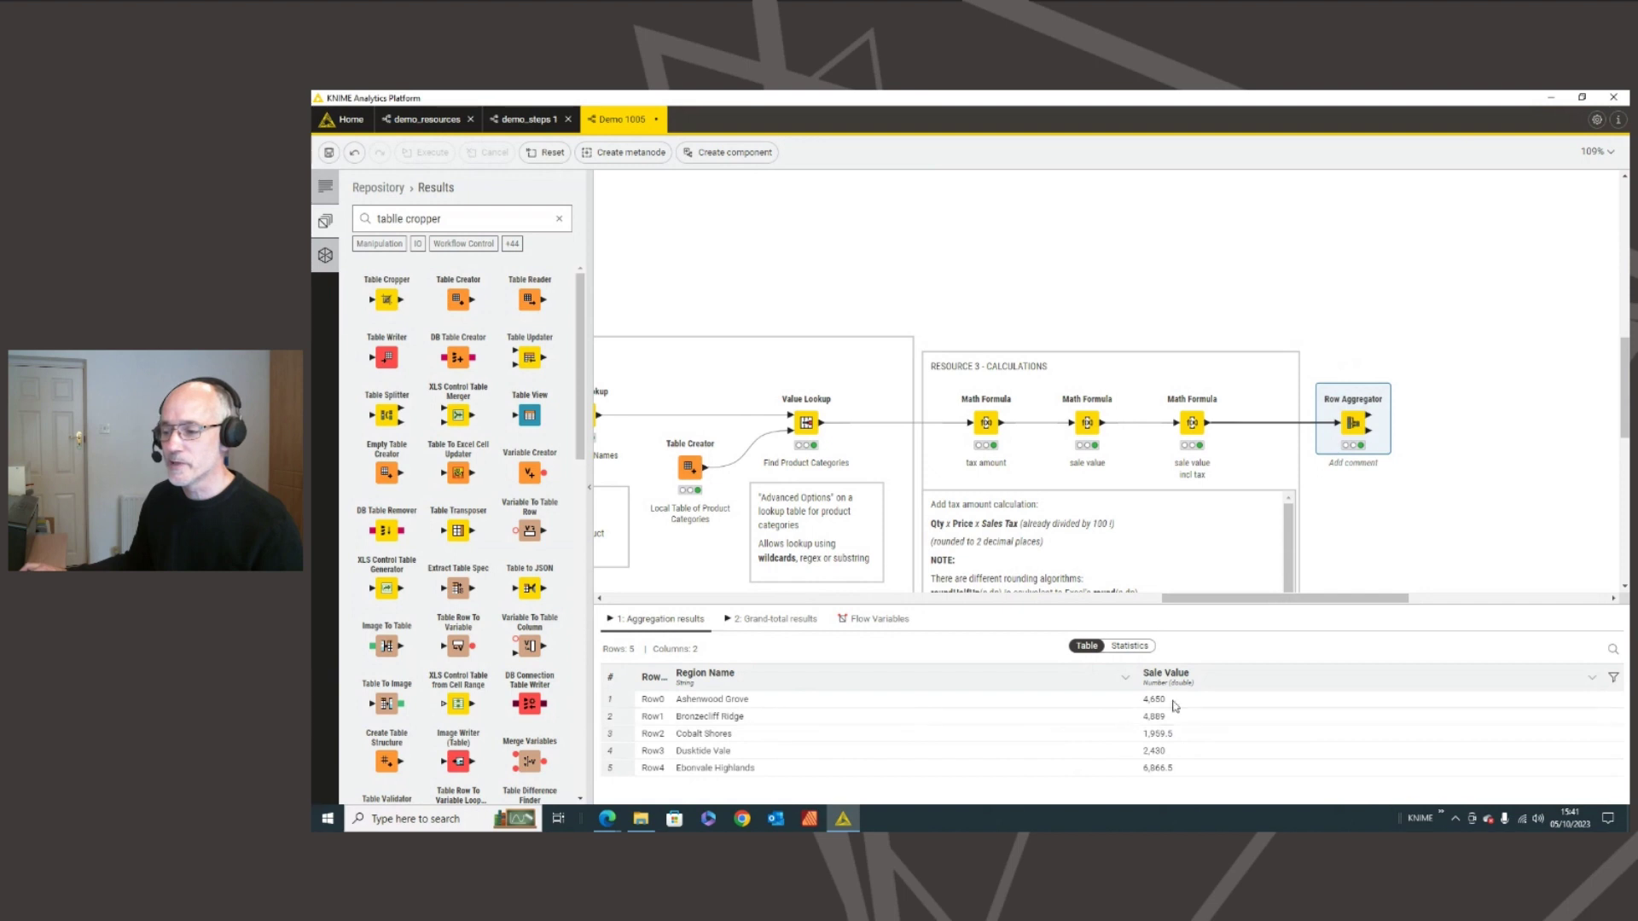
pyautogui.moveTo(1359, 418)
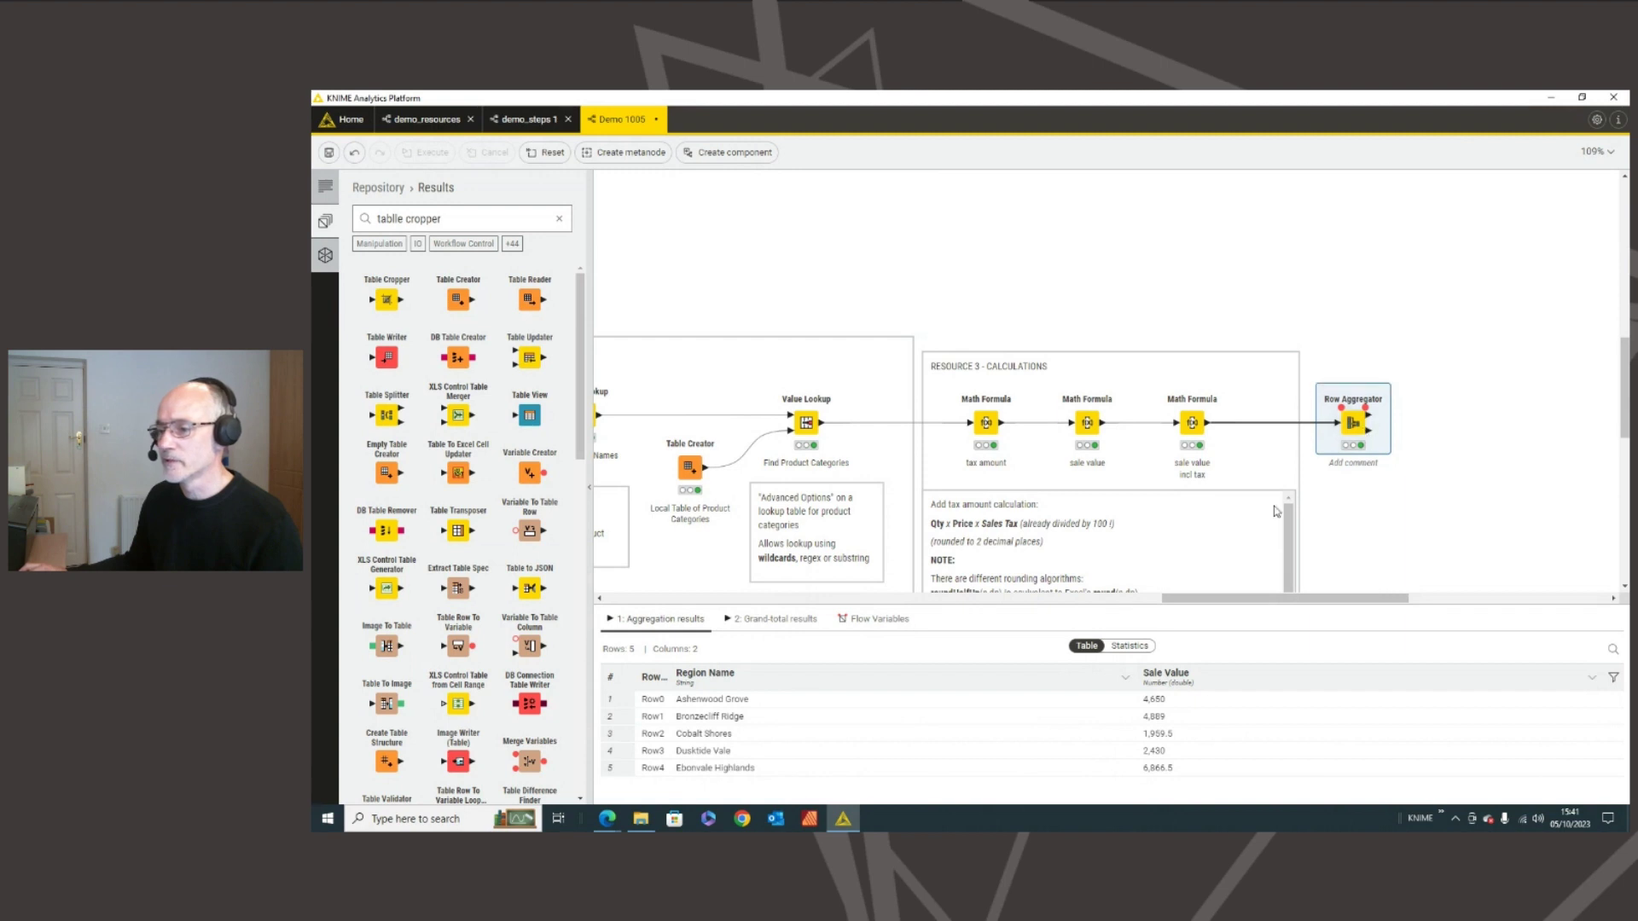
pyautogui.click(770, 620)
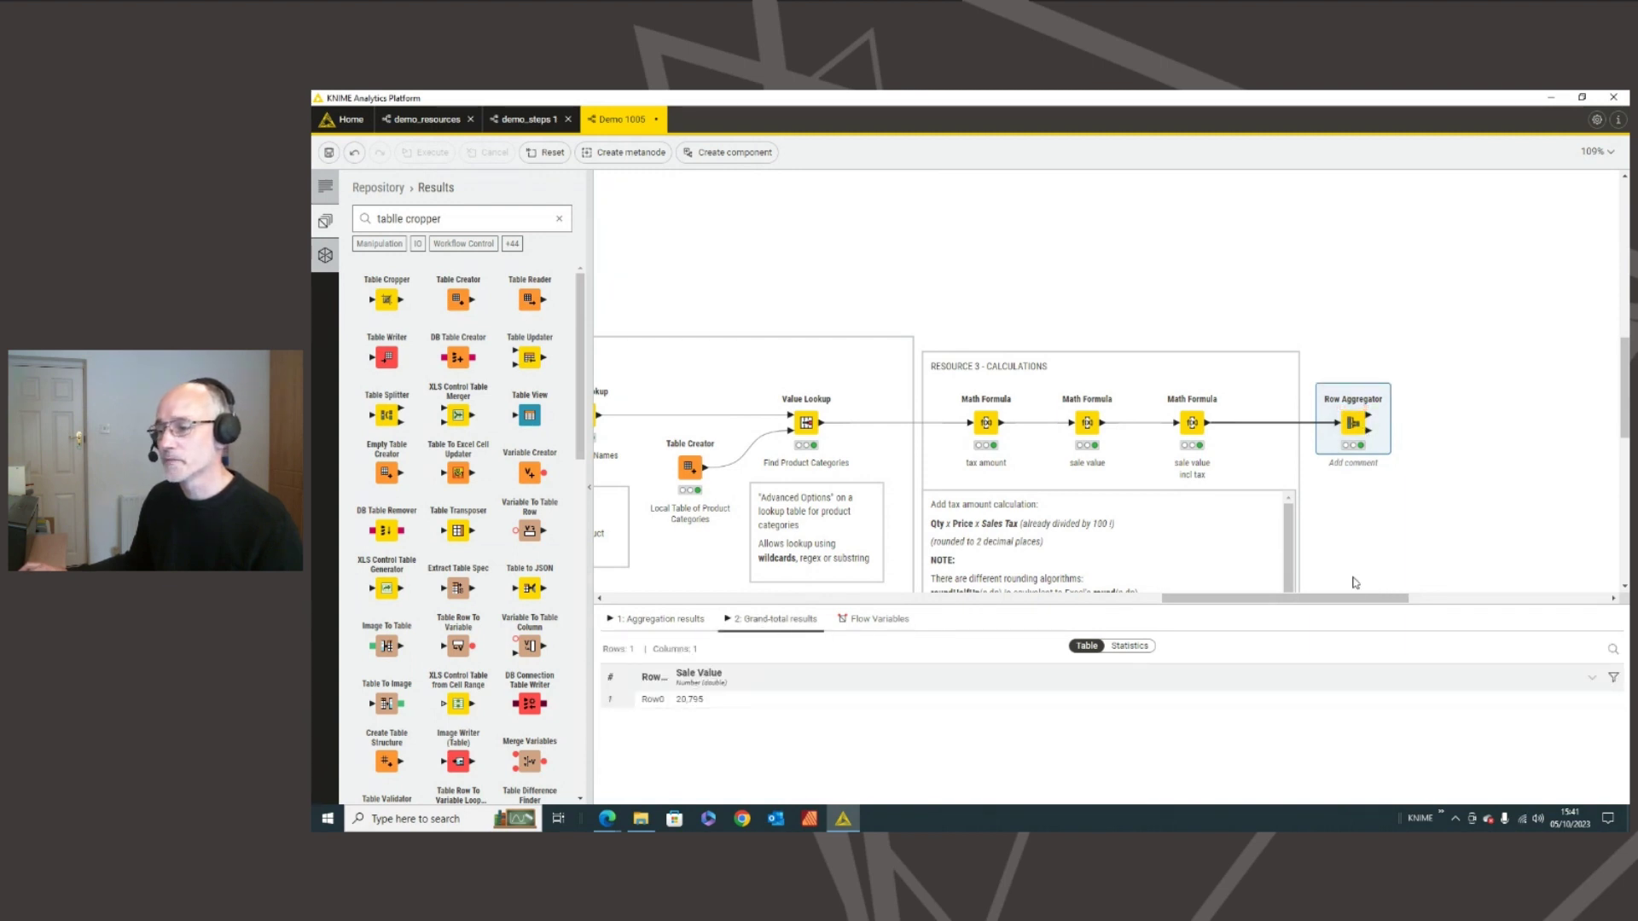
# - Add a Concatenate node, feed it both Row Aggregator outputs, and execute it to combine the regional and grand totals
pyautogui.moveTo(1354, 597); pyautogui.dragTo(1419, 597)
pyautogui.moveTo(1084, 427)
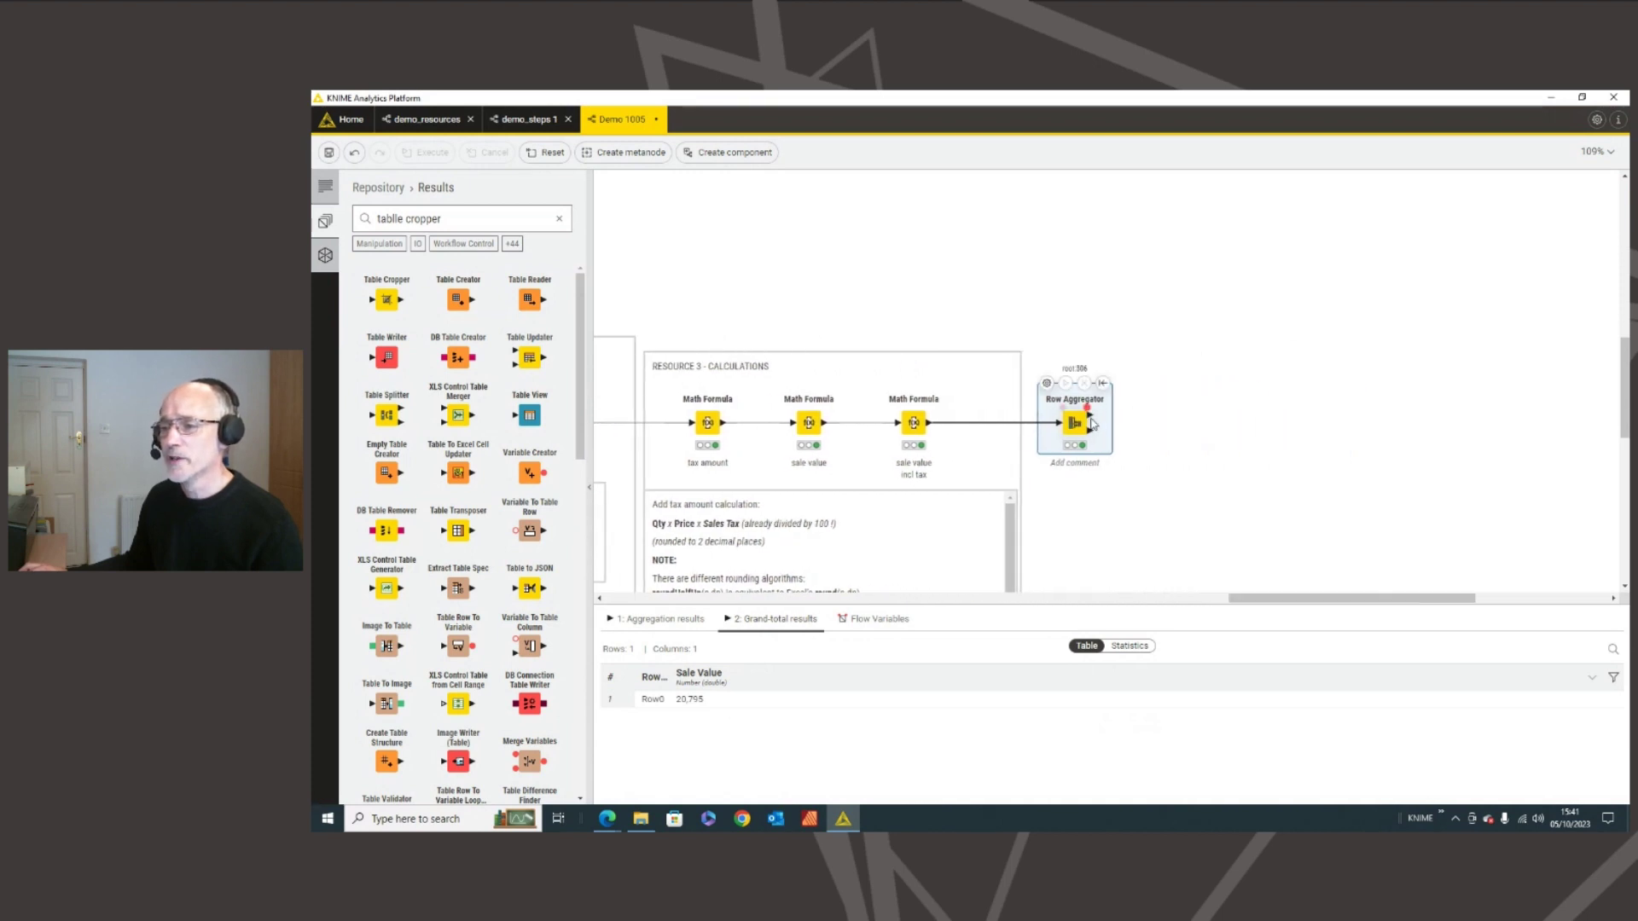
pyautogui.moveTo(1089, 418); pyautogui.dragTo(1183, 431)
pyautogui.click(1301, 512)
pyautogui.click(1188, 382)
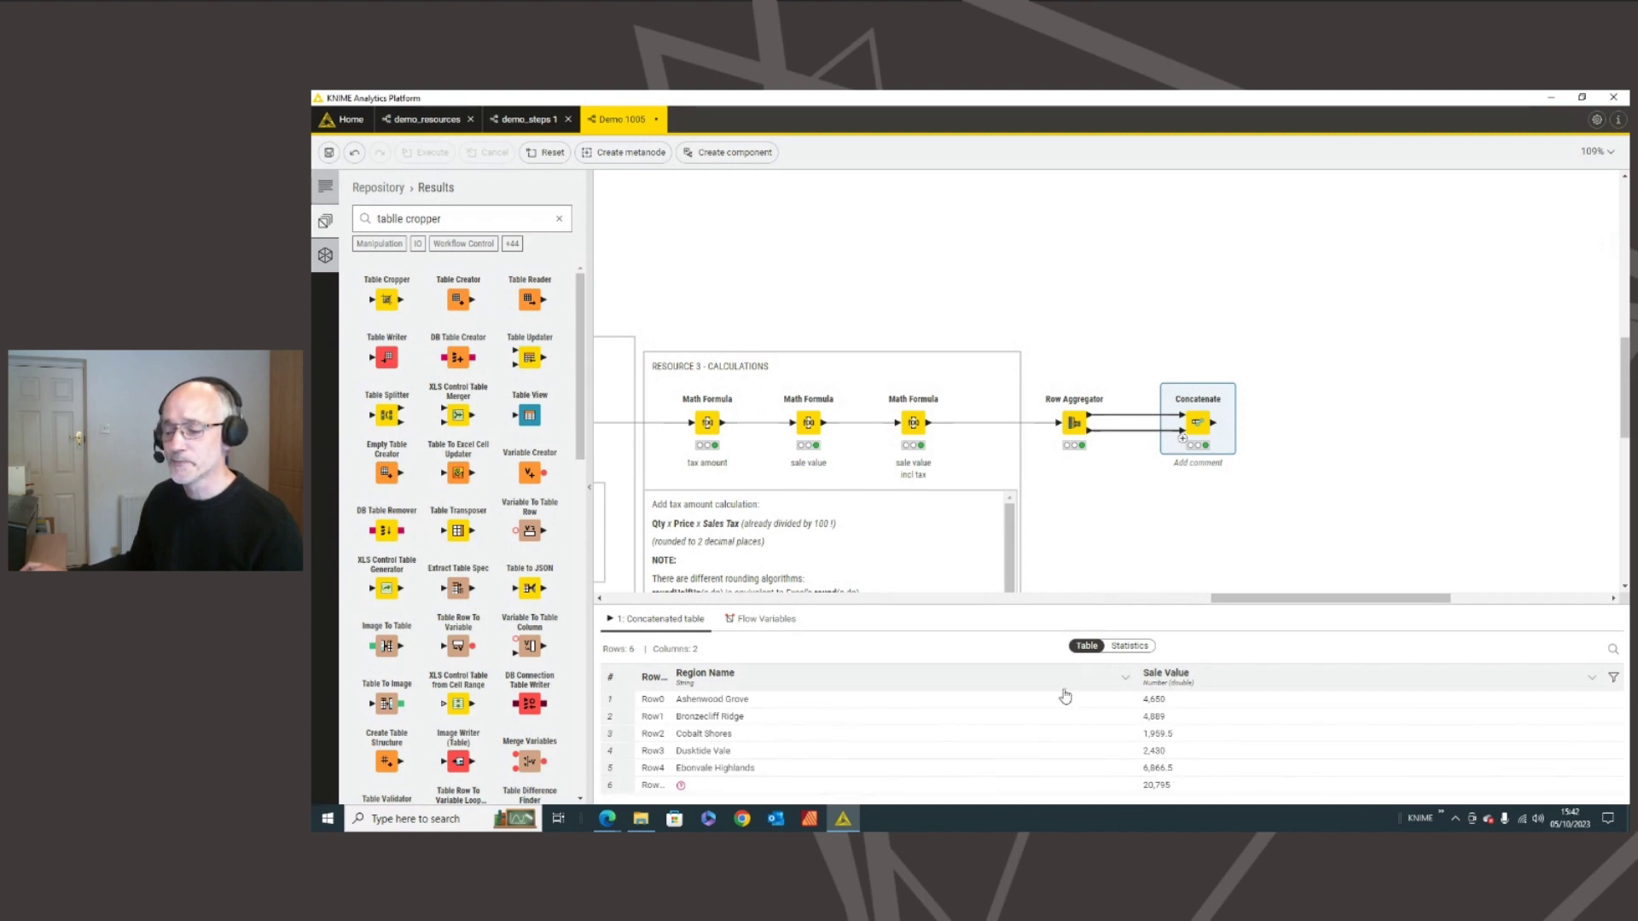
# - Examine the last row of the sales Excel Reader's output table for the reporting period text
pyautogui.moveTo(1229, 602); pyautogui.dragTo(1200, 599)
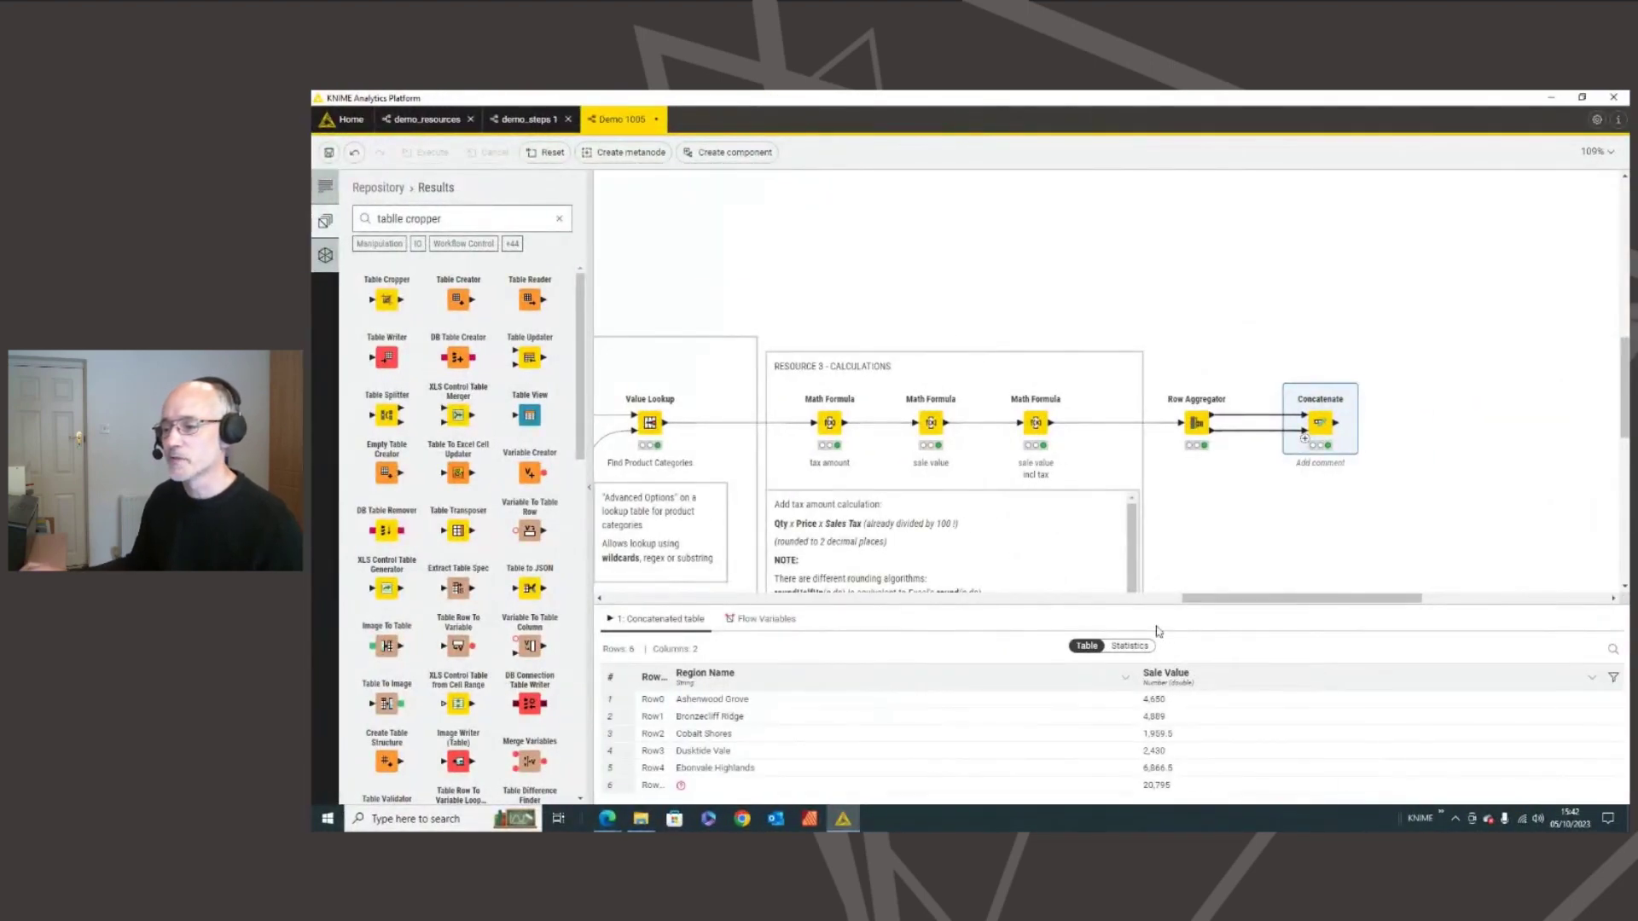
pyautogui.moveTo(1218, 599); pyautogui.dragTo(830, 621)
pyautogui.scroll(5, 891, 504)
pyautogui.click(967, 299)
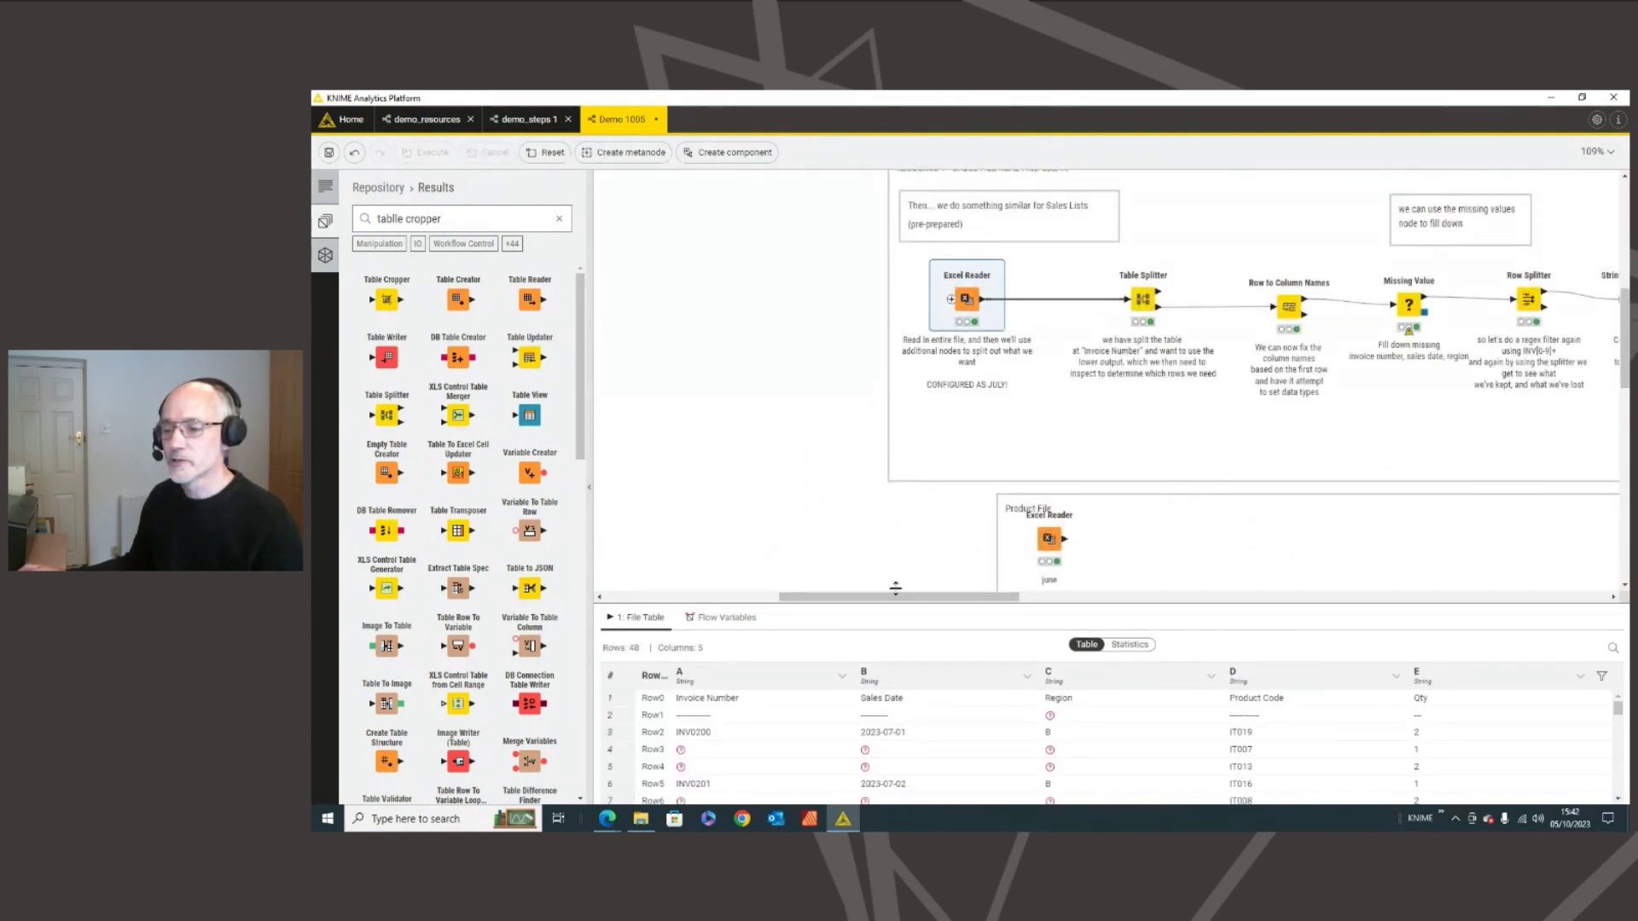
pyautogui.moveTo(902, 606); pyautogui.dragTo(922, 432)
pyautogui.scroll(-10, 760, 657)
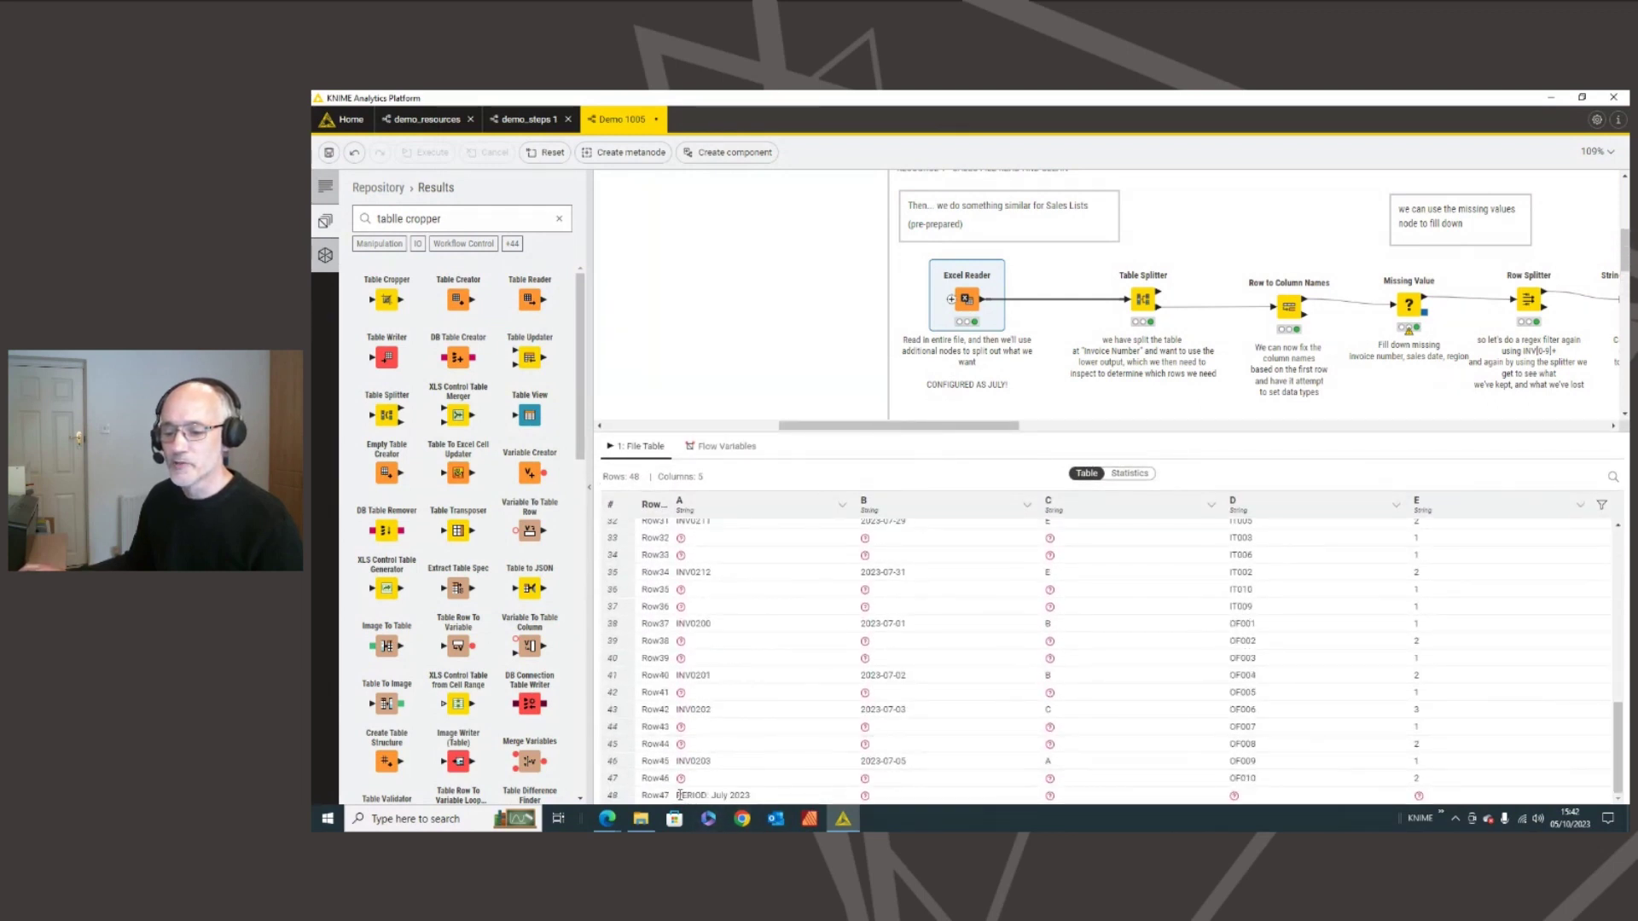
pyautogui.moveTo(680, 795); pyautogui.dragTo(756, 804)
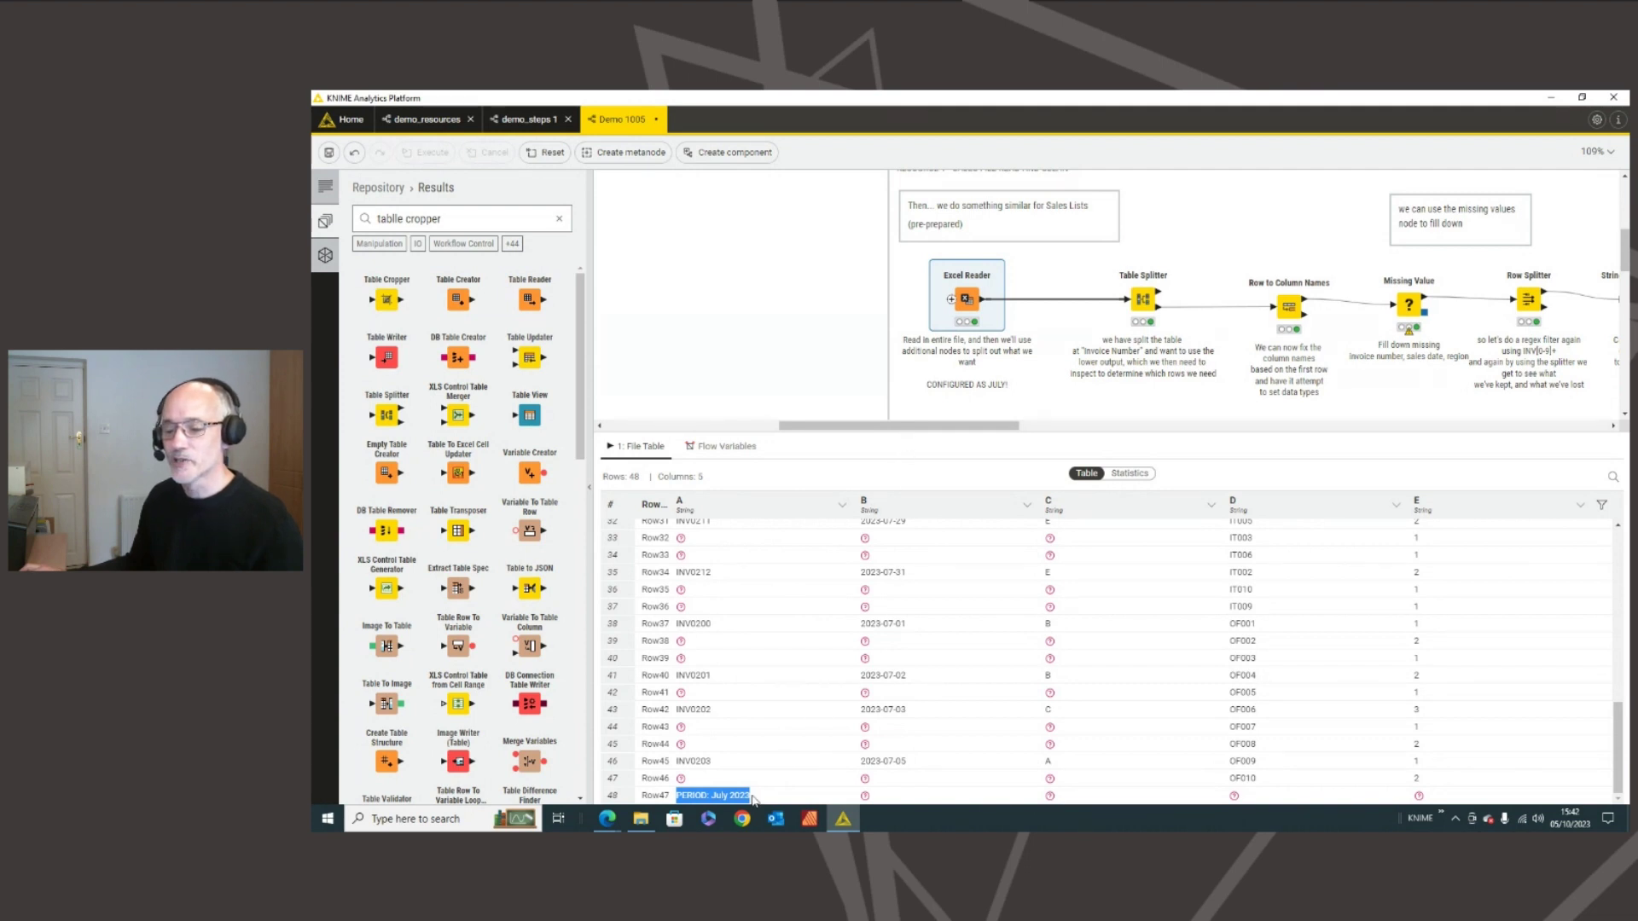
# - Add a Cell Extractor node below the Table Splitter, connected to the output of the sales Excel Reader
pyautogui.moveTo(891, 435); pyautogui.dragTo(789, 673)
pyautogui.moveTo(984, 311)
pyautogui.moveTo(984, 300); pyautogui.dragTo(1152, 440)
pyautogui.write('c')
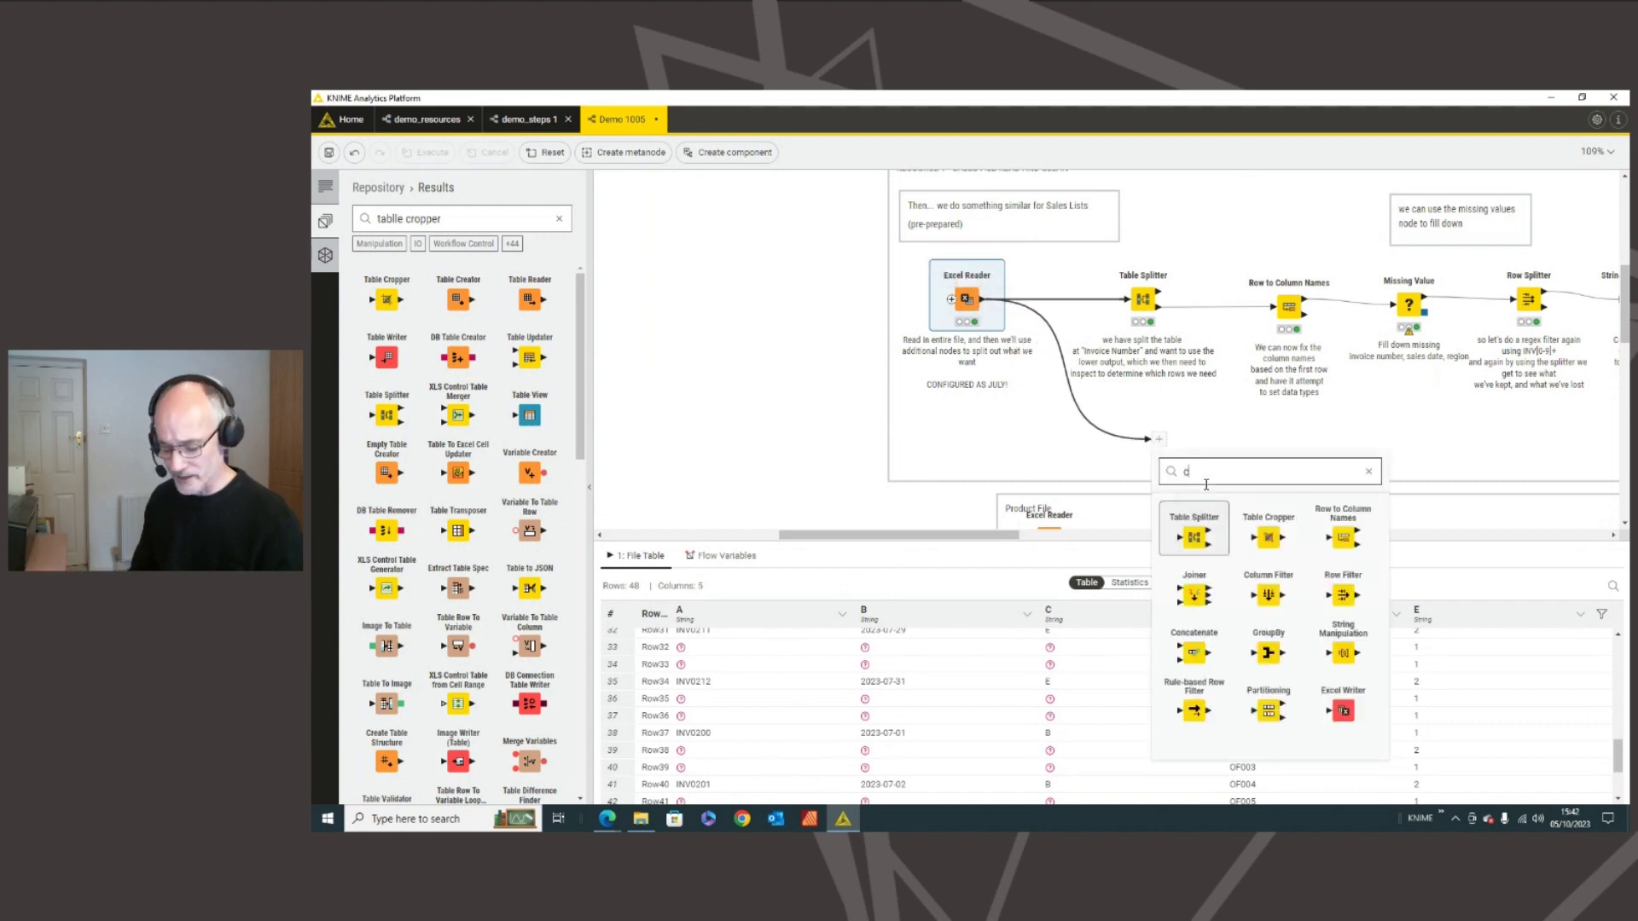
pyautogui.write('ell extra')
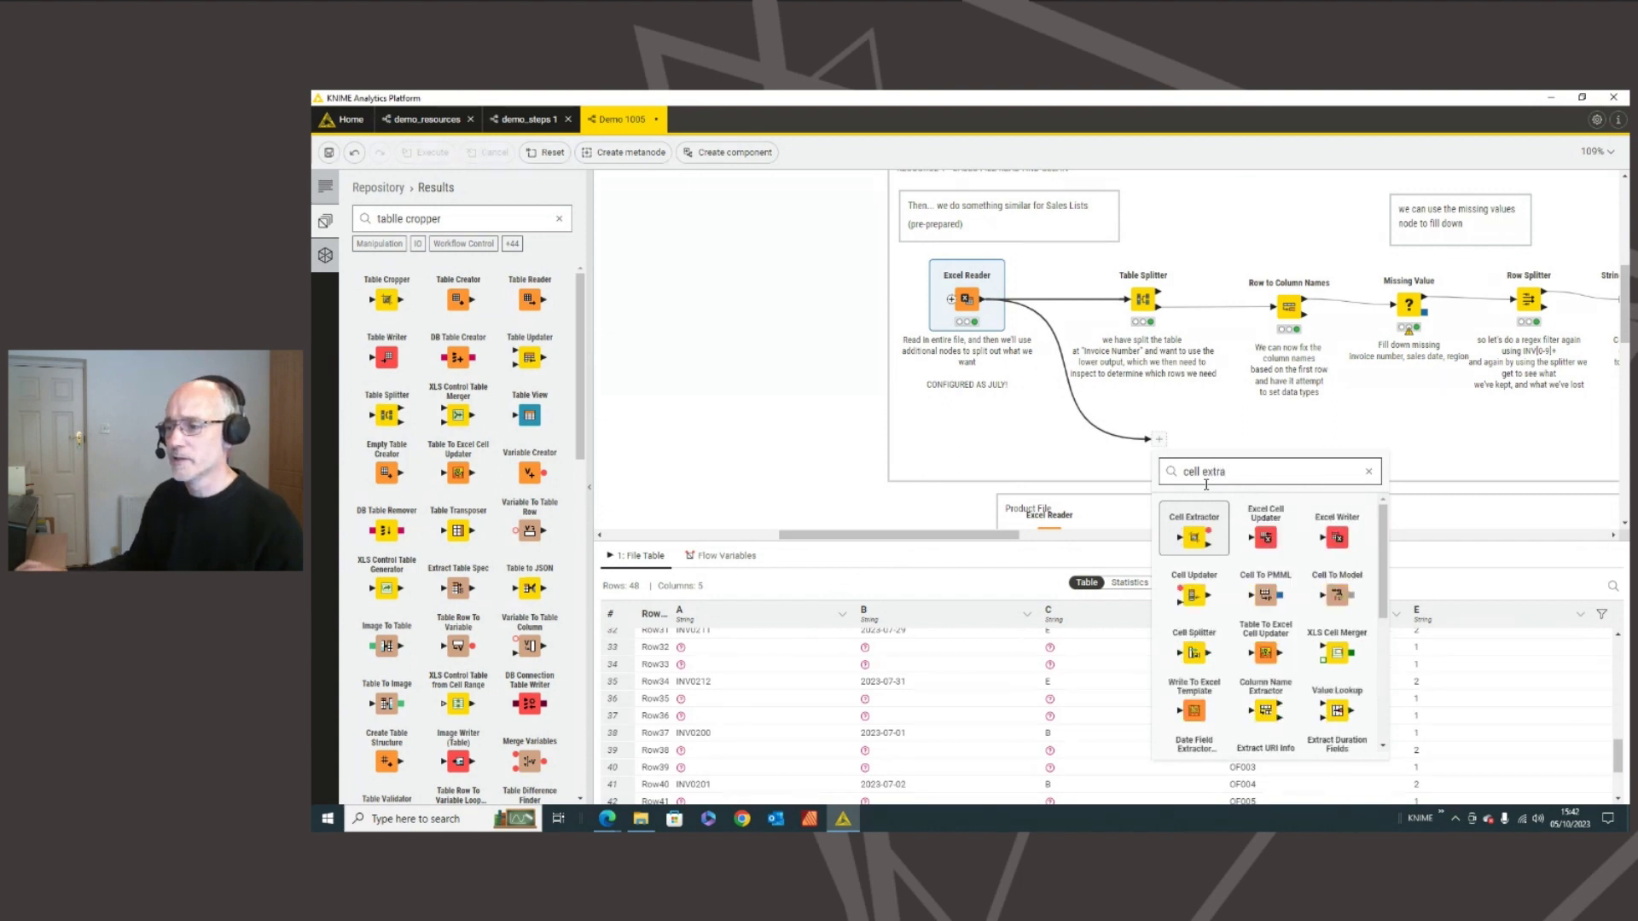
pyautogui.click(1194, 537)
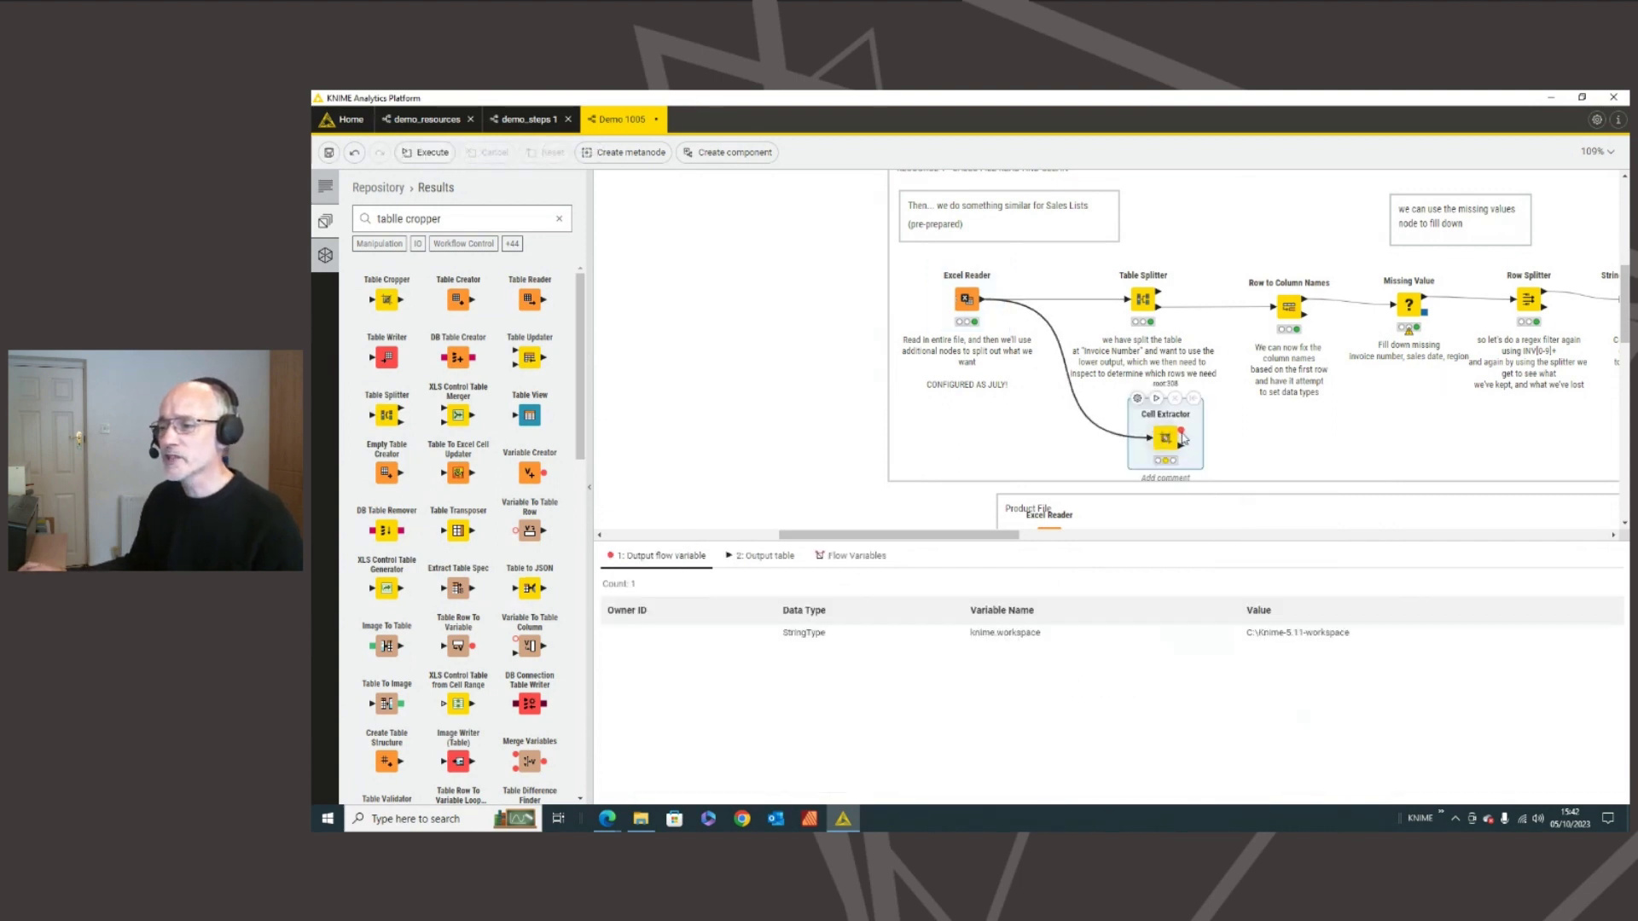
# - Configure the Cell Extractor to take column A, row number 1, counting rows from the end of the table
pyautogui.click(1137, 398)
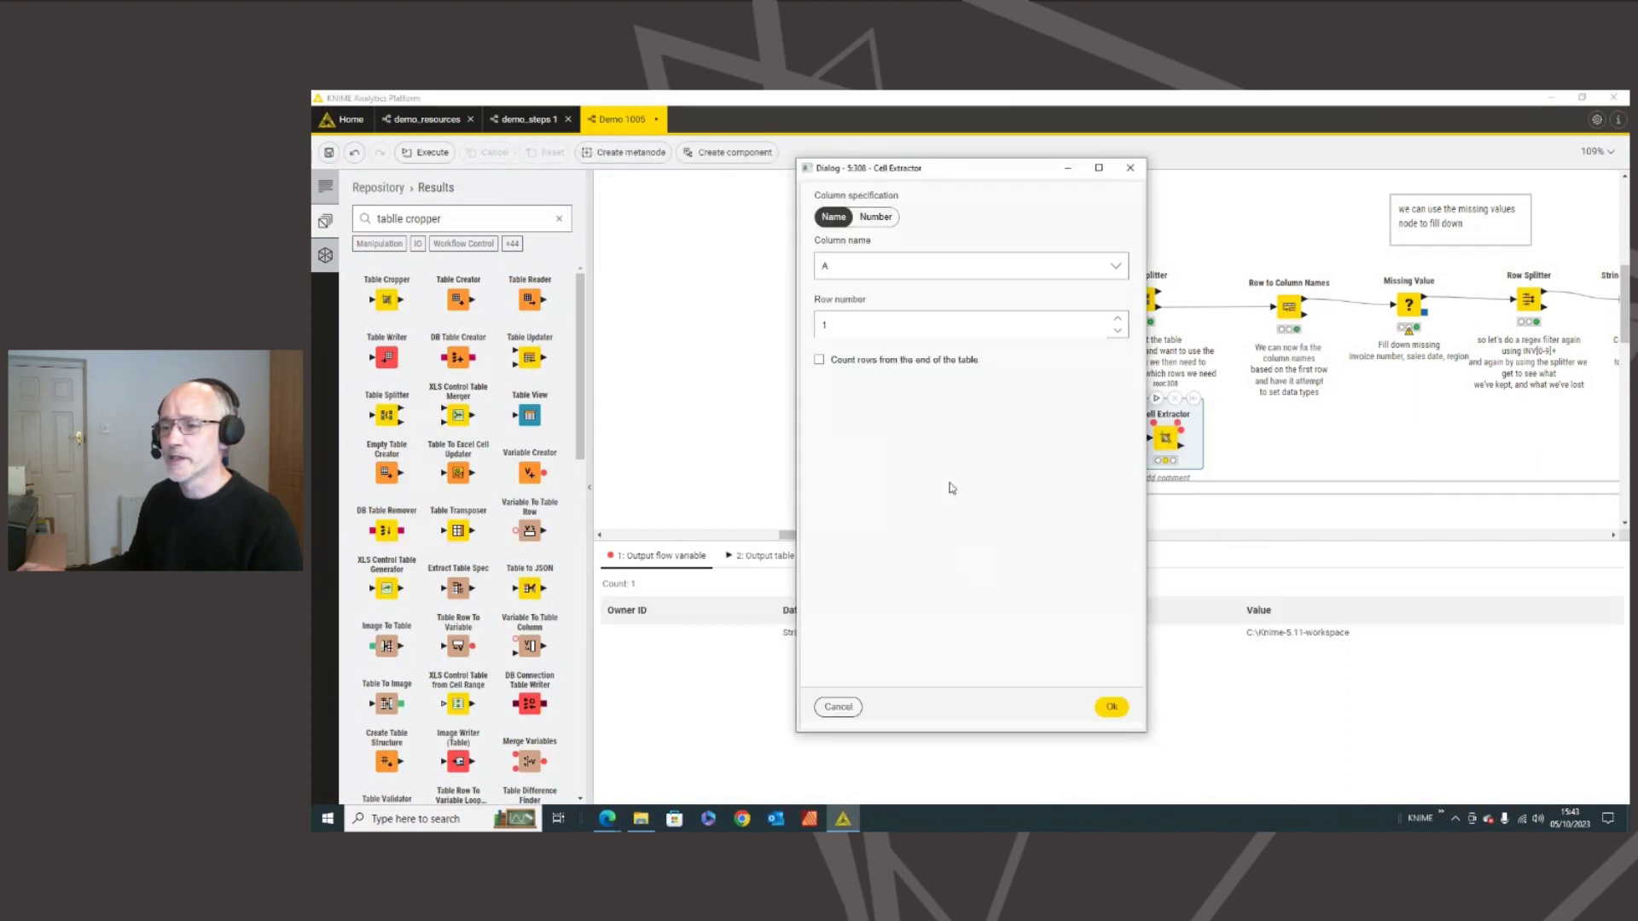
pyautogui.click(875, 268)
pyautogui.click(875, 269)
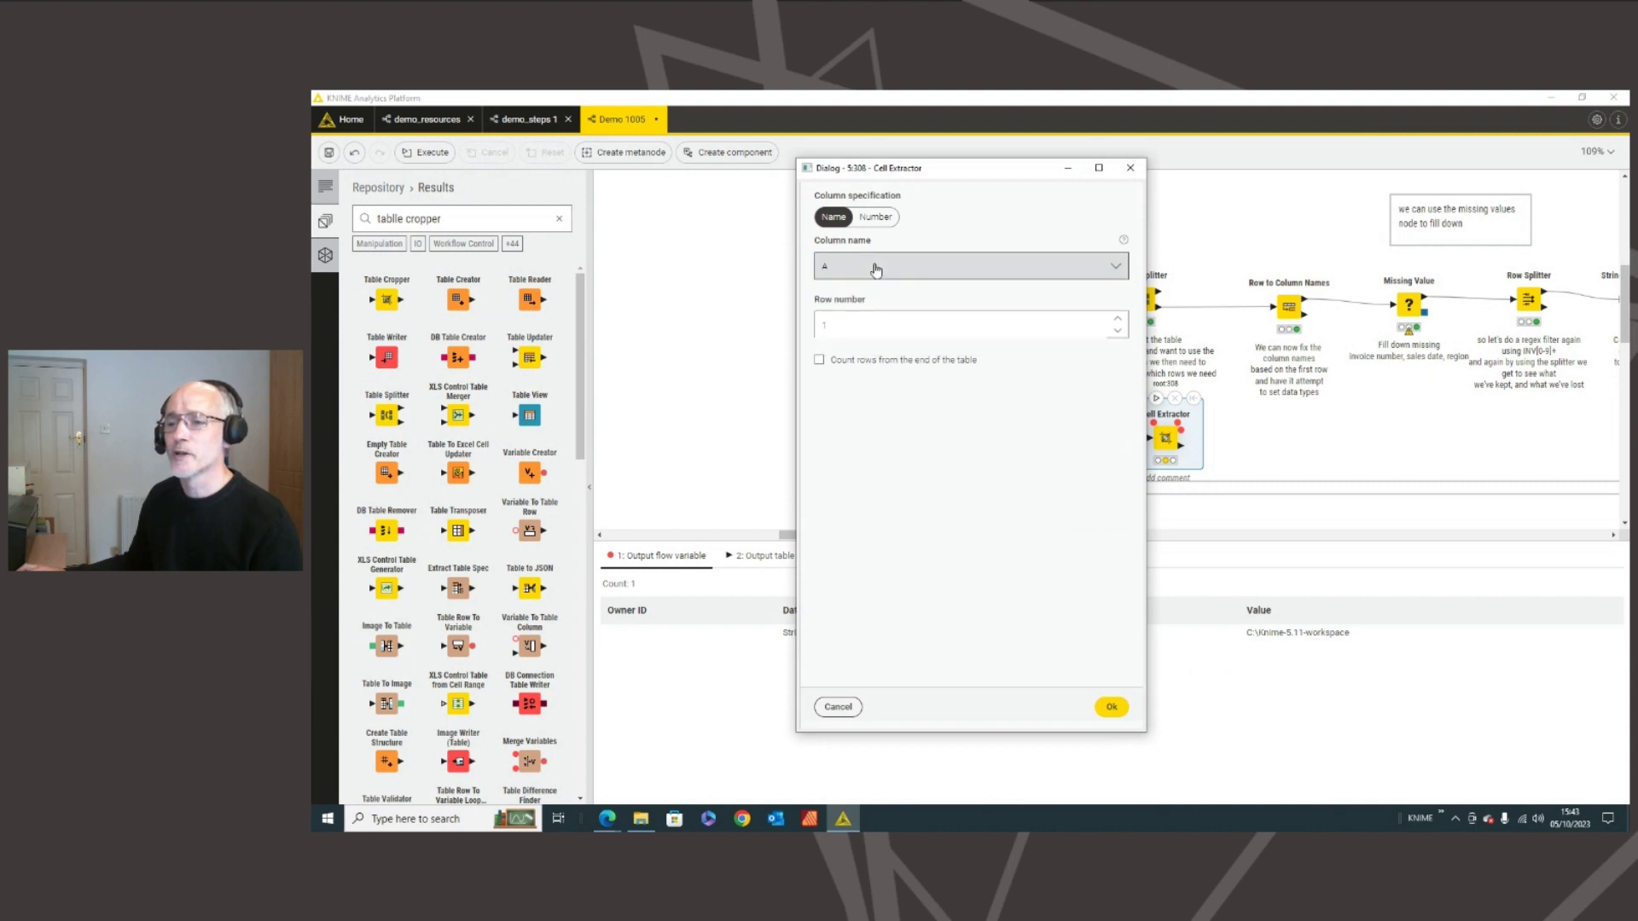
pyautogui.click(819, 362)
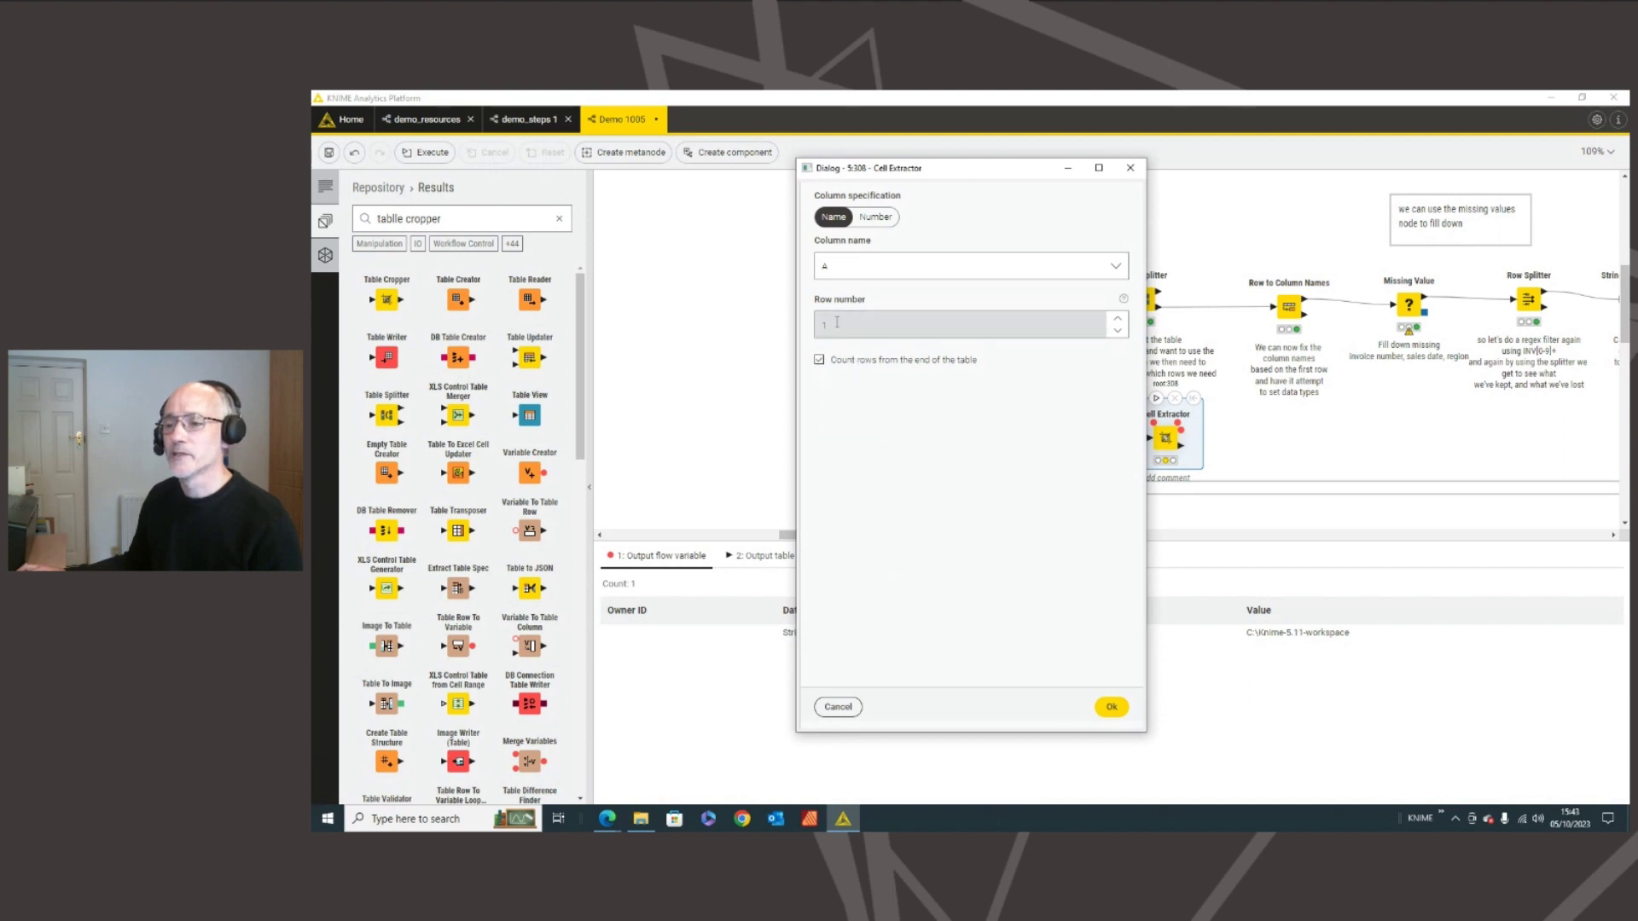
pyautogui.click(1112, 707)
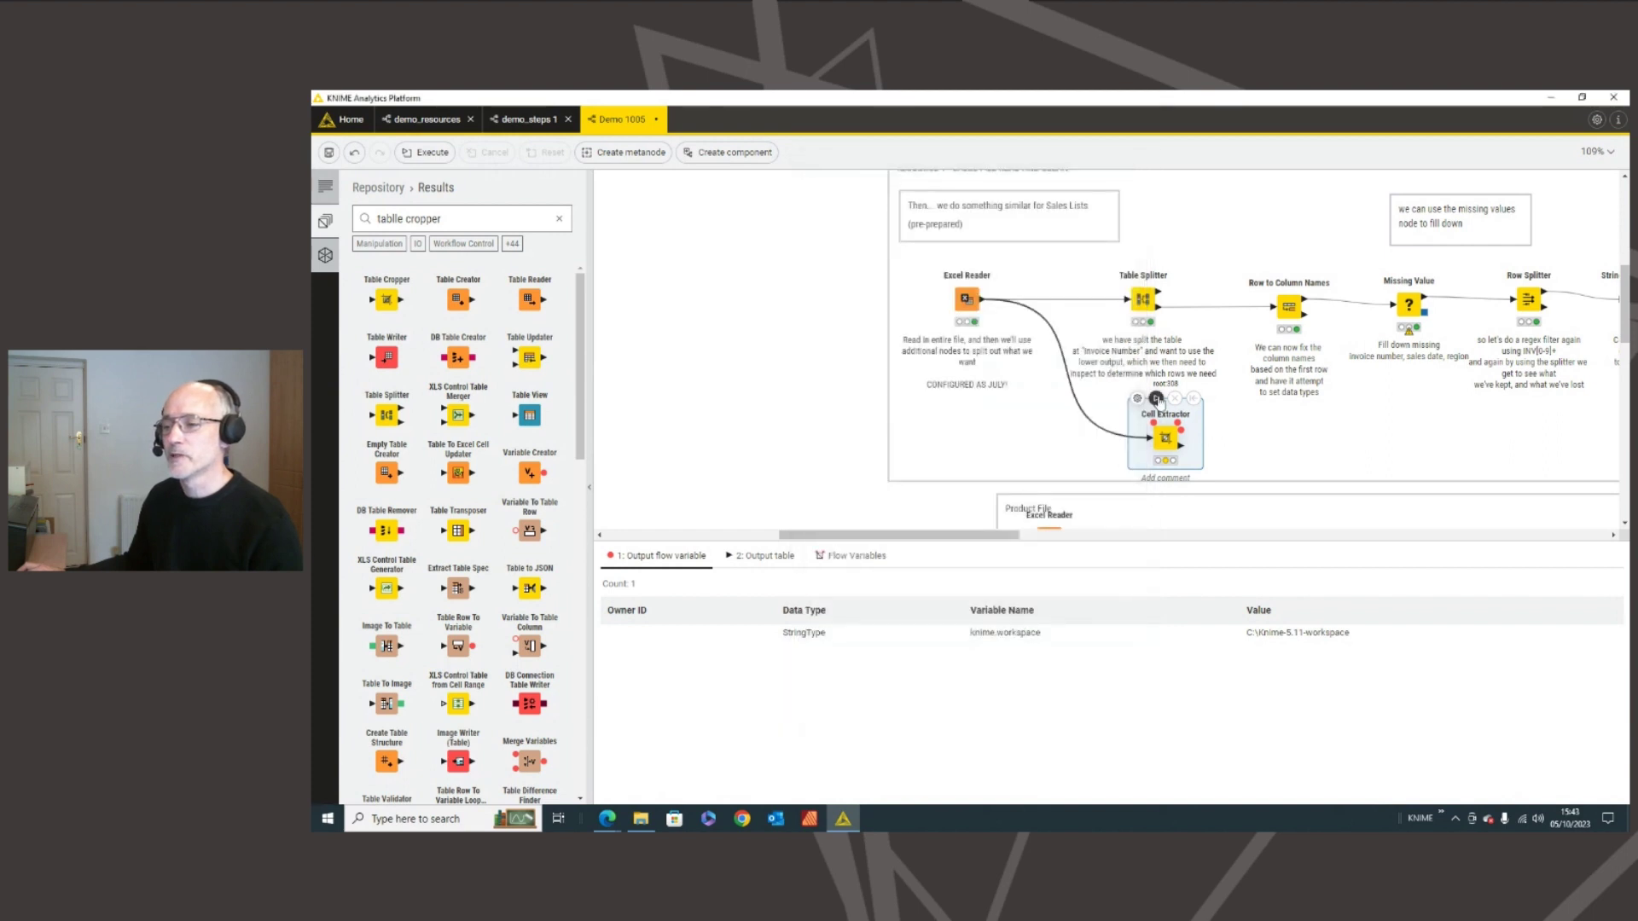
# - Execute the Cell Extractor and examine the extracted value in its output table and output flow variable
pyautogui.click(755, 558)
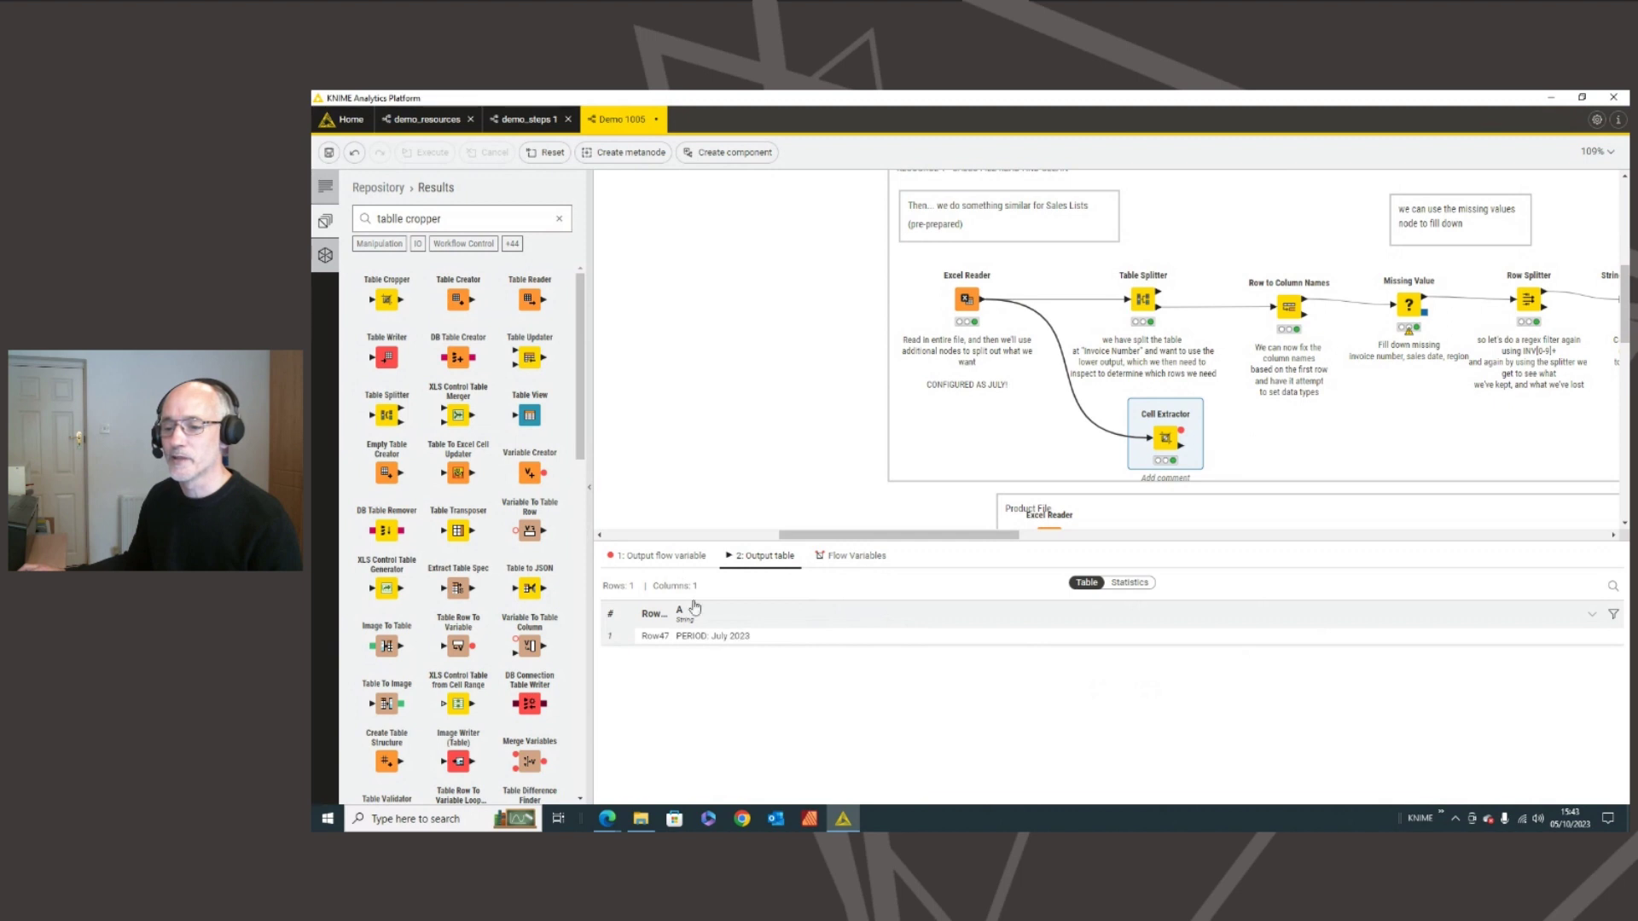
pyautogui.click(662, 557)
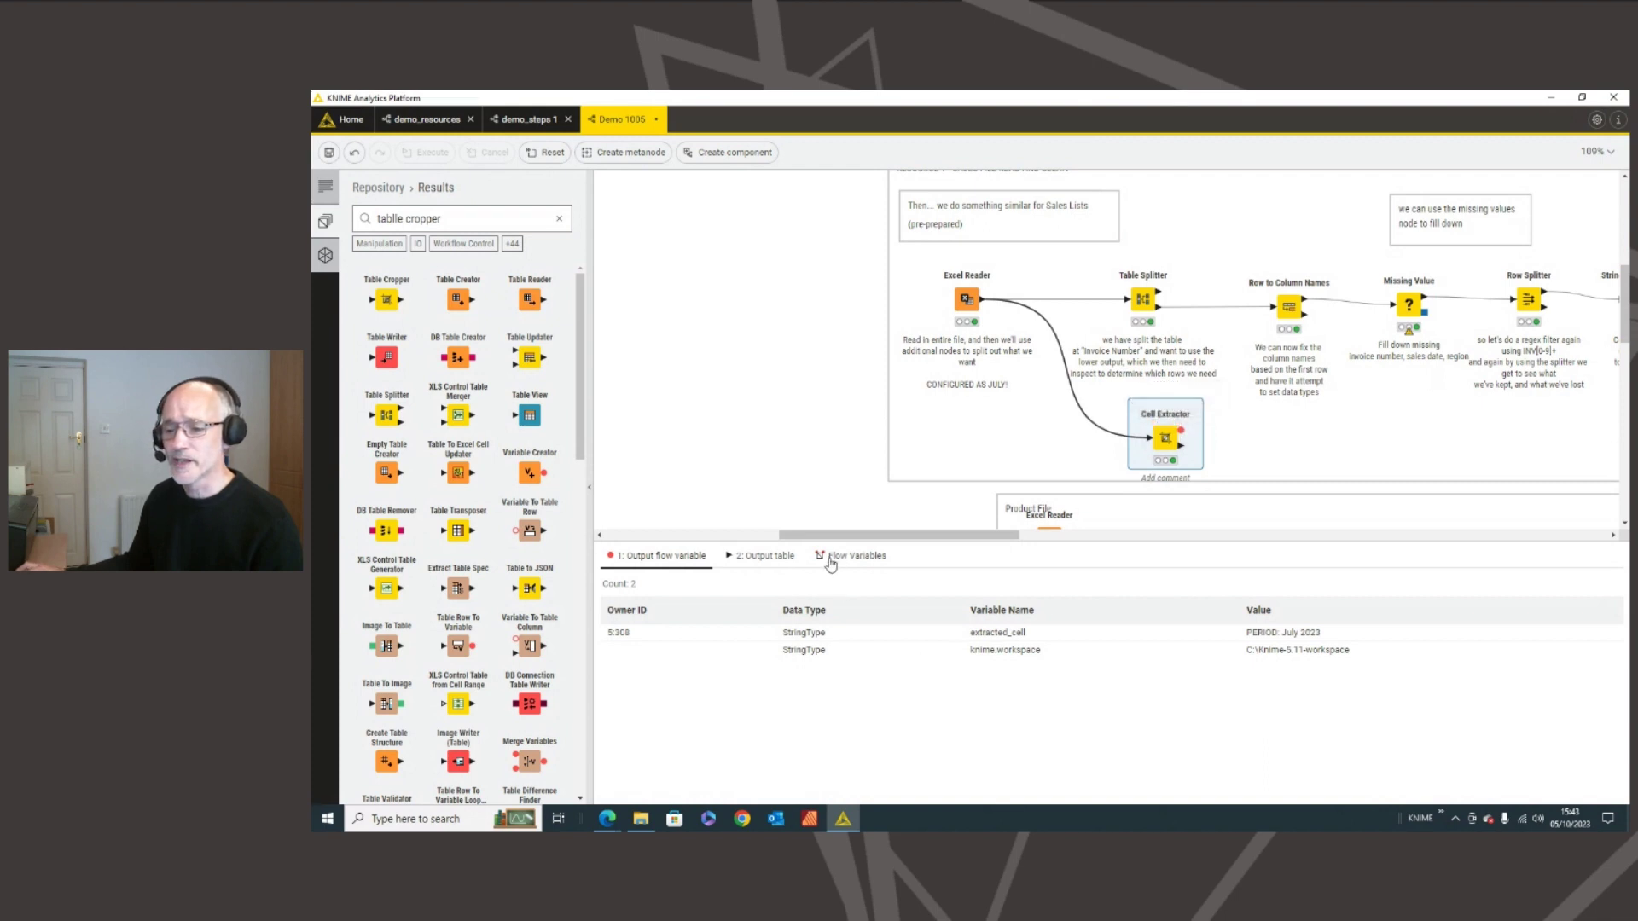
pyautogui.doubleClick(989, 633)
pyautogui.moveTo(1250, 633); pyautogui.dragTo(1340, 637)
# - Add a Cell Updater node connected to the output of the Concatenate node
pyautogui.moveTo(1001, 535); pyautogui.dragTo(1302, 541)
pyautogui.scroll(-3, 1284, 514)
pyautogui.scroll(-2, 1283, 514)
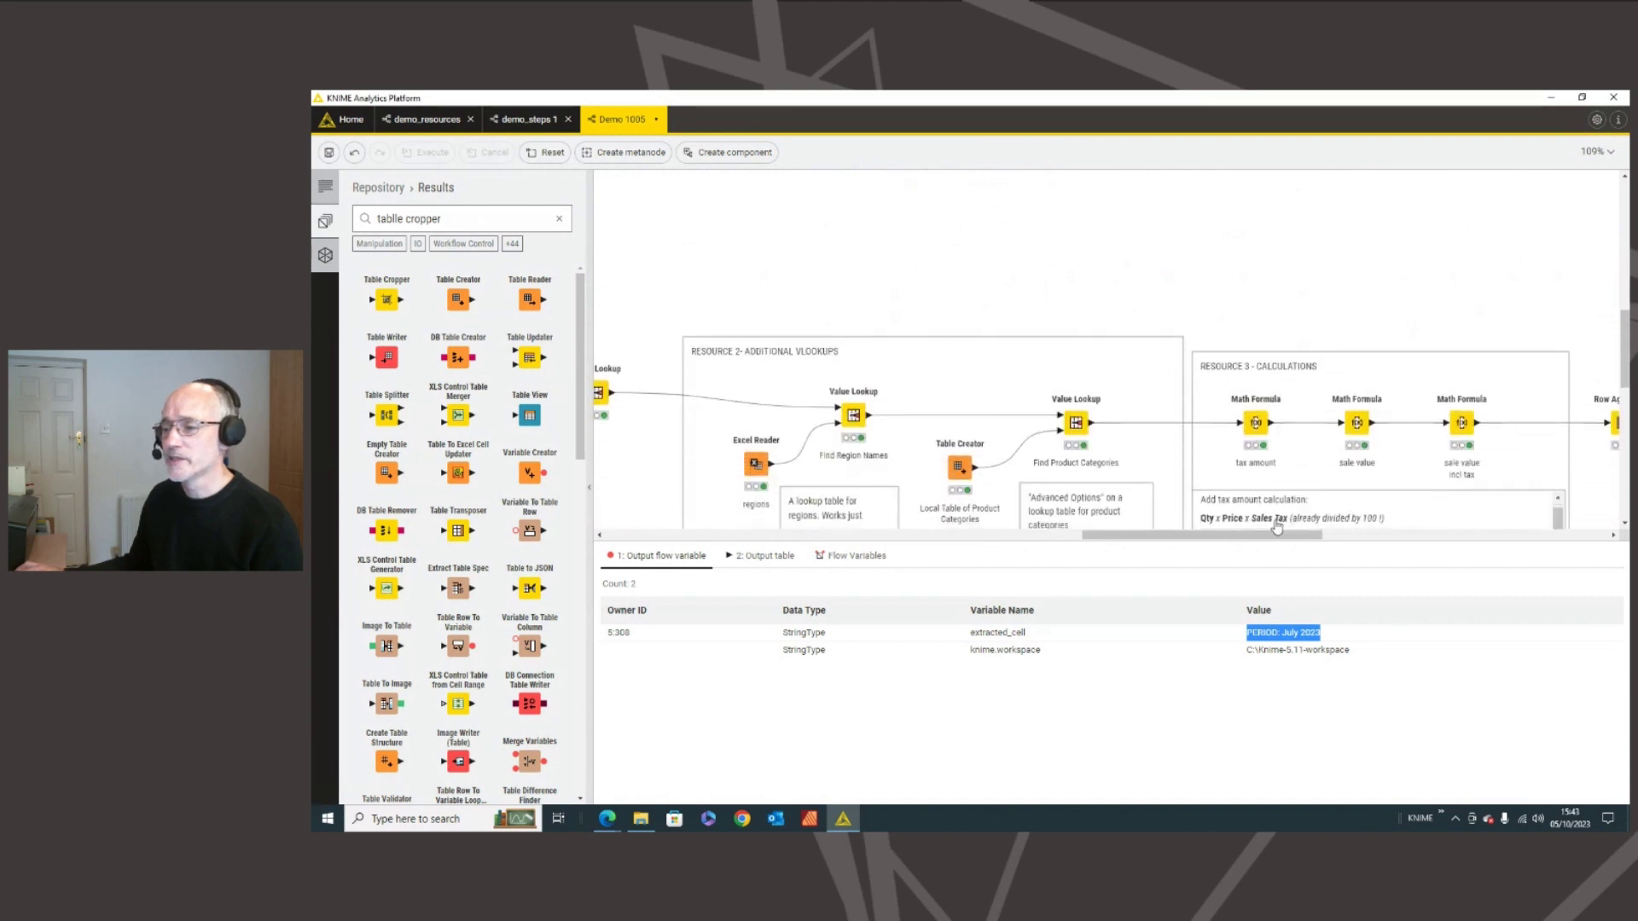
pyautogui.hscroll(5, 1380, 503)
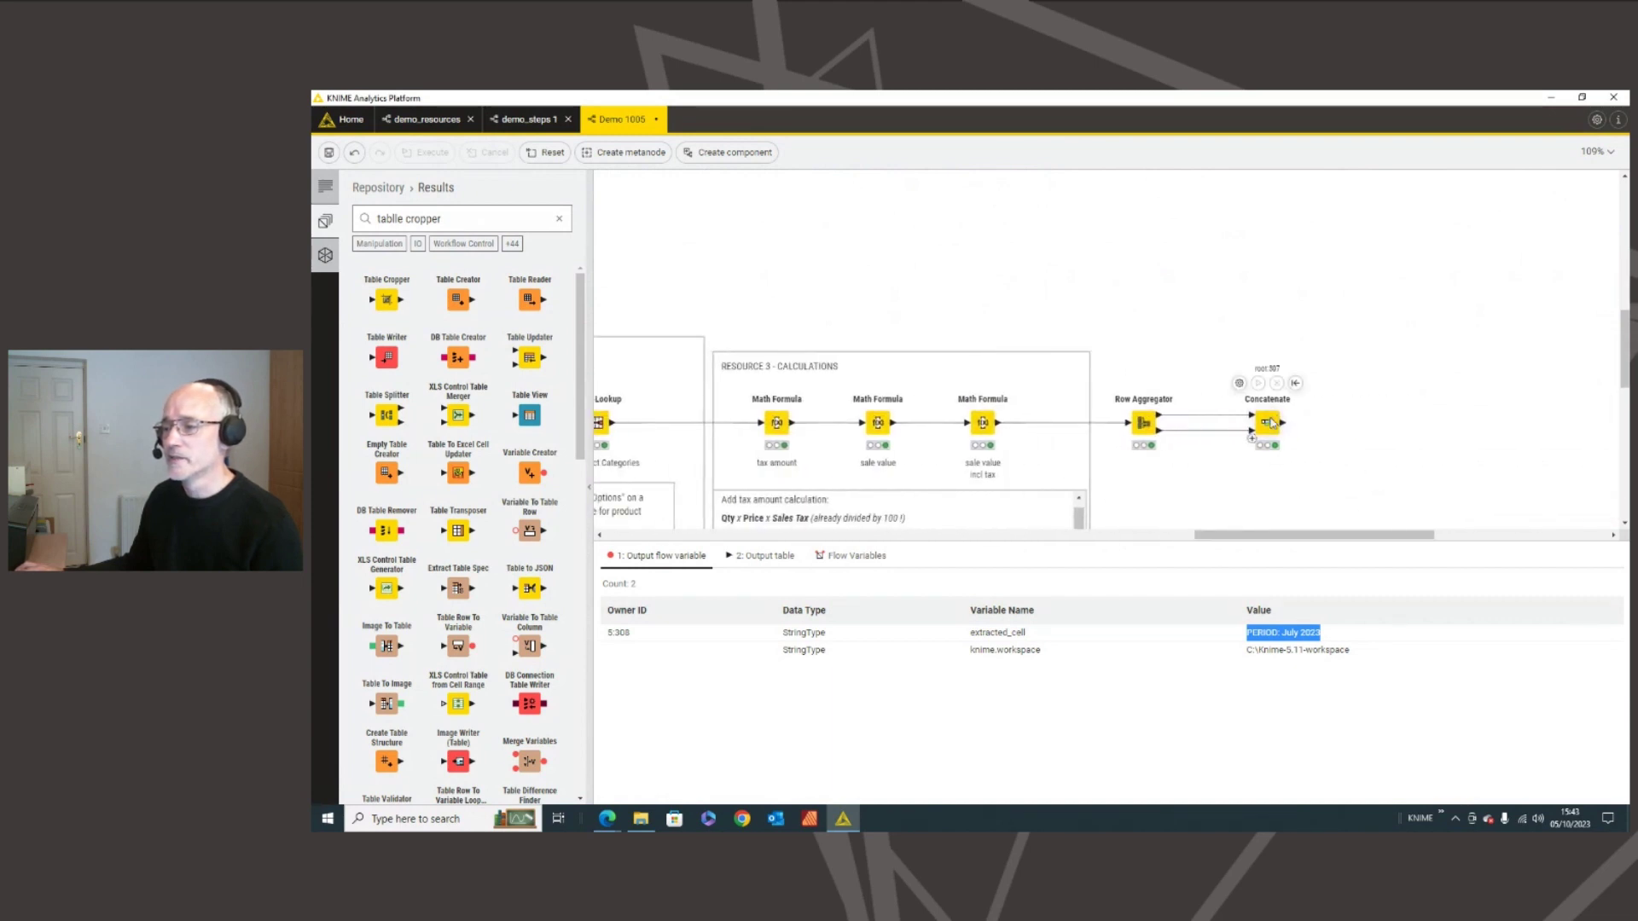
pyautogui.click(1270, 425)
pyautogui.moveTo(1284, 433)
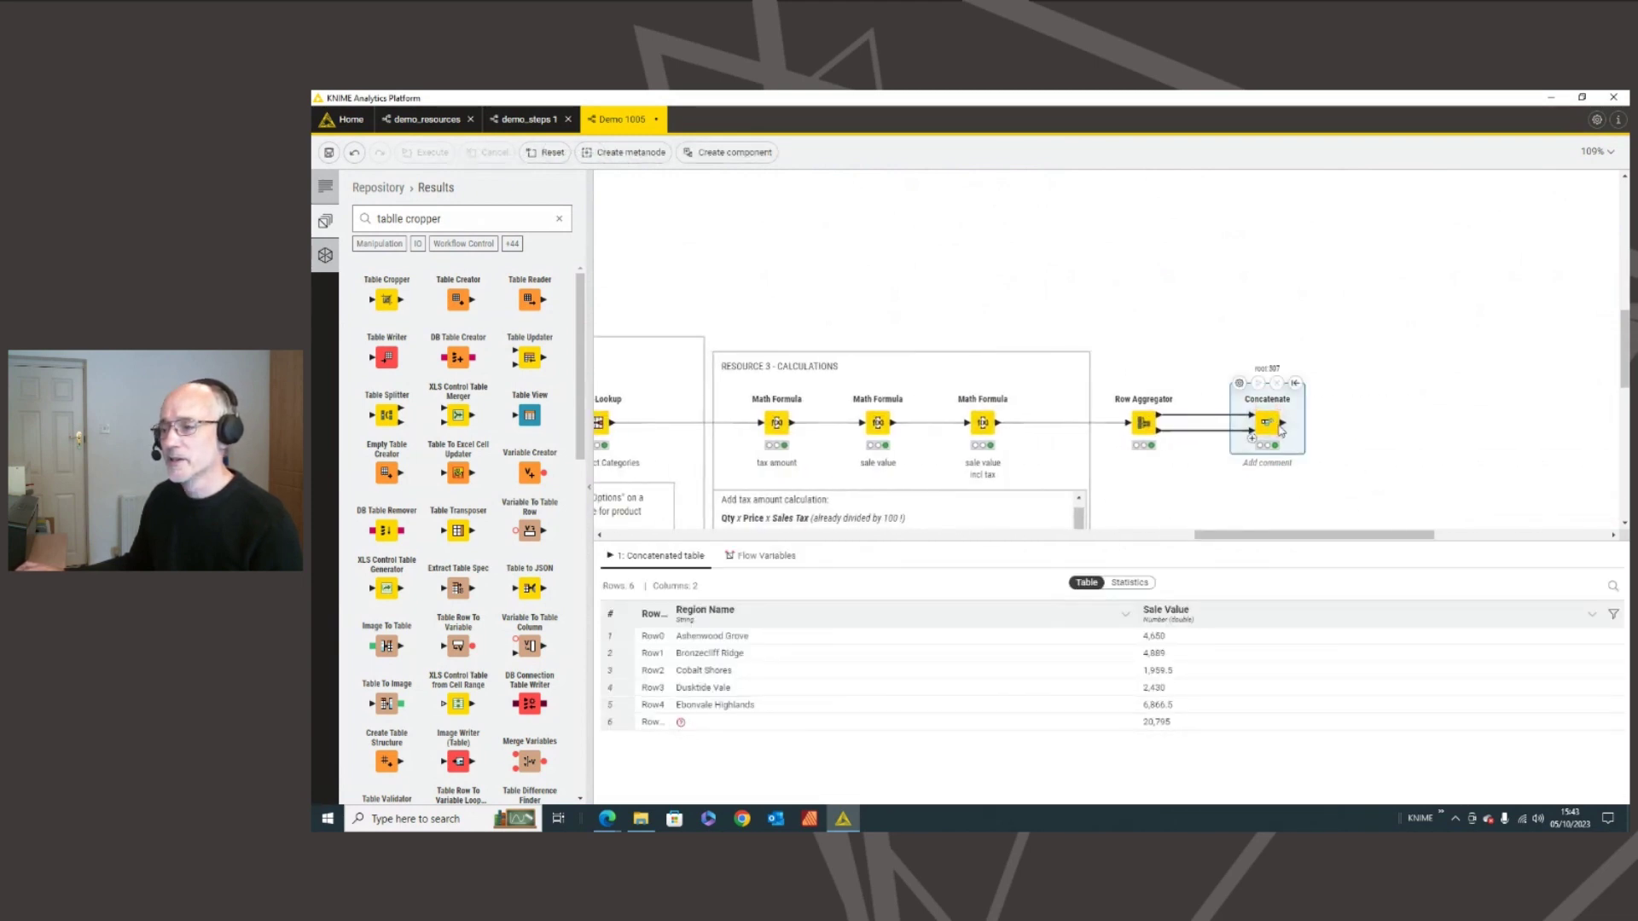
pyautogui.moveTo(1284, 426); pyautogui.dragTo(1343, 397)
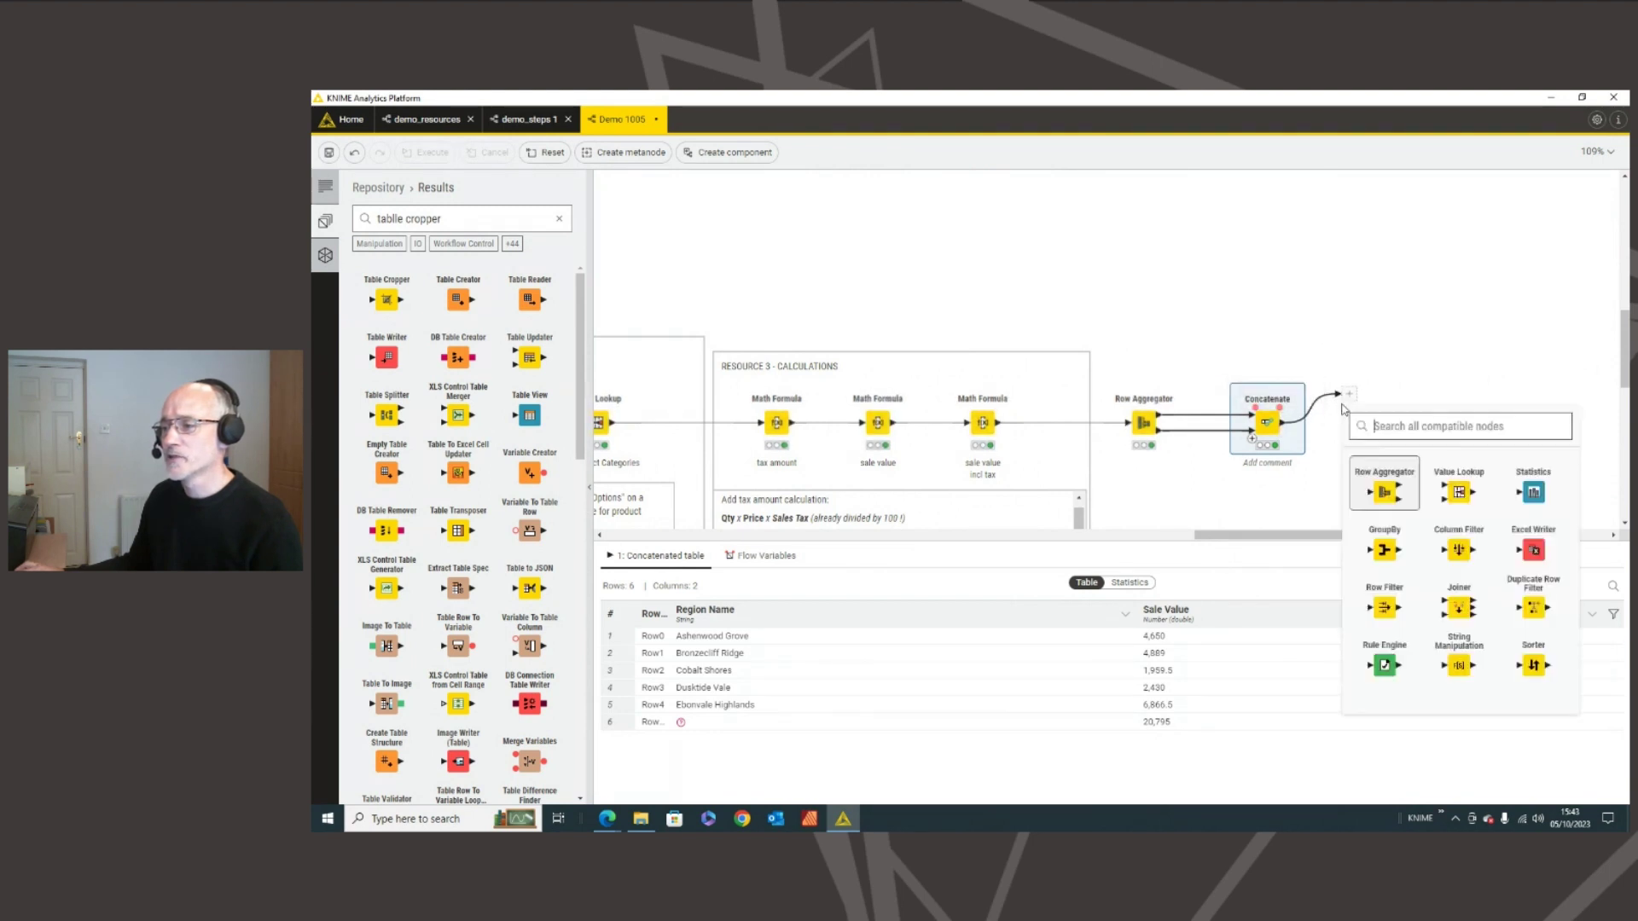
pyautogui.write('cell update')
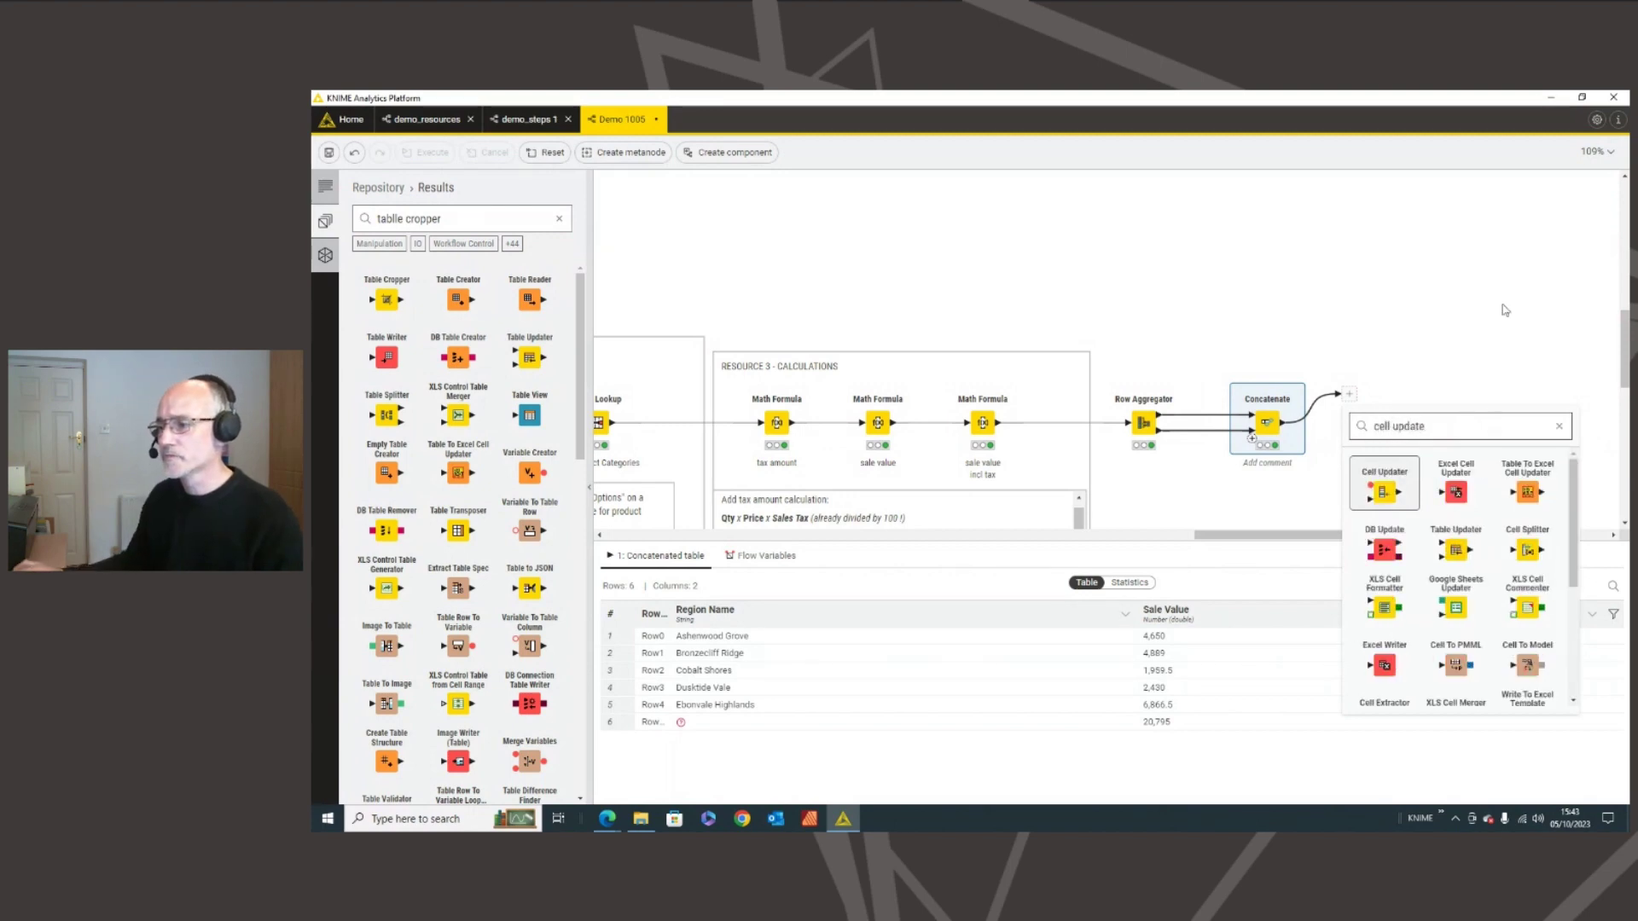
pyautogui.click(1378, 465)
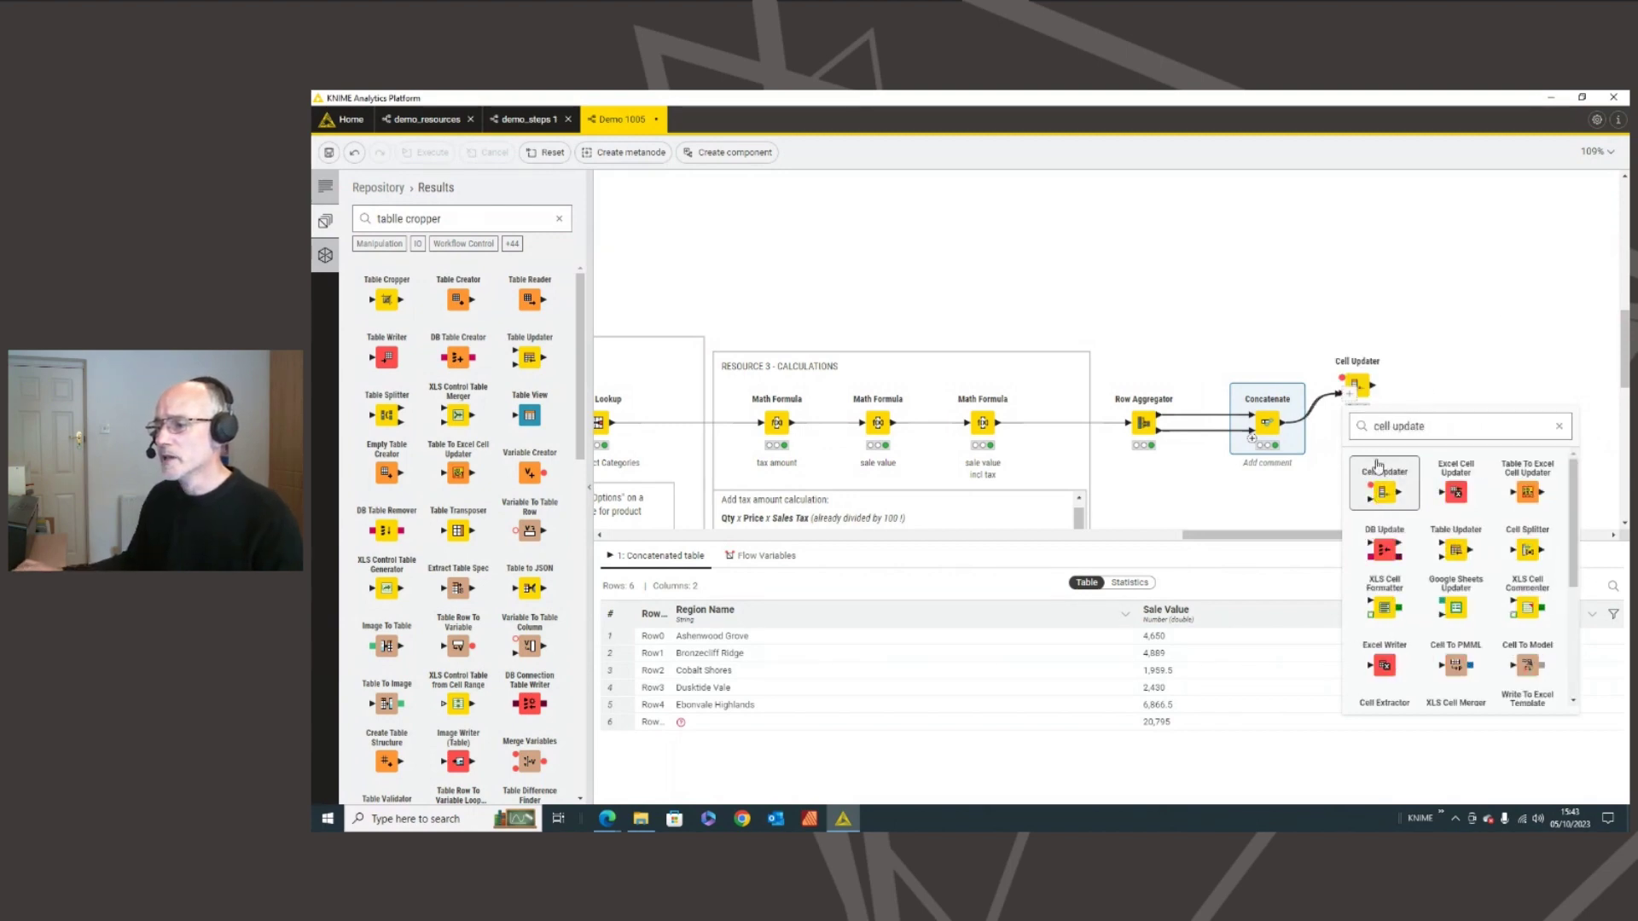
# - Configure the Cell Updater to target the Region Name column, row 1, counting rows from the end of the table
pyautogui.doubleClick(1355, 386)
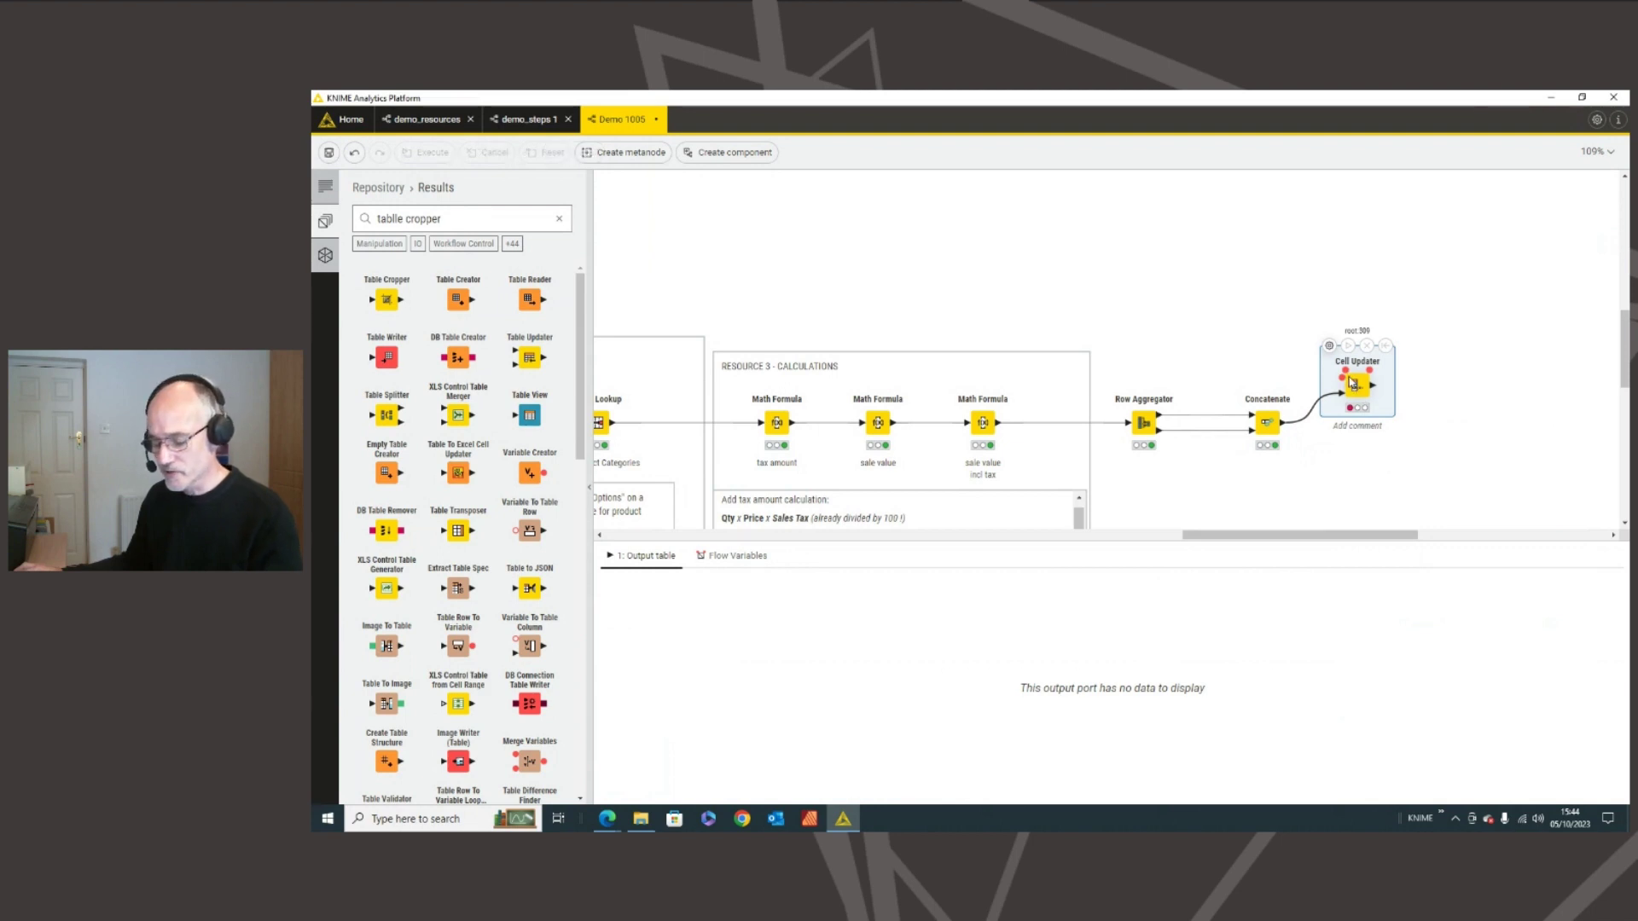
pyautogui.click(1329, 346)
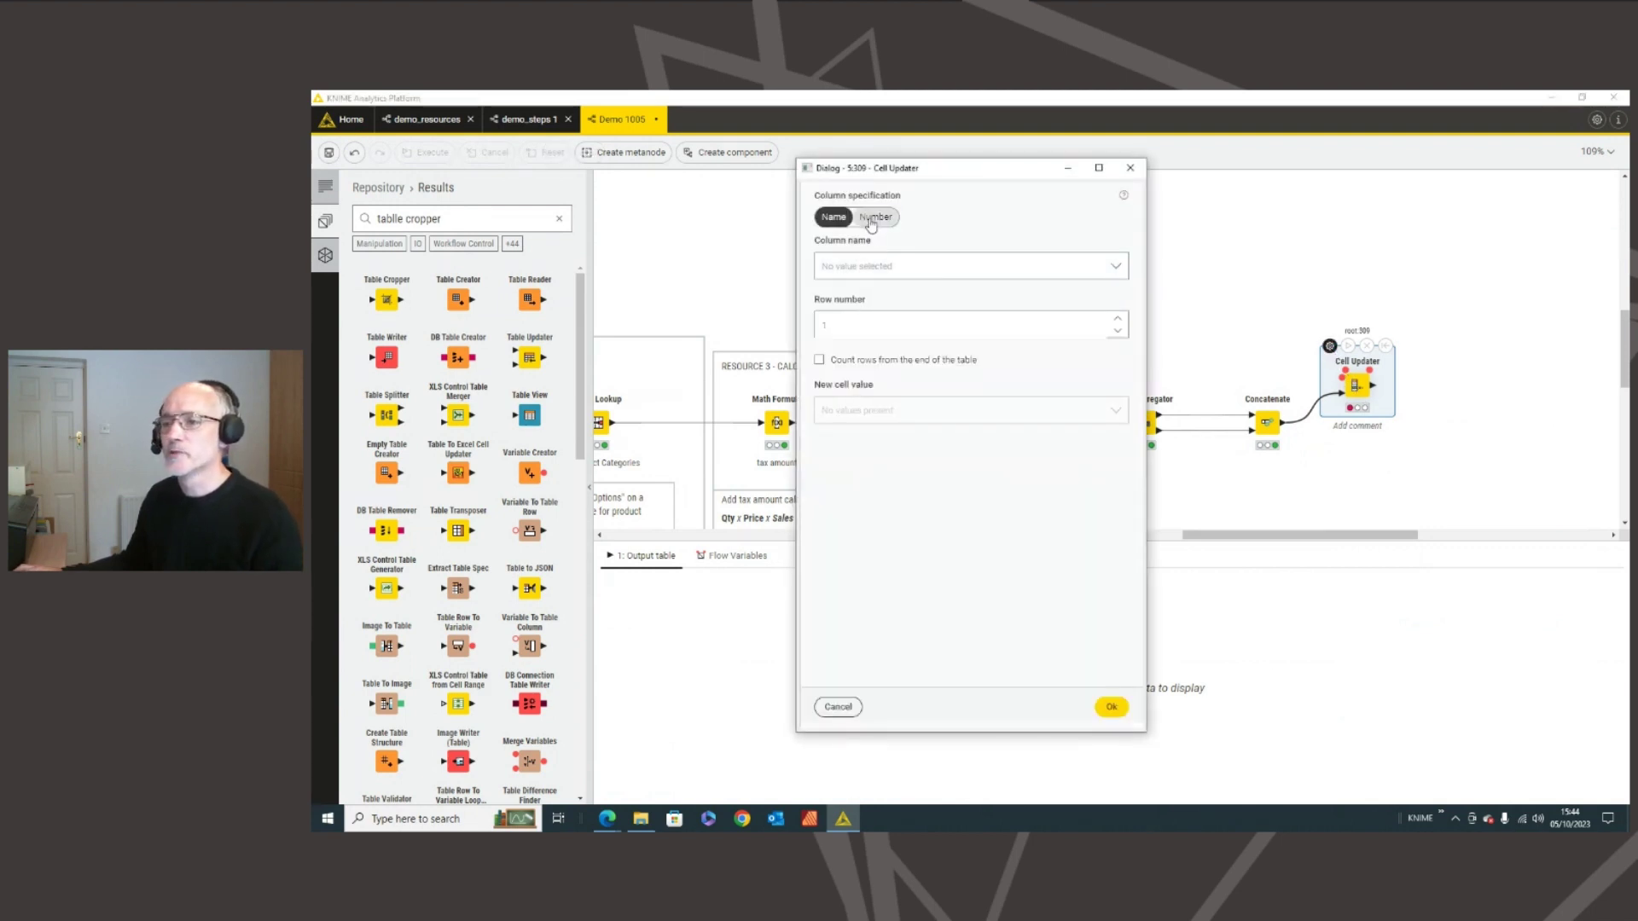
pyautogui.click(866, 271)
pyautogui.click(860, 290)
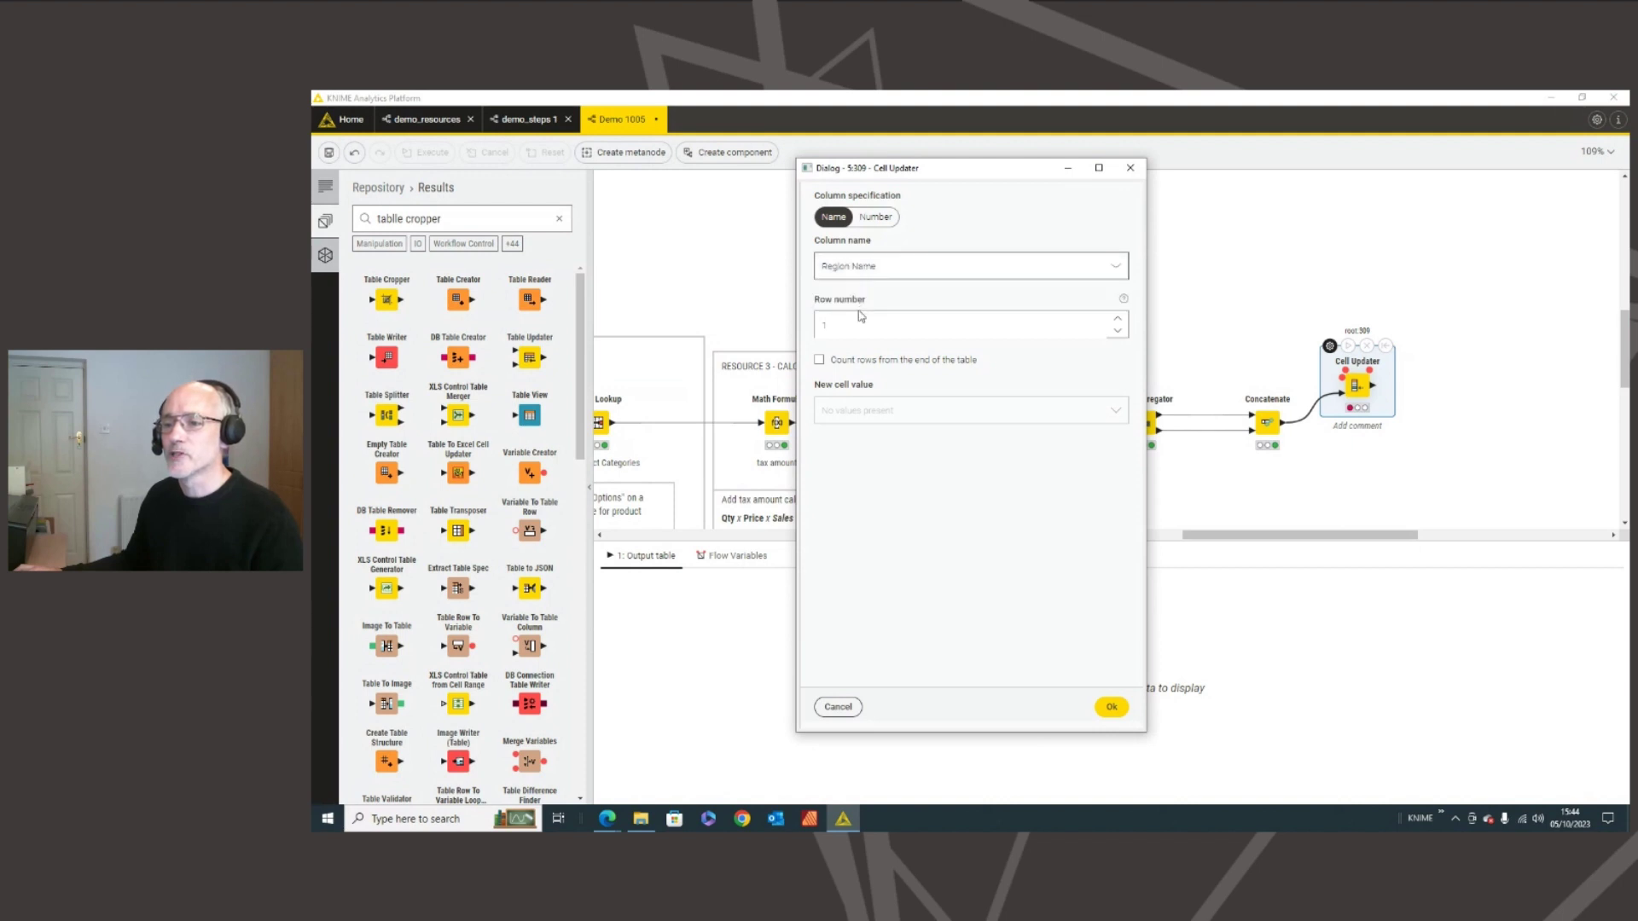
pyautogui.click(820, 362)
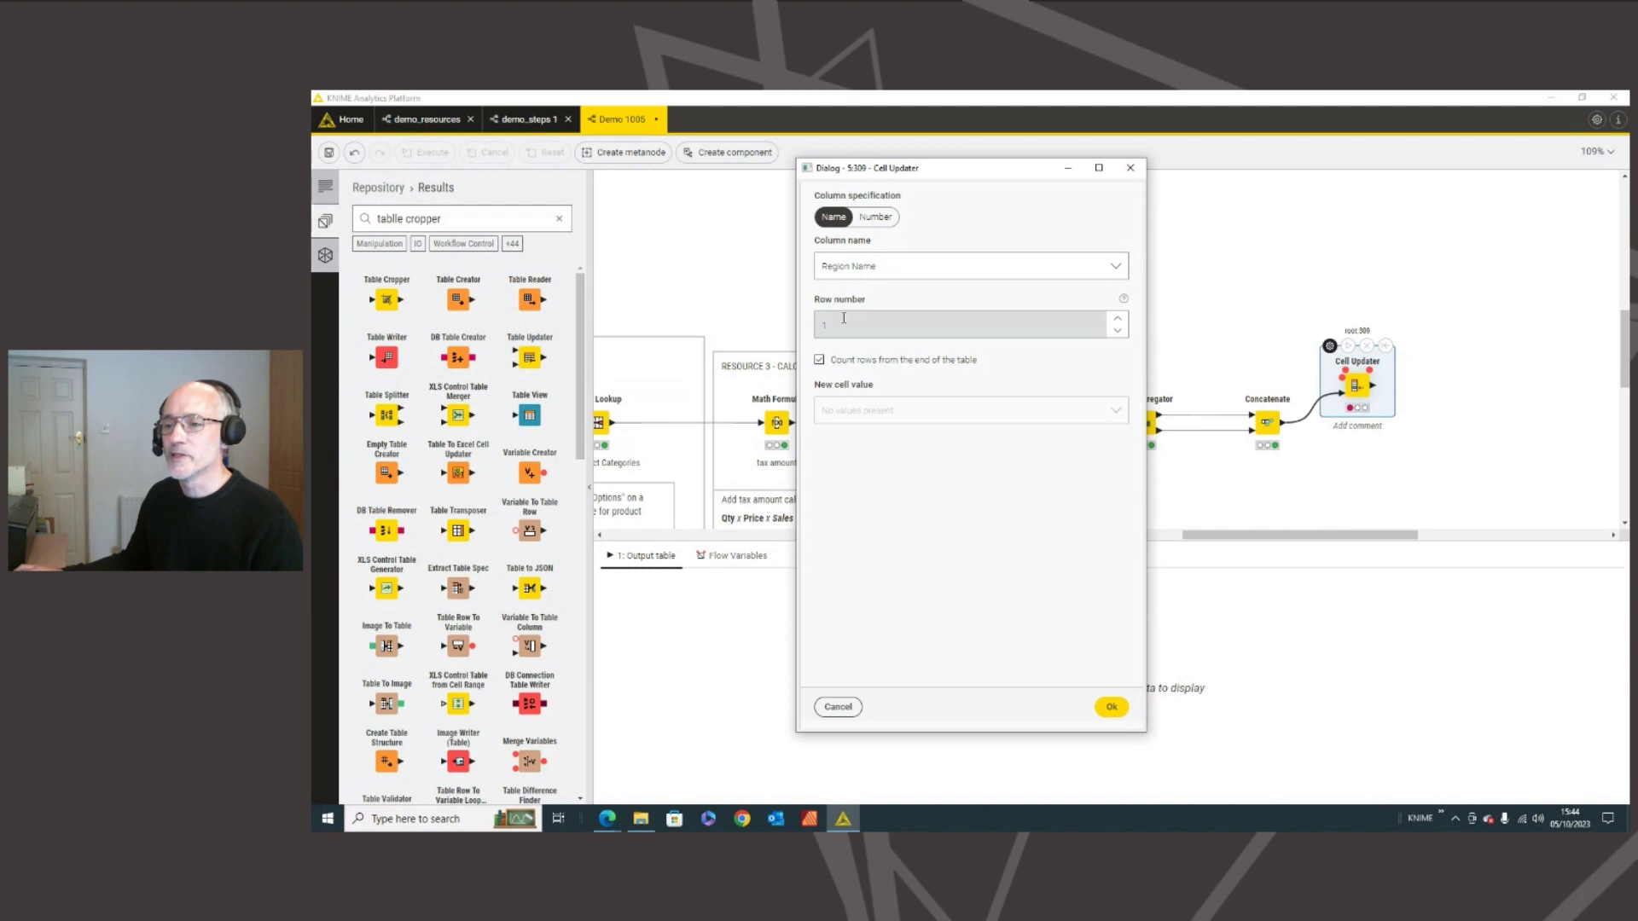
pyautogui.click(1124, 384)
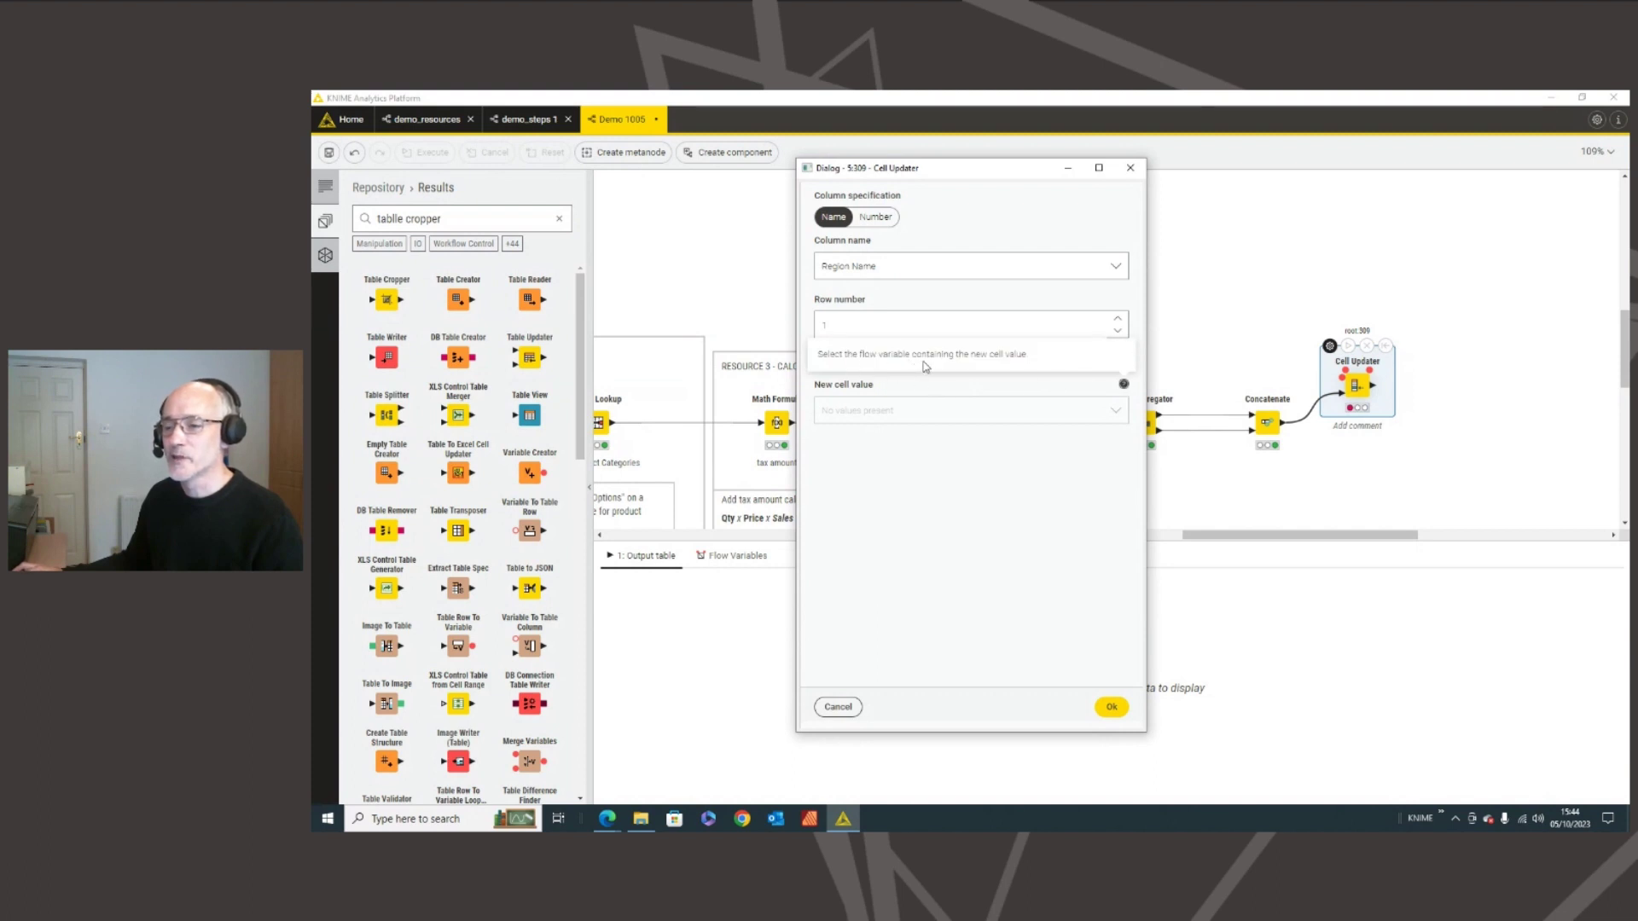
pyautogui.click(1110, 706)
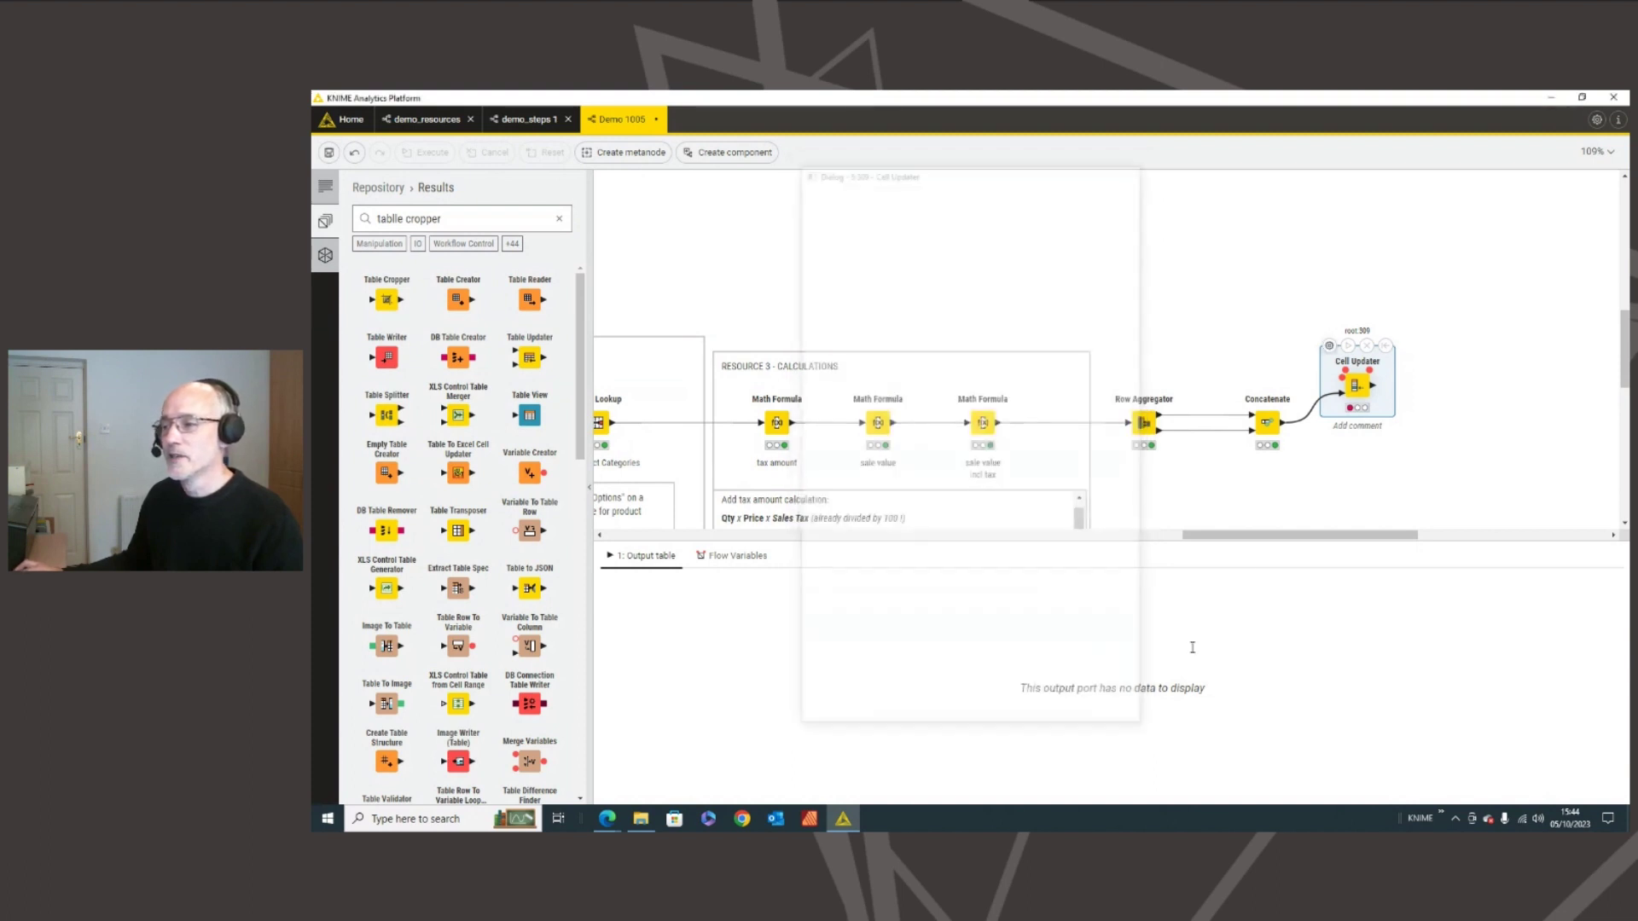
# - Connect the Cell Extractor's flow variable output to the Cell Updater's variable input and move the Cell Updater above the calculation nodes
pyautogui.moveTo(1342, 383); pyautogui.dragTo(813, 228)
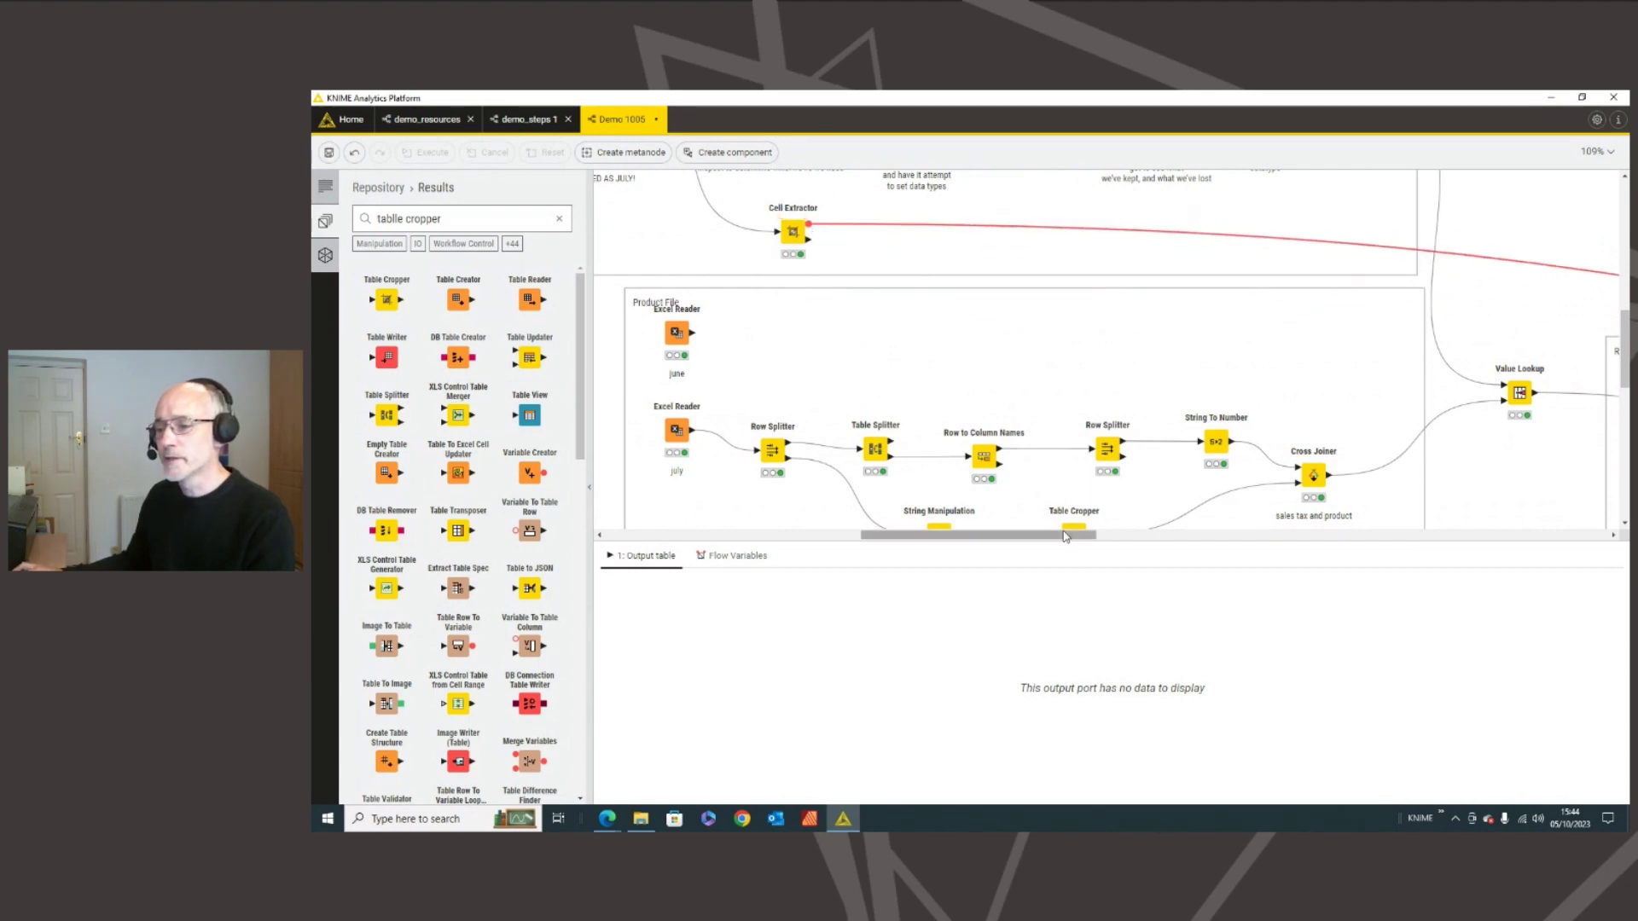
pyautogui.moveTo(1069, 535); pyautogui.dragTo(1220, 530)
pyautogui.click(1221, 530)
pyautogui.click(1233, 335)
pyautogui.click(1223, 389)
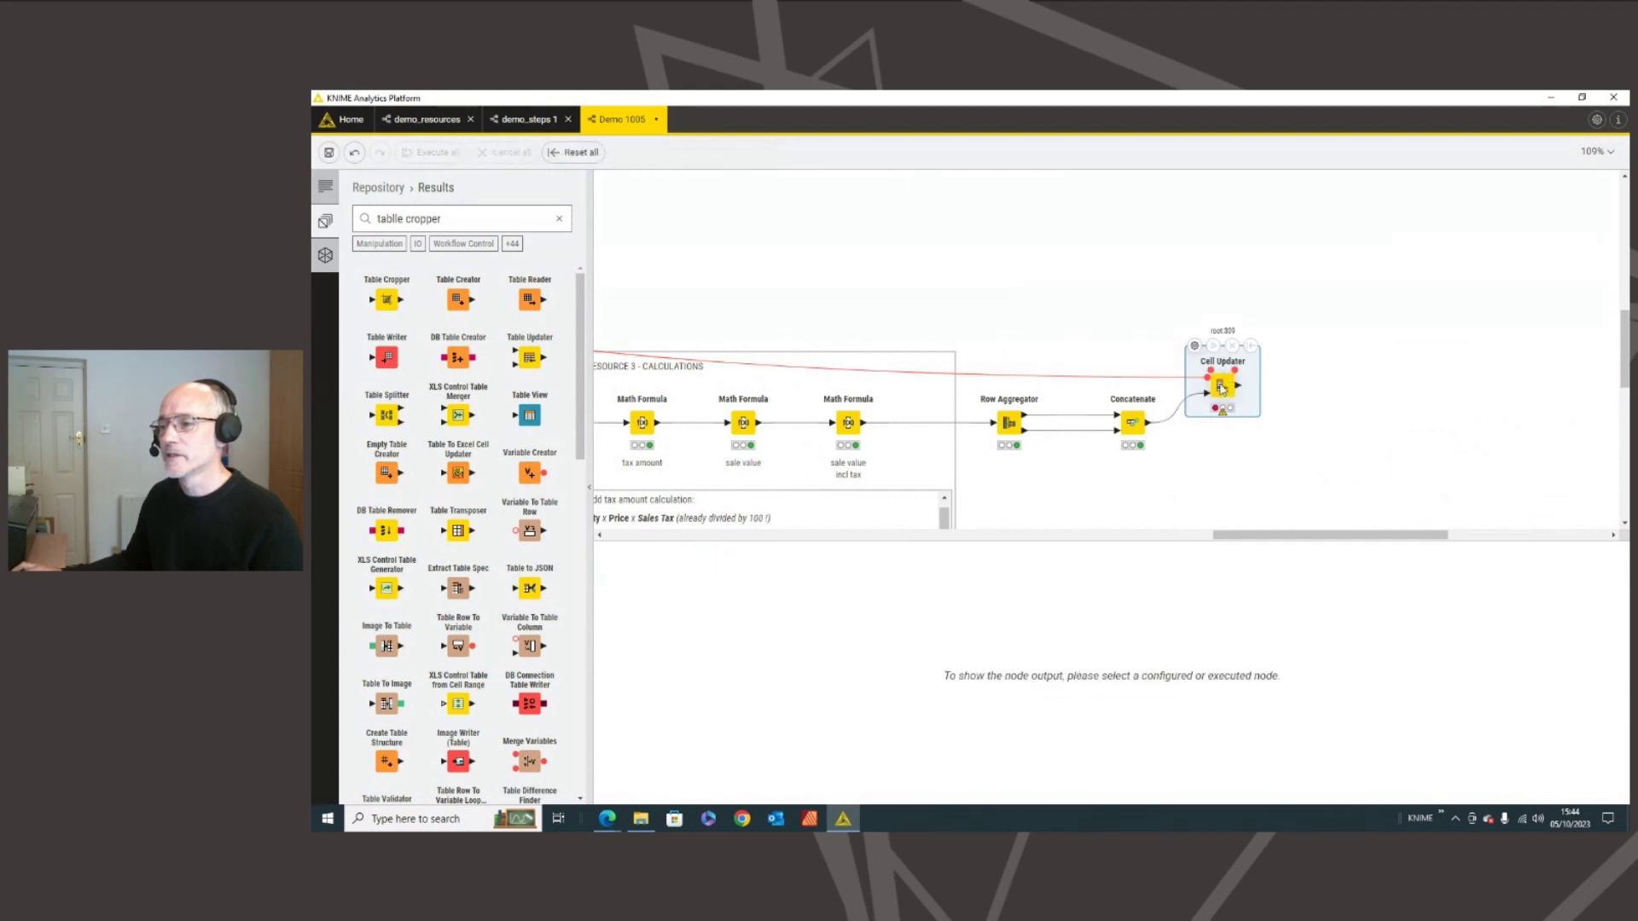
pyautogui.moveTo(1225, 379); pyautogui.dragTo(1219, 243)
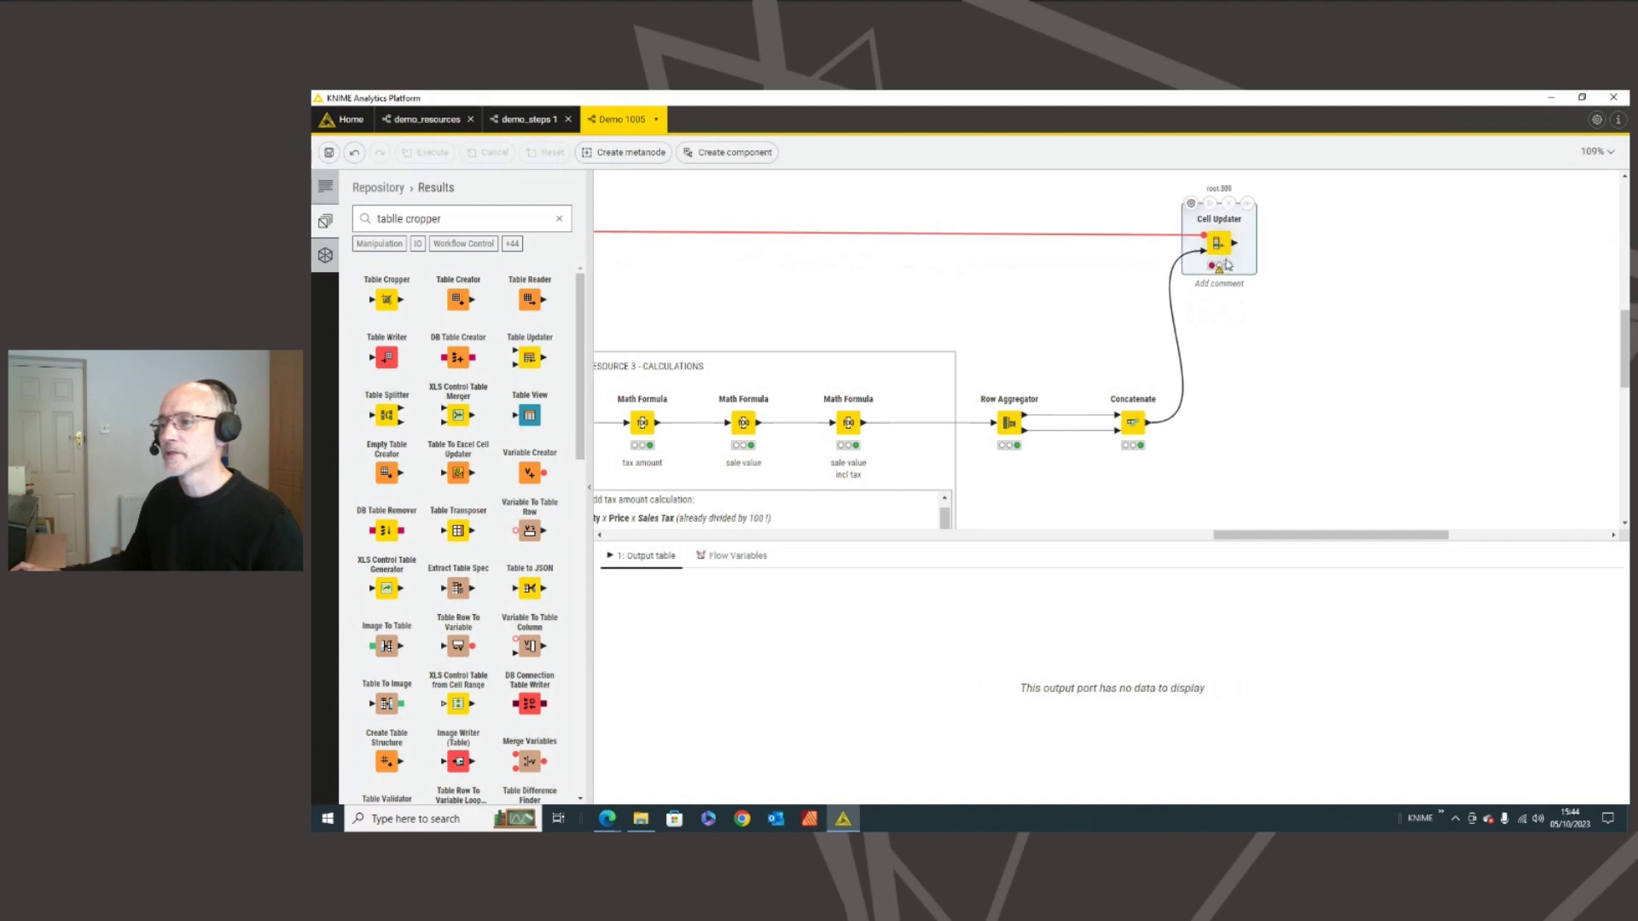
# - Set the Cell Updater's new cell value to the extracted_cell variable and execute the node
pyautogui.click(1191, 203)
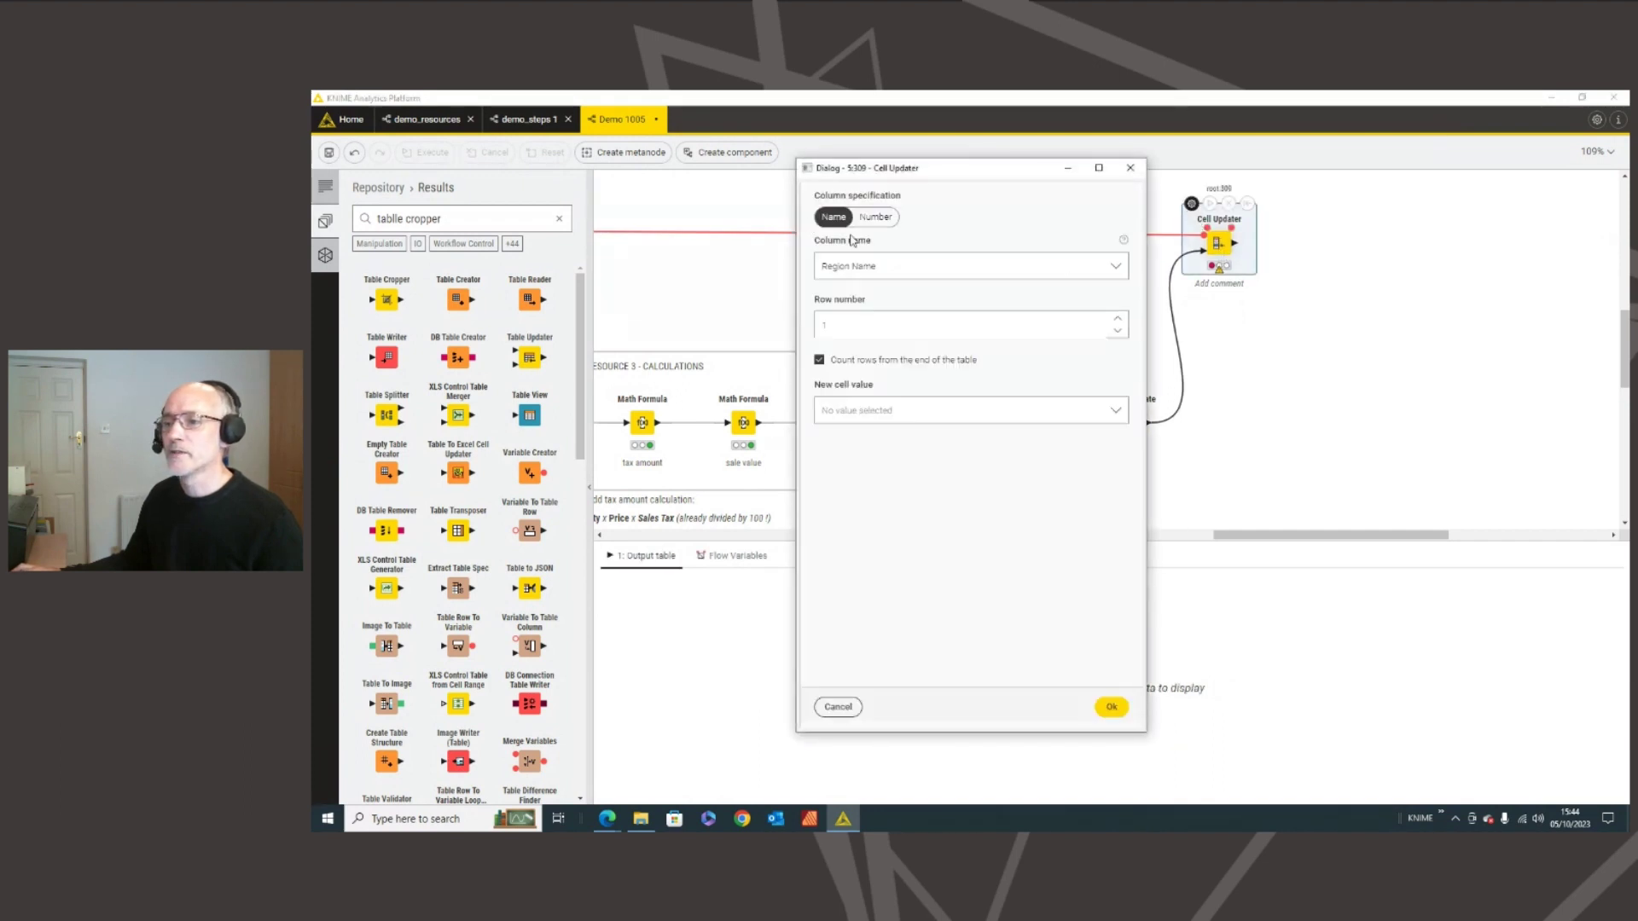
pyautogui.click(926, 410)
pyautogui.click(906, 439)
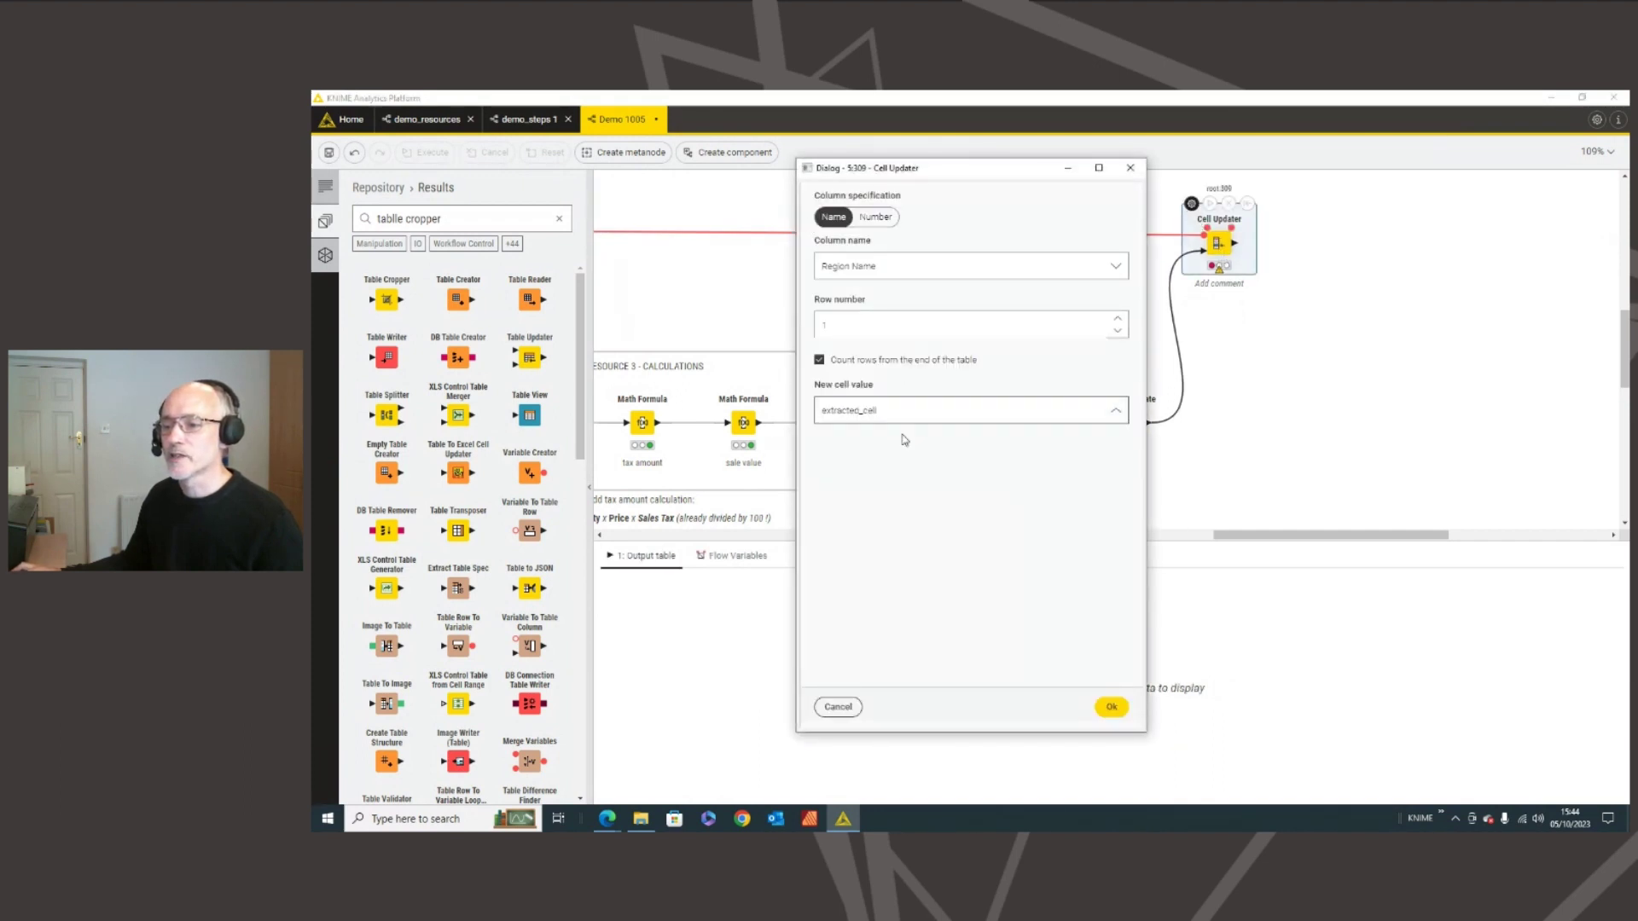
pyautogui.click(1106, 708)
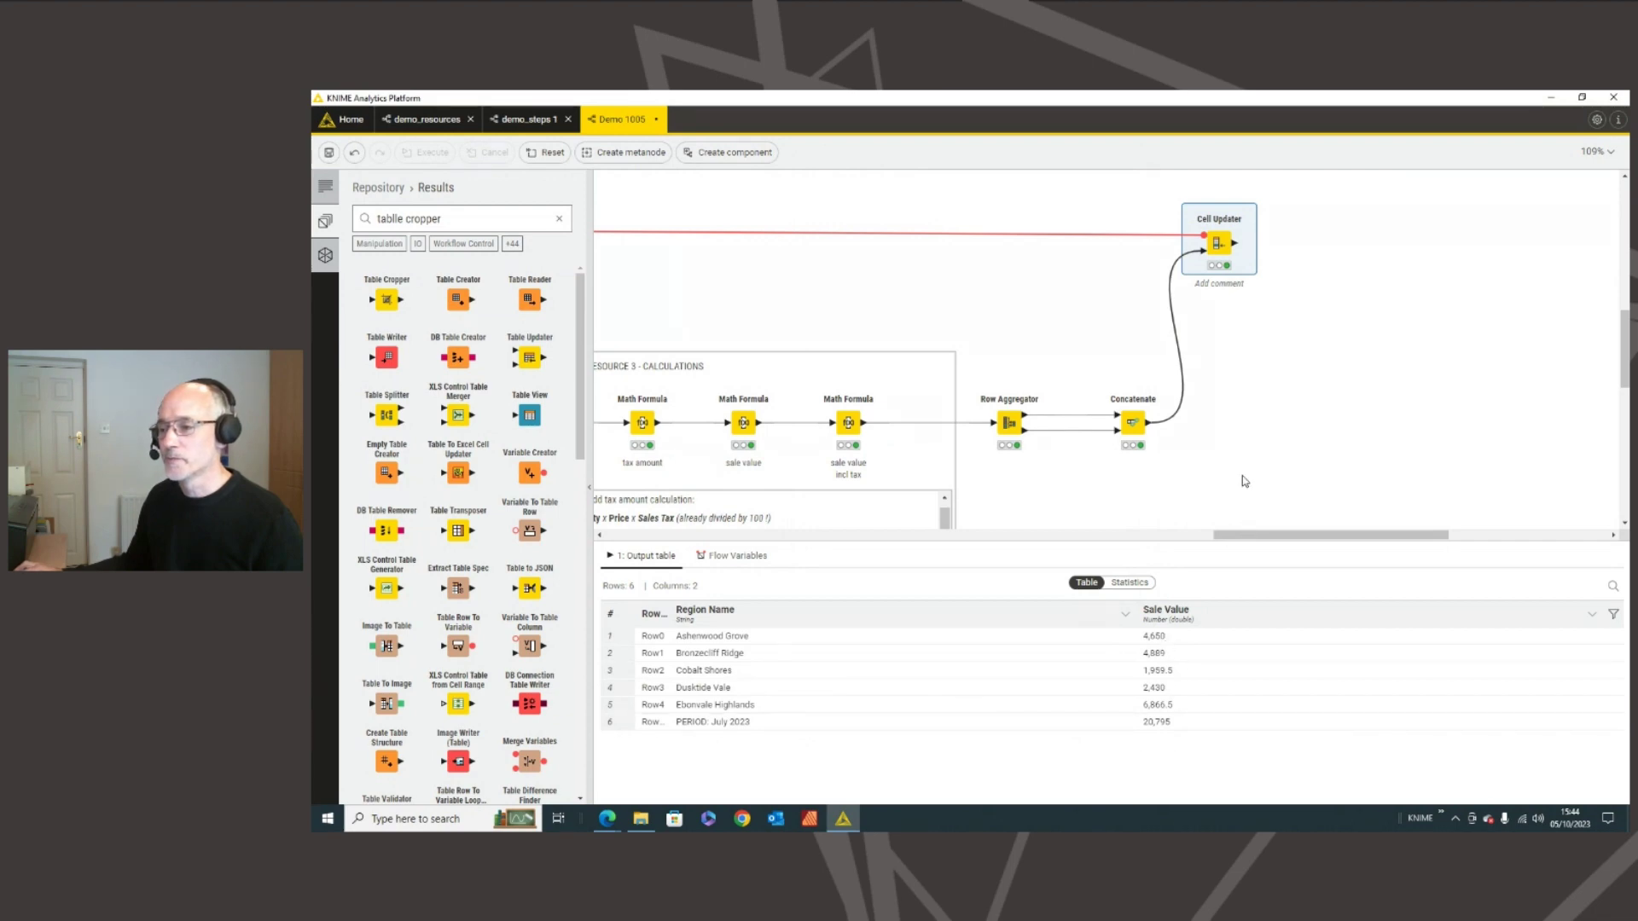
pyautogui.moveTo(1271, 537); pyautogui.dragTo(1254, 538)
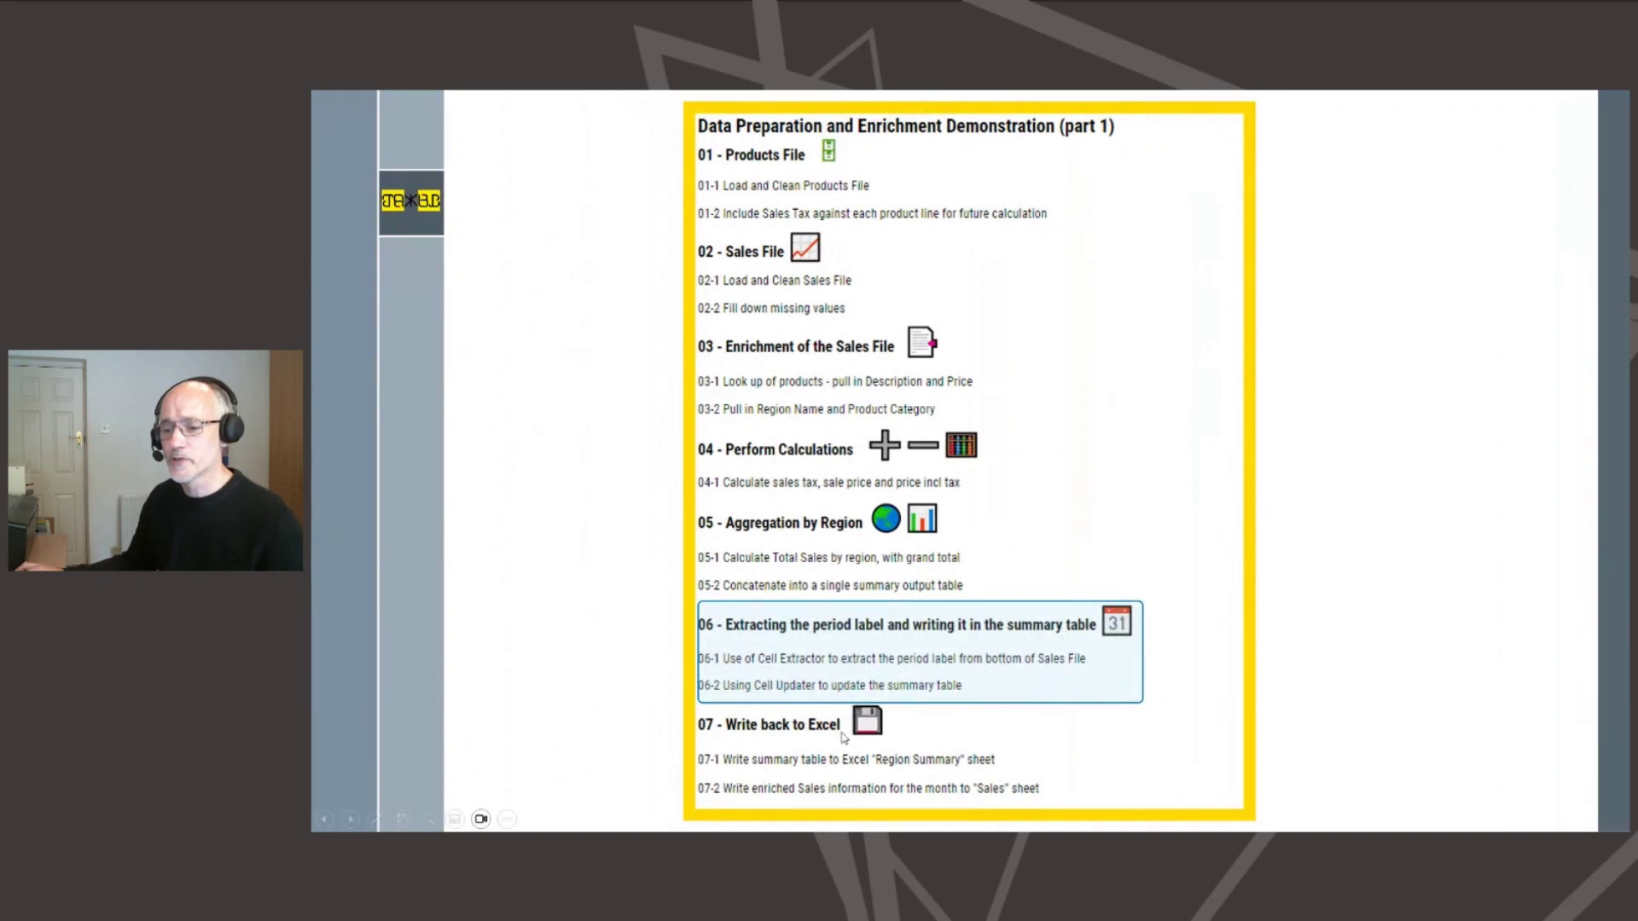
pyautogui.click(841, 743)
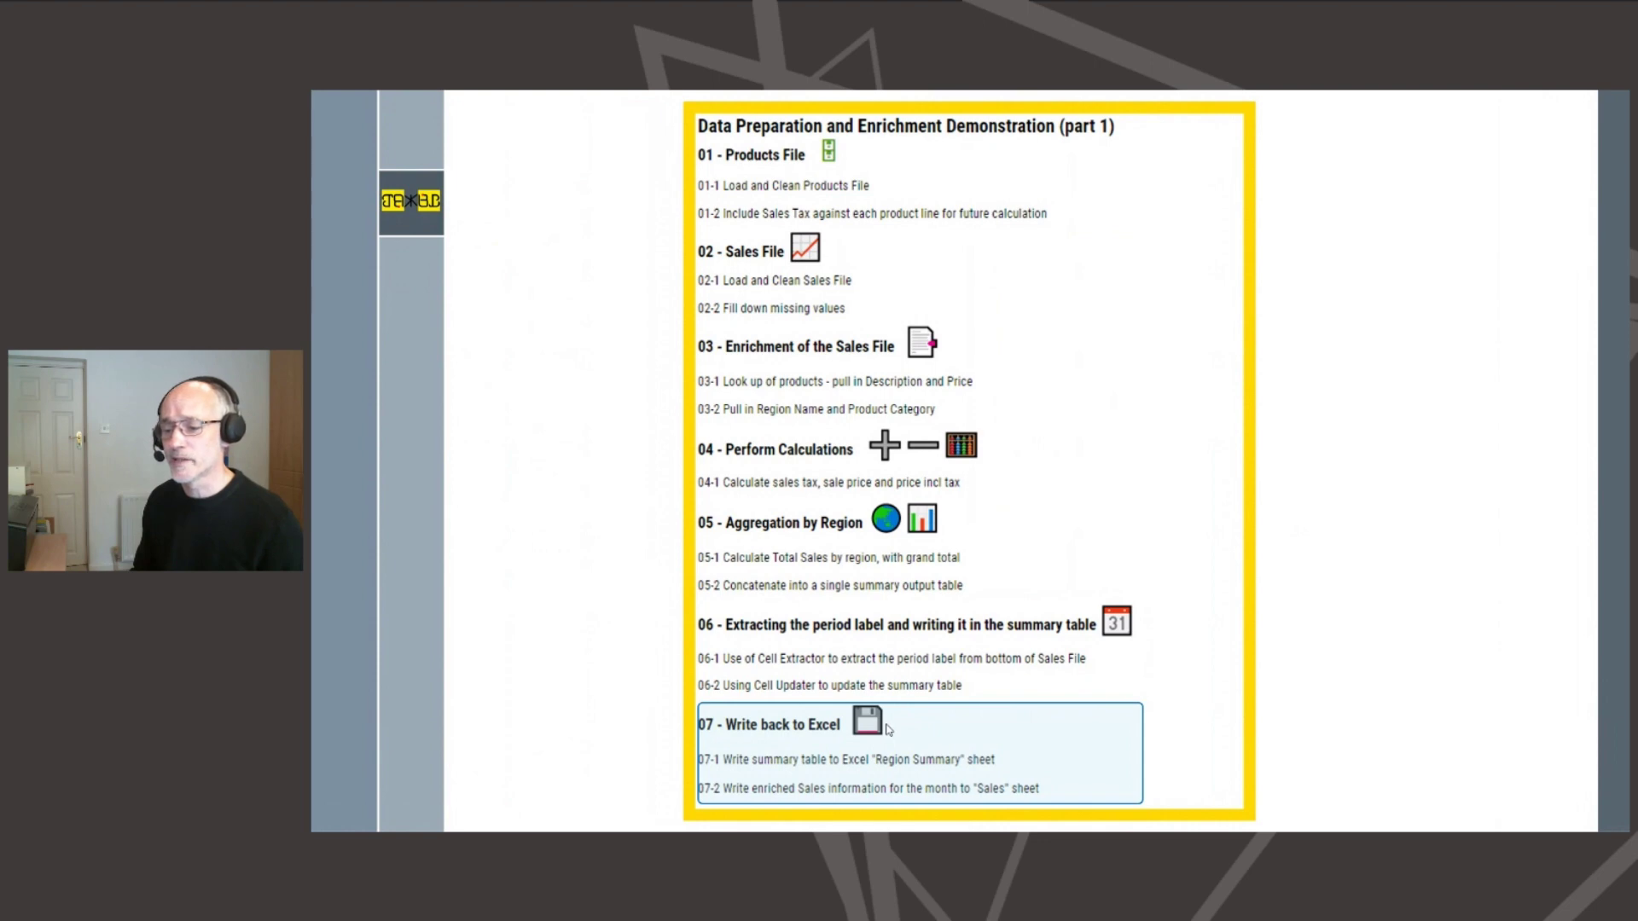
pyautogui.press('ctrl+super+Right')
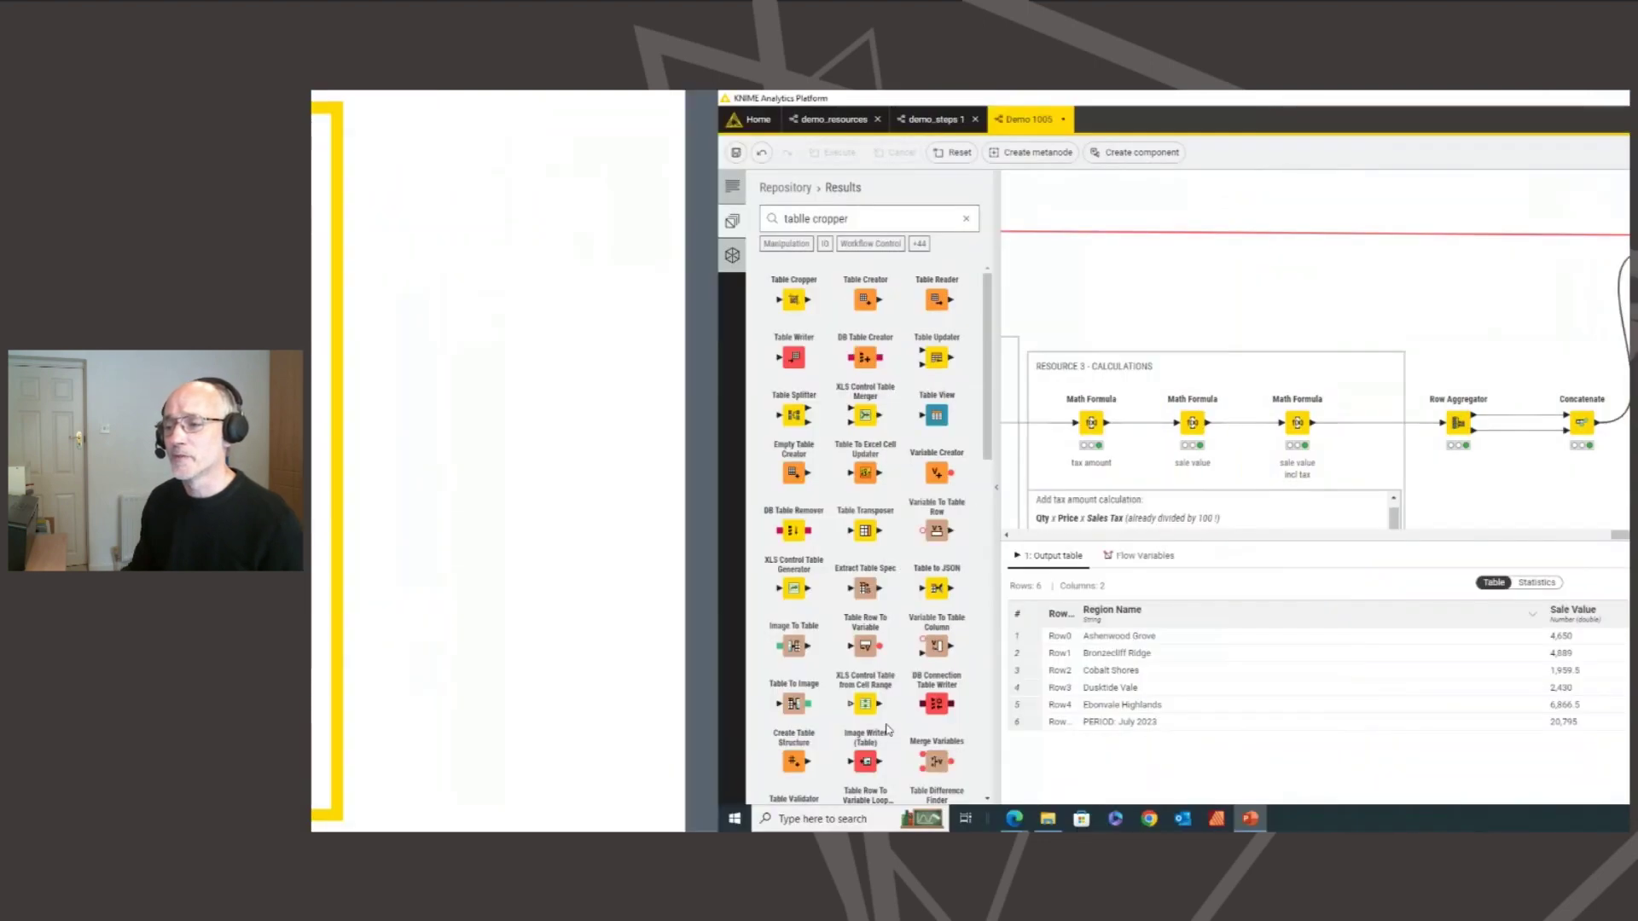
# - Add an Excel Writer node connected to the output of the Cell Updater
pyautogui.hscroll(3, 830, 475)
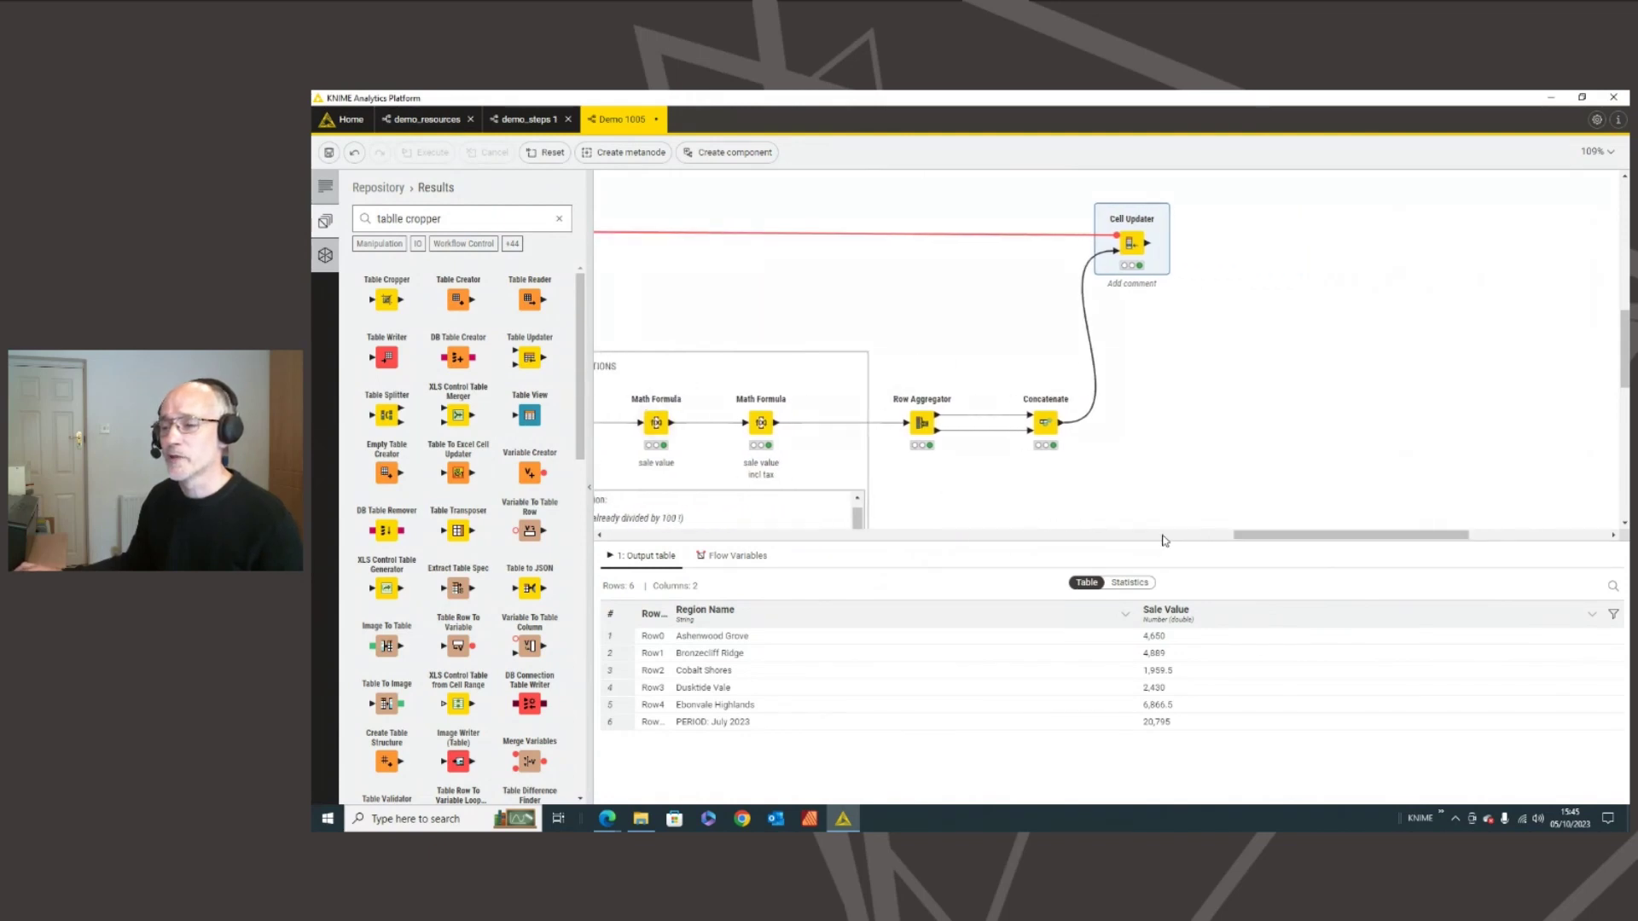
pyautogui.moveTo(1194, 539); pyautogui.dragTo(1190, 594)
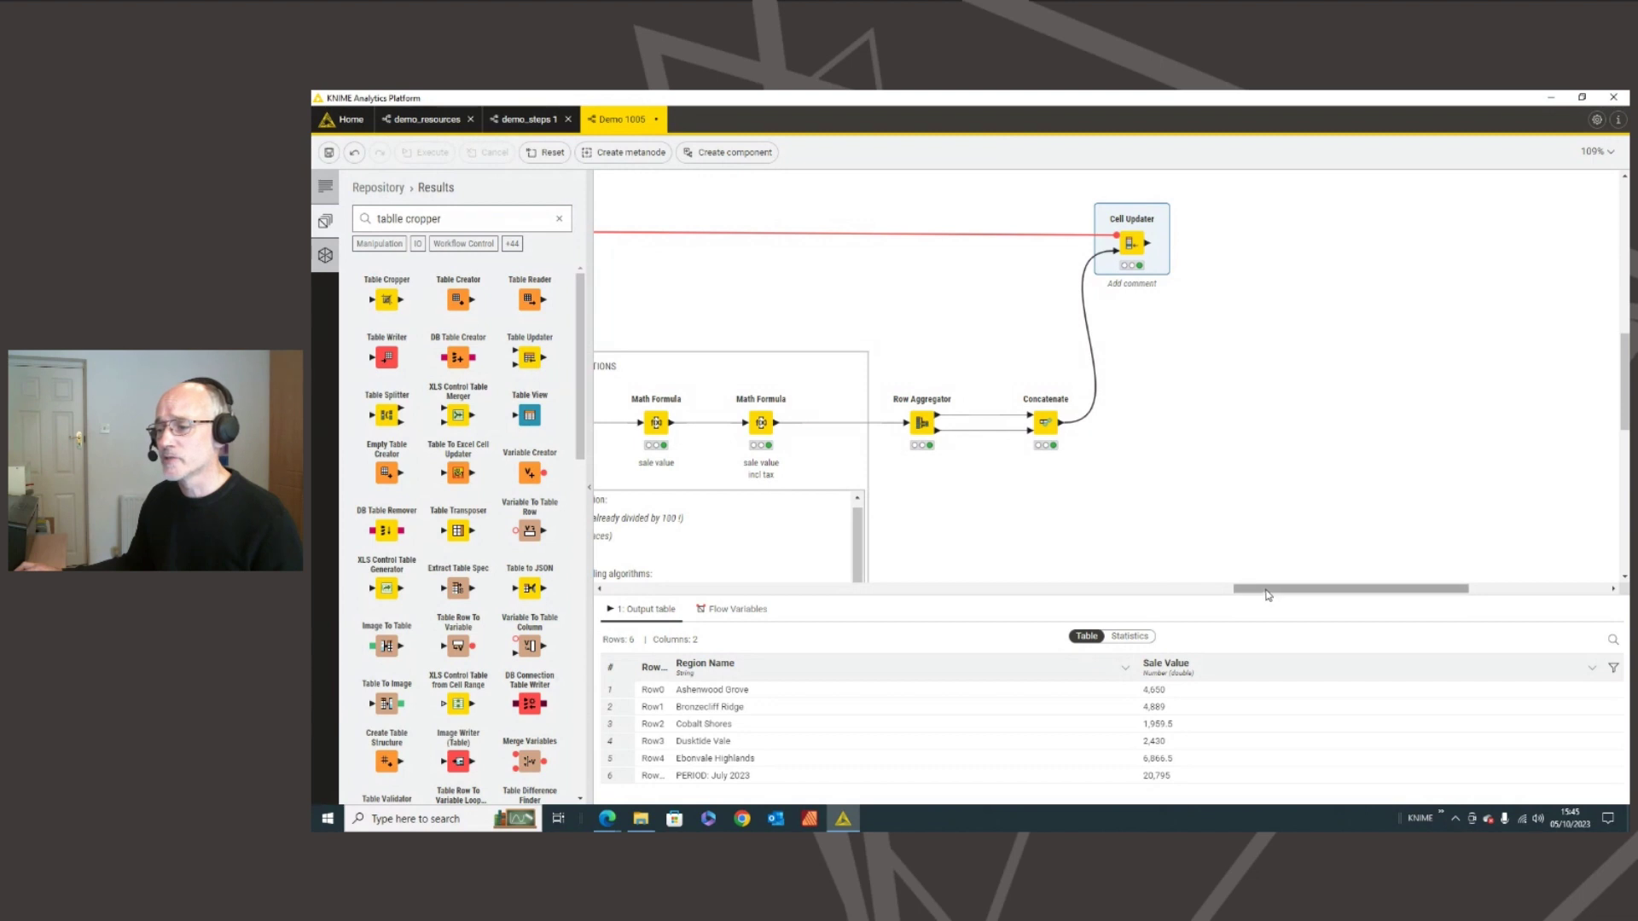
pyautogui.hscroll(4, 1270, 597)
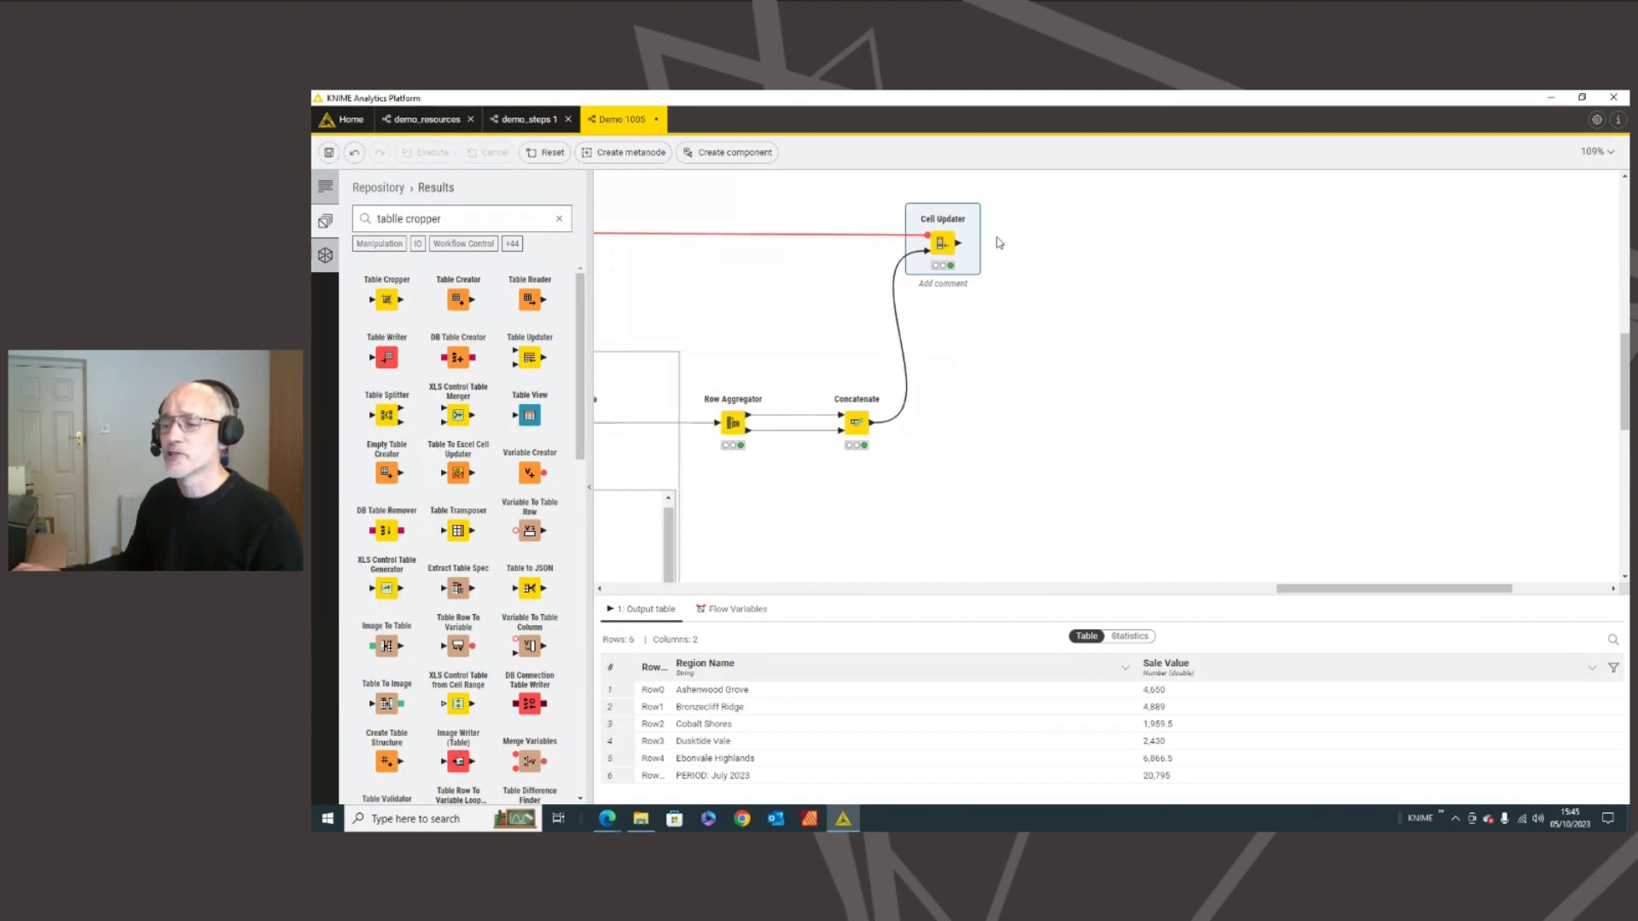
pyautogui.moveTo(959, 245); pyautogui.dragTo(1270, 421)
pyautogui.write('sp')
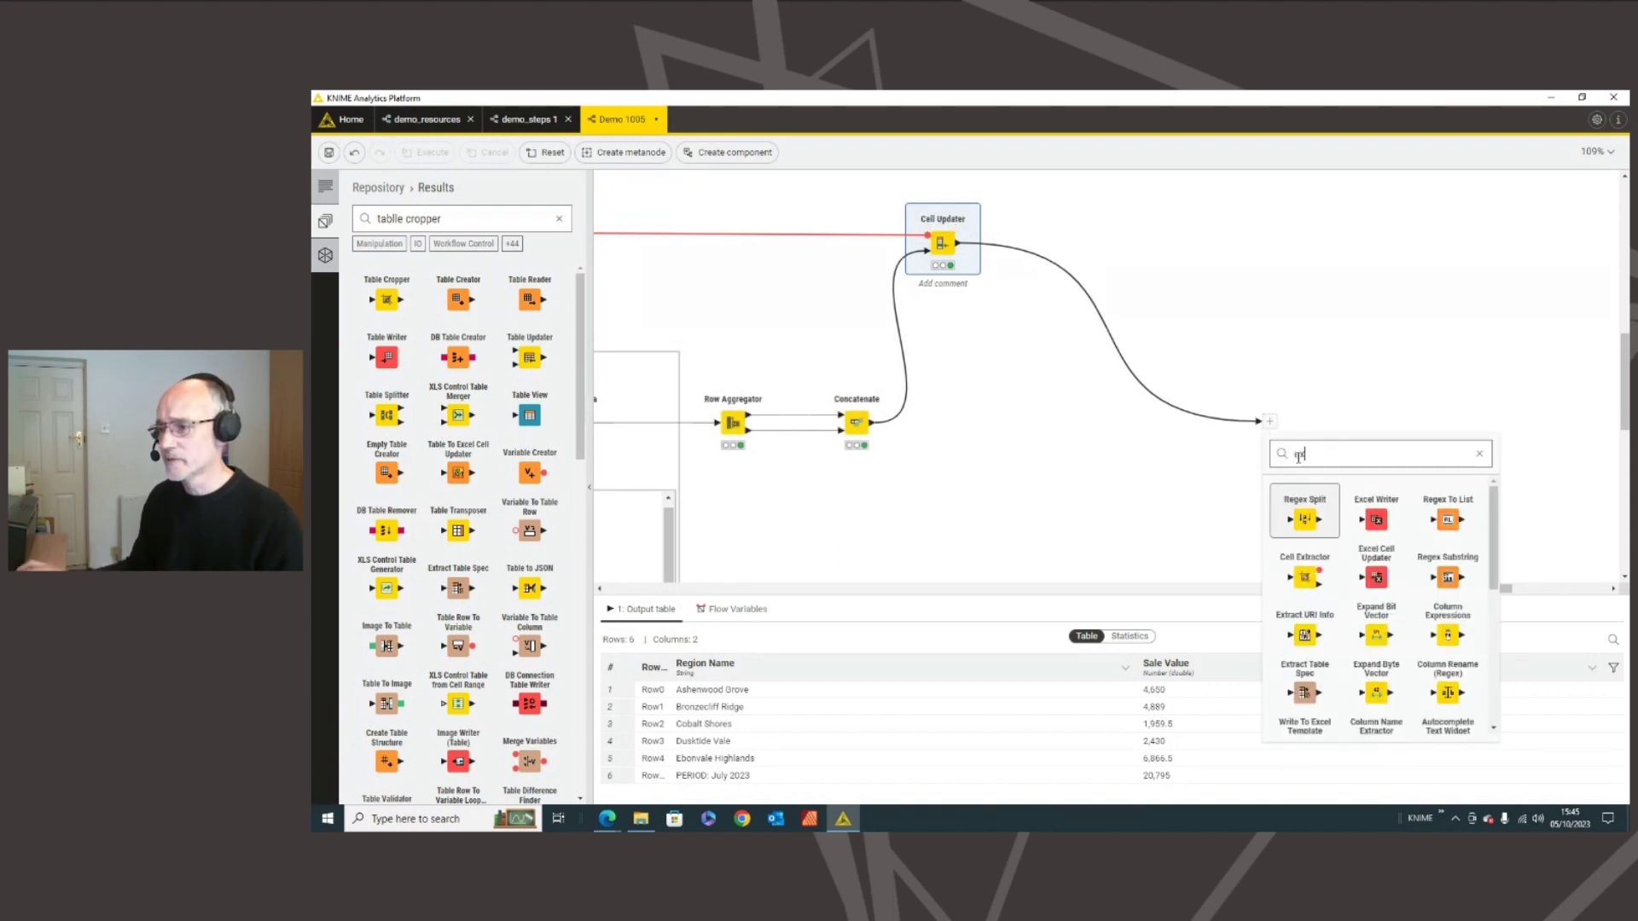
pyautogui.click(1376, 519)
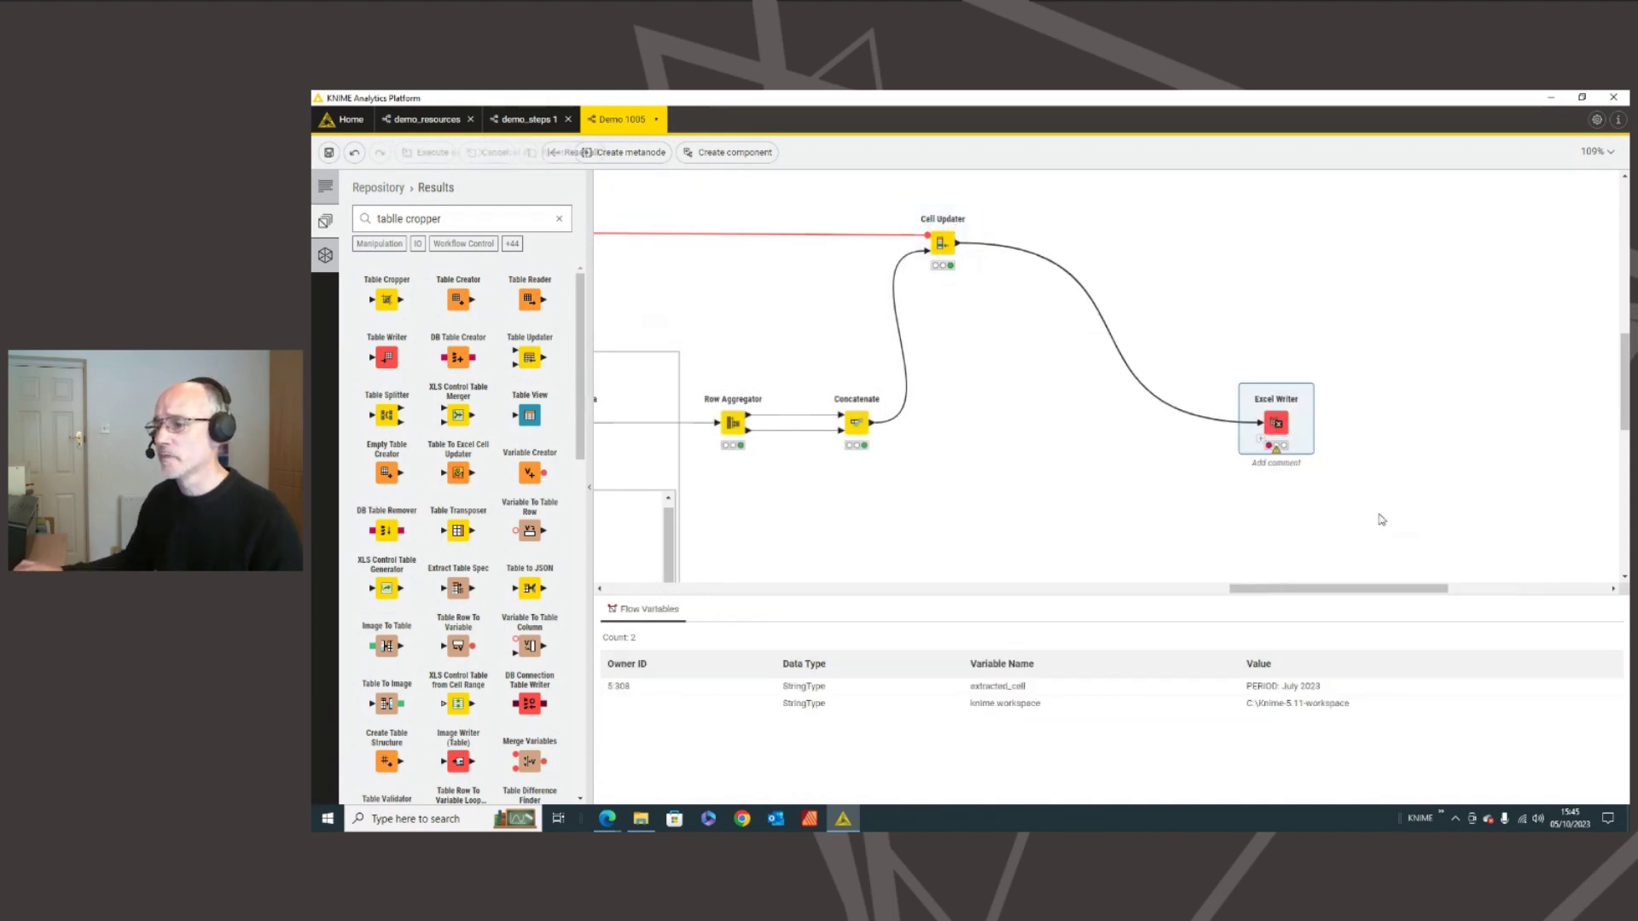
# - Configure the Excel Writer to write to monthlysales.xlsx in the output folder, creating missing folders and overwriting an existing file
pyautogui.doubleClick(1280, 424)
pyautogui.click(739, 296)
pyautogui.write('c:')
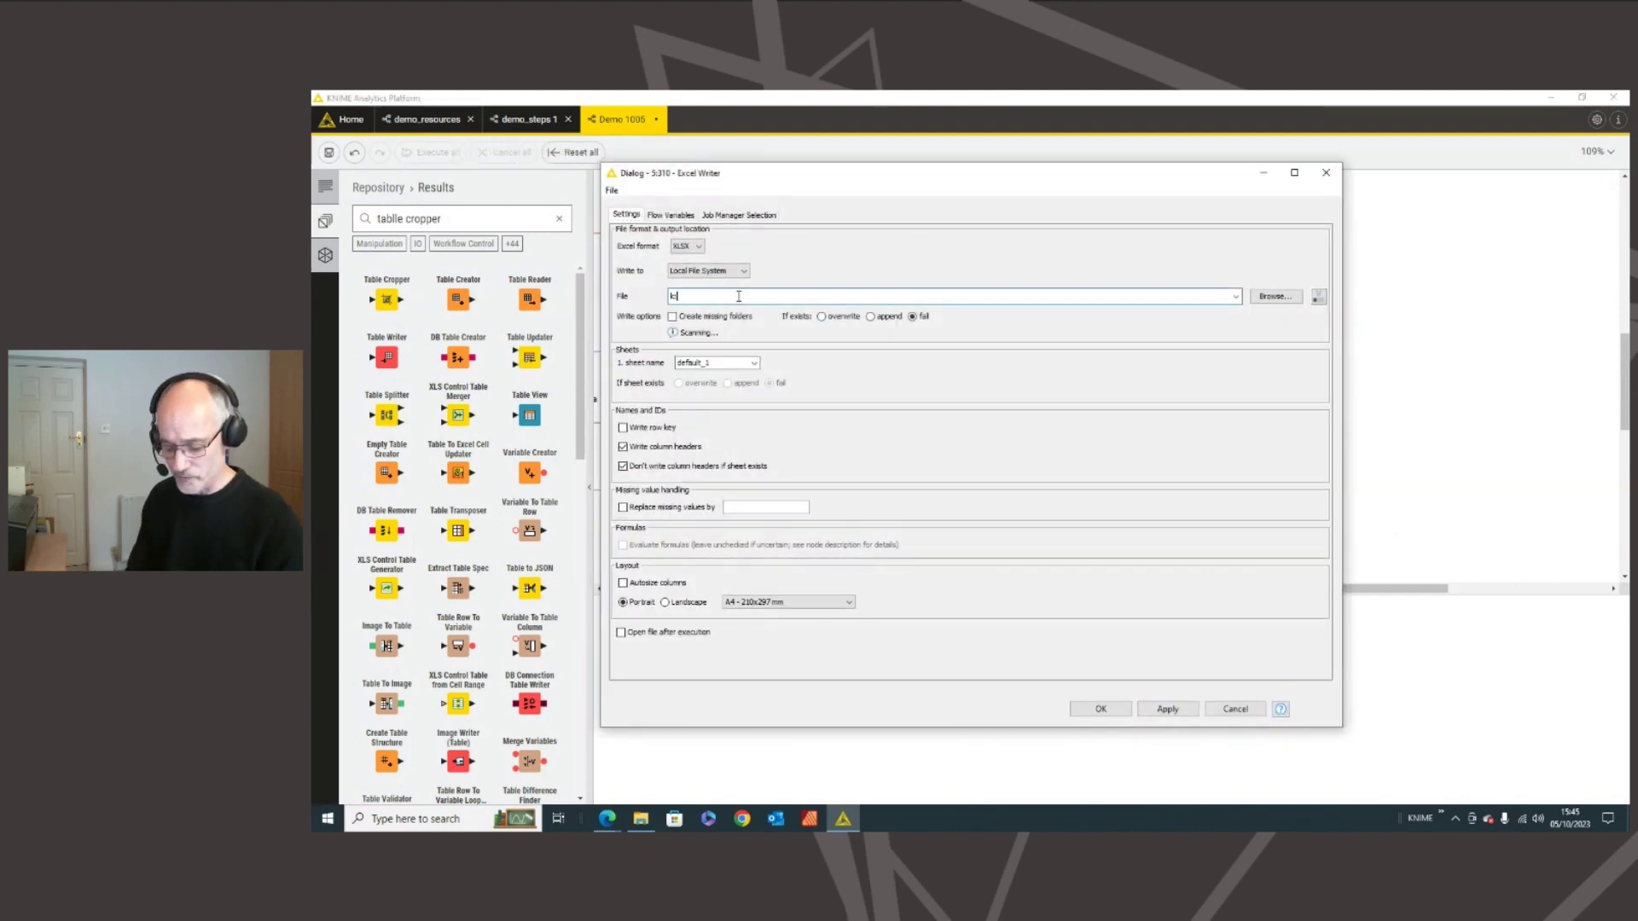
pyautogui.write('\\putput')
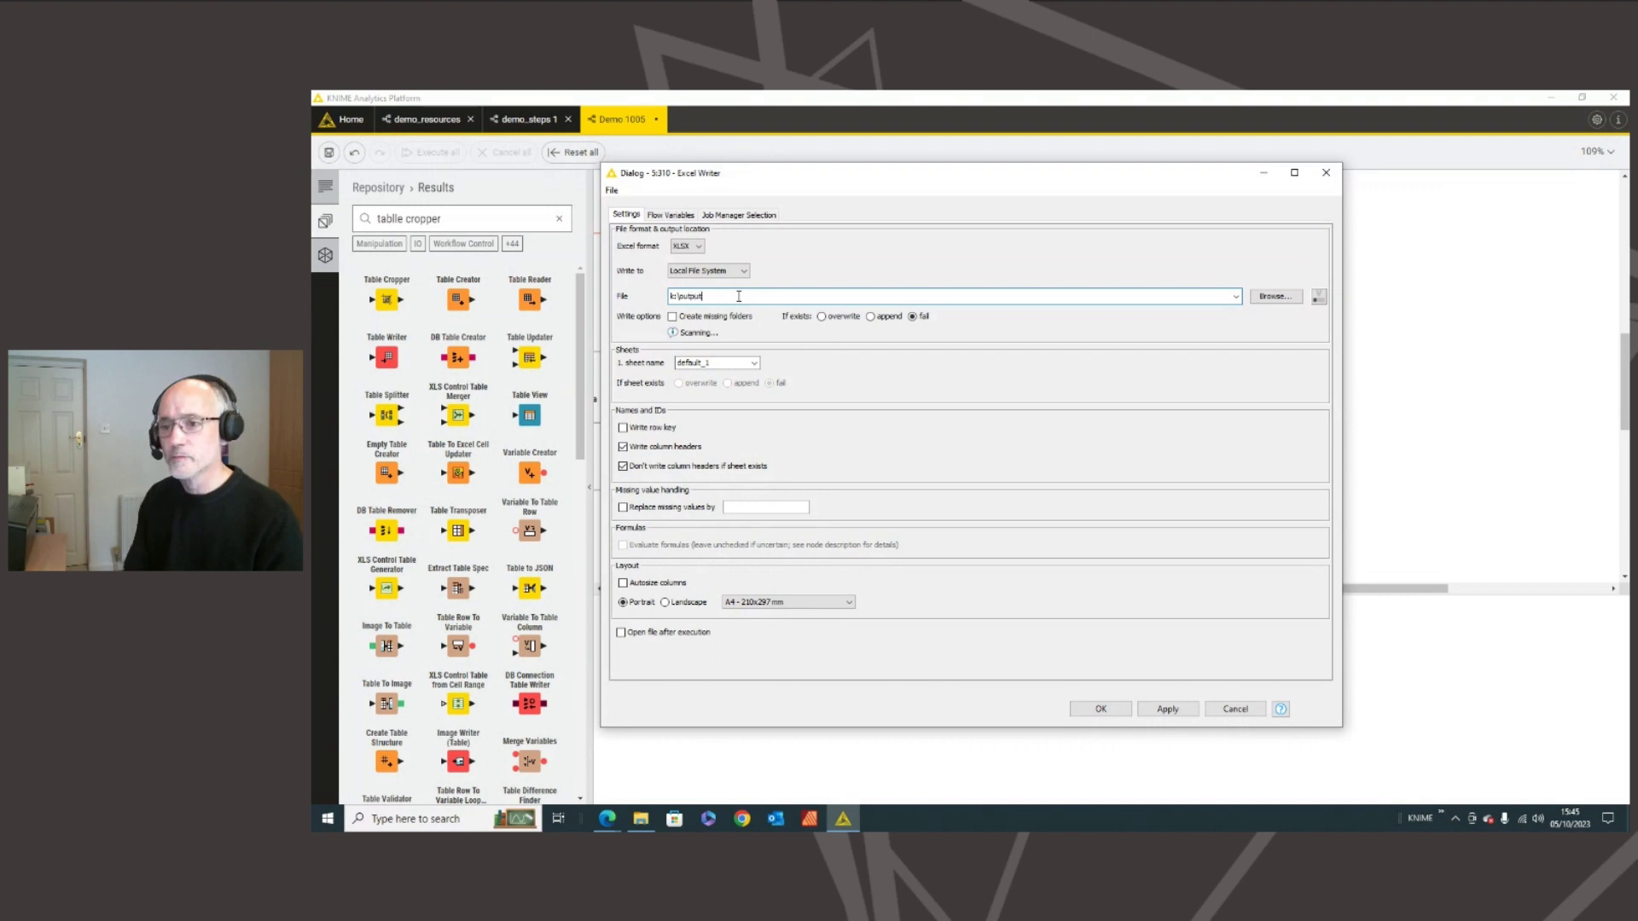
pyautogui.write('\\mon')
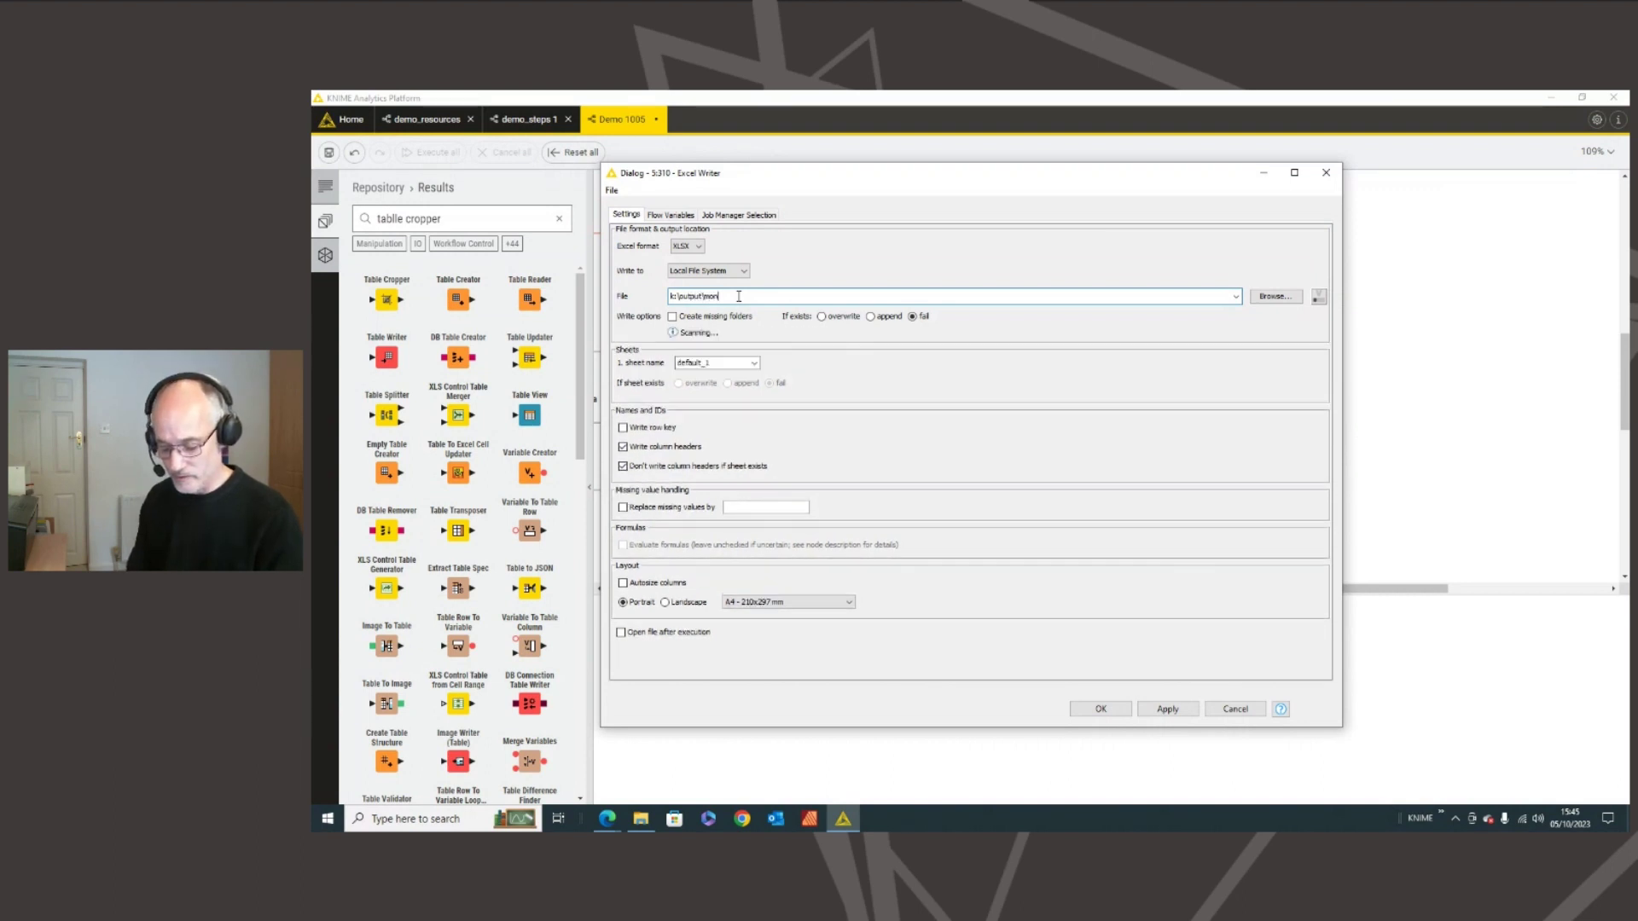
pyautogui.write('thlysales.xlsx')
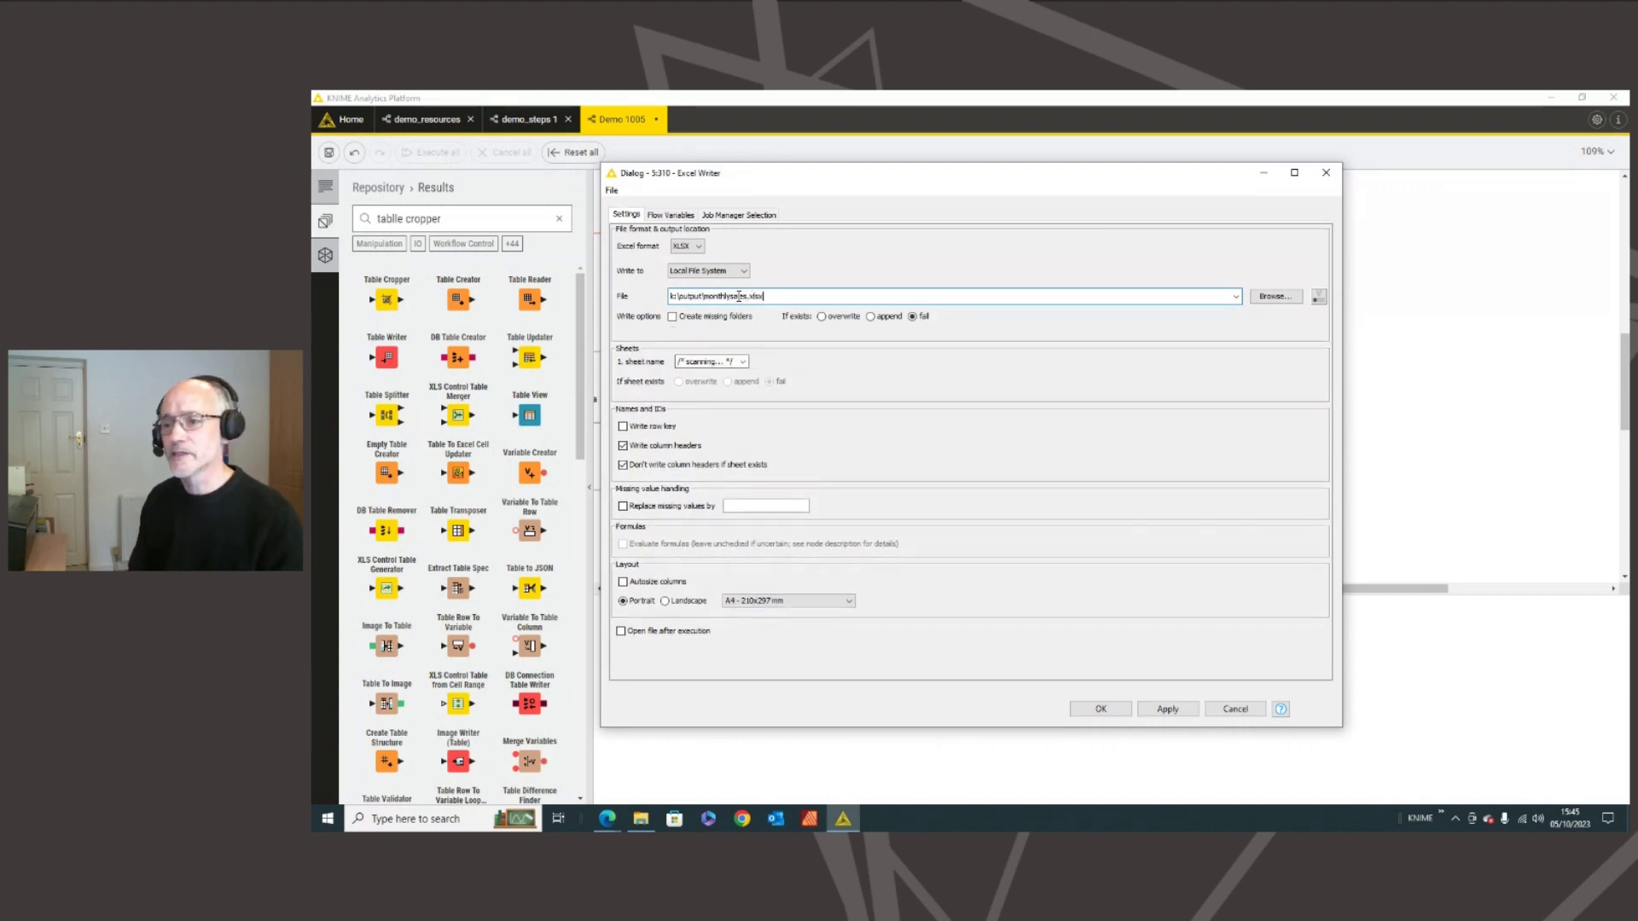
pyautogui.click(676, 317)
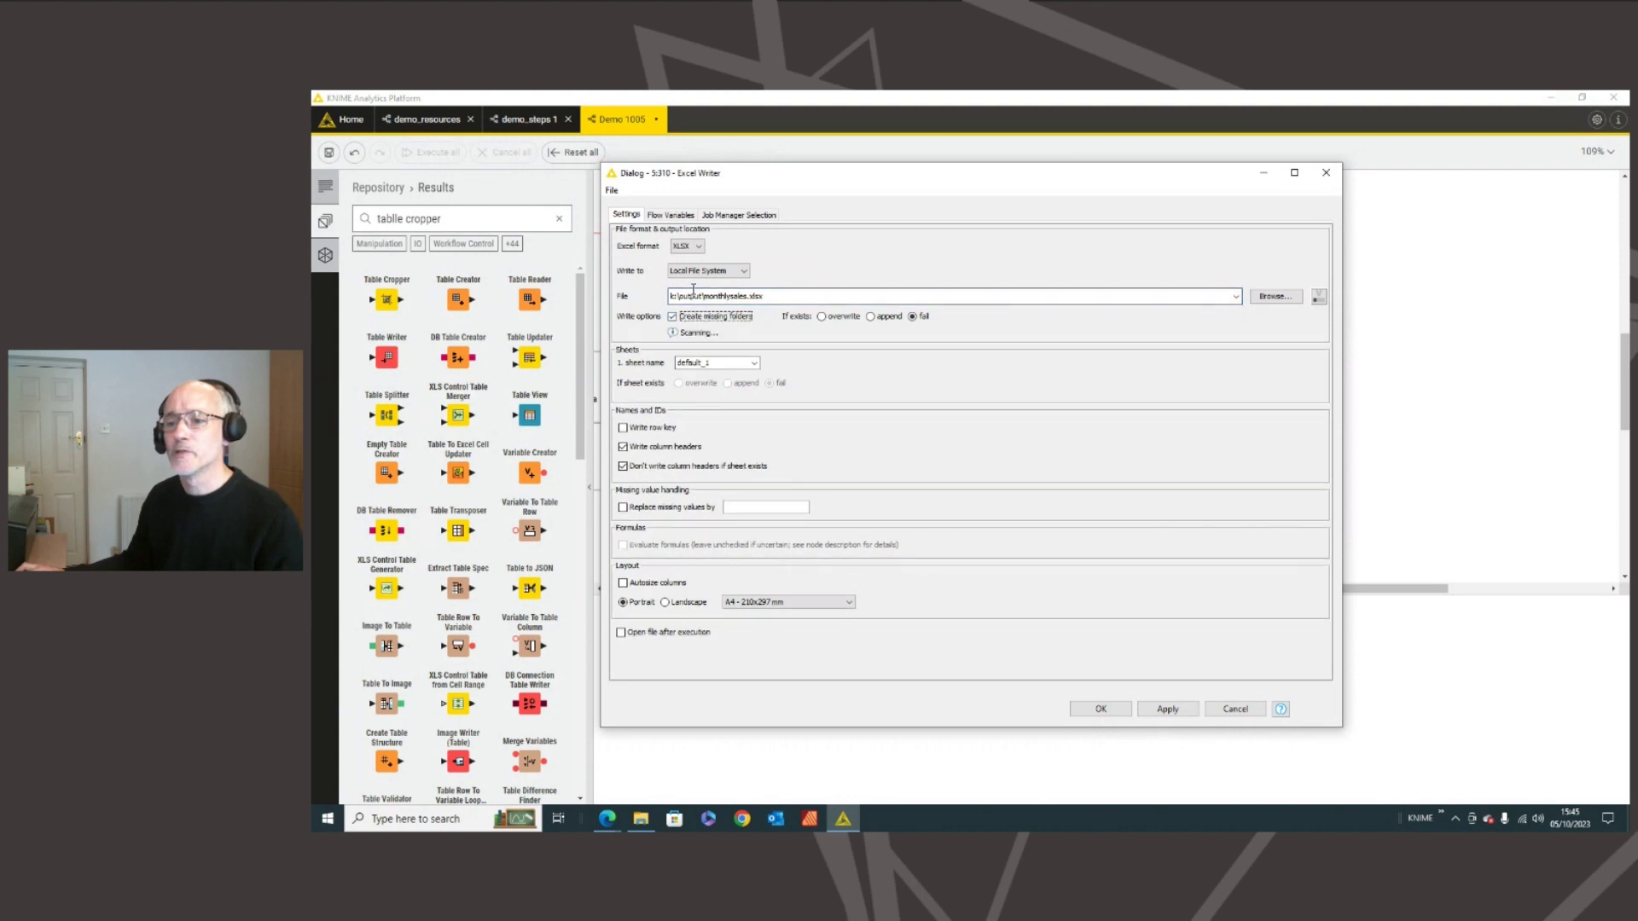
pyautogui.click(837, 319)
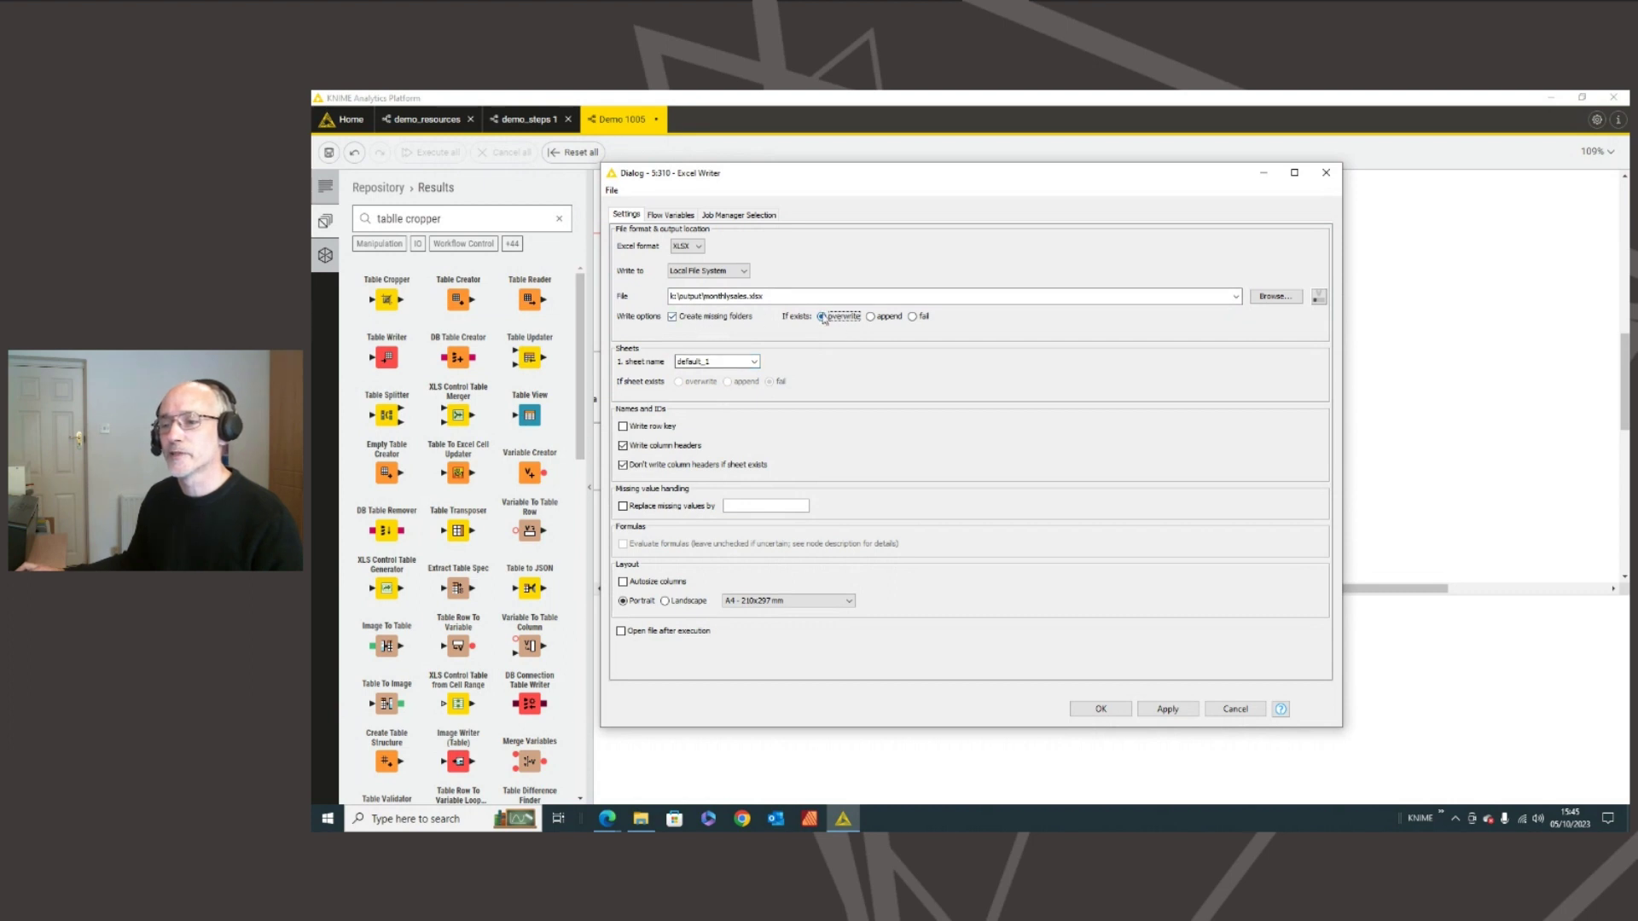
# - Name the first sheet Region Summary, enable autosized columns and opening the file after execution, and apply the settings
pyautogui.doubleClick(717, 361)
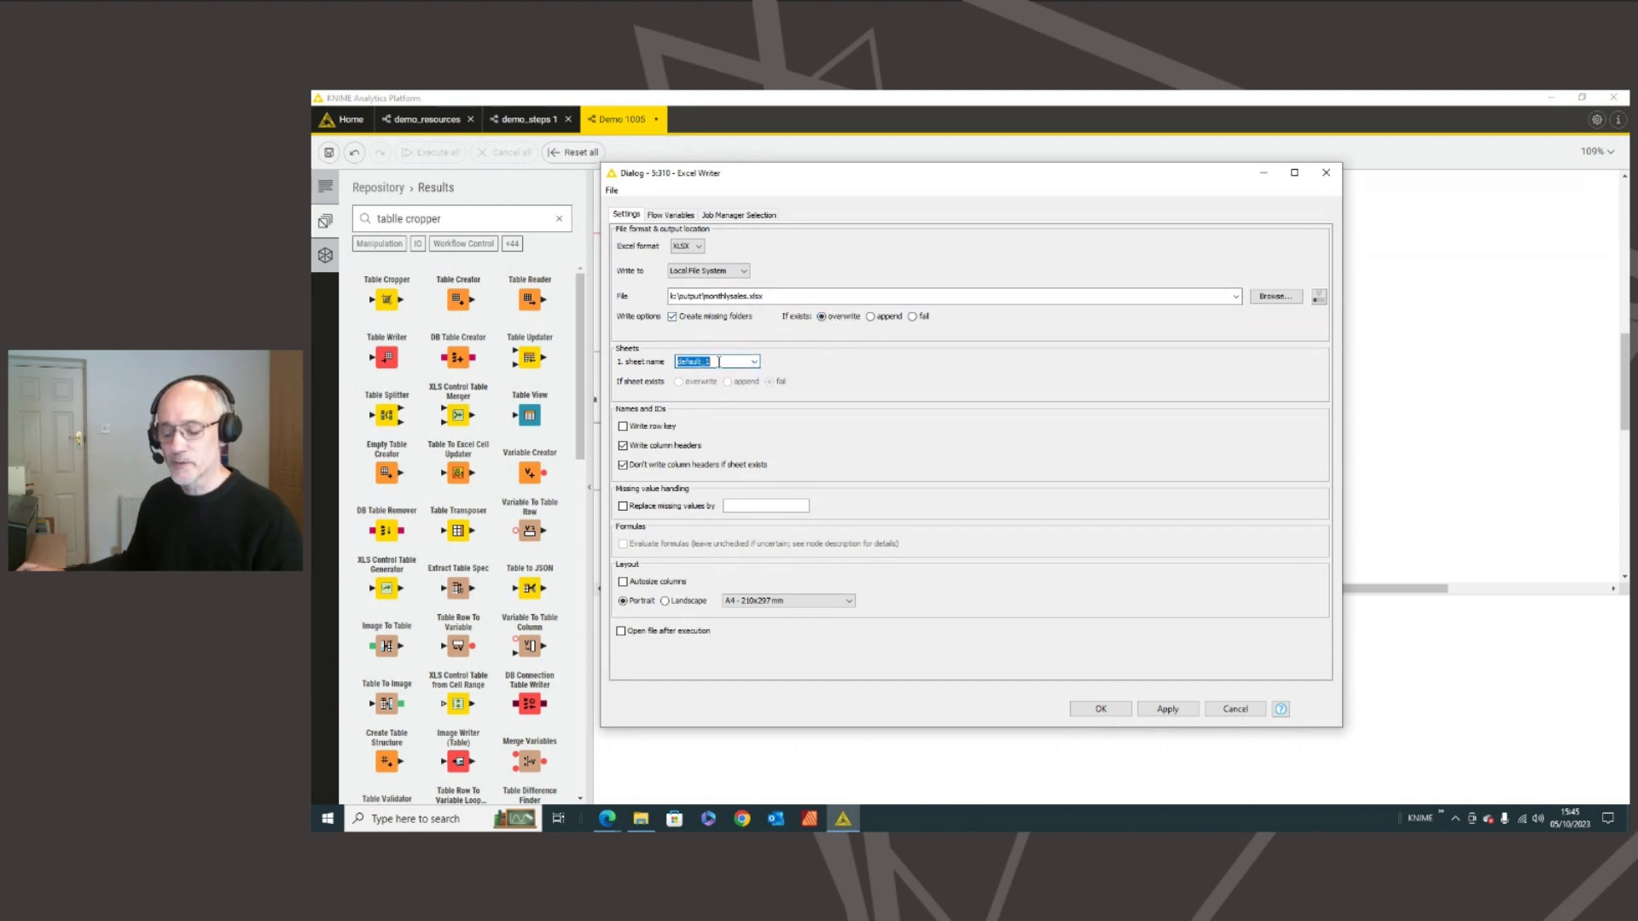
pyautogui.write('Region Summary')
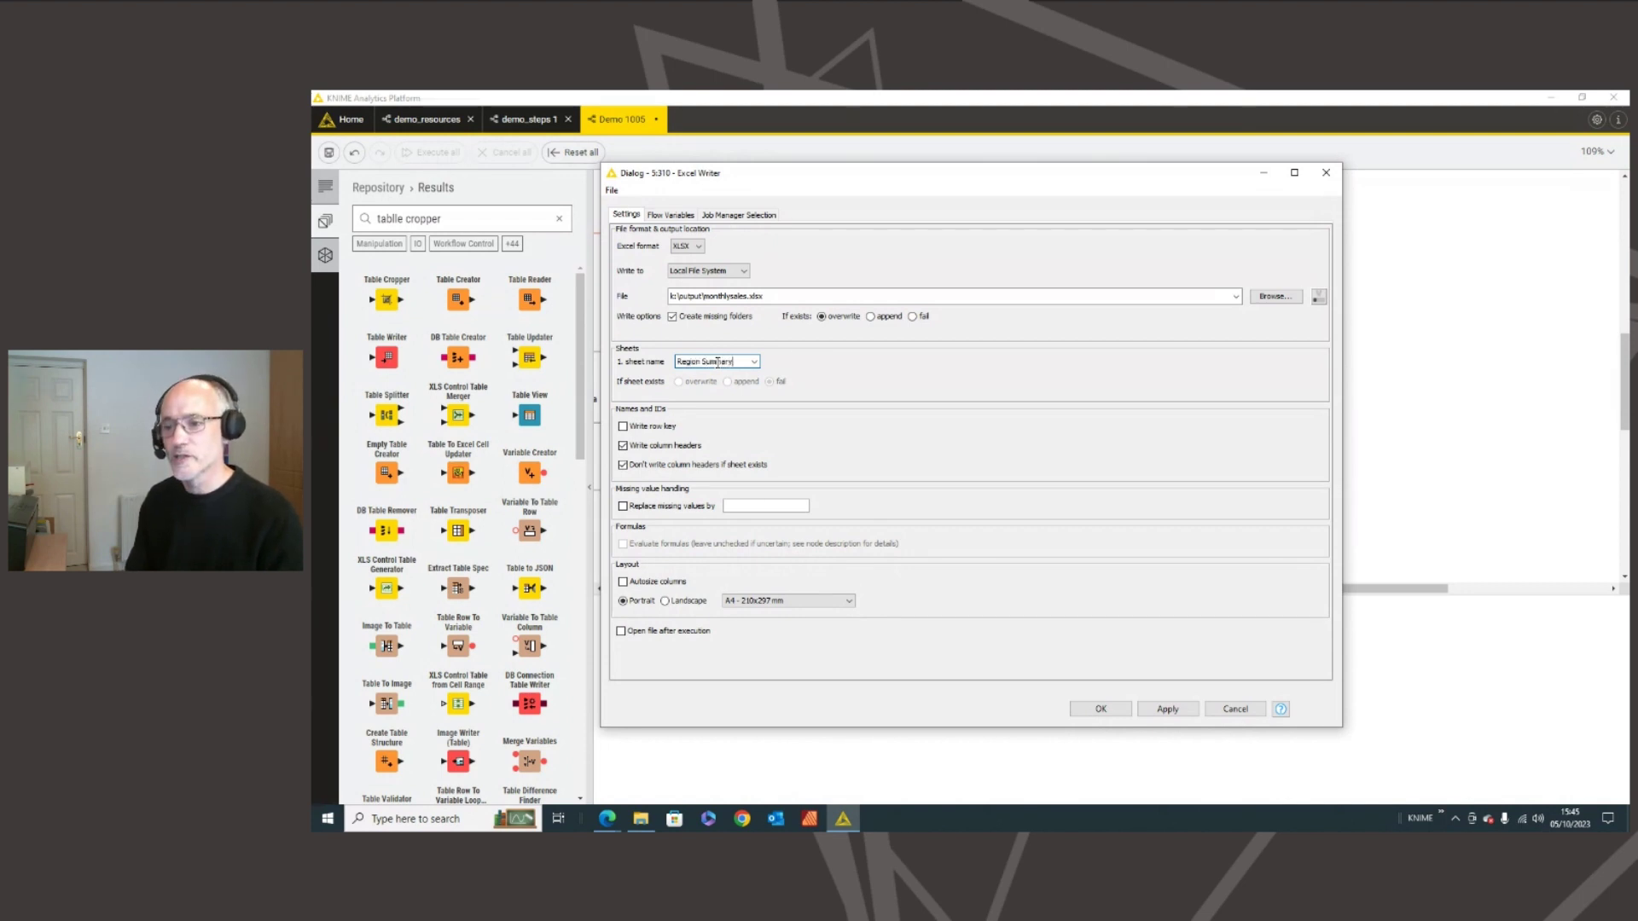
pyautogui.click(661, 583)
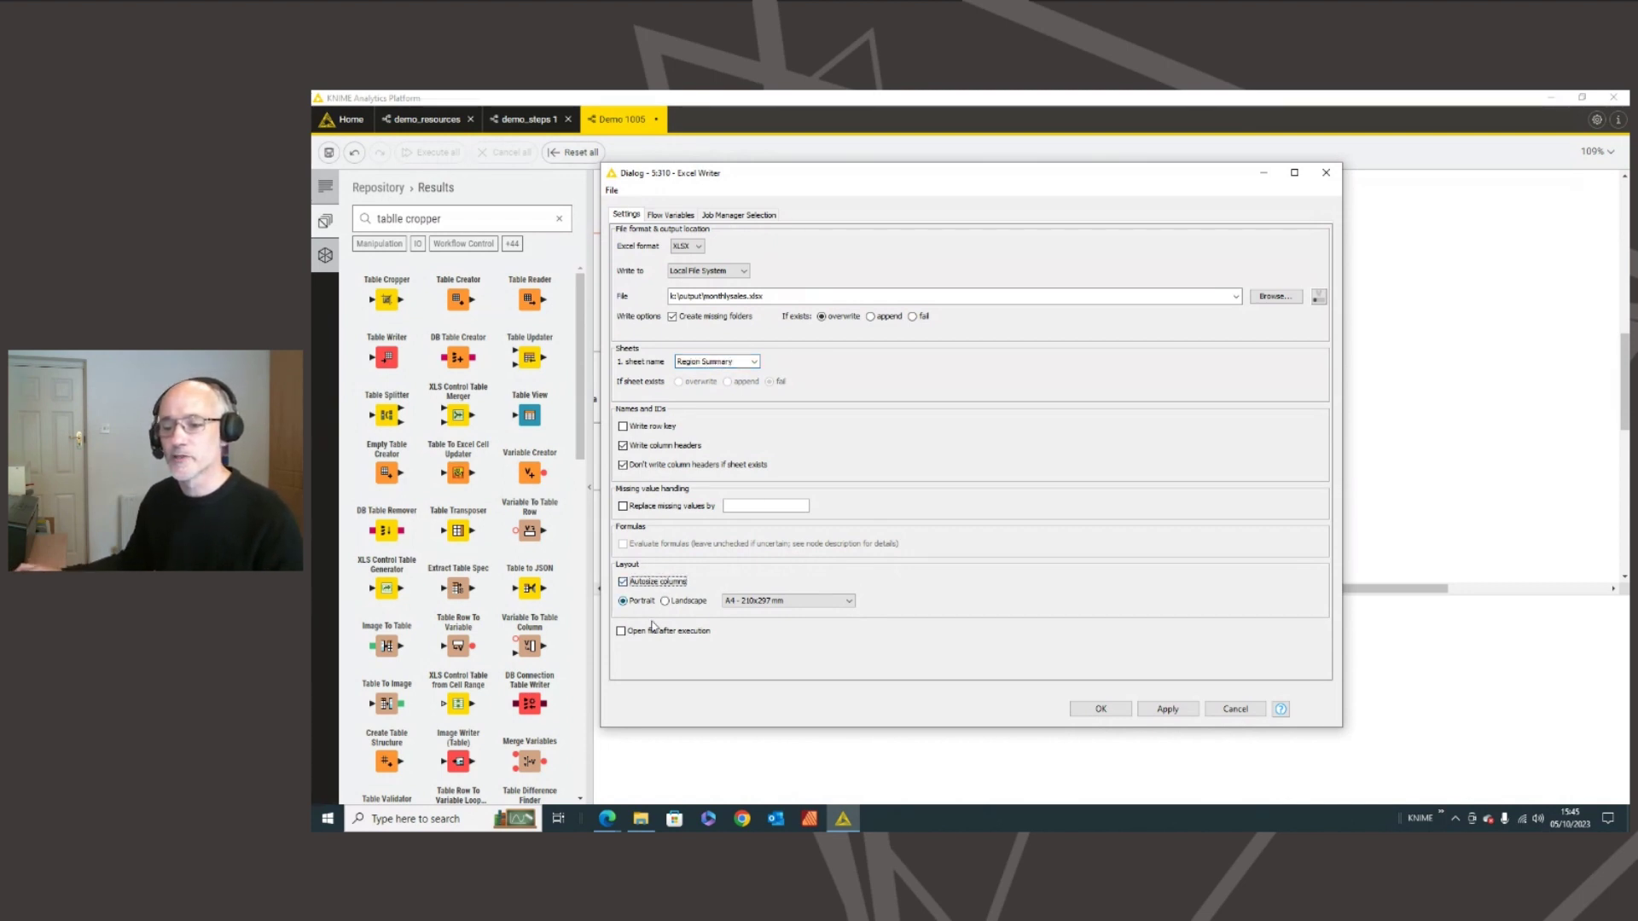
pyautogui.click(657, 633)
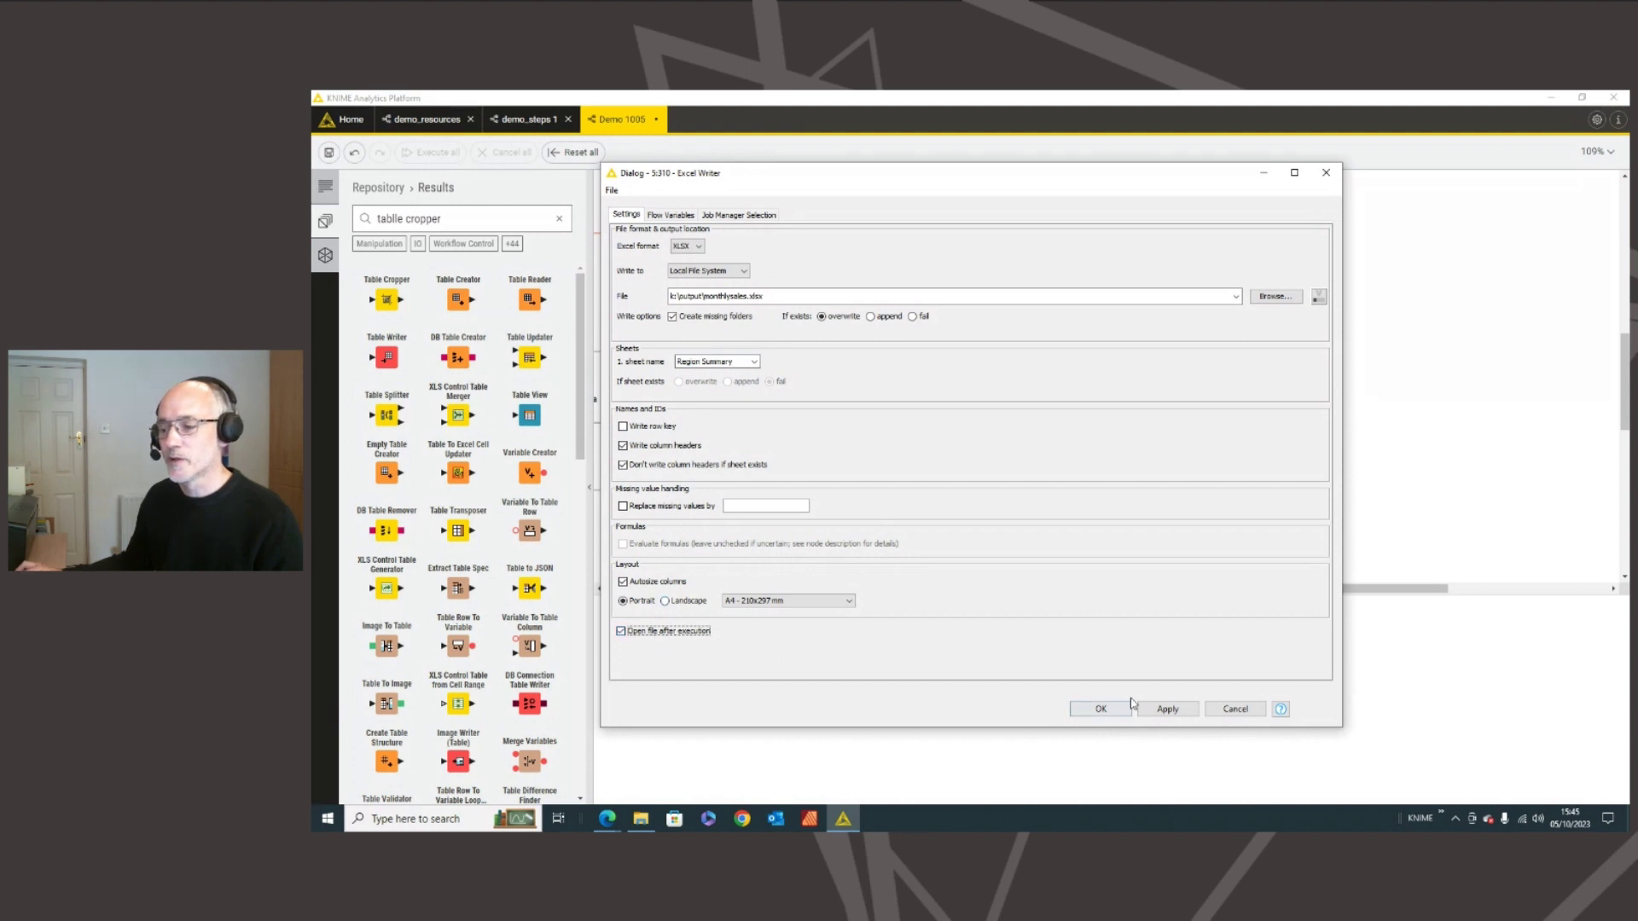
pyautogui.click(1180, 712)
pyautogui.click(1120, 715)
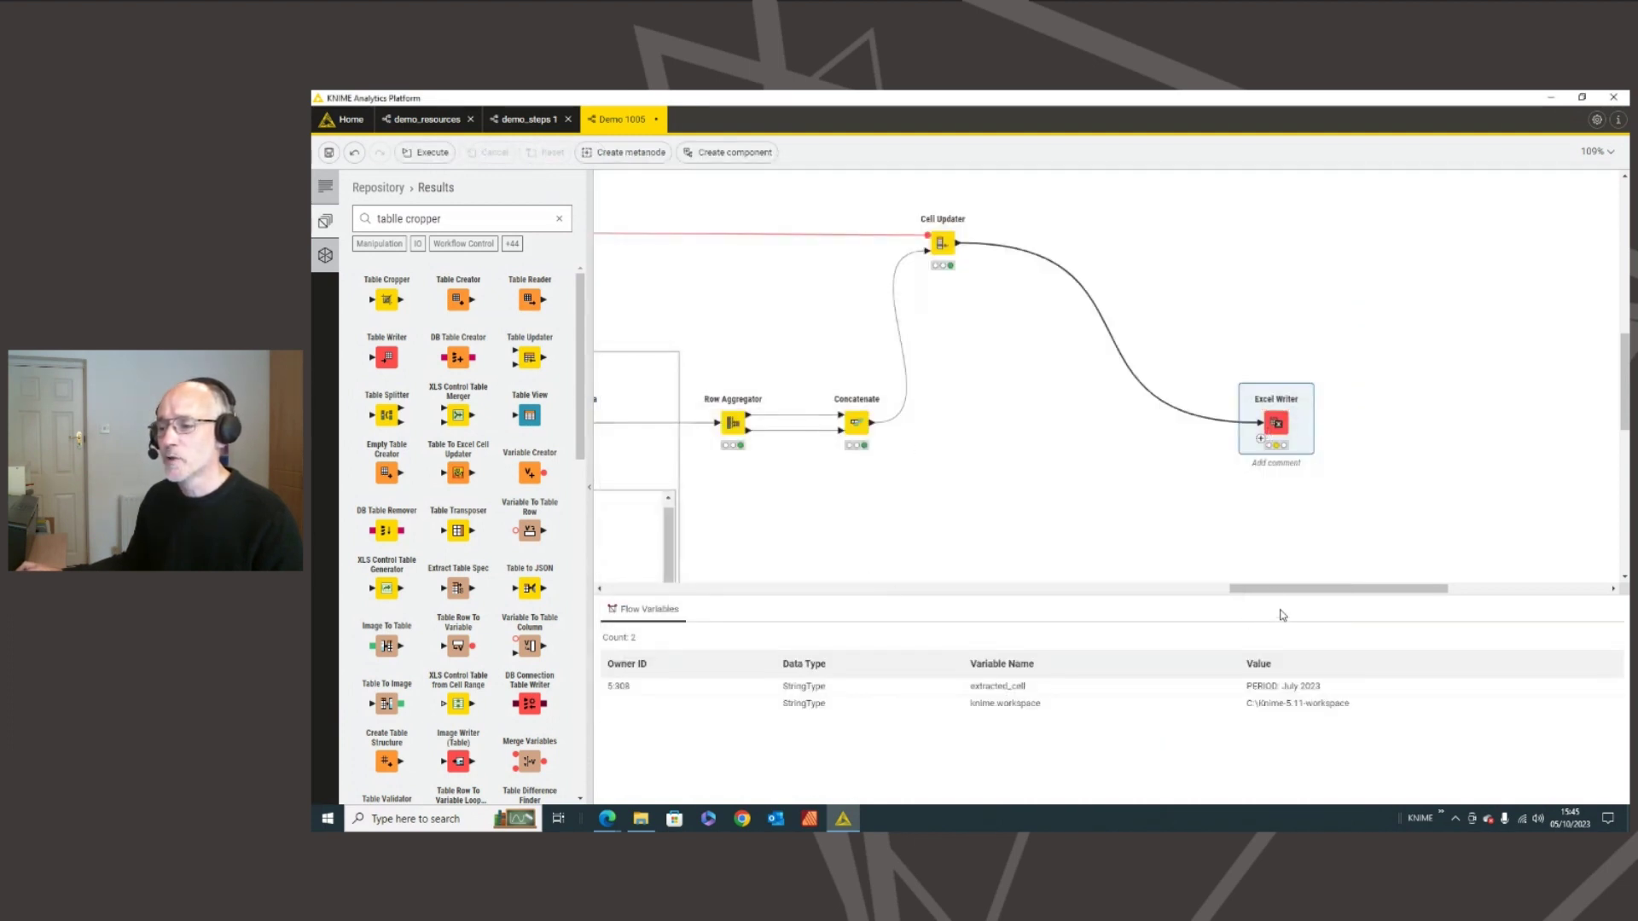
# - Move the Row Aggregator and Concatenate nodes above the line of calculation nodes
pyautogui.moveTo(1276, 589); pyautogui.dragTo(1178, 589)
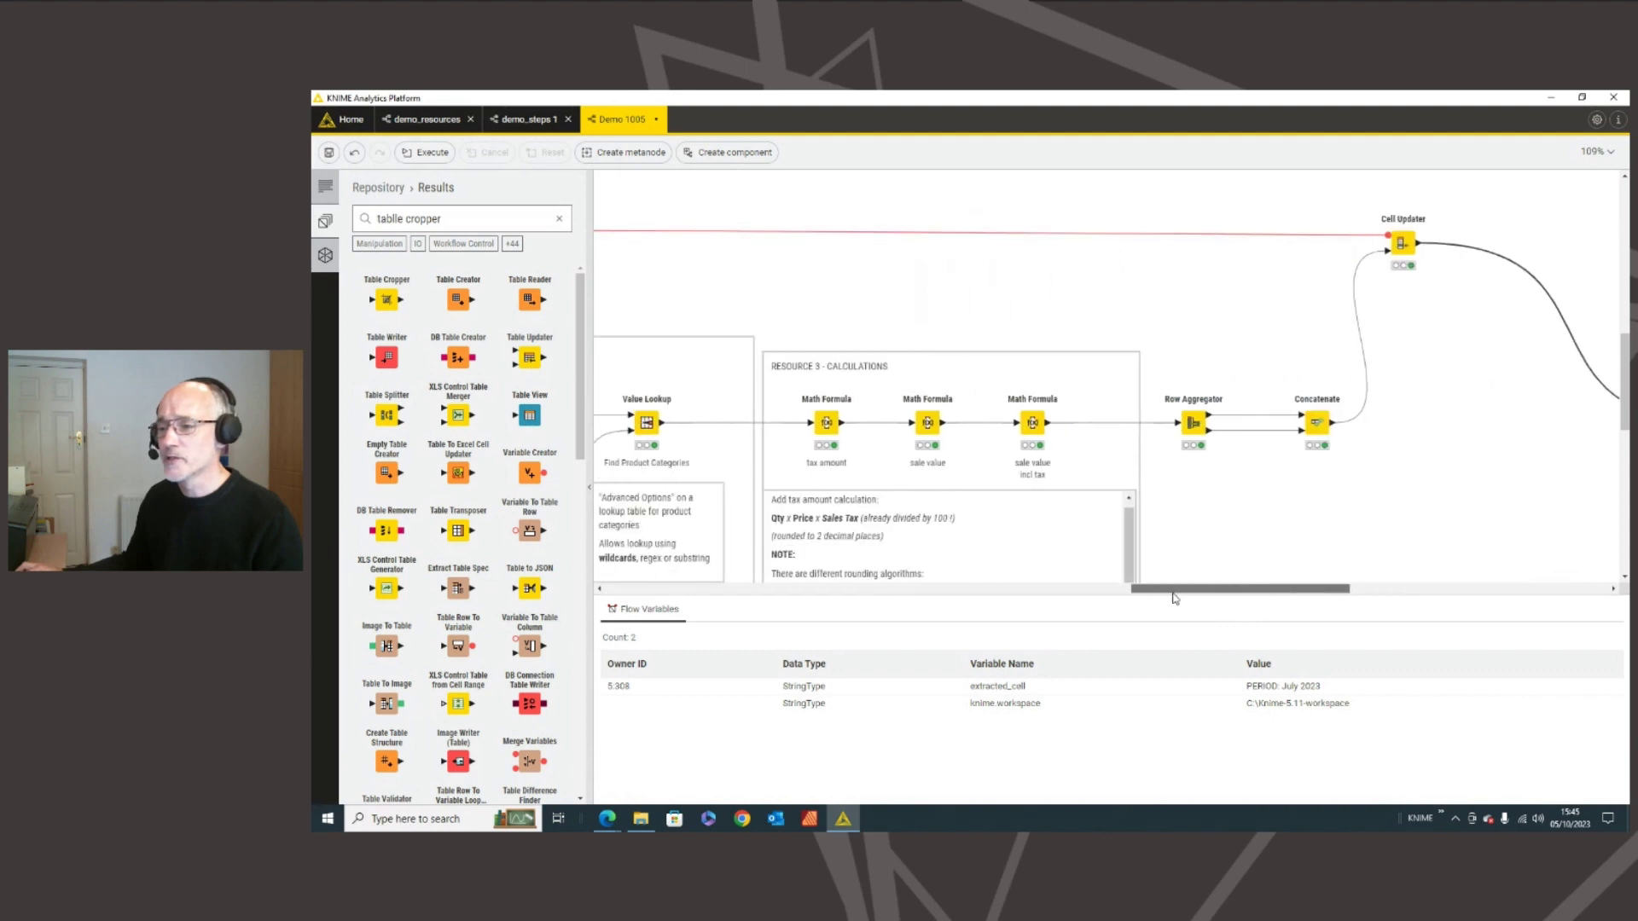
pyautogui.click(1041, 433)
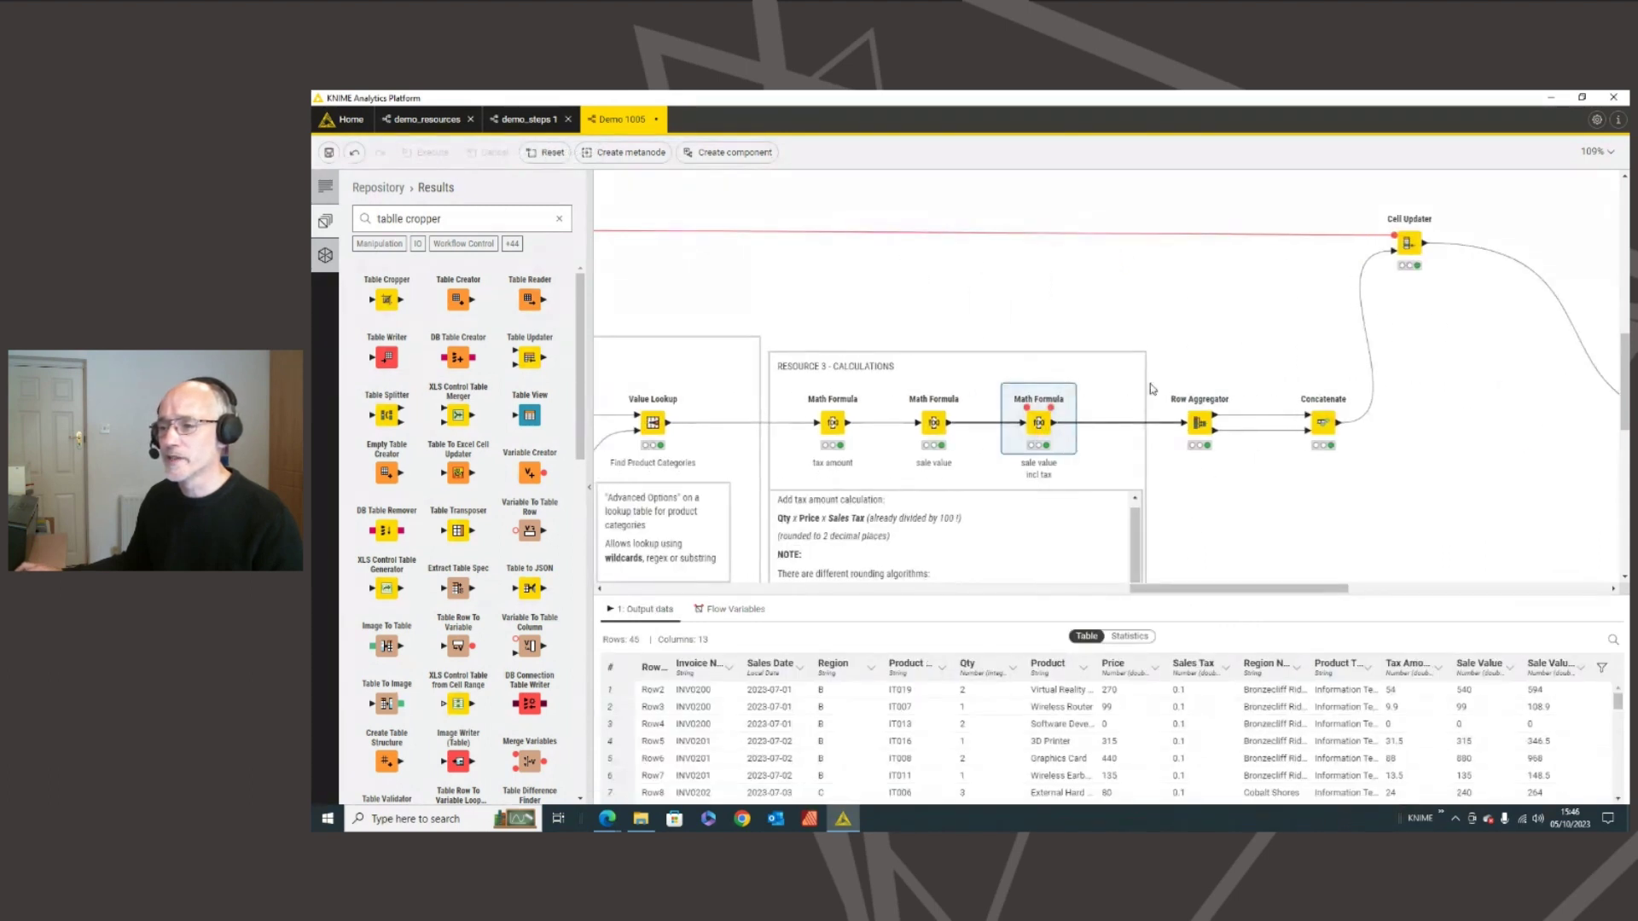
pyautogui.click(1199, 422)
pyautogui.keyDown('shift'); pyautogui.click(1323, 422); pyautogui.keyUp('shift')
pyautogui.moveTo(1321, 457); pyautogui.dragTo(1314, 300)
pyautogui.moveTo(1162, 342); pyautogui.dragTo(1324, 321)
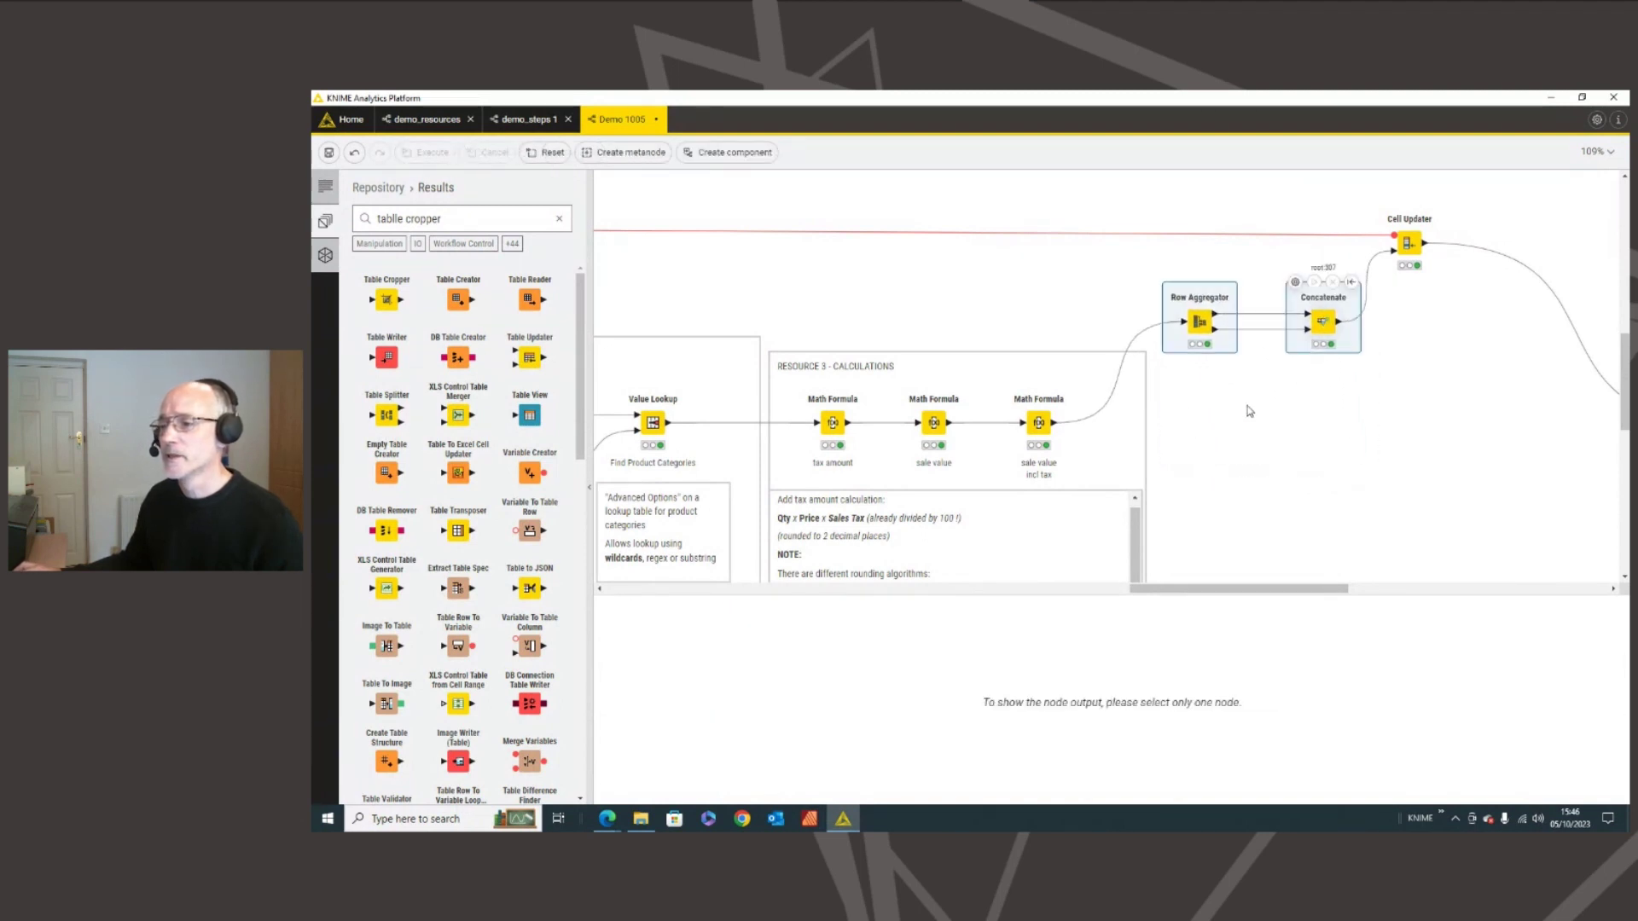
# - Connect the last Math Formula's output to the Excel Writer as a second input table
pyautogui.click(1038, 422)
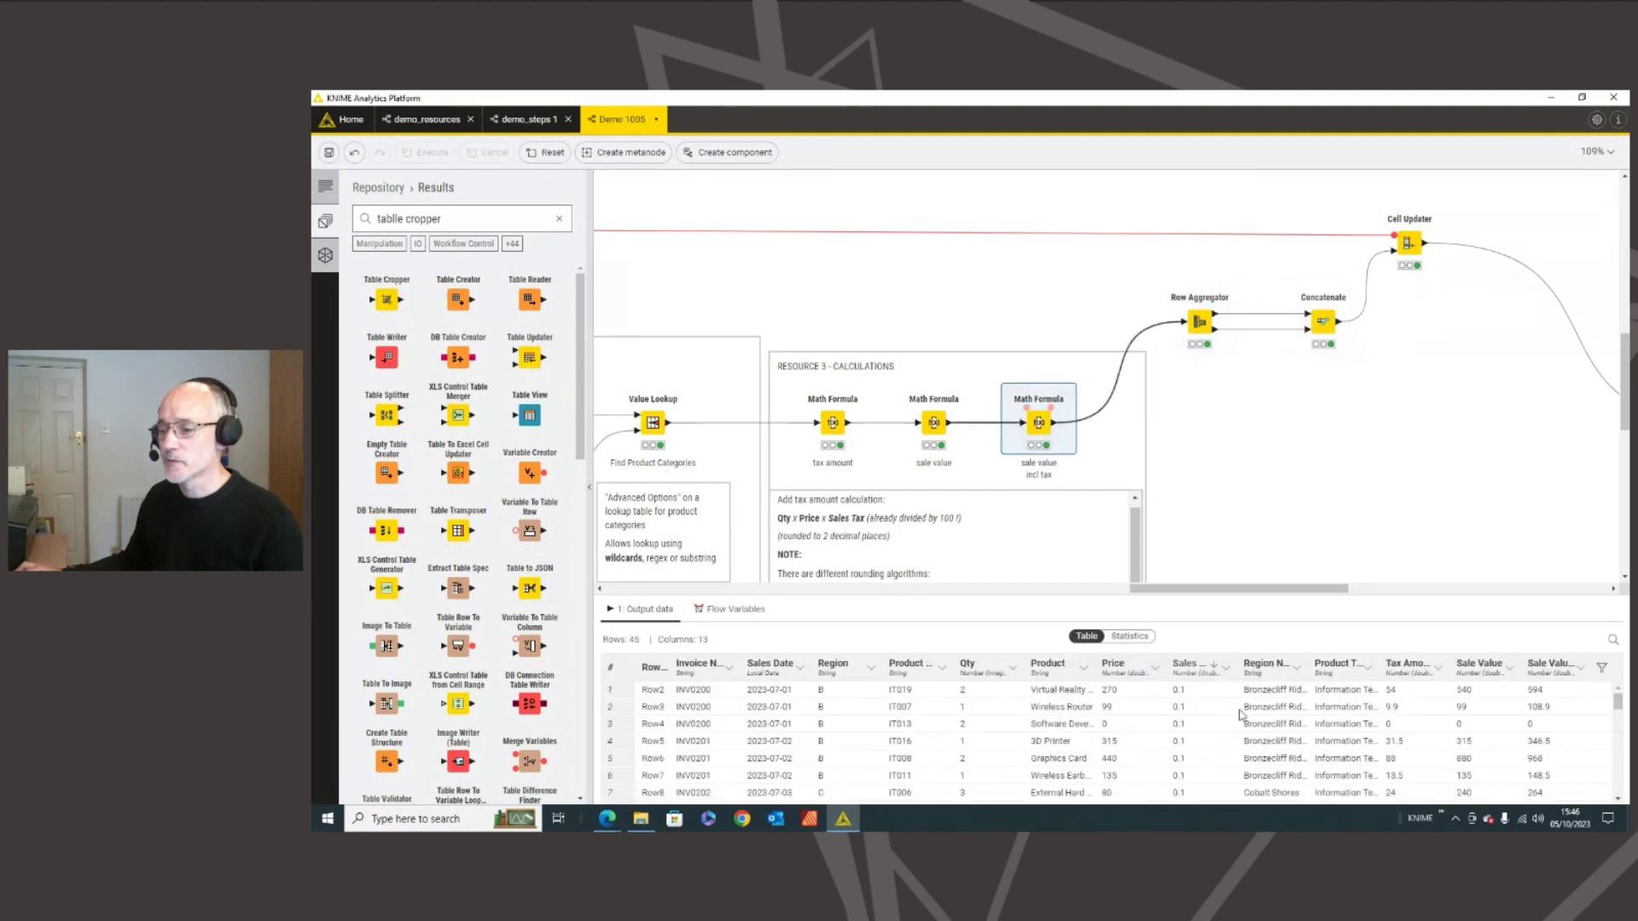
pyautogui.moveTo(1171, 588); pyautogui.dragTo(1248, 589)
pyautogui.moveTo(698, 423); pyautogui.dragTo(1375, 440)
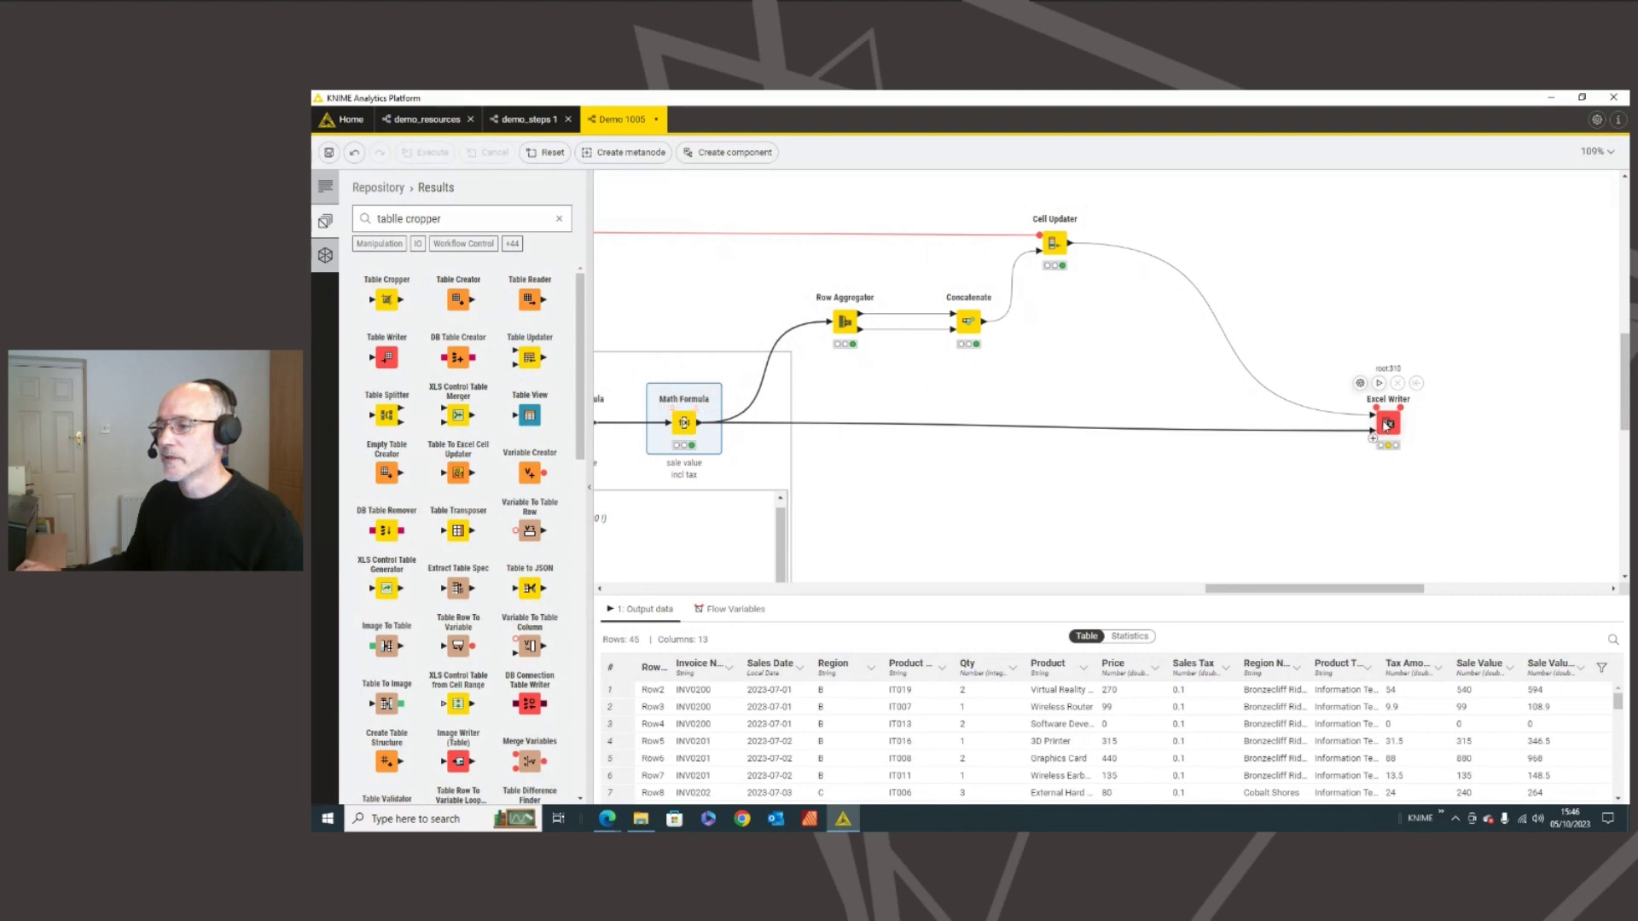
# - Name the Excel Writer's second sheet Sales and execute the node
pyautogui.click(1389, 425)
pyautogui.doubleClick(1386, 424)
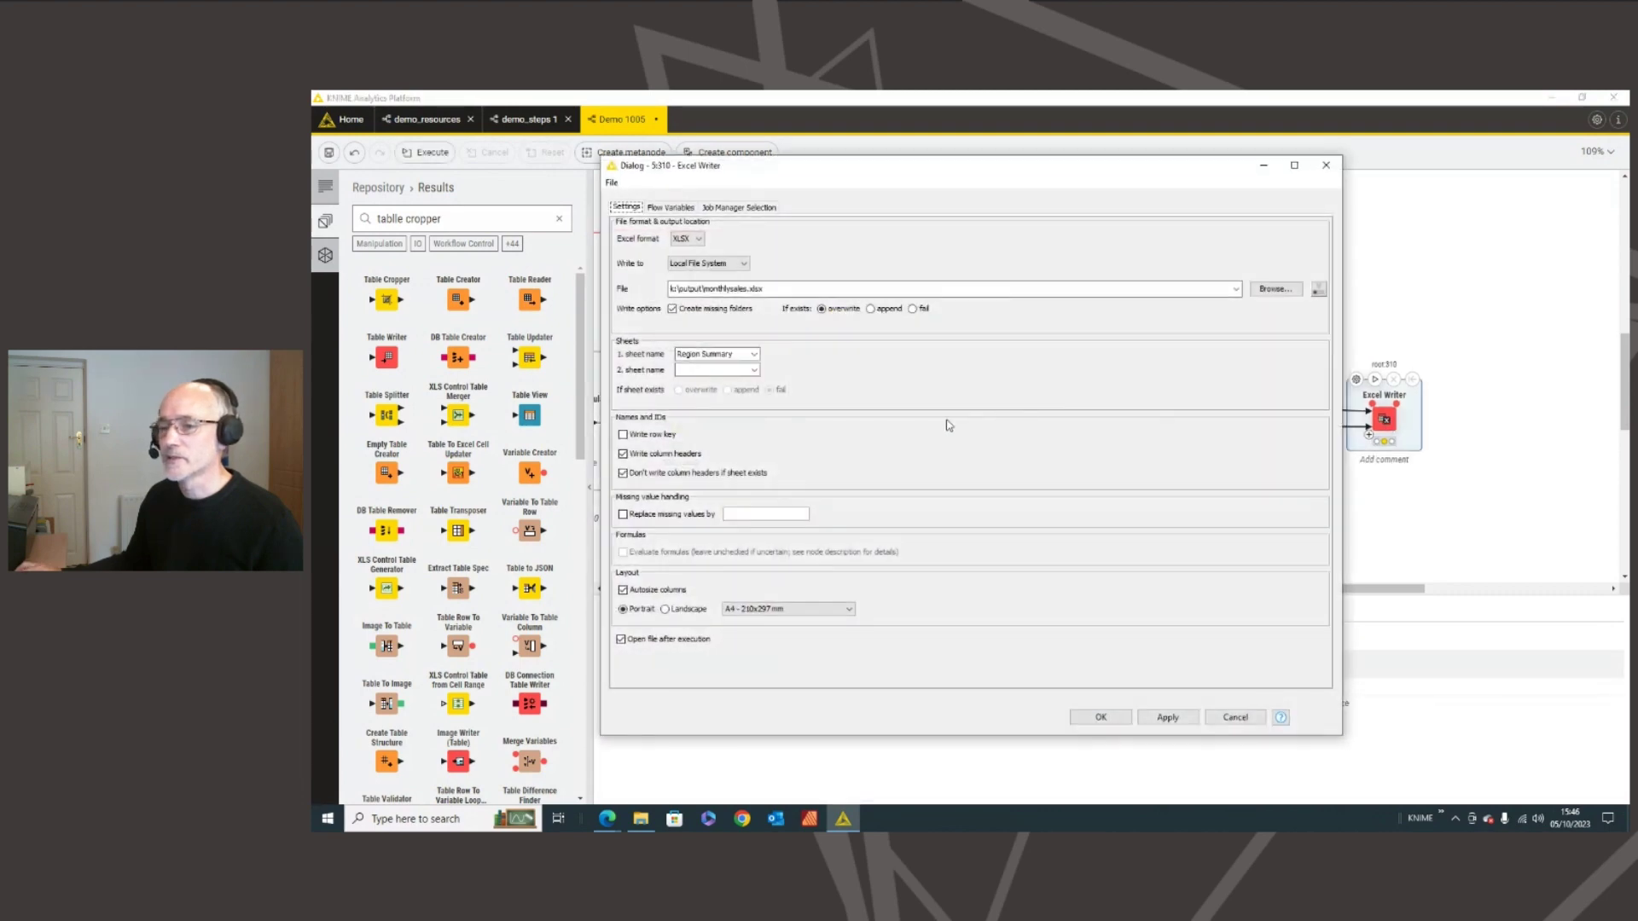
pyautogui.click(730, 371)
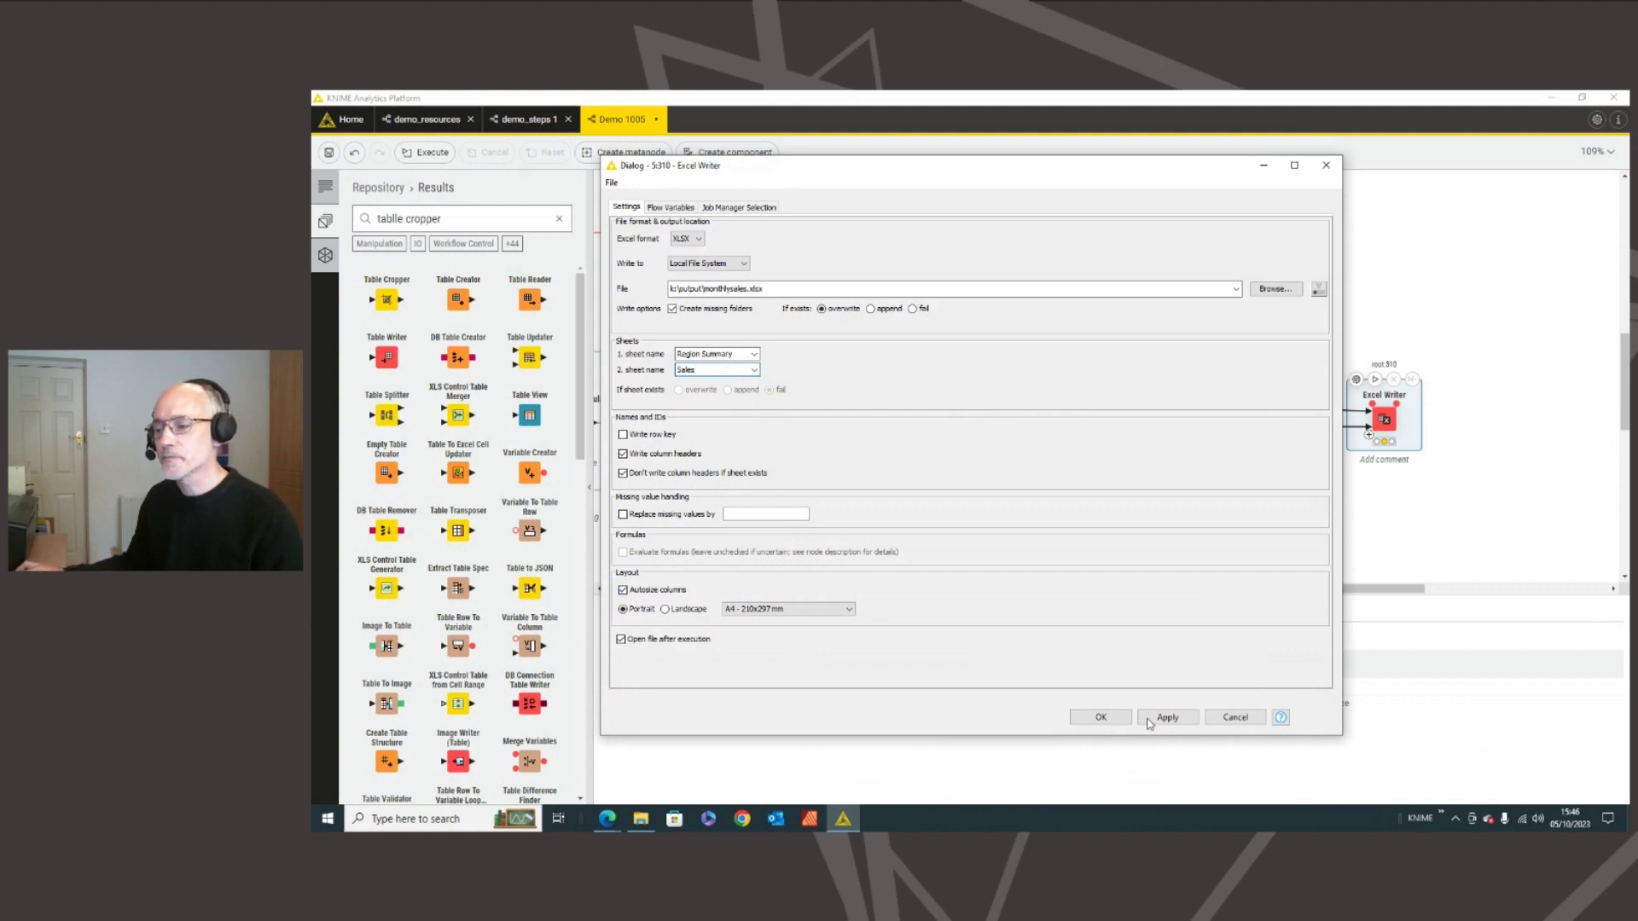
pyautogui.click(1119, 719)
pyautogui.press('F7')
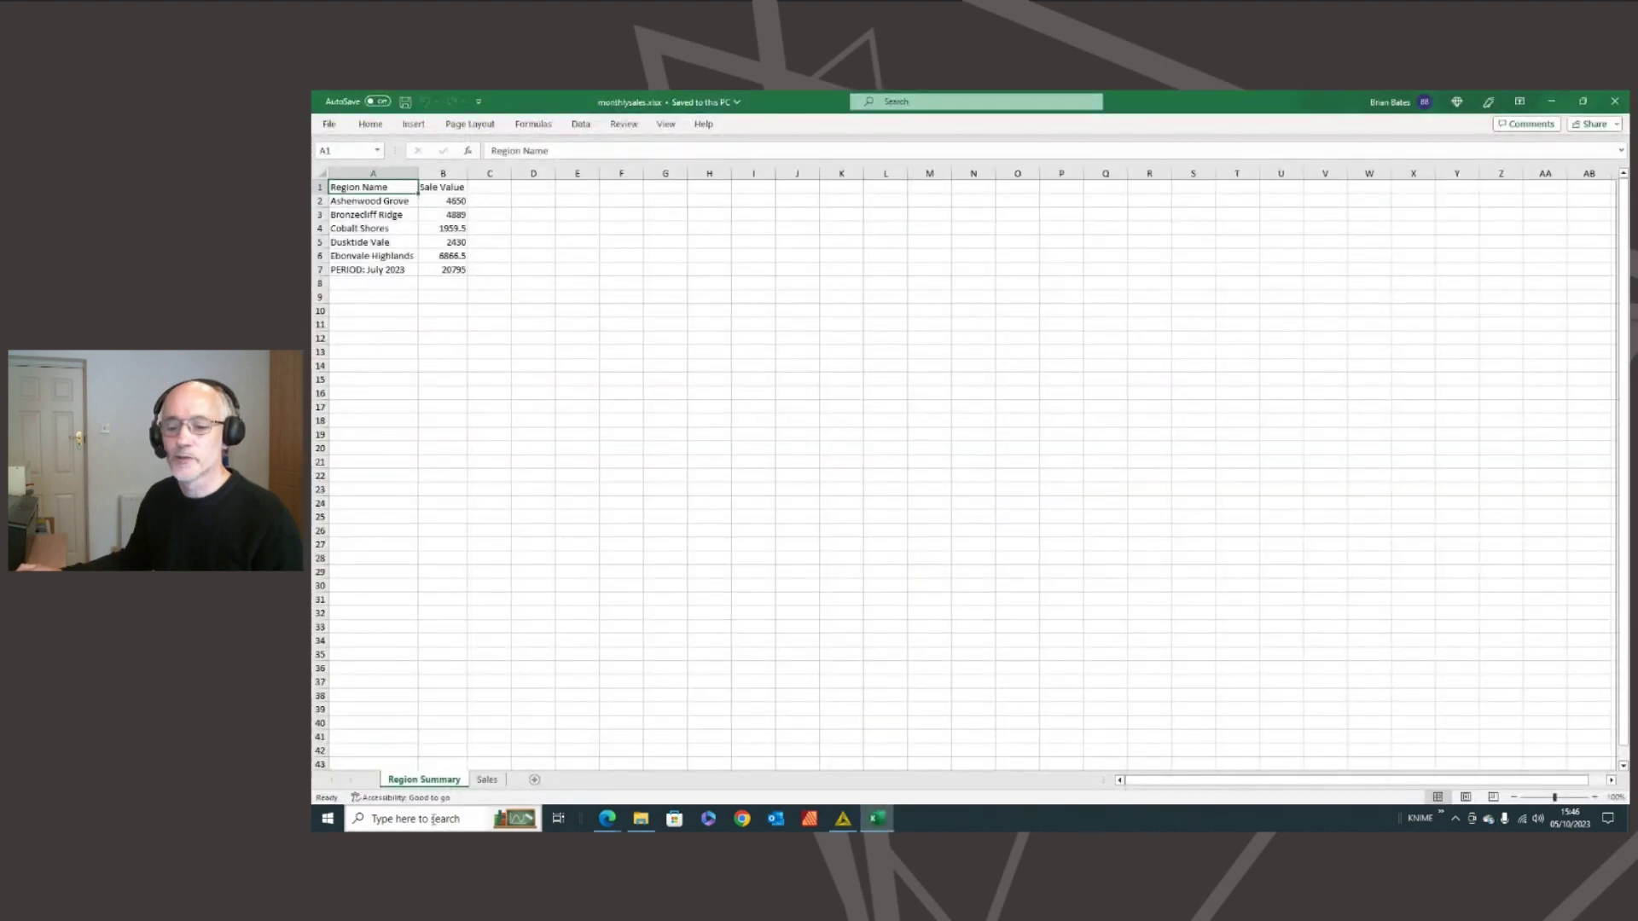
# - Examine the Region Summary and Sales sheets of the written workbook in Excel and close it
pyautogui.click(487, 780)
pyautogui.click(461, 783)
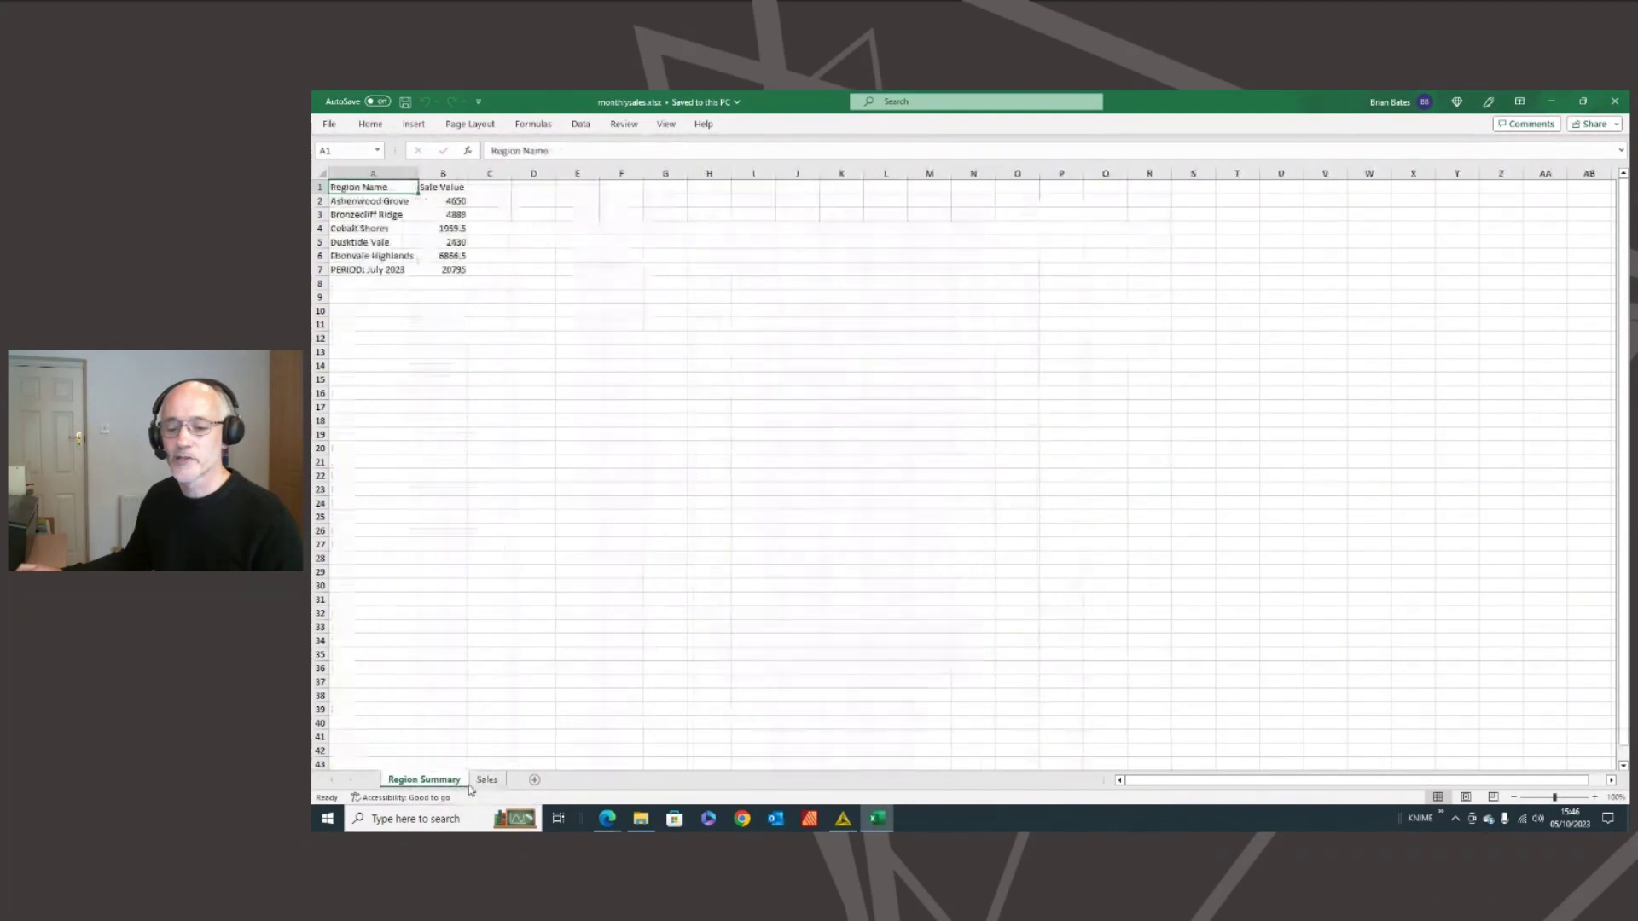
pyautogui.click(486, 780)
pyautogui.click(457, 783)
pyautogui.click(488, 779)
pyautogui.click(1615, 101)
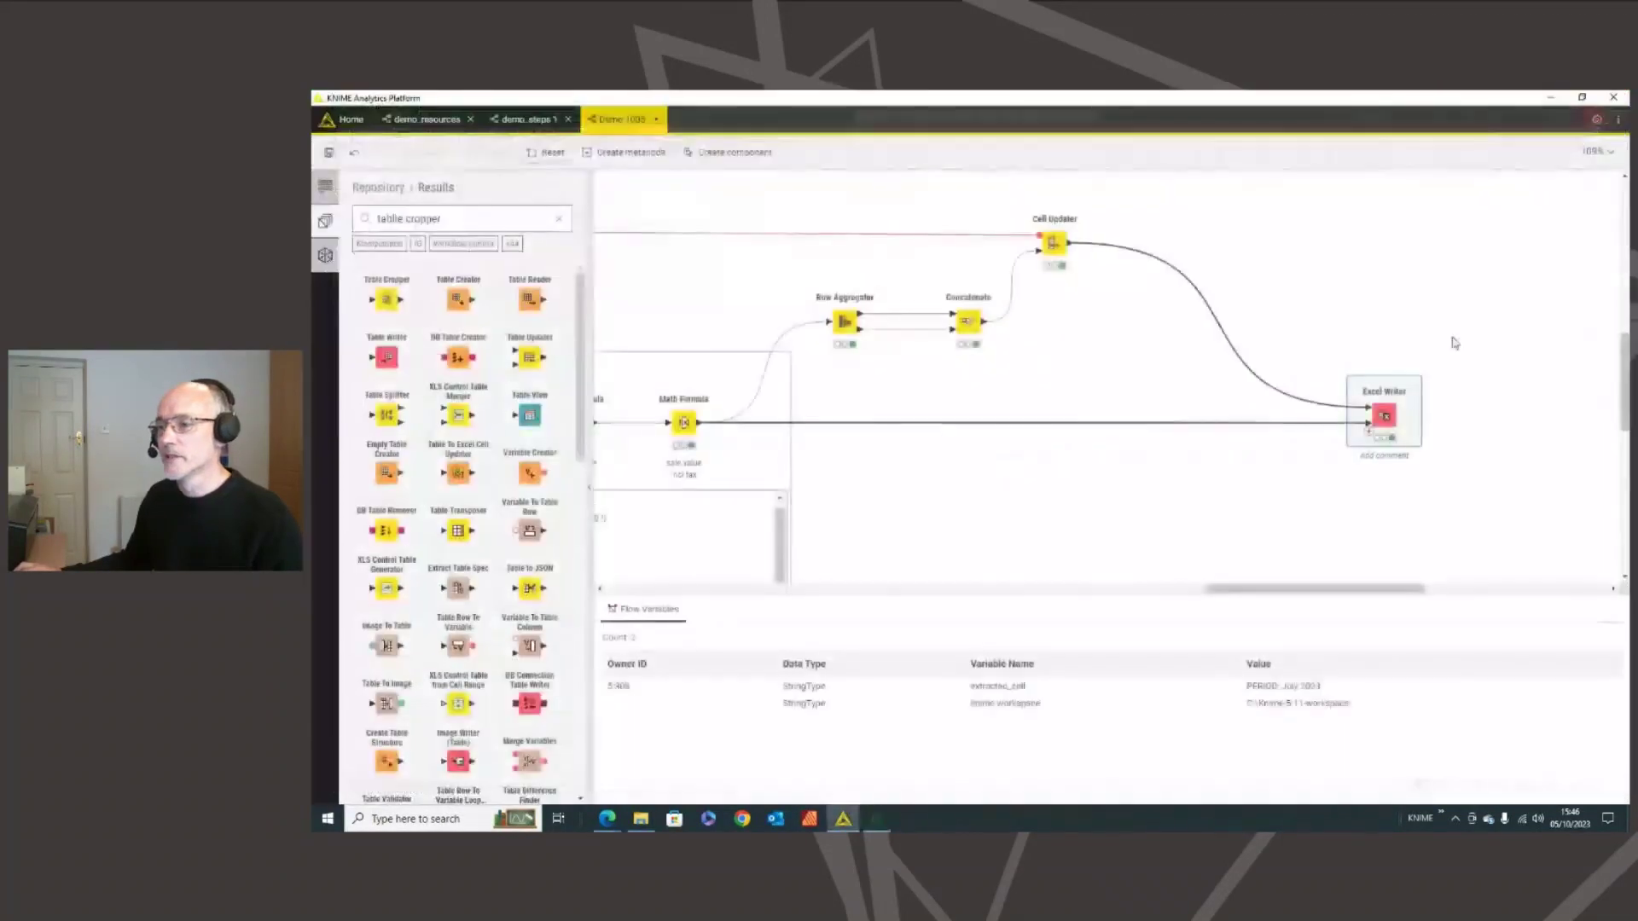
pyautogui.click(1293, 523)
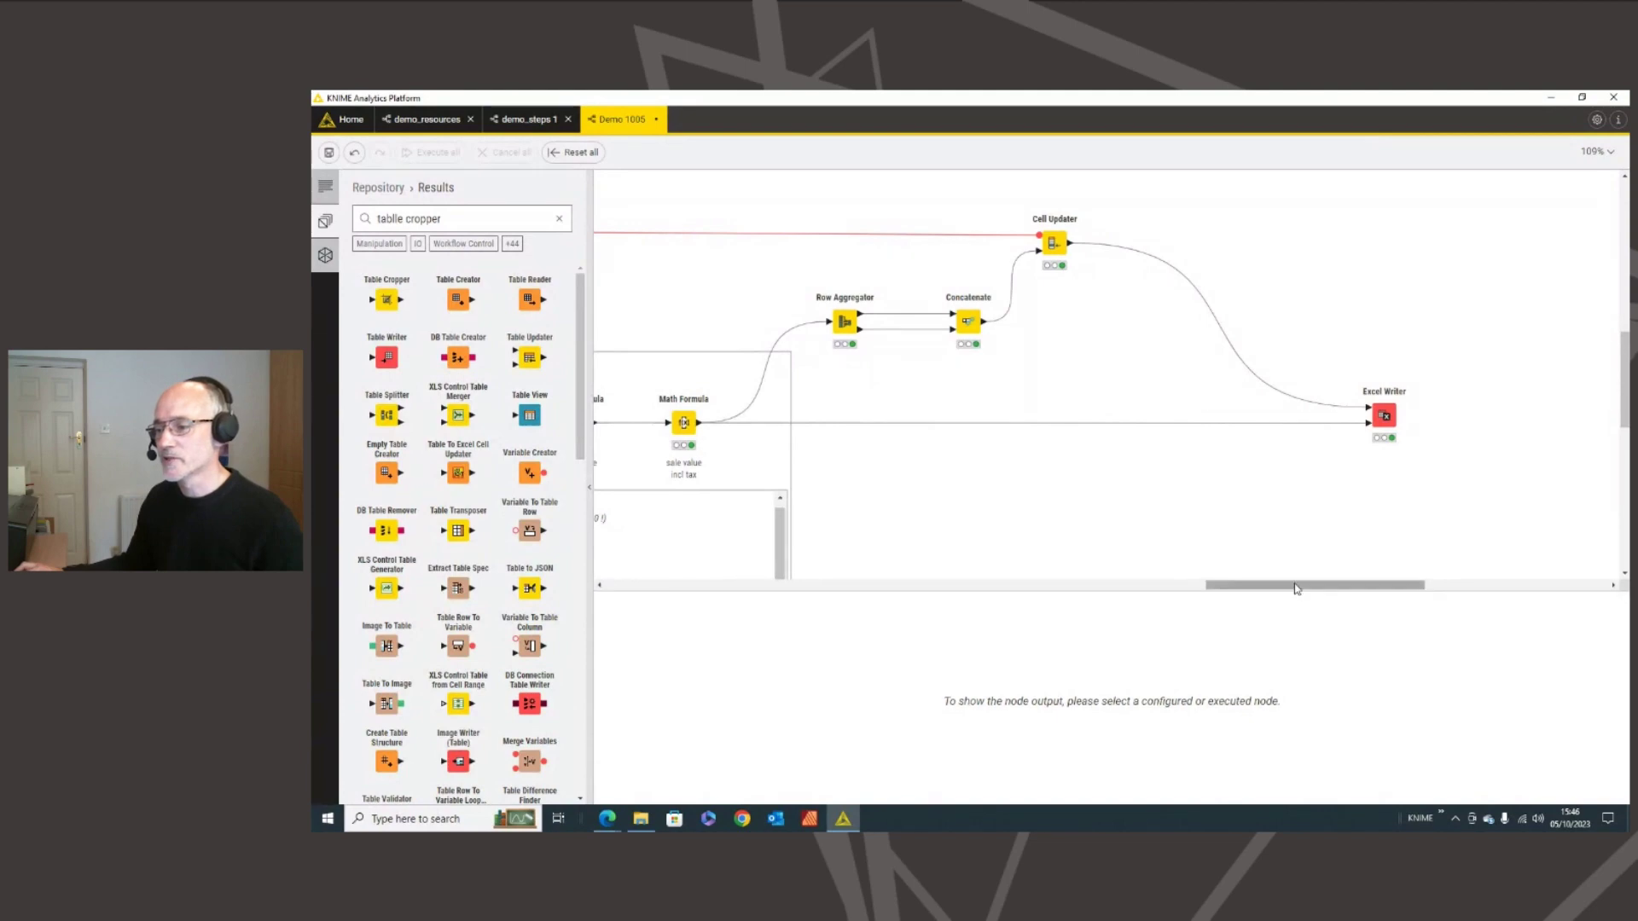
pyautogui.moveTo(1295, 589); pyautogui.dragTo(1289, 590)
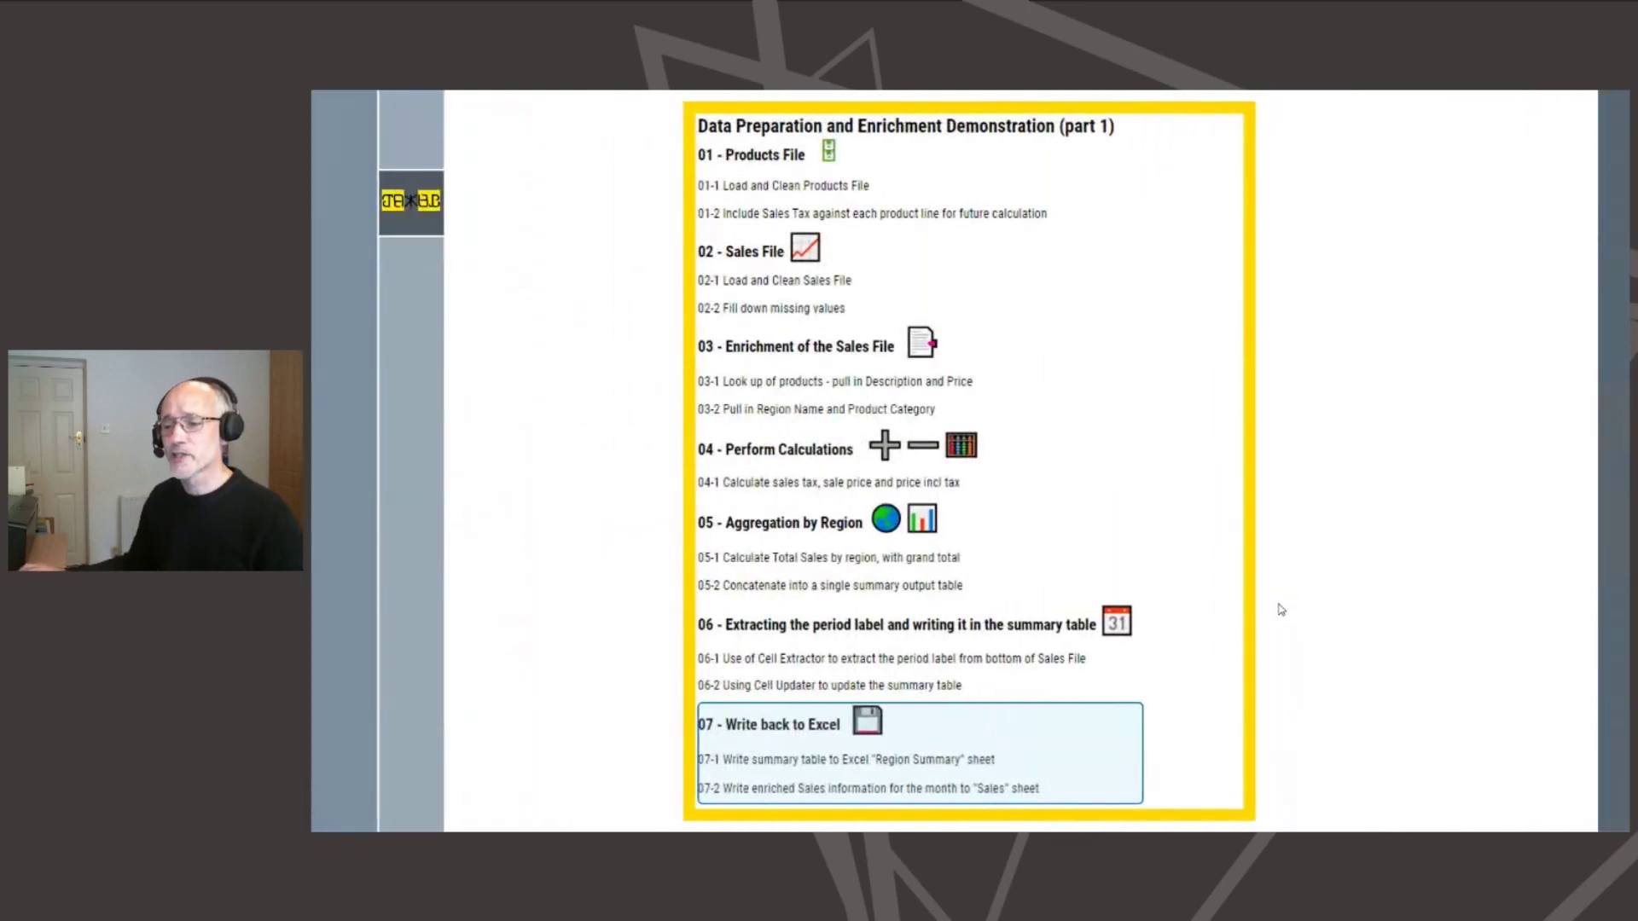
pyautogui.press('Right')
pyautogui.press('Right')
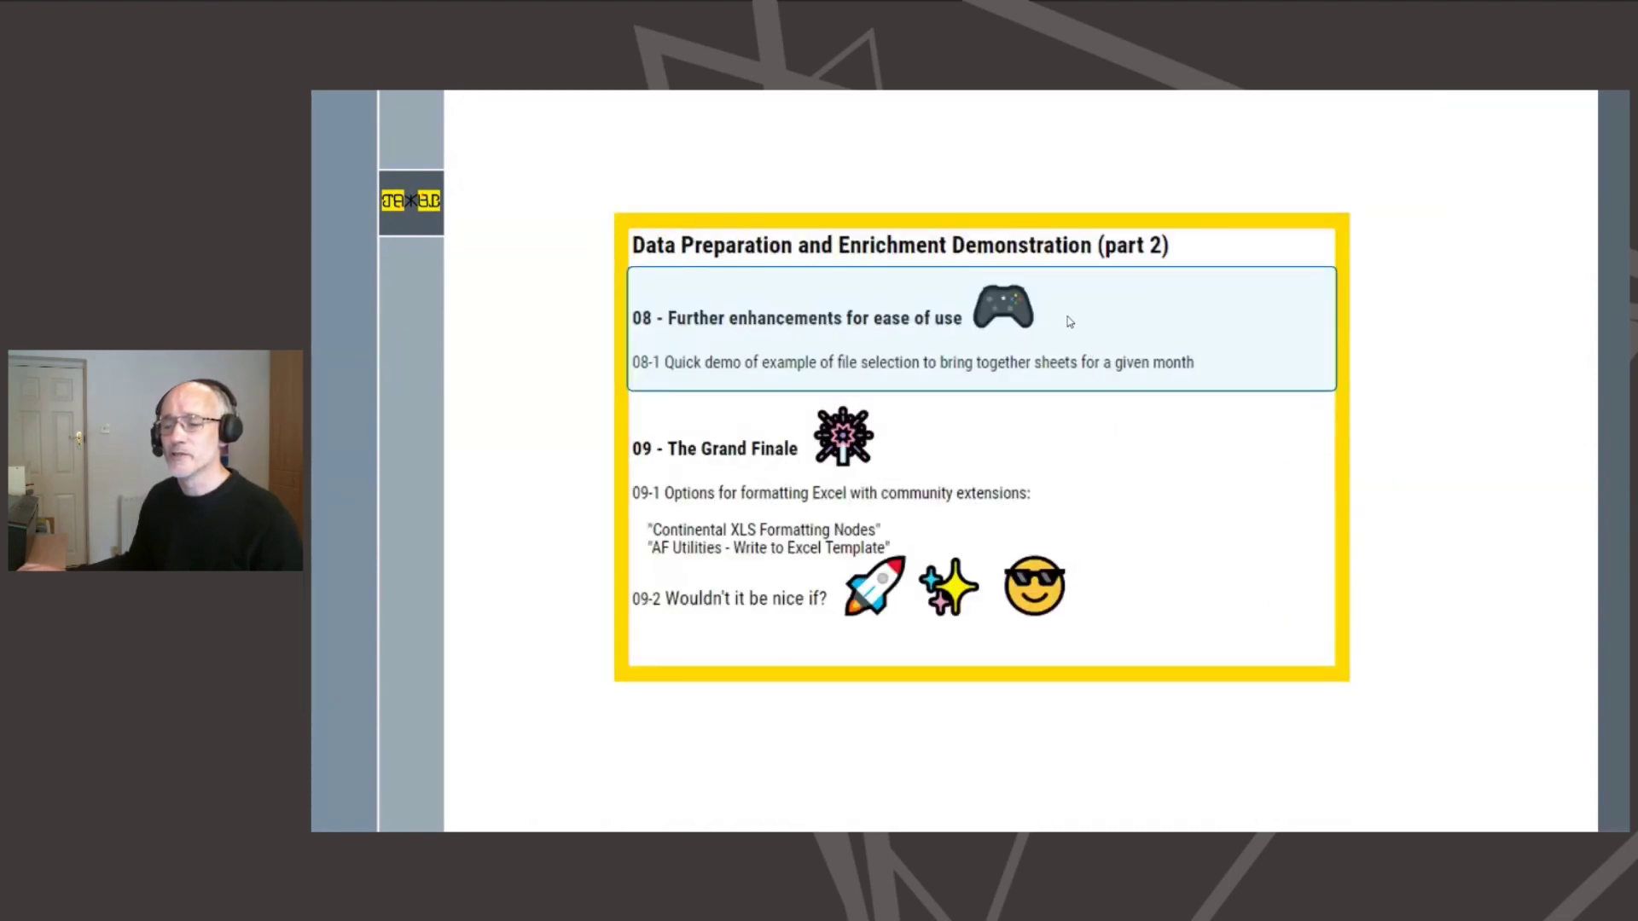
# - Switch to KNIME and examine the sales Excel Reader and the July product Excel Reader with its output table
pyautogui.hotkey('alt', 'Tab')
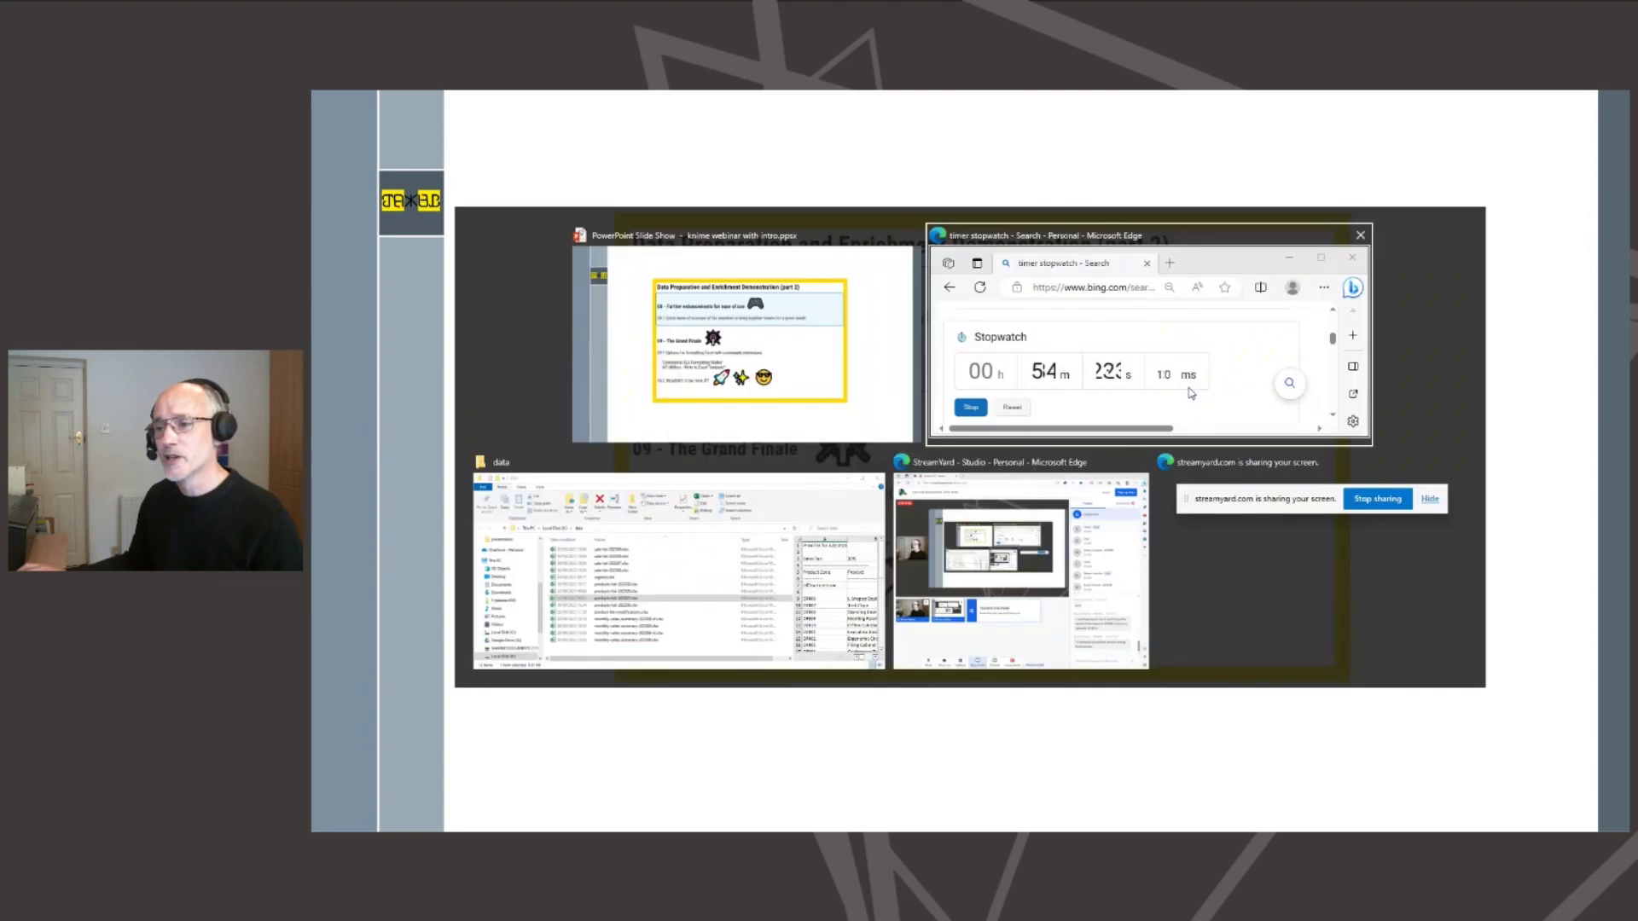
pyautogui.press('Escape')
pyautogui.hotkey('alt', 'Tab')
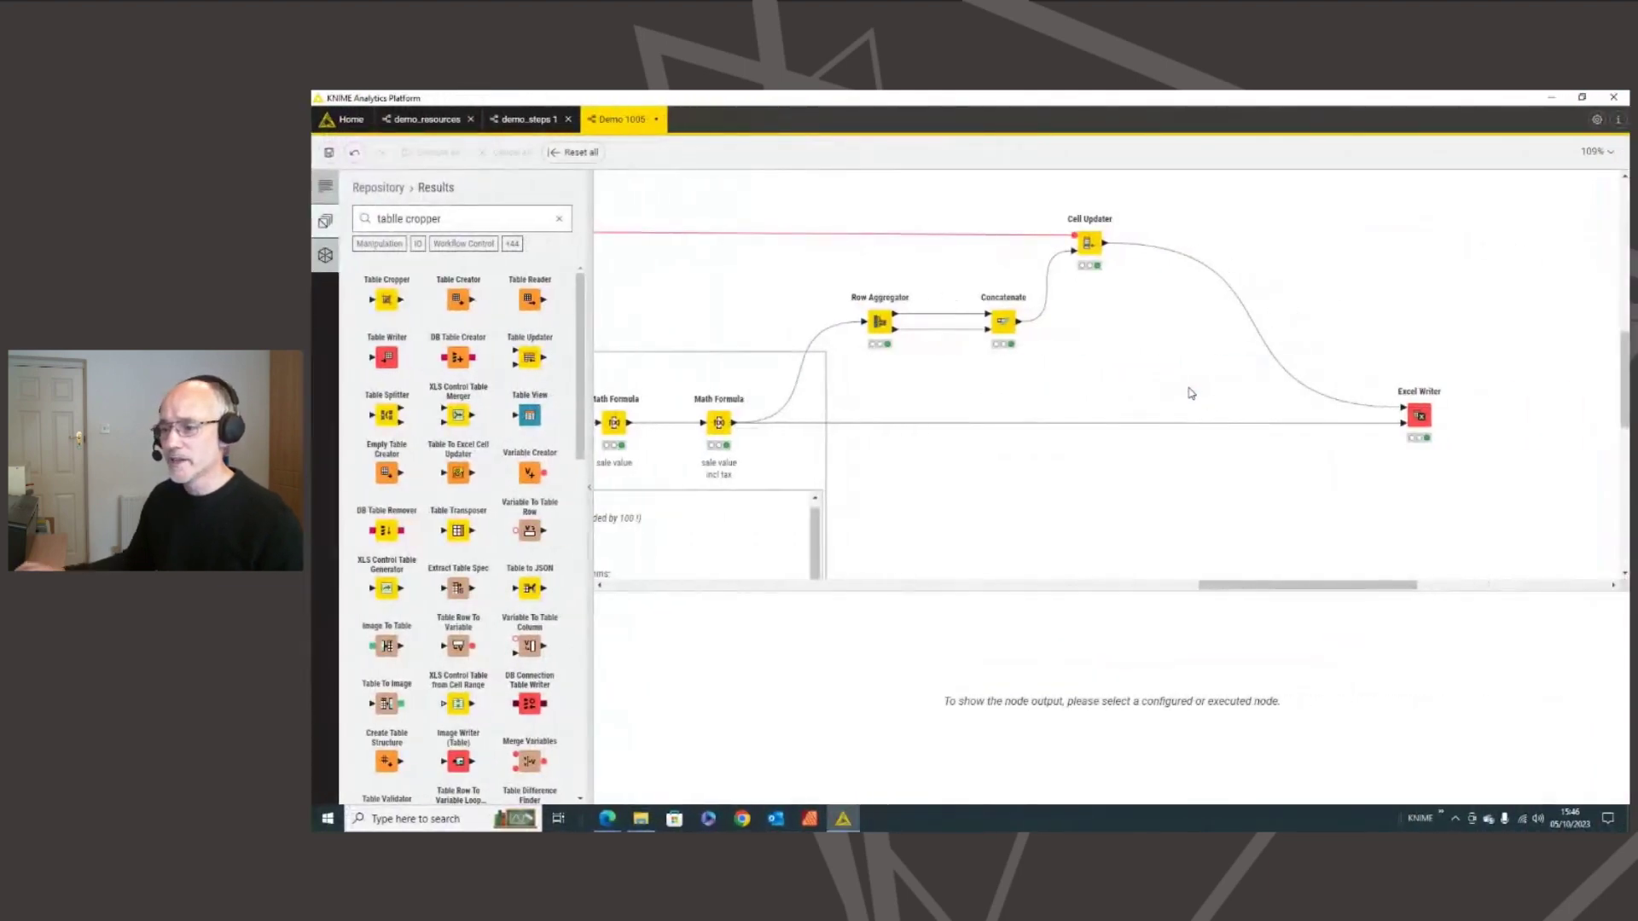
pyautogui.moveTo(1347, 585); pyautogui.dragTo(896, 559)
pyautogui.scroll(5, 1075, 333)
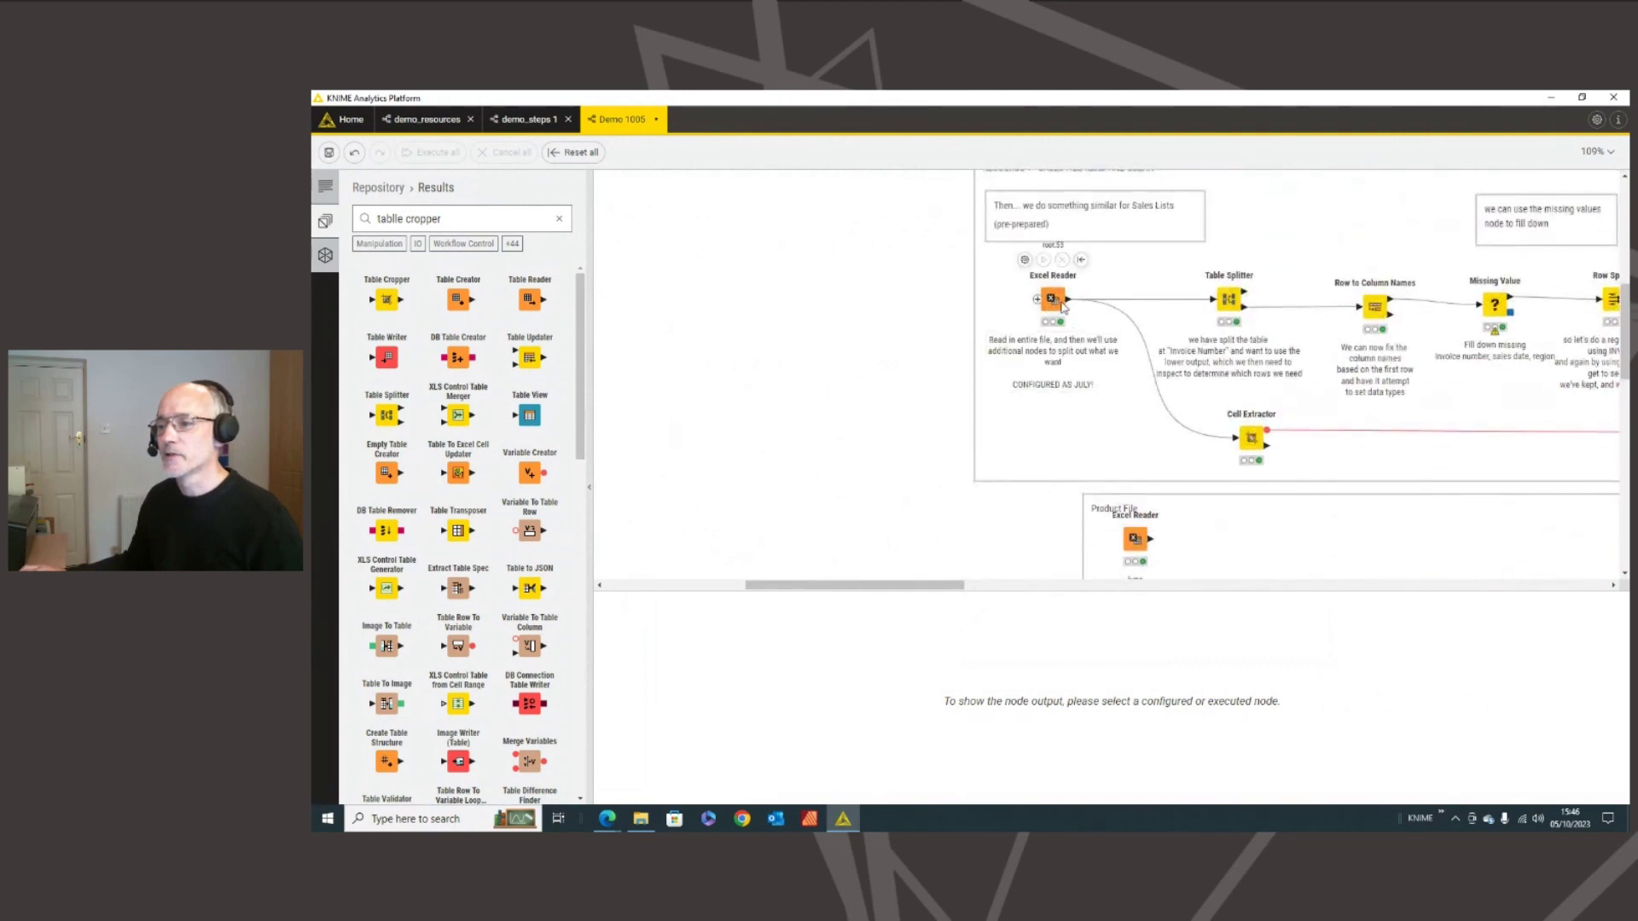
pyautogui.click(1053, 299)
pyautogui.scroll(-3, 1135, 533)
pyautogui.click(1135, 533)
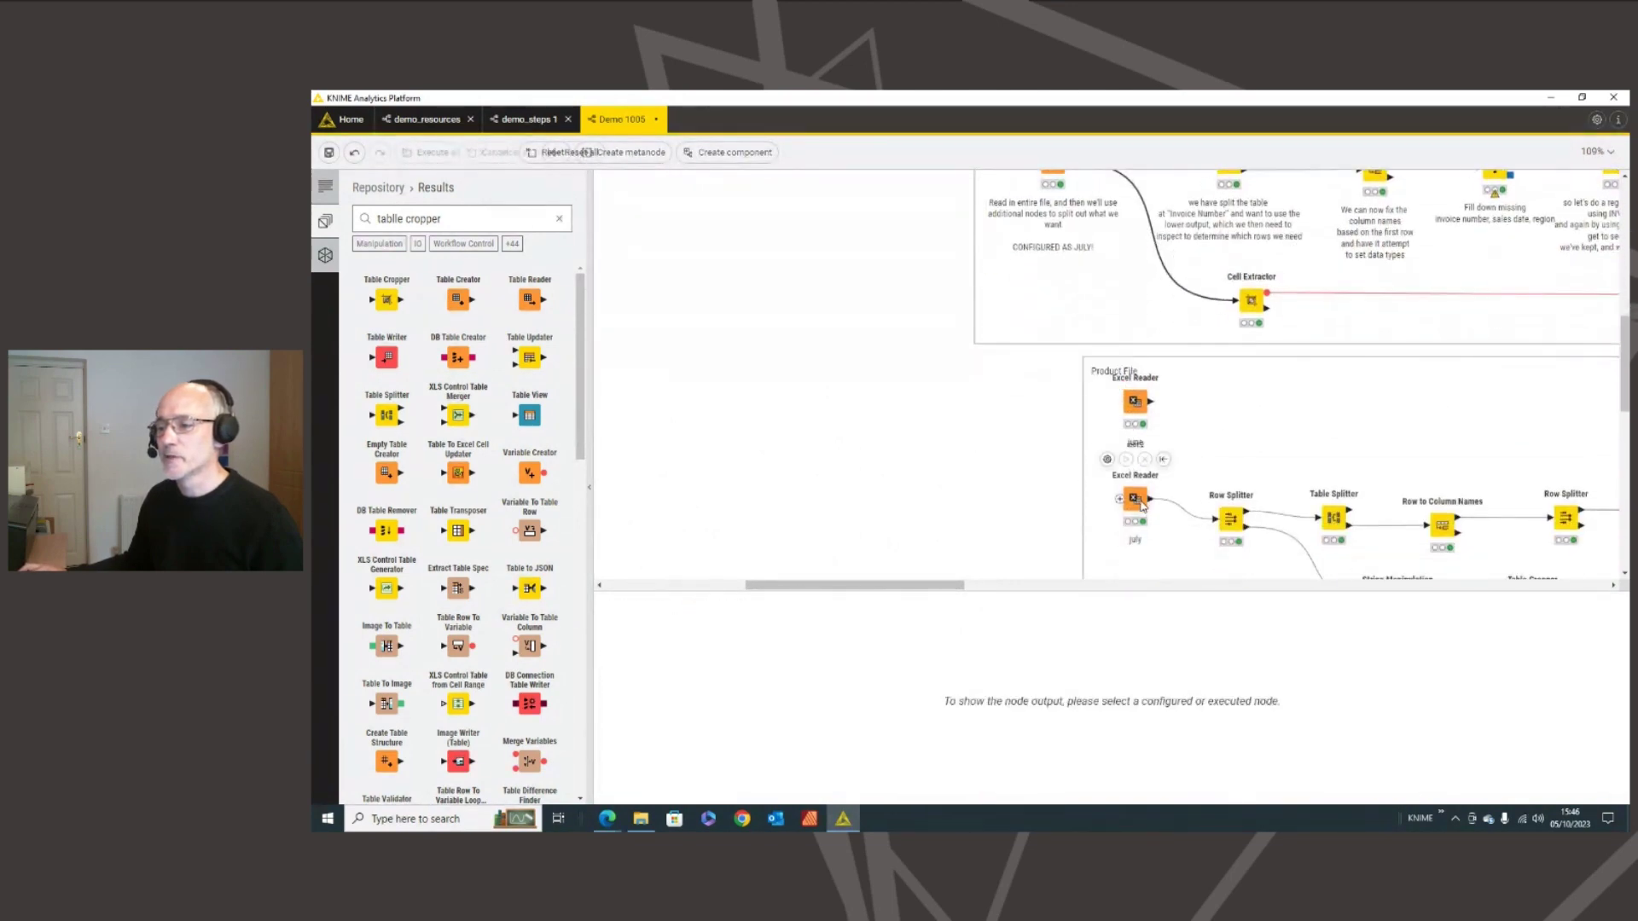
pyautogui.click(1127, 486)
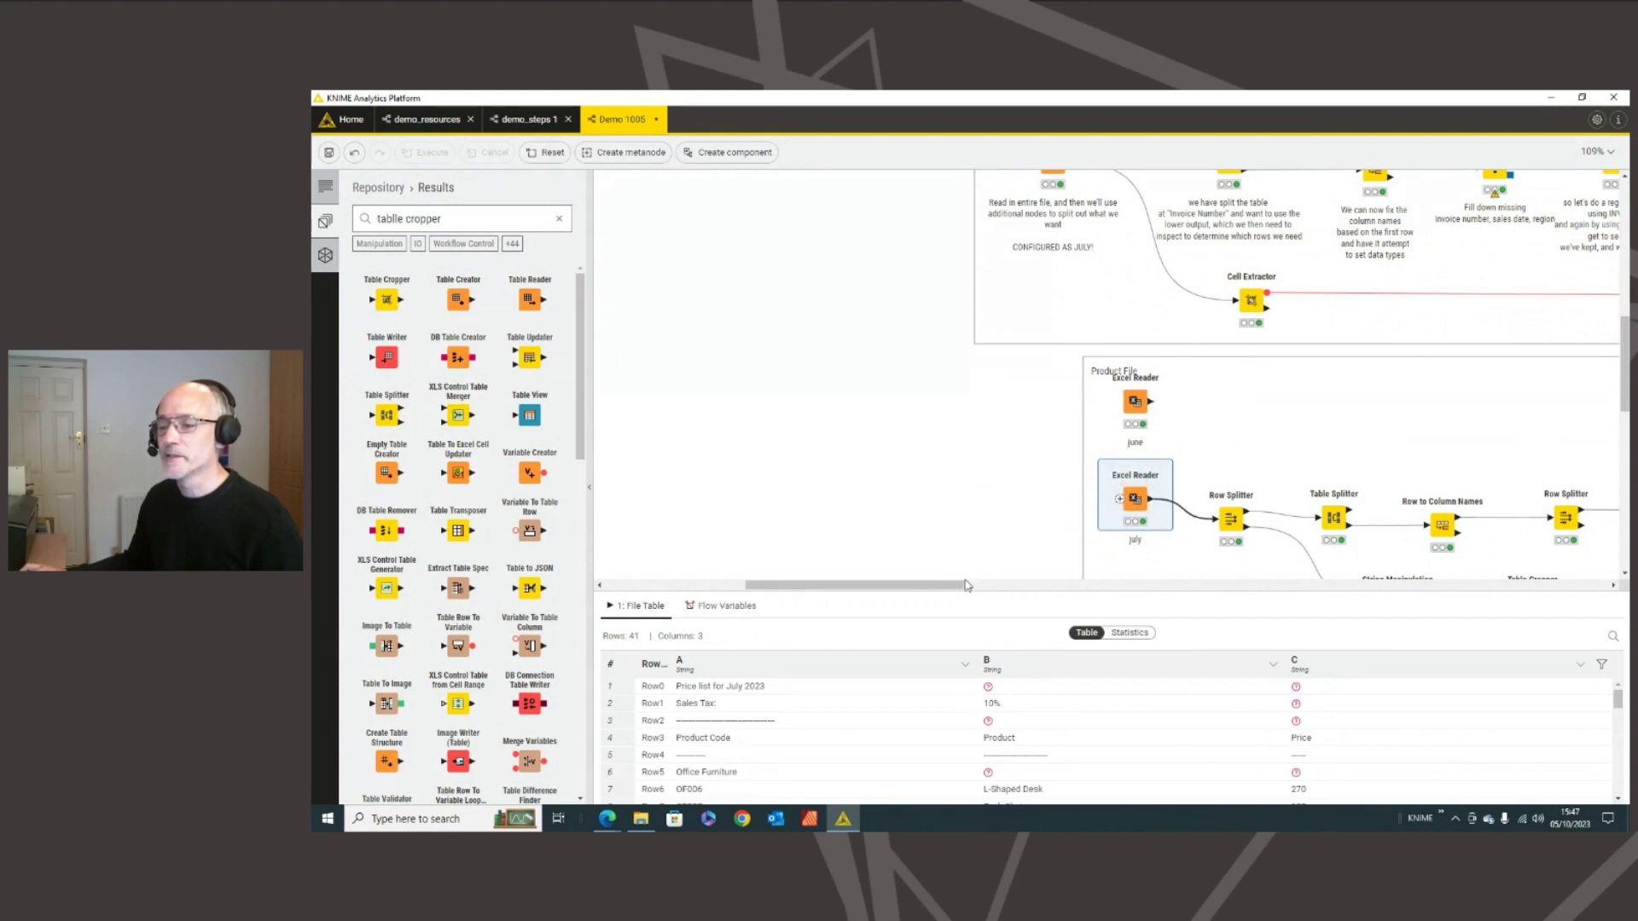
pyautogui.moveTo(969, 586); pyautogui.dragTo(944, 585)
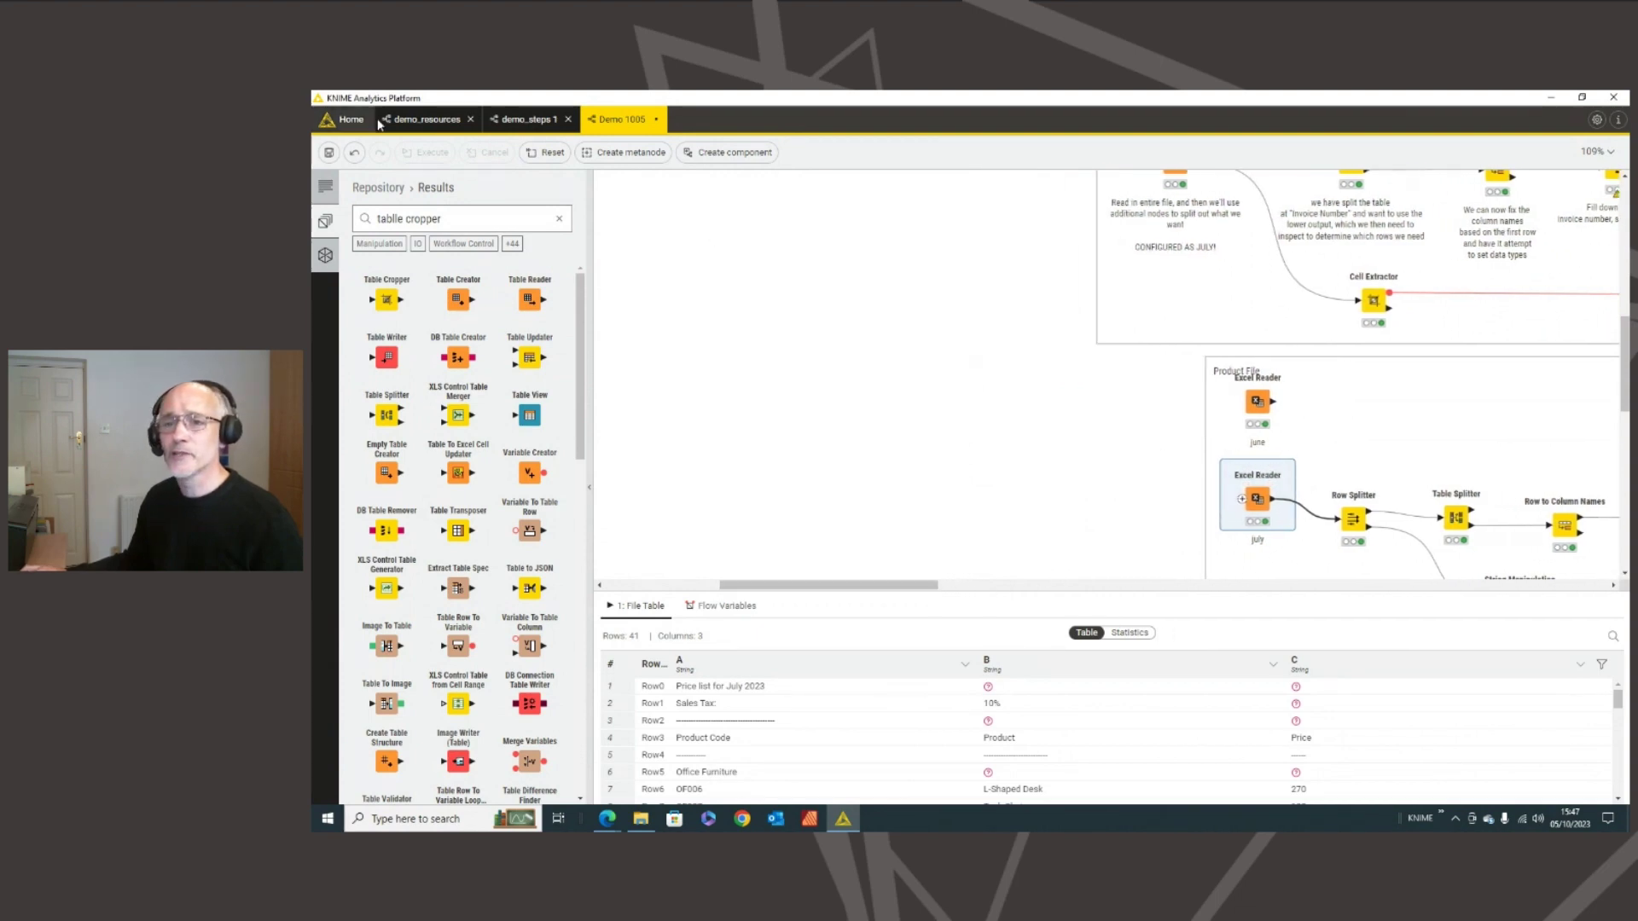
# - Copy the Resource 6 user file selection nodes from demo_resources into the demo workflow, placing them beside the Product File section
pyautogui.click(421, 124)
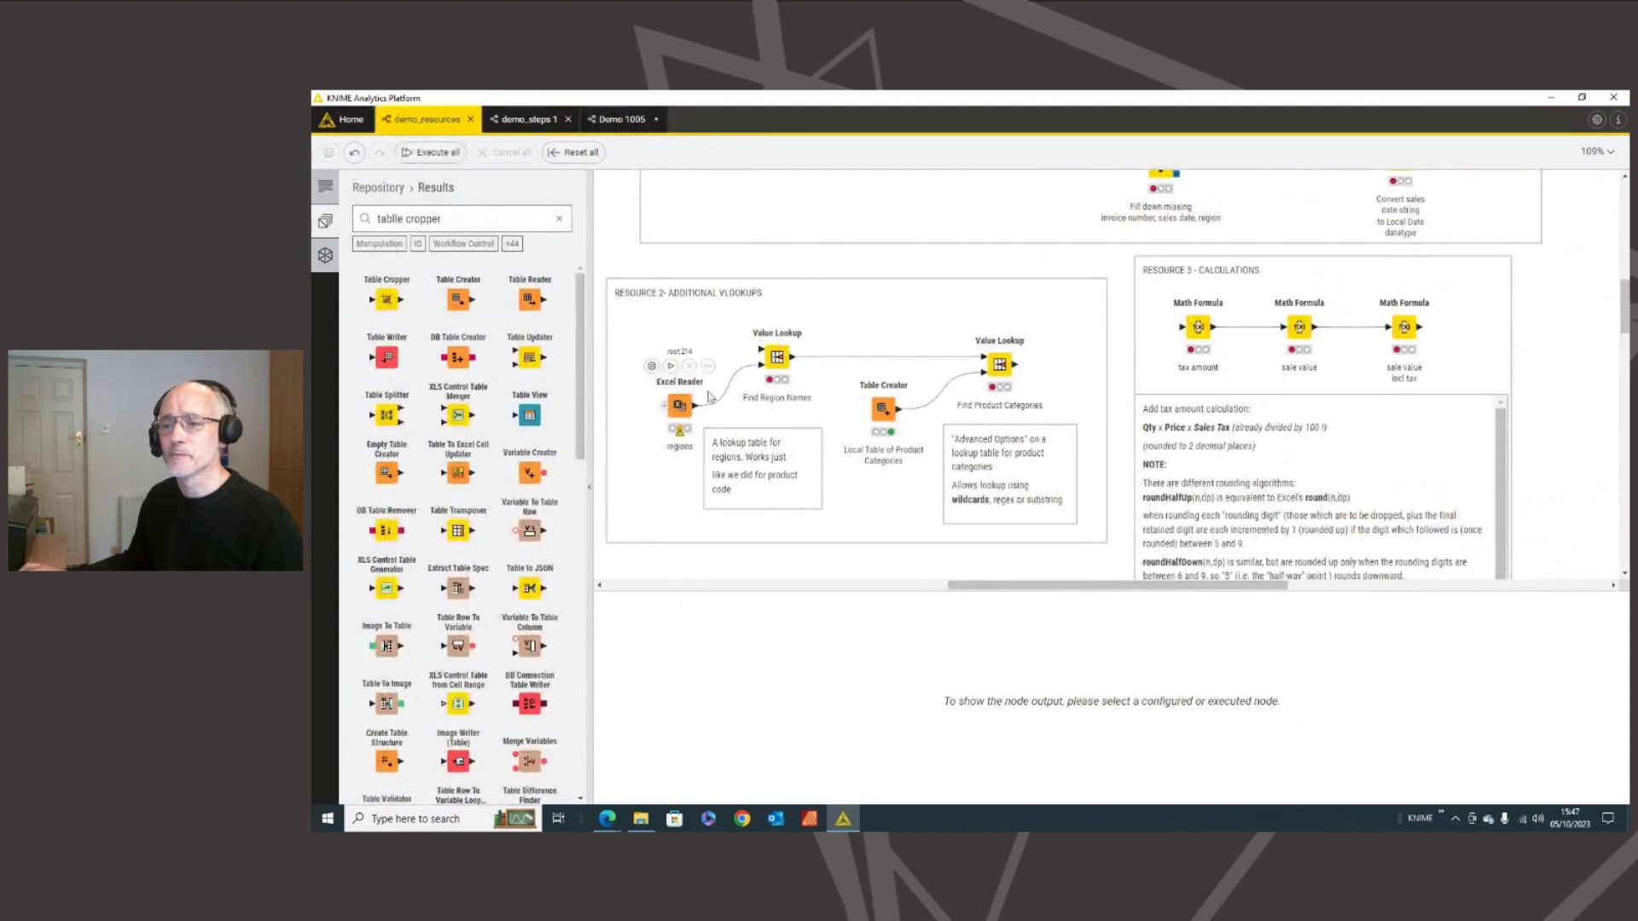
pyautogui.scroll(-5, 732, 404)
pyautogui.scroll(-10, 732, 404)
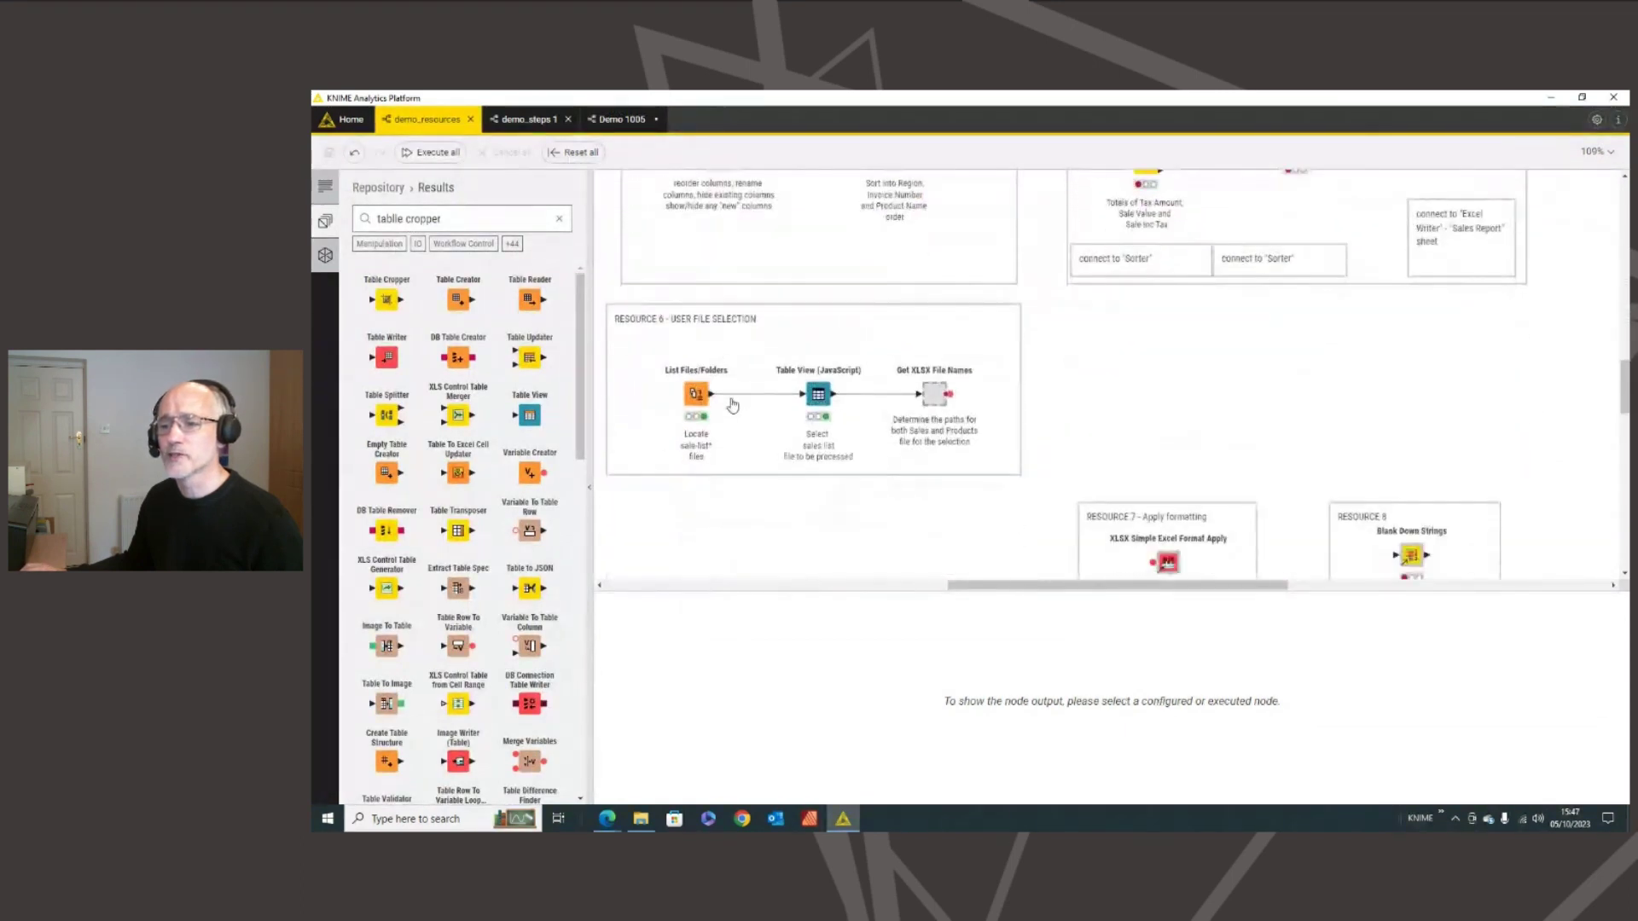
pyautogui.moveTo(603, 233)
pyautogui.mouseDown()
pyautogui.moveTo(925, 413)
pyautogui.moveTo(1046, 428)
pyautogui.mouseUp()
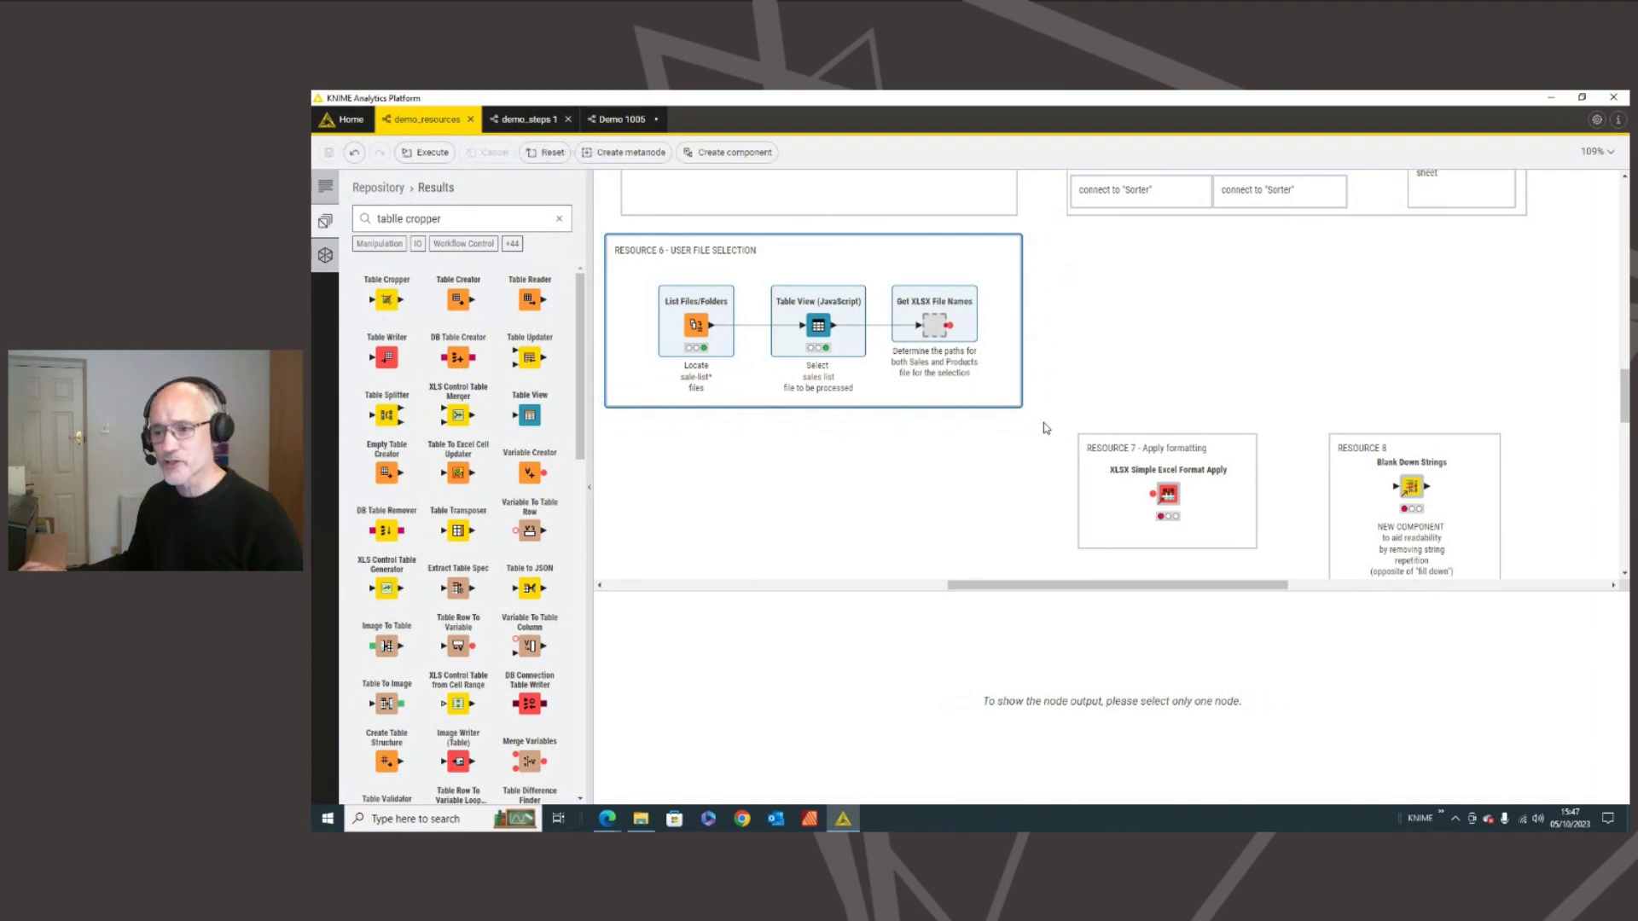
pyautogui.click(609, 121)
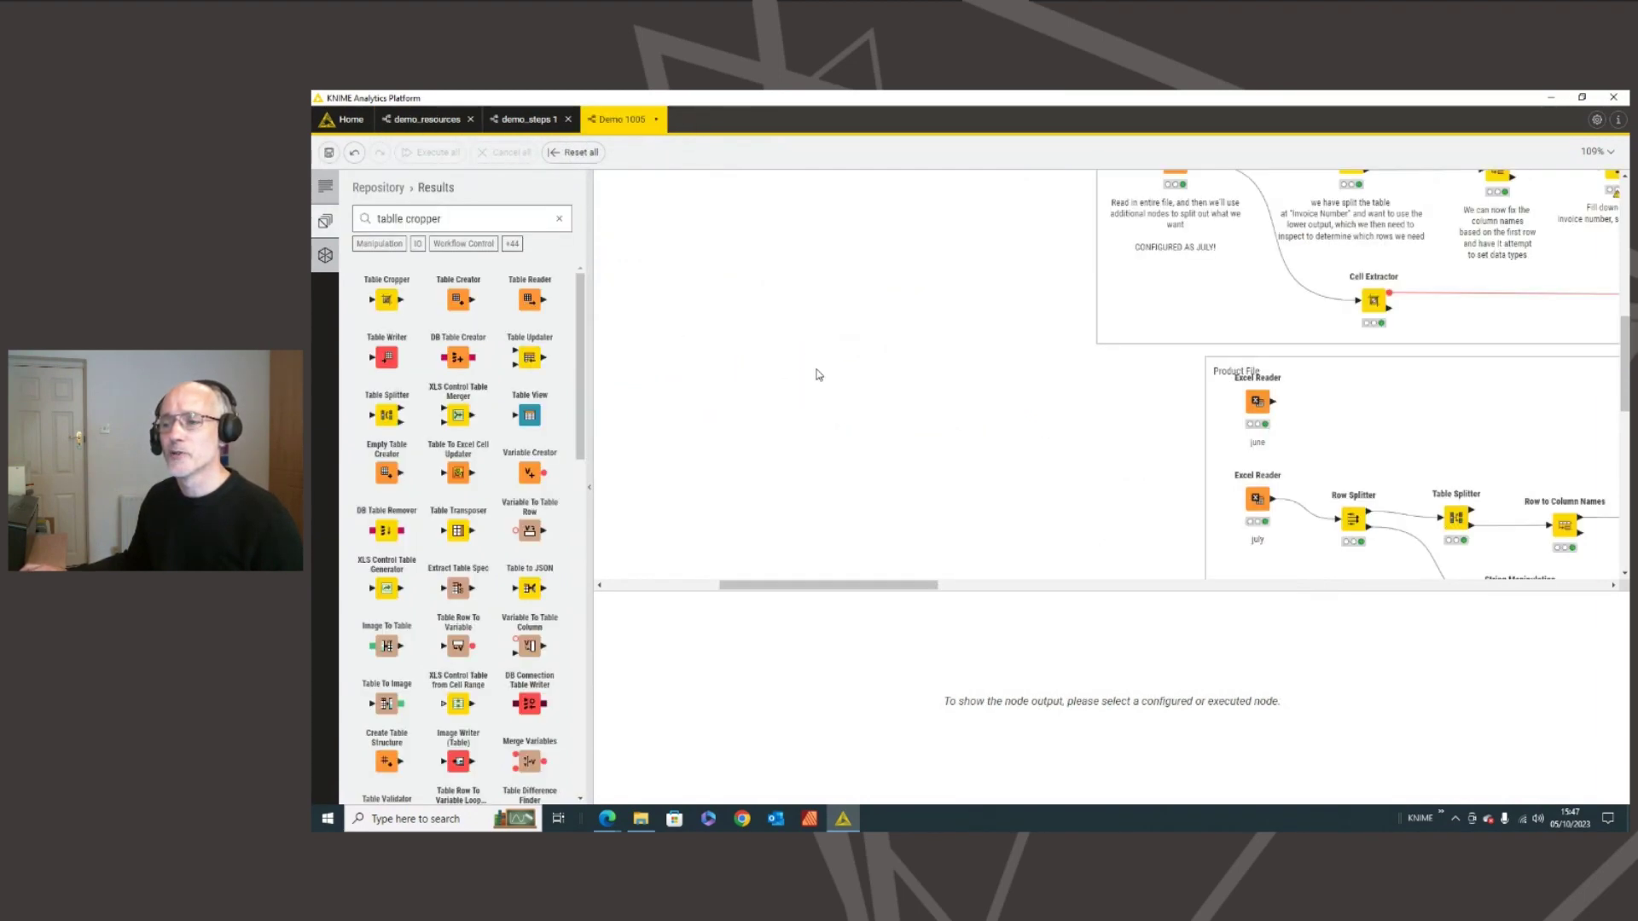
pyautogui.rightClick(785, 358)
pyautogui.click(814, 395)
pyautogui.moveTo(1034, 368); pyautogui.dragTo(925, 383)
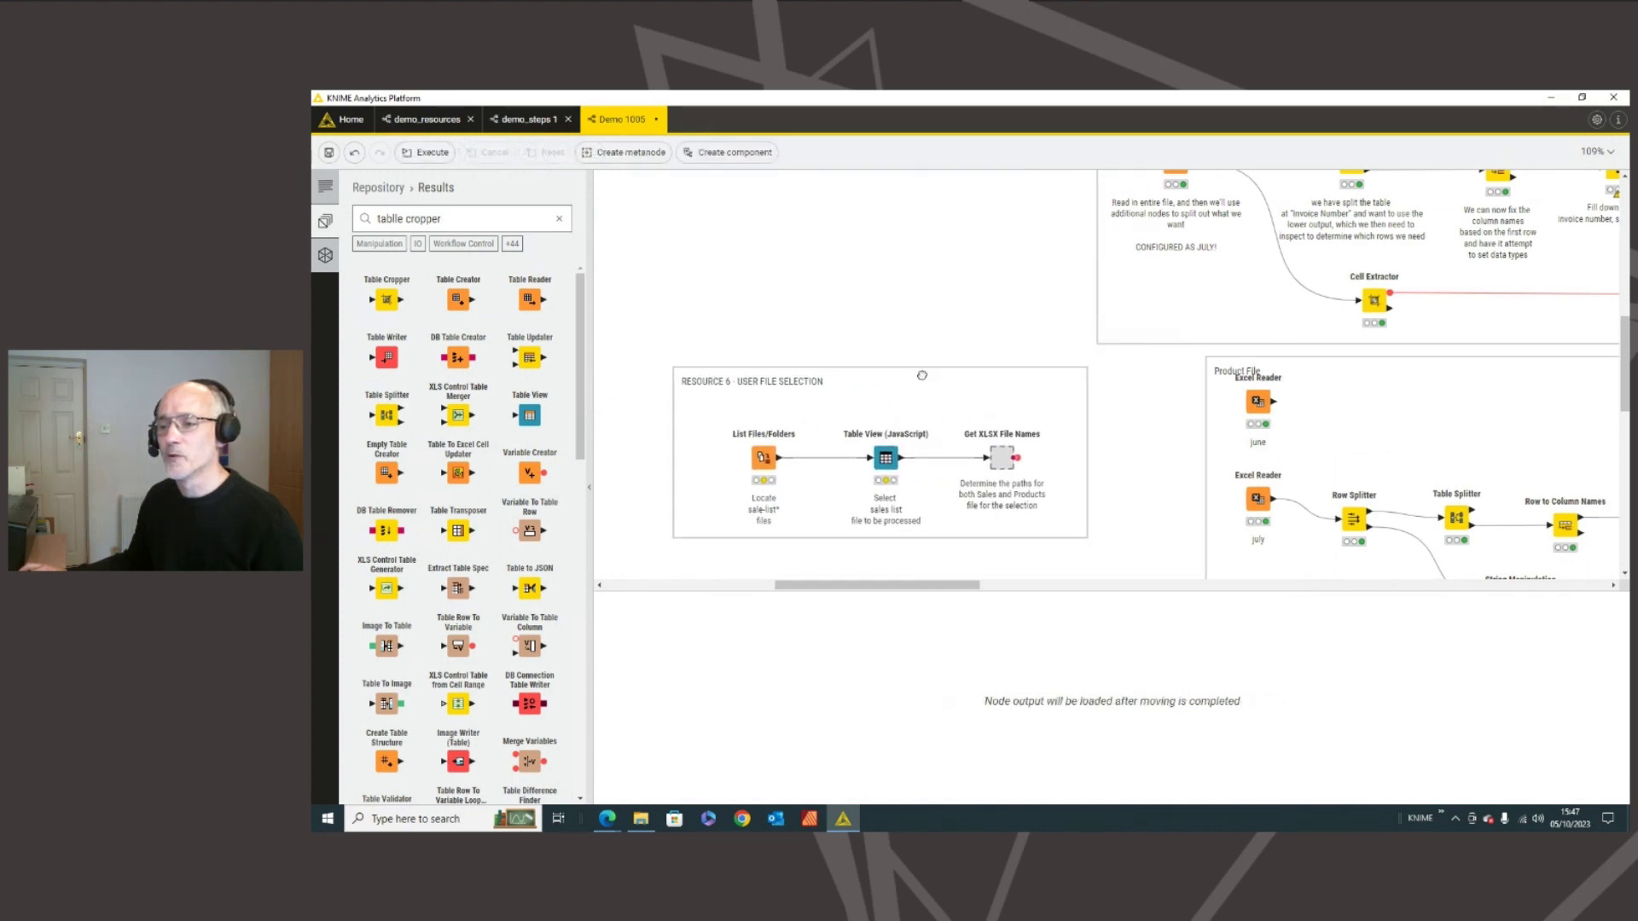
# - Review the List Files/Folders node's K:\data folder and sale-list* wildcard filter, and execute the node
pyautogui.doubleClick(764, 458)
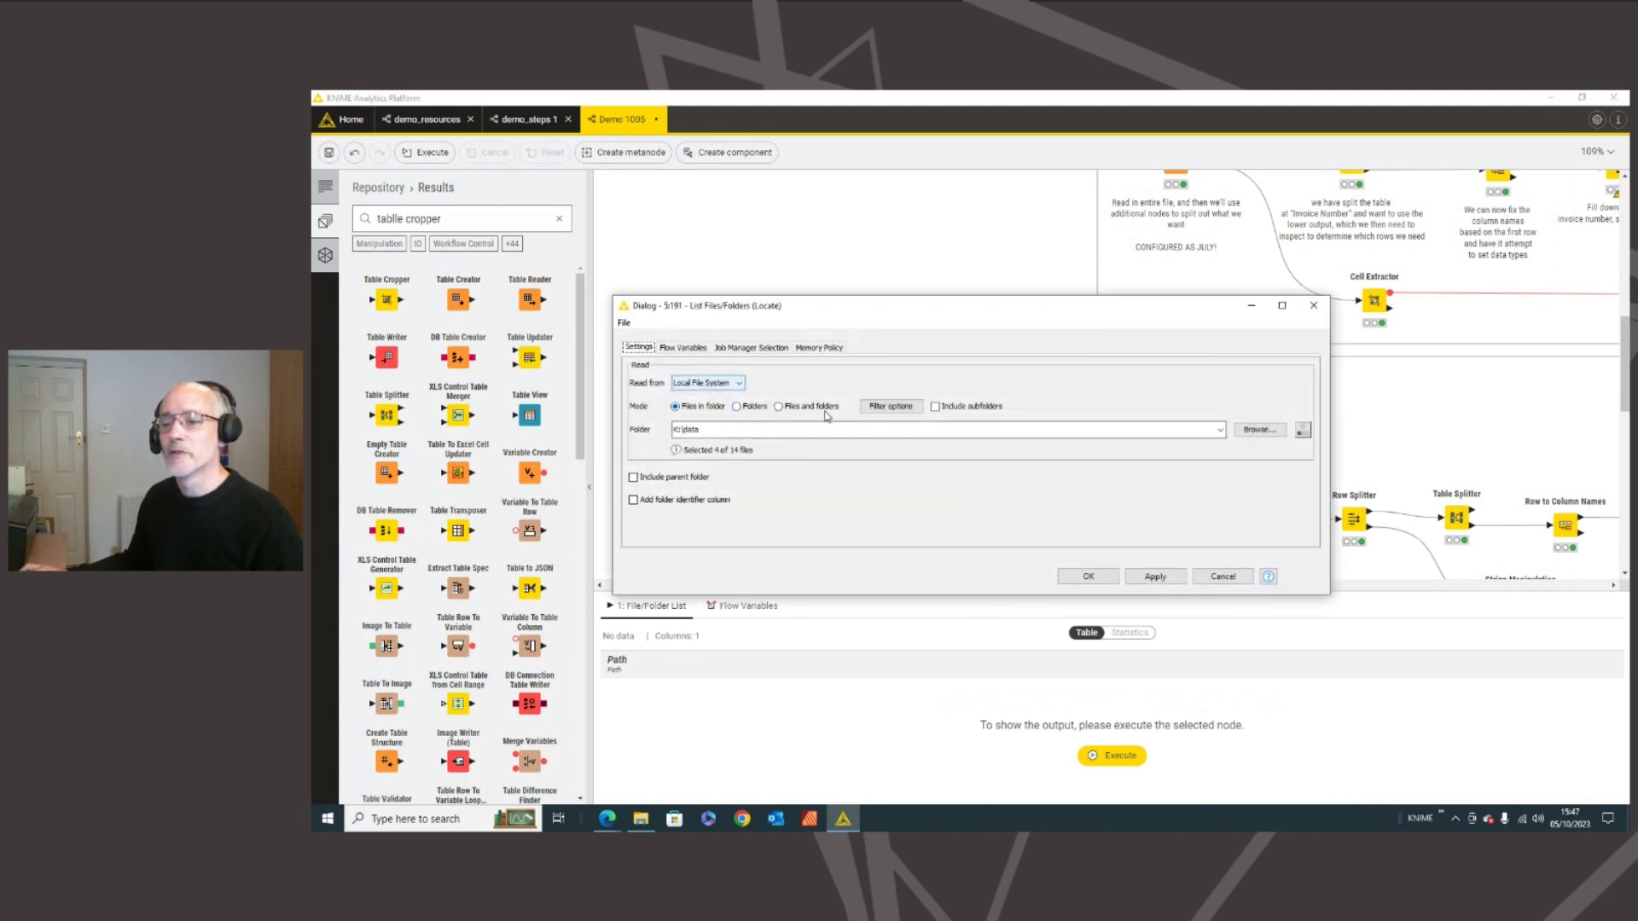
pyautogui.moveTo(802, 315); pyautogui.dragTo(968, 519)
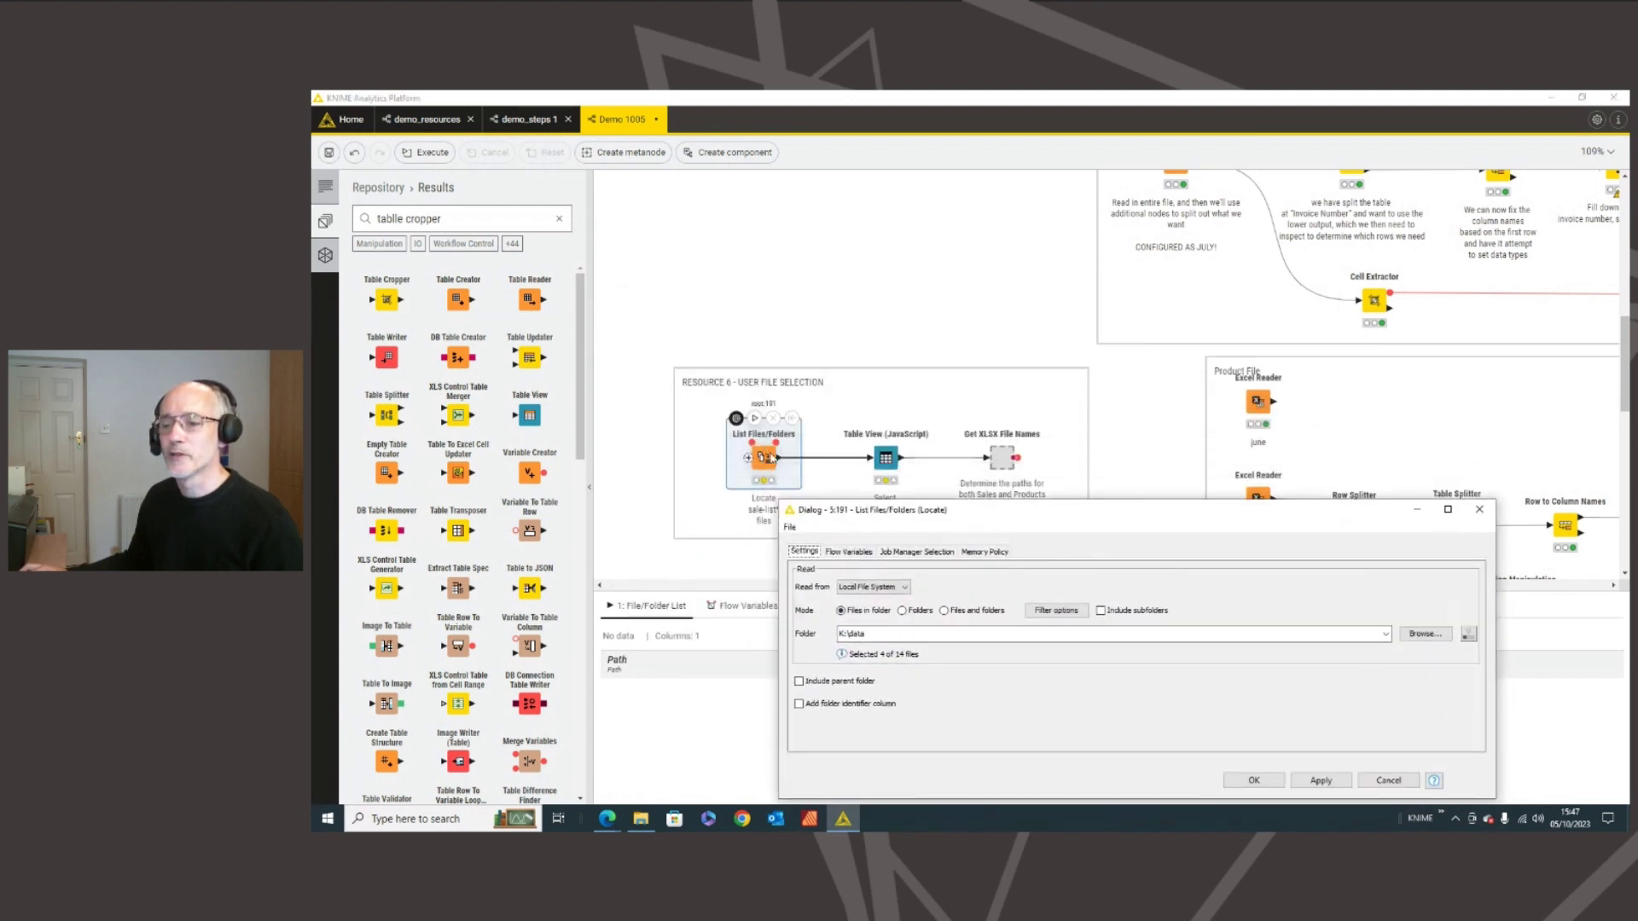
pyautogui.click(1064, 612)
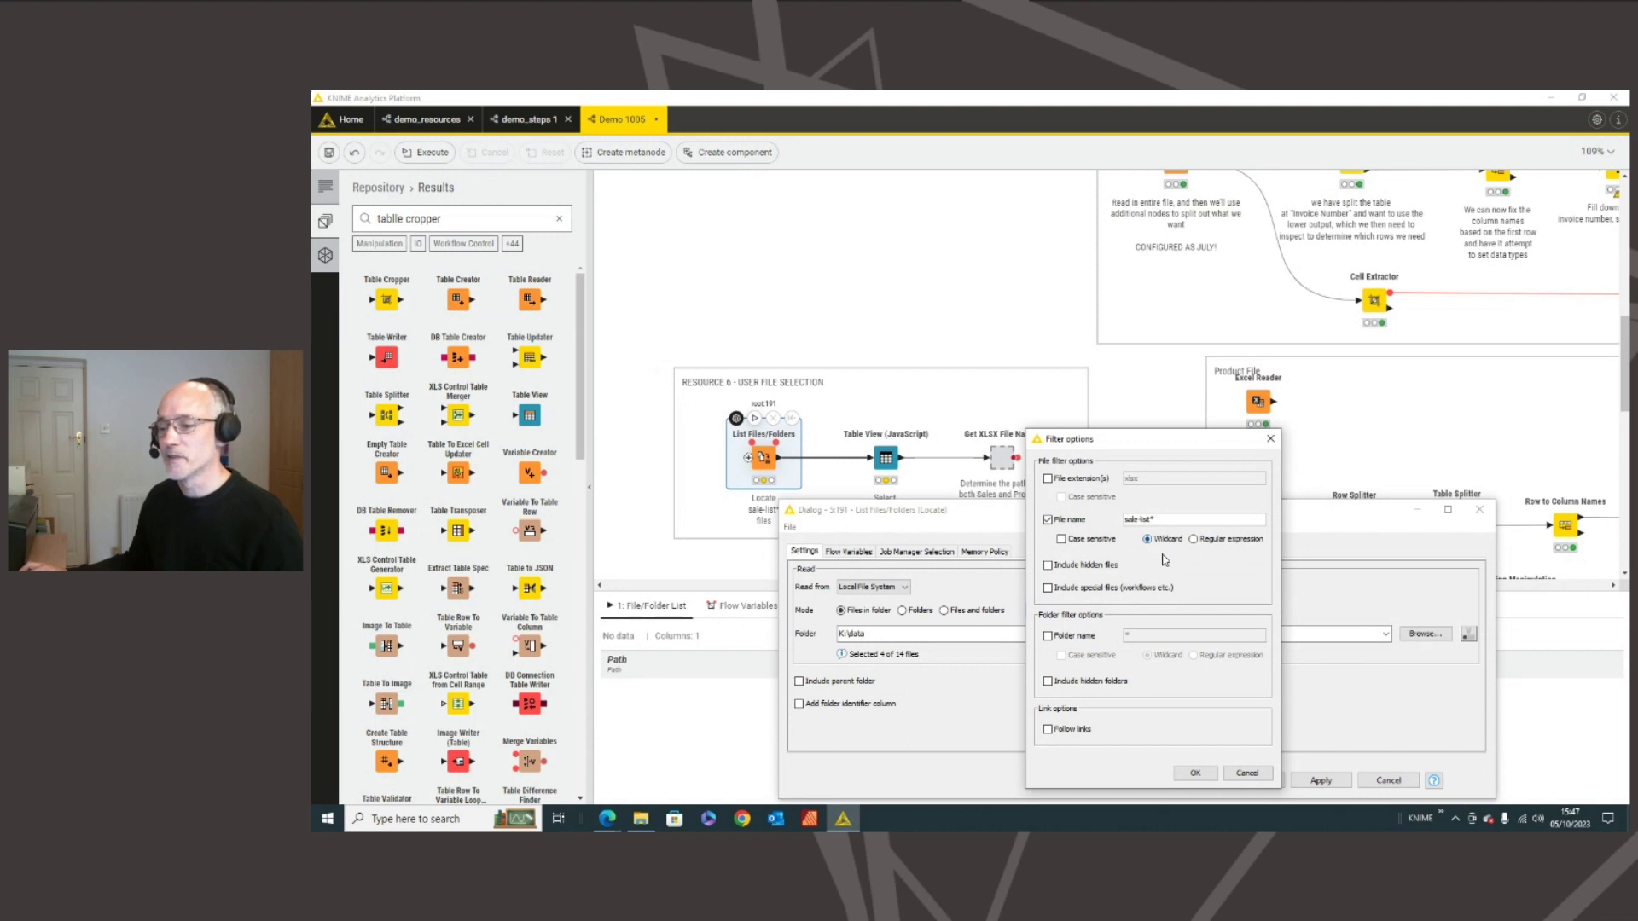
pyautogui.click(1195, 772)
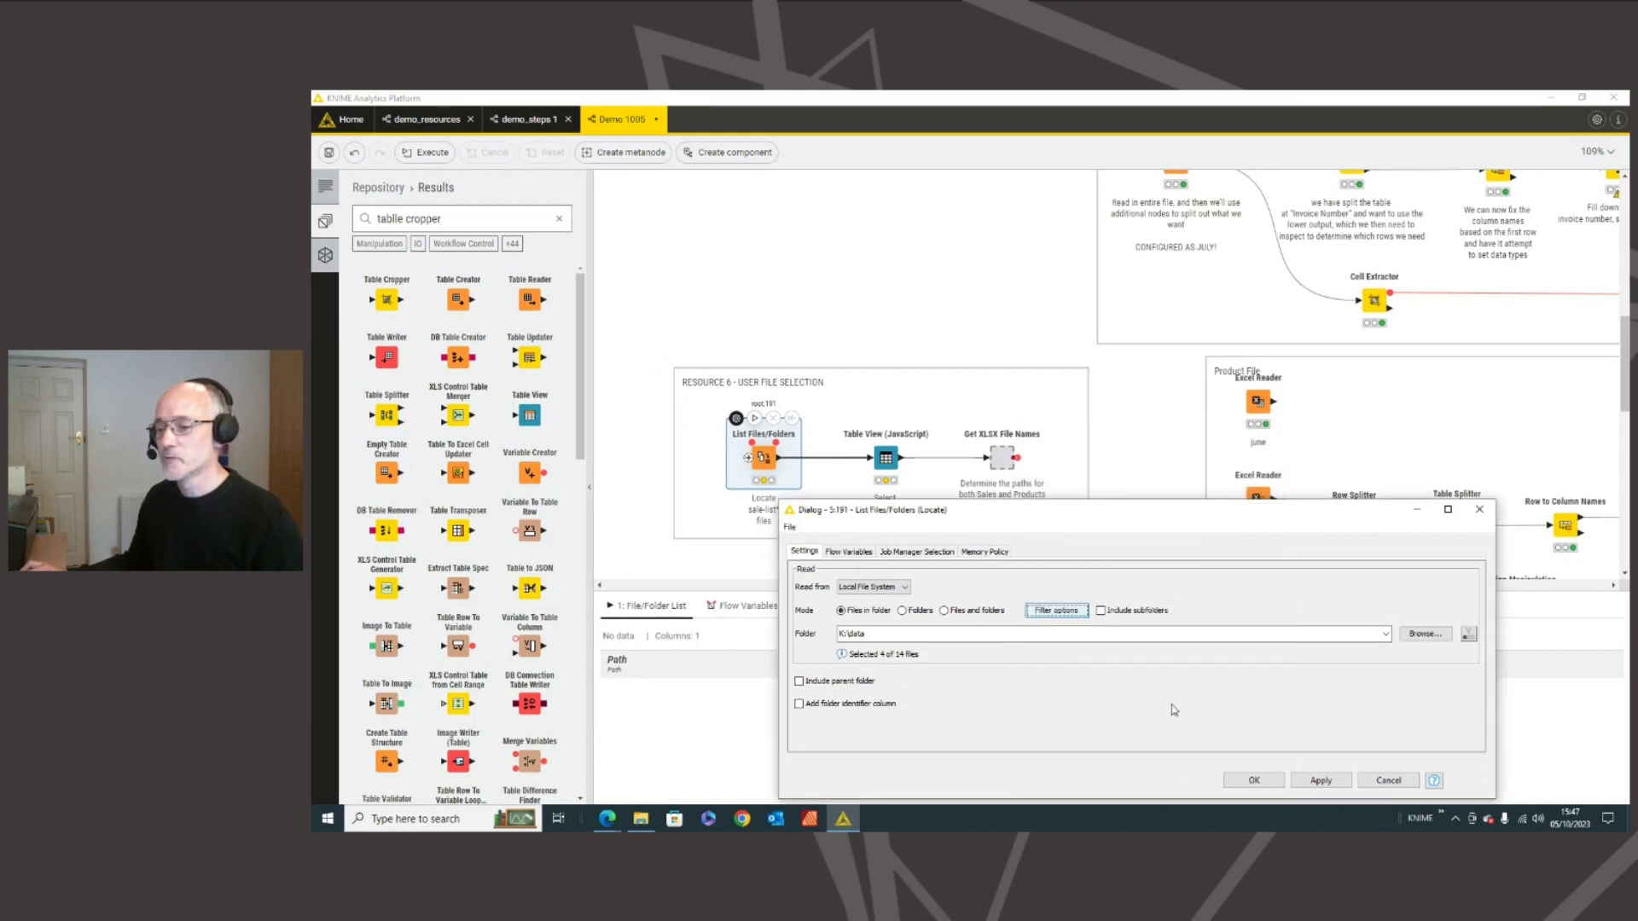
pyautogui.click(1281, 782)
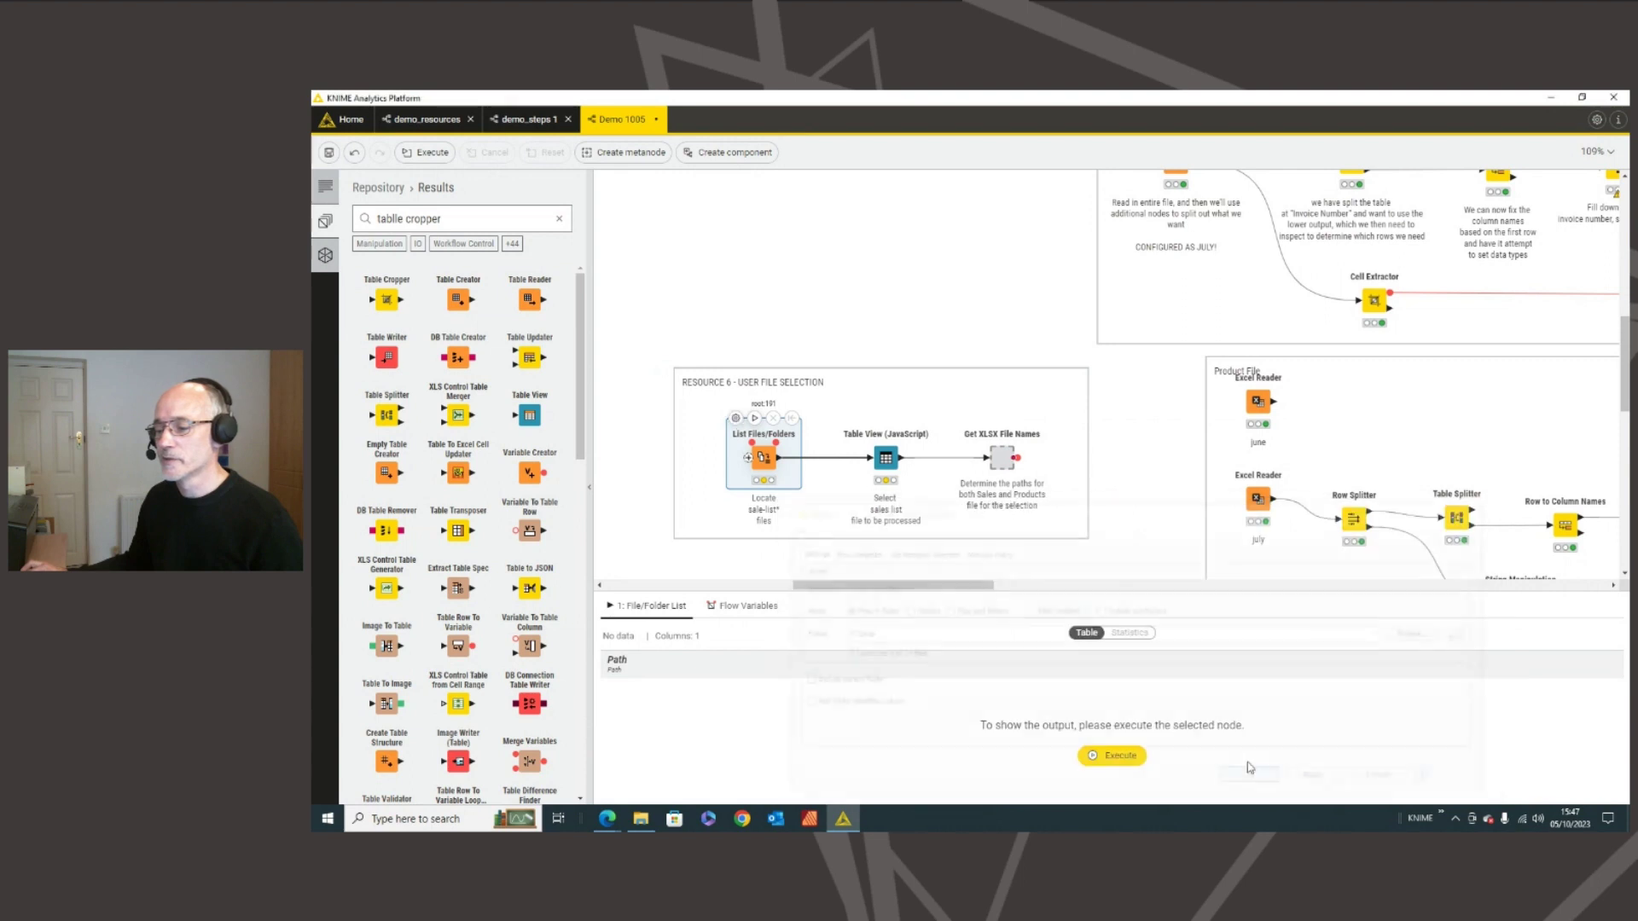
pyautogui.click(754, 418)
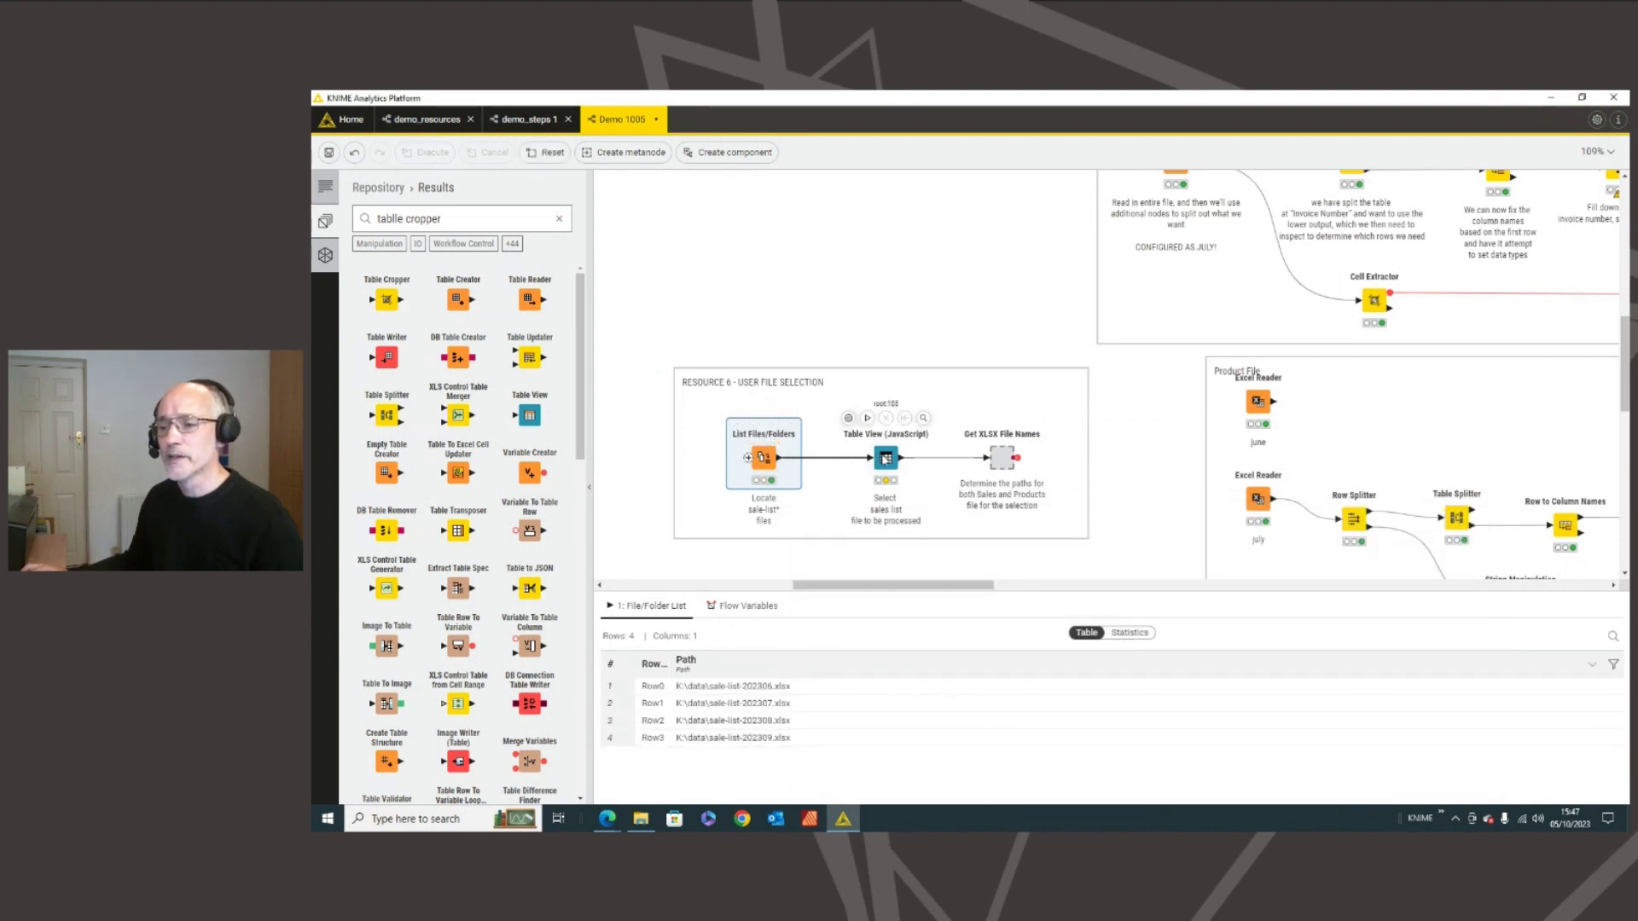
# - Execute the JavaScript Table View, select sale-list-202309.xlsx in its view and apply the selection as the new default
pyautogui.click(870, 436)
pyautogui.click(867, 418)
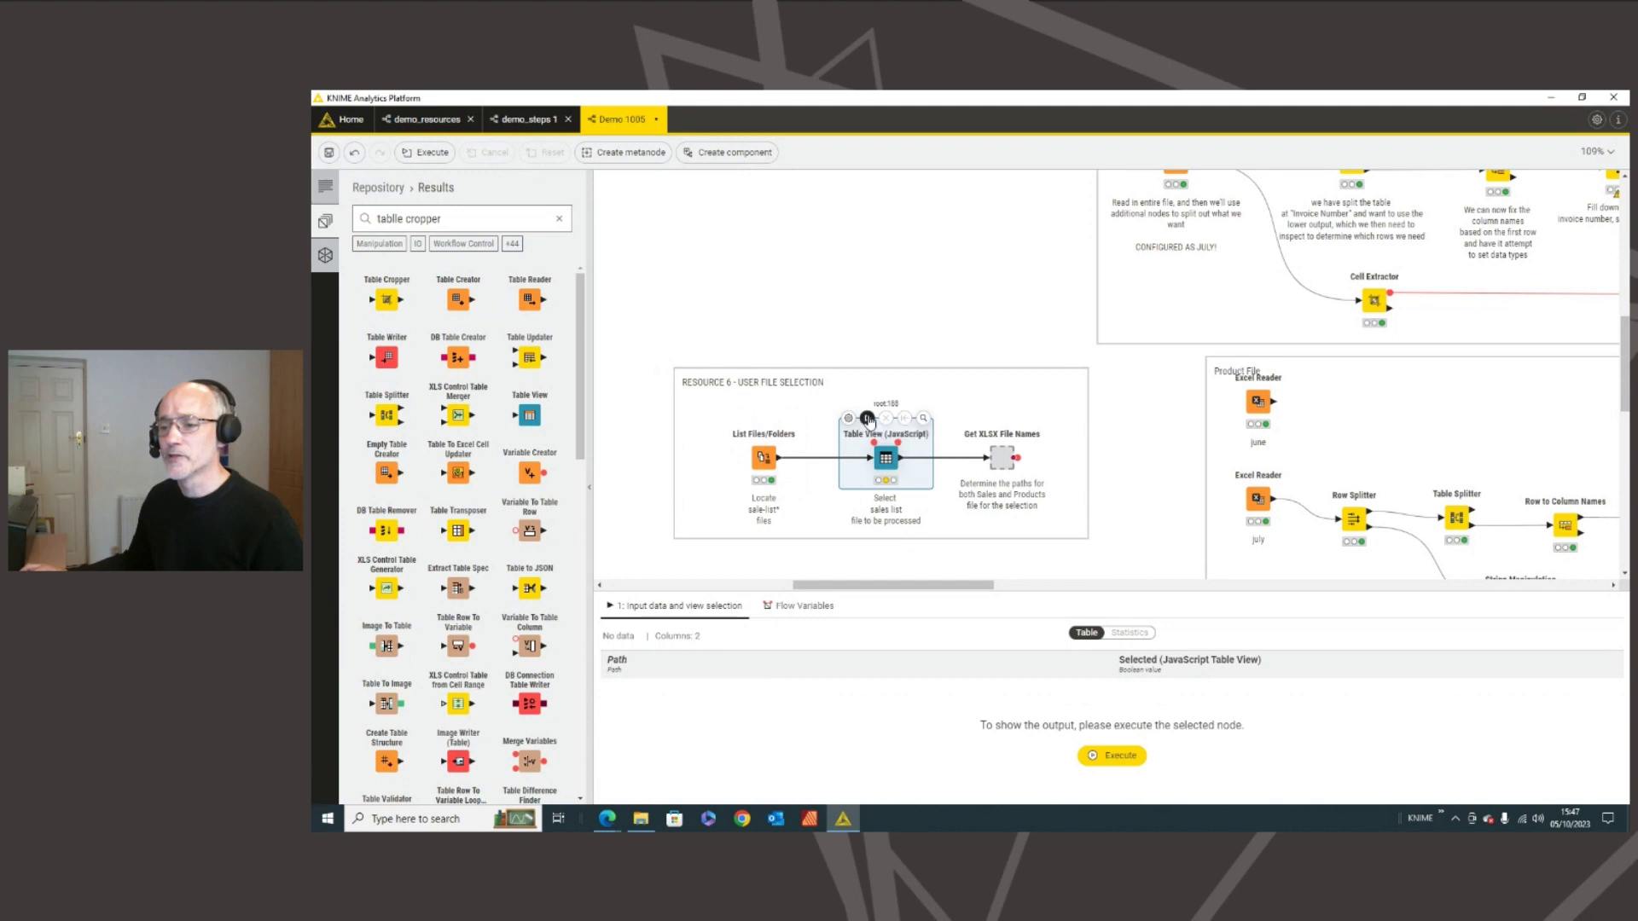
pyautogui.rightClick(899, 474)
pyautogui.click(931, 512)
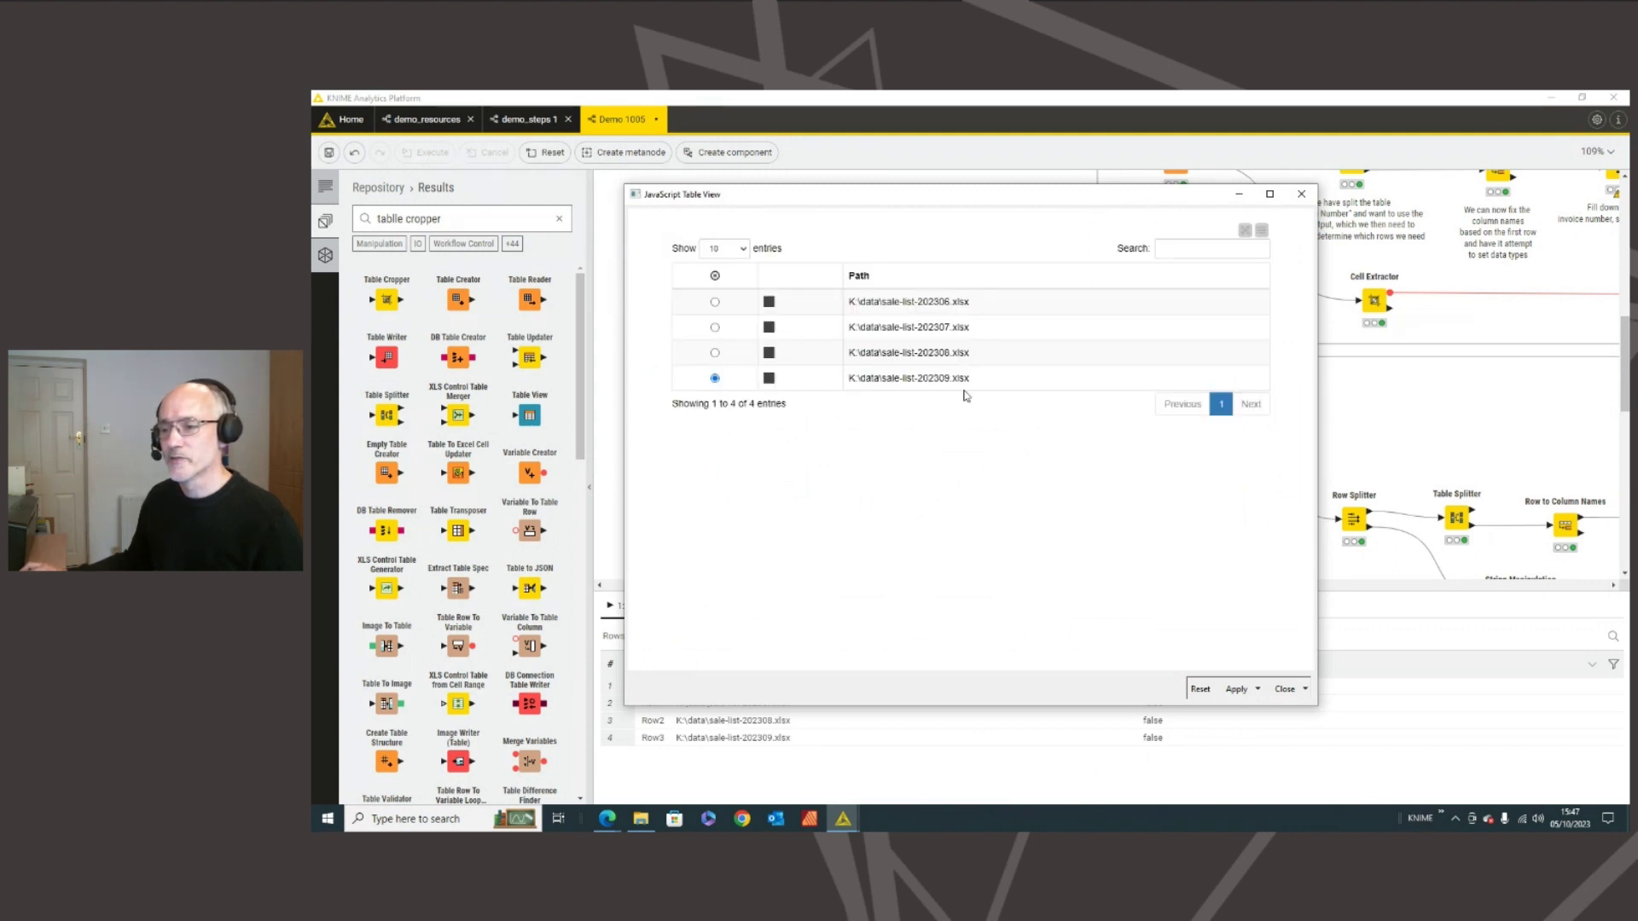
pyautogui.click(1306, 689)
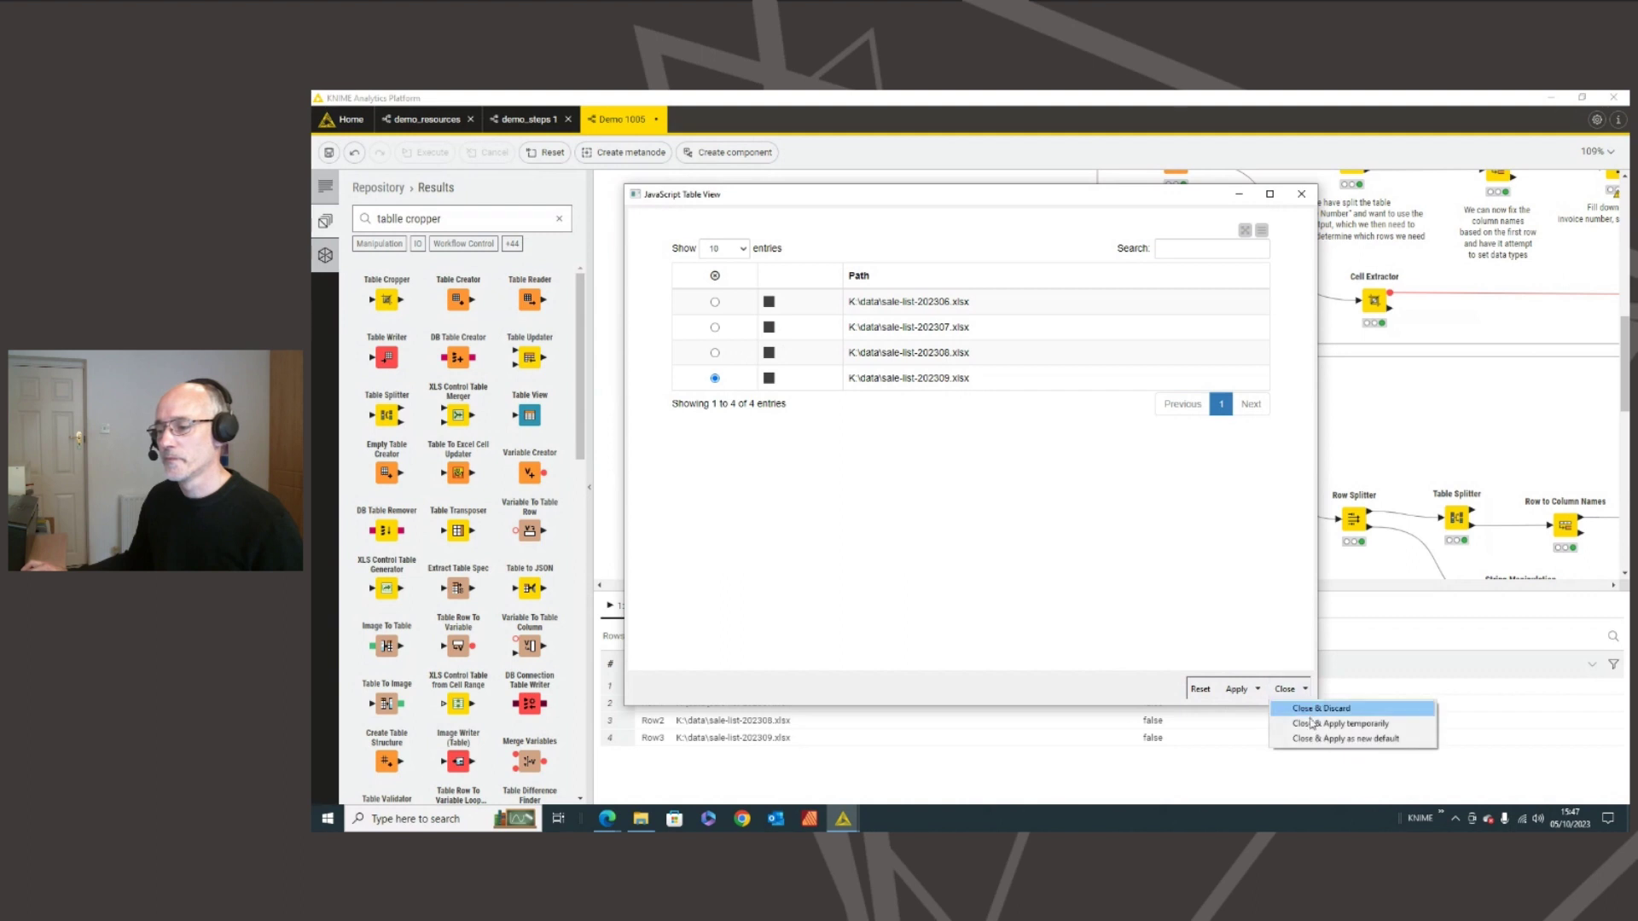
pyautogui.click(1331, 739)
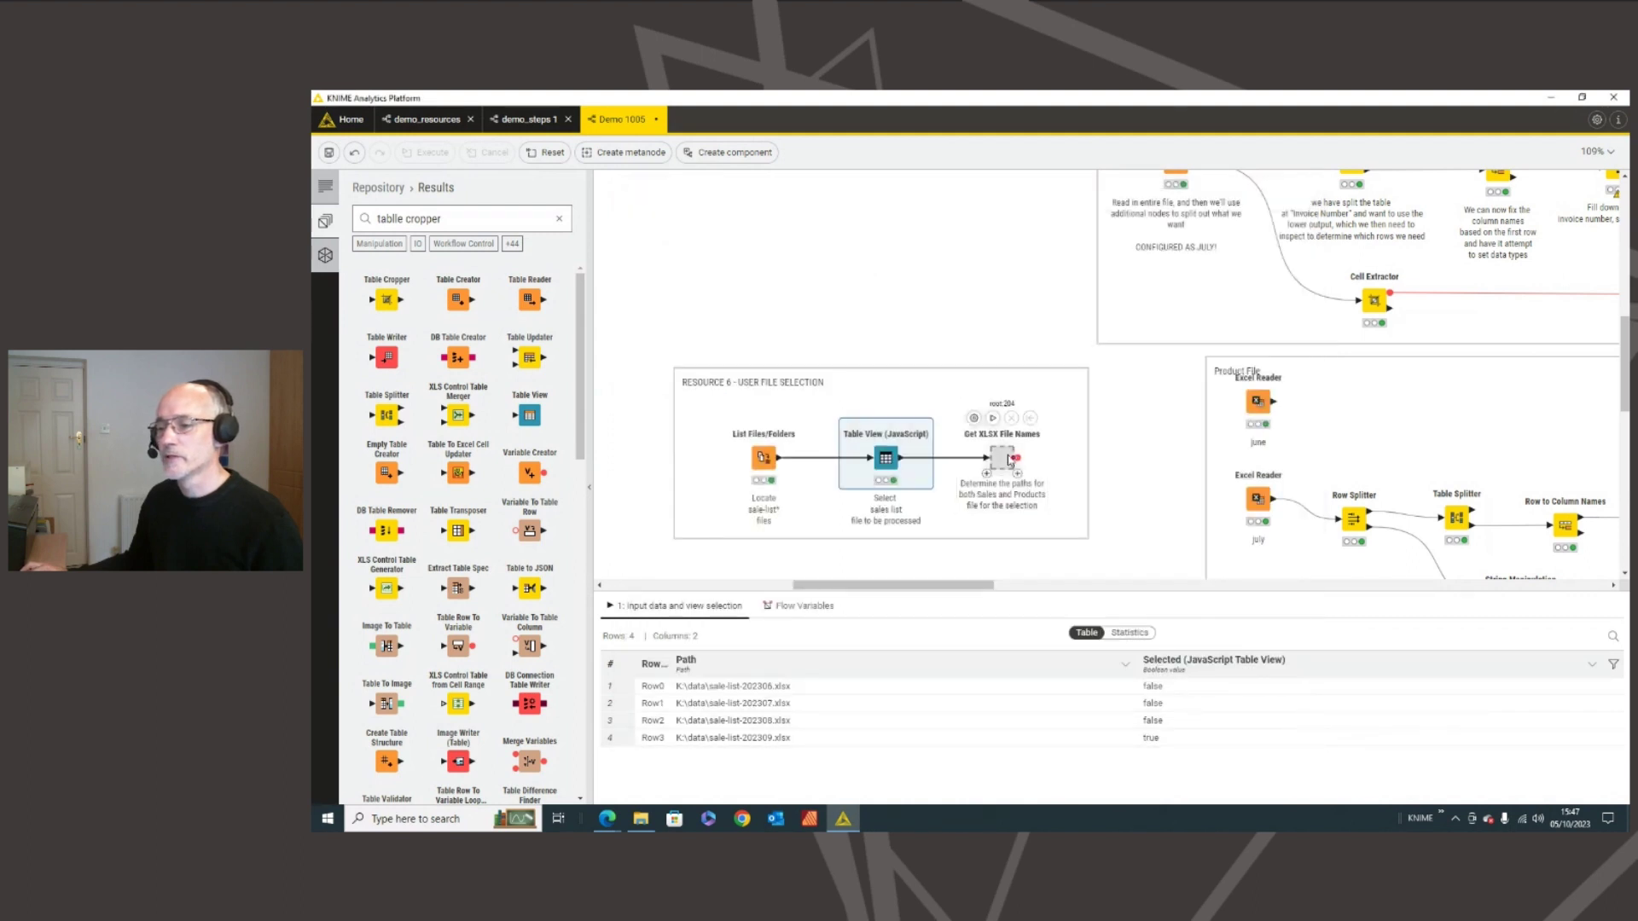
# - Open the Get XLSX File Names metanode, examine how it derives the file paths and period label, and return to the main workflow
pyautogui.click(1003, 458)
pyautogui.rightClick(1004, 462)
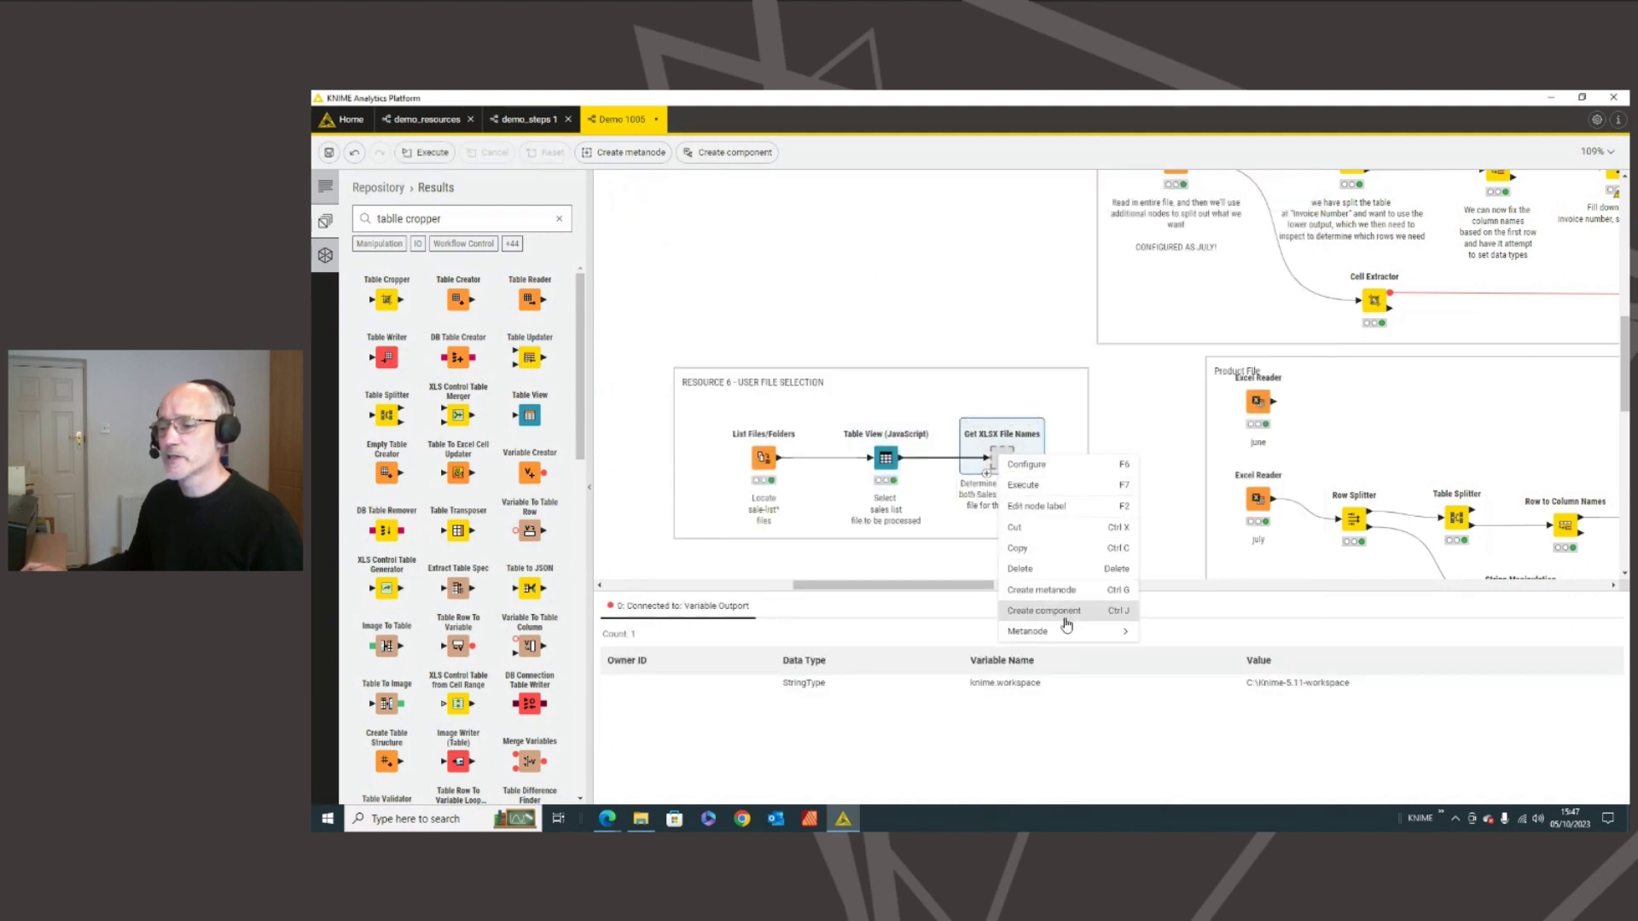
pyautogui.moveTo(1068, 634)
pyautogui.click(1181, 655)
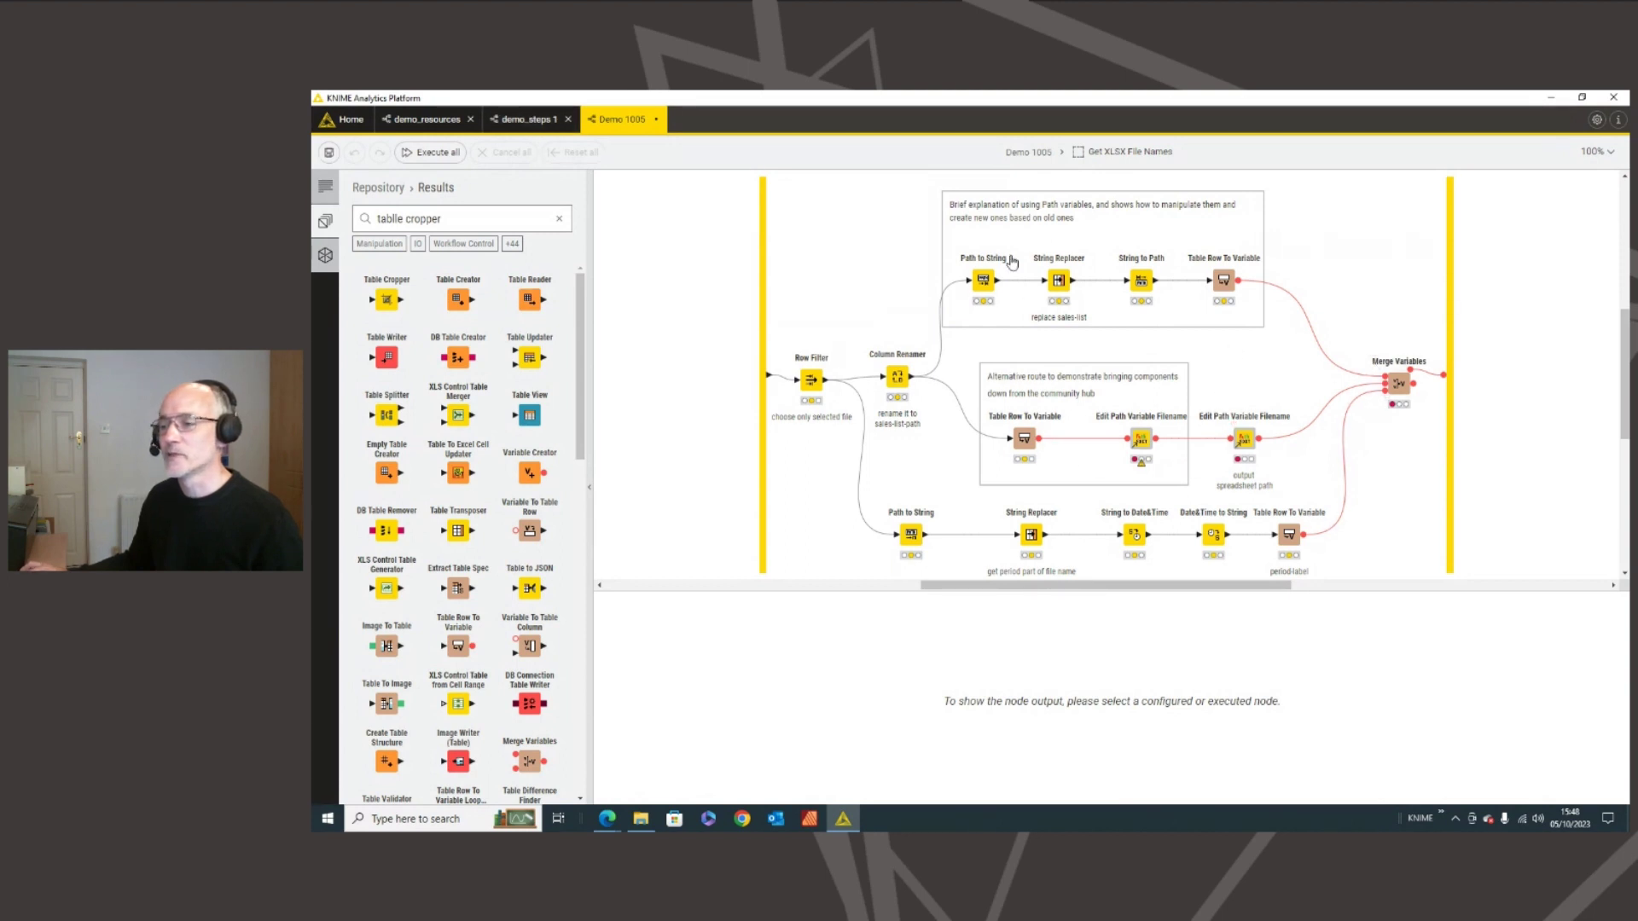
pyautogui.click(527, 119)
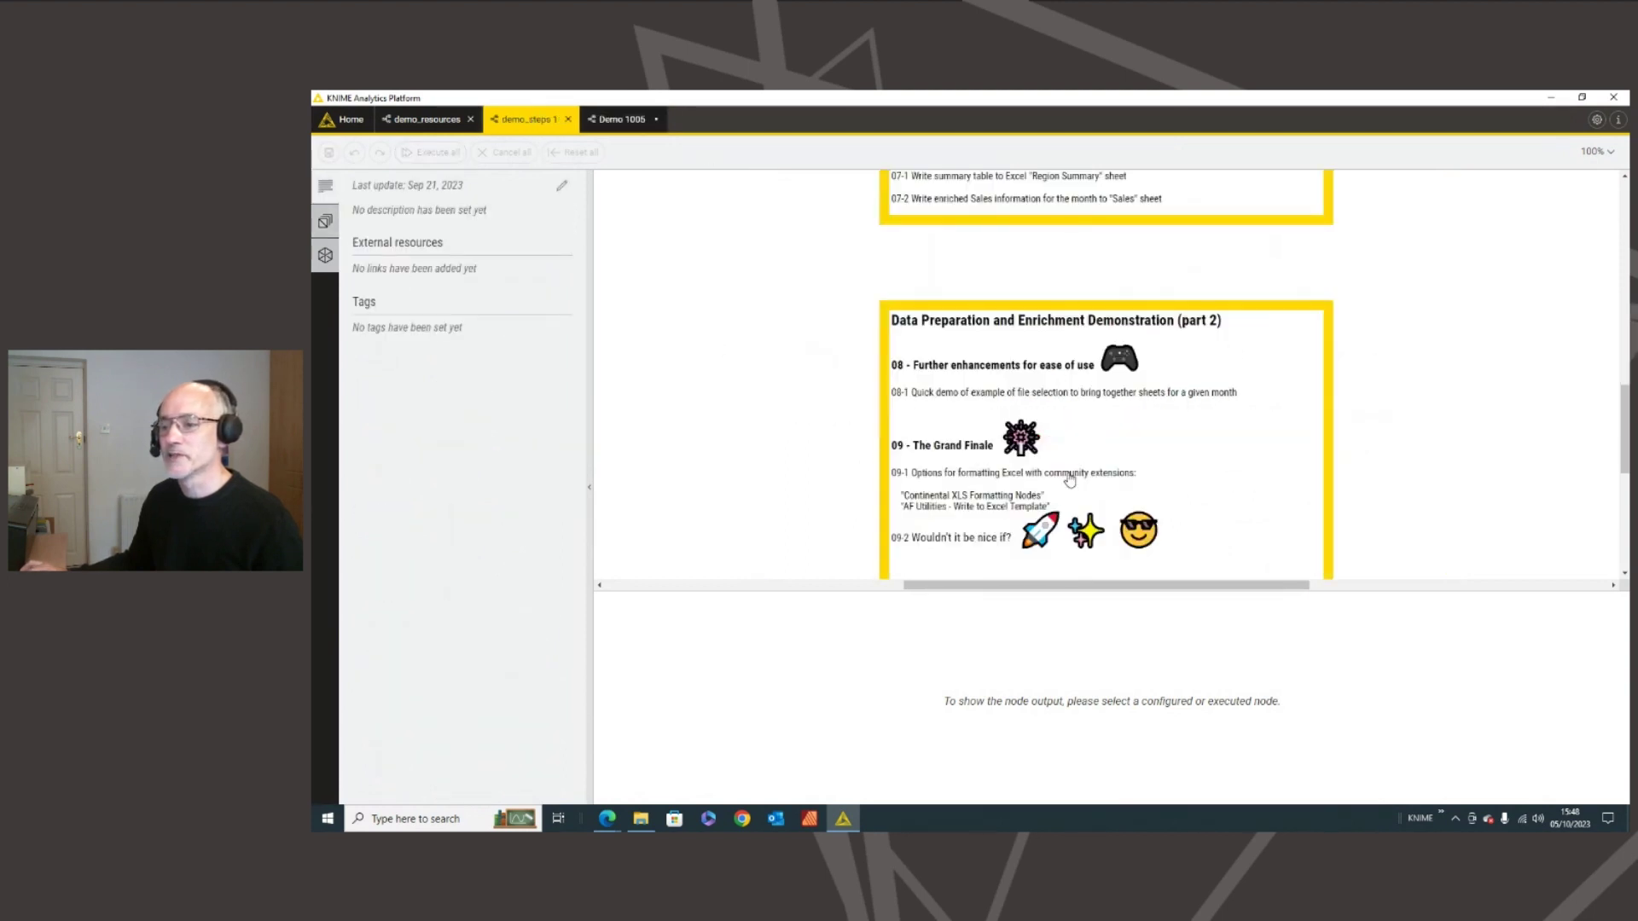
pyautogui.click(440, 121)
pyautogui.click(622, 120)
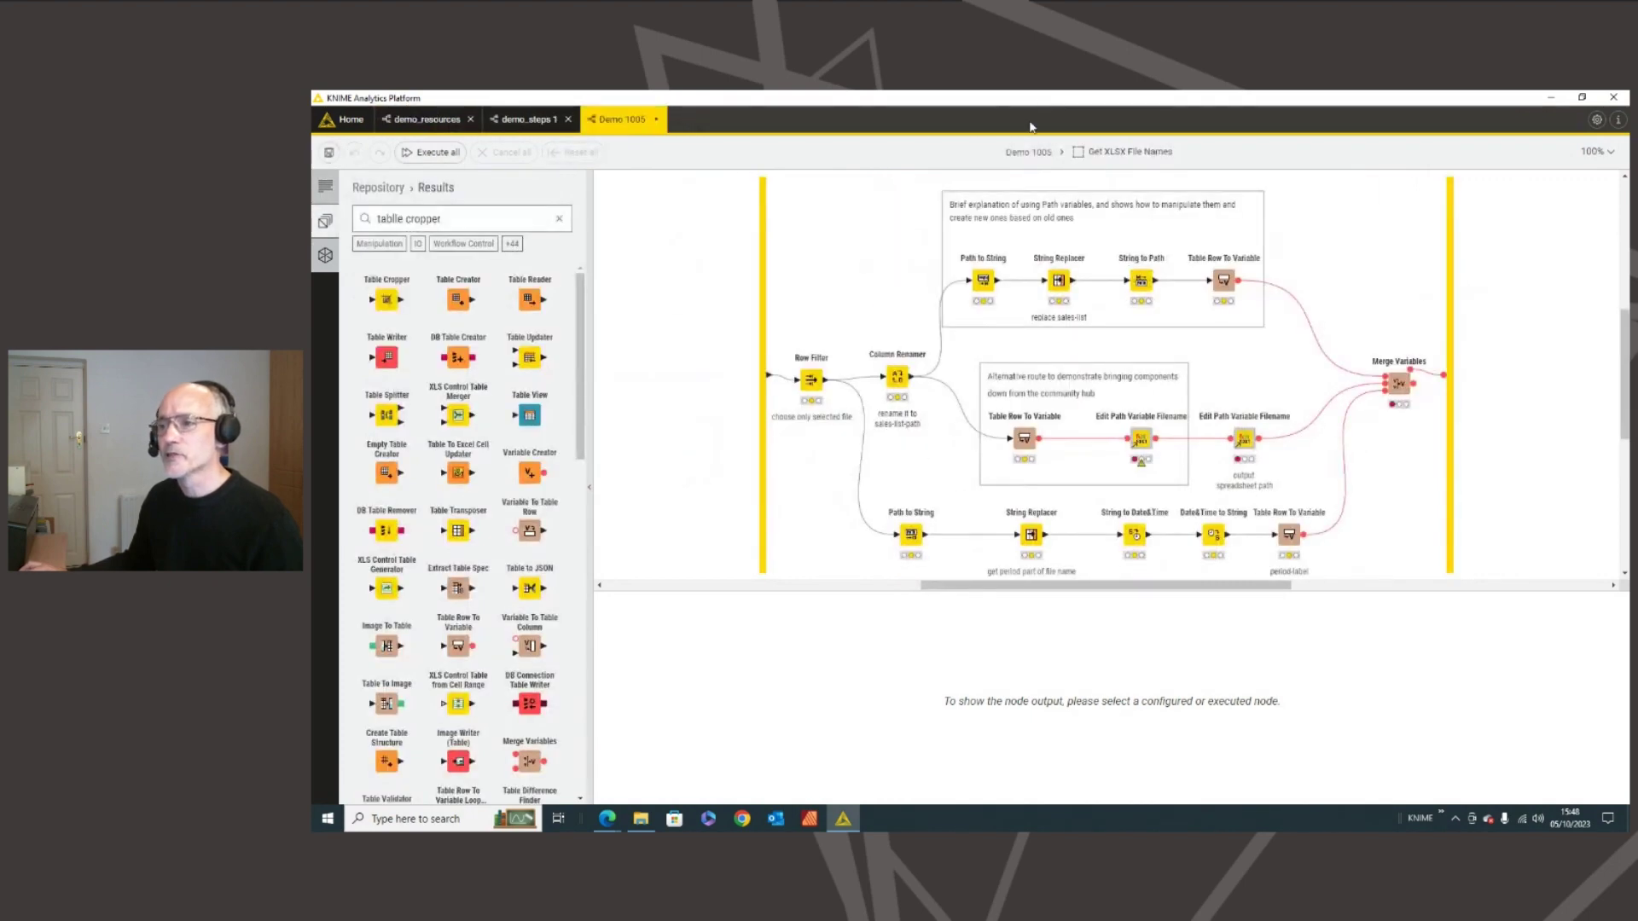
pyautogui.click(1031, 153)
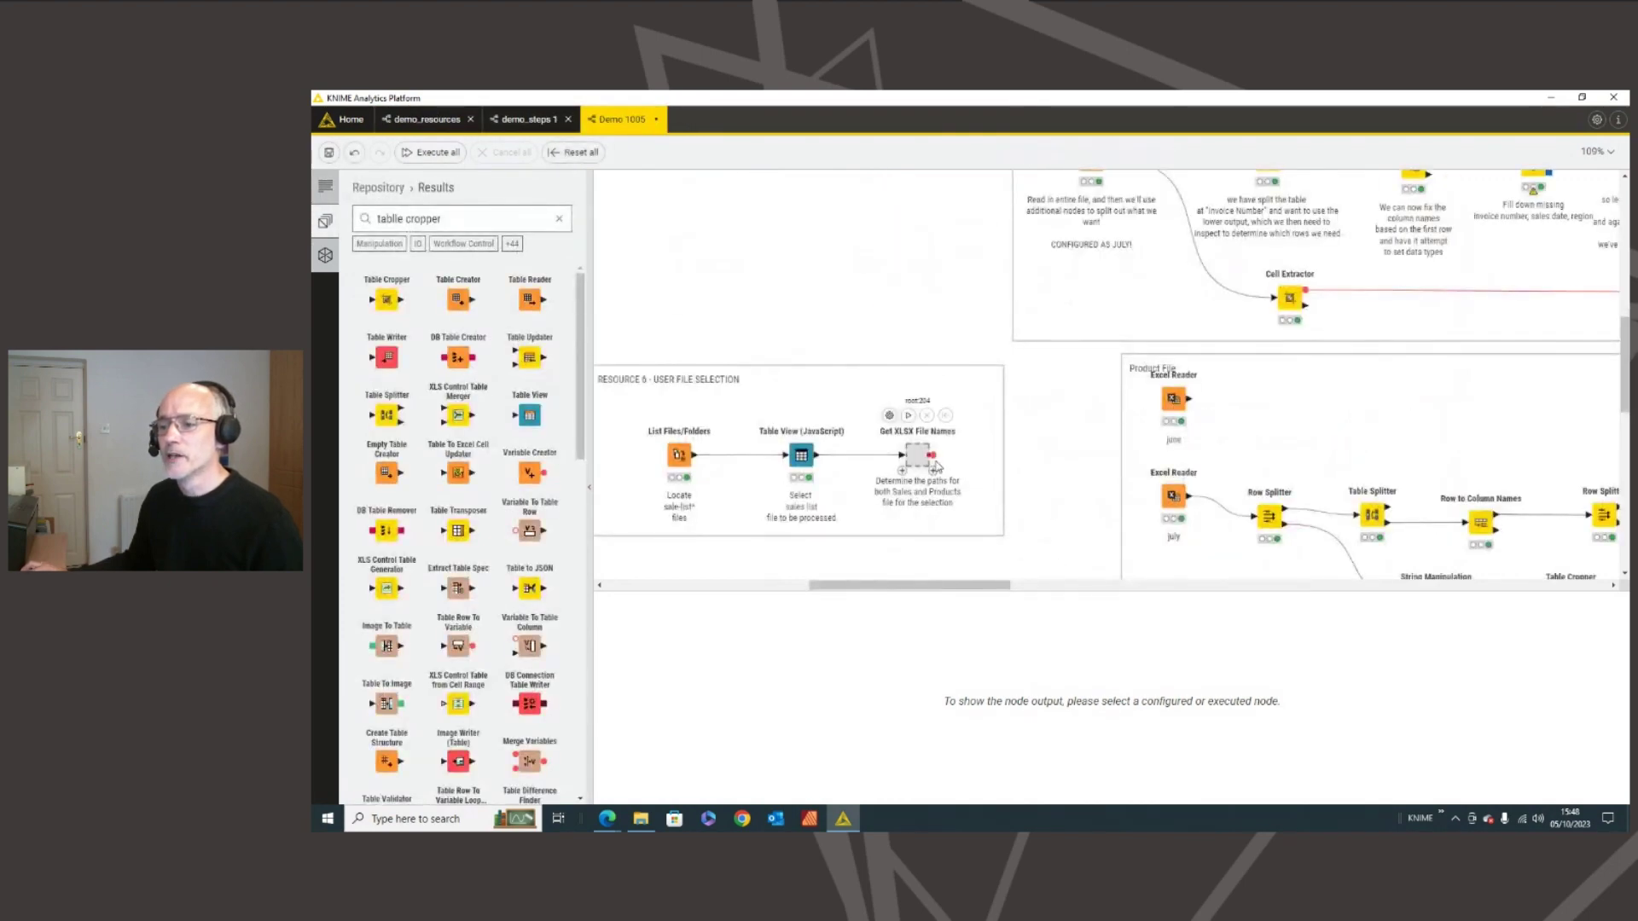
# - Execute the Get XLSX File Names metanode and connect its variable output to the sales Excel Reader and the July product Excel Reader
pyautogui.click(909, 429)
pyautogui.click(907, 416)
pyautogui.scroll(2, 1138, 337)
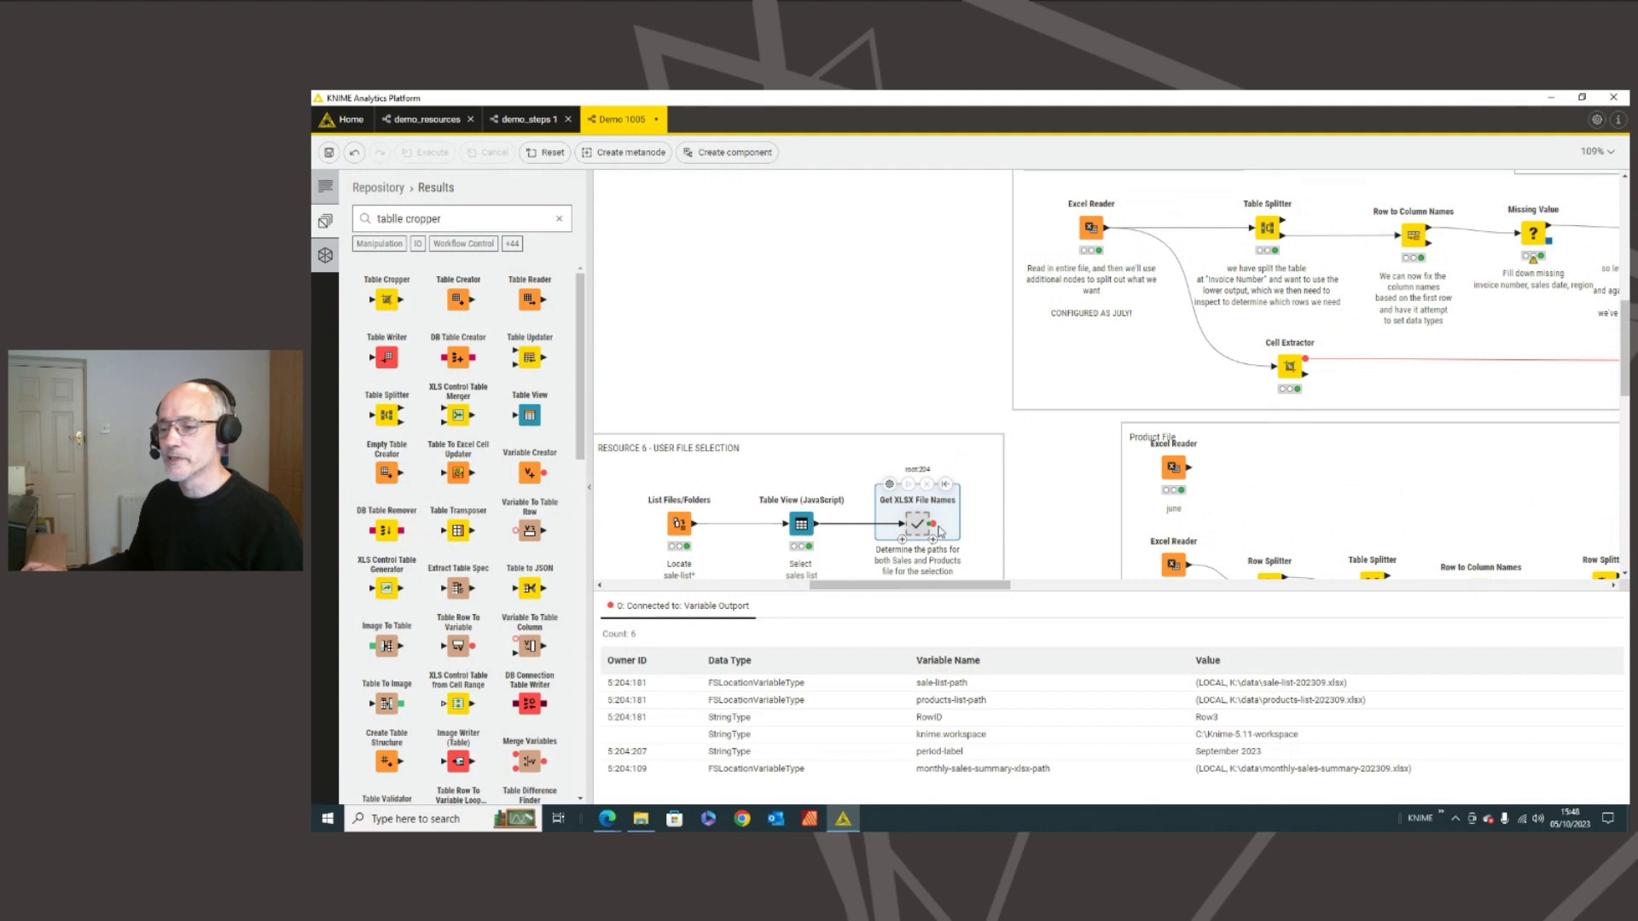
pyautogui.moveTo(933, 524); pyautogui.dragTo(1080, 214)
pyautogui.moveTo(934, 524); pyautogui.dragTo(1161, 550)
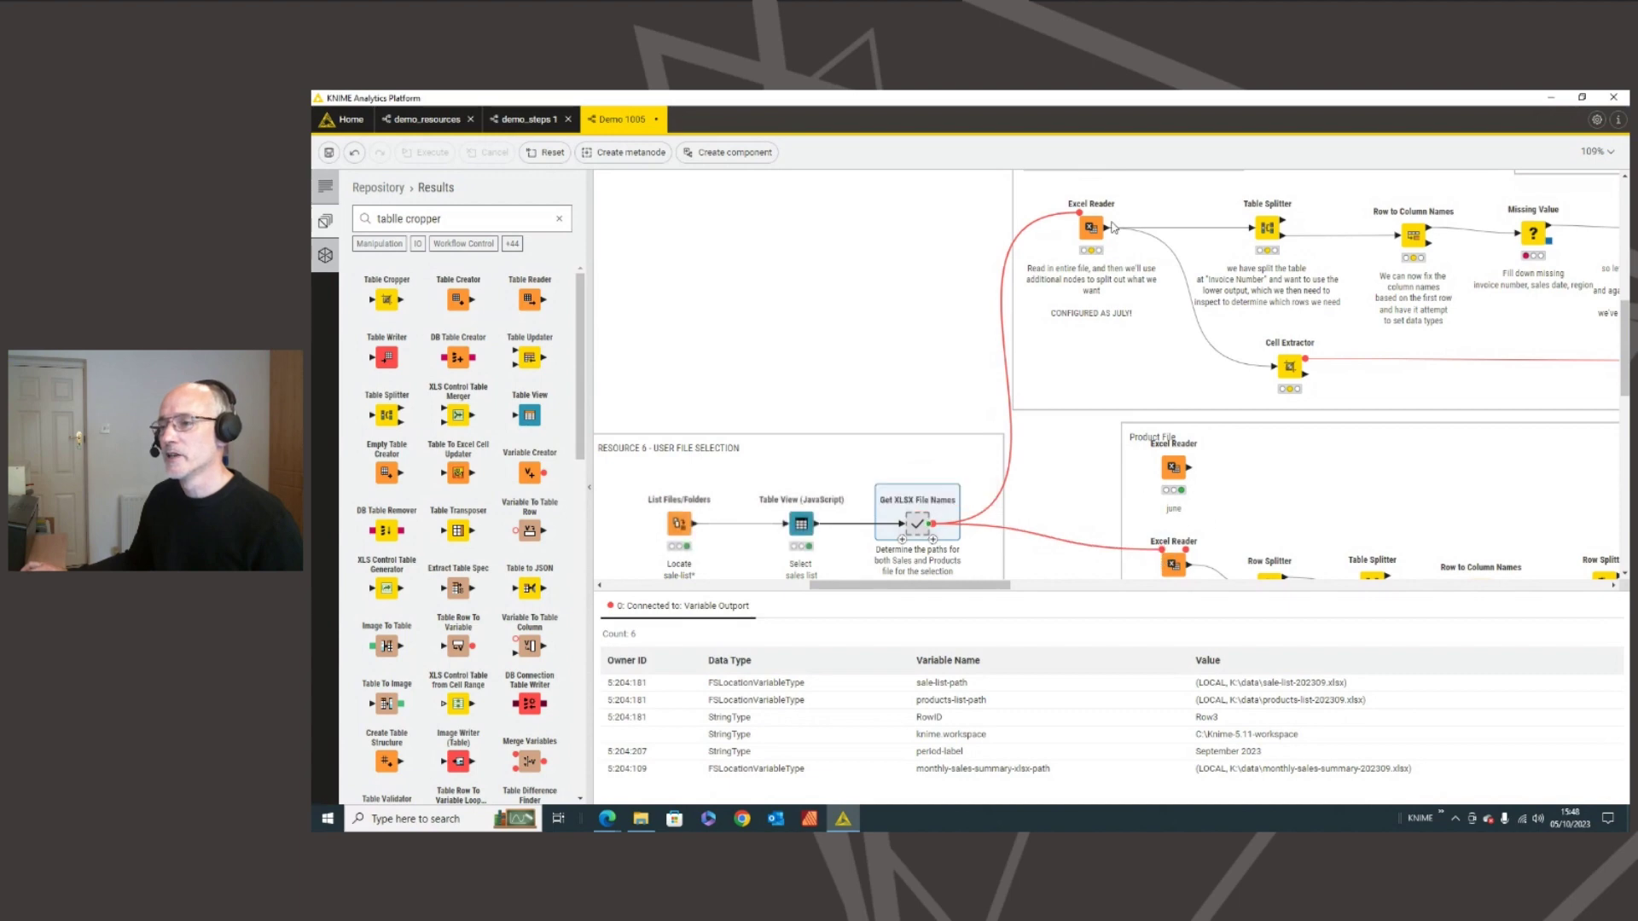
# - Configure the sales Excel Reader to take its file path from the sale-list-path flow variable
pyautogui.moveTo(1094, 225); pyautogui.dragTo(1090, 213)
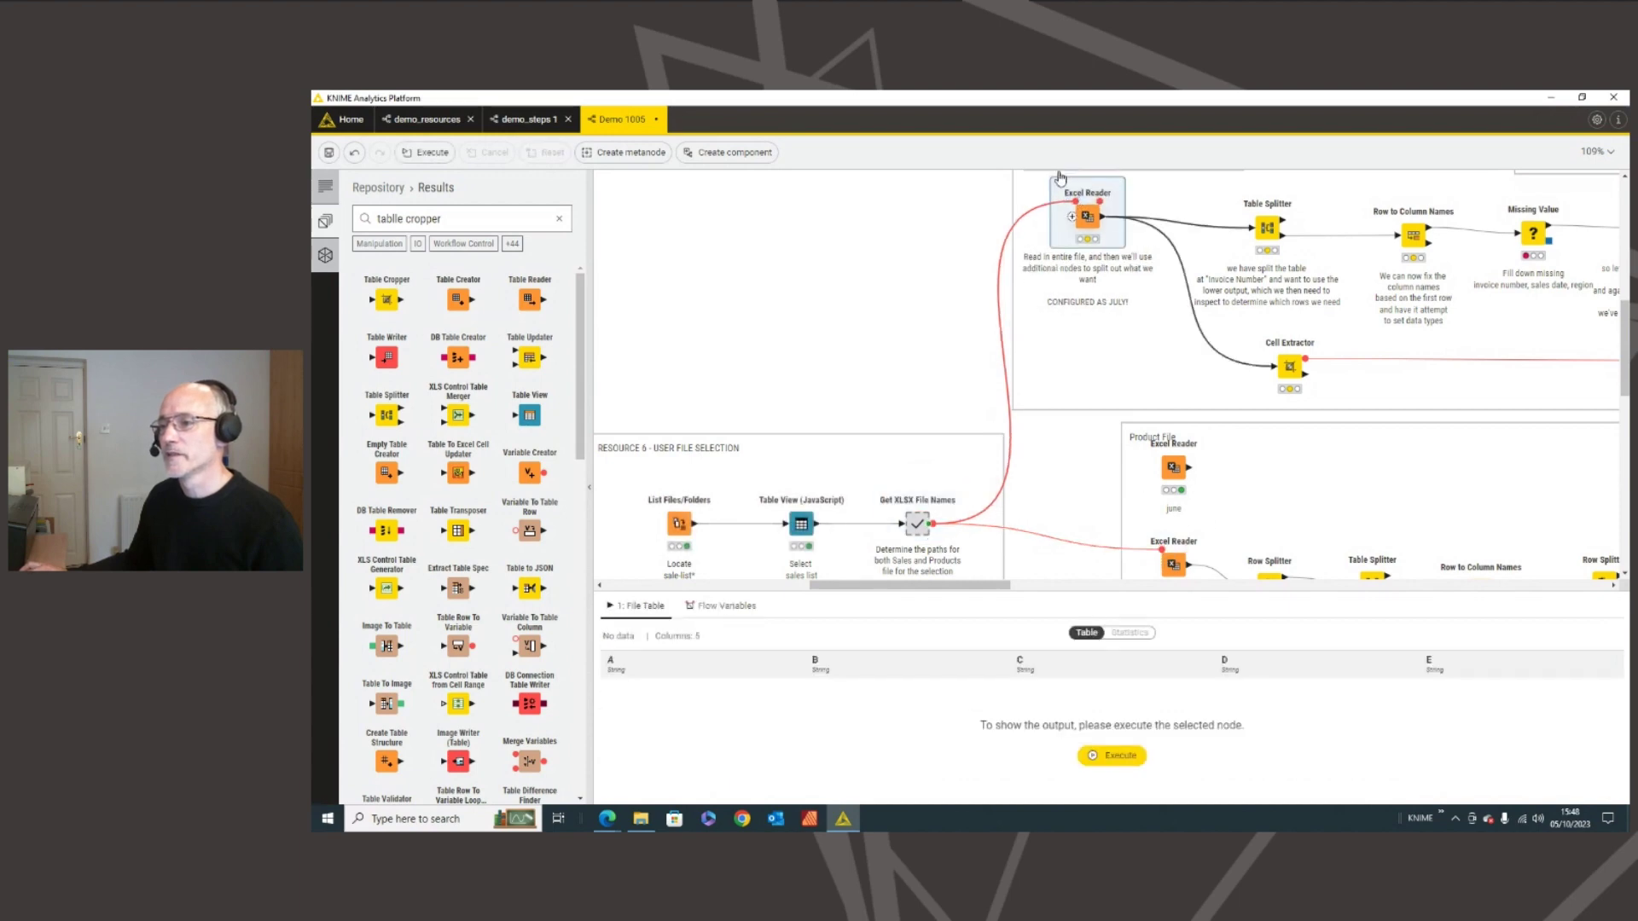
pyautogui.doubleClick(1067, 195)
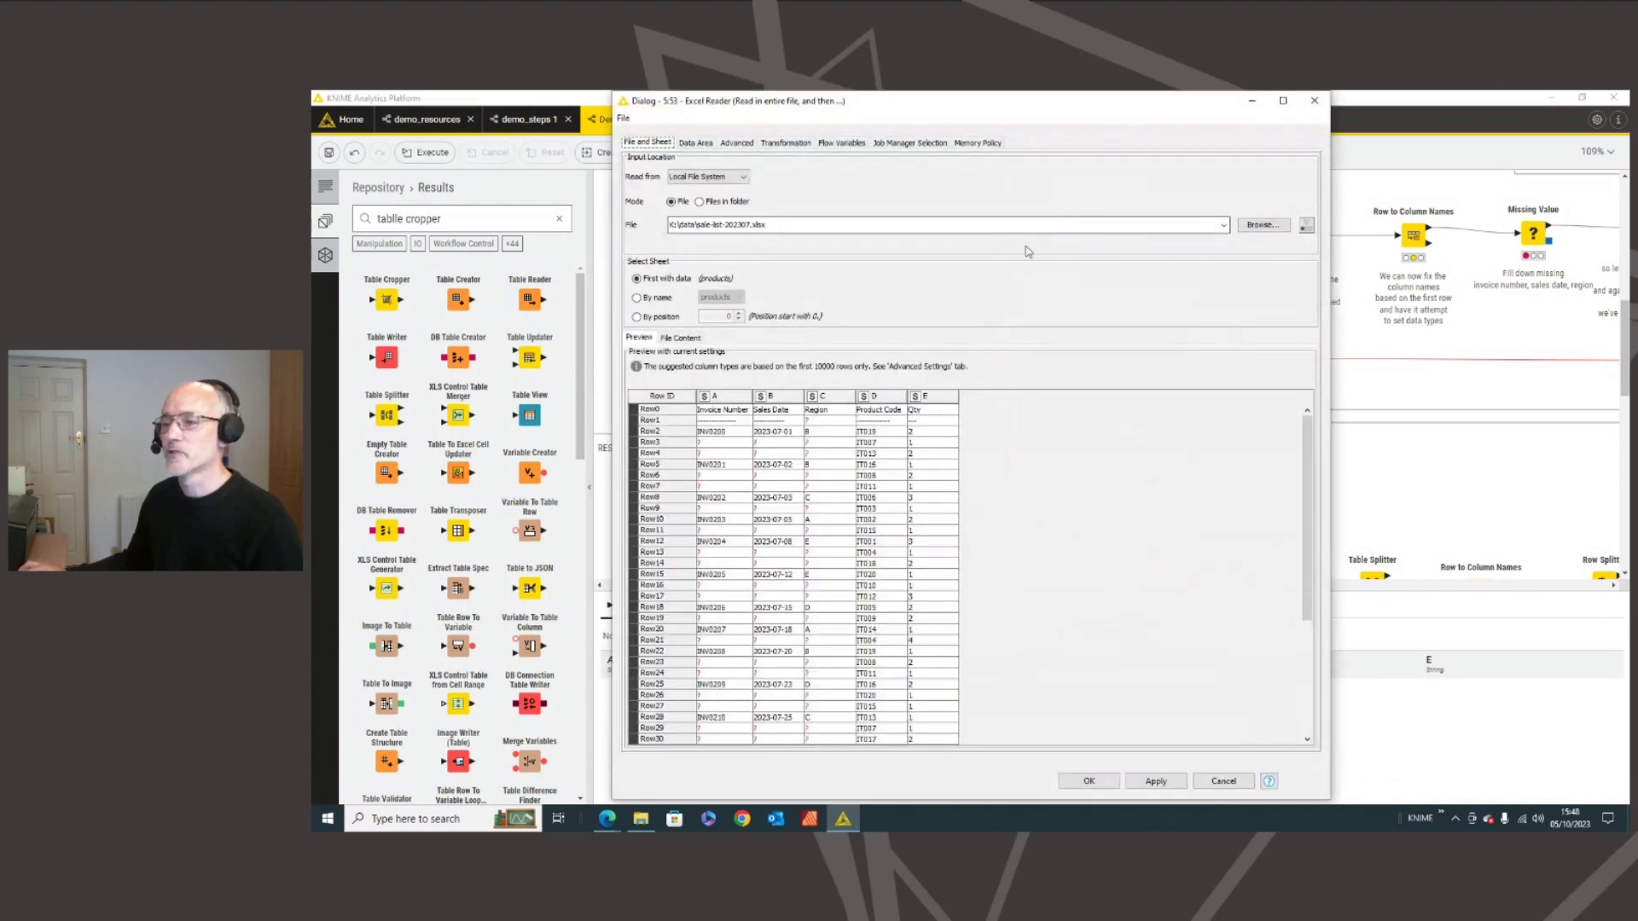
pyautogui.click(1305, 226)
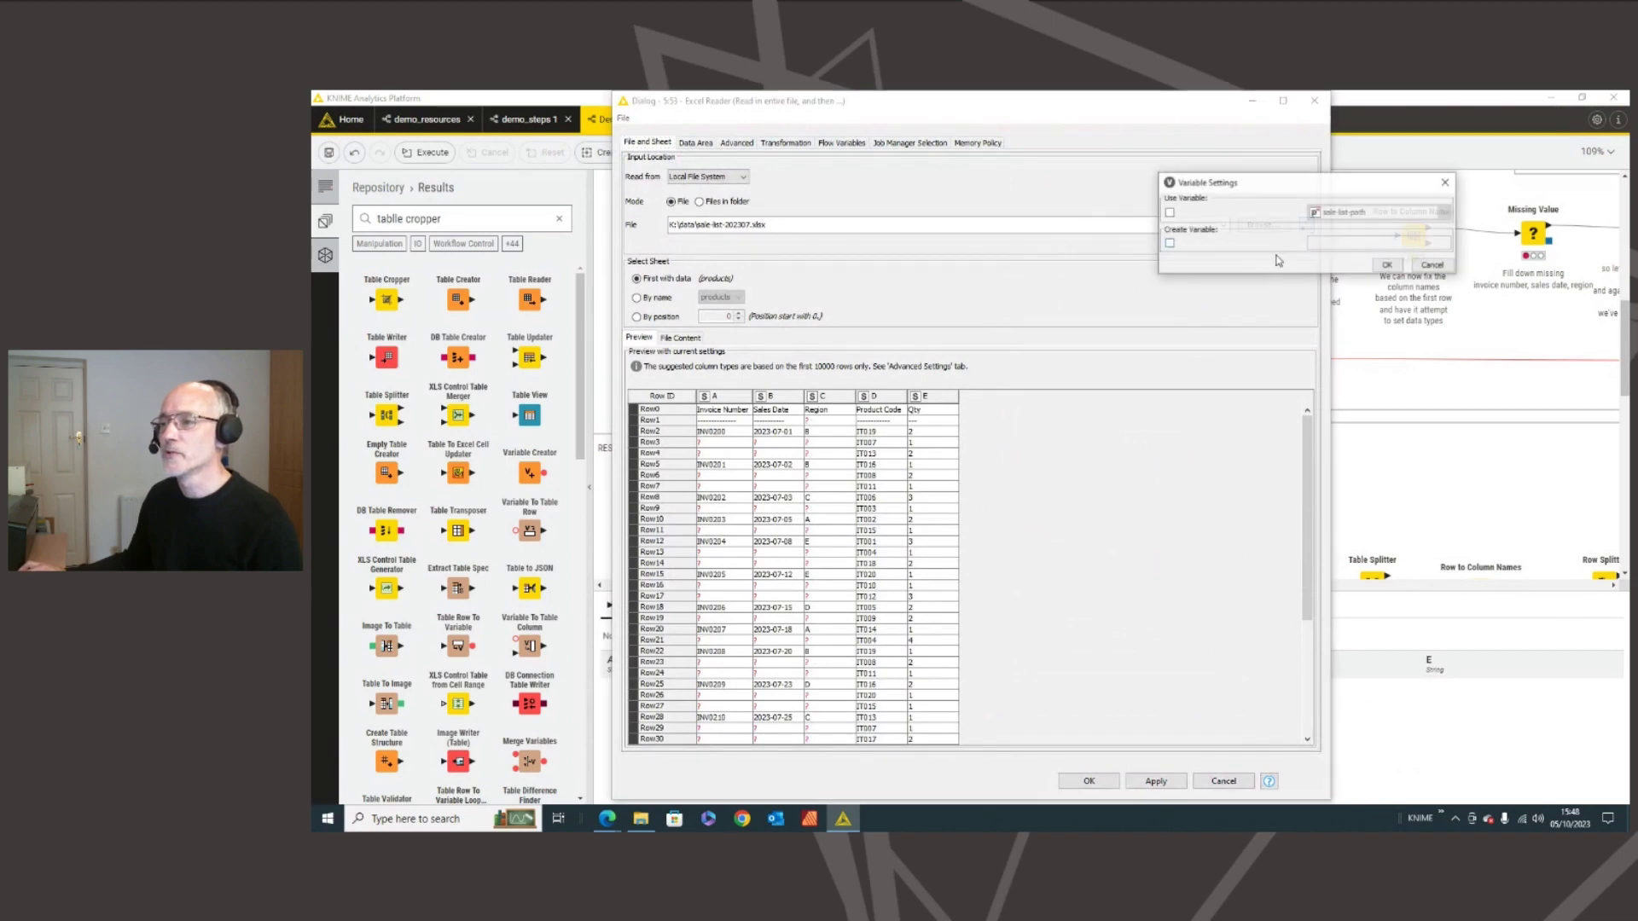
pyautogui.click(1169, 213)
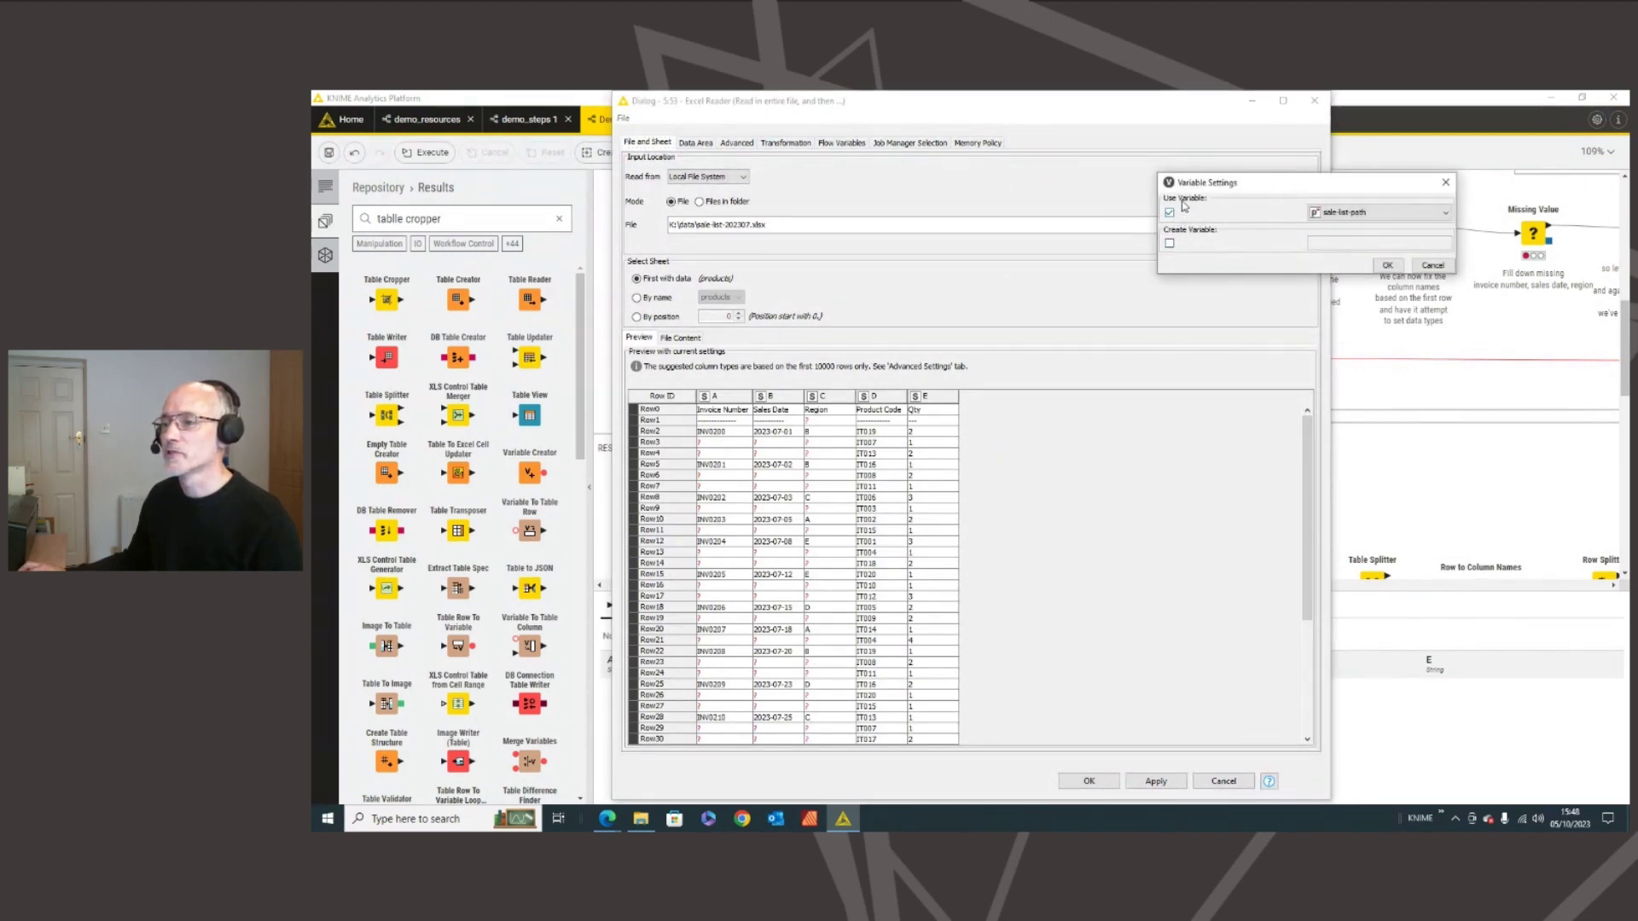
pyautogui.click(1315, 214)
pyautogui.click(1343, 223)
pyautogui.click(1387, 266)
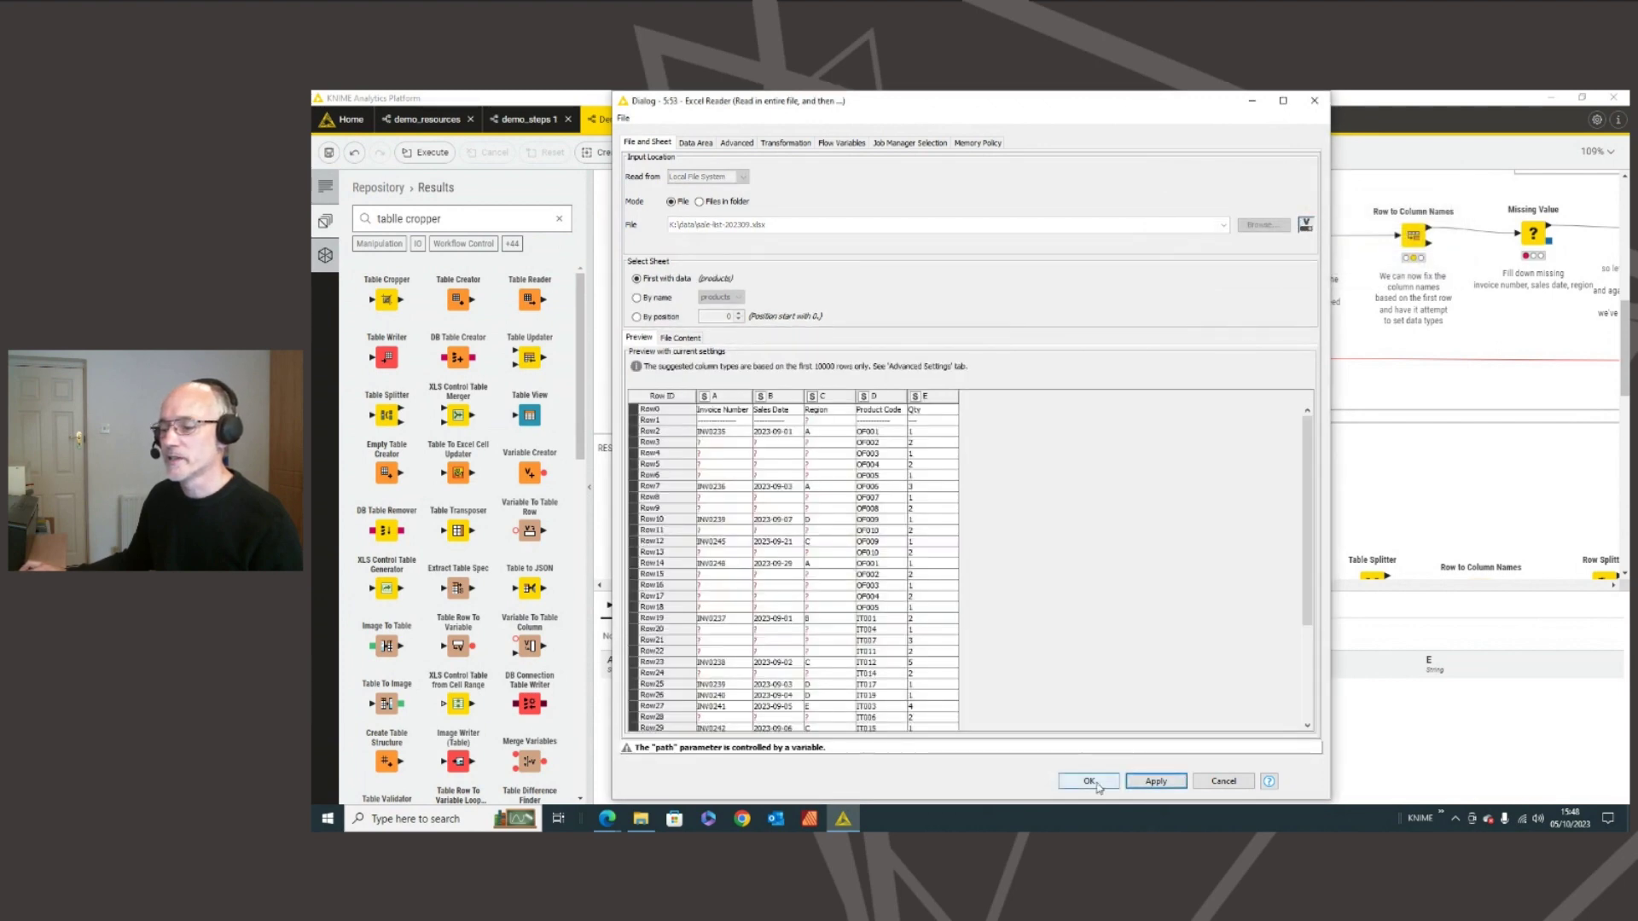
pyautogui.click(1090, 782)
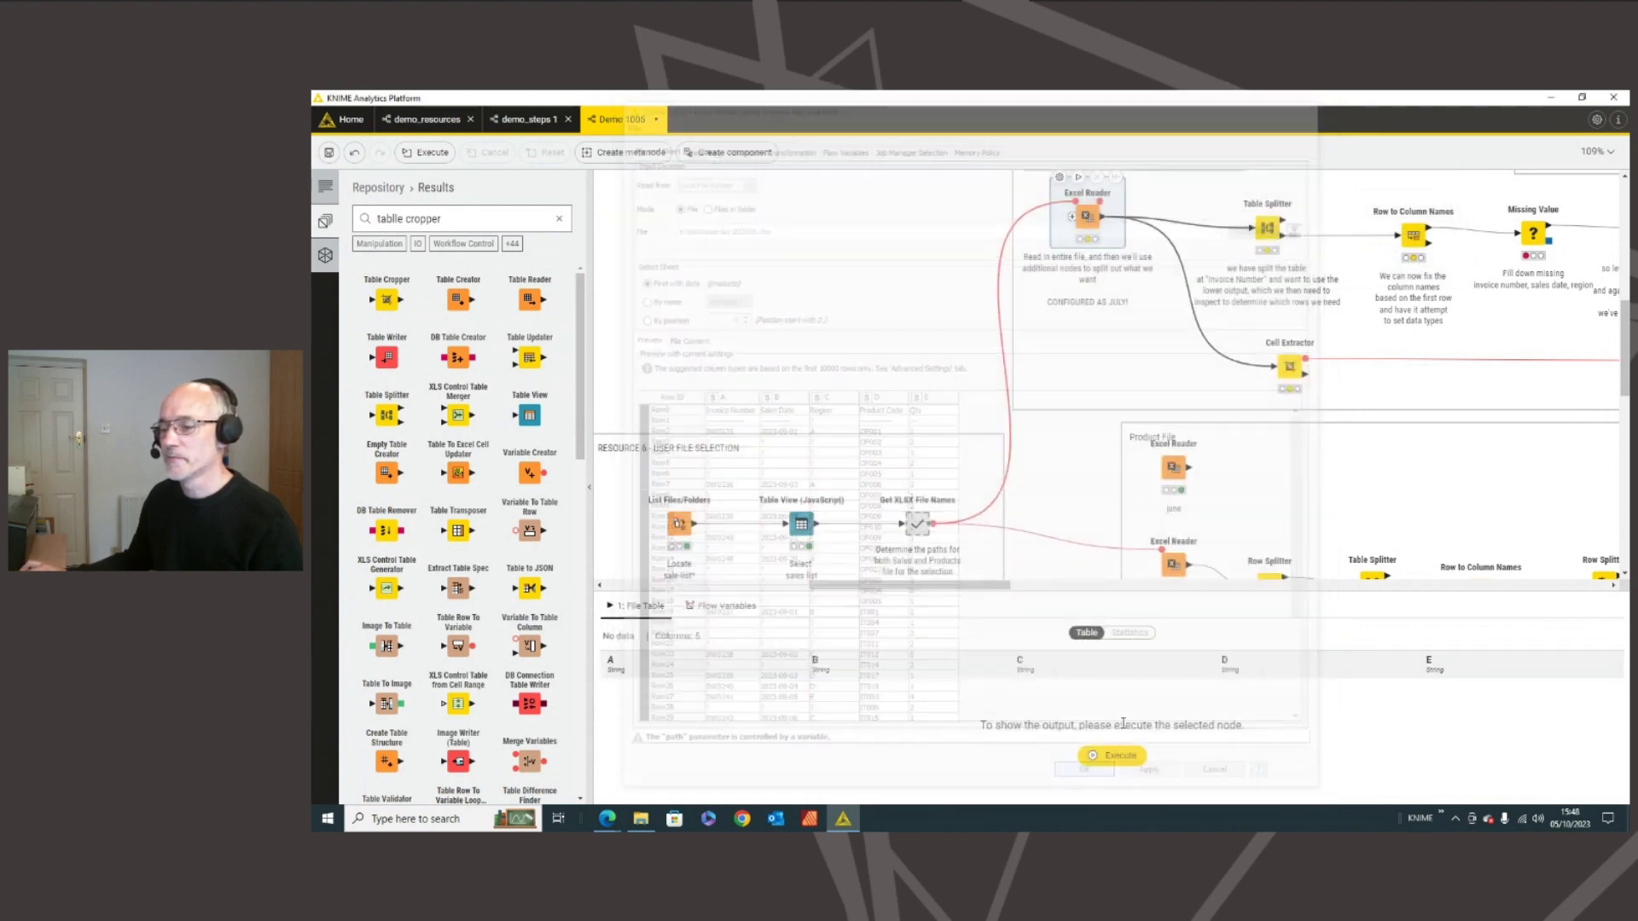
# - Configure the July product Excel Reader to take its file path from the products-list-path flow variable
pyautogui.doubleClick(1172, 562)
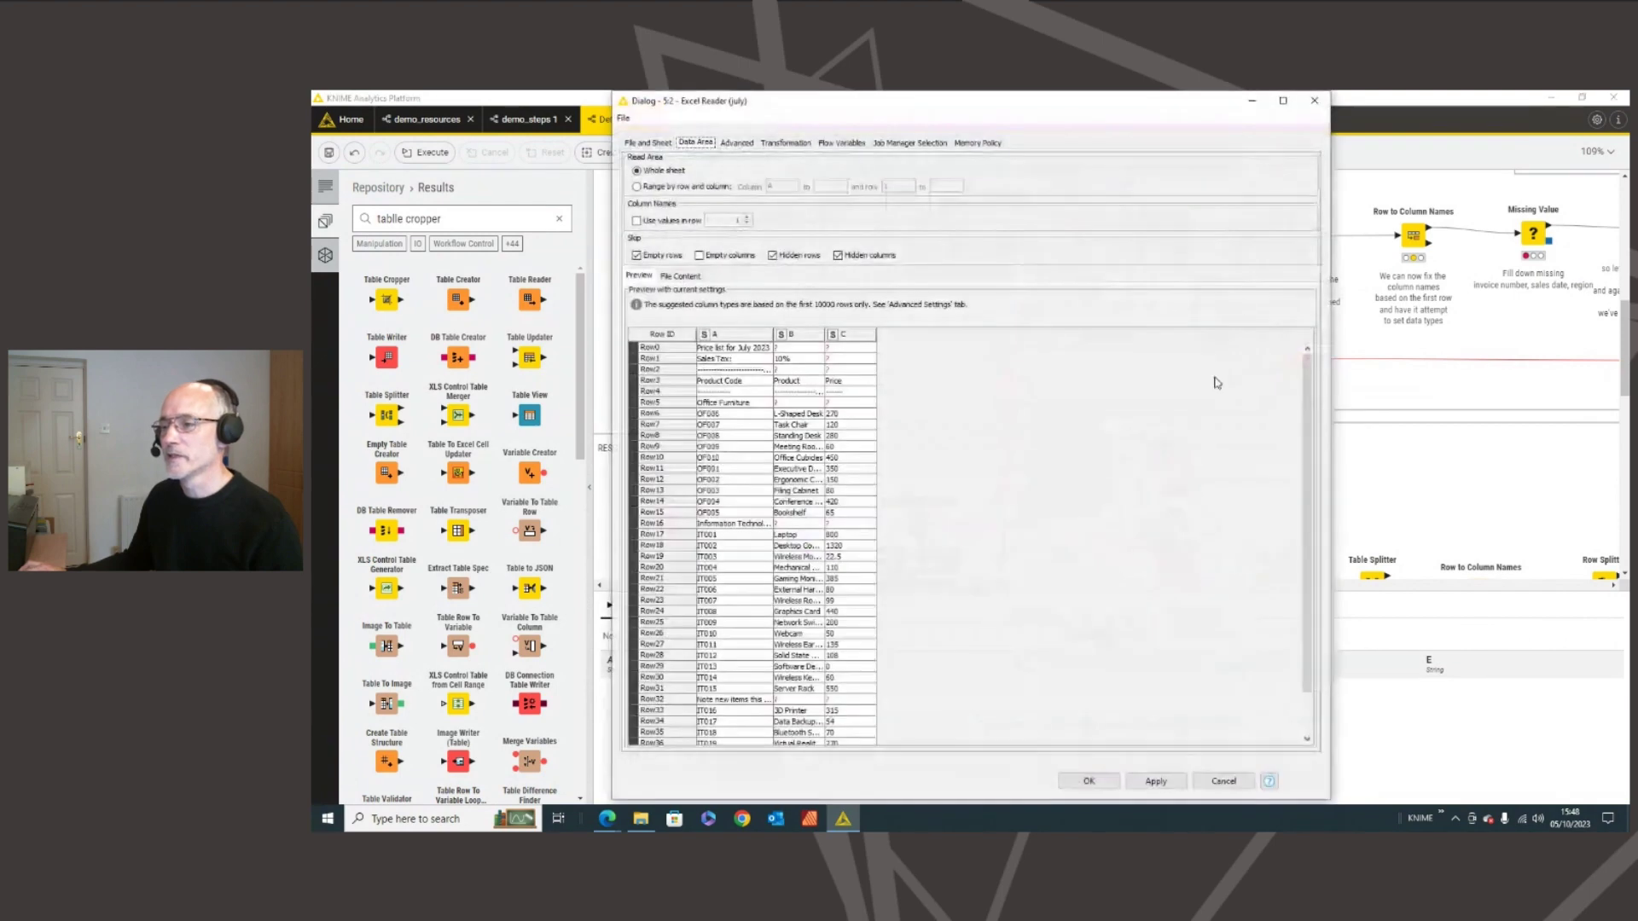
pyautogui.click(662, 146)
pyautogui.click(1305, 227)
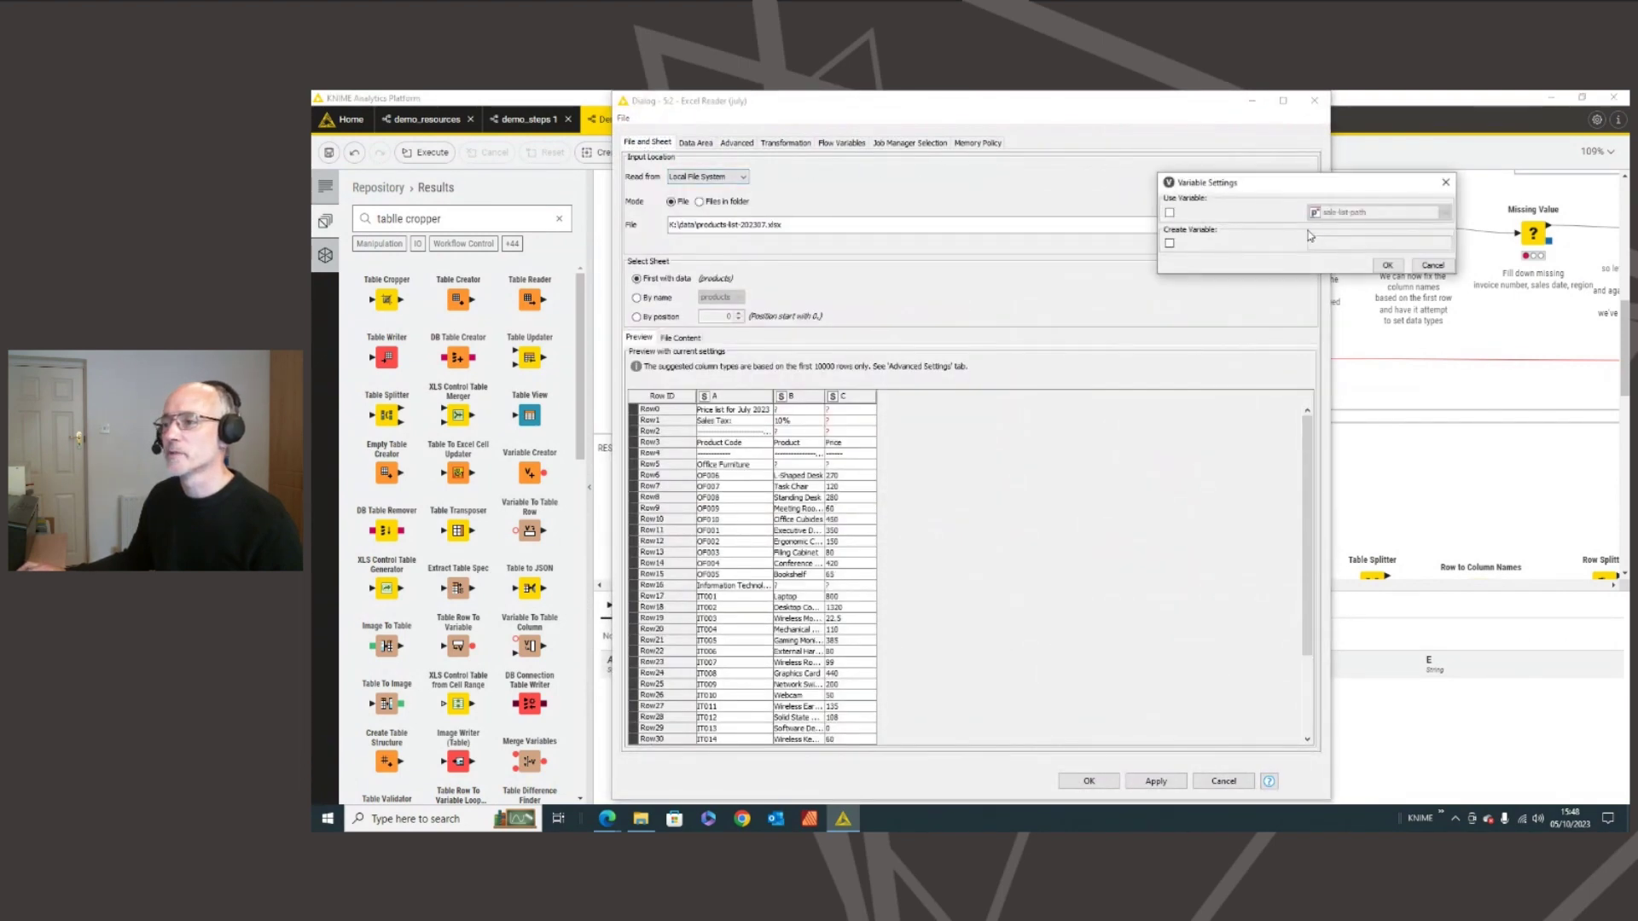
pyautogui.click(1169, 213)
pyautogui.click(1376, 212)
pyautogui.click(1348, 246)
pyautogui.click(1387, 265)
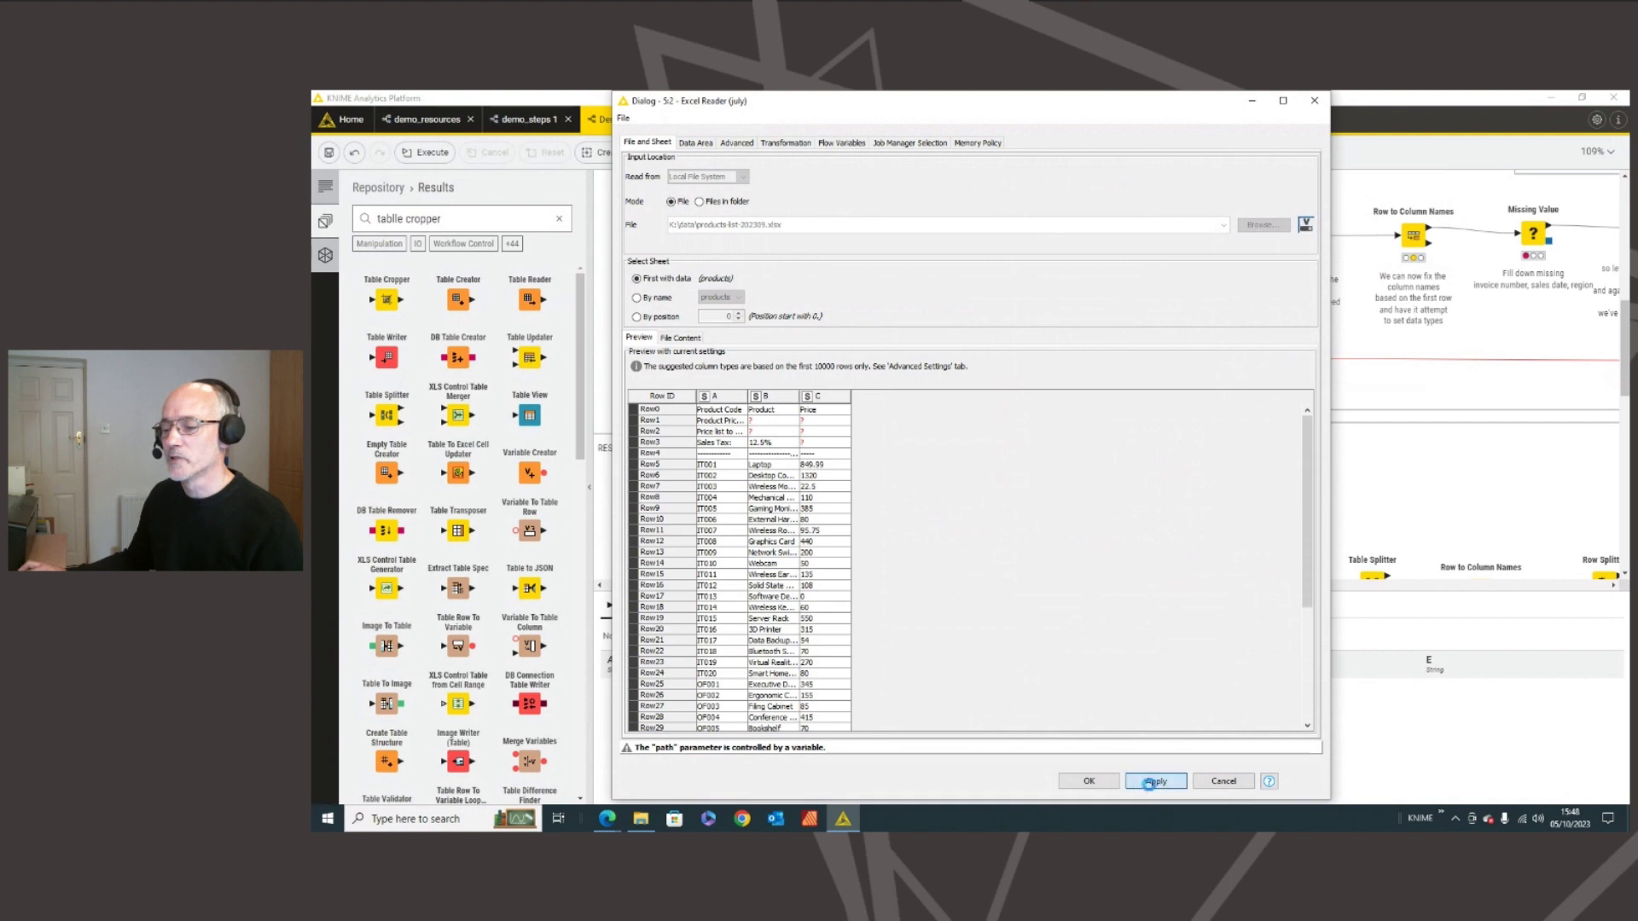
pyautogui.click(1090, 781)
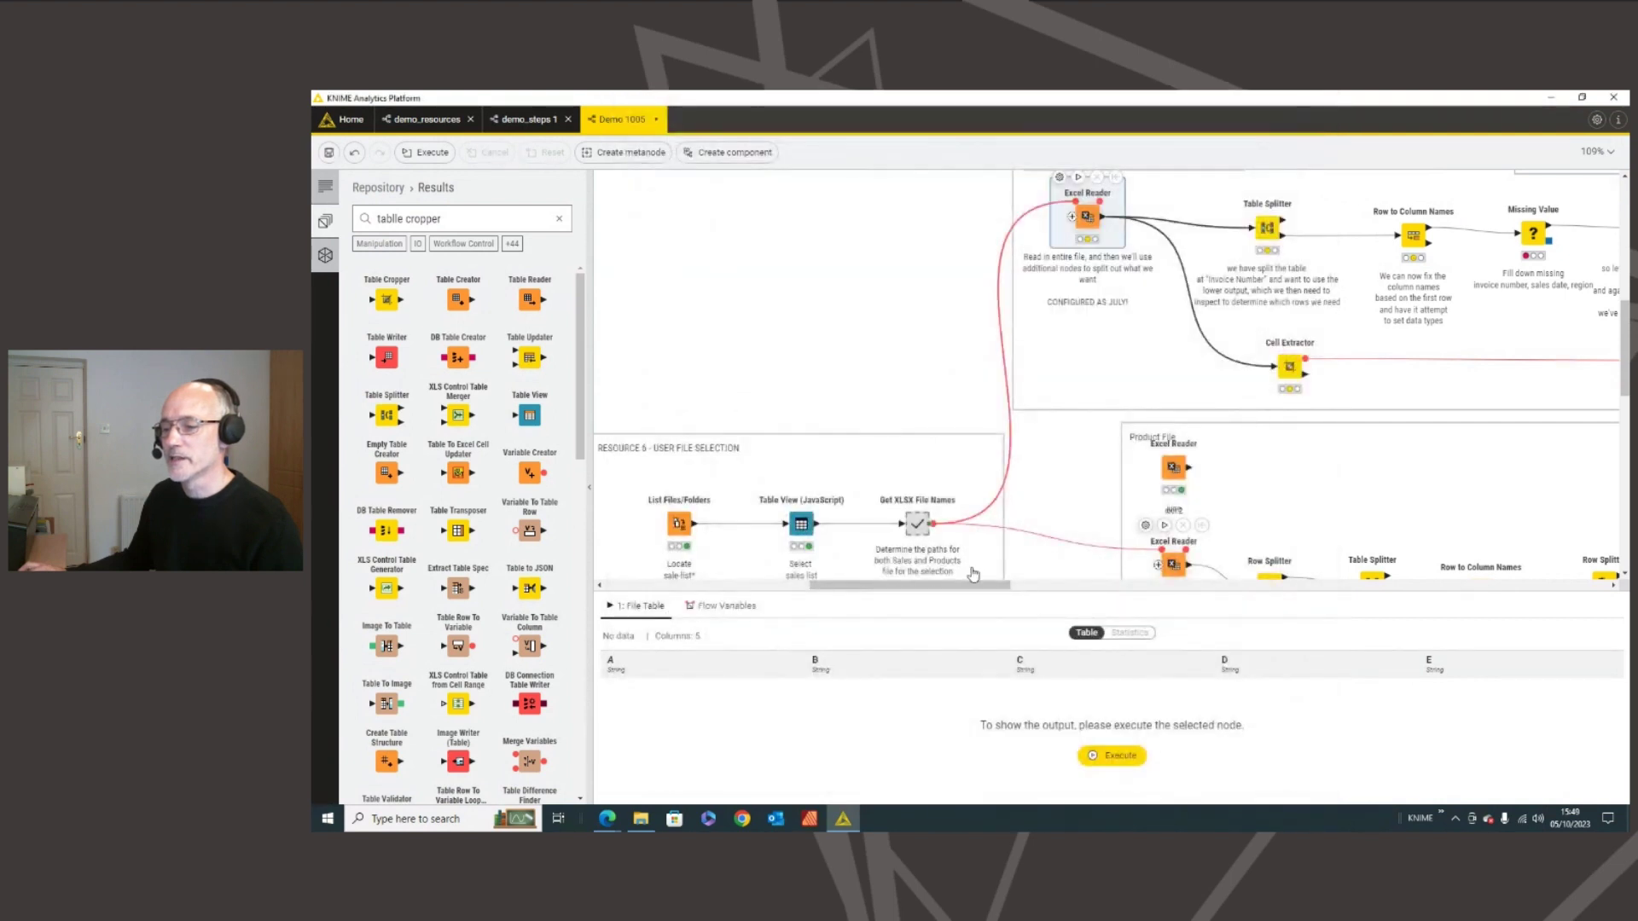
# - Open the JavaScript Table View's interactive view and close it, applying the sale-list-202309.xlsx selection as the new default
pyautogui.moveTo(821, 533)
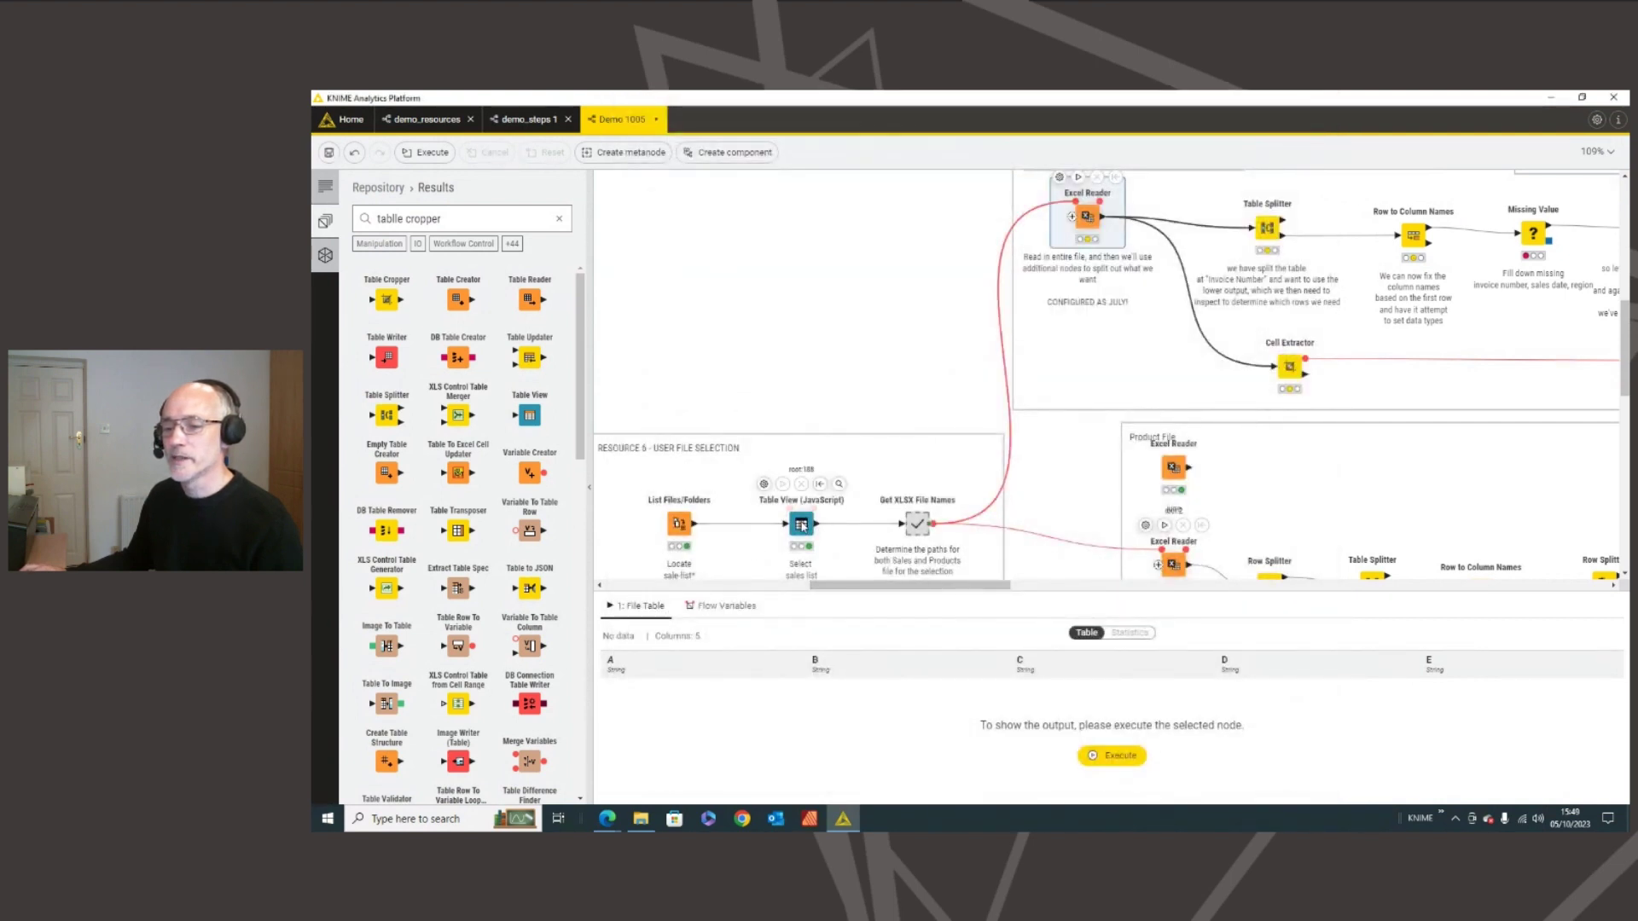
pyautogui.moveTo(895, 587); pyautogui.dragTo(887, 587)
pyautogui.click(846, 527)
pyautogui.rightClick(851, 528)
pyautogui.click(869, 556)
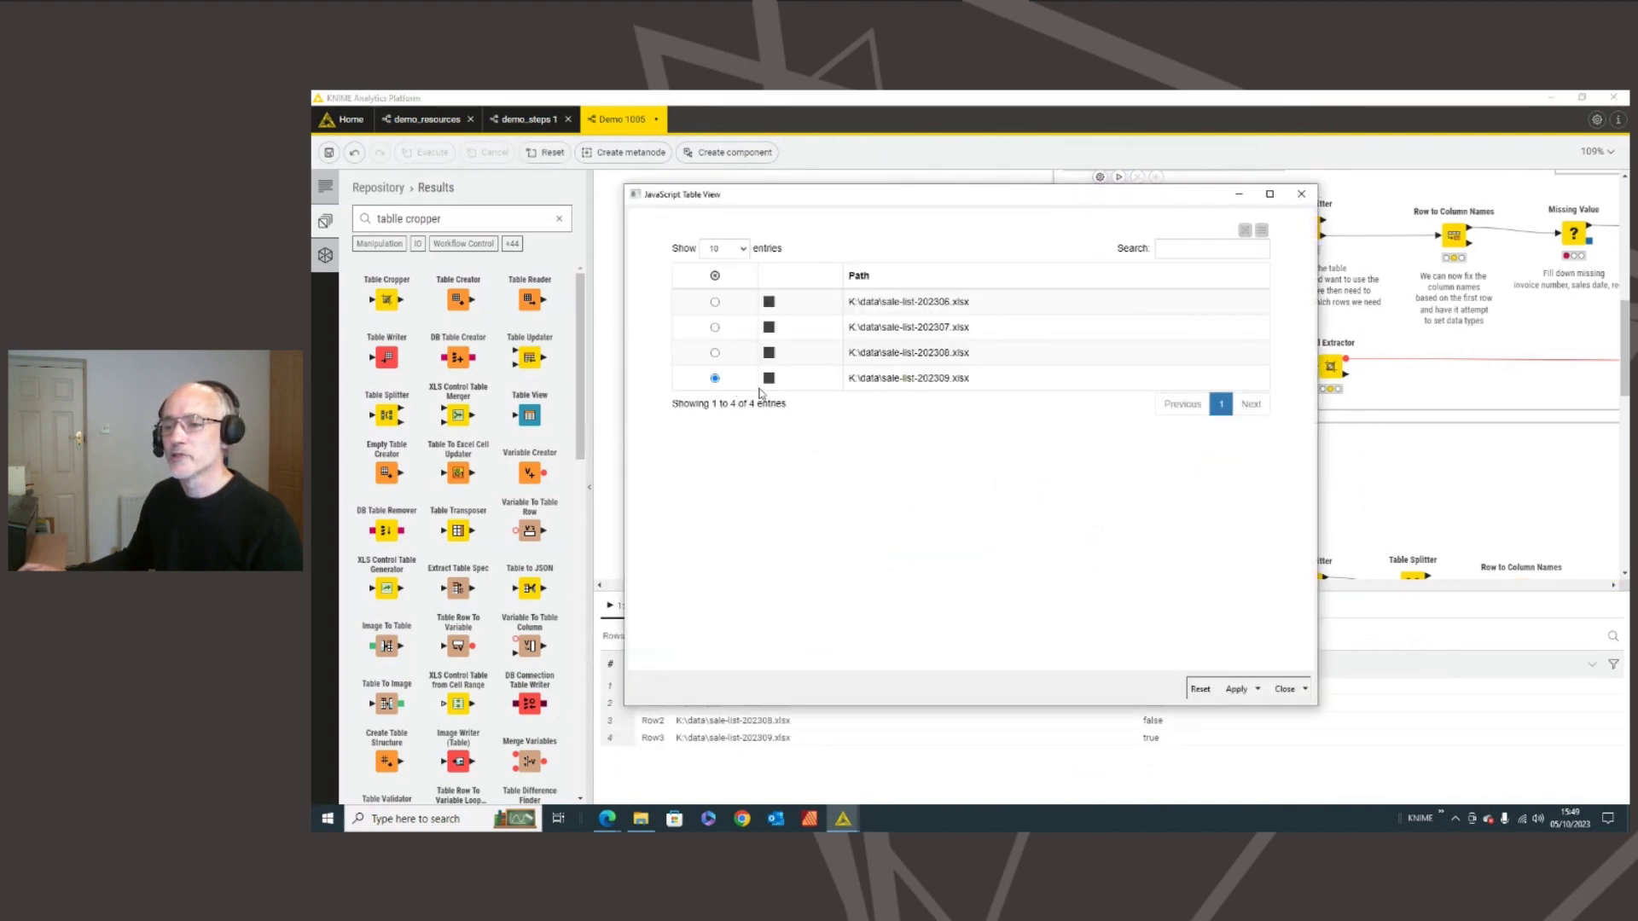
pyautogui.click(1284, 688)
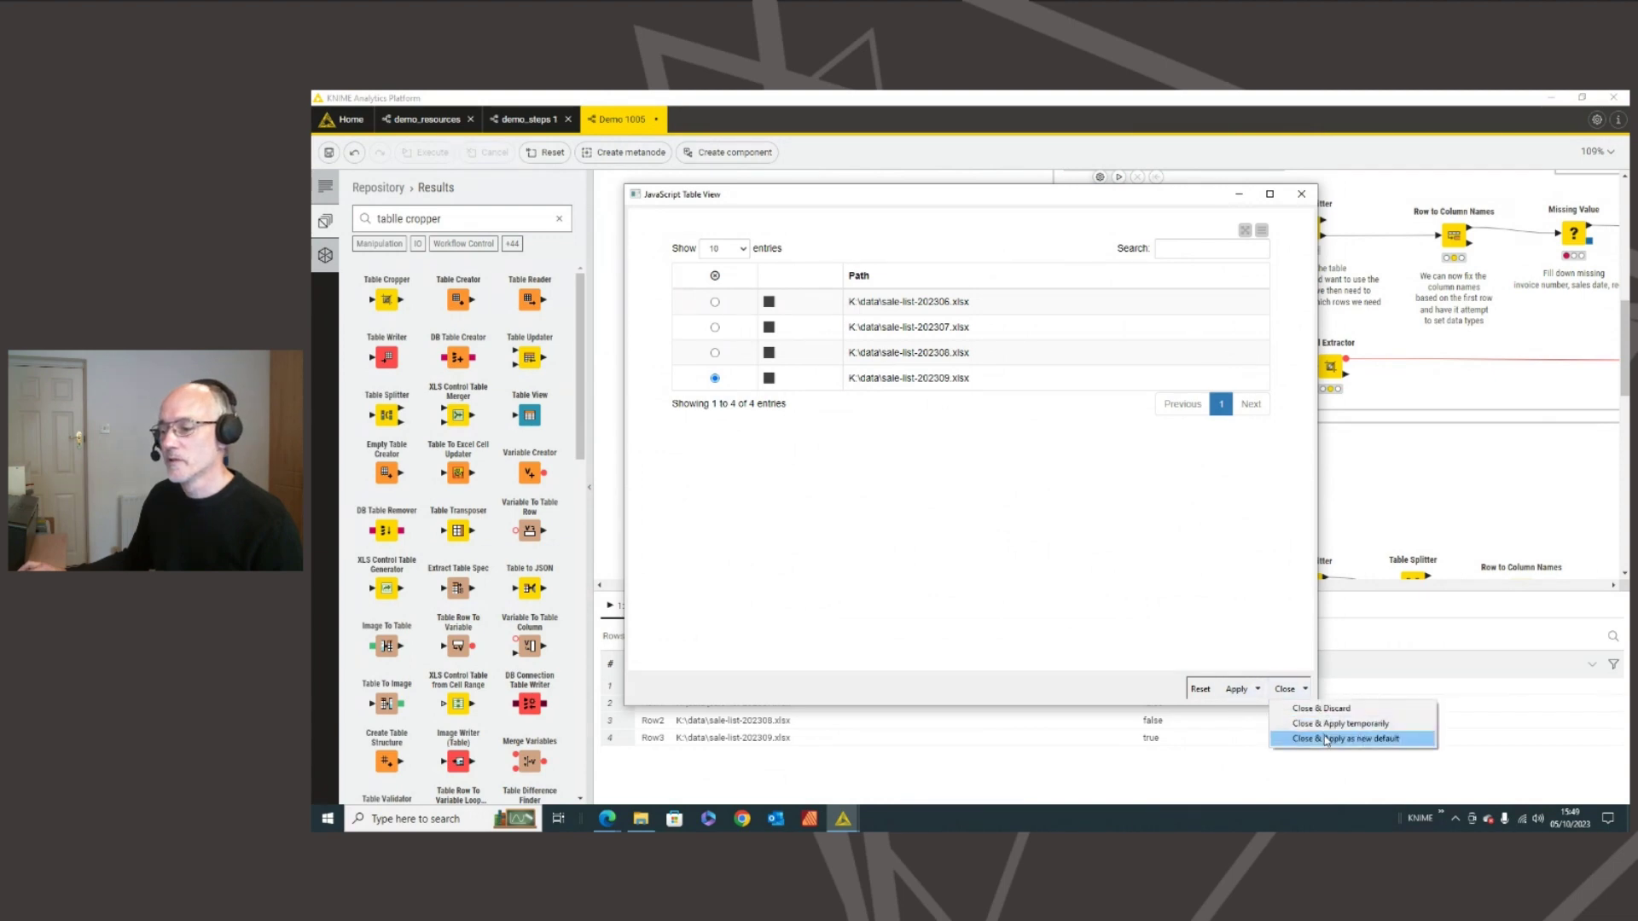
pyautogui.click(1365, 735)
# - Execute the Excel Writer, review the Region Summary and Sales sheets of monthlysales.xlsx, and close the workbook
pyautogui.moveTo(990, 587); pyautogui.dragTo(1440, 587)
pyautogui.moveTo(1295, 550)
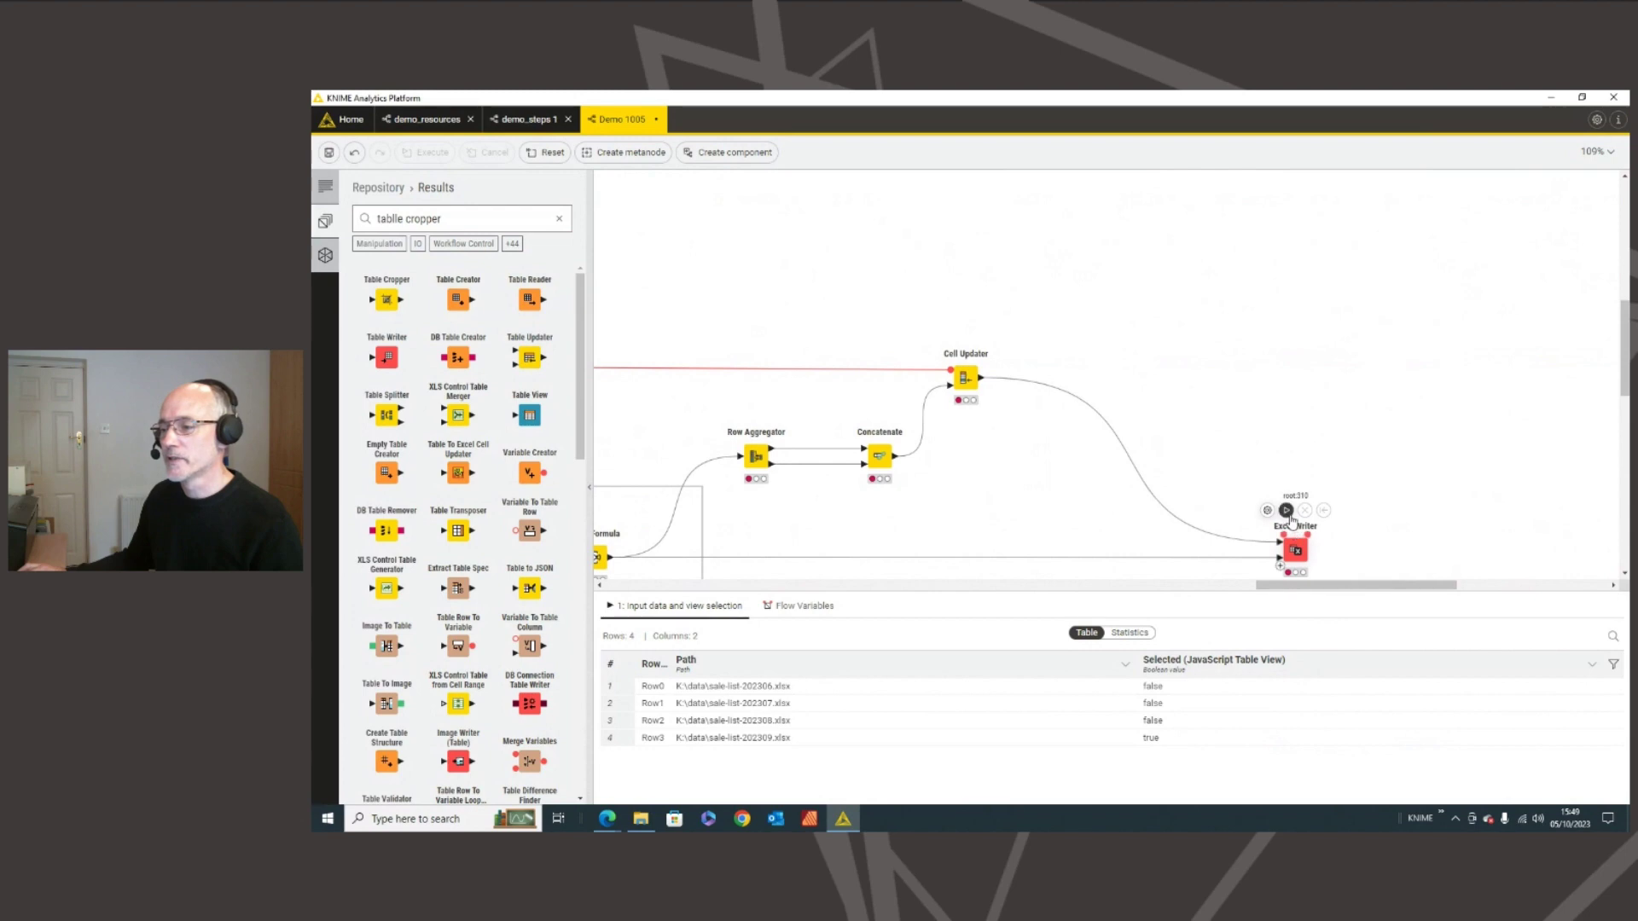
pyautogui.click(1287, 511)
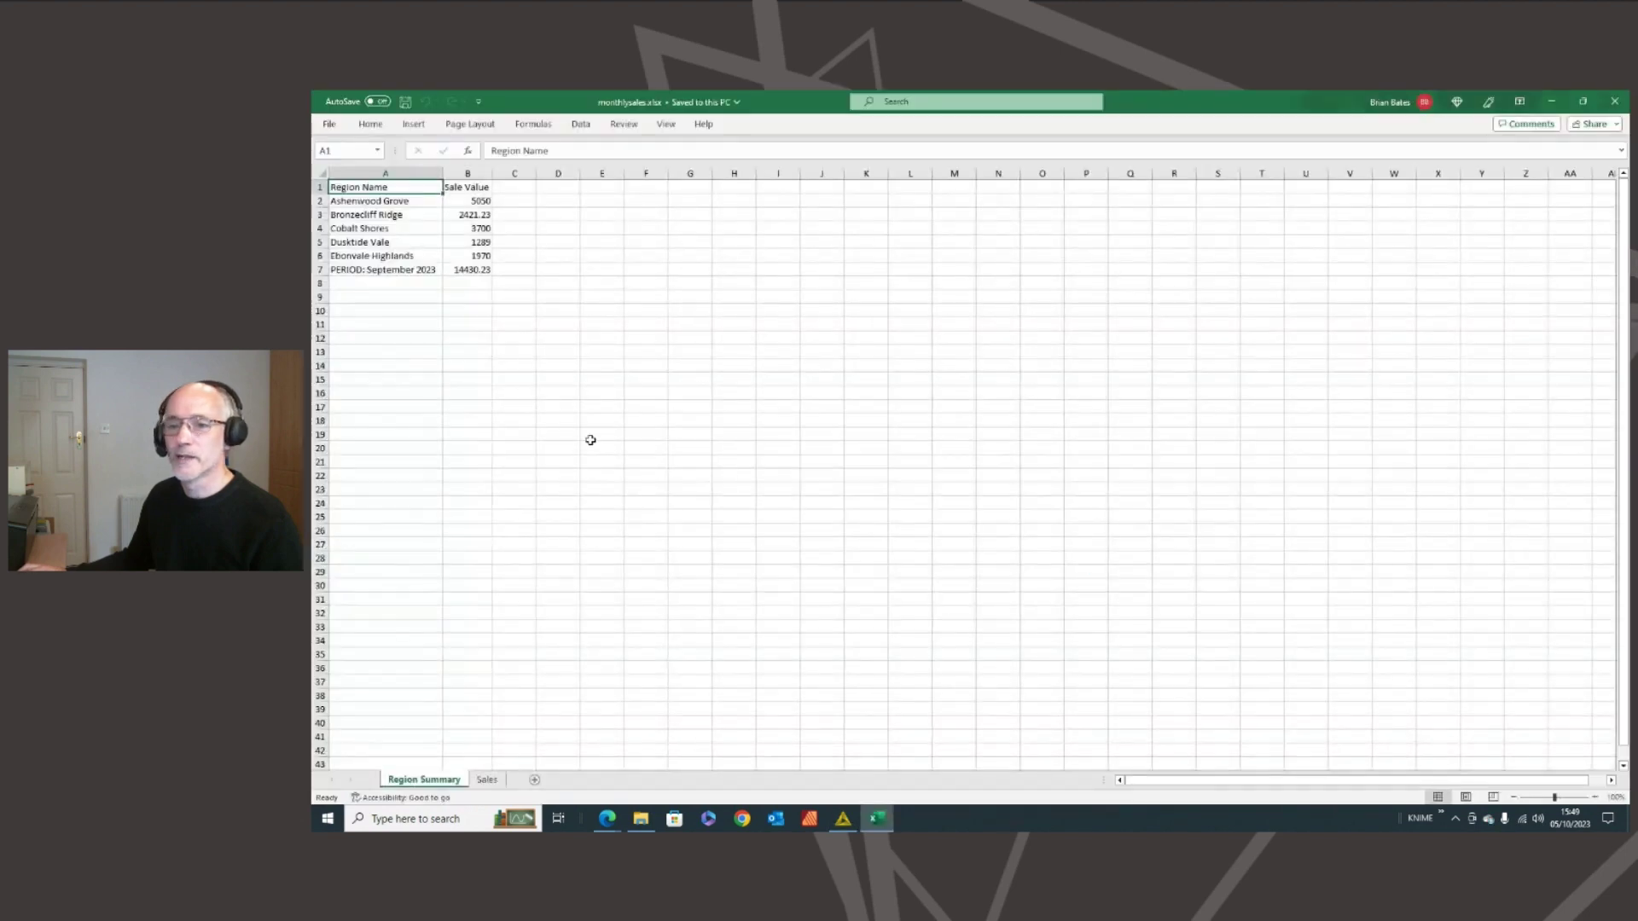
pyautogui.click(420, 272)
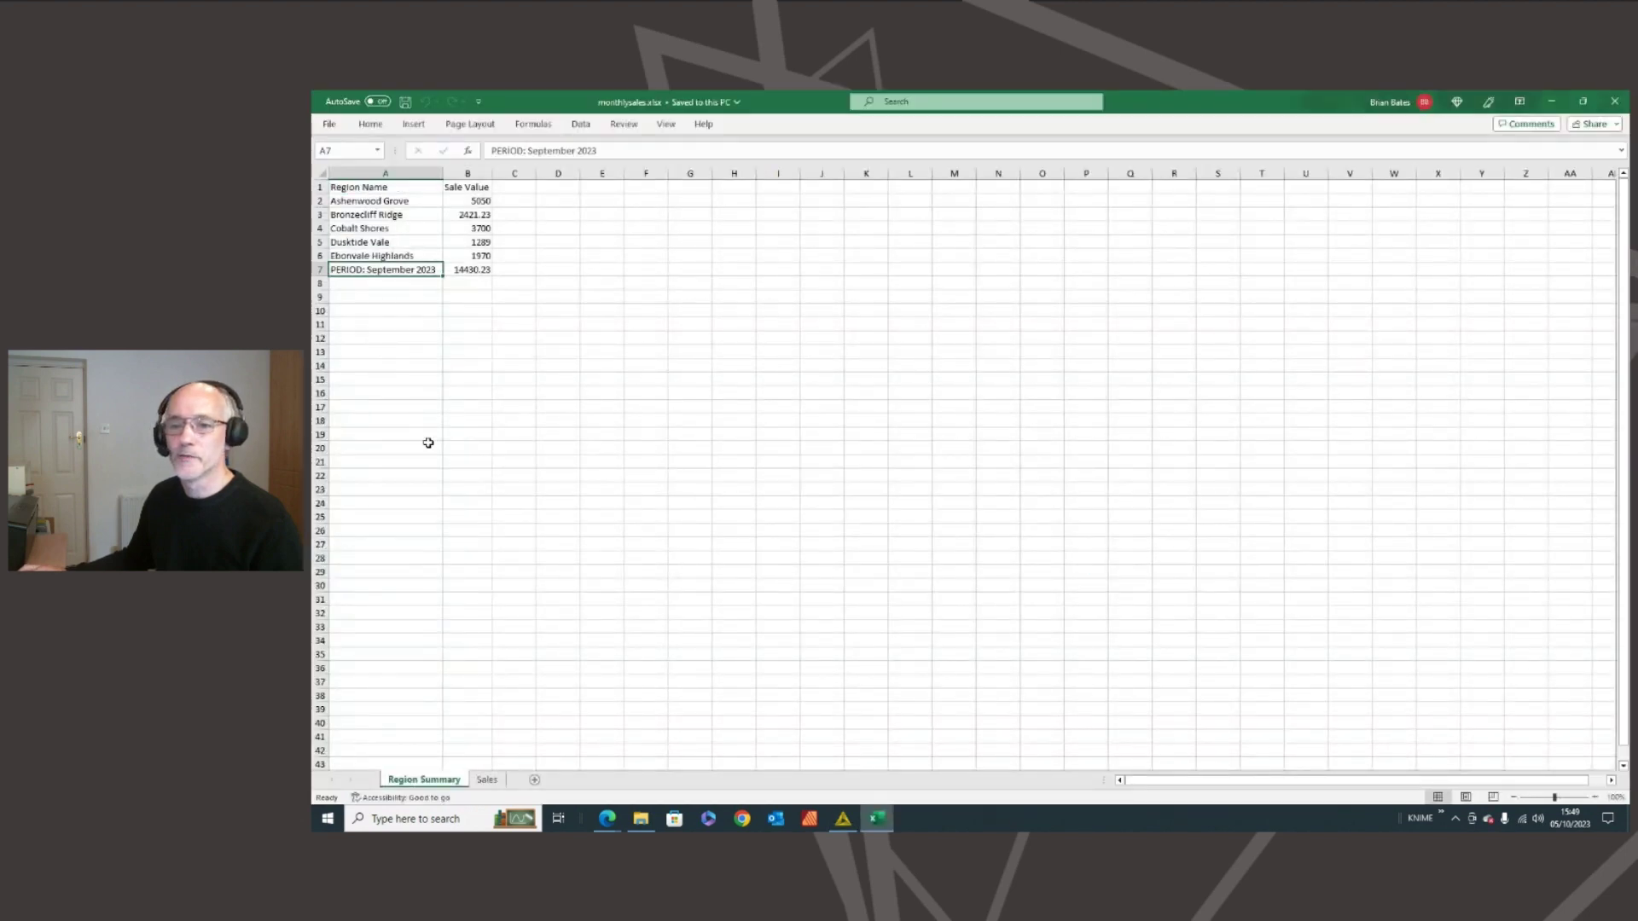
pyautogui.click(487, 781)
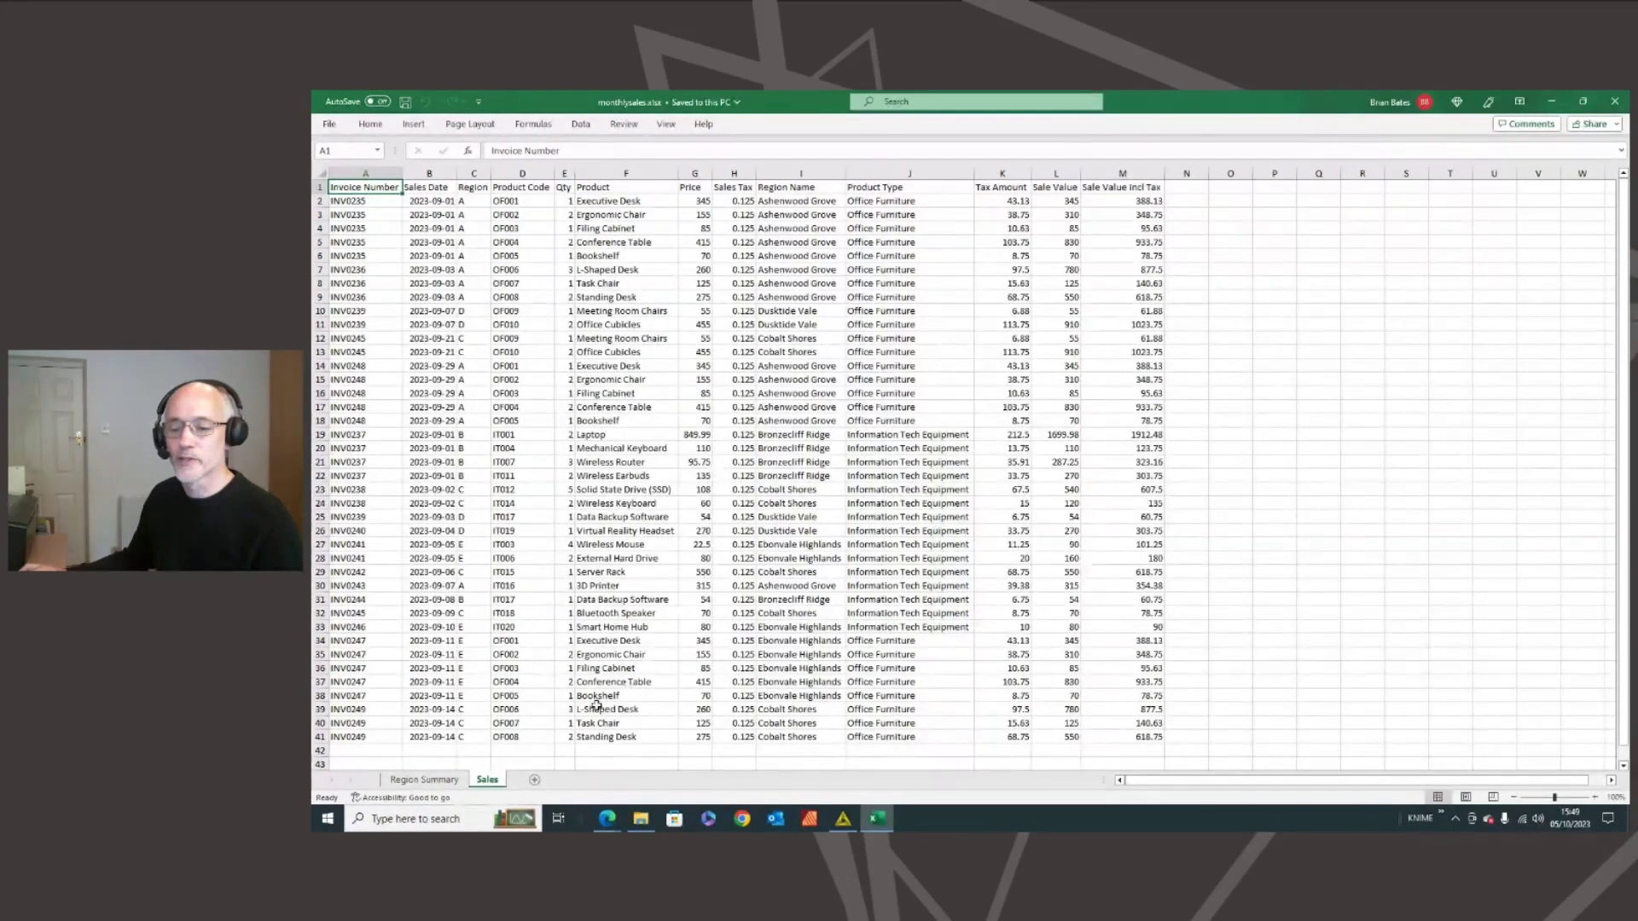
pyautogui.click(1611, 101)
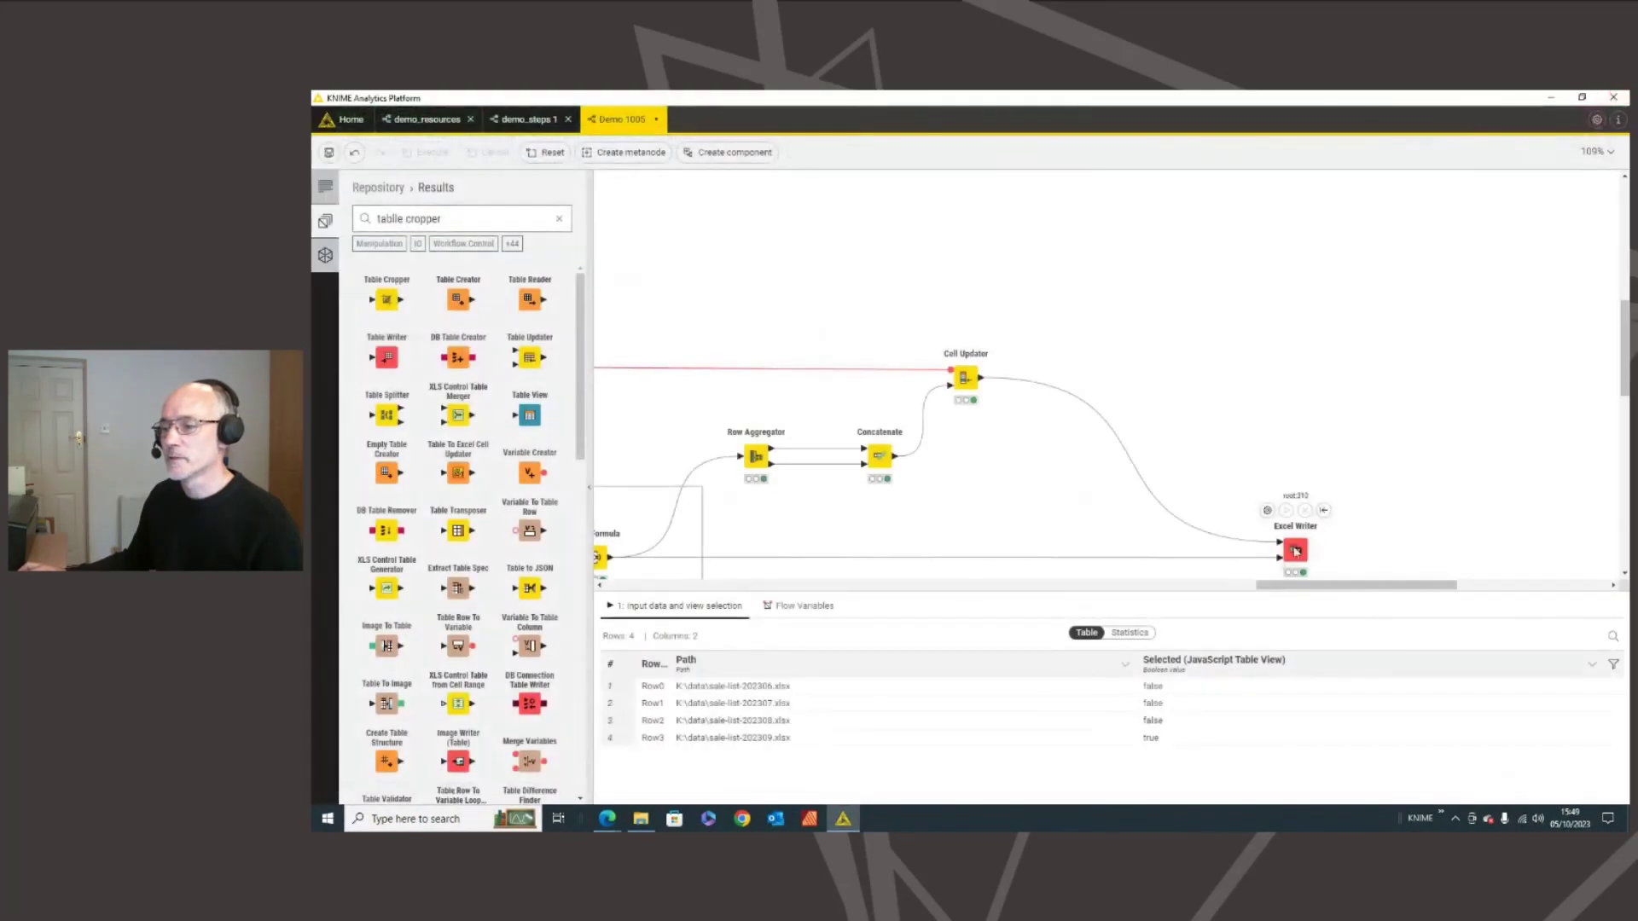
# - Copy the Resource 4 and Resource 5 optional blocks from demo_resources and paste them below the Excel Writer connections in the Demo 1005 workflow
pyautogui.hscroll(-5, 1246, 563)
pyautogui.scroll(-2, 1245, 563)
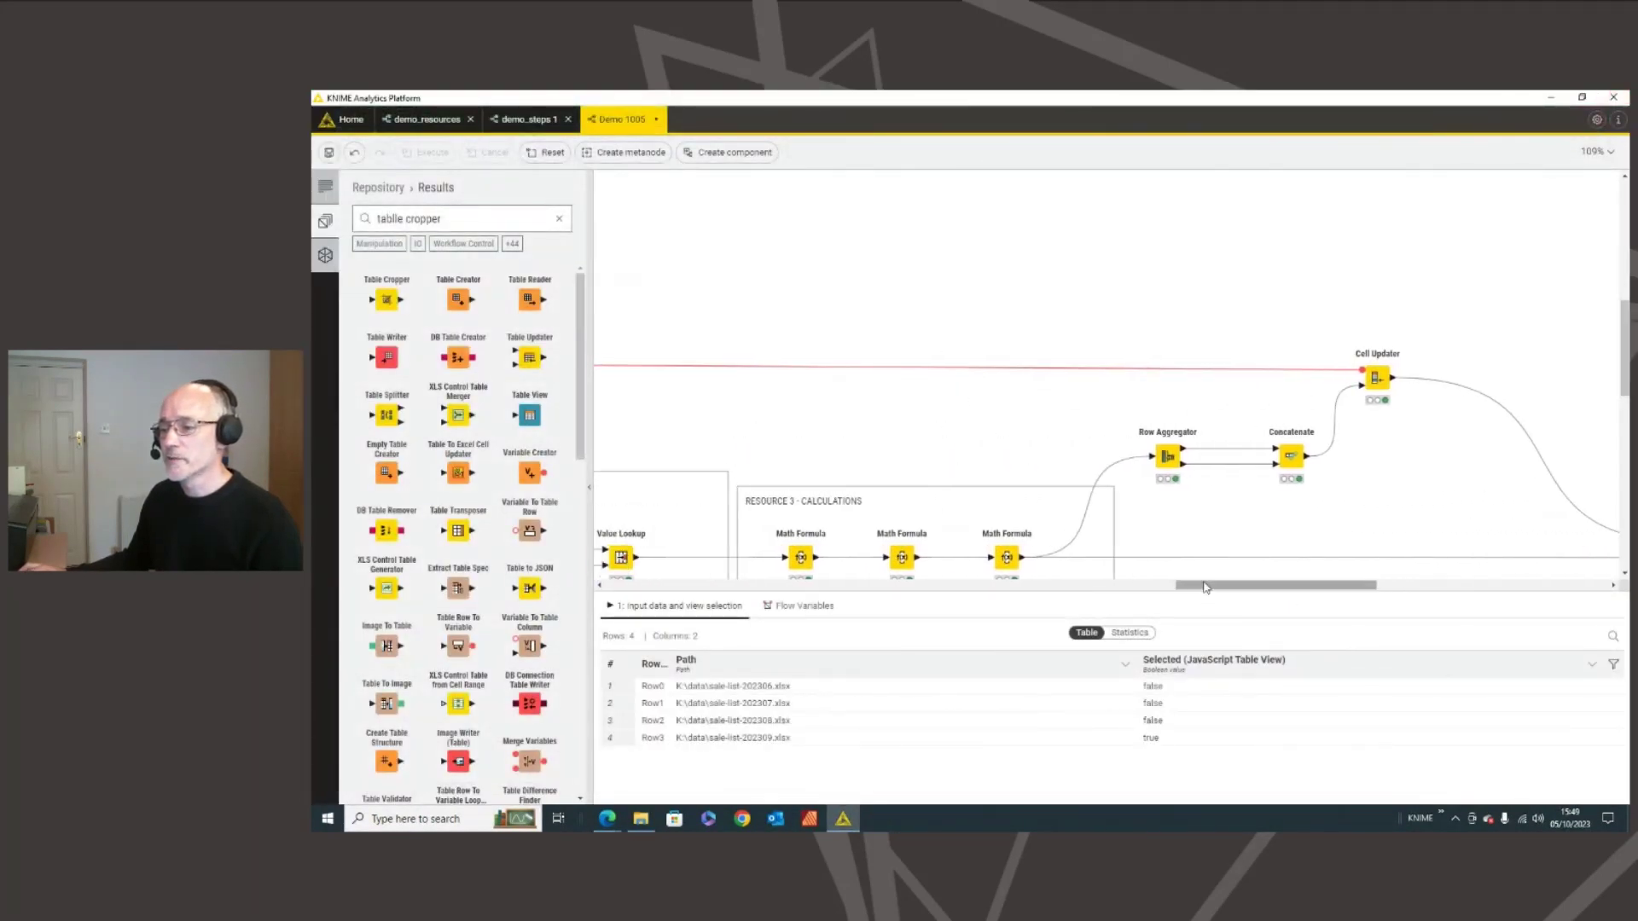
pyautogui.hscroll(5, 1217, 556)
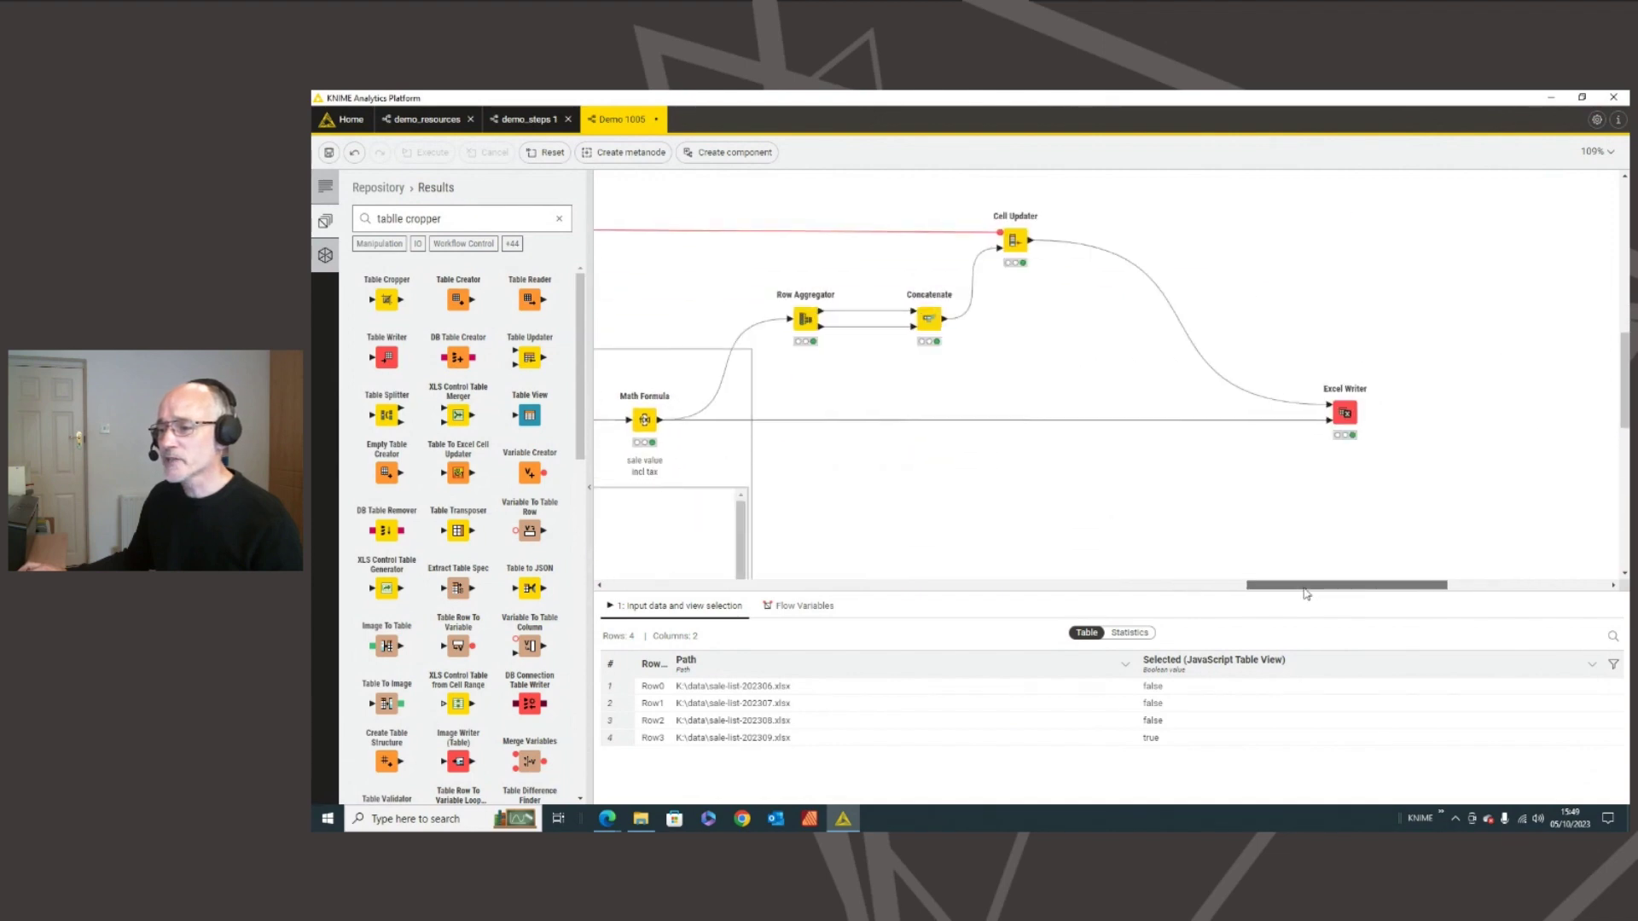
pyautogui.click(1078, 429)
pyautogui.click(439, 124)
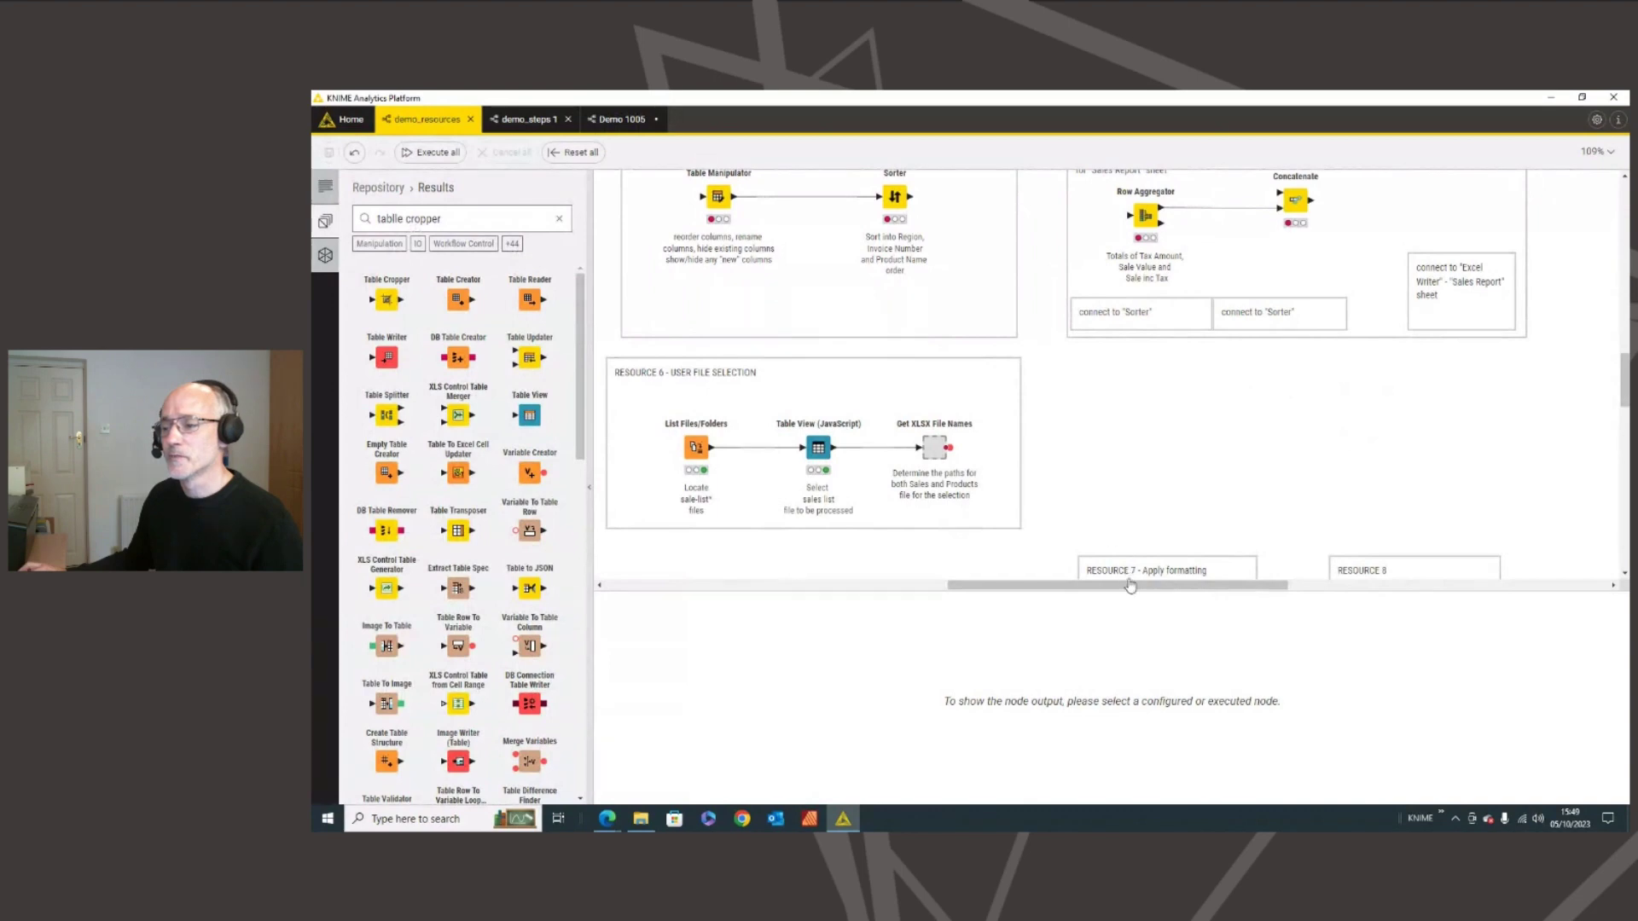
pyautogui.scroll(3, 1137, 502)
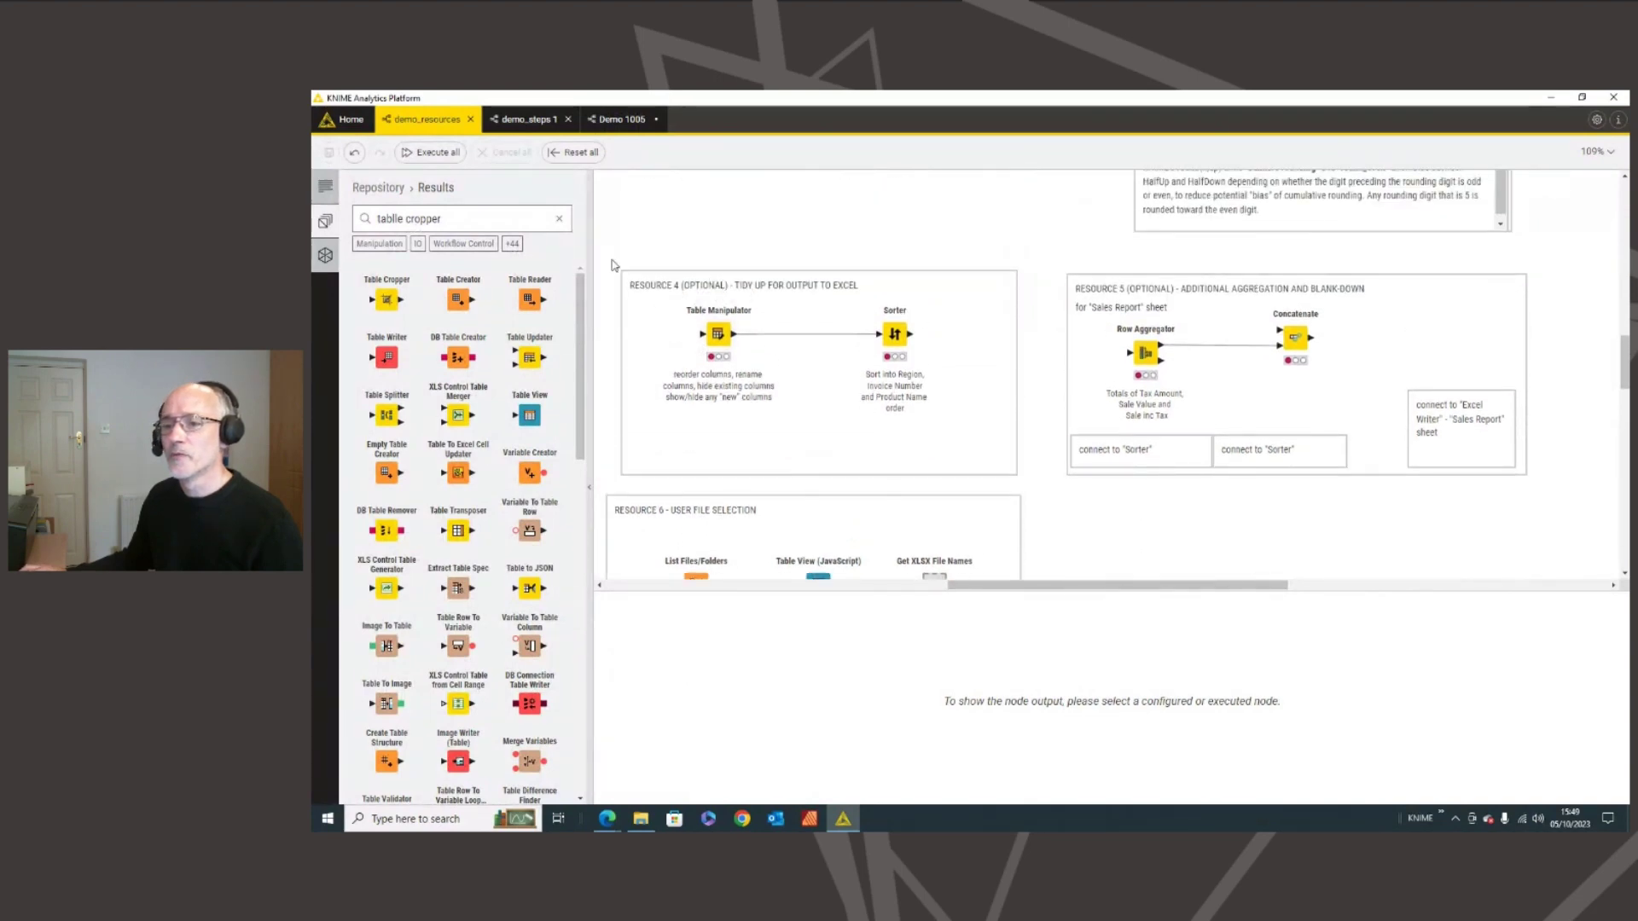
pyautogui.moveTo(636, 333)
pyautogui.mouseDown()
pyautogui.moveTo(1084, 479)
pyautogui.moveTo(1548, 484)
pyautogui.mouseUp()
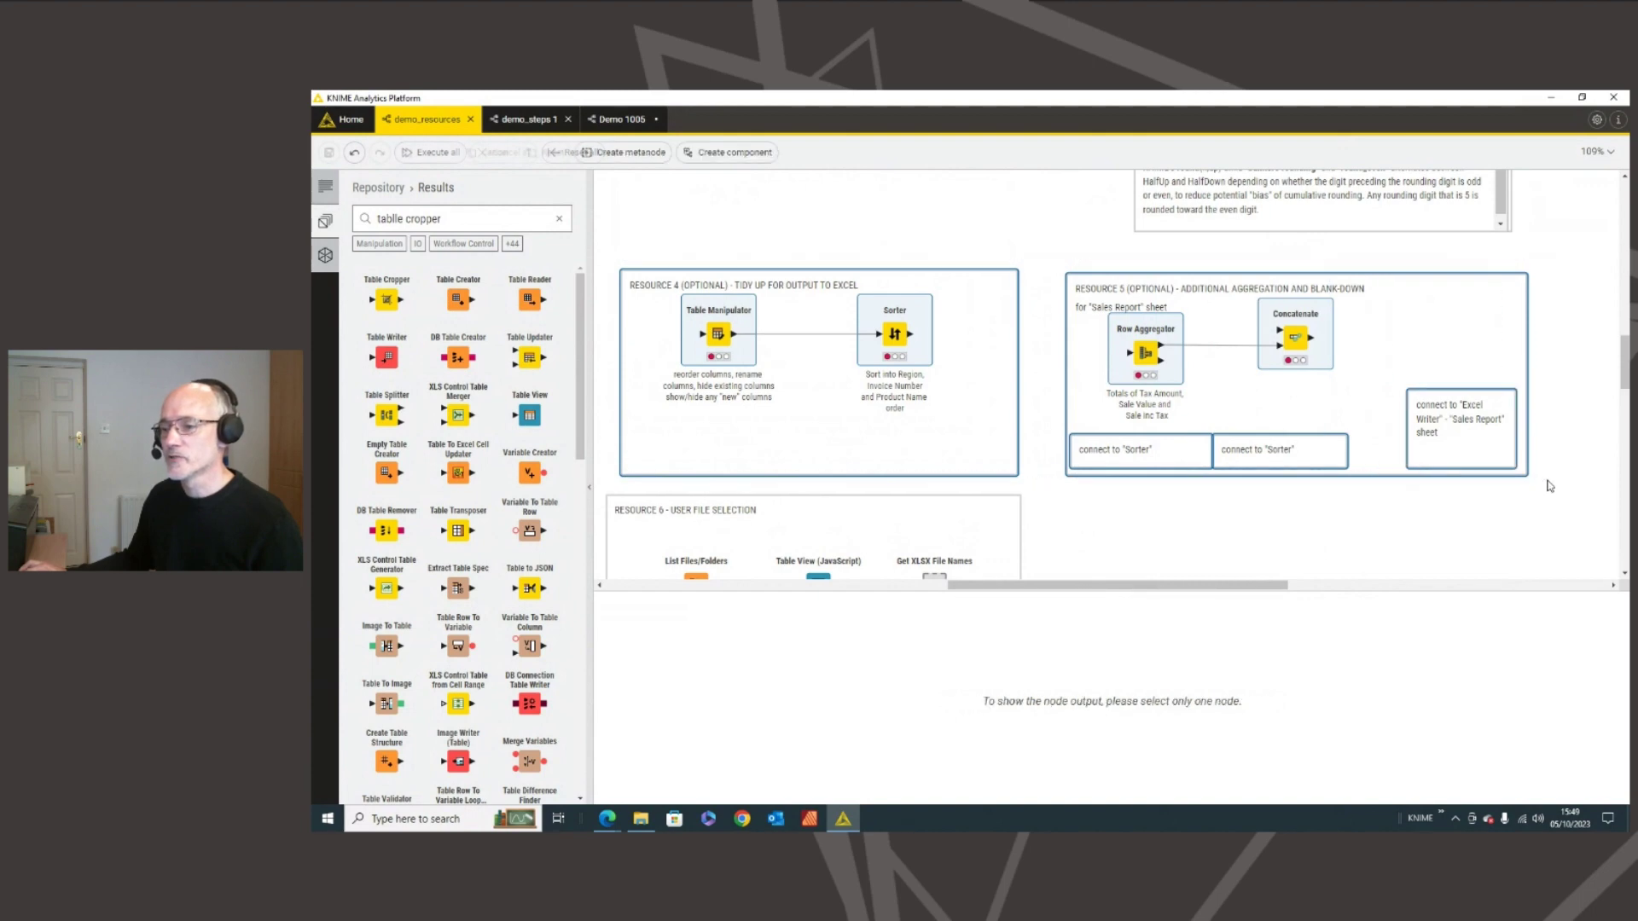
pyautogui.click(622, 120)
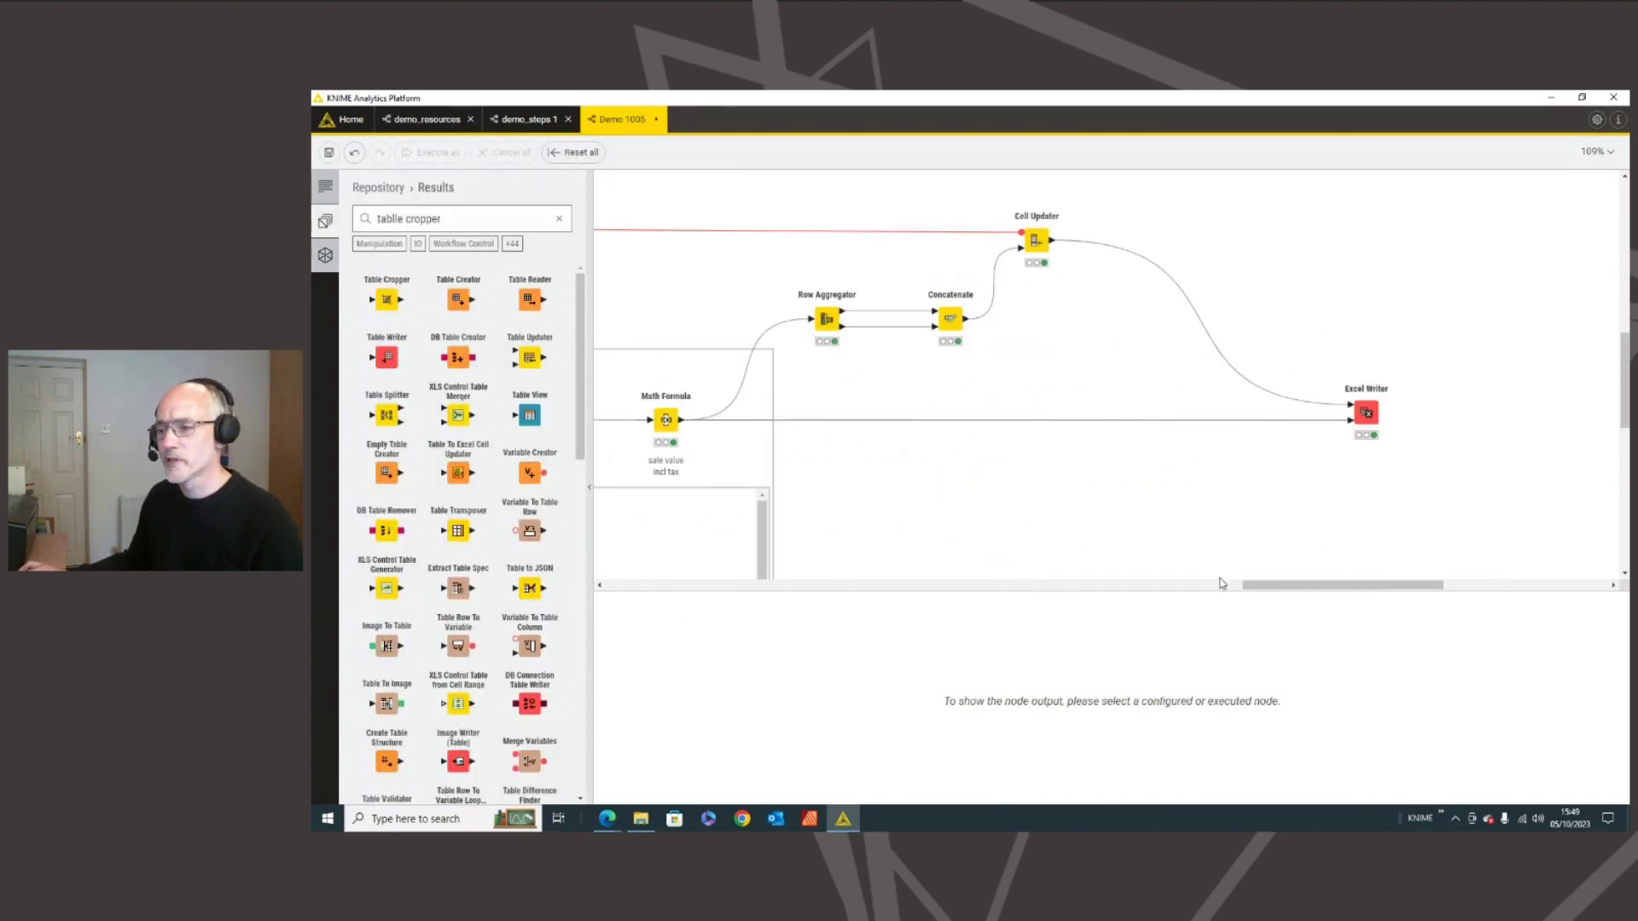
pyautogui.rightClick(888, 465)
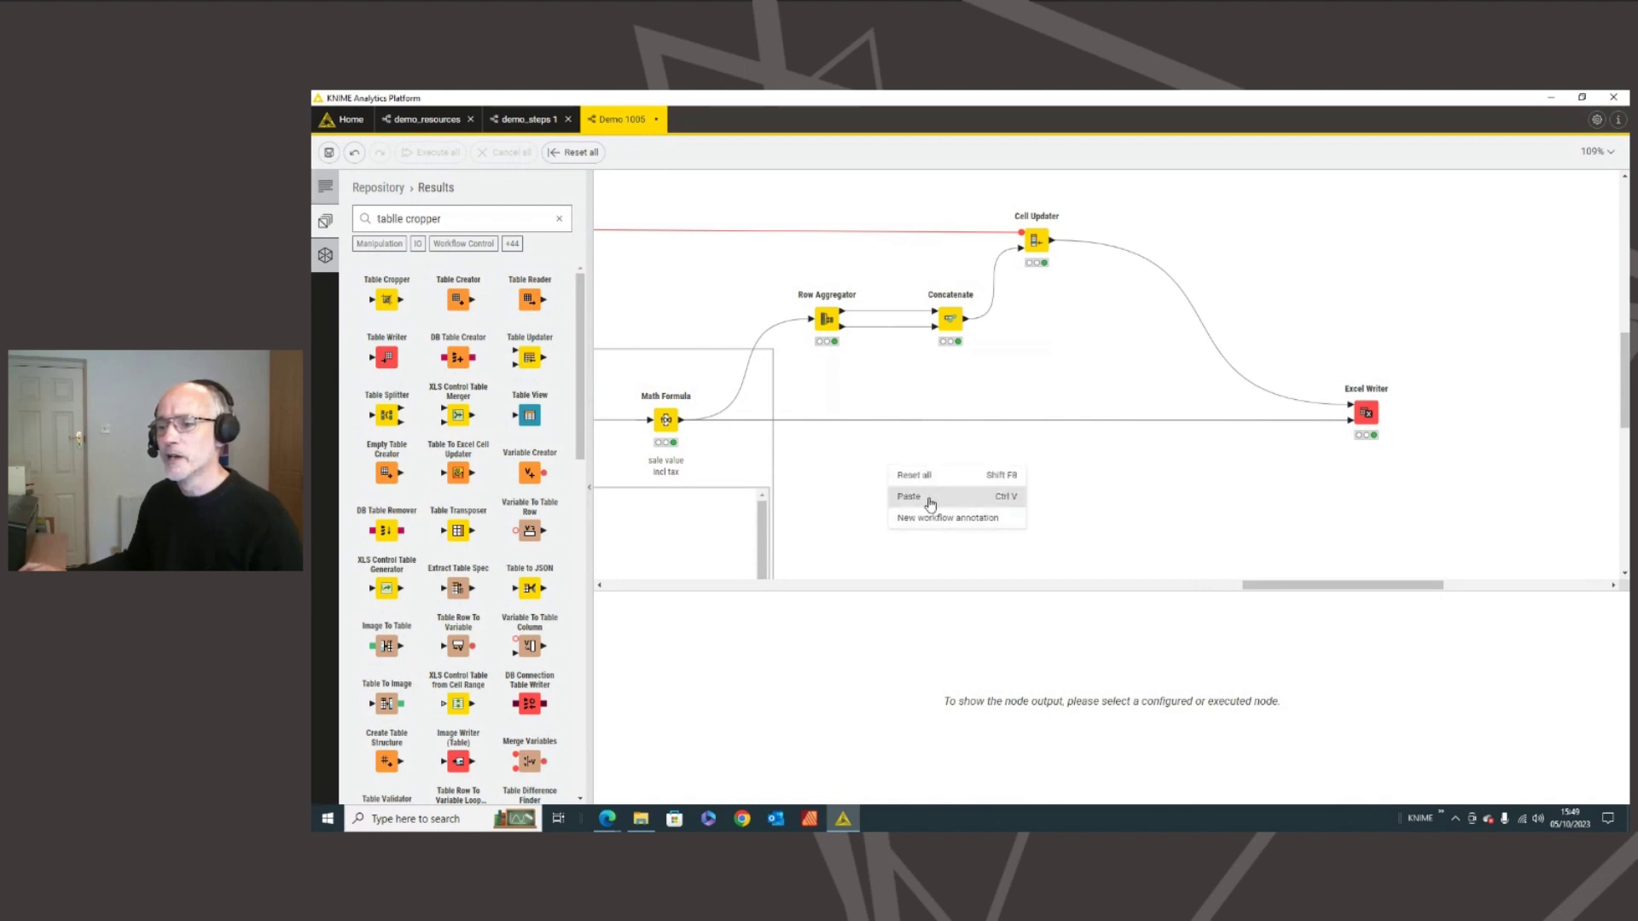
pyautogui.click(934, 499)
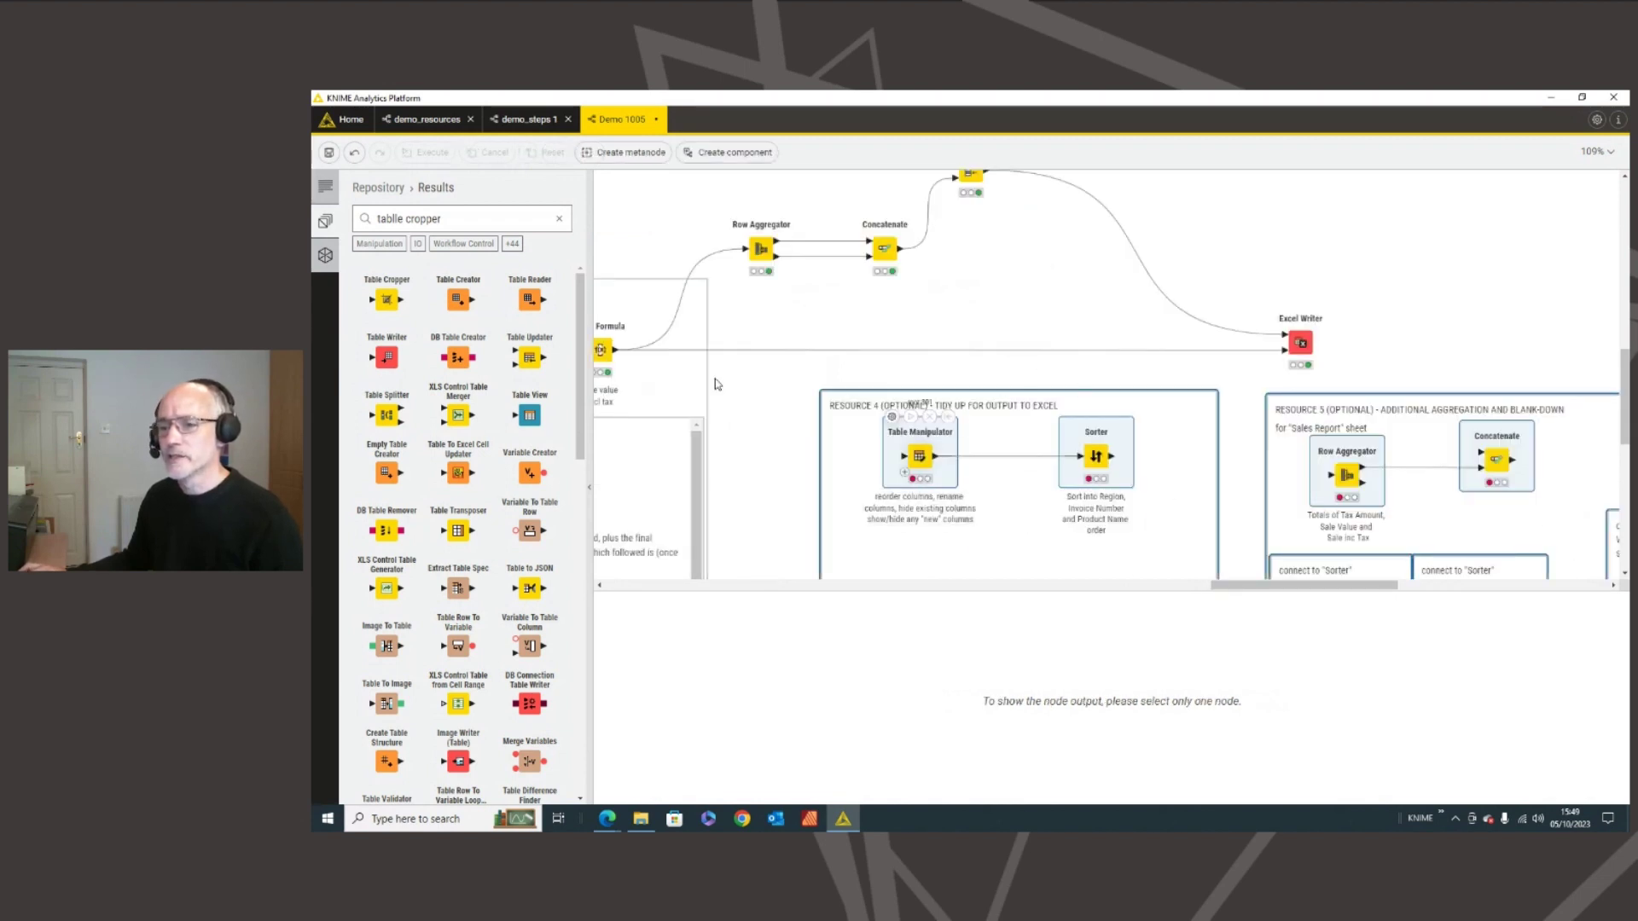
# - Connect the final Math Formula output to the Table Manipulator and the Sorter output to the Excel Writer's second input
pyautogui.doubleClick(615, 352)
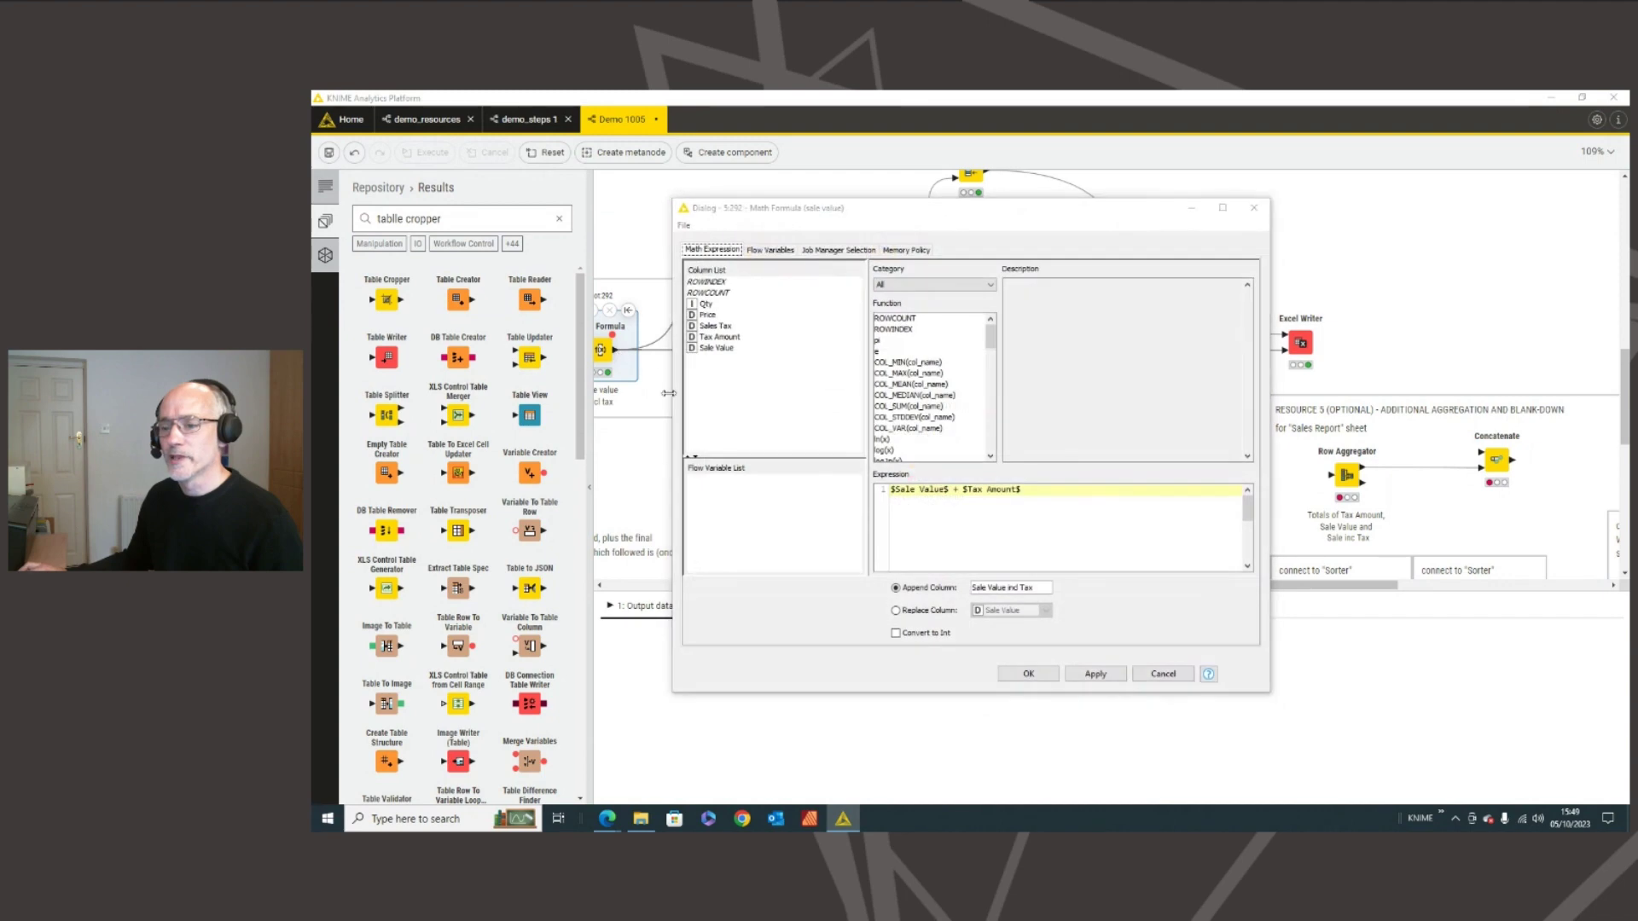
pyautogui.click(1162, 673)
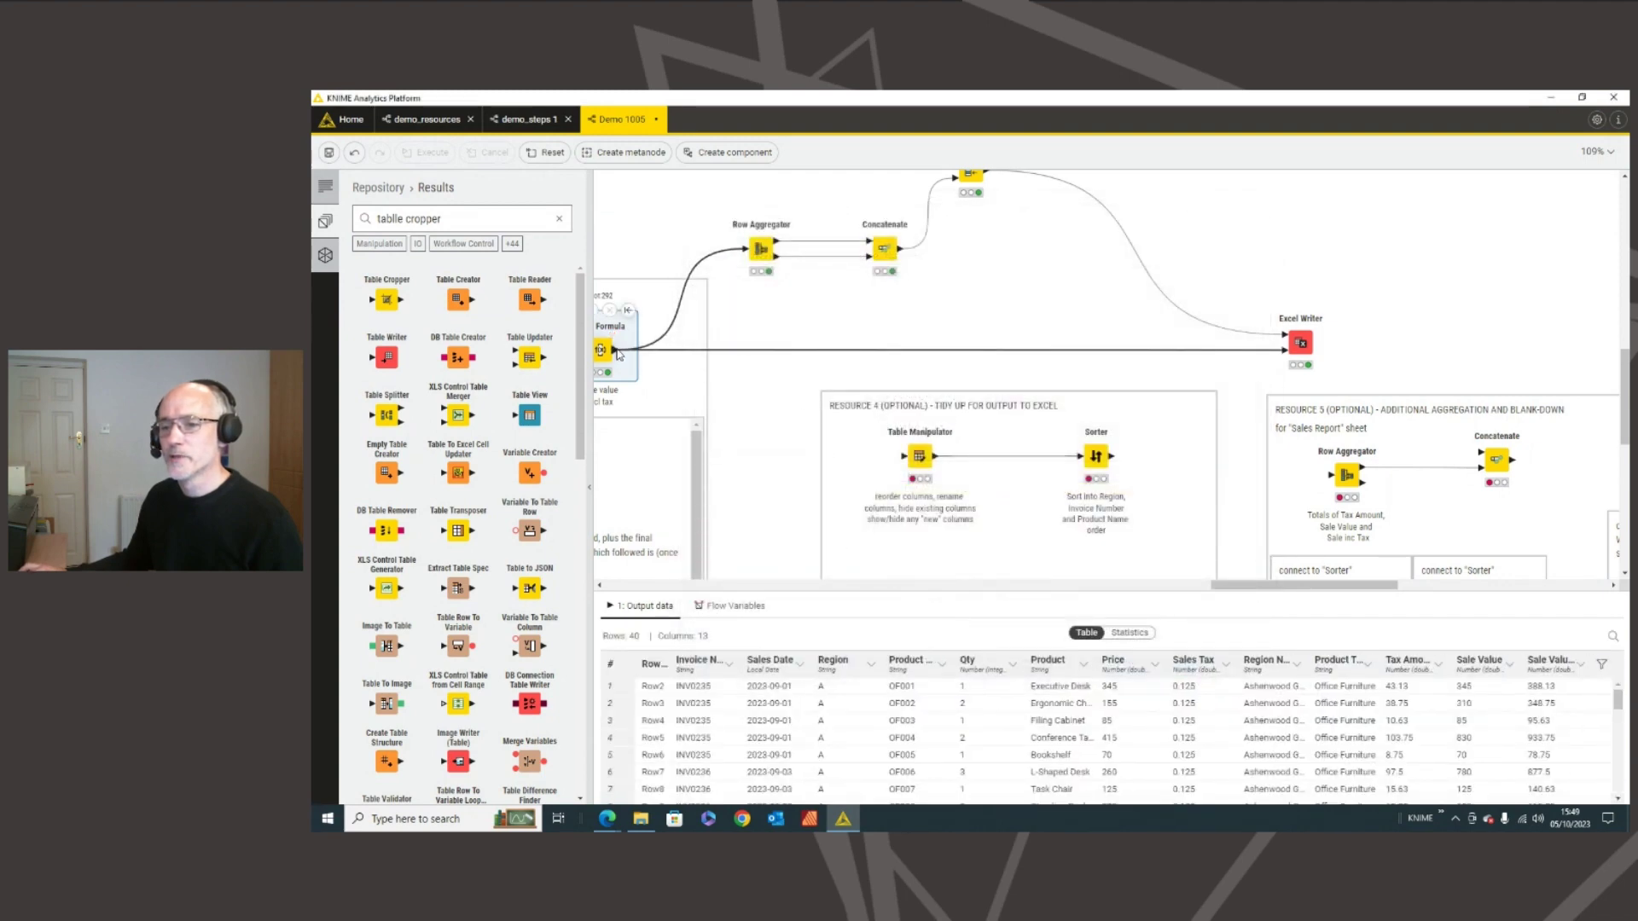
pyautogui.moveTo(616, 353); pyautogui.dragTo(930, 465)
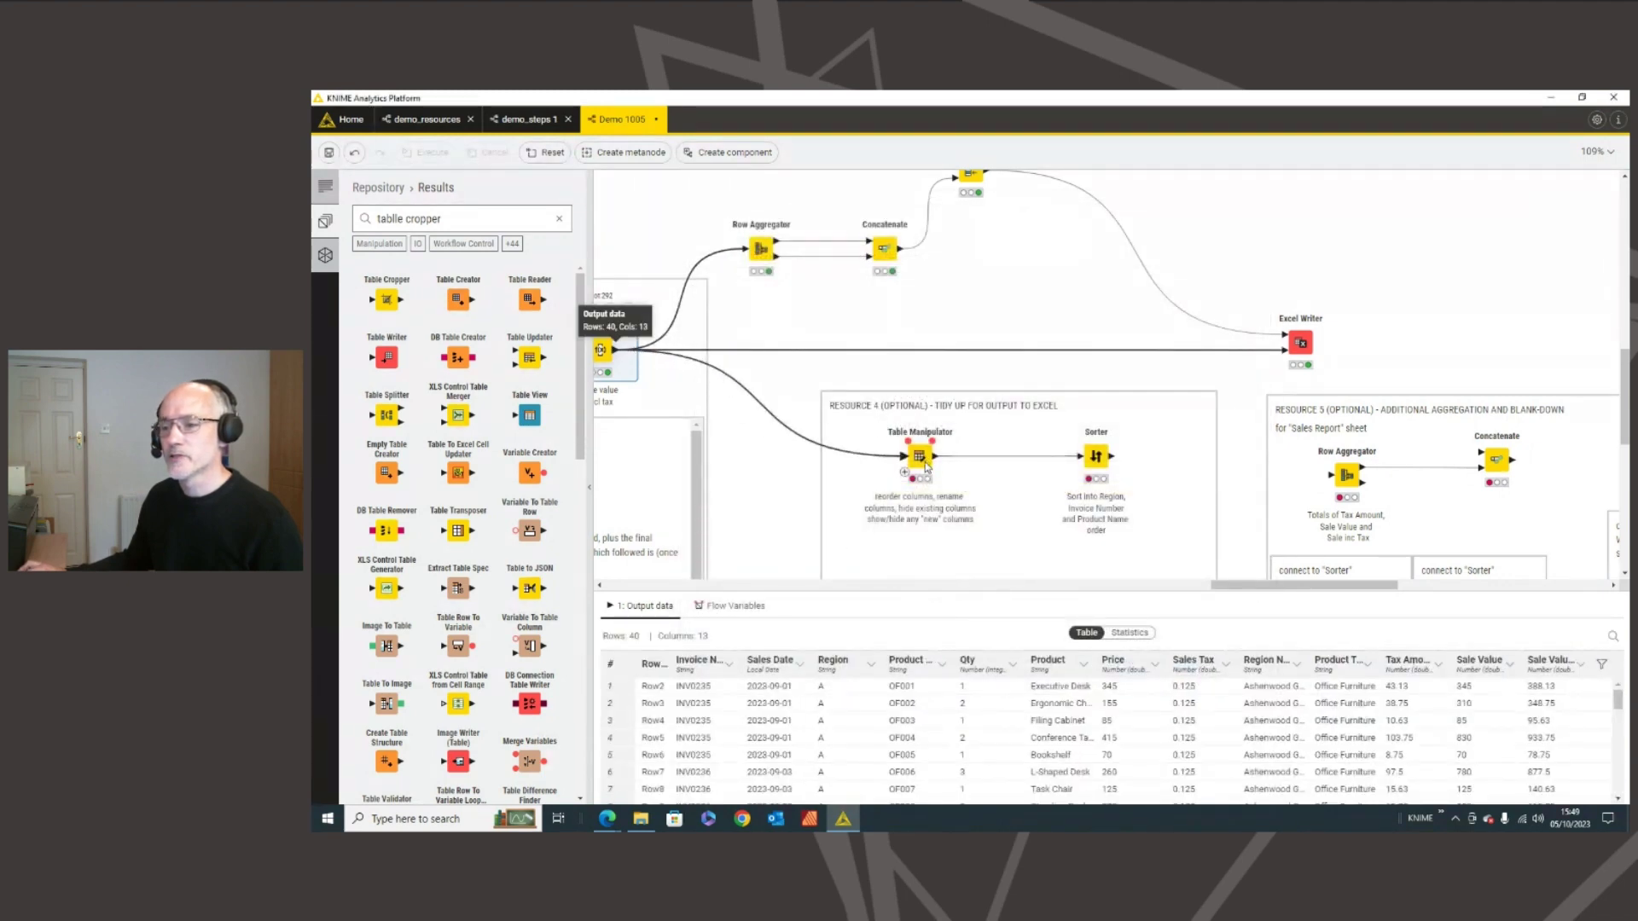
pyautogui.moveTo(1112, 458); pyautogui.dragTo(1283, 352)
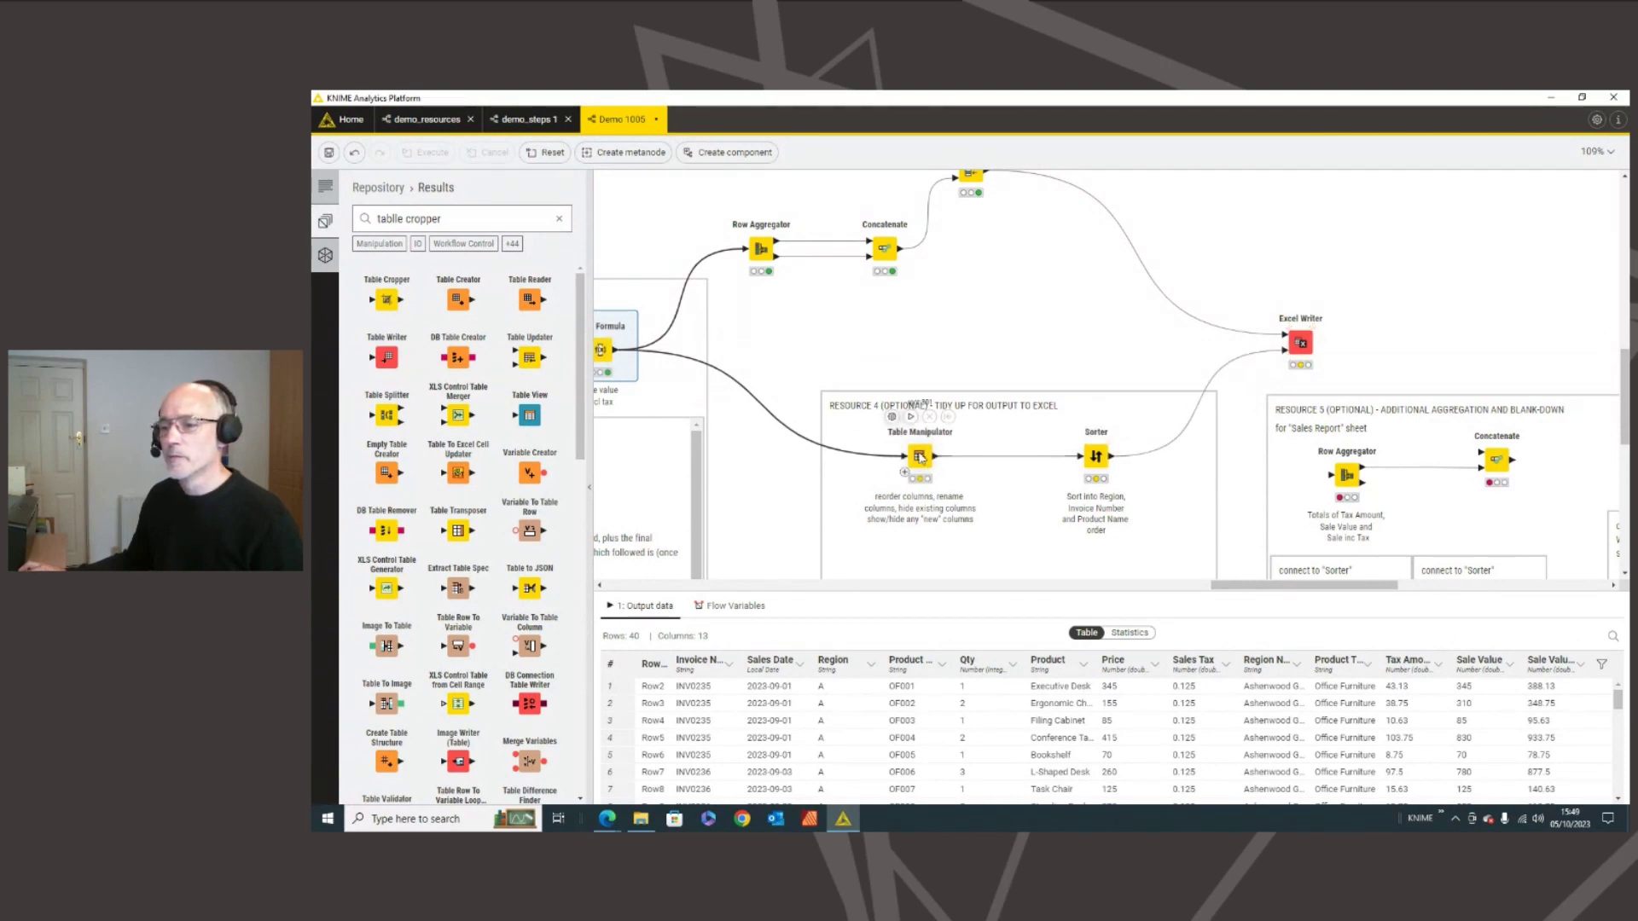
# - Move Region Name above Region in the Table Manipulator's column order and accept the settings
pyautogui.click(921, 458)
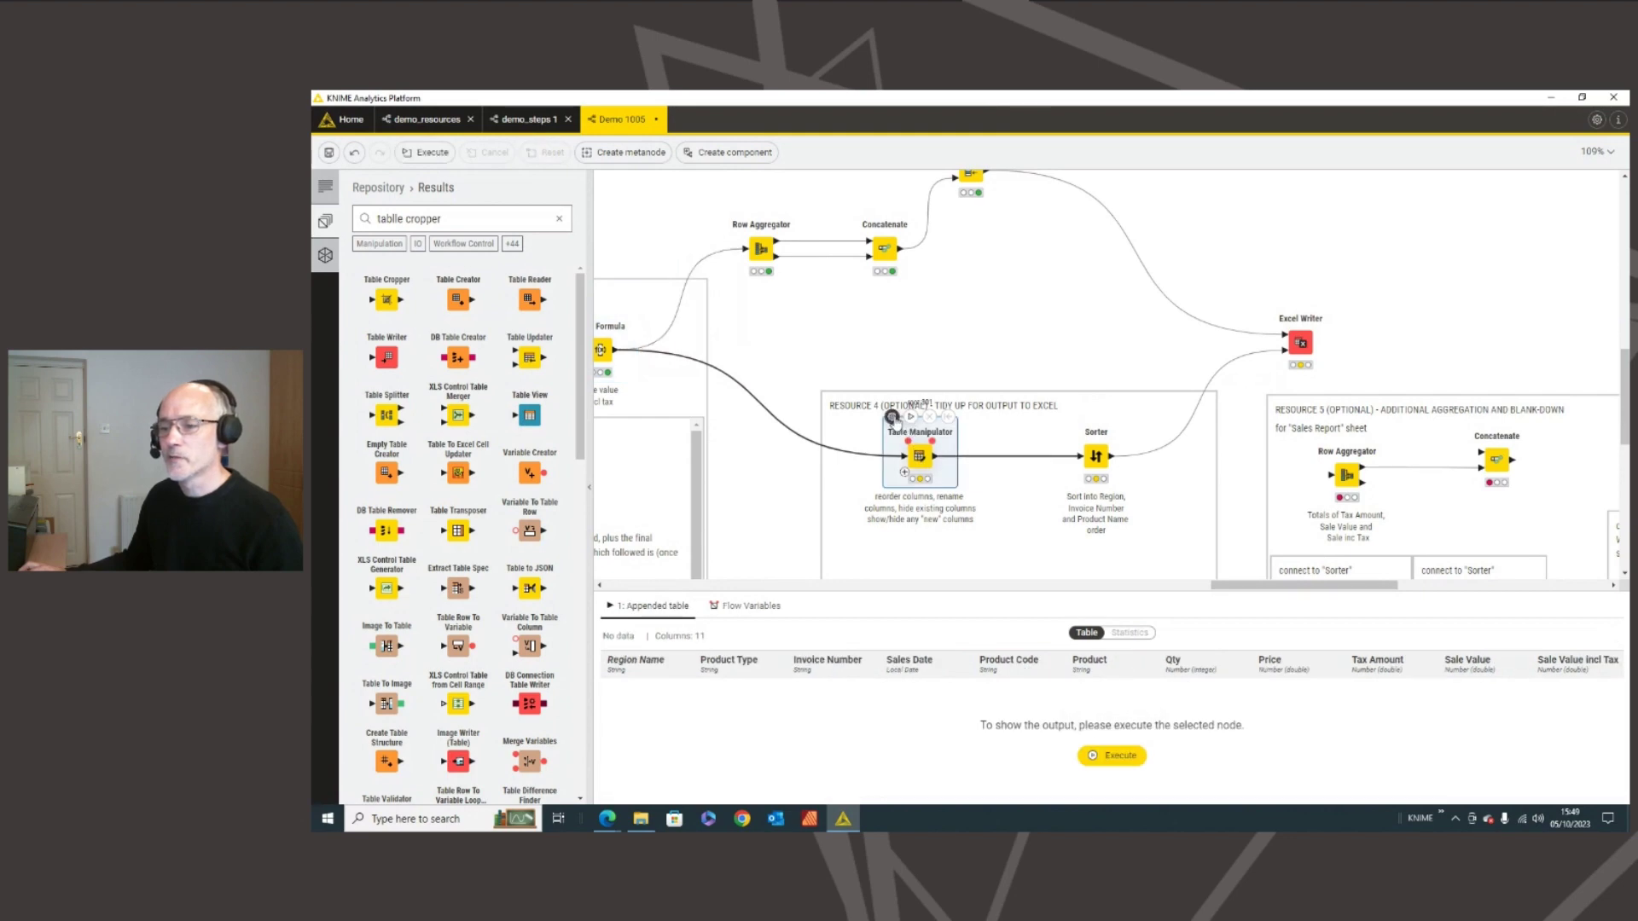
pyautogui.doubleClick(915, 440)
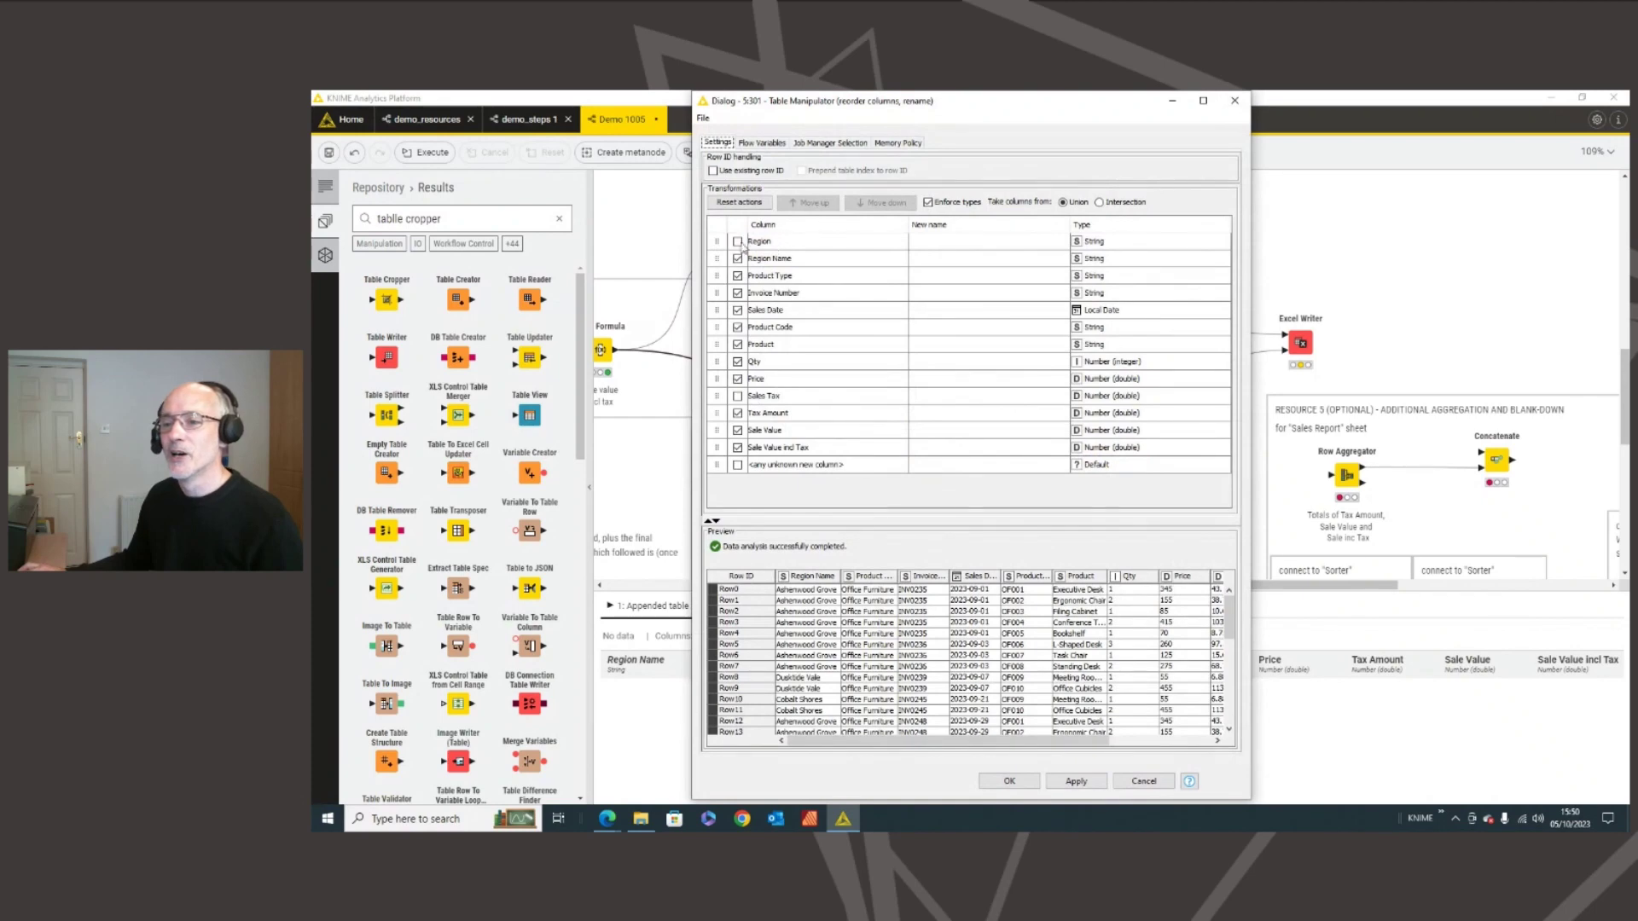
pyautogui.moveTo(717, 259); pyautogui.dragTo(715, 249)
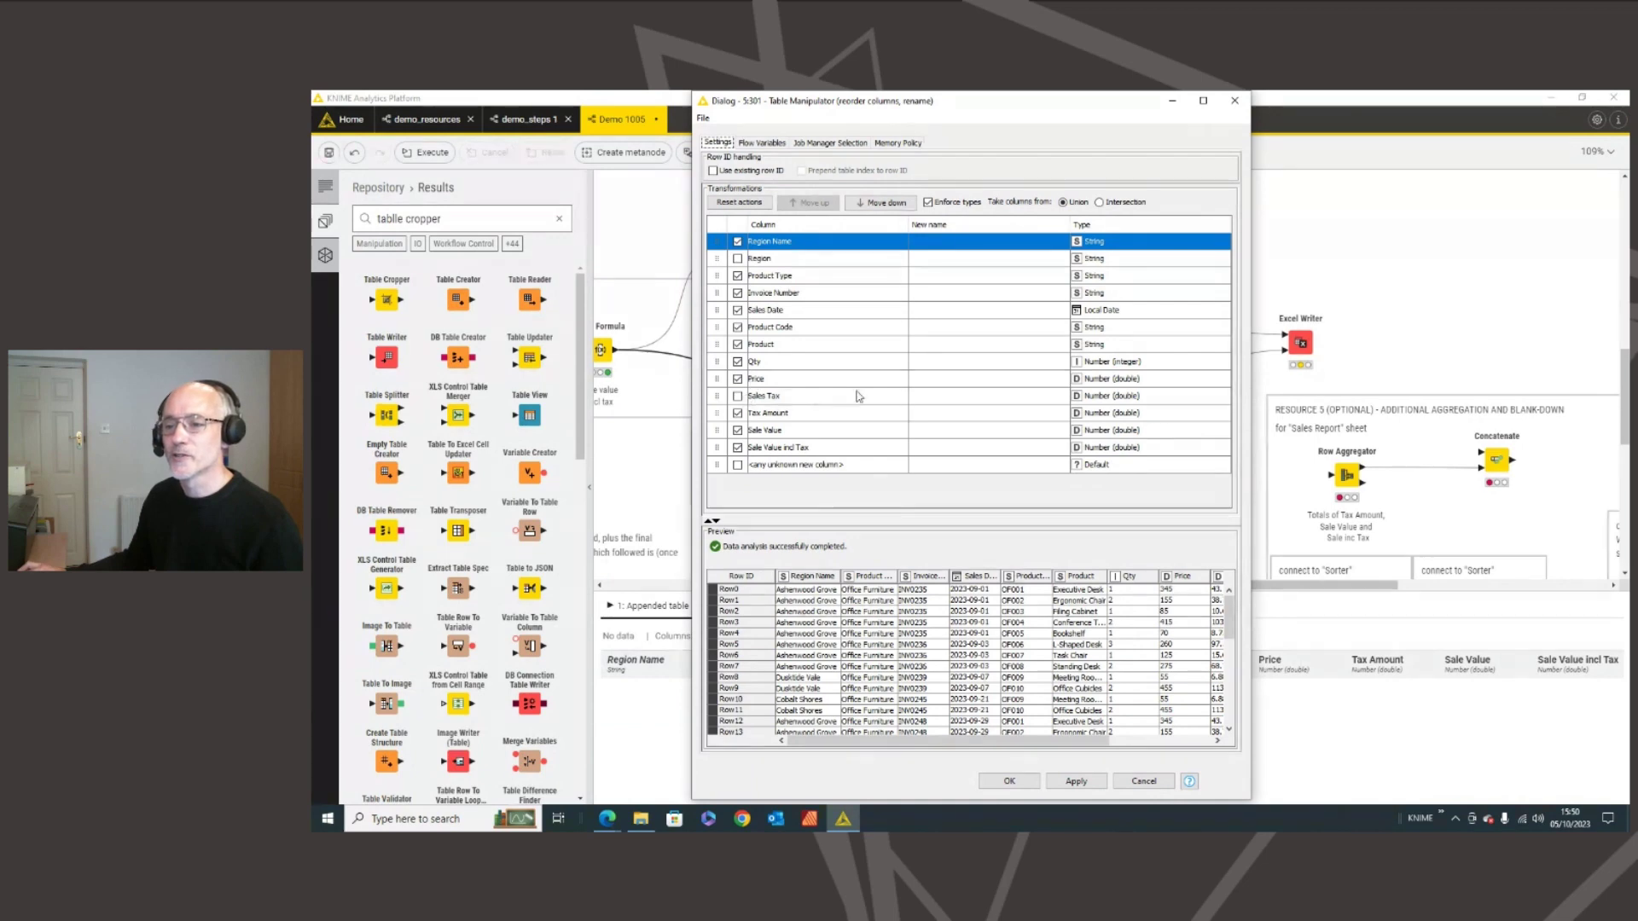
pyautogui.click(930, 348)
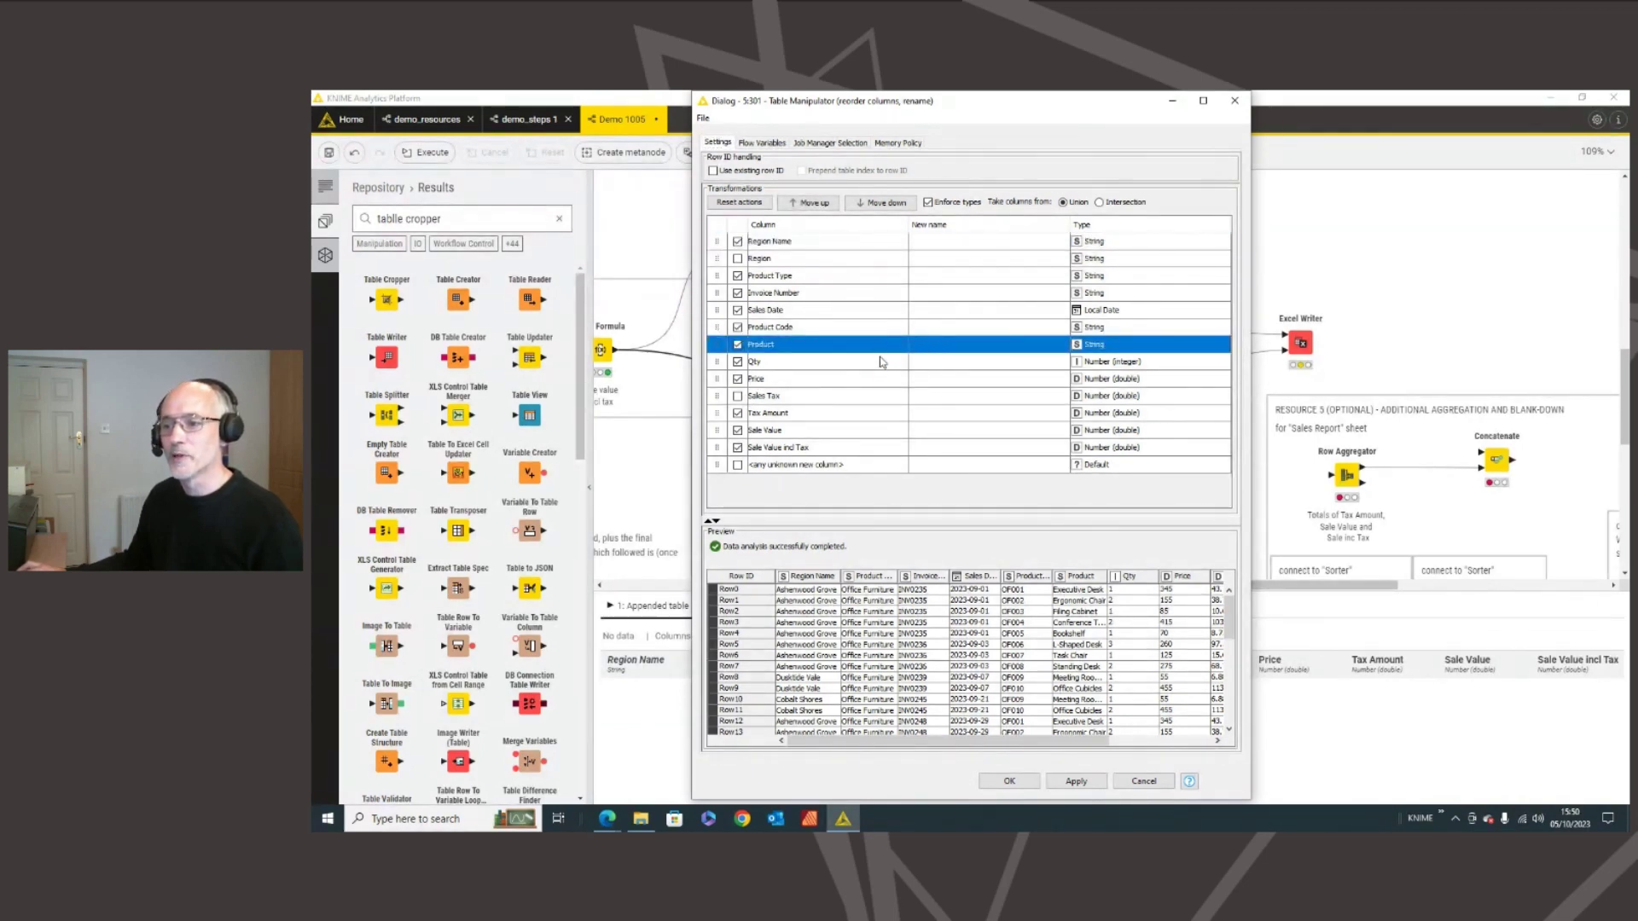
pyautogui.click(876, 366)
pyautogui.click(926, 345)
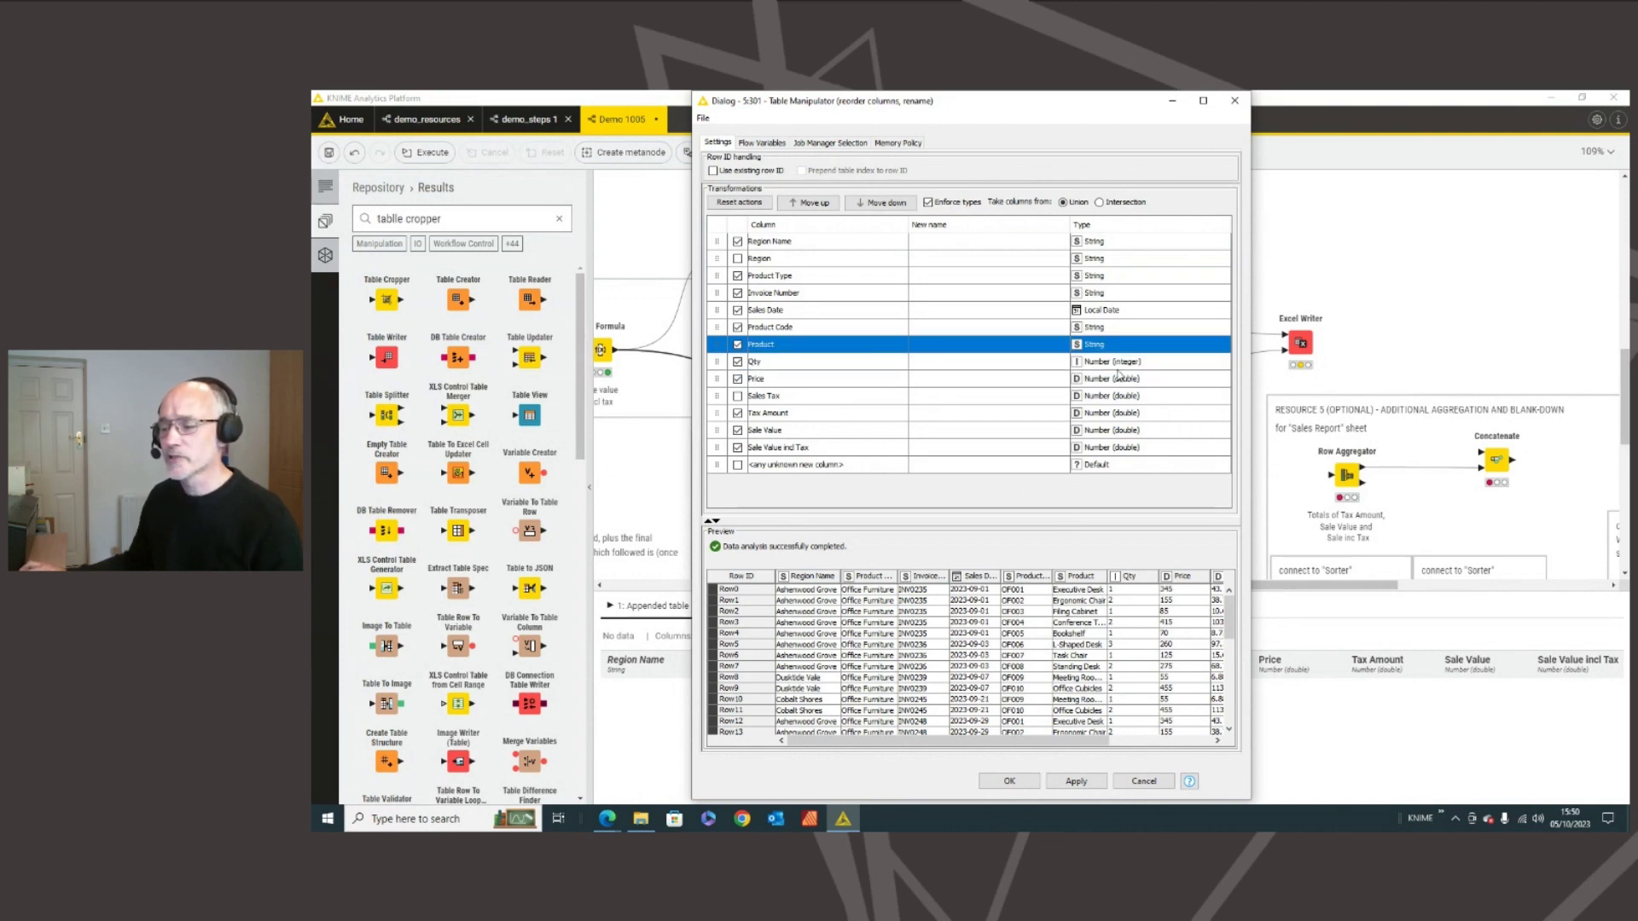
pyautogui.click(1010, 781)
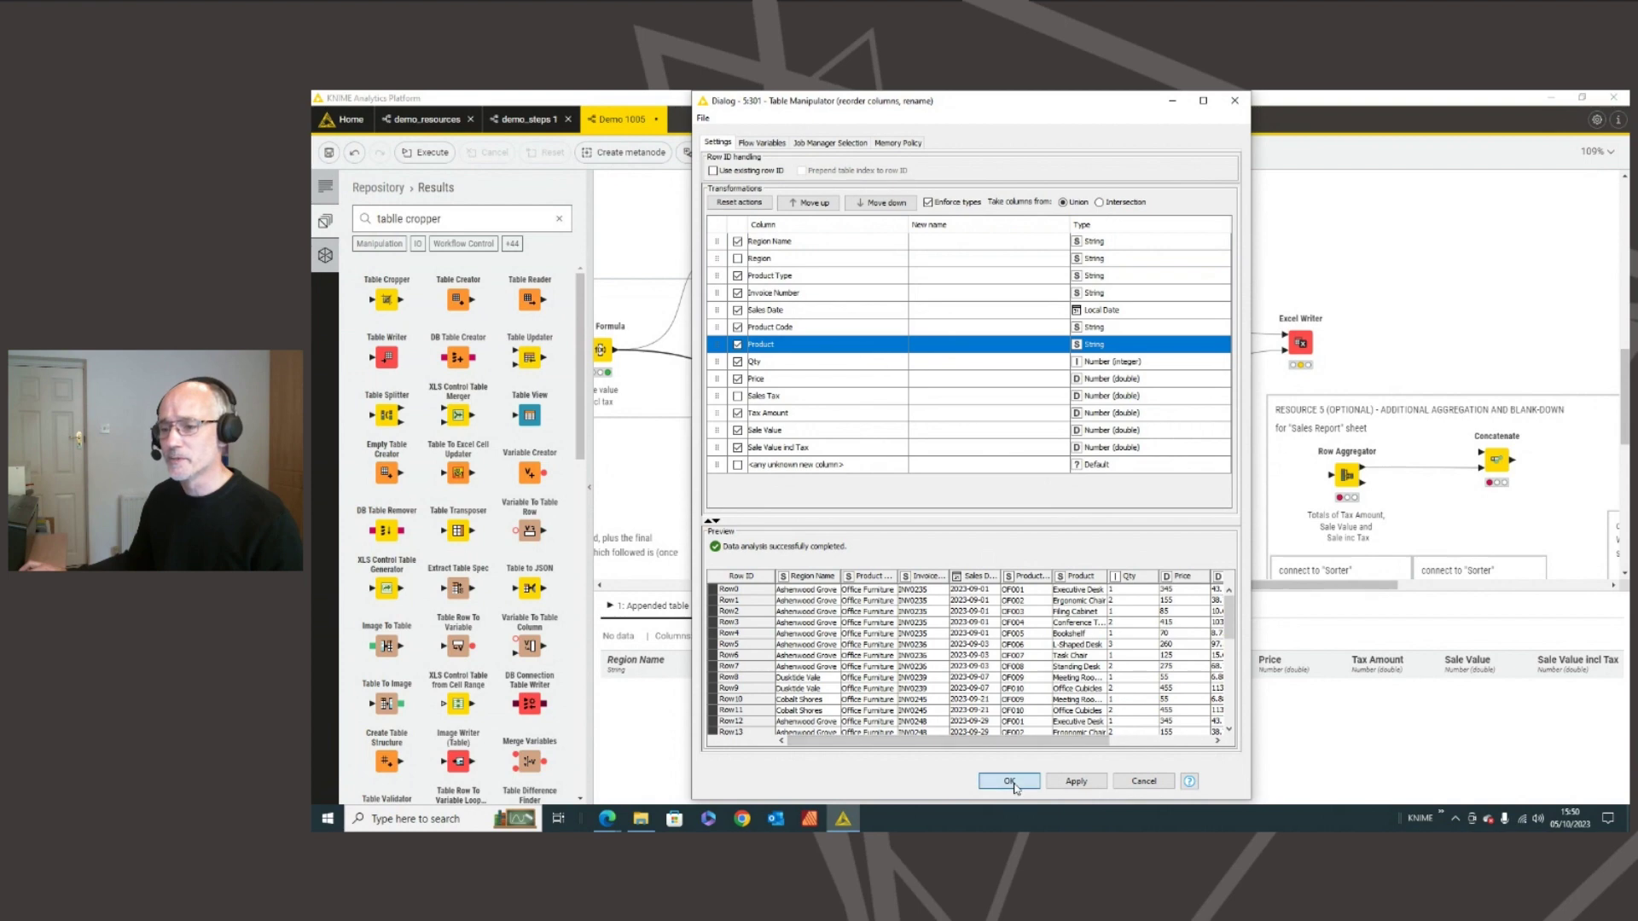
# - Execute the Sorter, check its sort criteria, and close the settings without changes
pyautogui.click(1097, 456)
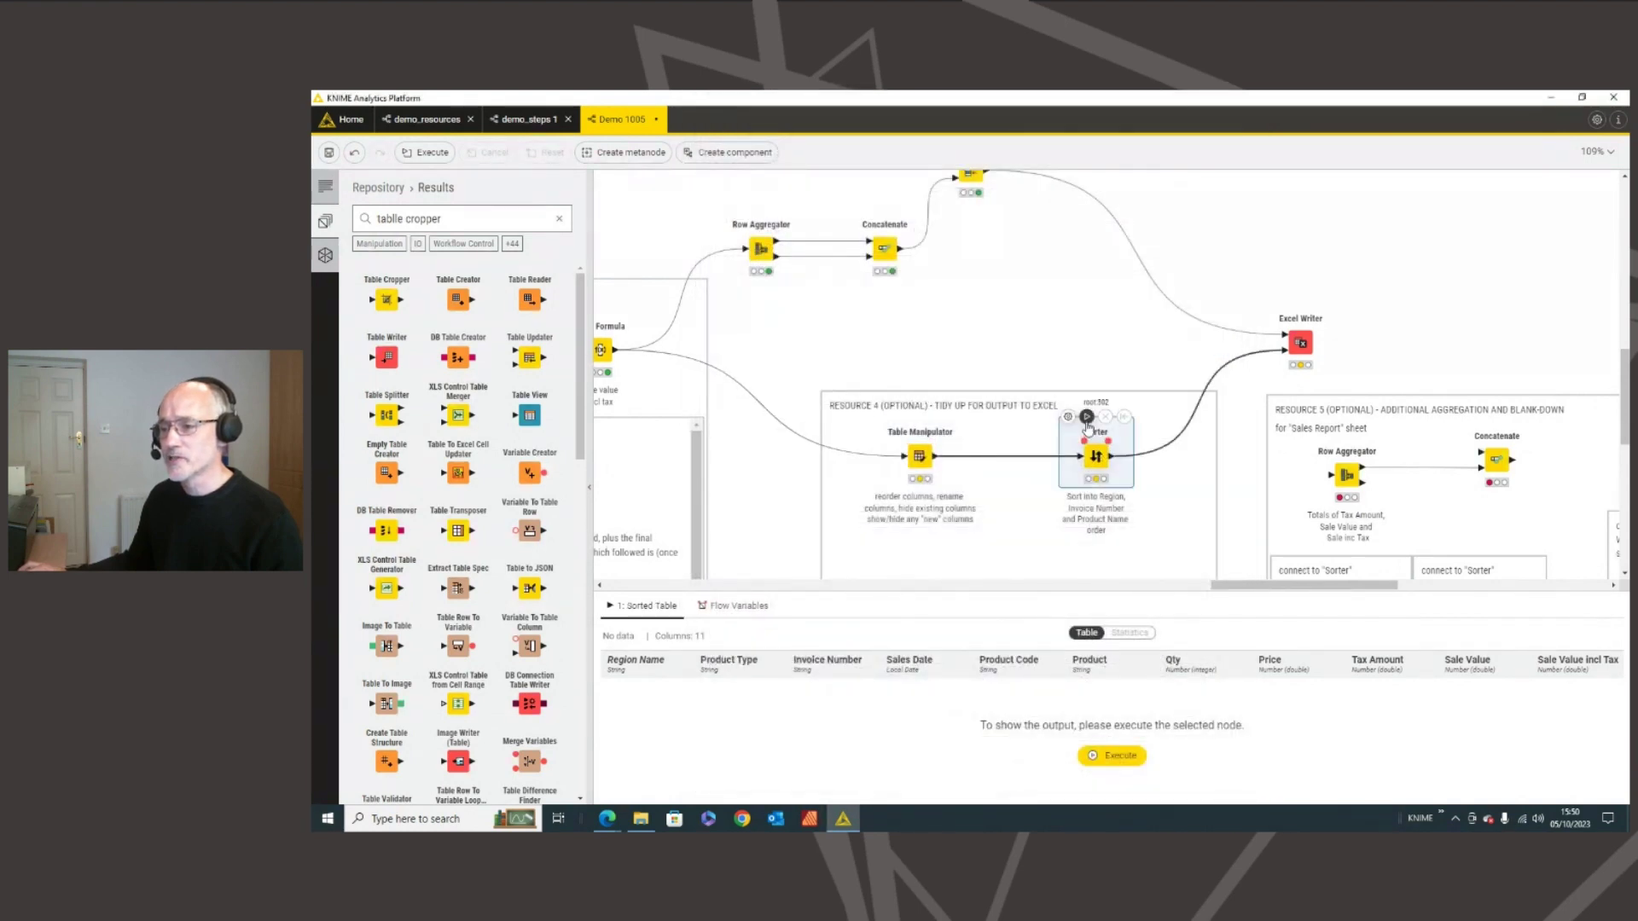
pyautogui.click(1087, 418)
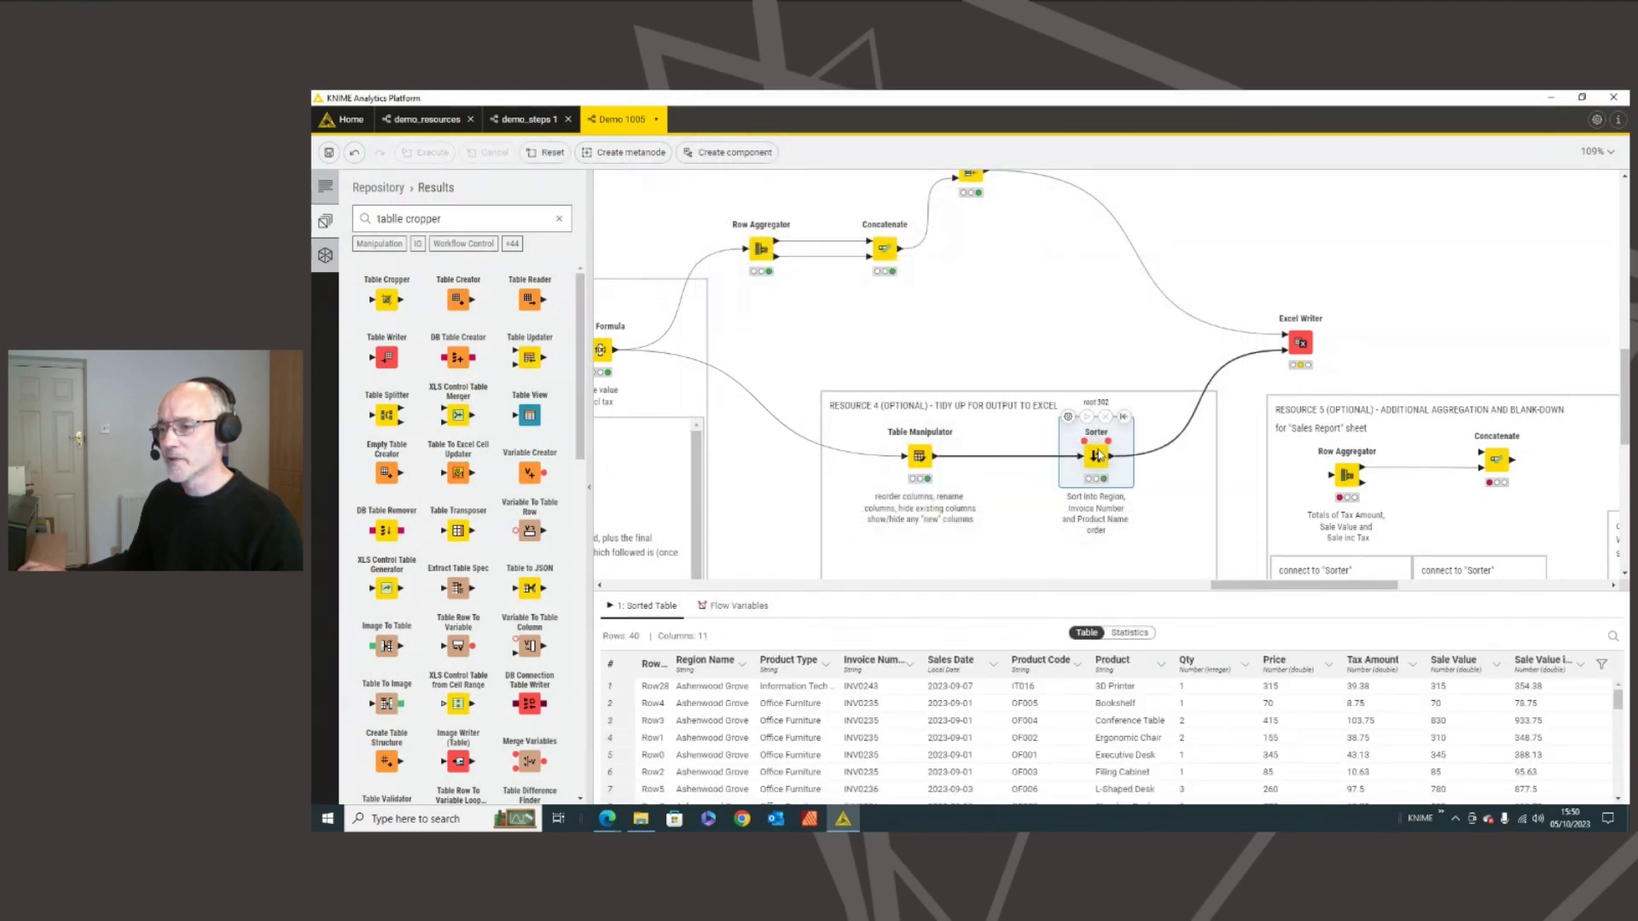
pyautogui.doubleClick(1097, 456)
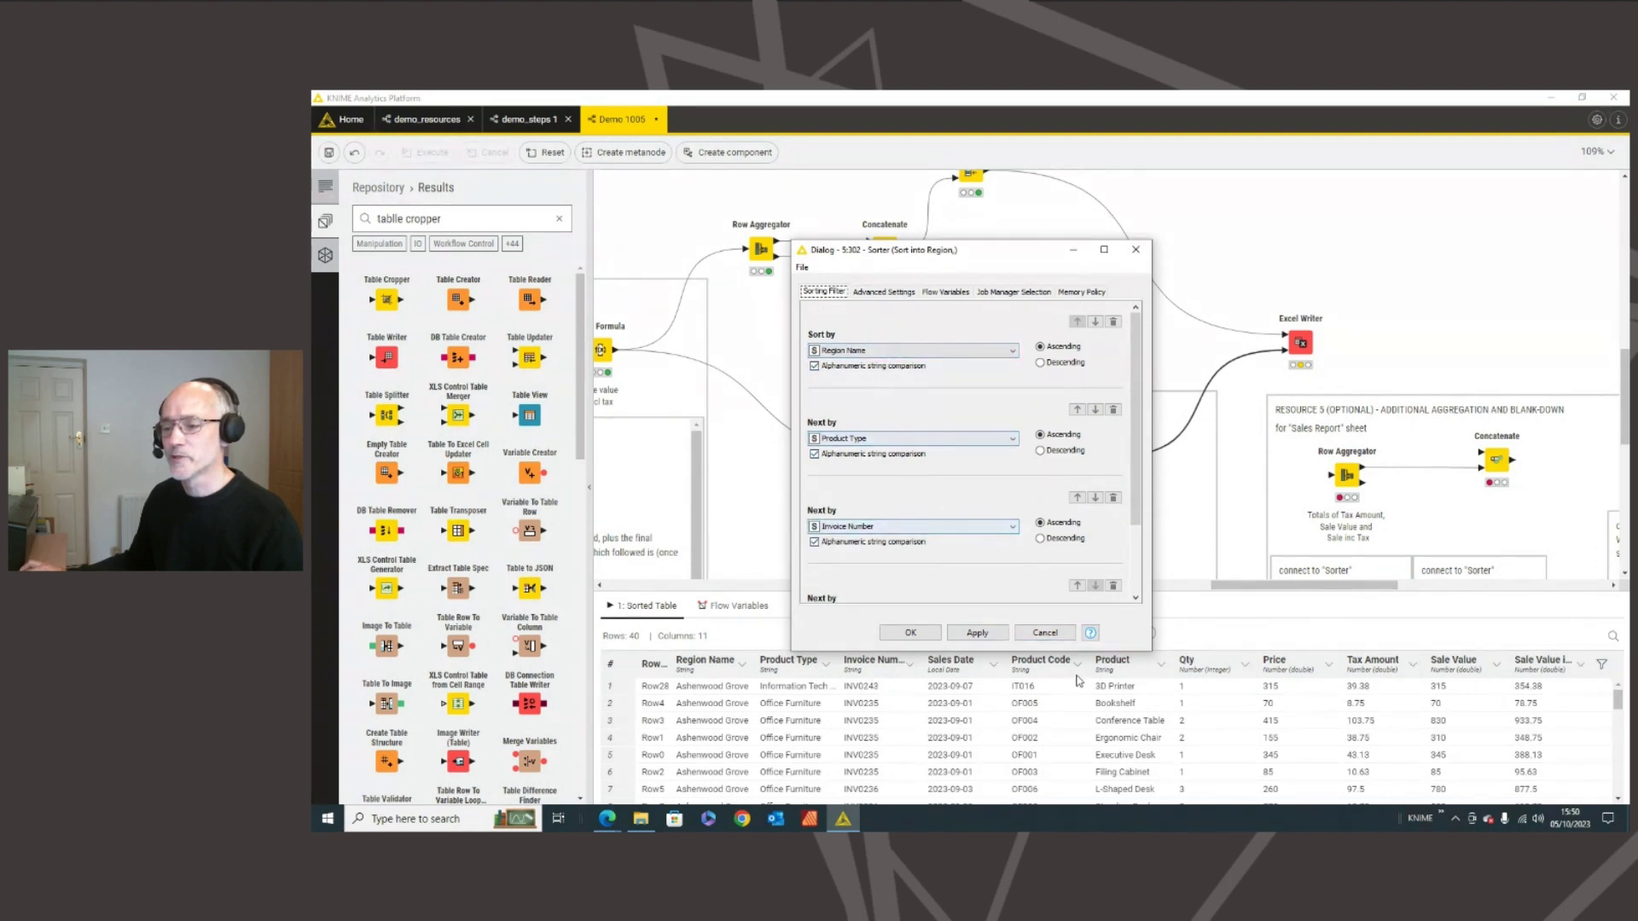
pyautogui.click(1045, 632)
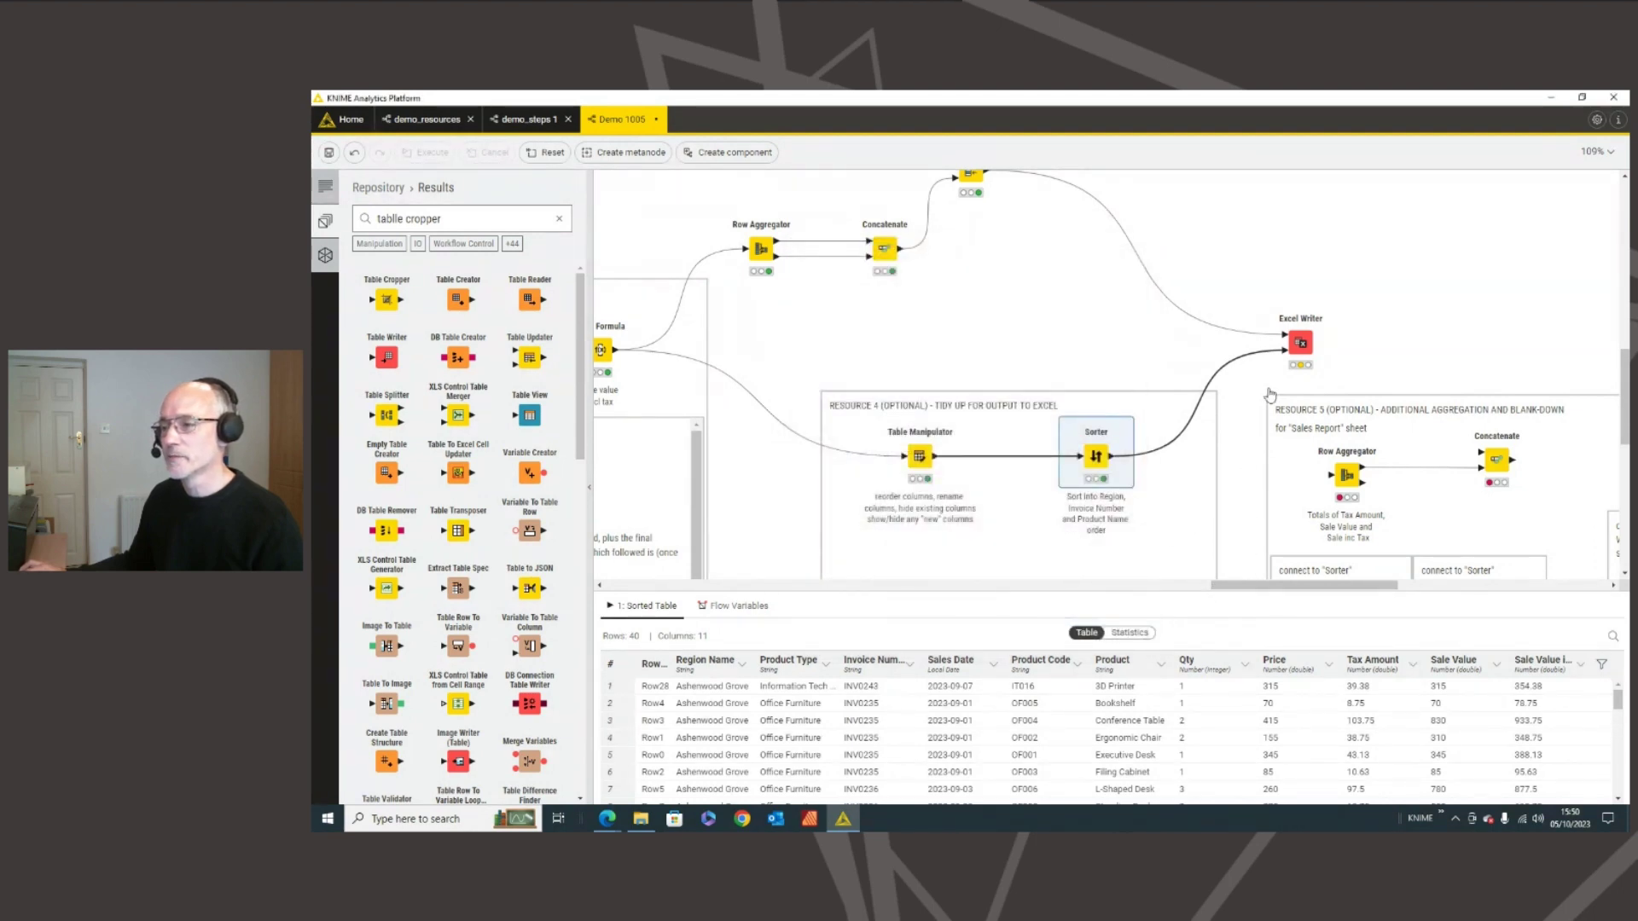
# - Execute the Excel Writer, inspect the Sales sheet in the generated workbook, and close the workbook
pyautogui.click(1300, 345)
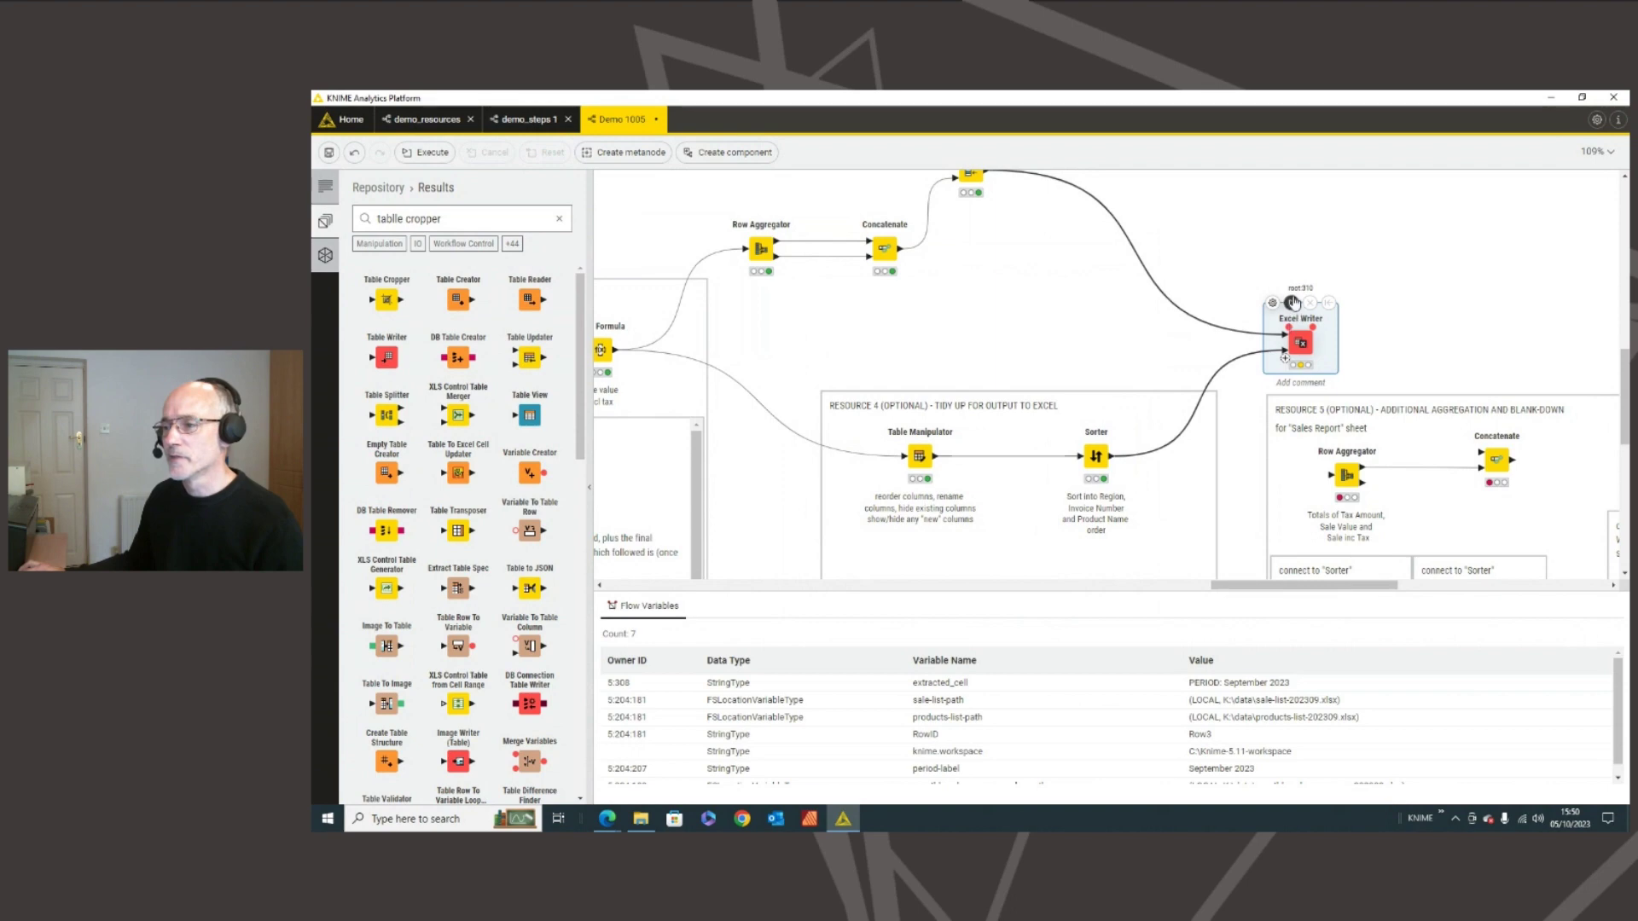
pyautogui.click(1293, 304)
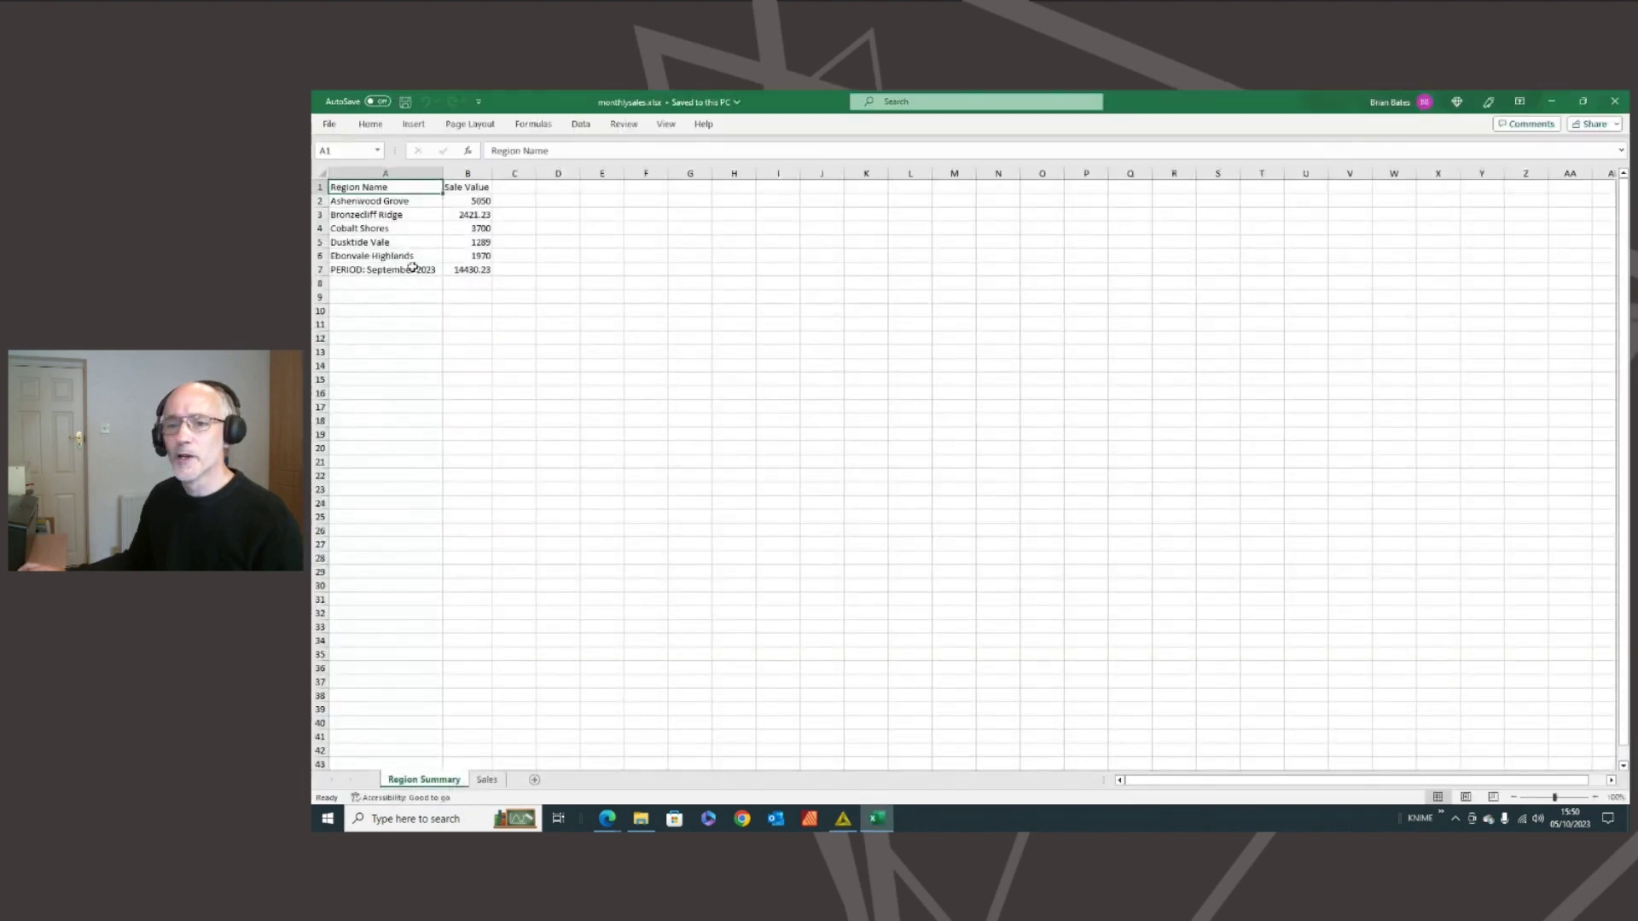
pyautogui.click(488, 780)
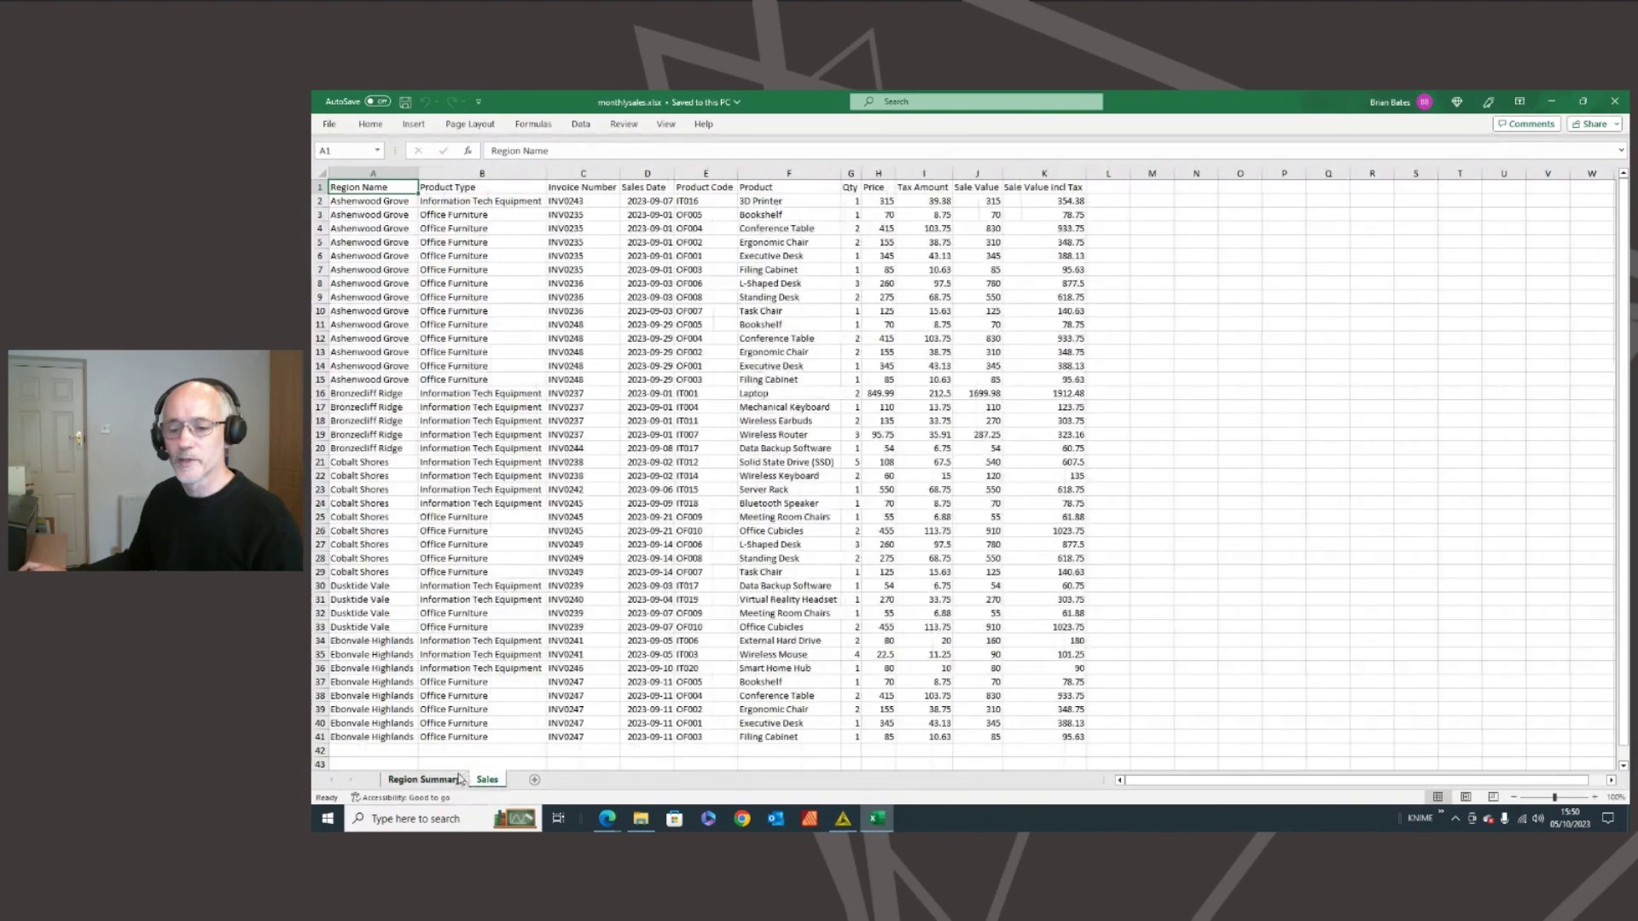
pyautogui.click(1615, 101)
# - Move the Excel Writer further right so that it sits above the end of the Resource 5 block
pyautogui.hscroll(5, 1272, 588)
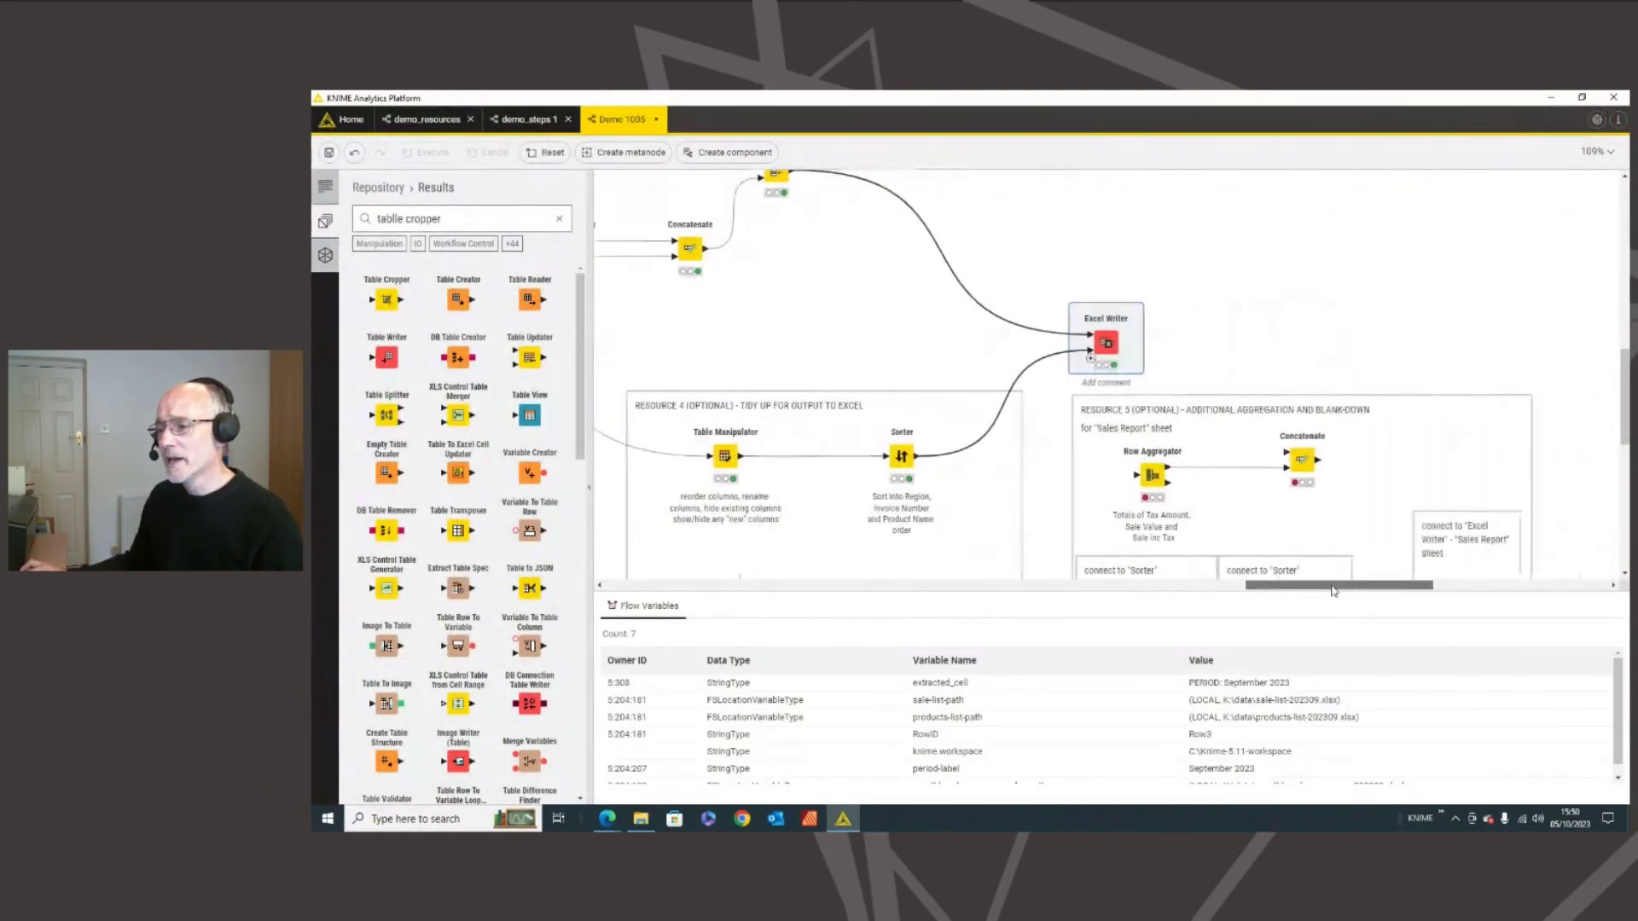
pyautogui.moveTo(910, 340); pyautogui.dragTo(1174, 309)
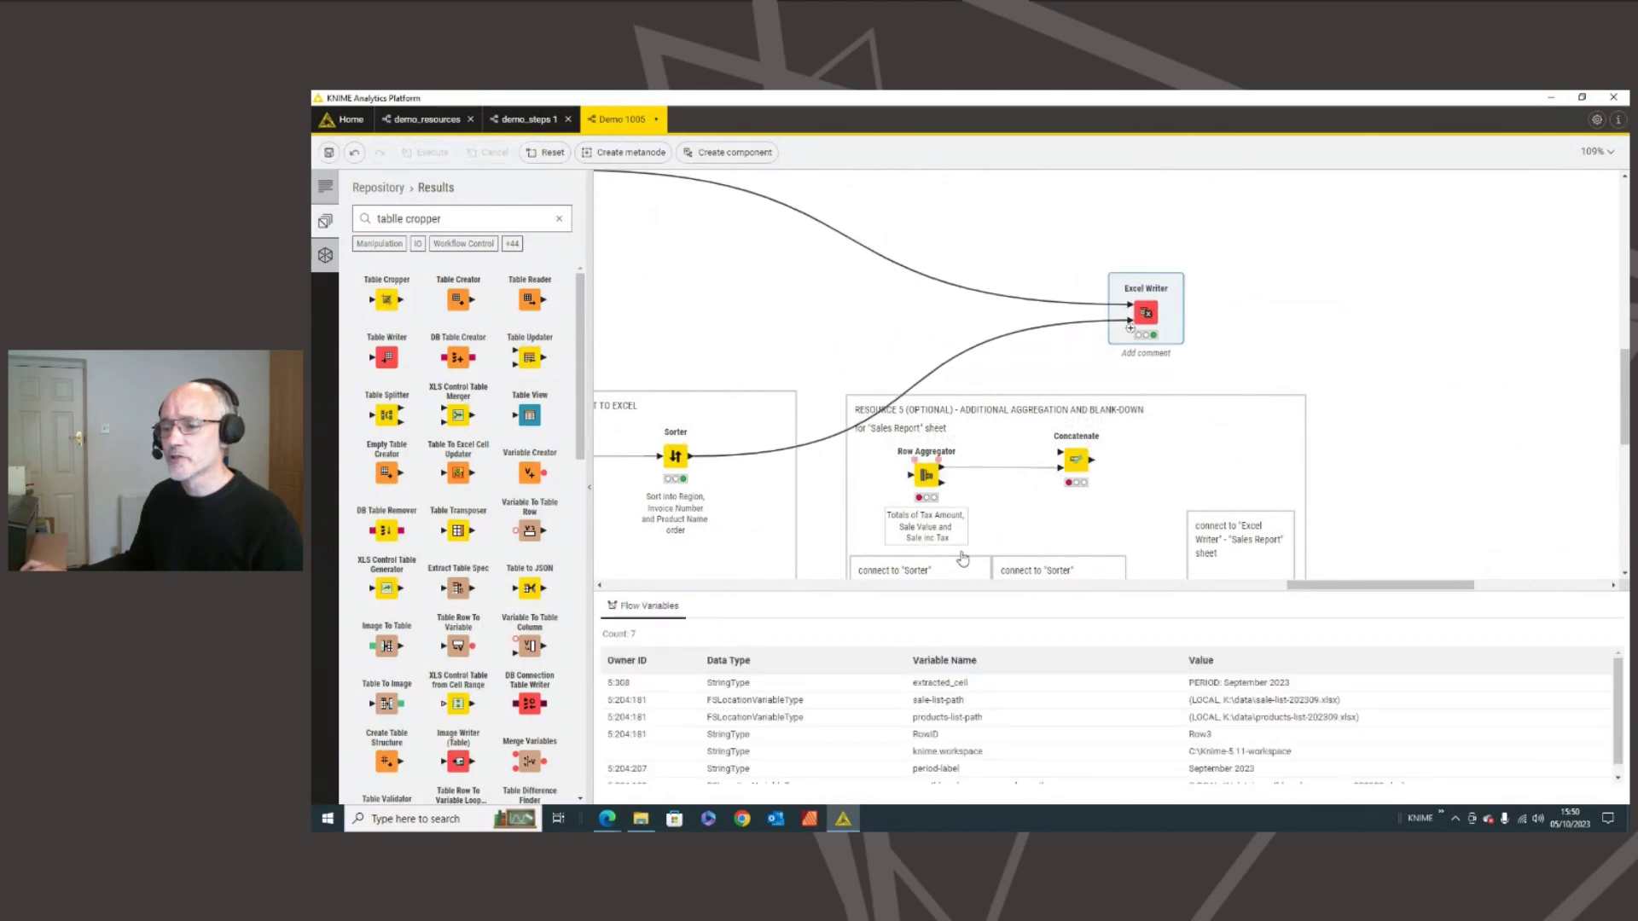
pyautogui.moveTo(1346, 586); pyautogui.dragTo(1255, 586)
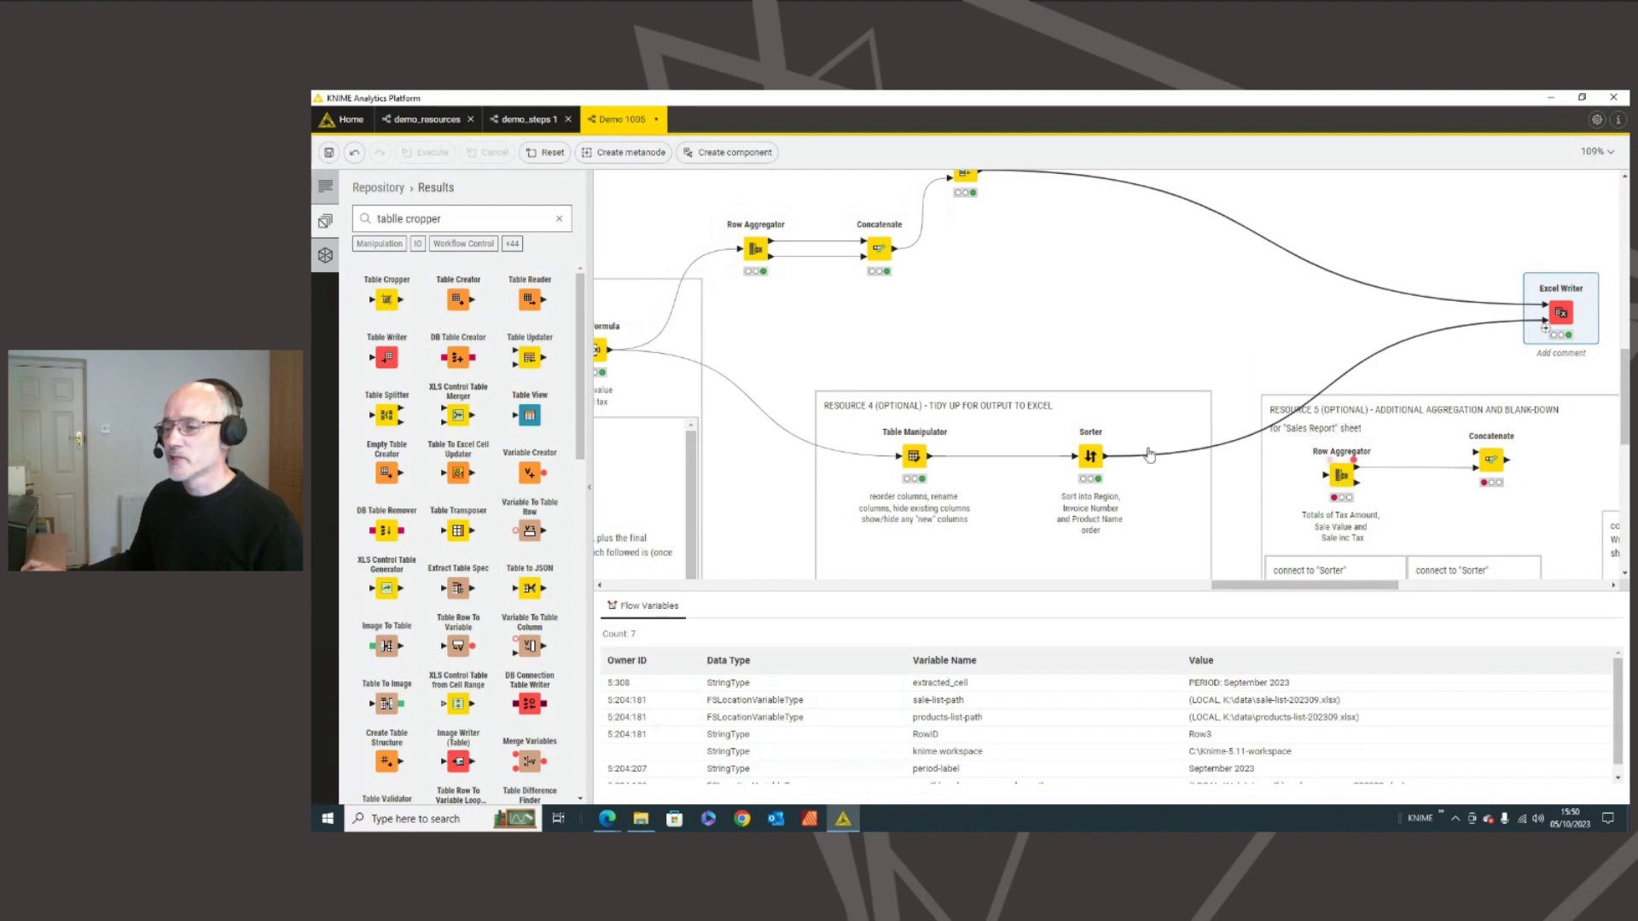
# - Connect the Sorter output to the Resource 5 Row Aggregator and accept its Sum aggregation of Tax Amount, Sale Value and Sale Value incl Tax
pyautogui.moveTo(1121, 463); pyautogui.dragTo(1335, 477)
pyautogui.doubleClick(1342, 475)
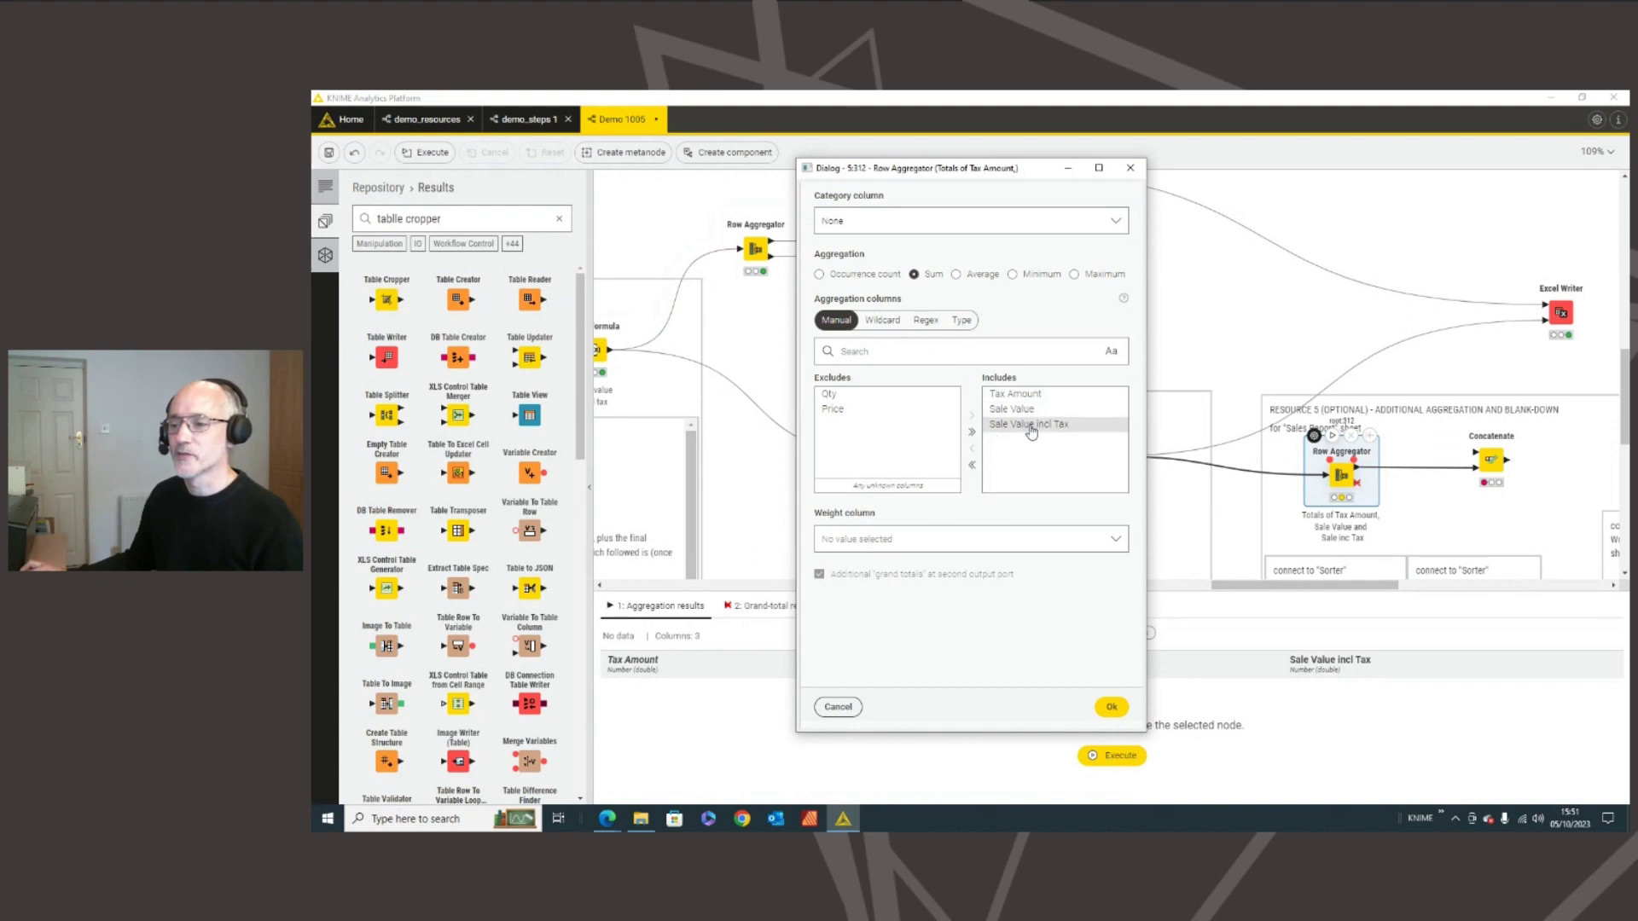
pyautogui.click(1113, 708)
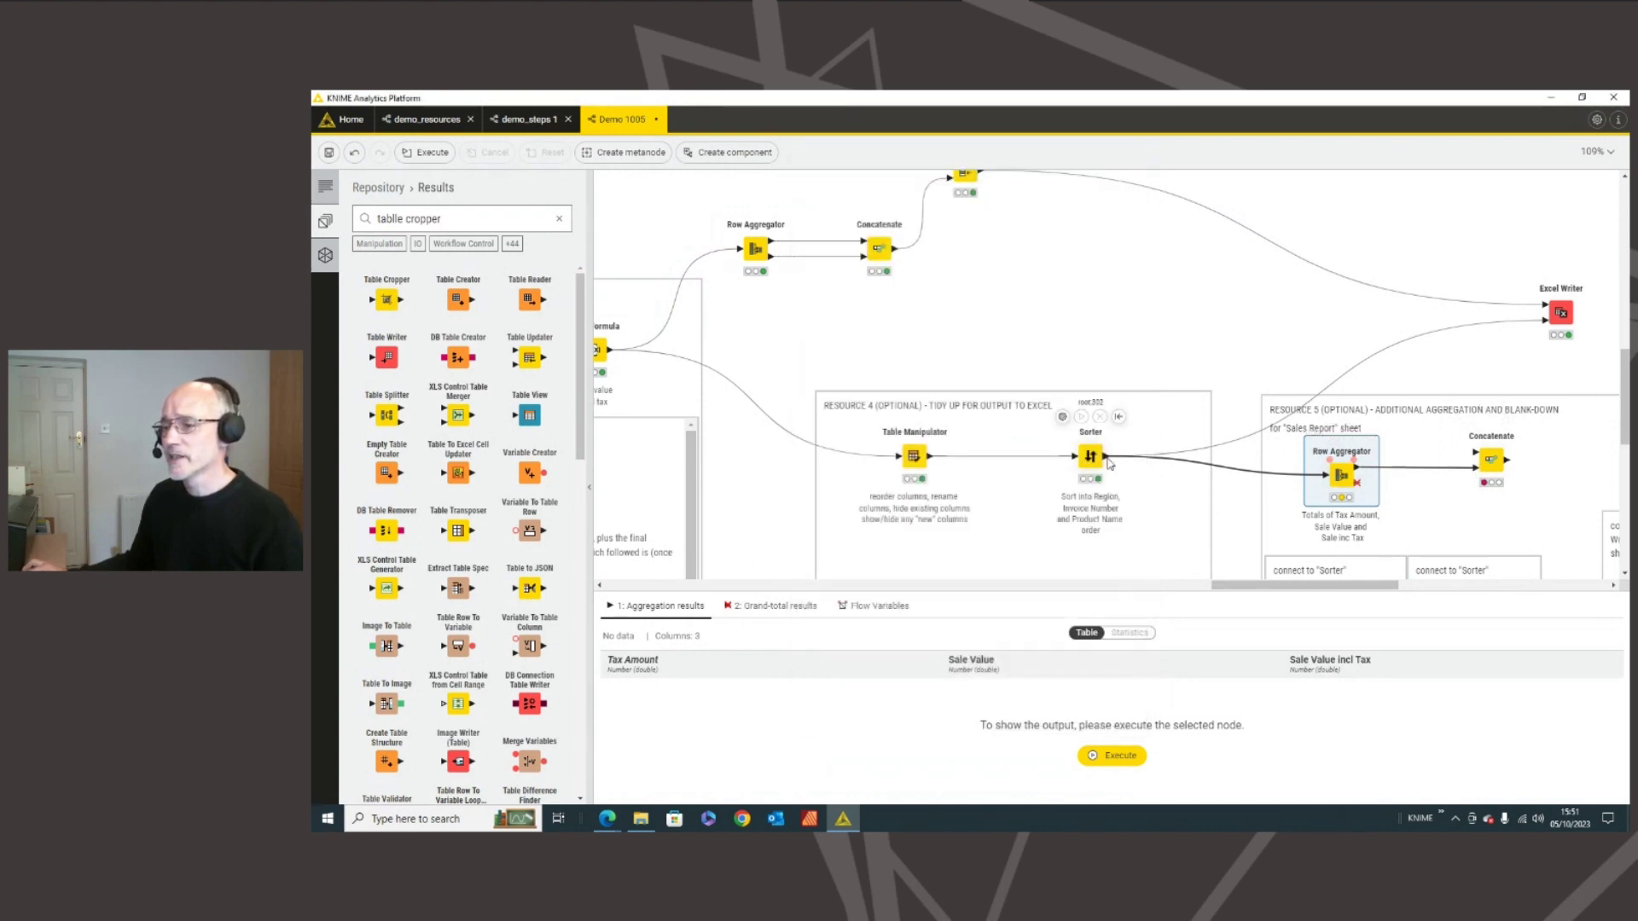
# - Lower the Row Aggregator slightly and connect the Sorter output to the upper input of the Resource 5 Concatenate
pyautogui.moveTo(1345, 483); pyautogui.dragTo(1344, 509)
pyautogui.moveTo(756, 242)
pyautogui.moveTo(1113, 461)
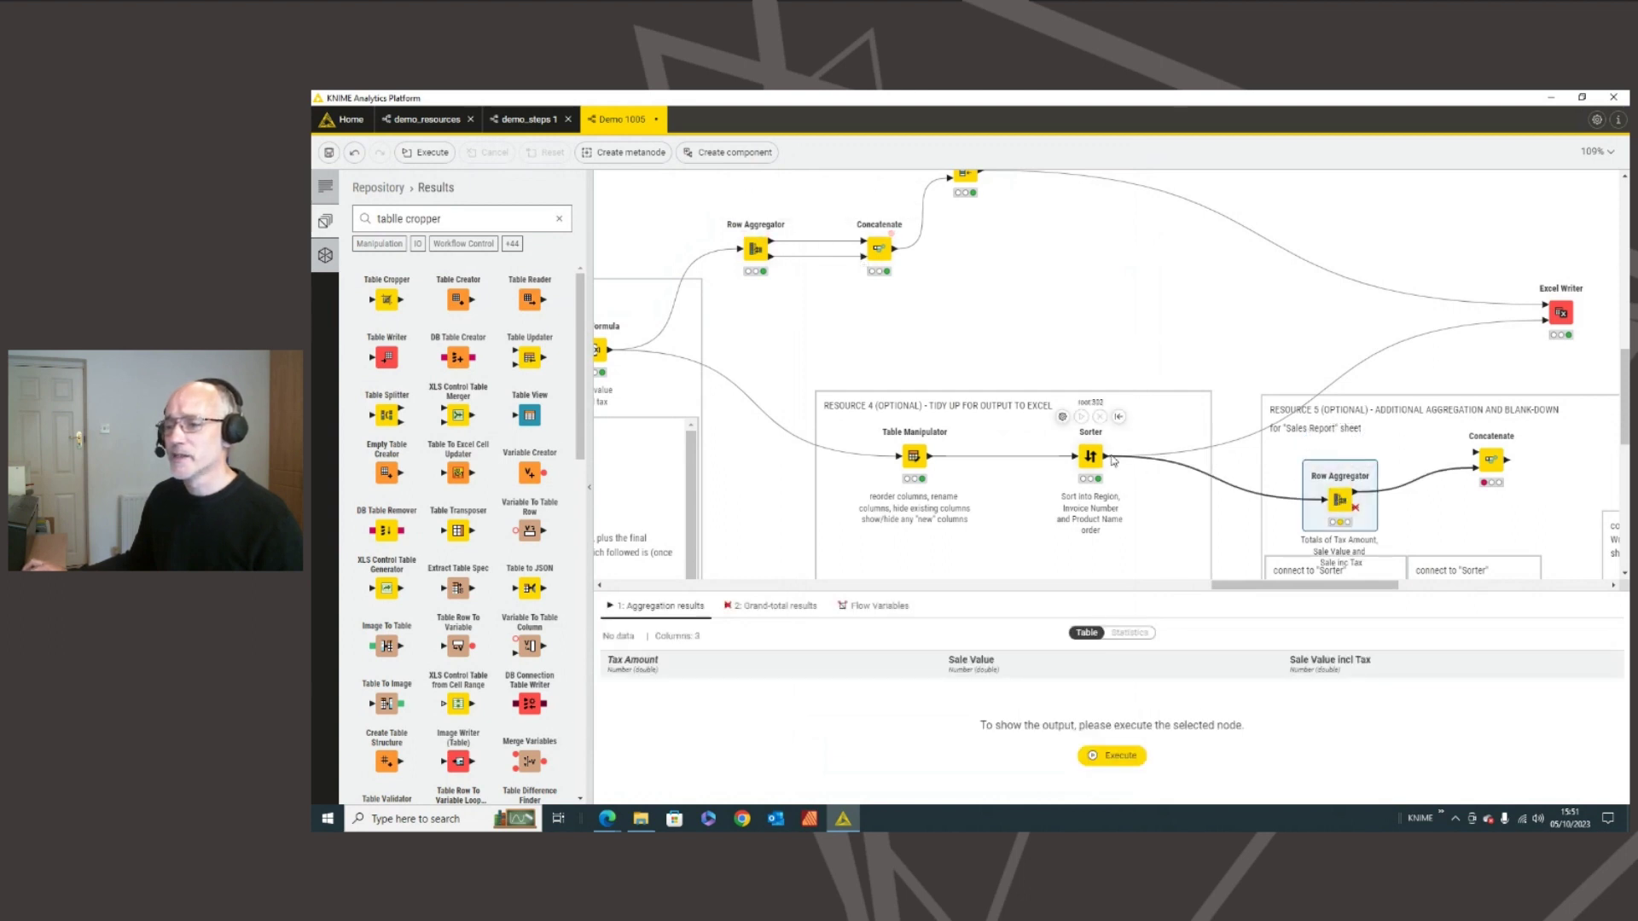
pyautogui.moveTo(1107, 457); pyautogui.dragTo(1478, 454)
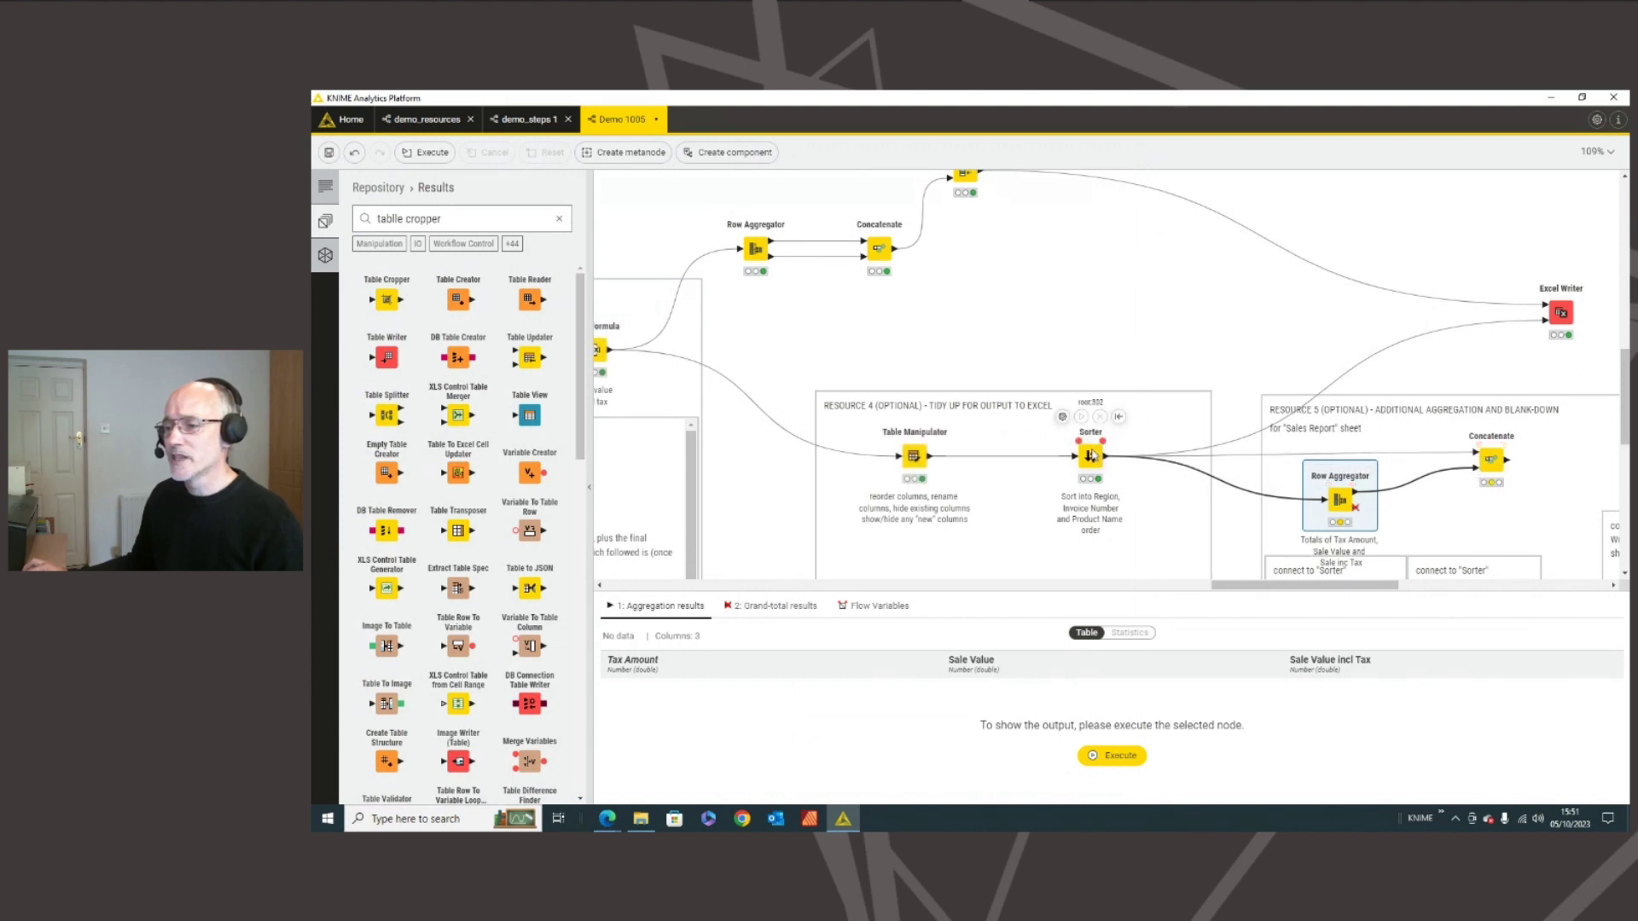
pyautogui.moveTo(1099, 461); pyautogui.dragTo(1105, 460)
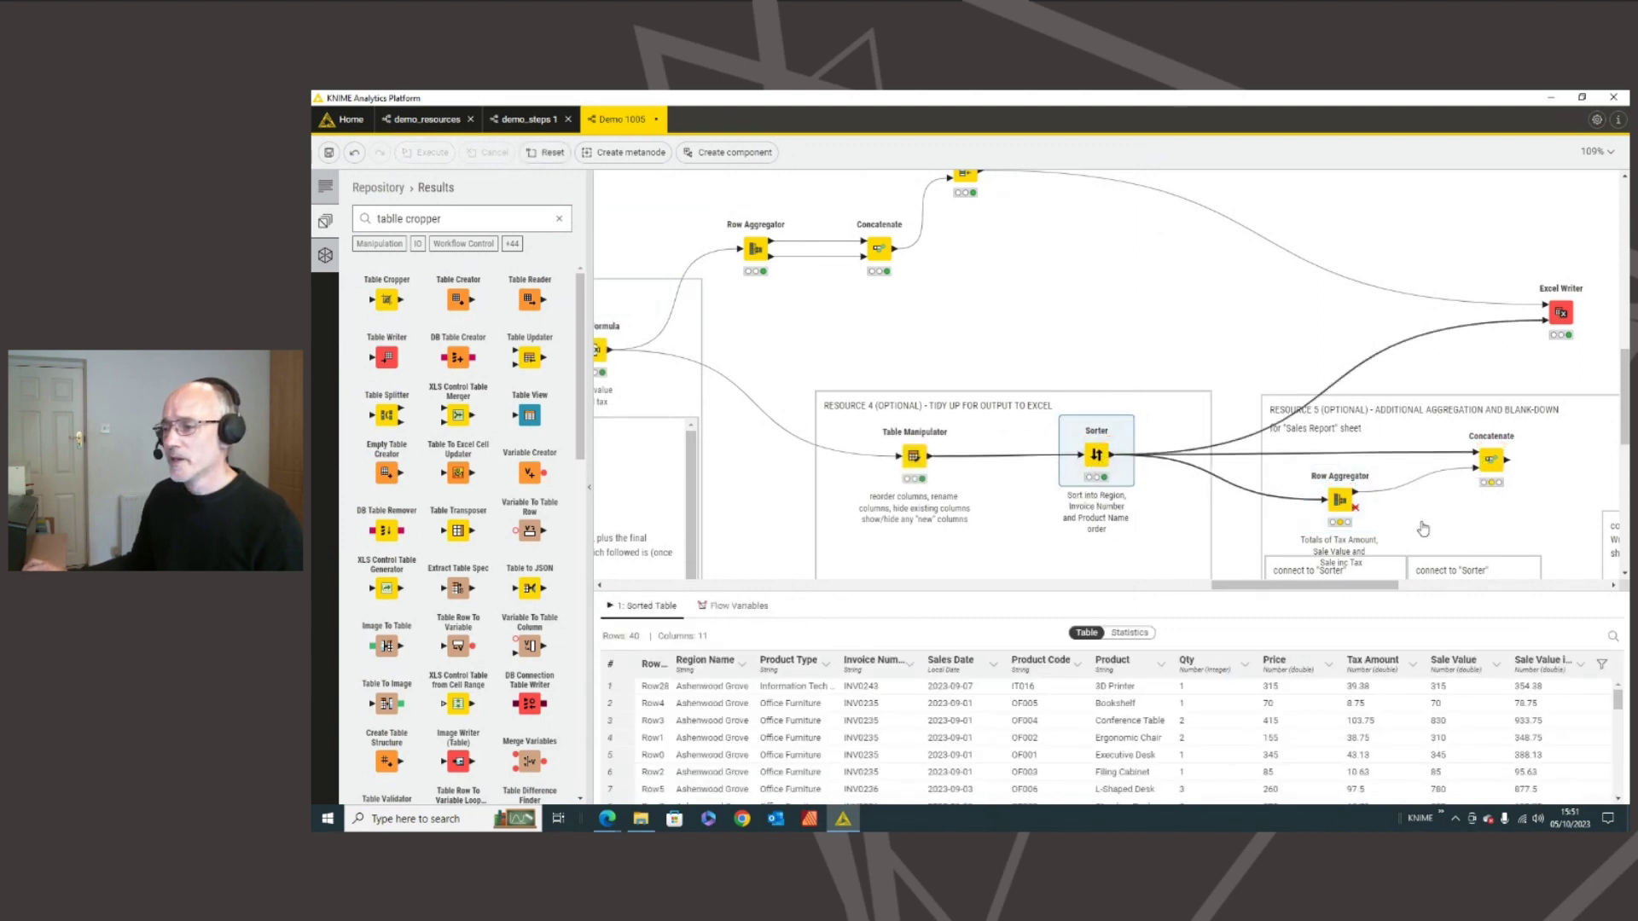
# - Connect the Resource 5 Concatenate output to the Excel Writer's third input and name the third sheet Sales Report
pyautogui.moveTo(1506, 462)
pyautogui.moveTo(1507, 460); pyautogui.dragTo(1546, 325)
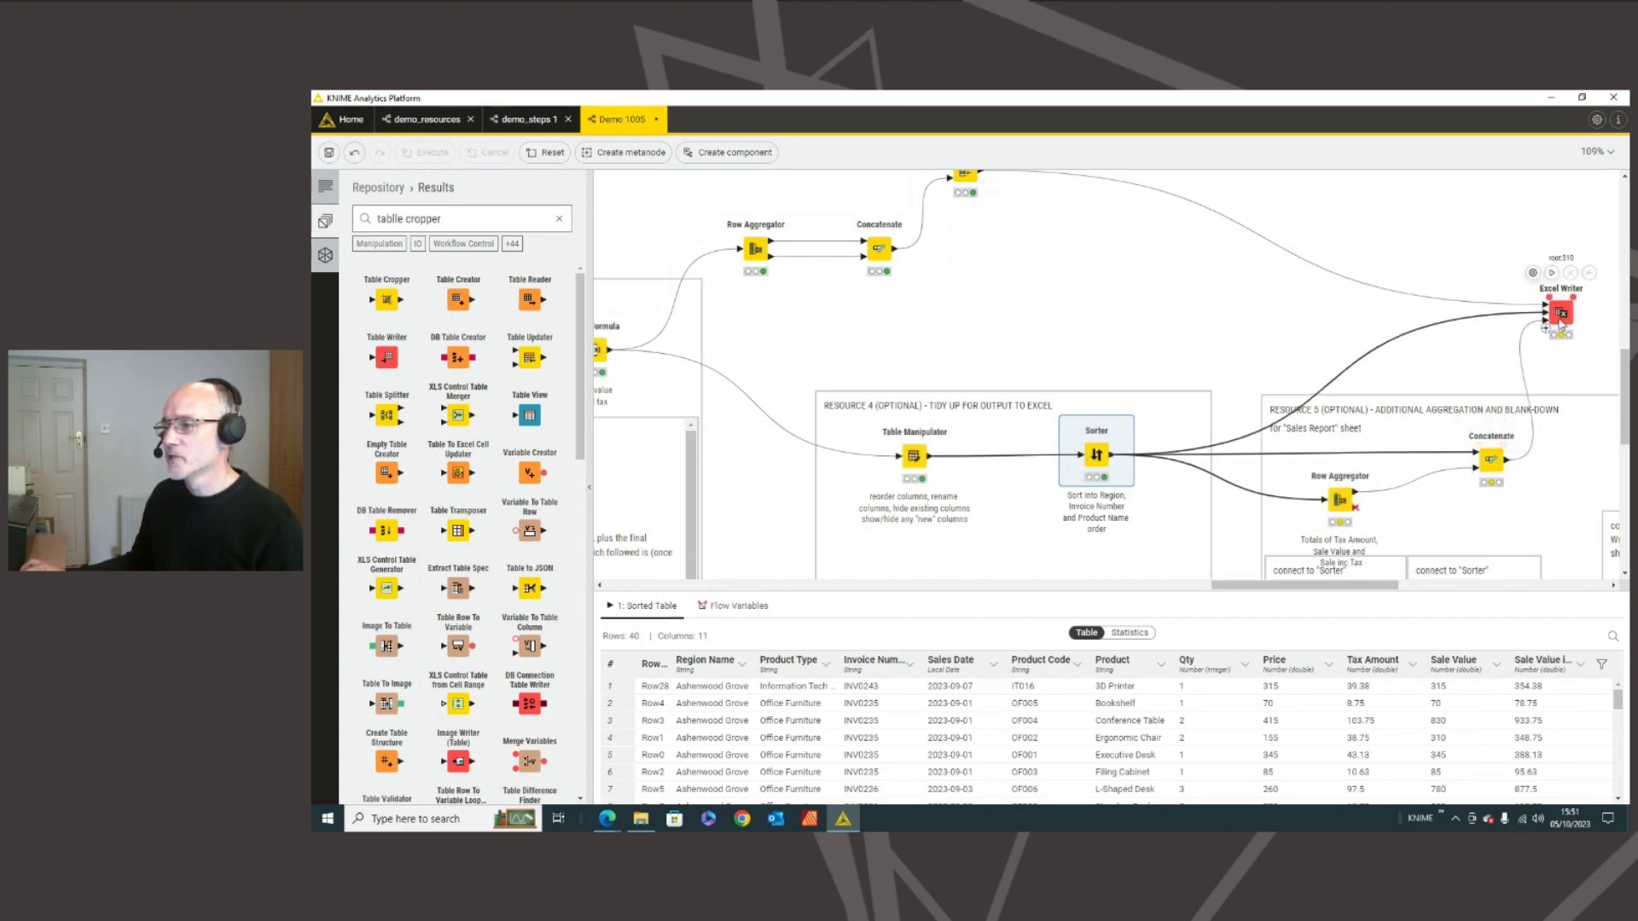
pyautogui.doubleClick(1559, 313)
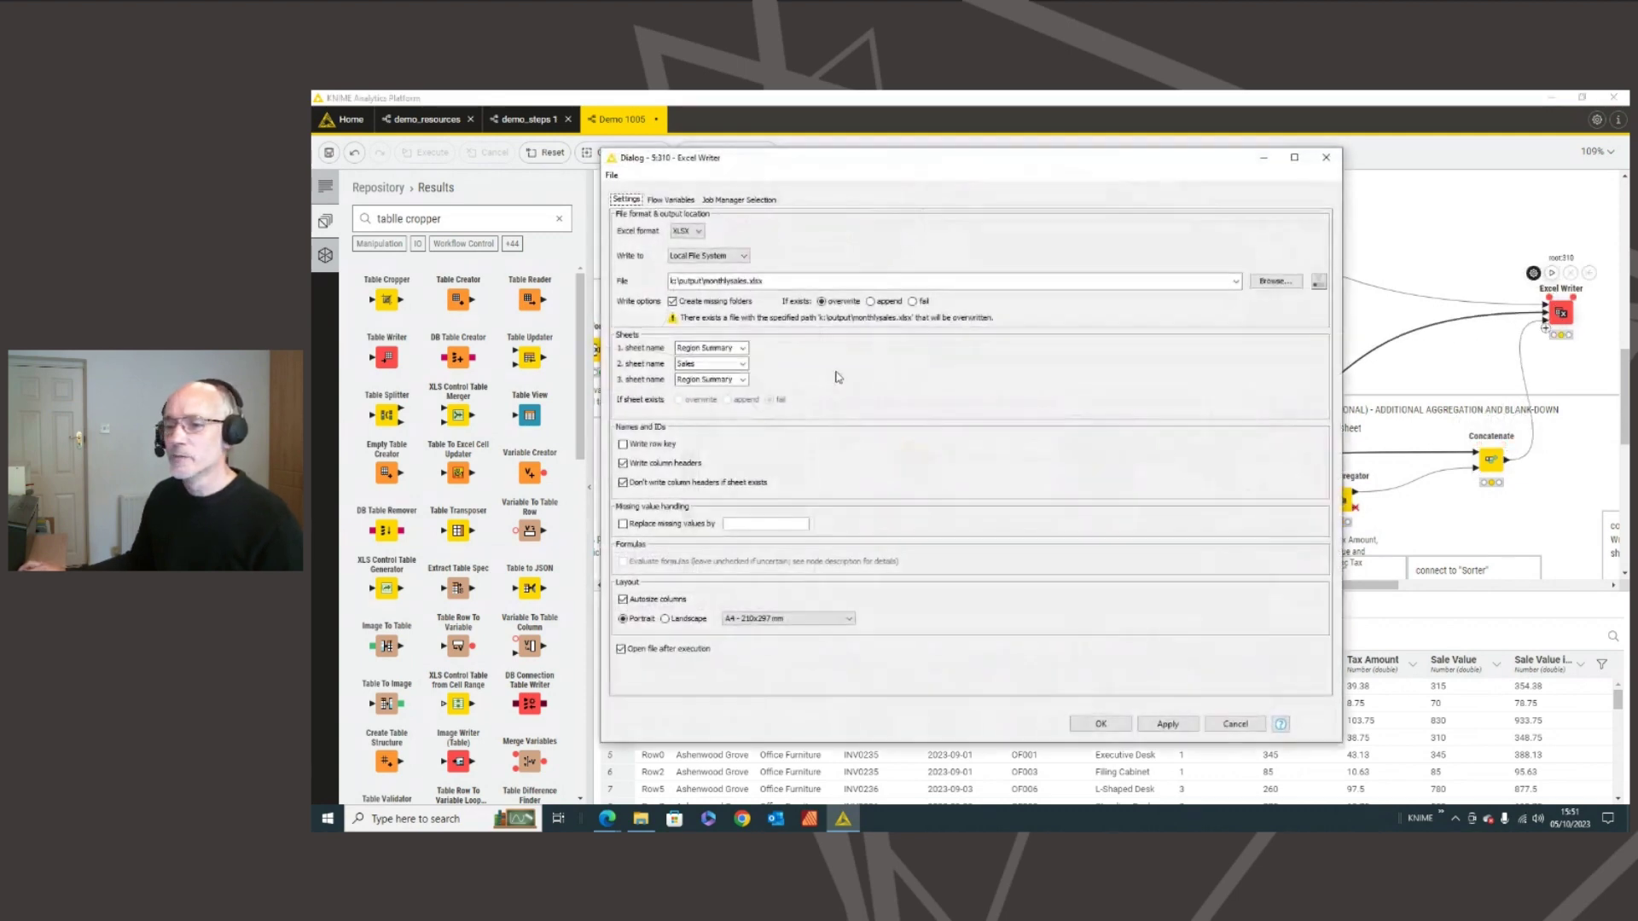
pyautogui.moveTo(735, 380); pyautogui.dragTo(677, 379)
pyautogui.write('Sales Report')
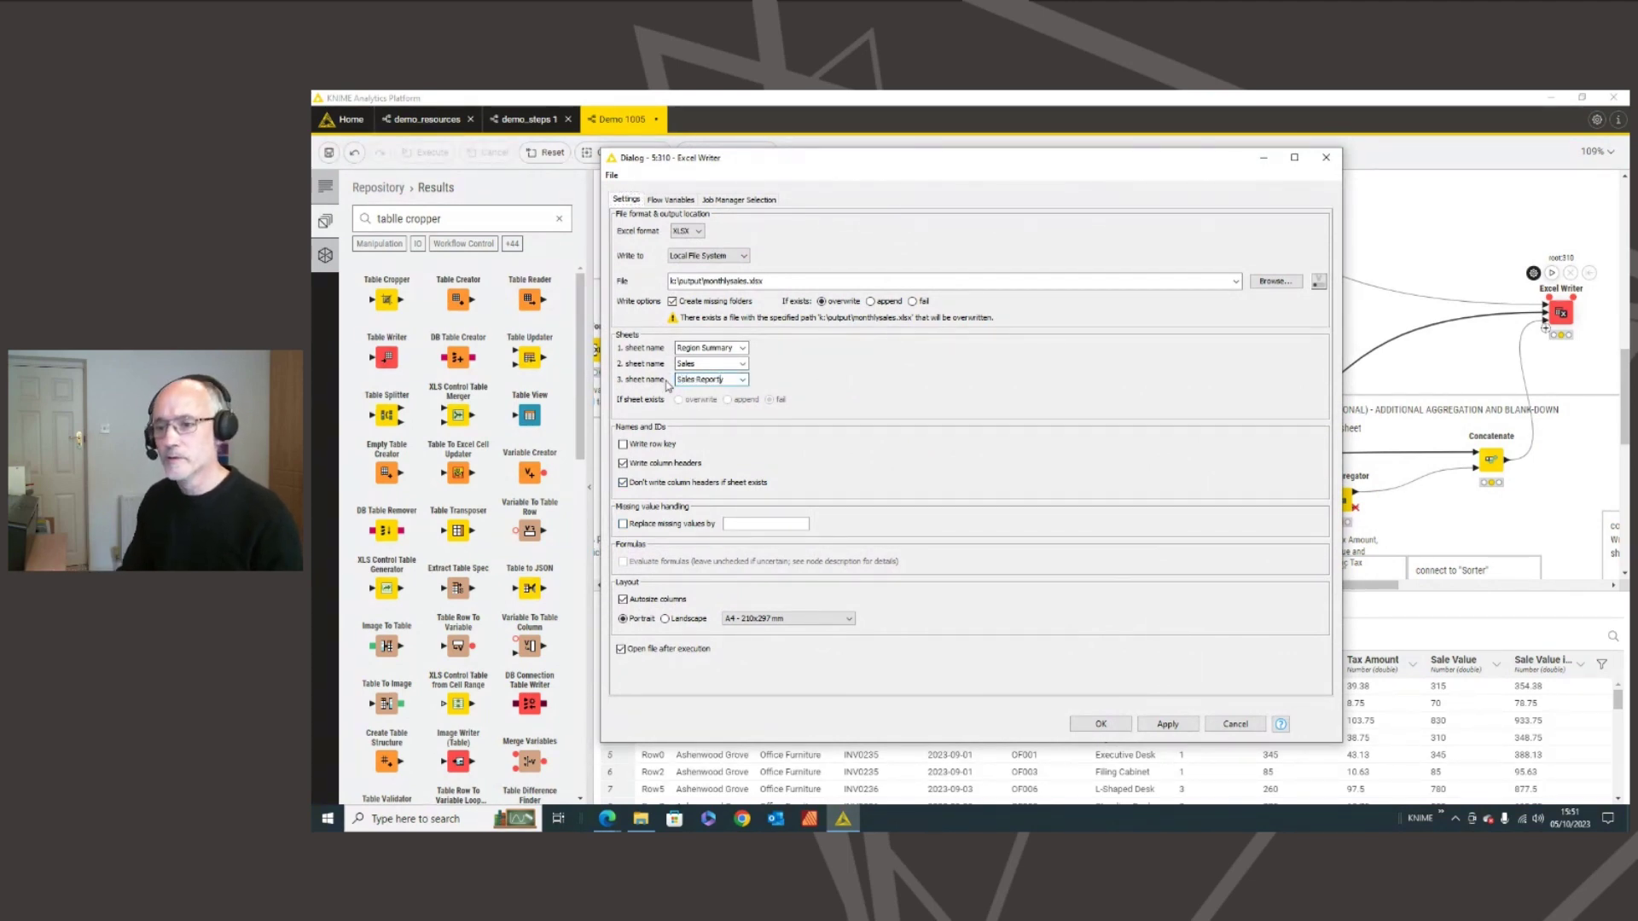
pyautogui.click(1167, 724)
pyautogui.click(1100, 723)
# - Execute the Excel Writer, examine the Sales and Sales Report sheets in the workbook, and close it
pyautogui.click(1551, 273)
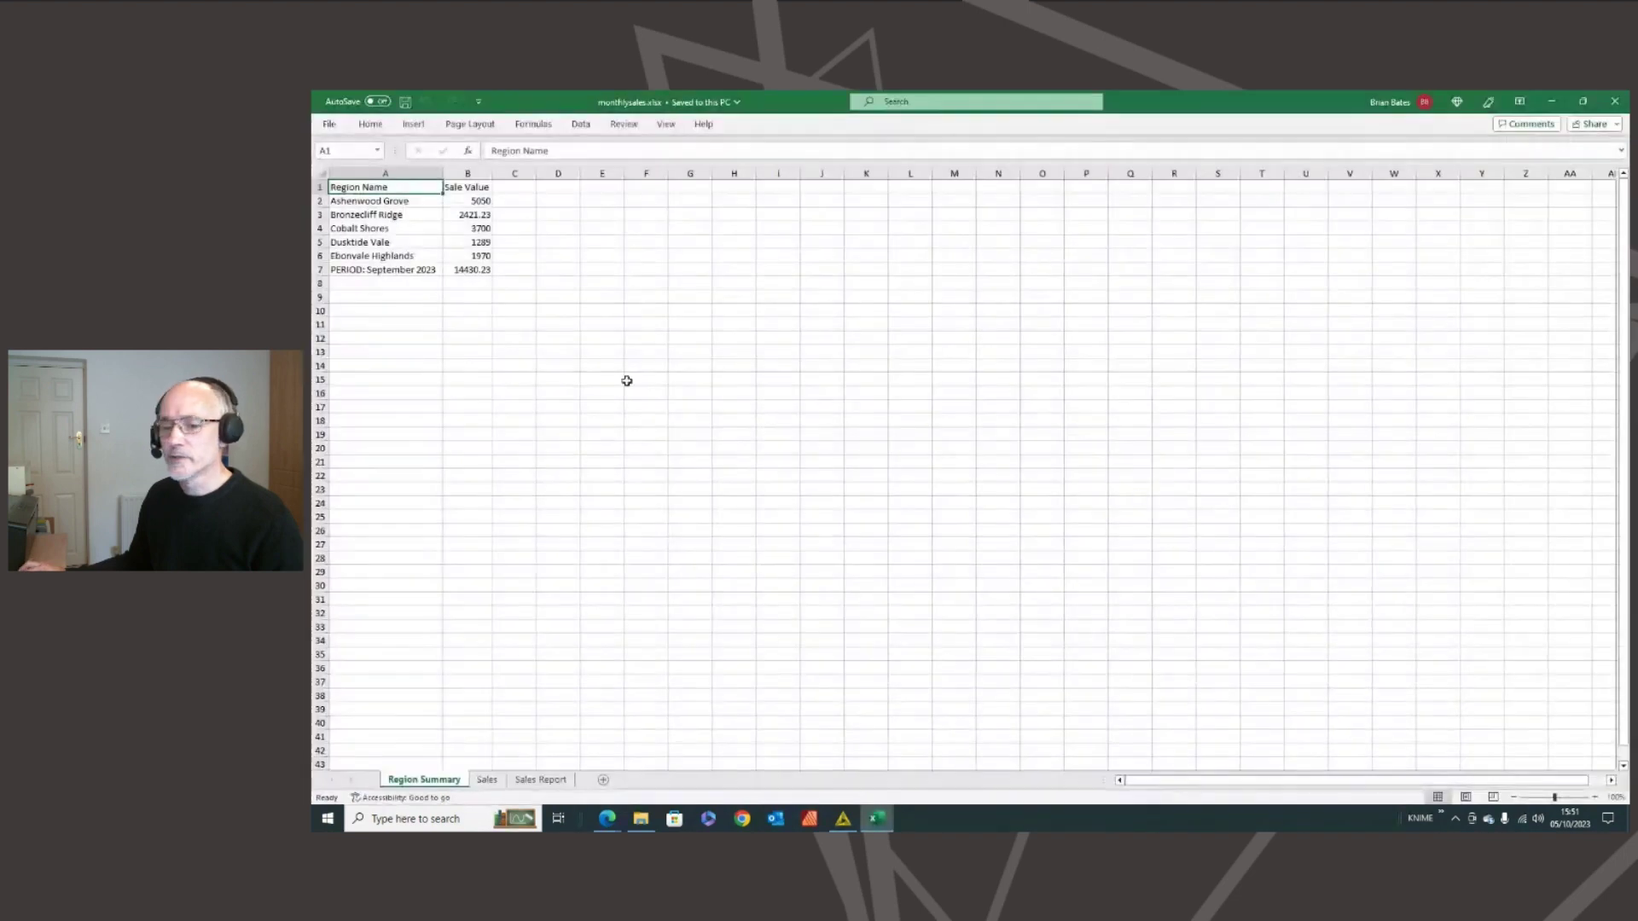
pyautogui.click(486, 780)
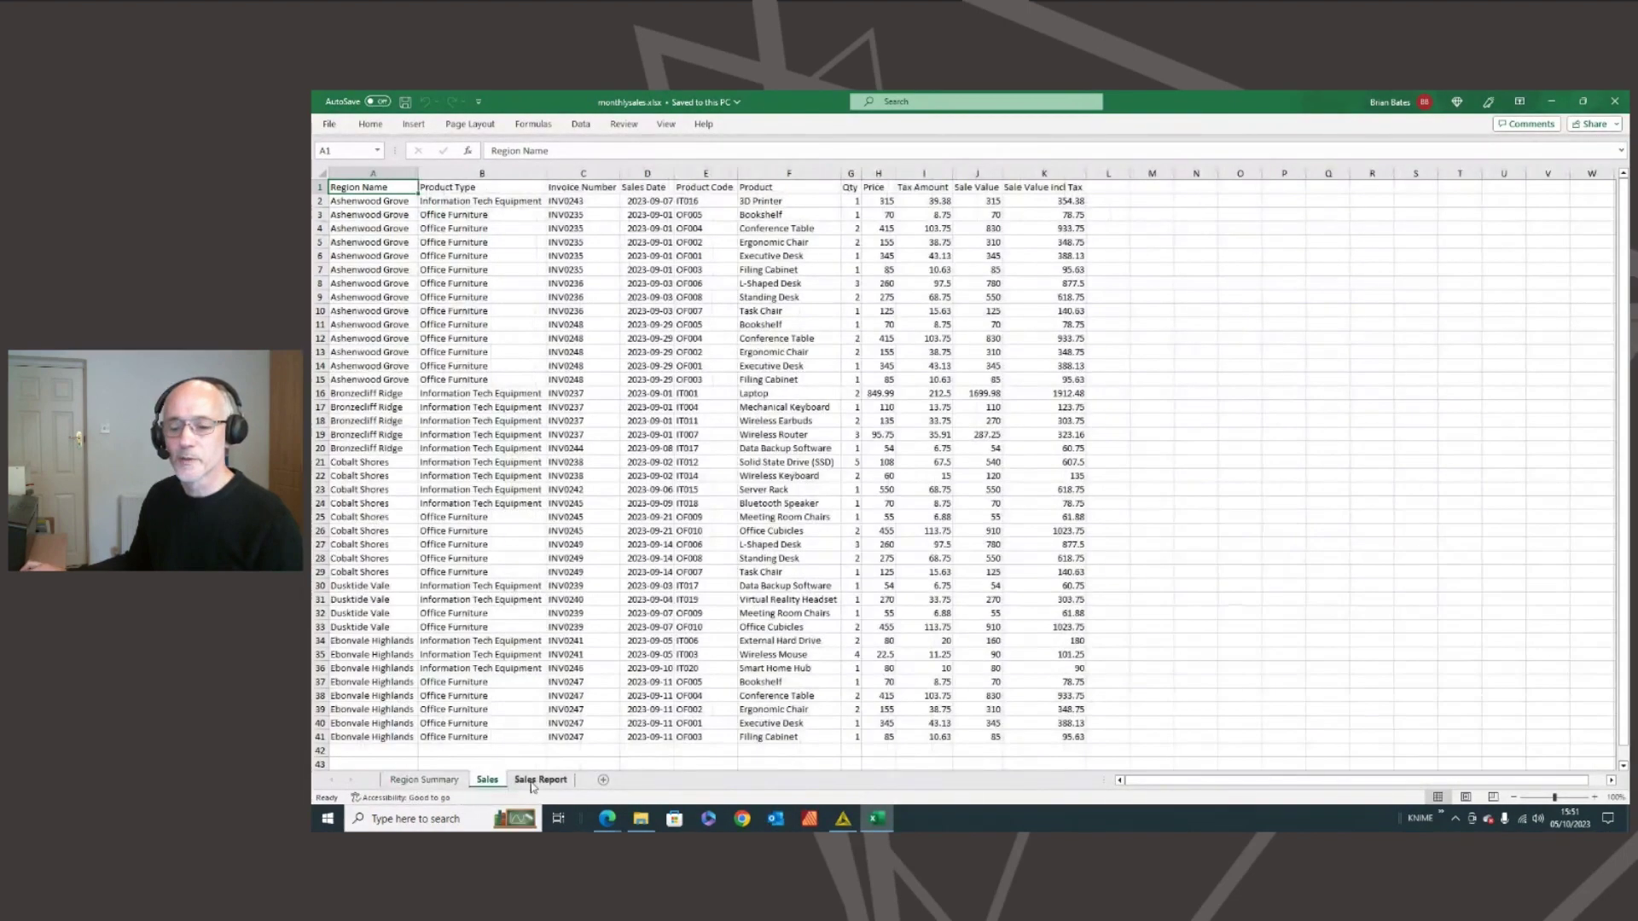
pyautogui.click(540, 781)
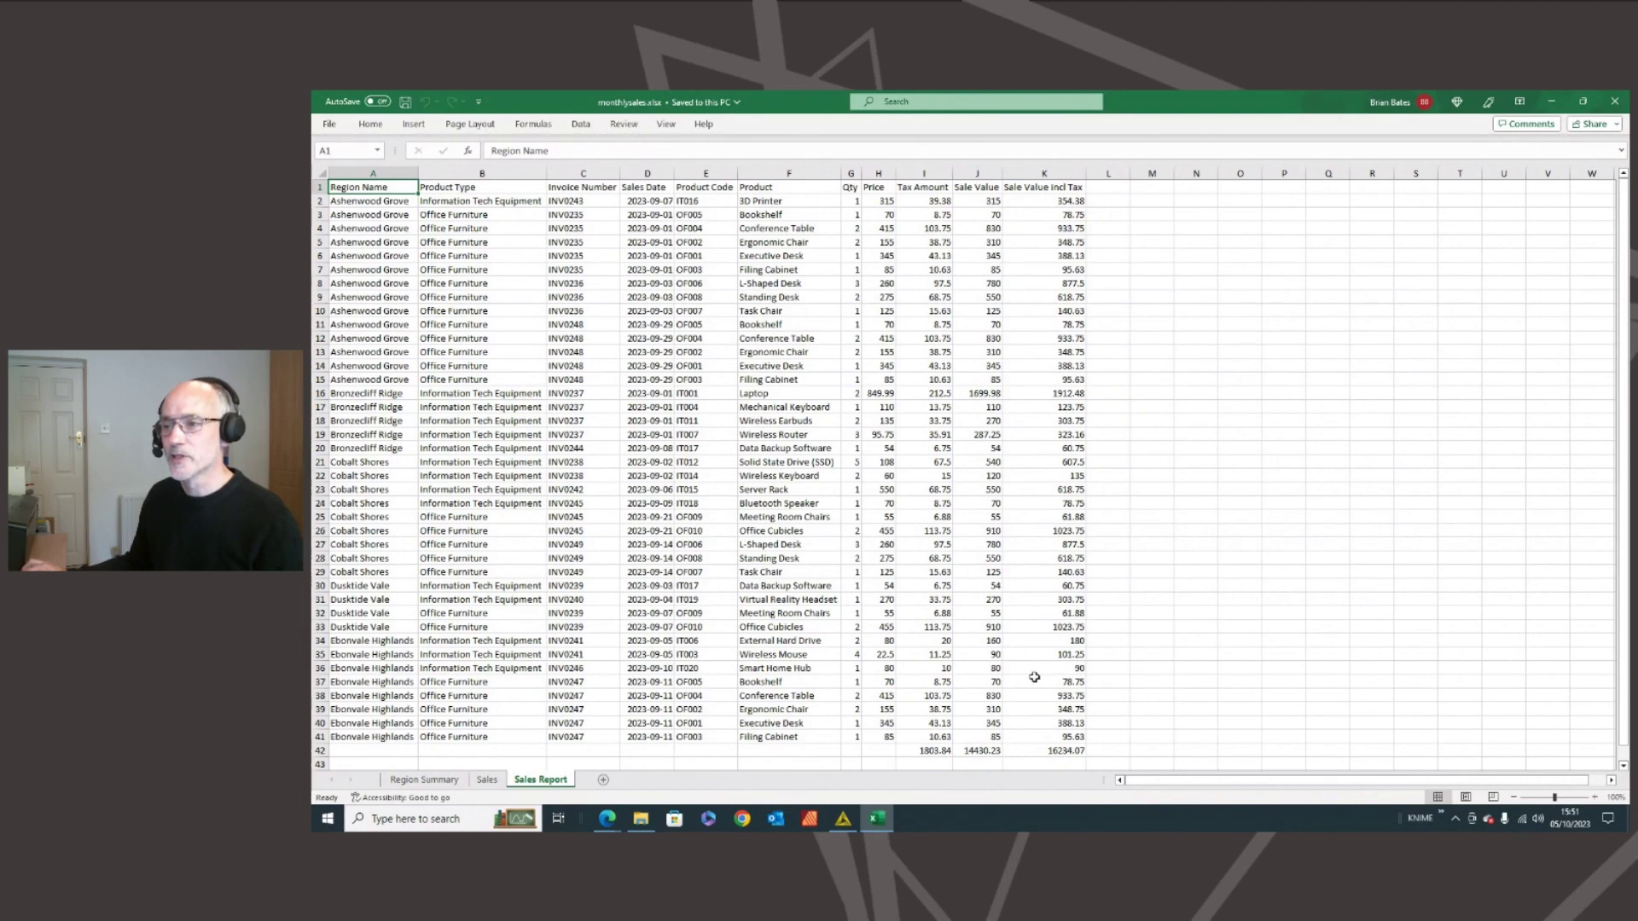
pyautogui.click(1615, 101)
# - Reposition the Excel Writer up and to the right, clear of the Resource 5 block
pyautogui.moveTo(1252, 586); pyautogui.dragTo(1318, 585)
pyautogui.moveTo(1205, 312); pyautogui.dragTo(1261, 305)
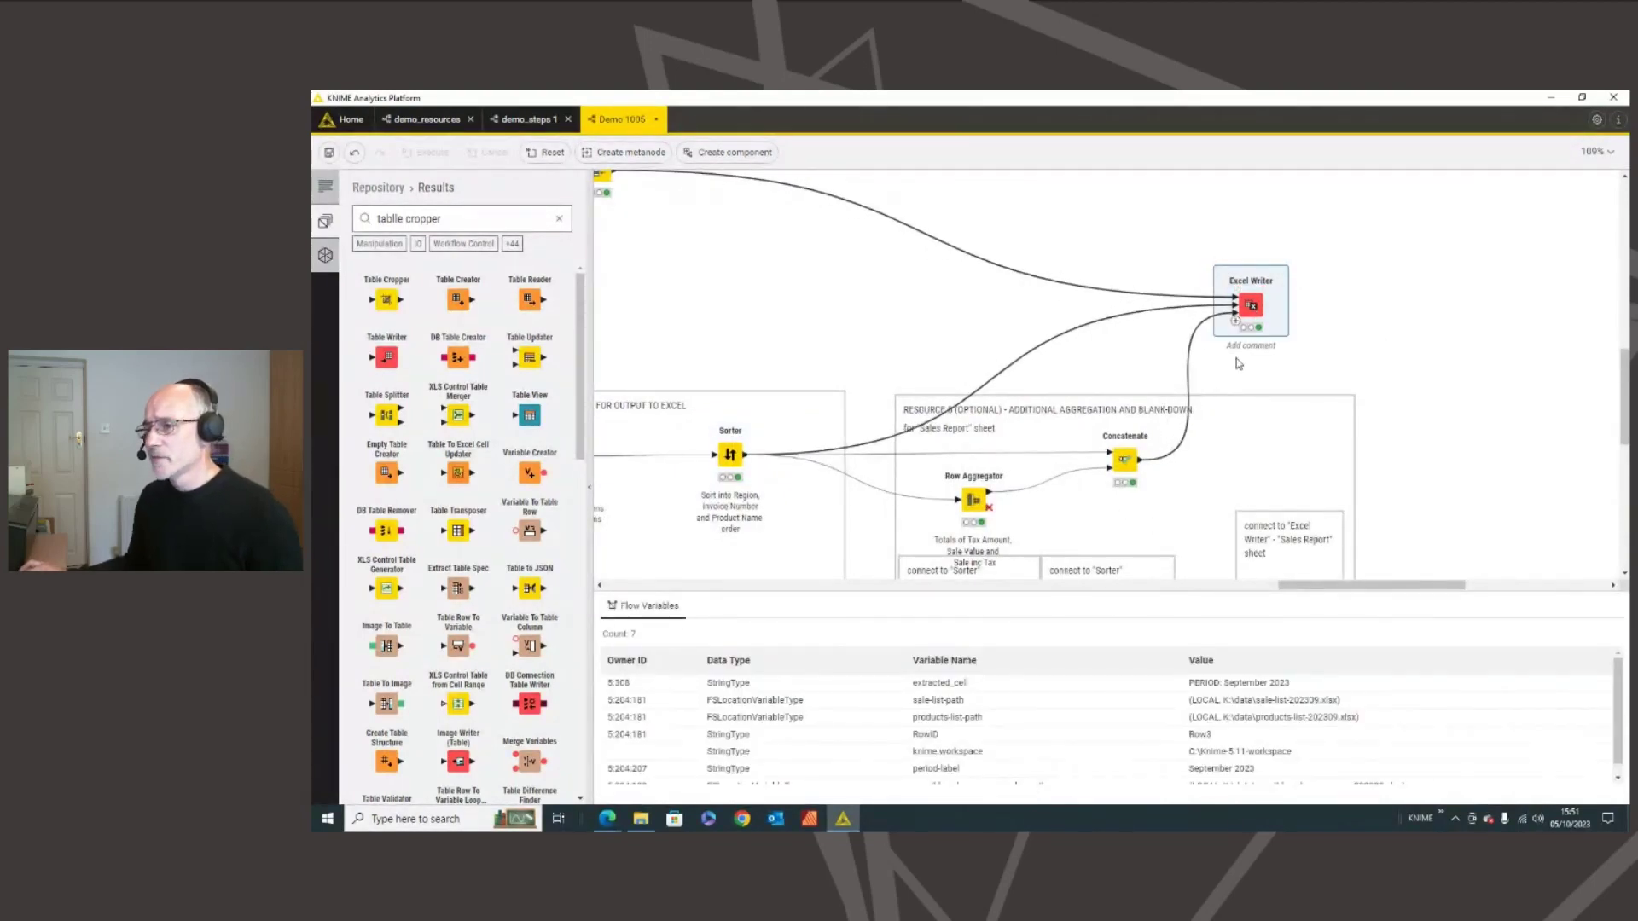
pyautogui.moveTo(1251, 305); pyautogui.dragTo(1378, 297)
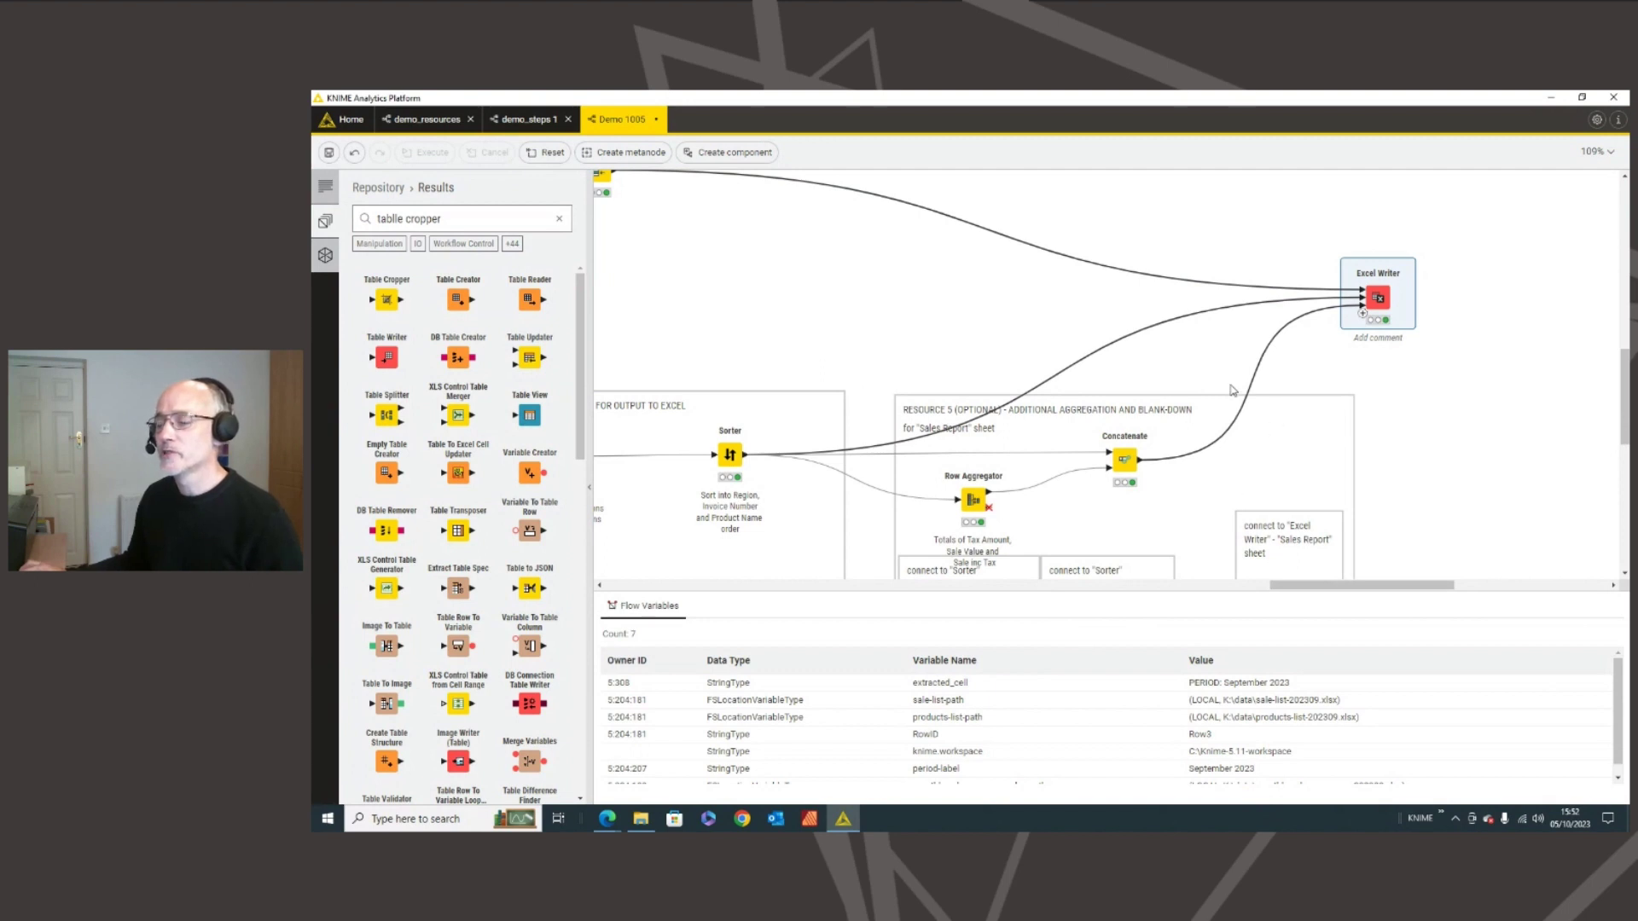
pyautogui.moveTo(1379, 290)
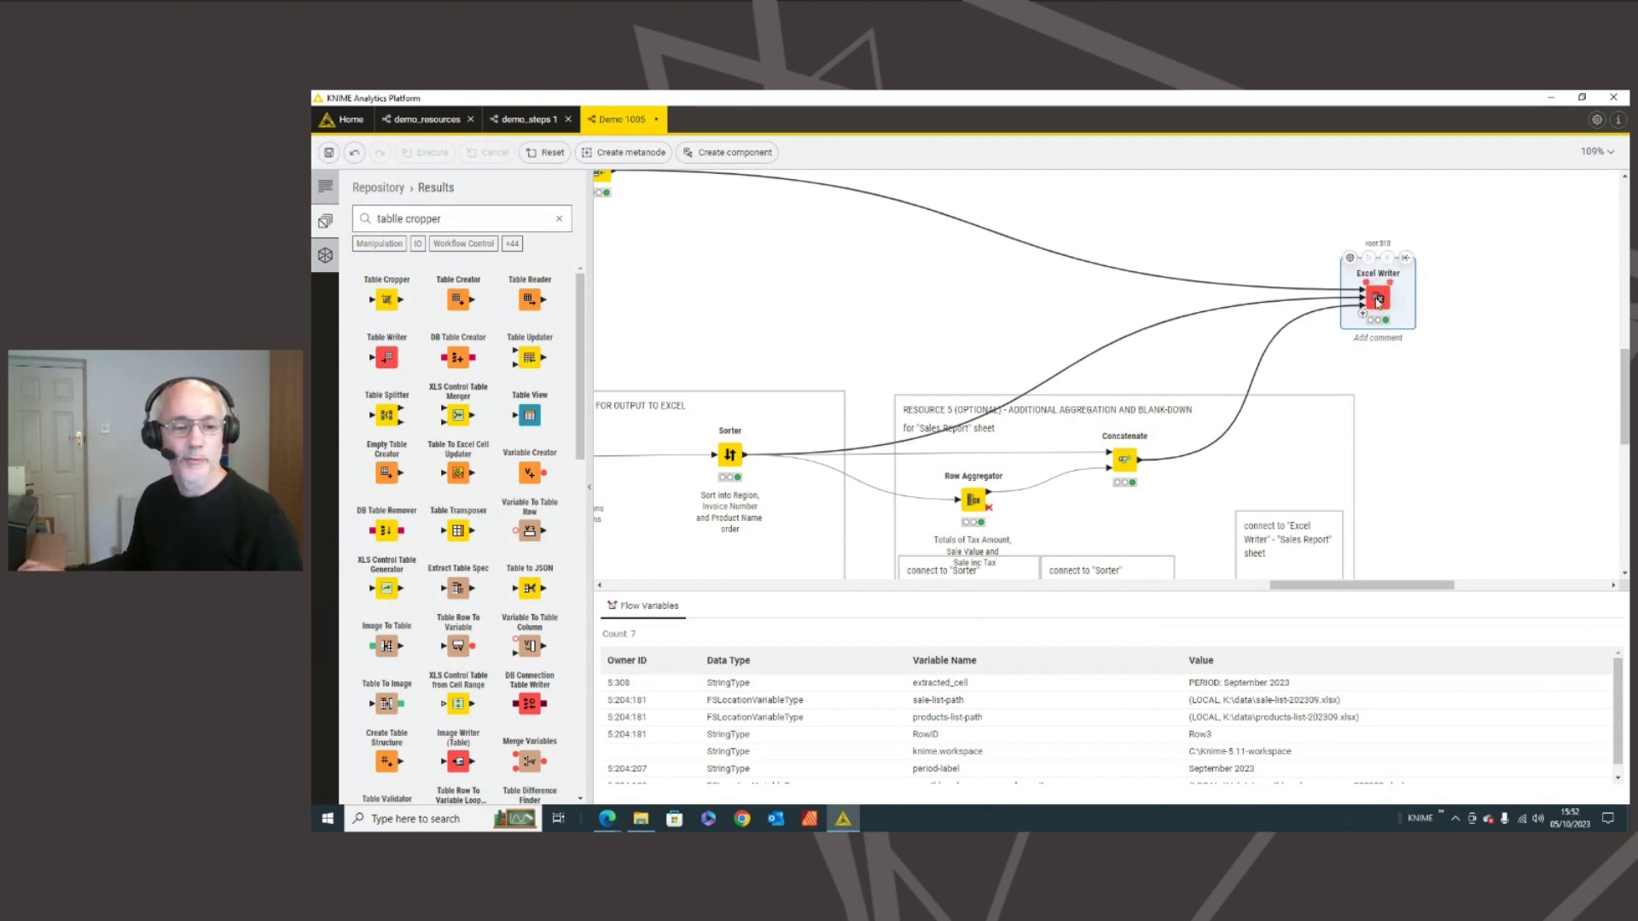
pyautogui.moveTo(1400, 311); pyautogui.dragTo(1404, 286)
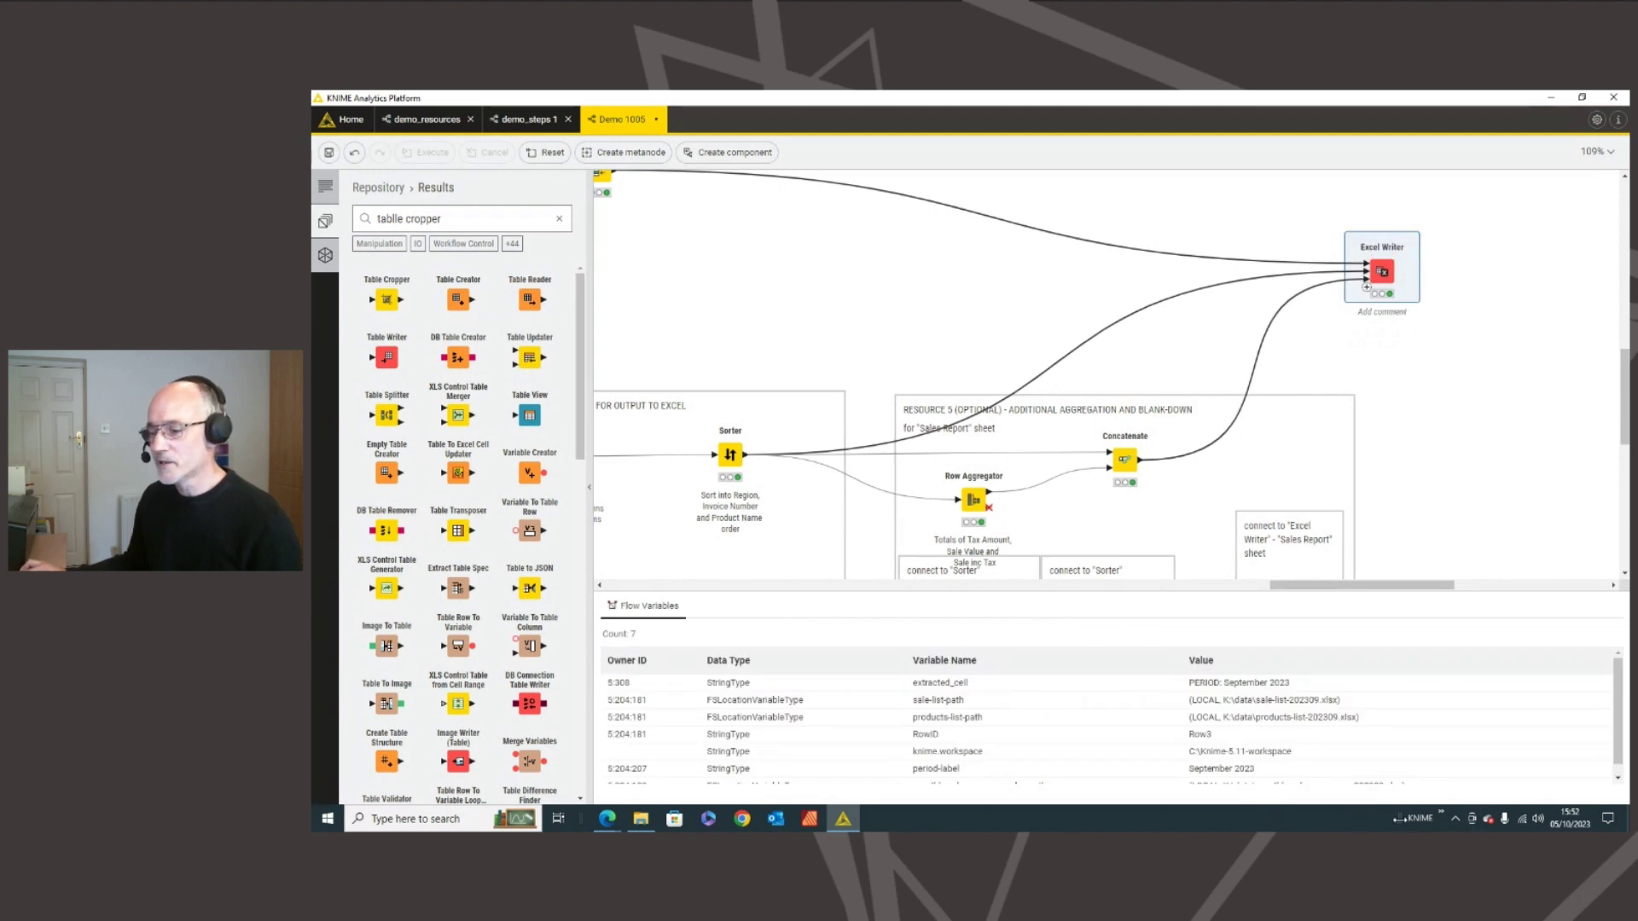
# - Open the EXCEL FORMATTING shortcut folder, review its web links, and return to the workflow
pyautogui.click(1442, 815)
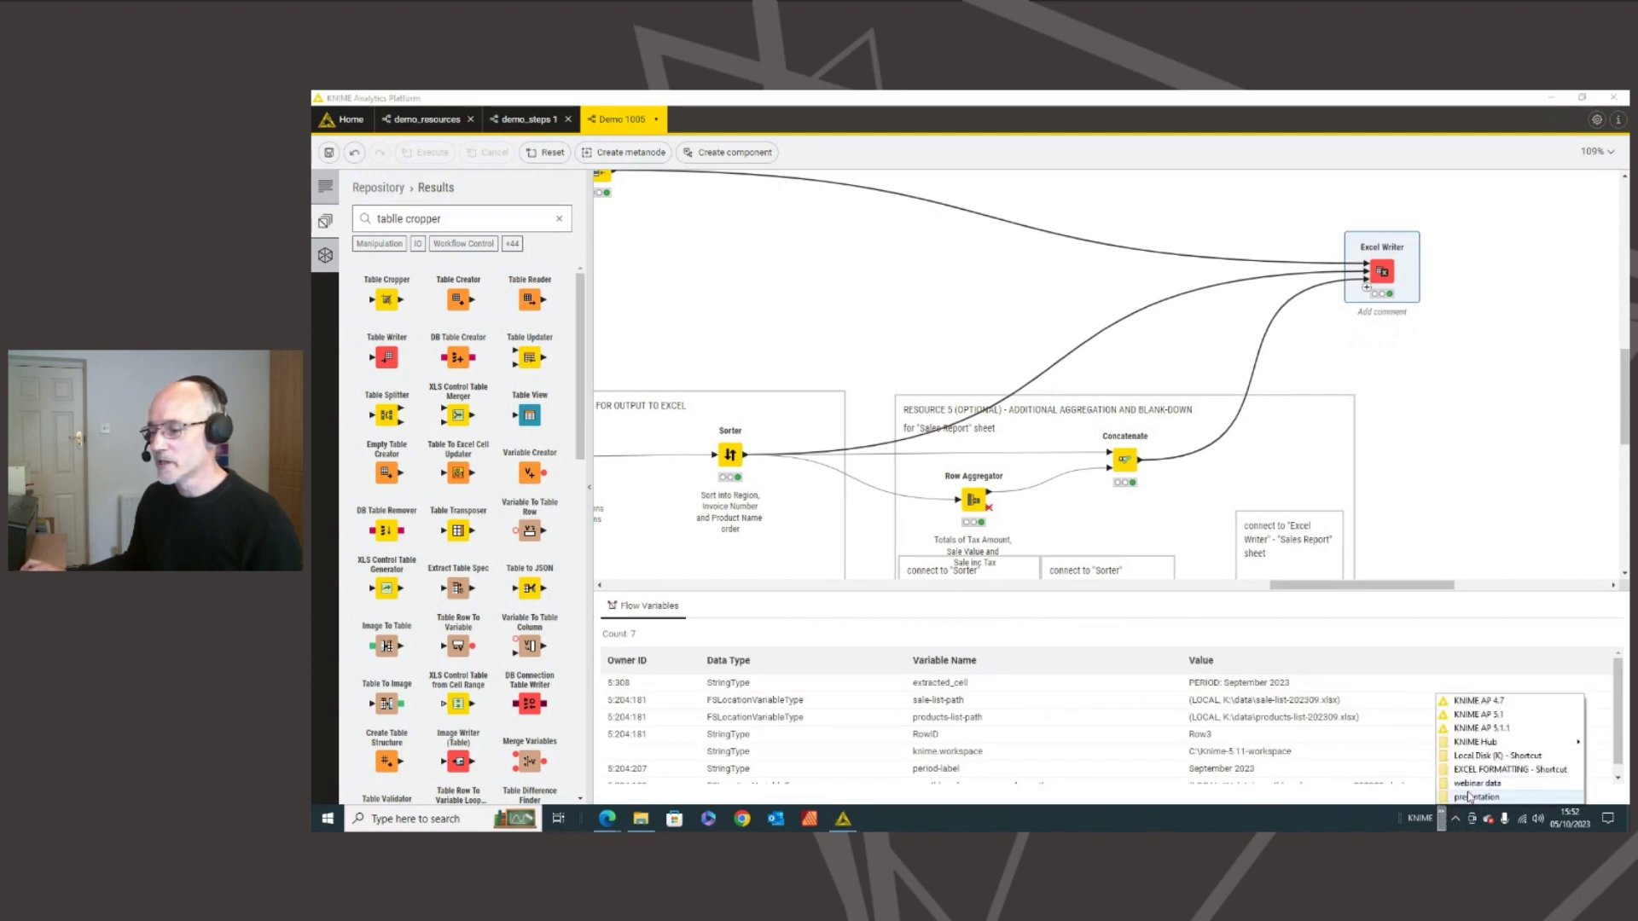
pyautogui.click(1487, 770)
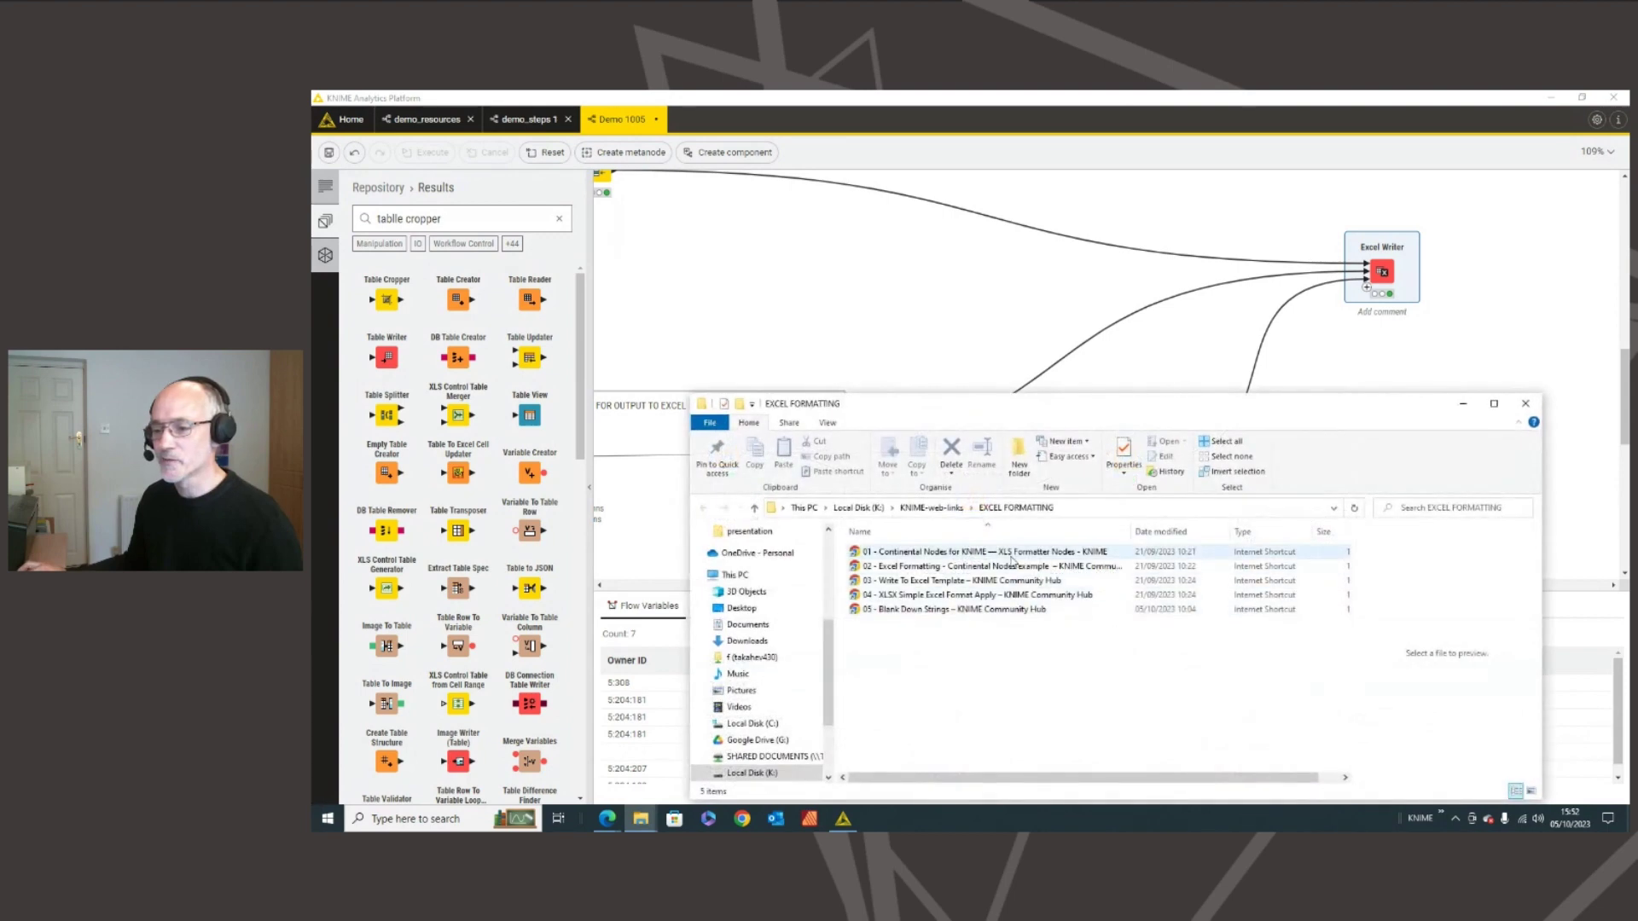
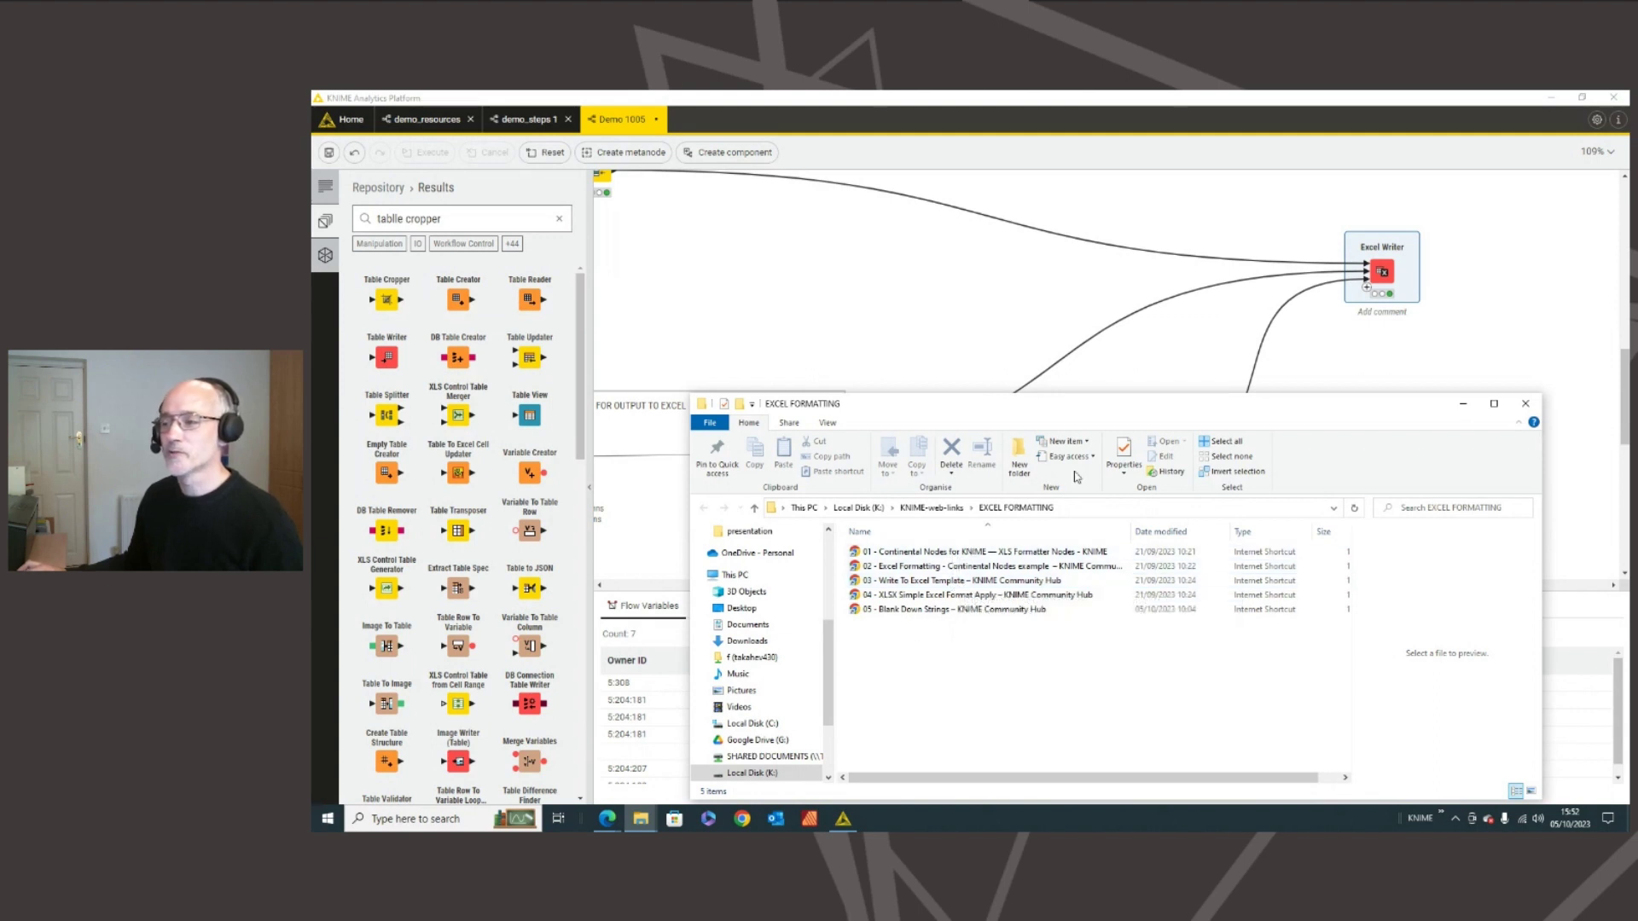
pyautogui.click(1362, 362)
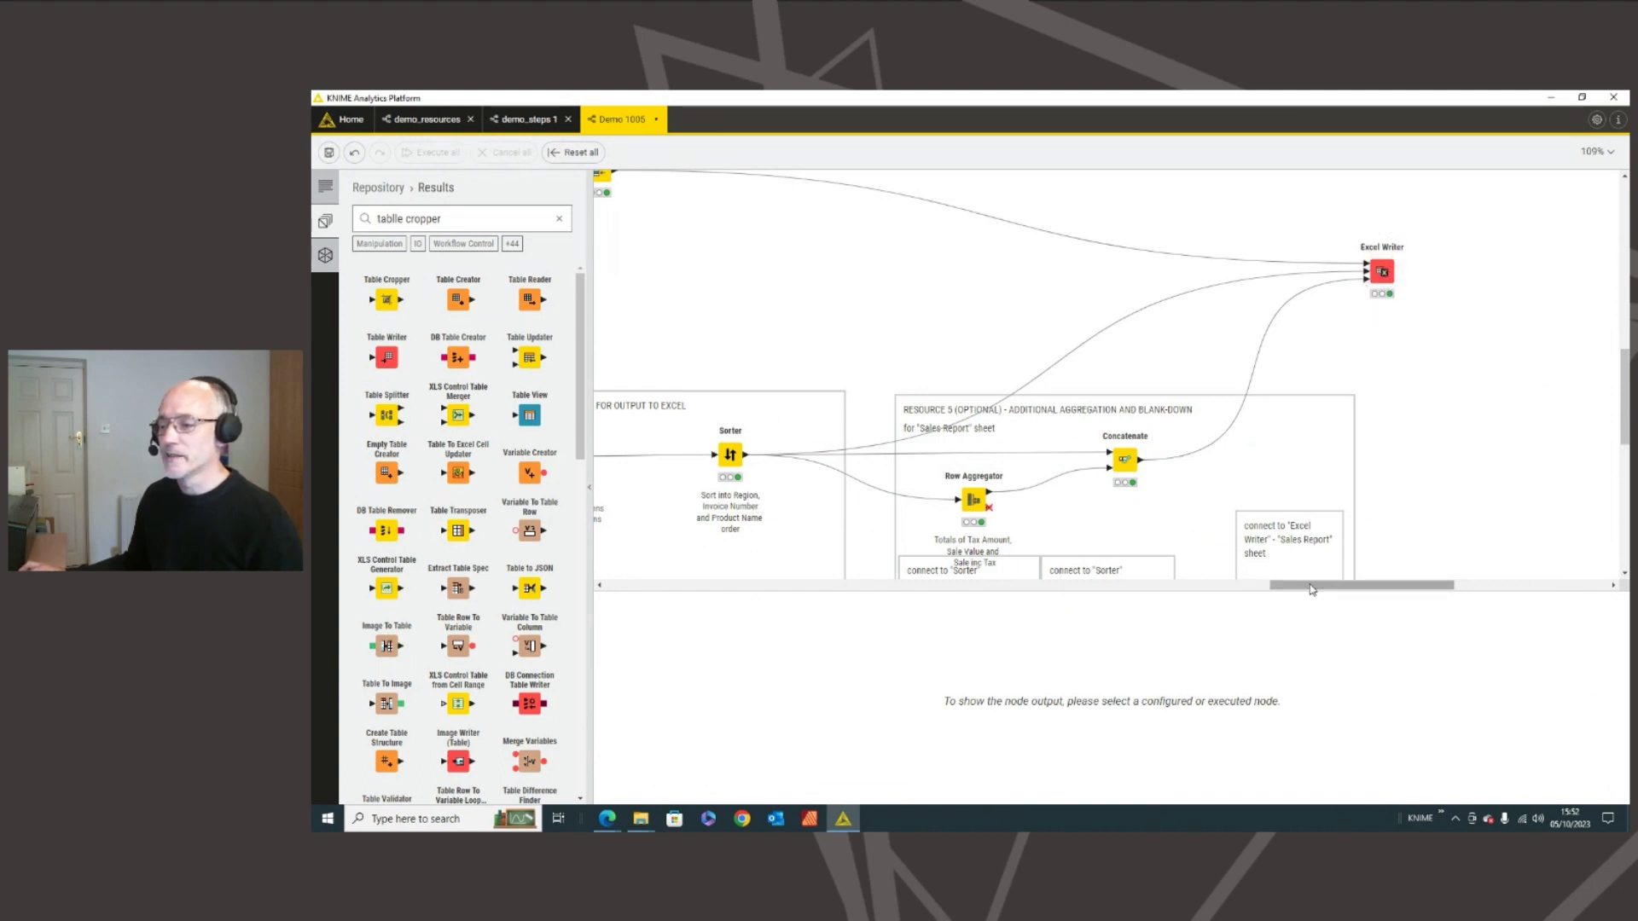
# - Enlarge the workflow canvas area and shift the Excel Writer slightly higher
pyautogui.moveTo(1271, 595); pyautogui.dragTo(1279, 666)
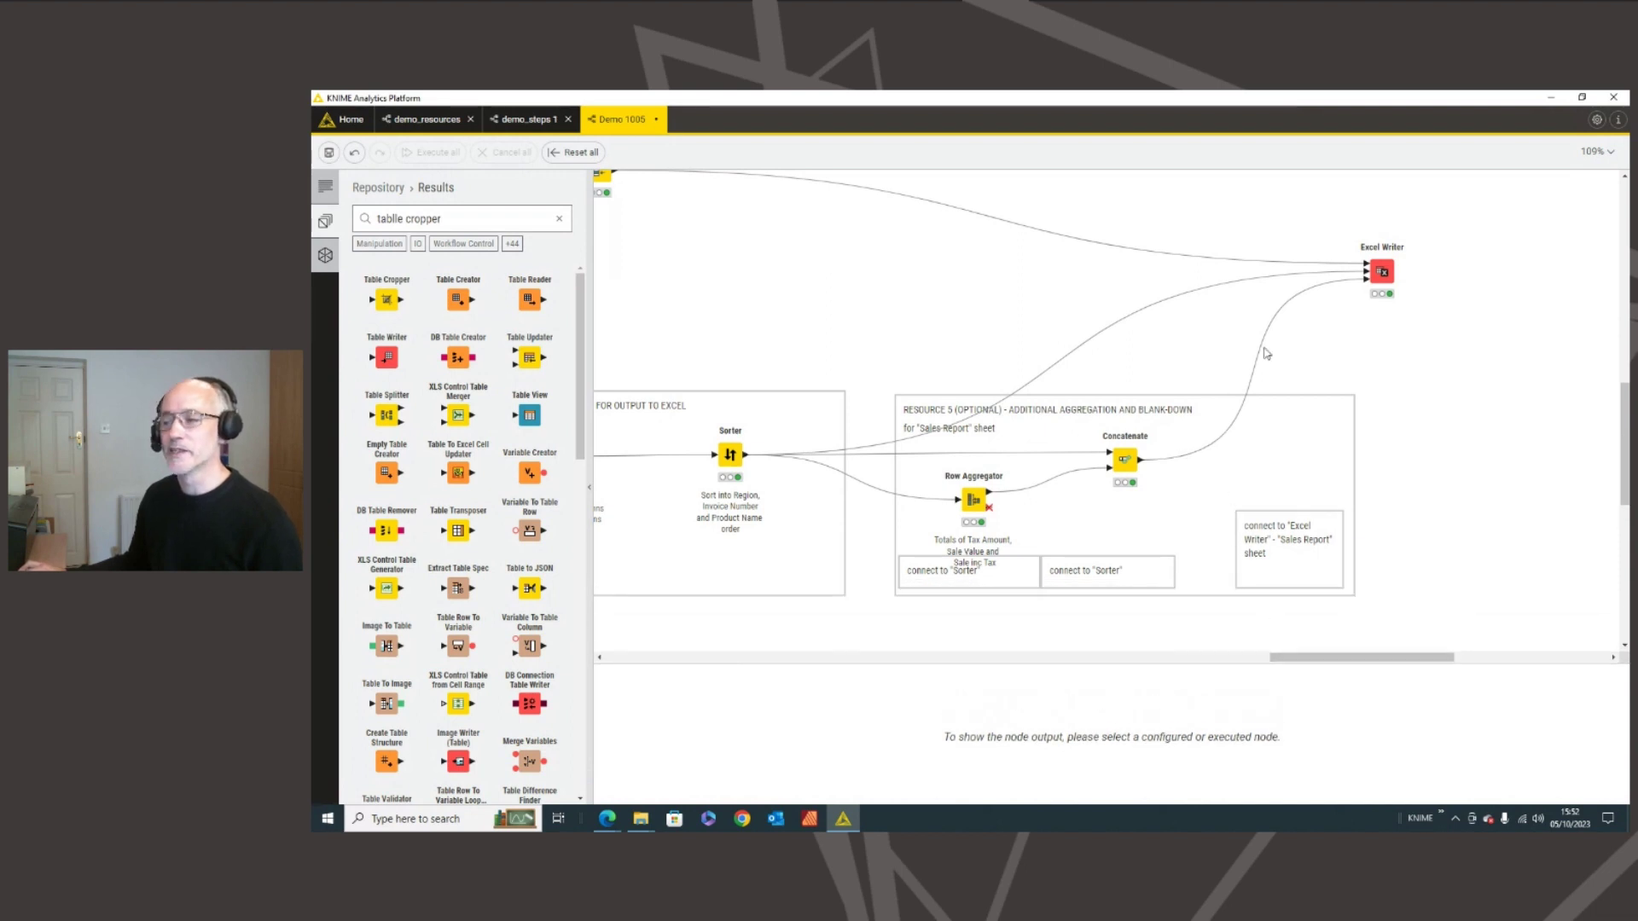
pyautogui.moveTo(1386, 270); pyautogui.dragTo(1398, 245)
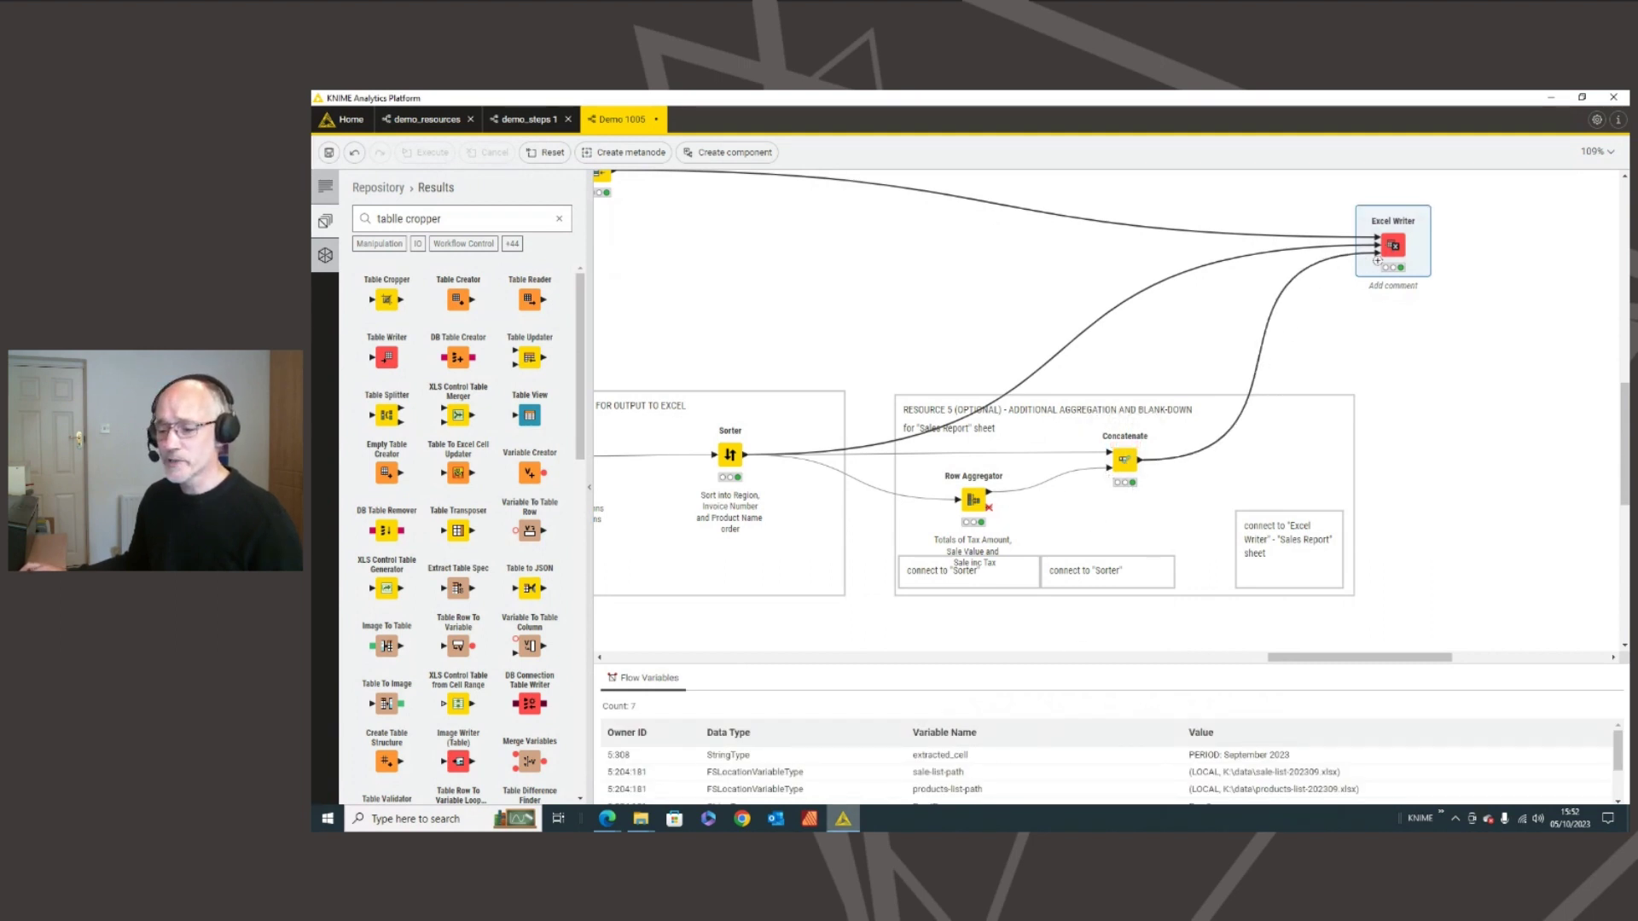
# - Add the XLSX Simple Excel Format Apply component from its EXCEL FORMATTING web link and connect the Excel Writer's flow variable output to it
pyautogui.click(1442, 819)
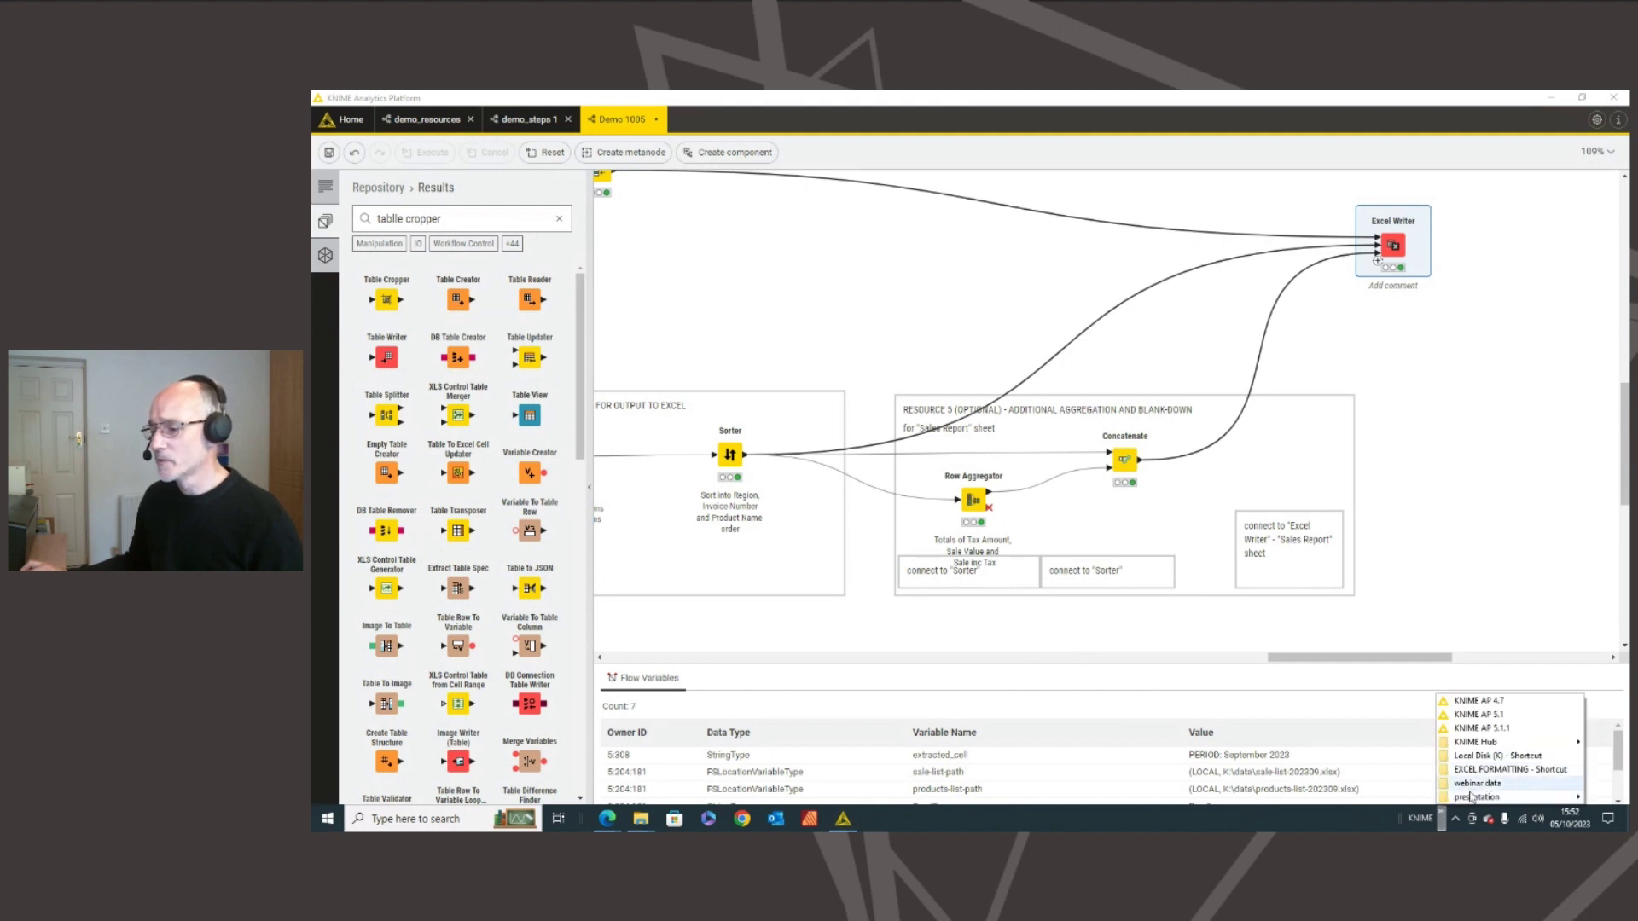
pyautogui.click(1477, 771)
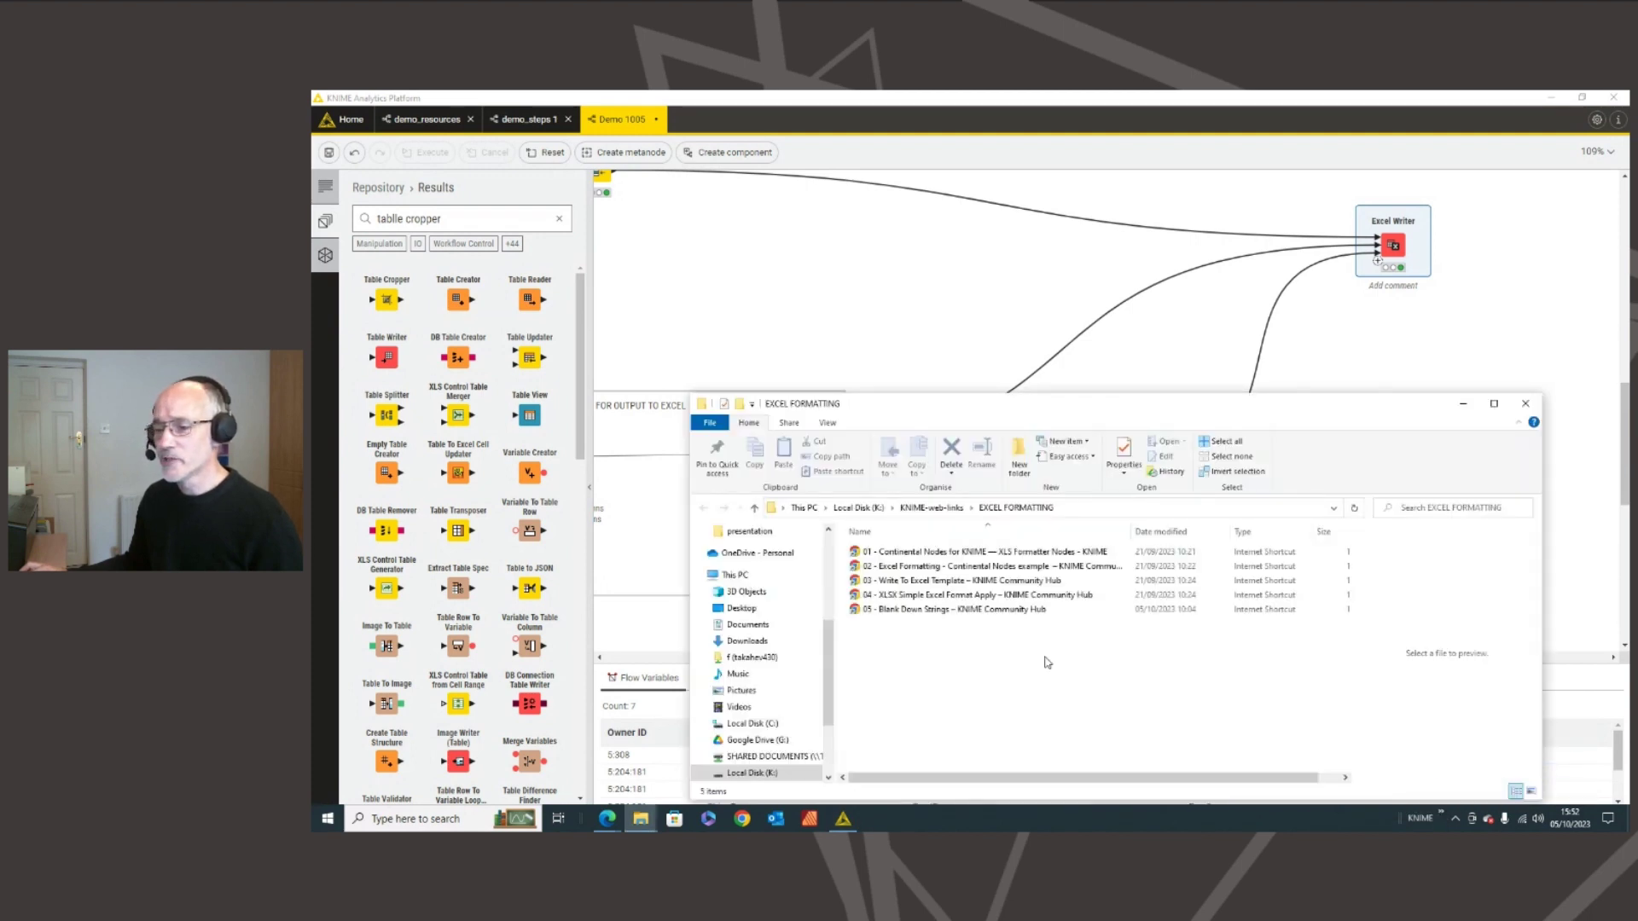
pyautogui.doubleClick(926, 596)
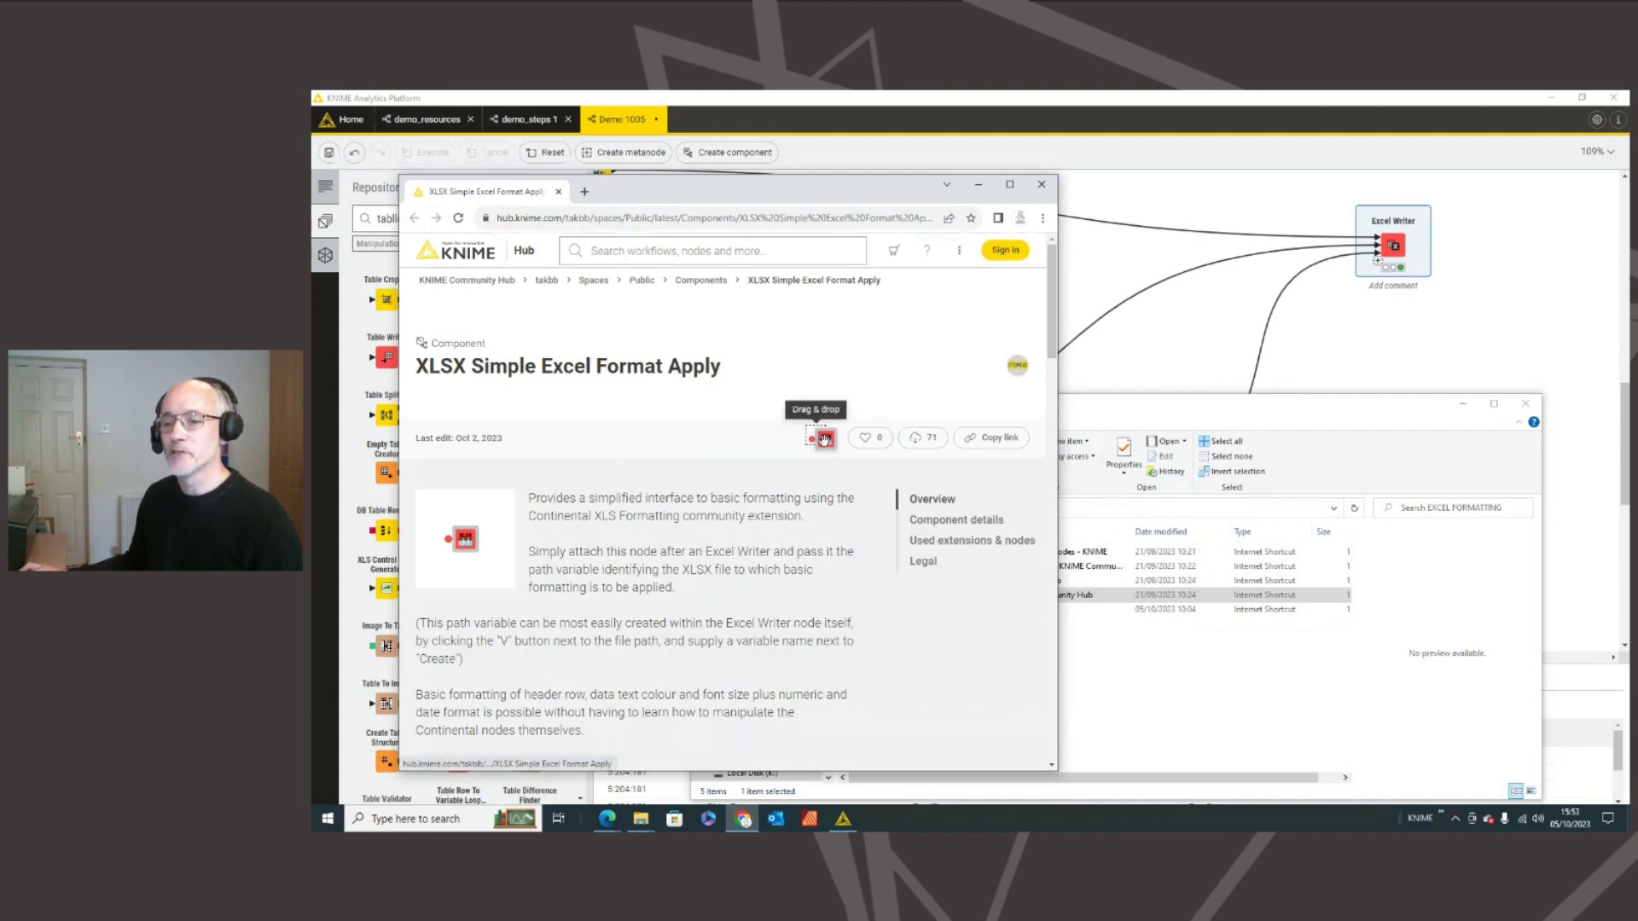
pyautogui.moveTo(824, 440); pyautogui.dragTo(1483, 247)
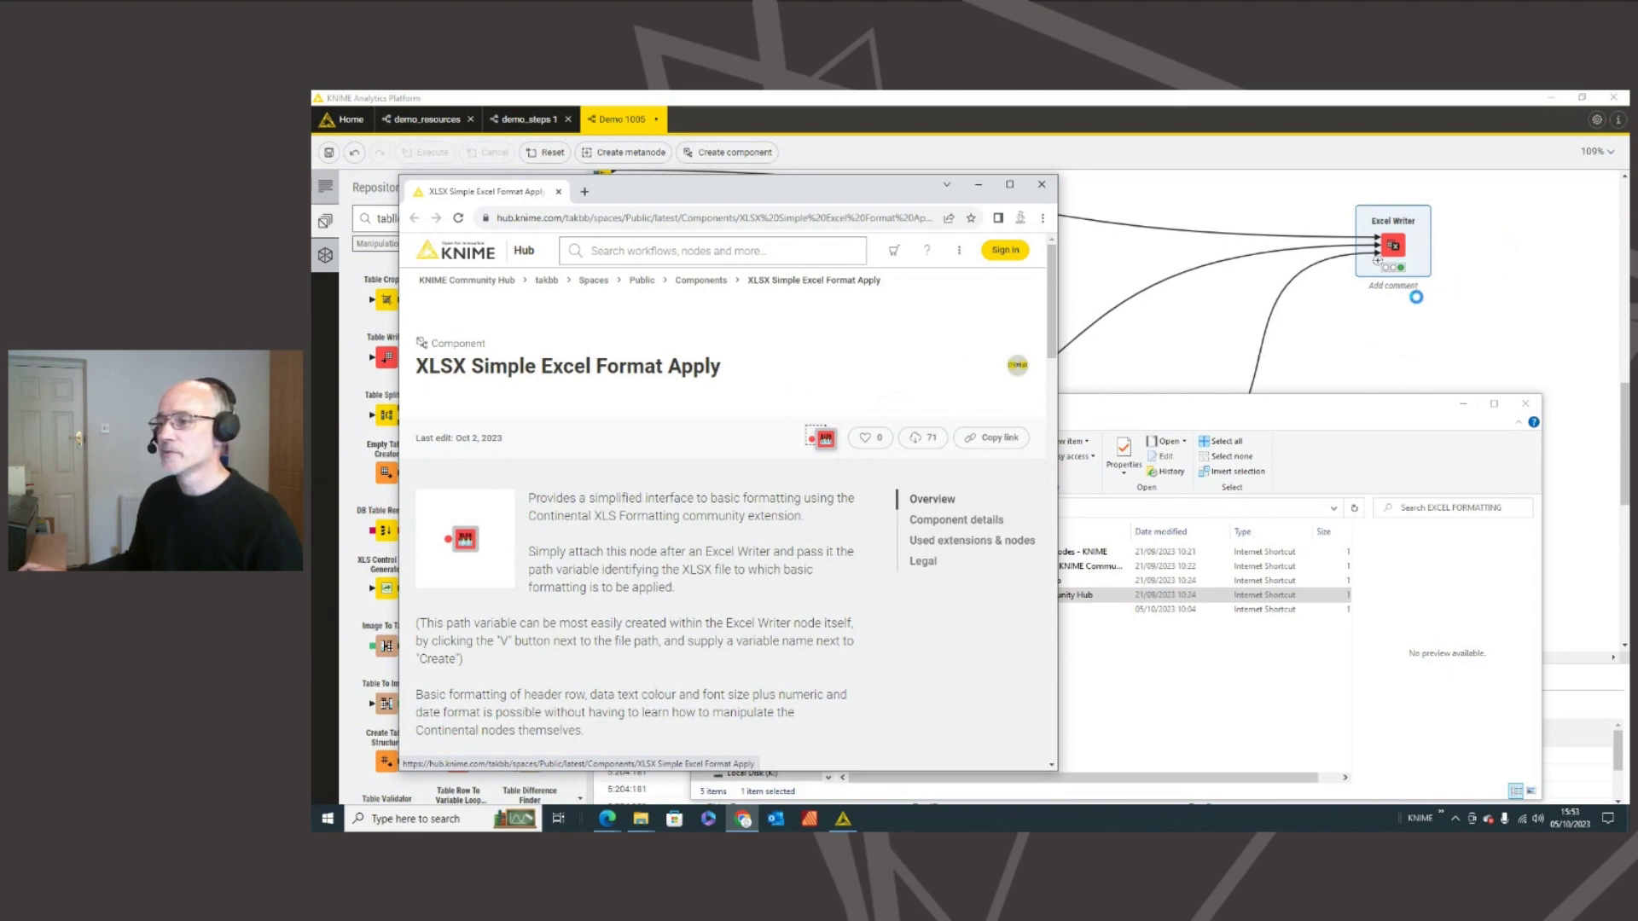
pyautogui.click(979, 184)
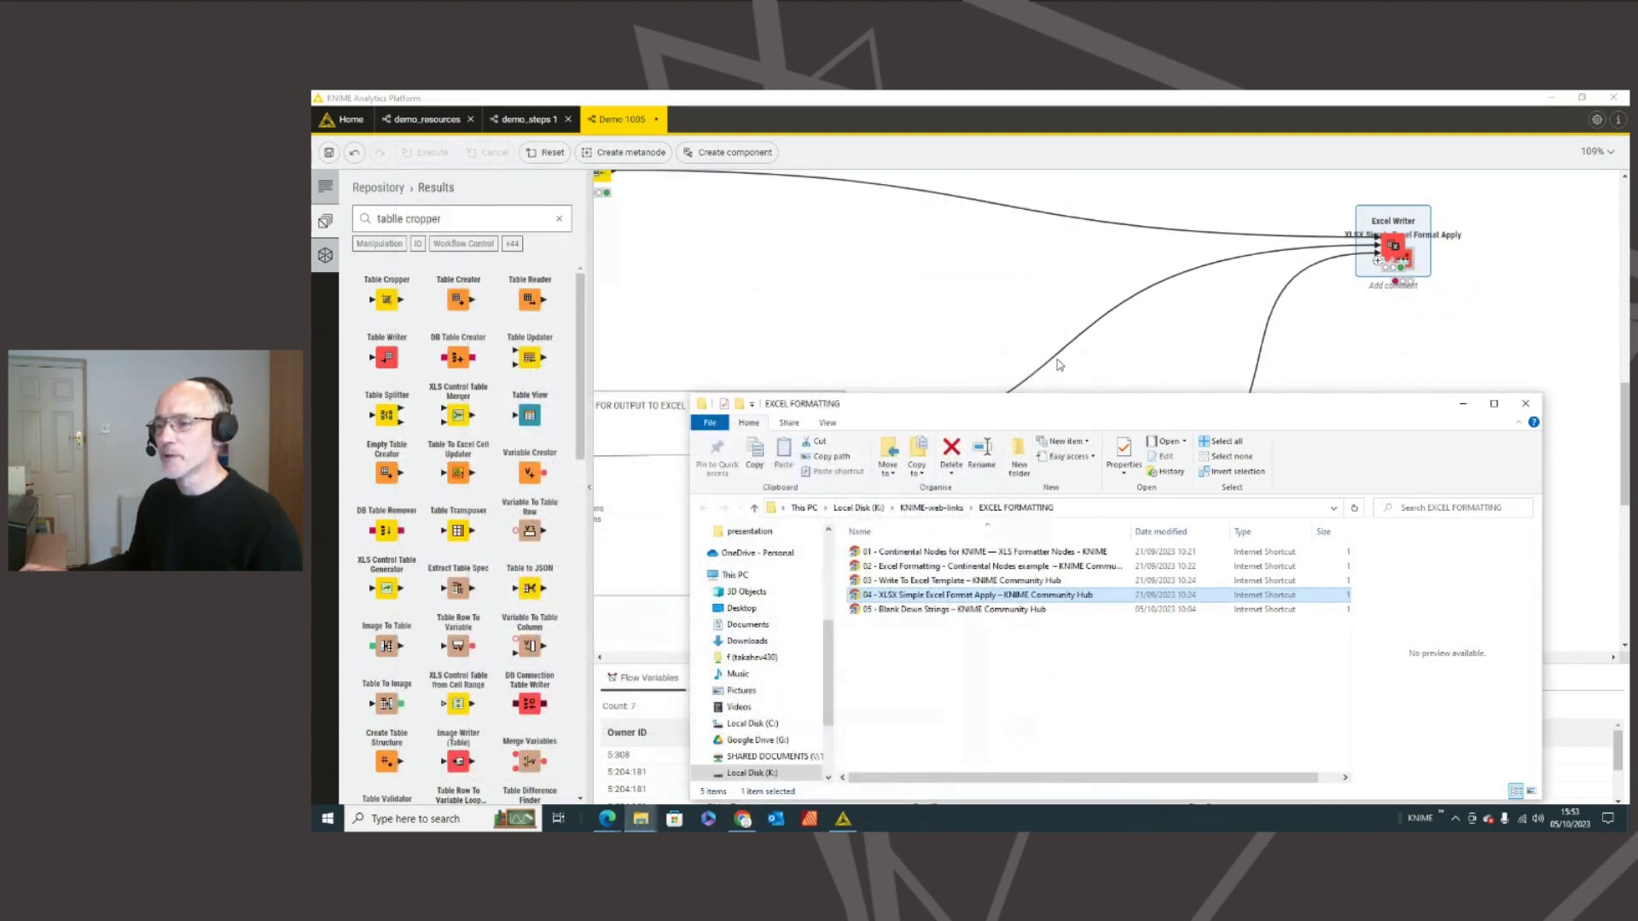
pyautogui.moveTo(1455, 263); pyautogui.dragTo(1389, 257)
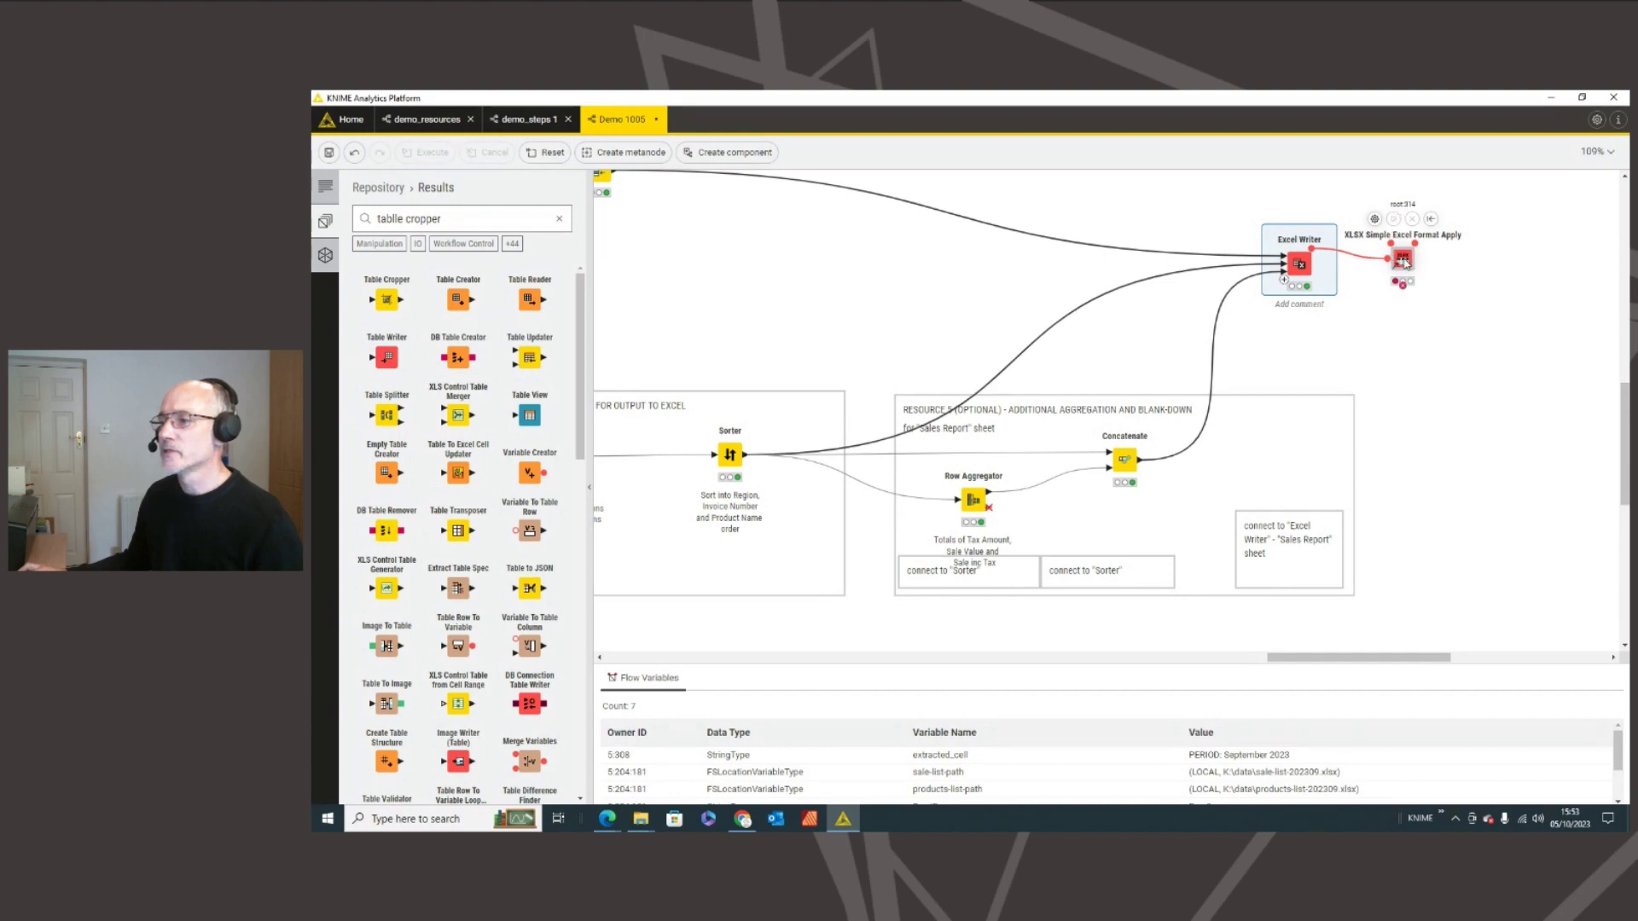
# - Expose the Excel Writer's output file path as a new flow variable named xlsxpath
pyautogui.doubleClick(1290, 253)
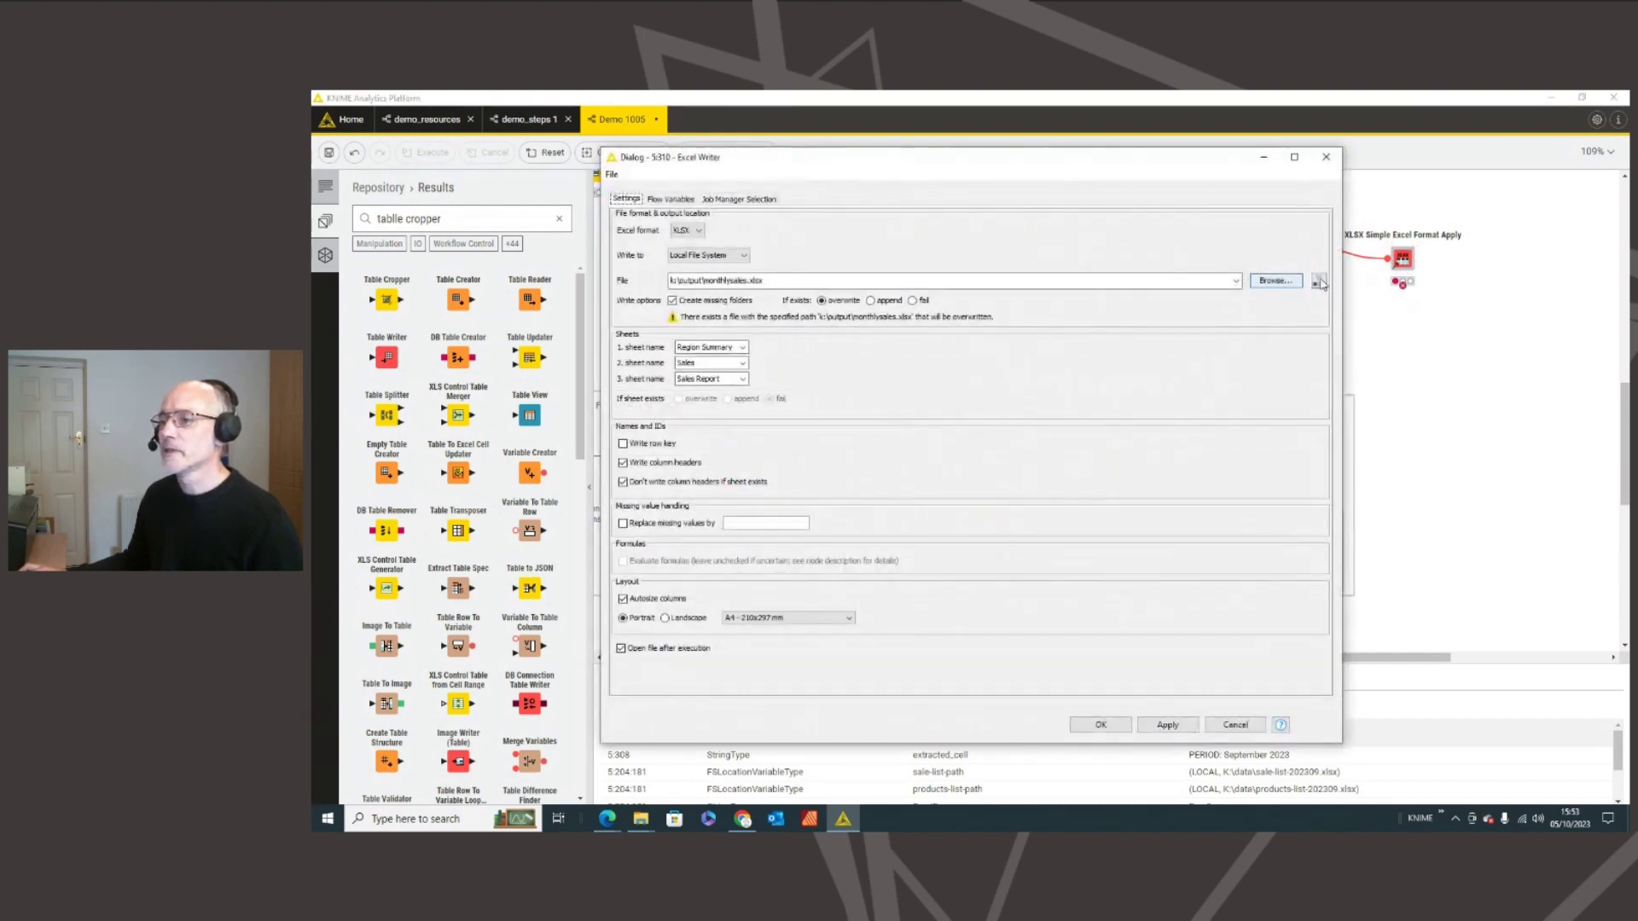
pyautogui.click(1319, 280)
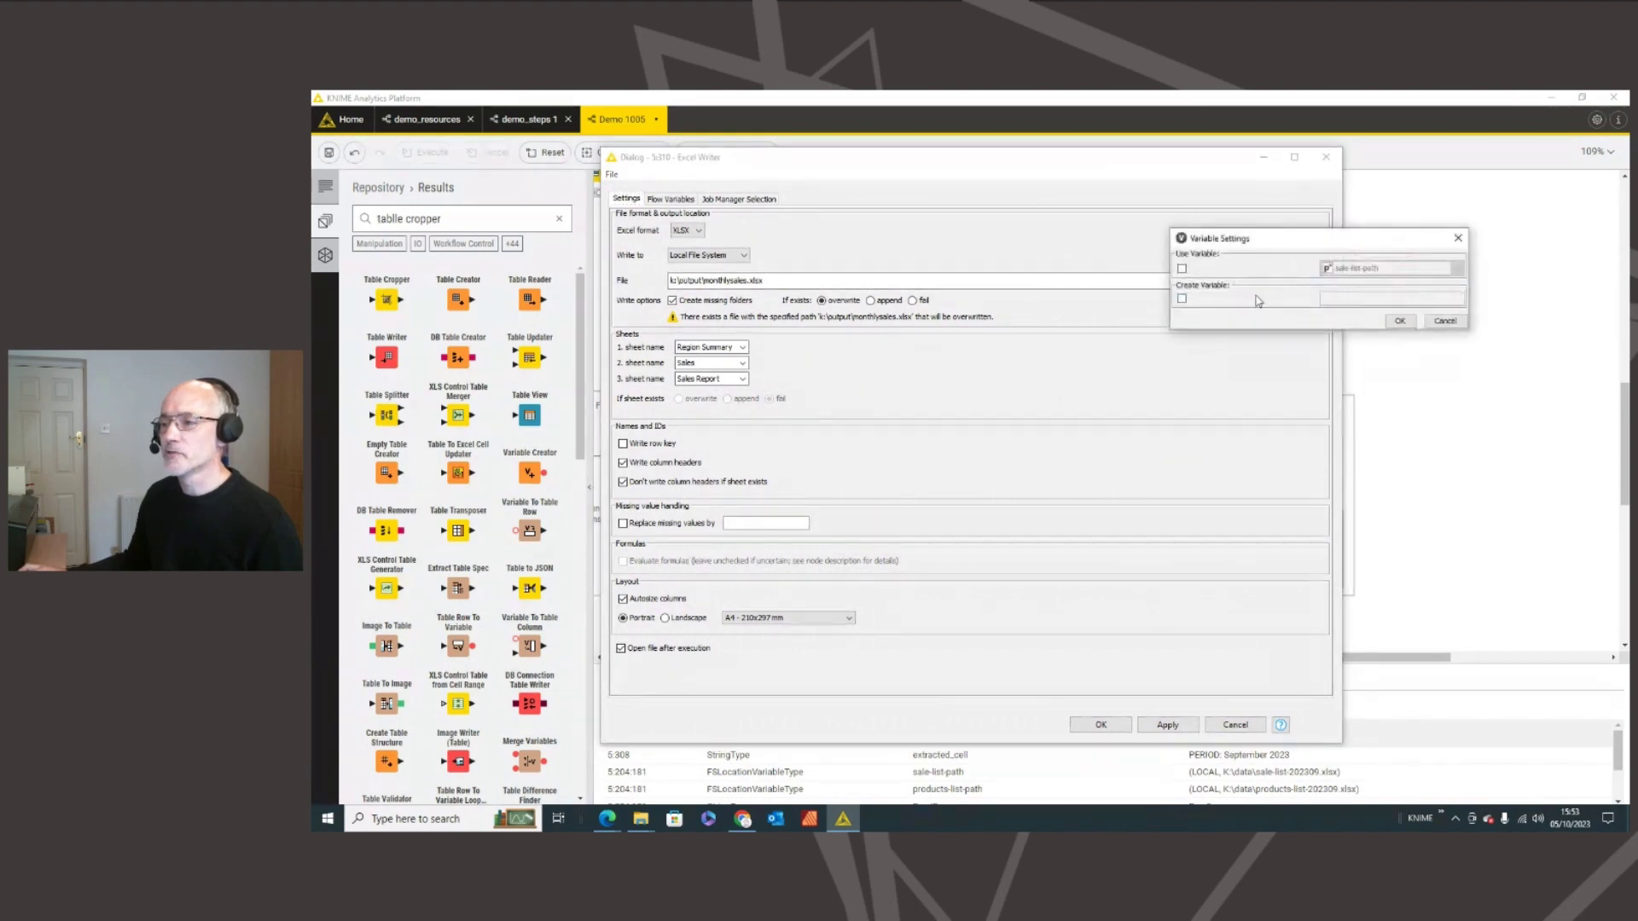
pyautogui.click(1182, 300)
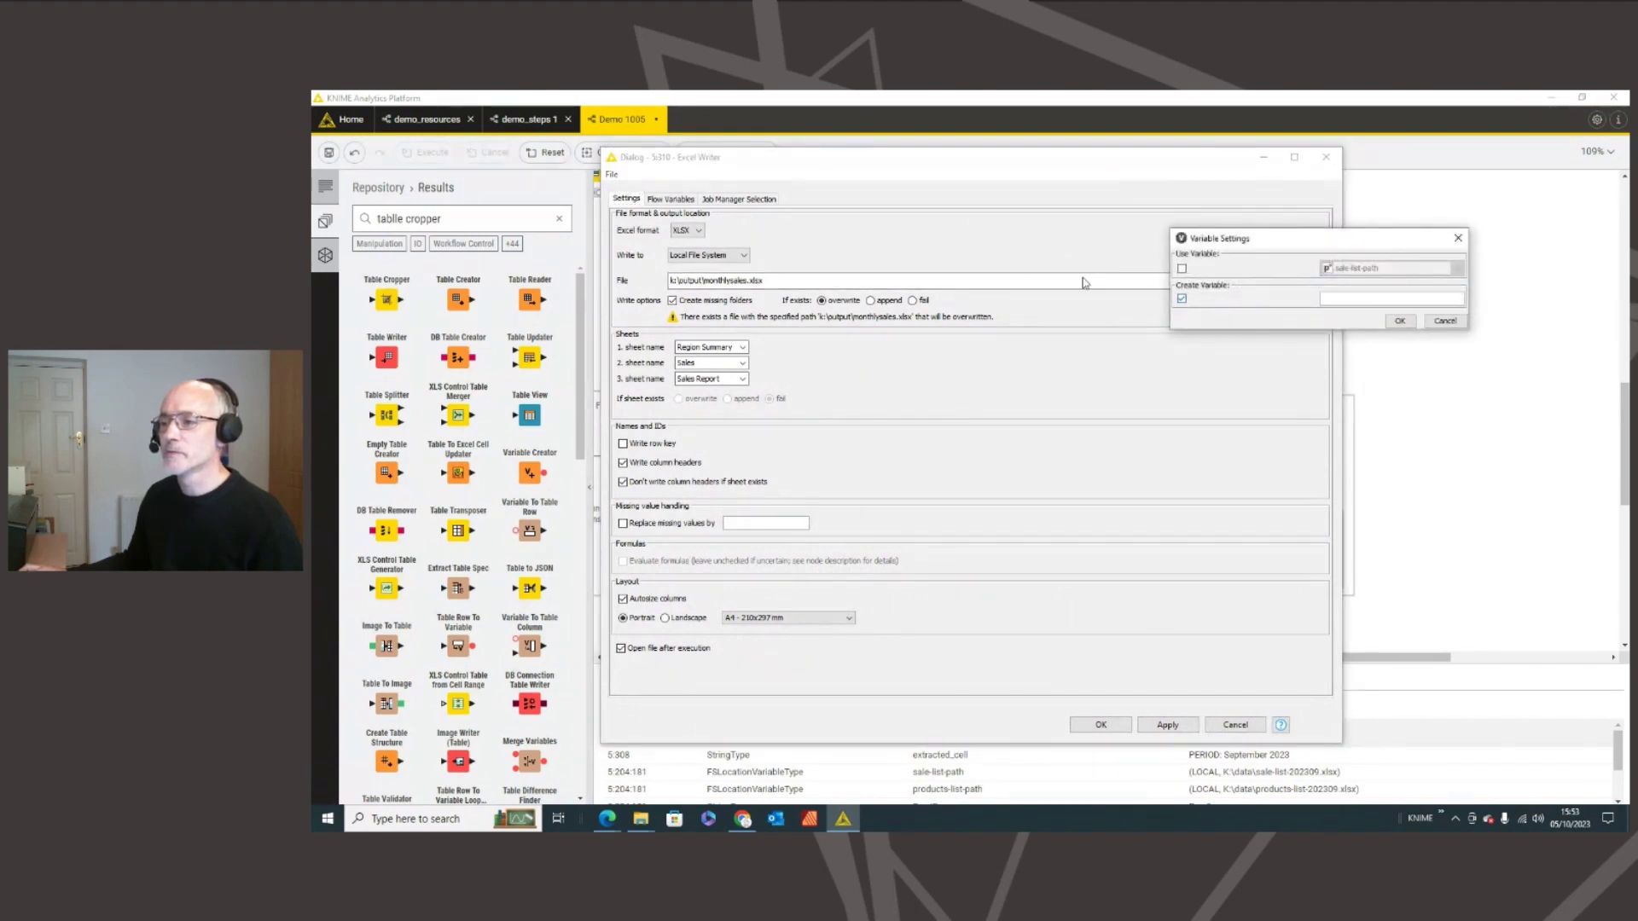
pyautogui.click(1356, 299)
pyautogui.write('xlsxpath')
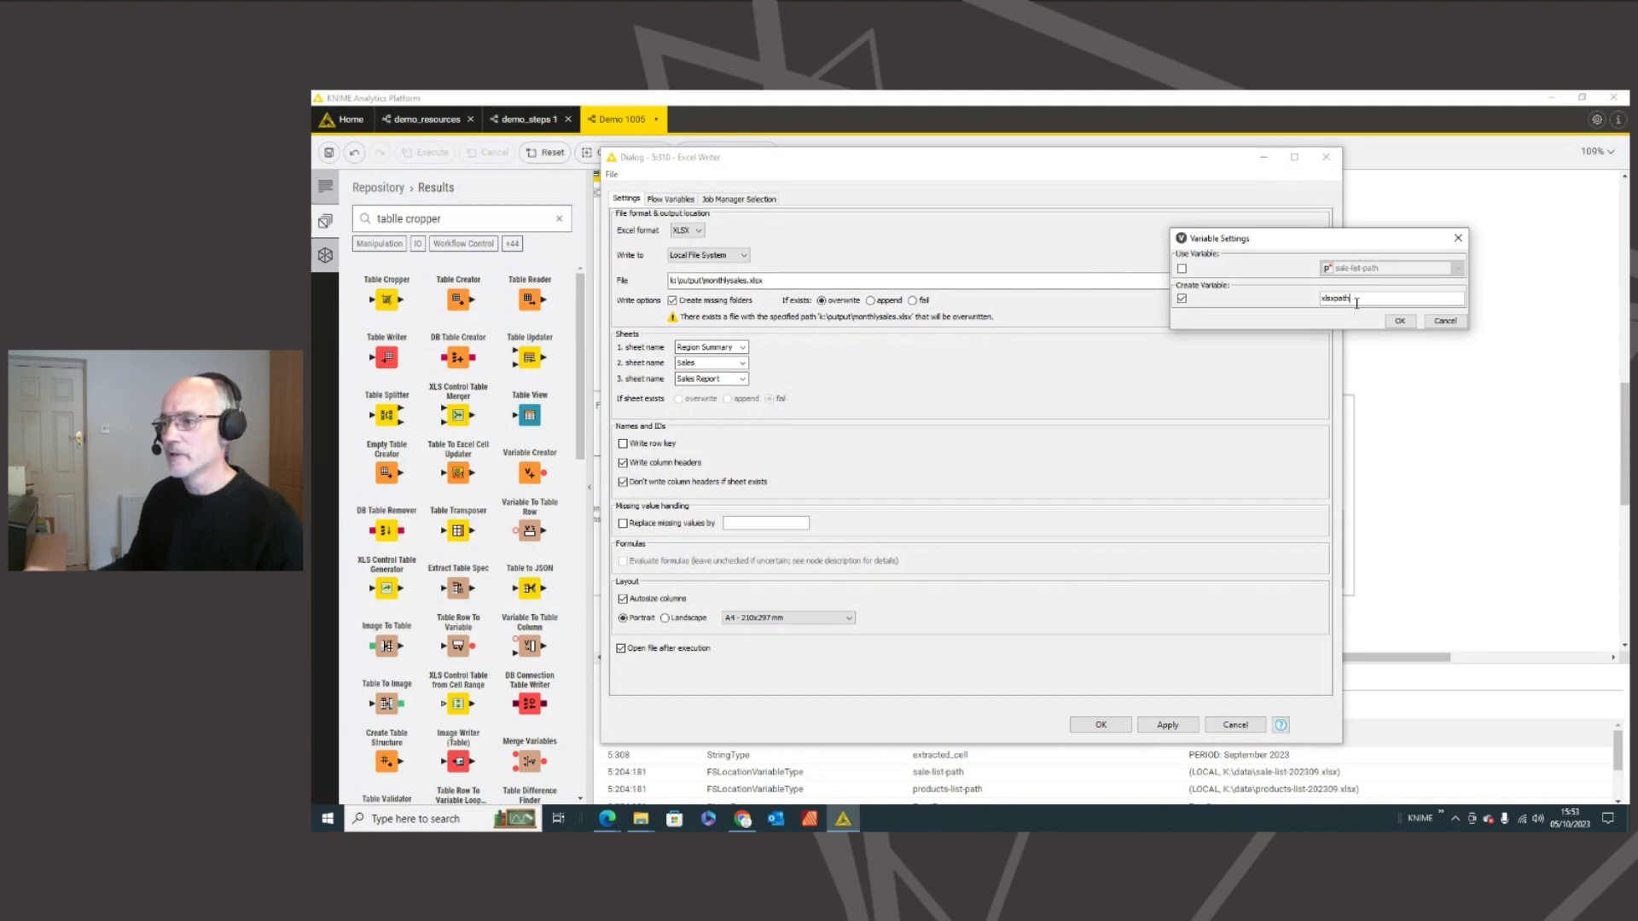
pyautogui.click(1401, 322)
# - Disable opening the file after execution in the Excel Writer, accept the node reset, and execute the node
pyautogui.click(687, 649)
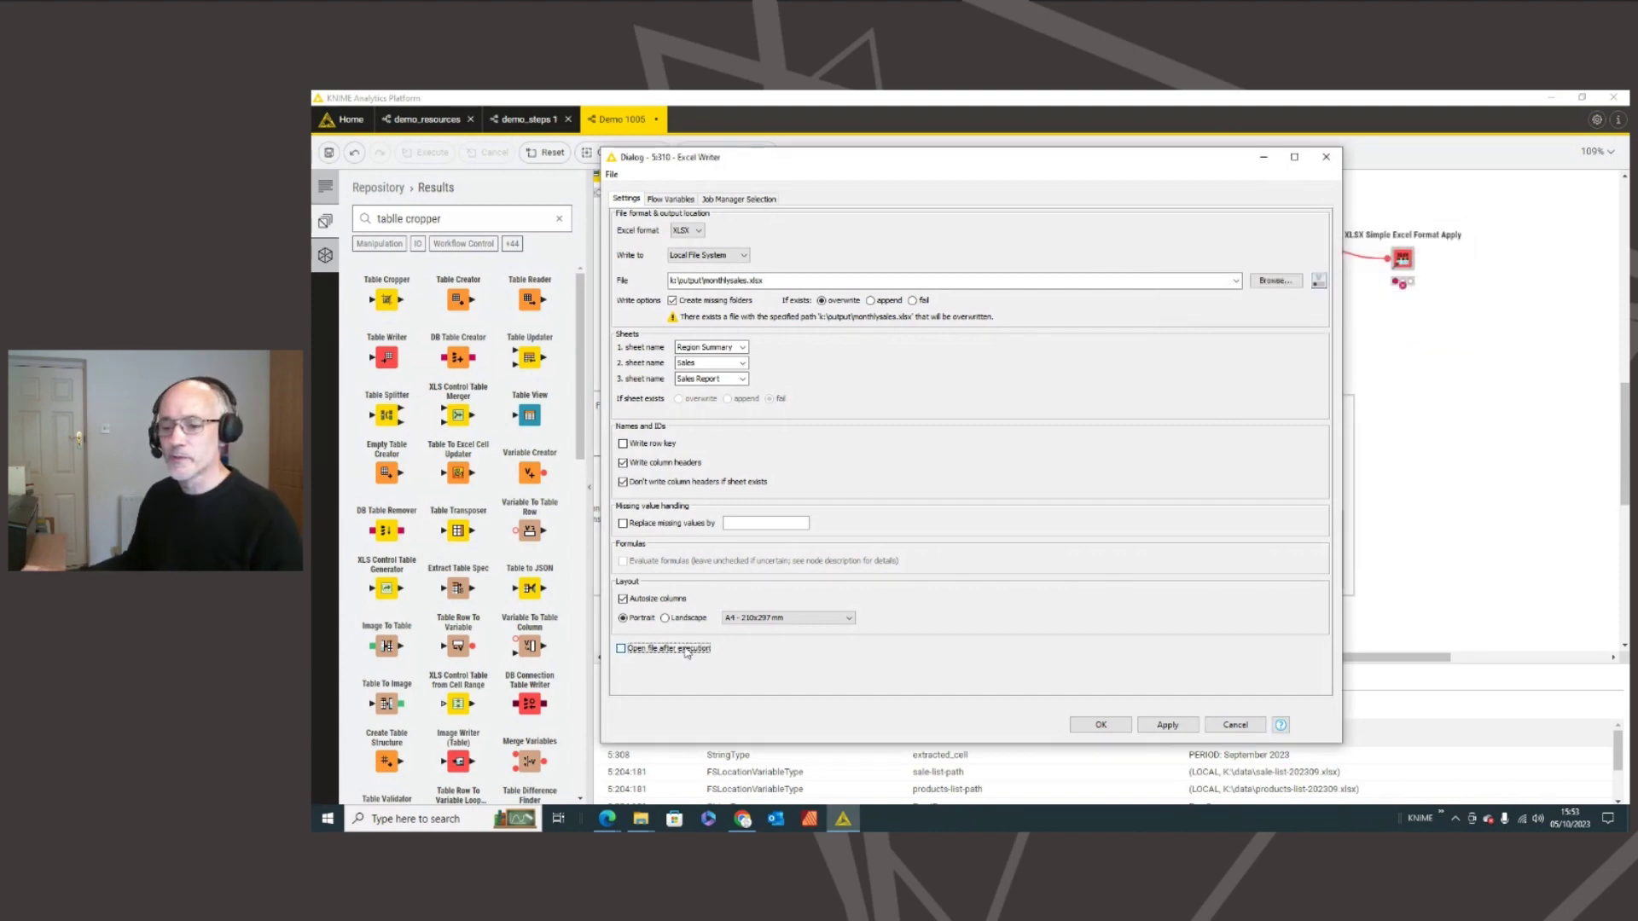
pyautogui.click(1101, 722)
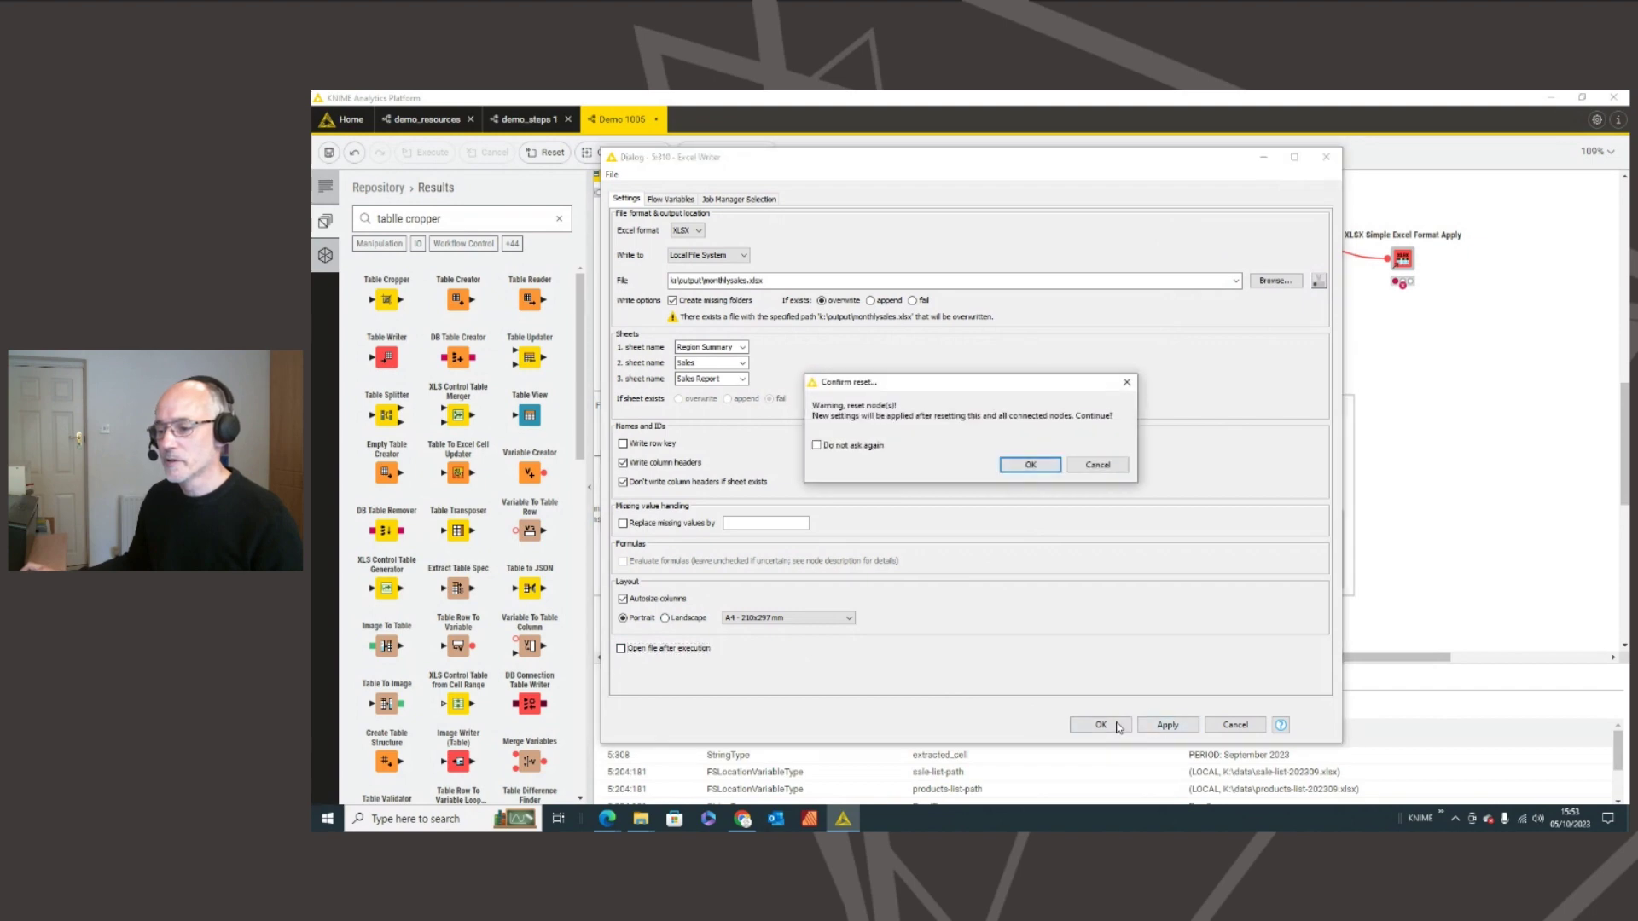
pyautogui.click(1031, 464)
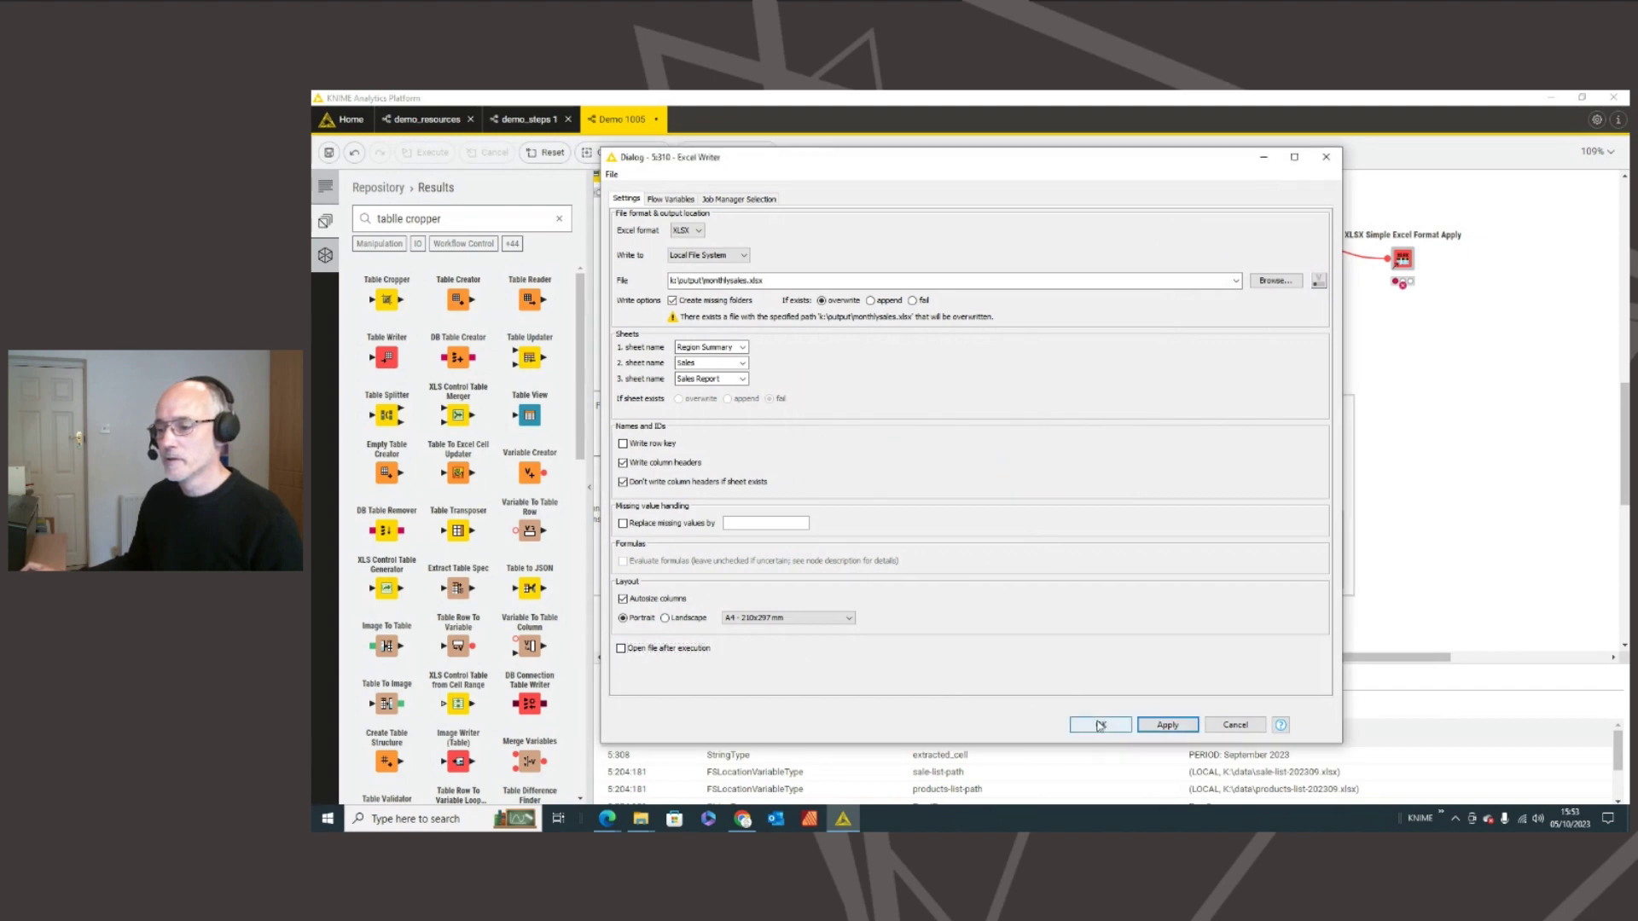
pyautogui.click(1100, 725)
pyautogui.click(1290, 225)
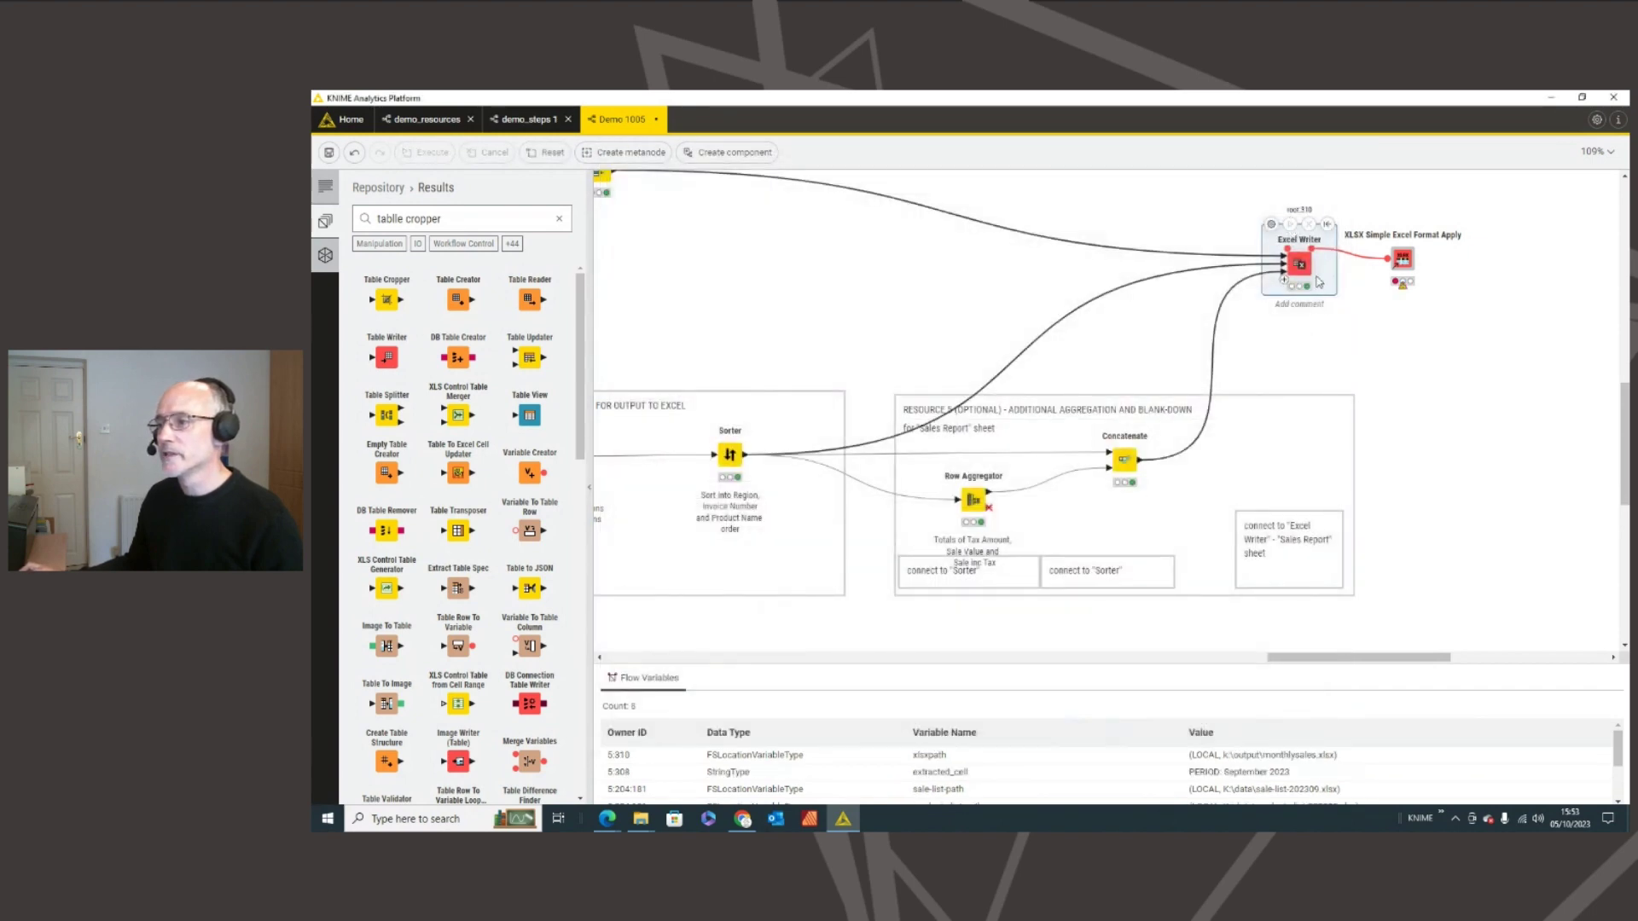
# - In the XLSX Simple Excel Format Apply component, set the heading font size to 20 and the heading text colour to Yellow-Orange-#FFA500
pyautogui.click(1374, 219)
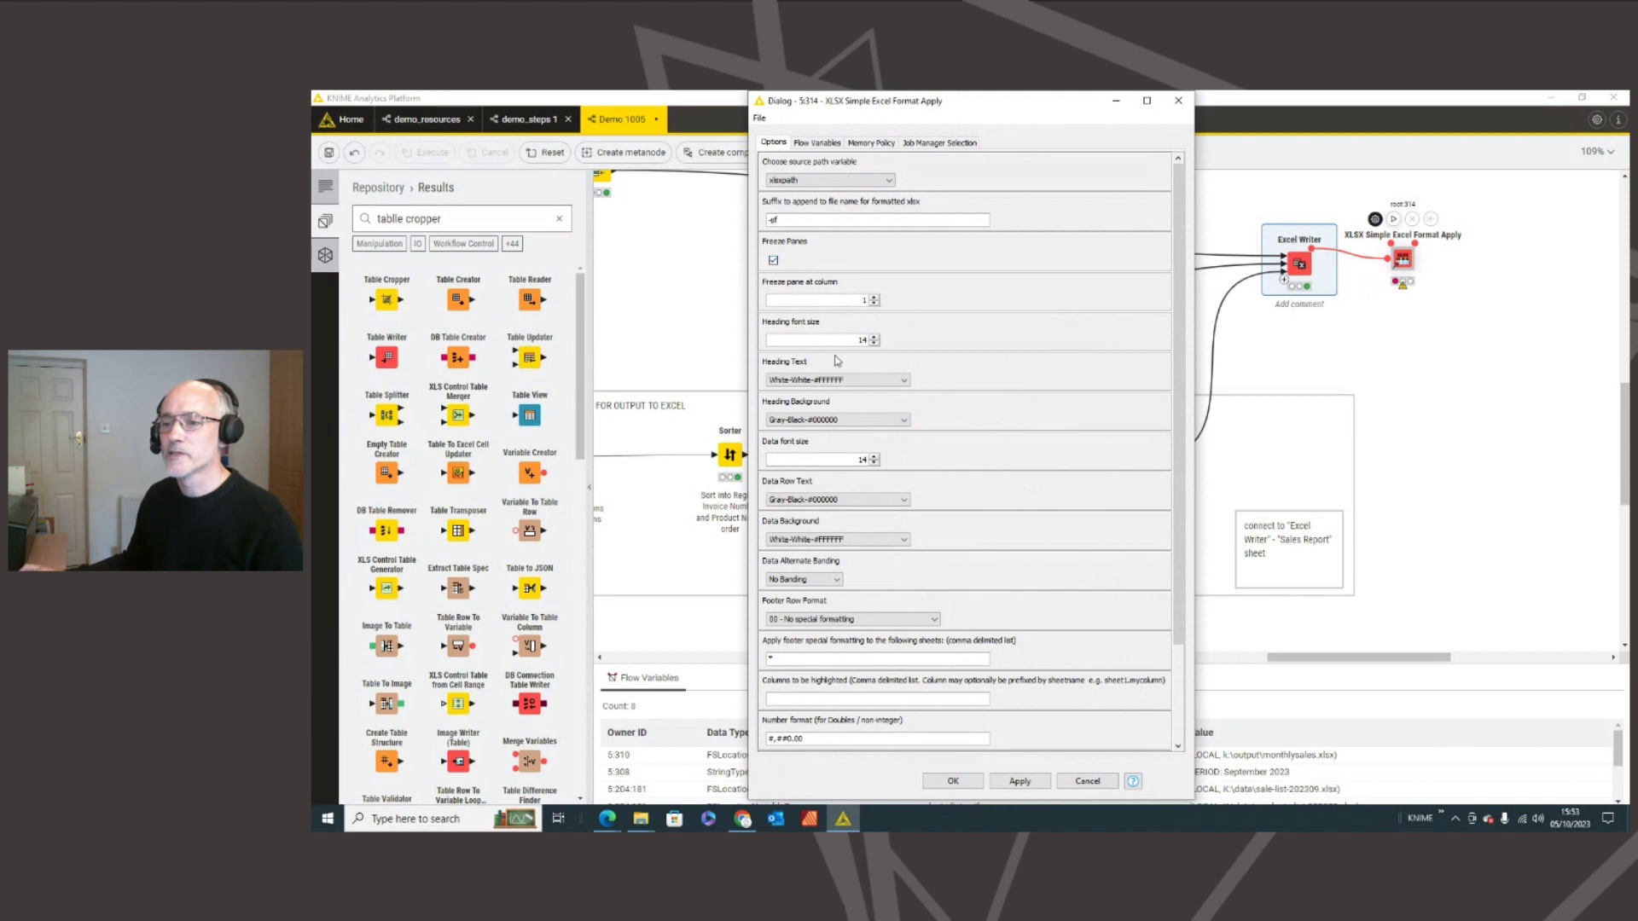
pyautogui.write('20')
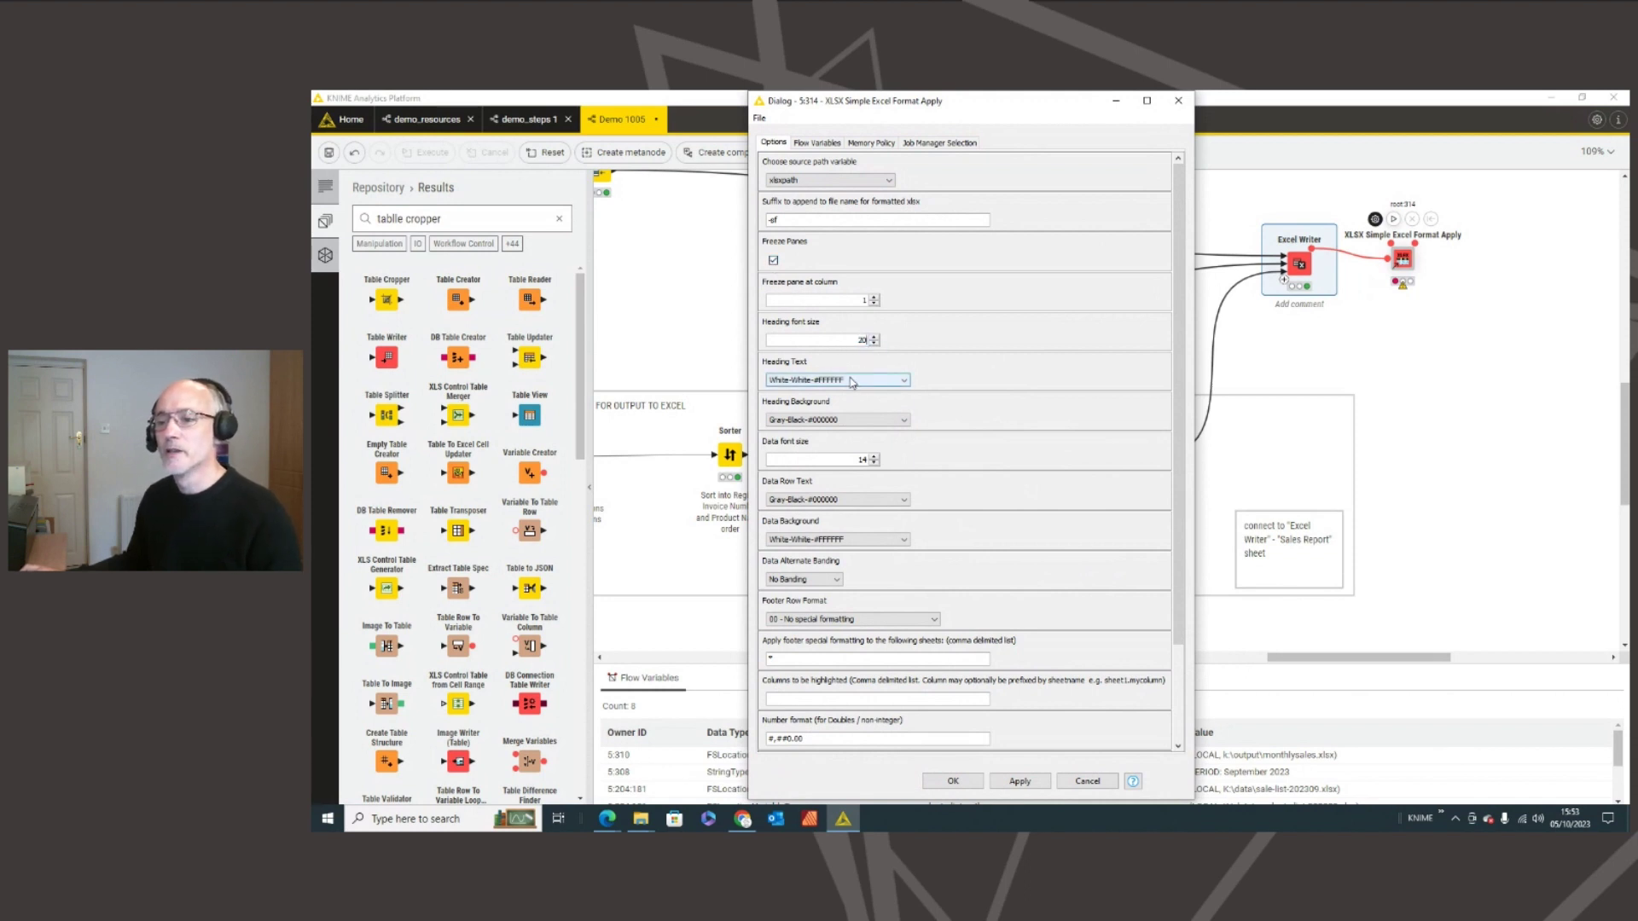
pyautogui.click(853, 383)
pyautogui.click(846, 431)
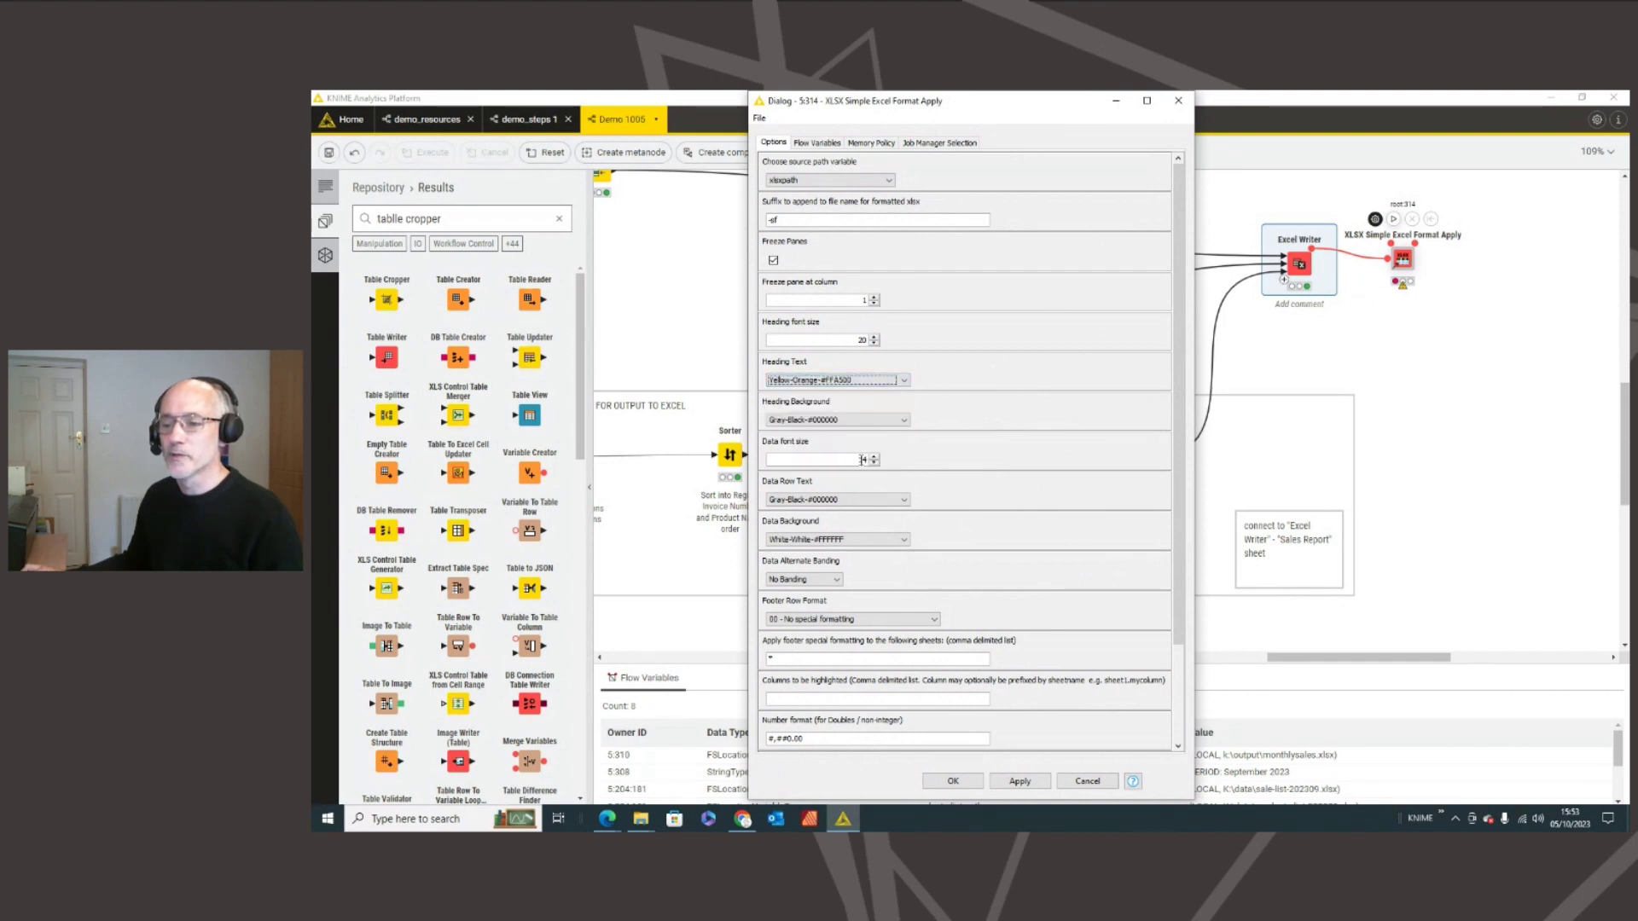
# - Set the data row text colour to Blue-Cadet Blue-#5F9EA0 and the data rows to Alternate Banding
pyautogui.click(852, 501)
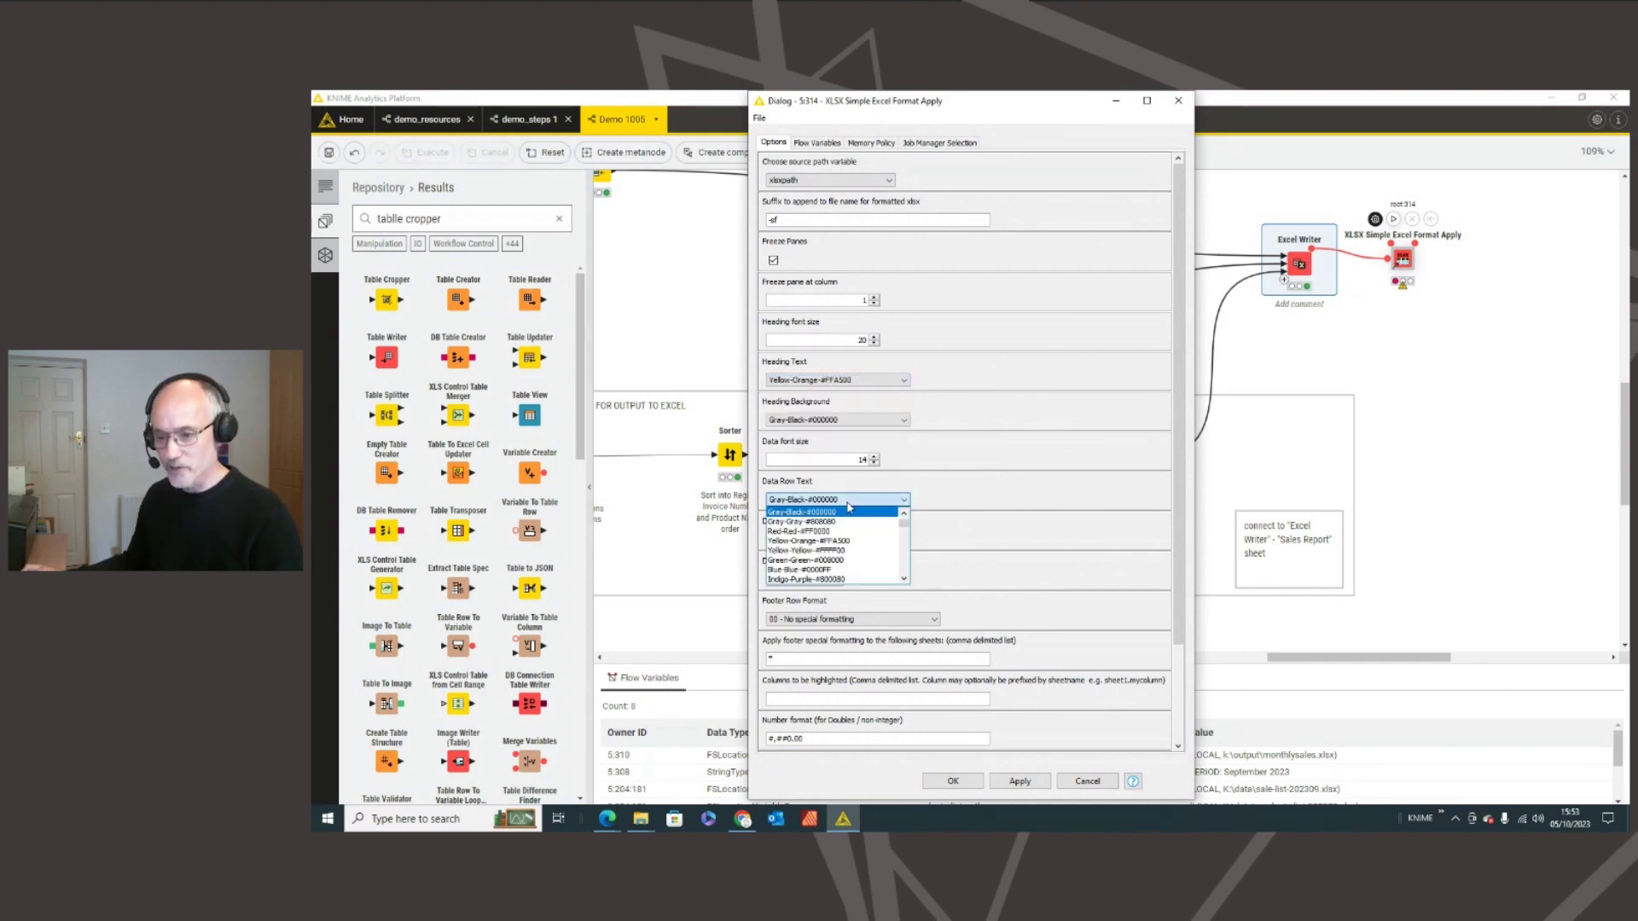
pyautogui.scroll(-3, 823, 533)
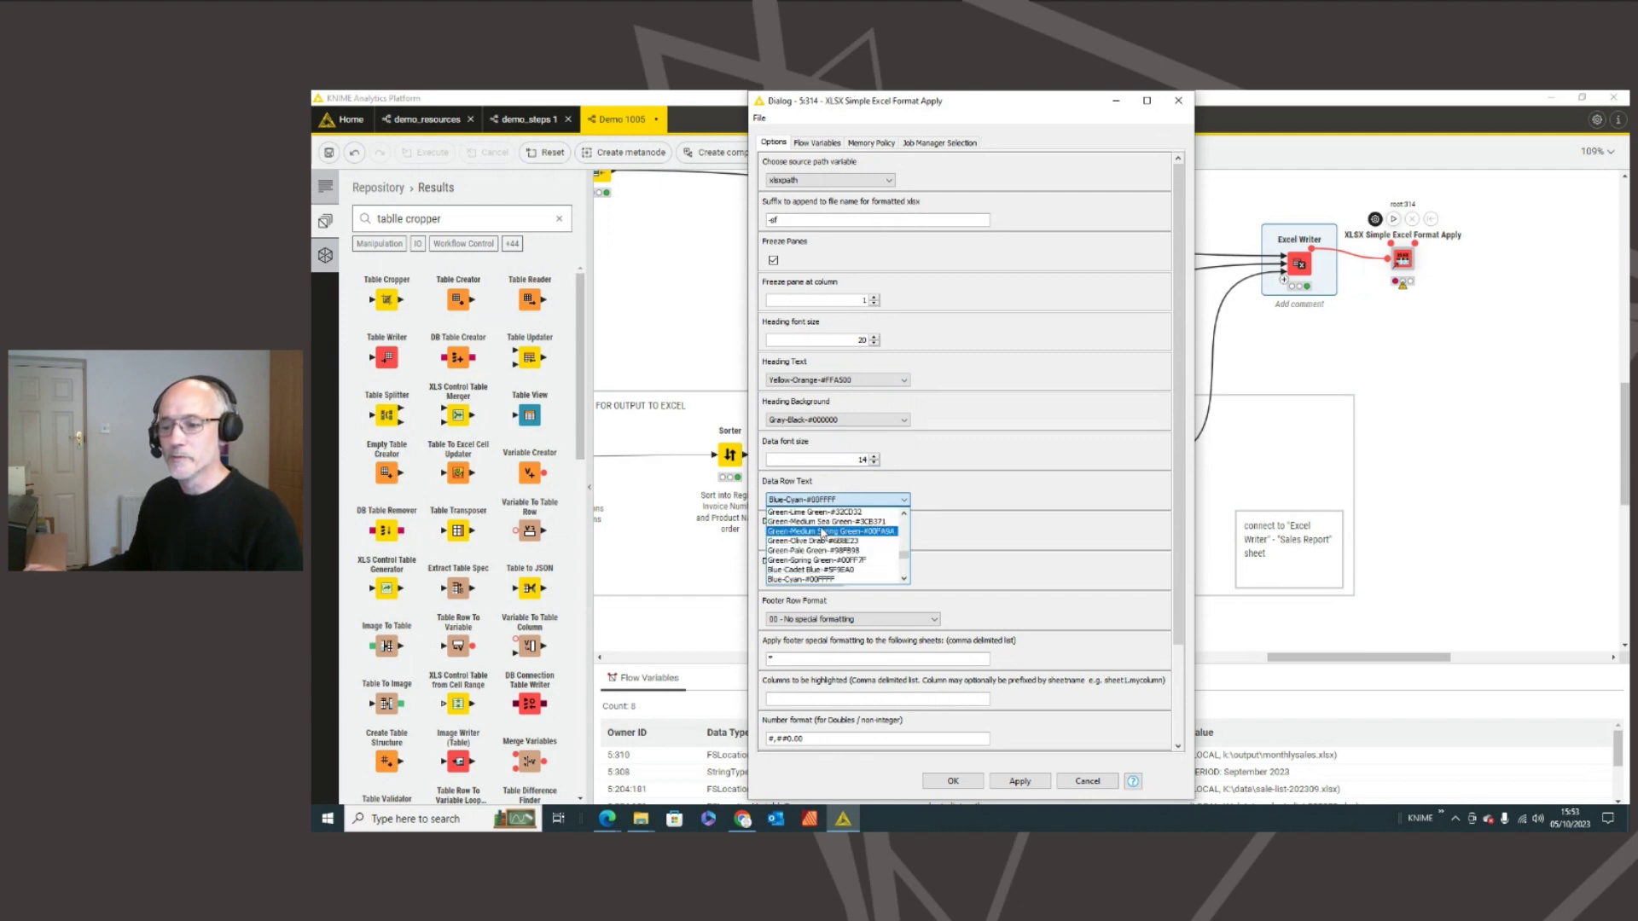
pyautogui.click(815, 569)
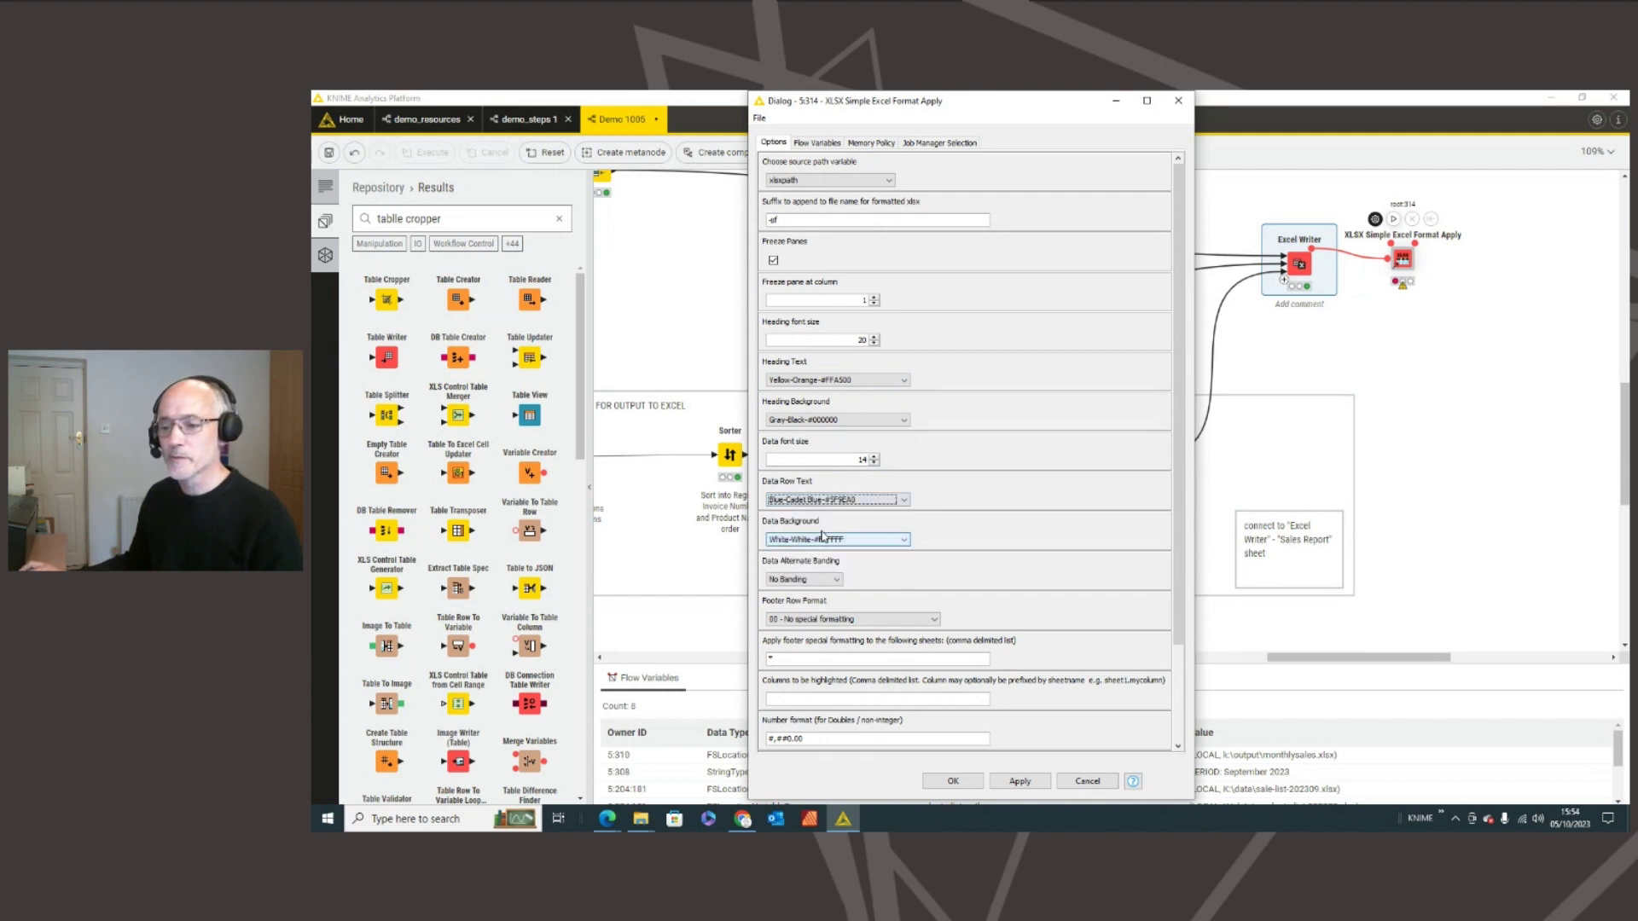
pyautogui.click(815, 582)
pyautogui.click(813, 602)
# - Set the footer row format to 08 - Reverse Header Background and Text, applied to the sheets Region*,Sales Report
pyautogui.click(814, 619)
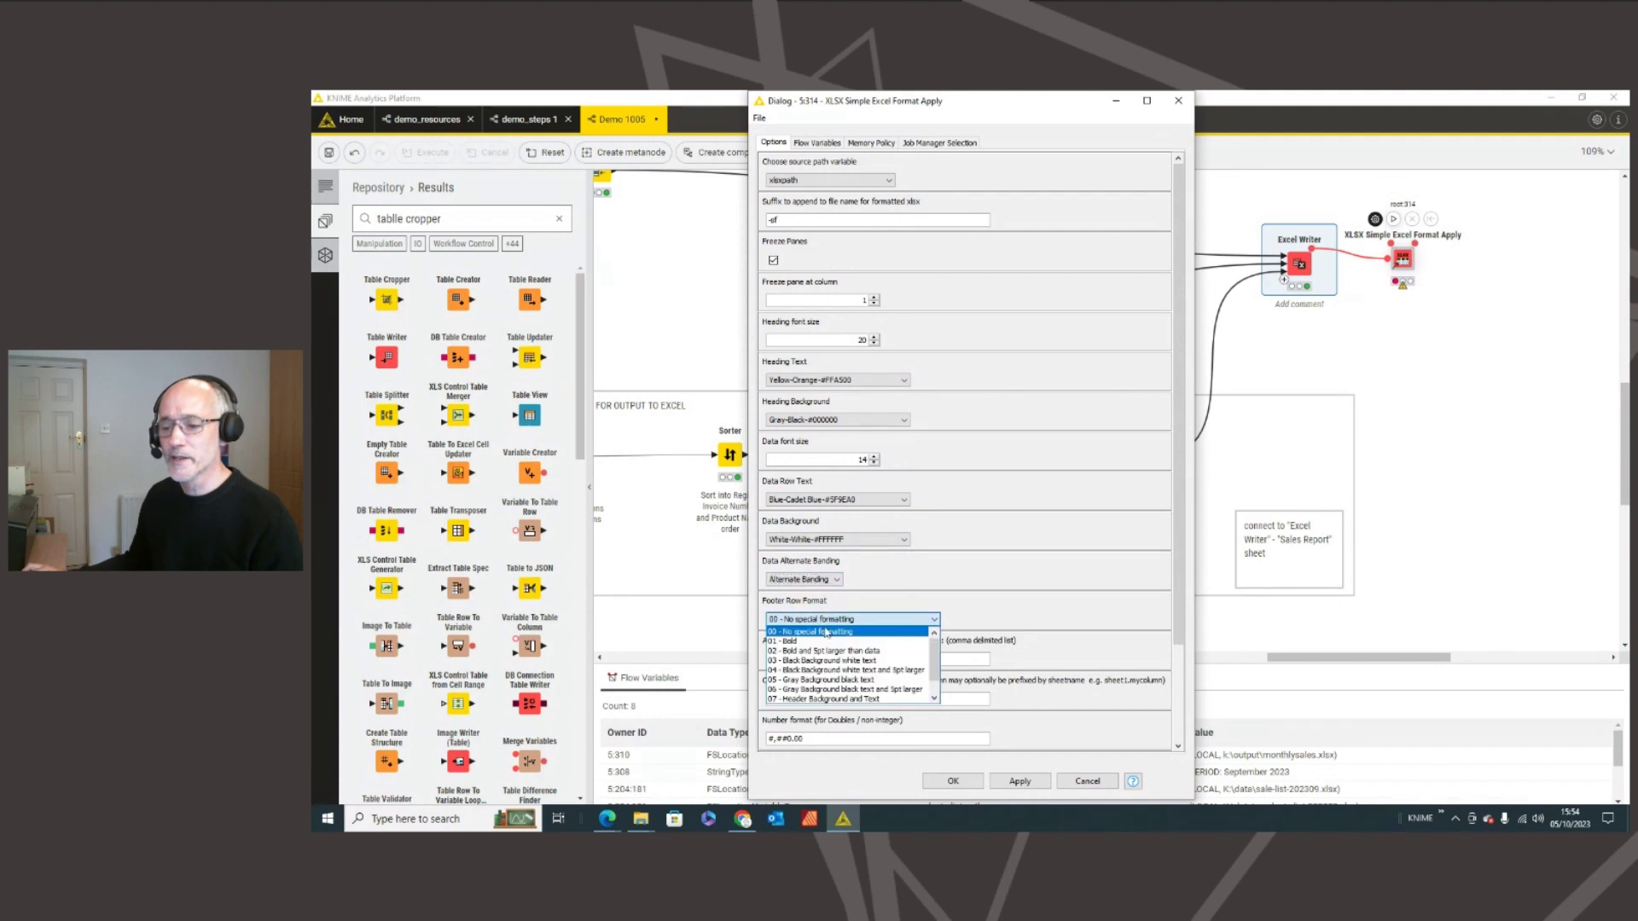
pyautogui.scroll(-2, 835, 689)
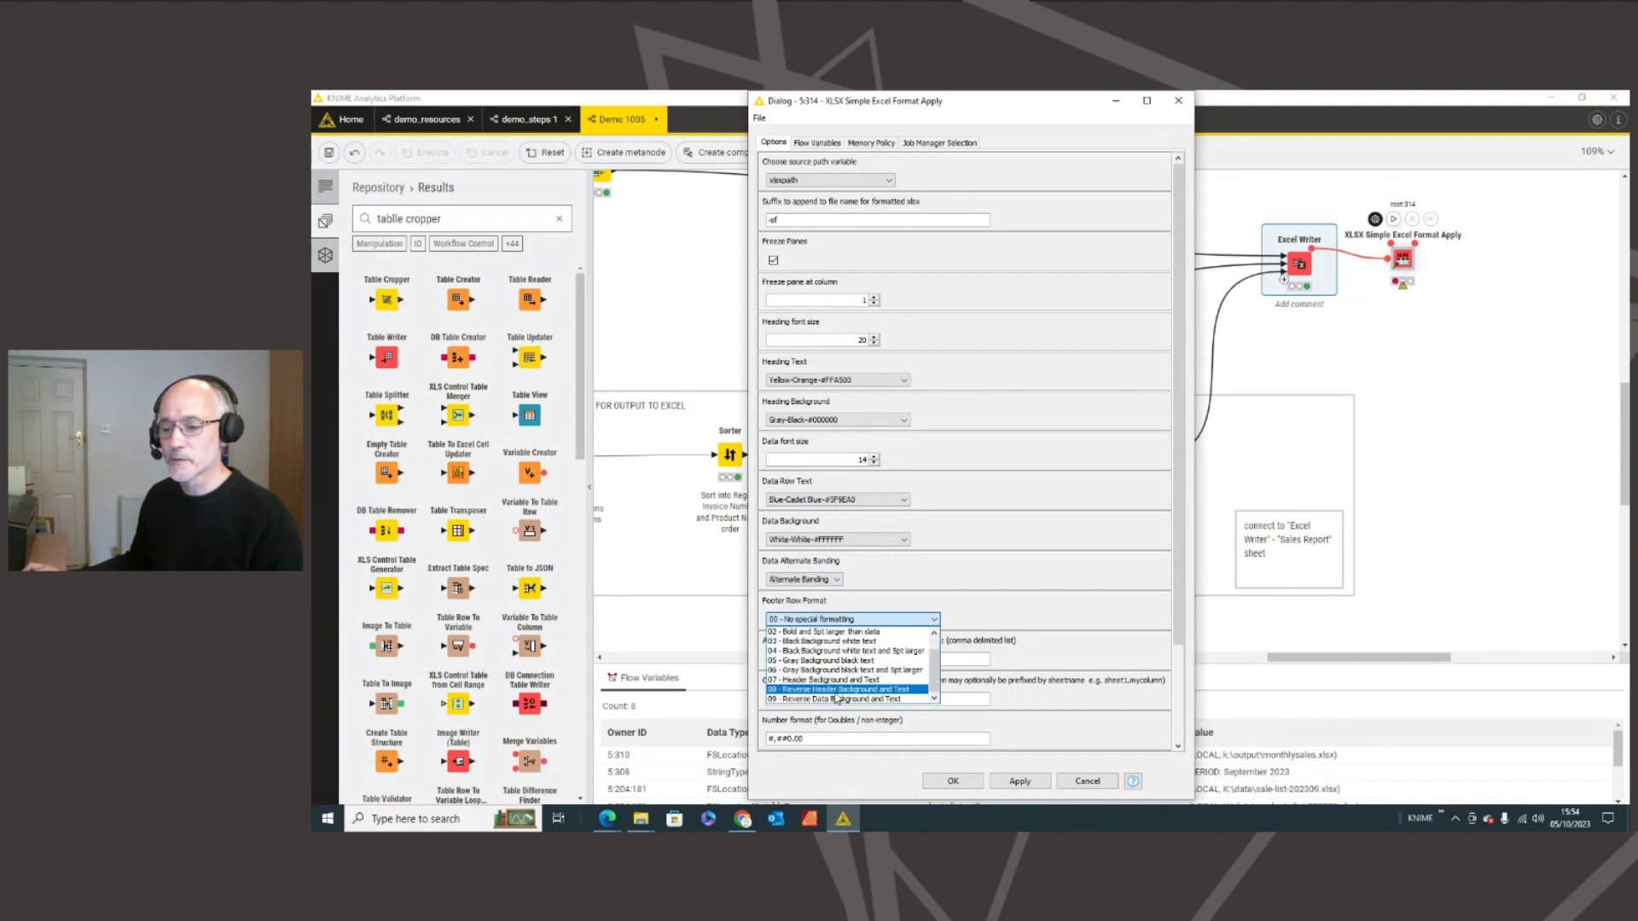
pyautogui.click(836, 691)
pyautogui.moveTo(810, 659); pyautogui.dragTo(754, 662)
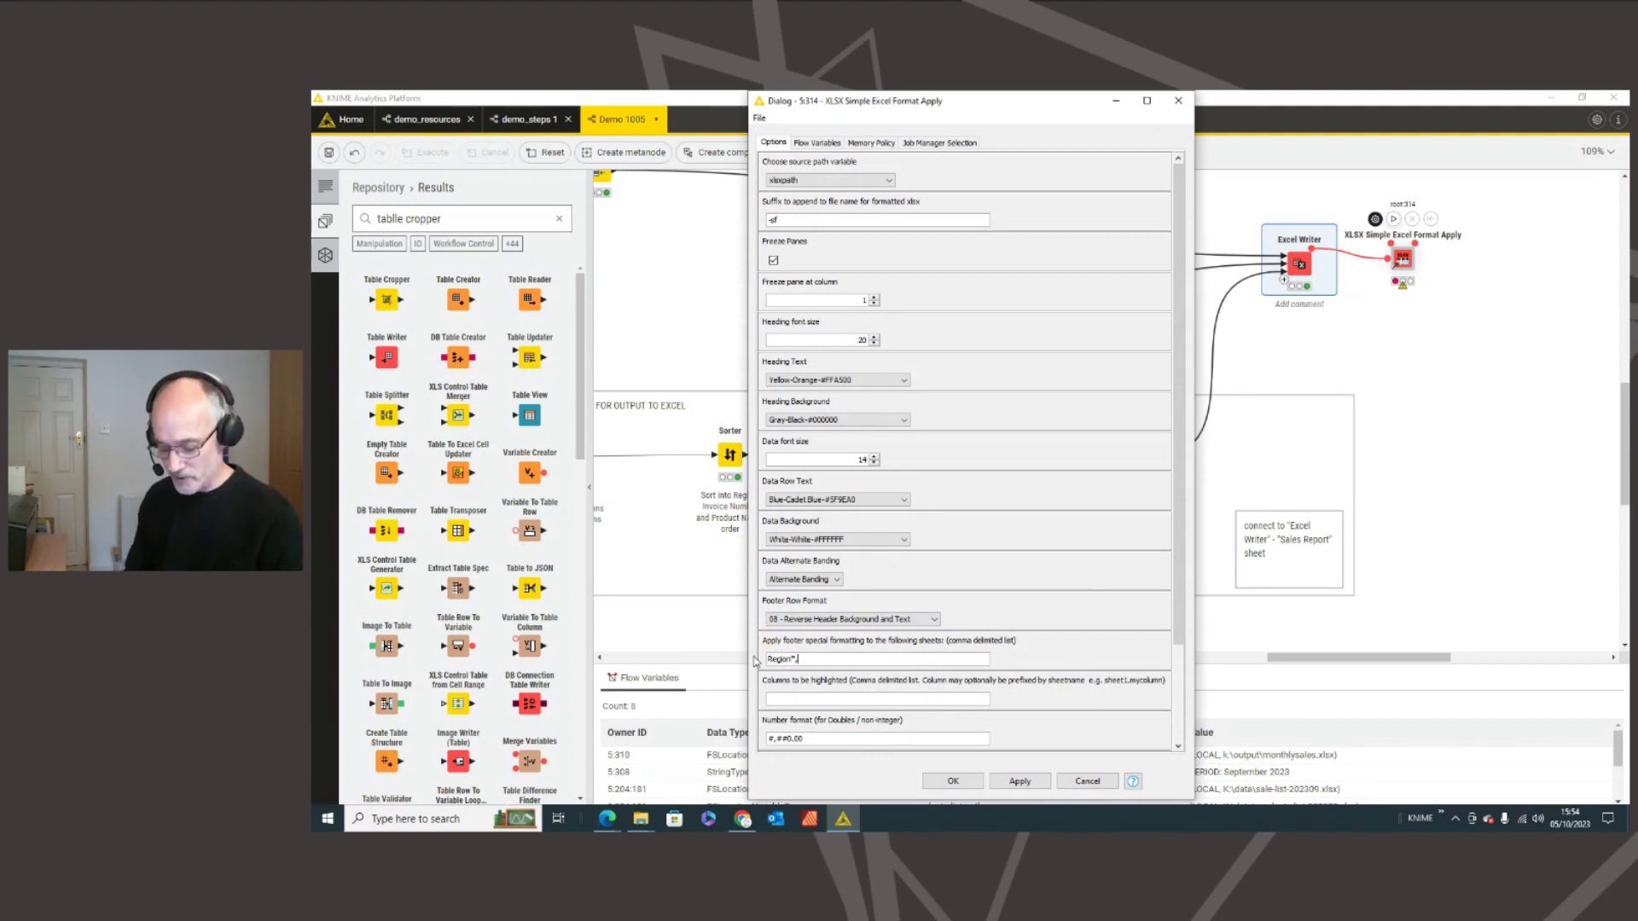
pyautogui.press('BackSpace')
pyautogui.press('BackSpace')
pyautogui.write('Sa')
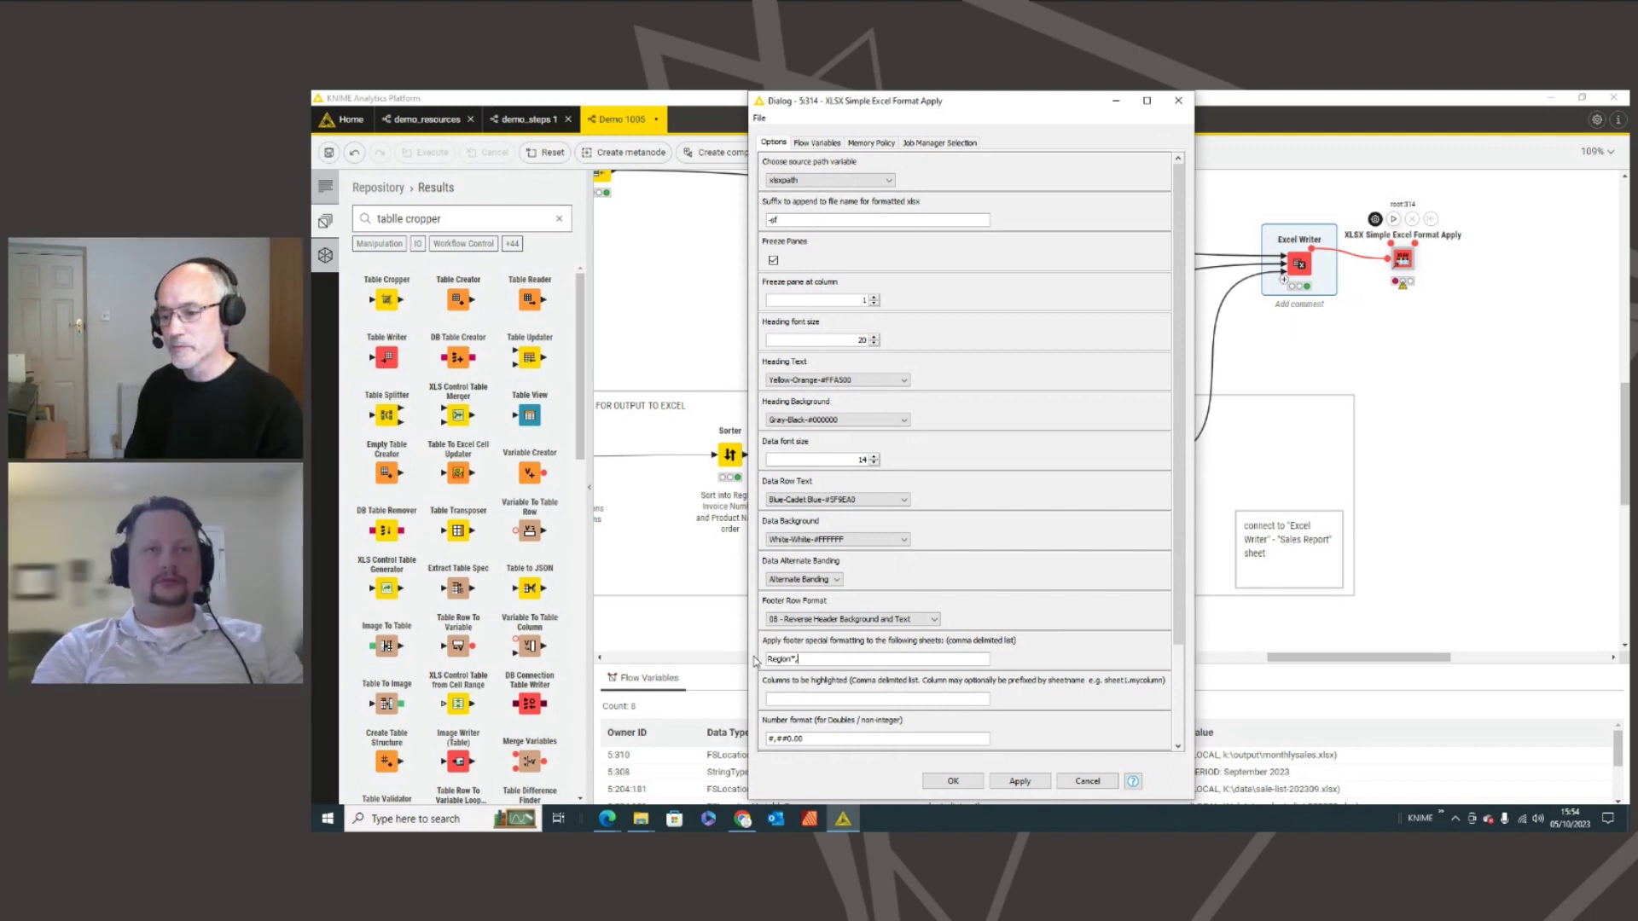
pyautogui.write('les Report')
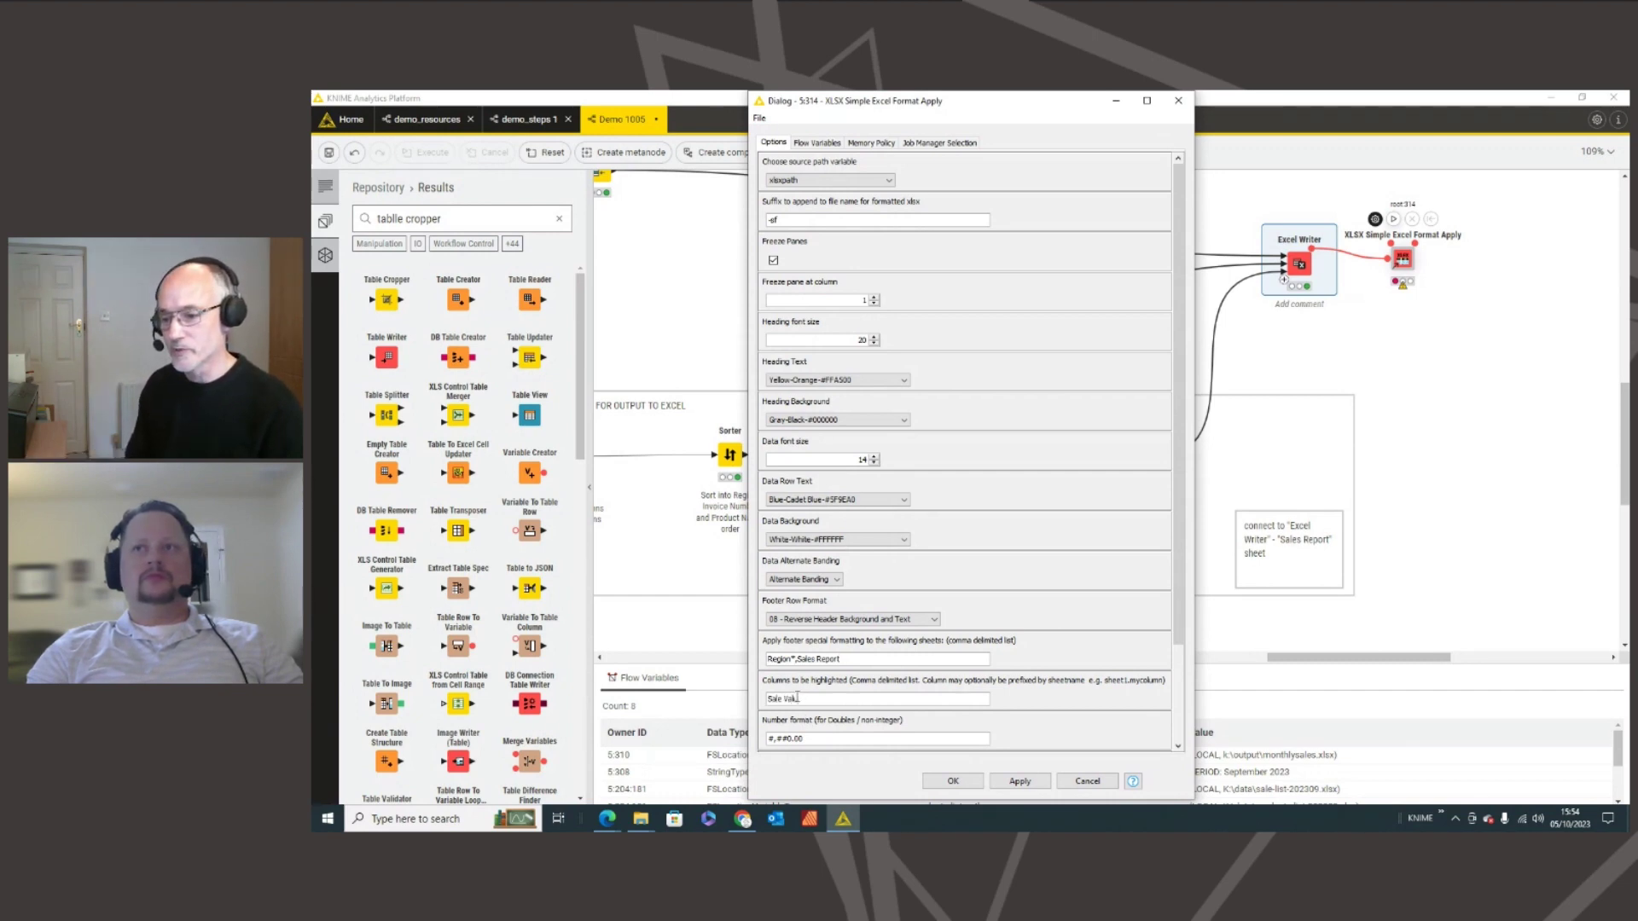
# - Set Sale Value as the column to be highlighted and execute the XLSX Simple Excel Format Apply component
pyautogui.click(797, 698)
pyautogui.write('Sale Value')
pyautogui.scroll(-2, 1136, 646)
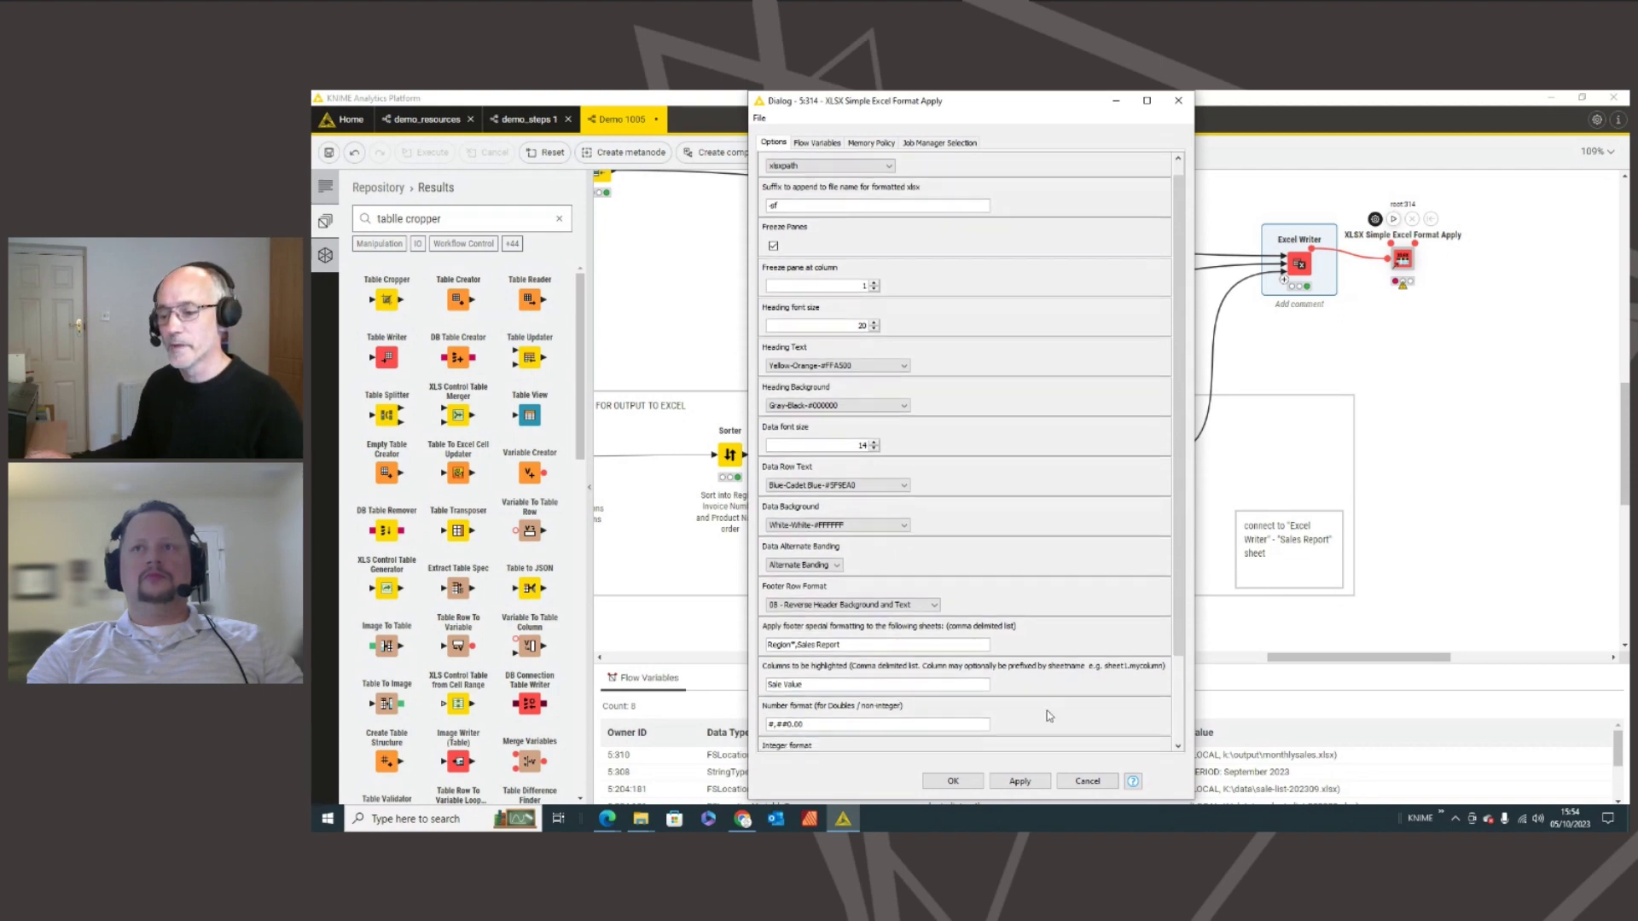
pyautogui.scroll(-3, 1177, 631)
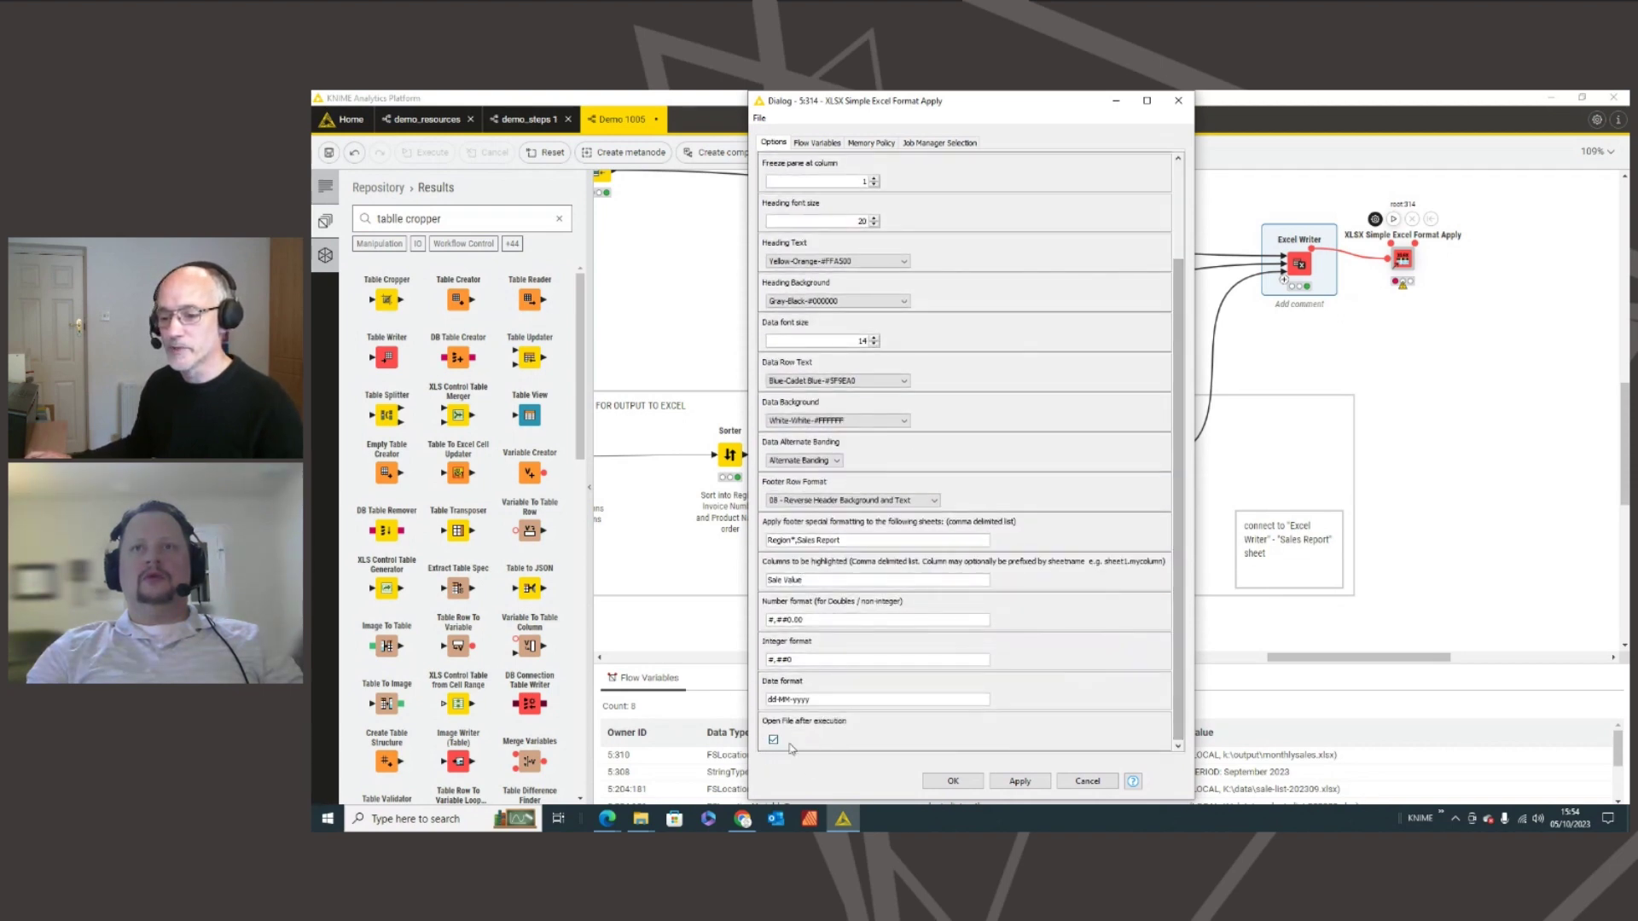
pyautogui.click(1020, 781)
pyautogui.click(953, 780)
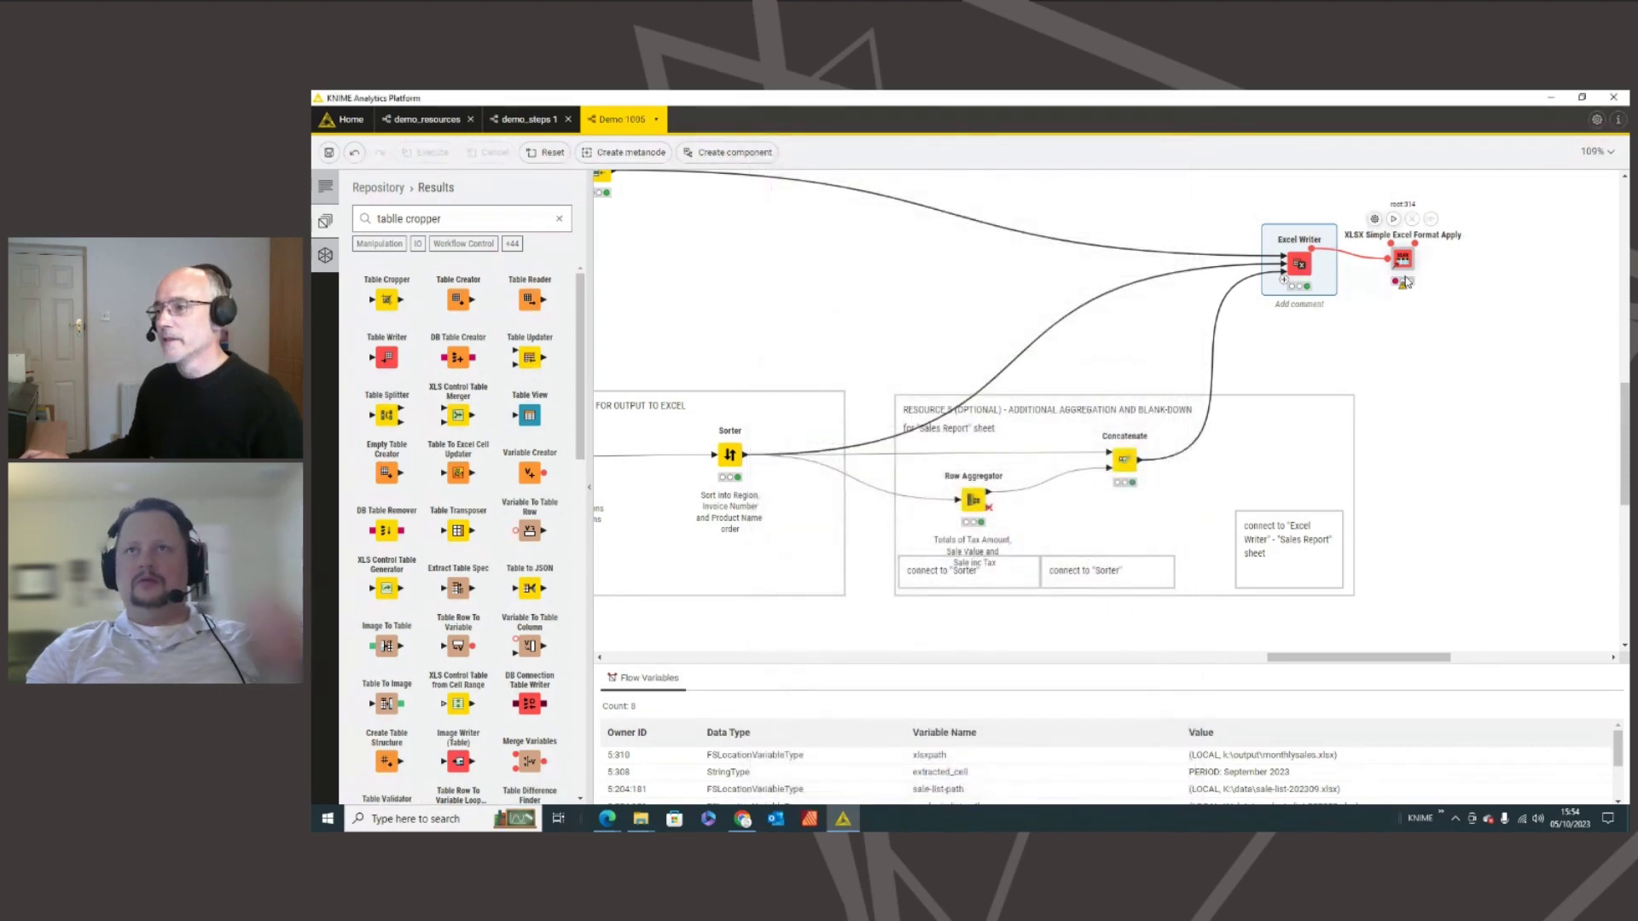
pyautogui.click(1402, 249)
pyautogui.click(1394, 220)
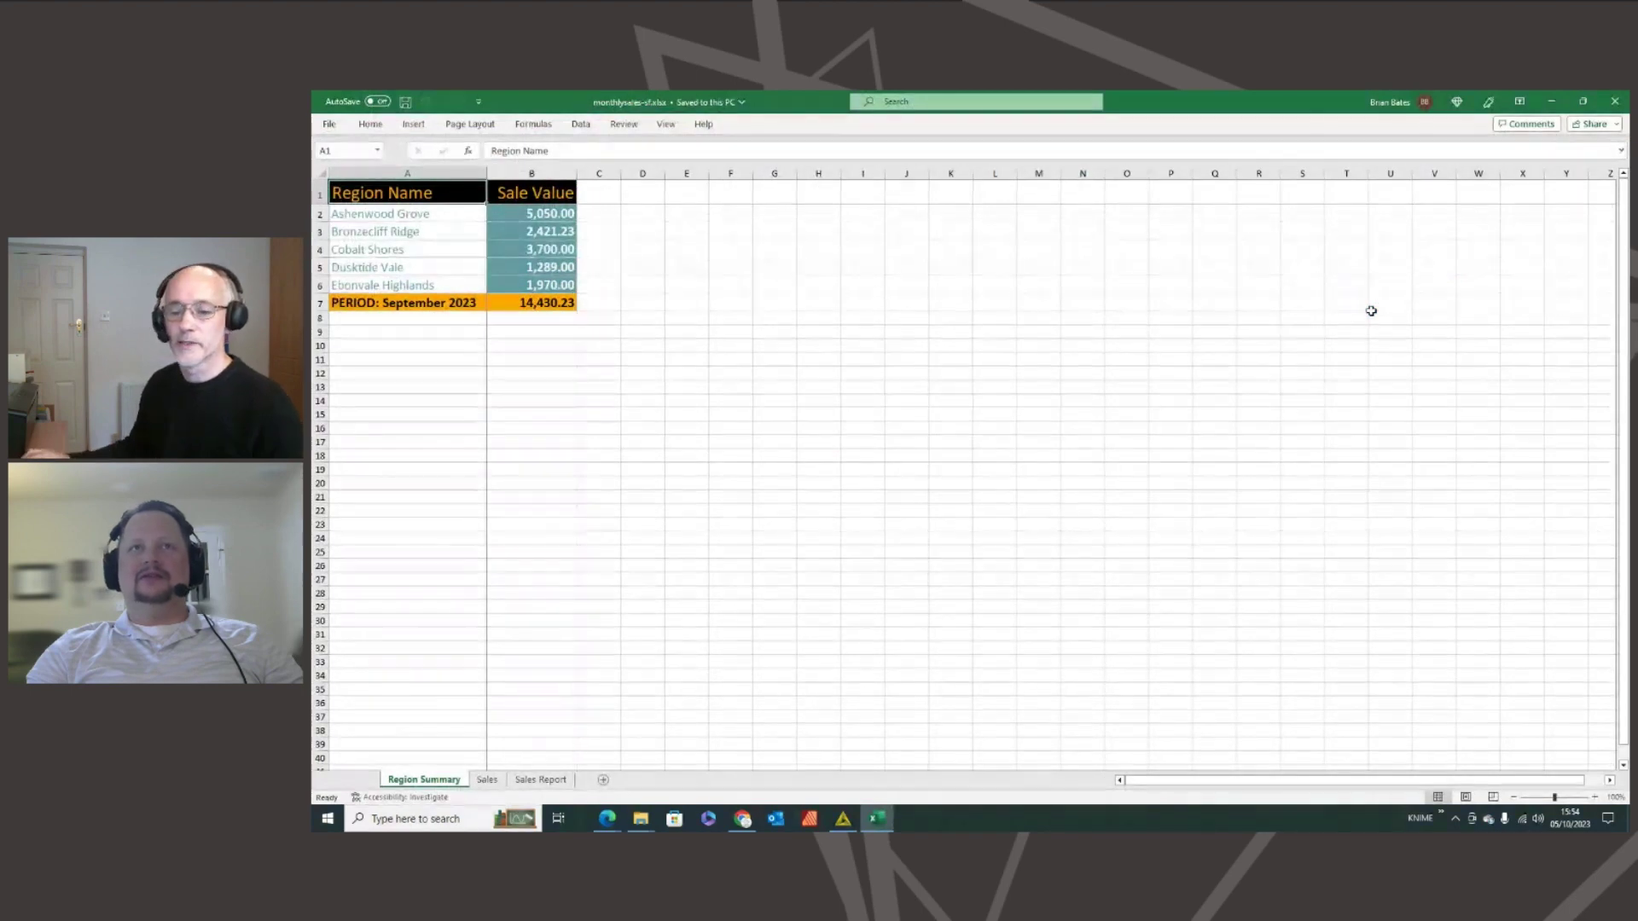
# - Review the formatting of the Region Summary, Sales and Sales Report sheets in the generated workbook, including footer rows, and close it
pyautogui.click(487, 780)
pyautogui.click(544, 780)
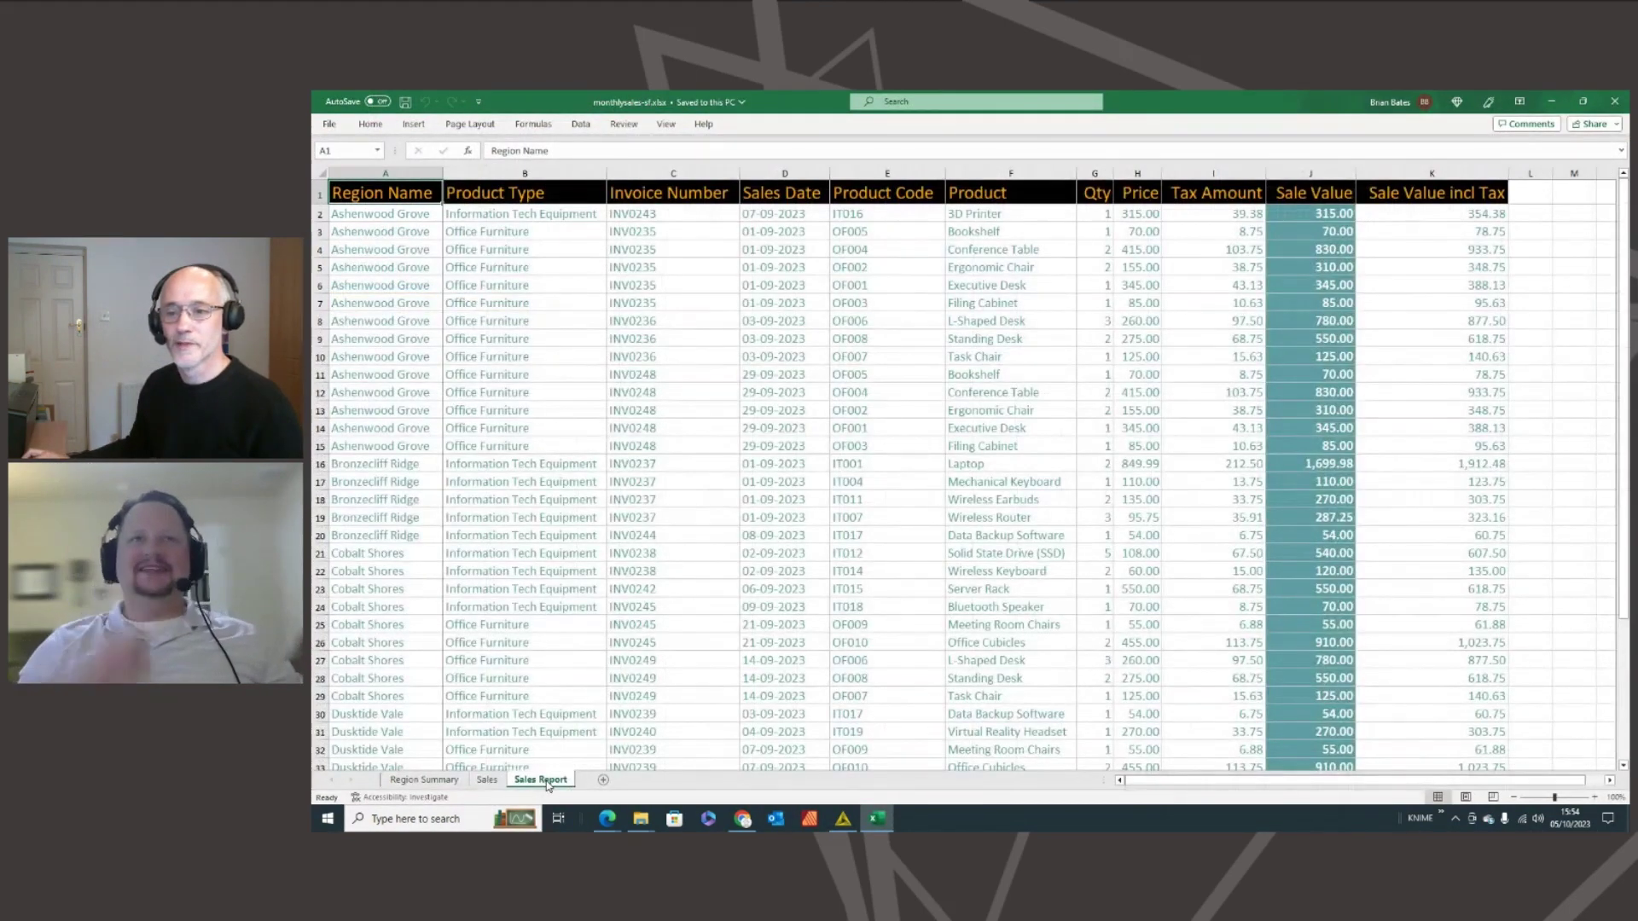
pyautogui.scroll(-1, 697, 635)
pyautogui.scroll(-4, 696, 635)
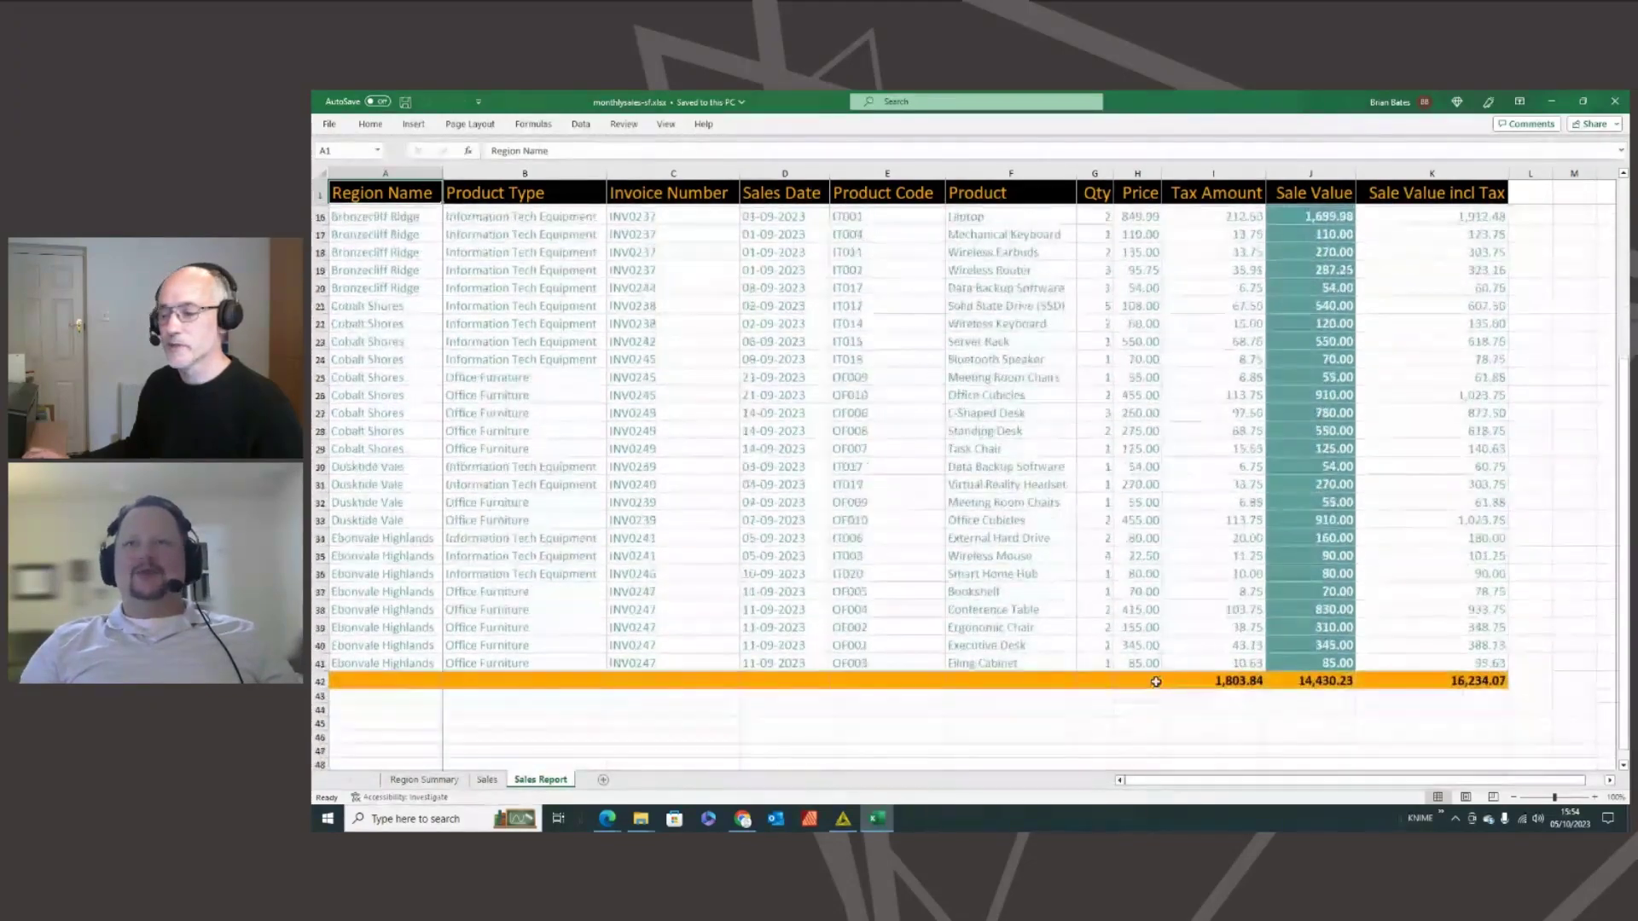
pyautogui.click(490, 779)
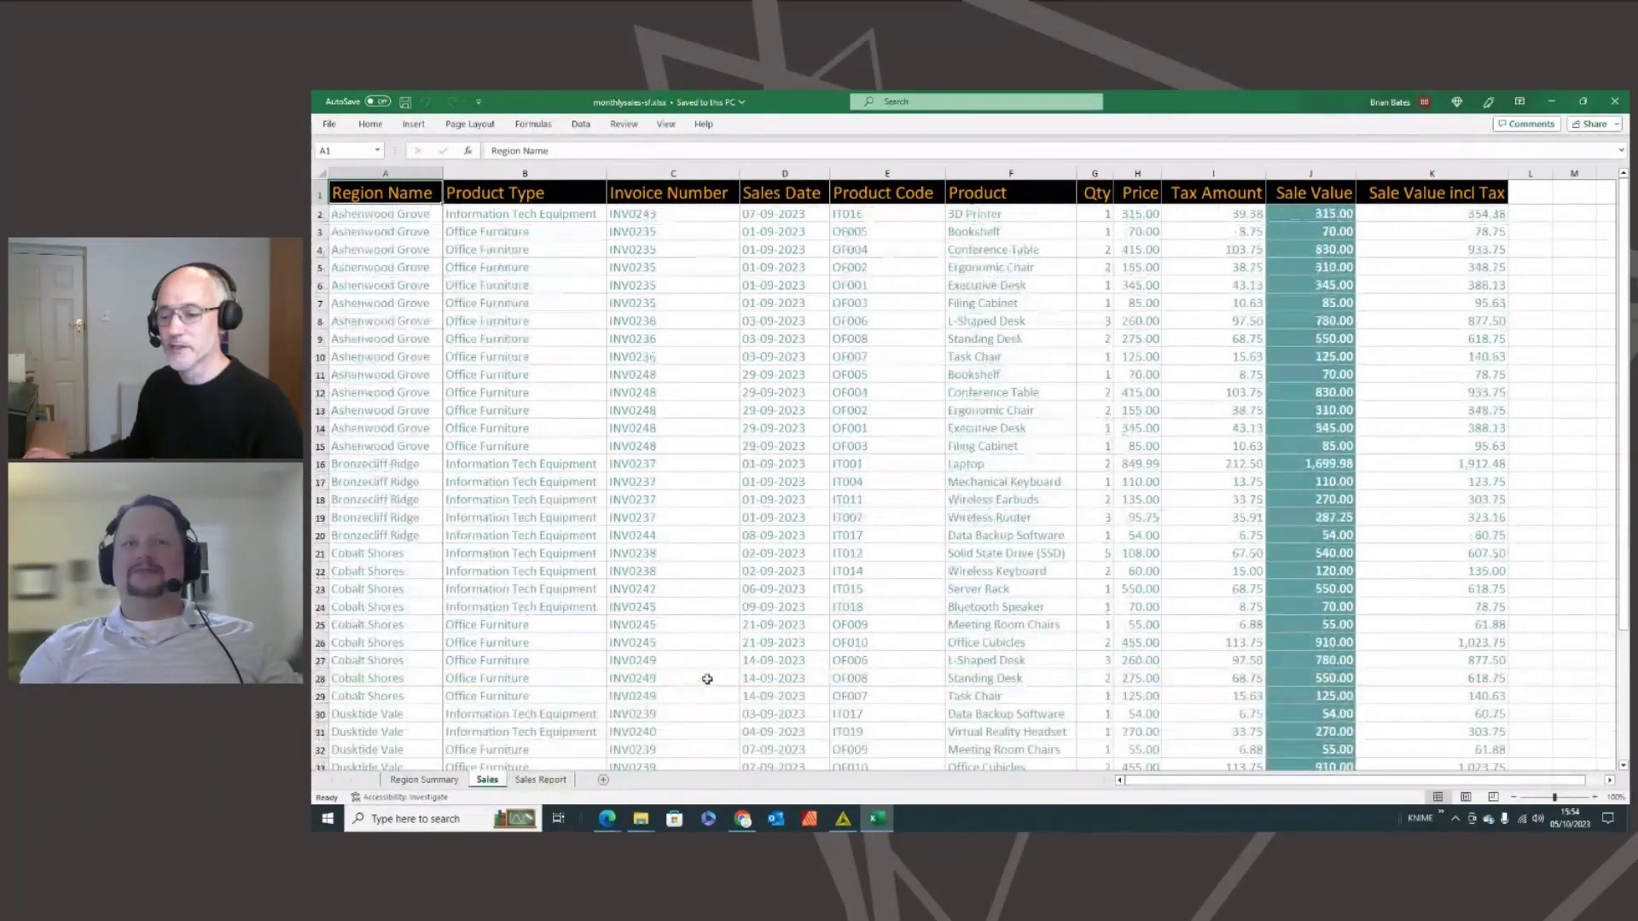
pyautogui.scroll(-3, 708, 680)
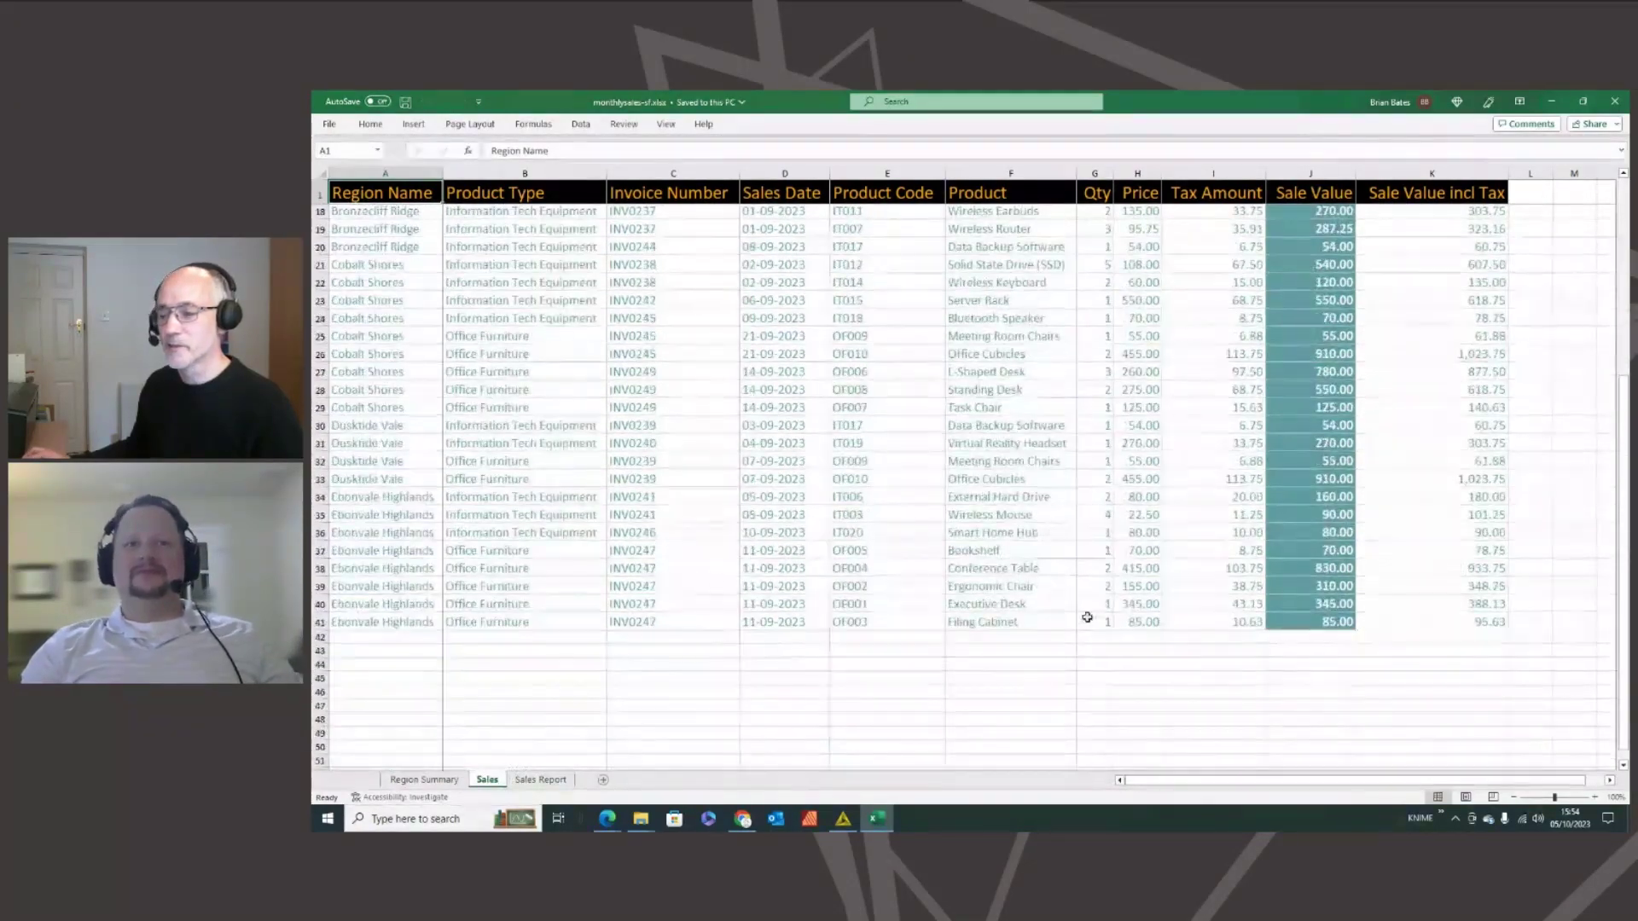
pyautogui.click(424, 780)
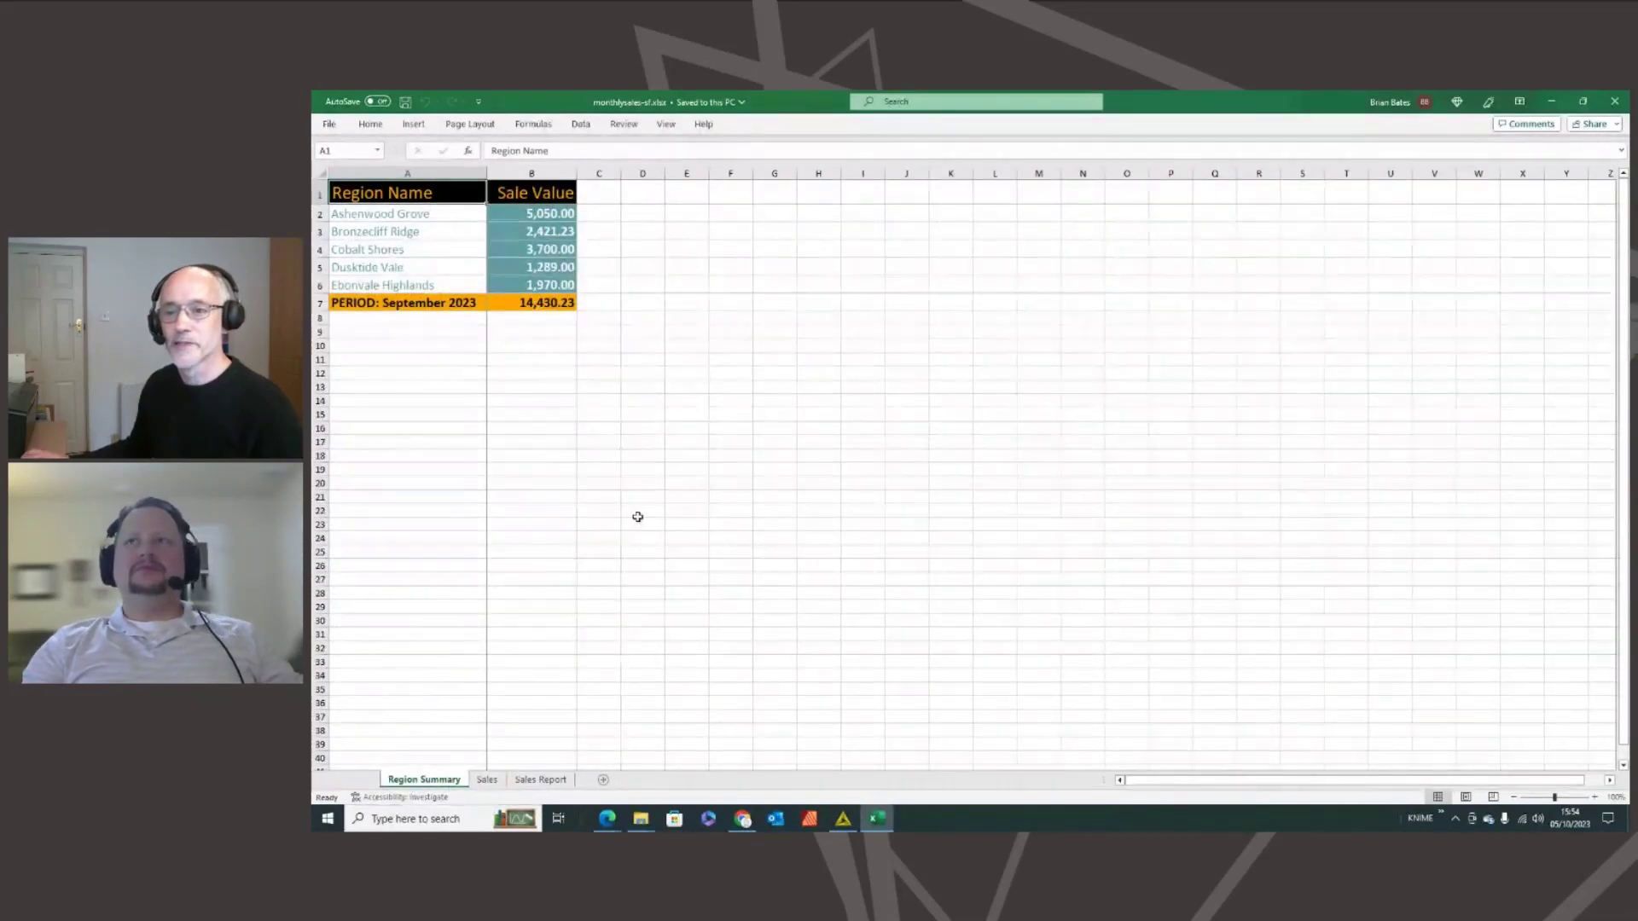
pyautogui.click(540, 780)
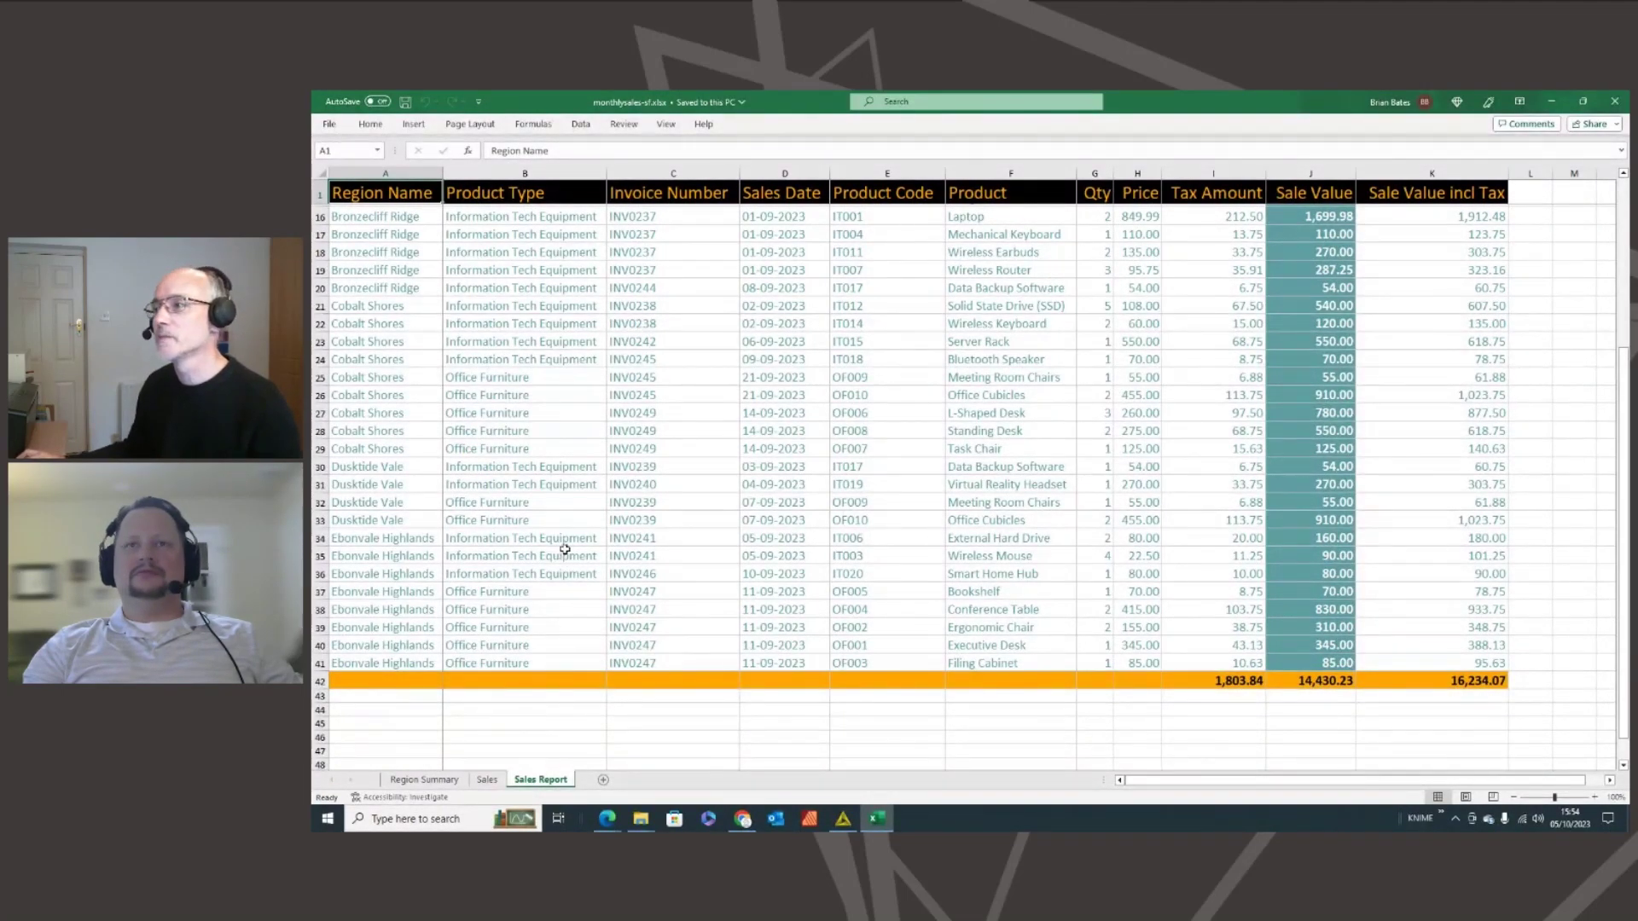
pyautogui.click(1617, 101)
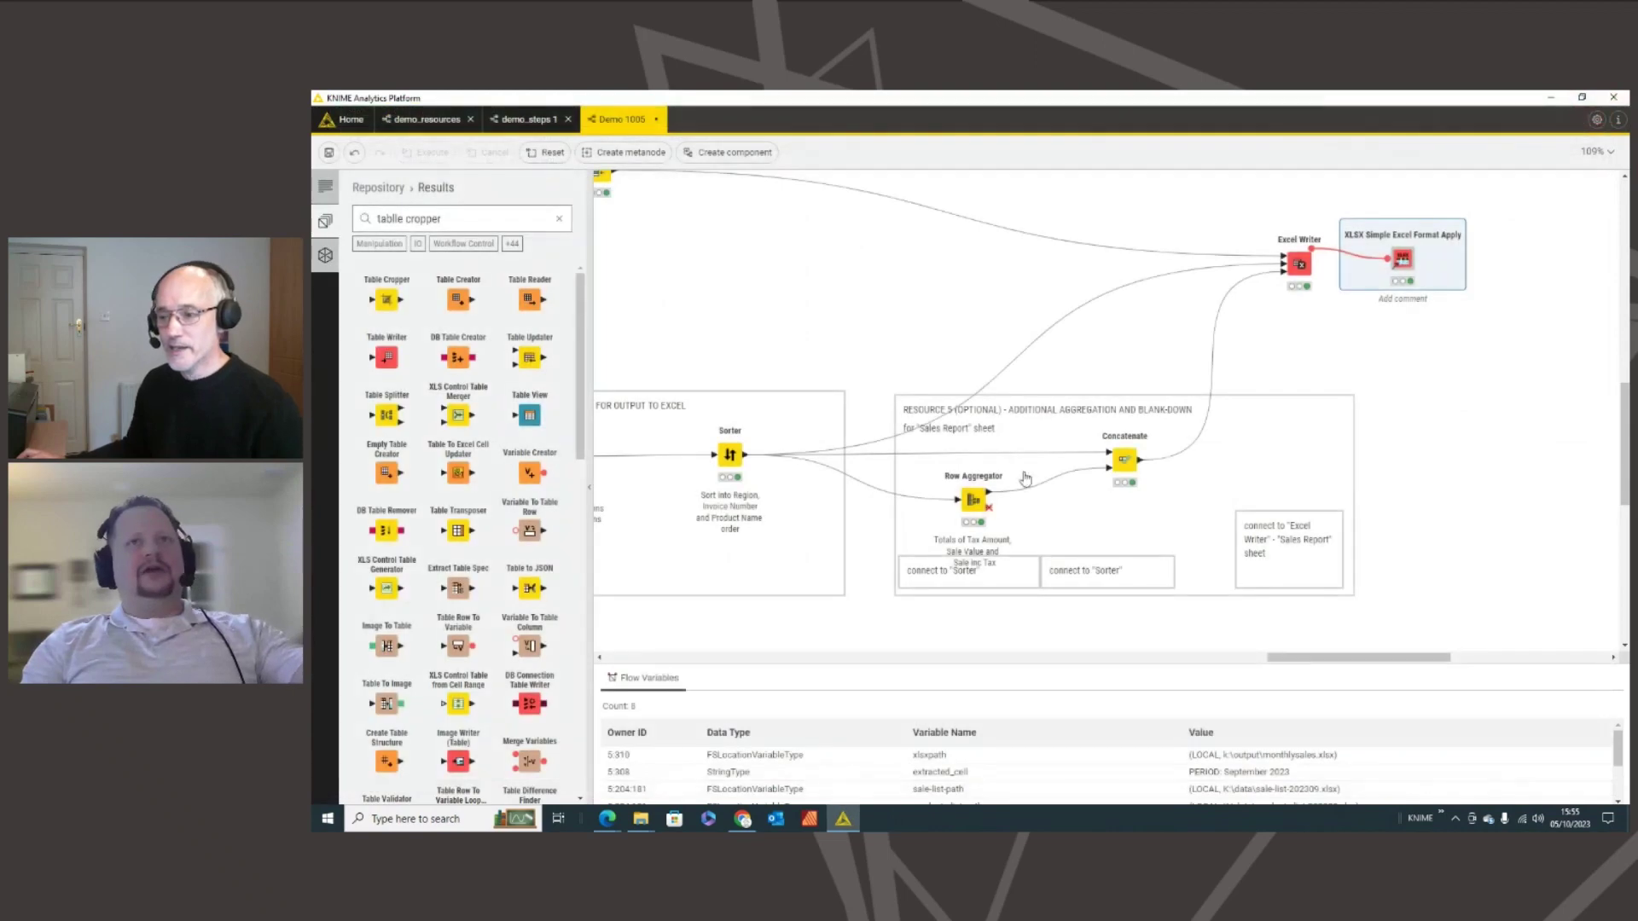
pyautogui.hotkey('alt', 'Tab')
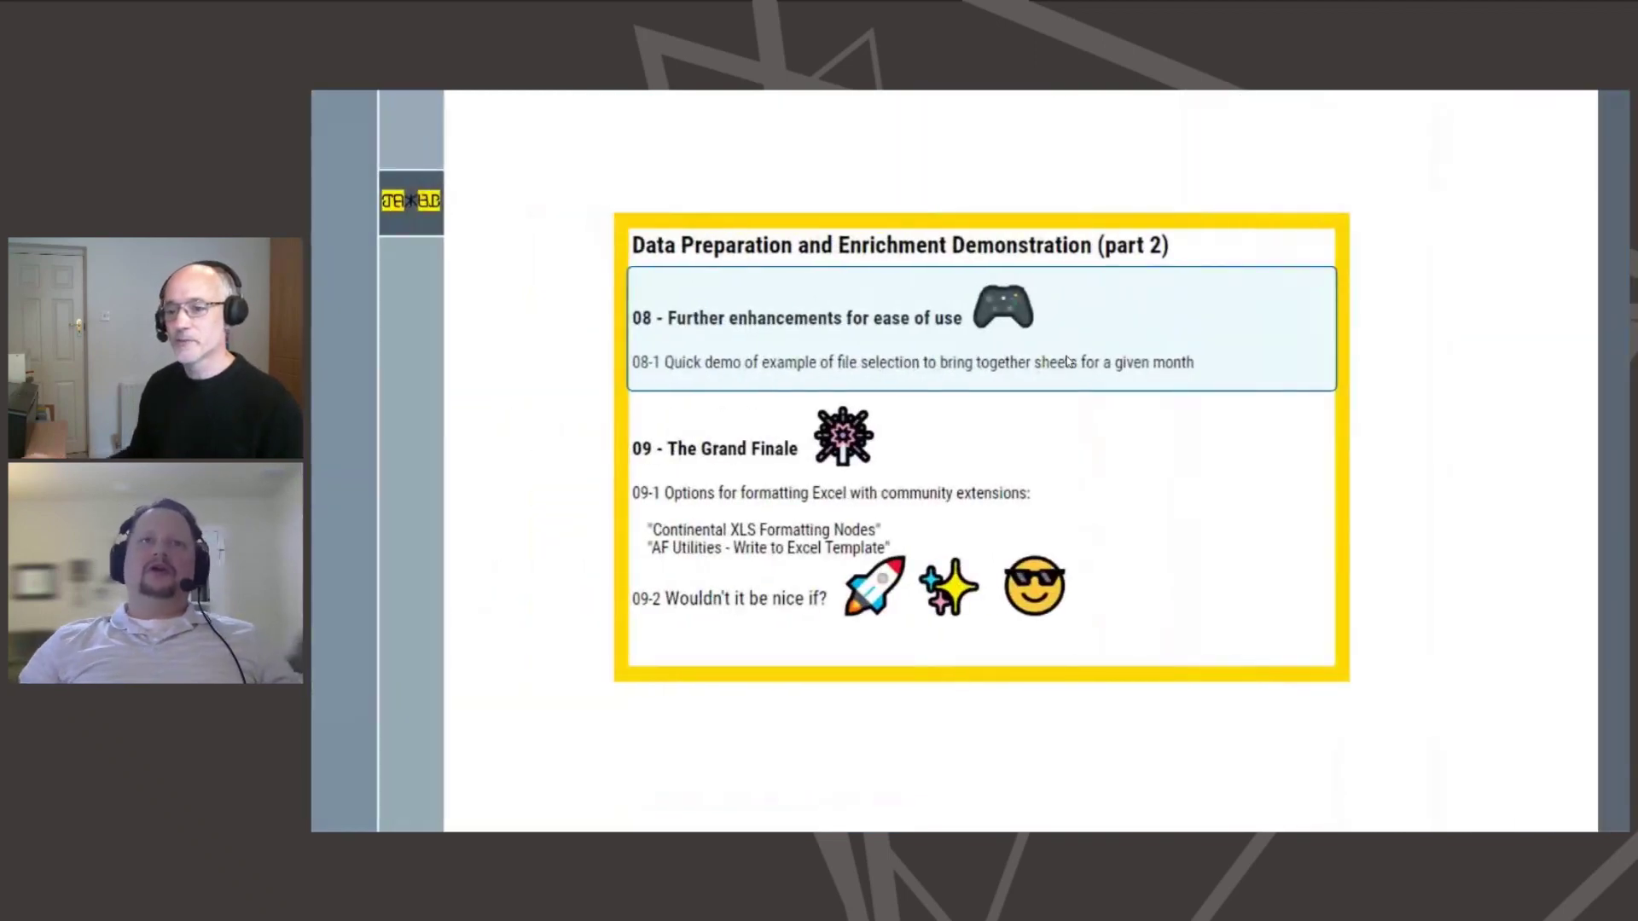
pyautogui.press('Right')
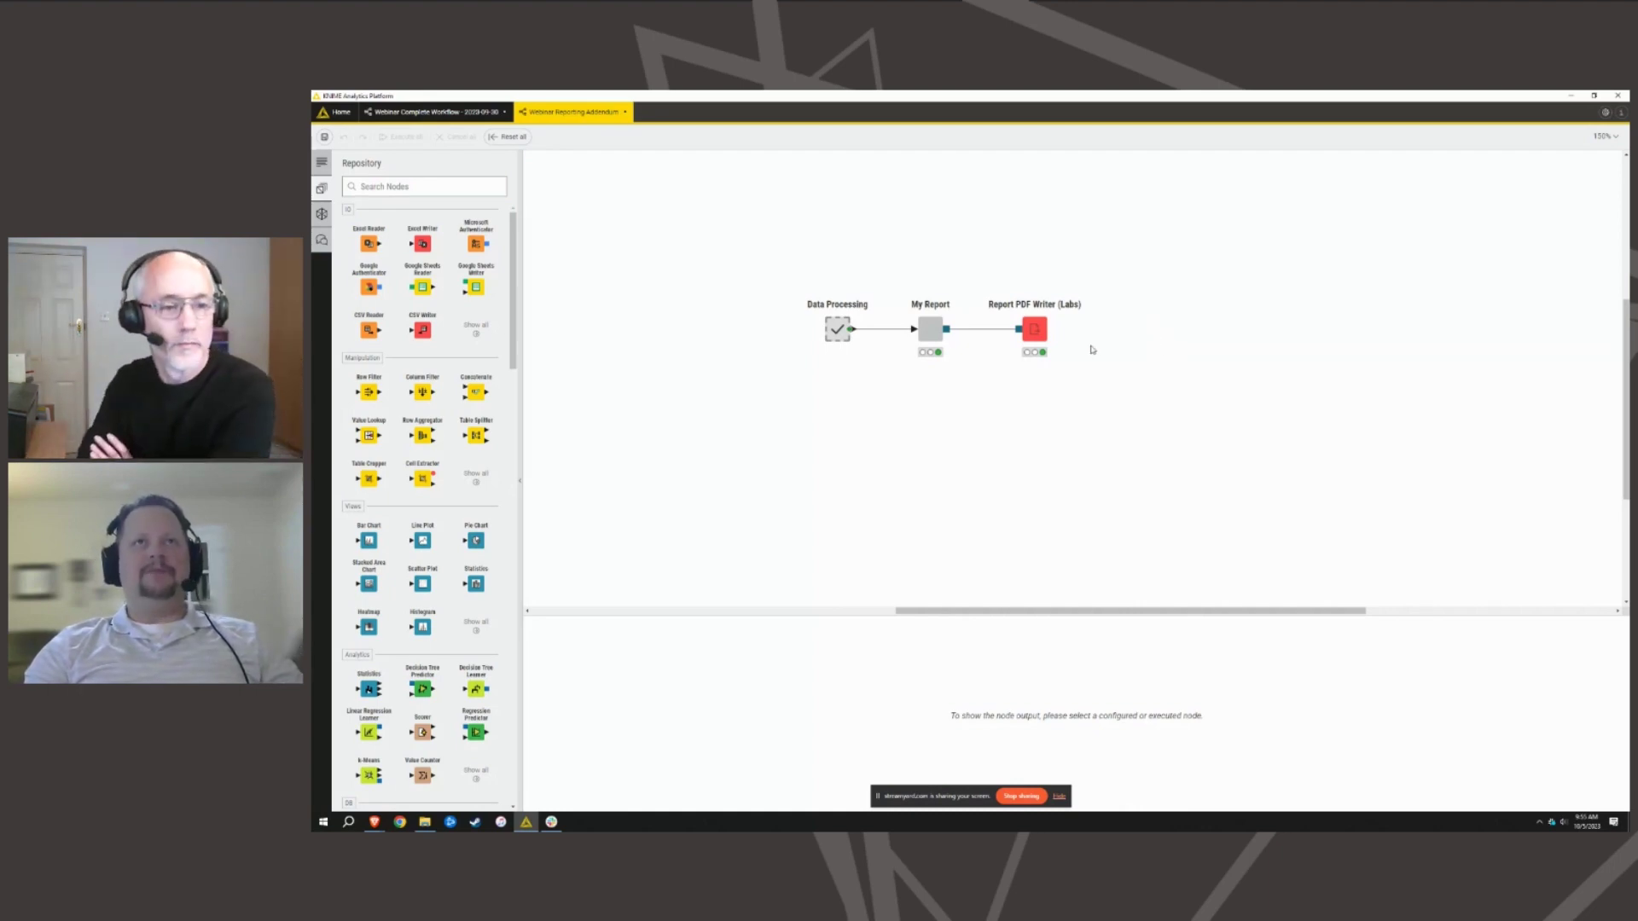
# - Inspect the Data Processing metanode's regional output table and open the view of the My Report component
pyautogui.click(837, 336)
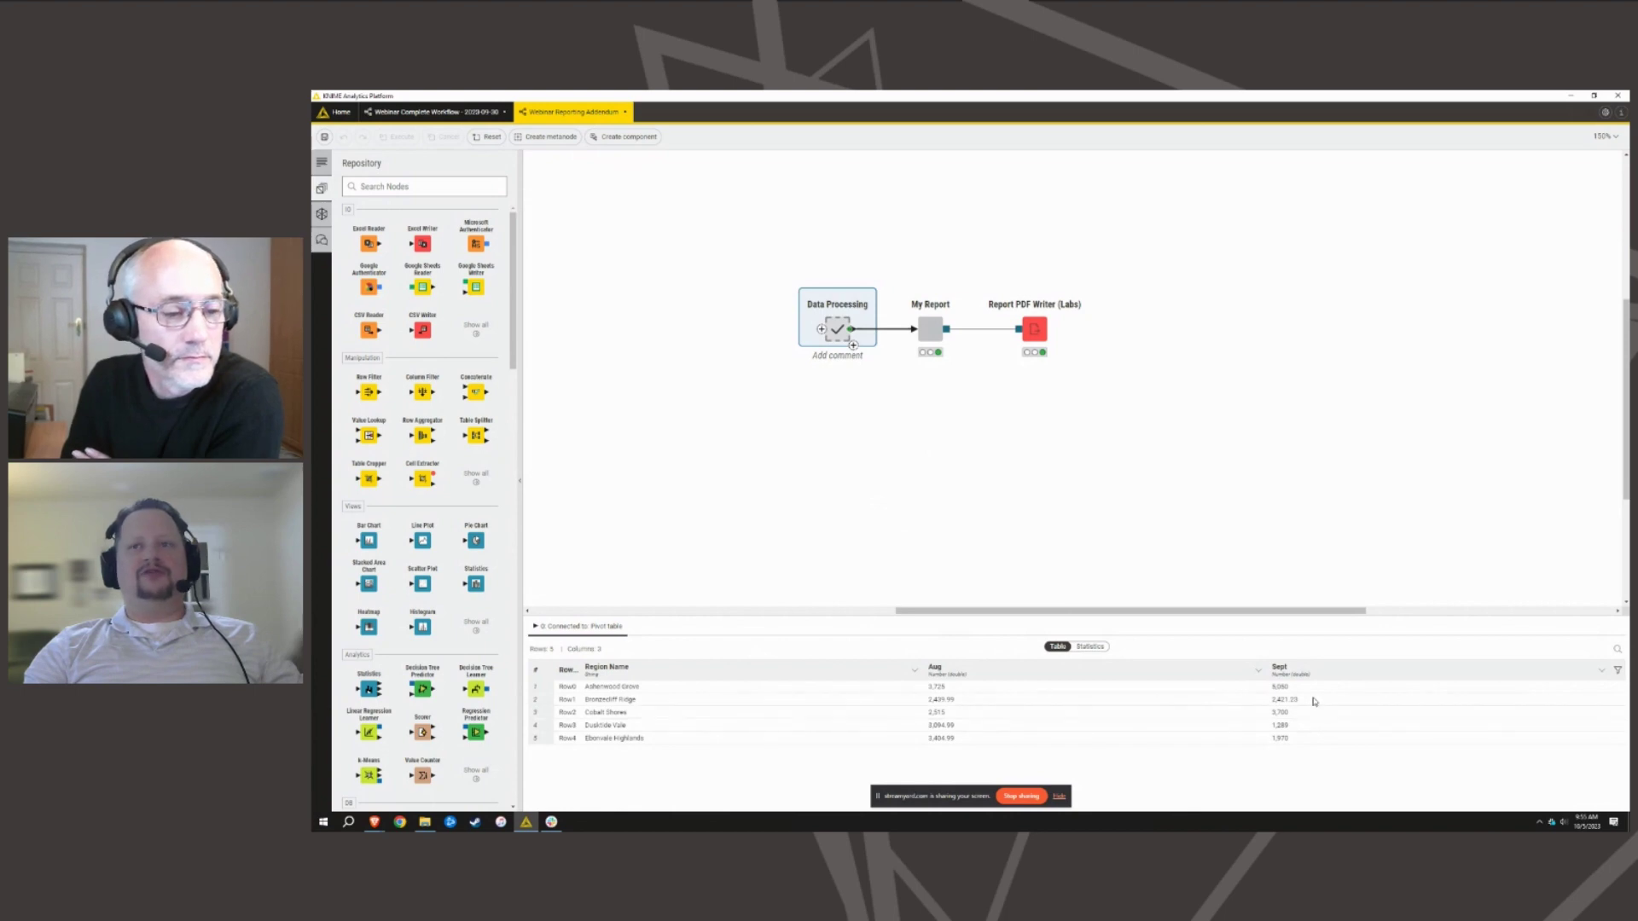
pyautogui.rightClick(928, 324)
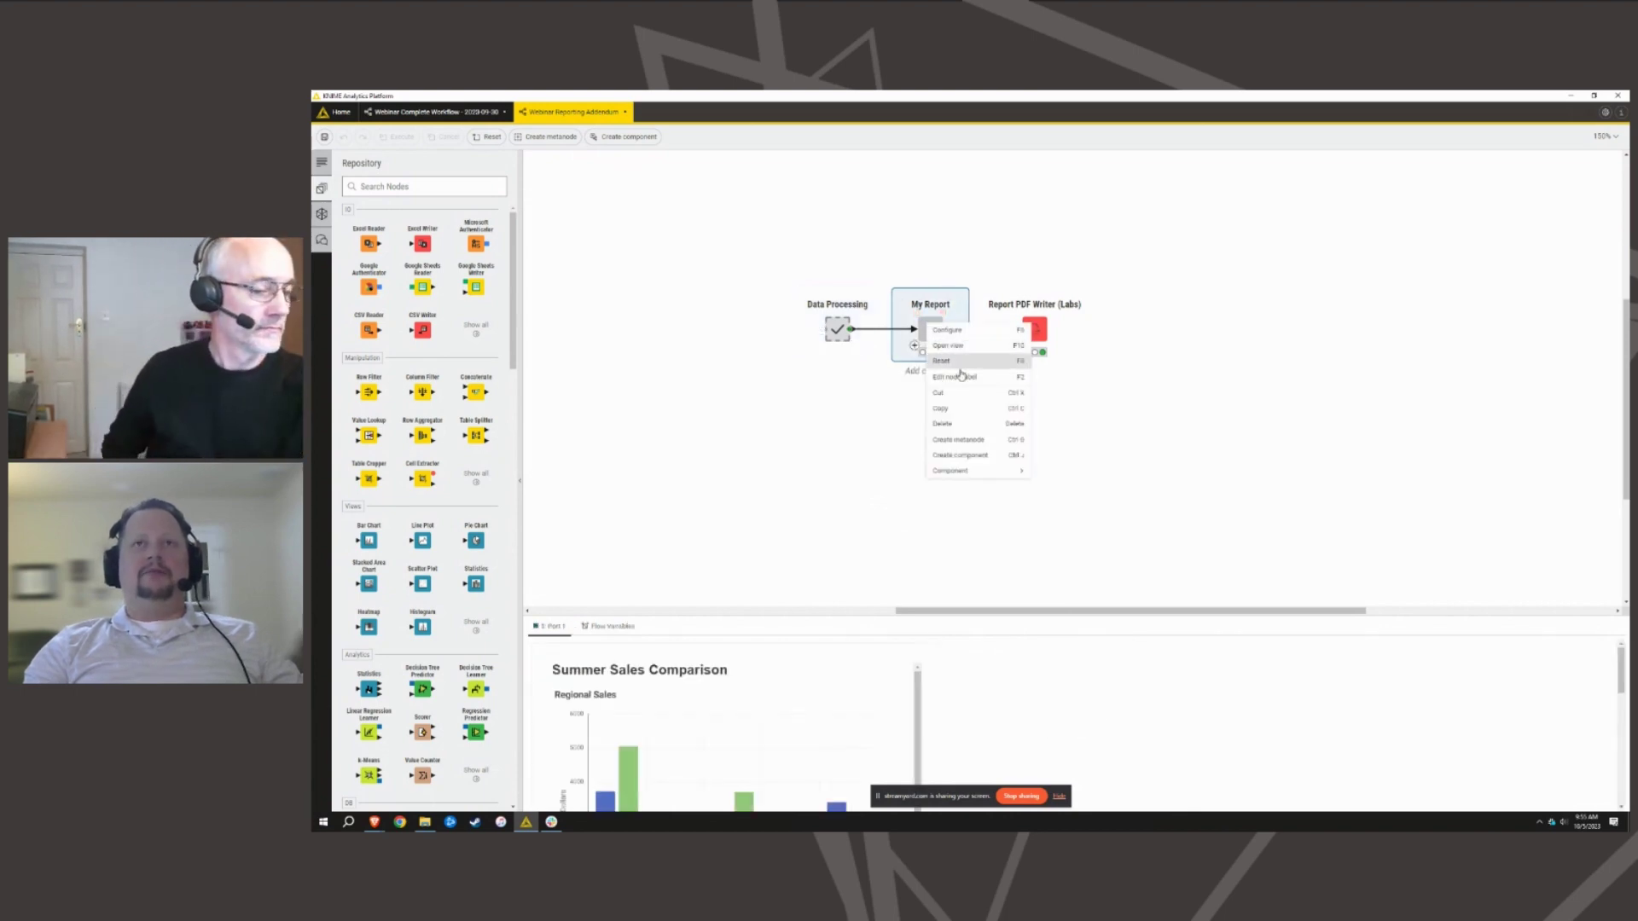
pyautogui.click(948, 346)
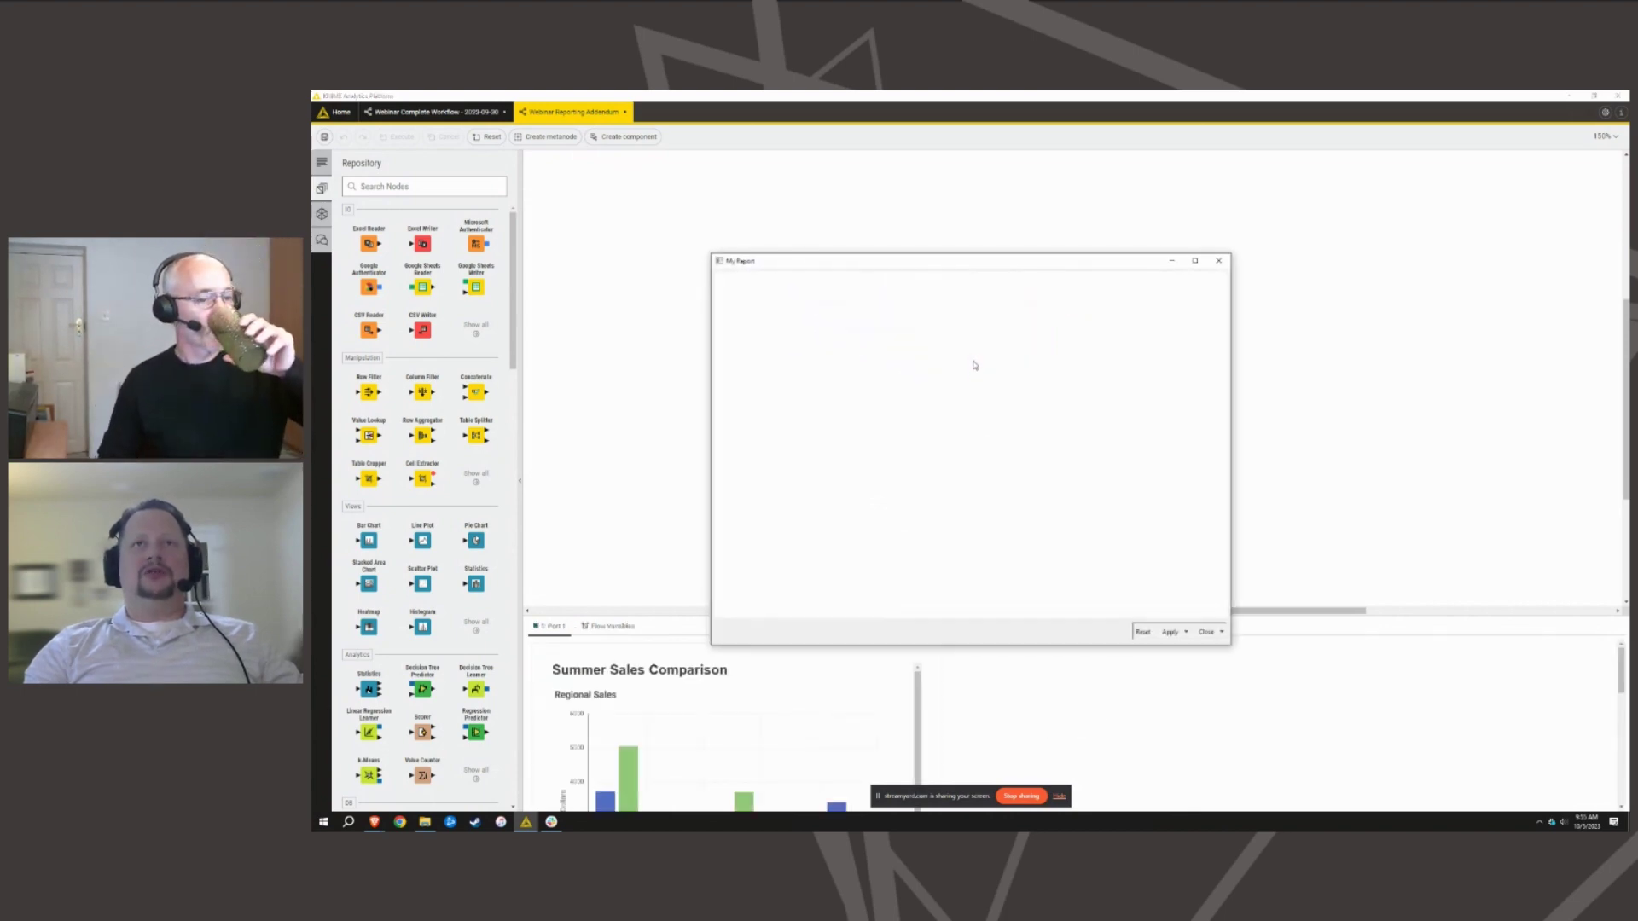
# - Enlarge the My Report view and examine its regional sales bar chart, August and September pie charts, and data table
pyautogui.moveTo(1003, 261); pyautogui.dragTo(892, 162)
pyautogui.moveTo(1131, 547); pyautogui.dragTo(1411, 754)
pyautogui.scroll(-2, 1362, 523)
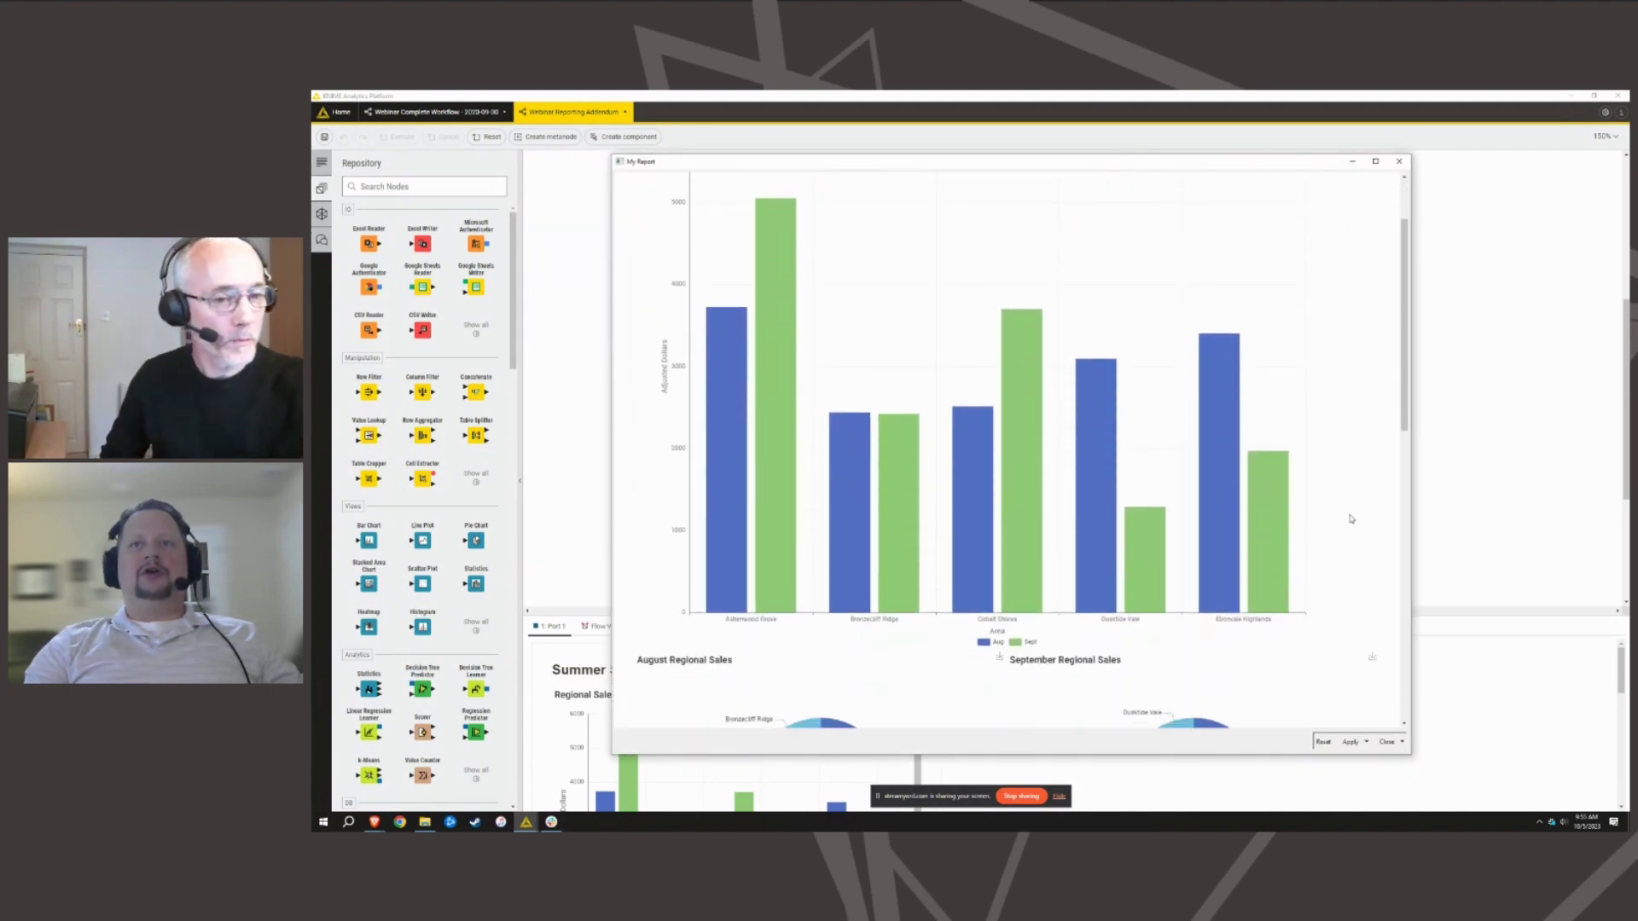
pyautogui.moveTo(970, 471)
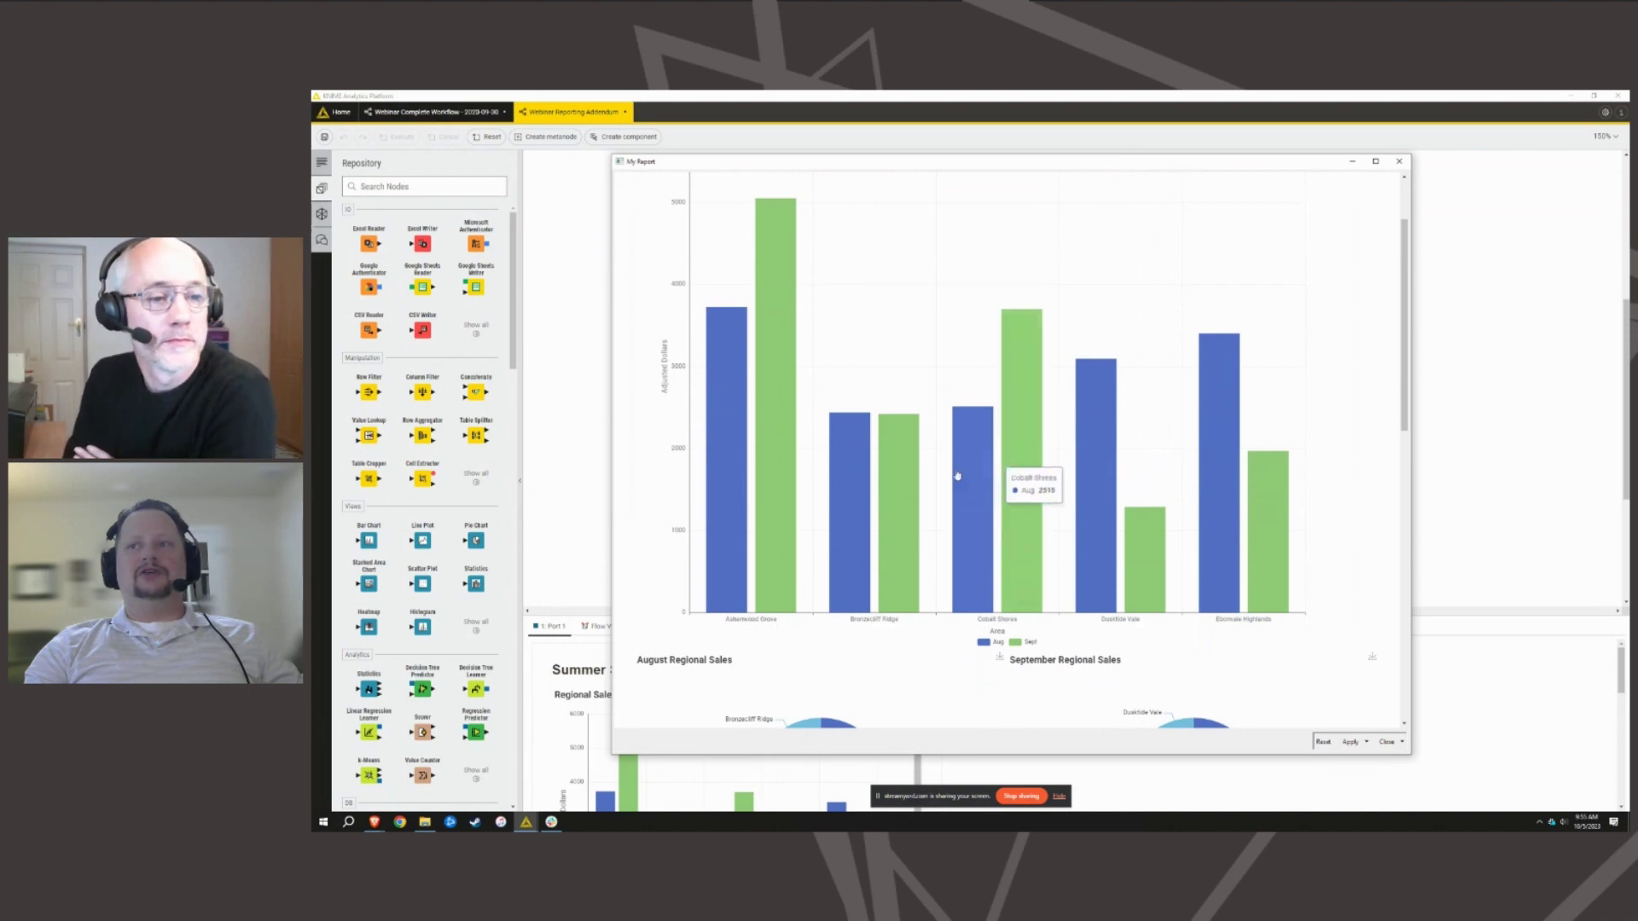
pyautogui.scroll(-2, 905, 361)
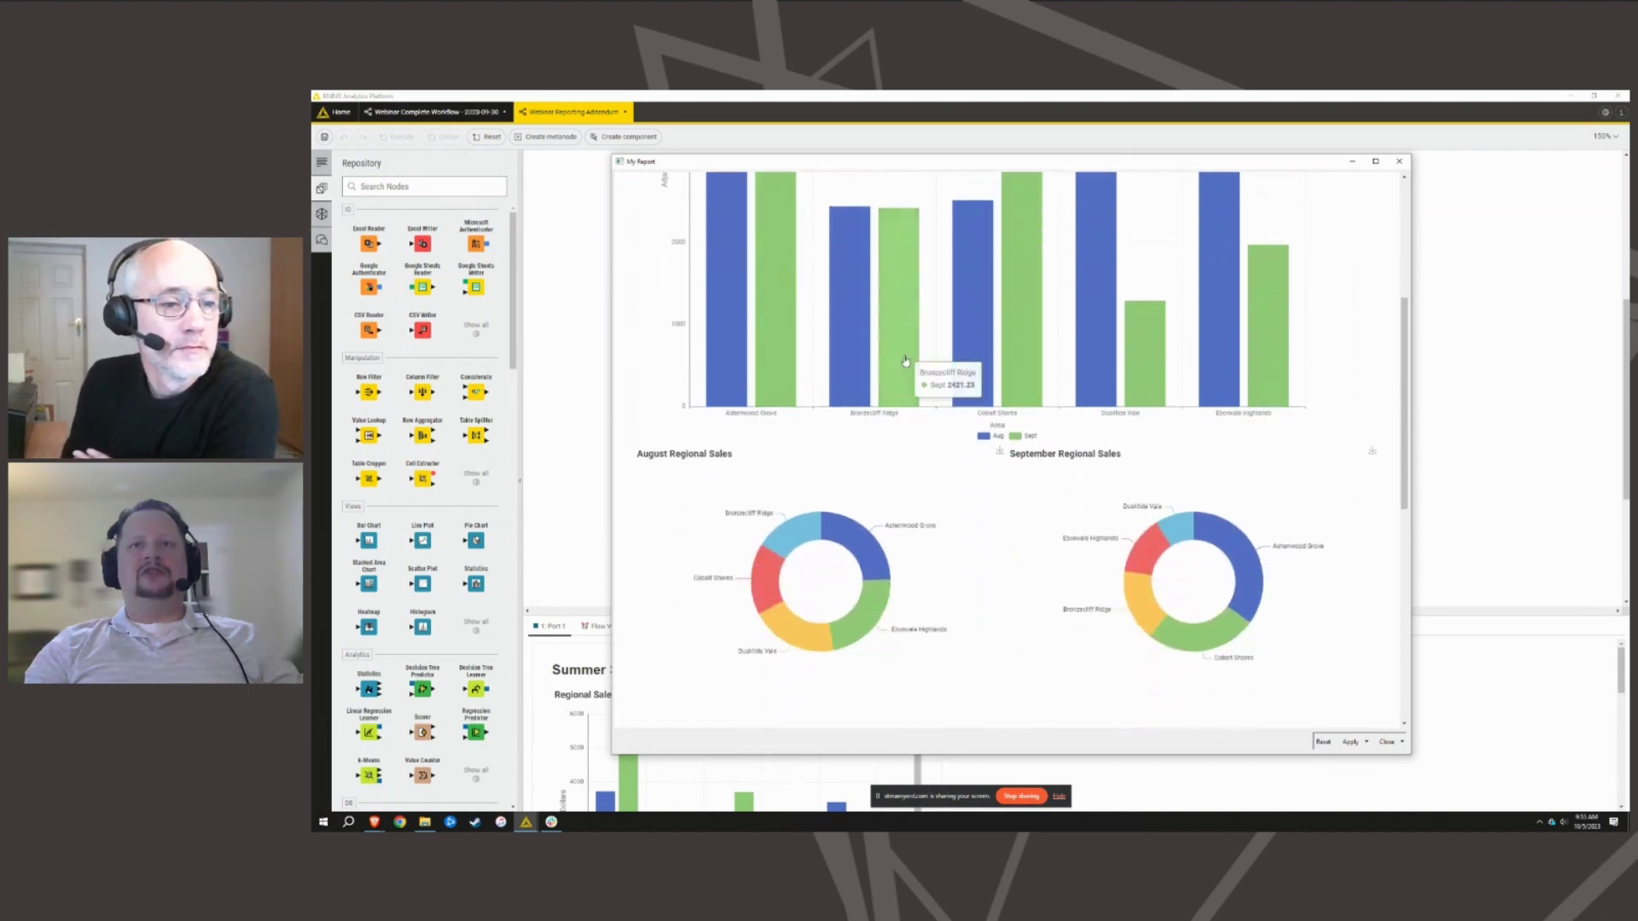
pyautogui.scroll(-1, 905, 361)
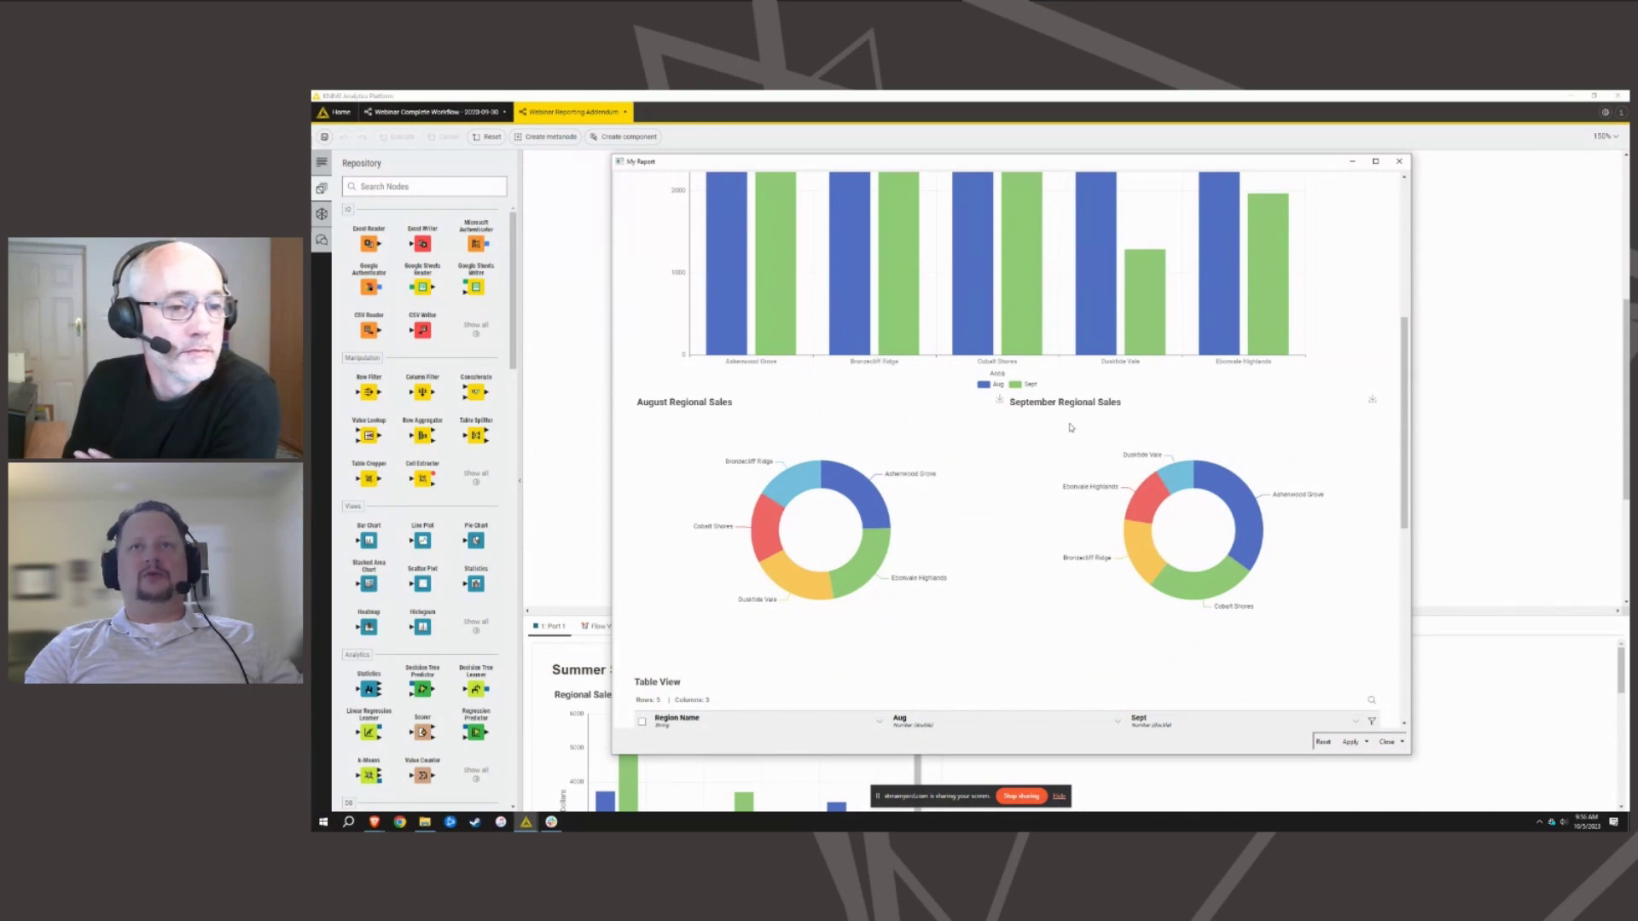
pyautogui.scroll(-2, 1048, 445)
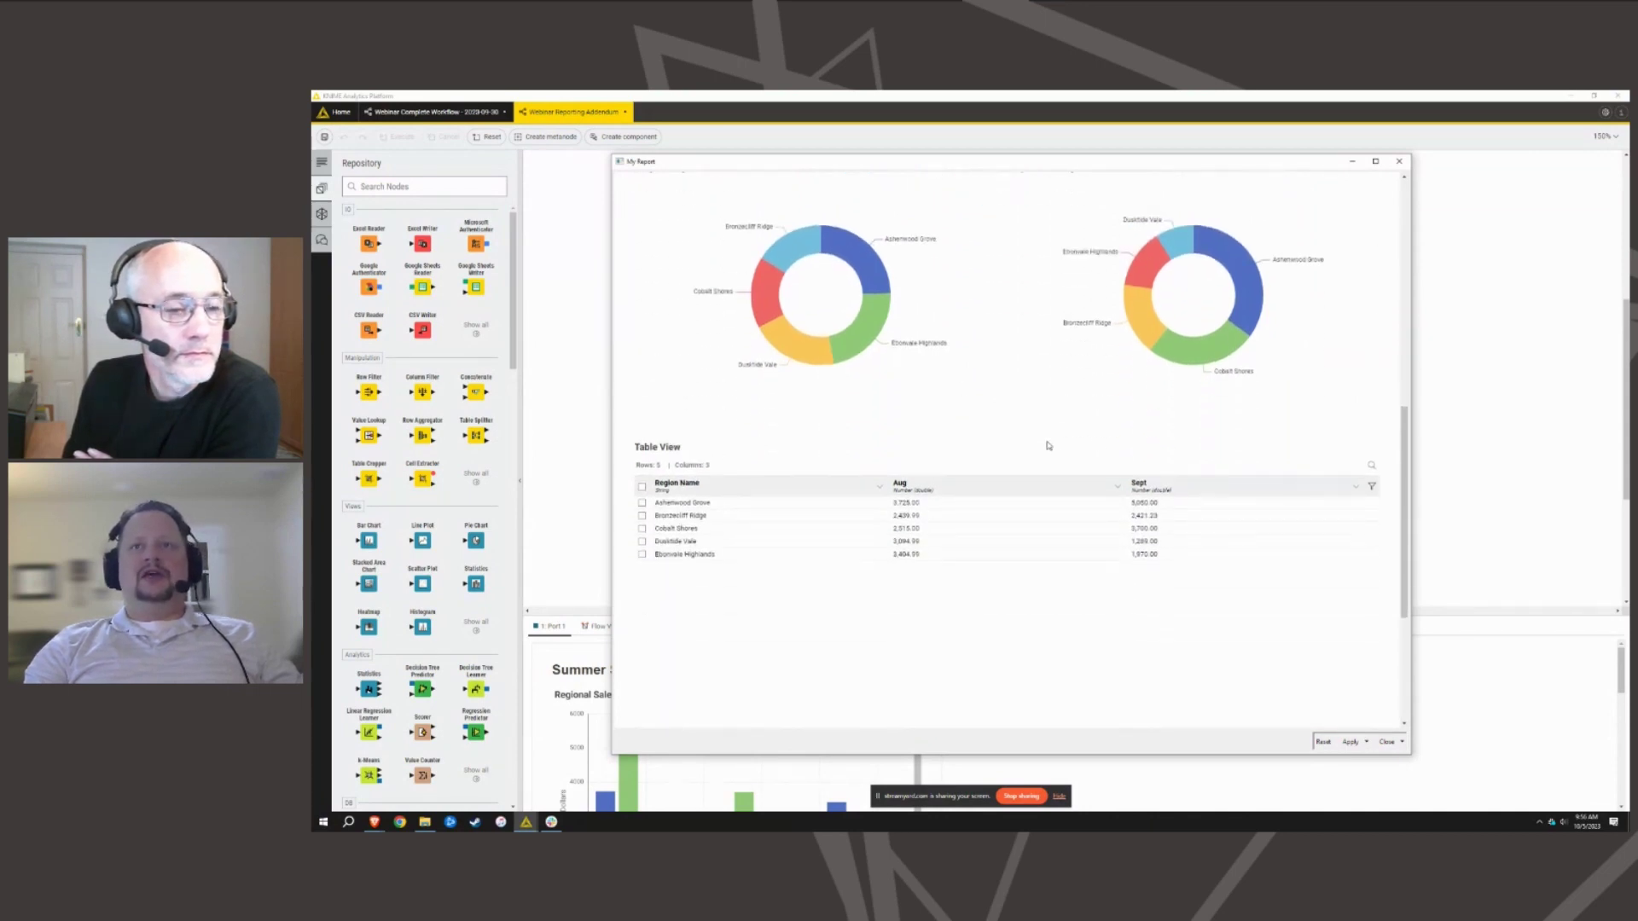
pyautogui.scroll(3, 1013, 503)
pyautogui.scroll(3, 1012, 506)
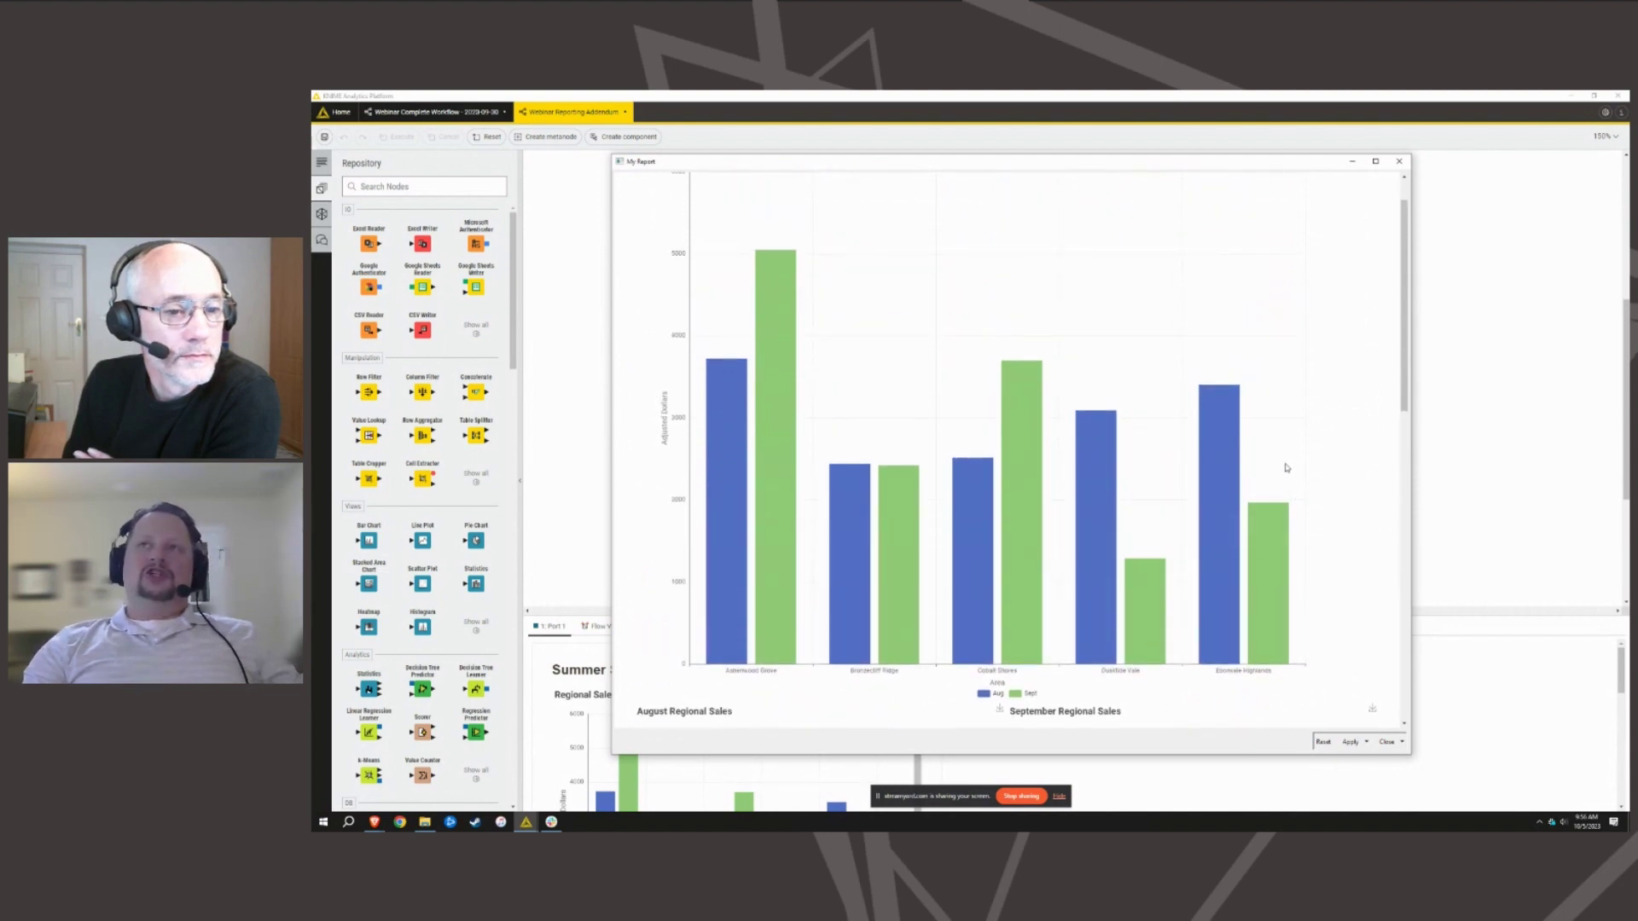
pyautogui.scroll(-3, 1287, 467)
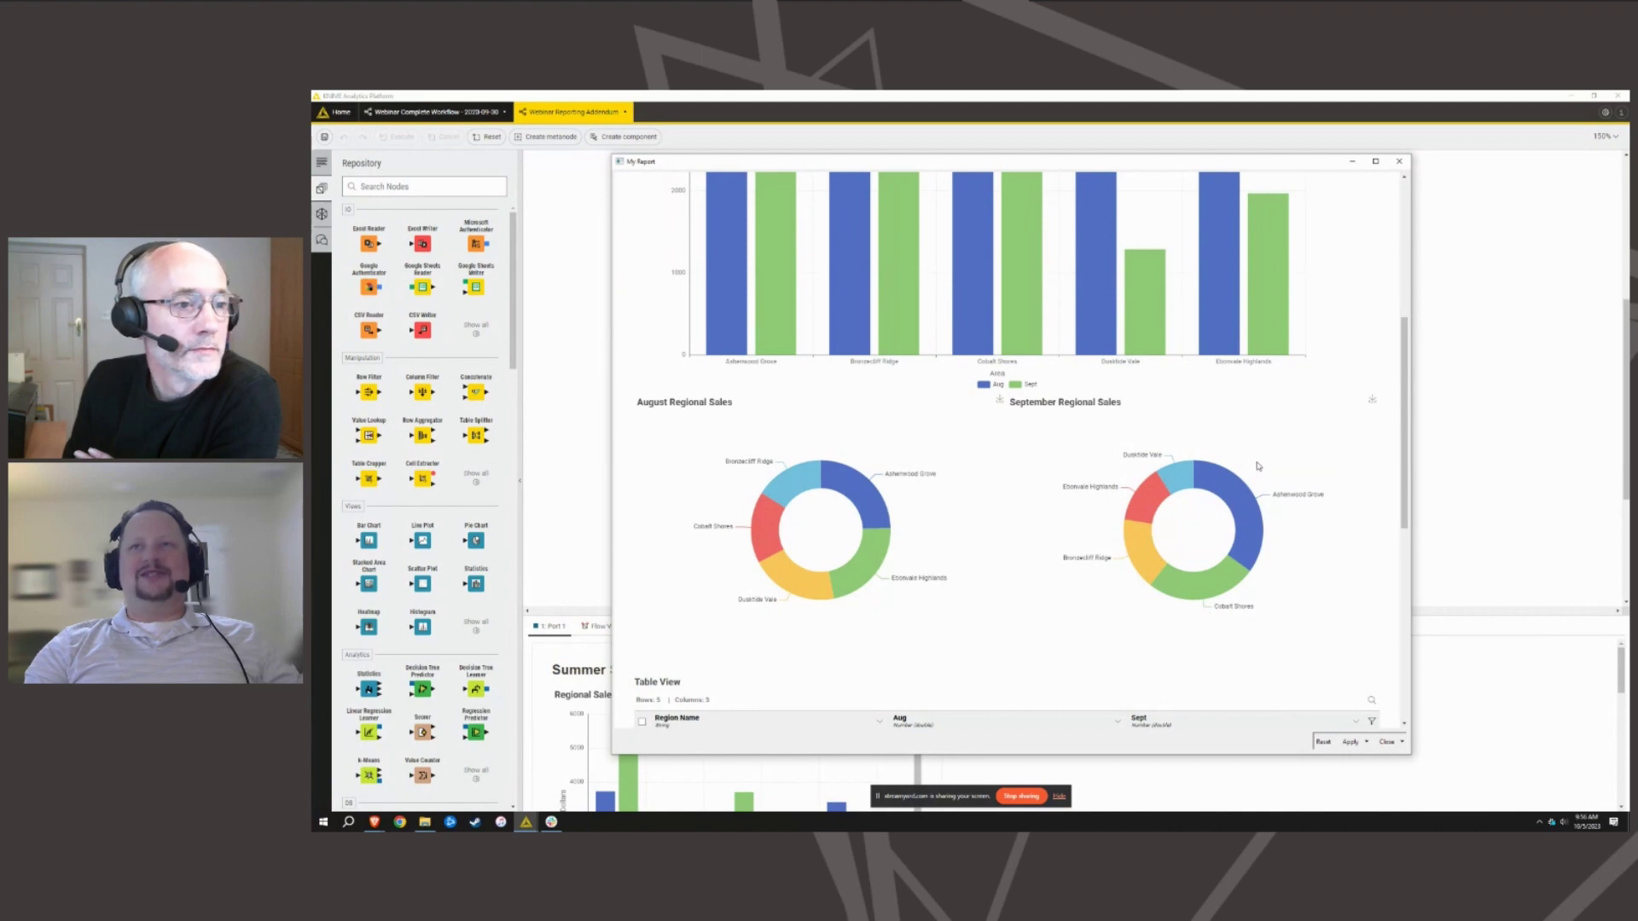
pyautogui.scroll(1, 1258, 466)
pyautogui.scroll(3, 1254, 470)
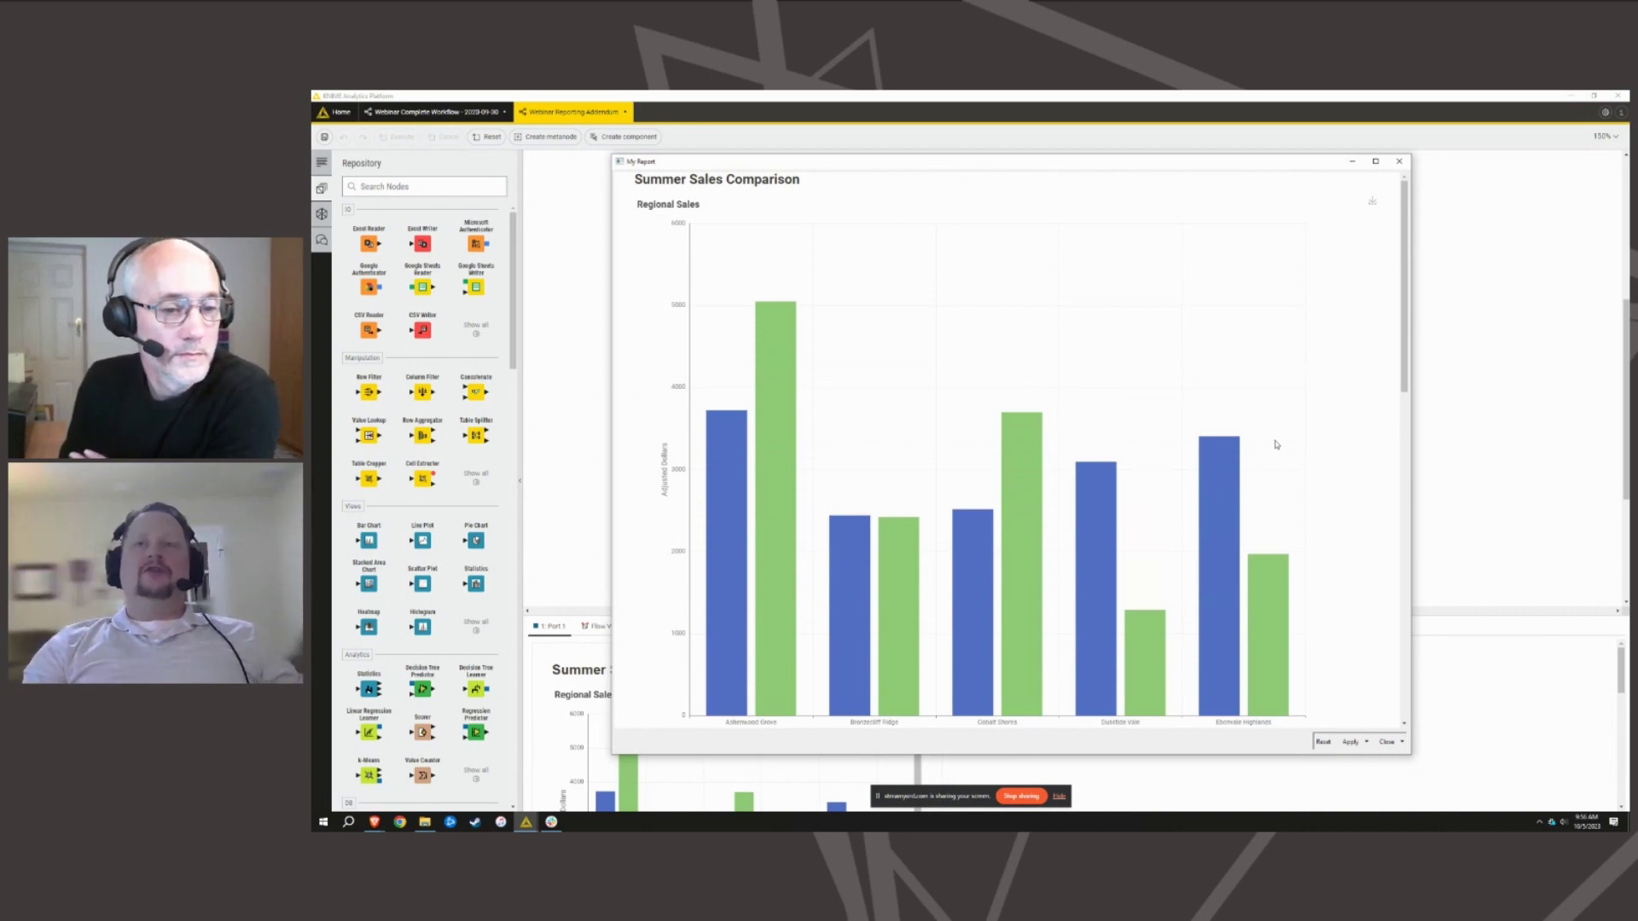
pyautogui.moveTo(1407, 361); pyautogui.dragTo(1407, 366)
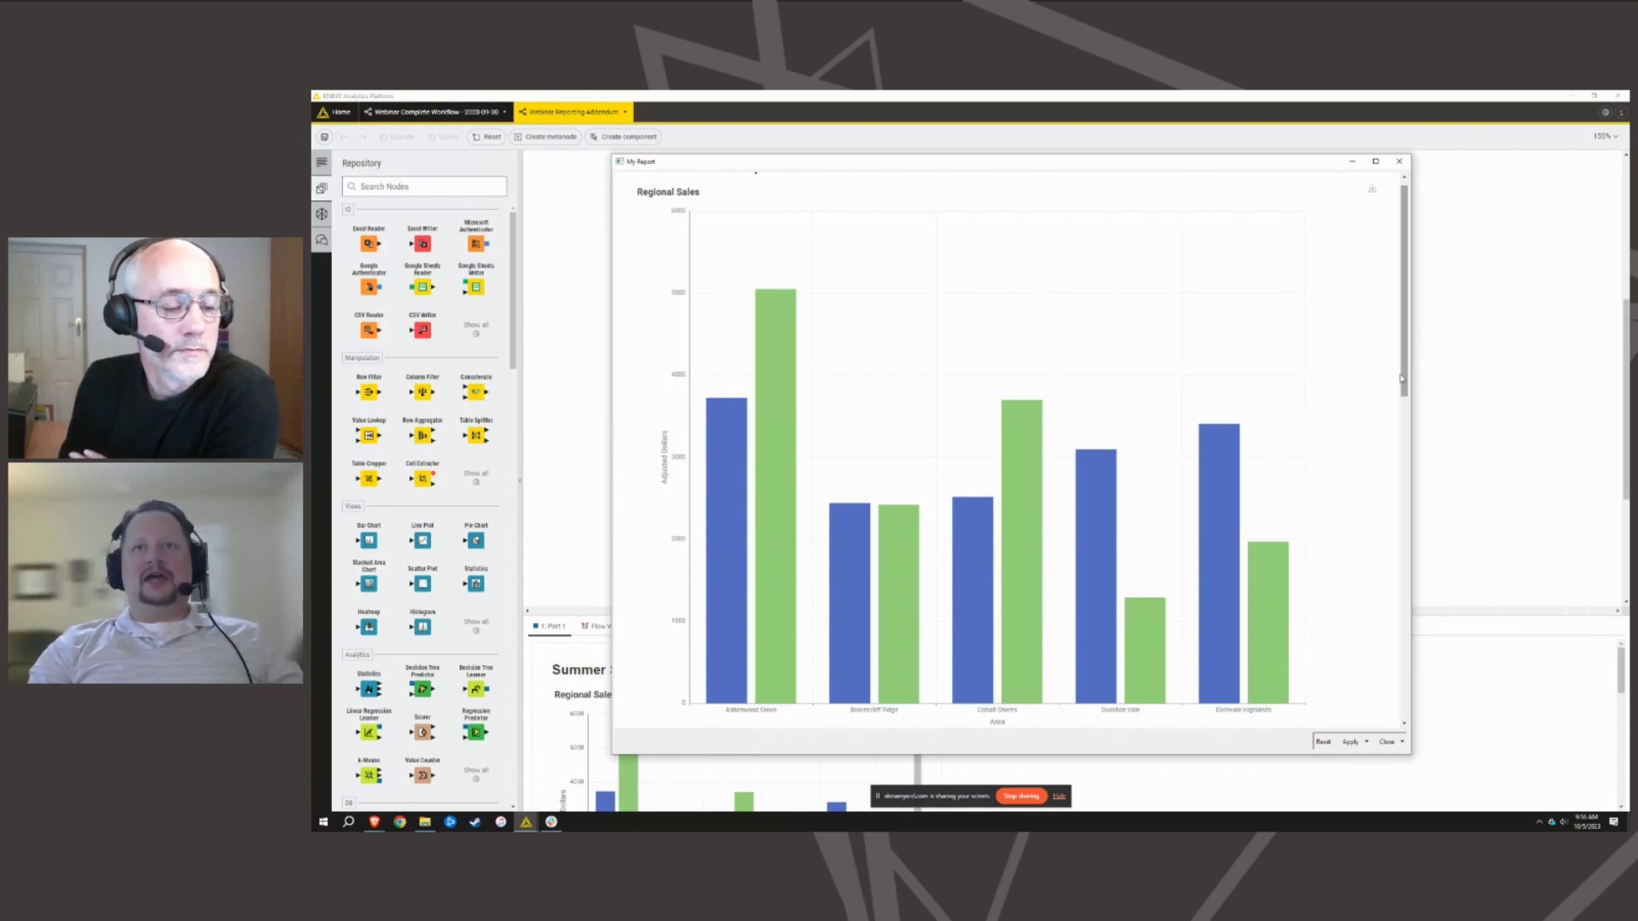
# - Select the Bronzecliff Ridge, Cobalt Shores and Ebonvale Highlands slices in the August pie chart to check linked highlighting, and close the view
pyautogui.scroll(-5, 1239, 467)
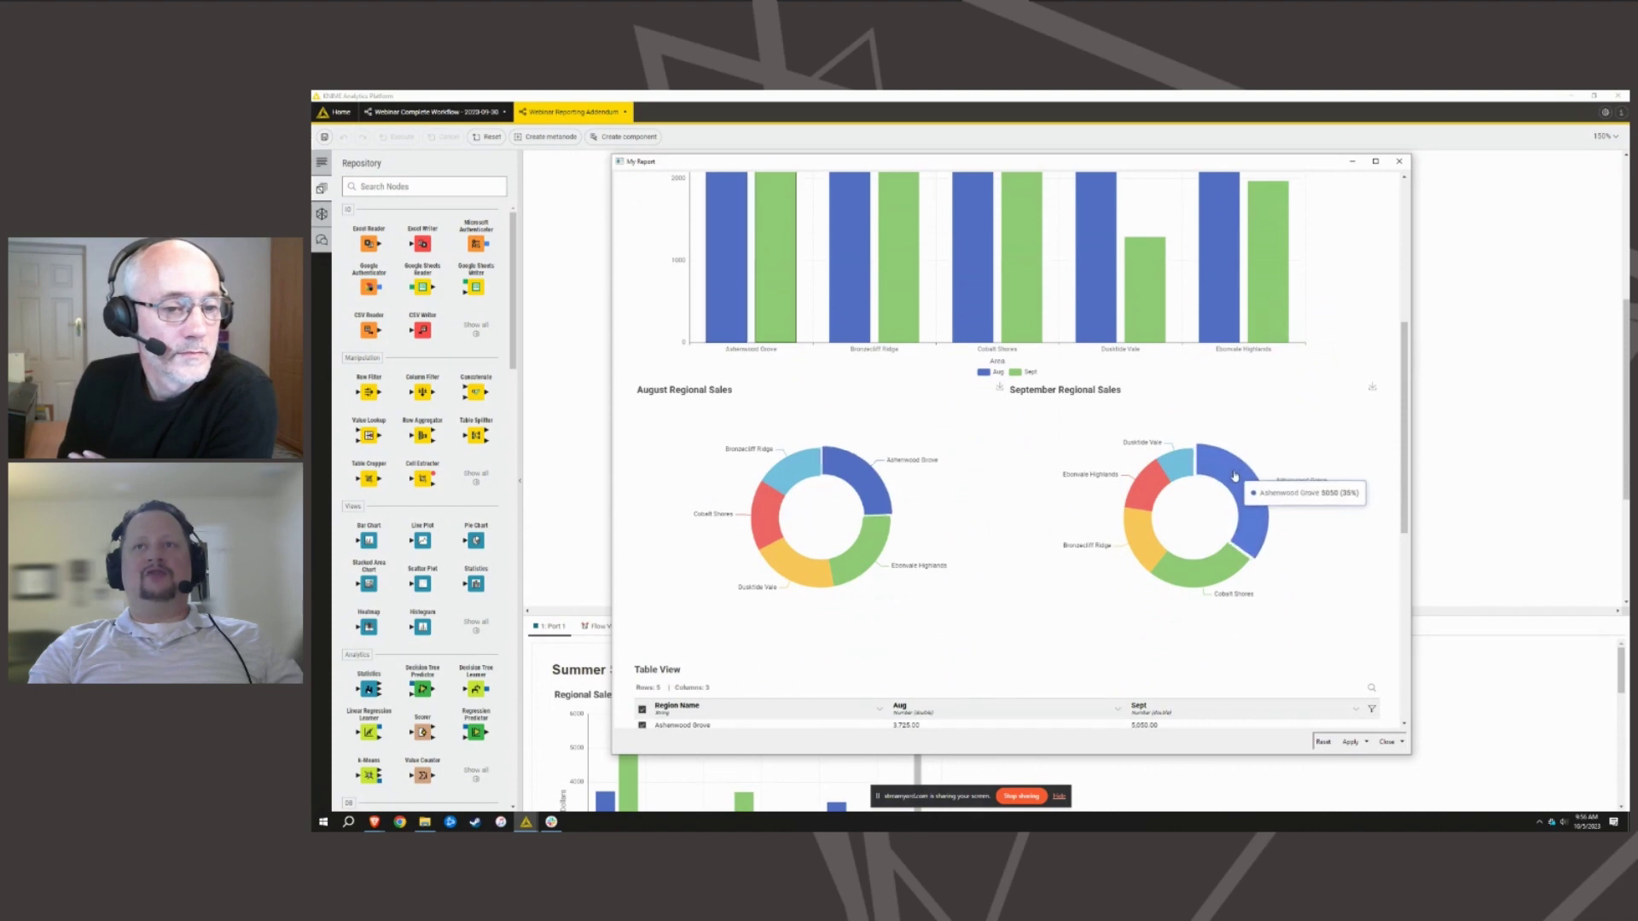
pyautogui.click(779, 467)
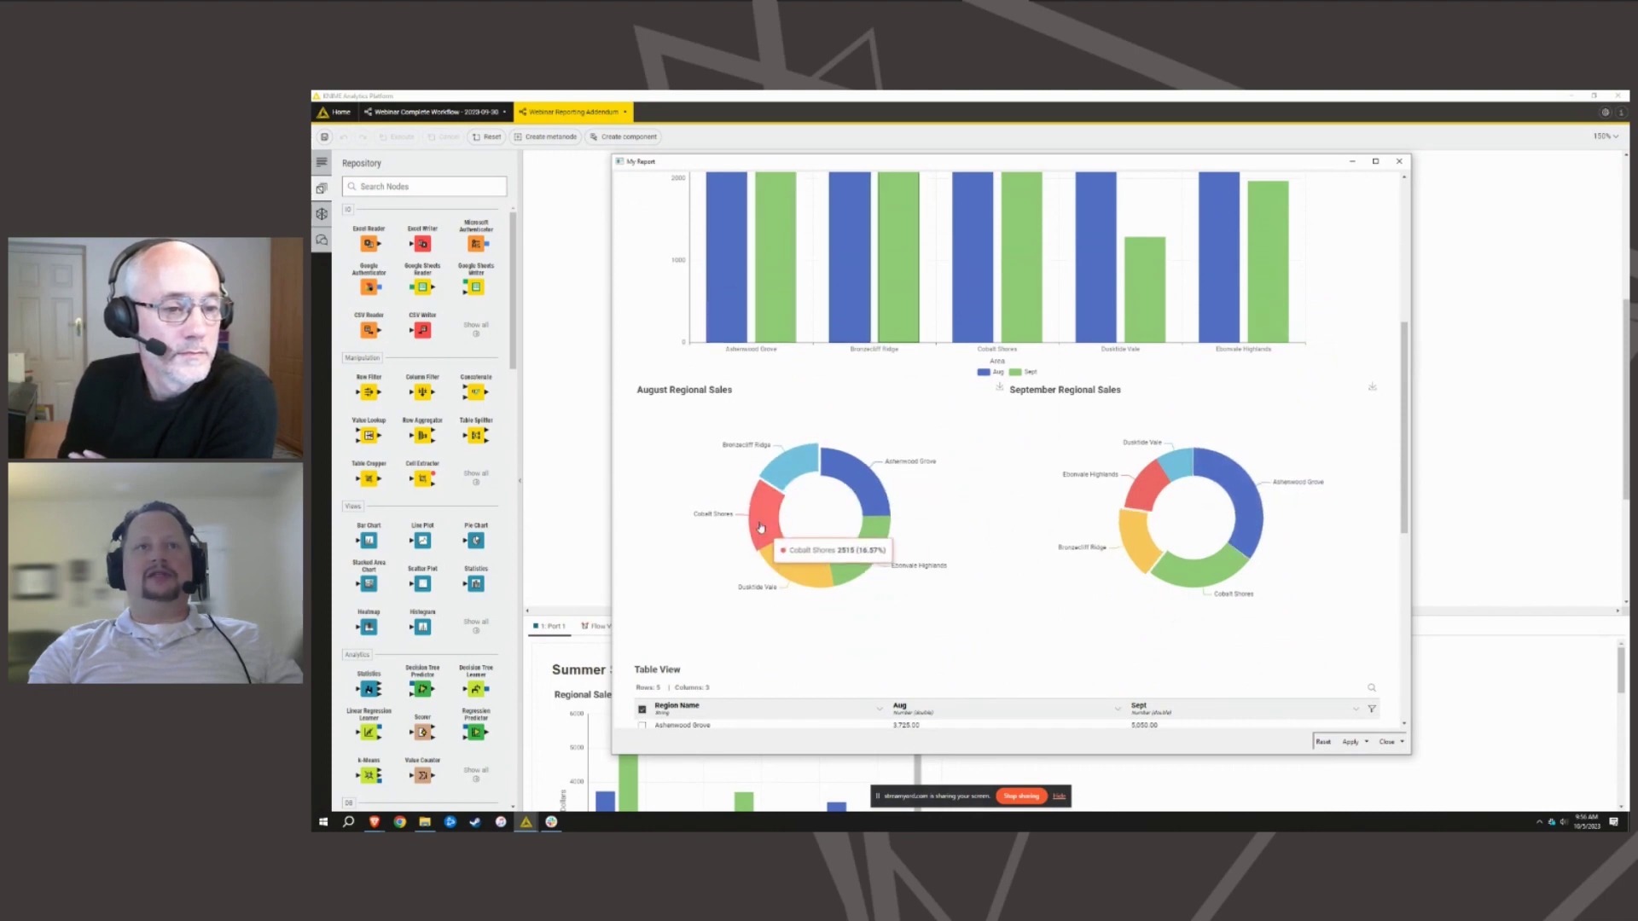
pyautogui.scroll(-2, 766, 574)
pyautogui.scroll(-1, 766, 574)
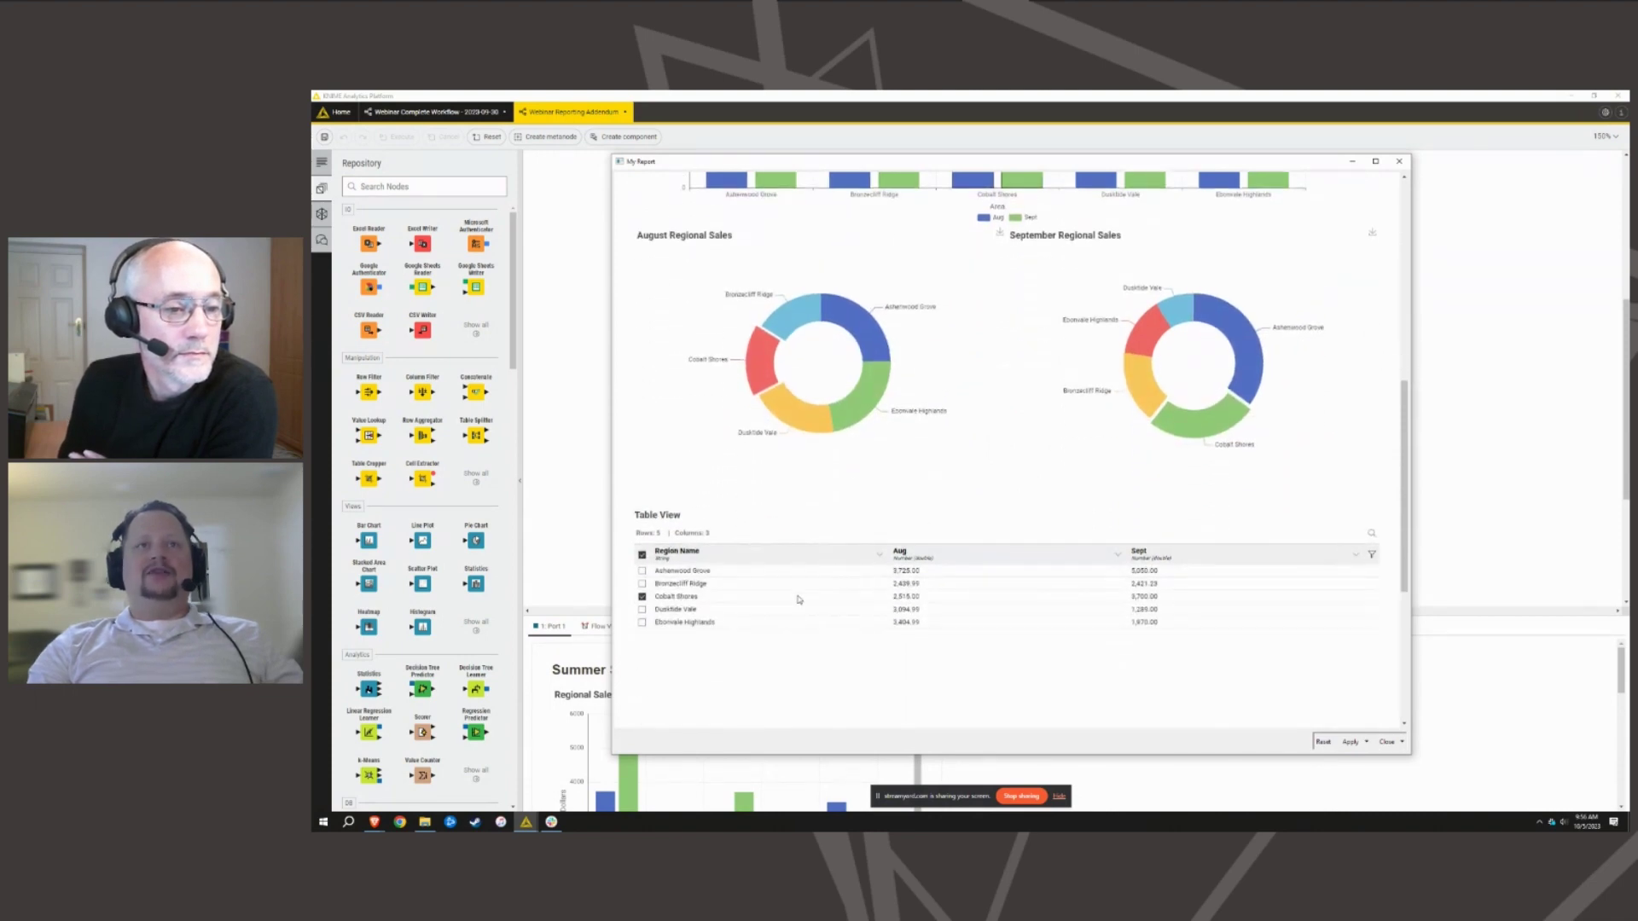
pyautogui.click(863, 424)
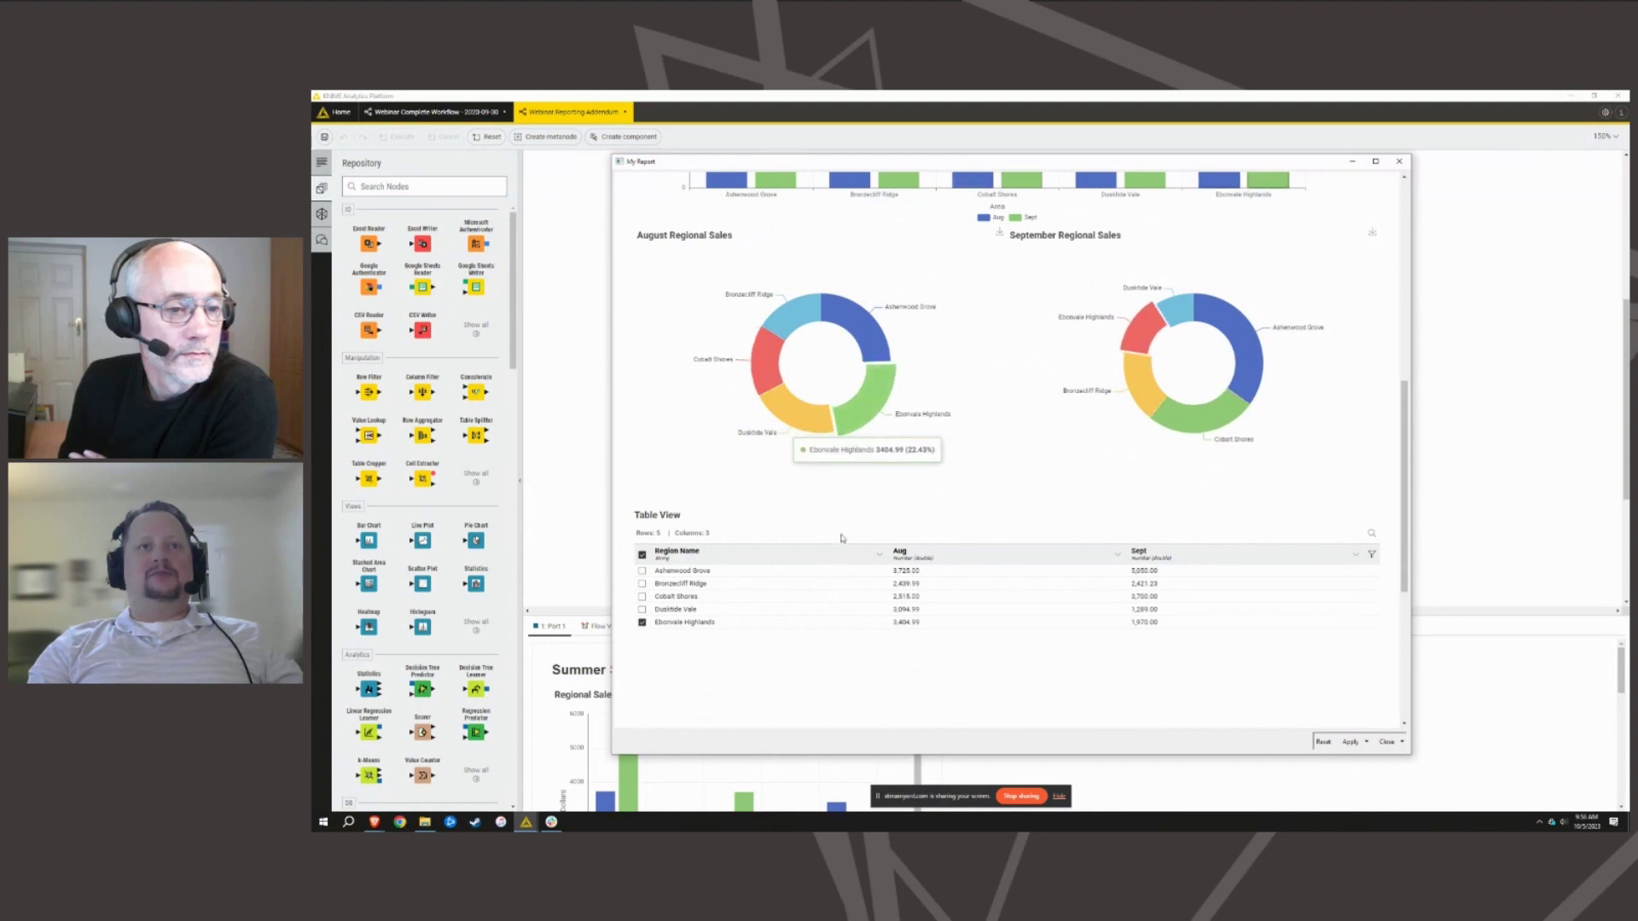
pyautogui.scroll(8, 1028, 507)
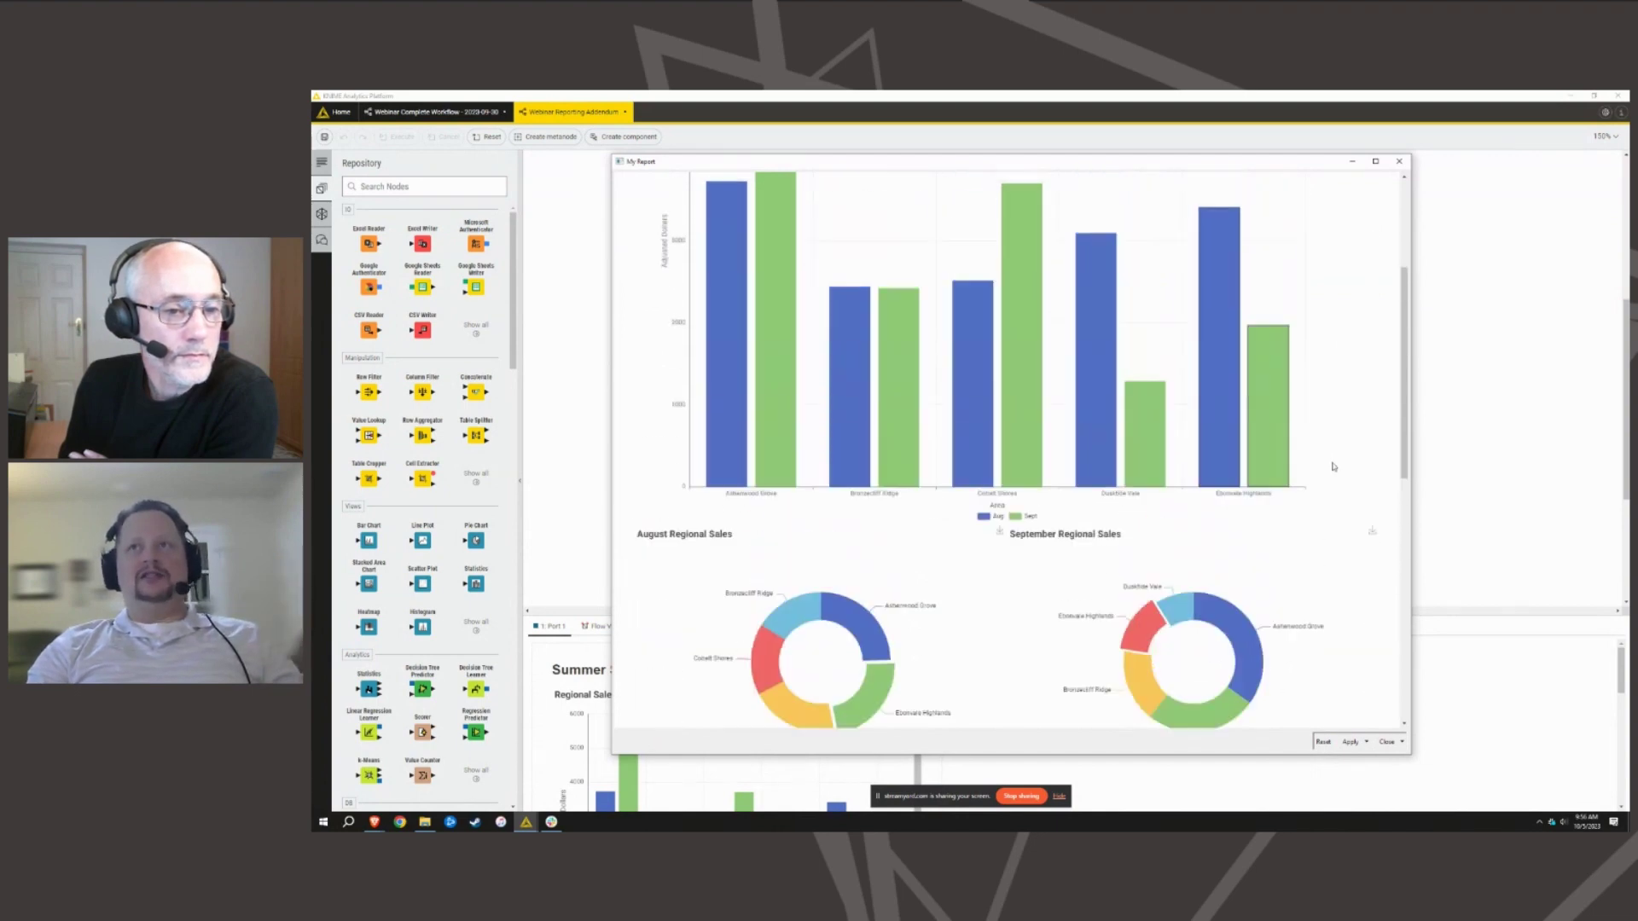
pyautogui.click(1401, 162)
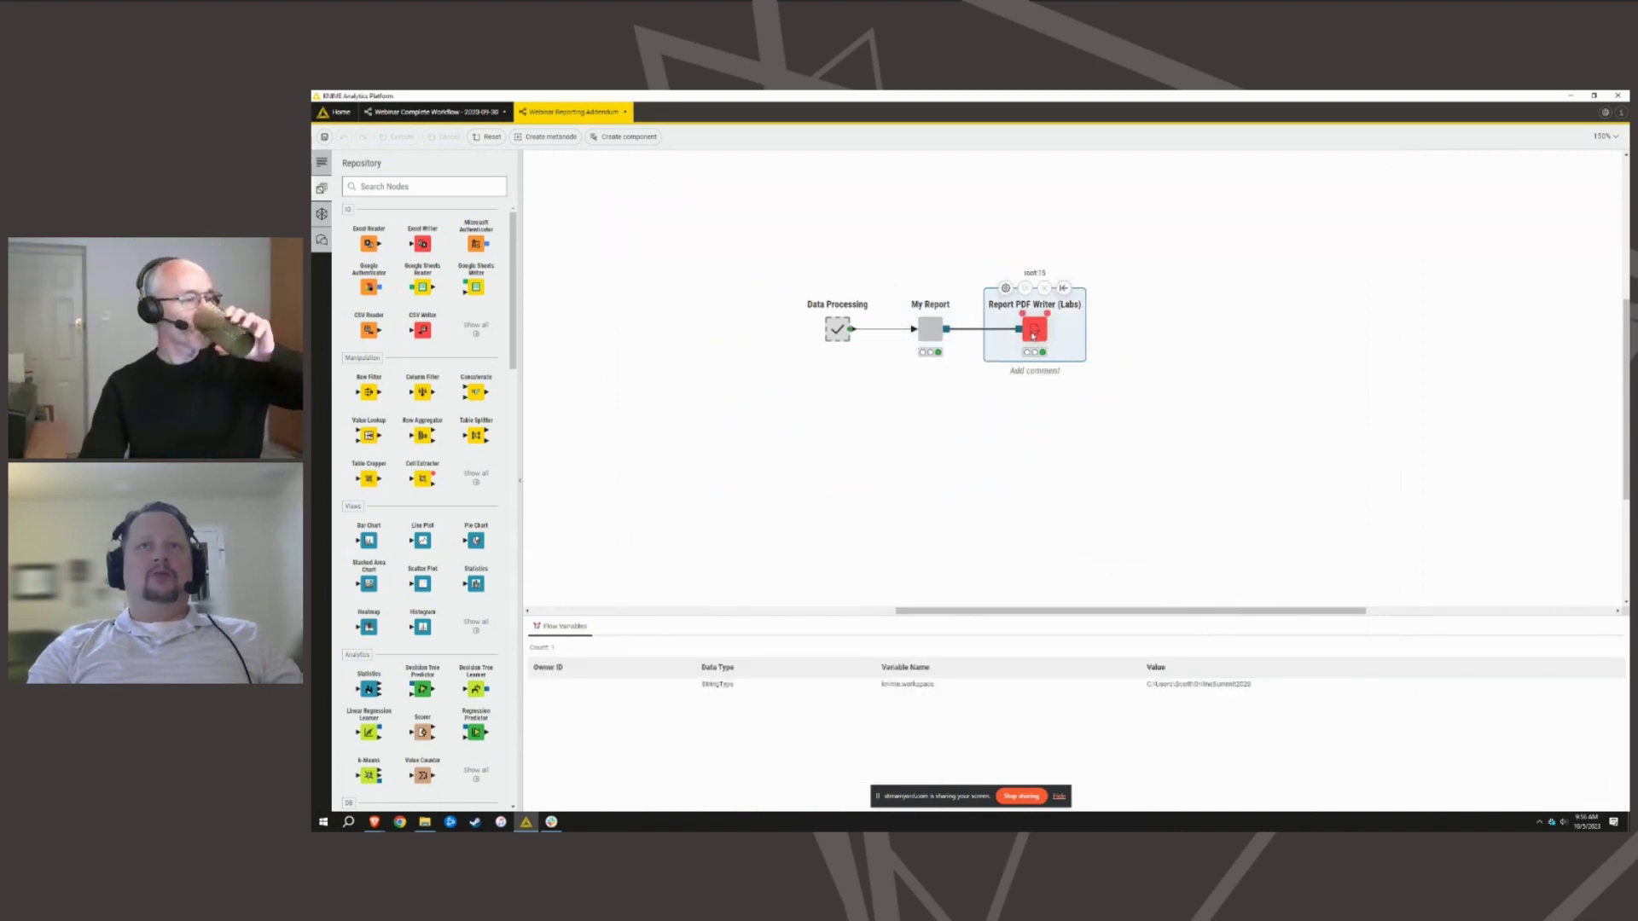
# - Open the generated report.pdf, review its charts and table across both pages, and close the PDF and its folder
pyautogui.doubleClick(546, 630)
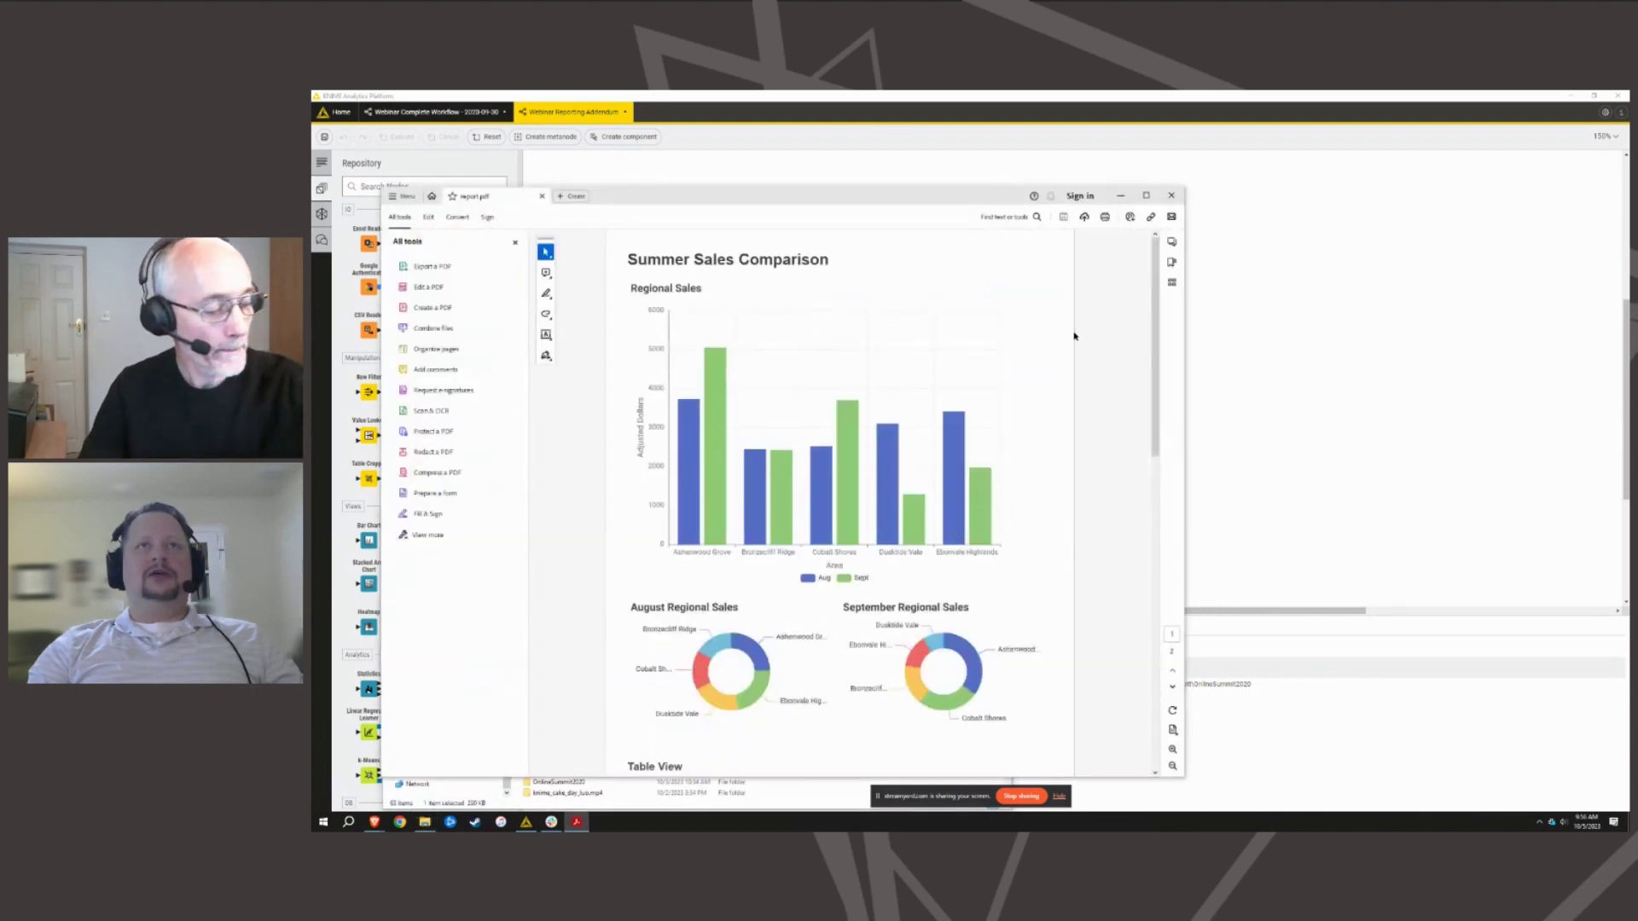
pyautogui.scroll(-6, 983, 478)
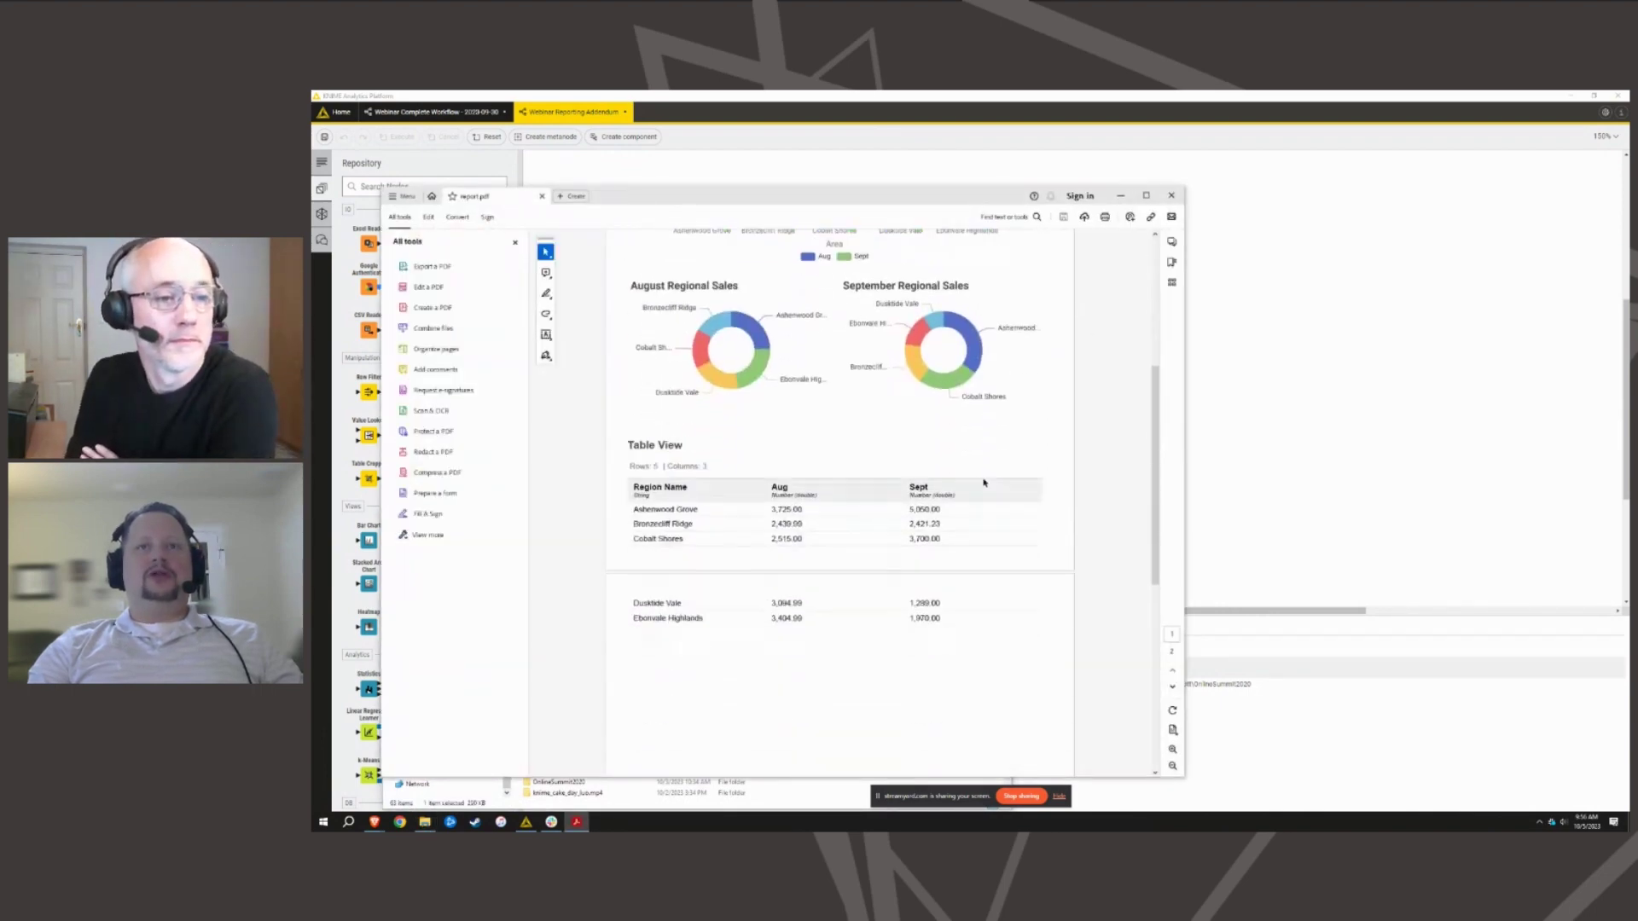
pyautogui.click(1172, 196)
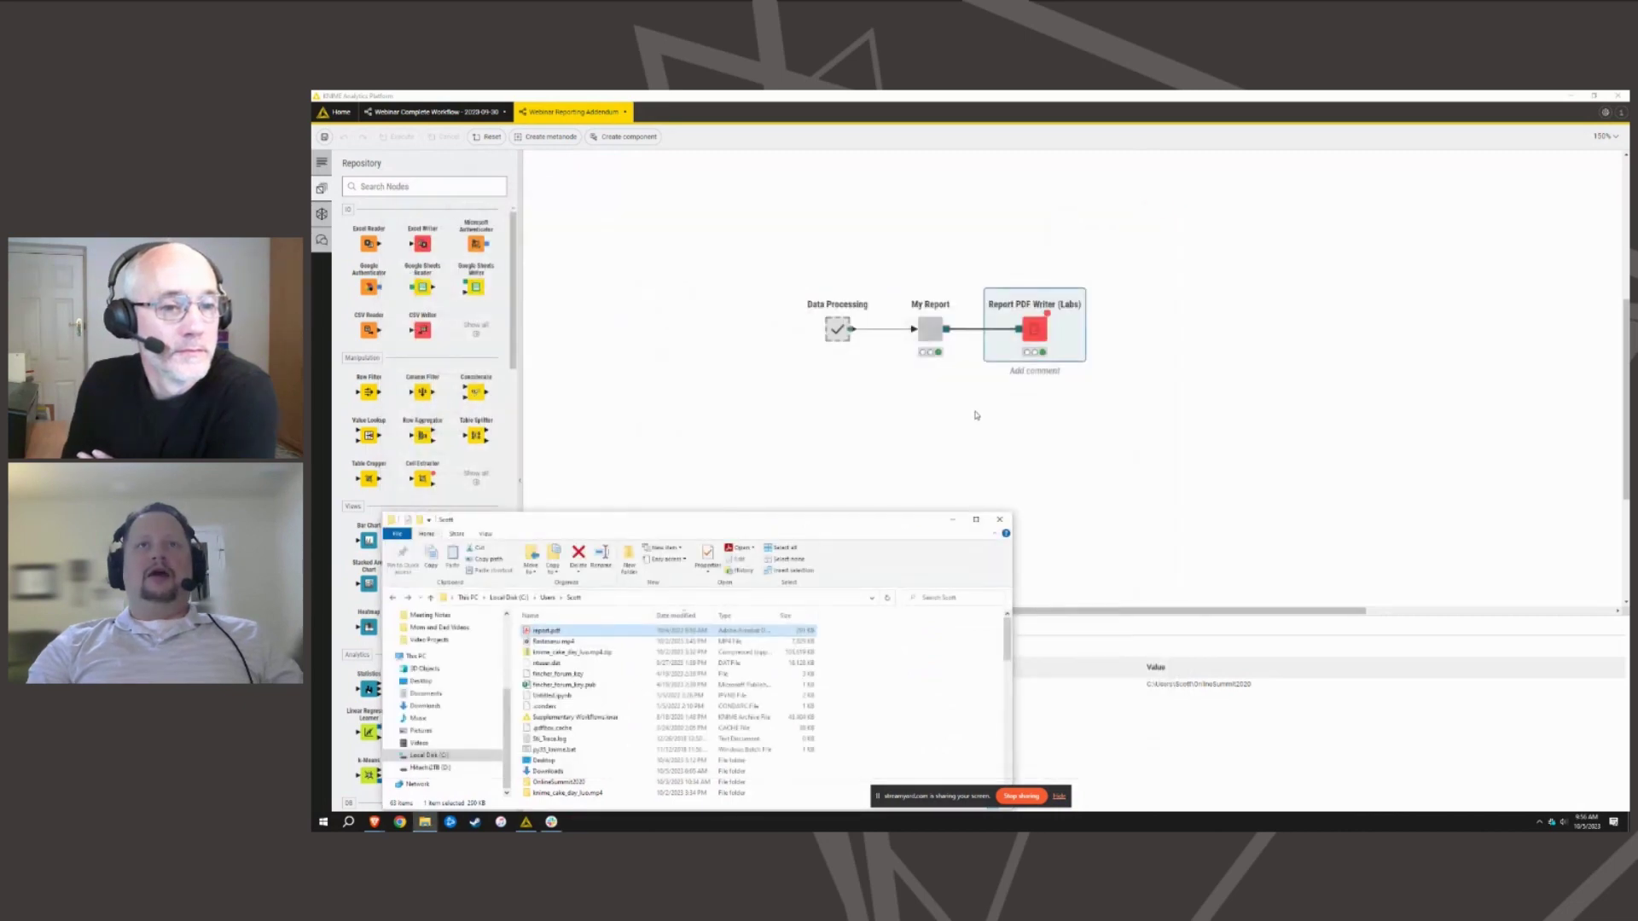
pyautogui.click(997, 519)
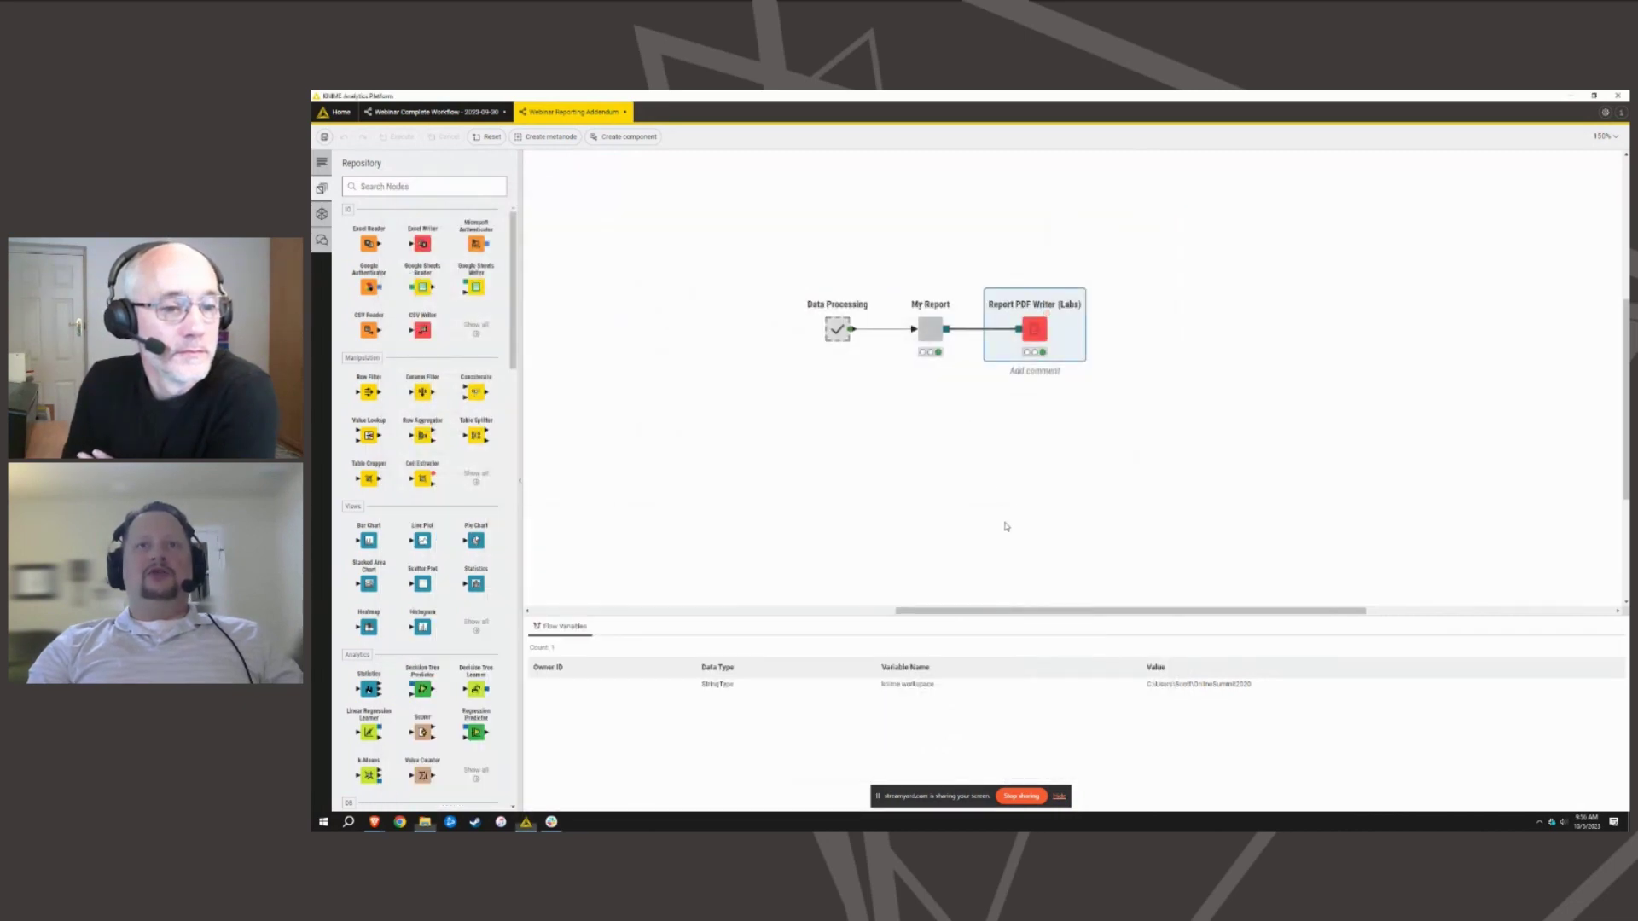
# - Open the inside of the My Report component and inspect its bar chart, pie charts, table view and title text nodes
pyautogui.doubleClick(936, 335)
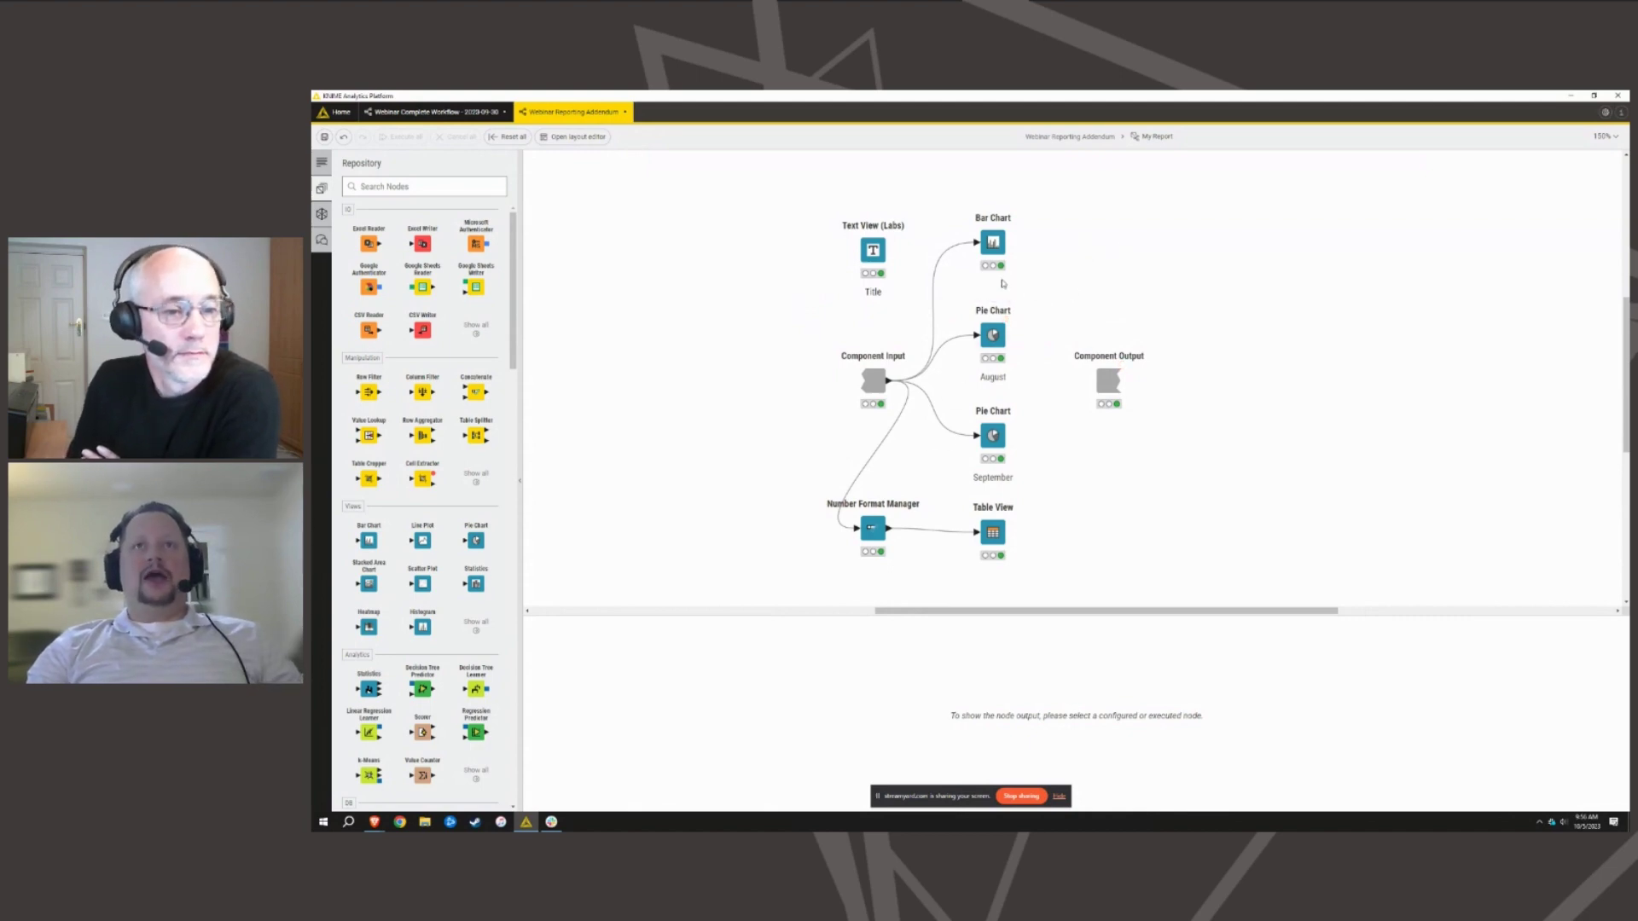
pyautogui.click(993, 243)
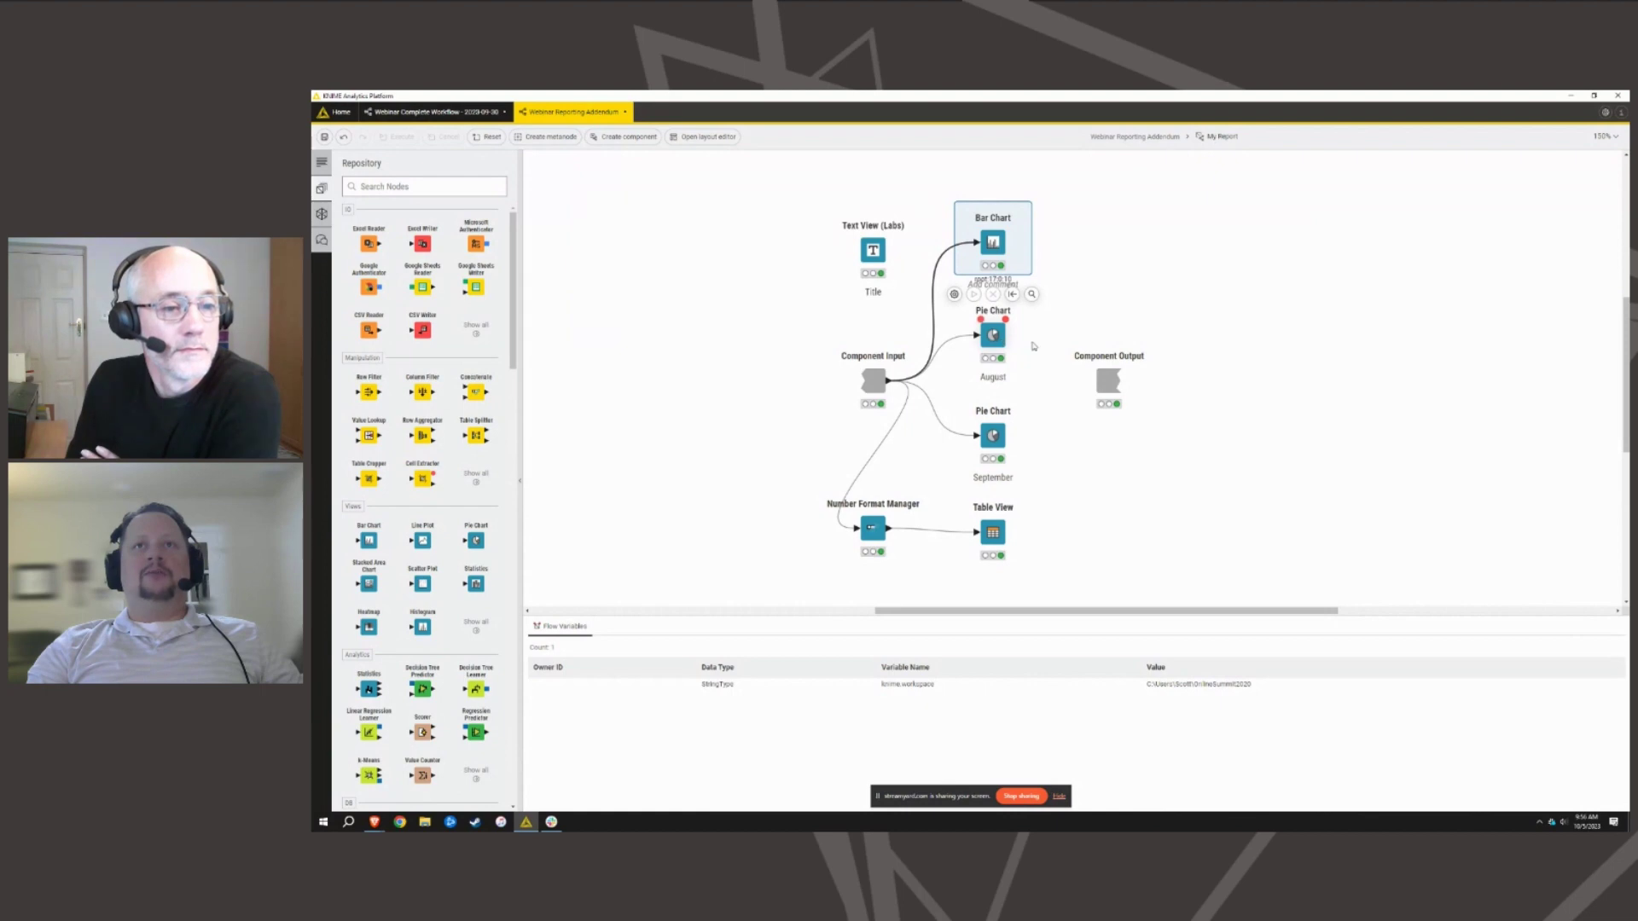
pyautogui.click(994, 335)
pyautogui.click(993, 436)
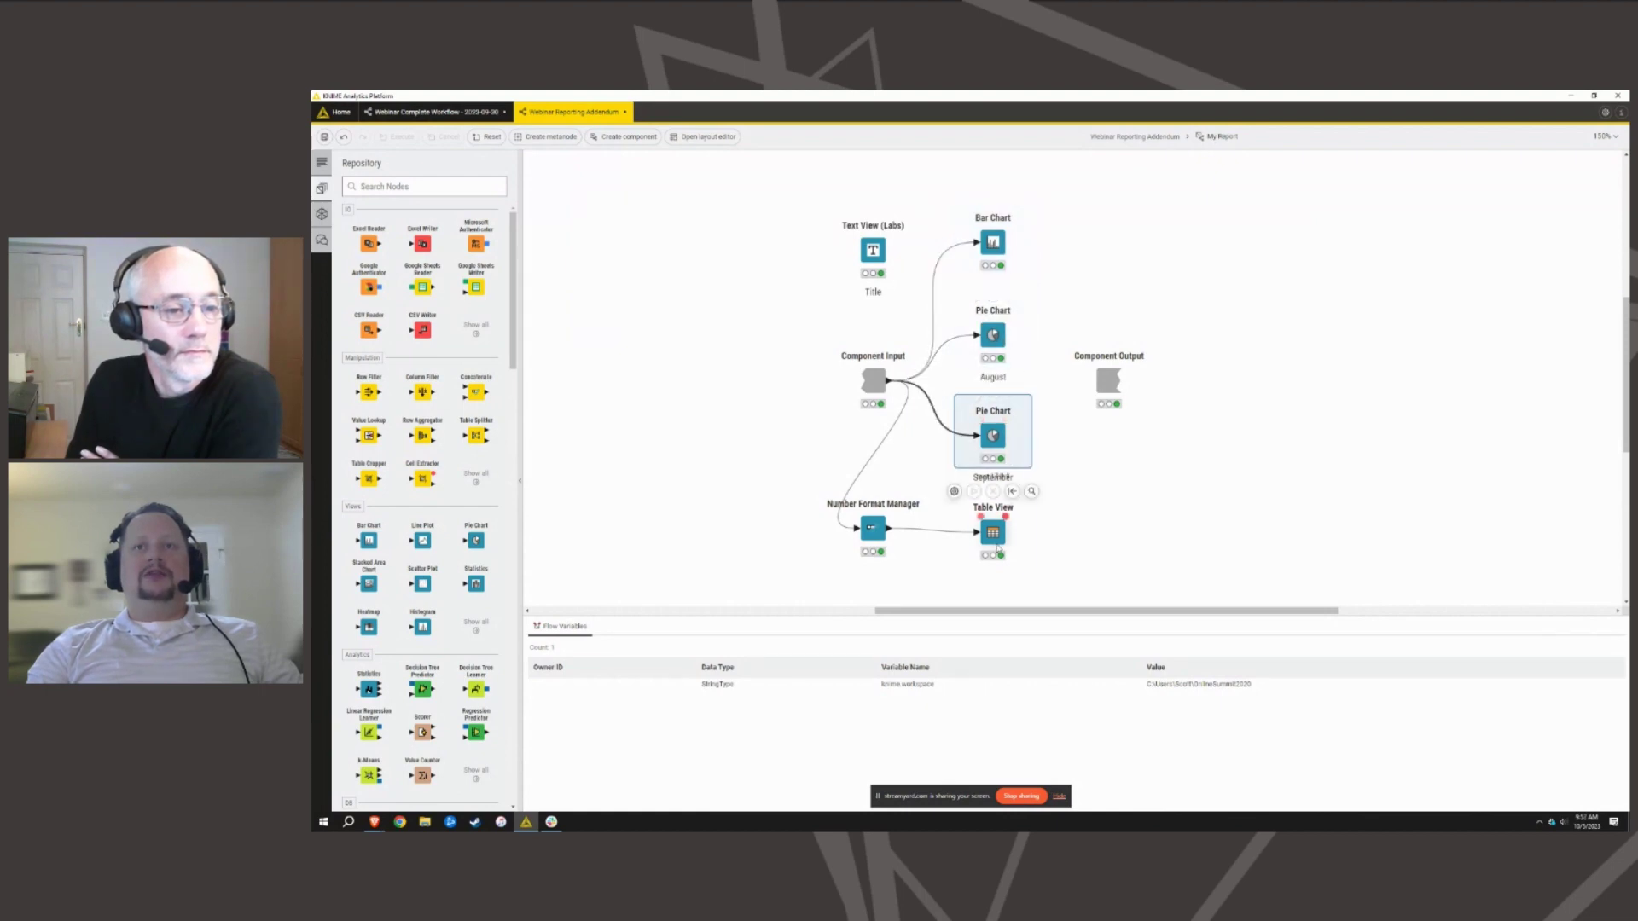
pyautogui.click(995, 538)
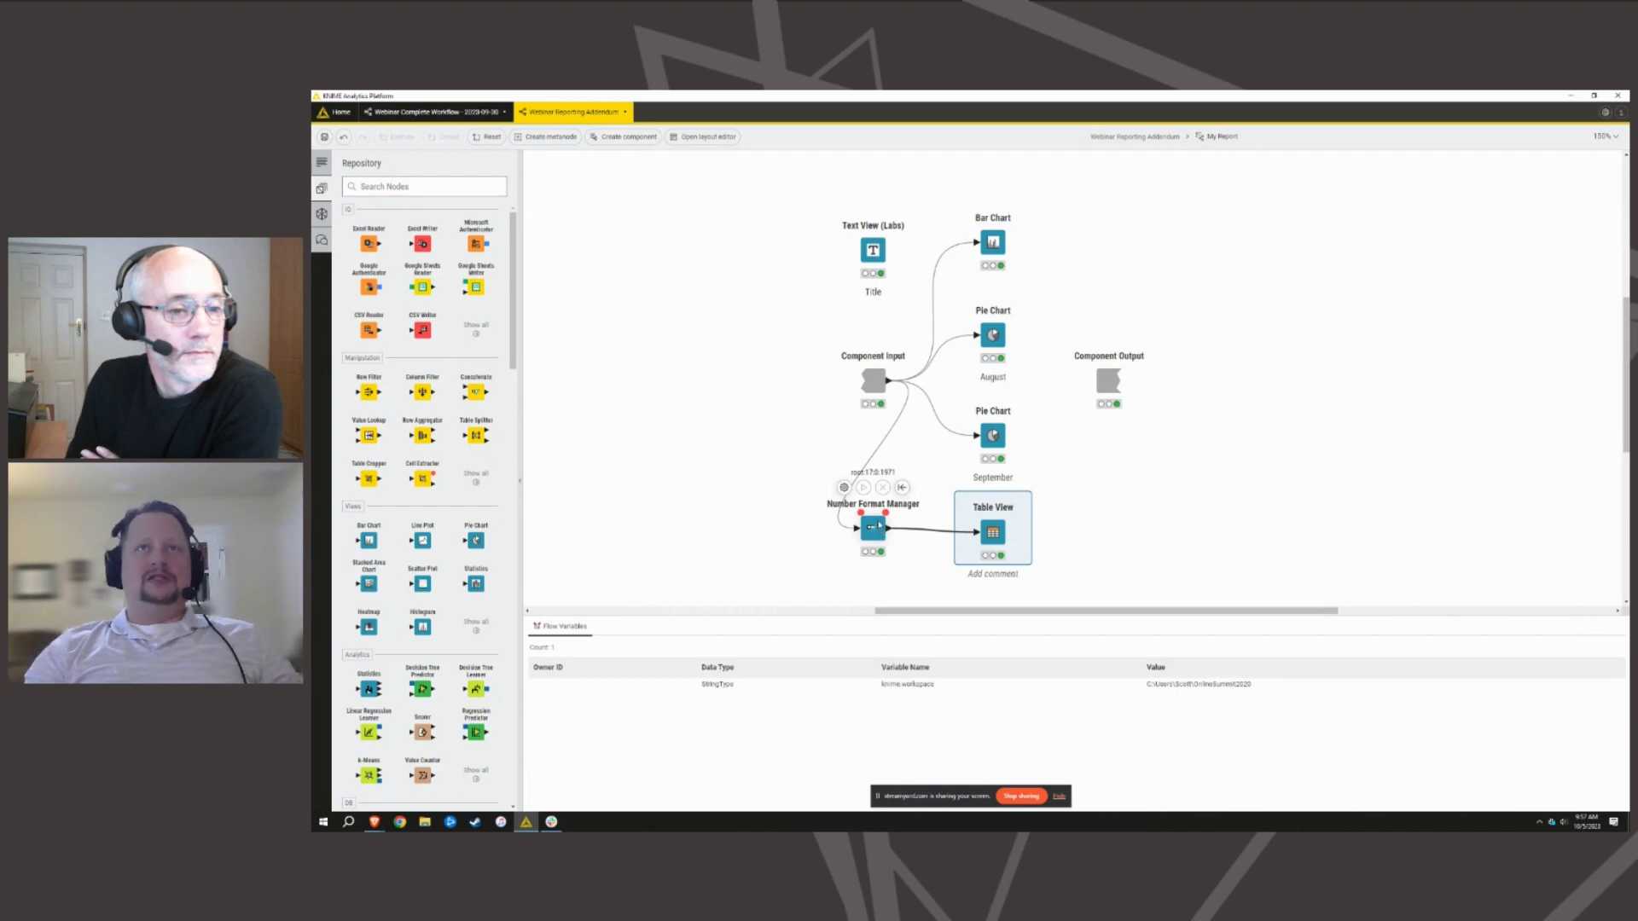
pyautogui.click(873, 251)
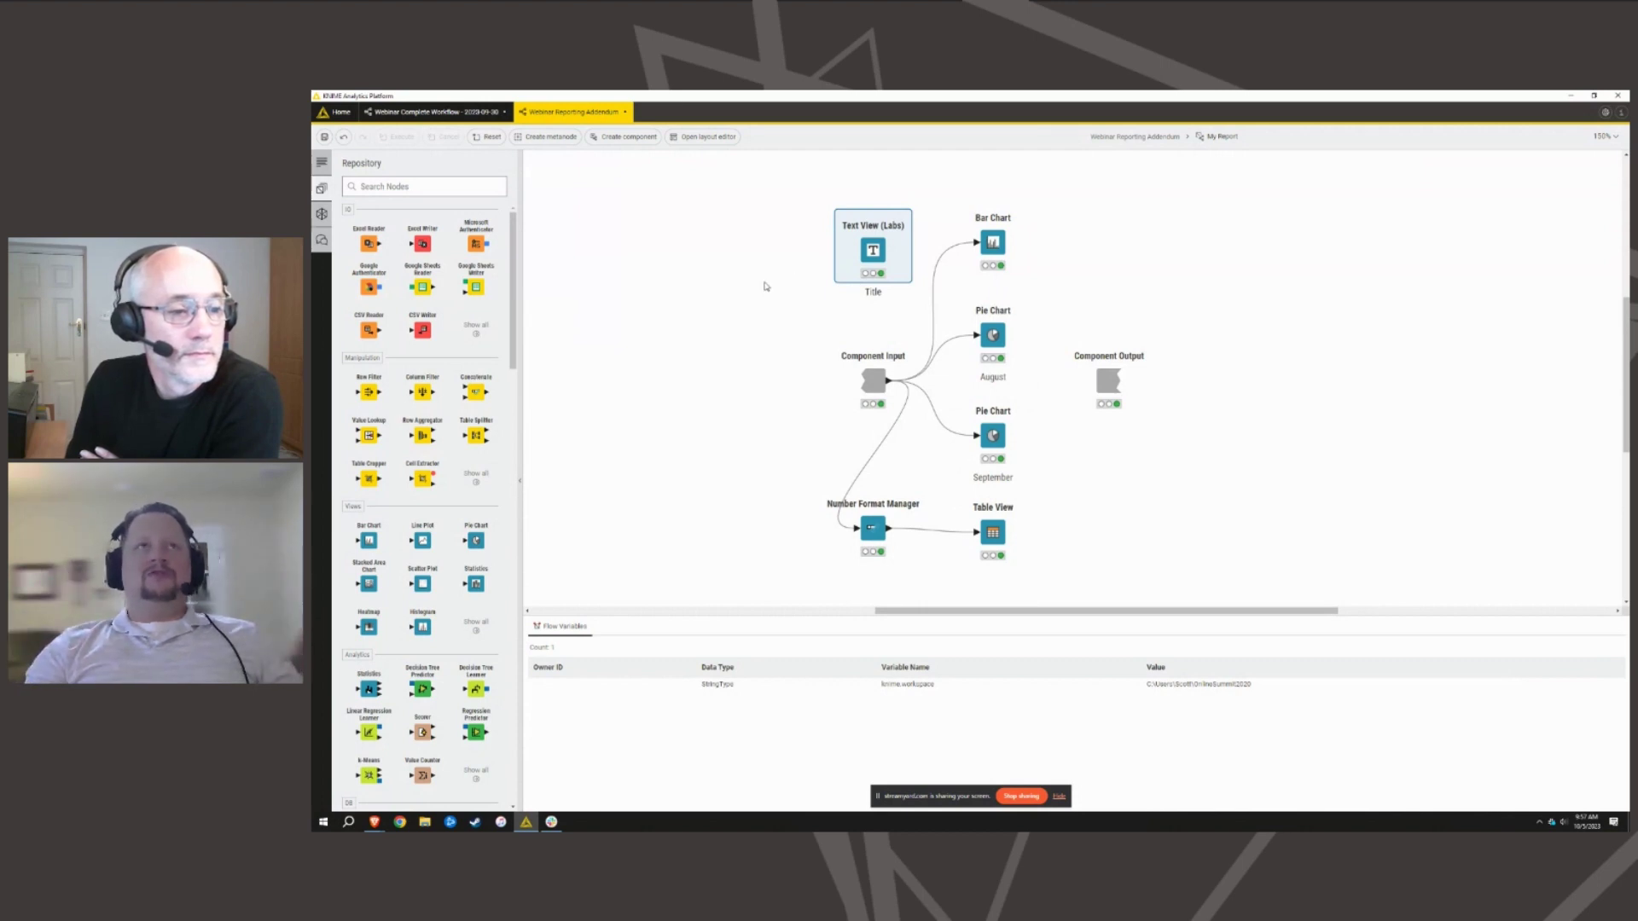
# - Review the component's composite view layout and report output settings in the layout editor and close it without changes
pyautogui.click(708, 137)
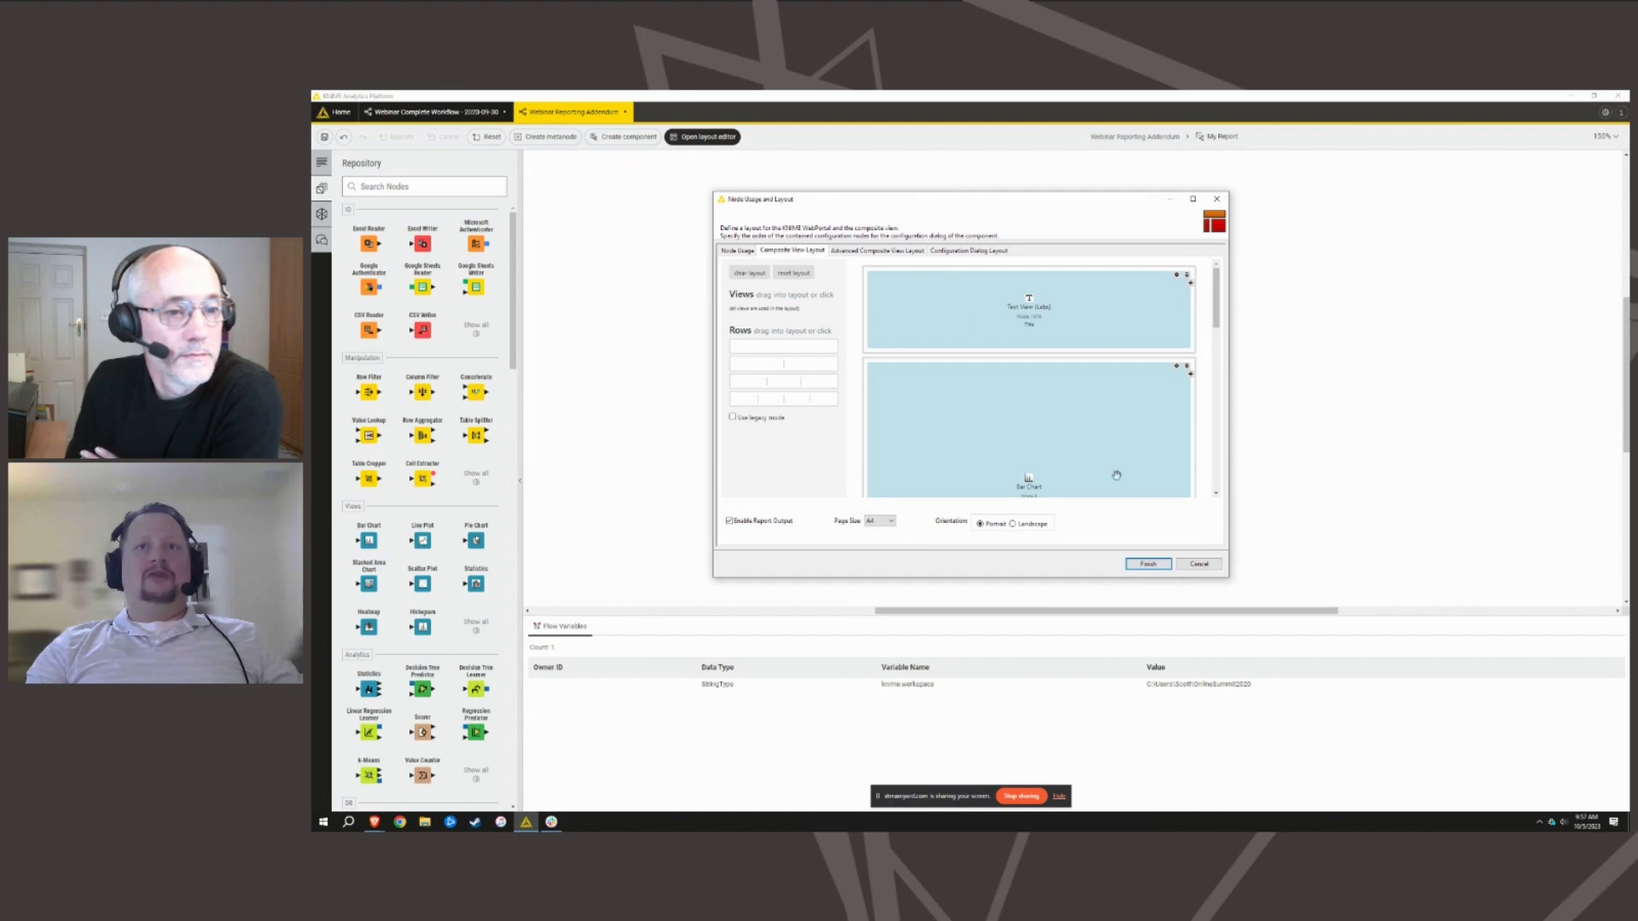
pyautogui.moveTo(960, 359); pyautogui.dragTo(1033, 379)
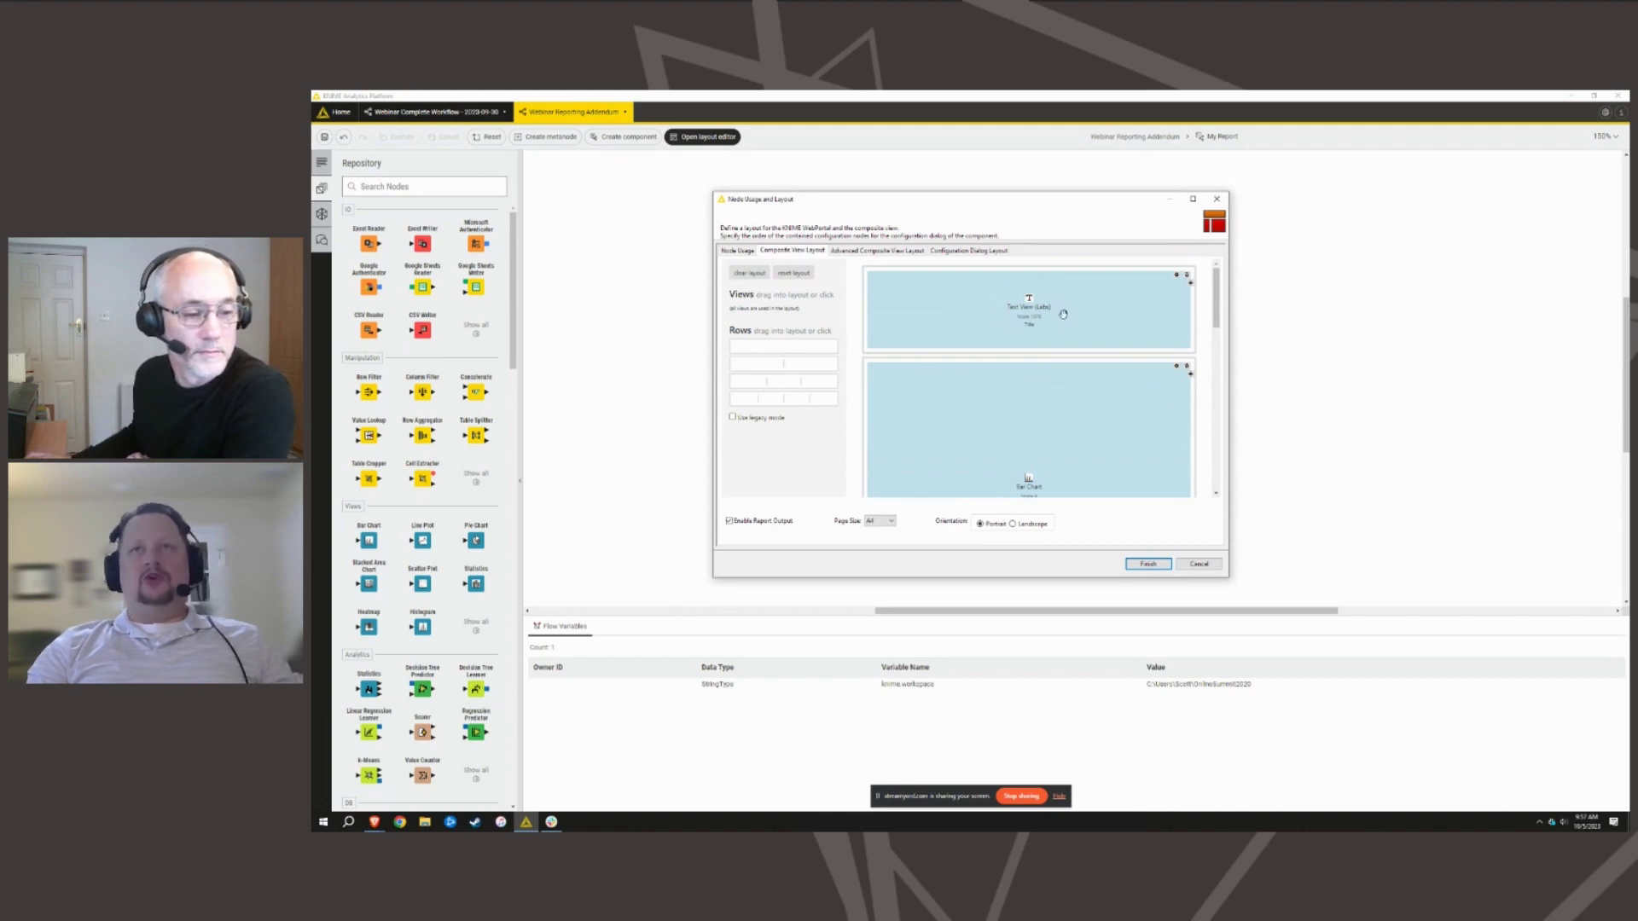
pyautogui.click(1215, 201)
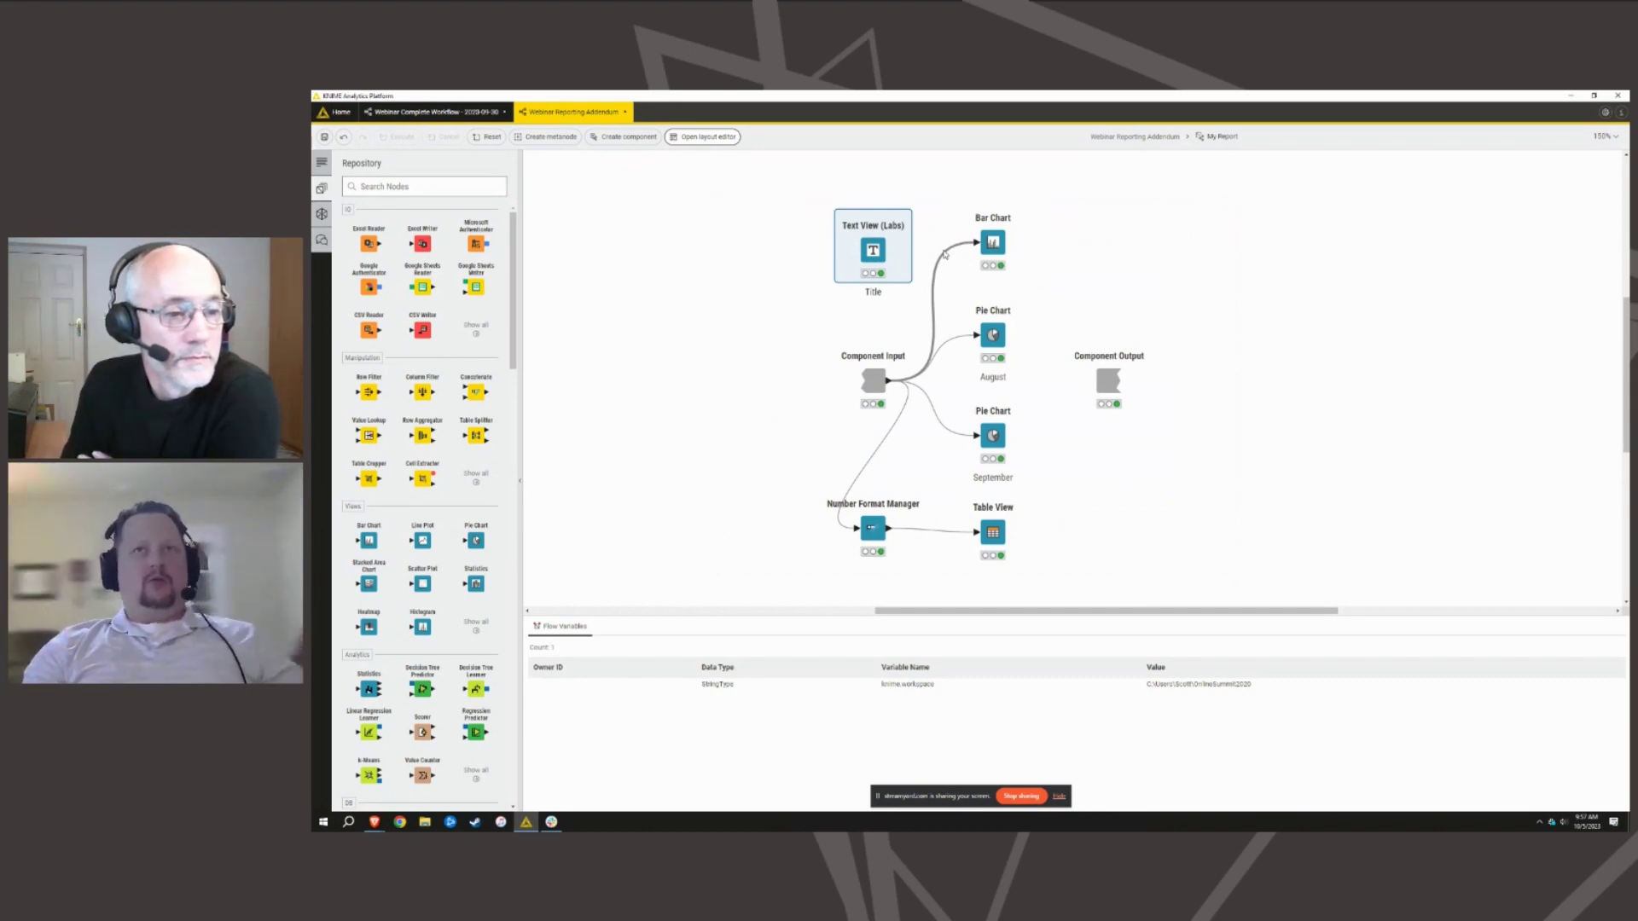
pyautogui.moveTo(893, 247)
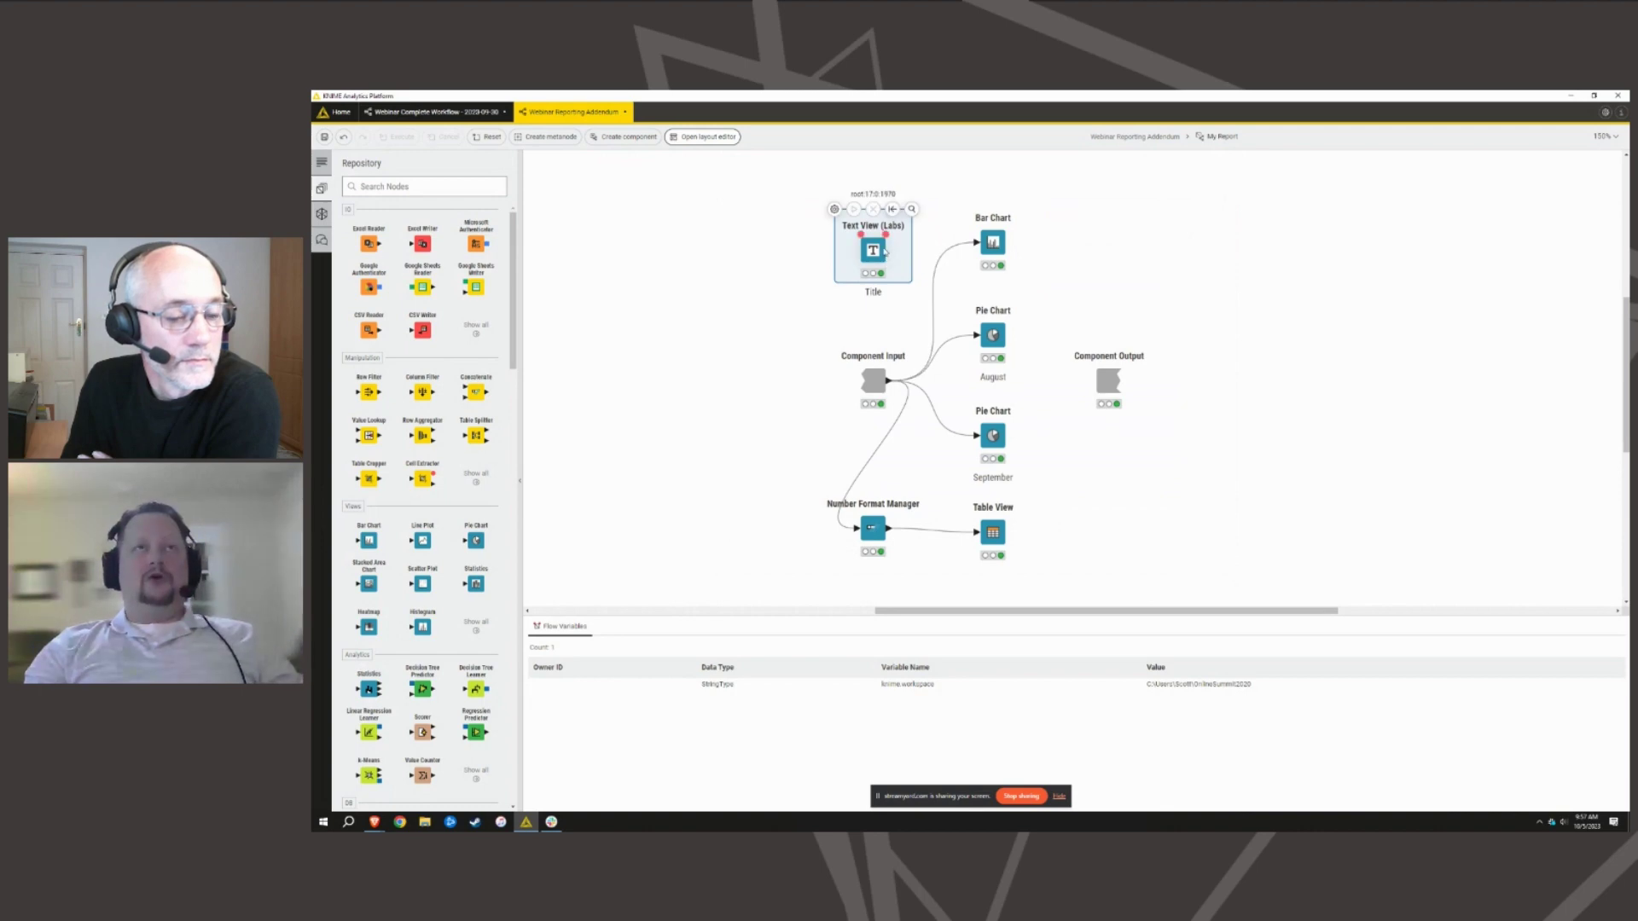
# - Return to the Webinar Reporting Addendum workflow, review the interactive view of the My Report component once more, and close it
pyautogui.click(1123, 139)
pyautogui.moveTo(953, 345)
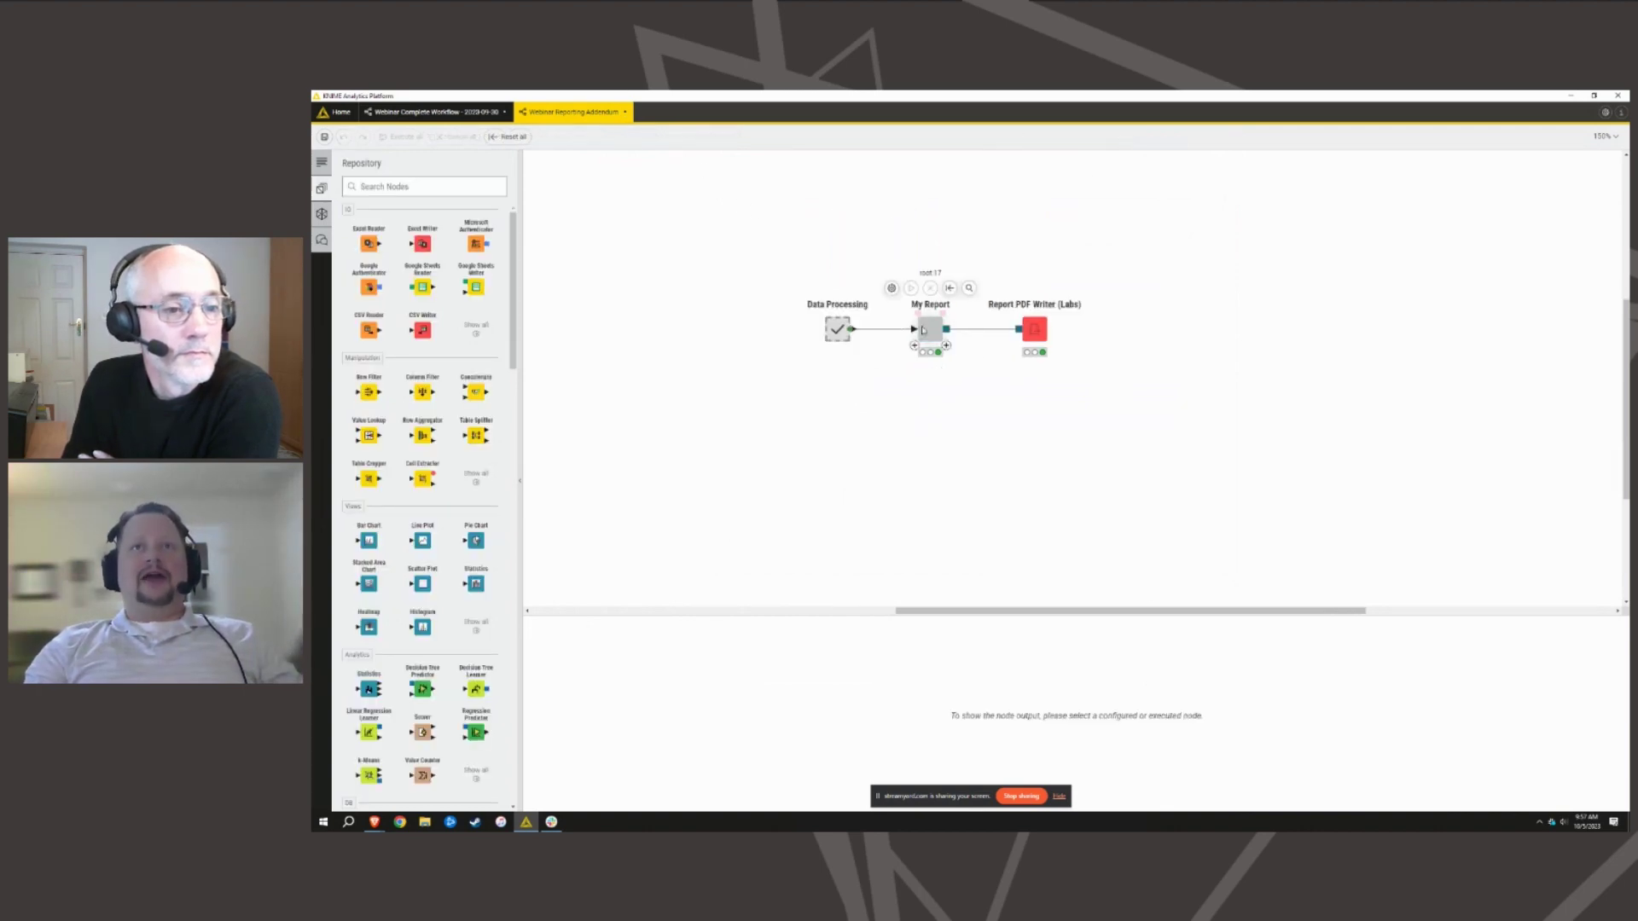
pyautogui.rightClick(930, 332)
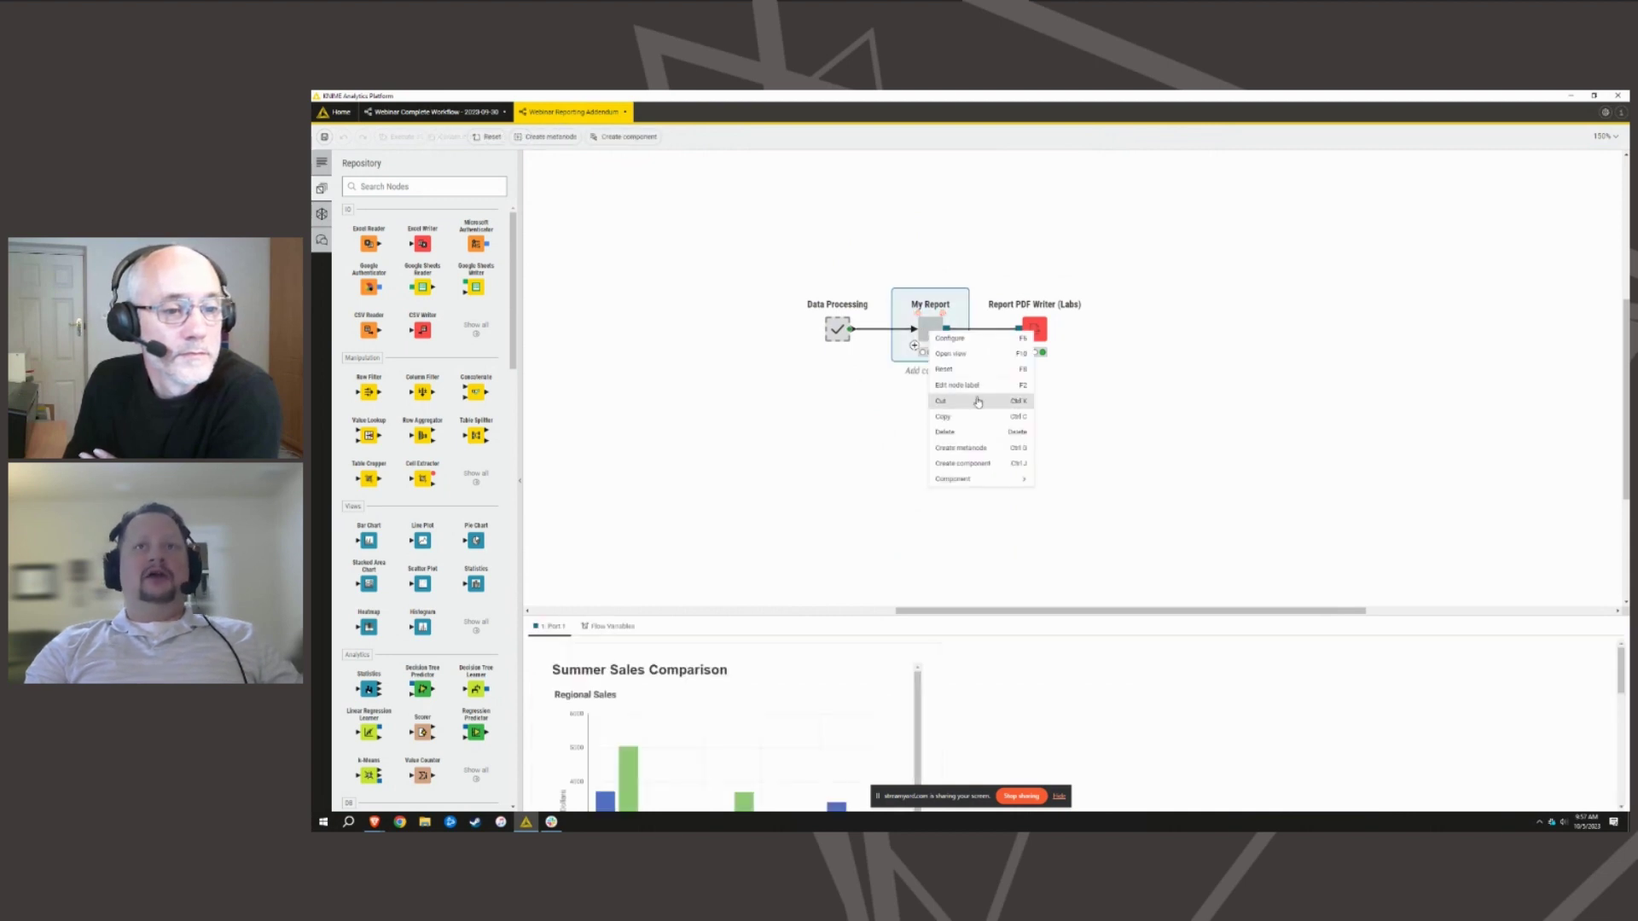
pyautogui.click(964, 354)
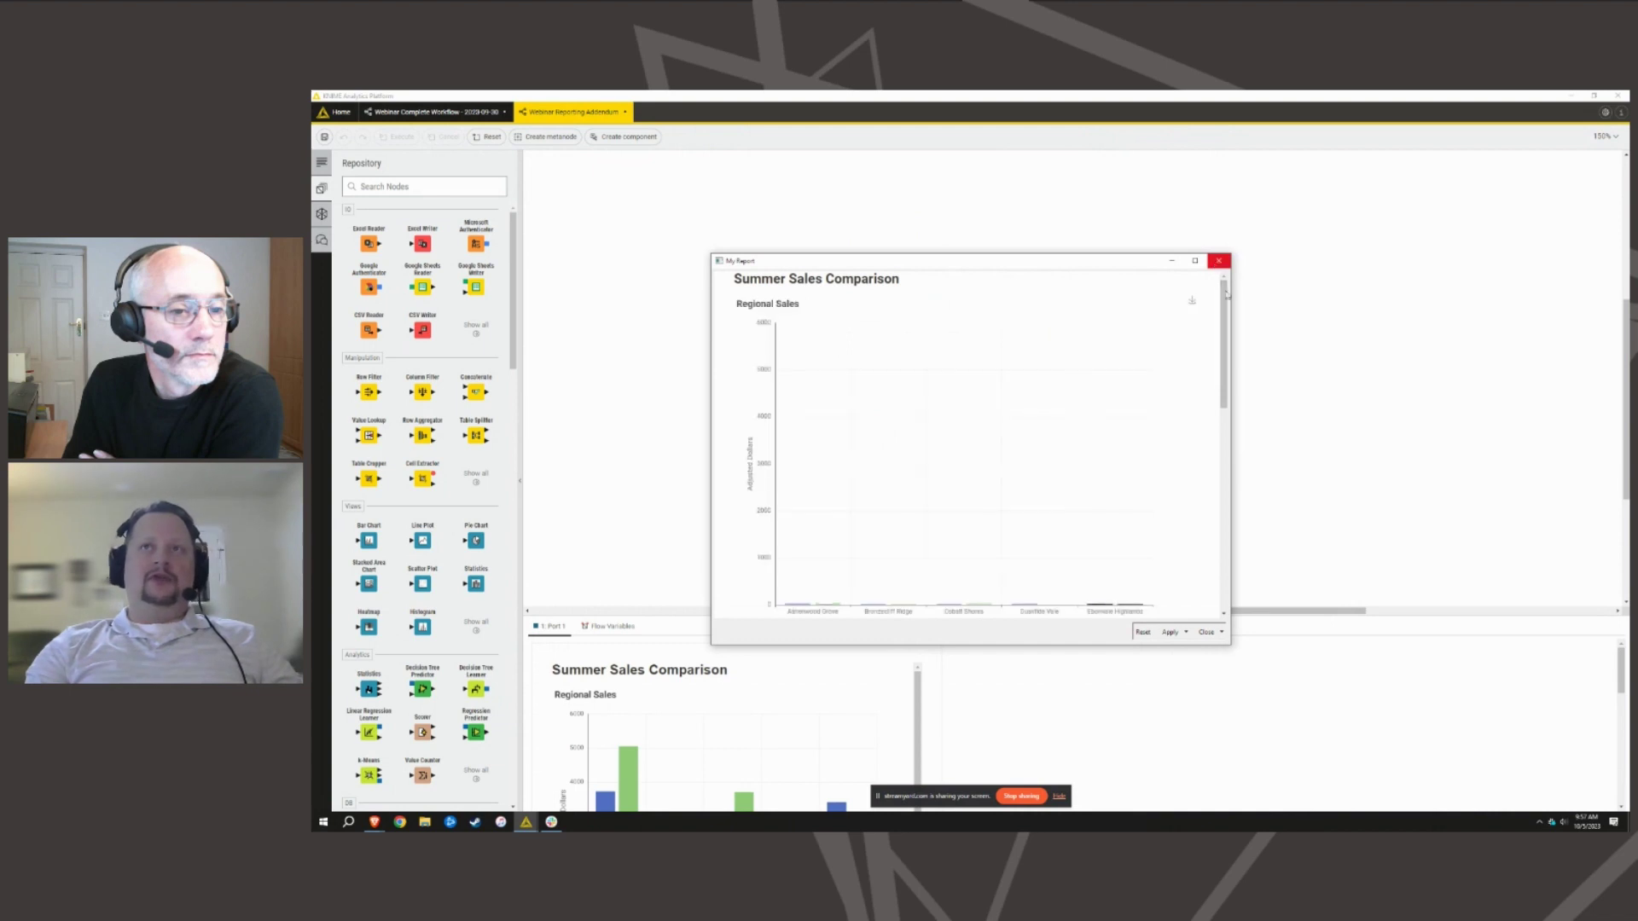
pyautogui.scroll(-2, 1227, 362)
pyautogui.scroll(-3, 1227, 362)
pyautogui.scroll(5, 1228, 342)
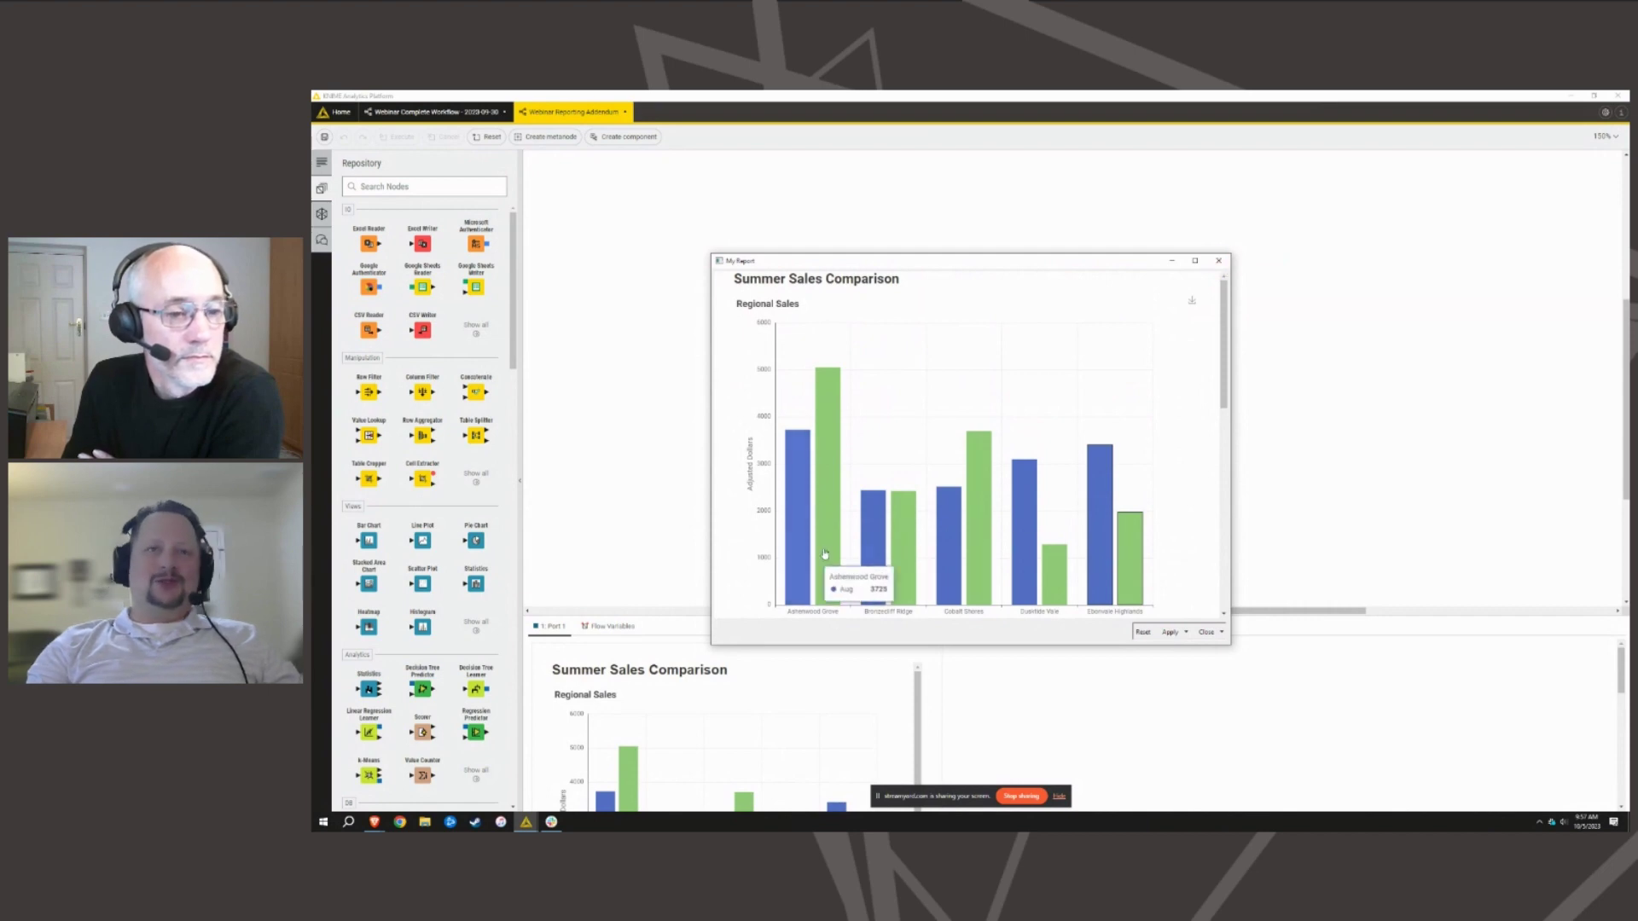
pyautogui.click(1218, 262)
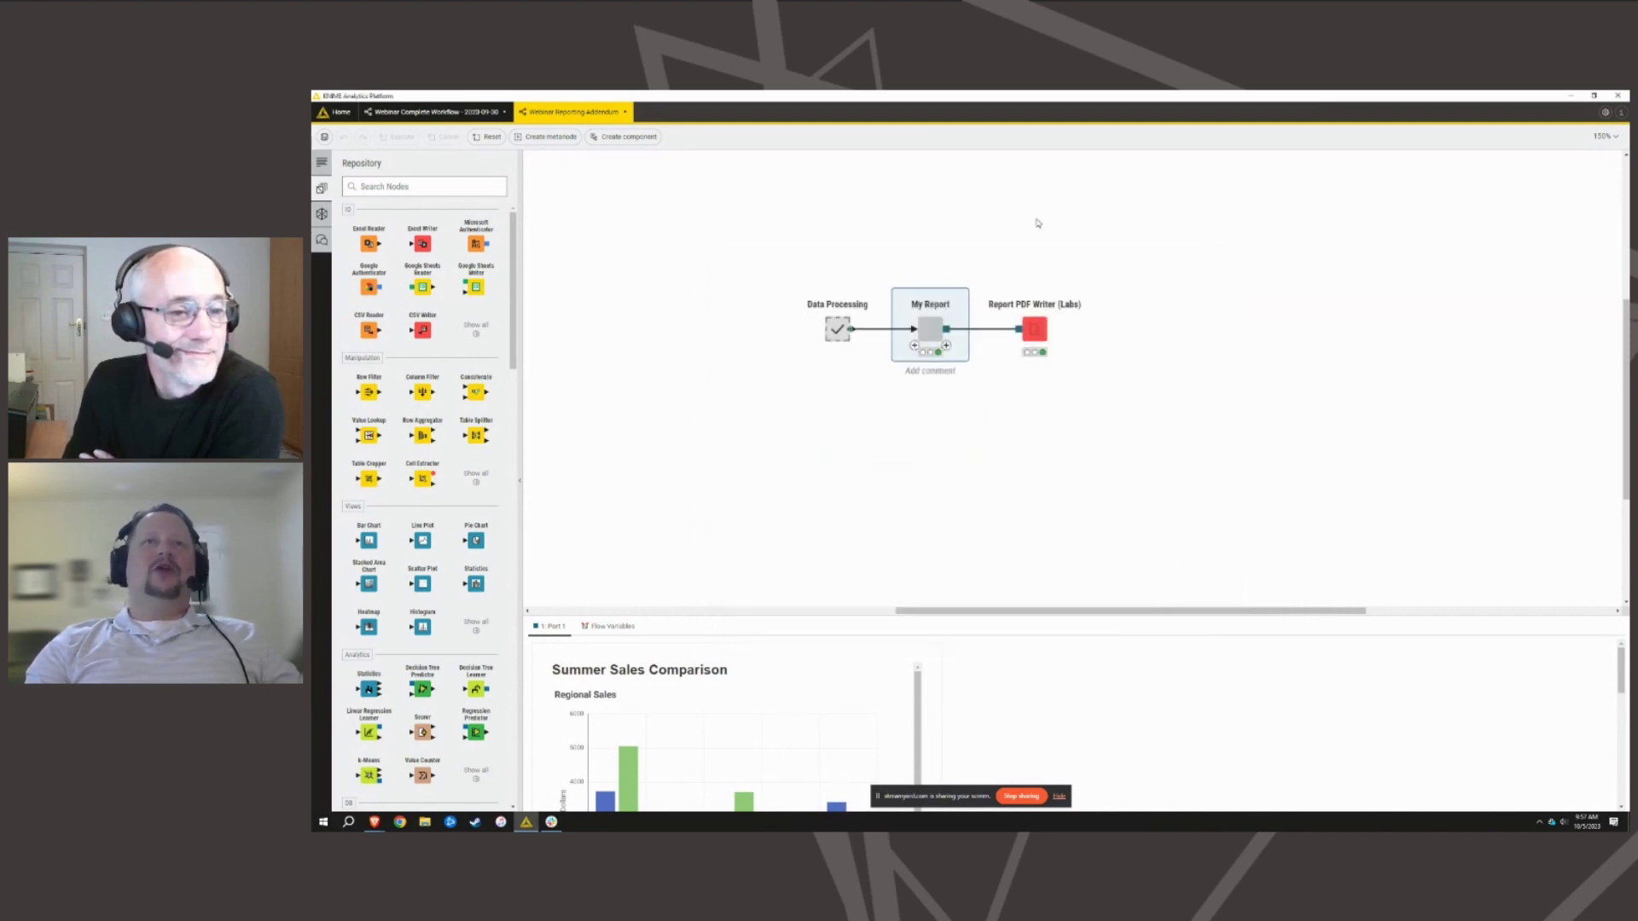